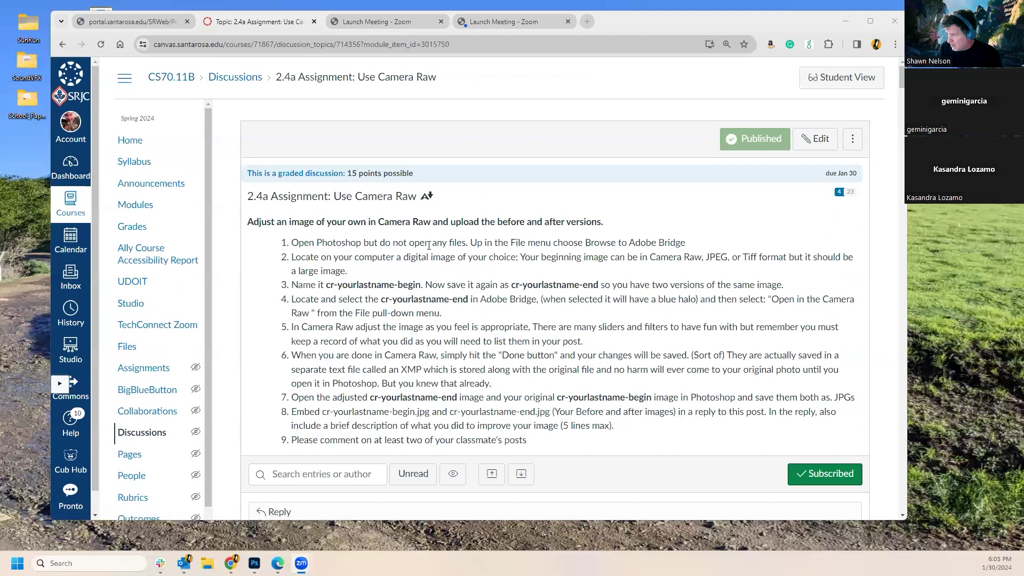
# Scroll the Camera Raw assignment discussion down to the Reply box and first student post.
pyautogui.scroll(-3, 429, 248)
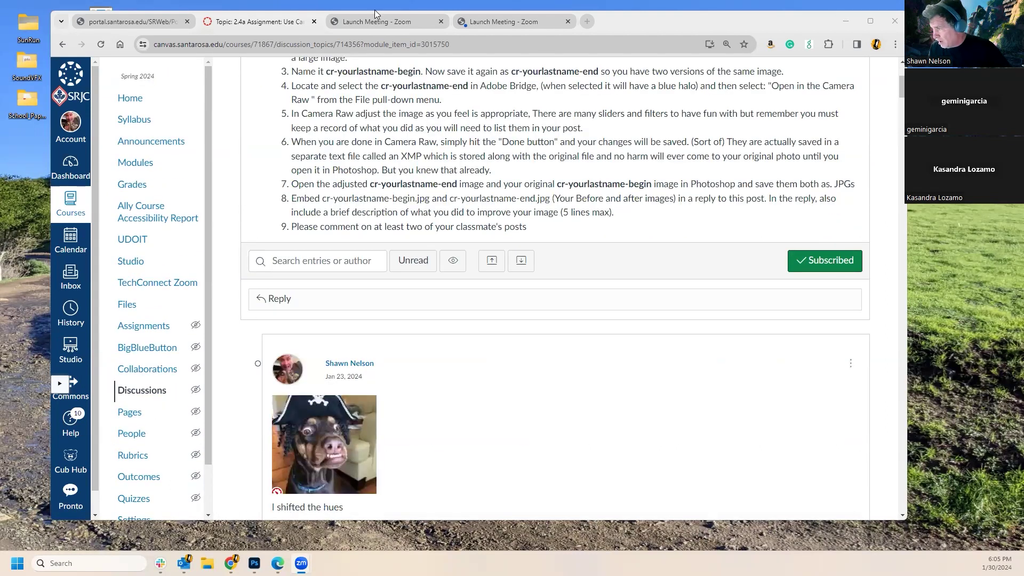
# Search Google for 'artstation' in a new browser tab.
pyautogui.click(587, 21)
pyautogui.click(468, 221)
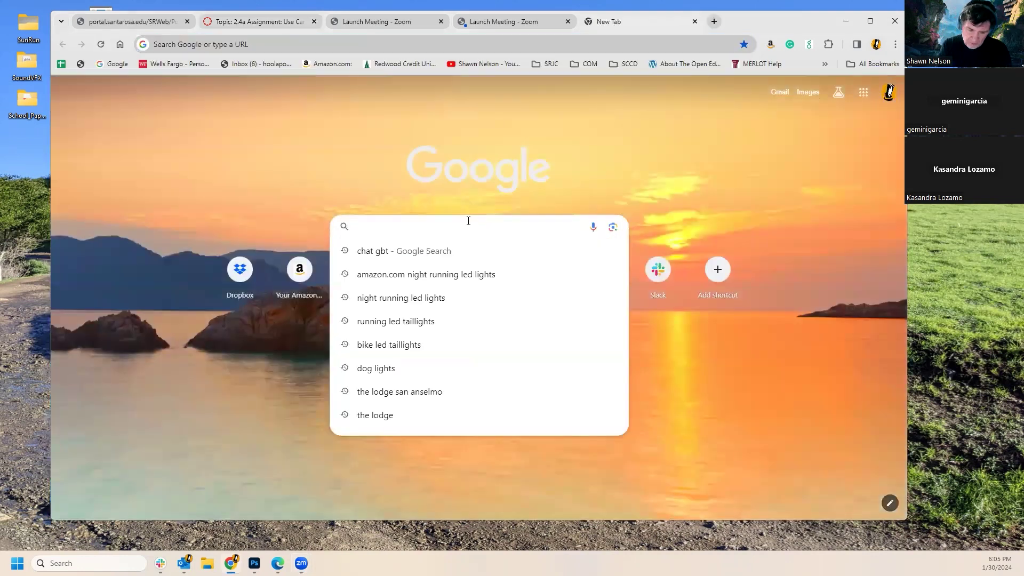
pyautogui.write('artstation')
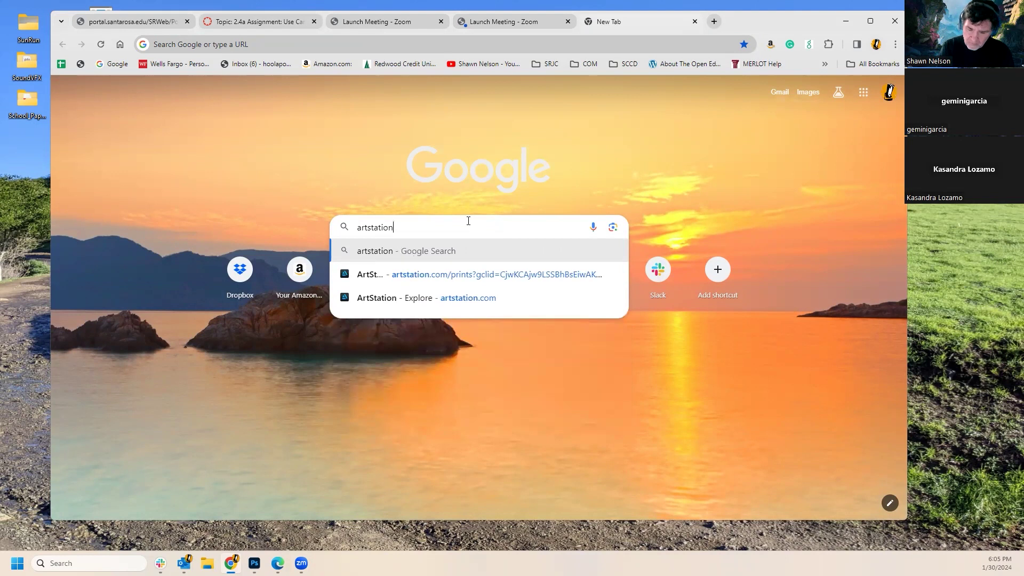
pyautogui.press('Return')
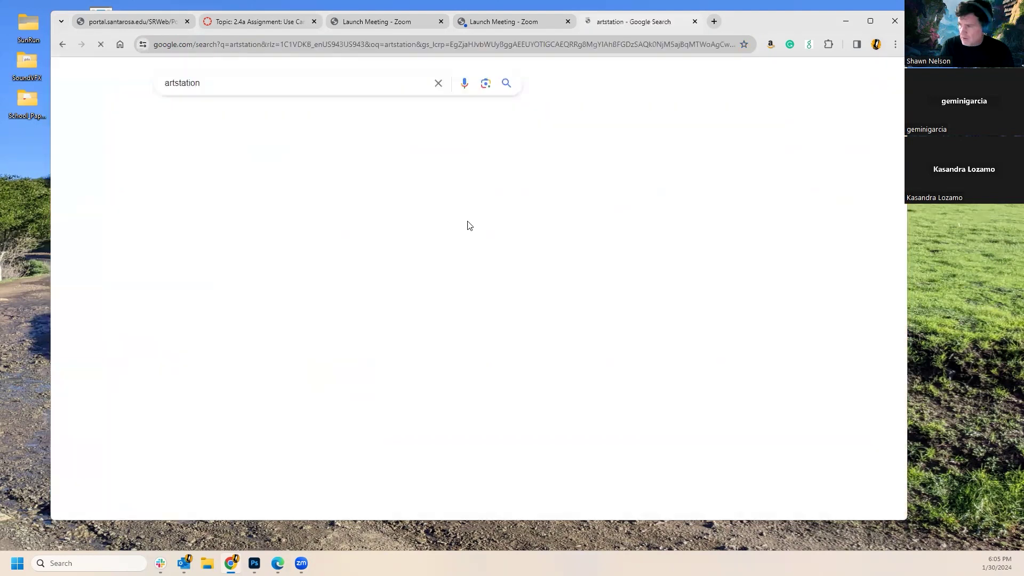
# Open ArtStation's All Channels gallery full-screen and preview two artworks, including OW2 - India Garden.
pyautogui.click(229, 198)
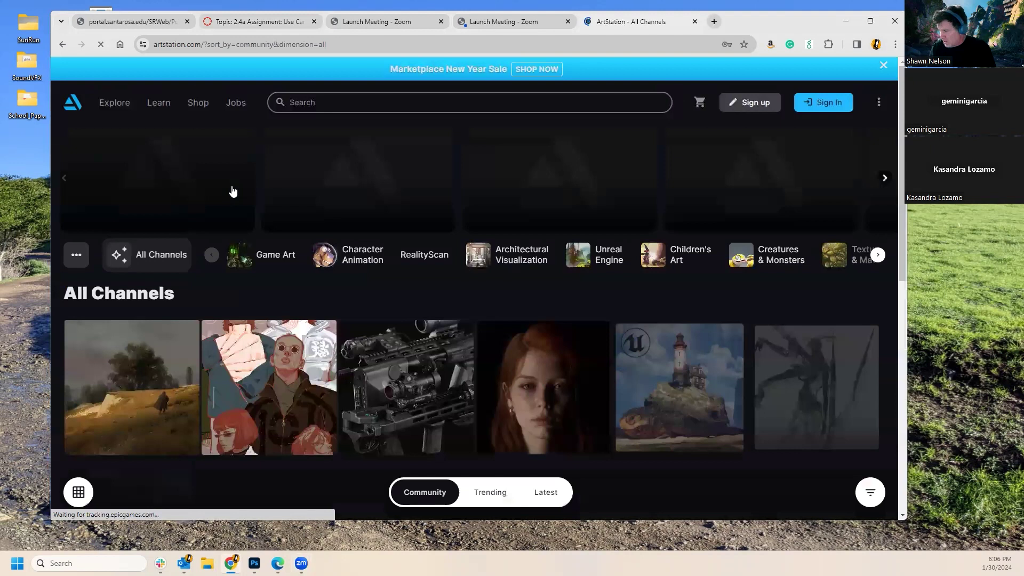
pyautogui.click(871, 20)
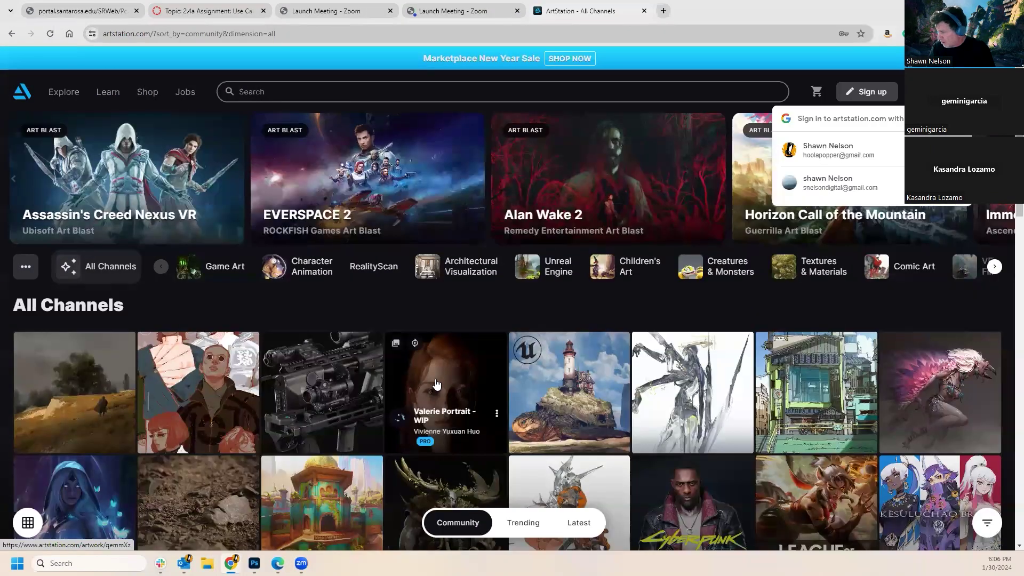
pyautogui.click(435, 385)
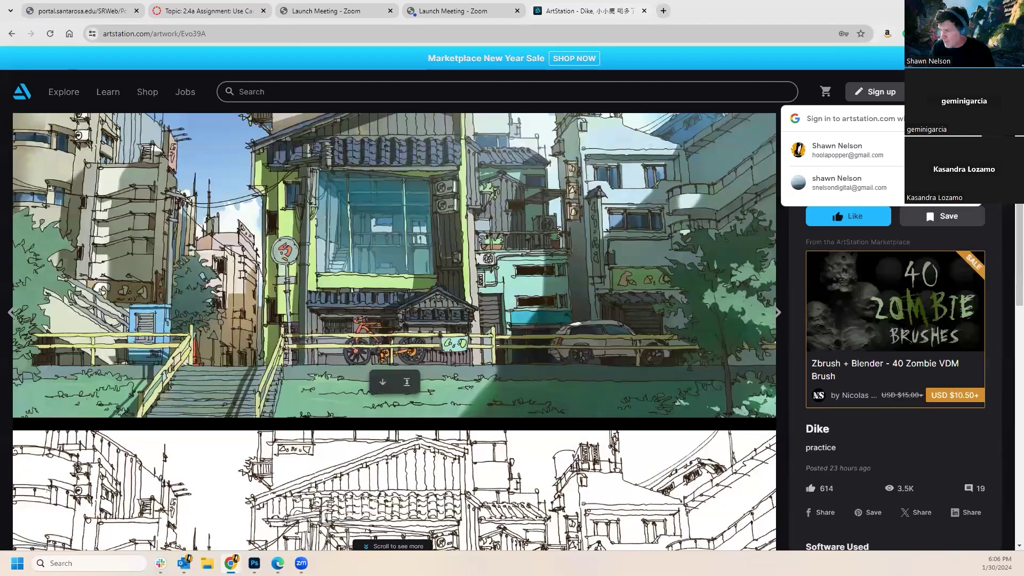
pyautogui.scroll(-5, 80, 123)
pyautogui.click(12, 34)
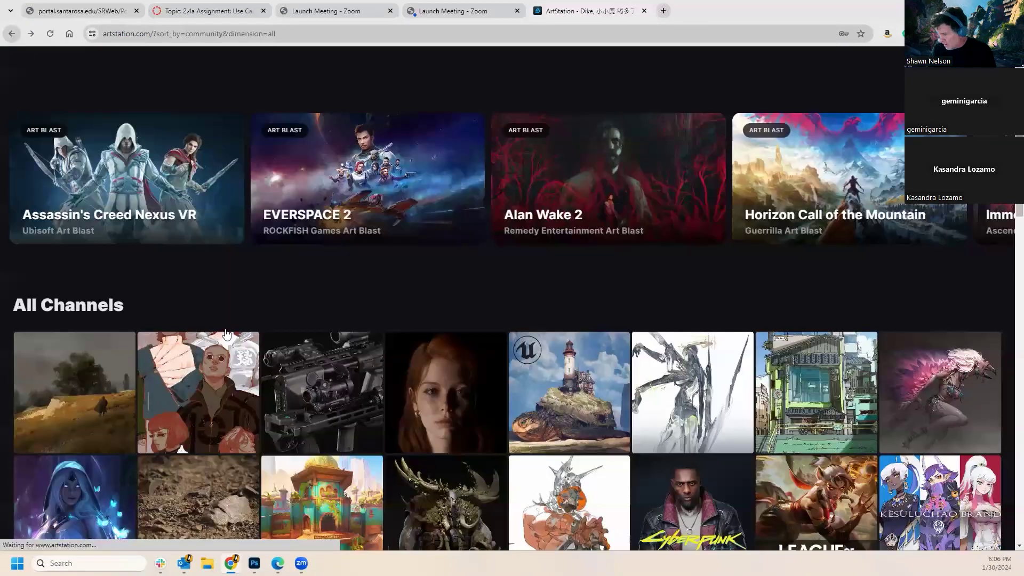
pyautogui.click(323, 337)
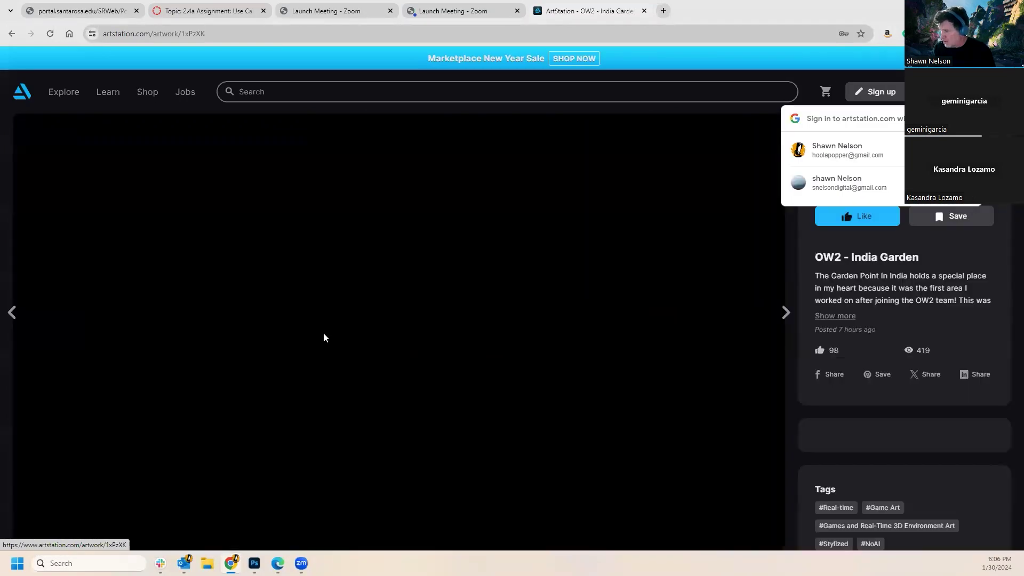
pyautogui.click(15, 35)
# Preview the Castle in the mountains and pirate's treasure artworks, returning to the gallery each time.
pyautogui.scroll(-7, 568, 350)
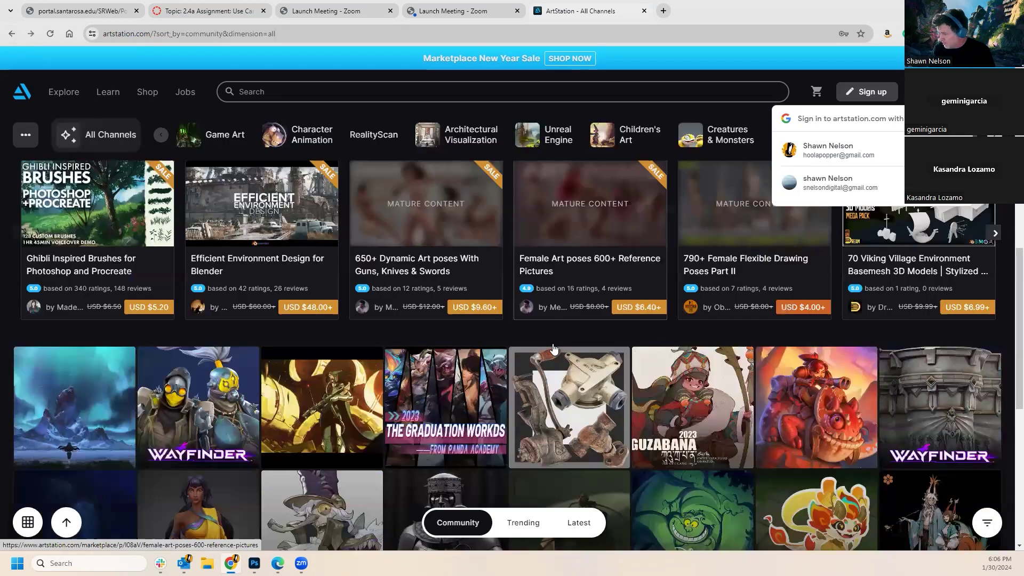
pyautogui.scroll(-6, 553, 347)
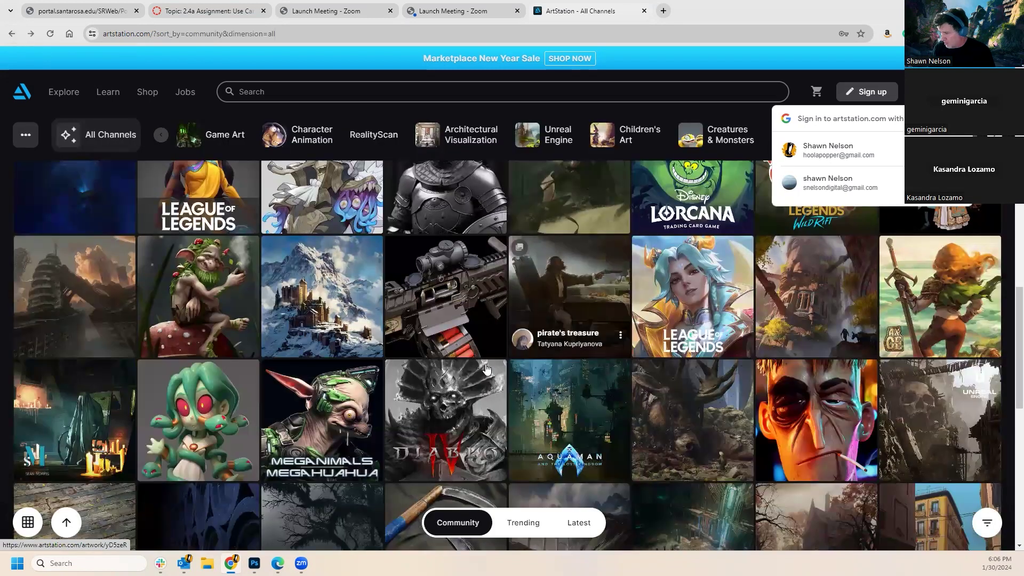
pyautogui.click(315, 300)
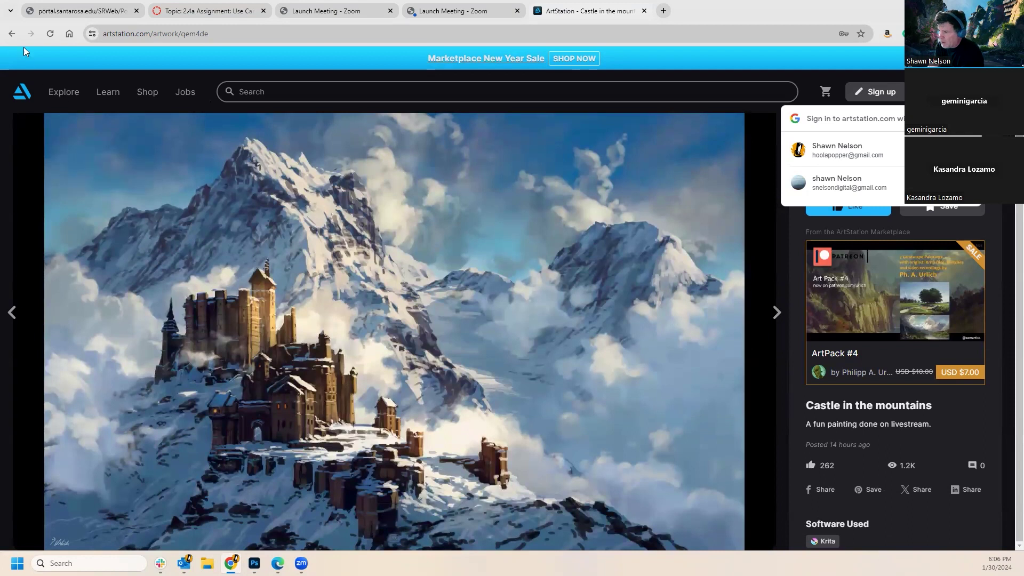
pyautogui.click(12, 33)
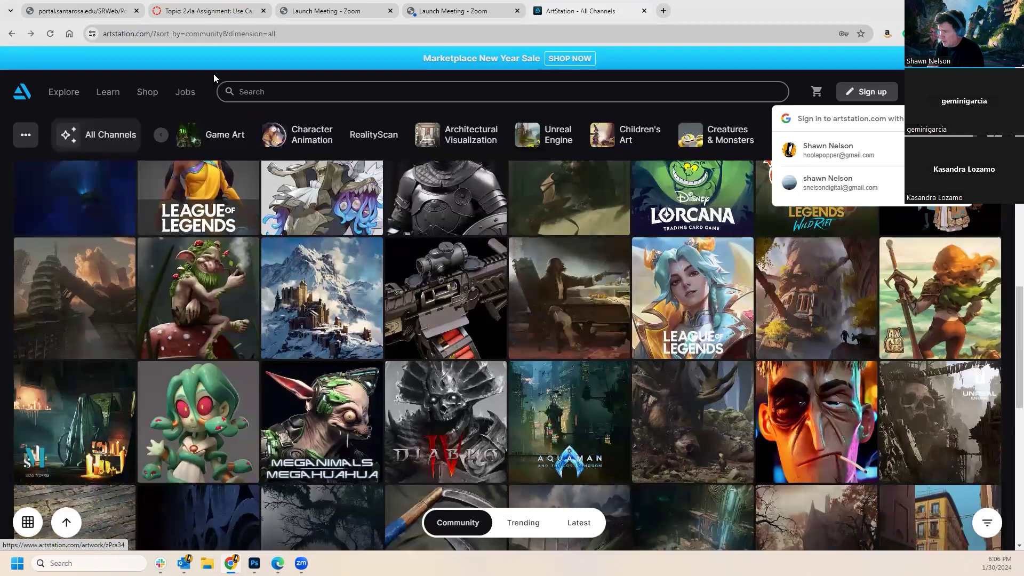
pyautogui.click(304, 91)
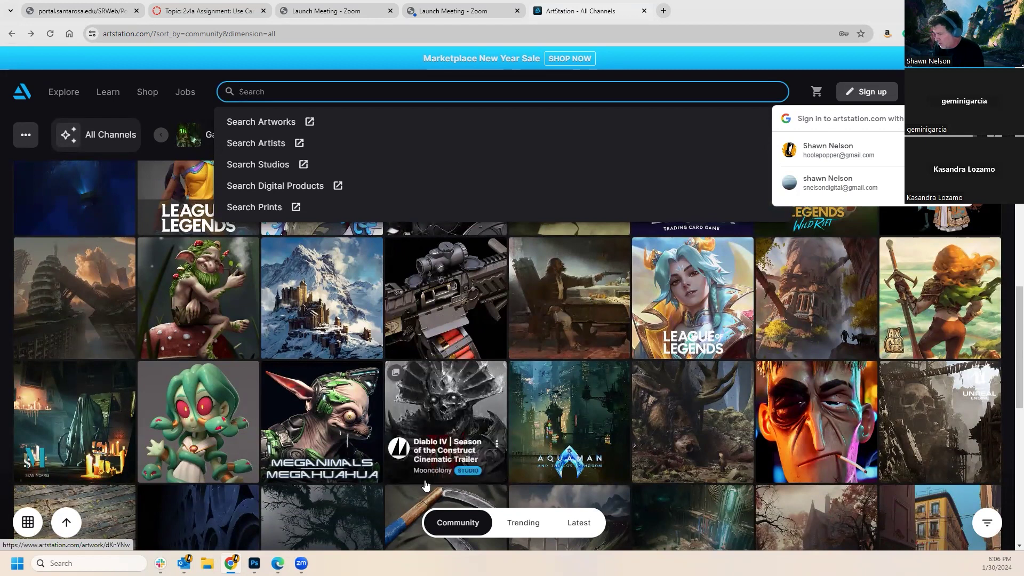
pyautogui.click(599, 306)
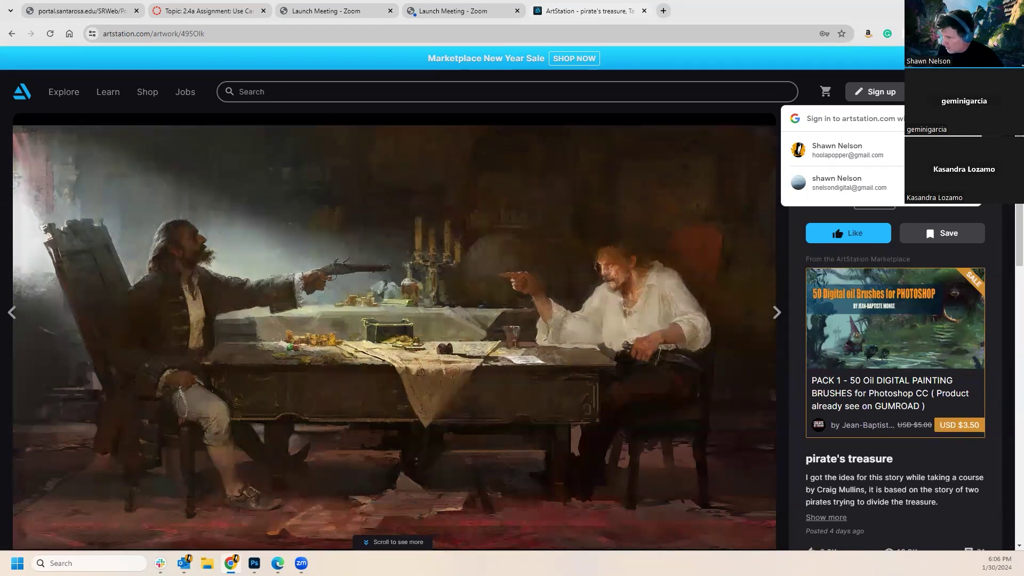
pyautogui.click(10, 34)
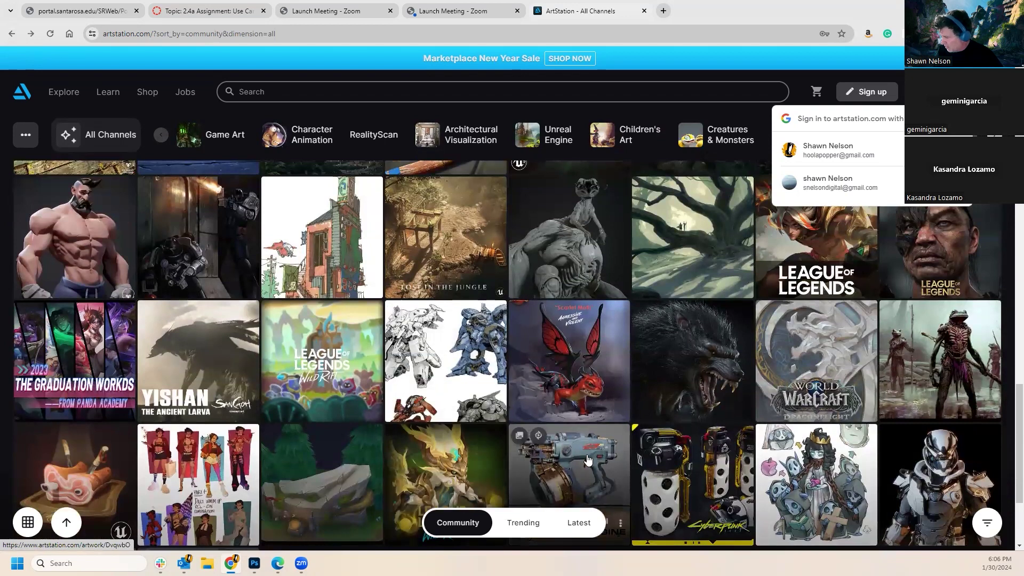
# Preview the practice building sketch artwork, then return to browse the All Channels gallery.
pyautogui.scroll(-3, 588, 445)
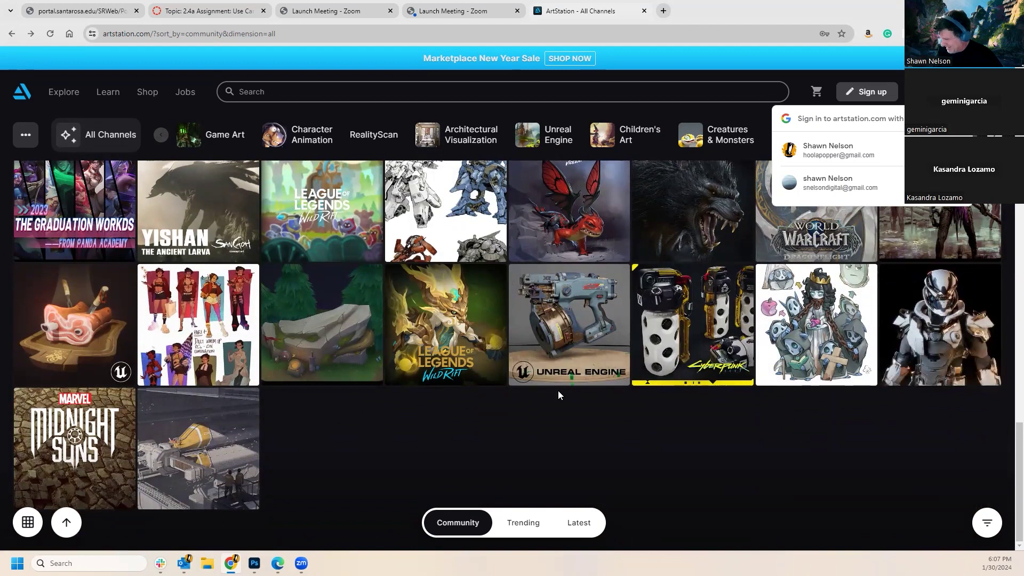
pyautogui.scroll(4, 565, 404)
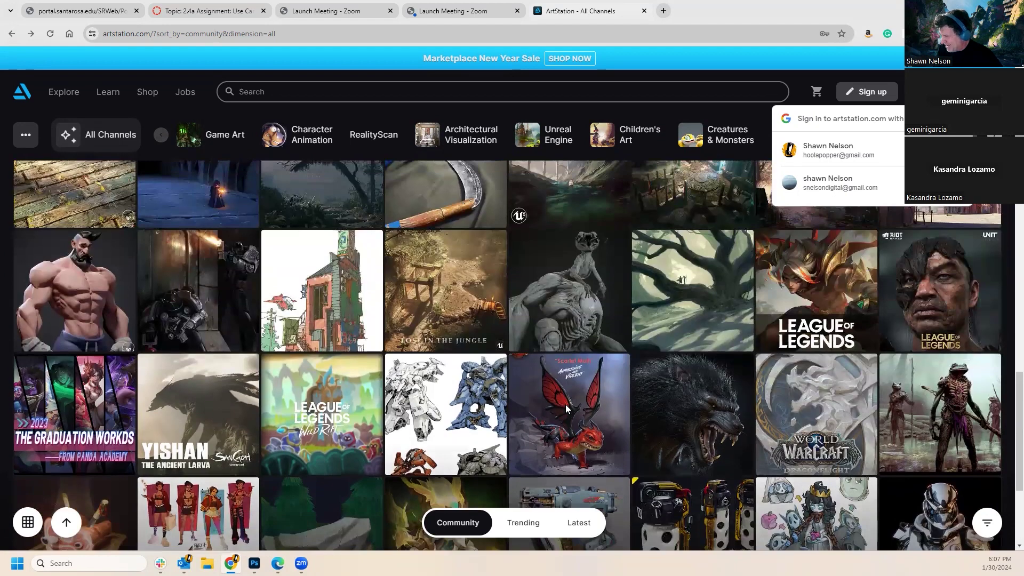
pyautogui.click(357, 327)
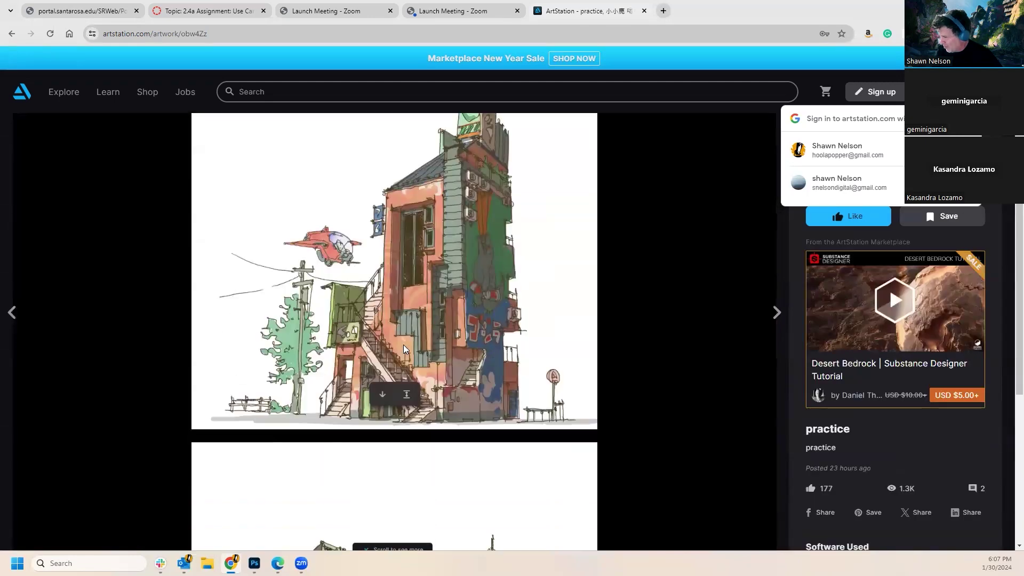
pyautogui.scroll(-5, 403, 345)
pyautogui.moveTo(51, 94)
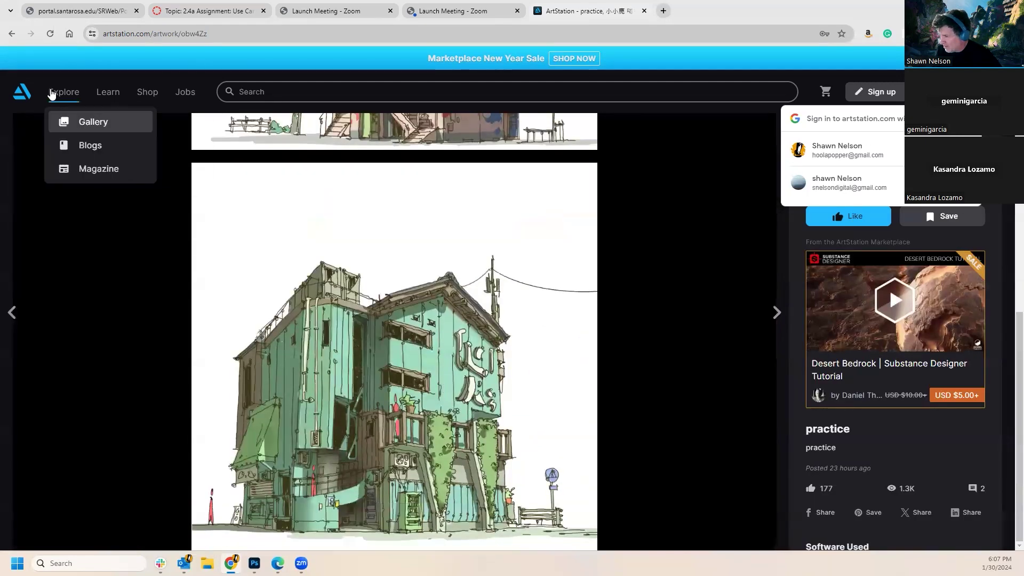
pyautogui.click(11, 33)
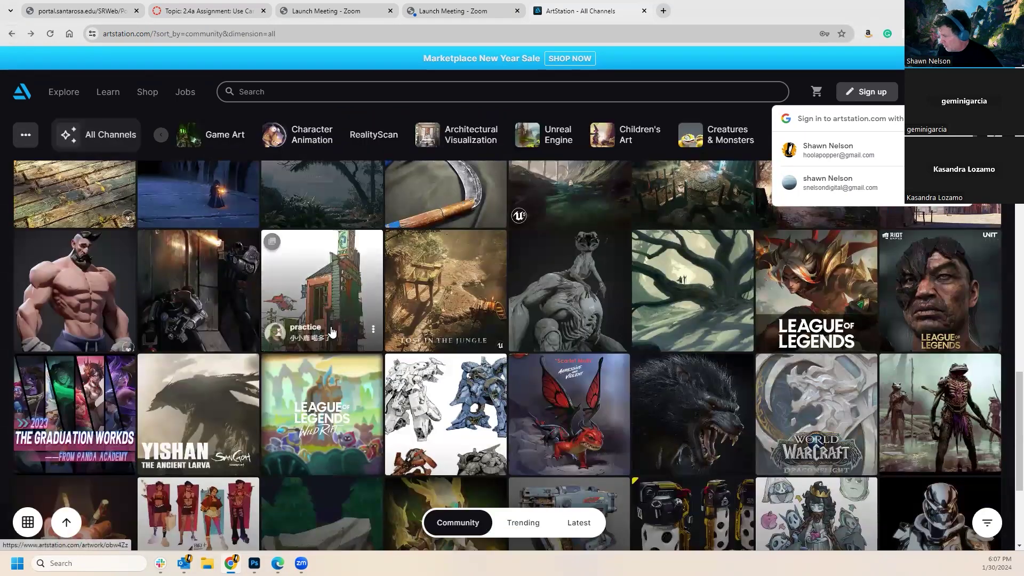
pyautogui.scroll(-15, 532, 339)
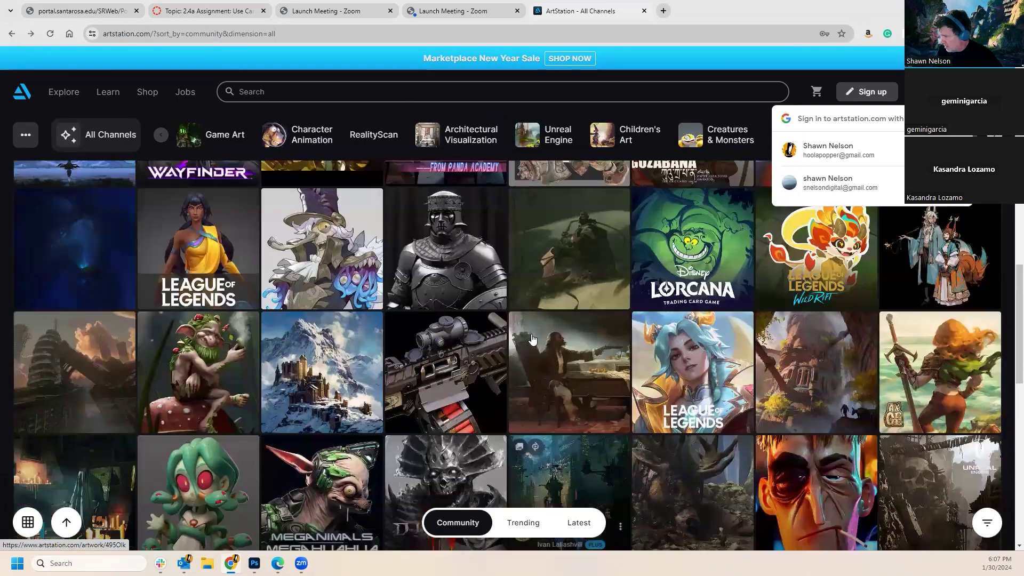
pyautogui.scroll(8, 531, 336)
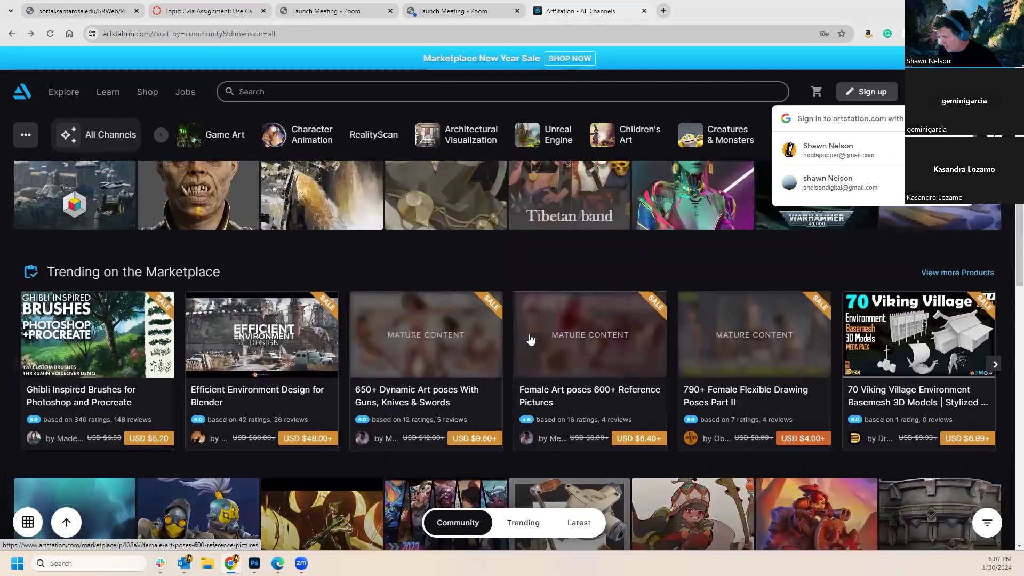
pyautogui.scroll(5, 530, 339)
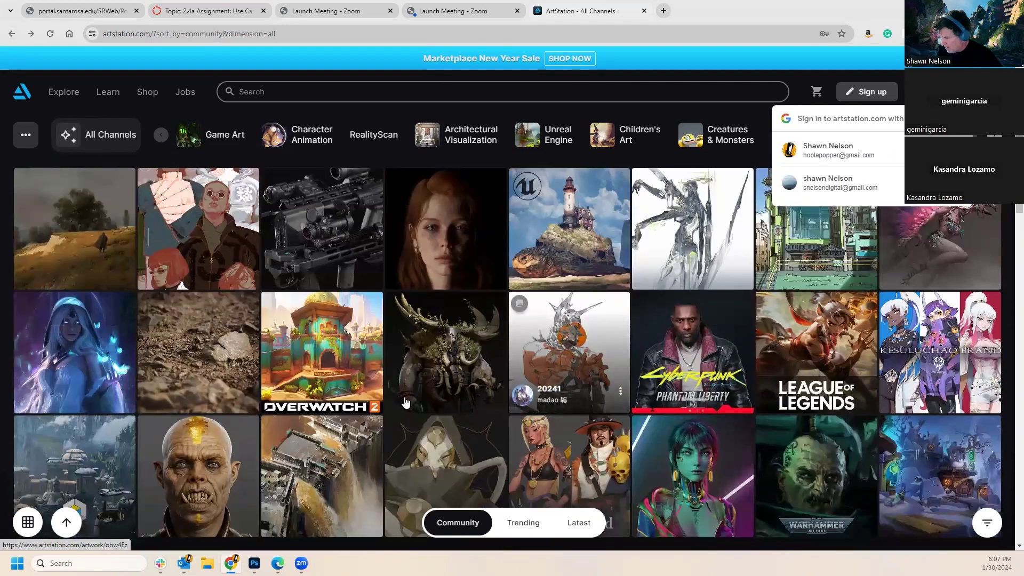
pyautogui.click(176, 498)
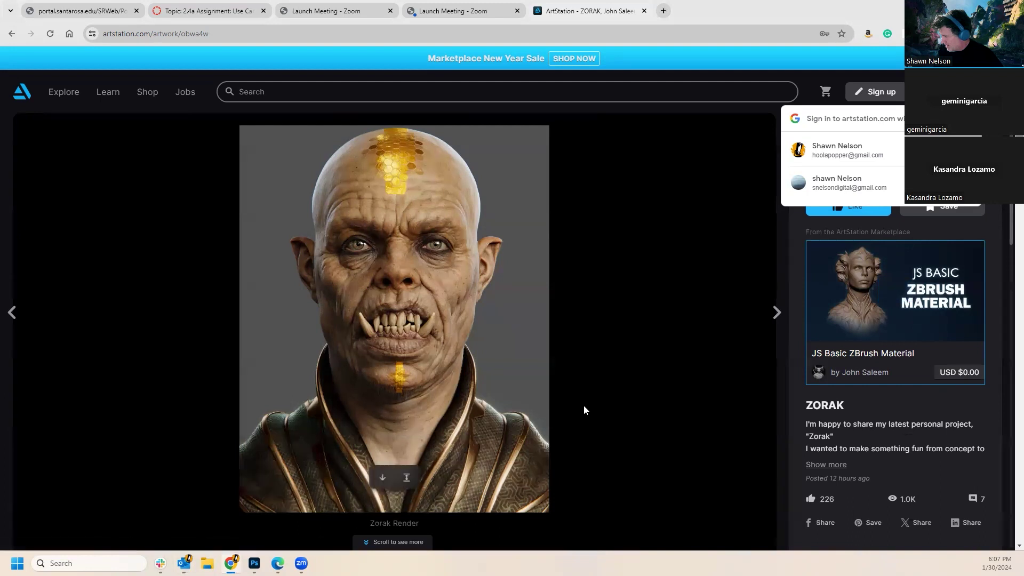
pyautogui.scroll(-5, 522, 405)
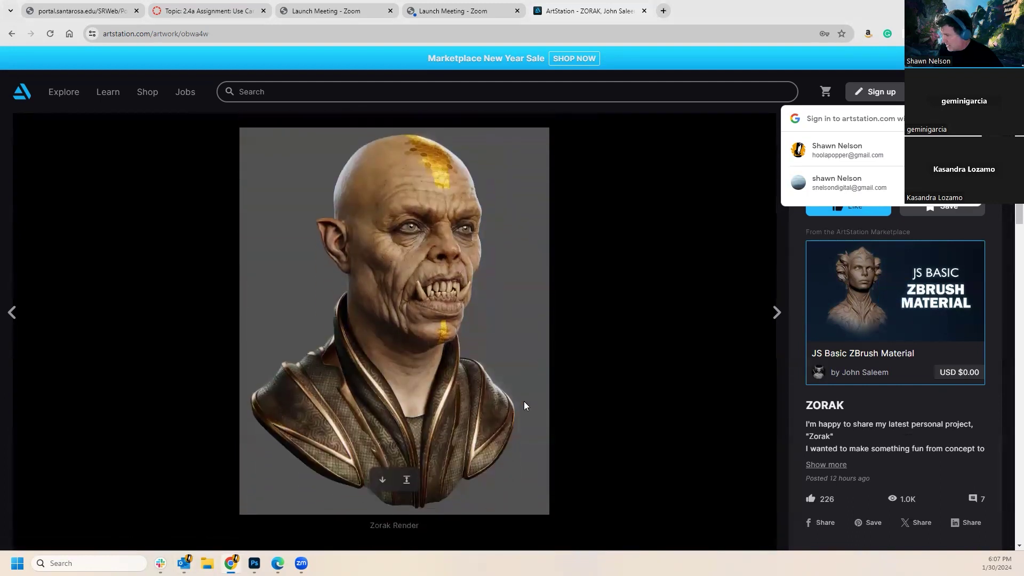
pyautogui.scroll(-9, 523, 401)
pyautogui.scroll(-1, 522, 402)
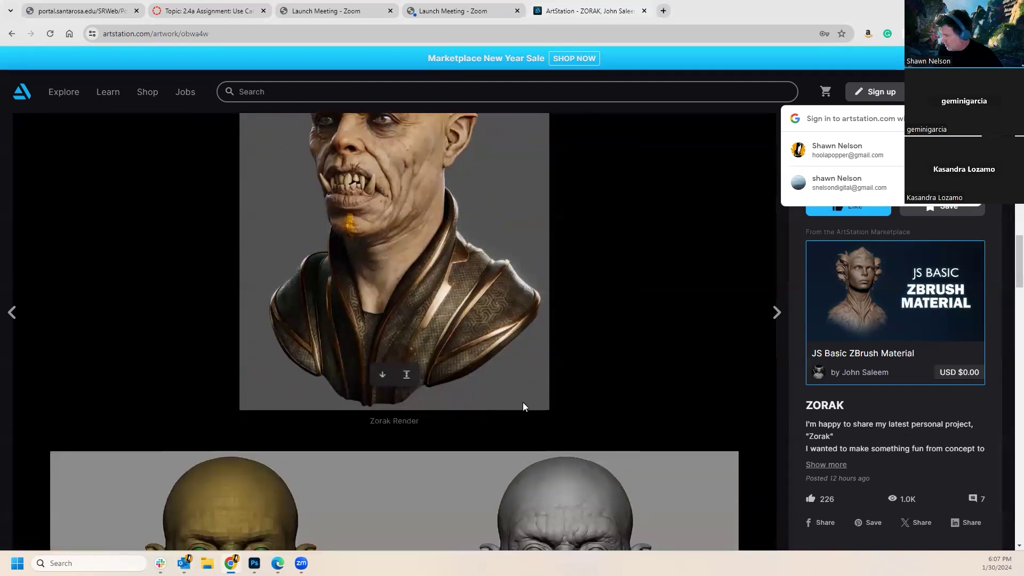
pyautogui.scroll(-3, 523, 403)
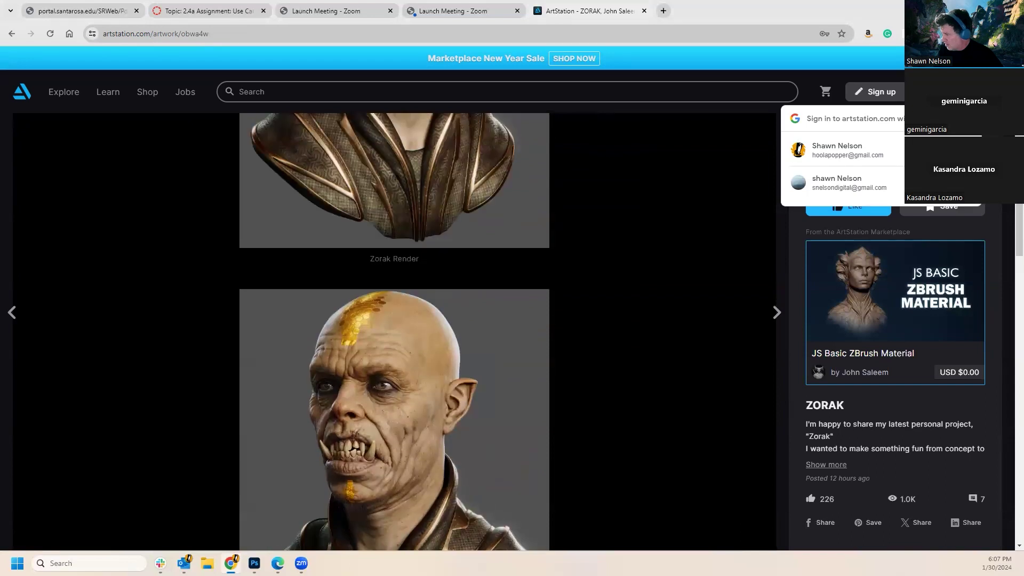
pyautogui.click(983, 118)
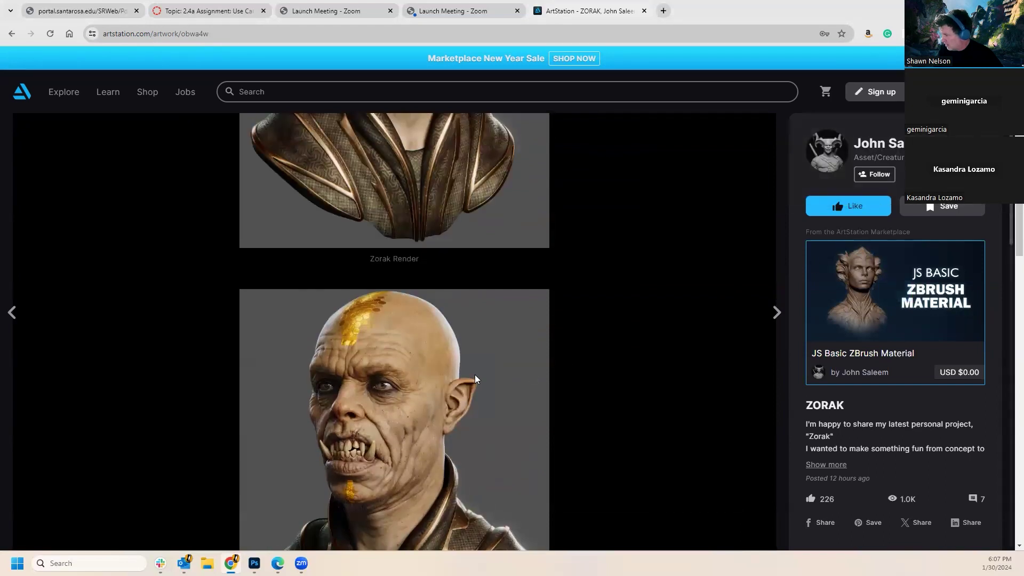
pyautogui.scroll(-10, 474, 374)
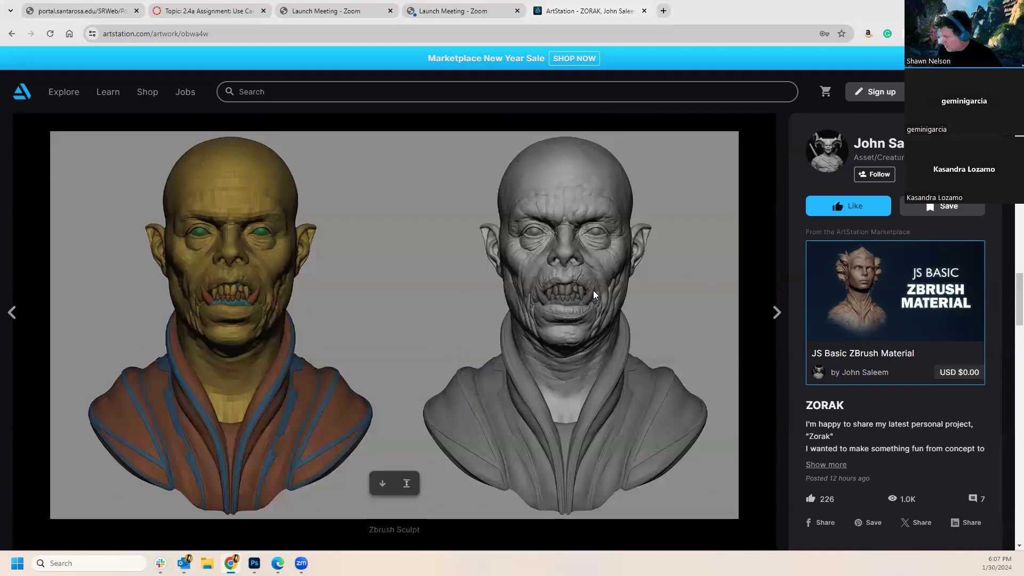
pyautogui.scroll(9, 401, 350)
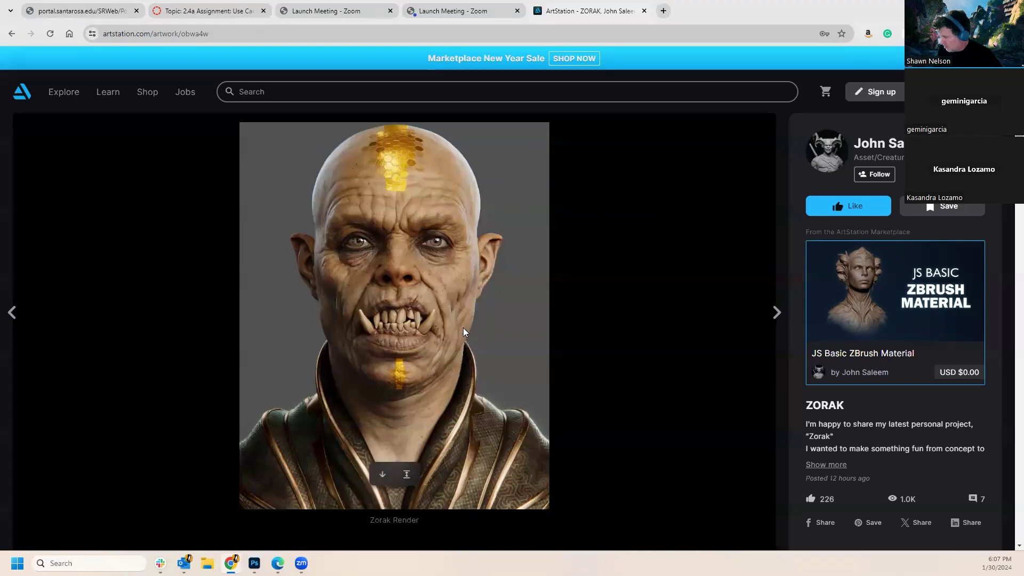
pyautogui.scroll(-10, 463, 330)
pyautogui.scroll(-6, 466, 339)
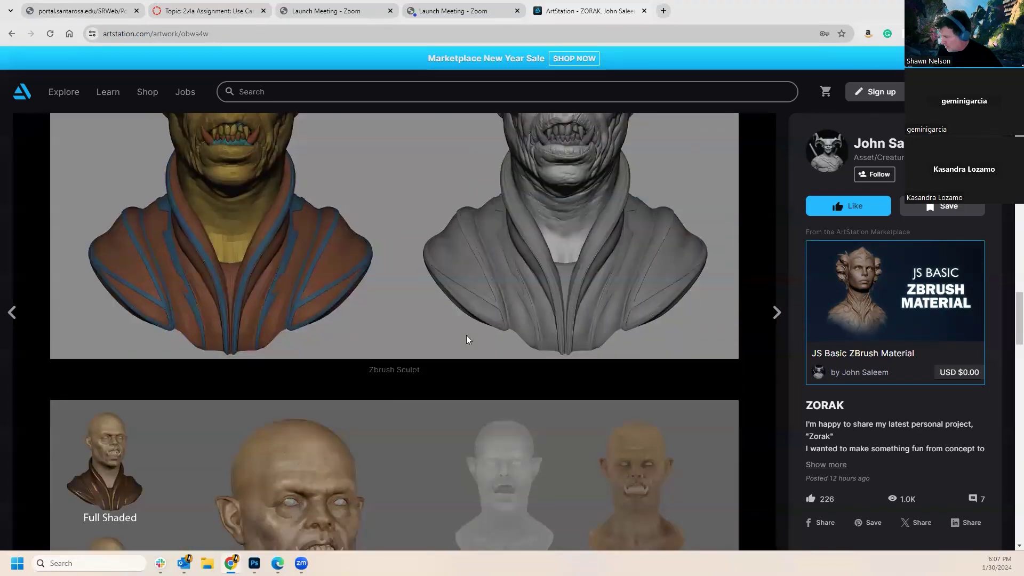
pyautogui.scroll(4, 466, 337)
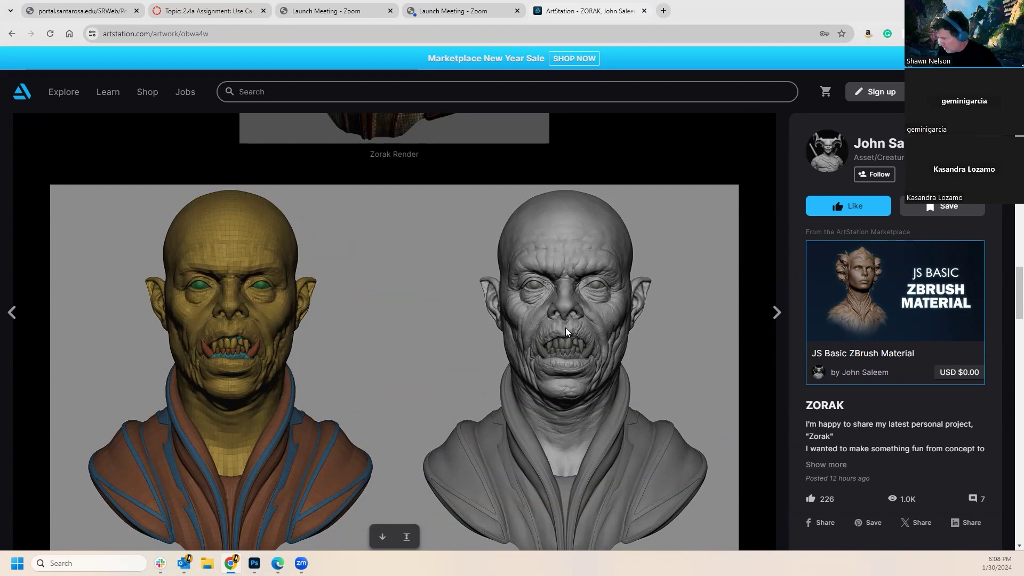
pyautogui.scroll(-7, 506, 376)
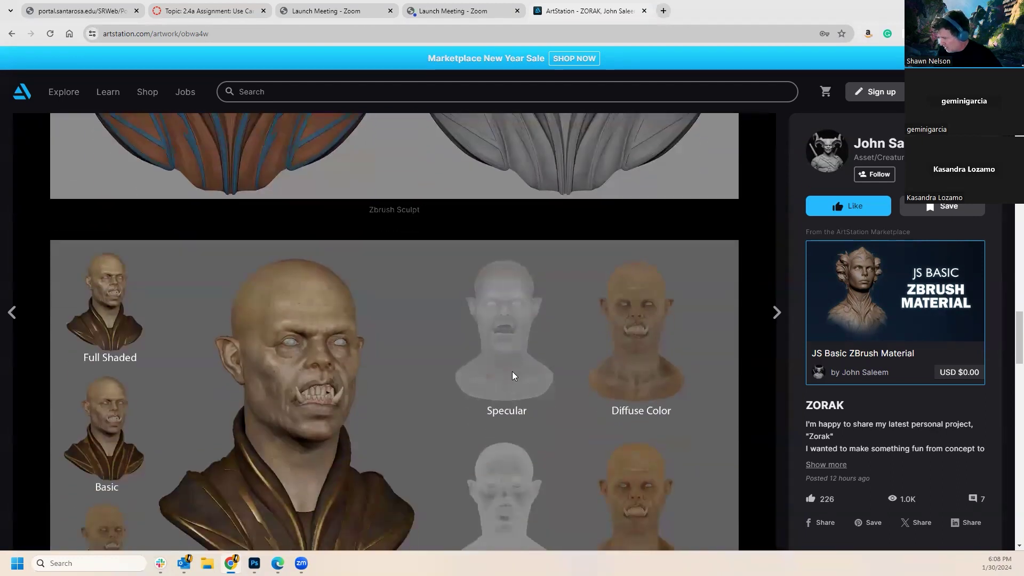
pyautogui.scroll(-3, 512, 373)
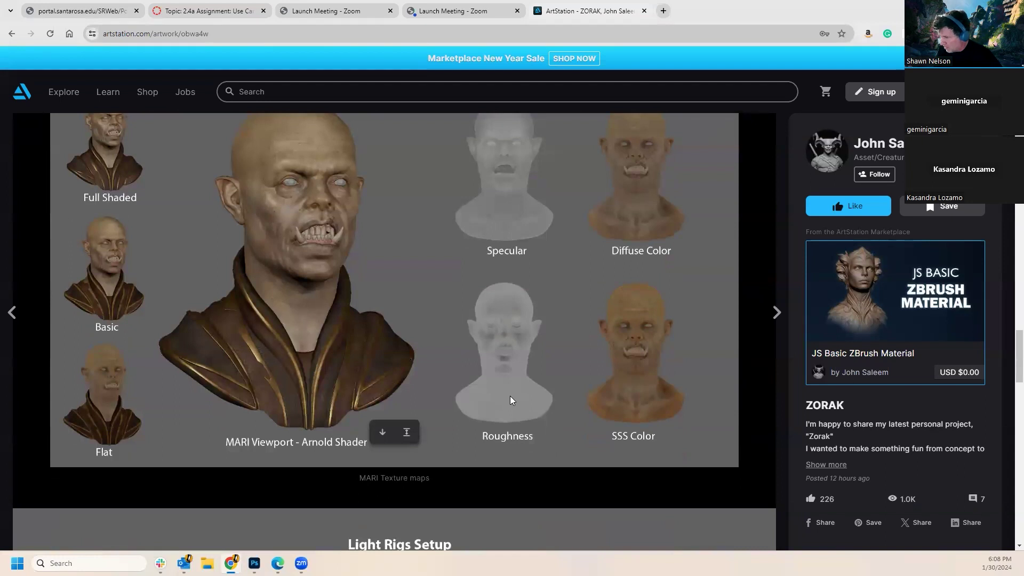
pyautogui.scroll(-6, 670, 382)
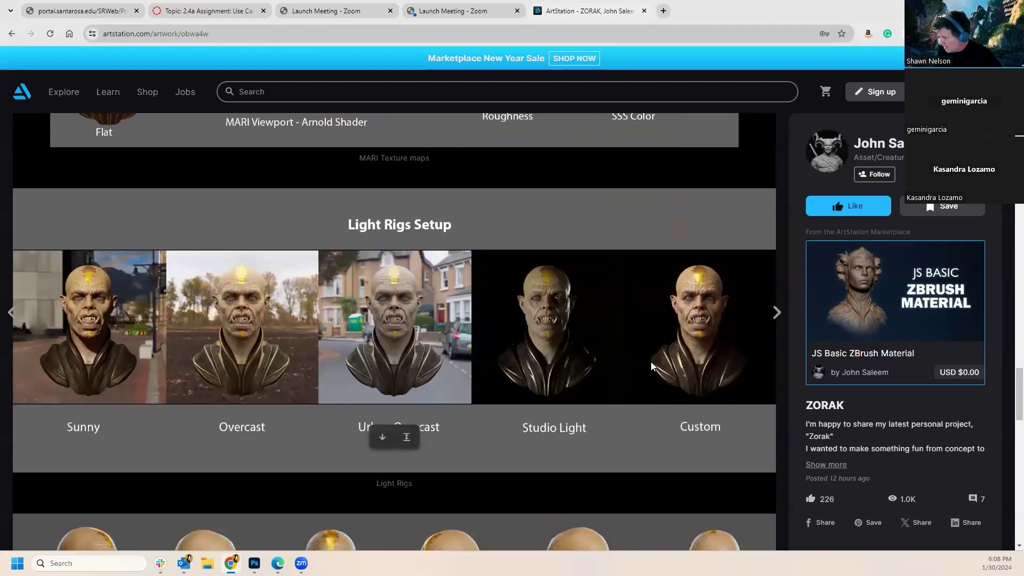
pyautogui.scroll(-3, 587, 354)
pyautogui.scroll(-4, 555, 348)
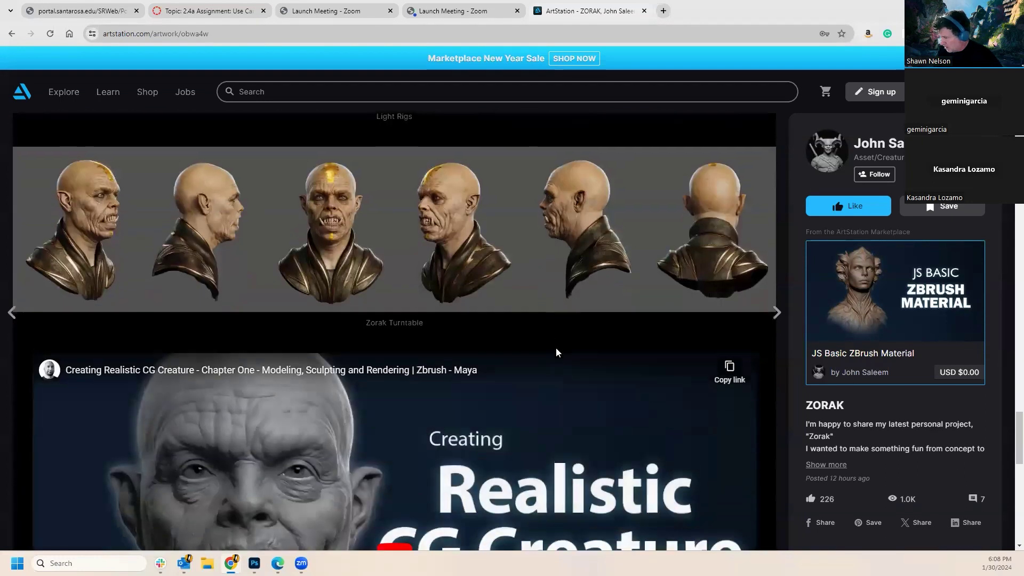
pyautogui.scroll(-5, 230, 291)
pyautogui.scroll(6, 283, 279)
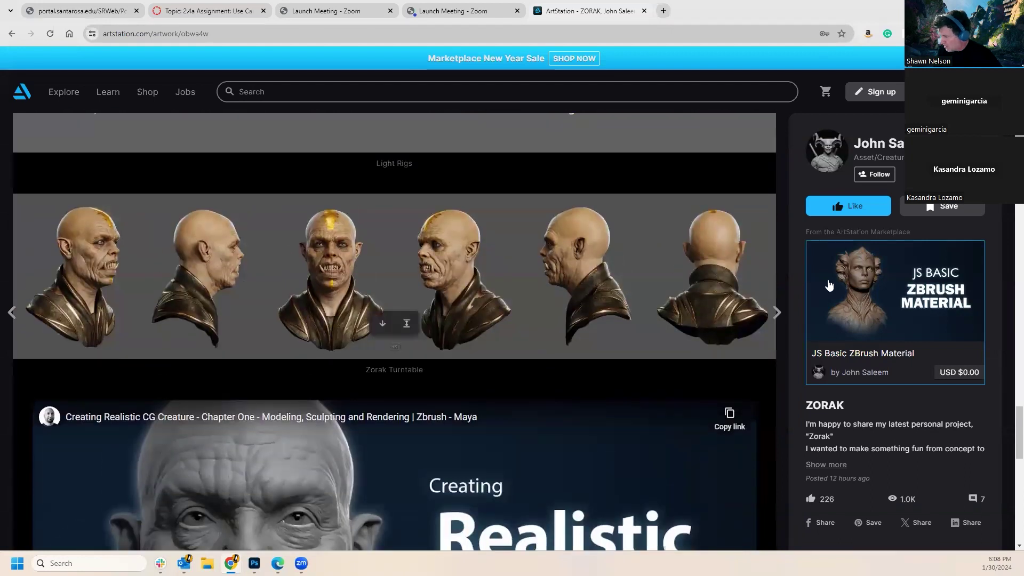
pyautogui.scroll(-5, 549, 366)
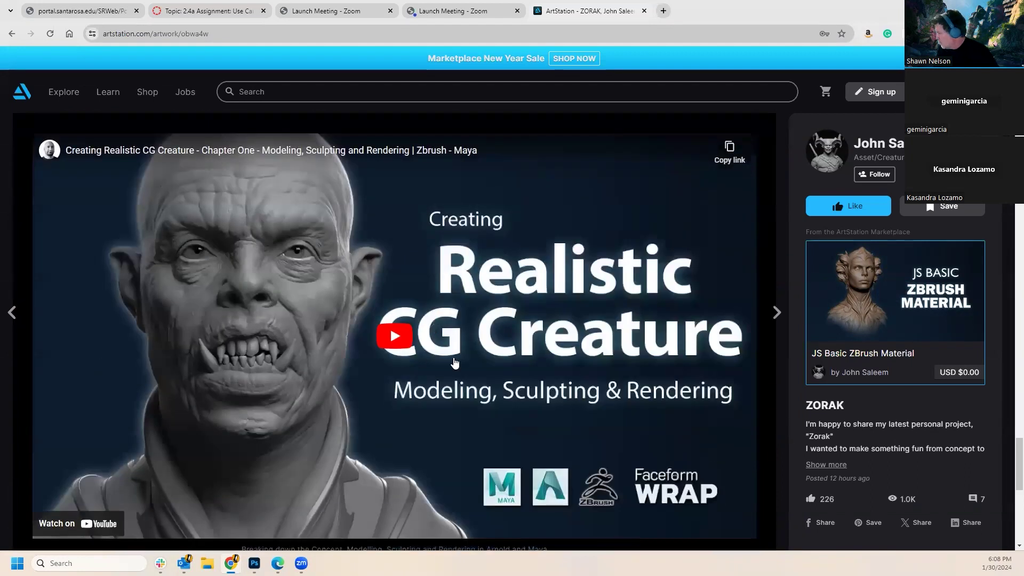
pyautogui.scroll(15, 561, 368)
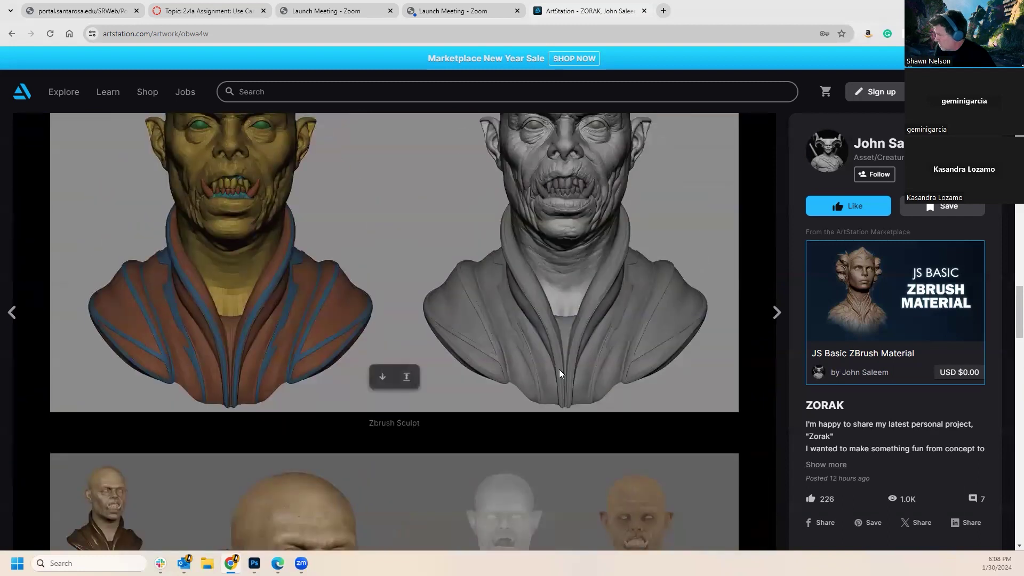
pyautogui.scroll(15, 559, 371)
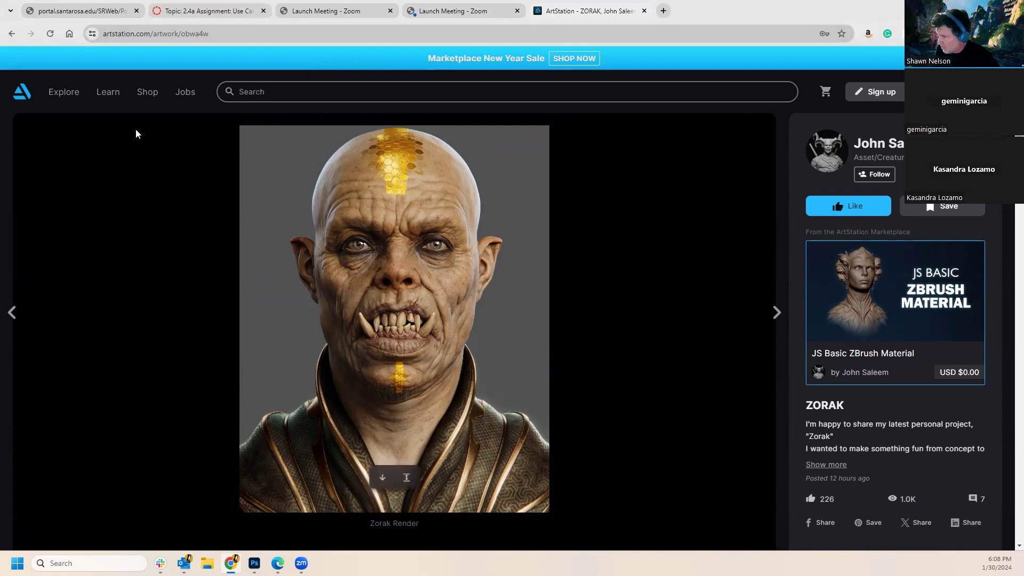
# Search ArtStation artworks for 'shadow demon', then re-enter 'shadow demon' in the search bar.
pyautogui.click(281, 98)
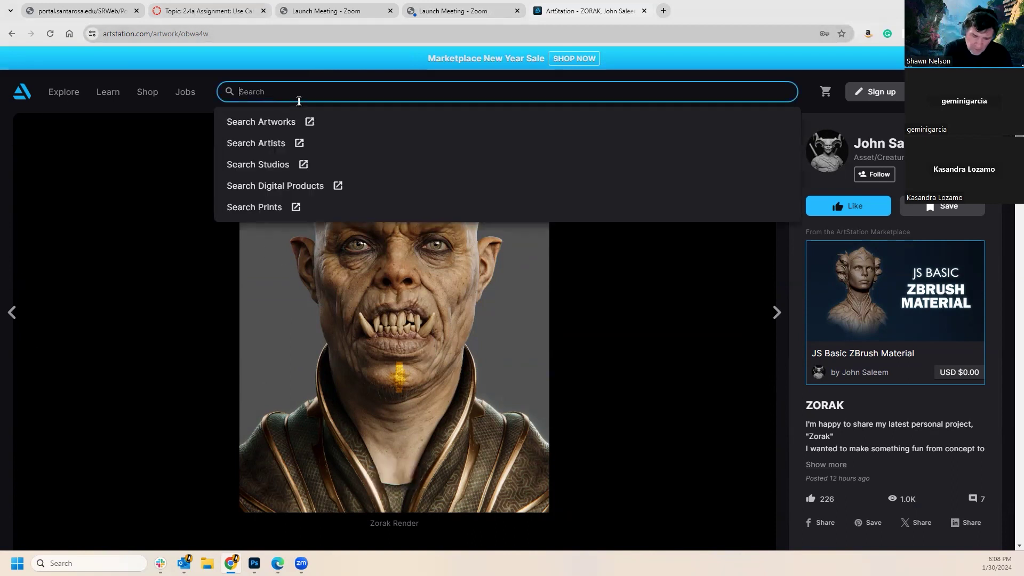
pyautogui.write('shadow')
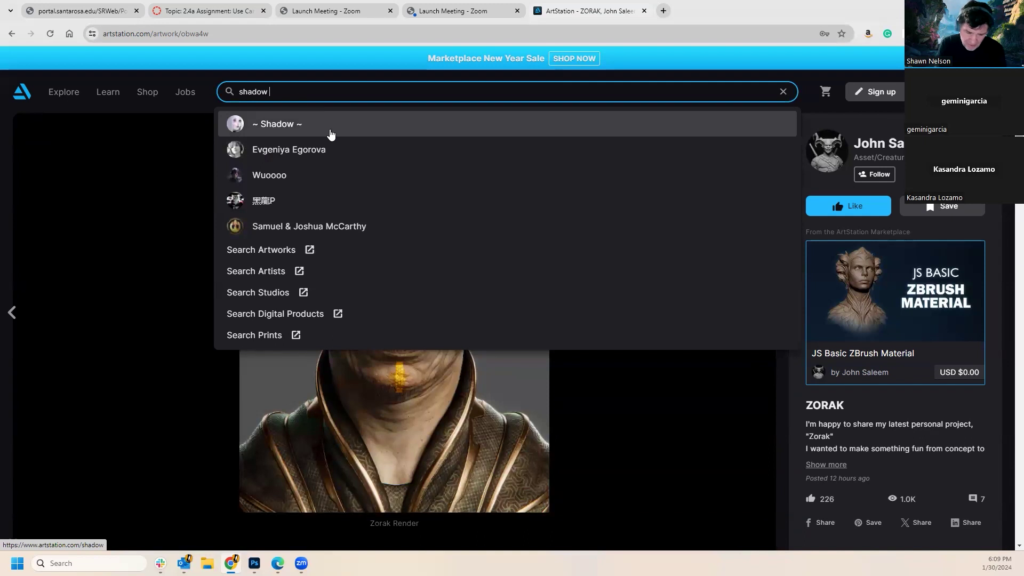
pyautogui.write('emon')
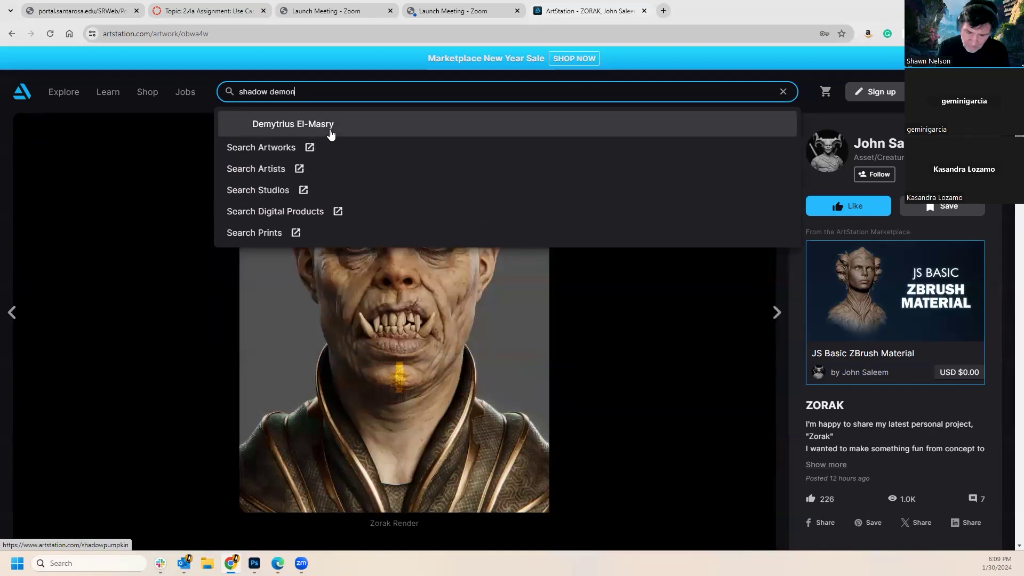
pyautogui.click(330, 130)
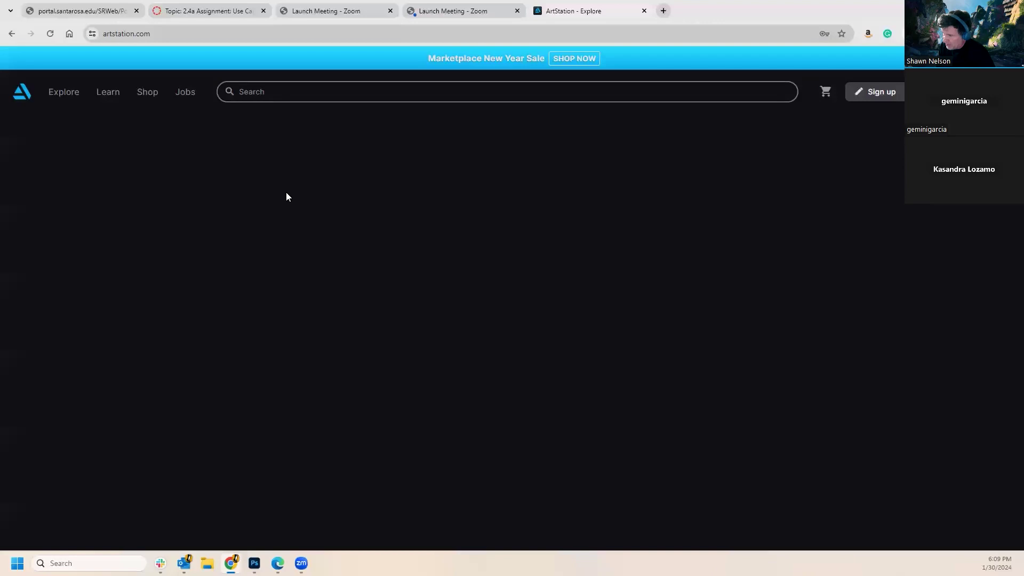
pyautogui.click(279, 92)
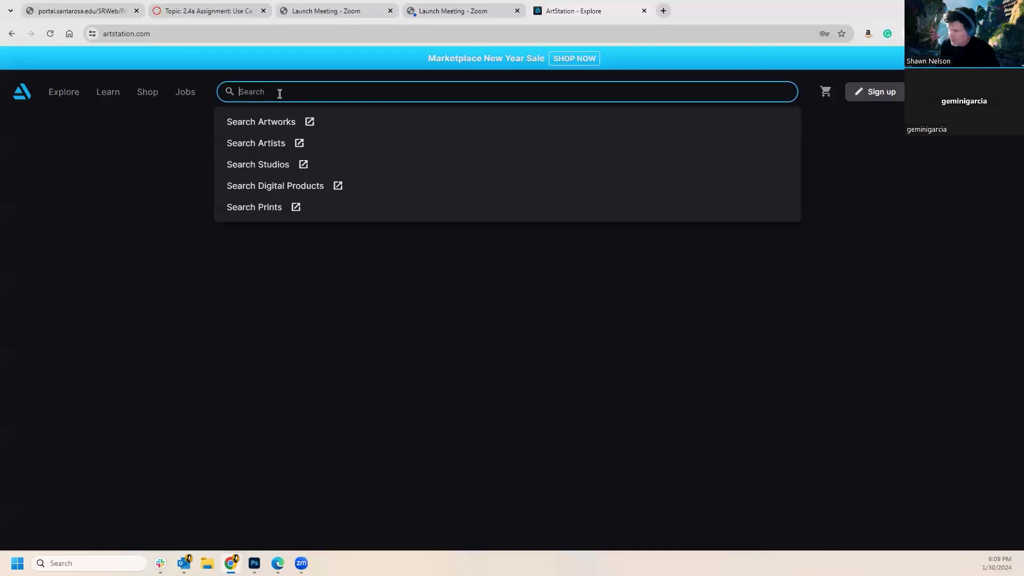
pyautogui.write('sh')
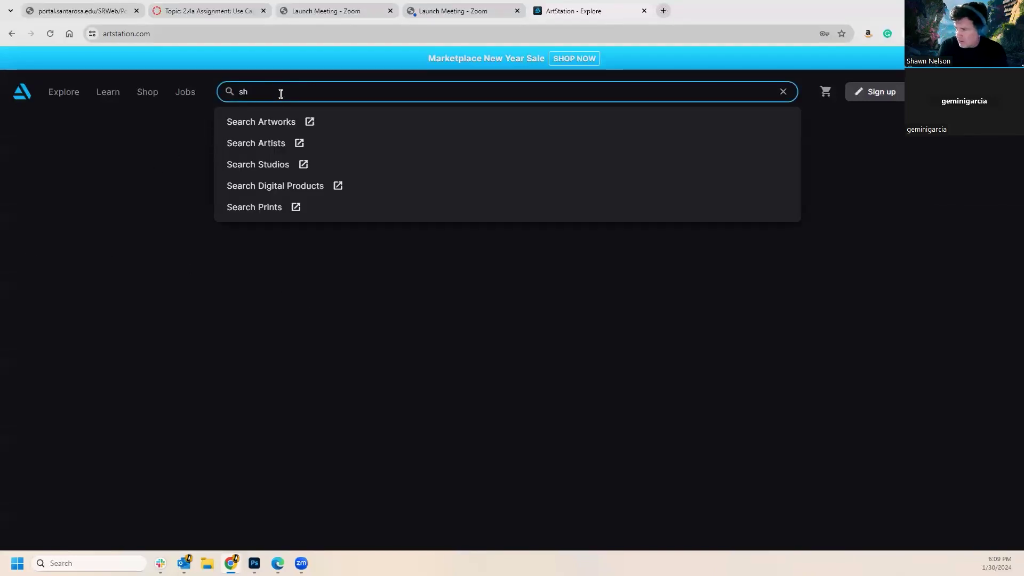
pyautogui.write('a')
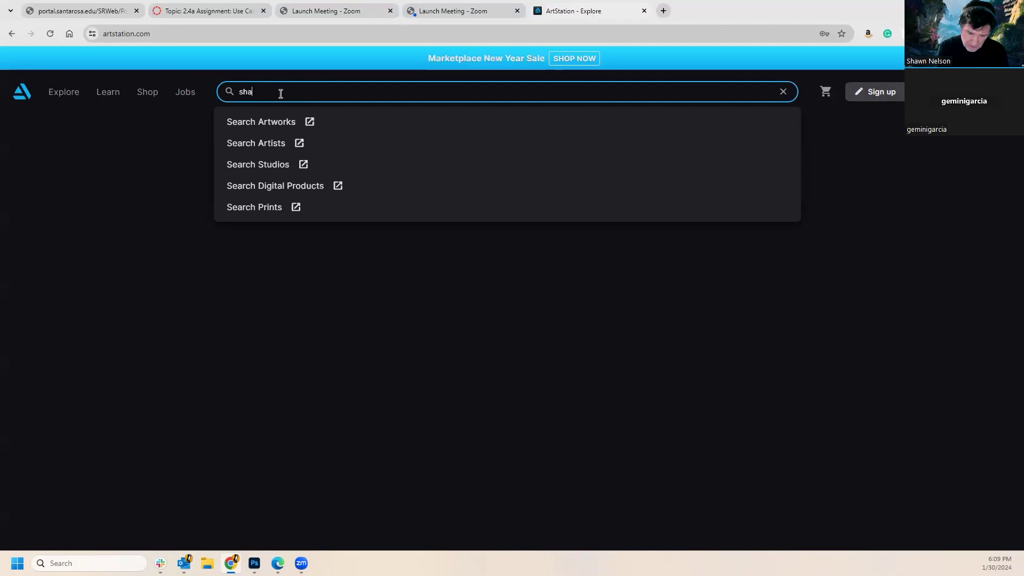
pyautogui.write('dow demon')
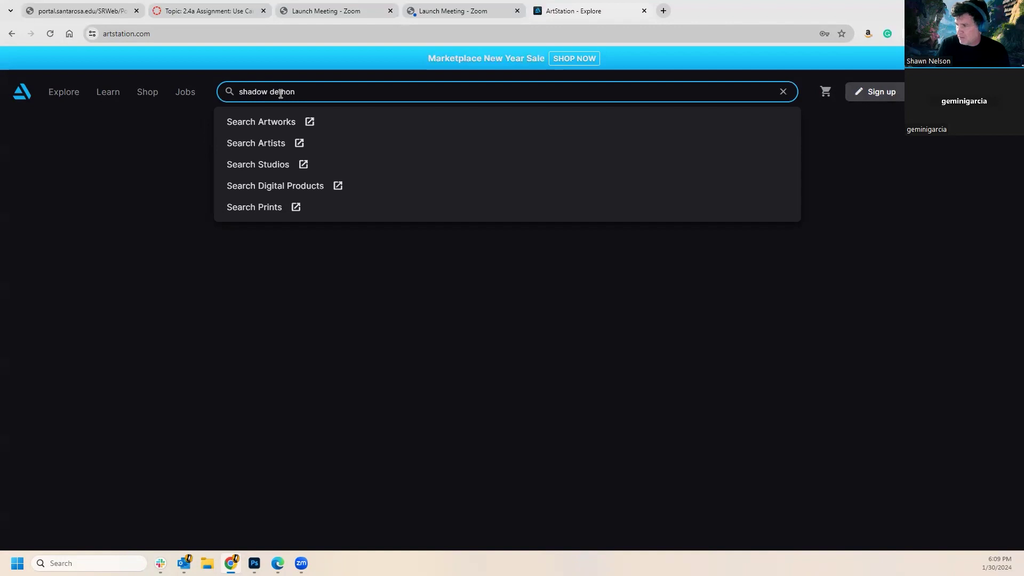
# Show artwork results for 'shadow demon' and open the glowing Tall & Skinny demon artwork.
pyautogui.click(253, 126)
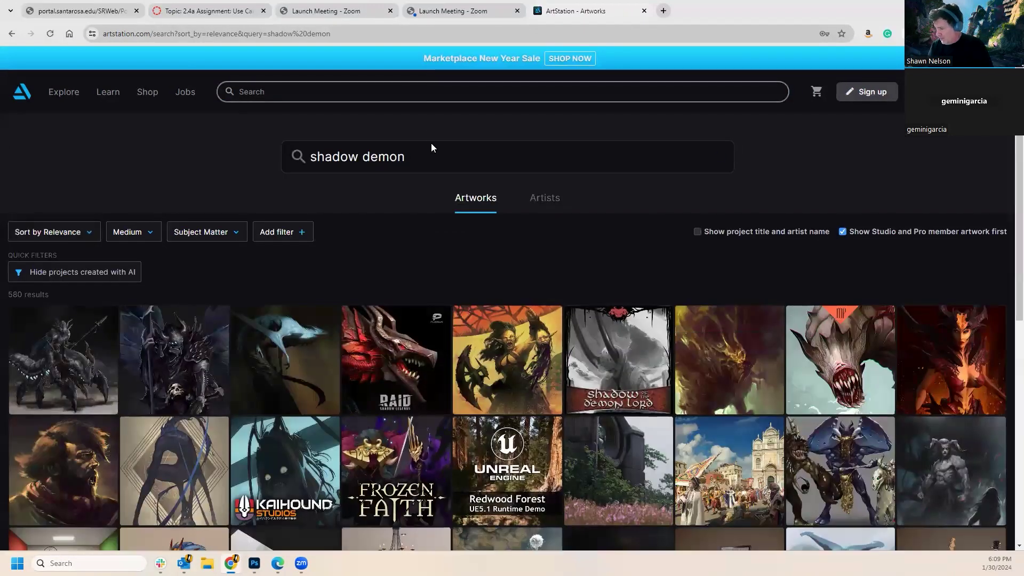
pyautogui.scroll(-6, 480, 337)
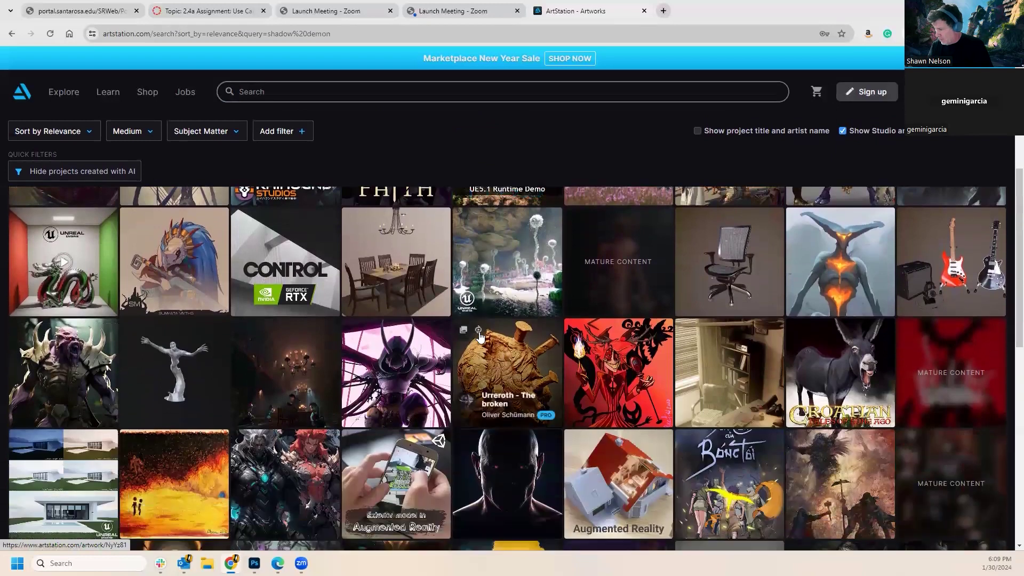
pyautogui.click(869, 281)
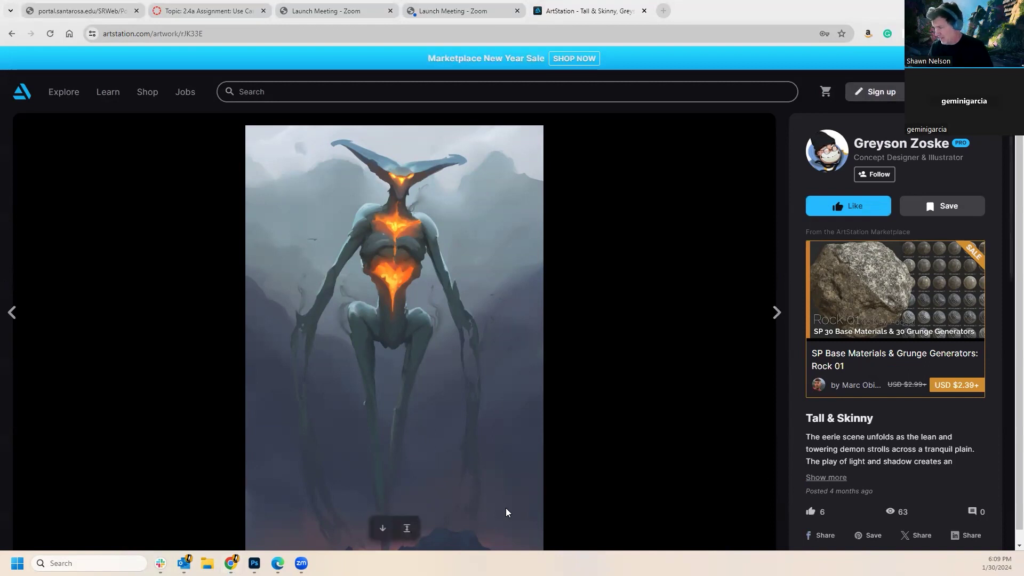
pyautogui.scroll(-1, 489, 485)
pyautogui.scroll(1, 494, 471)
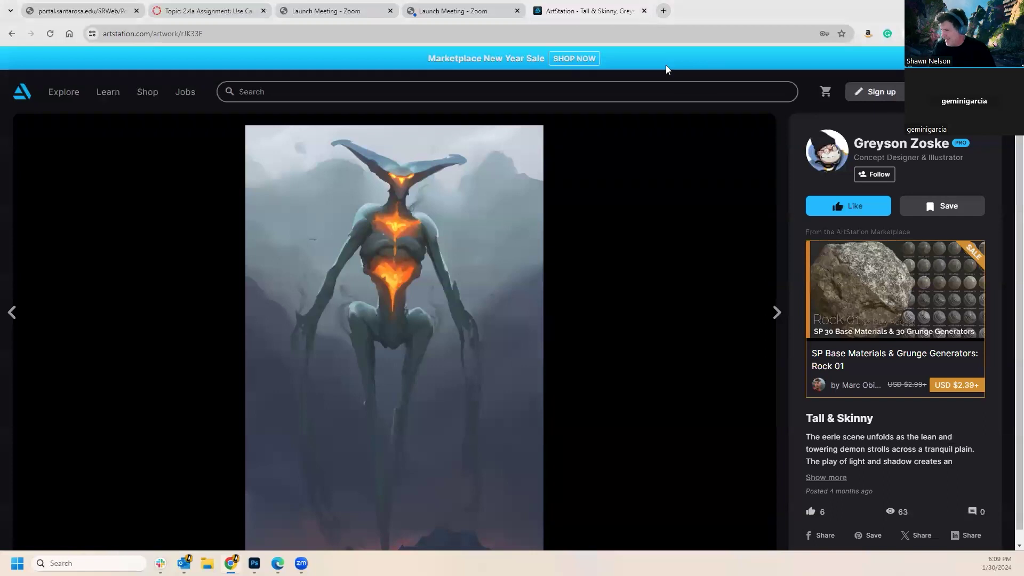
# Search ArtStation for 'textures' and browse the material sphere and game texture results.
pyautogui.click(270, 89)
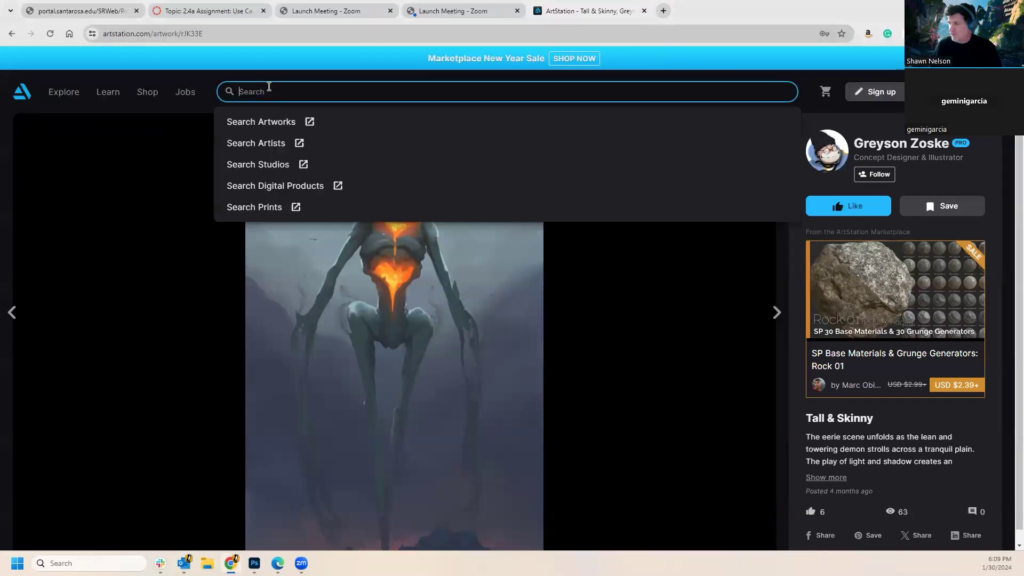
pyautogui.write('textures')
pyautogui.press('Return')
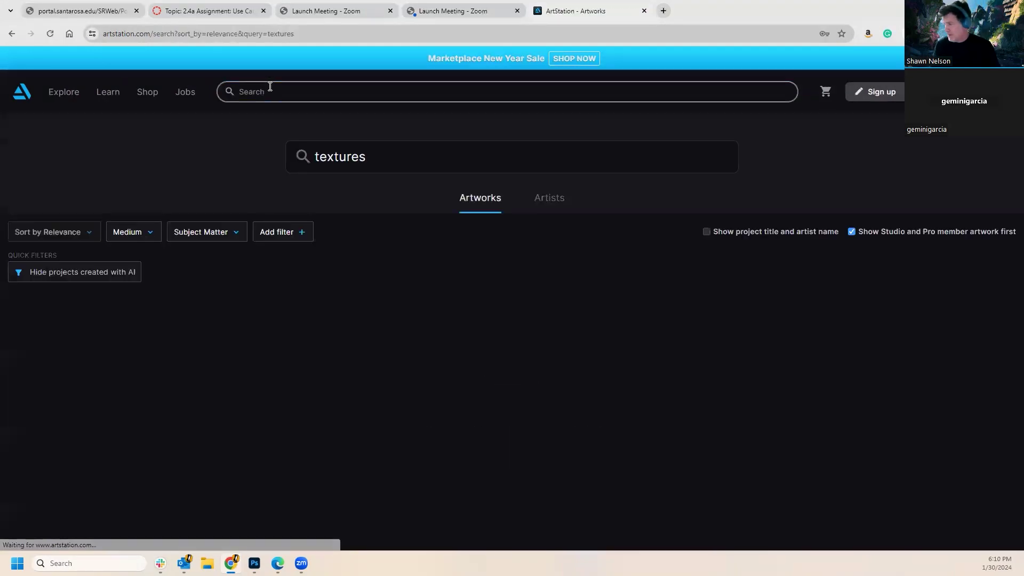
pyautogui.scroll(-1, 459, 164)
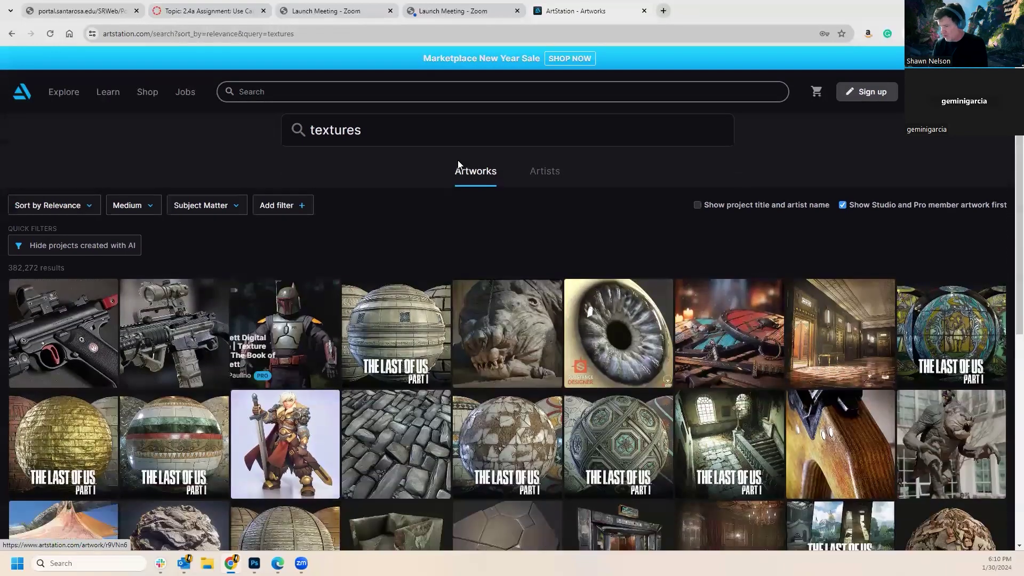
pyautogui.scroll(-3, 458, 165)
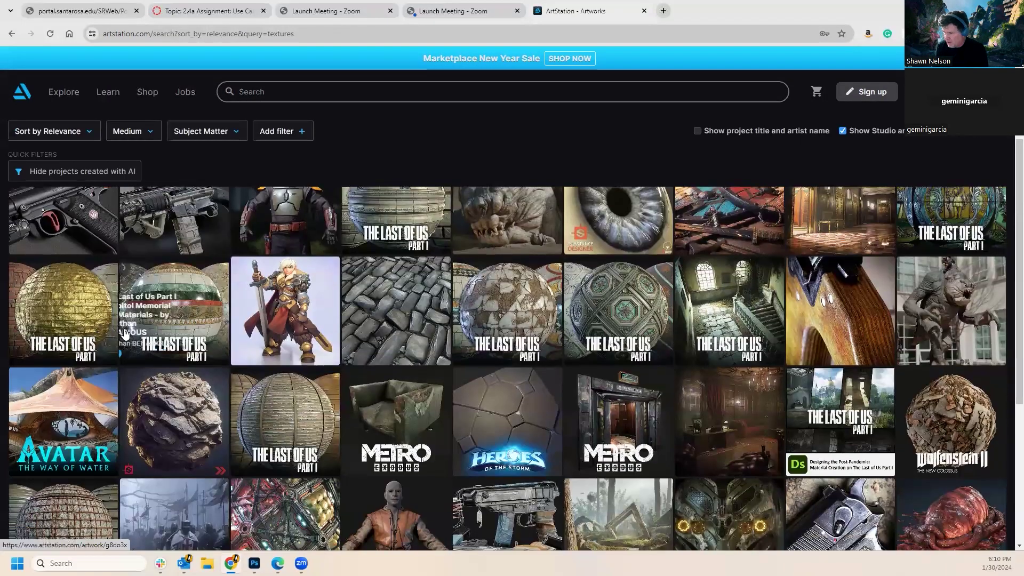
pyautogui.scroll(-3, 283, 373)
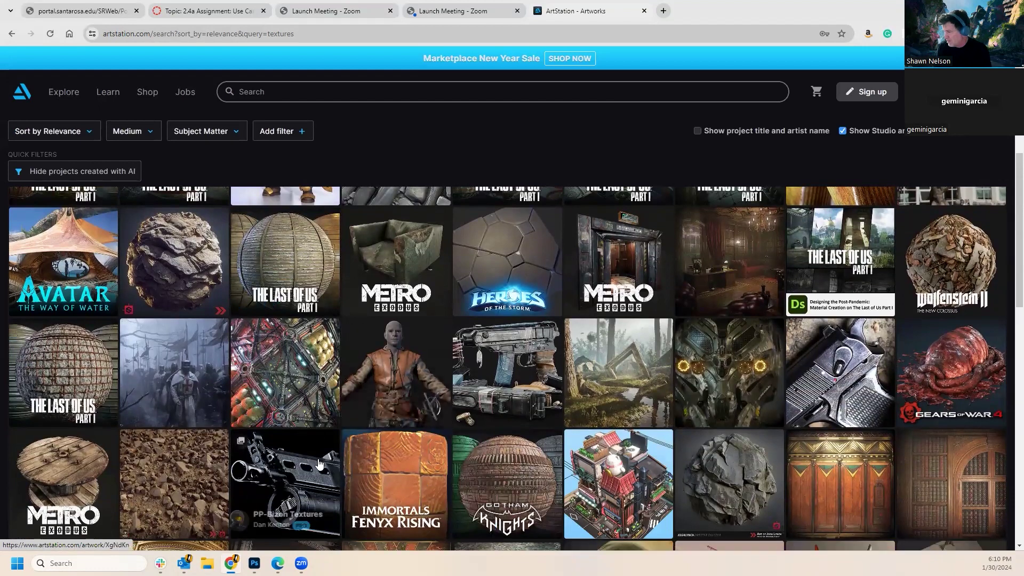
pyautogui.scroll(-2, 483, 432)
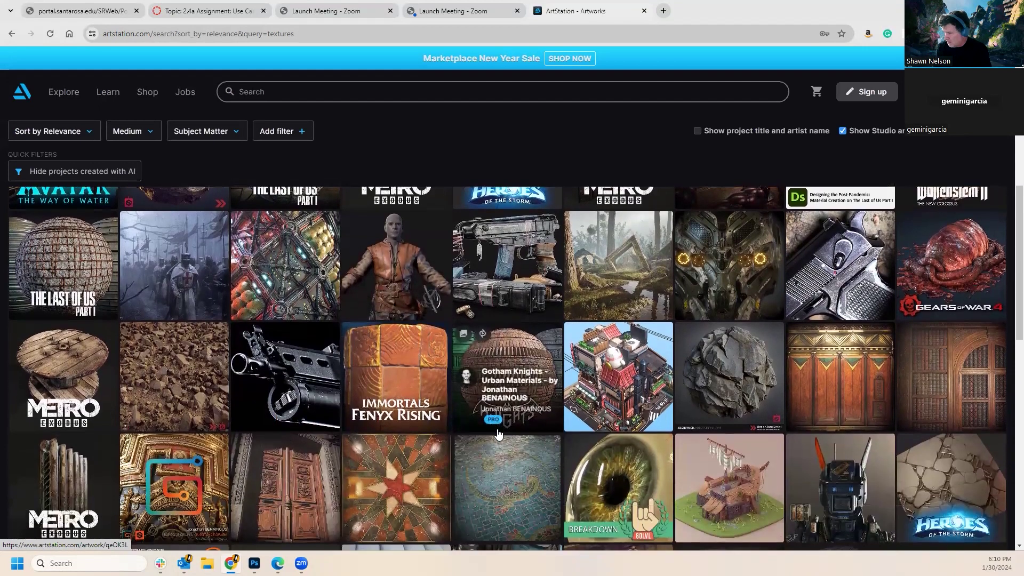
pyautogui.scroll(-2, 498, 435)
pyautogui.scroll(5, 351, 461)
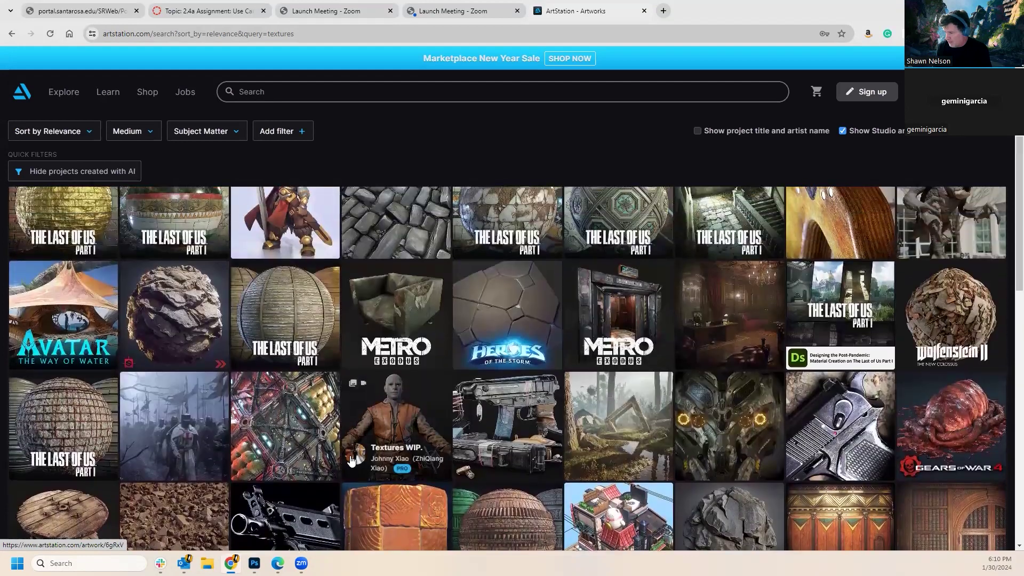
pyautogui.scroll(1, 351, 461)
pyautogui.scroll(-3, 351, 461)
pyautogui.click(182, 435)
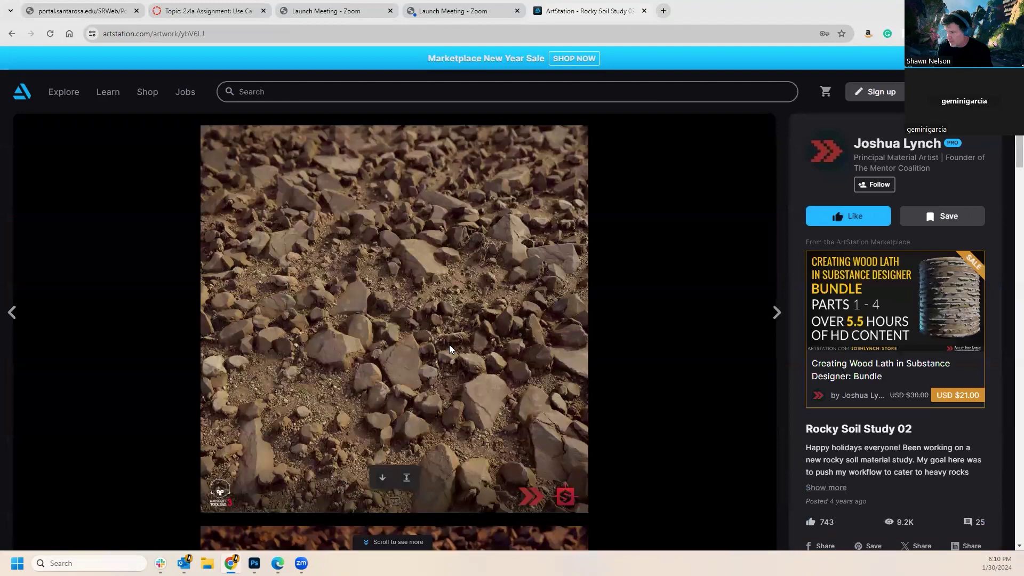
pyautogui.scroll(-5, 421, 389)
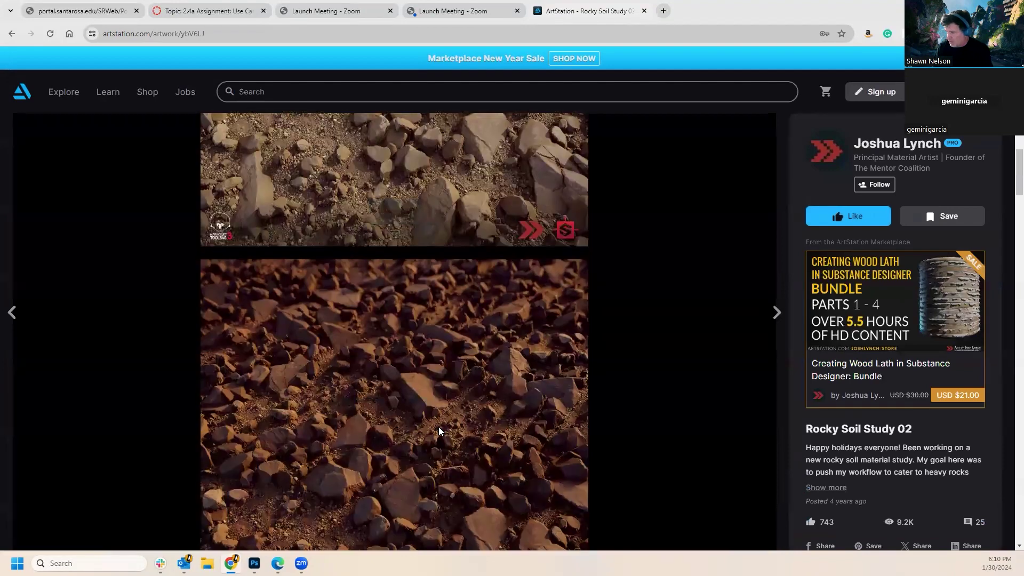
pyautogui.scroll(-3, 438, 424)
pyautogui.scroll(-5, 441, 406)
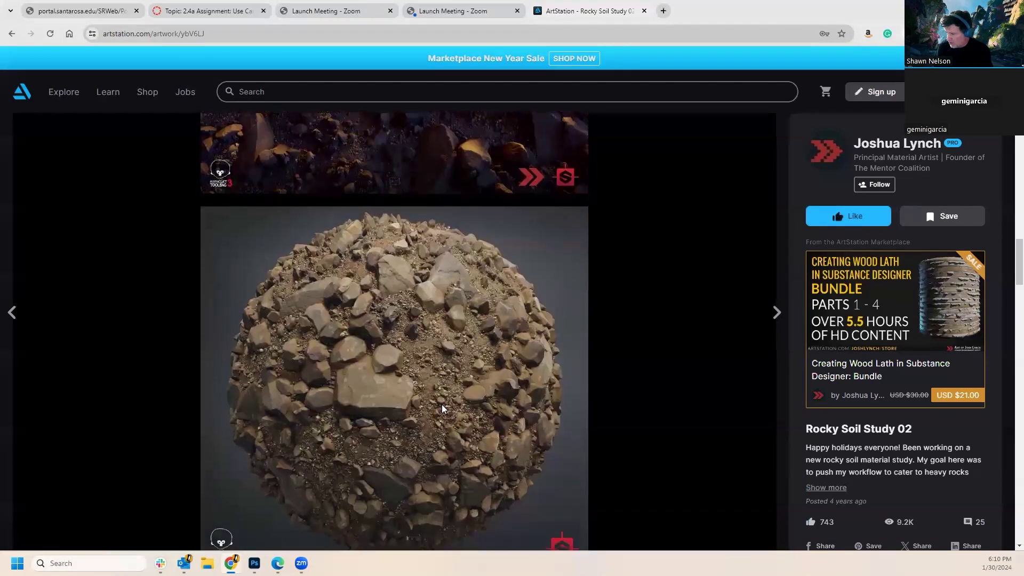
pyautogui.scroll(-8, 442, 405)
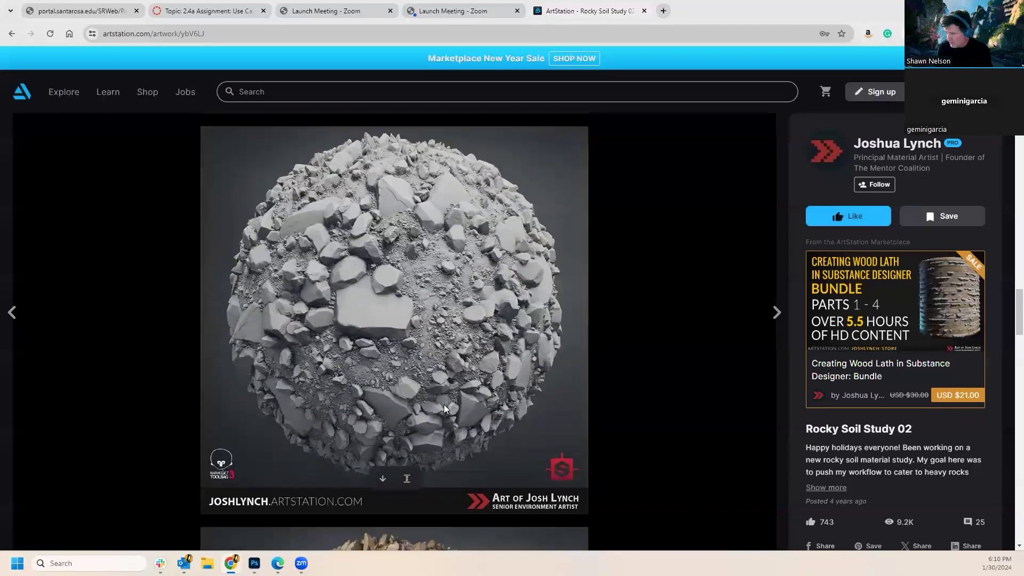
pyautogui.scroll(-6, 444, 409)
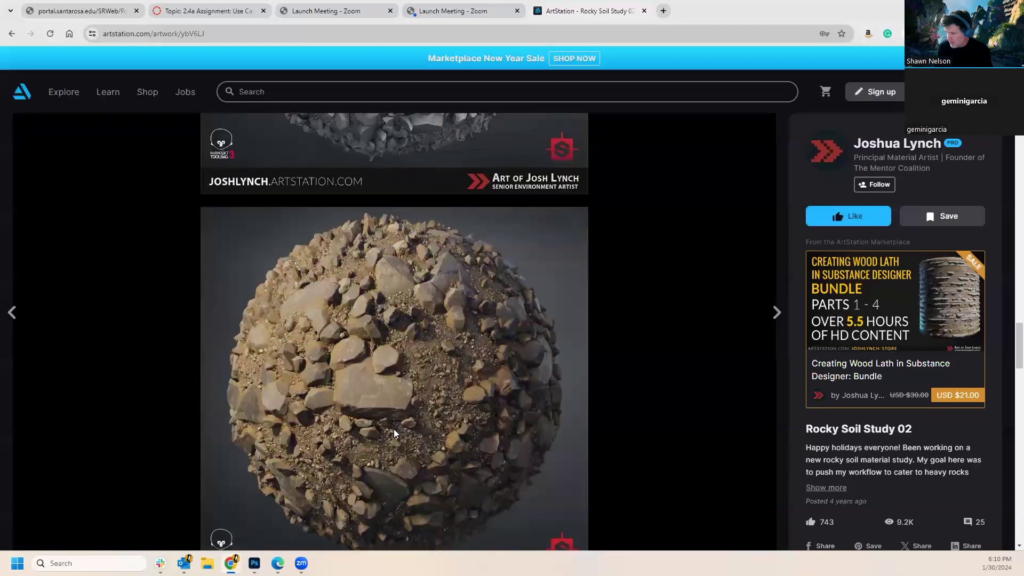
pyautogui.scroll(-10, 395, 426)
pyautogui.scroll(-2, 381, 322)
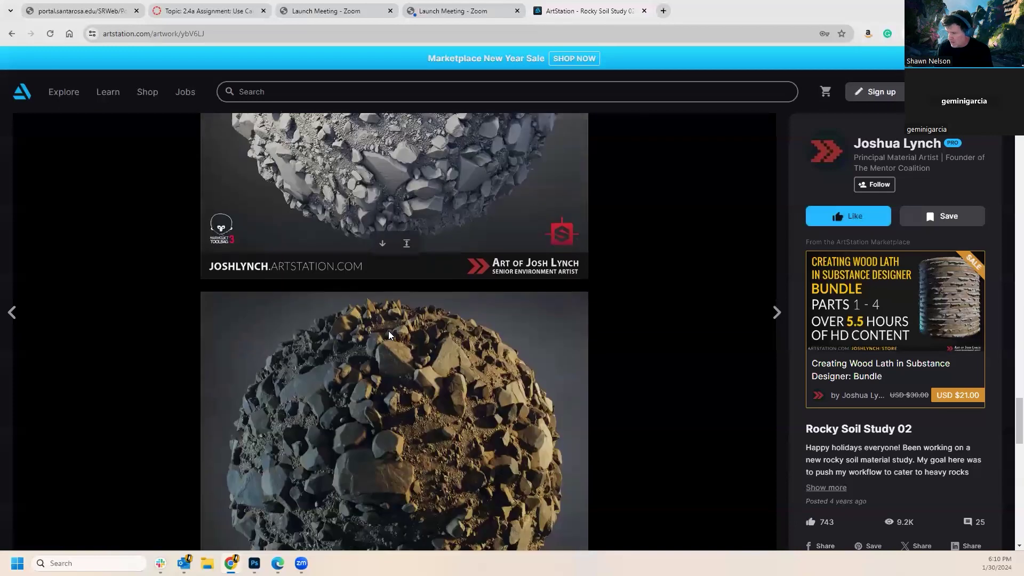
pyautogui.scroll(-1, 388, 335)
pyautogui.scroll(-6, 405, 426)
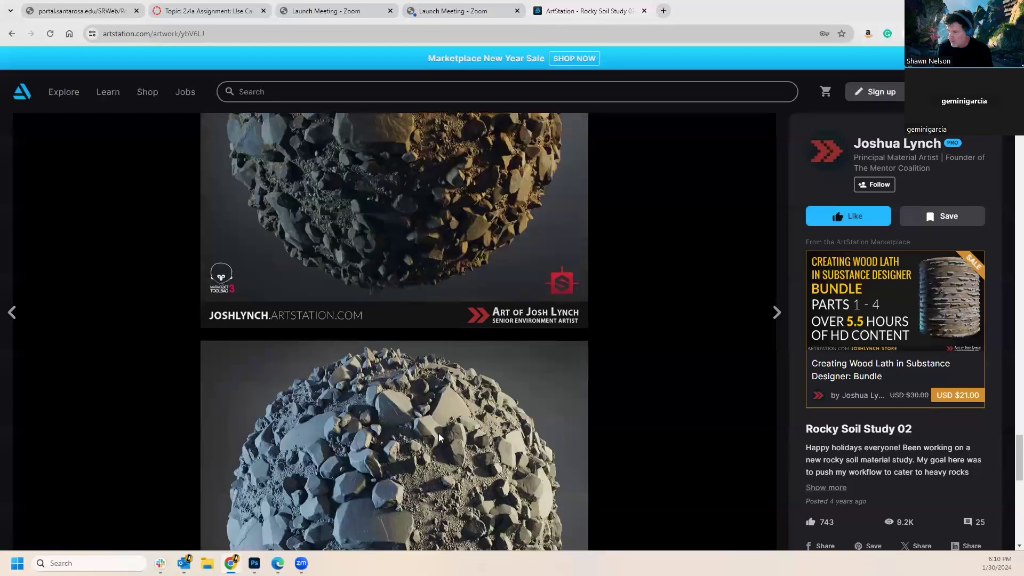
pyautogui.scroll(-4, 439, 433)
pyautogui.scroll(-20, 469, 363)
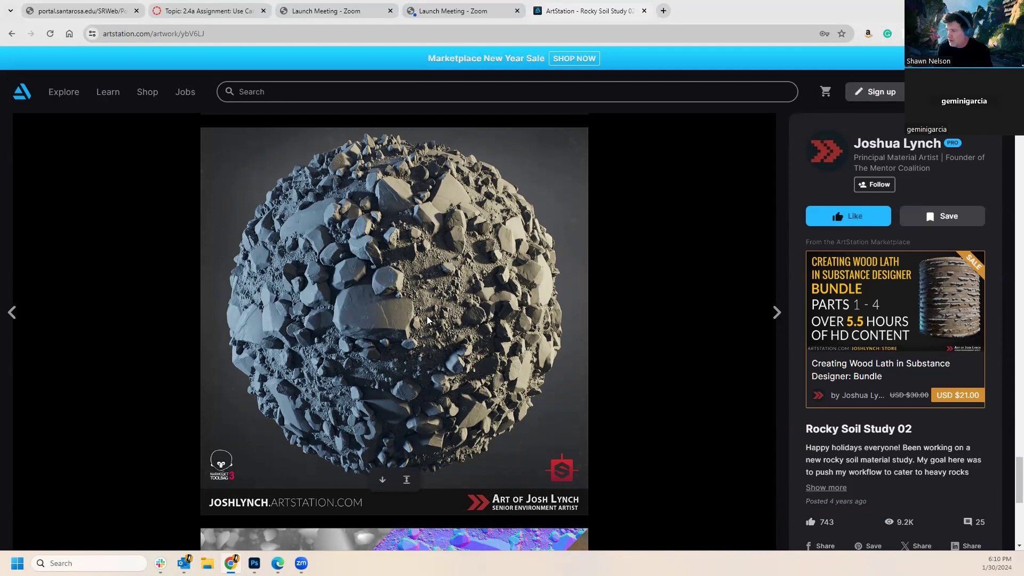
pyautogui.scroll(-6, 434, 321)
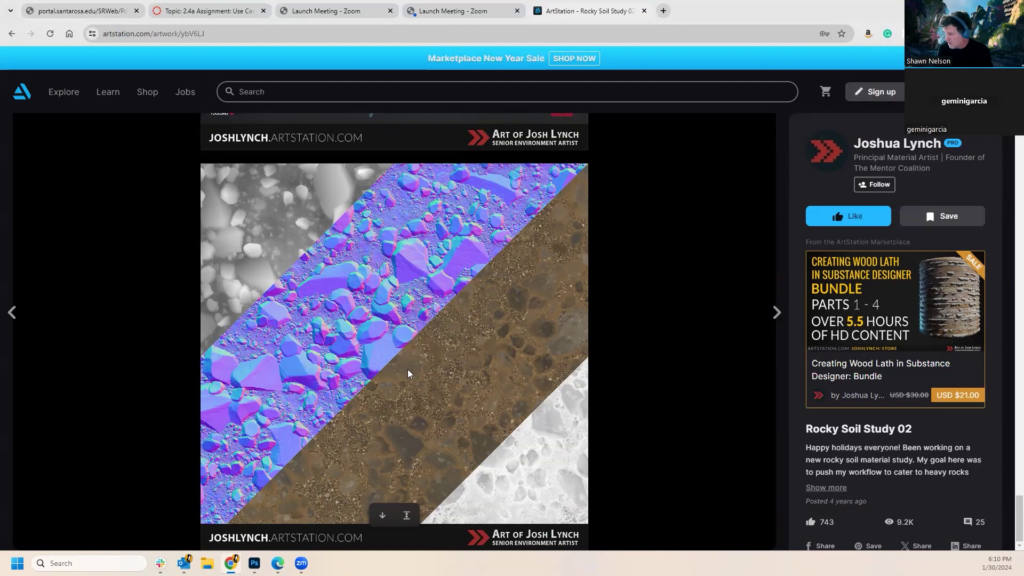
pyautogui.scroll(10, 407, 369)
pyautogui.scroll(15, 481, 362)
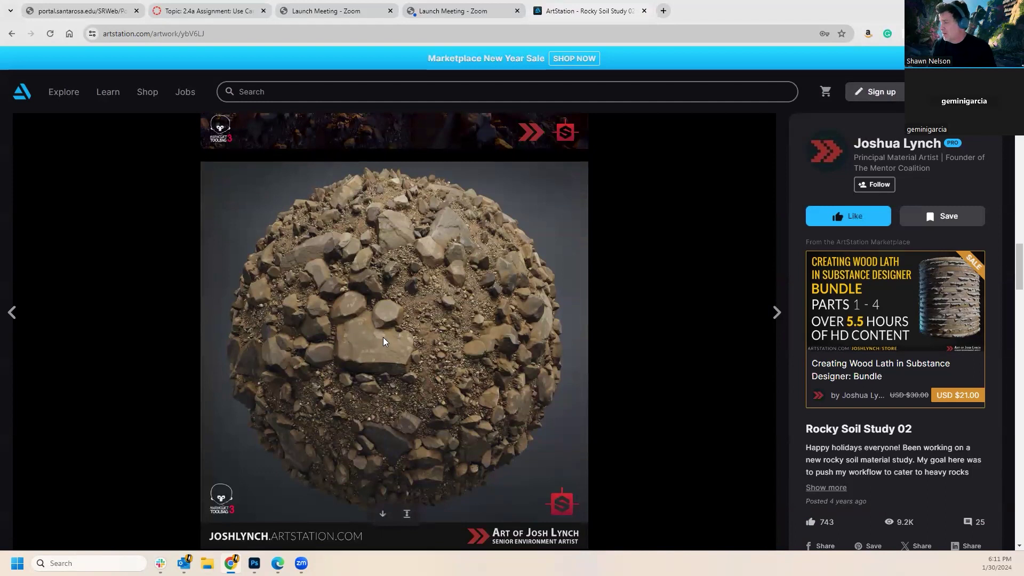
pyautogui.scroll(1, 435, 389)
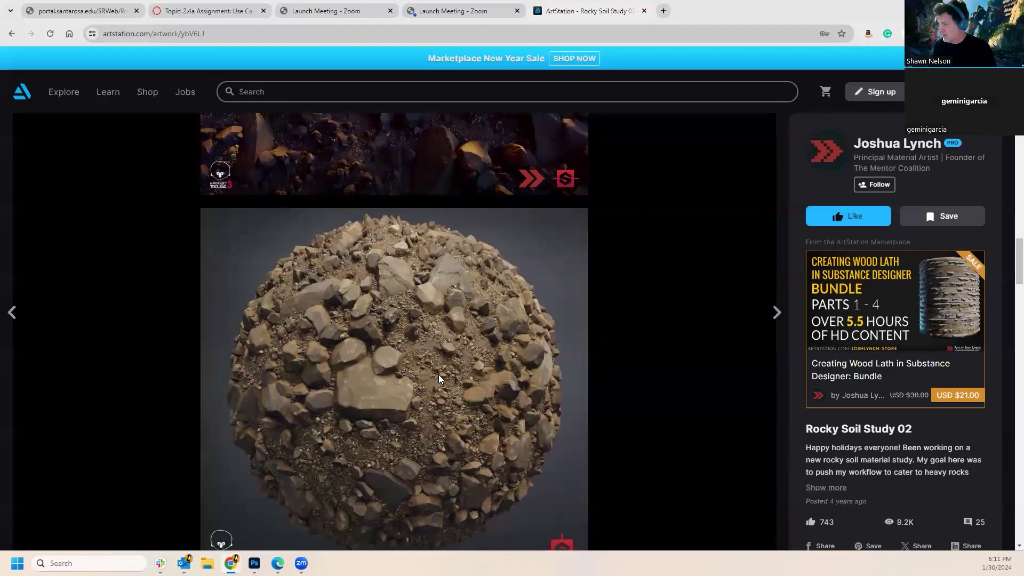
pyautogui.scroll(7, 439, 373)
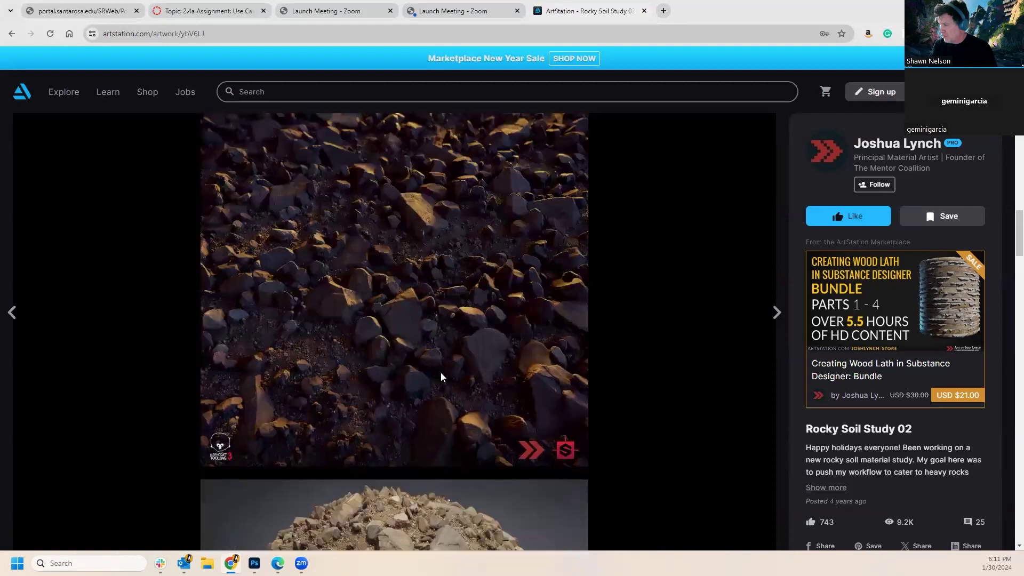
pyautogui.scroll(7, 450, 371)
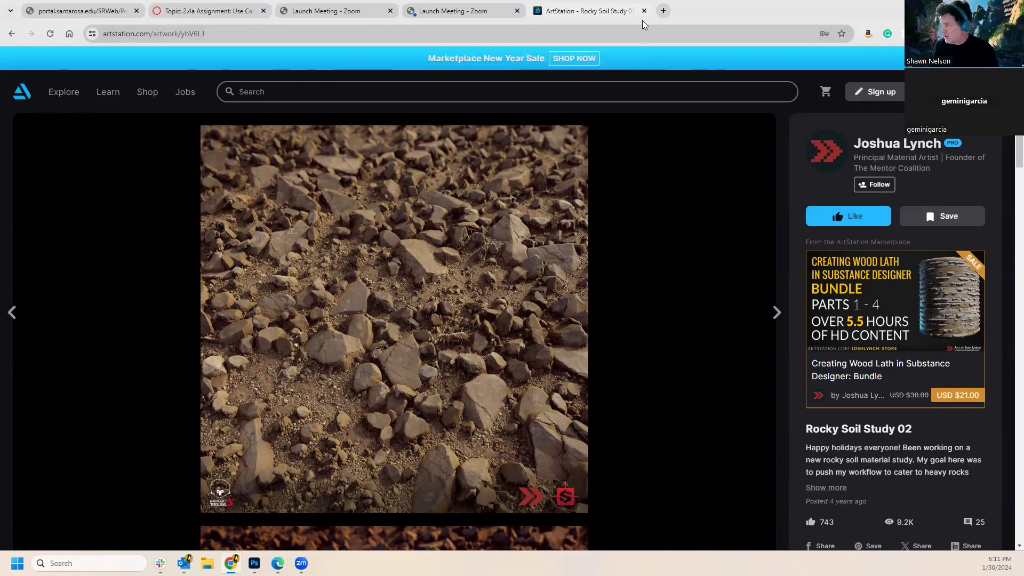
# Go back to the textures results, view the Gumball Machine artwork, then close the ArtStation tab.
pyautogui.click(11, 33)
pyautogui.scroll(-5, 554, 411)
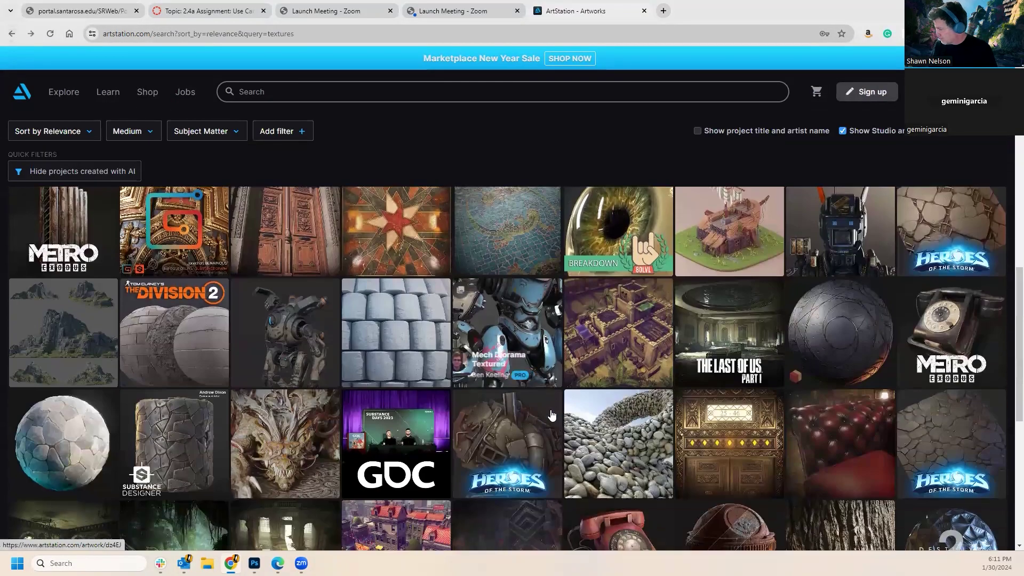
pyautogui.scroll(-5, 552, 415)
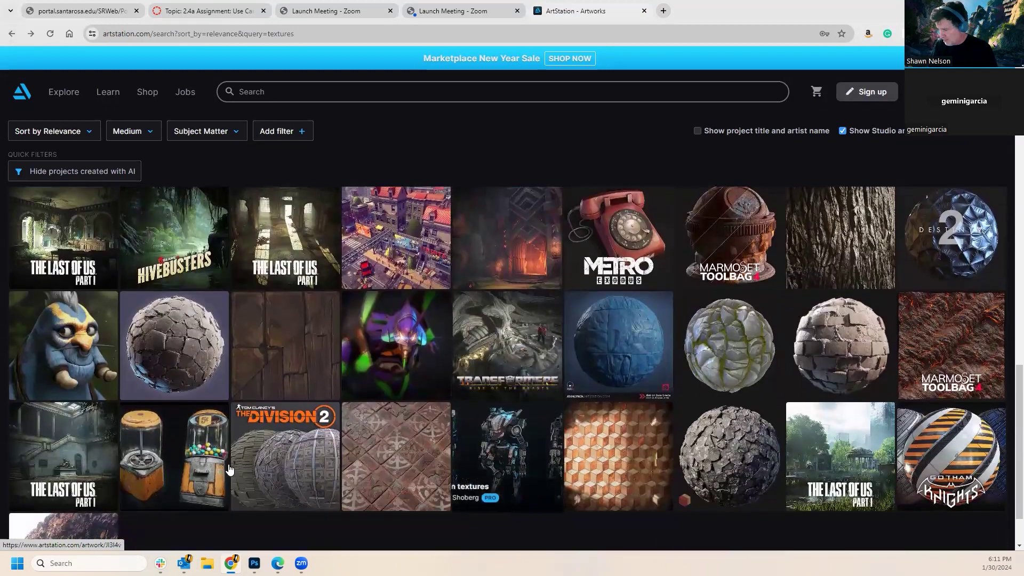
pyautogui.click(552, 415)
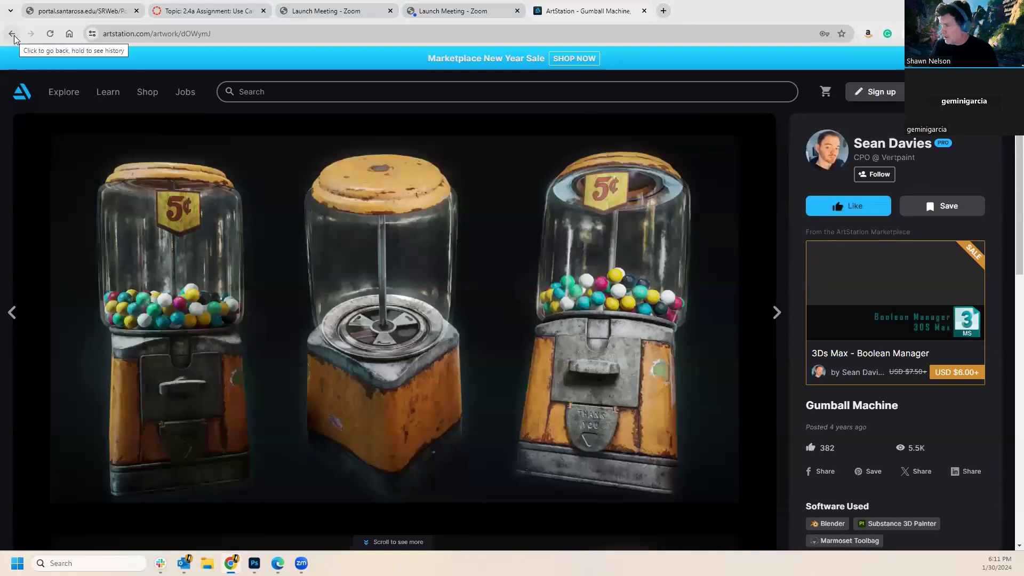
pyautogui.click(644, 11)
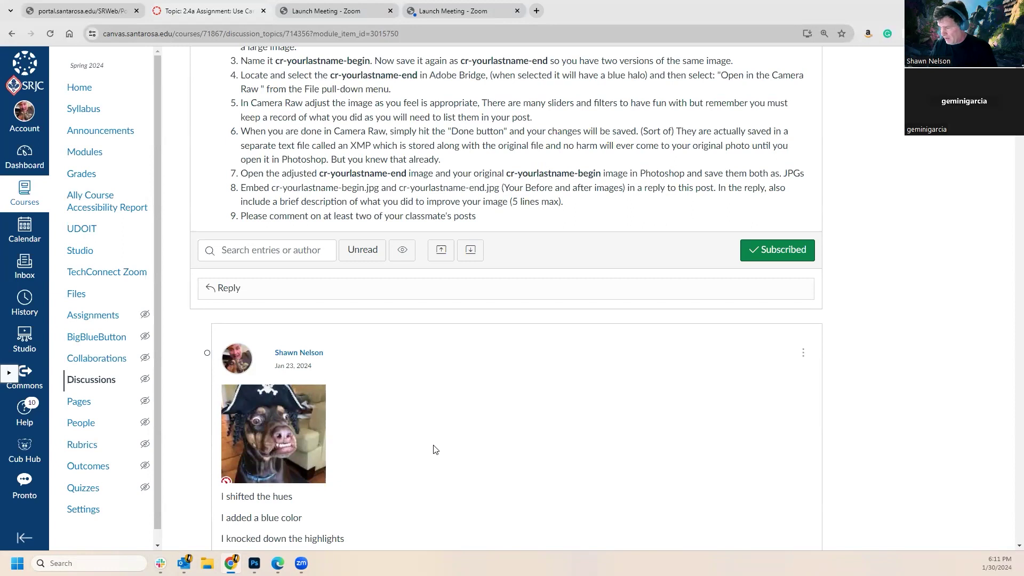
pyautogui.scroll(-3, 436, 448)
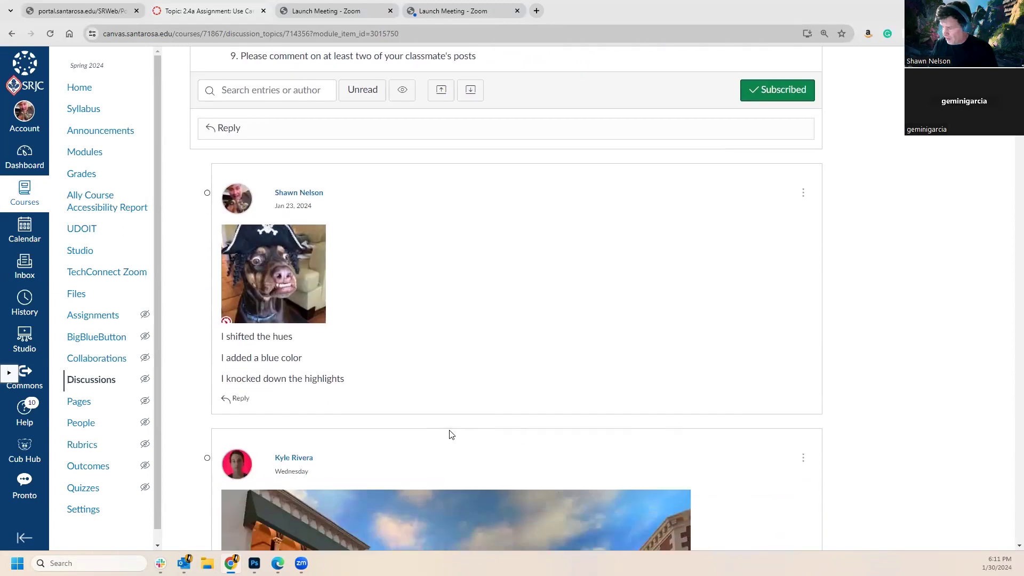
pyautogui.scroll(-1, 435, 333)
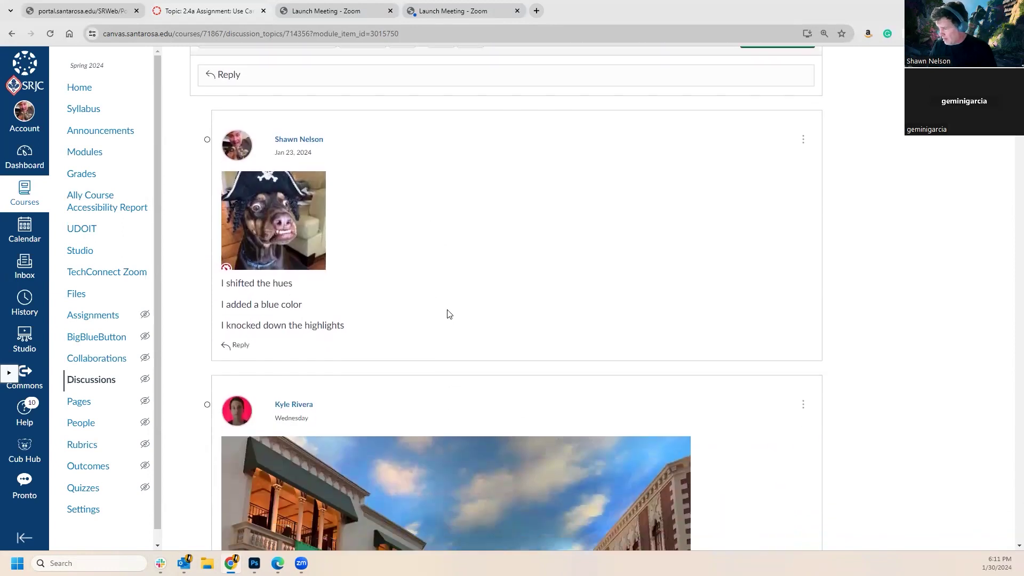
pyautogui.scroll(-4, 451, 314)
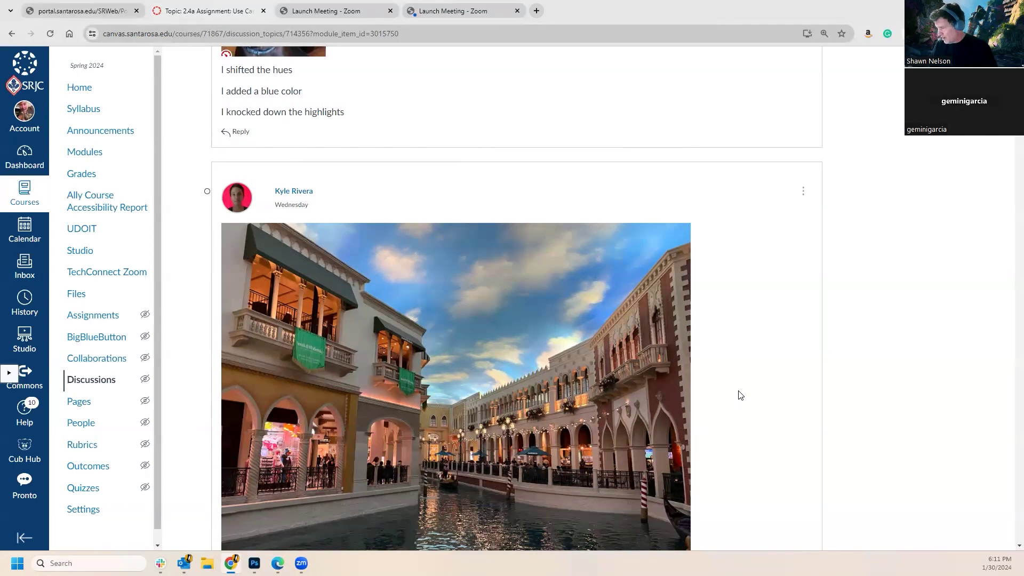
pyautogui.scroll(-4, 740, 396)
pyautogui.scroll(2, 741, 398)
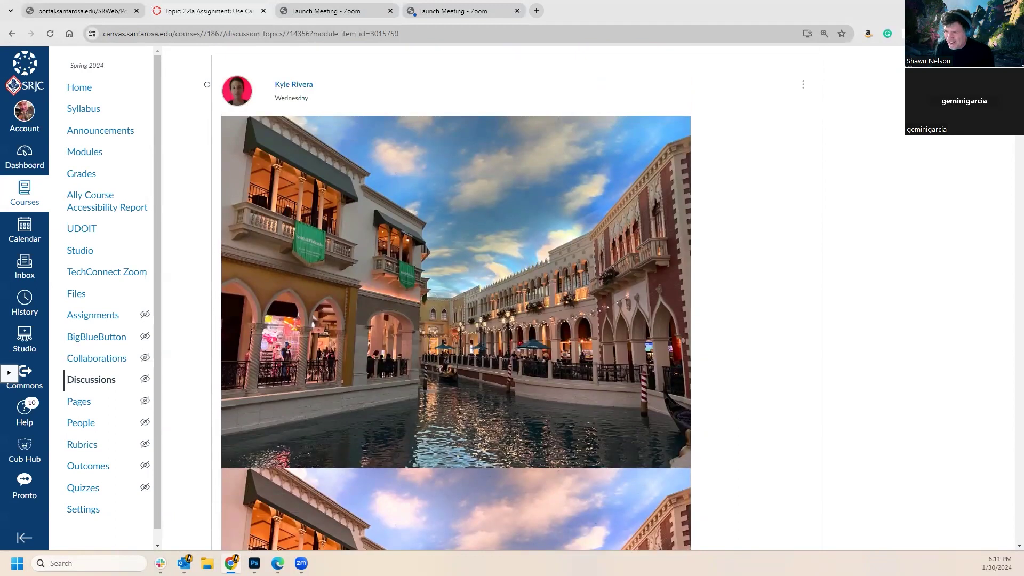
pyautogui.scroll(2, 550, 351)
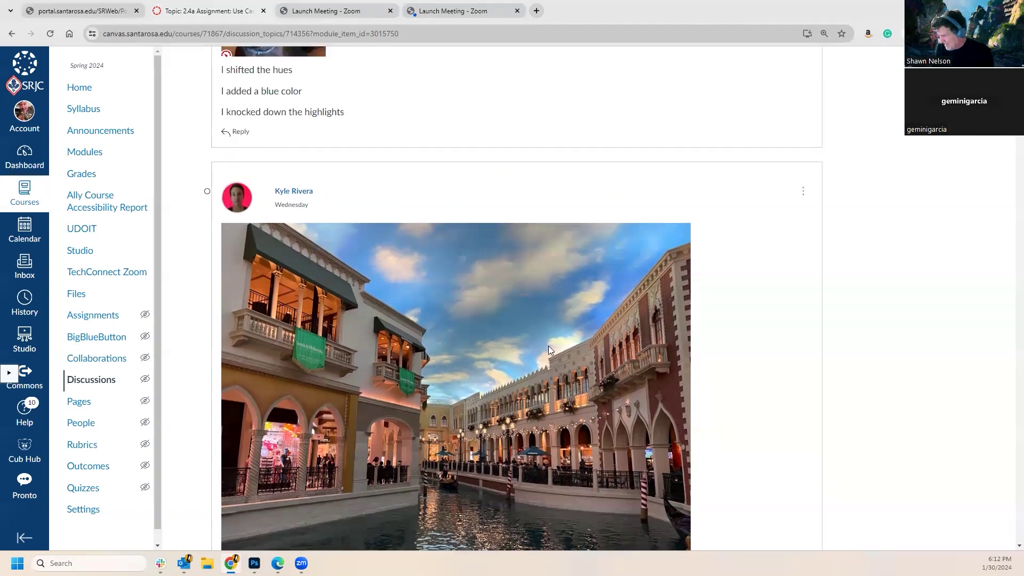
pyautogui.scroll(-3, 549, 349)
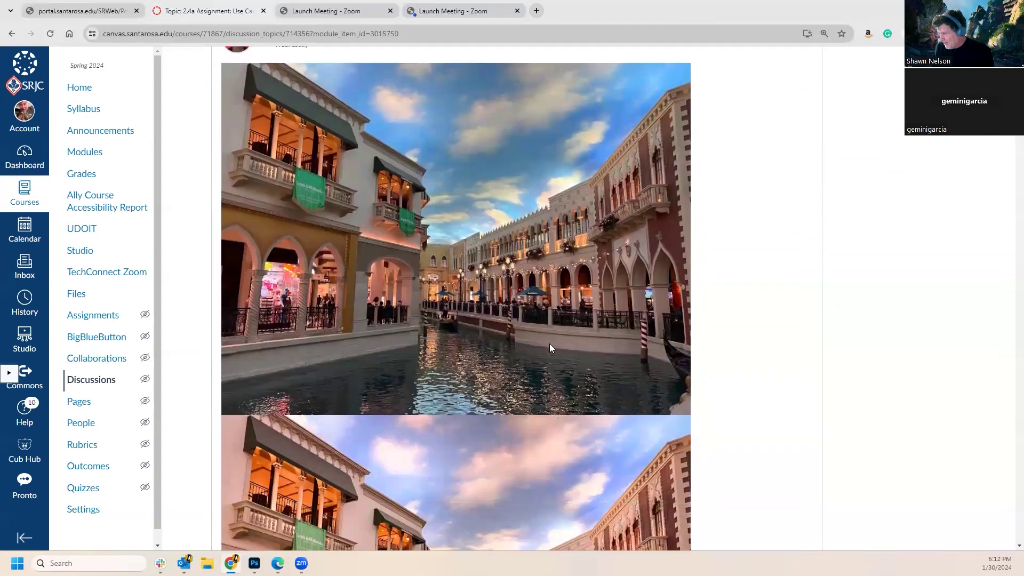
pyautogui.scroll(2, 550, 347)
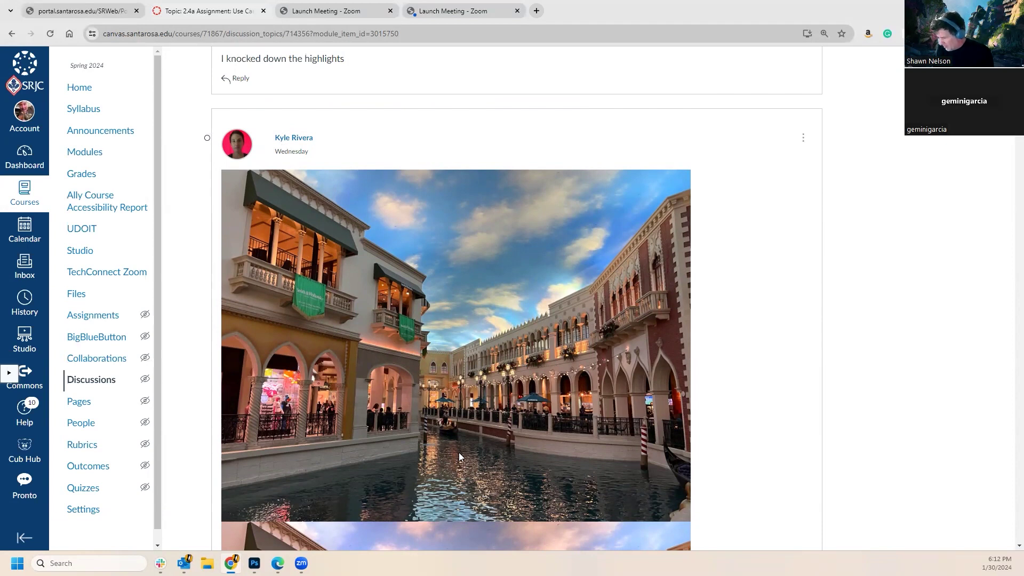
pyautogui.scroll(-3, 460, 456)
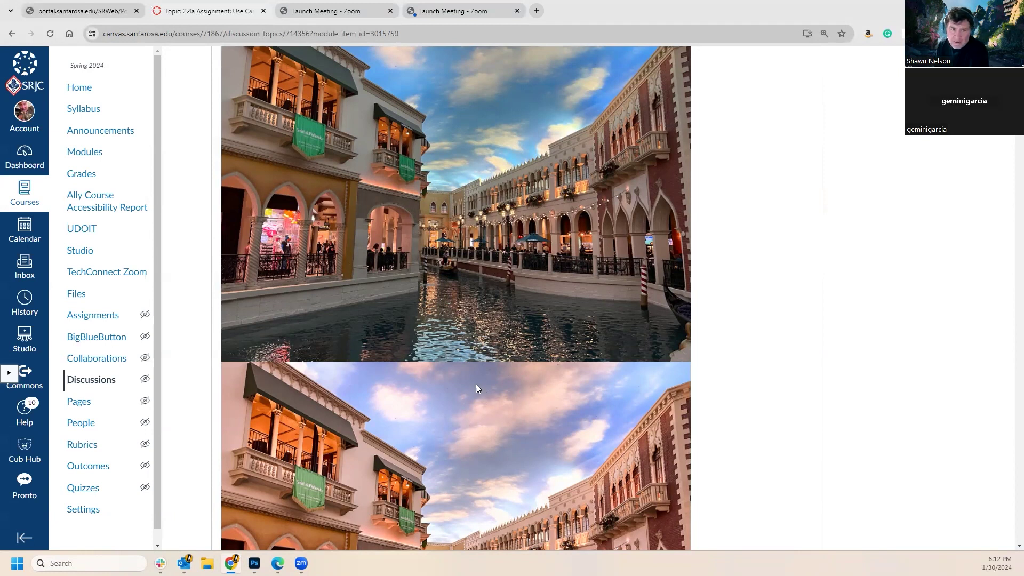
pyautogui.scroll(3, 542, 330)
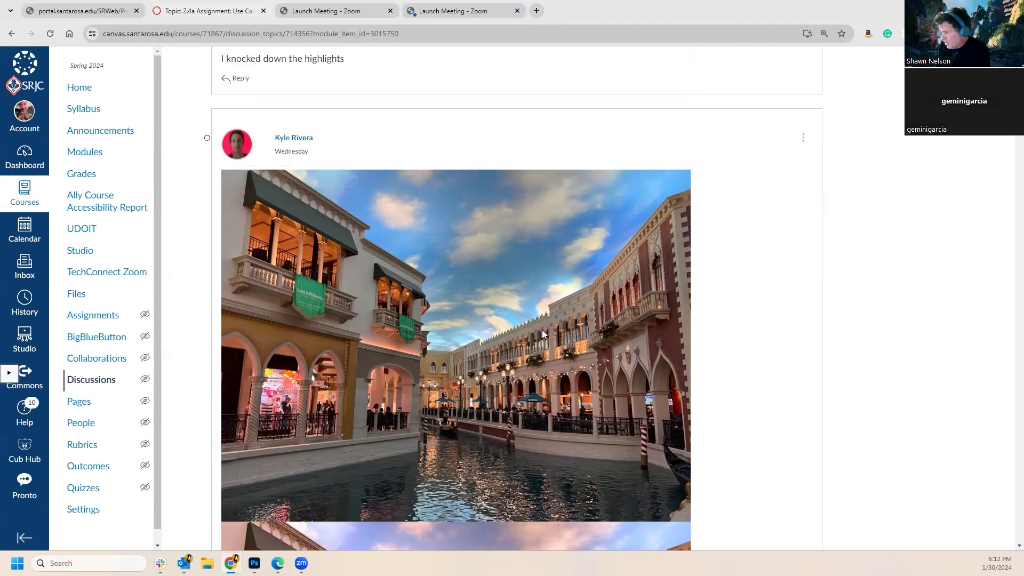
pyautogui.scroll(-7, 543, 334)
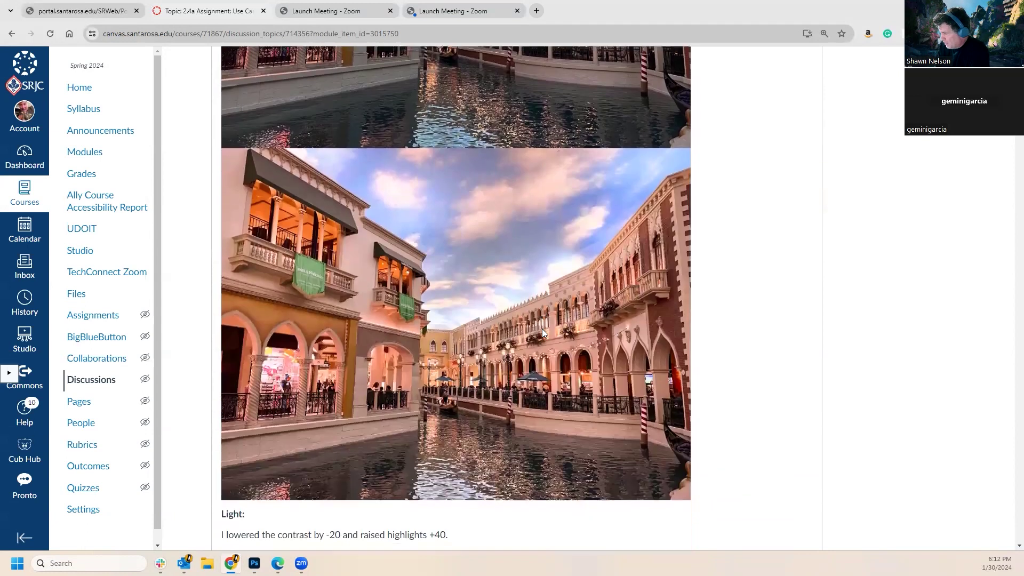
pyautogui.scroll(-3, 467, 427)
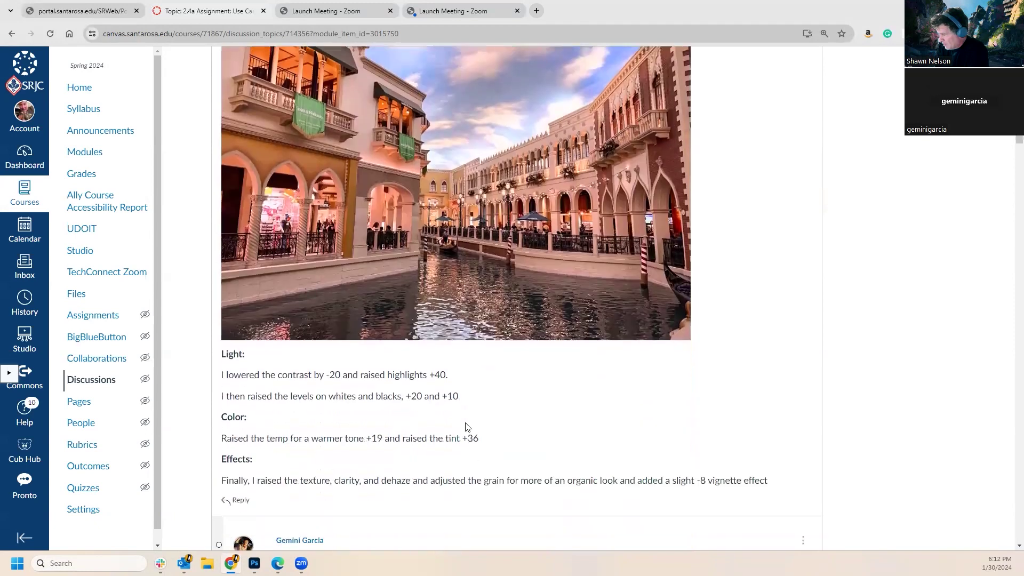
pyautogui.scroll(8, 566, 407)
pyautogui.scroll(-2, 567, 406)
pyautogui.scroll(-3, 566, 409)
pyautogui.scroll(7, 566, 400)
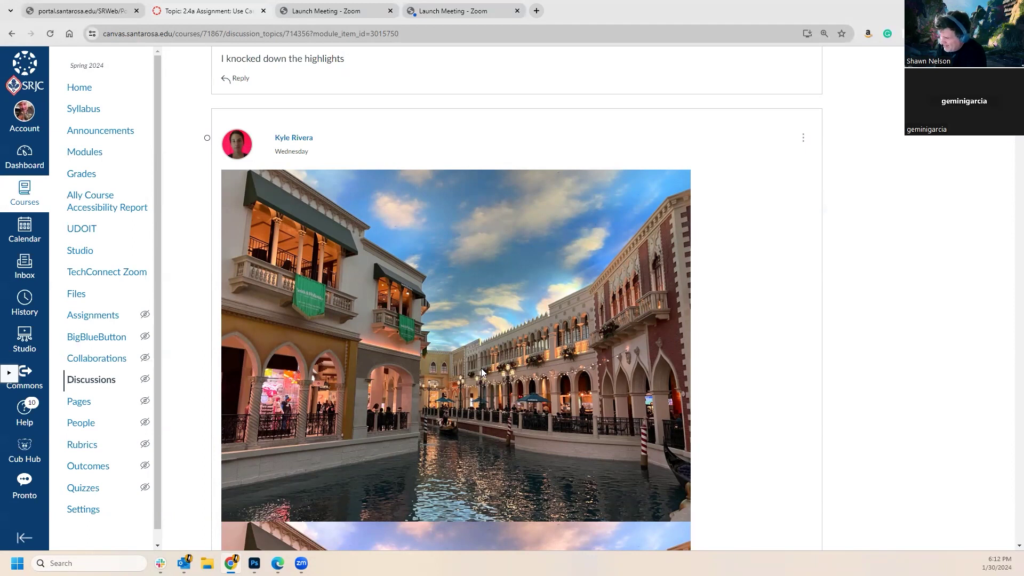
pyautogui.scroll(-5, 481, 372)
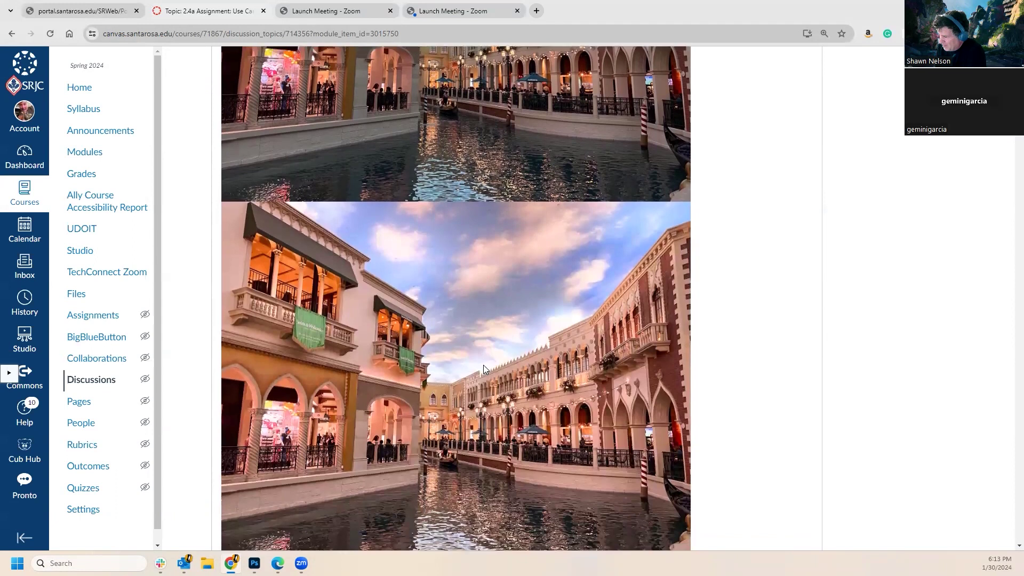
pyautogui.scroll(4, 483, 365)
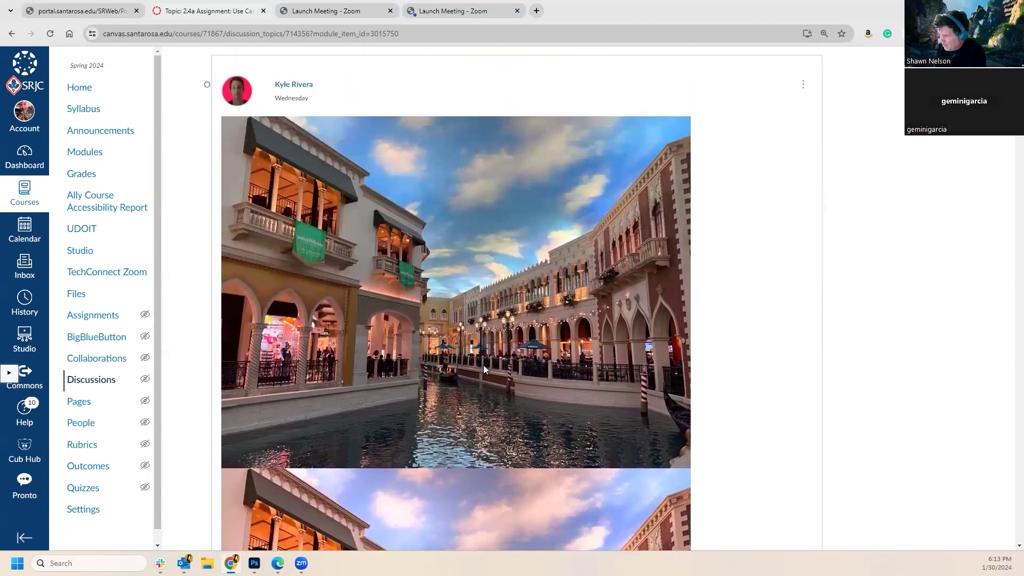
pyautogui.scroll(-4, 483, 364)
pyautogui.scroll(5, 483, 365)
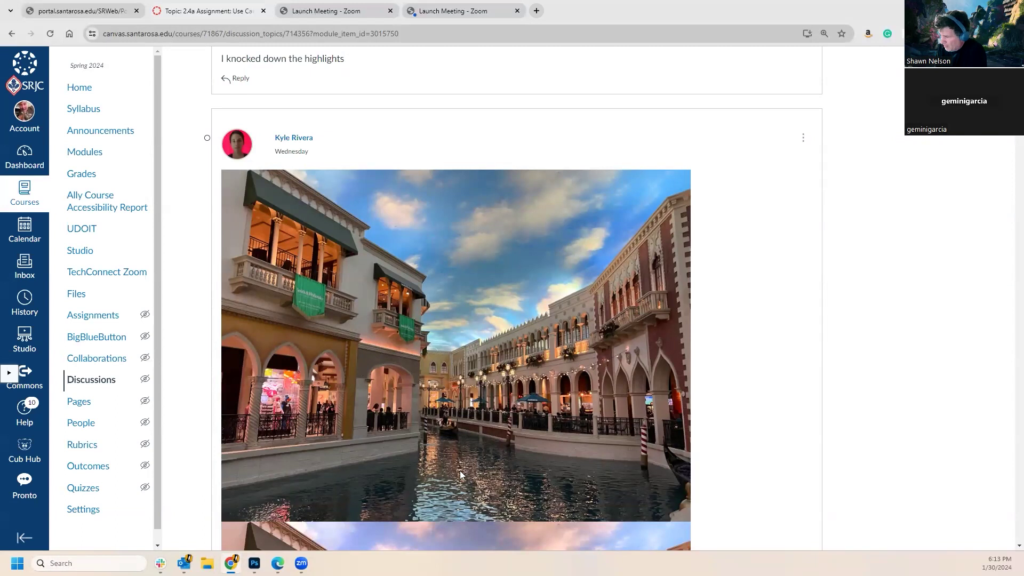
pyautogui.scroll(-3, 506, 432)
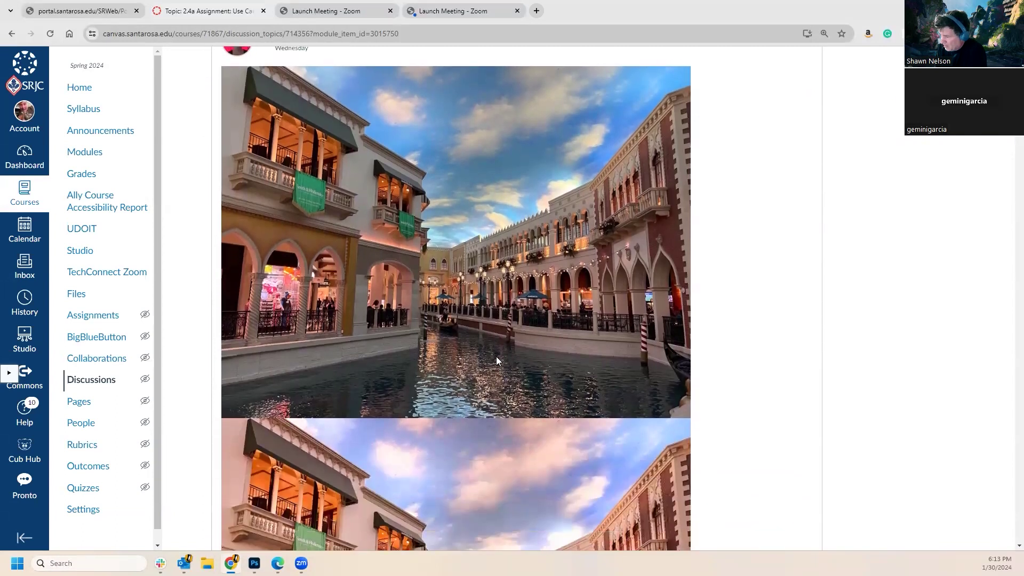
pyautogui.scroll(2, 496, 361)
pyautogui.scroll(-5, 494, 347)
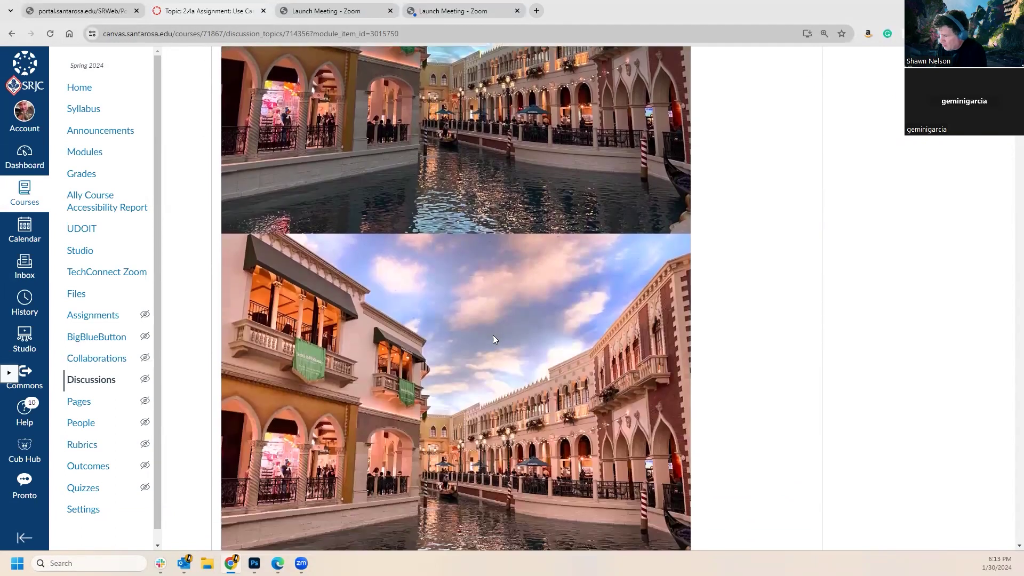
pyautogui.scroll(-1, 497, 347)
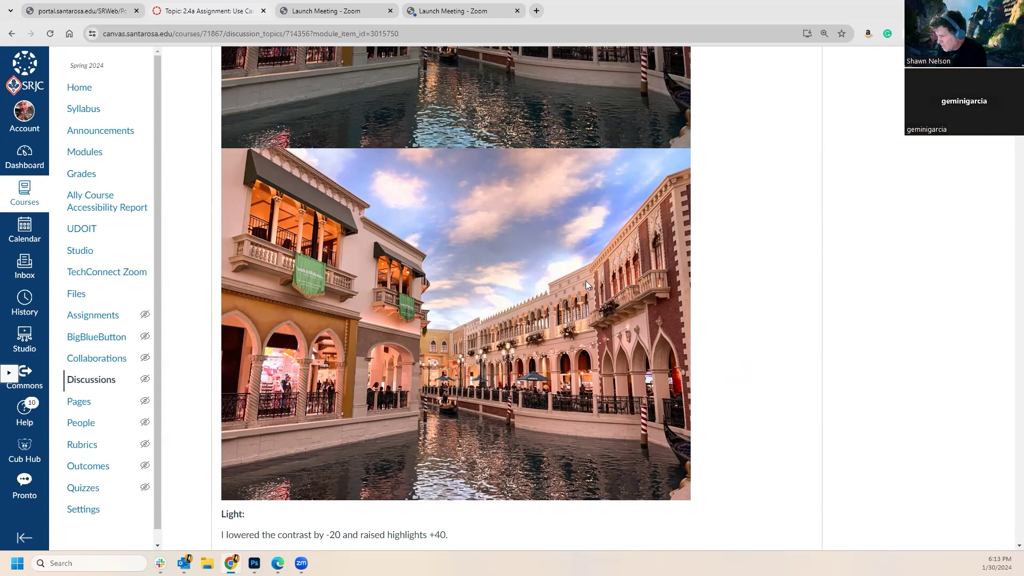
pyautogui.scroll(2, 509, 283)
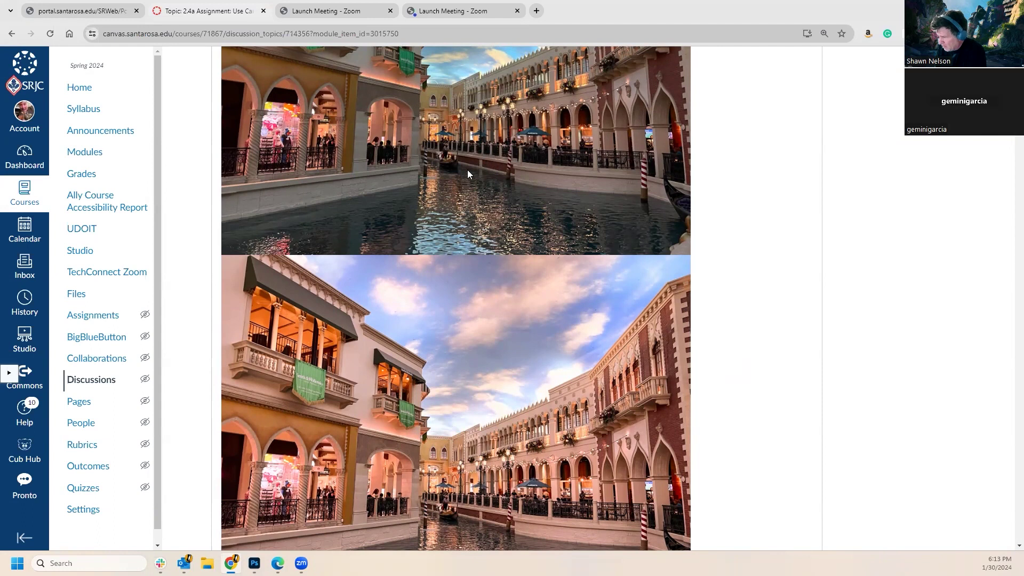
pyautogui.scroll(-4, 463, 400)
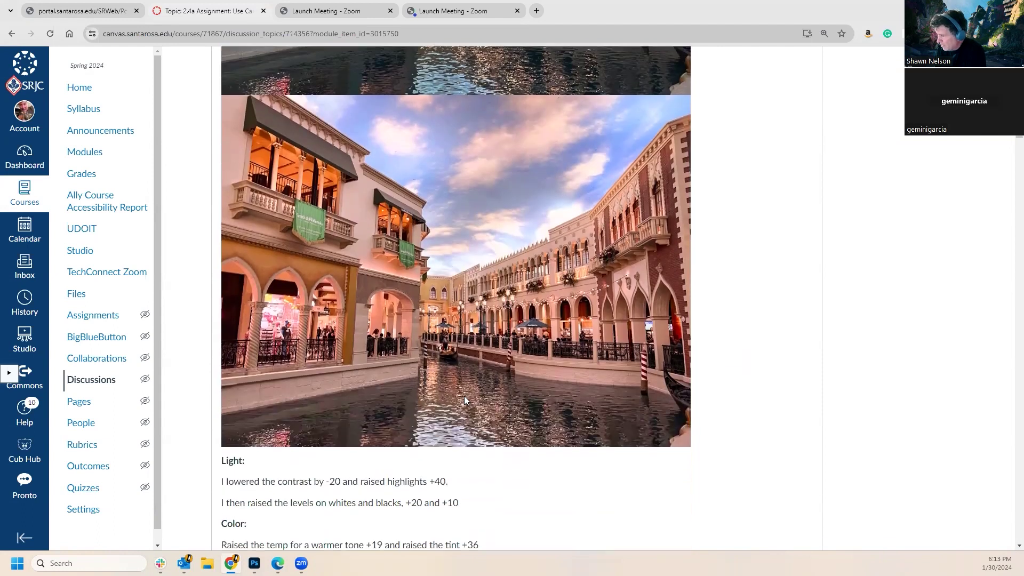
pyautogui.scroll(3, 463, 395)
pyautogui.scroll(3, 486, 346)
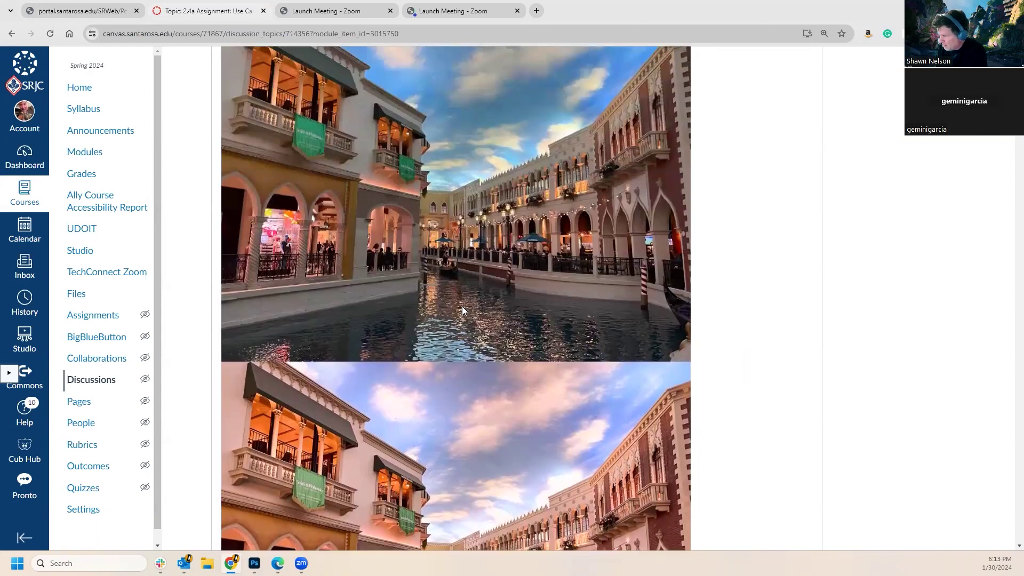
pyautogui.scroll(3, 448, 253)
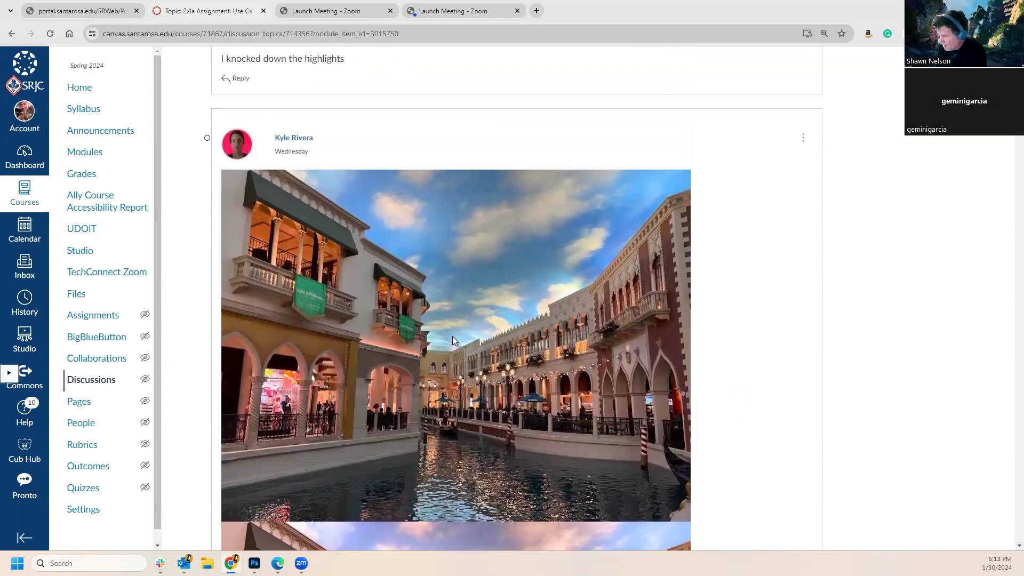
pyautogui.scroll(-7, 451, 342)
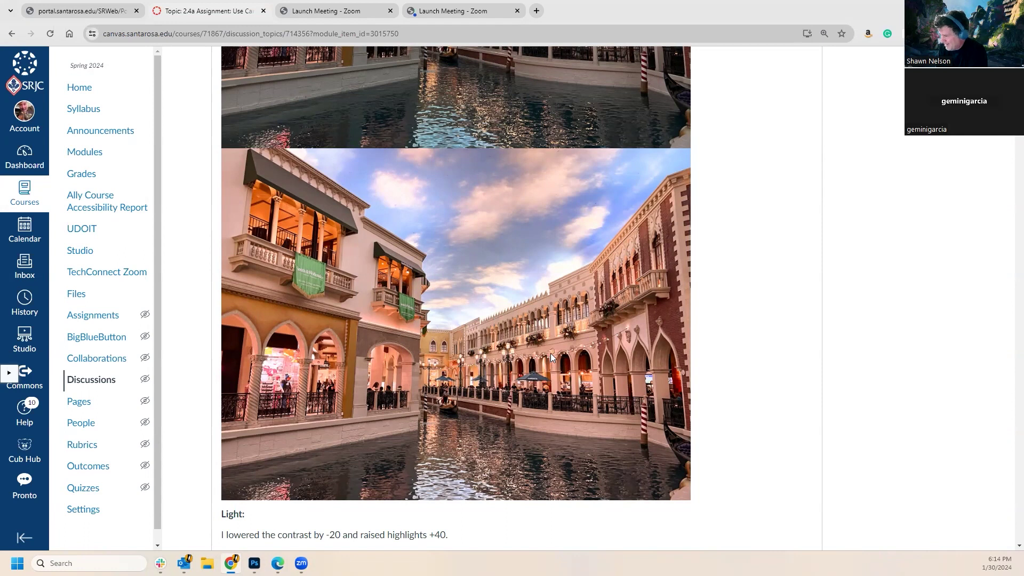
pyautogui.scroll(1, 551, 357)
pyautogui.scroll(2, 575, 364)
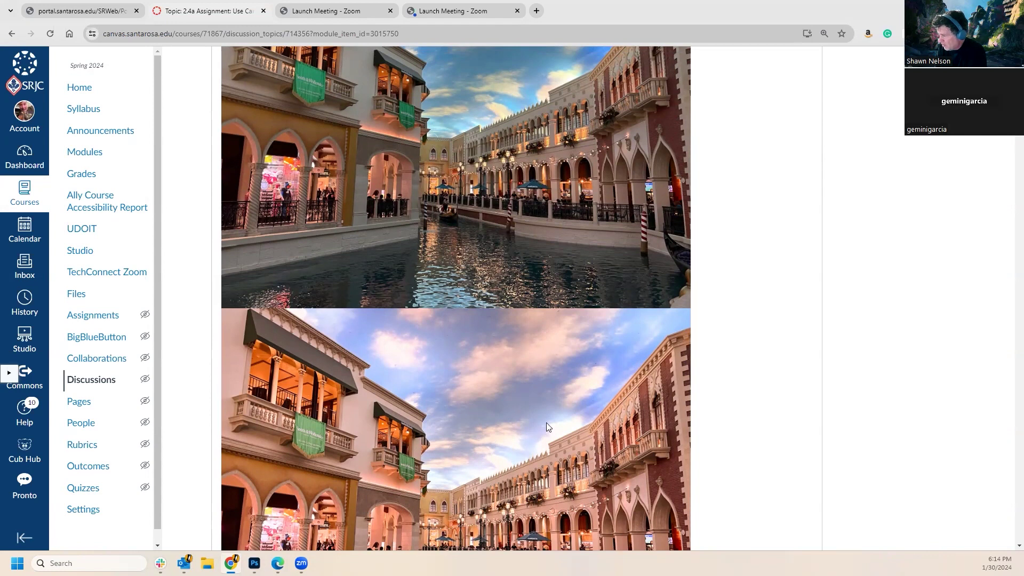
pyautogui.scroll(-2, 618, 457)
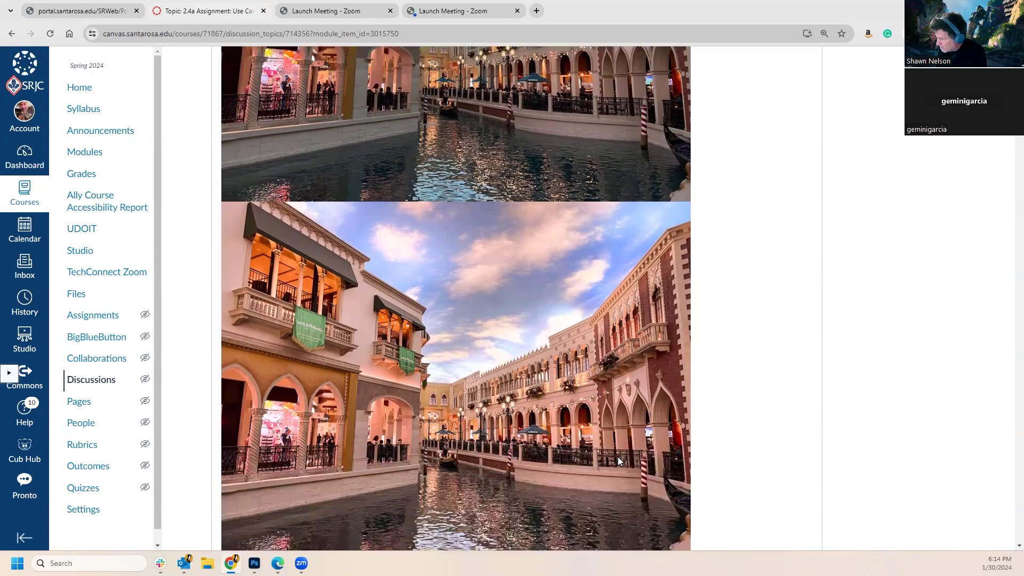
pyautogui.scroll(3, 605, 434)
pyautogui.scroll(1, 605, 434)
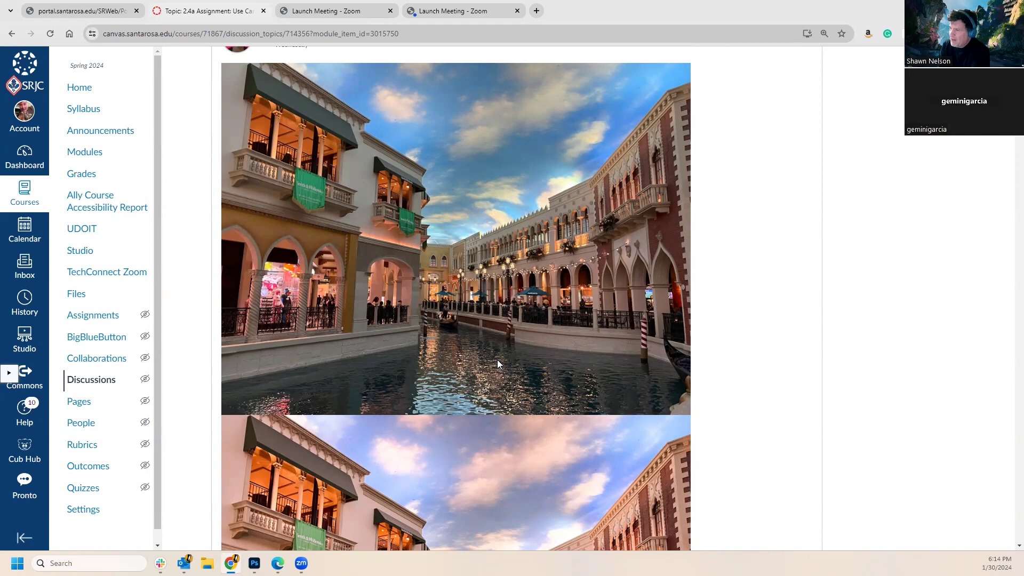
# Scroll past the canal post's Light, Color and Effects notes and replies to the next landscape post.
pyautogui.scroll(-2, 499, 370)
pyautogui.scroll(-5, 504, 385)
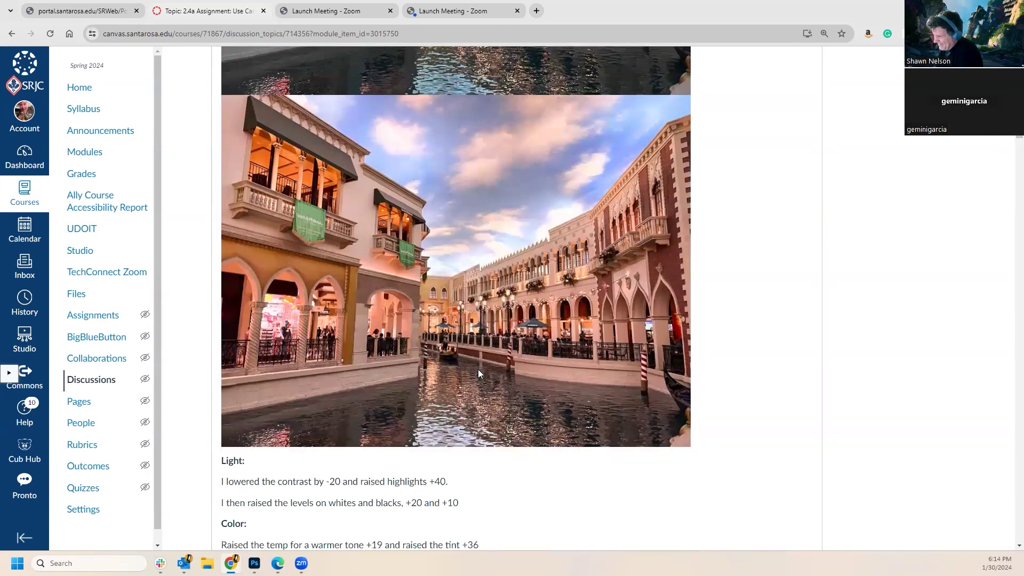
pyautogui.scroll(1, 478, 369)
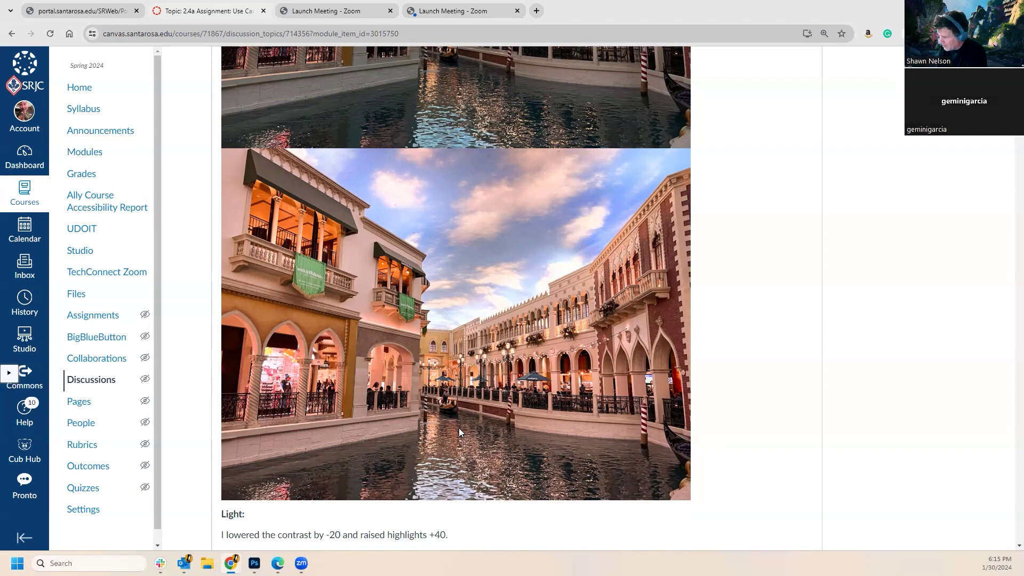
pyautogui.scroll(-1, 459, 432)
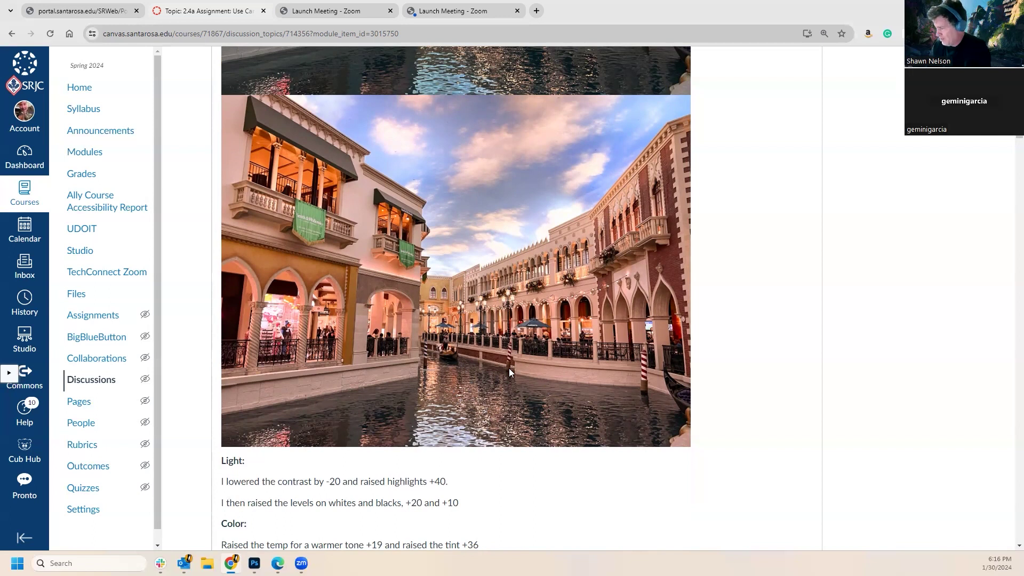
pyautogui.scroll(-1, 452, 357)
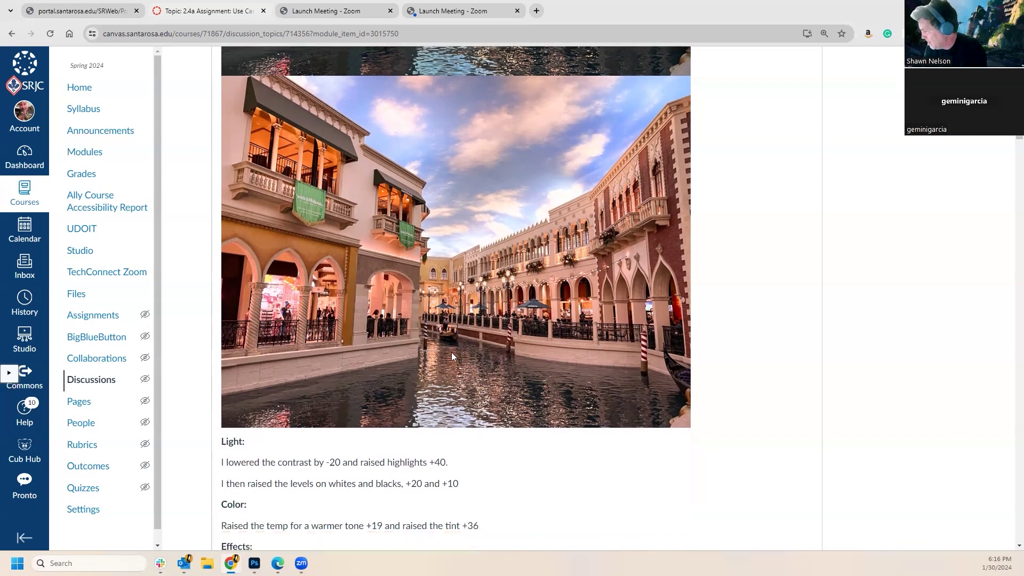
pyautogui.scroll(-4, 452, 357)
pyautogui.scroll(1, 455, 361)
pyautogui.scroll(-3, 454, 360)
pyautogui.scroll(-3, 455, 357)
pyautogui.scroll(11, 455, 356)
pyautogui.scroll(-2, 456, 356)
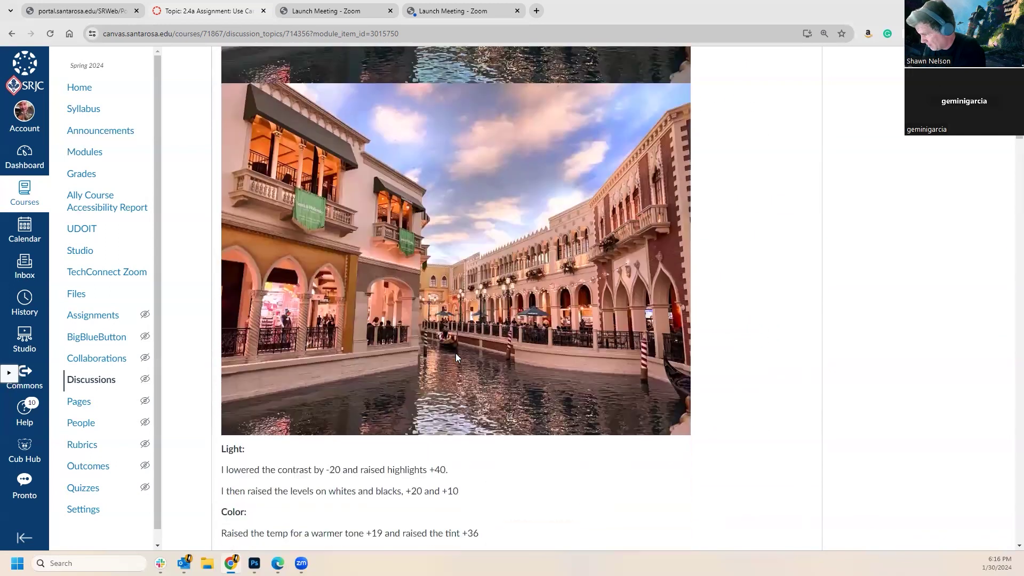
pyautogui.scroll(-15, 455, 356)
# Scroll back up to the student's post header and the hazy dry-field, fence and hills before photo.
pyautogui.scroll(-3, 455, 356)
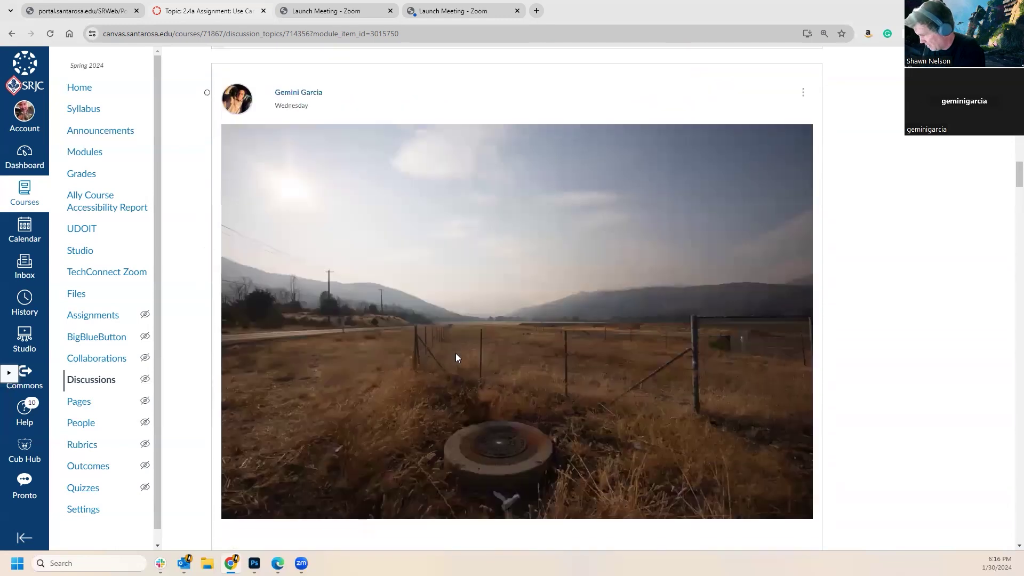
pyautogui.scroll(-1, 455, 357)
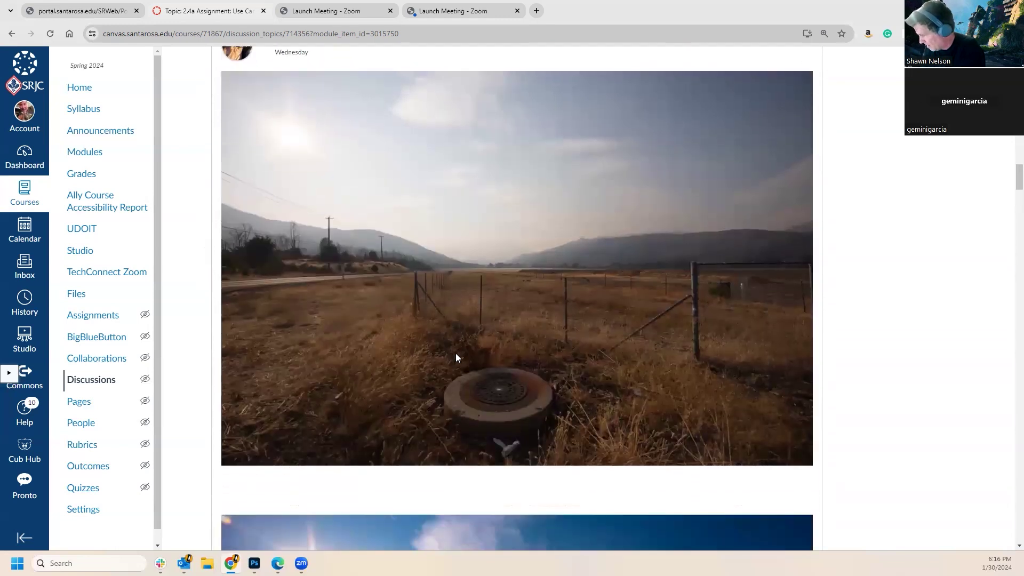
pyautogui.scroll(-3, 455, 358)
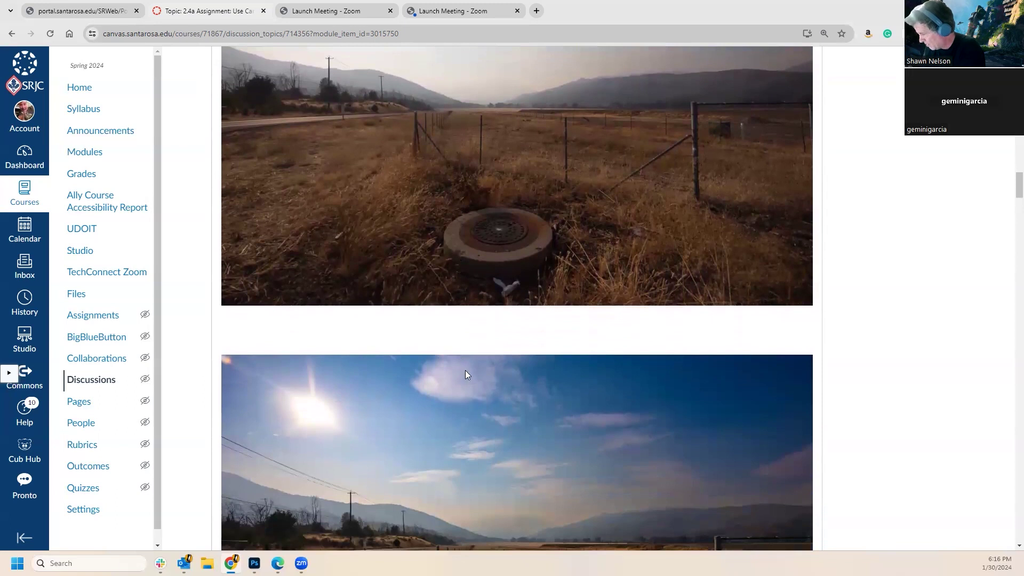
pyautogui.scroll(-4, 464, 375)
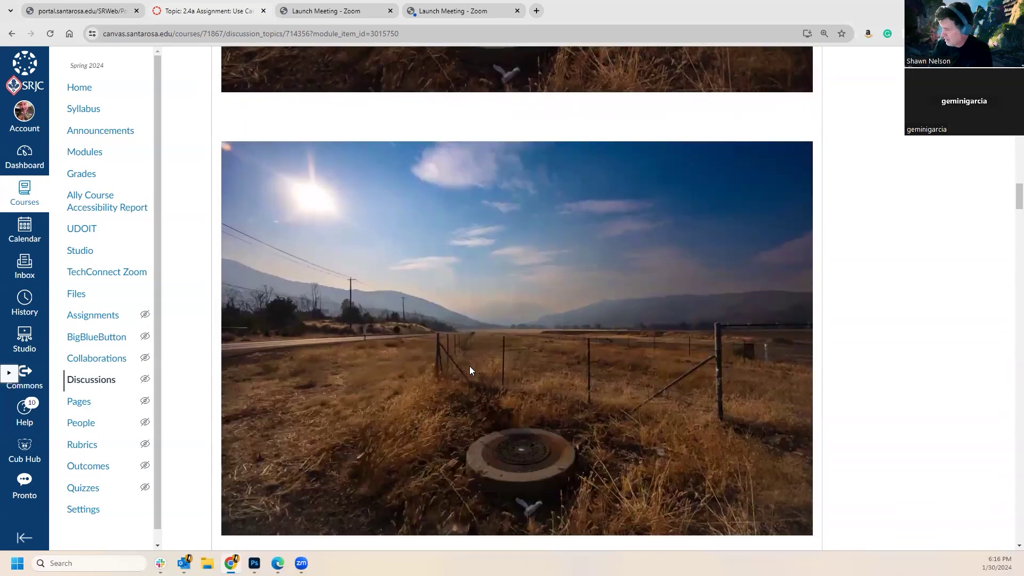
pyautogui.scroll(6, 464, 358)
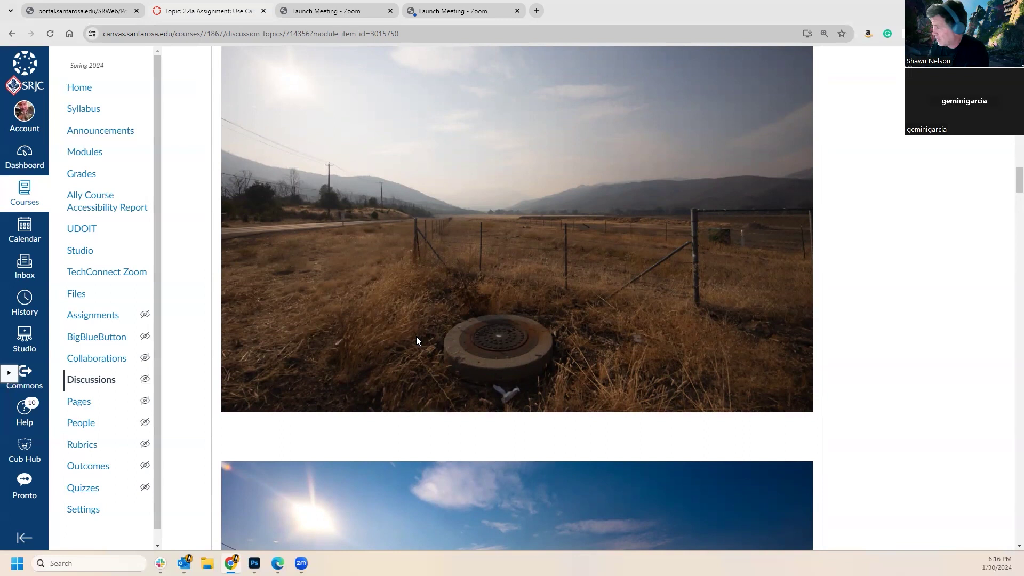
pyautogui.scroll(-1, 523, 228)
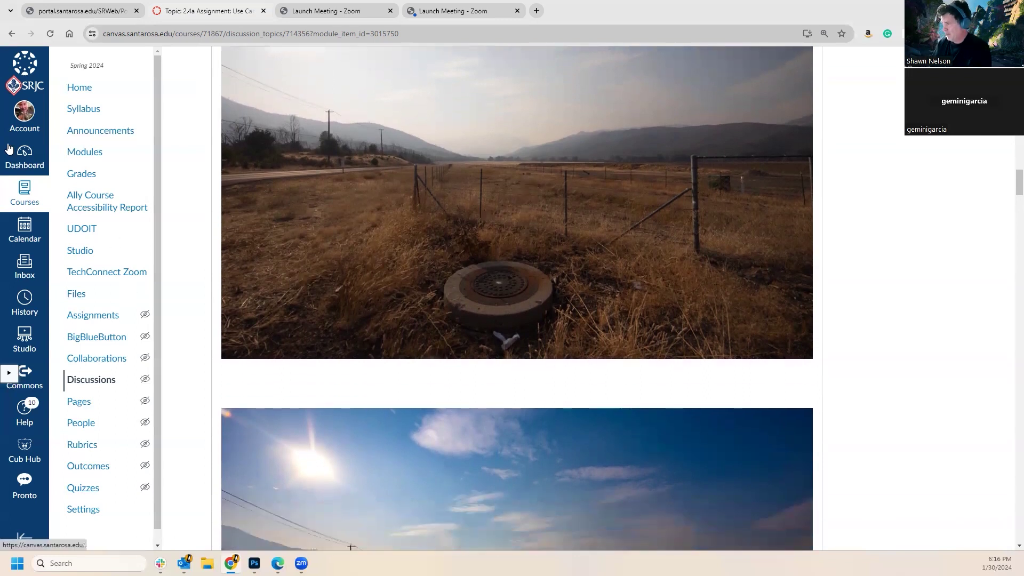
pyautogui.scroll(5, 578, 230)
pyautogui.scroll(-3, 578, 231)
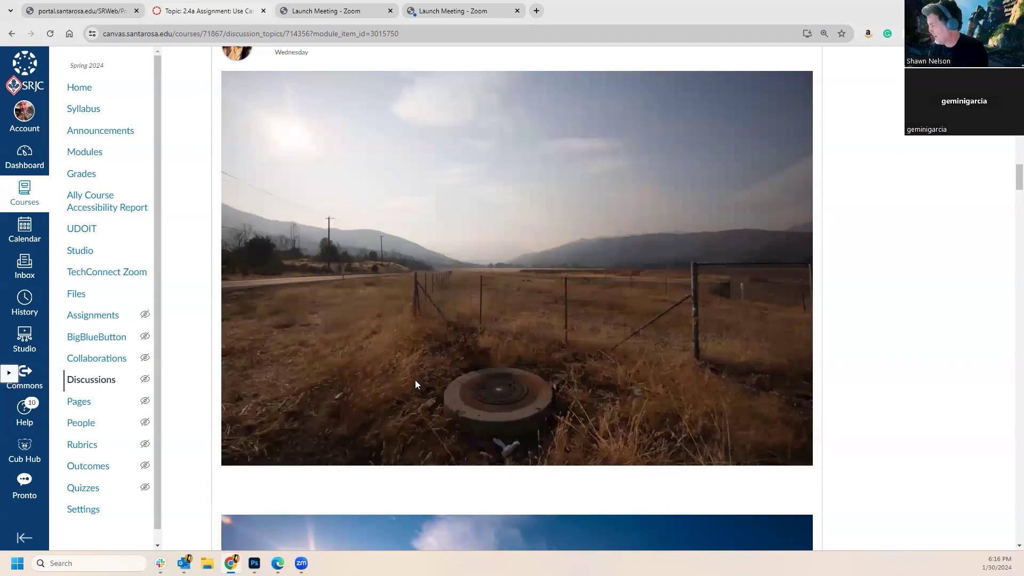
pyautogui.scroll(-7, 416, 381)
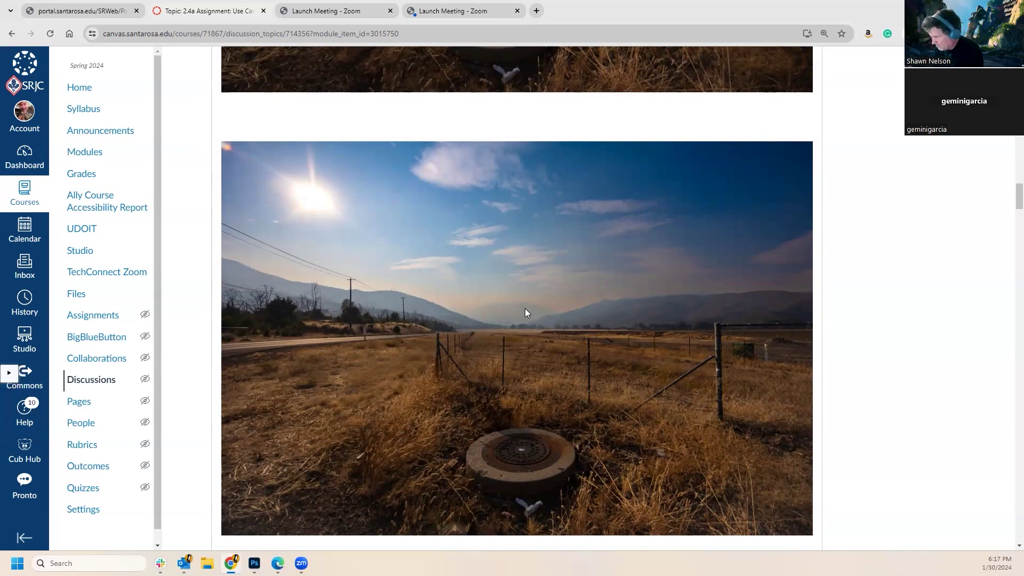
pyautogui.scroll(-4, 525, 309)
pyautogui.scroll(5, 551, 328)
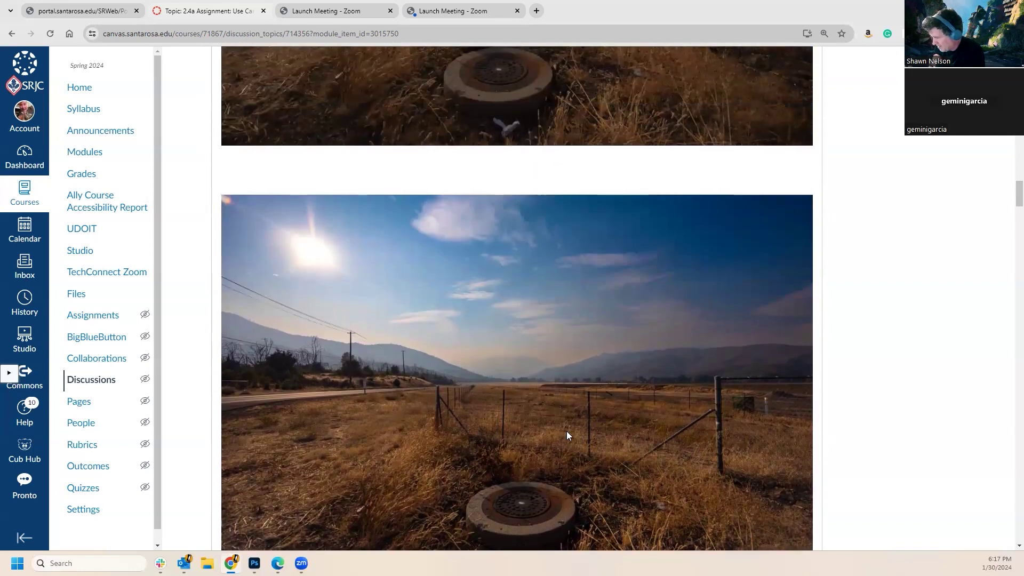
pyautogui.scroll(4, 568, 431)
pyautogui.scroll(1, 569, 434)
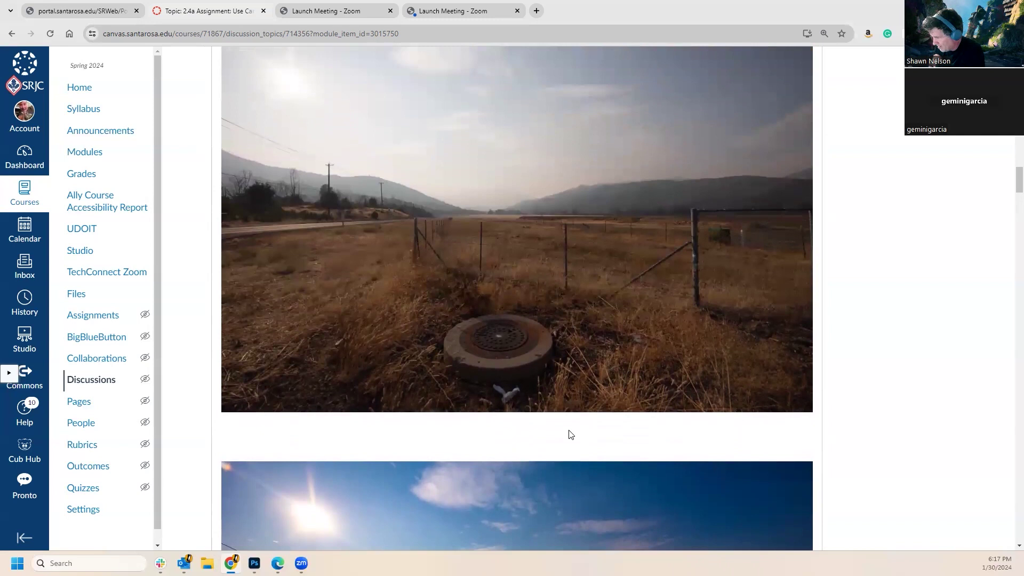
pyautogui.scroll(-8, 568, 432)
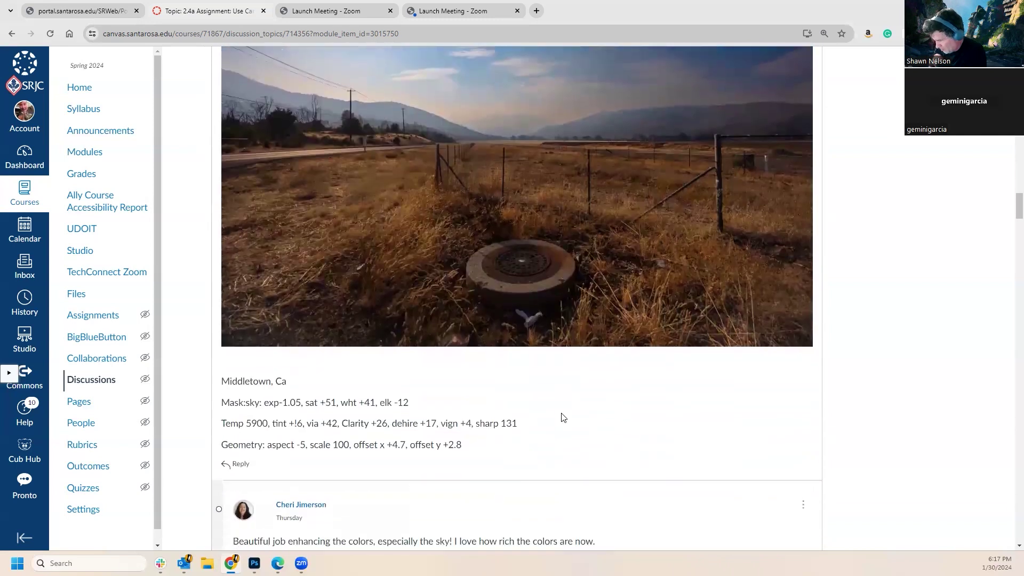
pyautogui.scroll(-1, 562, 418)
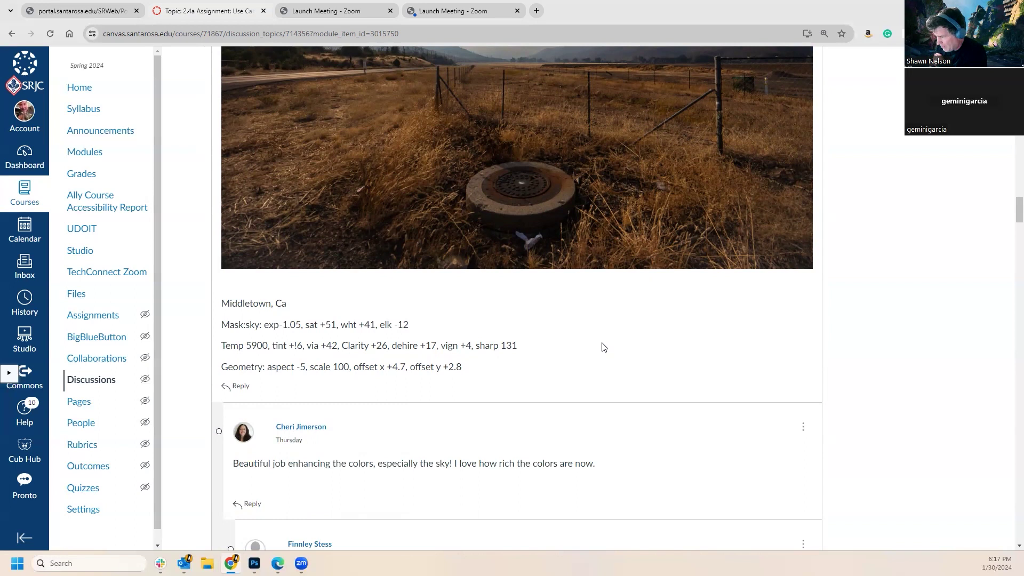
pyautogui.scroll(5, 608, 345)
pyautogui.scroll(-2, 608, 350)
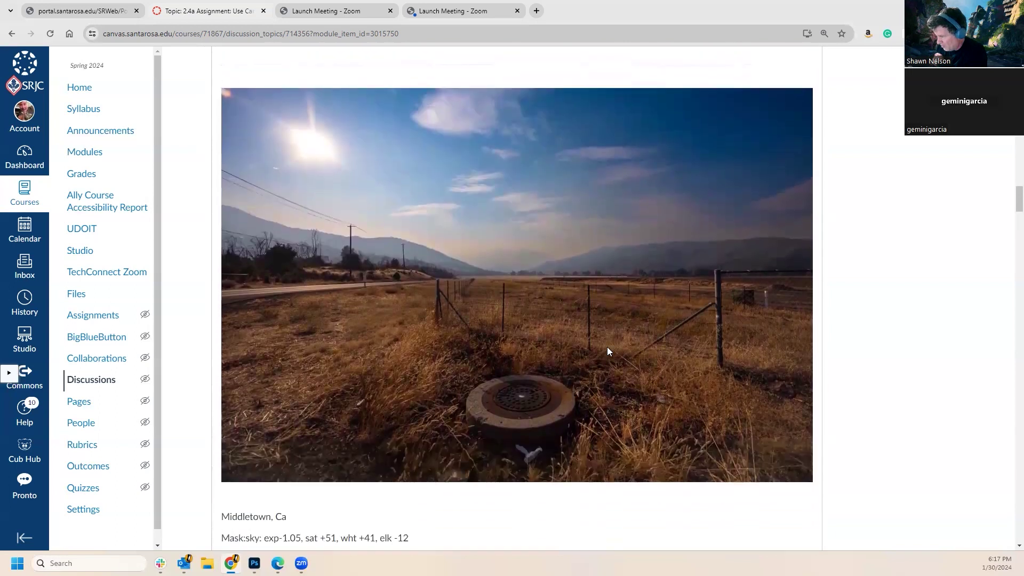
pyautogui.scroll(6, 608, 350)
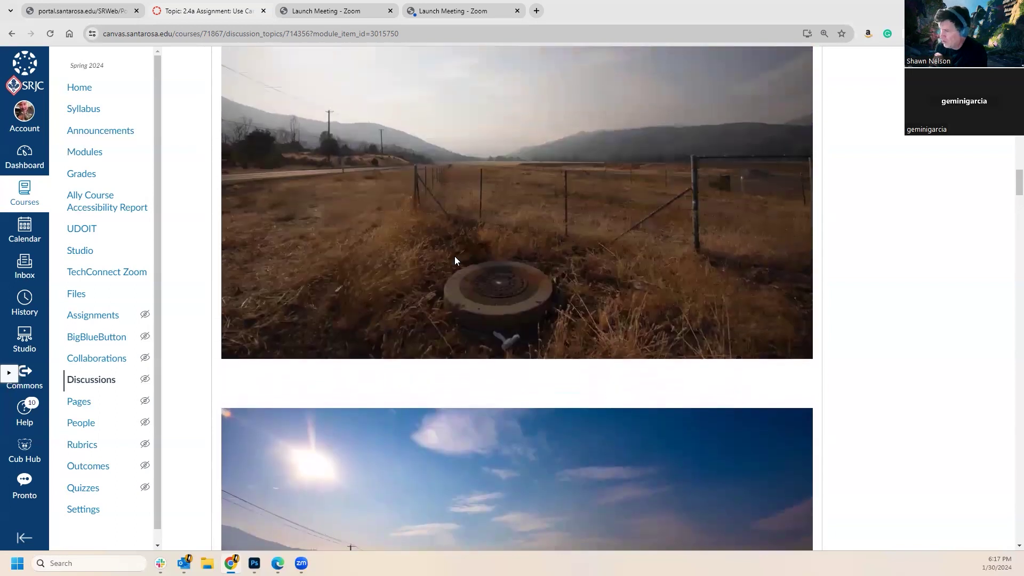
pyautogui.scroll(2, 459, 263)
pyautogui.scroll(1, 490, 313)
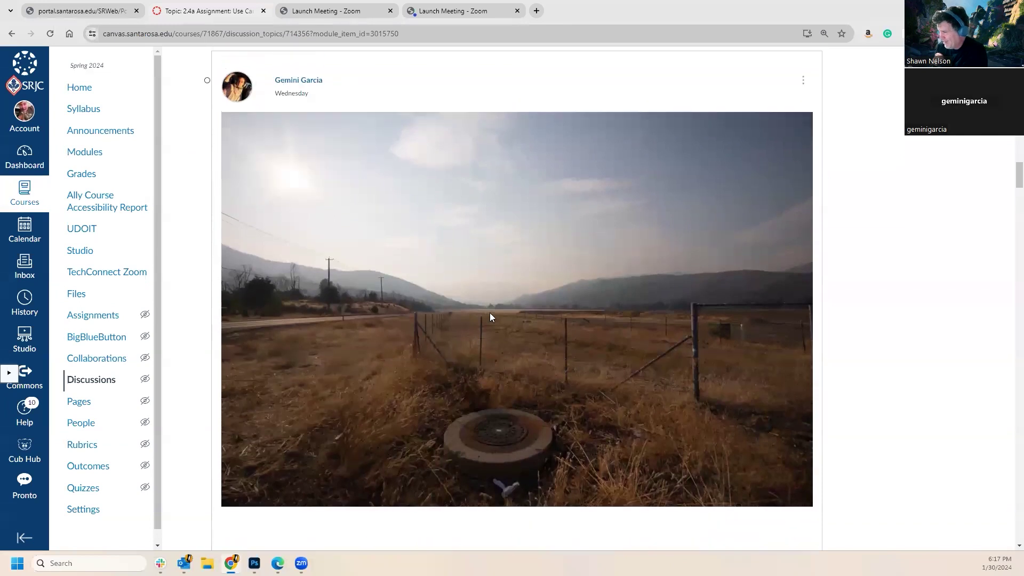
pyautogui.scroll(-3, 490, 313)
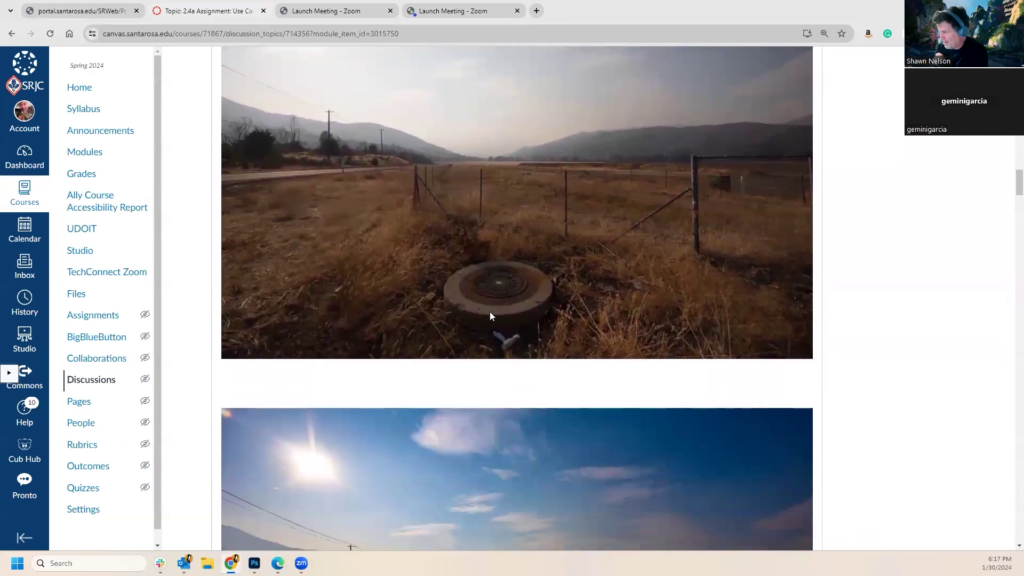
pyautogui.scroll(-3, 489, 312)
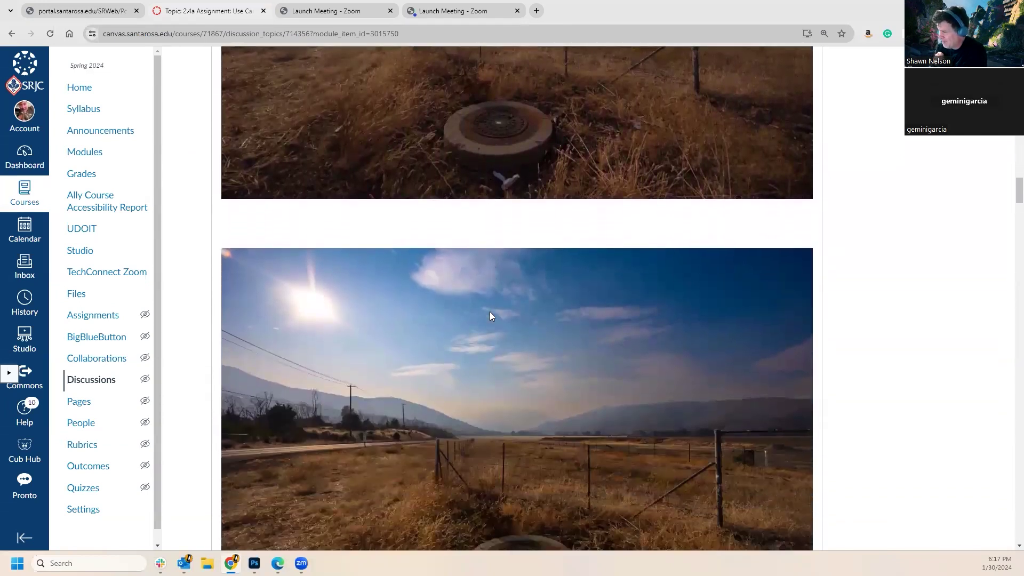
pyautogui.scroll(3, 490, 312)
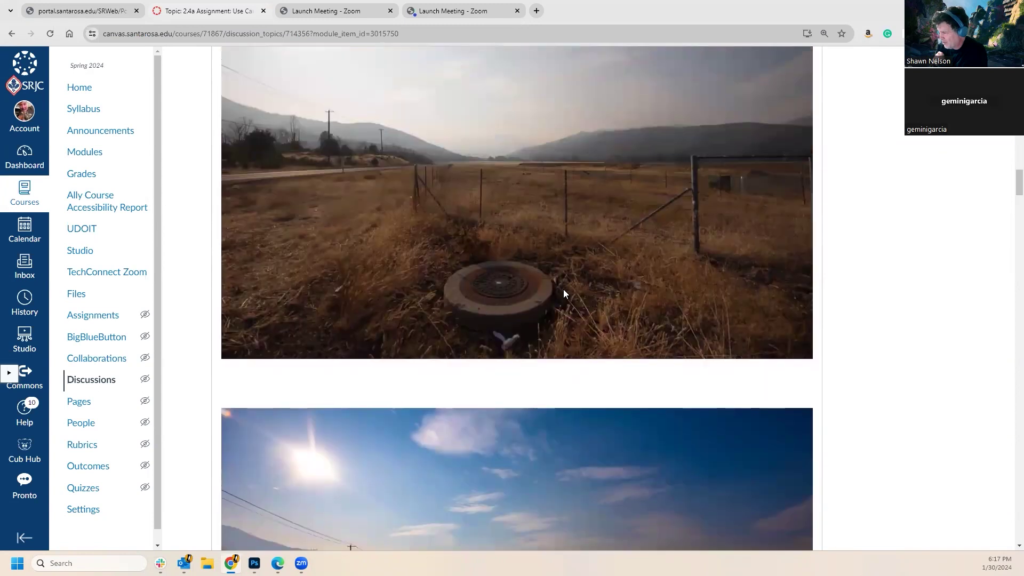
pyautogui.scroll(-6, 516, 425)
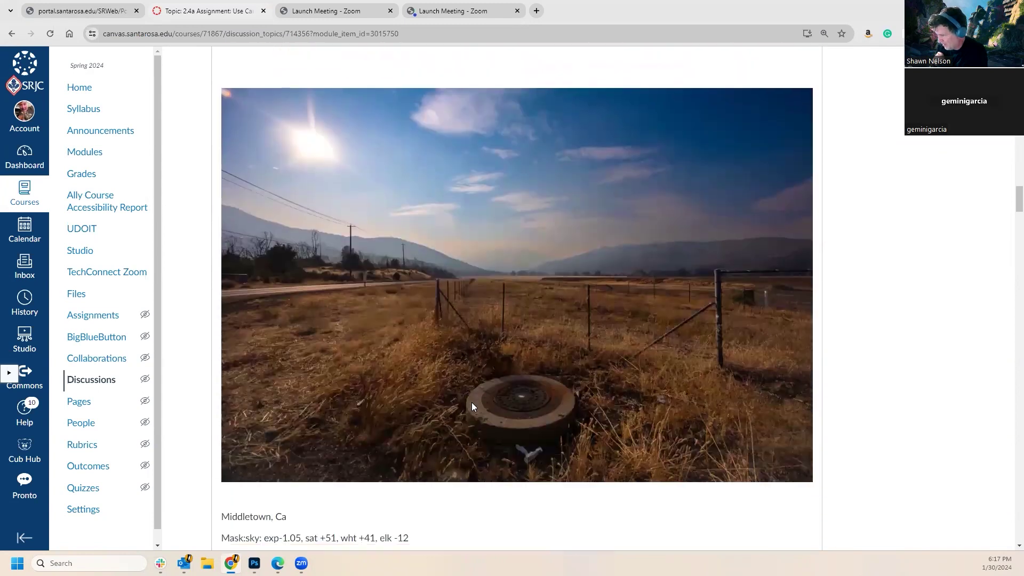
pyautogui.scroll(2, 472, 401)
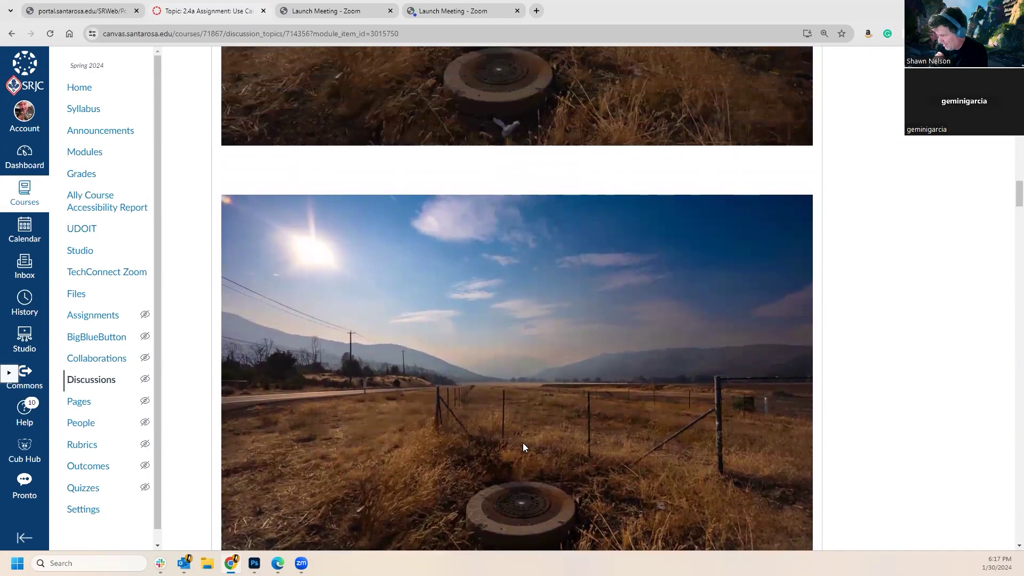
pyautogui.scroll(4, 523, 443)
pyautogui.scroll(2, 522, 443)
pyautogui.scroll(-5, 522, 443)
pyautogui.scroll(5, 521, 444)
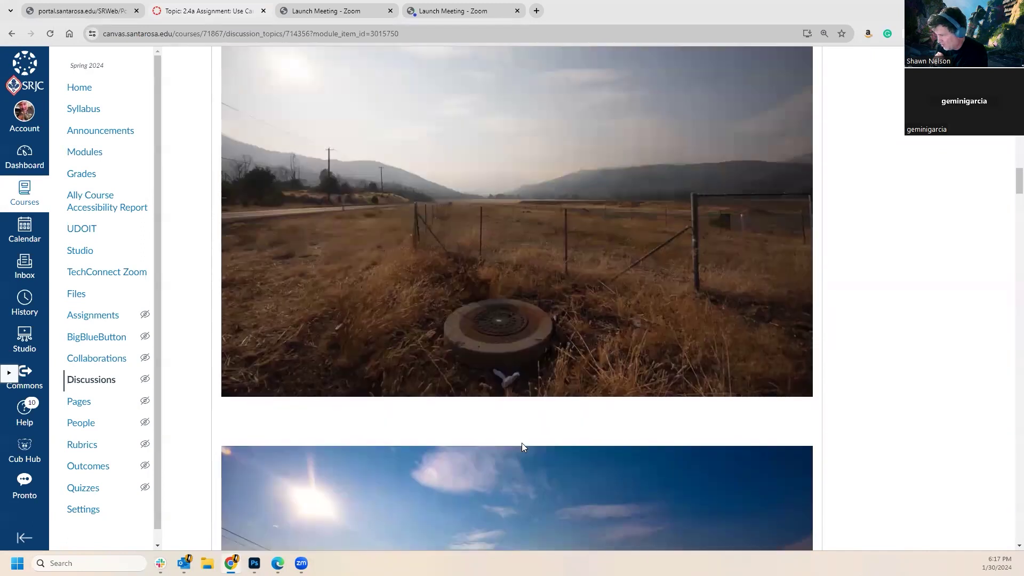
pyautogui.scroll(2, 522, 447)
pyautogui.scroll(-1, 521, 446)
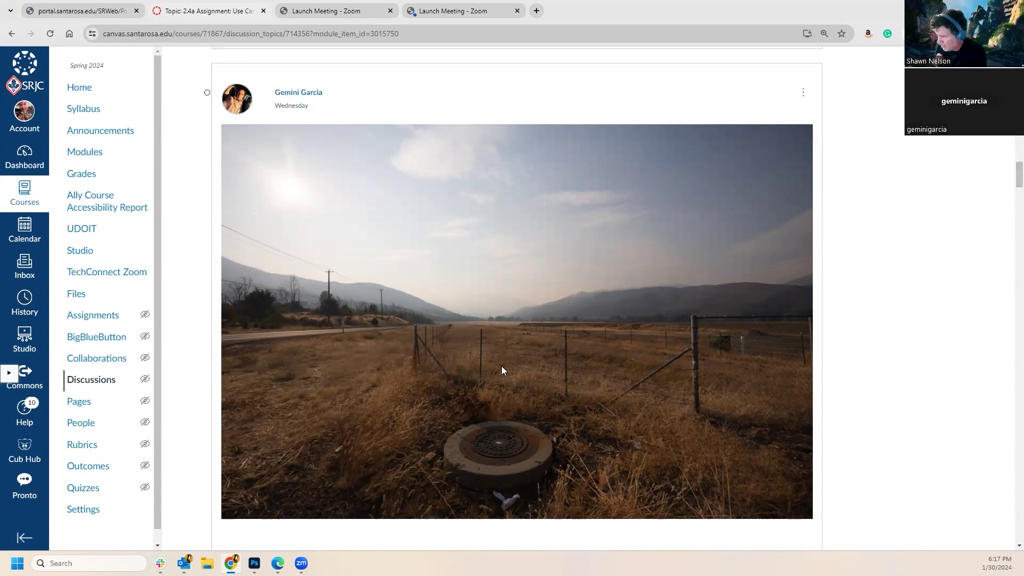
pyautogui.scroll(-8, 507, 371)
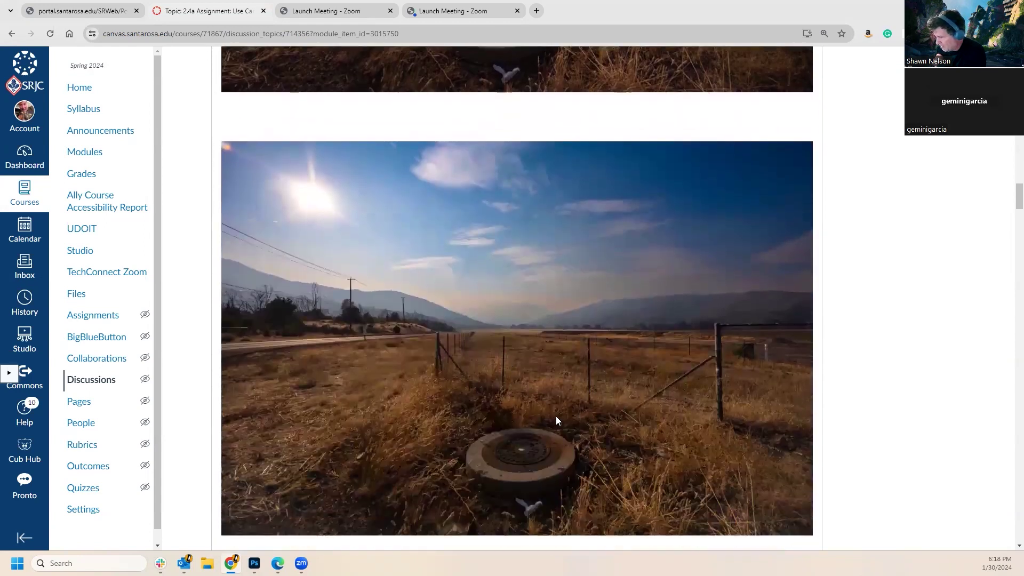
pyautogui.scroll(-2, 555, 415)
pyautogui.scroll(2, 556, 413)
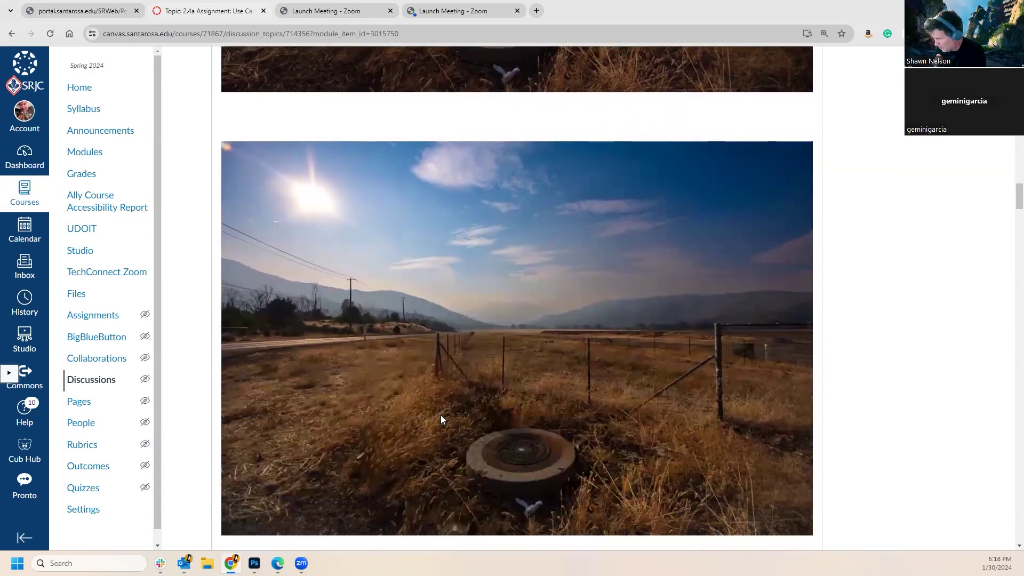
pyautogui.scroll(-1, 475, 432)
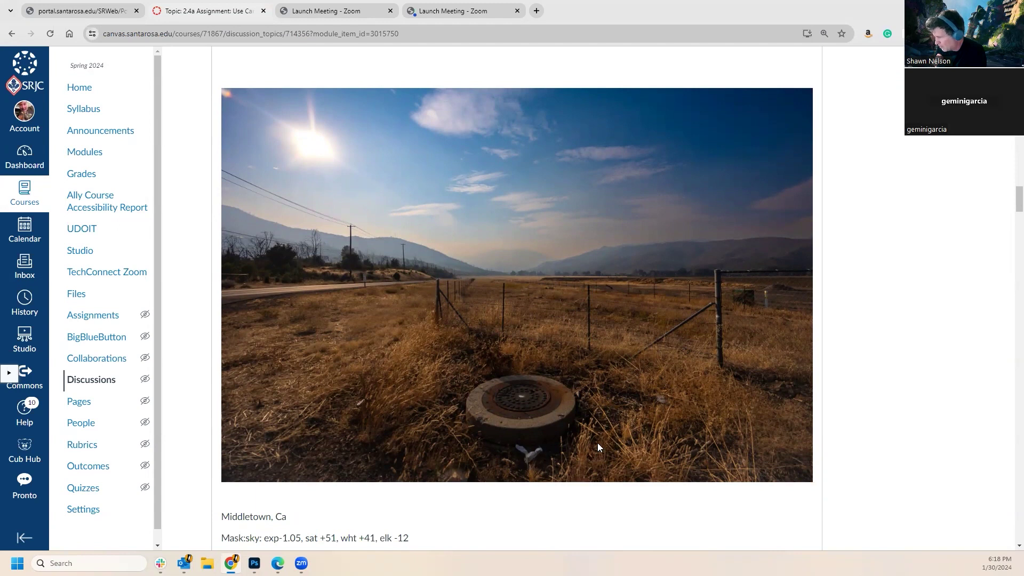
pyautogui.scroll(5, 597, 442)
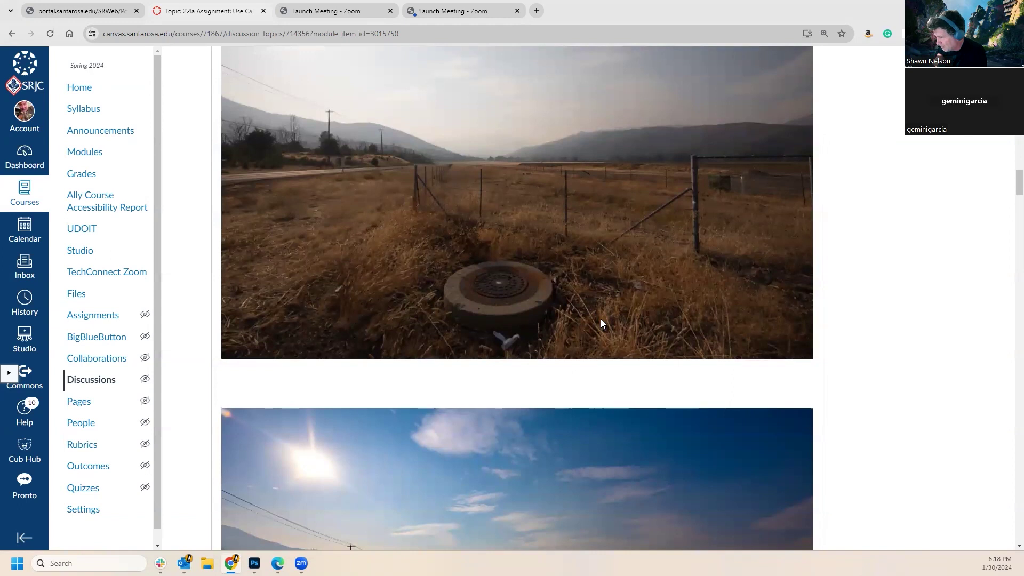
pyautogui.scroll(-5, 601, 320)
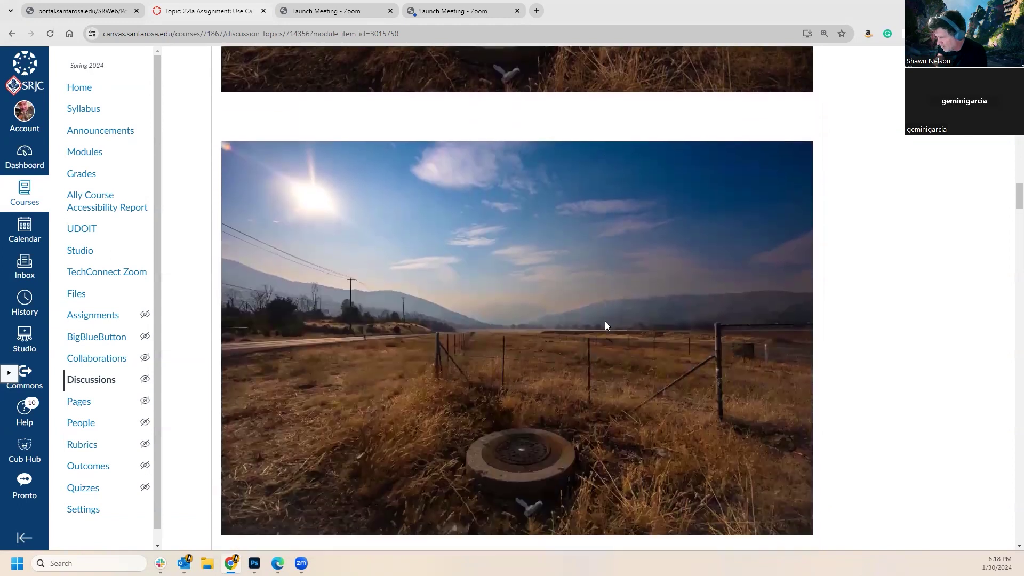
pyautogui.scroll(-2, 605, 325)
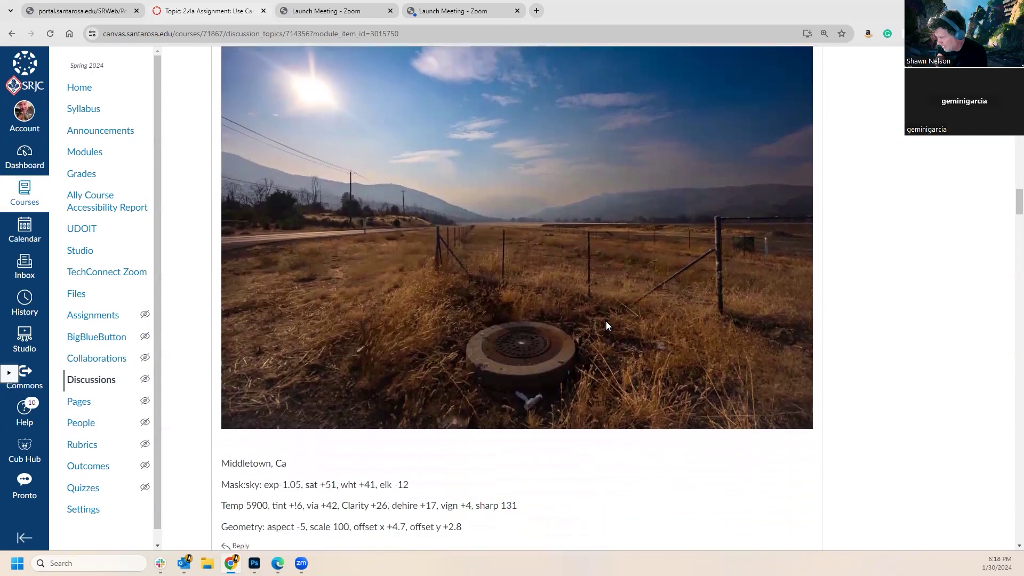
pyautogui.scroll(1, 606, 325)
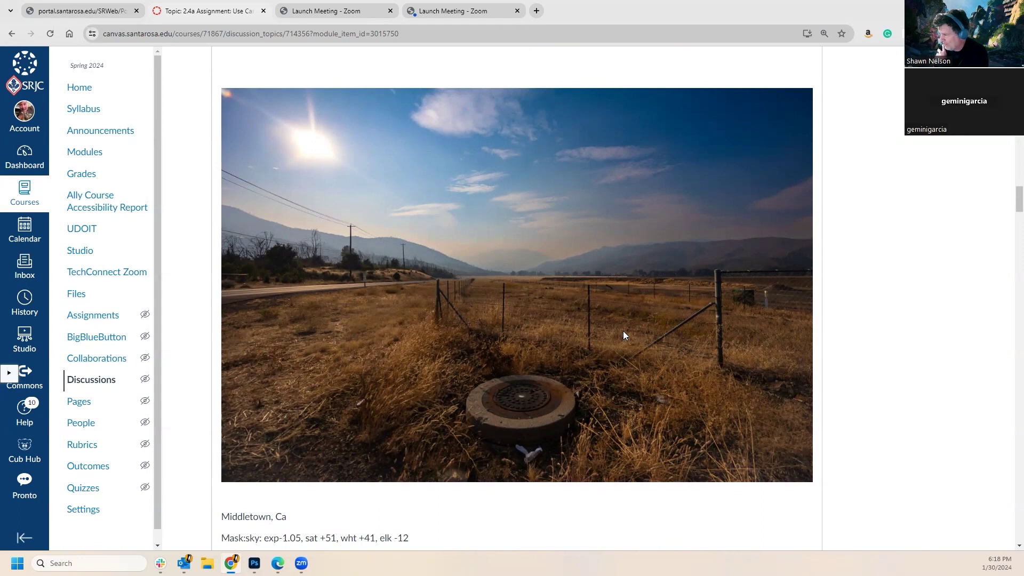
pyautogui.scroll(5, 624, 331)
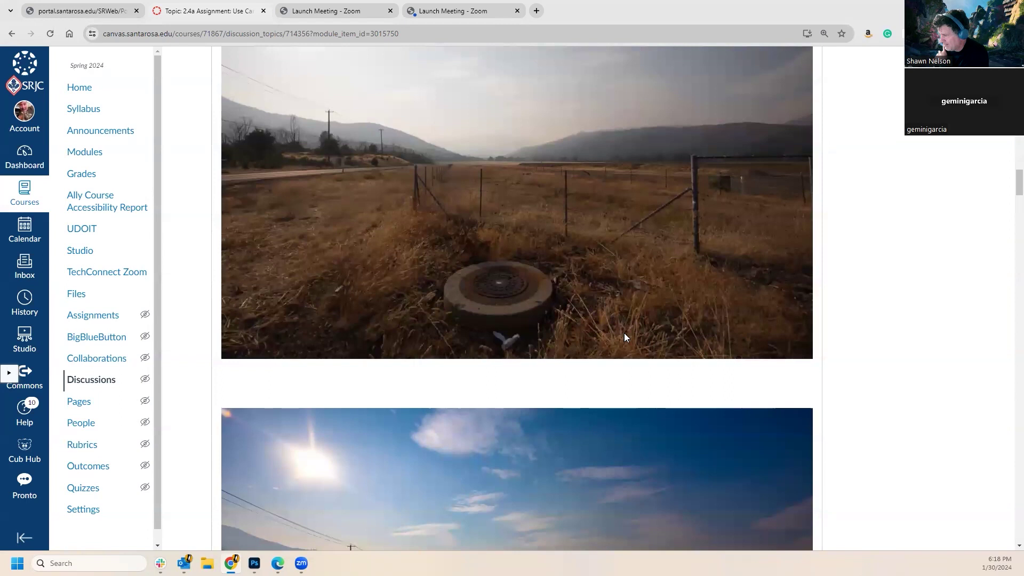
pyautogui.scroll(-1, 624, 336)
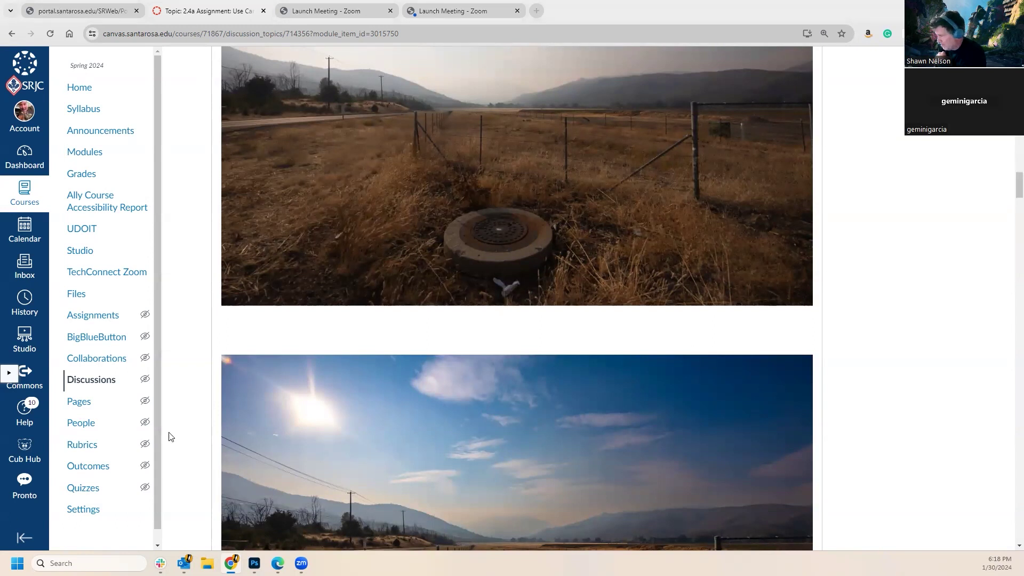
# Scroll to the blue-sky edited field photo and its Middletown, Ca caption with mask, temperature and geometry settings.
pyautogui.scroll(-4, 485, 339)
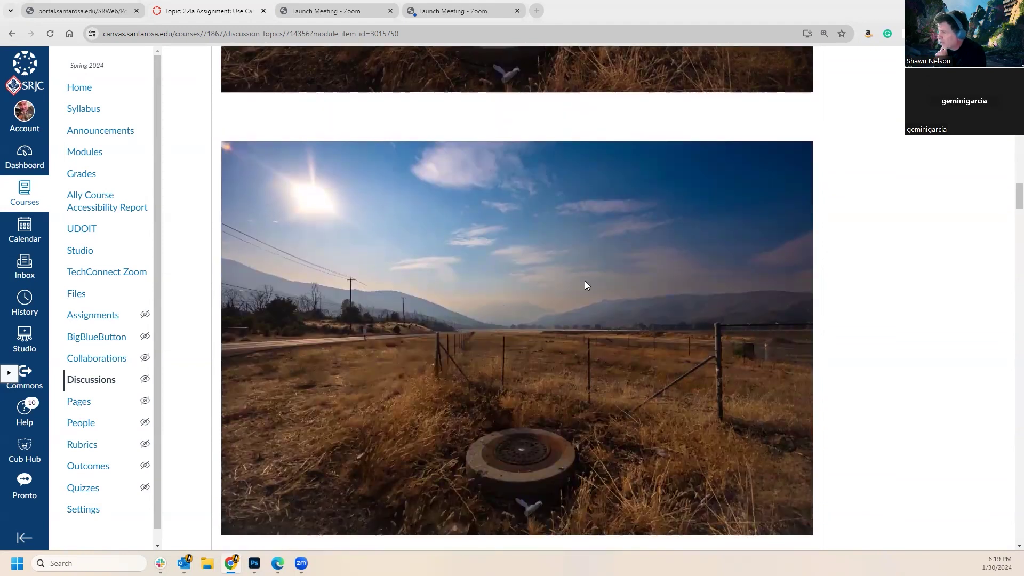
pyautogui.scroll(3, 587, 287)
pyautogui.scroll(-4, 595, 411)
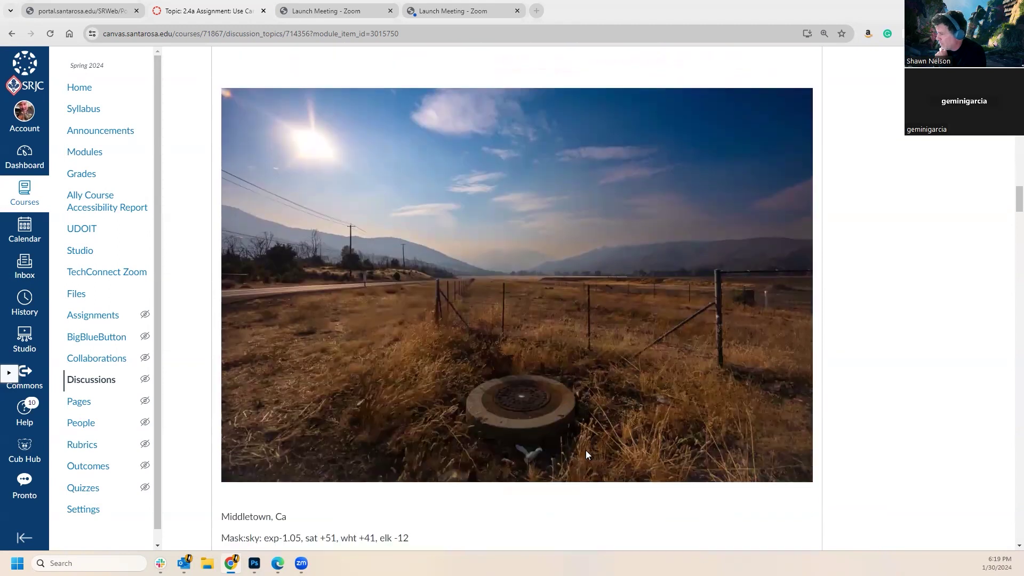
pyautogui.scroll(4, 586, 299)
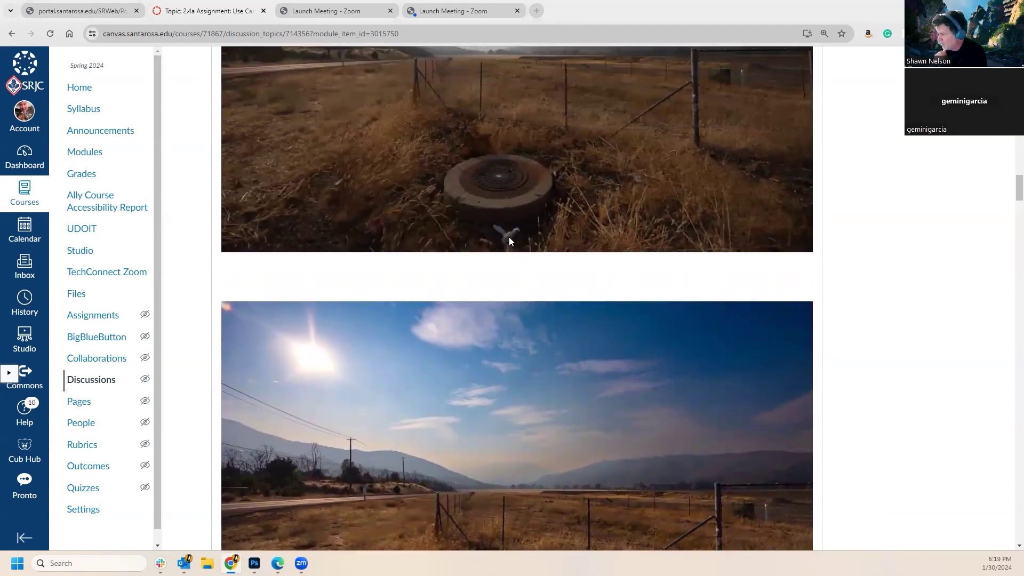
pyautogui.scroll(-5, 528, 240)
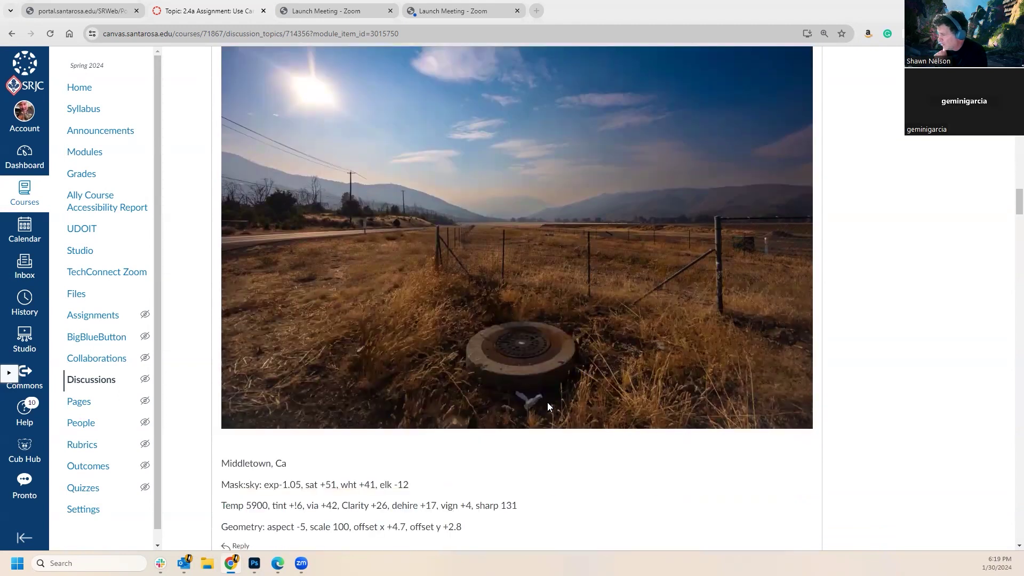
pyautogui.scroll(-1, 593, 377)
pyautogui.scroll(3, 594, 374)
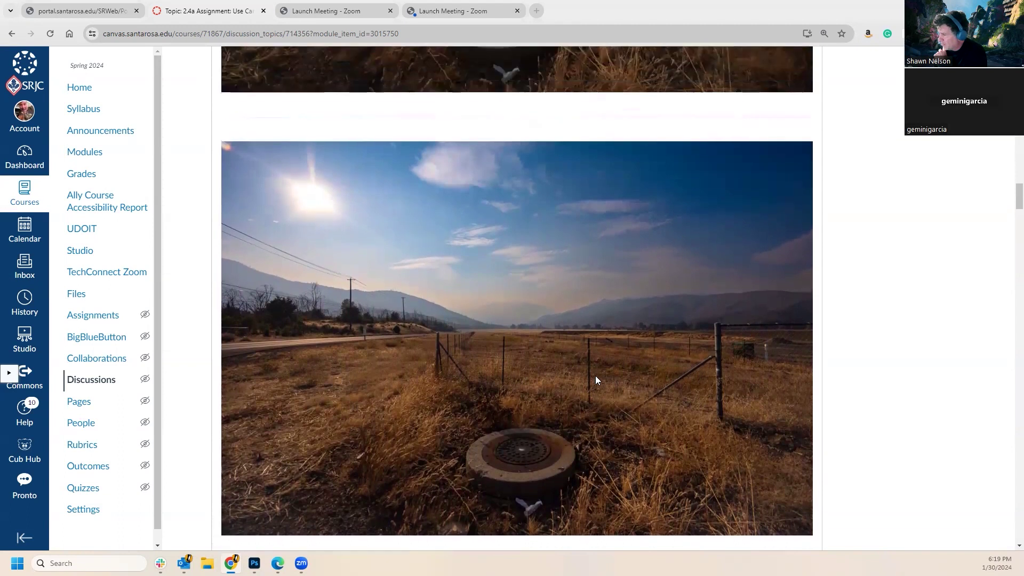
pyautogui.scroll(4, 595, 374)
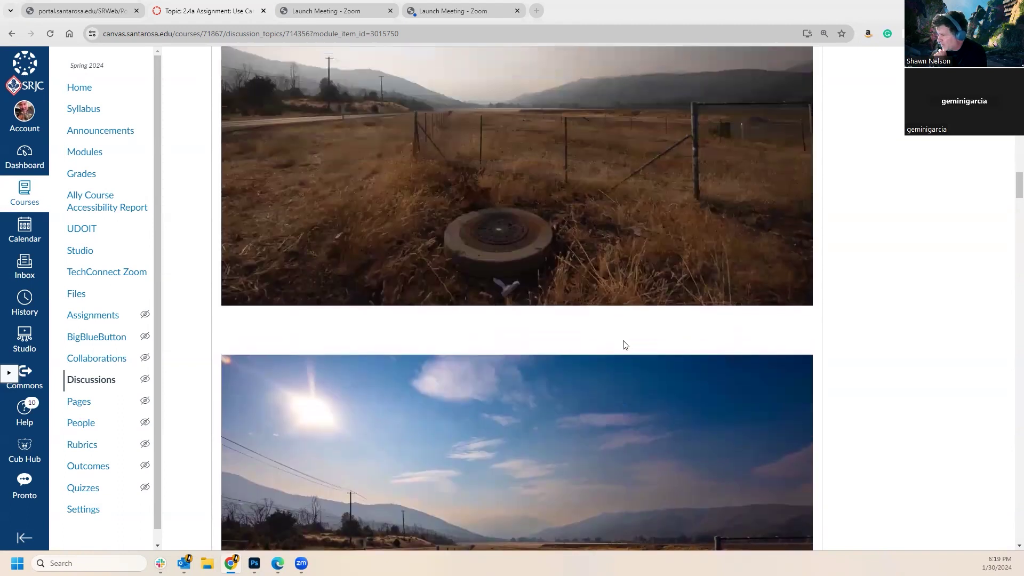
pyautogui.scroll(2, 618, 346)
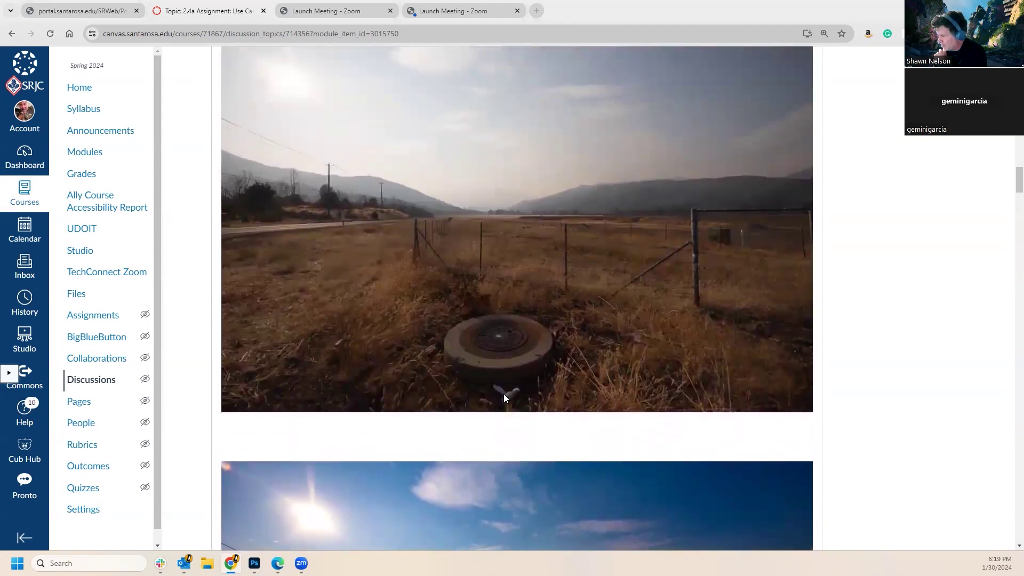
pyautogui.scroll(-7, 504, 392)
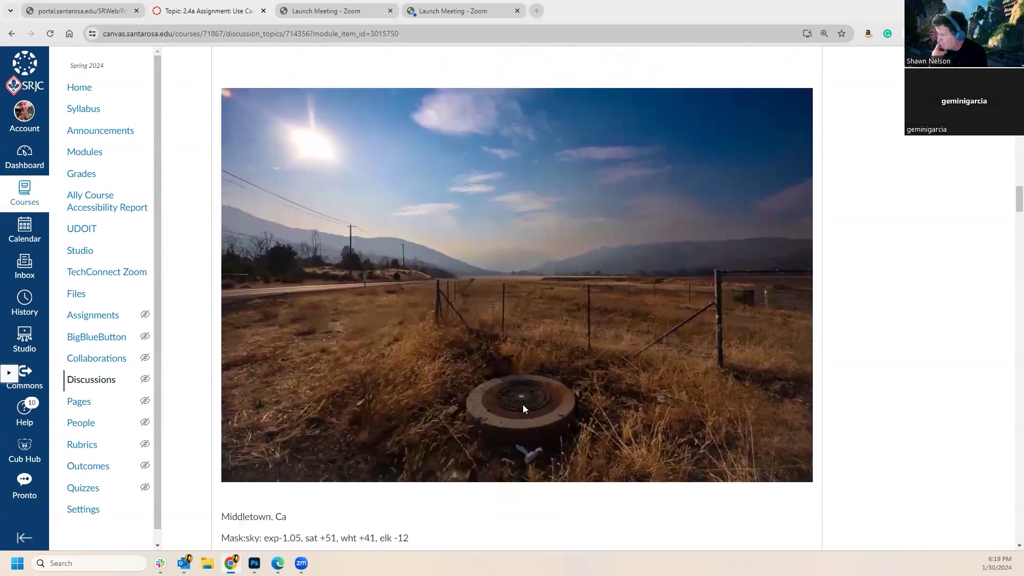
pyautogui.scroll(4, 720, 314)
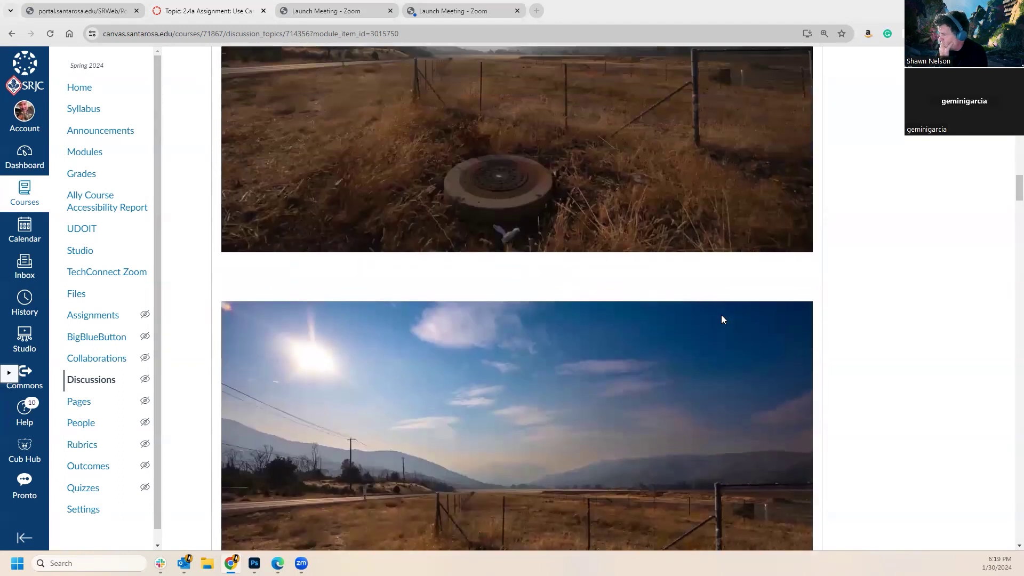
pyautogui.scroll(-3, 722, 313)
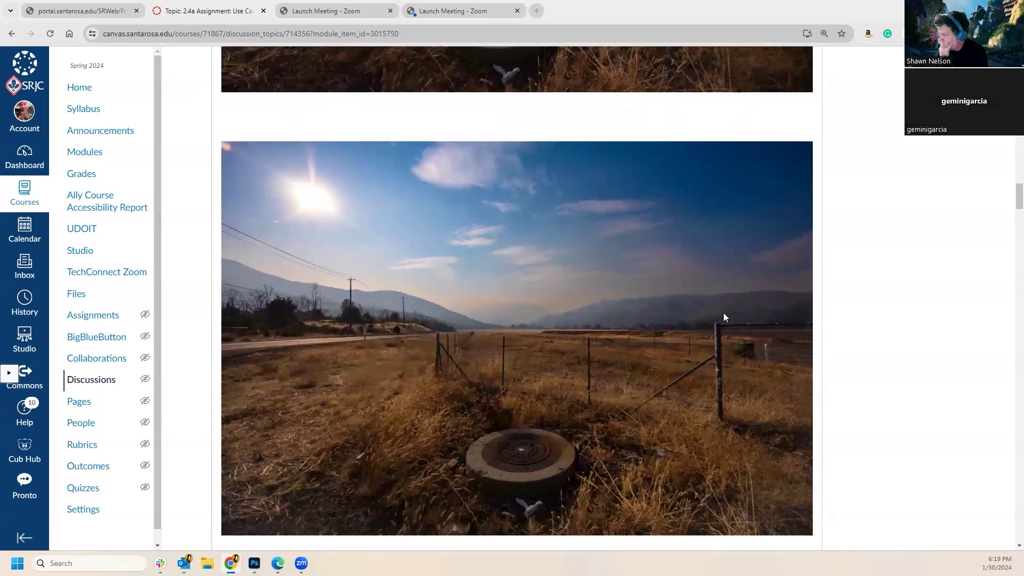
pyautogui.scroll(-2, 723, 315)
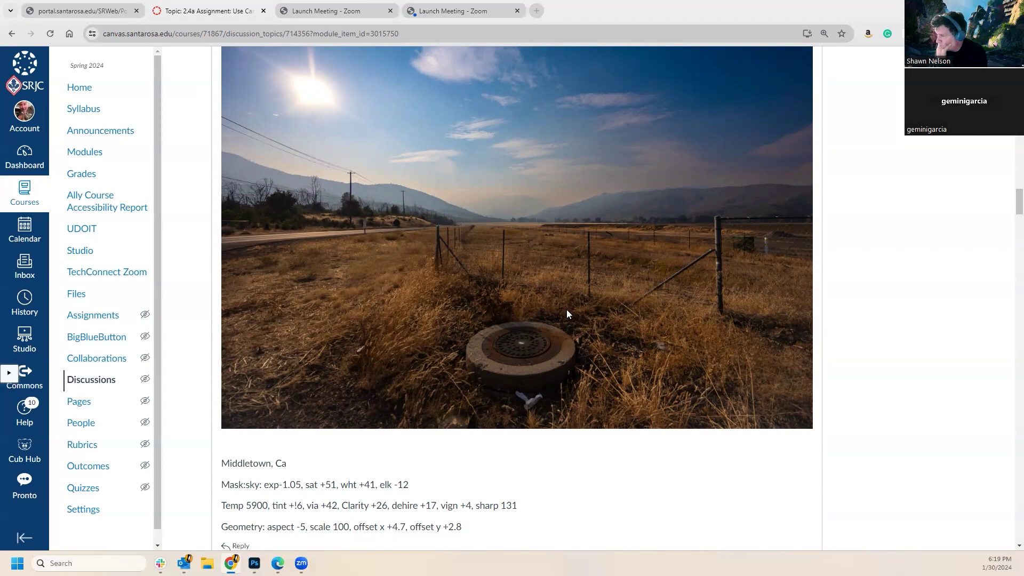
pyautogui.scroll(5, 576, 323)
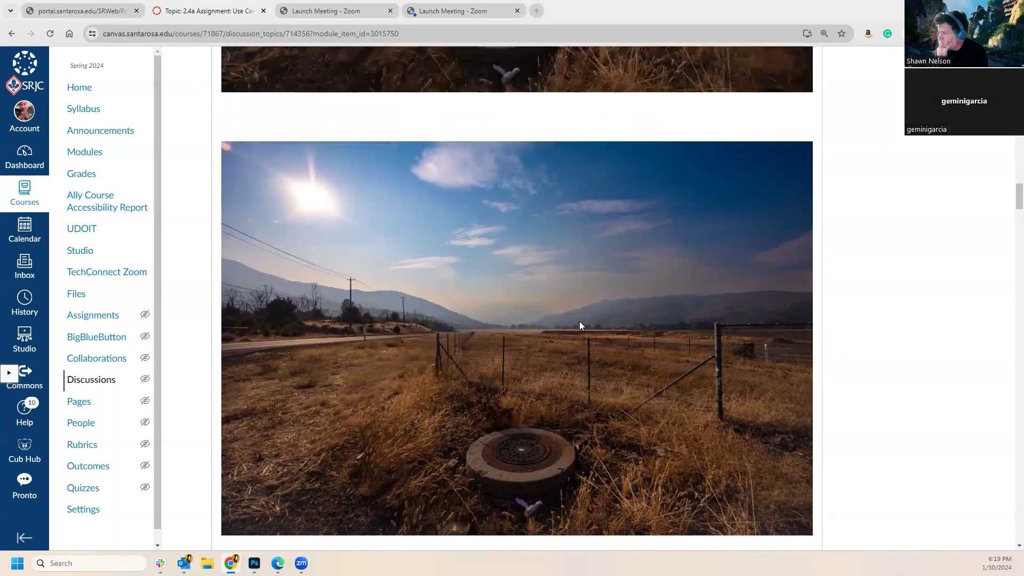
pyautogui.scroll(4, 577, 327)
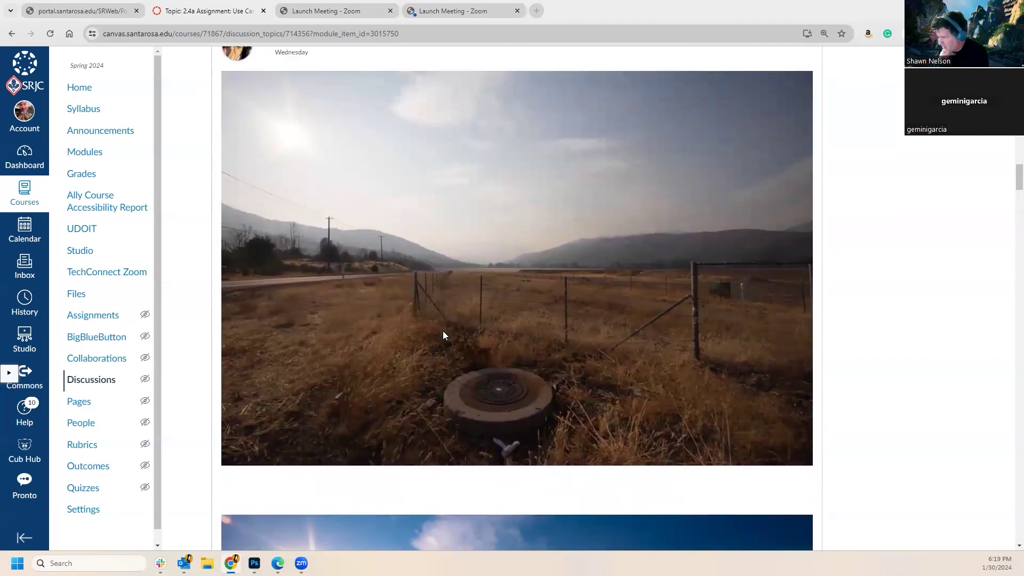
pyautogui.scroll(-5, 470, 323)
pyautogui.scroll(3, 471, 322)
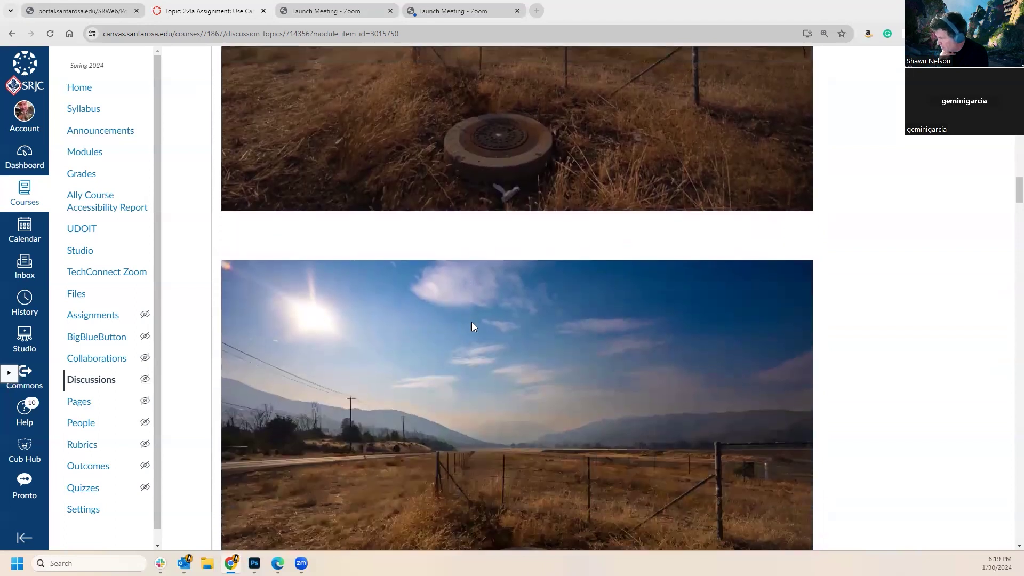
pyautogui.scroll(-2, 474, 321)
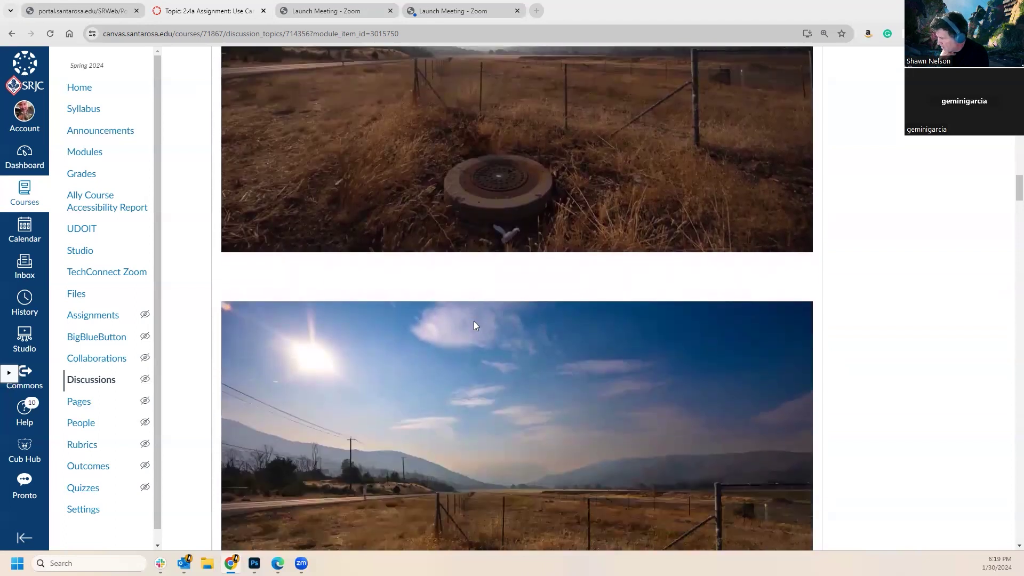
pyautogui.scroll(3, 474, 323)
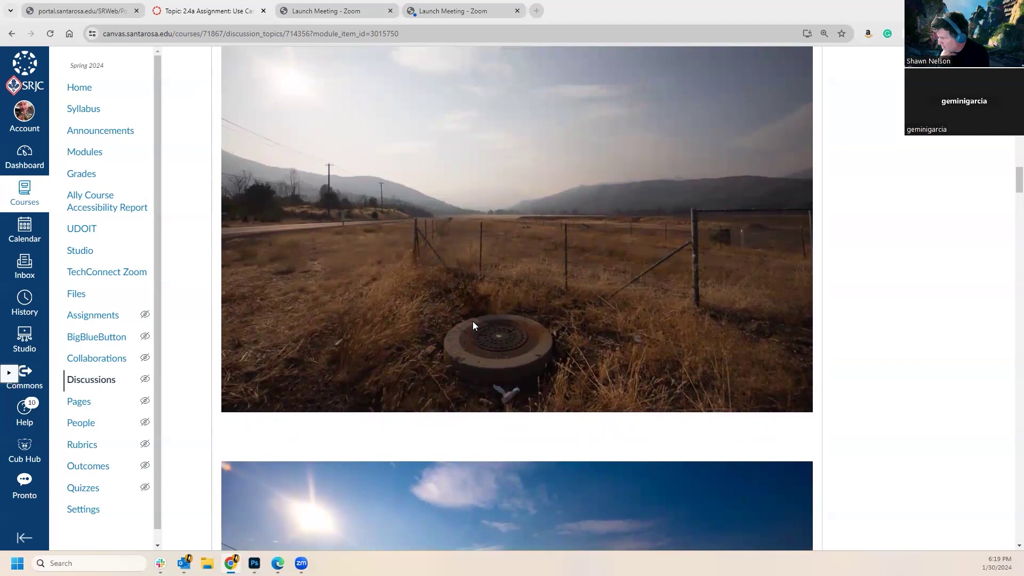
pyautogui.scroll(-4, 472, 325)
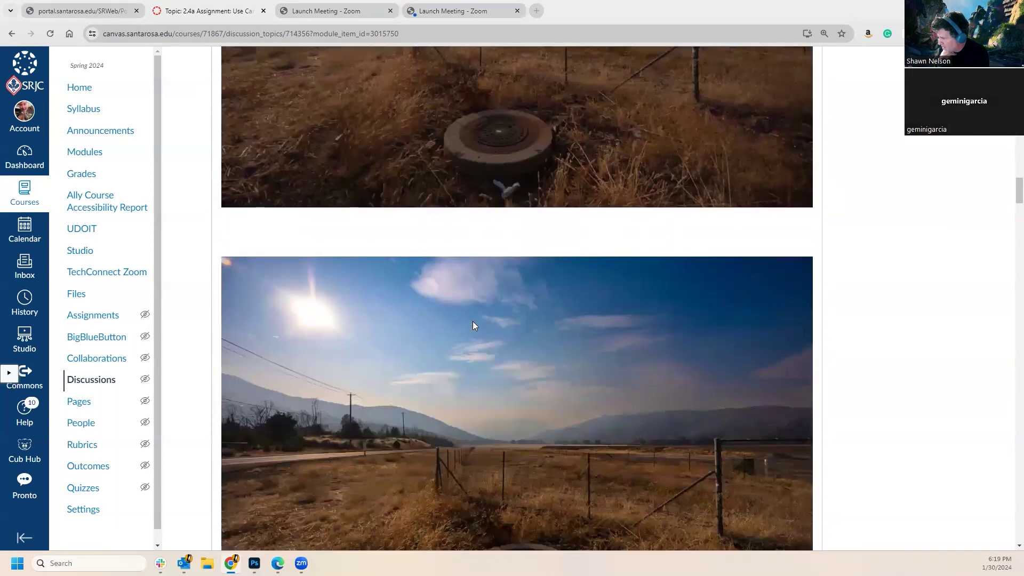
pyautogui.scroll(4, 473, 323)
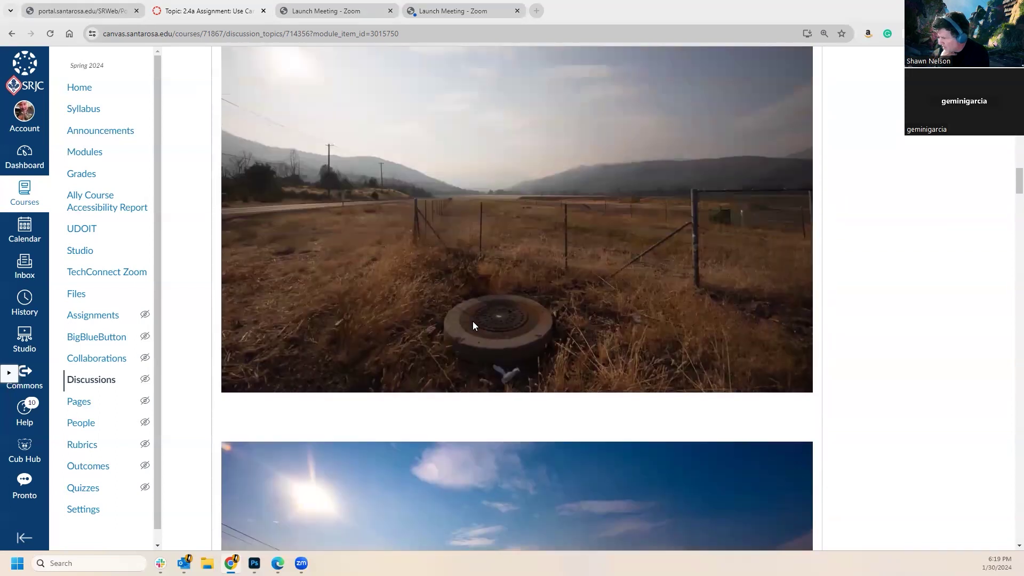
pyautogui.scroll(-3, 473, 323)
pyautogui.scroll(-1, 472, 326)
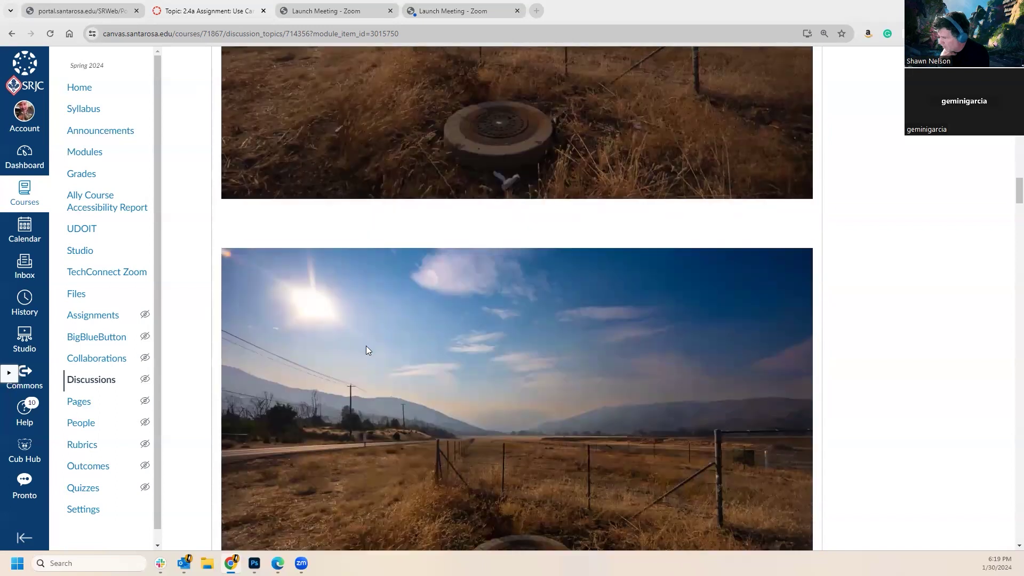
pyautogui.scroll(-4, 432, 363)
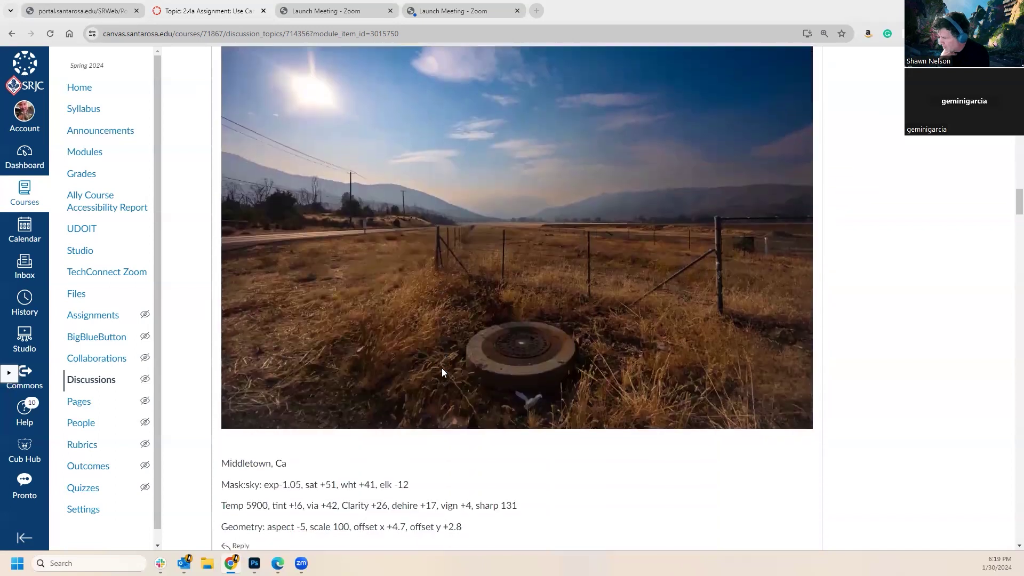
pyautogui.scroll(4, 442, 369)
pyautogui.scroll(-3, 443, 367)
pyautogui.scroll(7, 443, 366)
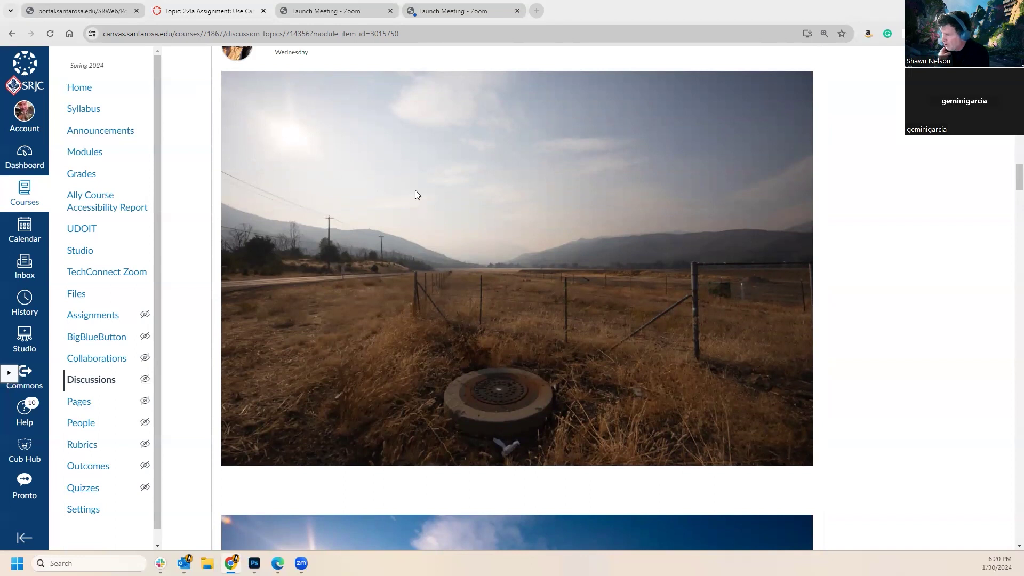
pyautogui.scroll(-5, 384, 201)
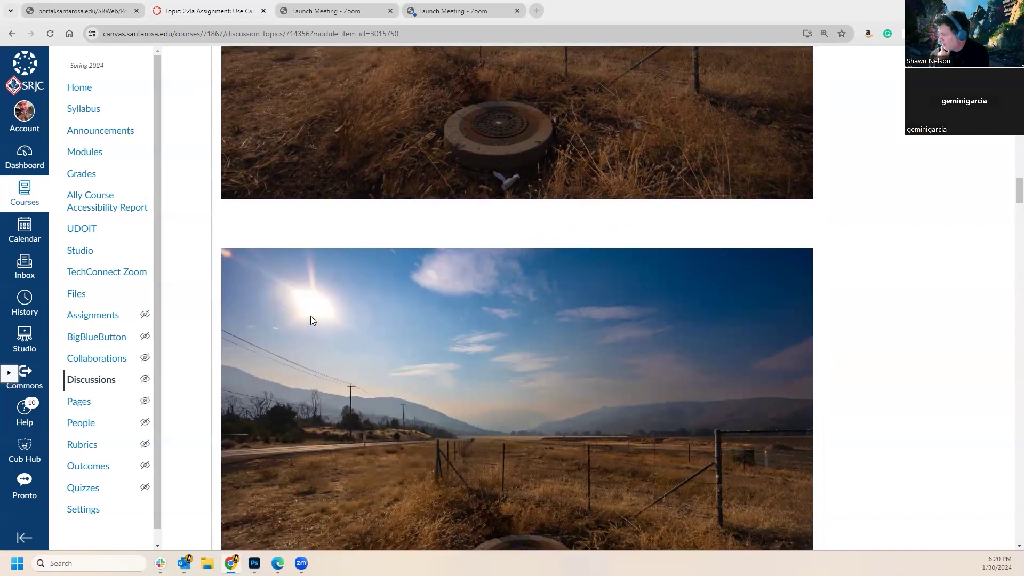
pyautogui.scroll(-3, 442, 320)
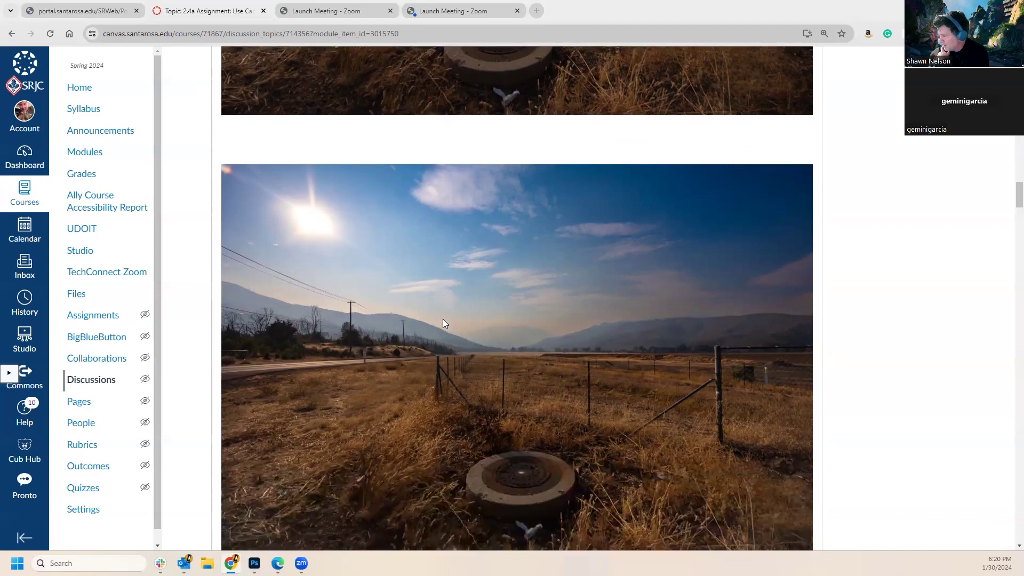
pyautogui.scroll(-2, 448, 324)
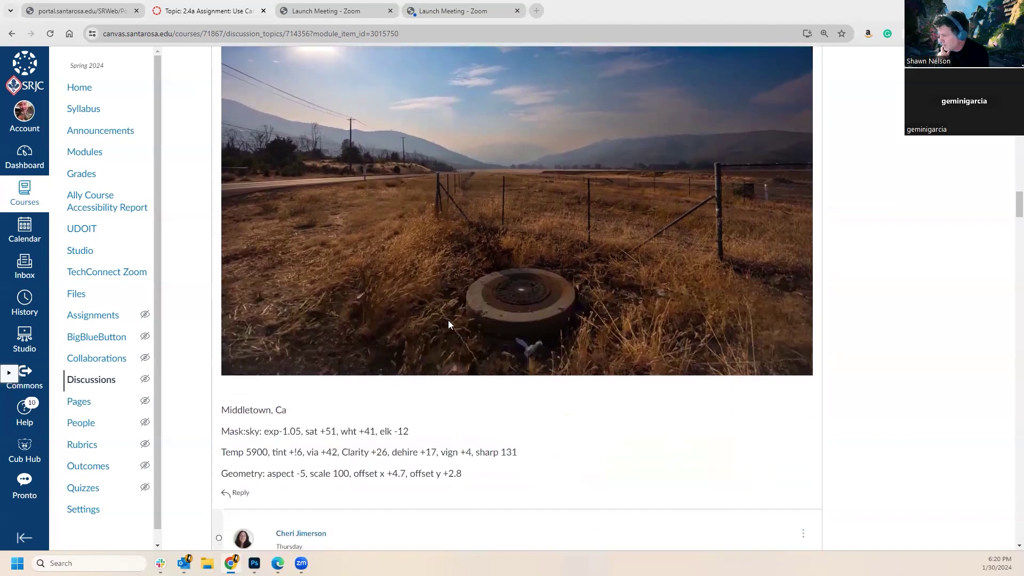
pyautogui.scroll(3, 448, 324)
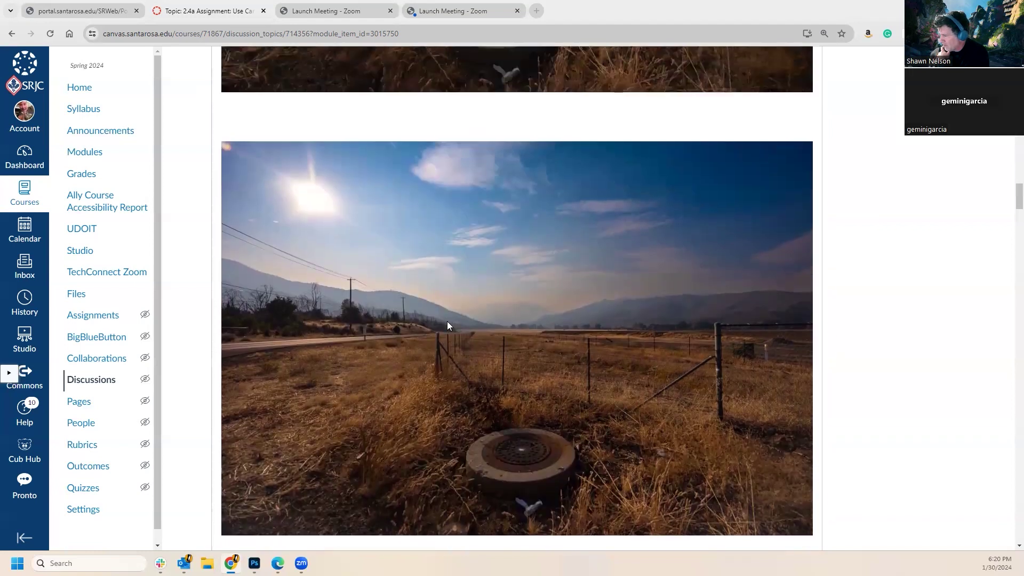
pyautogui.scroll(-4, 448, 324)
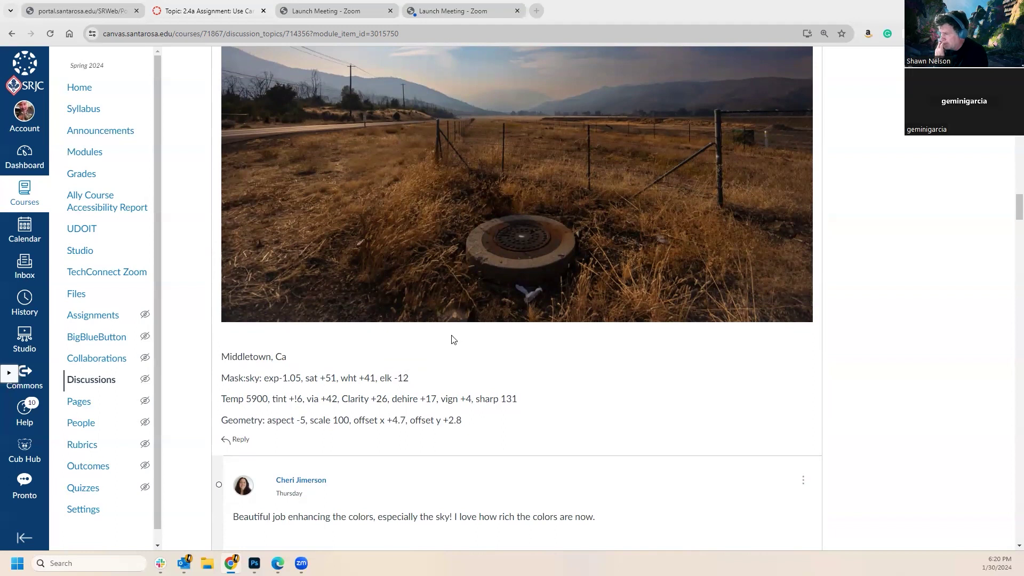
pyautogui.scroll(1, 531, 381)
pyautogui.scroll(2, 532, 382)
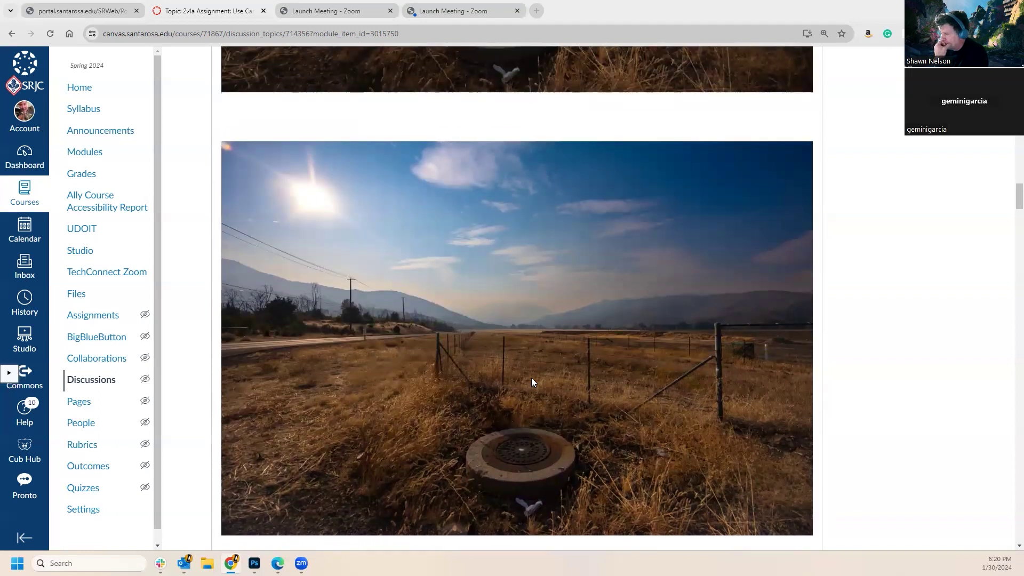
pyautogui.scroll(4, 530, 380)
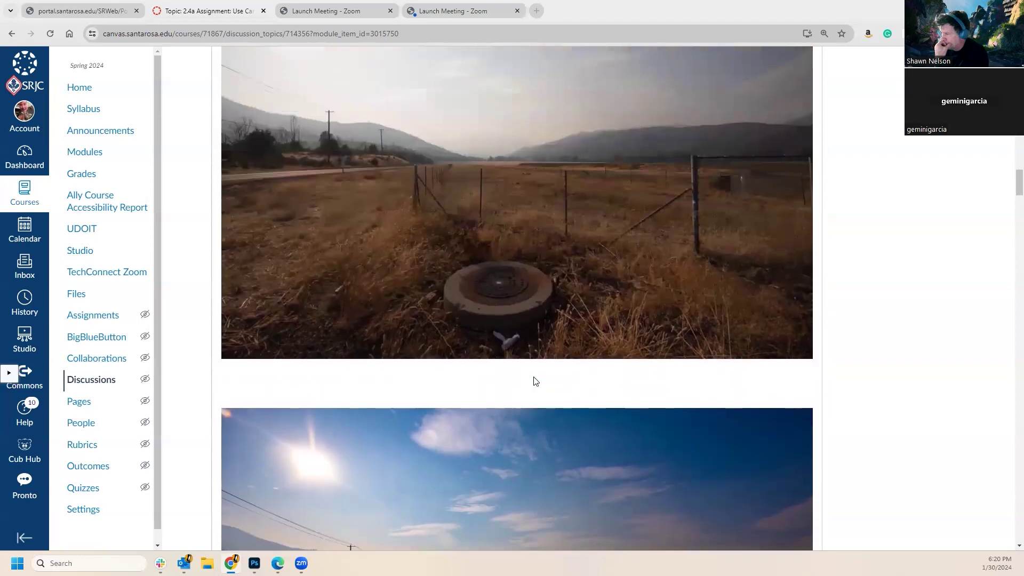
pyautogui.scroll(-2, 534, 380)
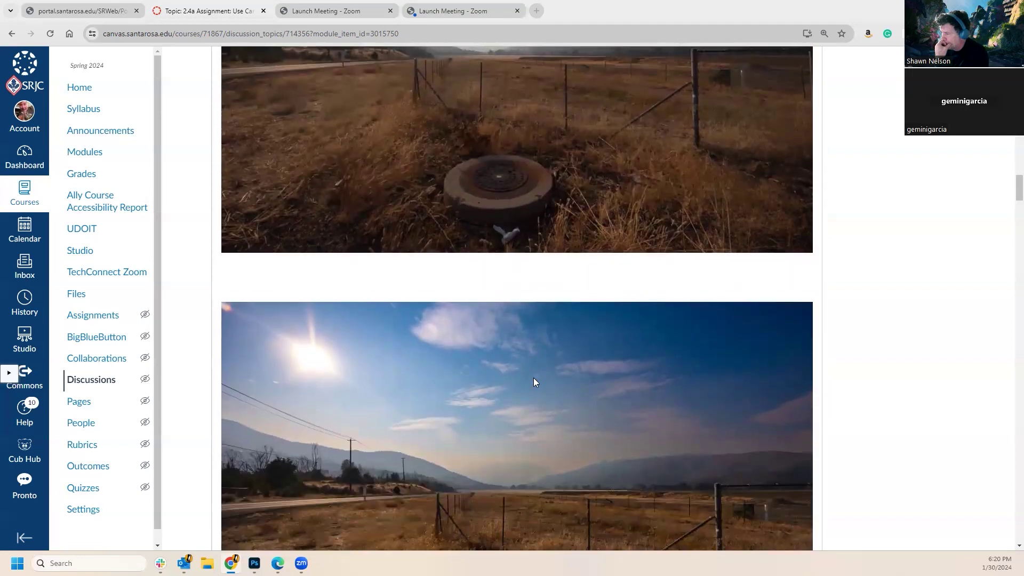
pyautogui.scroll(1, 534, 380)
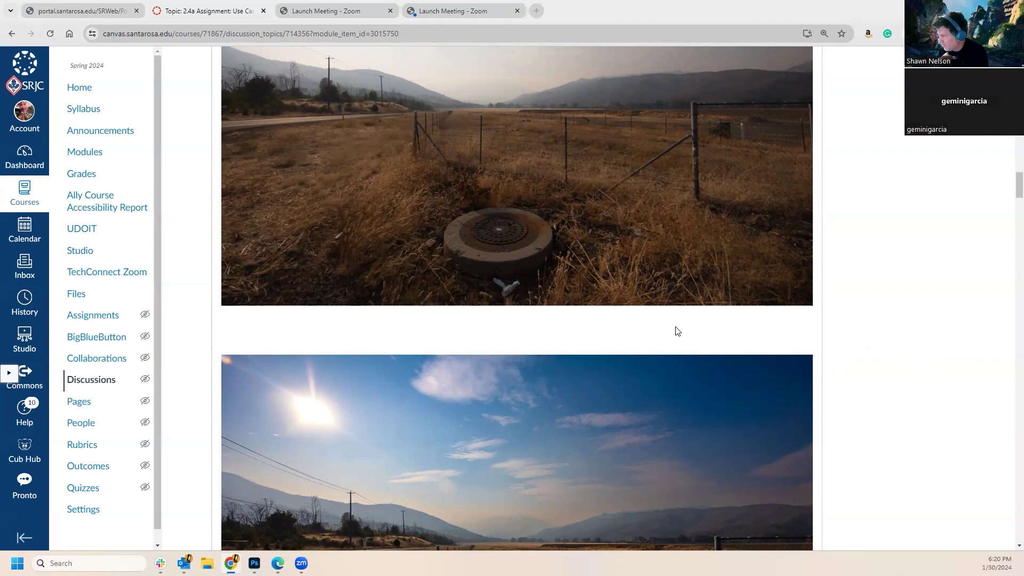
pyautogui.scroll(-2, 676, 330)
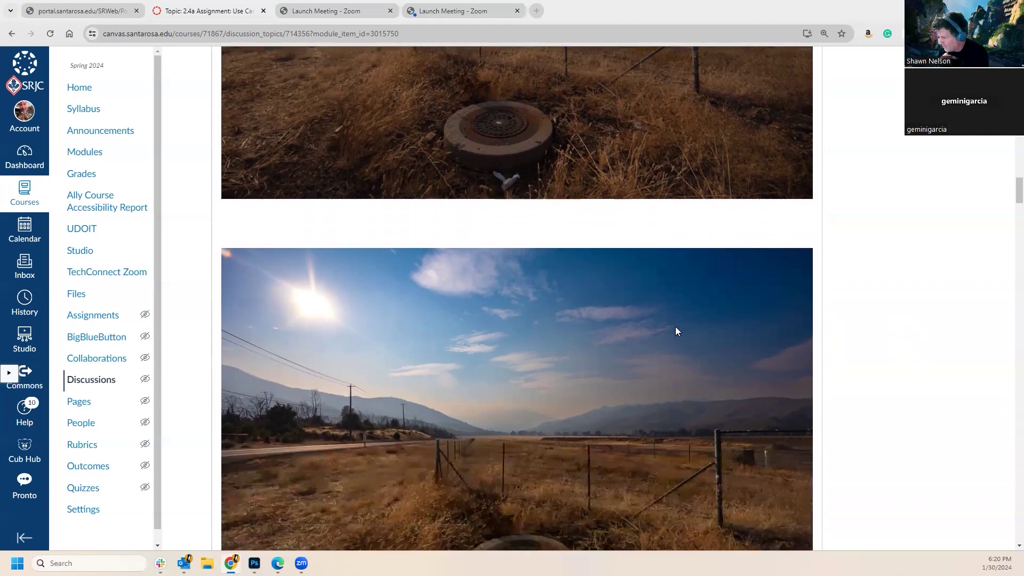
# Scroll past the Middletown post's mask, temperature and geometry settings and the three sky-praising replies.
pyautogui.scroll(-2, 679, 327)
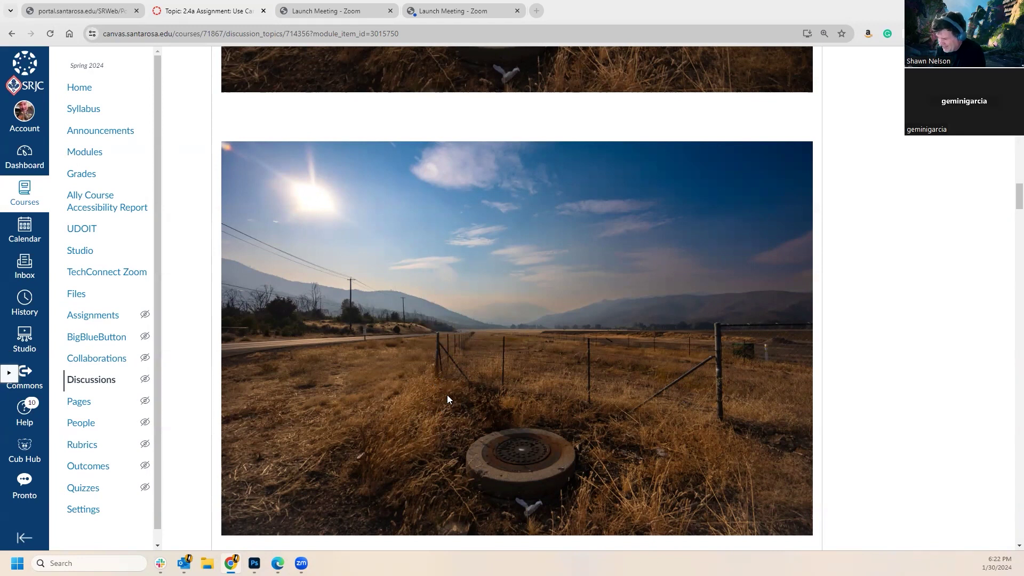
pyautogui.scroll(-4, 447, 399)
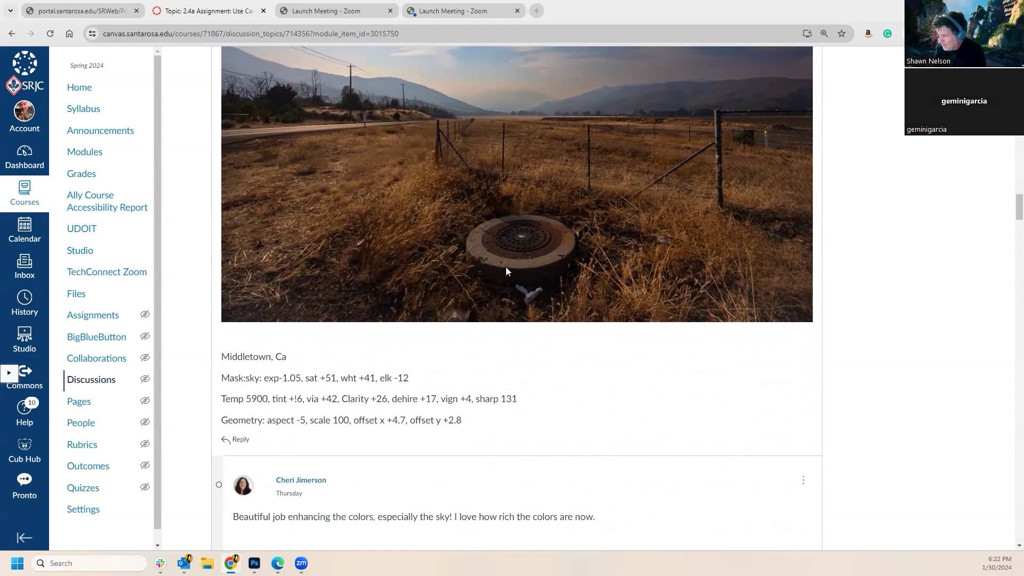
pyautogui.scroll(-1, 591, 363)
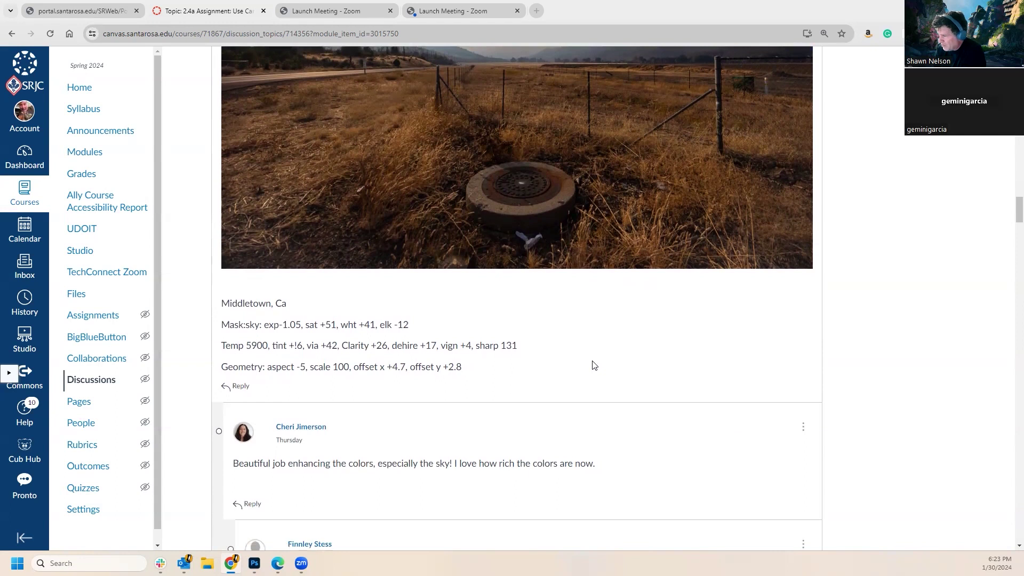
pyautogui.scroll(-2, 549, 346)
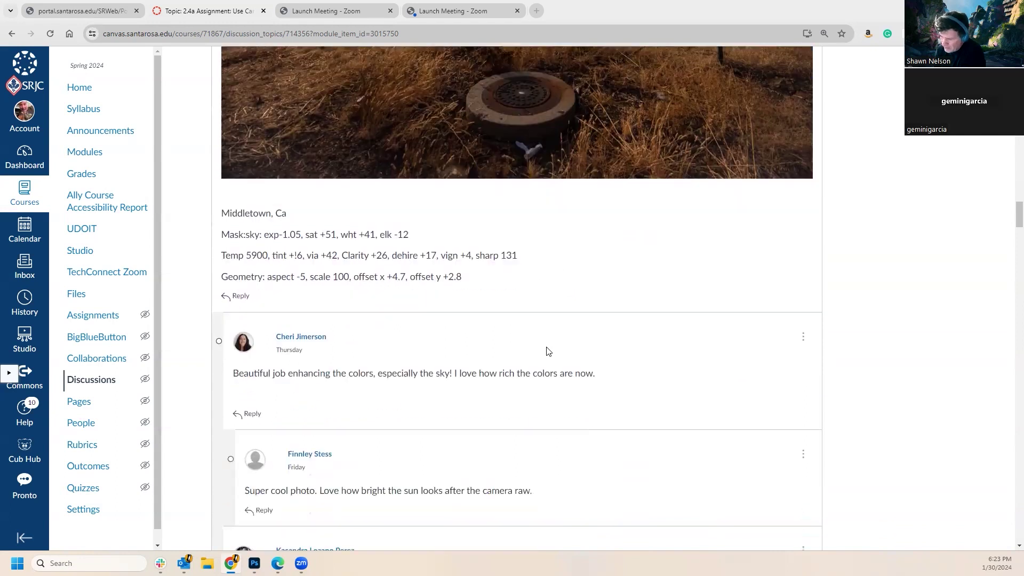
pyautogui.scroll(-3, 548, 352)
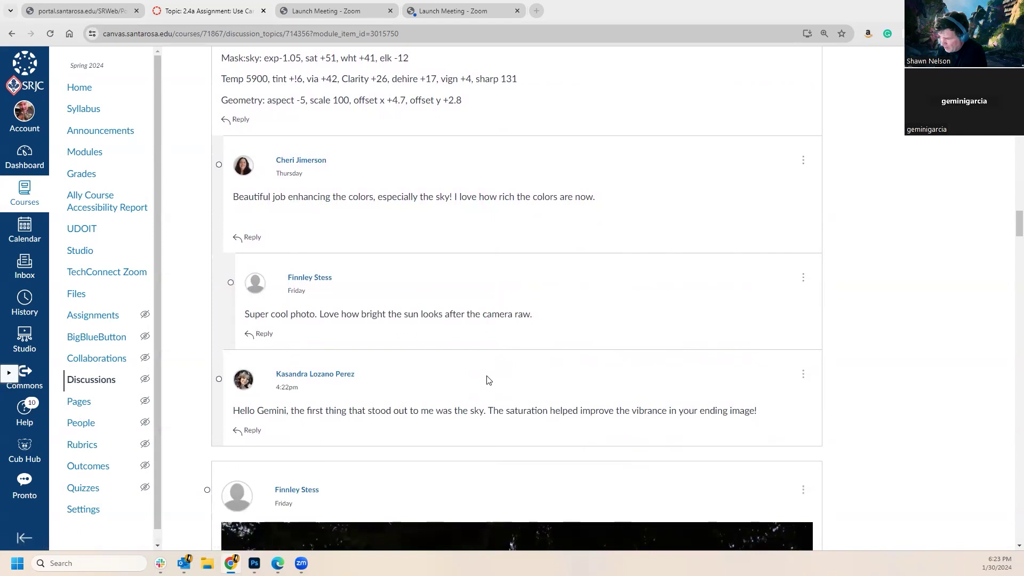
pyautogui.scroll(-4, 486, 380)
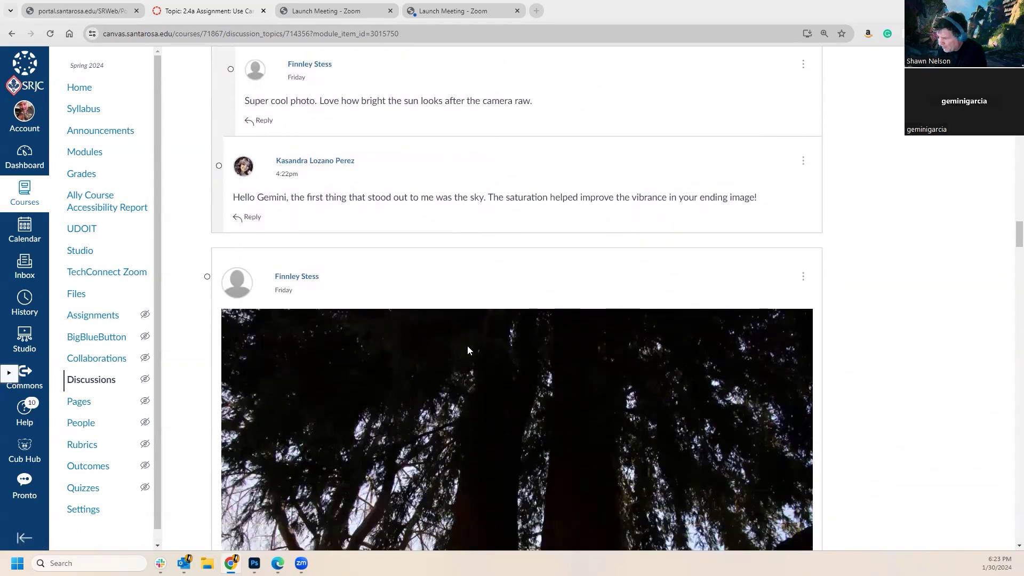
# Scroll back and forth comparing the original and brighter edited redwood photos.
pyautogui.scroll(-1, 467, 351)
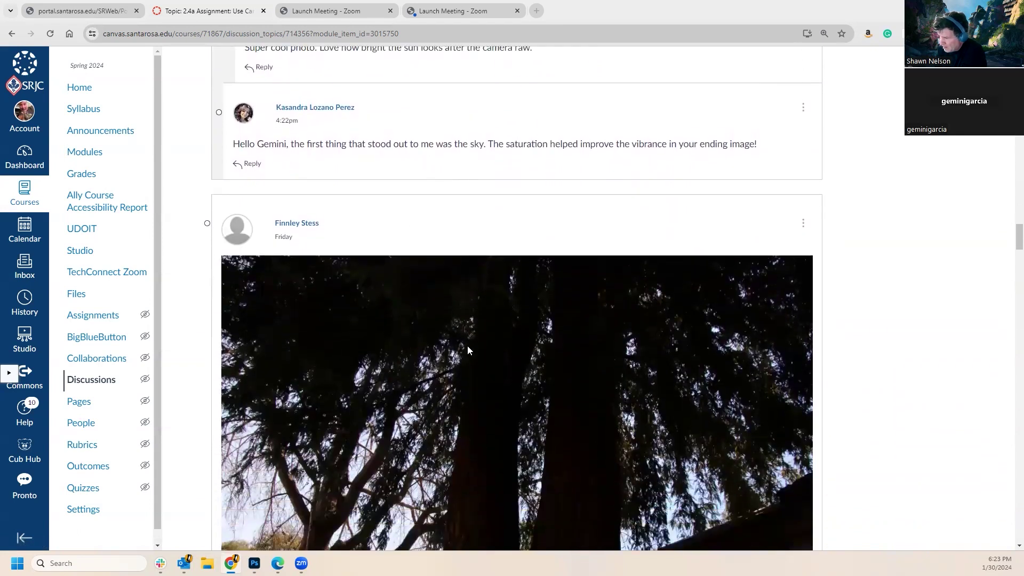
pyautogui.scroll(-5, 453, 335)
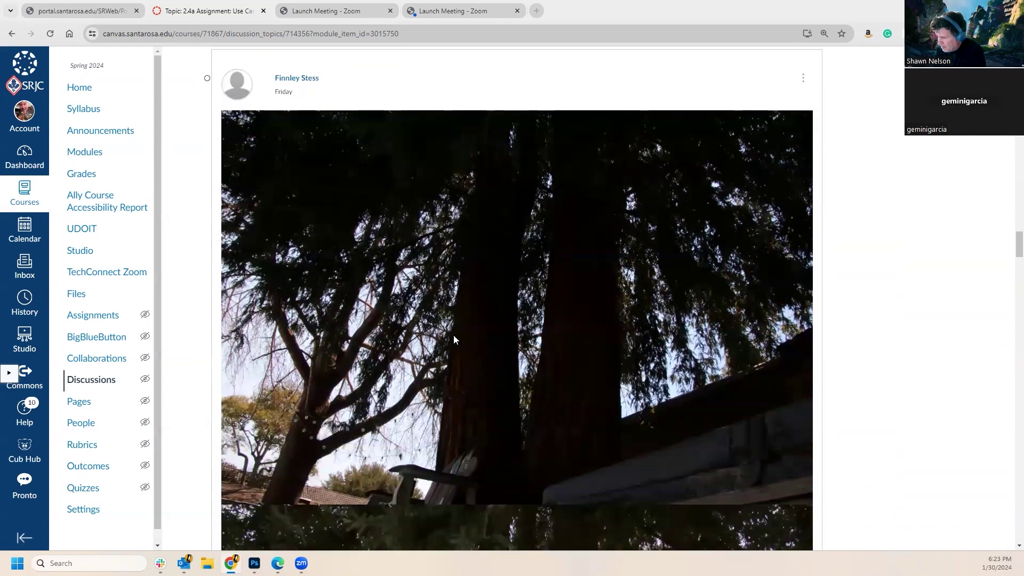
pyautogui.scroll(3, 453, 335)
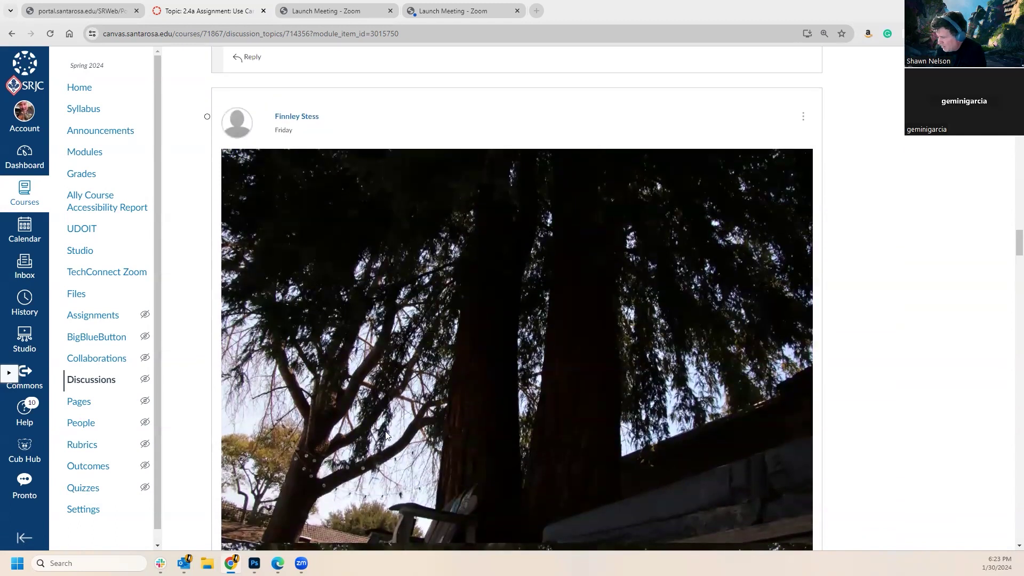
pyautogui.scroll(-1, 385, 435)
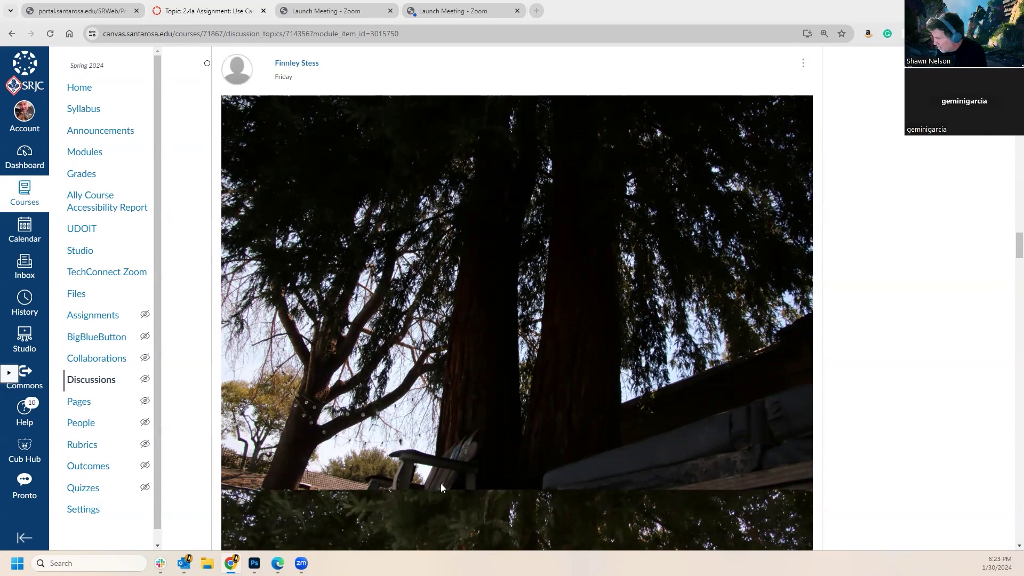
pyautogui.scroll(-8, 732, 462)
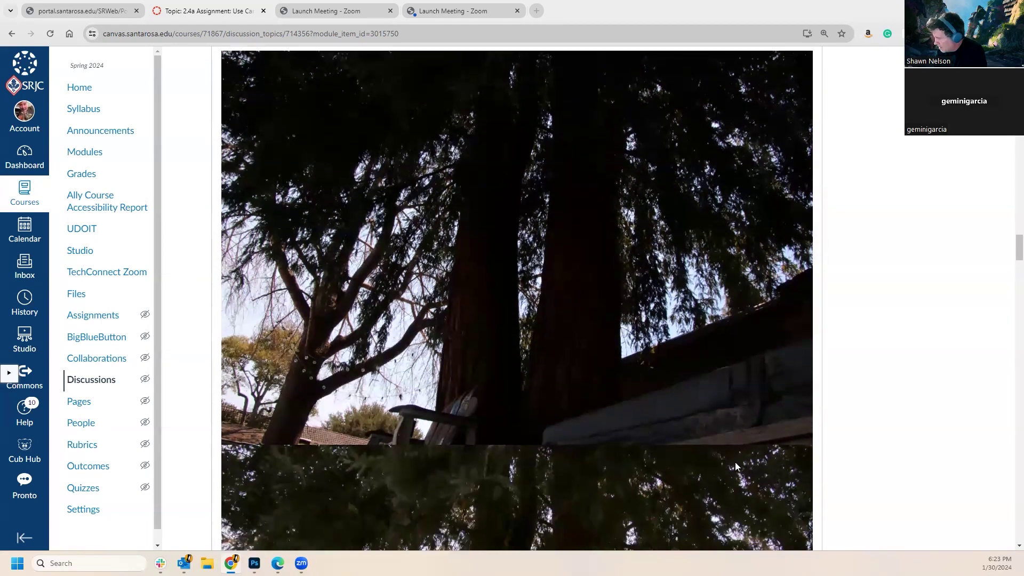
pyautogui.scroll(2, 728, 453)
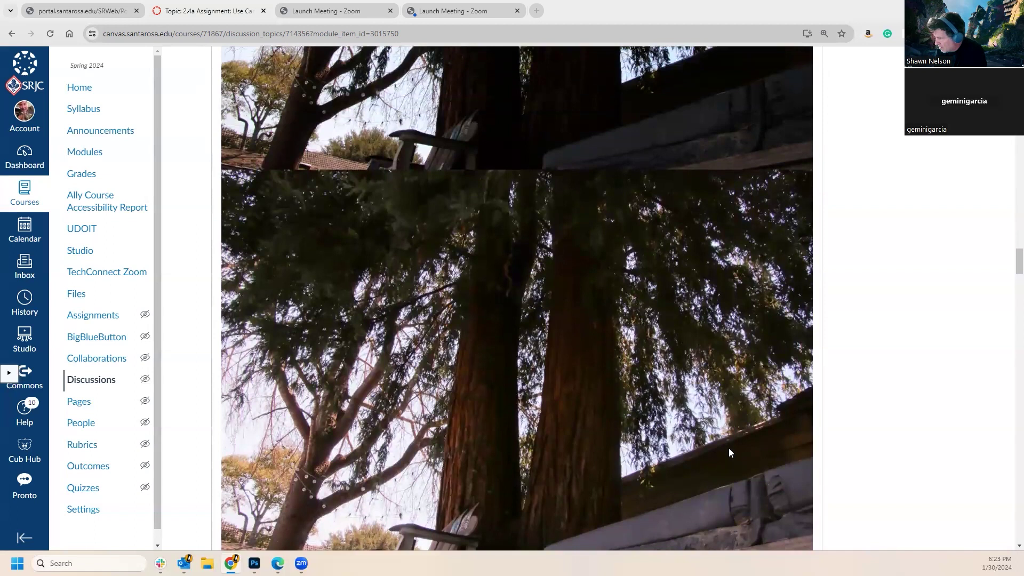
pyautogui.scroll(-4, 729, 448)
pyautogui.scroll(9, 730, 447)
pyautogui.scroll(1, 730, 444)
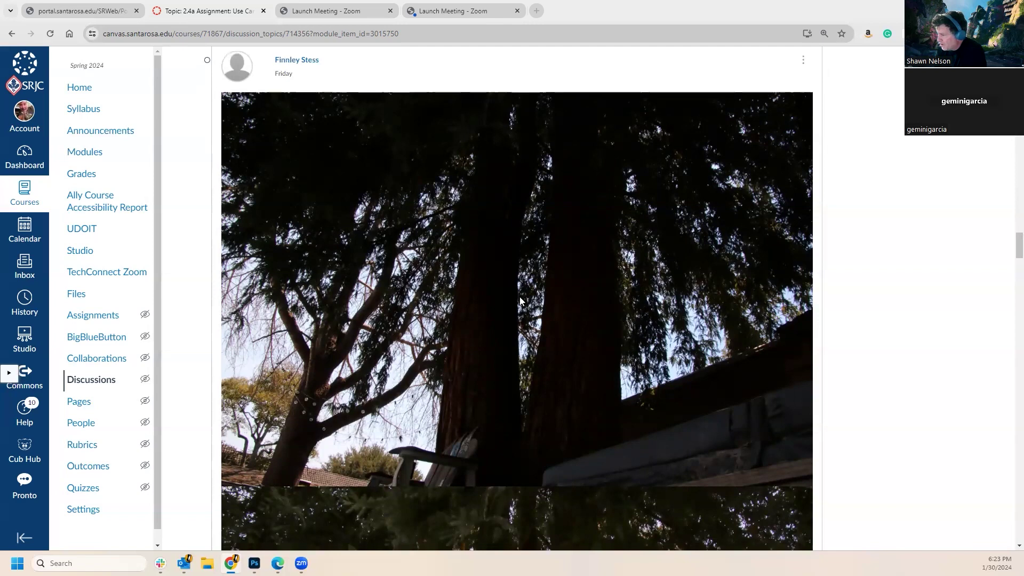
pyautogui.scroll(-7, 519, 296)
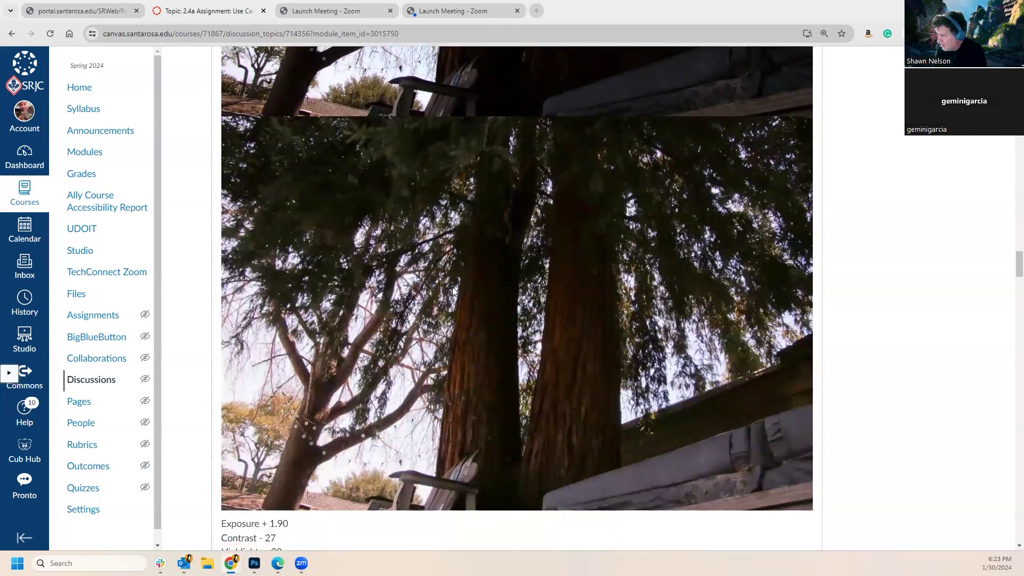
pyautogui.scroll(7, 499, 258)
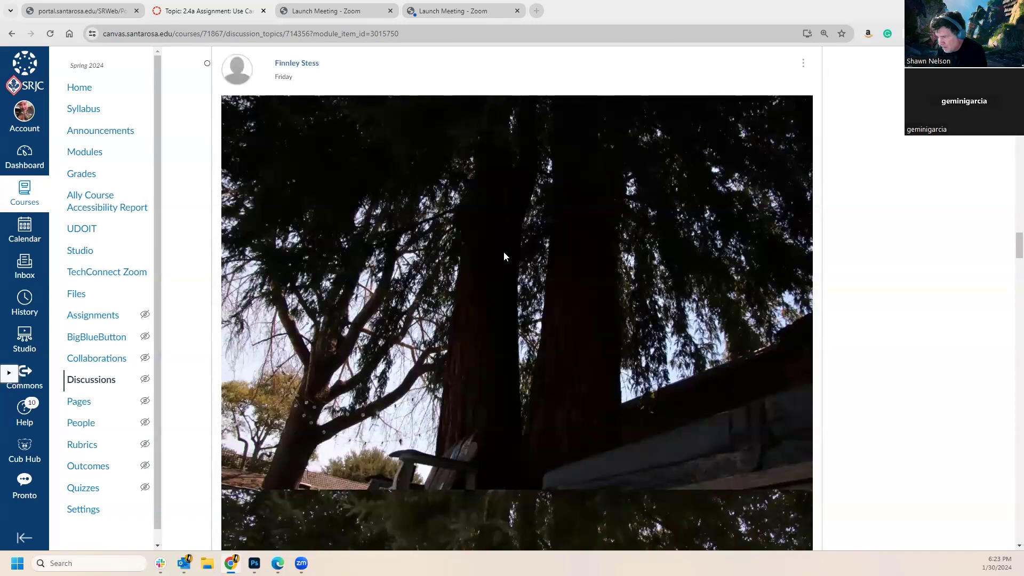
pyautogui.scroll(3, 503, 255)
pyautogui.scroll(-2, 504, 255)
pyautogui.scroll(2, 503, 259)
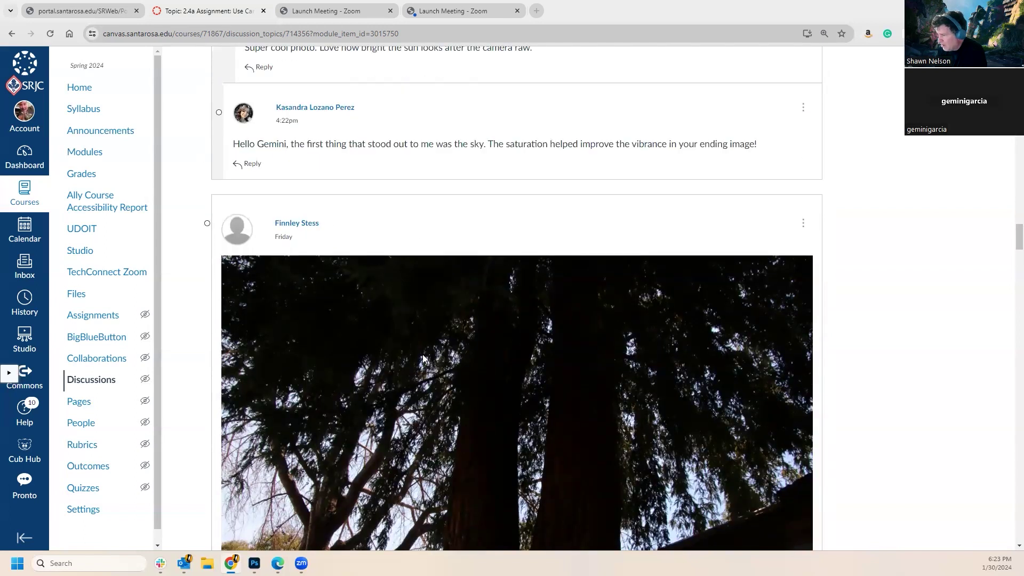
pyautogui.scroll(-4, 599, 452)
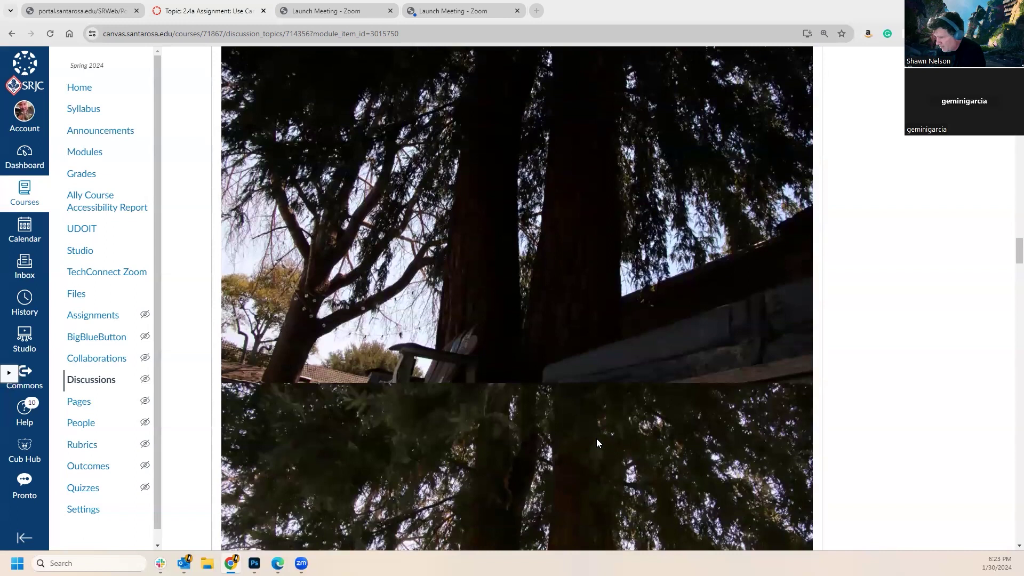
pyautogui.scroll(-5, 596, 439)
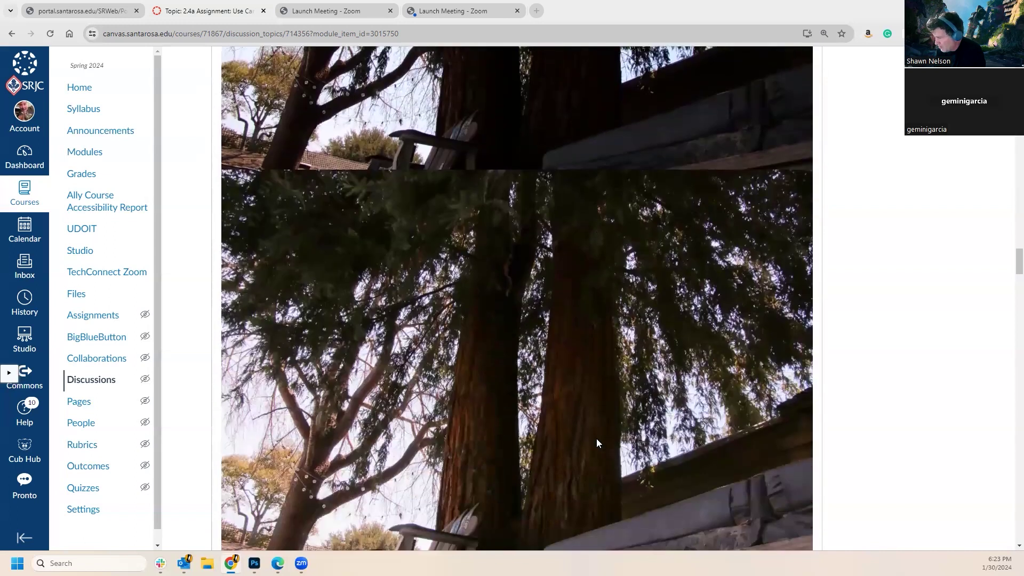
pyautogui.scroll(-1, 597, 442)
pyautogui.scroll(2, 515, 316)
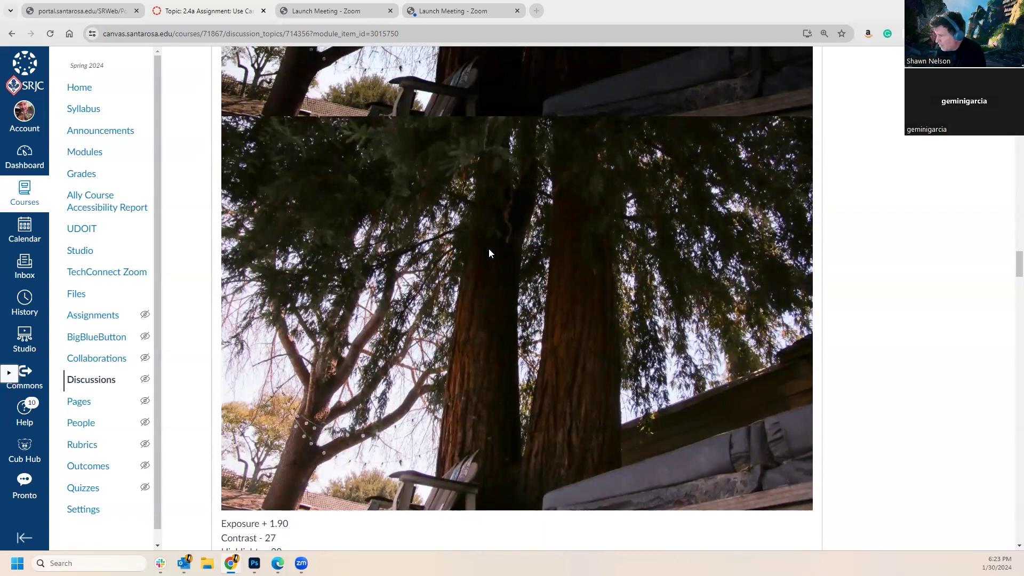
# Bring the redwood settings (Exposure +1.90, Contrast -27, Tint +30) and the classmate's reply into view.
pyautogui.scroll(-10, 488, 248)
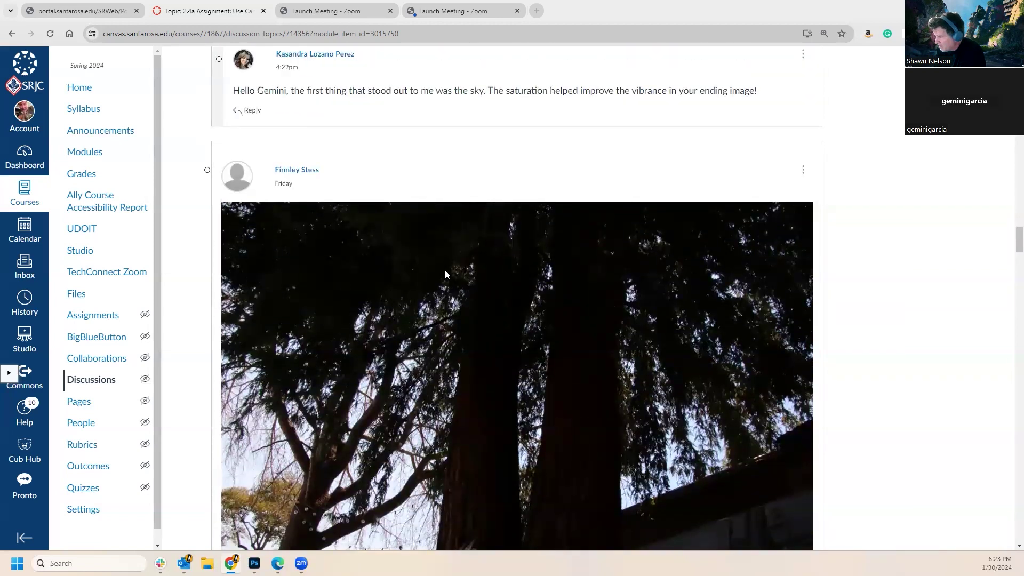
pyautogui.scroll(-8, 477, 385)
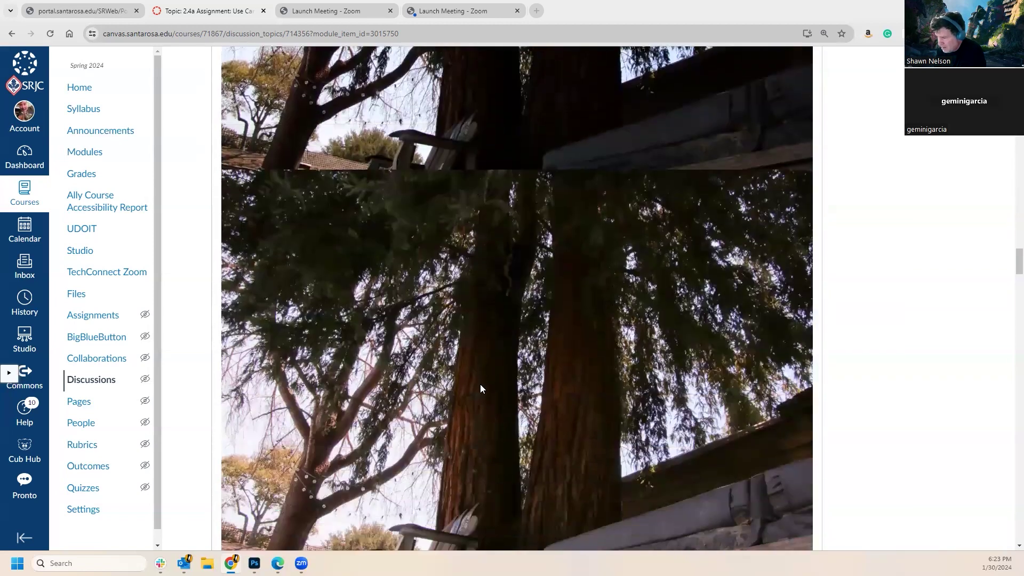
pyautogui.scroll(8, 480, 384)
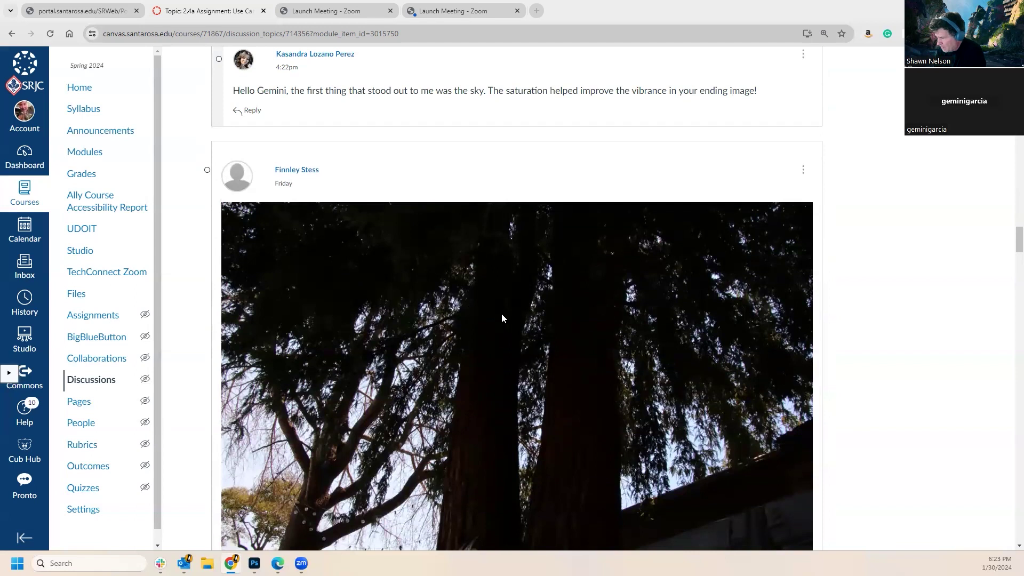
pyautogui.scroll(-7, 481, 397)
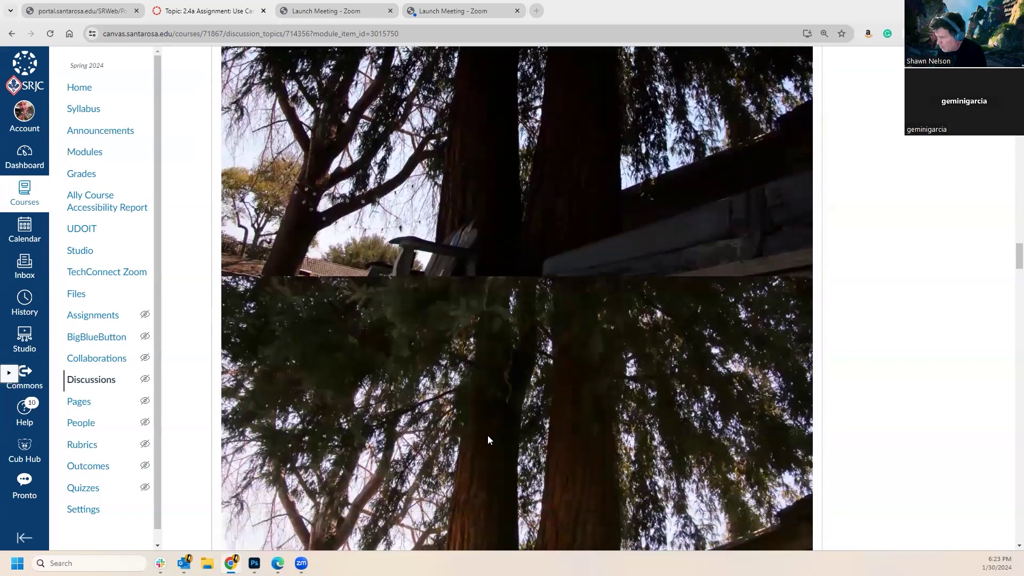
pyautogui.scroll(4, 569, 244)
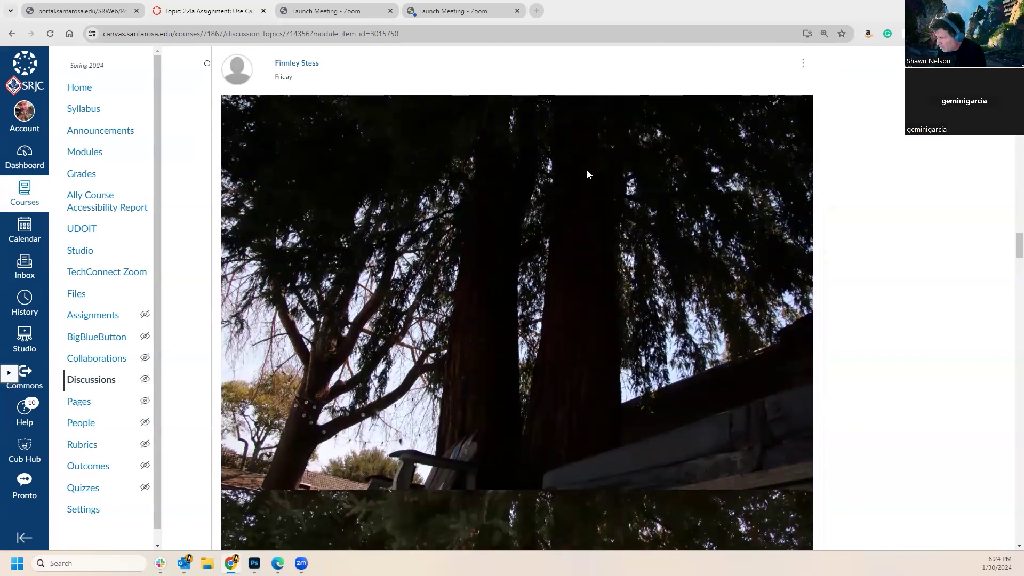
pyautogui.scroll(-3, 599, 454)
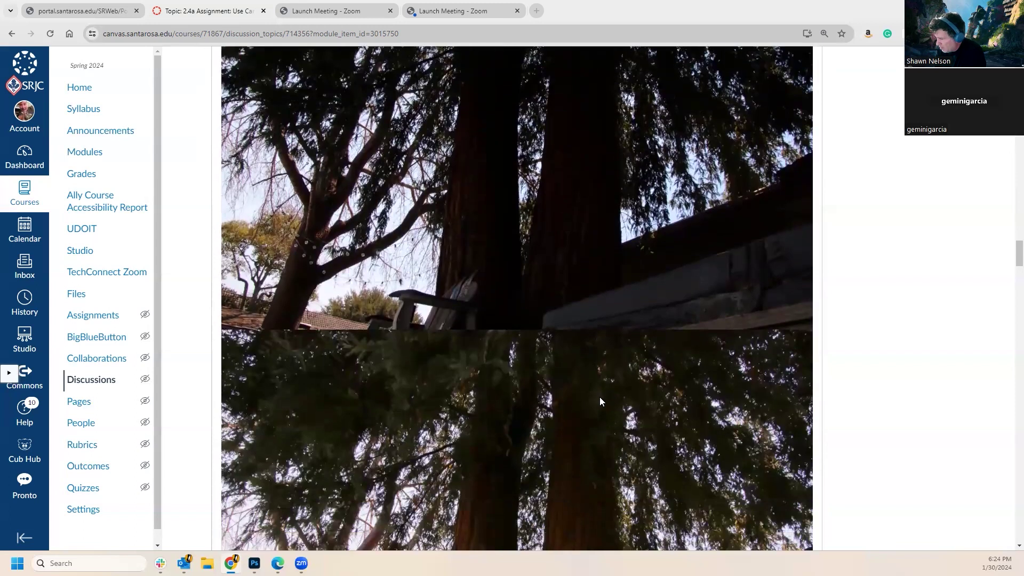
pyautogui.scroll(-3, 484, 466)
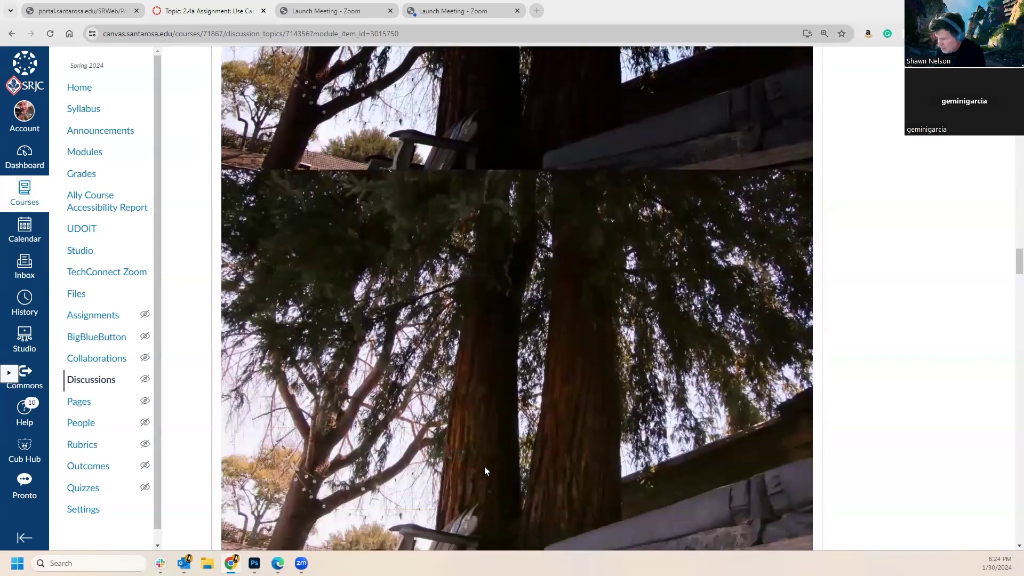
pyautogui.scroll(-1, 485, 467)
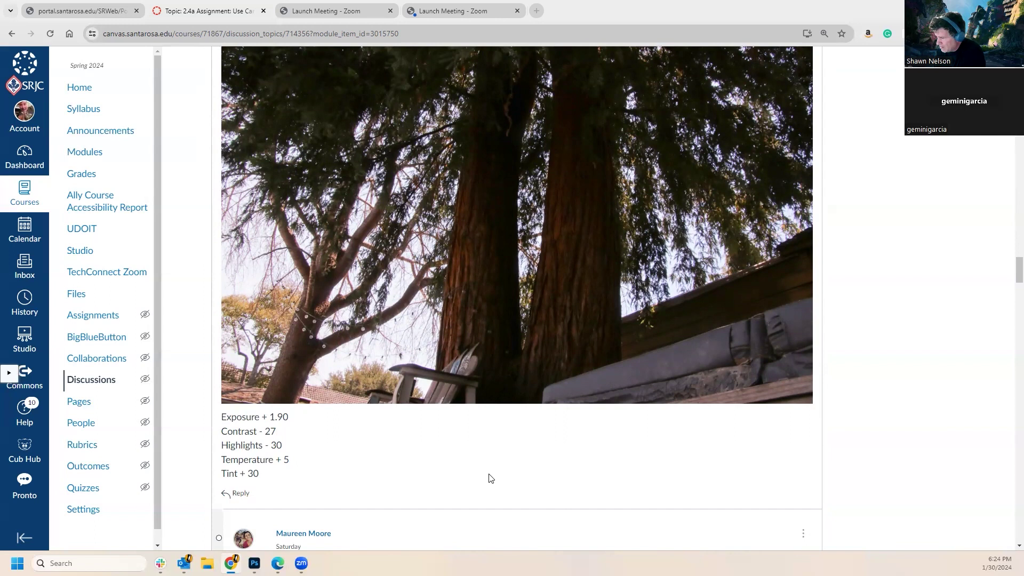
pyautogui.scroll(1, 490, 477)
pyautogui.scroll(6, 491, 478)
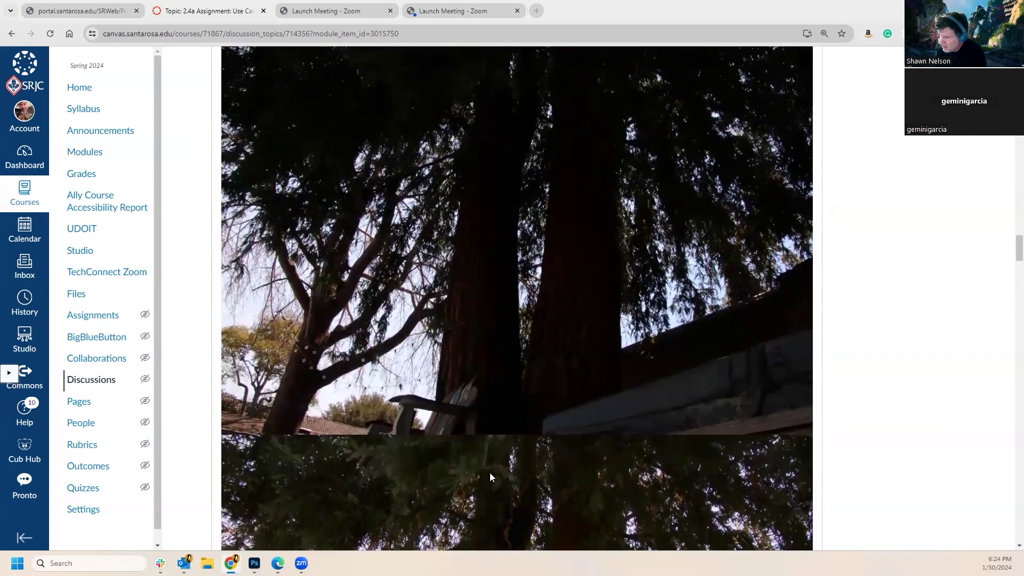
pyautogui.scroll(-4, 489, 472)
pyautogui.scroll(-2, 481, 482)
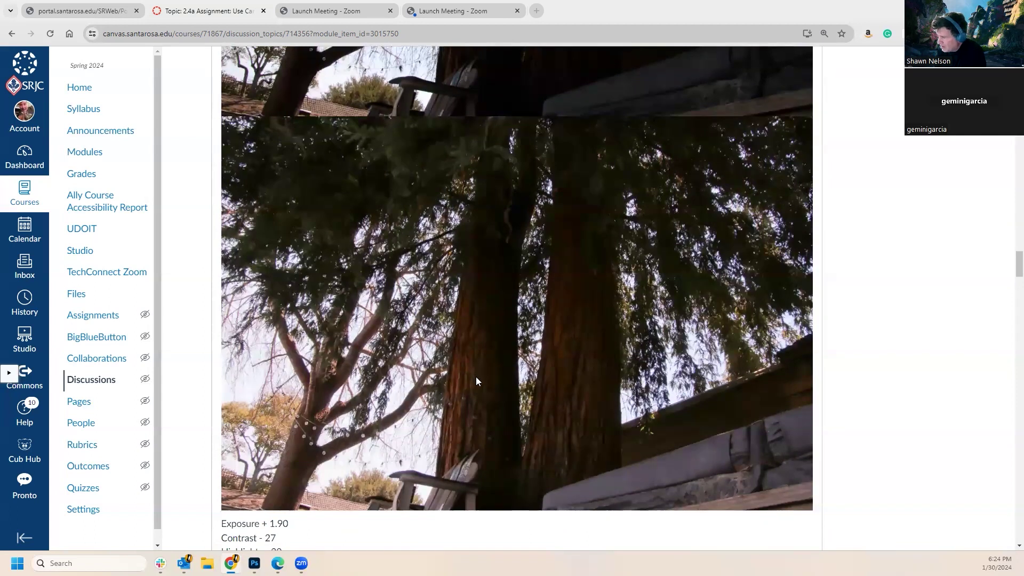
pyautogui.scroll(-3, 476, 380)
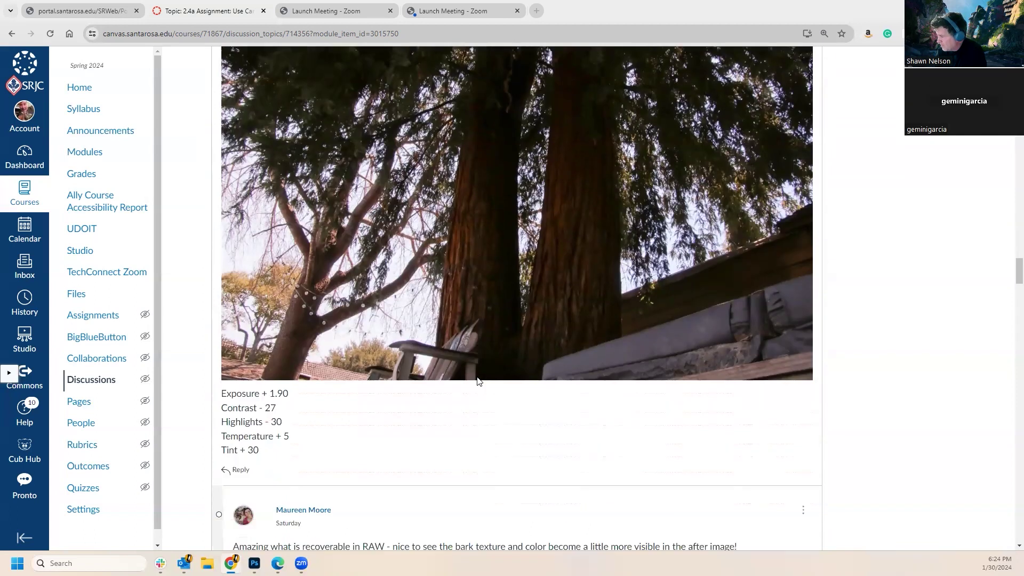
pyautogui.scroll(3, 478, 379)
# Scroll through the lake post's natural and saturated photos down to its Light and Color settings.
pyautogui.scroll(-9, 478, 375)
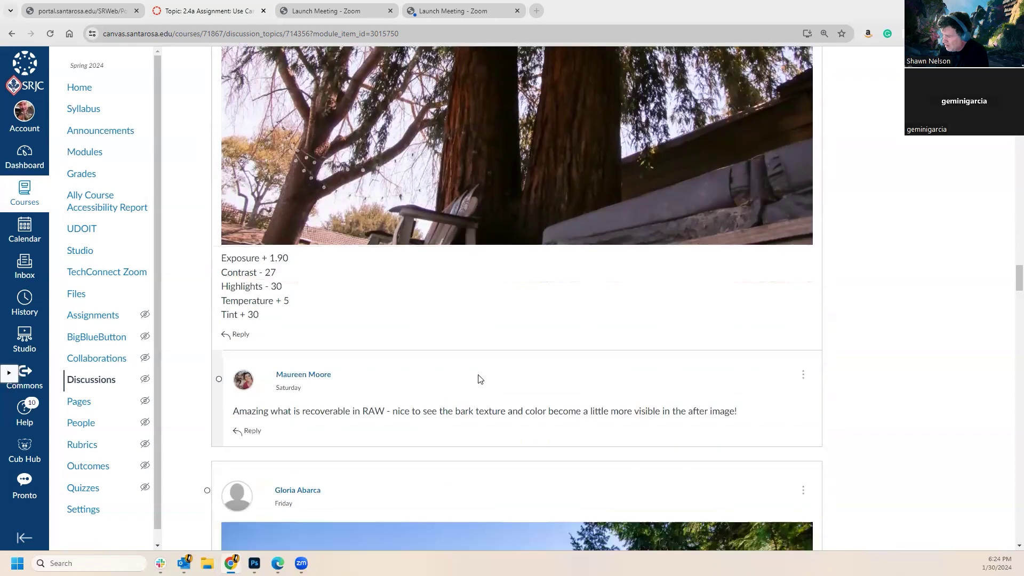
pyautogui.scroll(-2, 481, 379)
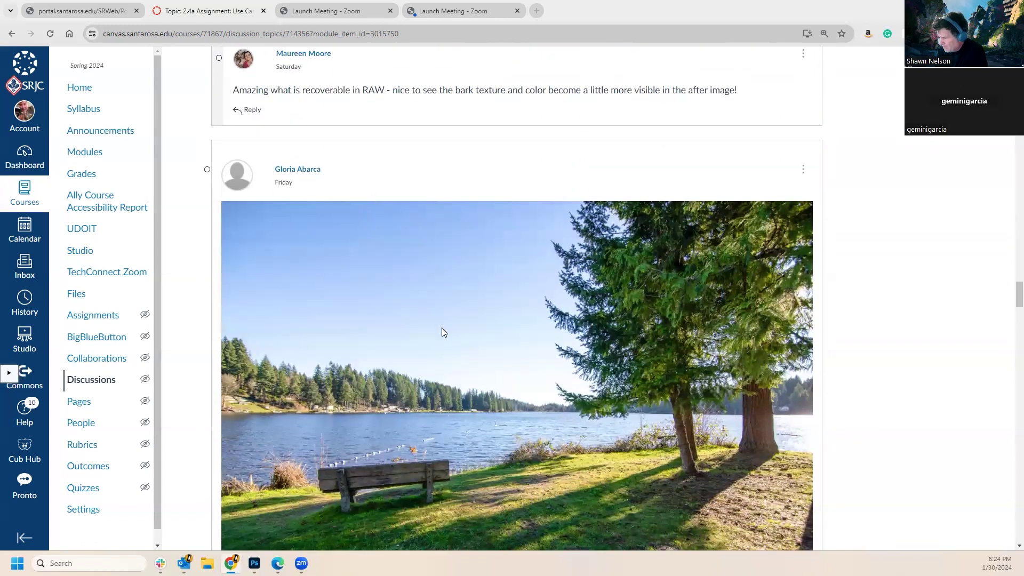
pyautogui.scroll(-3, 445, 336)
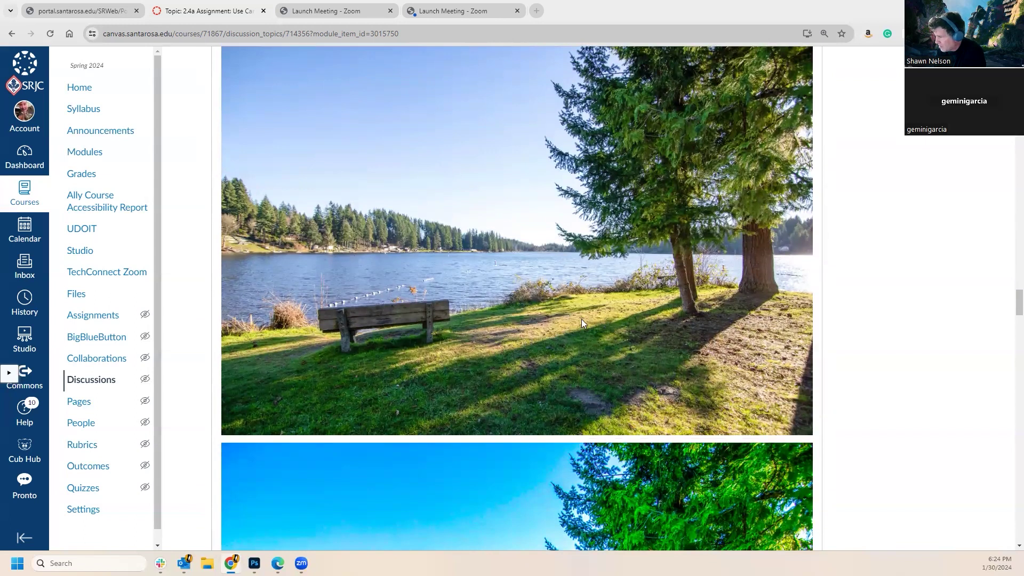
pyautogui.scroll(-5, 586, 336)
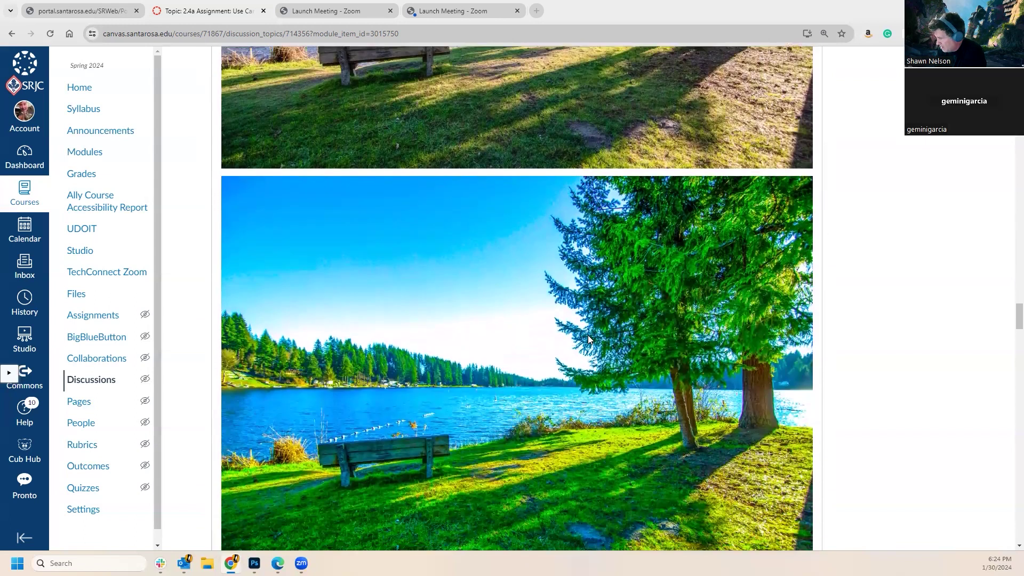
pyautogui.scroll(5, 588, 338)
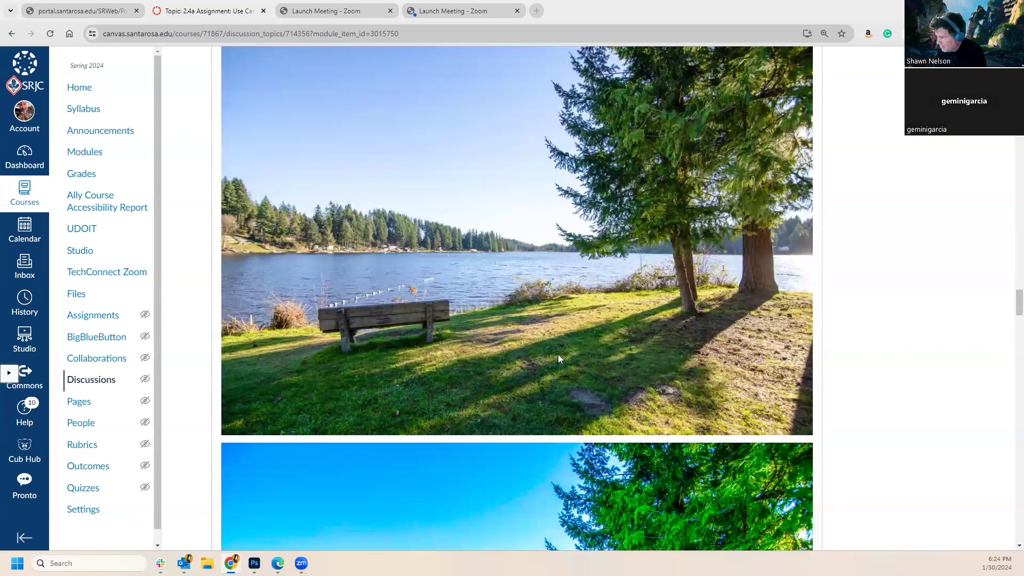
pyautogui.scroll(4, 557, 352)
pyautogui.scroll(-5, 558, 348)
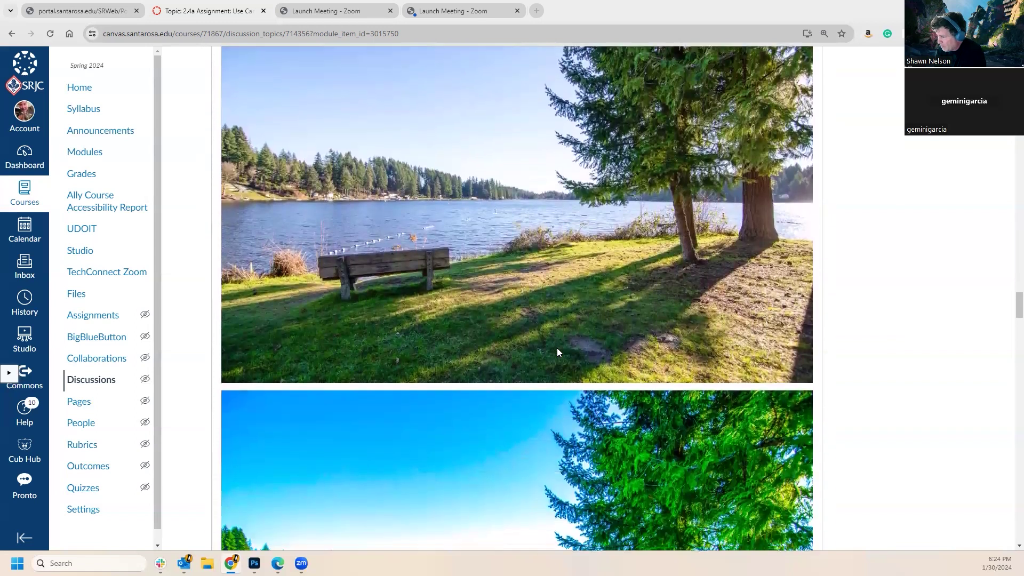
pyautogui.scroll(4, 557, 352)
pyautogui.scroll(-10, 556, 351)
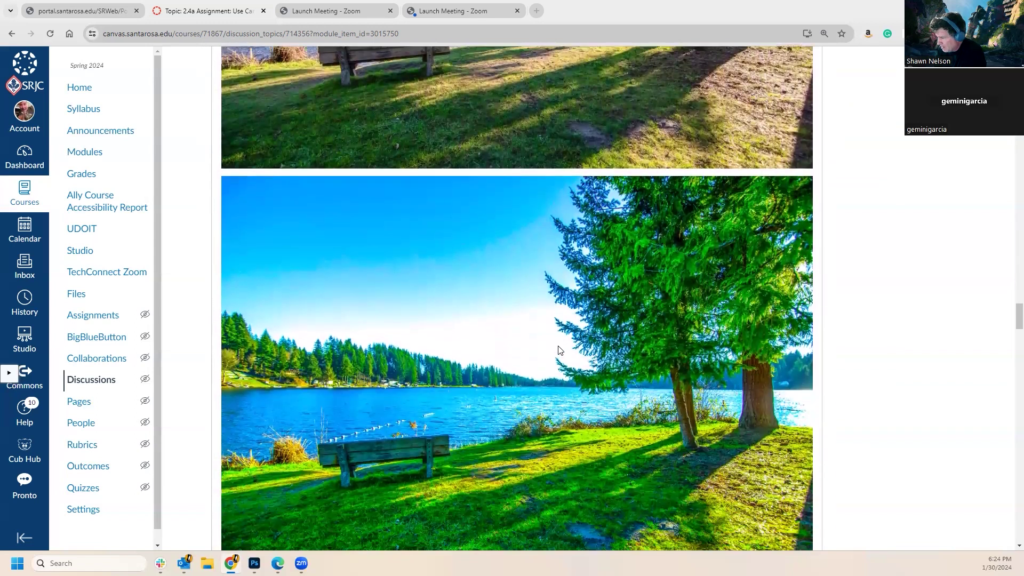
pyautogui.scroll(1, 559, 346)
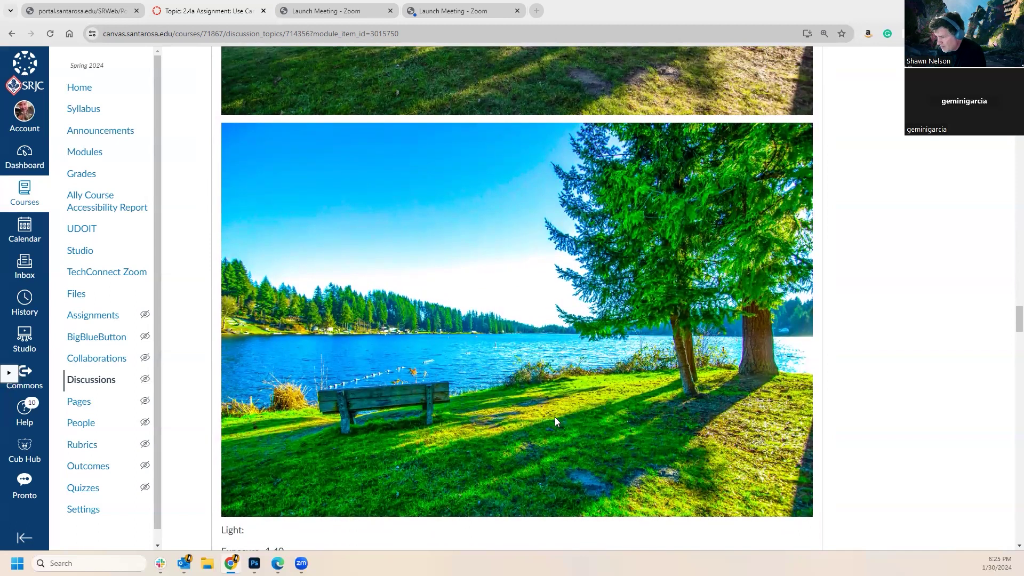
pyautogui.scroll(-2, 573, 414)
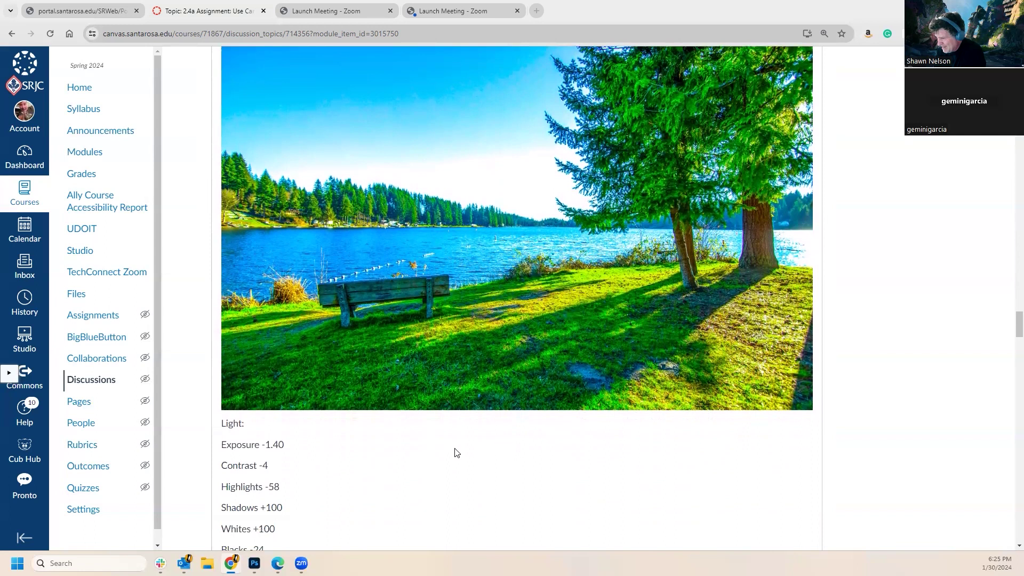
pyautogui.scroll(-1, 457, 451)
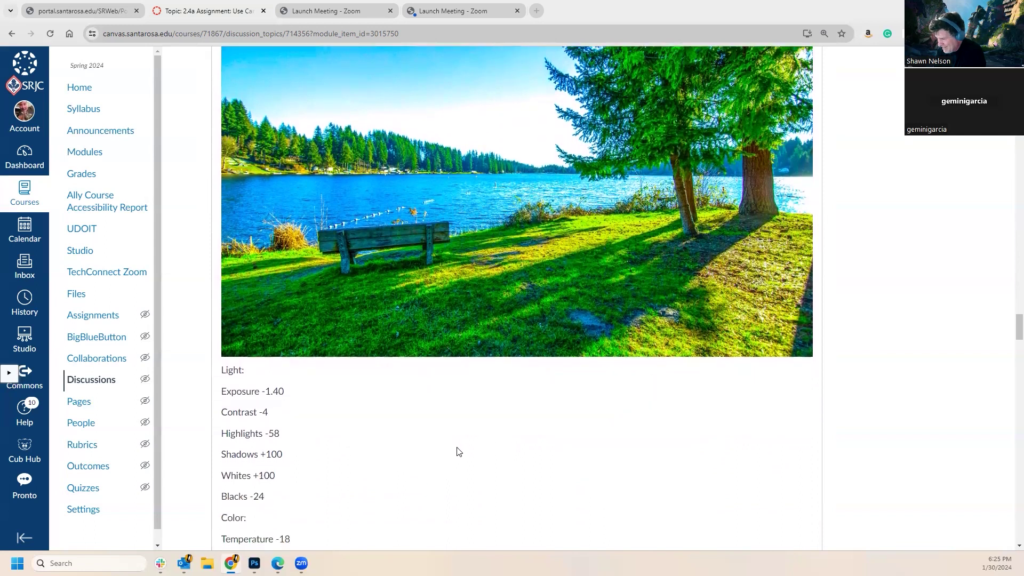
pyautogui.scroll(-2, 458, 452)
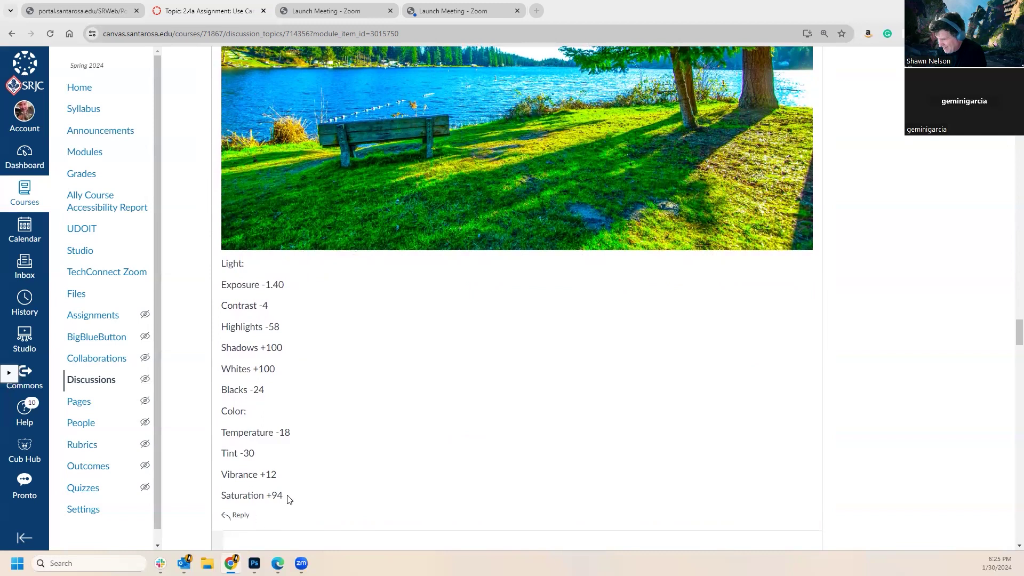
# Highlight then clear part of the Saturation +94 line, and return toward the post header.
pyautogui.moveTo(271, 496); pyautogui.dragTo(250, 496)
pyautogui.click(488, 403)
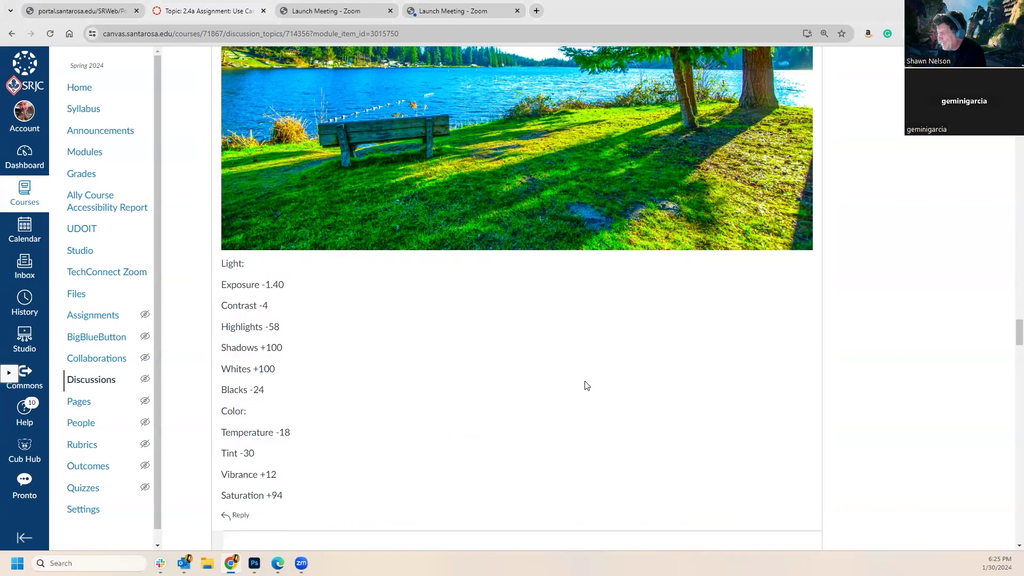
pyautogui.scroll(6, 585, 382)
pyautogui.scroll(6, 579, 383)
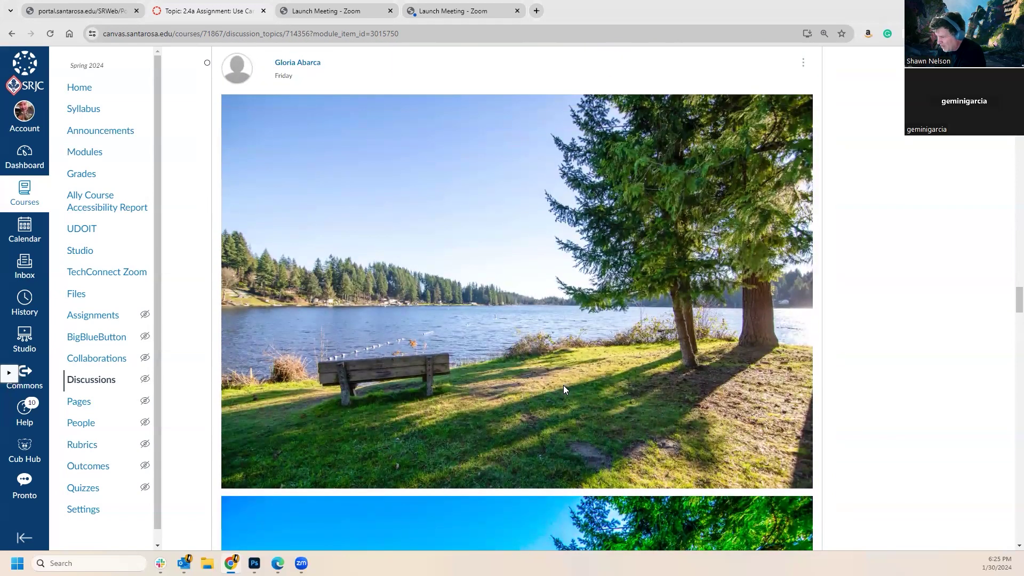
# Compare the original and saturated lake photos, then continue to the portrait post's RAW and Photoshop edits.
pyautogui.scroll(-7, 563, 385)
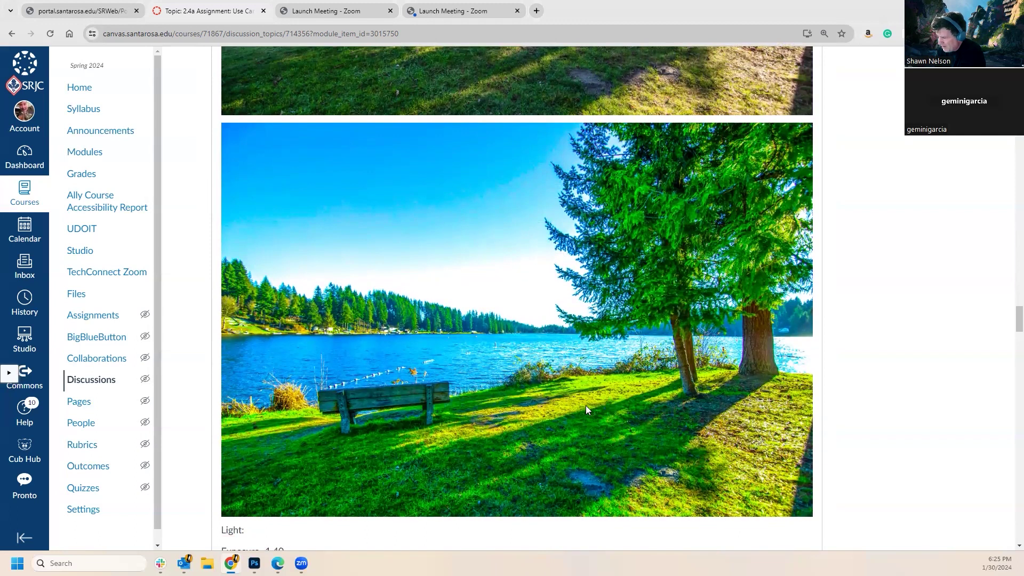
pyautogui.scroll(2, 585, 405)
pyautogui.scroll(-2, 555, 423)
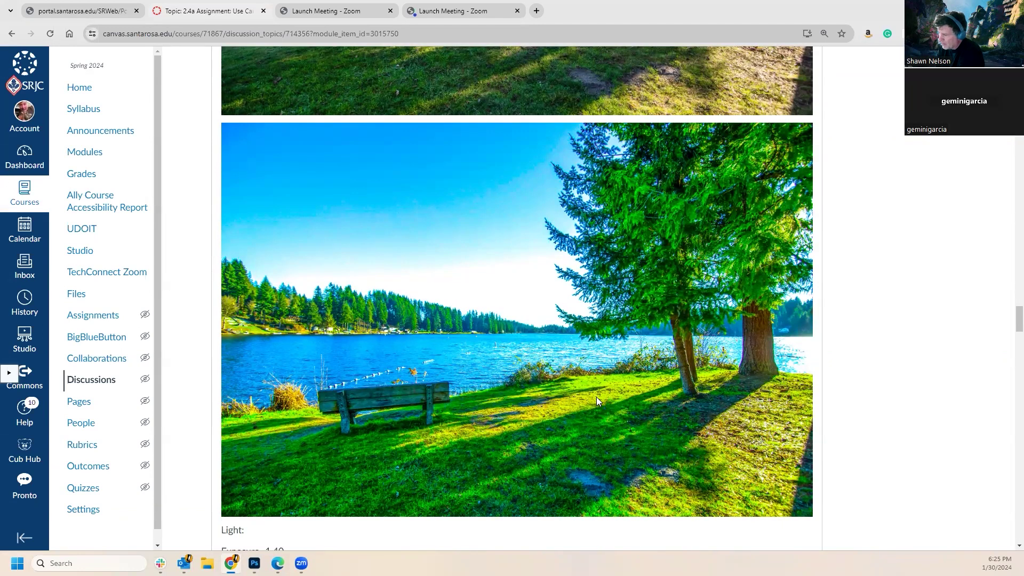
pyautogui.scroll(5, 643, 401)
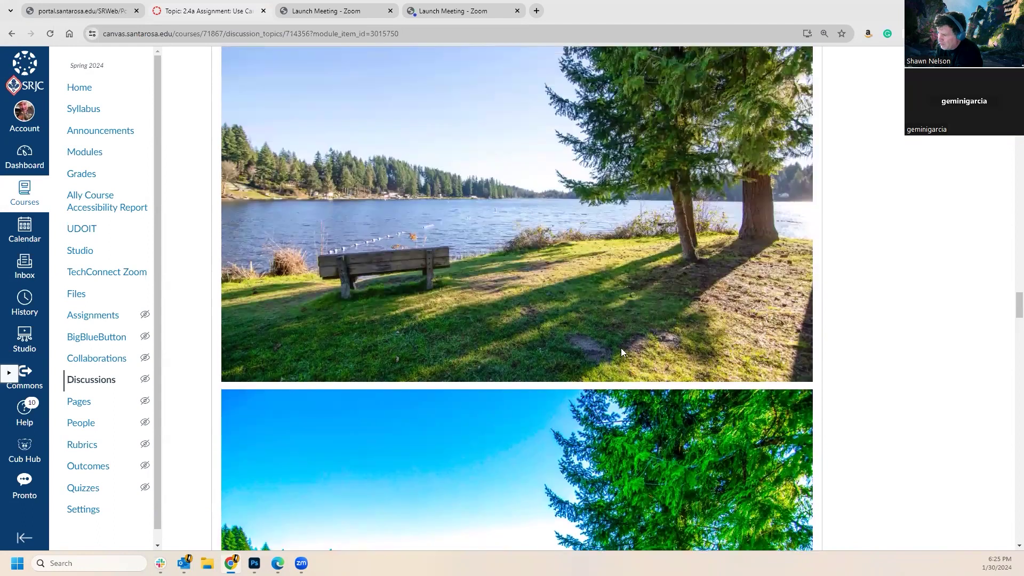
pyautogui.scroll(-4, 629, 314)
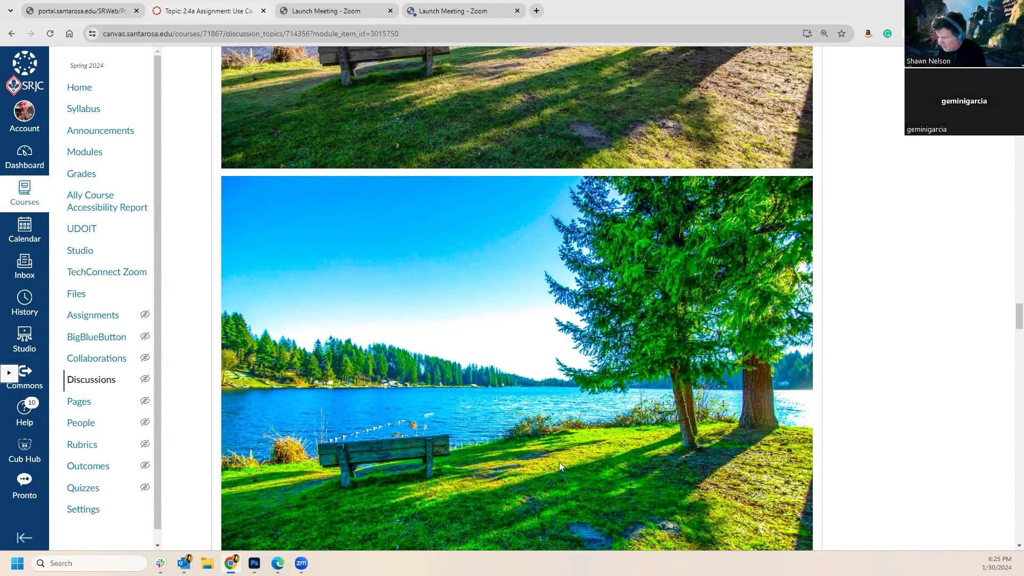
pyautogui.scroll(4, 558, 467)
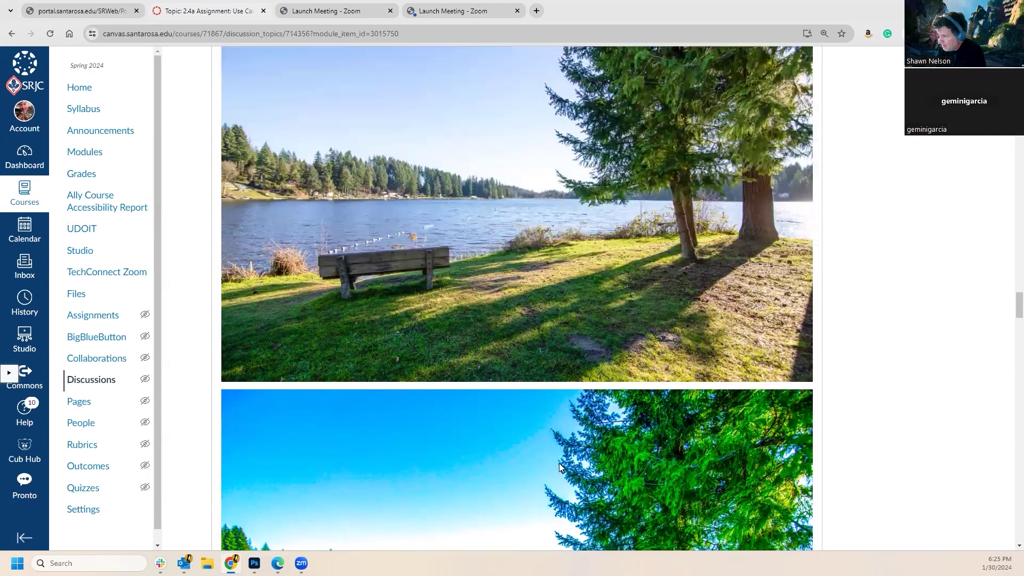
pyautogui.scroll(-5, 559, 467)
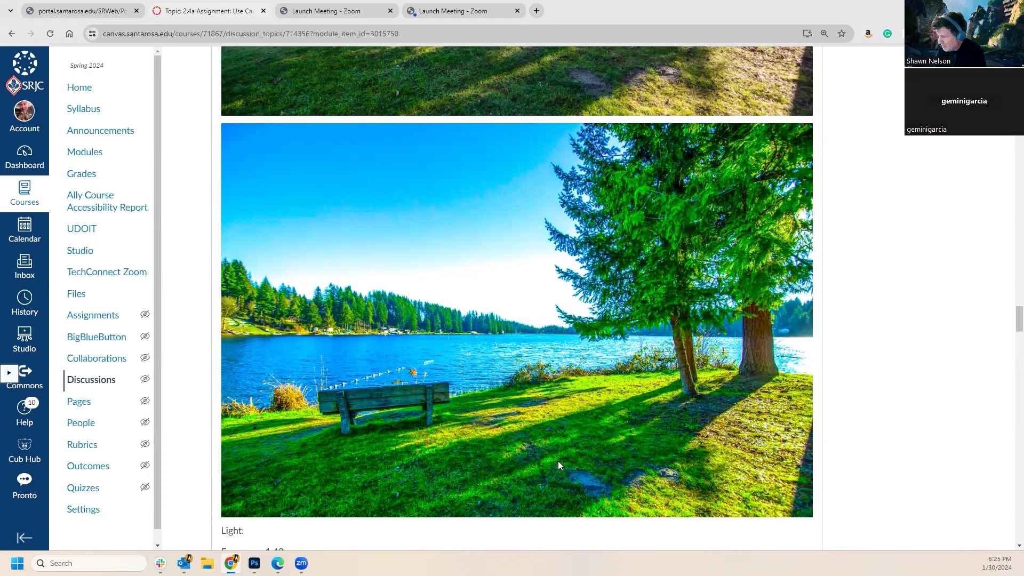
pyautogui.scroll(6, 558, 462)
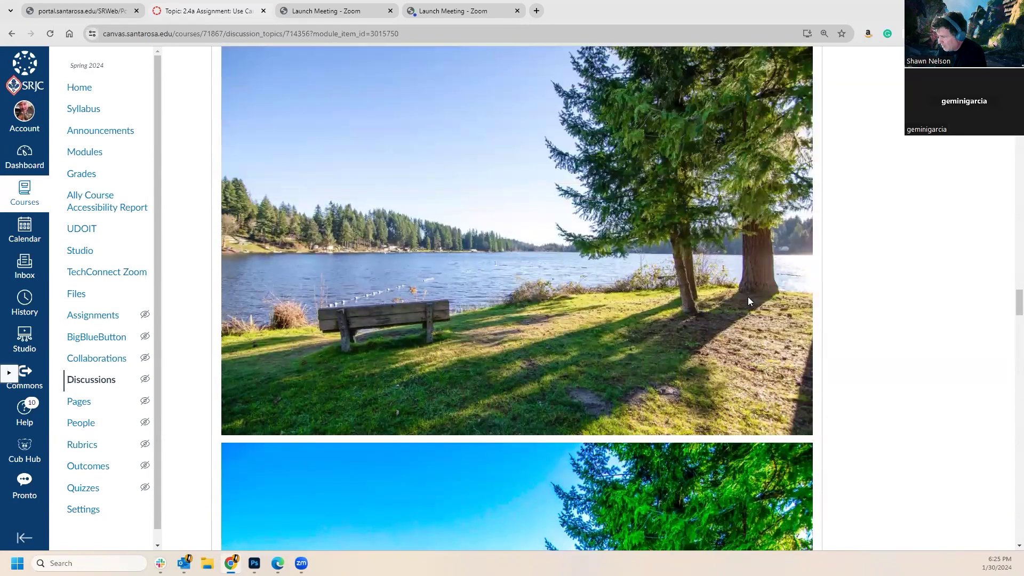
pyautogui.scroll(-7, 738, 320)
pyautogui.scroll(5, 810, 319)
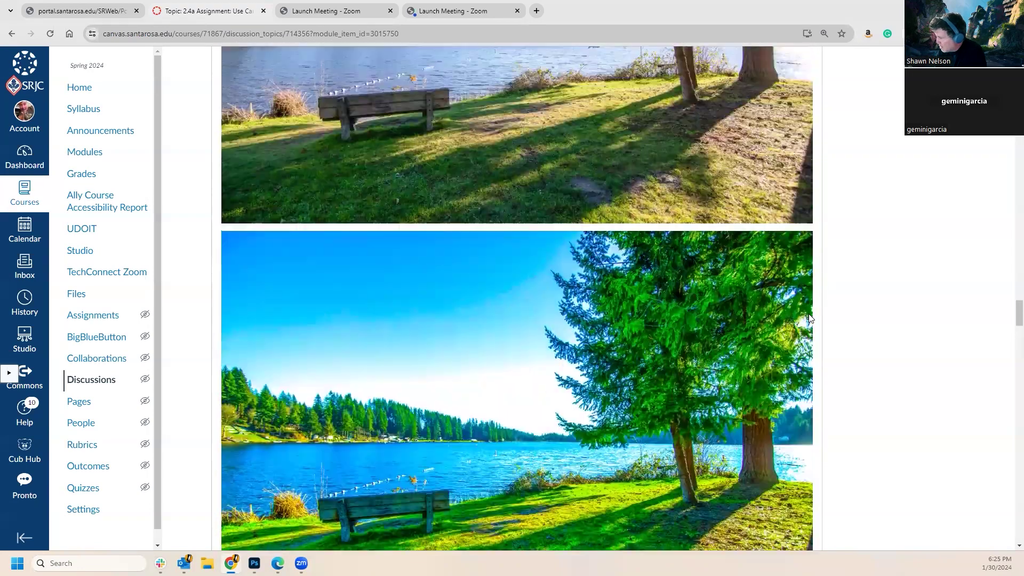
pyautogui.scroll(-6, 811, 319)
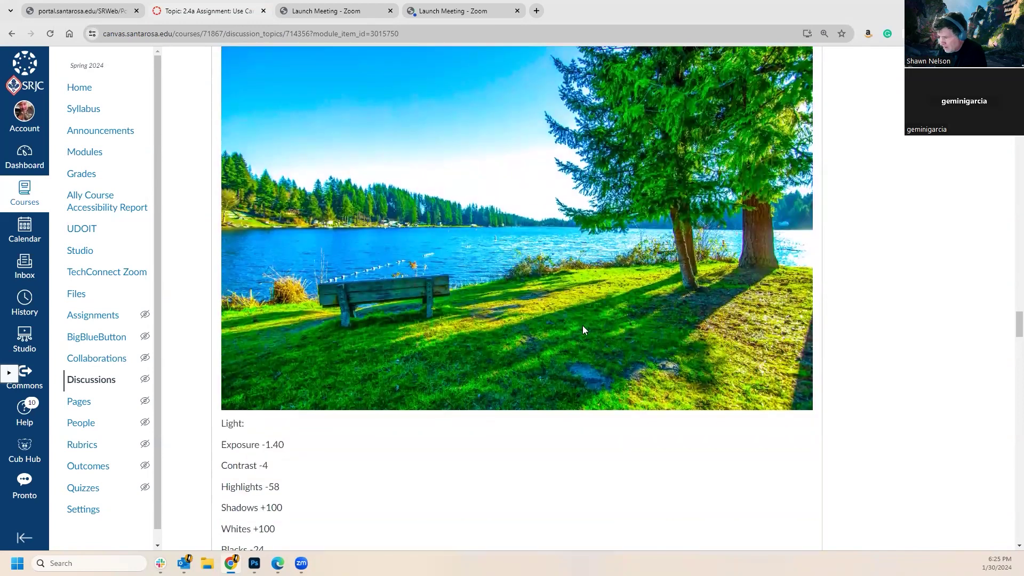
pyautogui.scroll(-9, 540, 342)
pyautogui.scroll(-5, 540, 342)
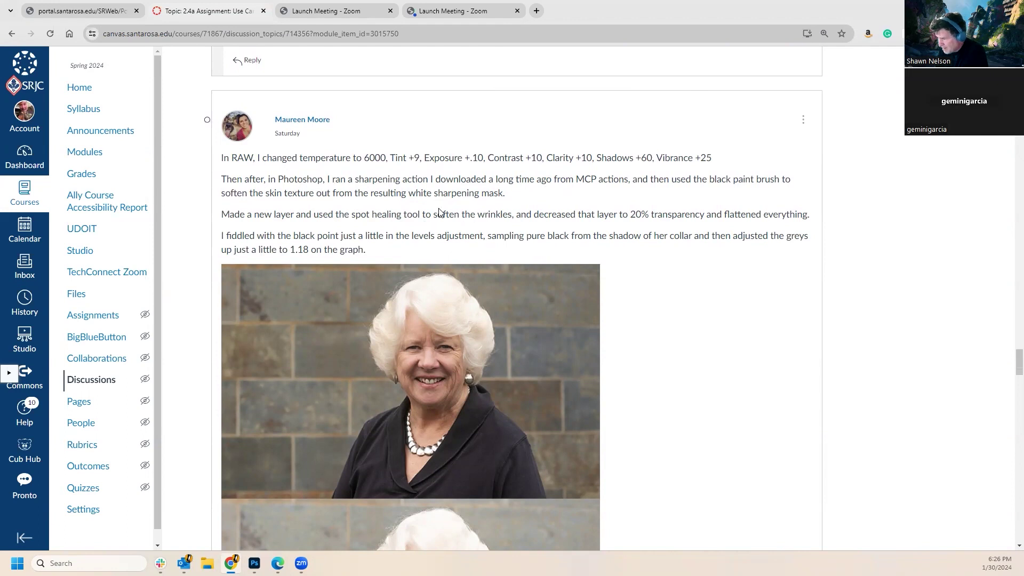
pyautogui.scroll(-4, 440, 211)
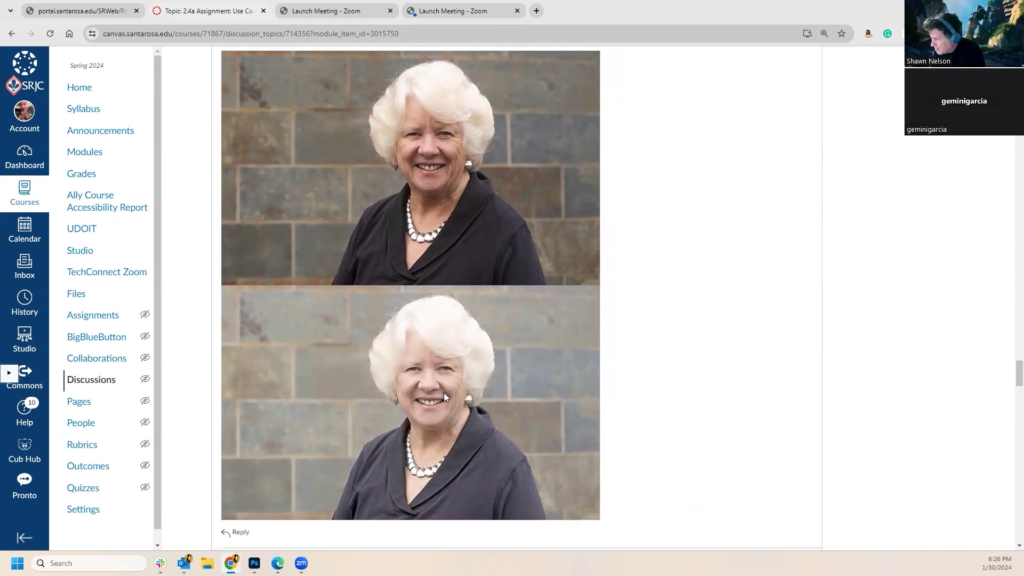
pyautogui.scroll(6, 502, 355)
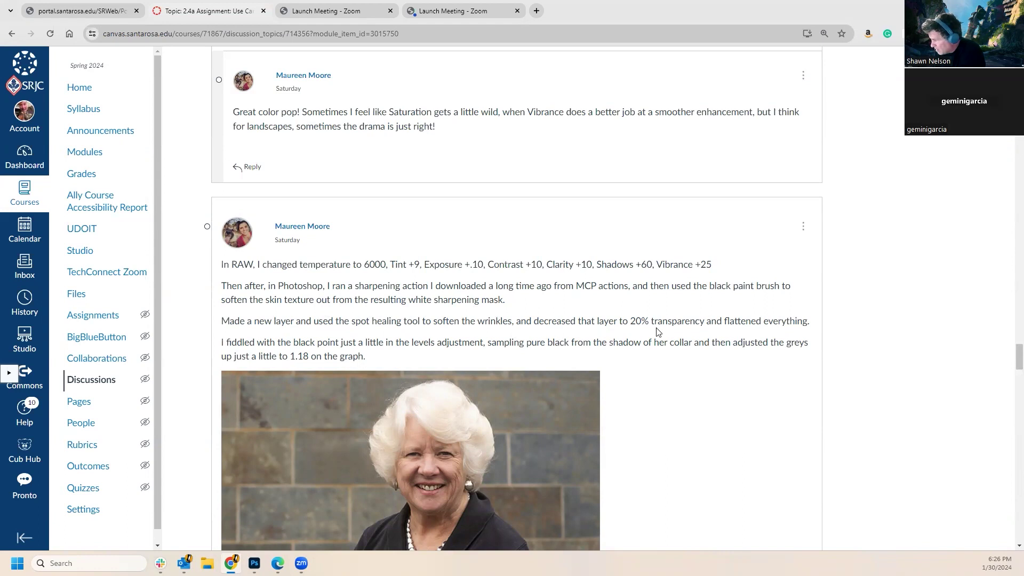
pyautogui.scroll(-6, 546, 340)
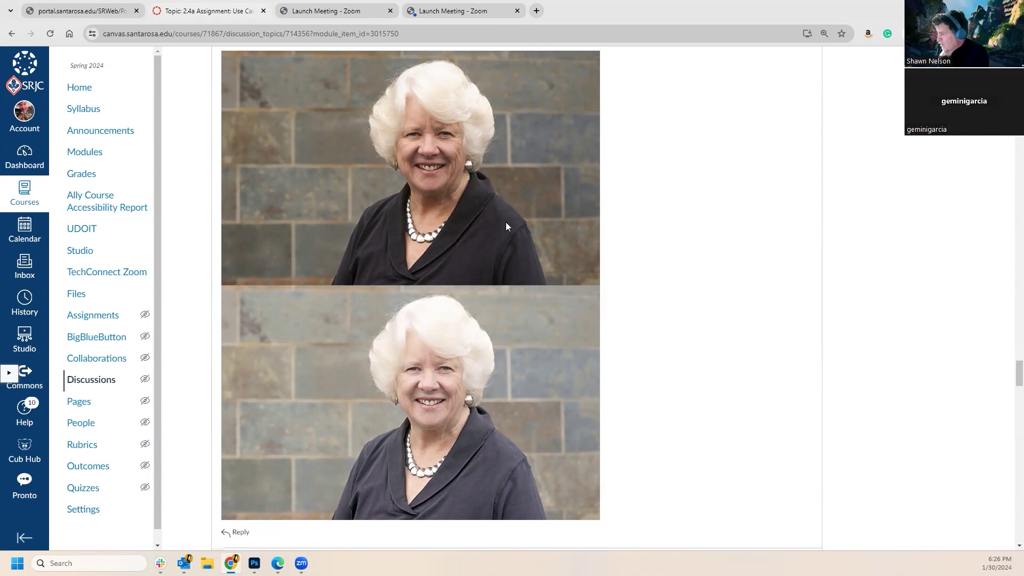
pyautogui.scroll(-1, 506, 227)
pyautogui.scroll(-1, 520, 260)
pyautogui.scroll(2, 519, 260)
pyautogui.scroll(1, 520, 255)
pyautogui.scroll(-1, 528, 262)
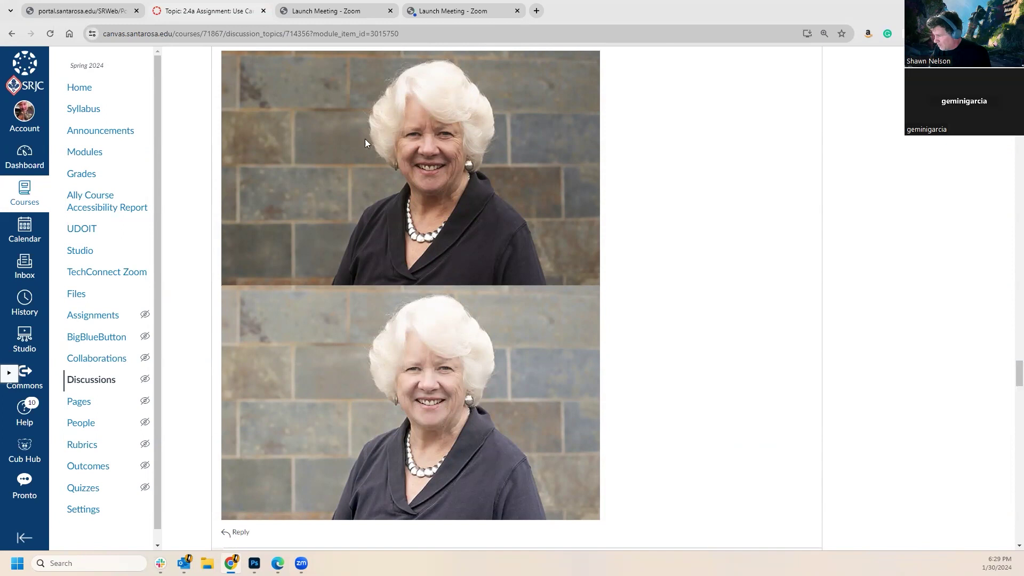
# Scroll past the tree before/after photos, settings and replies to the foggy dirt-path post.
pyautogui.scroll(-3, 543, 438)
pyautogui.scroll(-4, 439, 352)
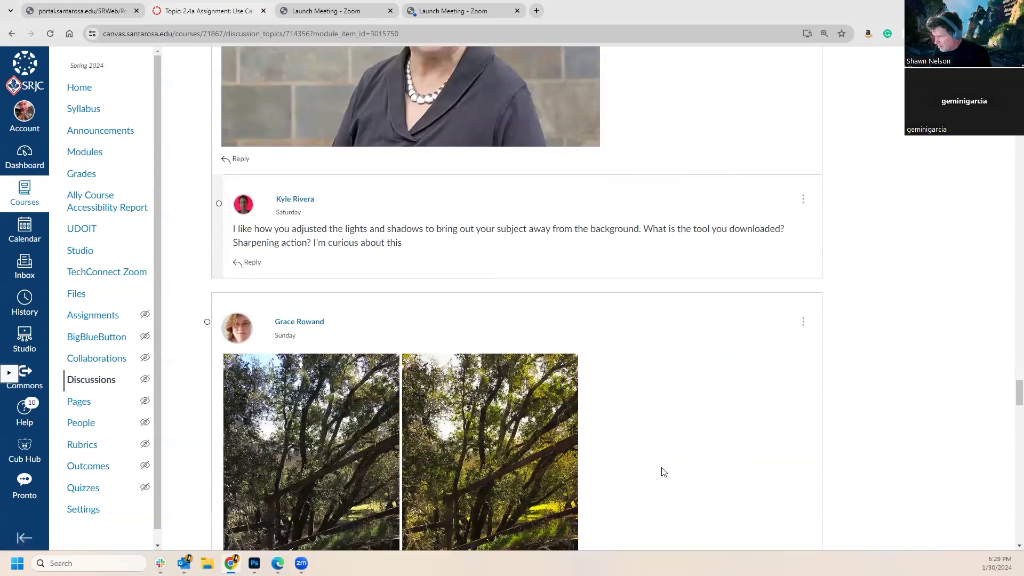
pyautogui.scroll(-3, 664, 472)
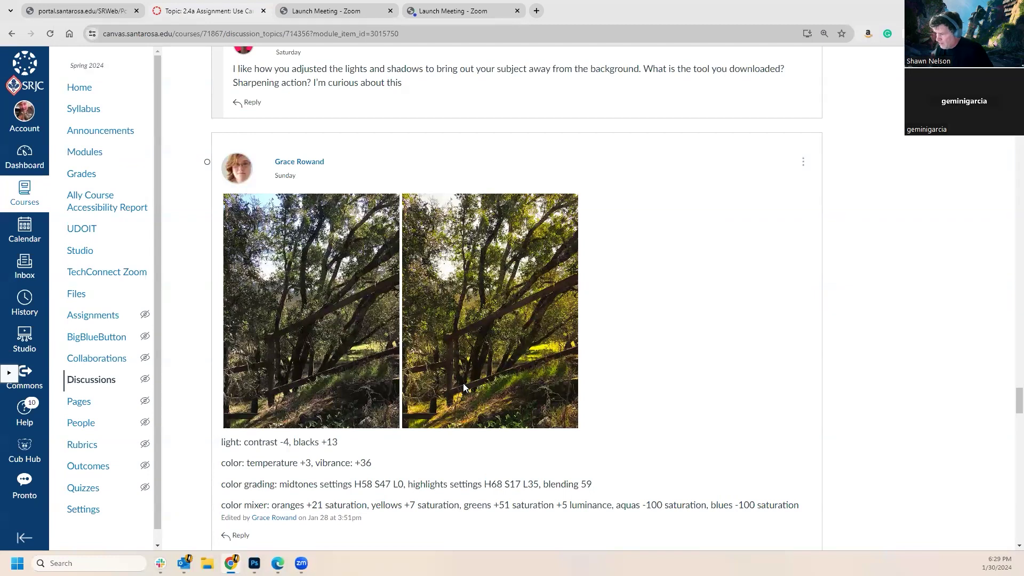
pyautogui.scroll(-1, 462, 383)
pyautogui.scroll(-4, 472, 380)
pyautogui.scroll(2, 477, 377)
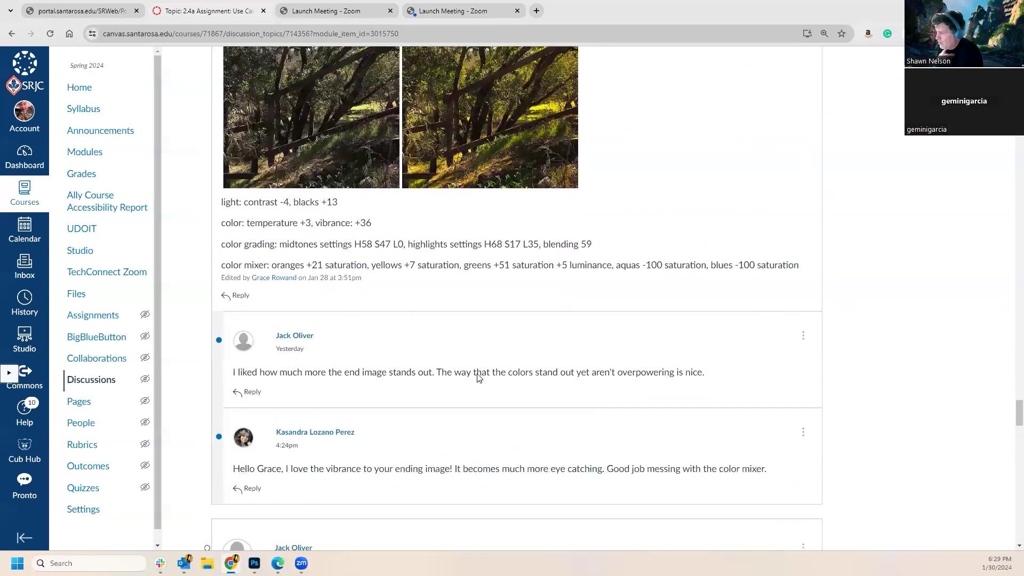
pyautogui.scroll(-10, 479, 380)
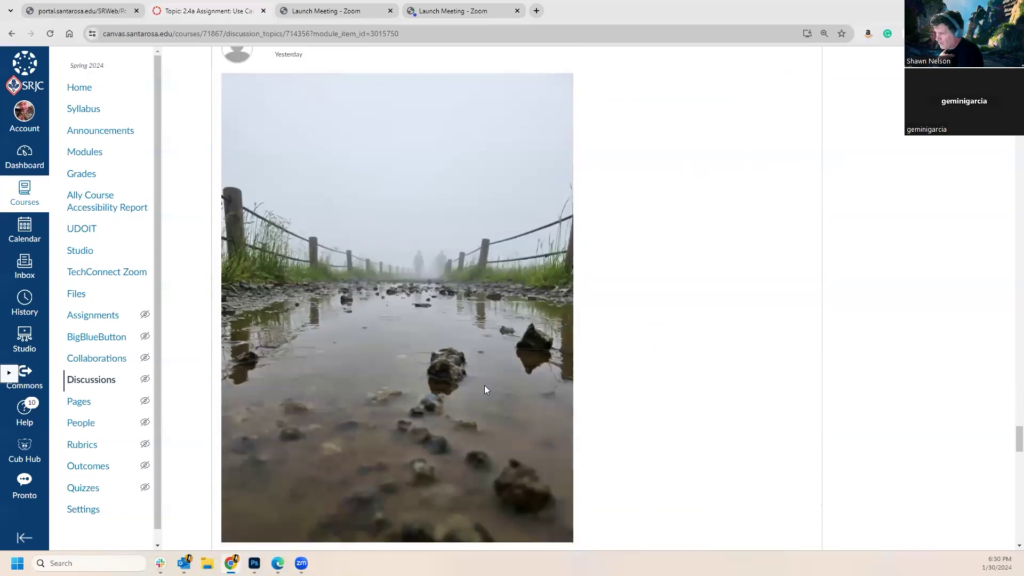
# Scroll up and down comparing the foggy-path photos and their caption.
pyautogui.scroll(-2, 484, 389)
pyautogui.scroll(2, 484, 389)
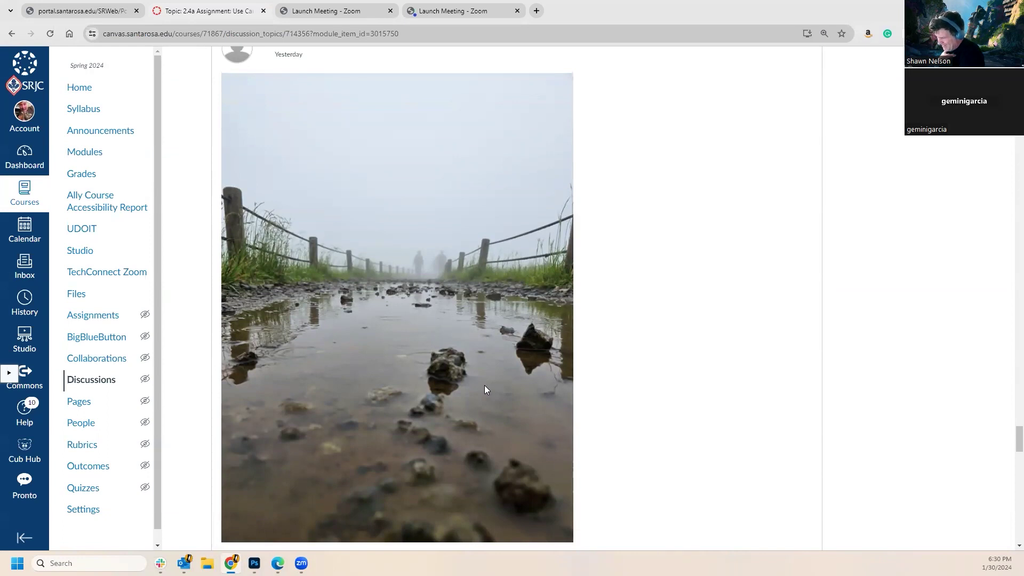
pyautogui.scroll(-4, 484, 385)
pyautogui.scroll(3, 484, 382)
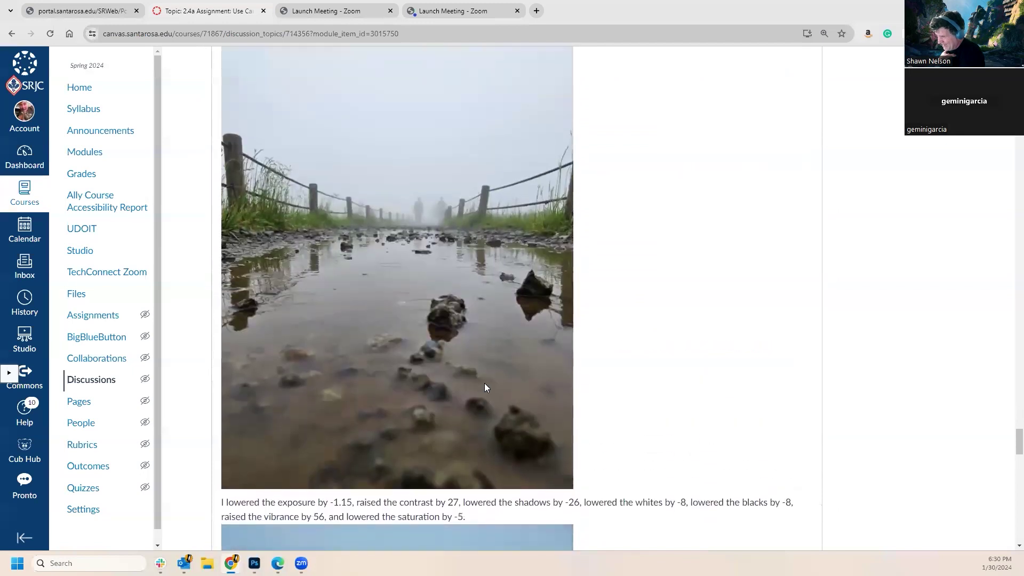
pyautogui.scroll(-7, 444, 329)
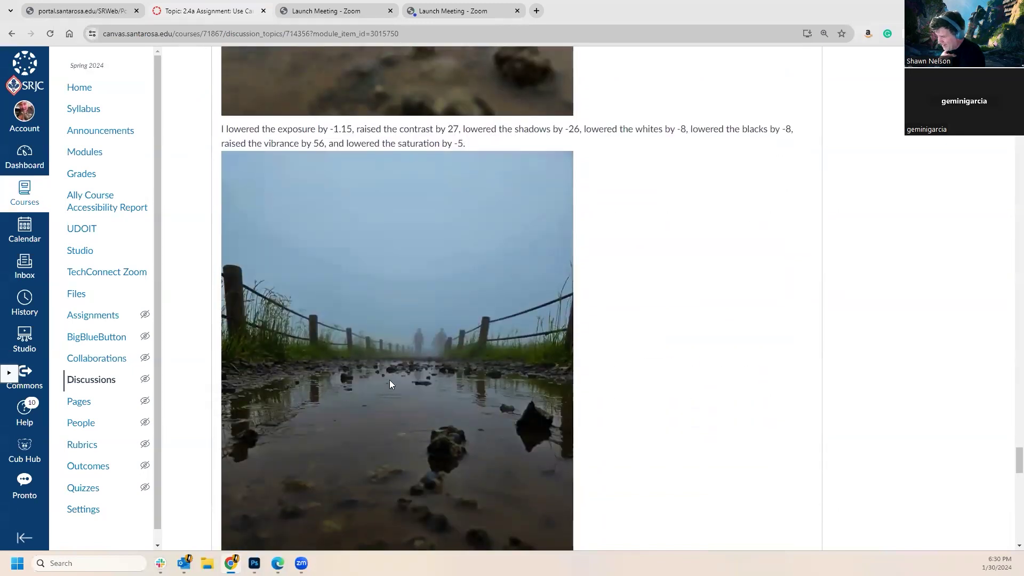
pyautogui.scroll(1, 487, 308)
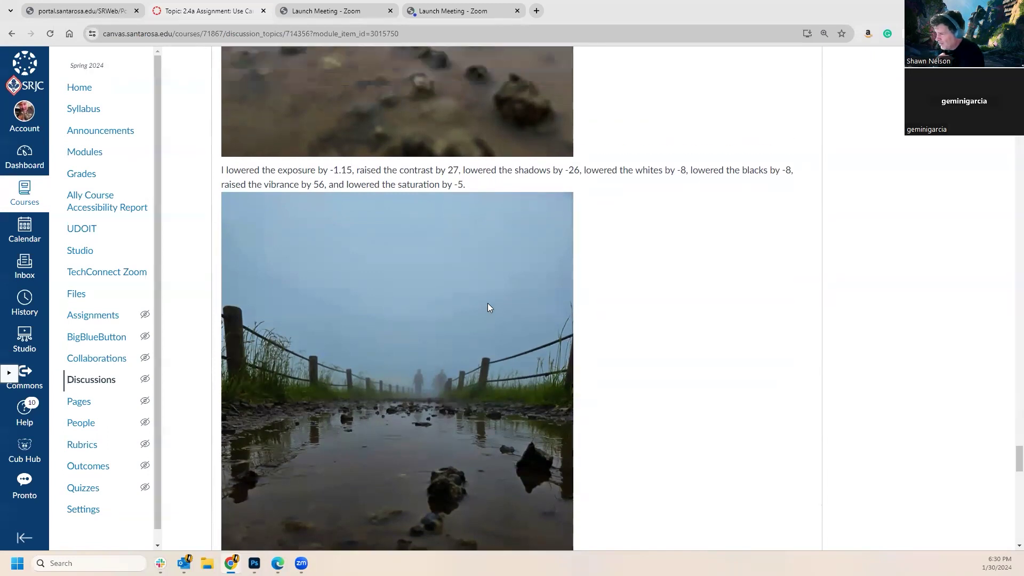
pyautogui.scroll(6, 487, 308)
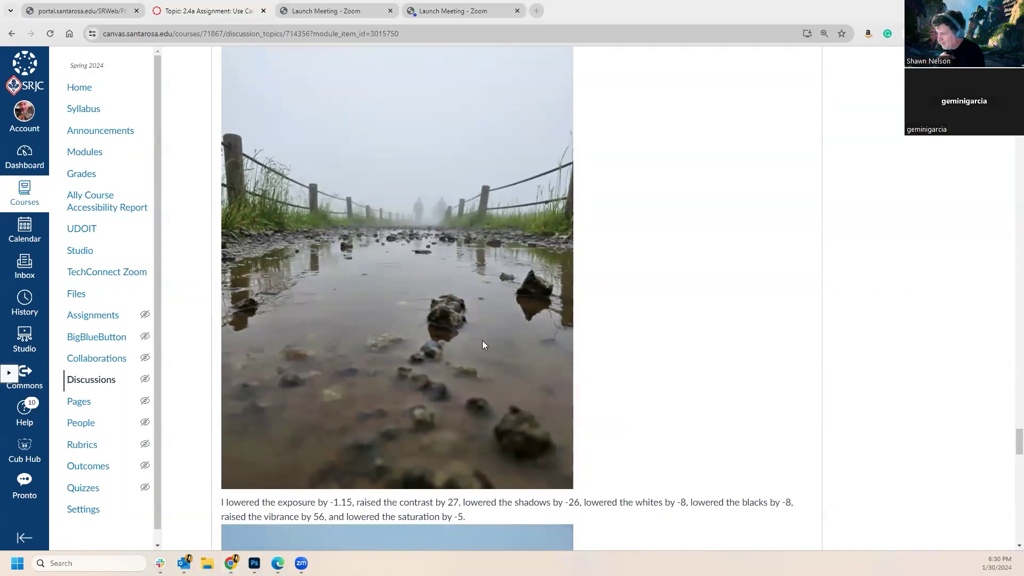
pyautogui.scroll(-7, 512, 383)
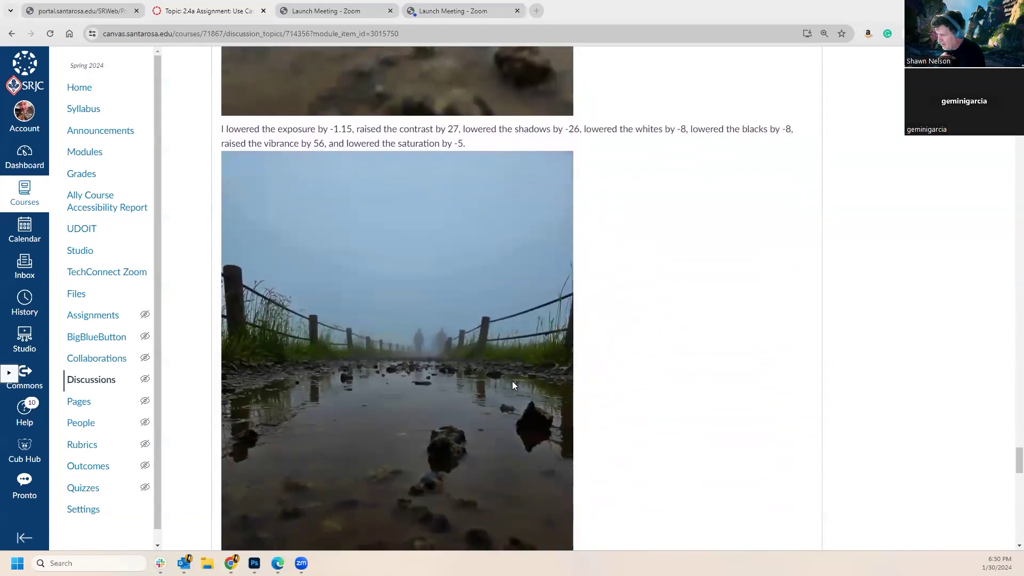
pyautogui.scroll(-1, 513, 385)
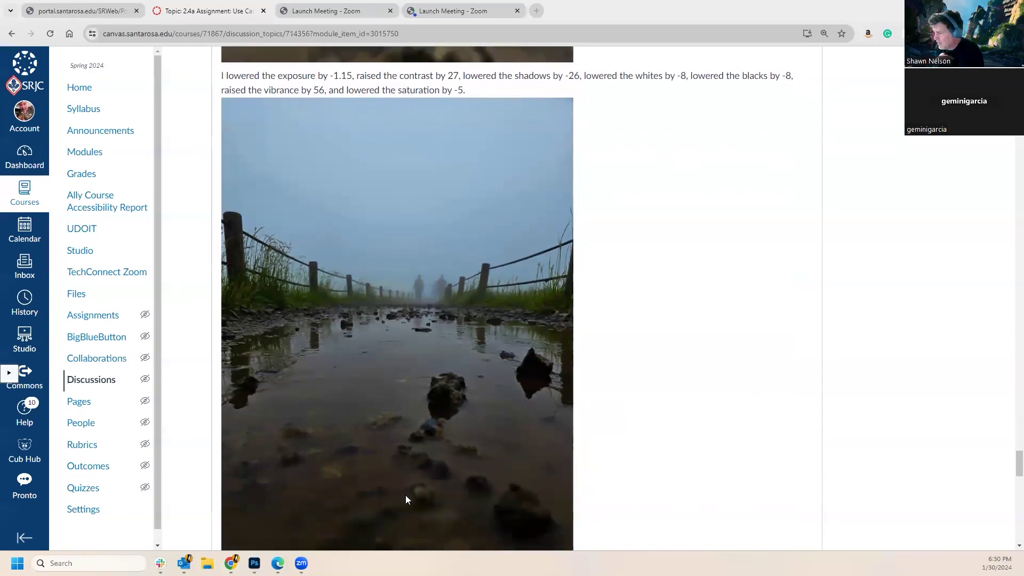
pyautogui.scroll(-3, 487, 466)
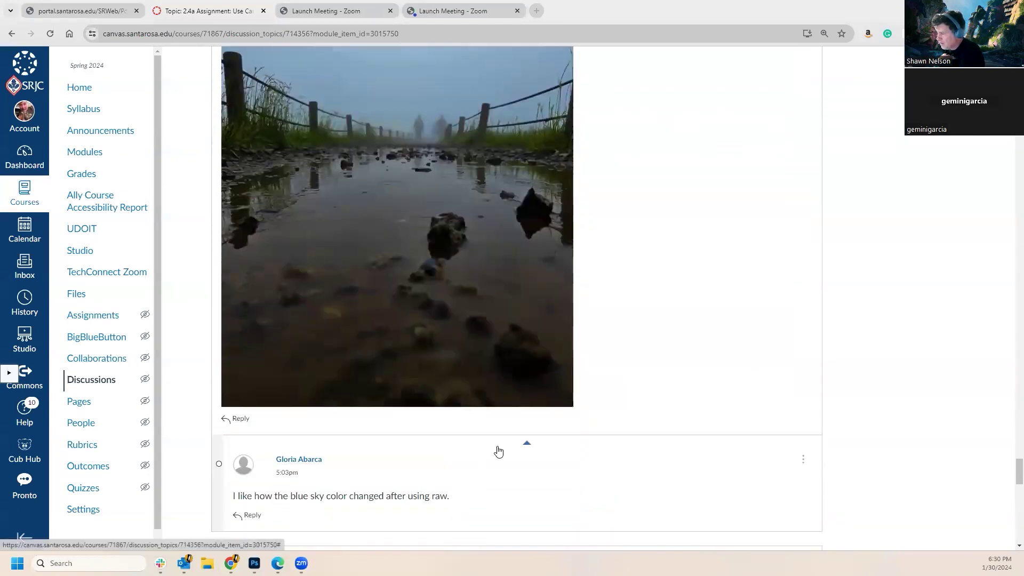
pyautogui.scroll(8, 498, 452)
pyautogui.scroll(2, 504, 454)
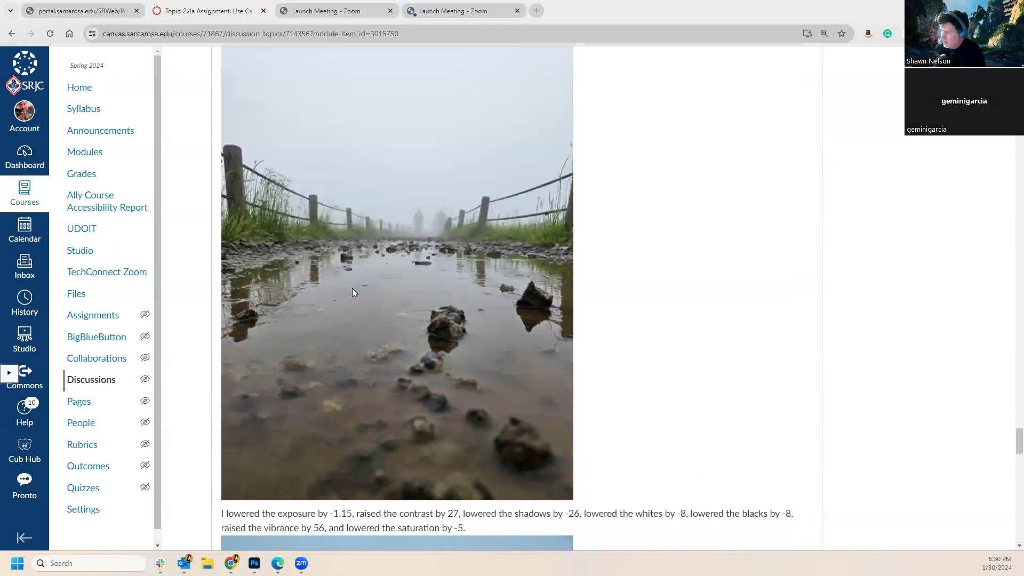
pyautogui.scroll(5, 352, 283)
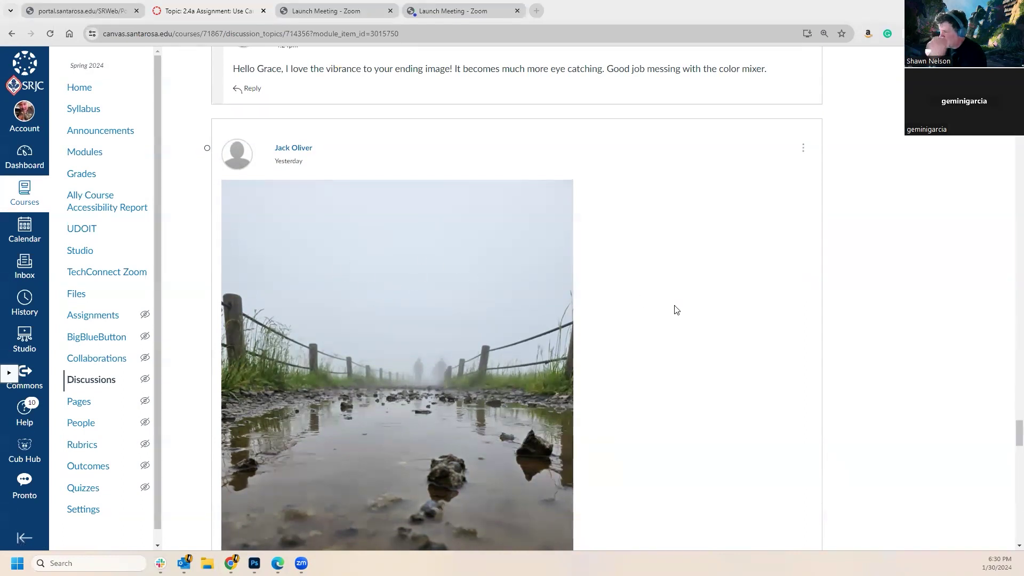
# Scroll past the peer comment to the tamales post's BEGIN and END photos.
pyautogui.scroll(-5, 682, 307)
pyautogui.scroll(-5, 693, 320)
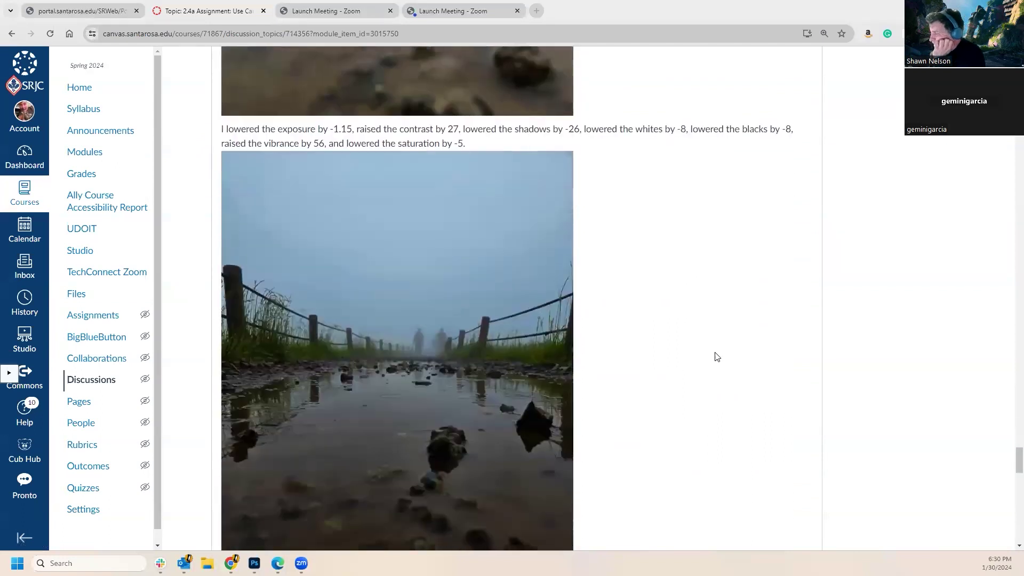
pyautogui.scroll(-5, 714, 357)
pyautogui.scroll(5, 714, 357)
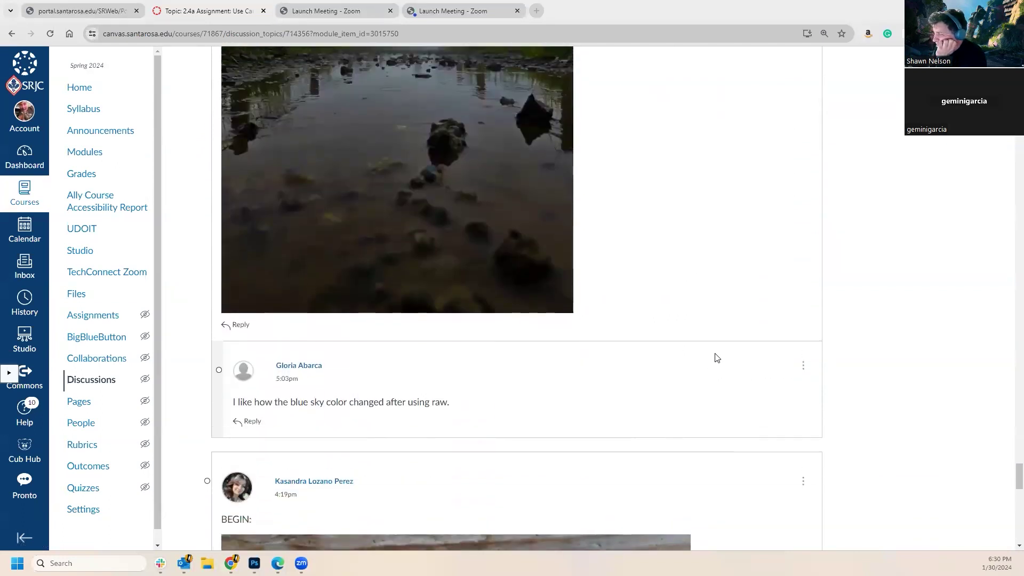
pyautogui.scroll(-8, 717, 357)
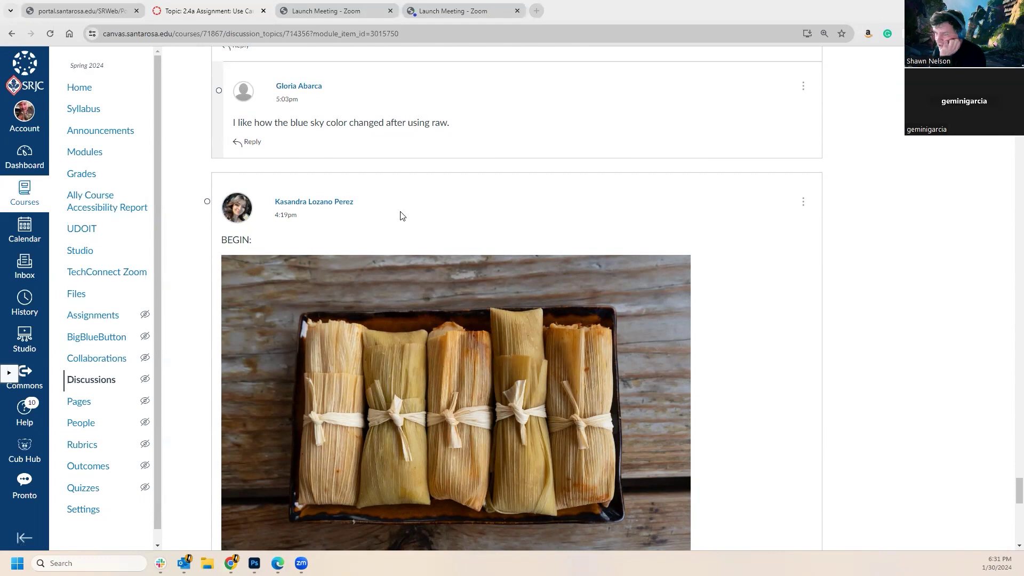
pyautogui.scroll(-4, 402, 216)
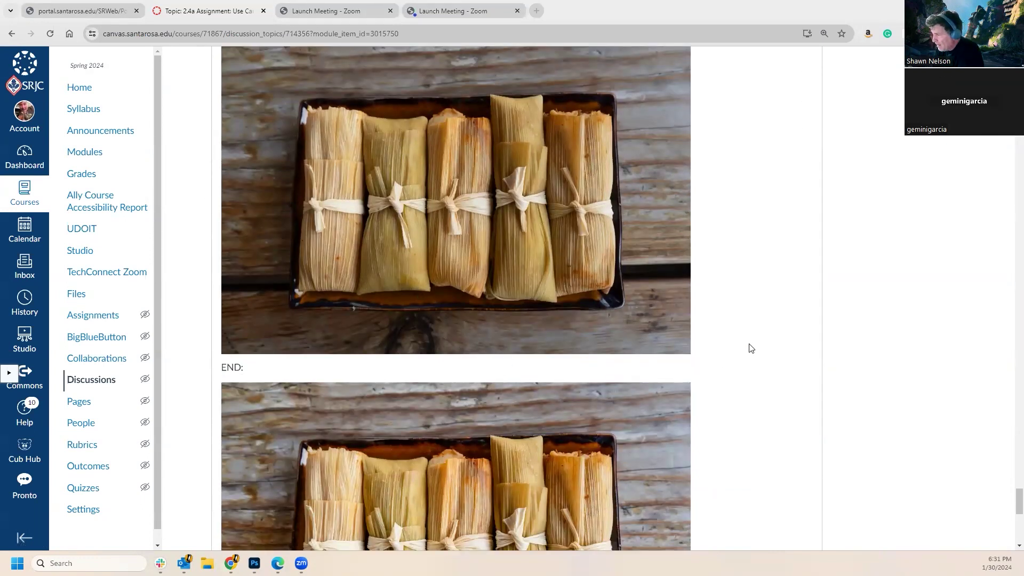
pyautogui.scroll(-3, 751, 348)
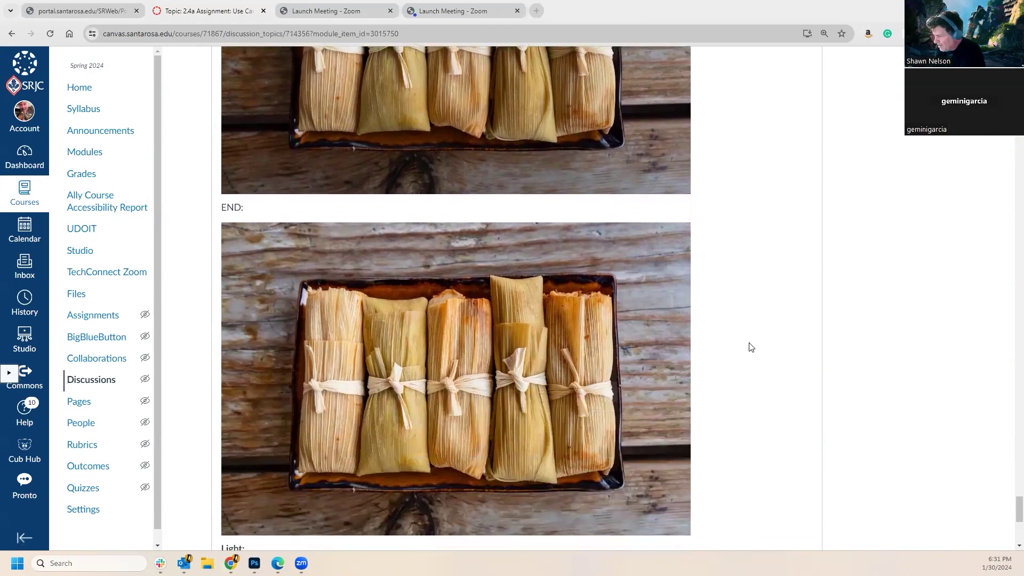
# Scroll back and forth comparing the BEGIN and END tamales photos.
pyautogui.scroll(3, 750, 346)
pyautogui.scroll(-1, 752, 346)
pyautogui.scroll(-1, 753, 347)
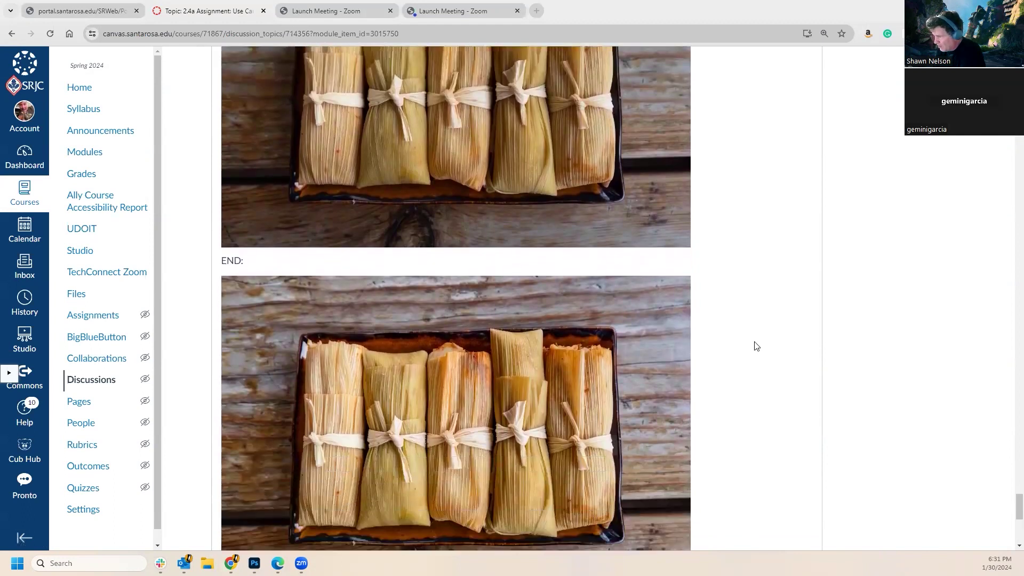
pyautogui.scroll(3, 755, 344)
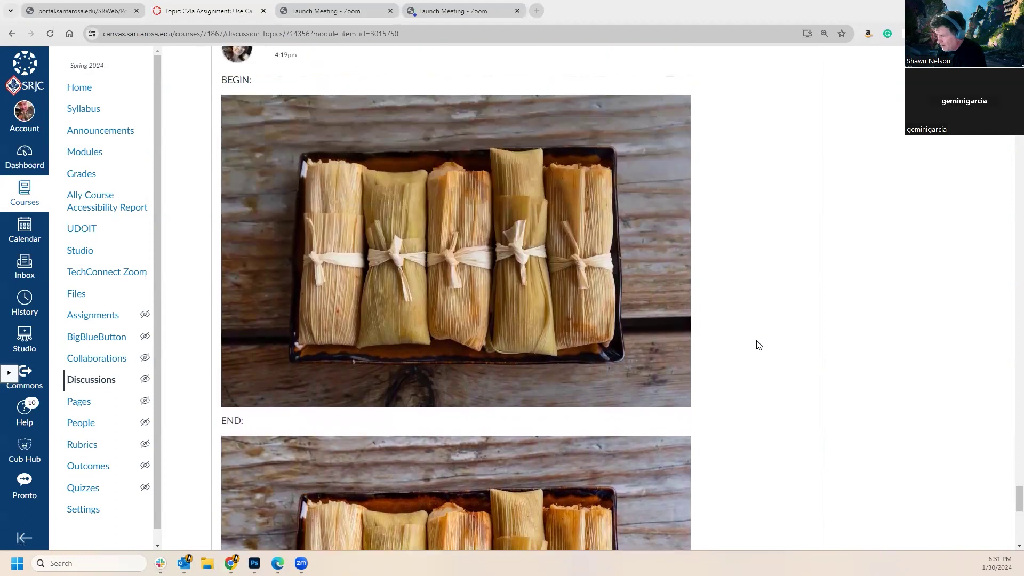
pyautogui.scroll(-3, 706, 290)
pyautogui.scroll(3, 704, 290)
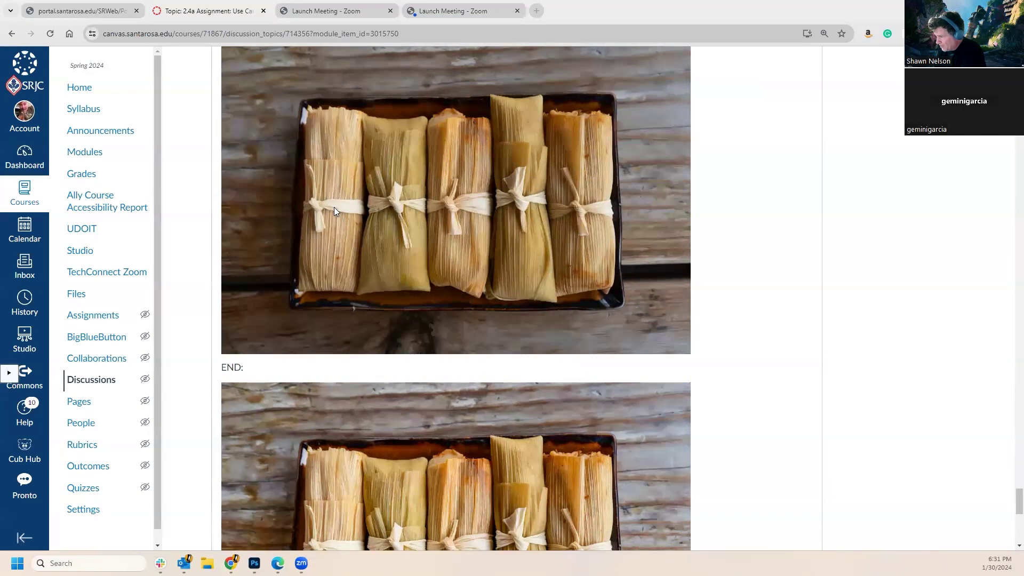
pyautogui.scroll(-2, 640, 257)
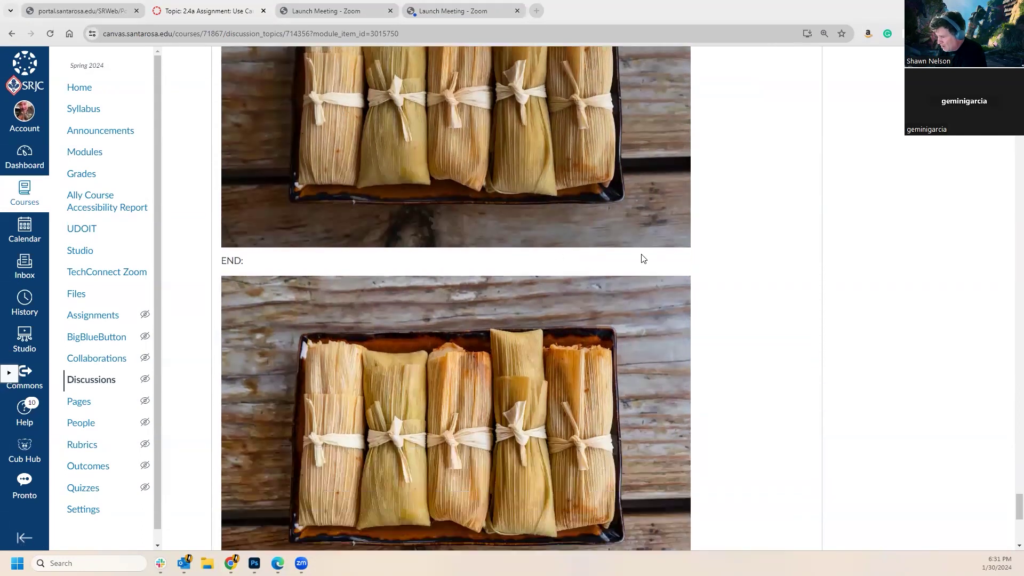
pyautogui.scroll(3, 555, 238)
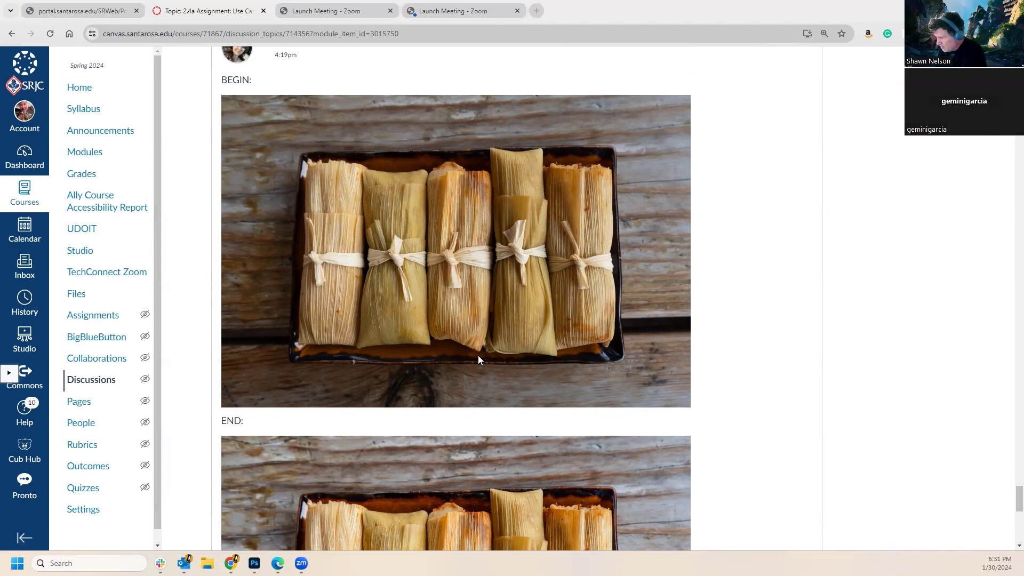
# Scroll down to the settings: Exposure +.65, Shadow +43, Highlight -45, Clarity +19, Dehaze +27.
pyautogui.scroll(-1, 638, 364)
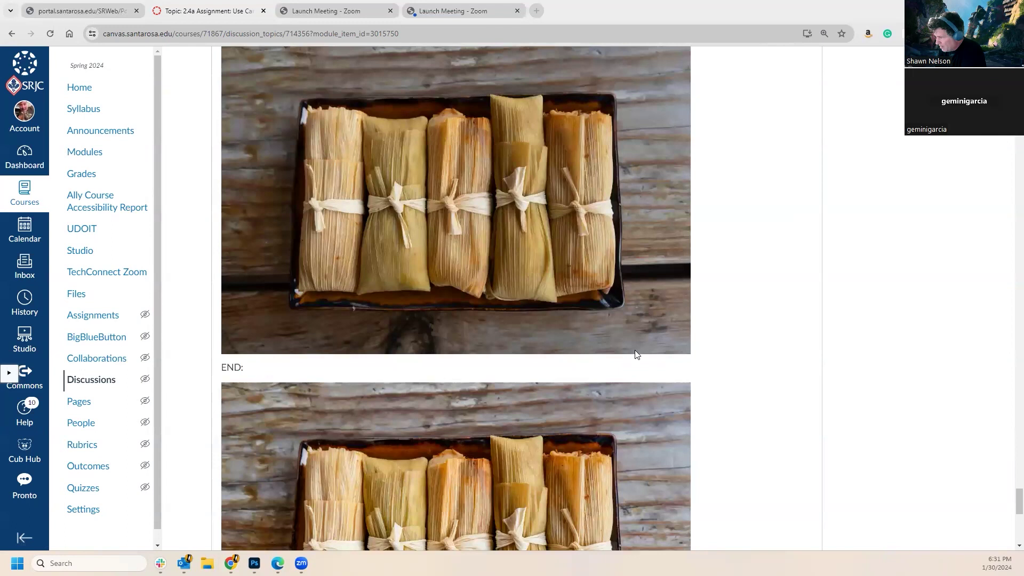
pyautogui.scroll(-2, 636, 355)
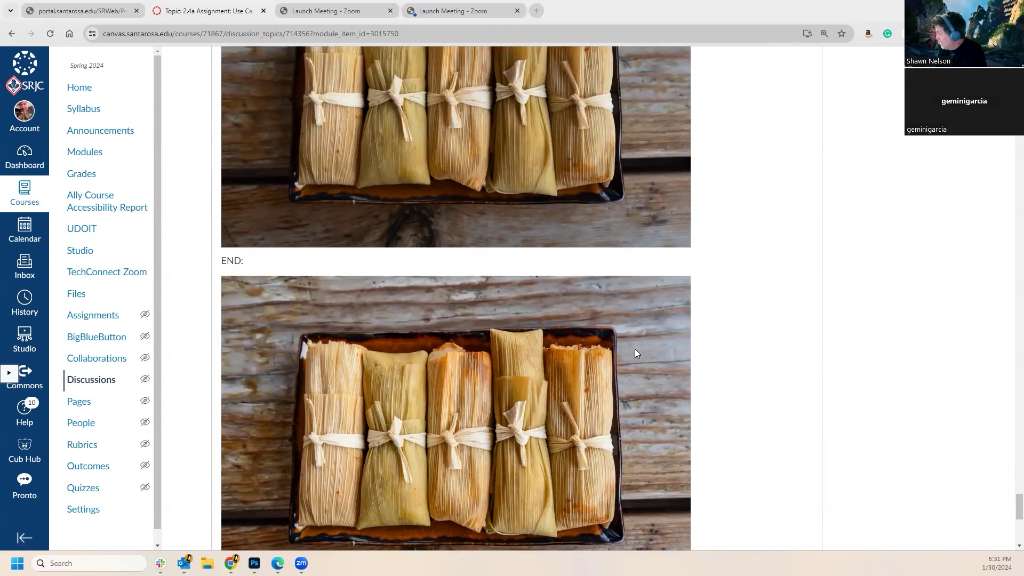
pyautogui.scroll(-2, 534, 408)
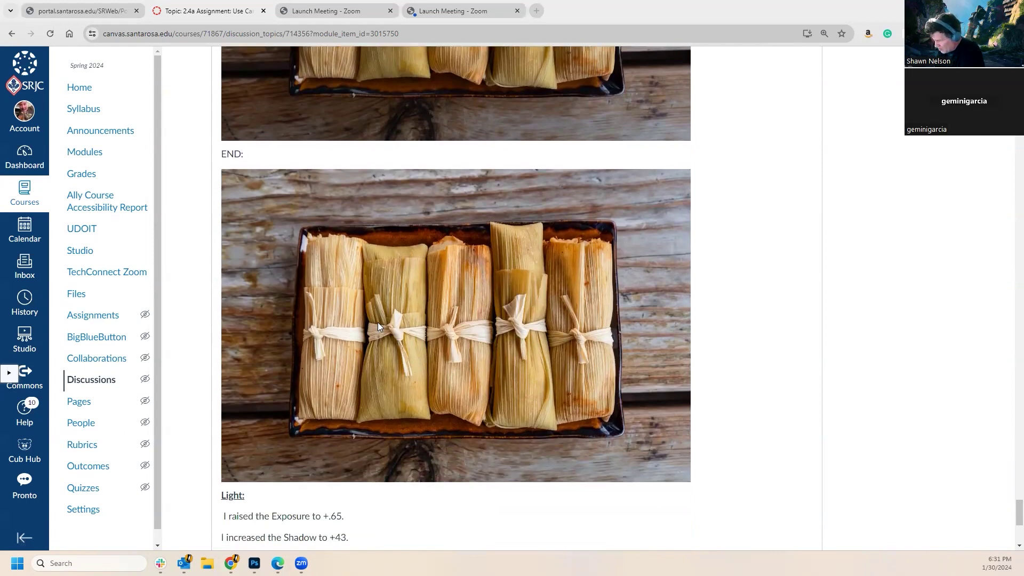
pyautogui.scroll(-2, 378, 384)
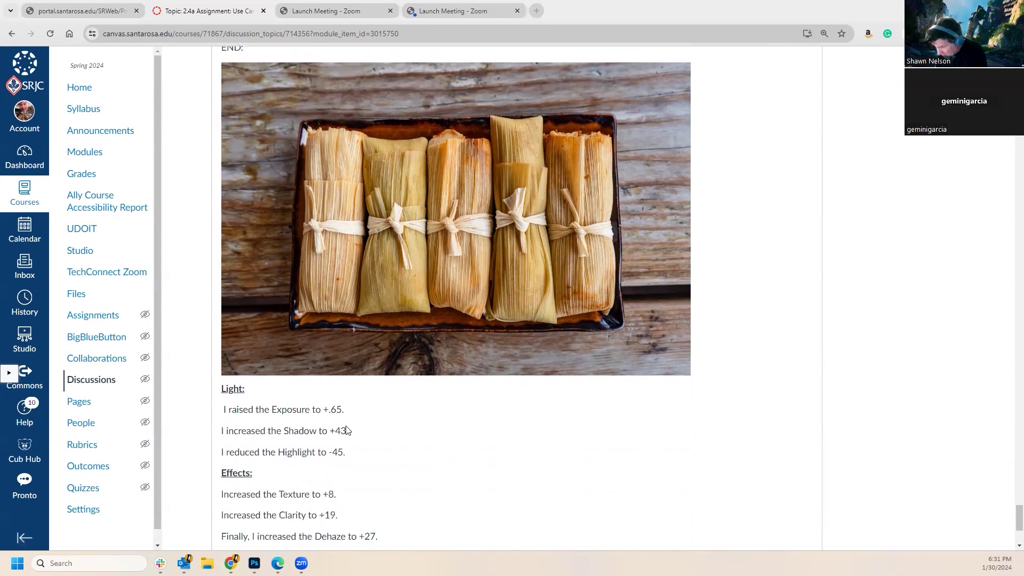
pyautogui.scroll(-2, 379, 448)
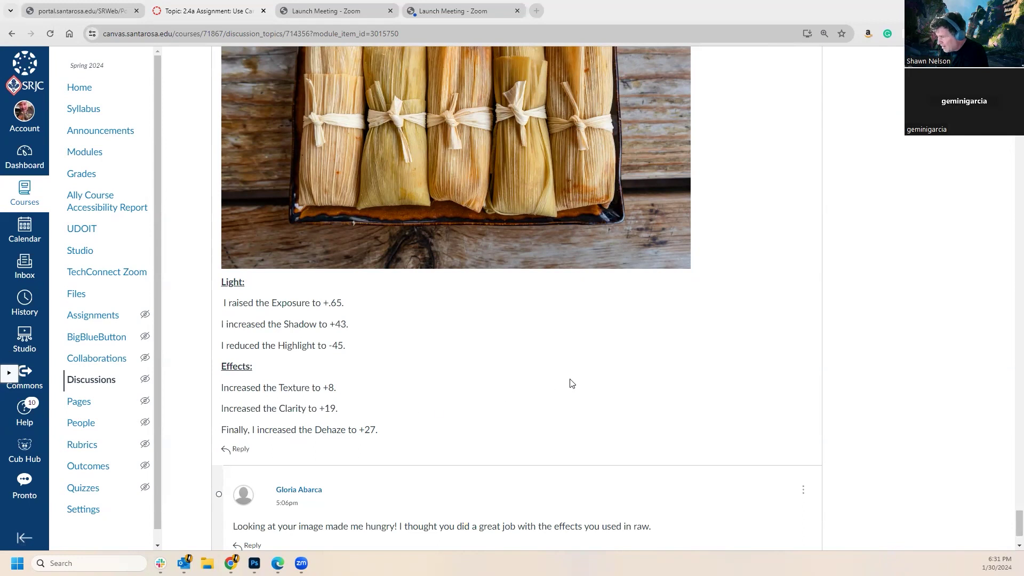
# Scroll up and down through the tamales BEGIN/END images and Light/Effects settings.
pyautogui.scroll(2, 568, 383)
pyautogui.scroll(-1, 567, 389)
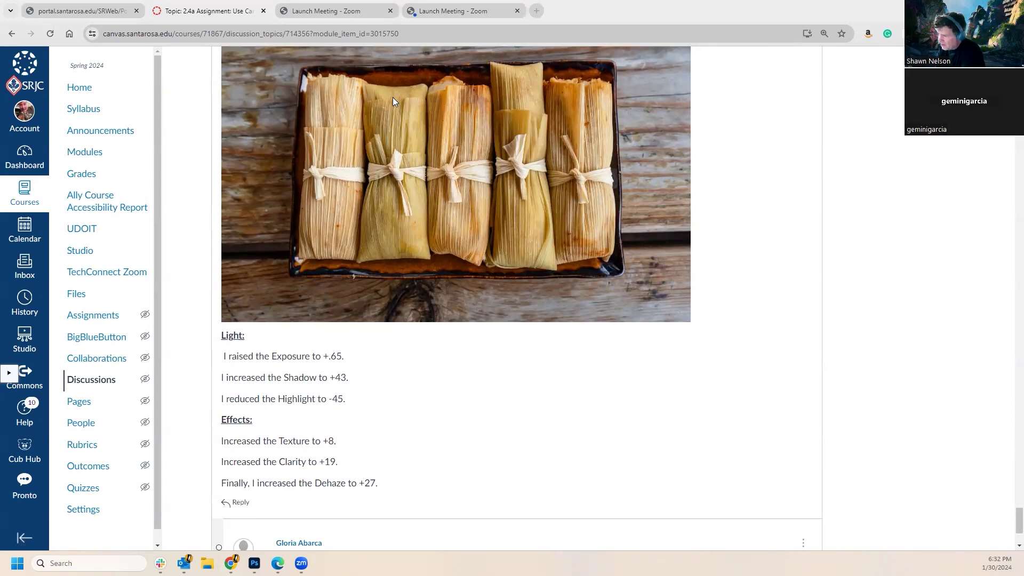
pyautogui.scroll(2, 614, 197)
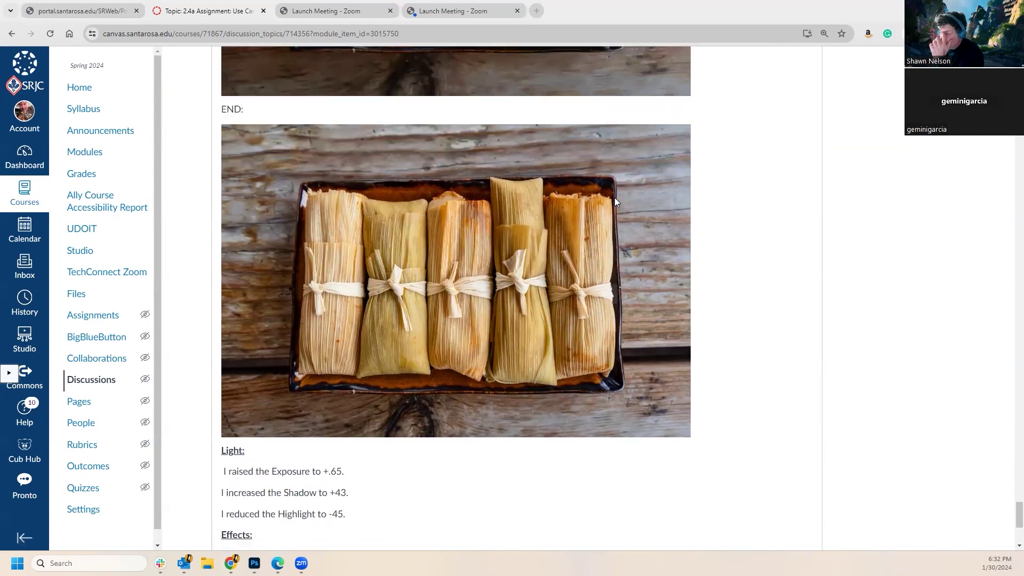
pyautogui.scroll(4, 614, 201)
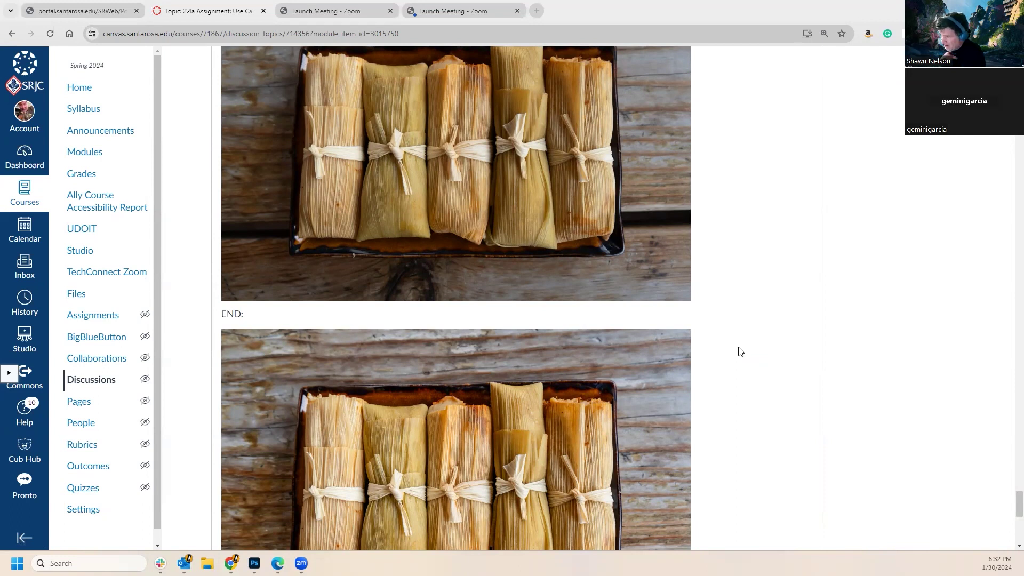
pyautogui.scroll(-4, 266, 474)
pyautogui.scroll(3, 280, 454)
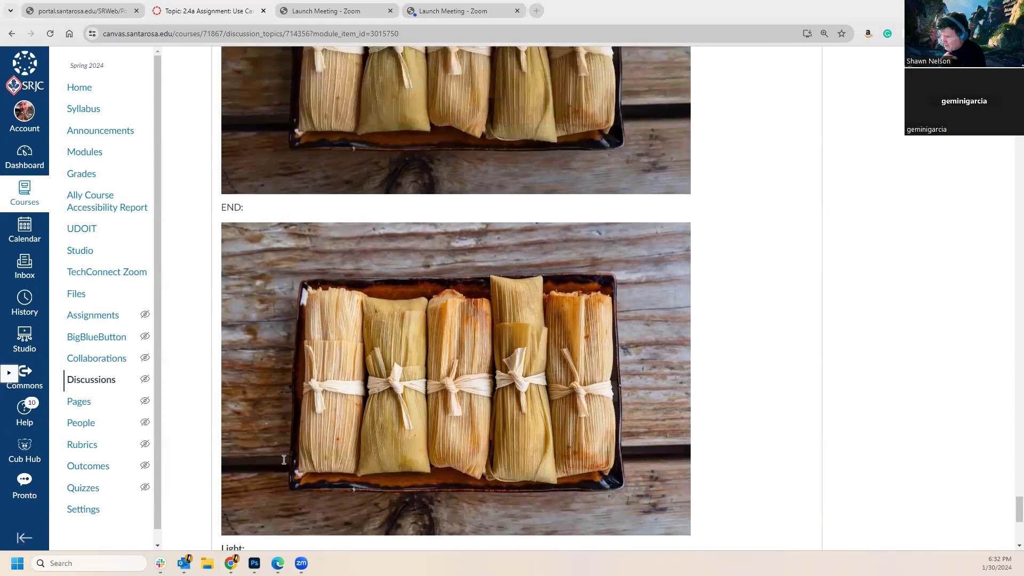
pyautogui.scroll(-1, 293, 426)
pyautogui.scroll(3, 302, 413)
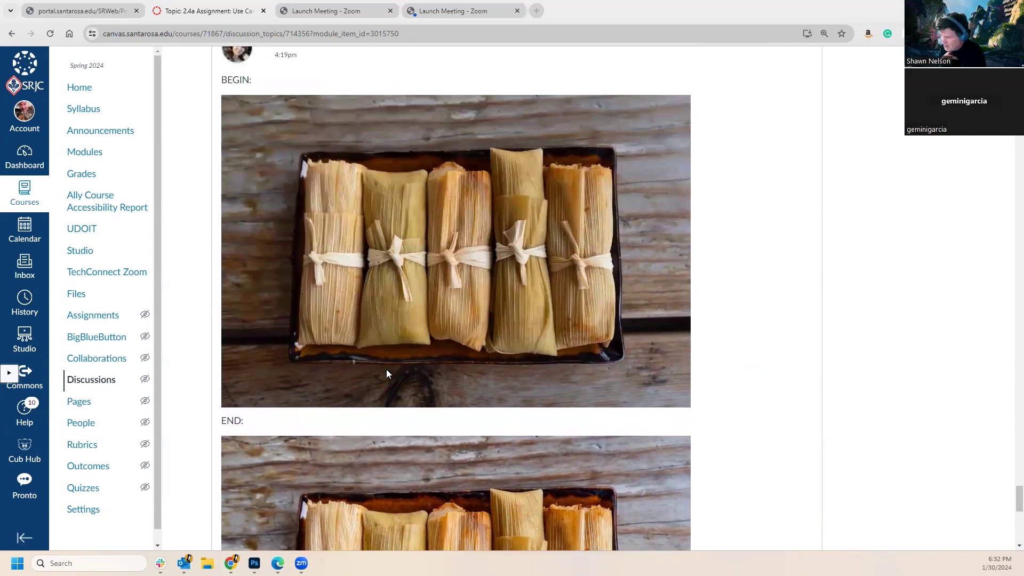
pyautogui.scroll(-9, 520, 437)
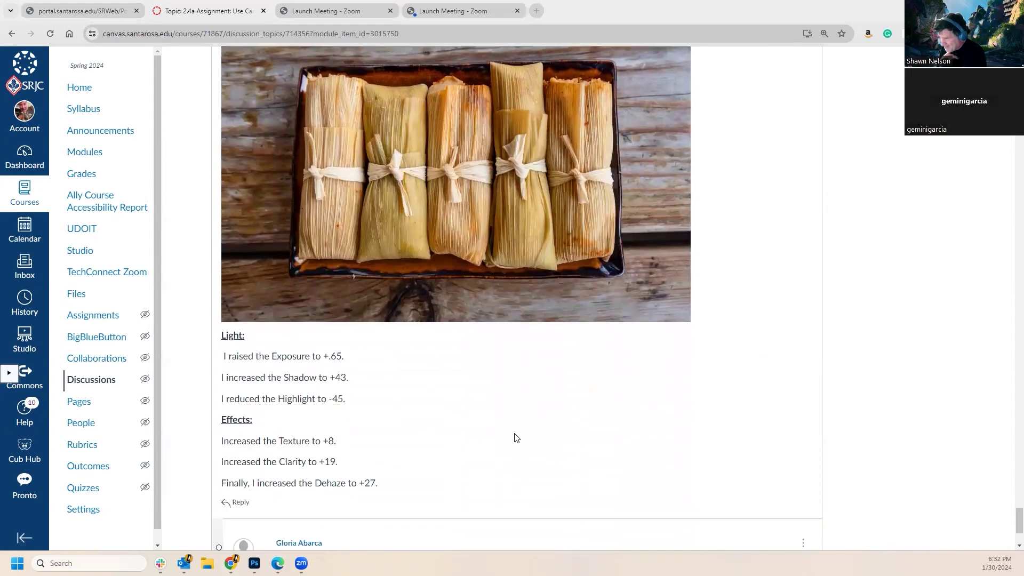
pyautogui.scroll(-2, 452, 460)
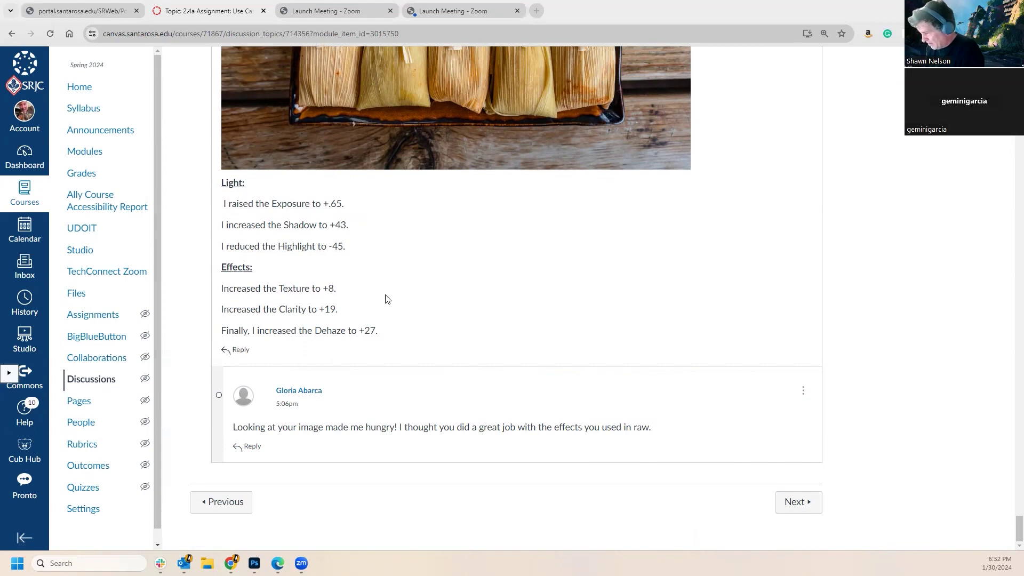
# Scroll up to the classmate's reply praising the previous post's blue sky change.
pyautogui.scroll(4, 521, 334)
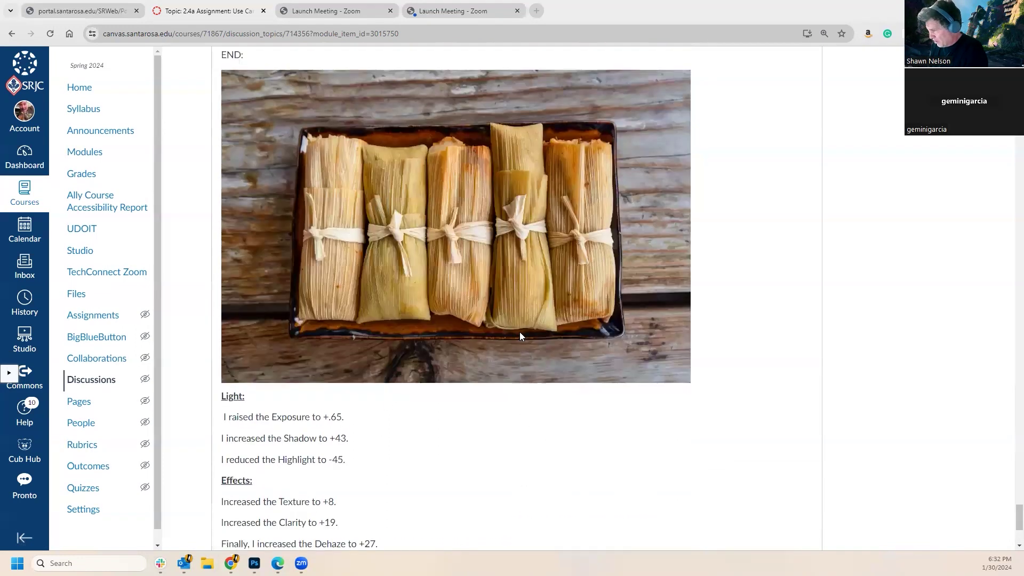
pyautogui.scroll(10, 536, 351)
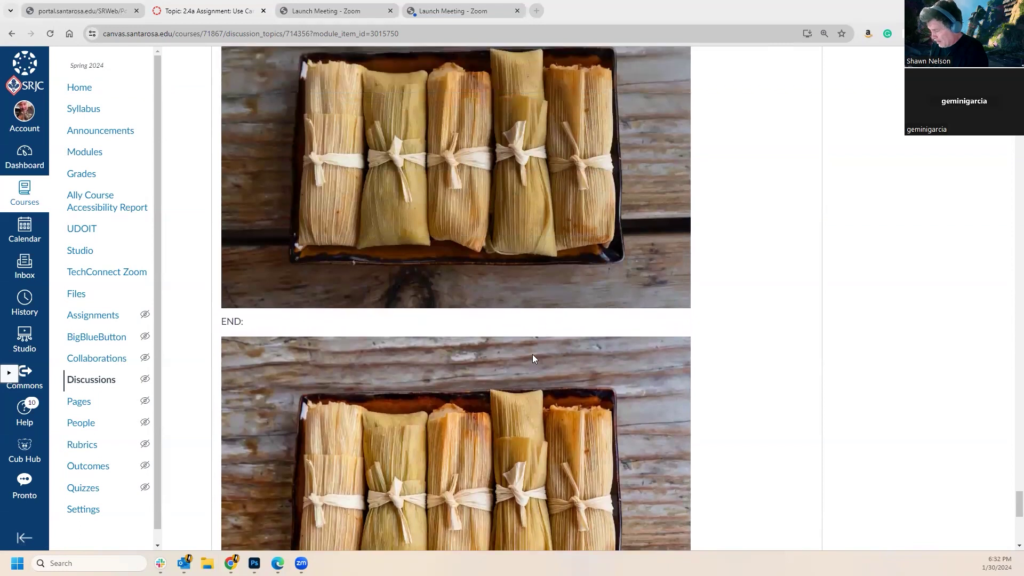
pyautogui.scroll(7, 524, 353)
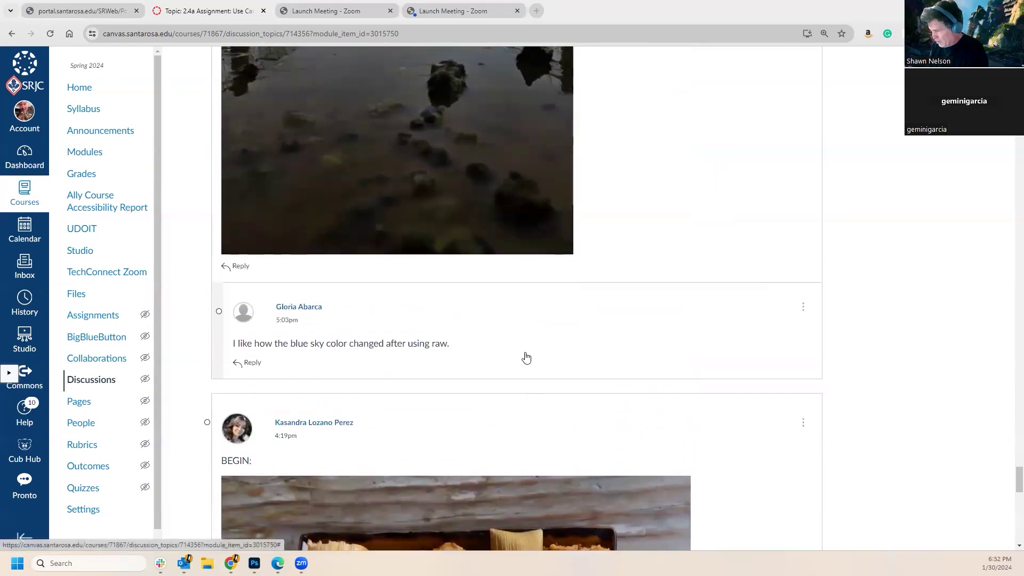
# Scroll briefly down and back up around the tamales and foggy-path posts.
pyautogui.scroll(6, 583, 358)
pyautogui.scroll(-12, 583, 358)
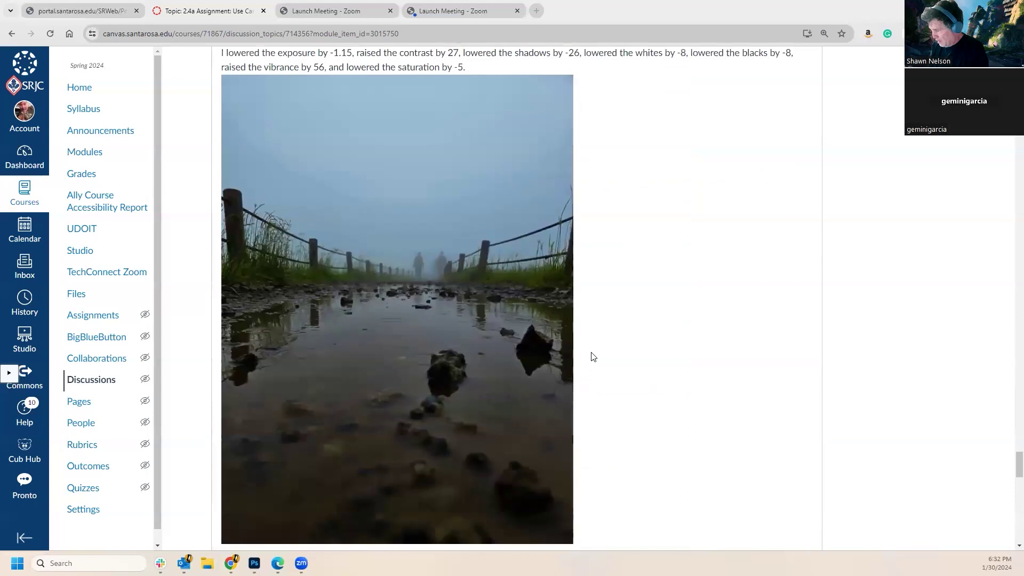
pyautogui.scroll(-5, 581, 361)
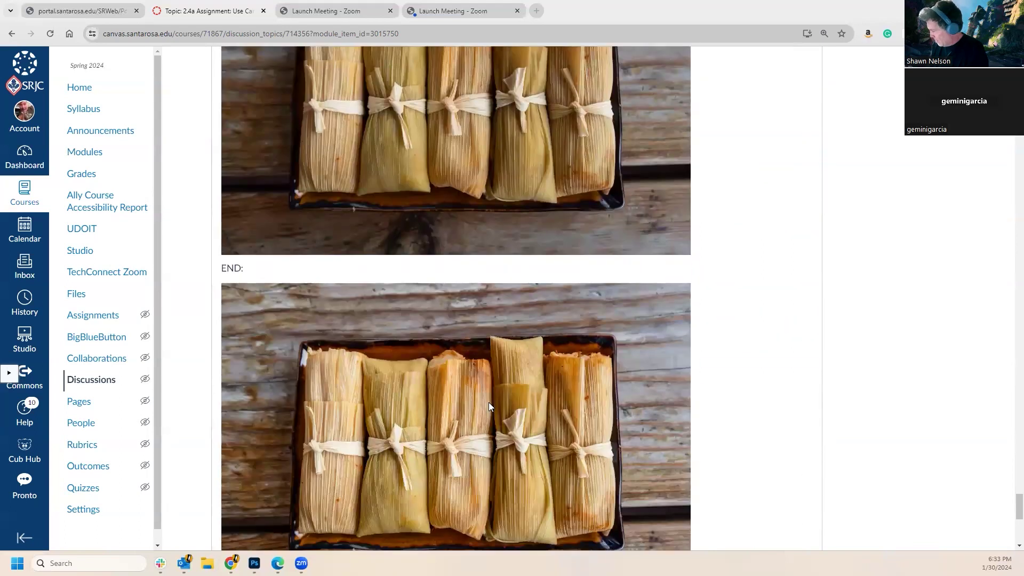
pyautogui.scroll(-5, 460, 319)
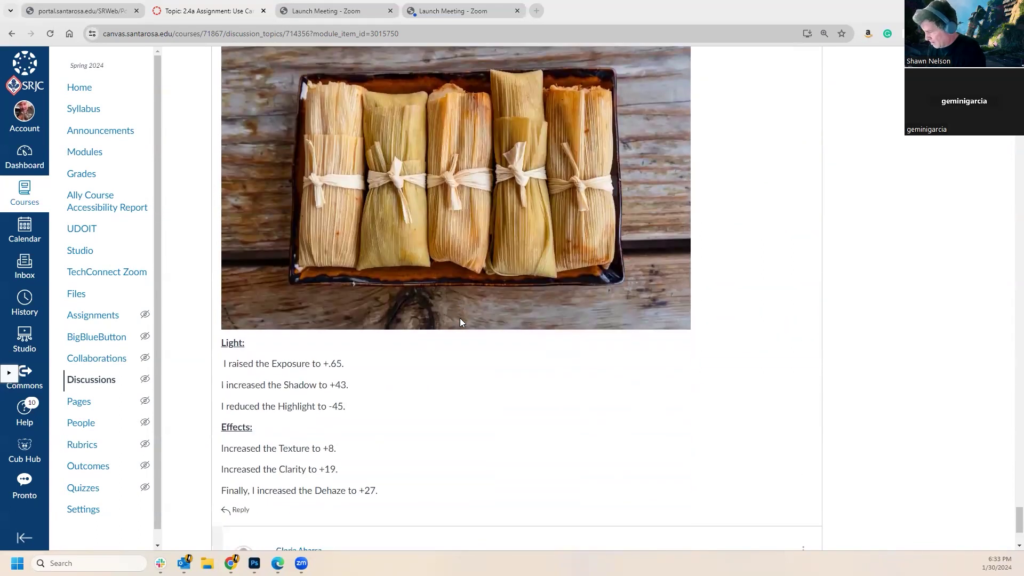
pyautogui.scroll(-3, 460, 323)
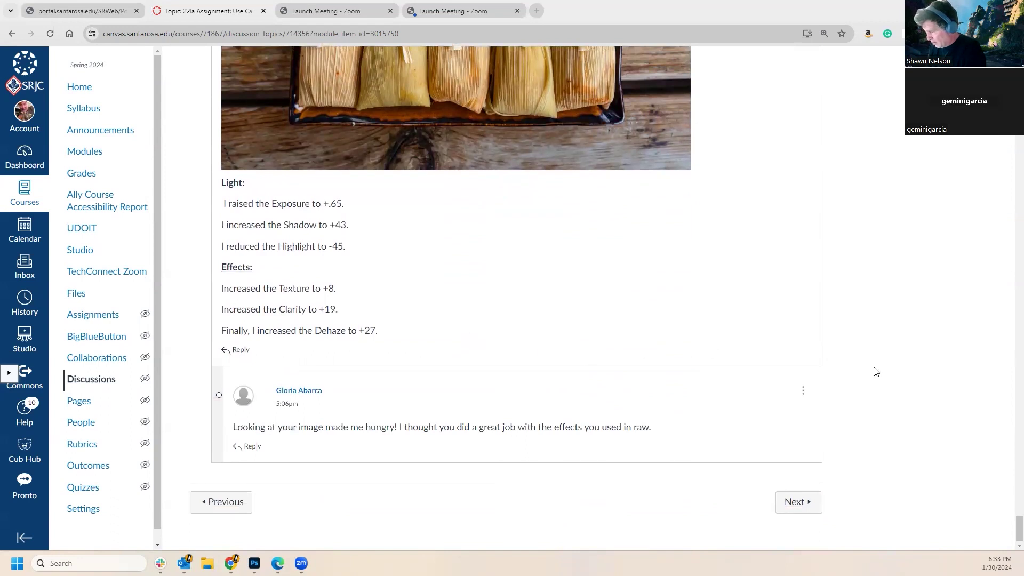
pyautogui.scroll(1, 873, 371)
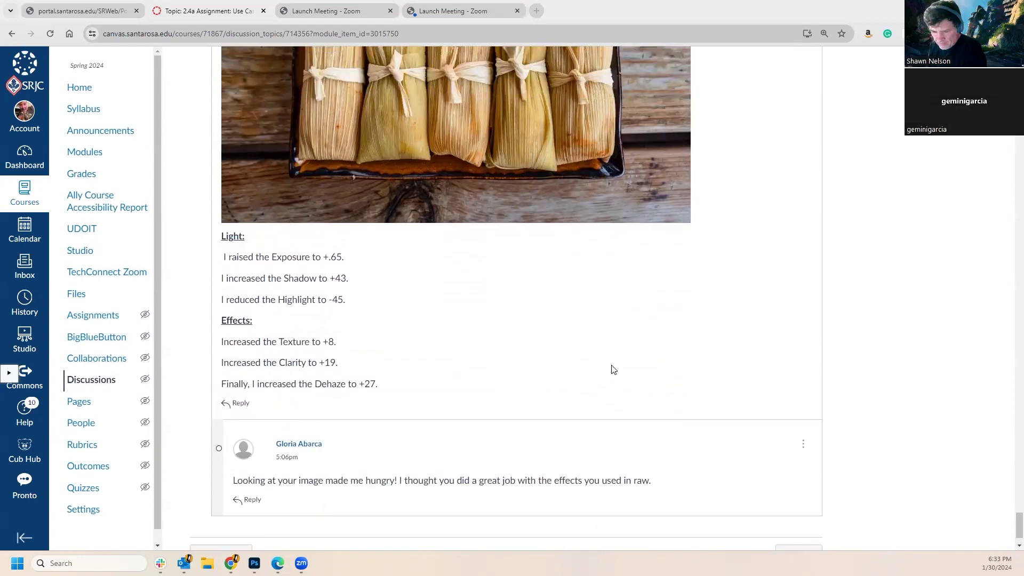
pyautogui.scroll(7, 613, 371)
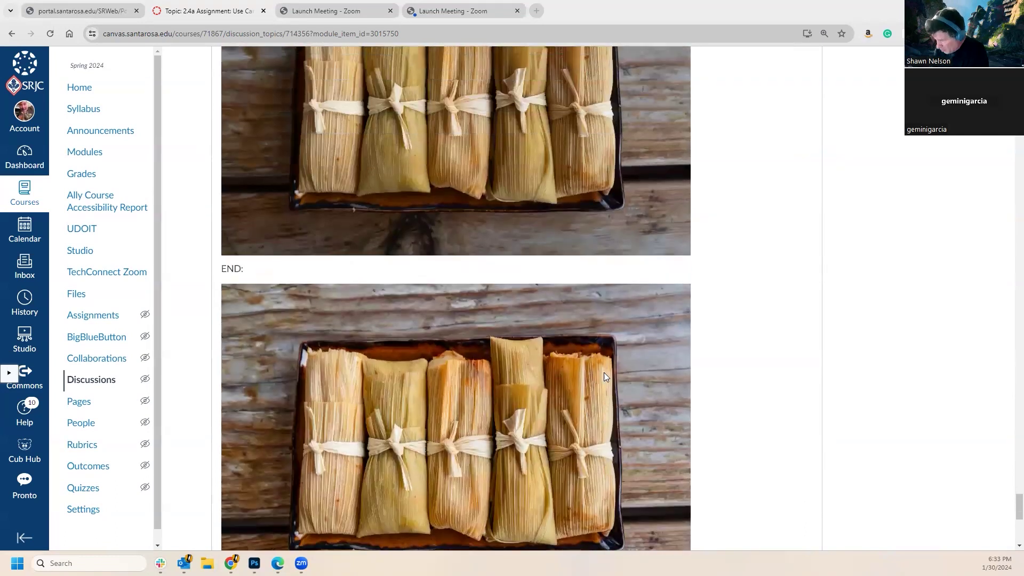
pyautogui.scroll(20, 604, 376)
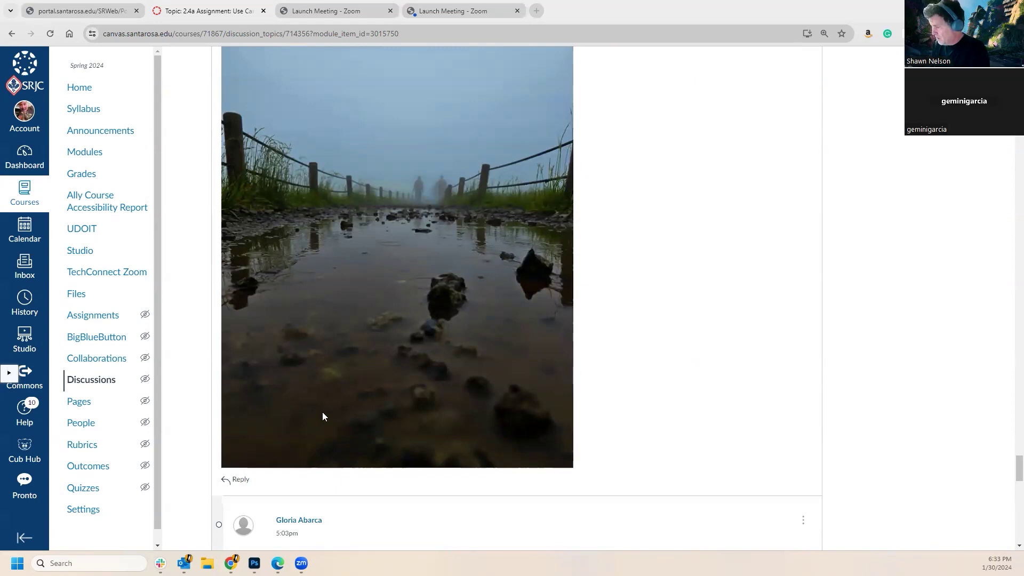
# Scroll up through the tree and field posts to the Venetian canal post's two edited photos.
pyautogui.scroll(7, 493, 363)
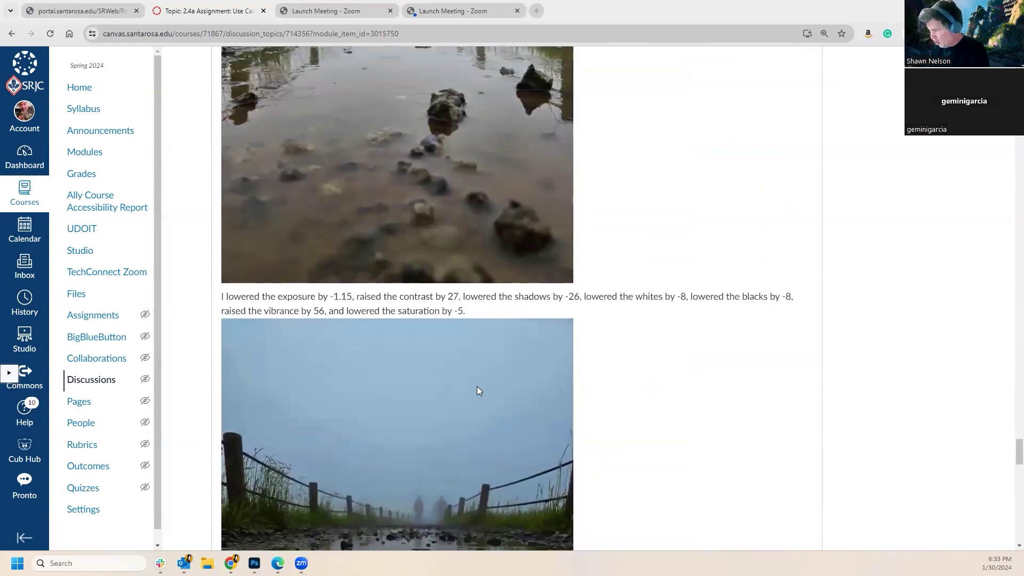
pyautogui.scroll(3, 476, 392)
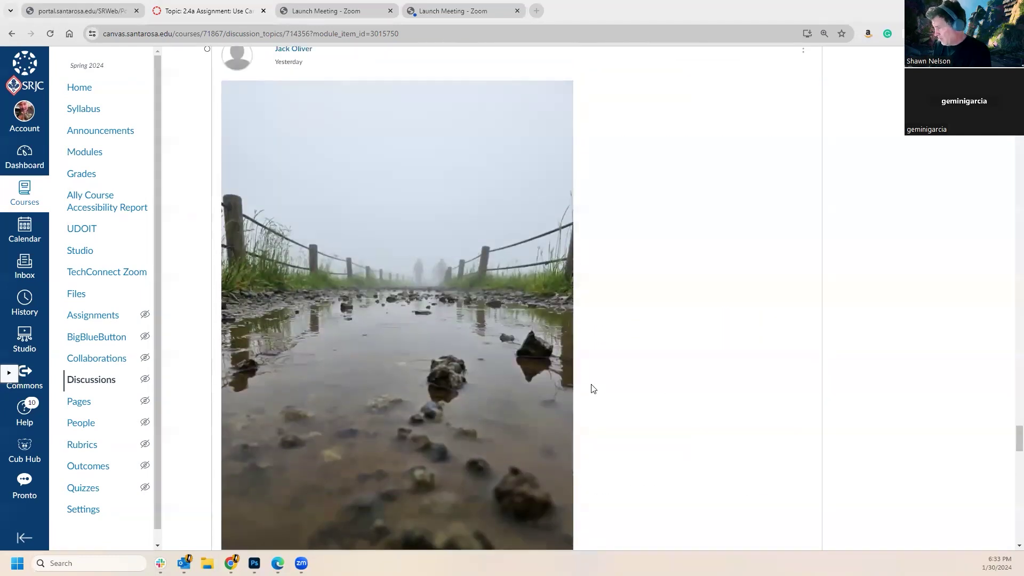
pyautogui.scroll(7, 467, 388)
pyautogui.scroll(8, 477, 418)
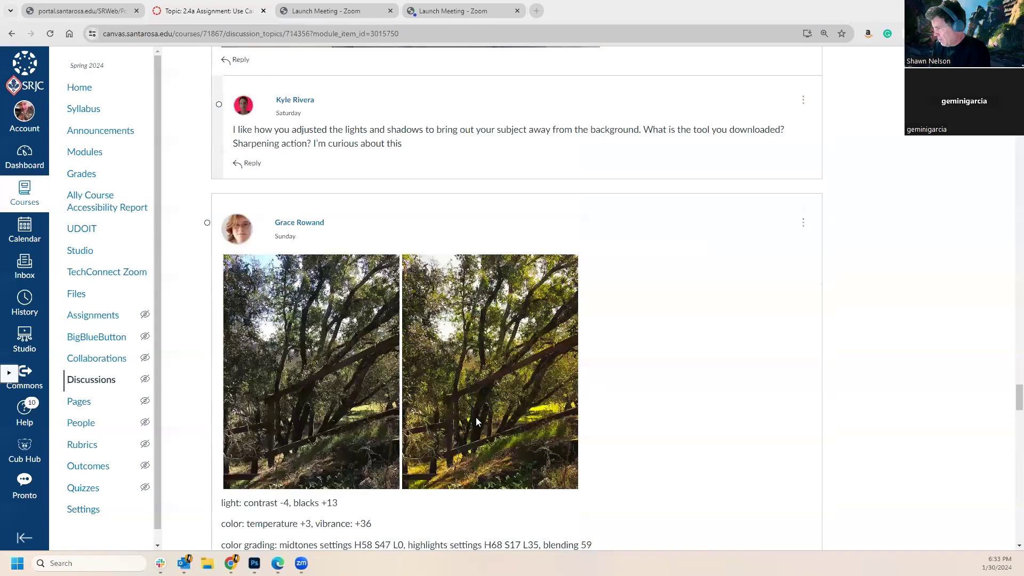
pyautogui.scroll(8, 483, 416)
pyautogui.scroll(15, 496, 427)
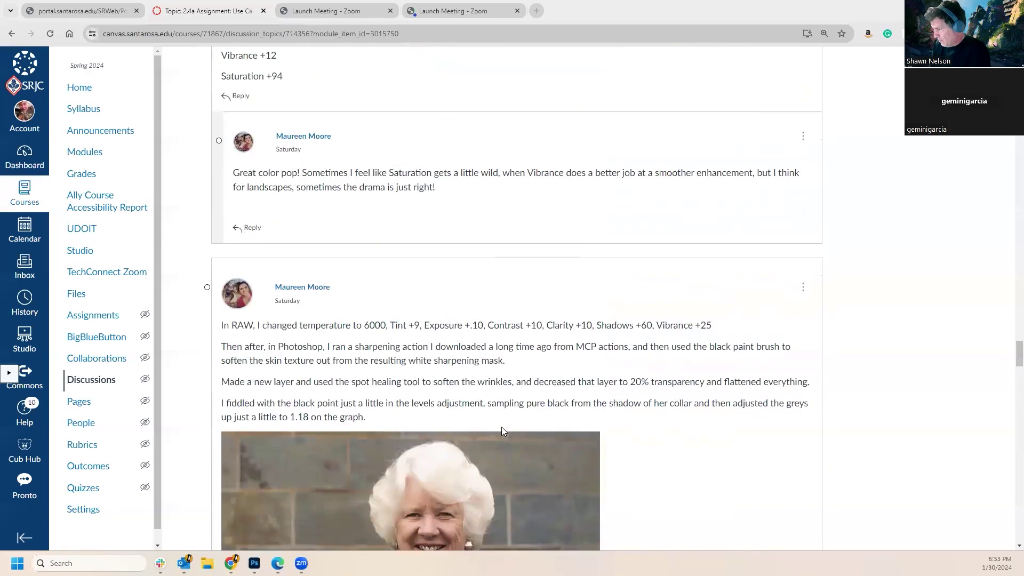
pyautogui.scroll(15, 500, 437)
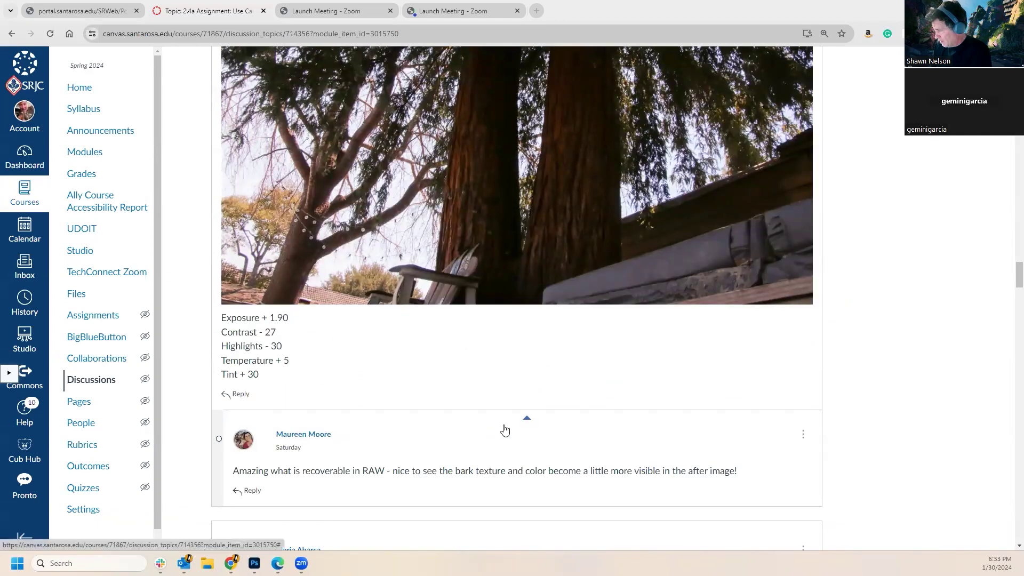
pyautogui.scroll(15, 510, 423)
pyautogui.scroll(20, 511, 426)
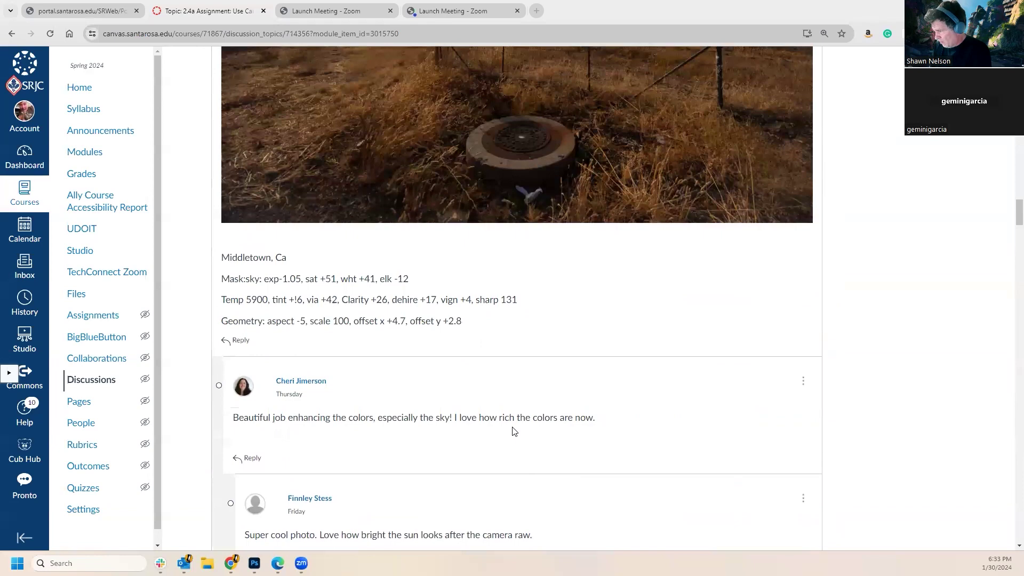
pyautogui.scroll(20, 513, 431)
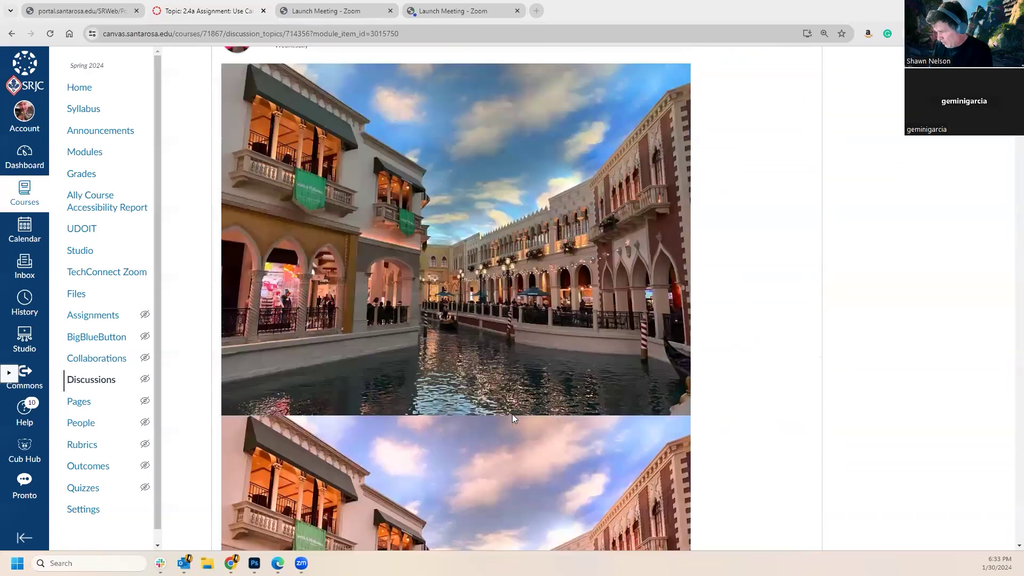
pyautogui.scroll(7, 639, 217)
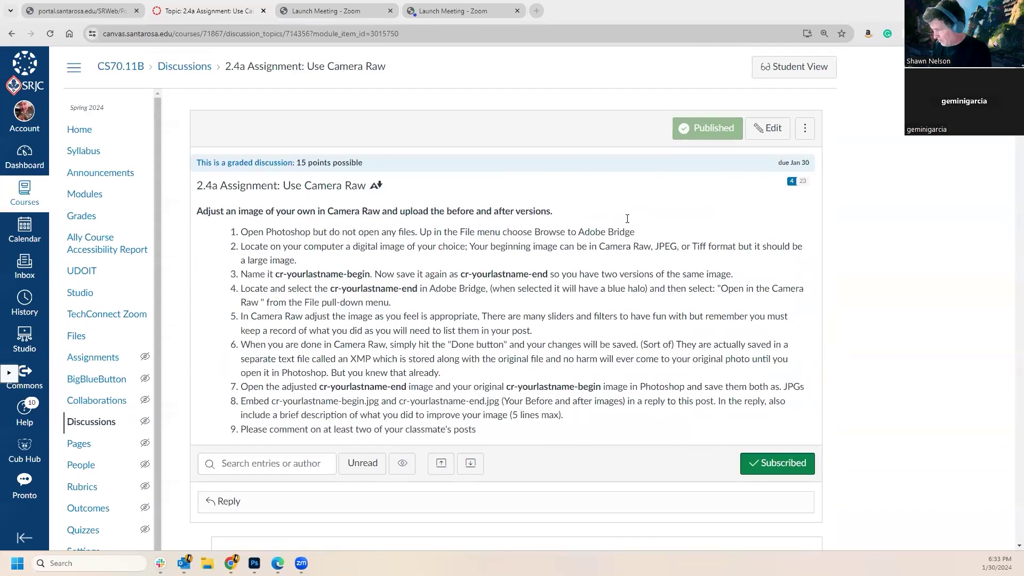
pyautogui.scroll(-8, 541, 227)
pyautogui.scroll(-7, 540, 227)
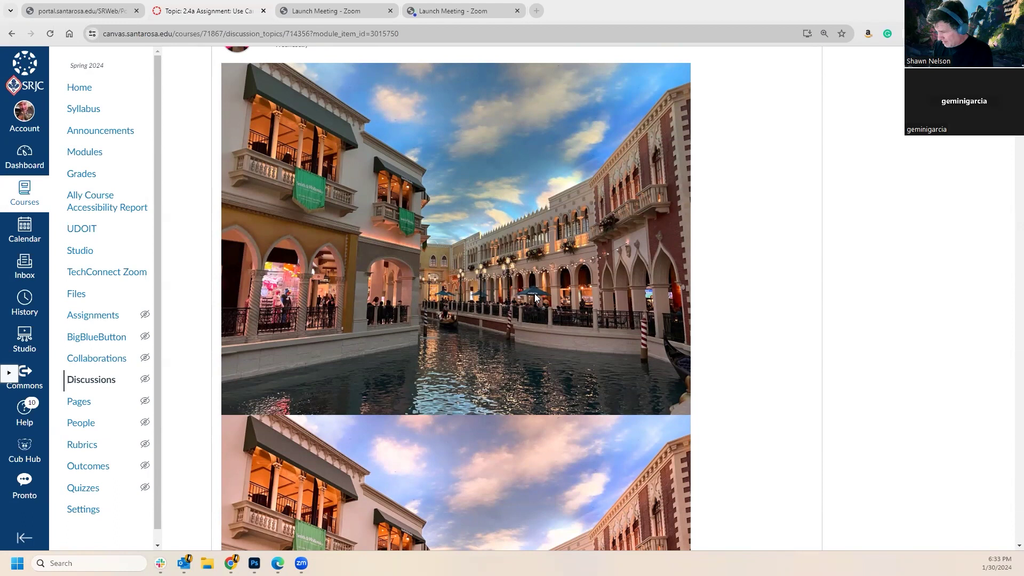
pyautogui.scroll(-7, 535, 297)
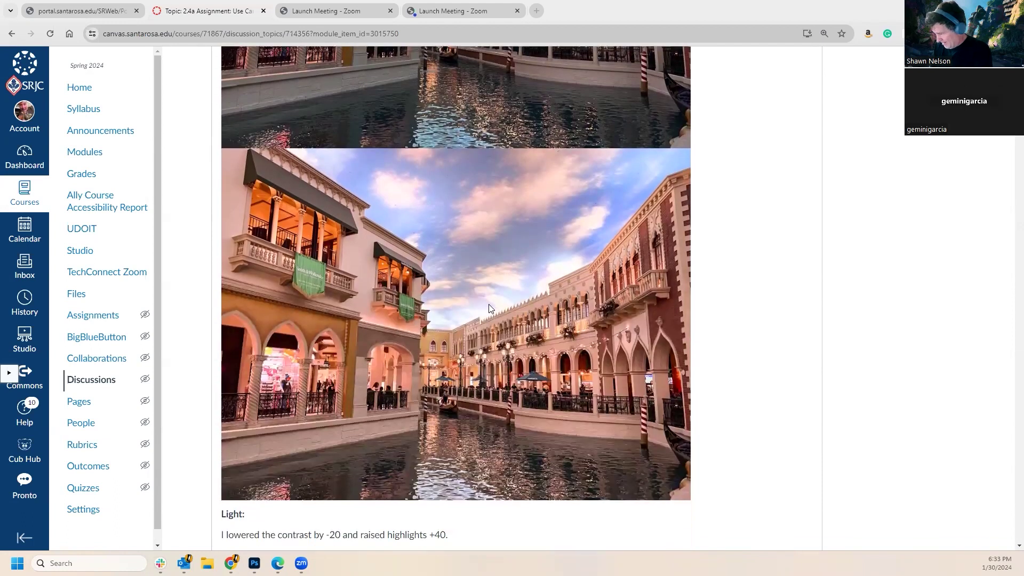
pyautogui.scroll(-1, 485, 306)
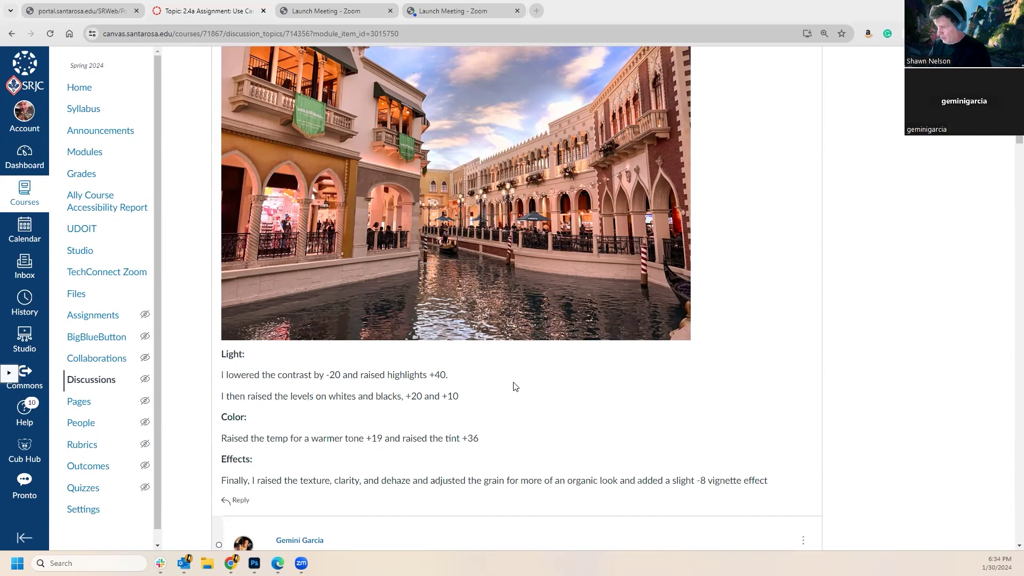
pyautogui.scroll(15, 733, 280)
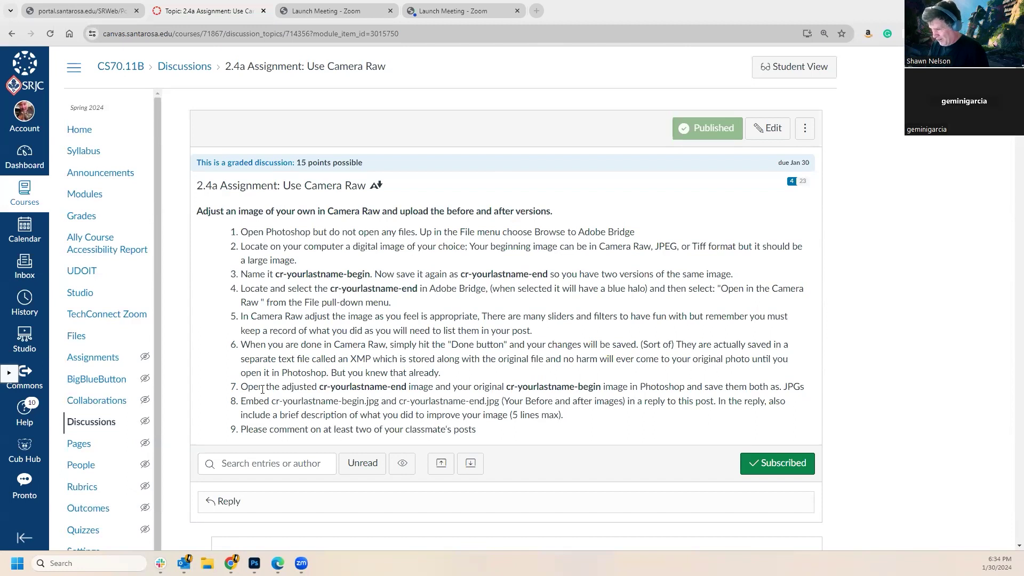
pyautogui.scroll(-1, 262, 389)
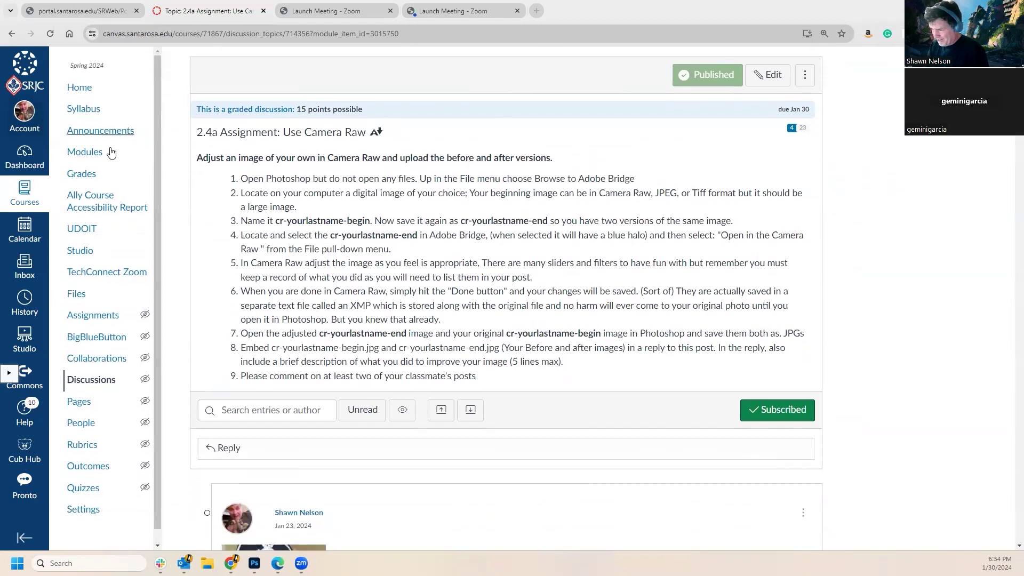
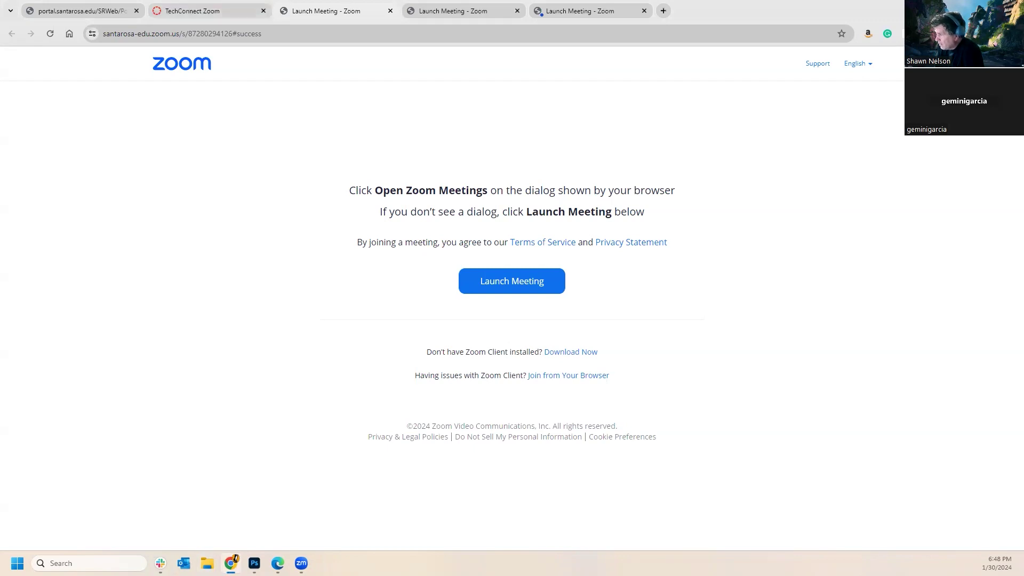
# From the TechConnect Zoom tab, open the course Modules page and collapse Module 2.0 to reveal Mod 3.0.
pyautogui.click(193, 11)
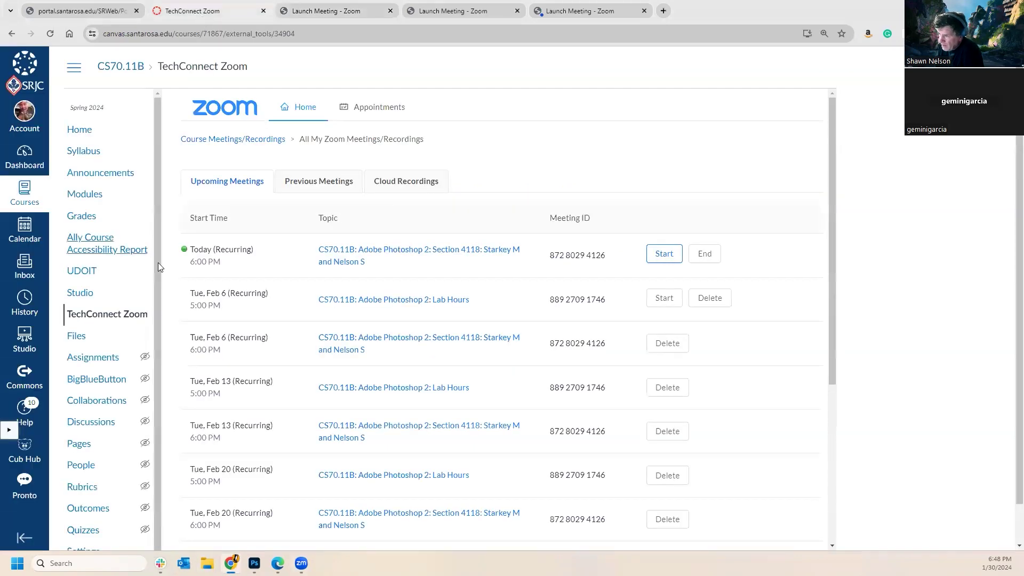
pyautogui.click(89, 201)
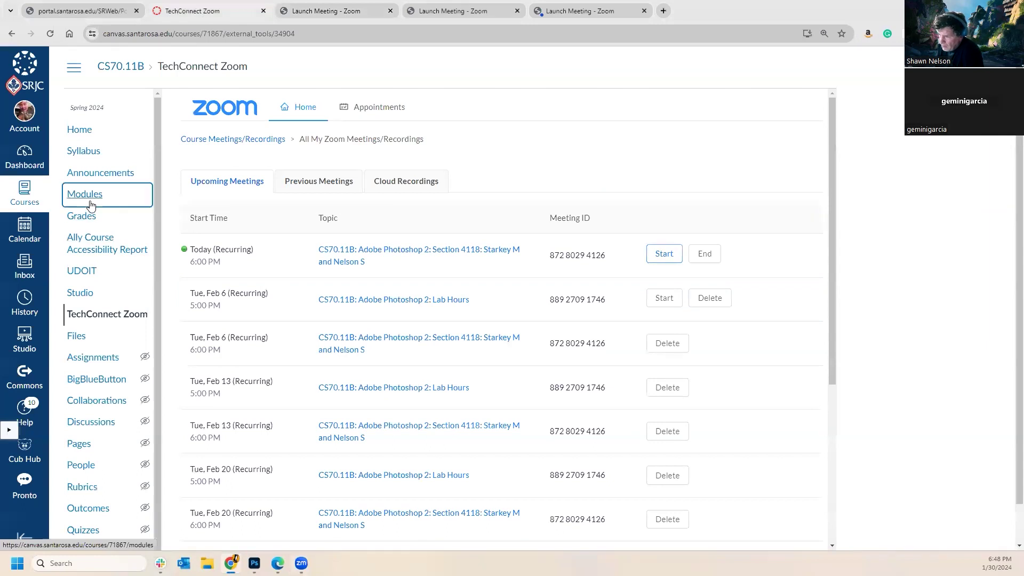
pyautogui.scroll(-7, 330, 327)
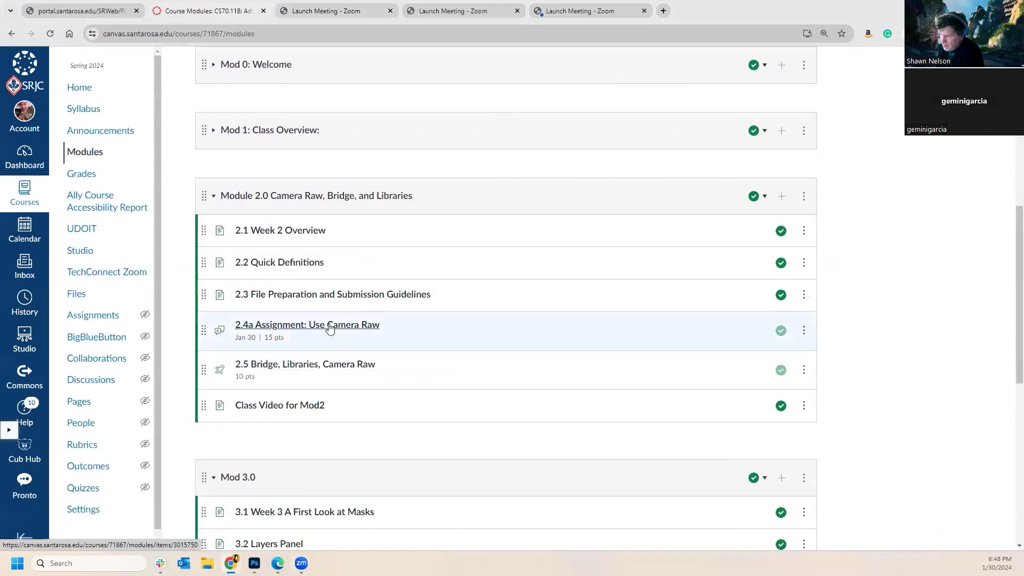
pyautogui.scroll(-1, 330, 328)
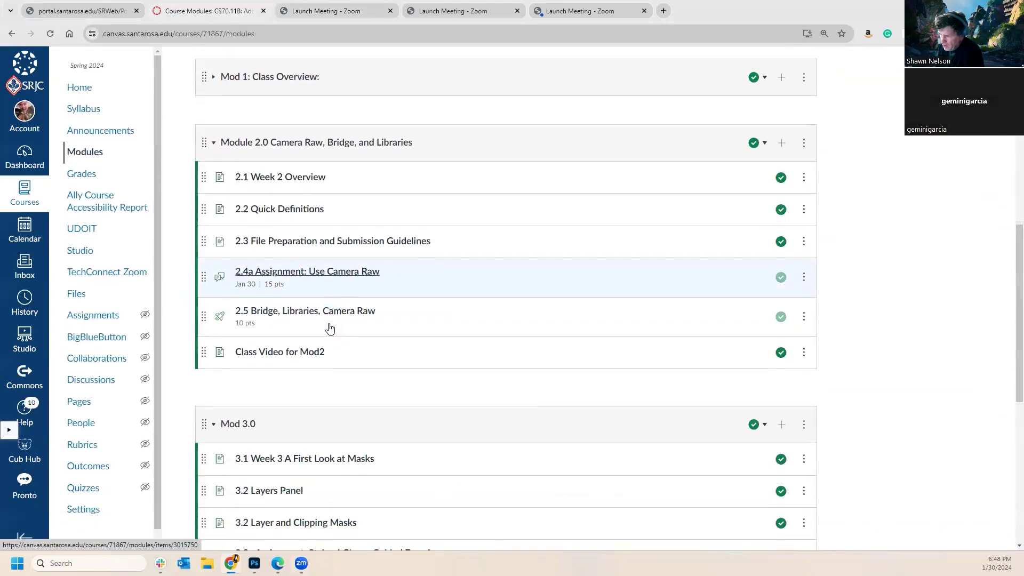
pyautogui.click(214, 143)
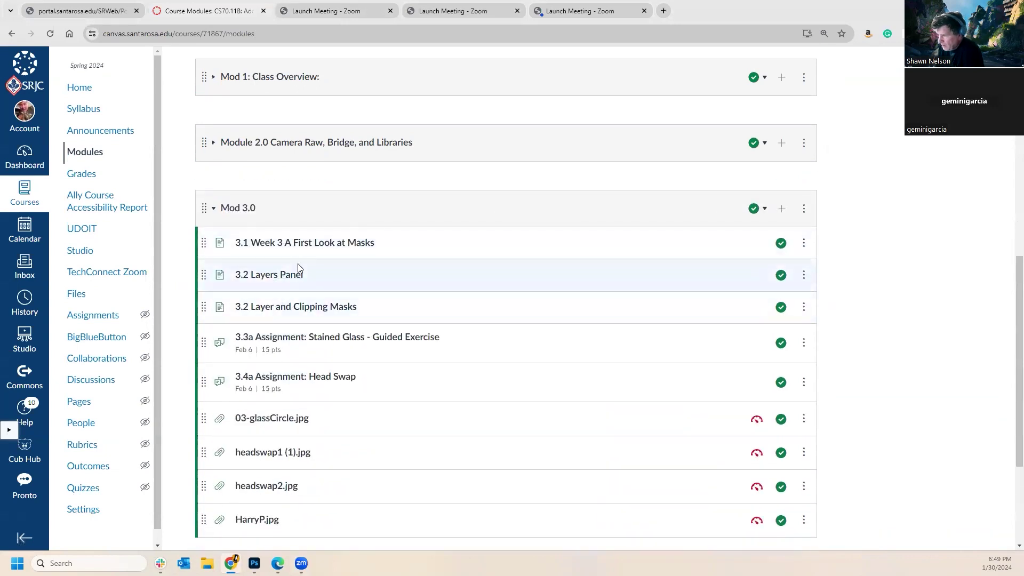
# Open '3.1 Week 3 A First Look at Masks' and read down to its Objectives and Weekly Activities.
pyautogui.click(300, 246)
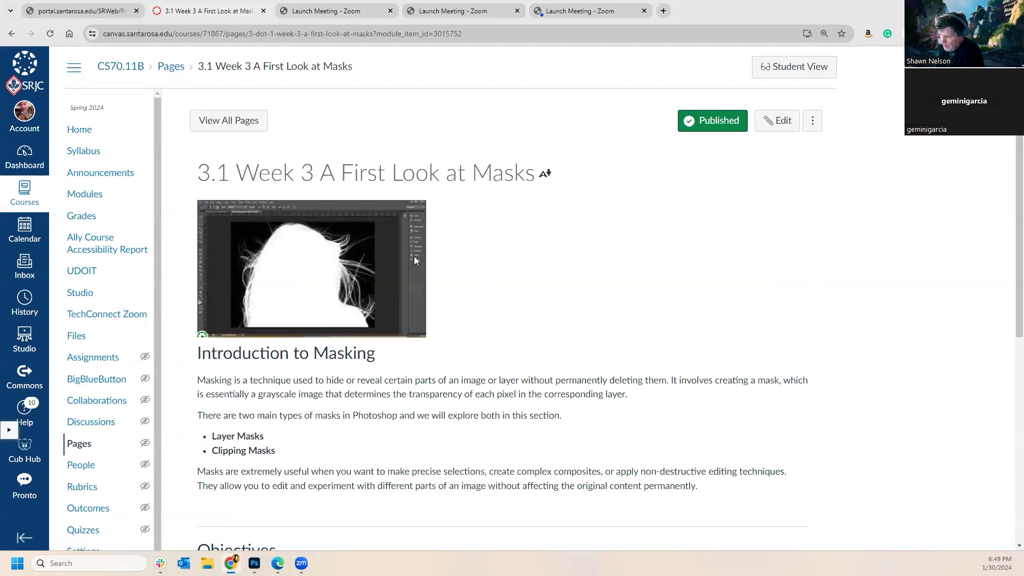
pyautogui.scroll(-2, 409, 291)
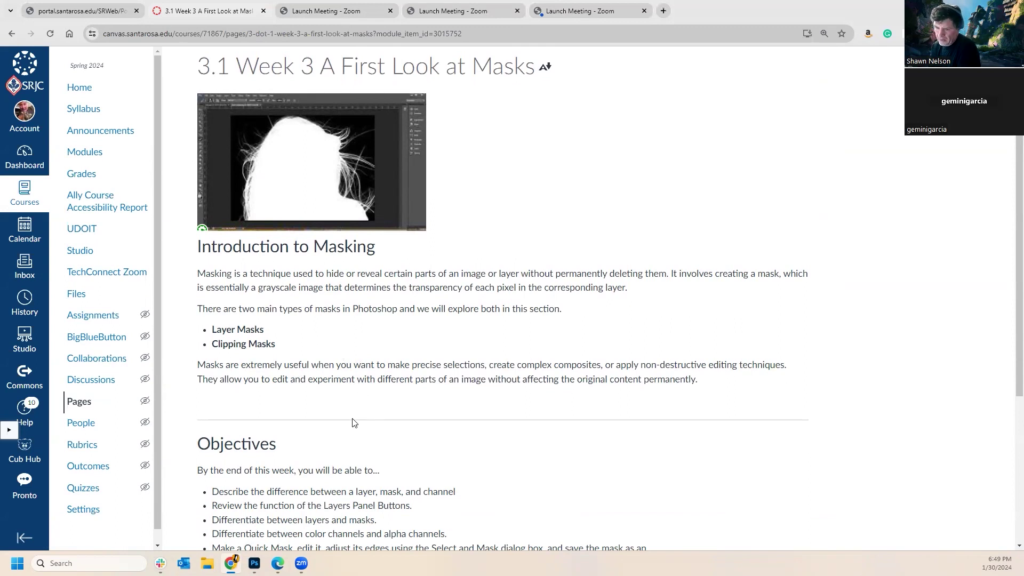
pyautogui.scroll(-2, 395, 389)
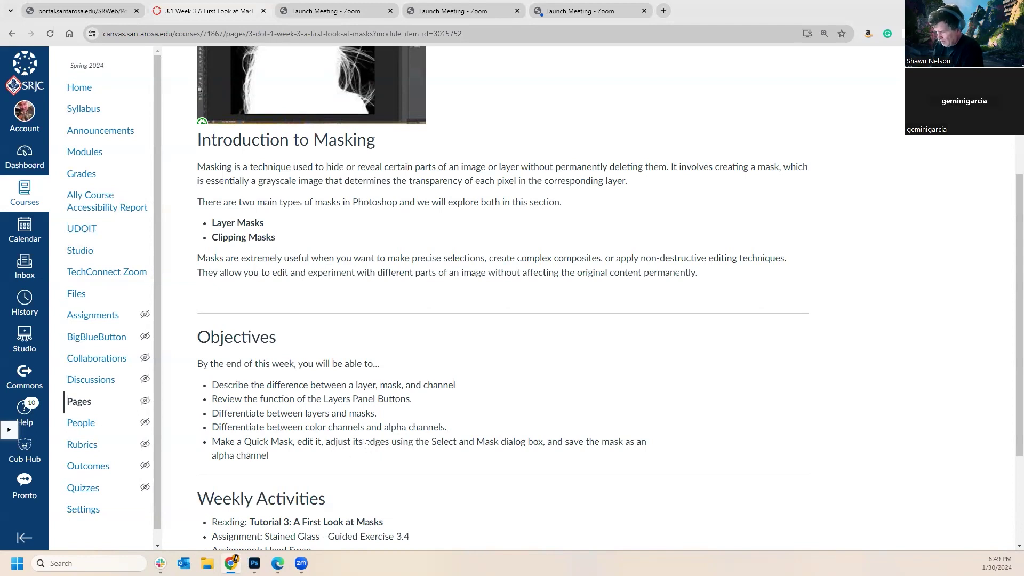
pyautogui.scroll(-3, 366, 446)
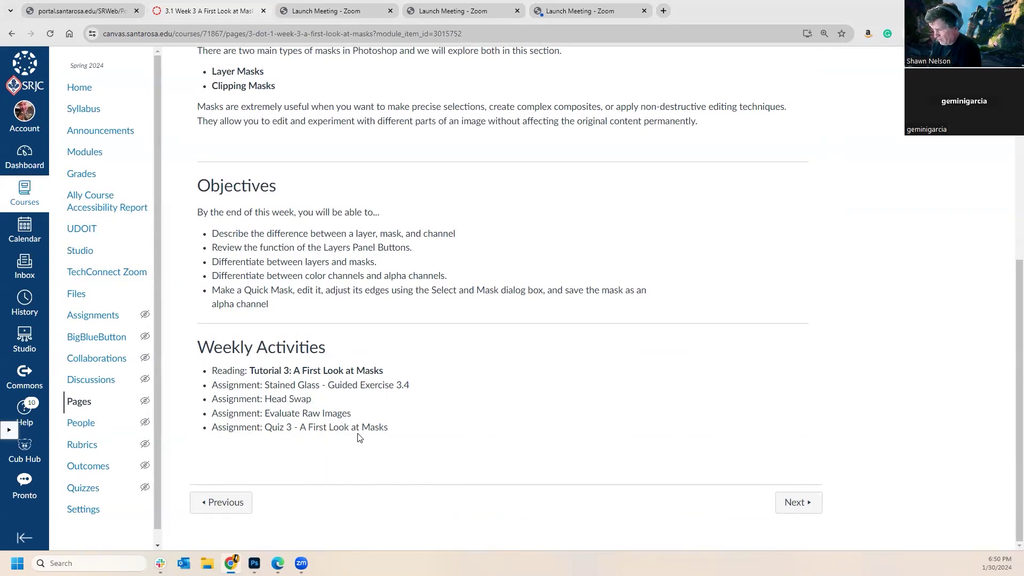
# Advance to the 3.2 Layers Panel page and skim its diagram and Button Functions list.
pyautogui.click(792, 512)
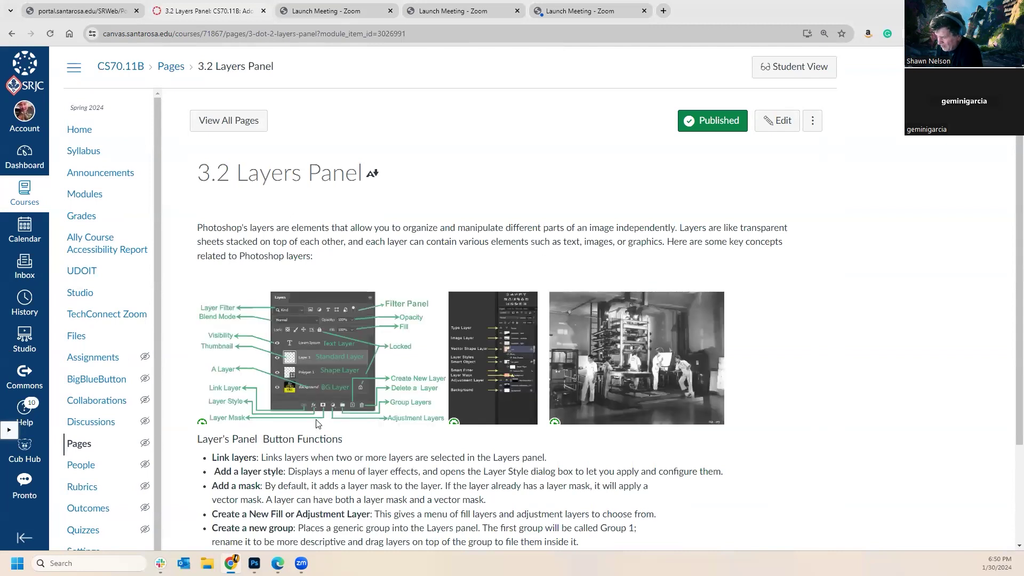
pyautogui.scroll(-3, 319, 424)
pyautogui.scroll(3, 318, 424)
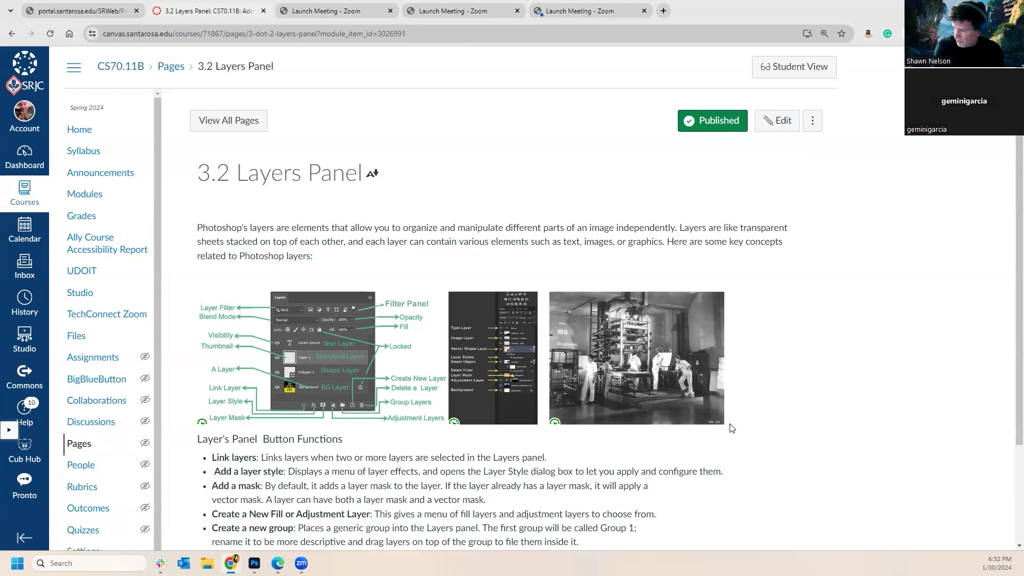
# Zoom the browser to about 175% and scroll down to the Layers panel diagram.
pyautogui.hotkey('ctrl', '+')
pyautogui.hotkey('ctrl', '+')
pyautogui.hotkey('ctrl', '+')
pyautogui.hotkey('ctrl', '+')
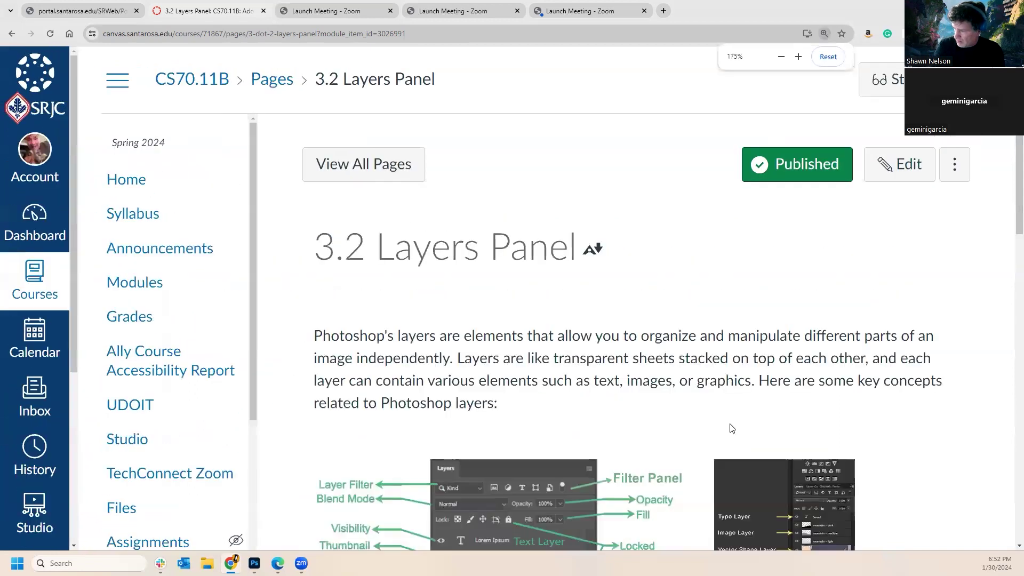
pyautogui.scroll(-5, 742, 459)
pyautogui.scroll(-1, 613, 384)
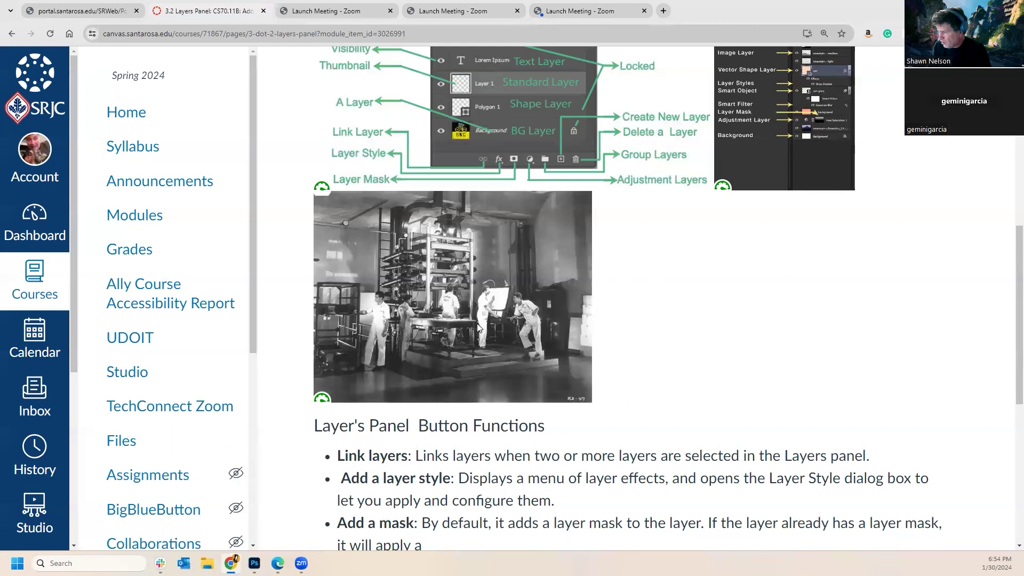
pyautogui.scroll(2, 477, 327)
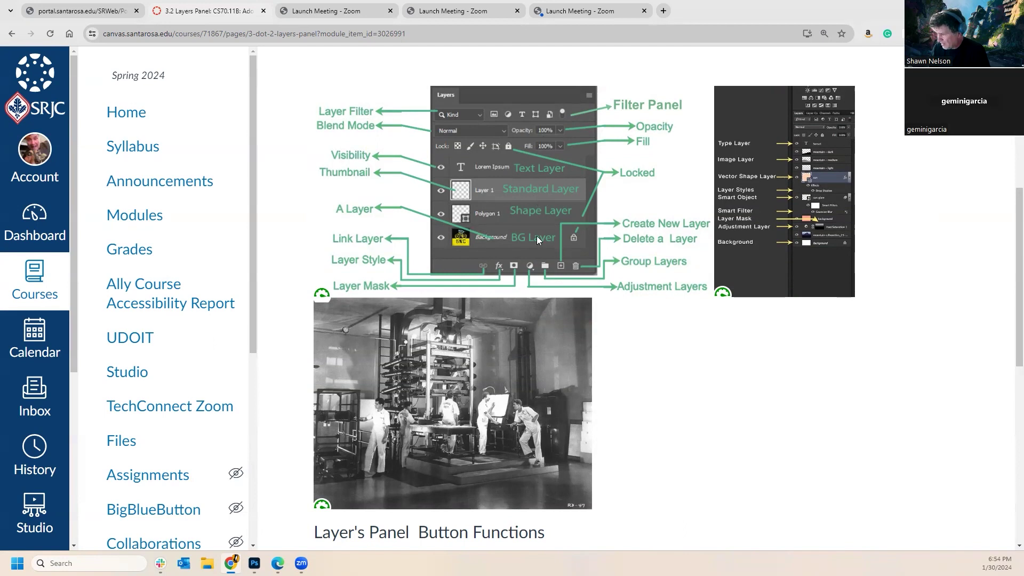
pyautogui.scroll(-5, 537, 236)
pyautogui.scroll(10, 605, 351)
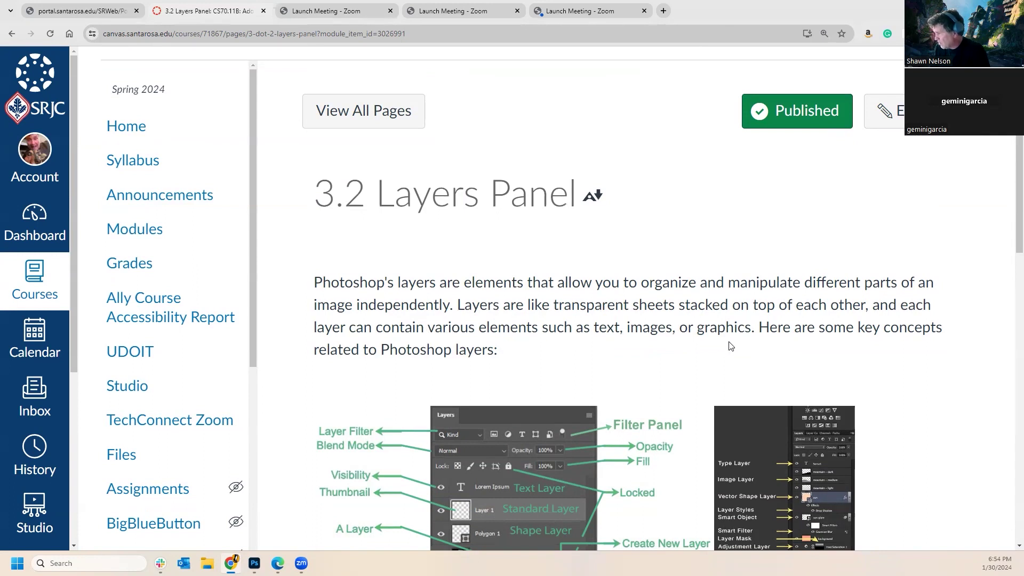
pyautogui.scroll(-1, 470, 348)
pyautogui.scroll(-6, 659, 383)
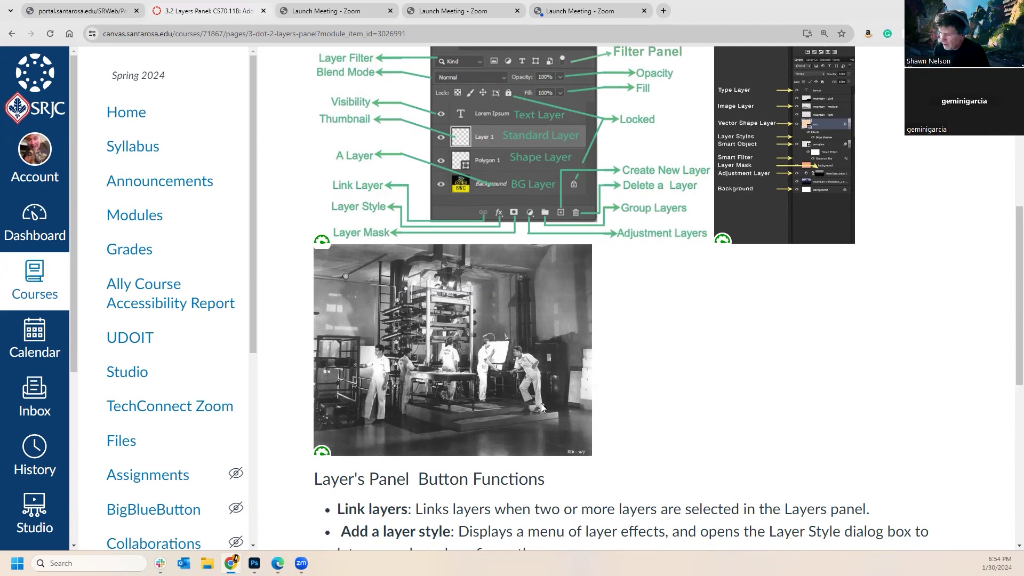
pyautogui.scroll(3, 586, 379)
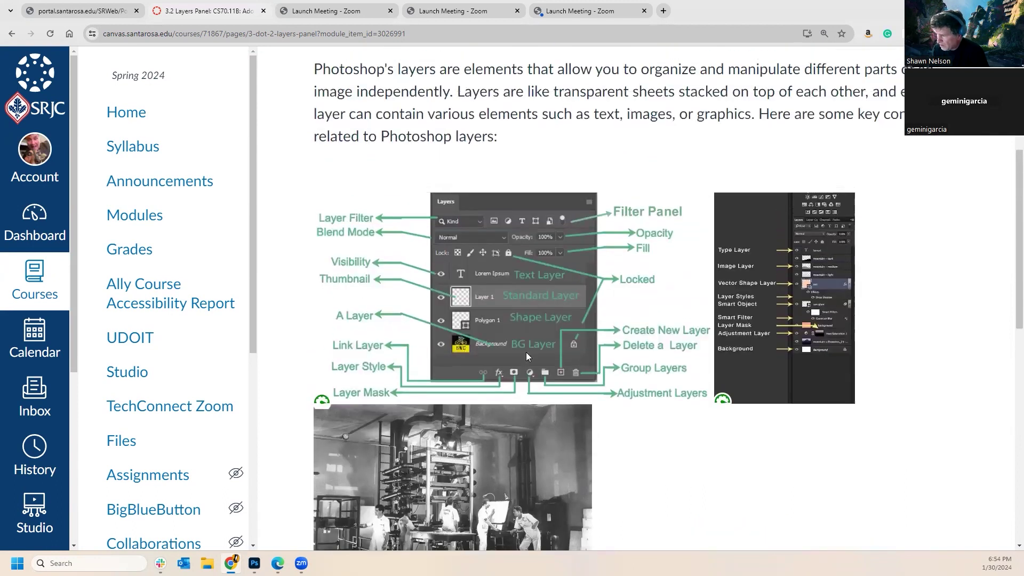
pyautogui.scroll(-2, 497, 473)
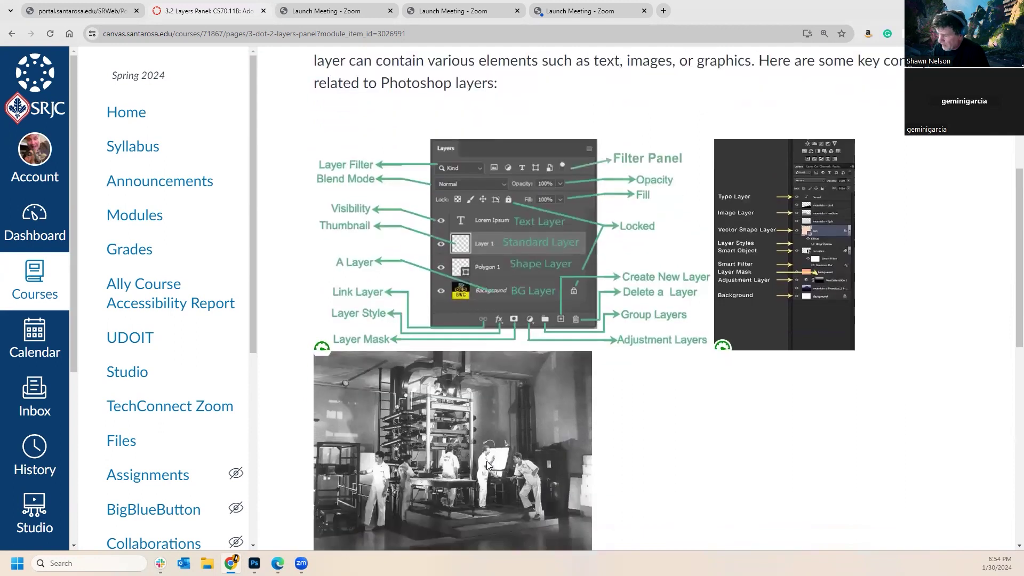
pyautogui.scroll(-7, 580, 422)
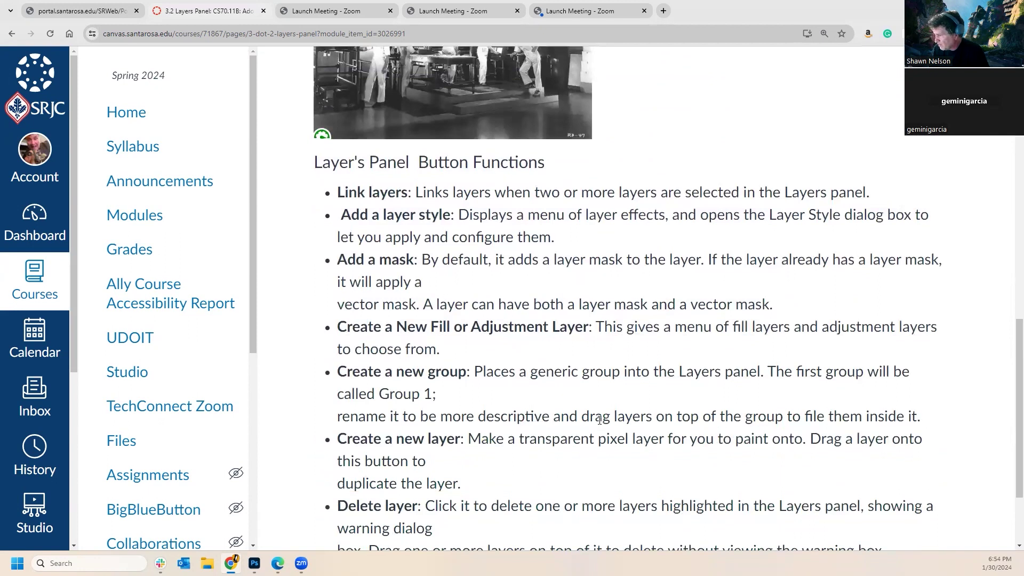
pyautogui.scroll(1, 599, 420)
pyautogui.scroll(1, 601, 419)
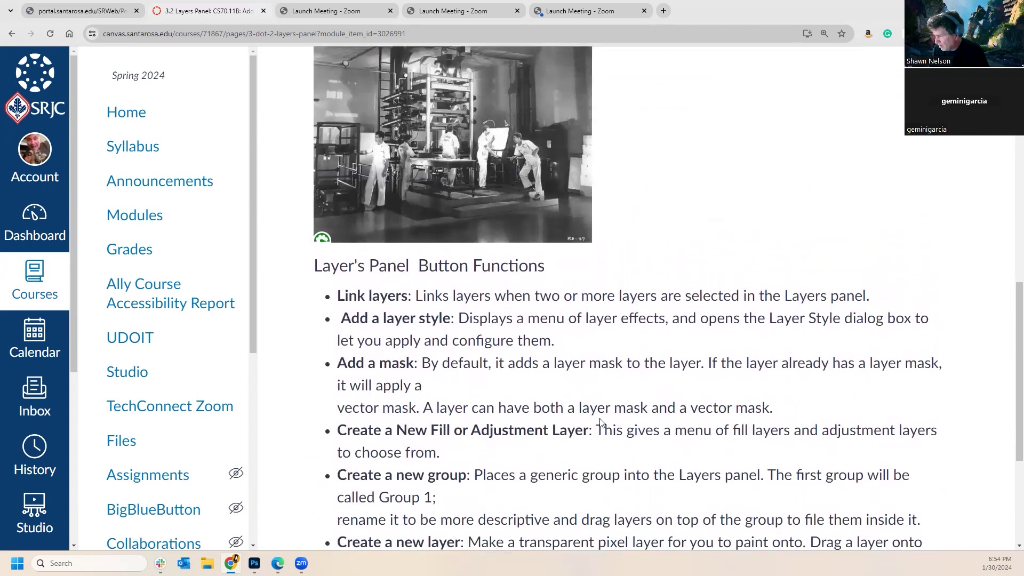
pyautogui.scroll(1, 523, 308)
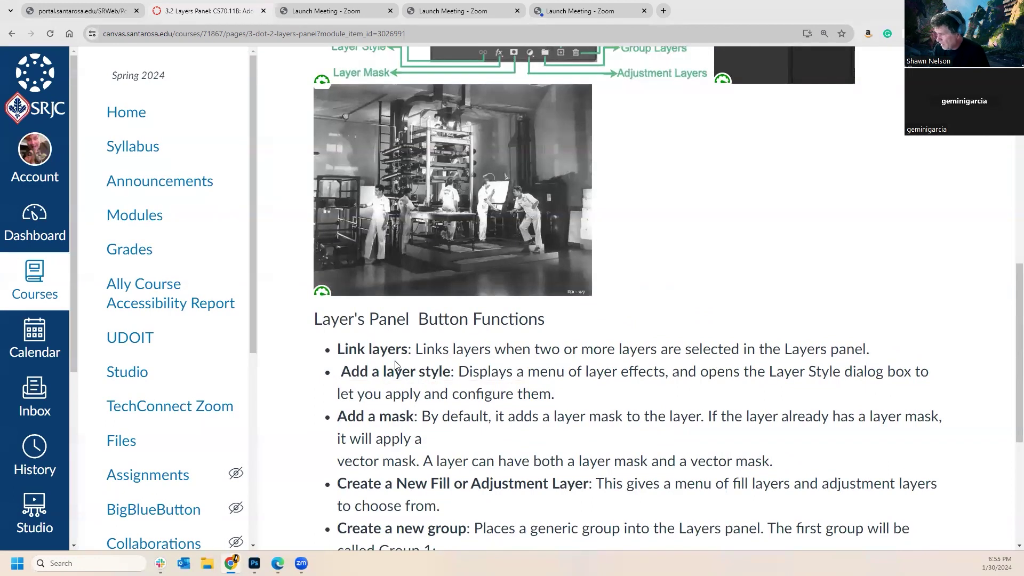
pyautogui.scroll(-3, 422, 366)
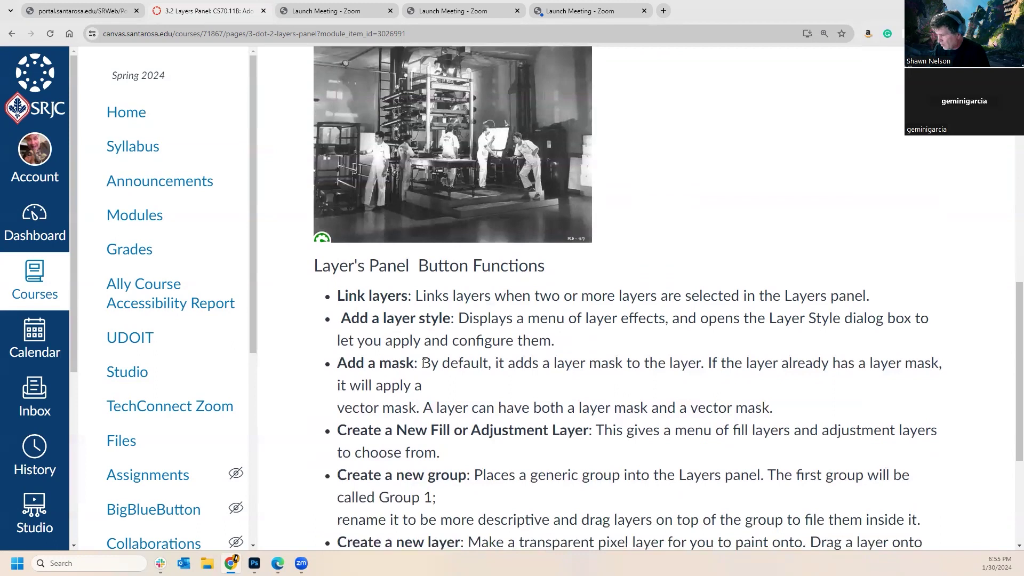
pyautogui.scroll(-2, 422, 366)
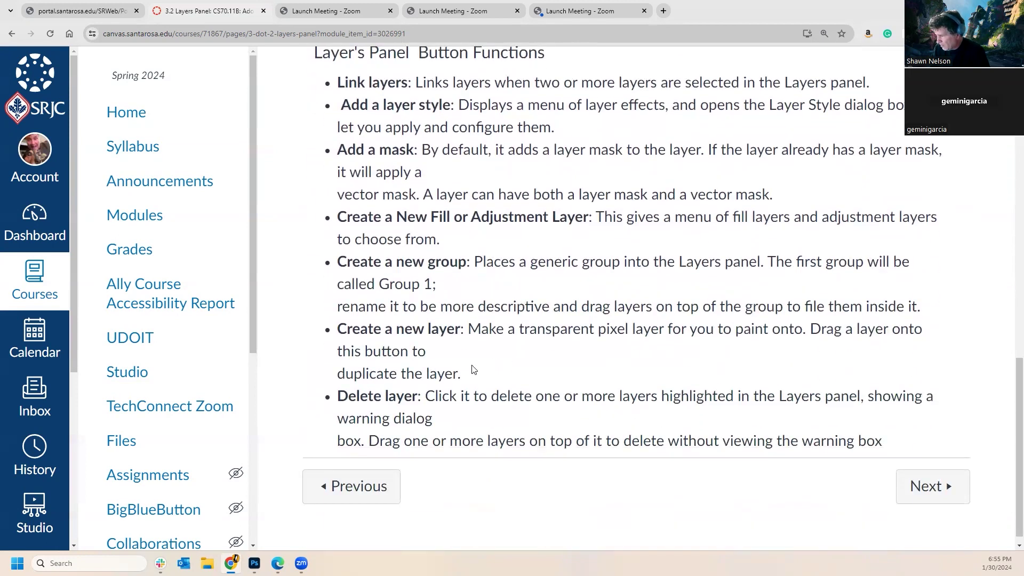
pyautogui.scroll(8, 448, 397)
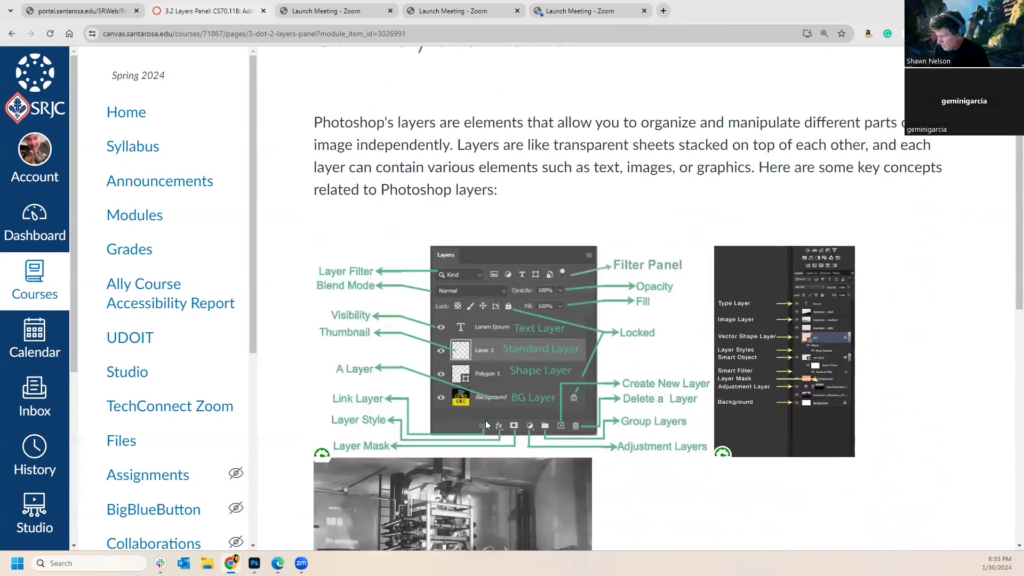
pyautogui.scroll(-7, 517, 468)
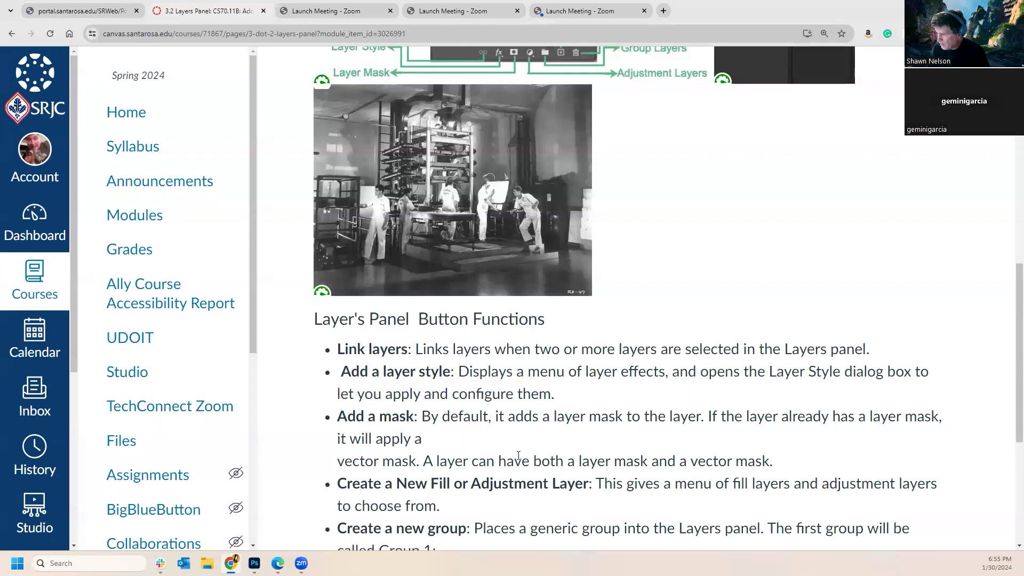
pyautogui.scroll(-5, 528, 445)
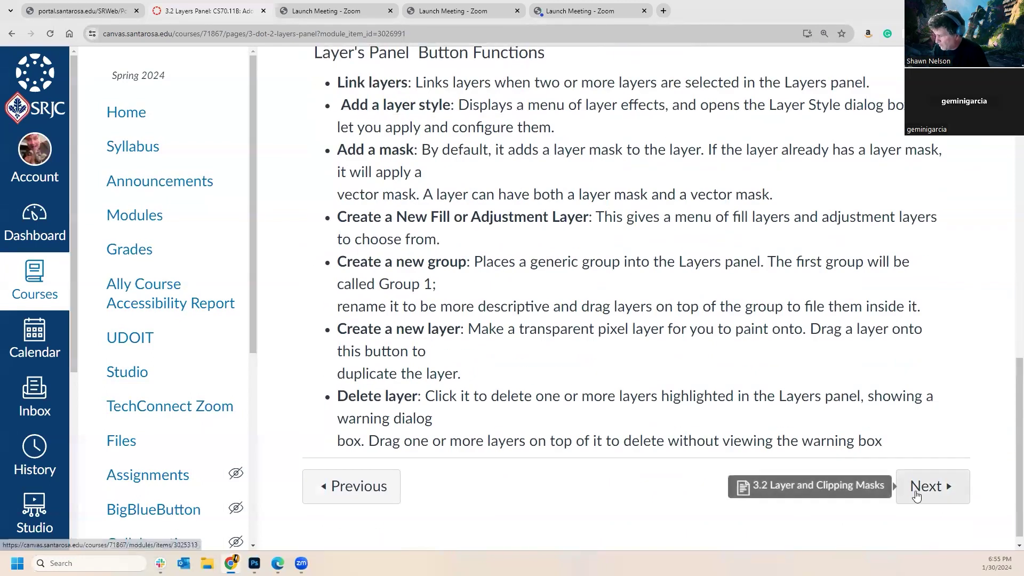
# Go on to the 3.2 Layer and Clipping Masks page, check Photoshop's glassCircle.jpg, then return to the lesson.
pyautogui.click(916, 495)
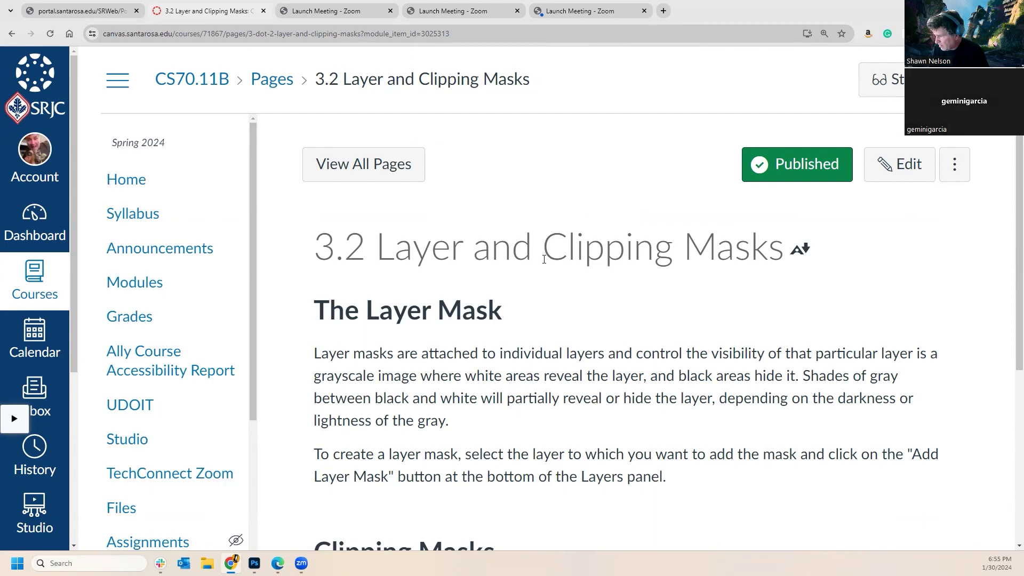
pyautogui.scroll(-2, 547, 281)
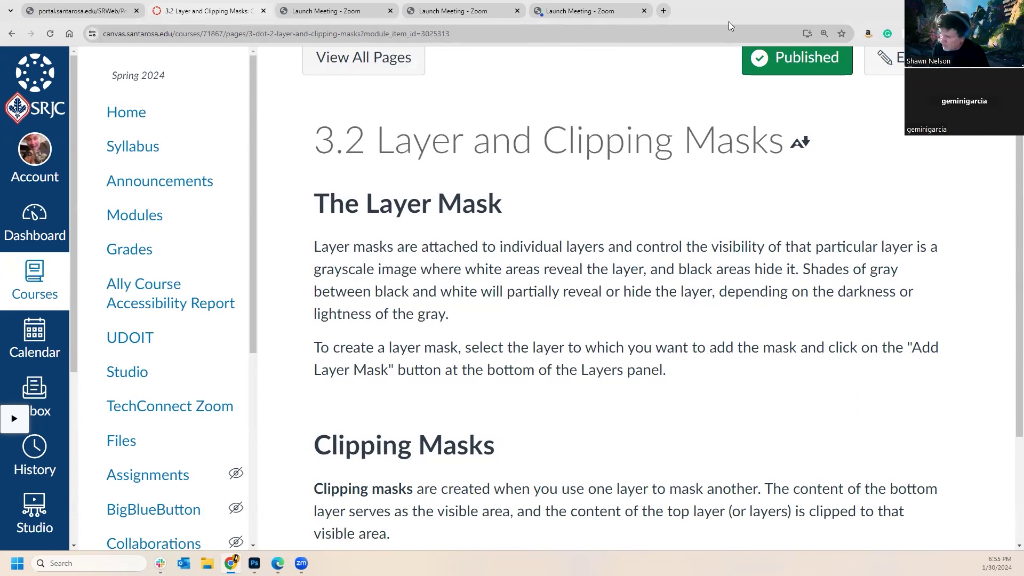
pyautogui.press('super+d')
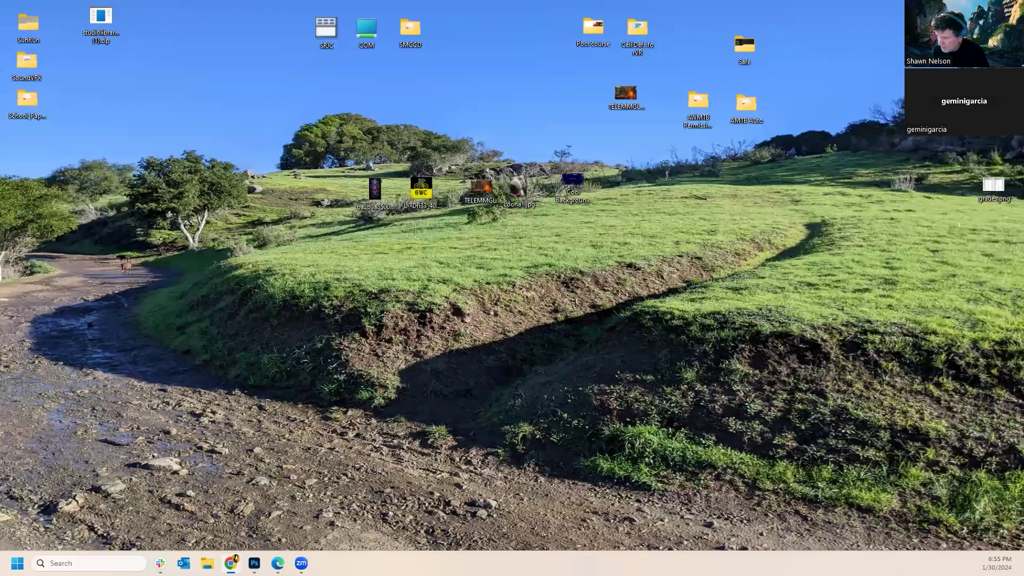
pyautogui.click(254, 563)
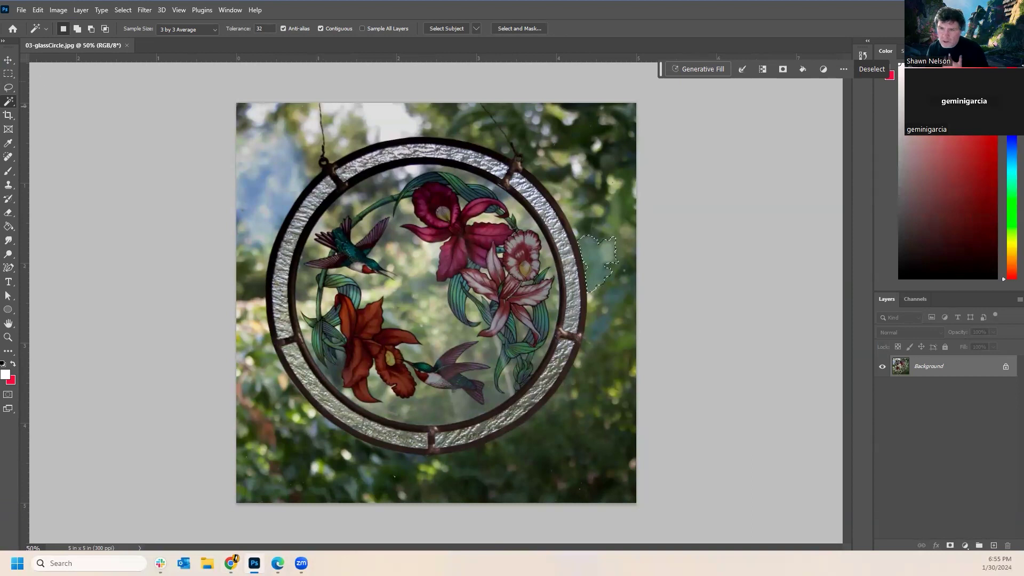
pyautogui.hotkey('alt', 'Tab')
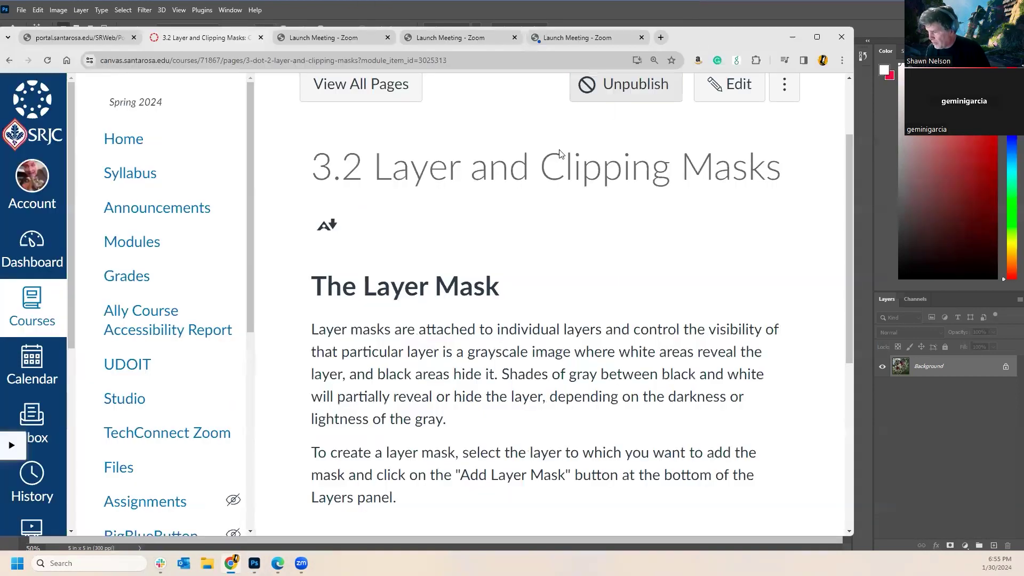
# Open Modules, scroll to Mod 3.0, and zoom the browser out to locate 03-glassCircle.jpg.
pyautogui.click(137, 243)
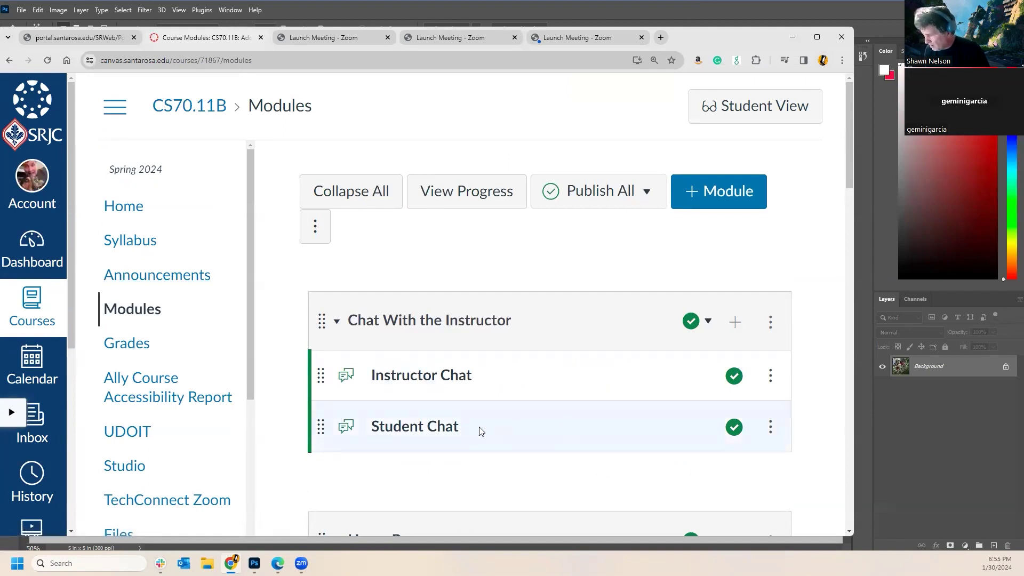
pyautogui.scroll(-1, 480, 429)
pyautogui.scroll(-2, 407, 436)
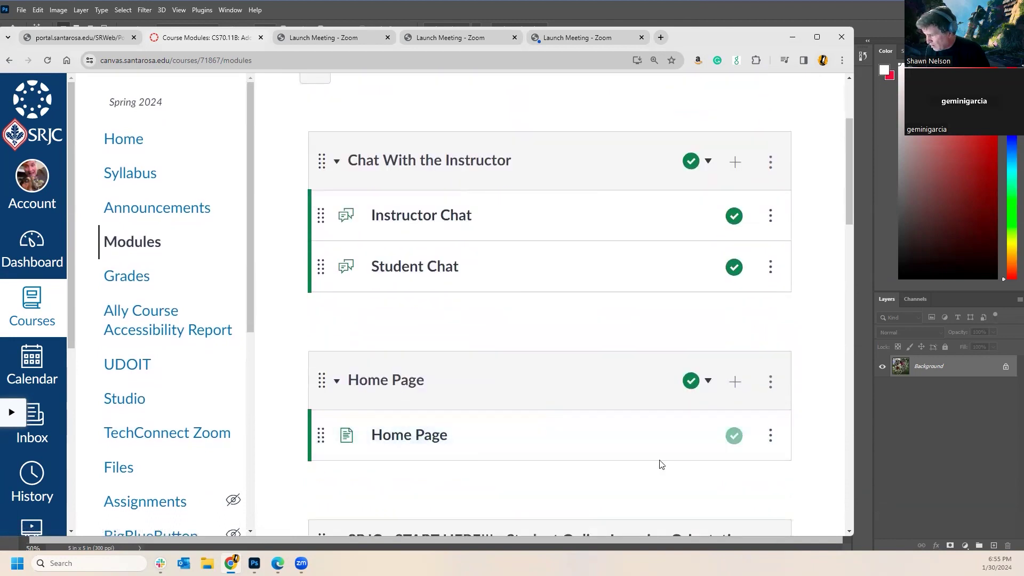
pyautogui.scroll(-3, 376, 331)
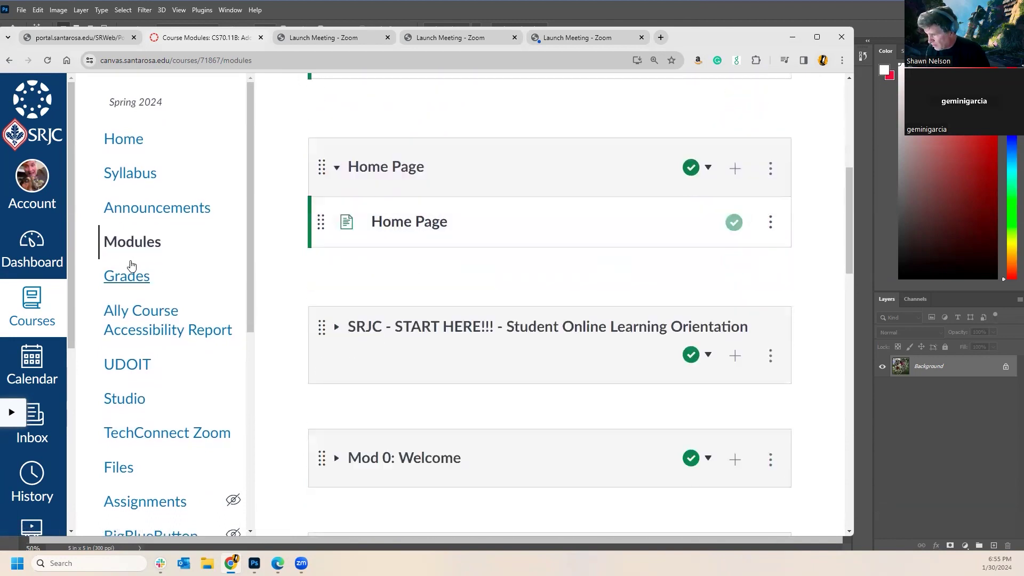
pyautogui.scroll(-5, 531, 308)
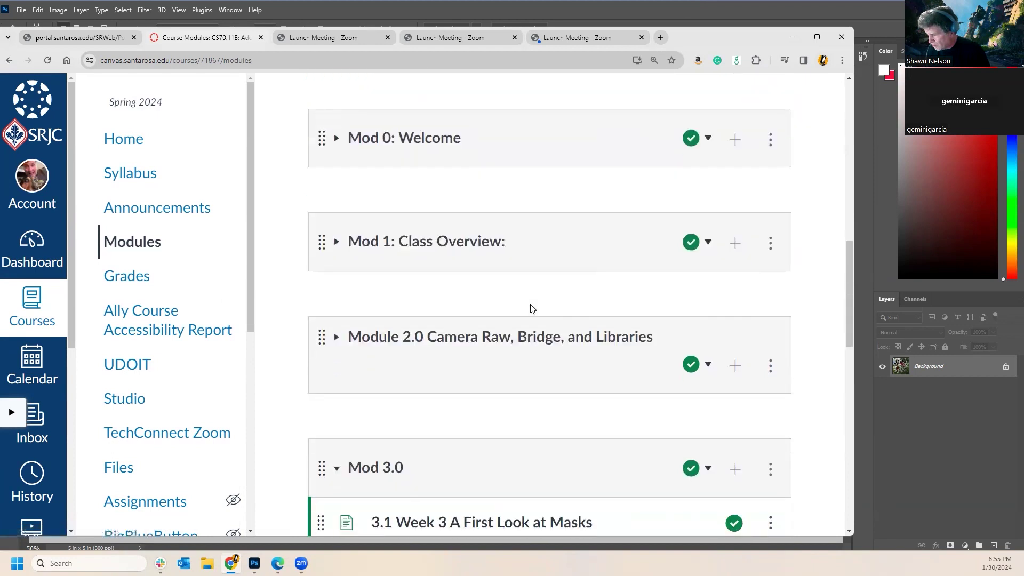
pyautogui.scroll(-7, 531, 308)
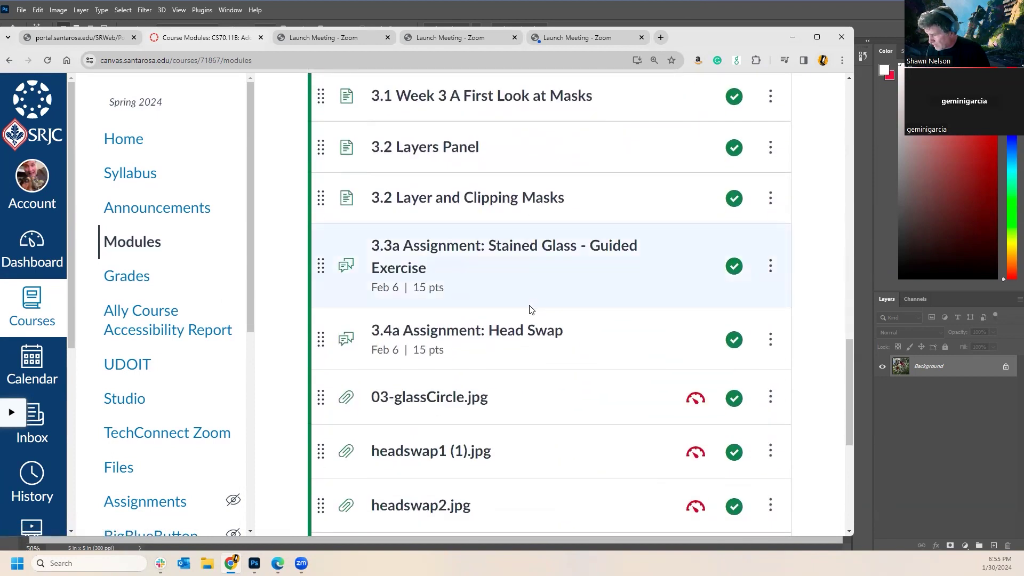
pyautogui.scroll(-1, 531, 309)
pyautogui.scroll(2, 531, 309)
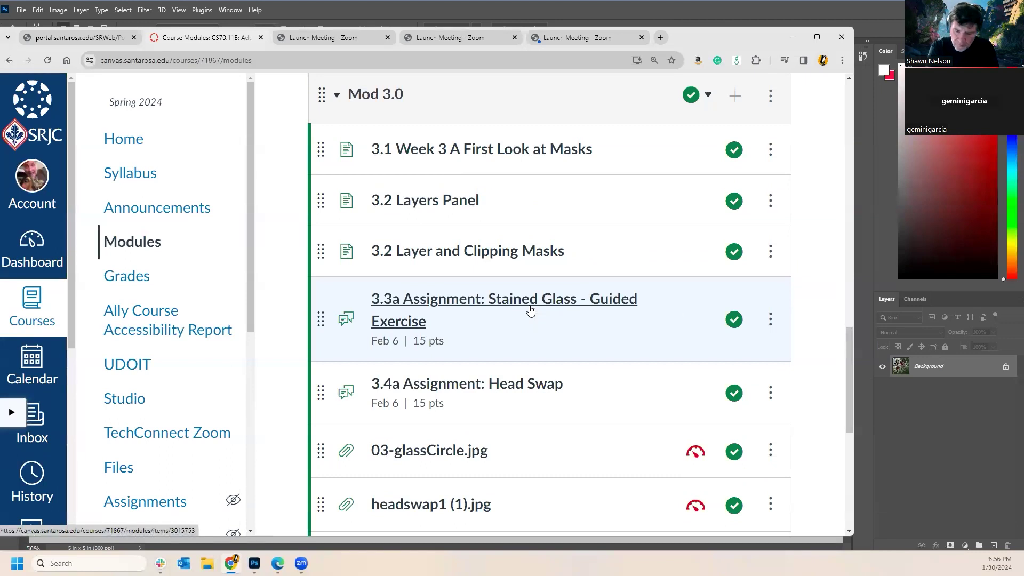
pyautogui.hotkey('ctrl', '-')
pyautogui.hotkey('ctrl', '-')
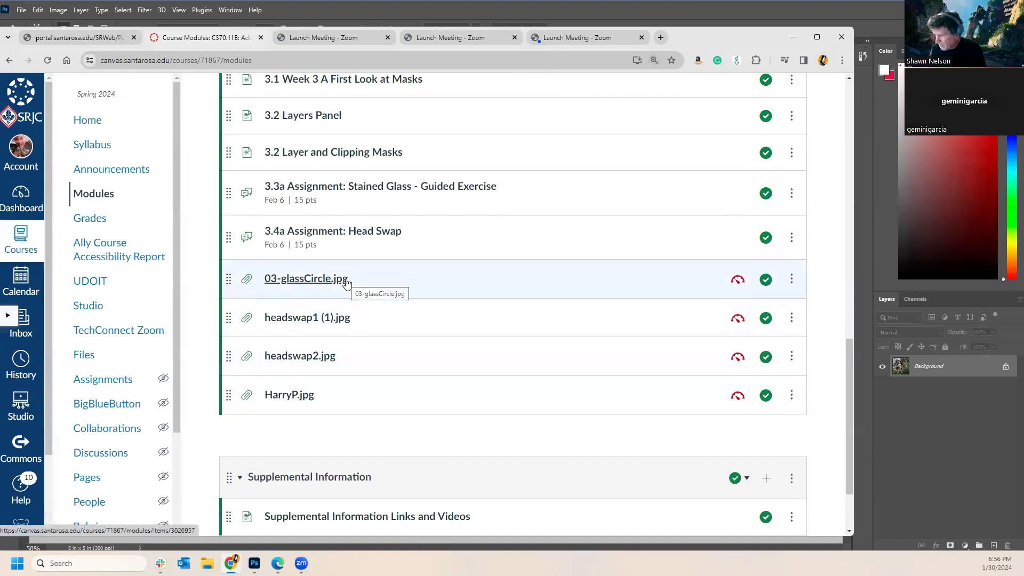
# Download 03-glassCircle.jpg from its file page, confirm the download, go back, and switch to Photoshop.
pyautogui.click(321, 281)
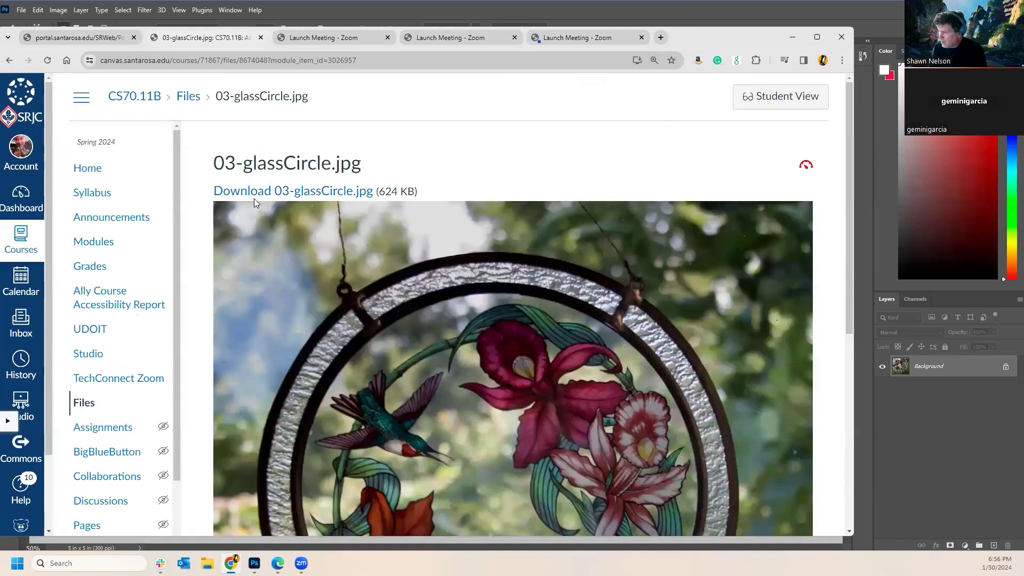
pyautogui.click(260, 192)
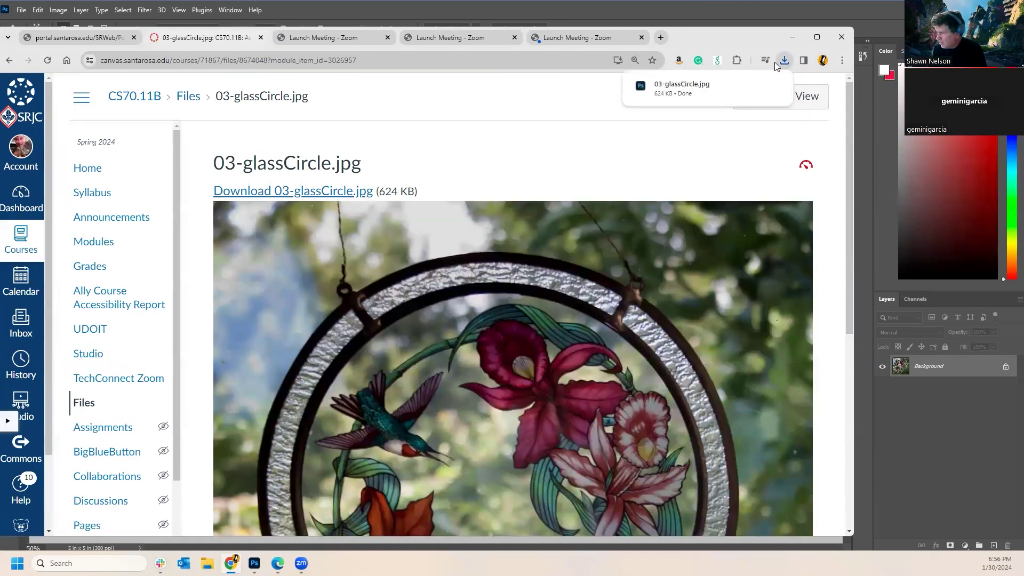
pyautogui.click(776, 63)
pyautogui.click(781, 63)
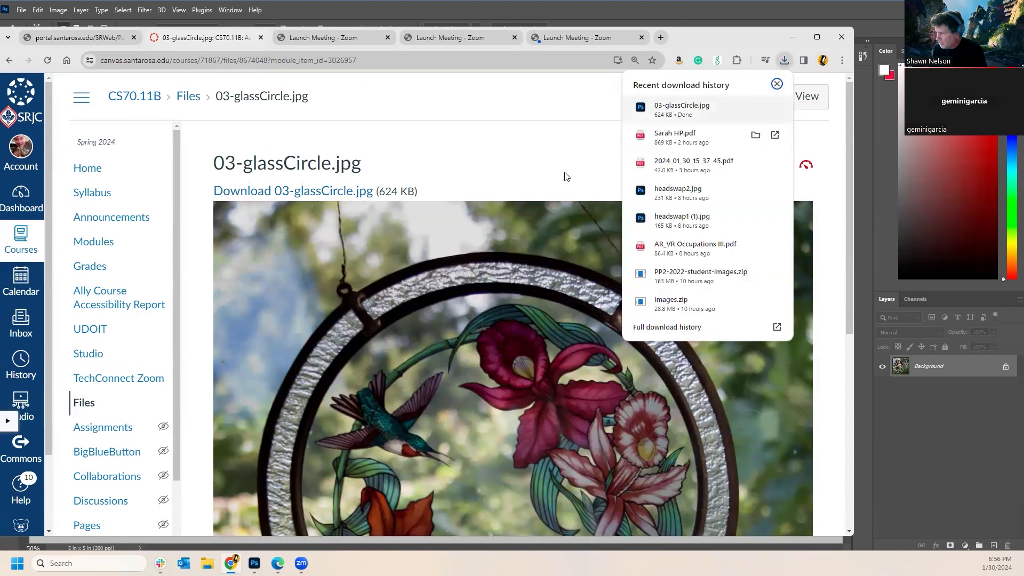
pyautogui.click(416, 92)
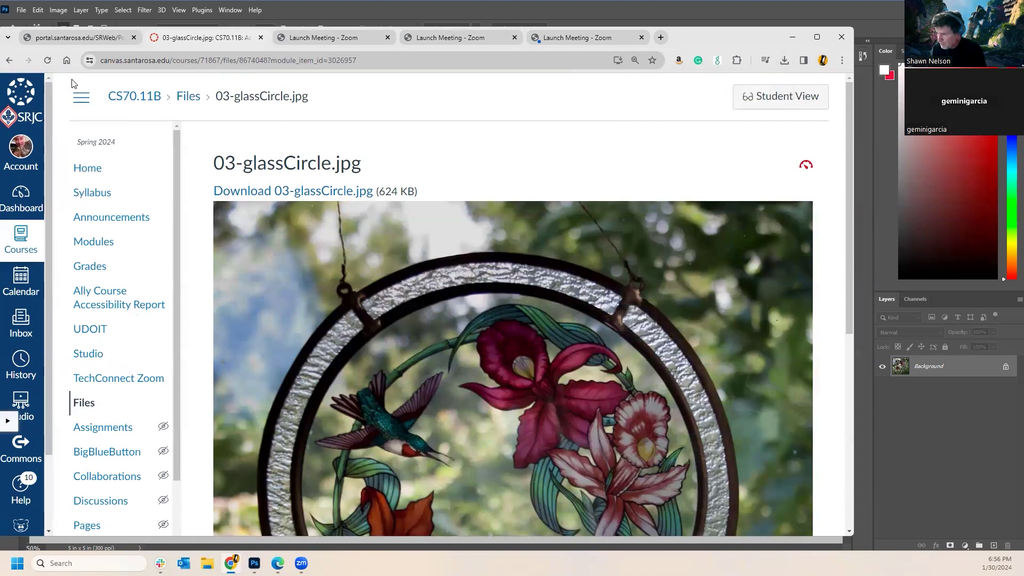
pyautogui.click(10, 61)
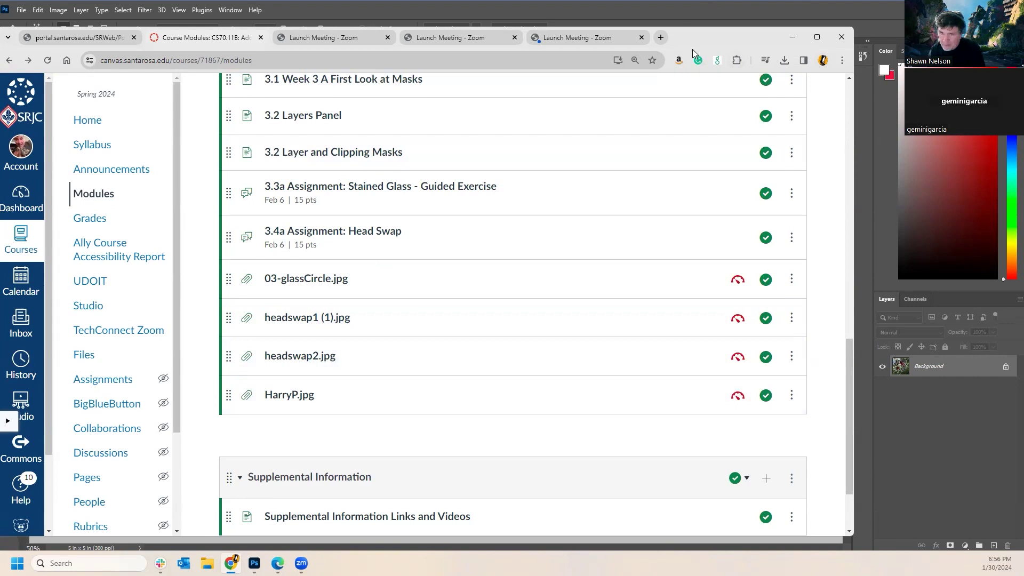
pyautogui.hotkey('alt', 'Tab')
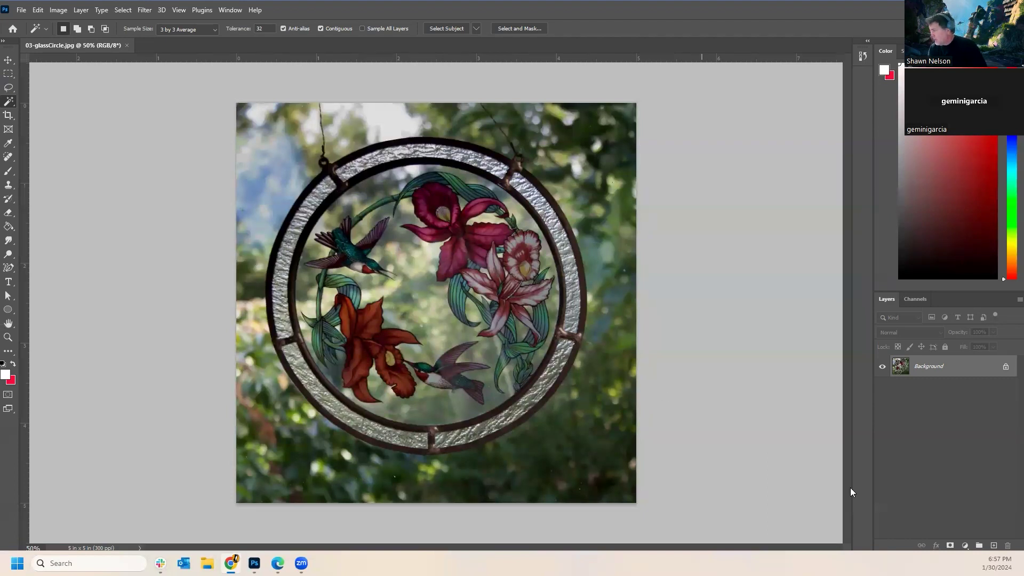
# Select a foliage patch beside the circle, then show the Swatches panel via Window > Workspace.
pyautogui.click(599, 259)
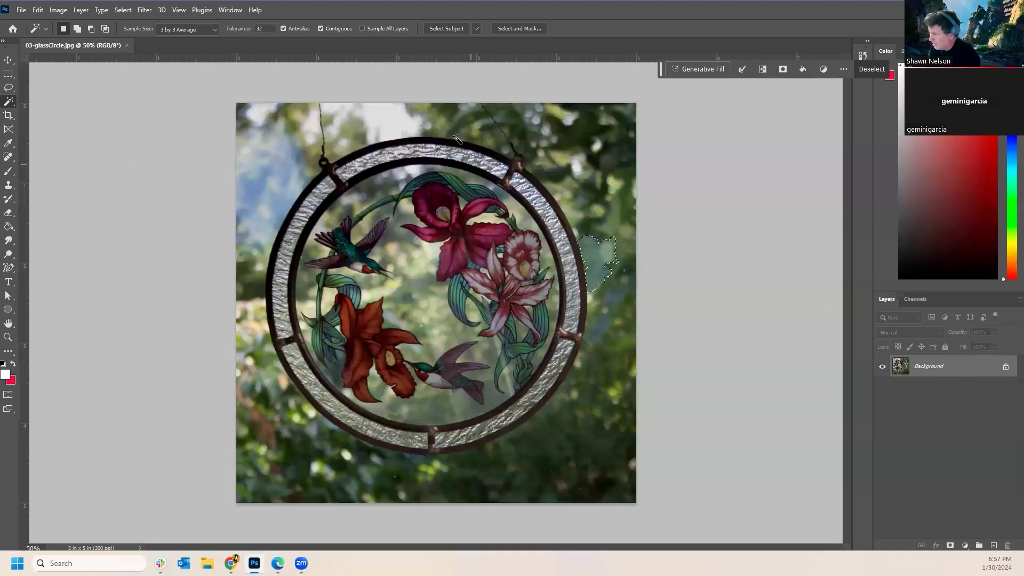
pyautogui.click(236, 10)
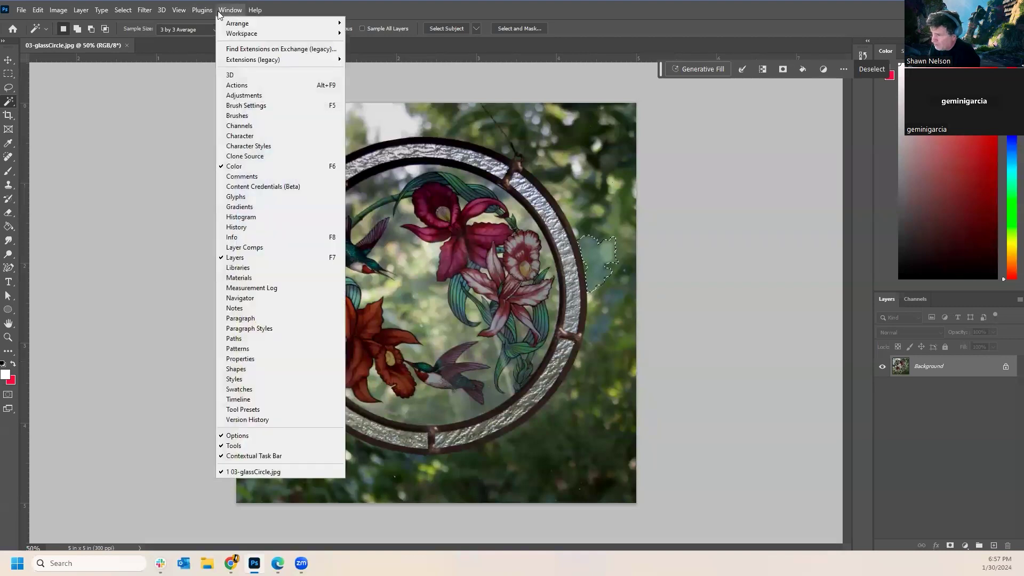
pyautogui.moveTo(243, 33)
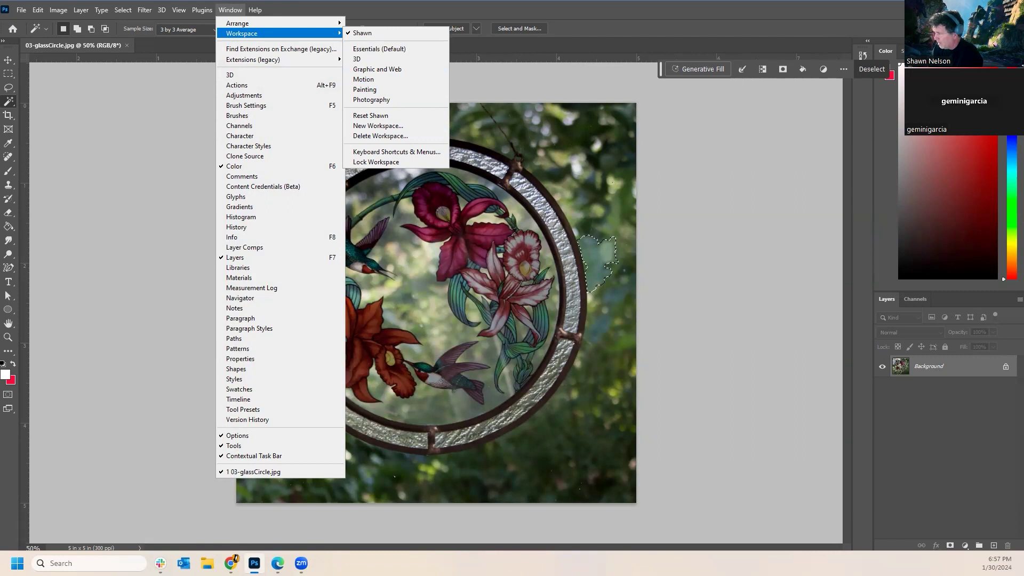
pyautogui.click(902, 51)
pyautogui.scroll(-3, 947, 223)
pyautogui.scroll(-3, 947, 222)
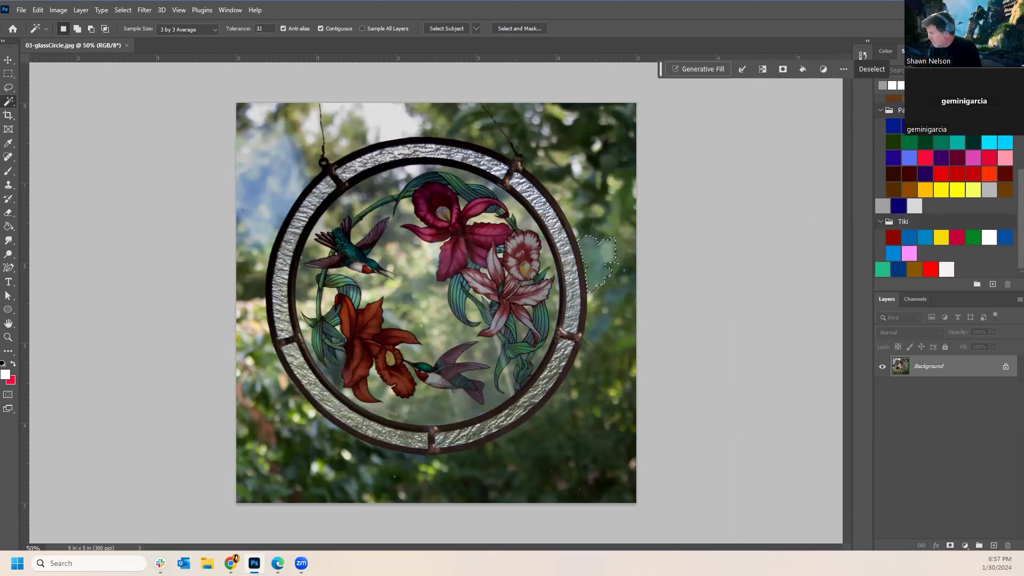
pyautogui.scroll(10, 945, 192)
# Look through the Patterns and Color panels, then settle on the Swatches colour sets.
pyautogui.click(923, 51)
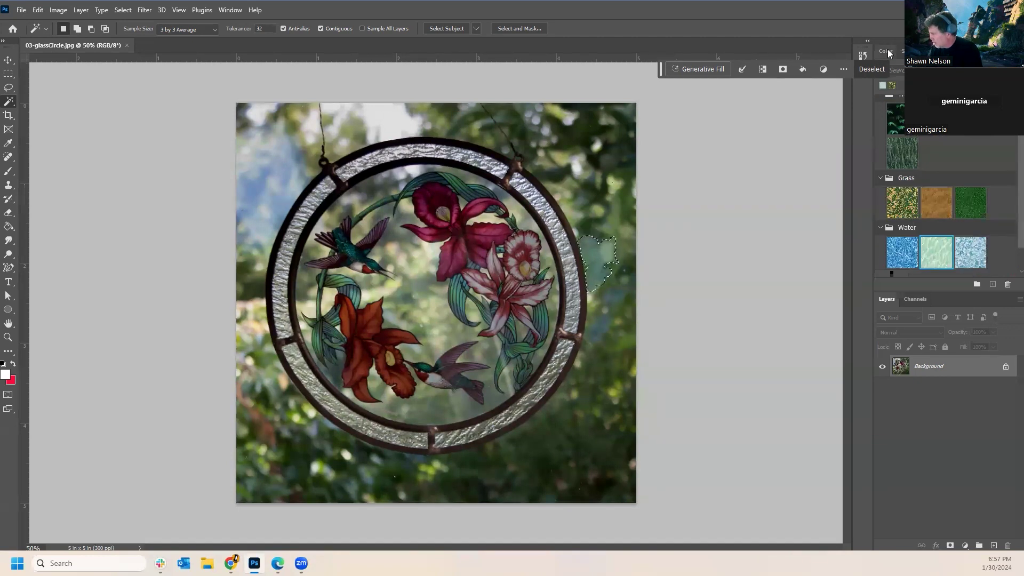
pyautogui.scroll(-1, 944, 195)
pyautogui.scroll(2, 944, 195)
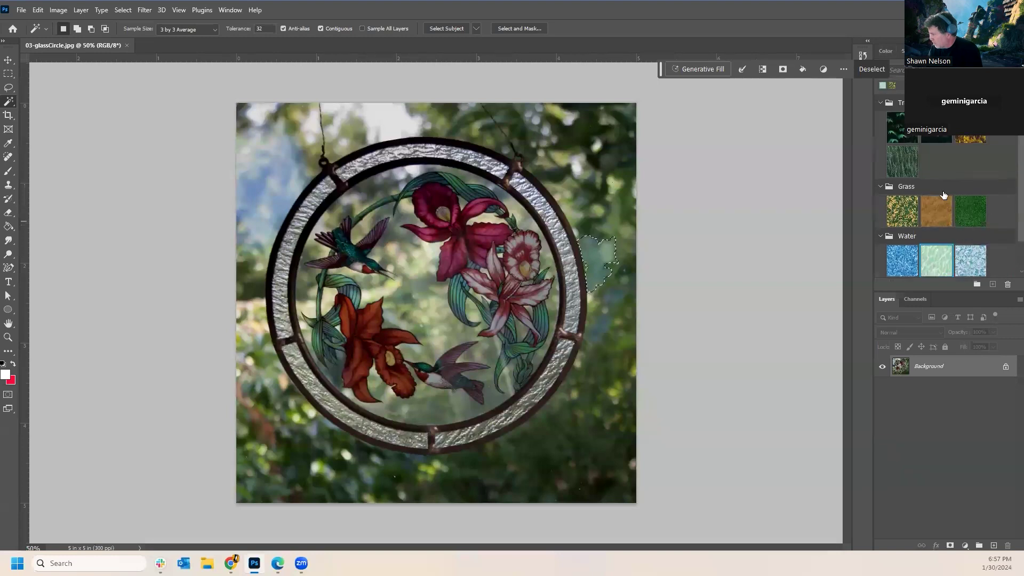
pyautogui.click(887, 51)
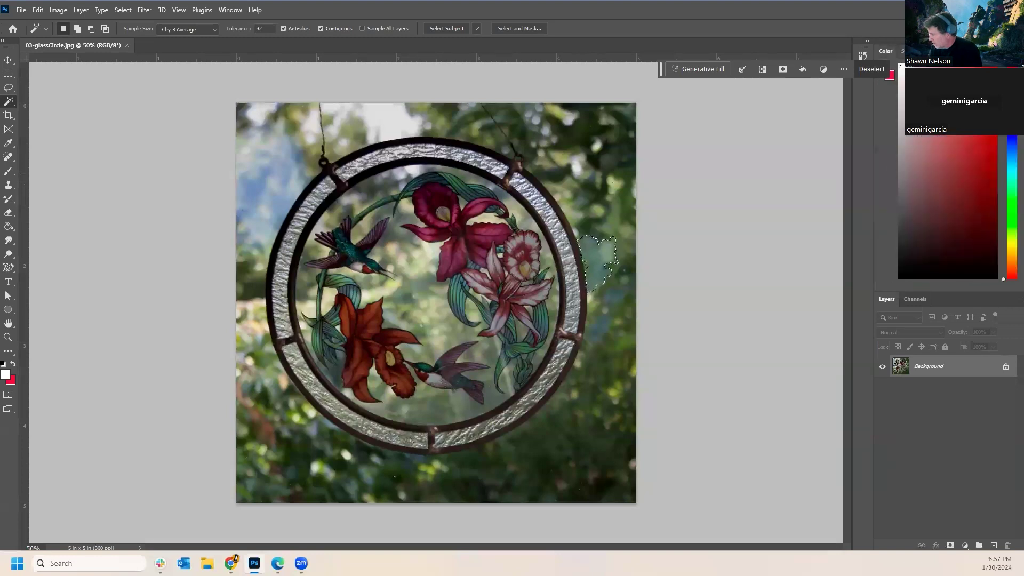
pyautogui.click(901, 51)
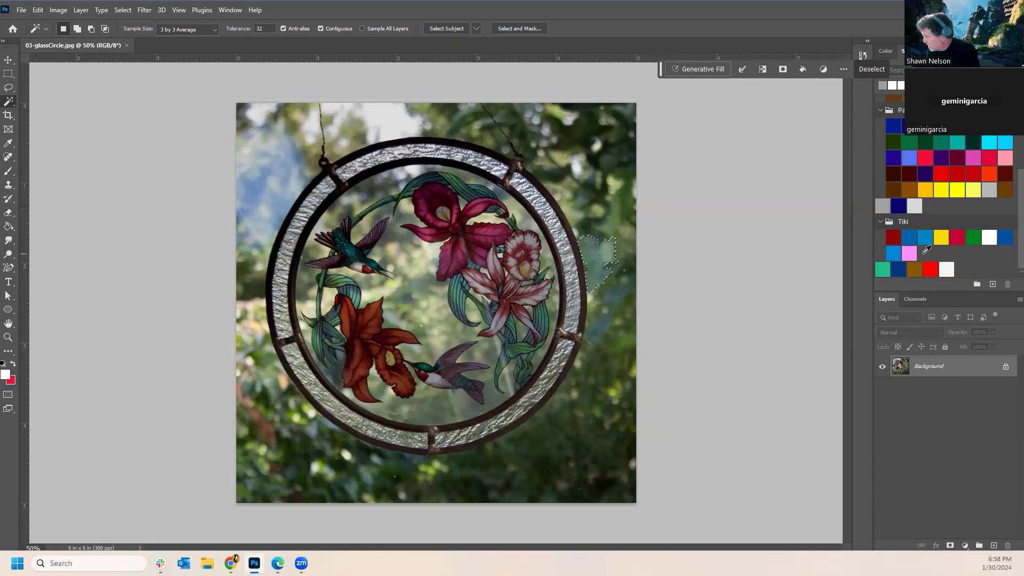
pyautogui.scroll(3, 927, 251)
pyautogui.scroll(3, 901, 160)
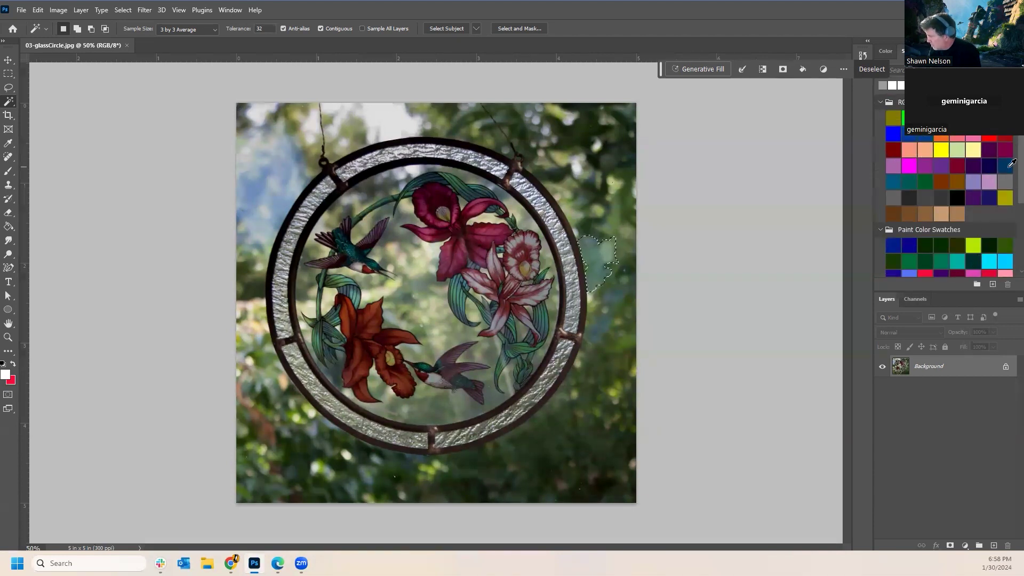
pyautogui.scroll(-3, 960, 245)
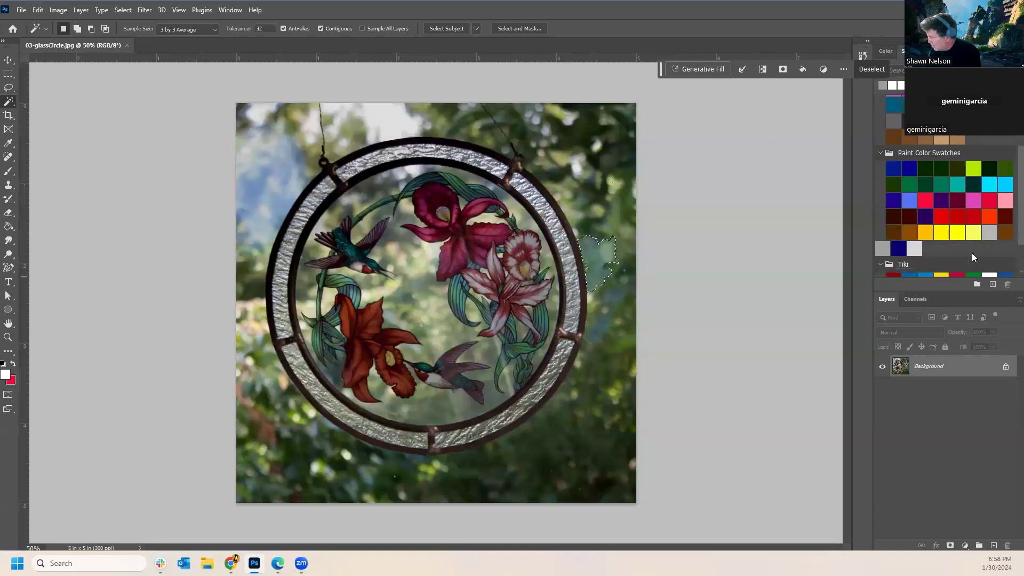
pyautogui.scroll(-2, 971, 256)
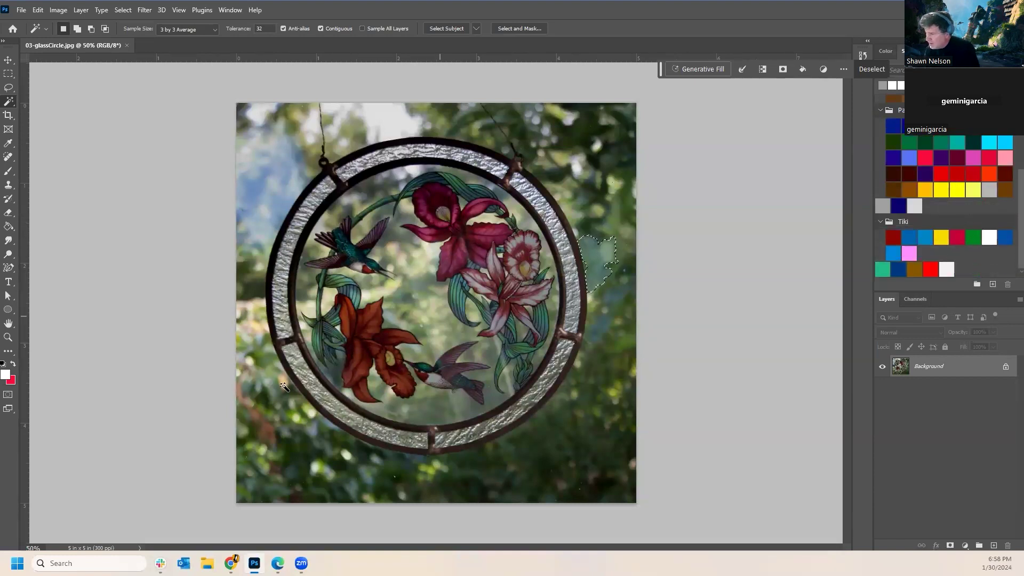
# Deselect the foliage, convert the Background into Layer 0, and apply Lock All to it.
pyautogui.click(127, 11)
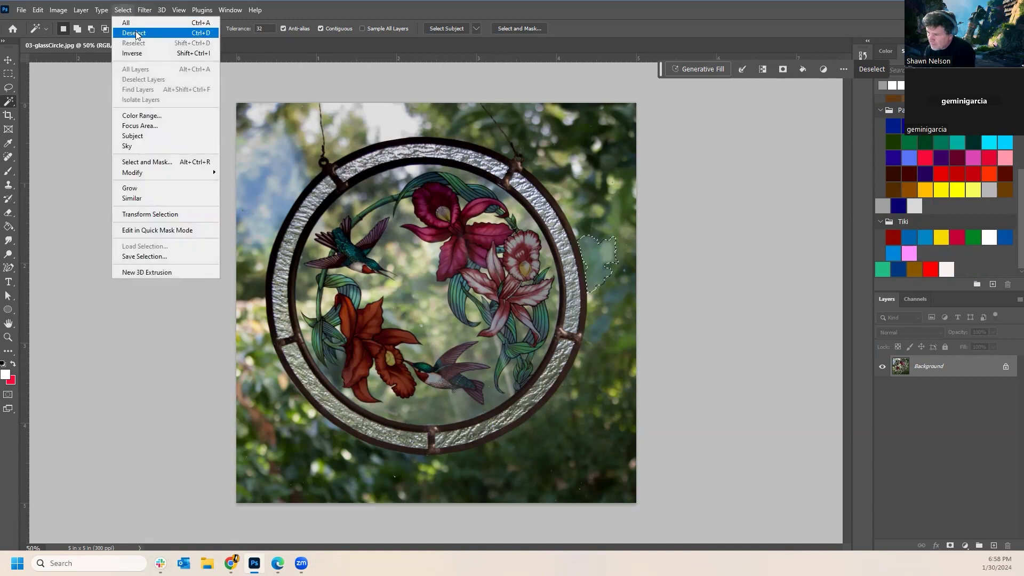
pyautogui.click(136, 34)
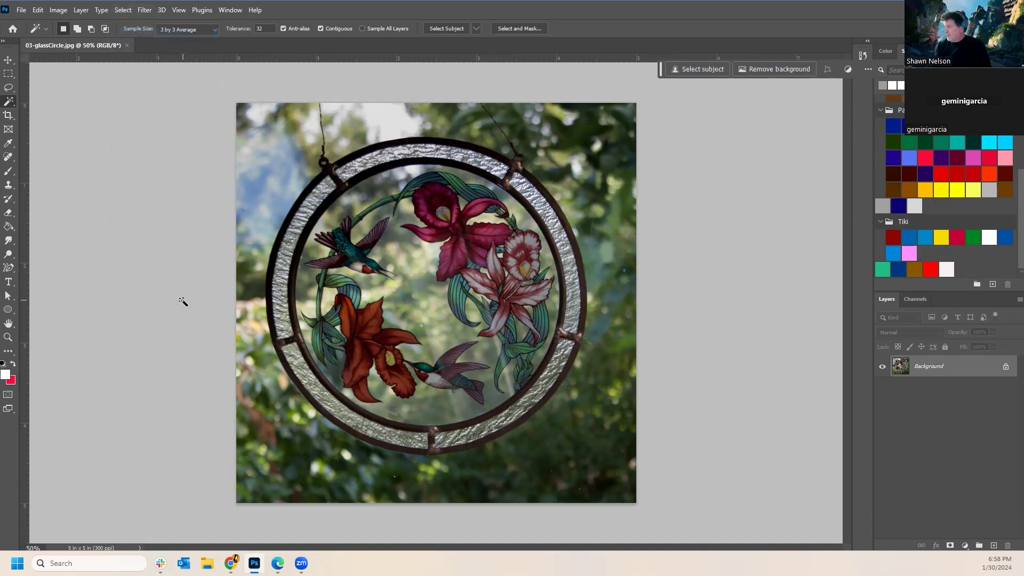
pyautogui.click(1005, 367)
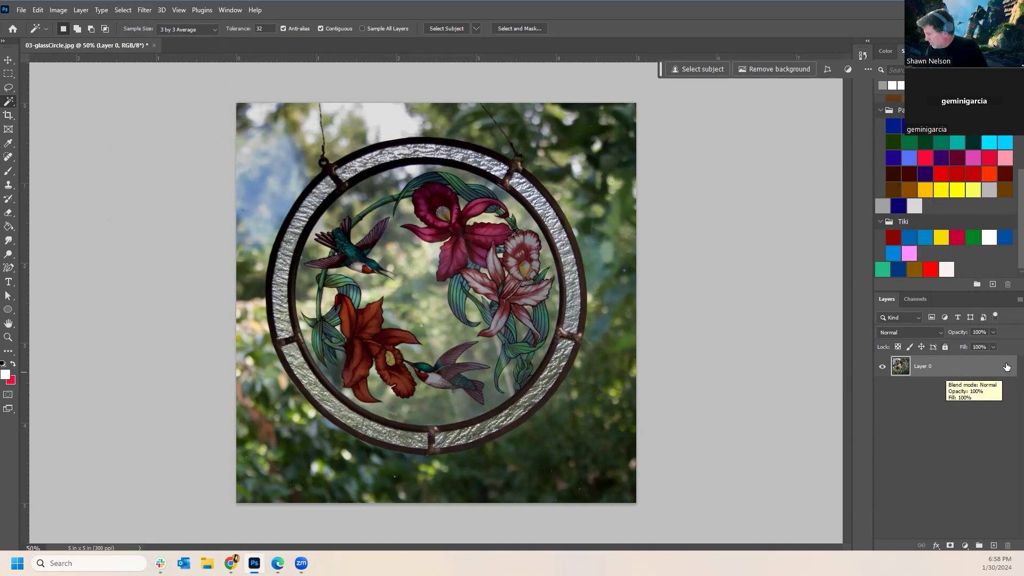
pyautogui.click(945, 347)
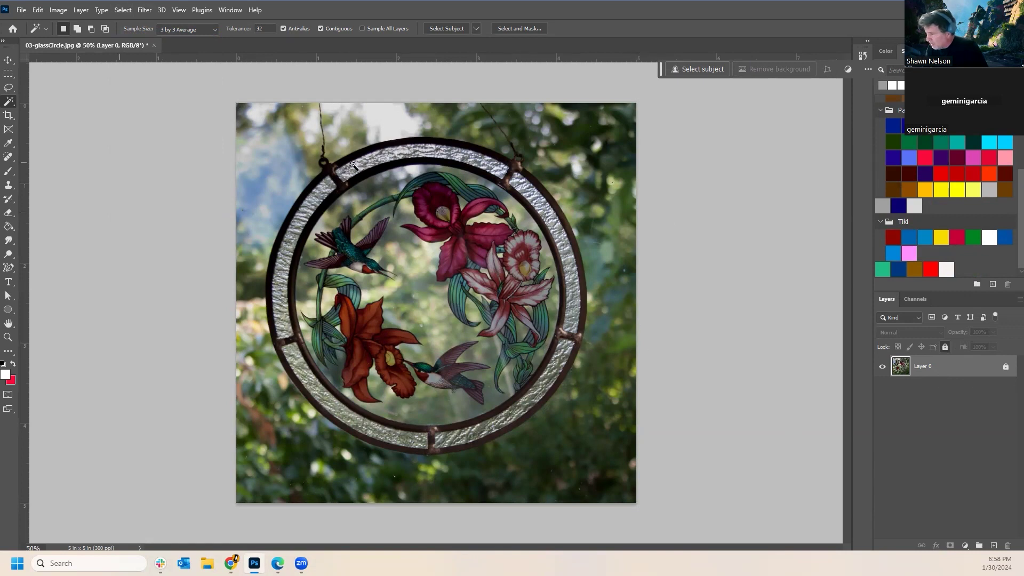
pyautogui.click(1006, 369)
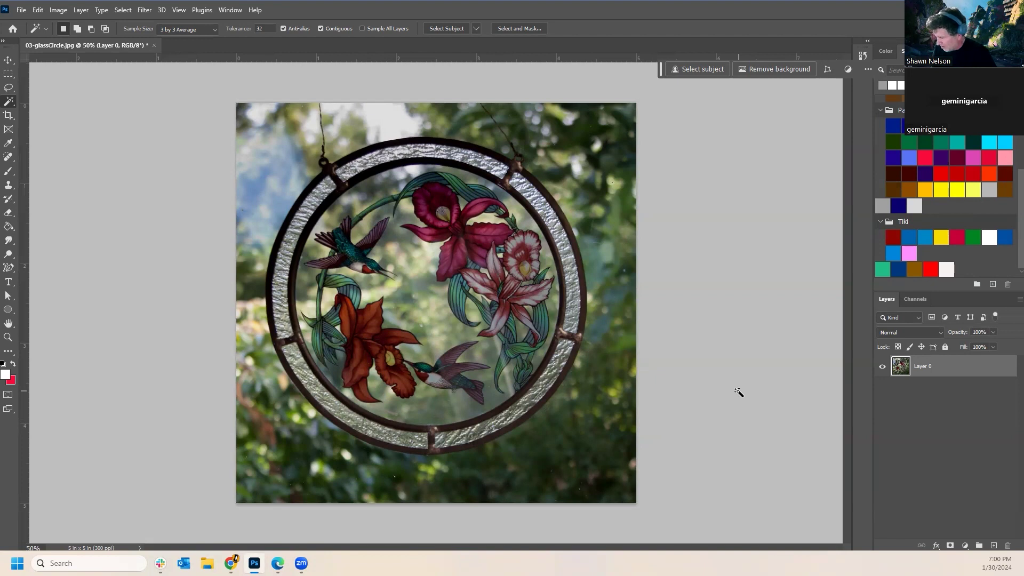
# Duplicate Layer 0 to create Layer 0 copy.
pyautogui.rightClick(925, 375)
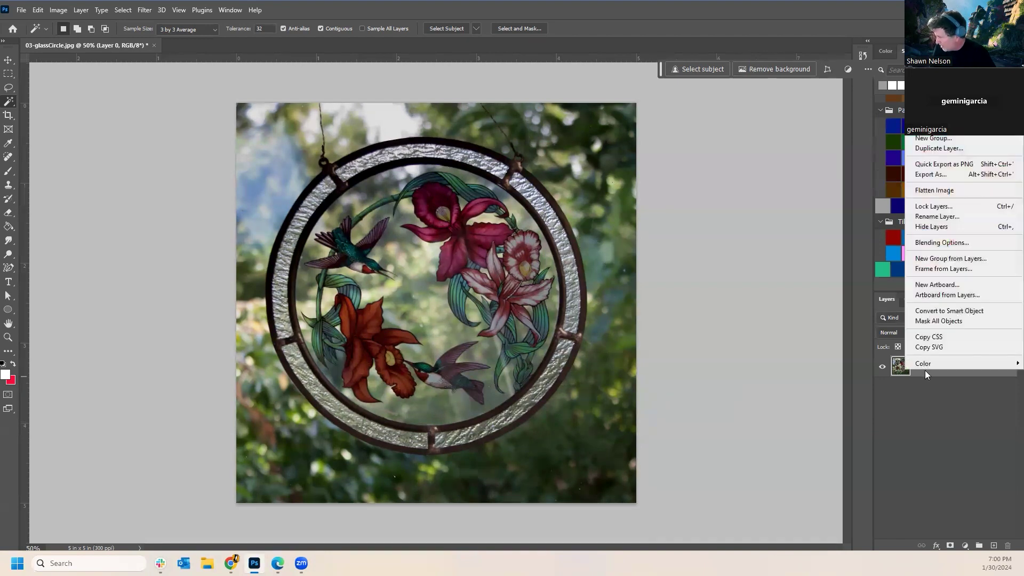
pyautogui.click(946, 153)
pyautogui.click(515, 179)
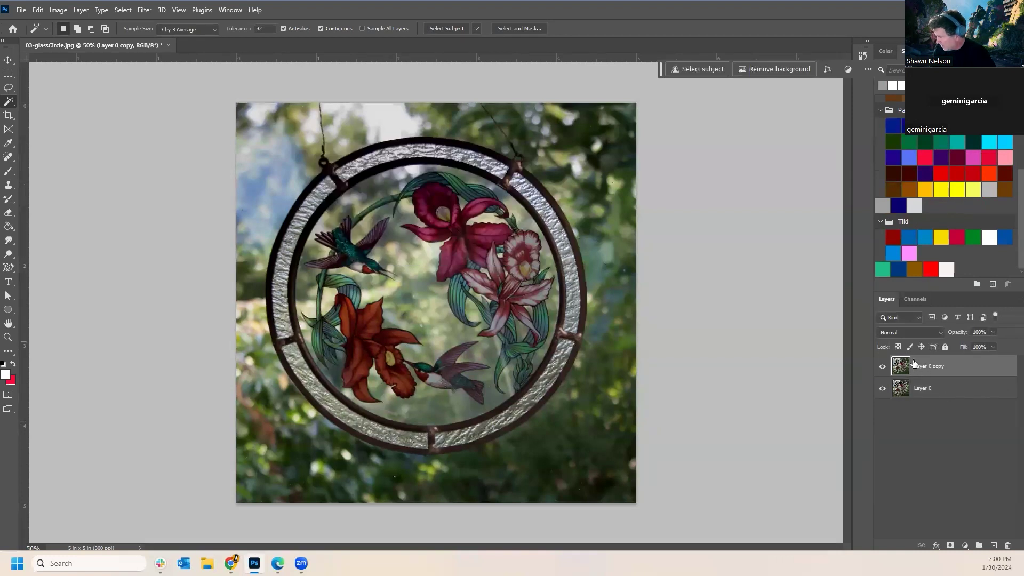
# Select the original Layer 0, lock it completely, and hide it.
pyautogui.click(986, 391)
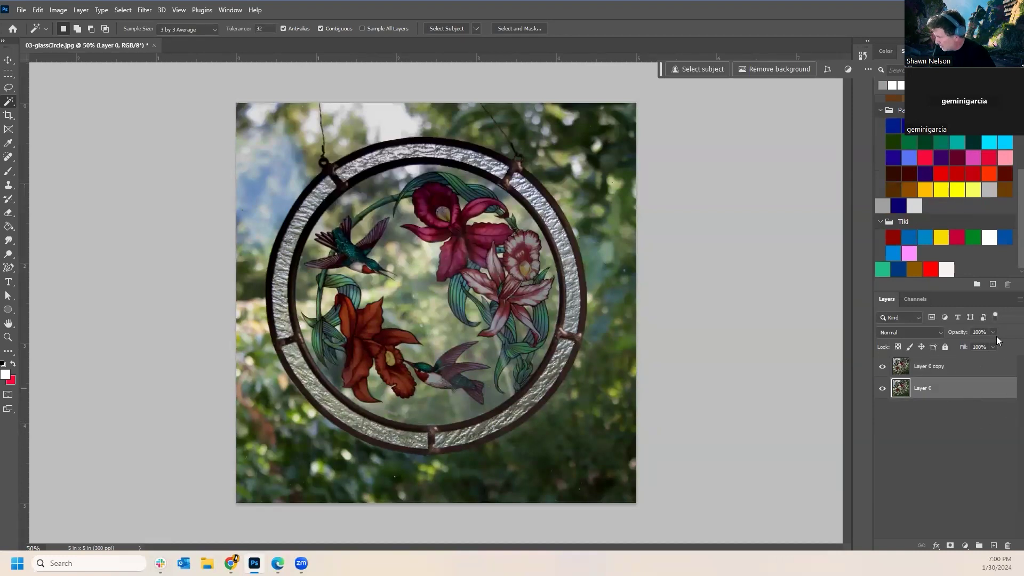
pyautogui.click(945, 345)
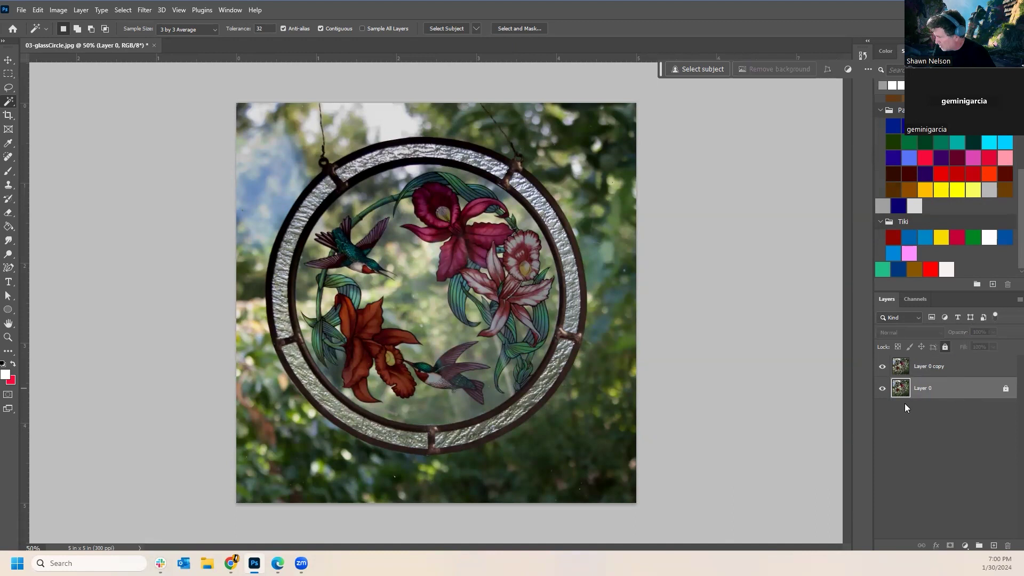
pyautogui.click(882, 391)
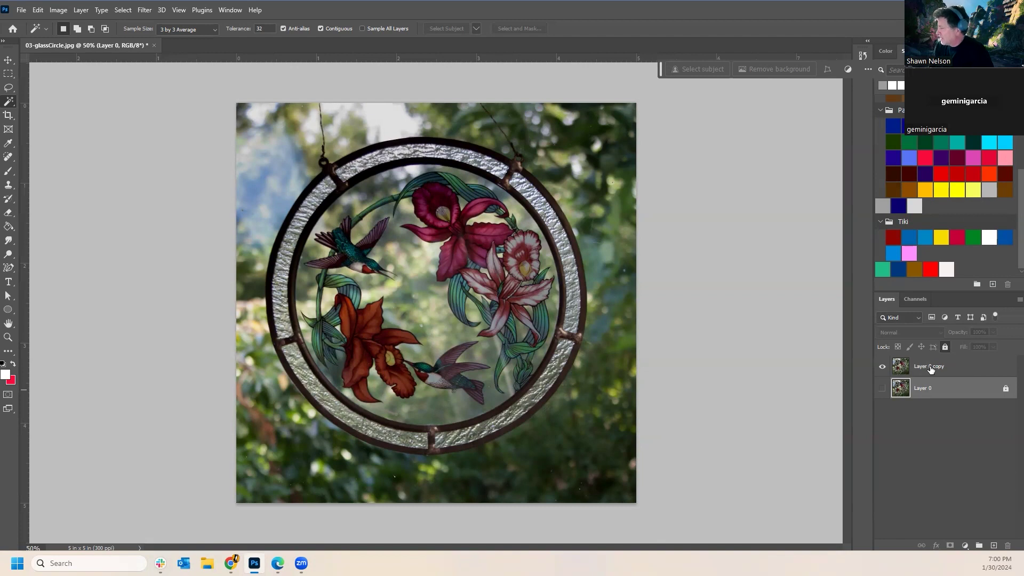
# Convert Layer 0 copy into a smart object.
pyautogui.click(930, 368)
pyautogui.rightClick(931, 368)
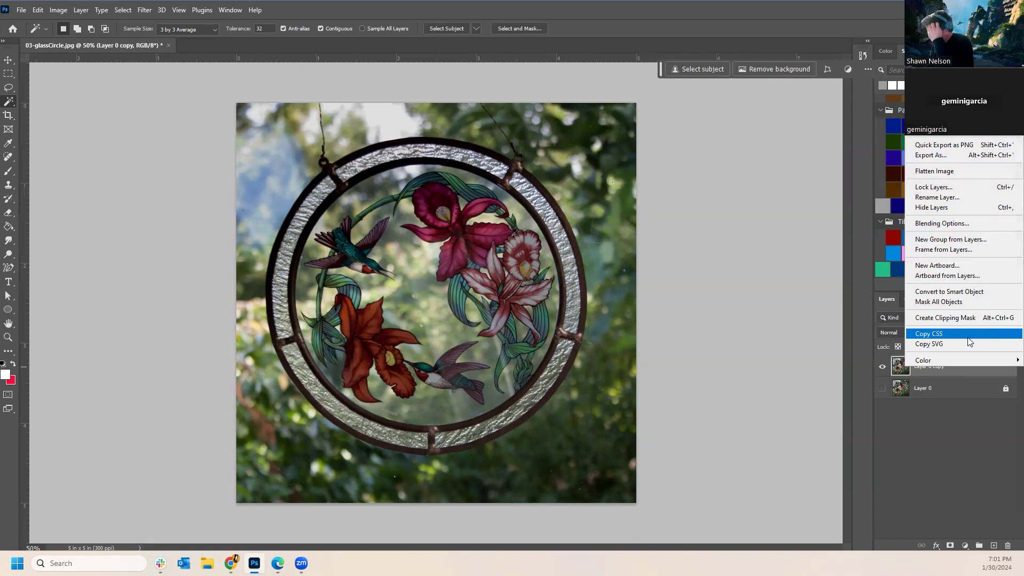
pyautogui.click(942, 291)
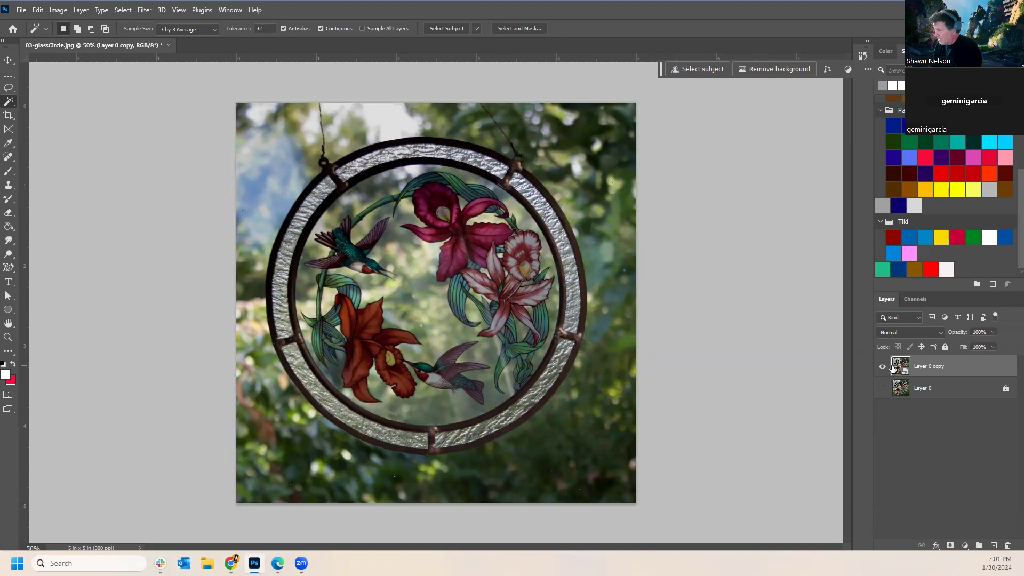
# Add a new empty Layer 1, then bring up the prompt to delete it.
pyautogui.click(993, 545)
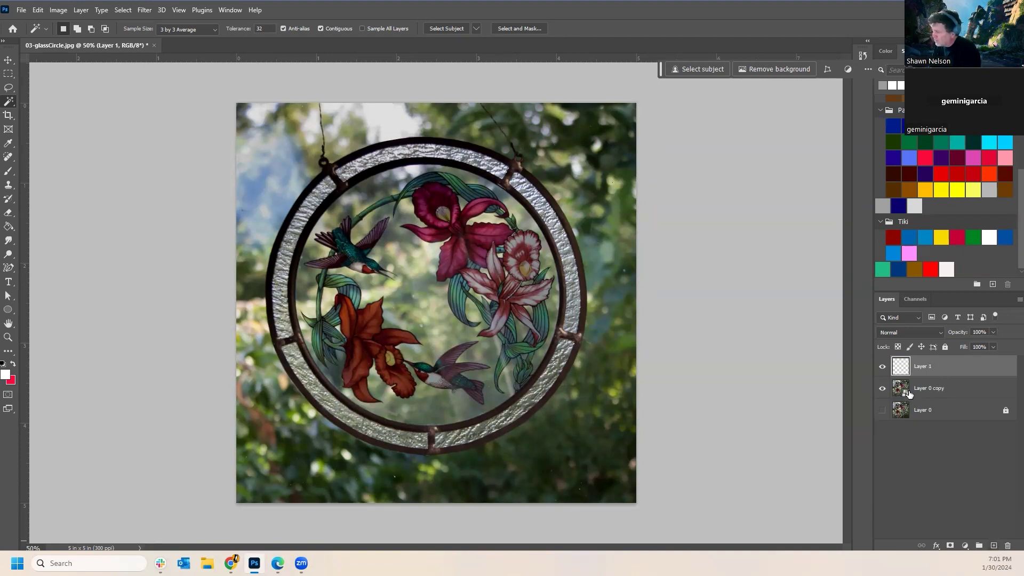
pyautogui.click(1008, 544)
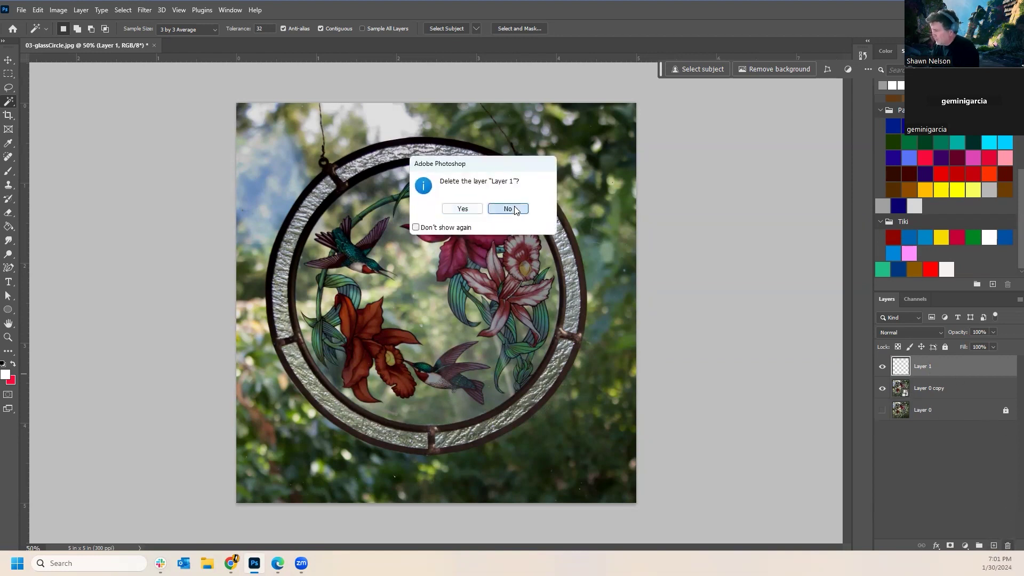
pyautogui.click(516, 209)
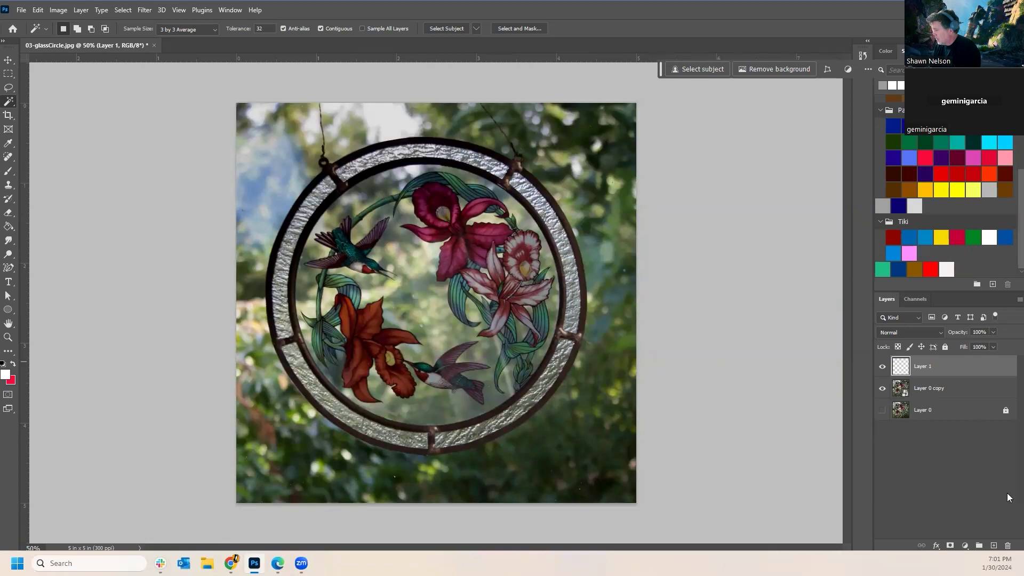
pyautogui.click(1008, 545)
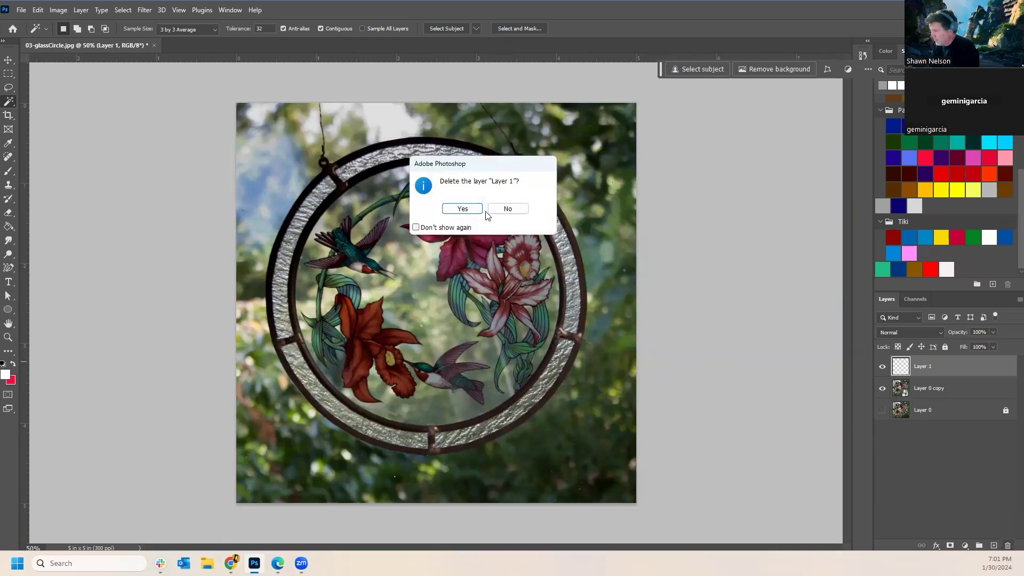
# Delete Layer 1 and add a Hue/Saturation adjustment layer with Hue shifted to +11.
pyautogui.click(471, 210)
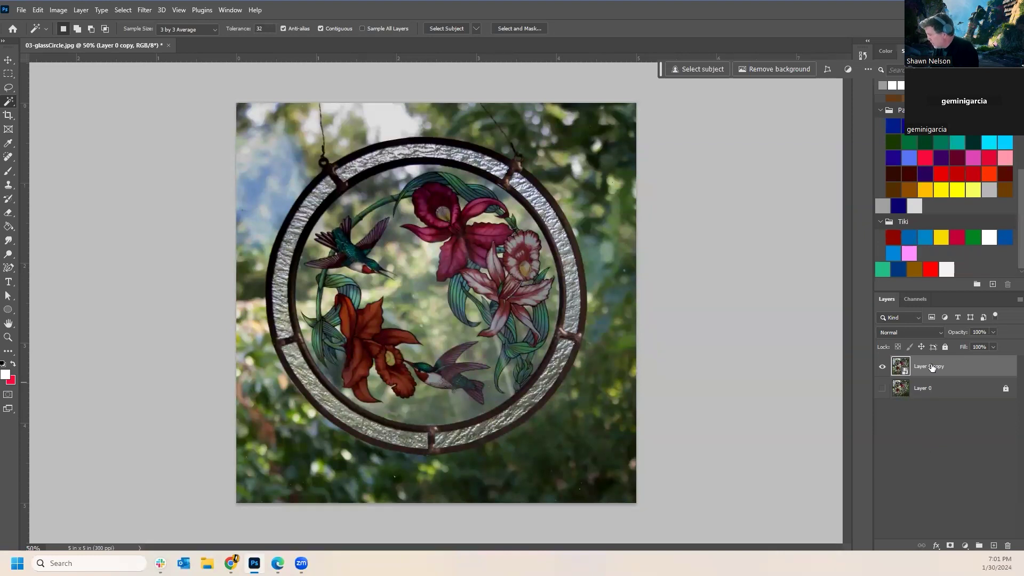
pyautogui.click(964, 546)
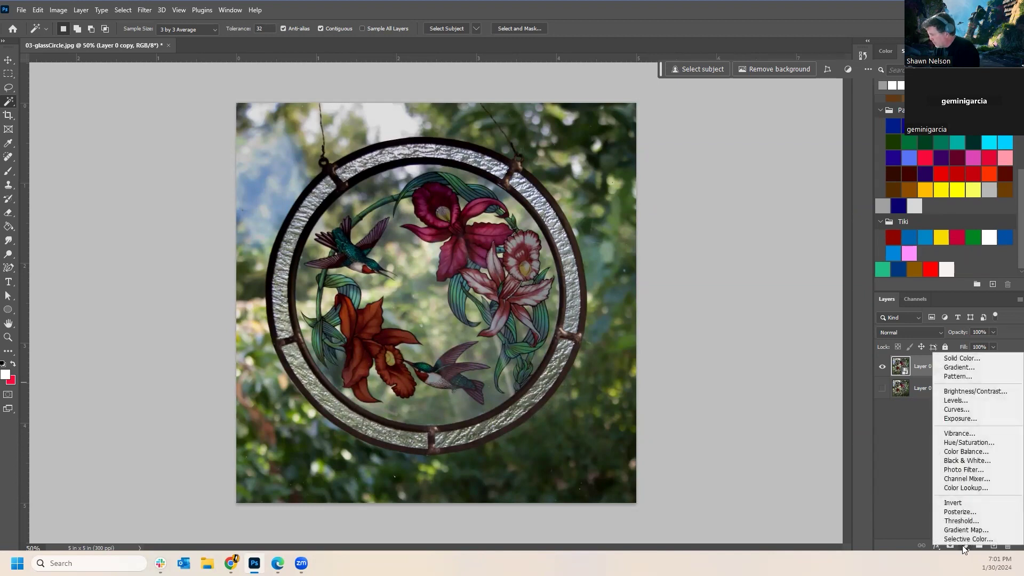
pyautogui.click(978, 444)
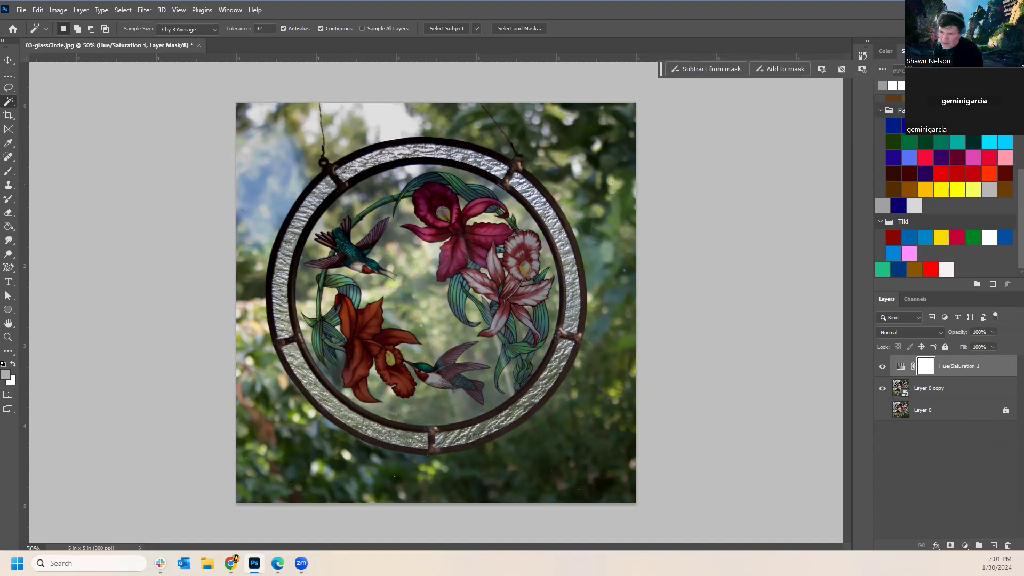
pyautogui.moveTo(578, 251); pyautogui.dragTo(747, 109)
pyautogui.moveTo(741, 188); pyautogui.dragTo(746, 235)
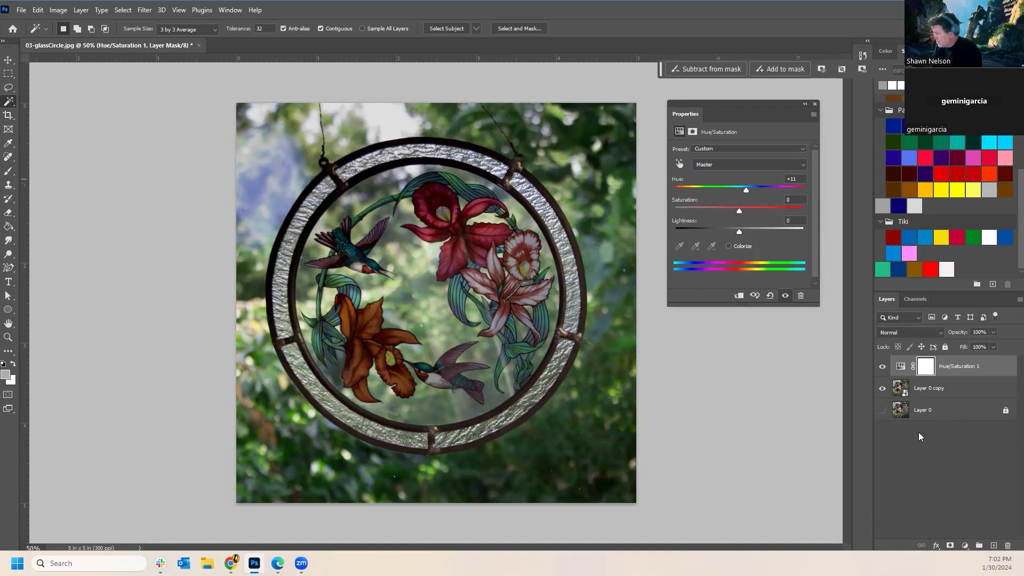
# Open and close the smart object's contents, then set Hue/Saturation 1's hue to -44.
pyautogui.doubleClick(901, 391)
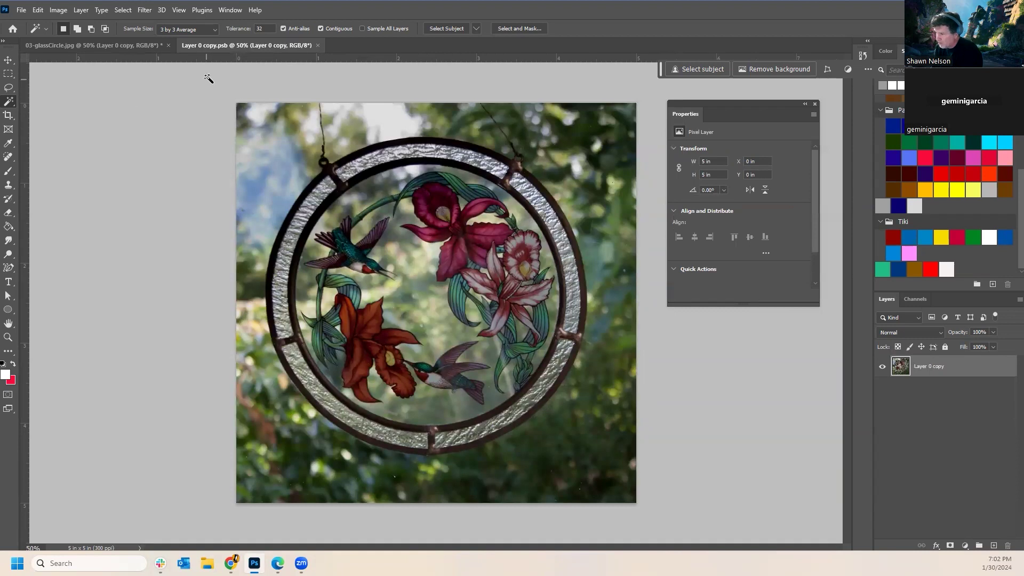
pyautogui.moveTo(221, 43); pyautogui.dragTo(248, 149)
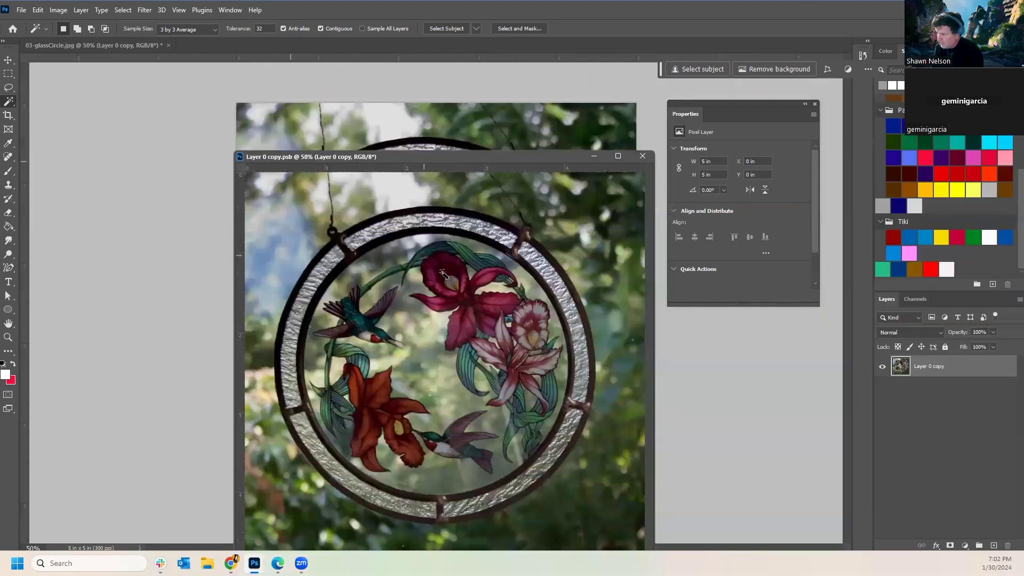
pyautogui.click(643, 156)
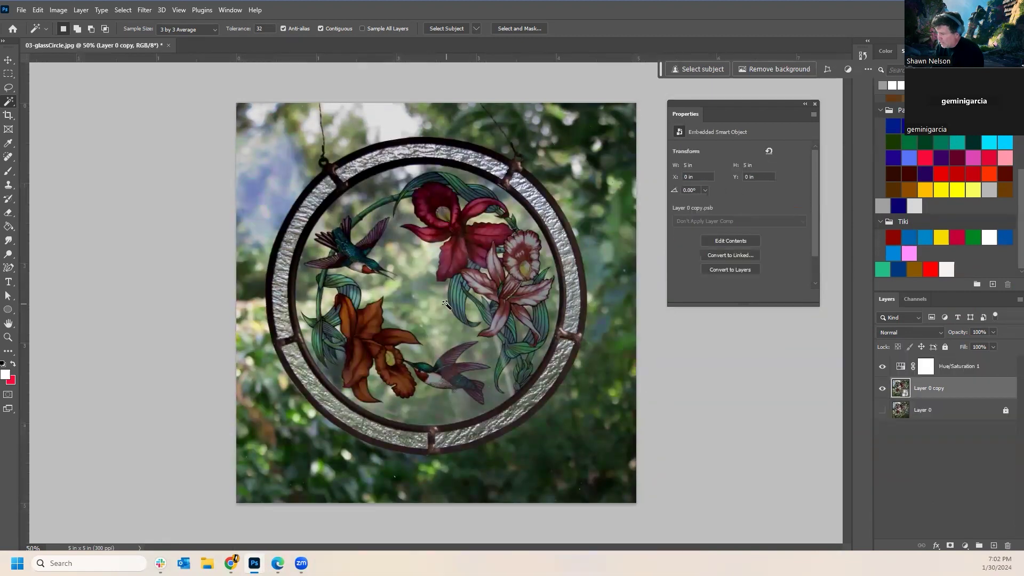
pyautogui.click(948, 372)
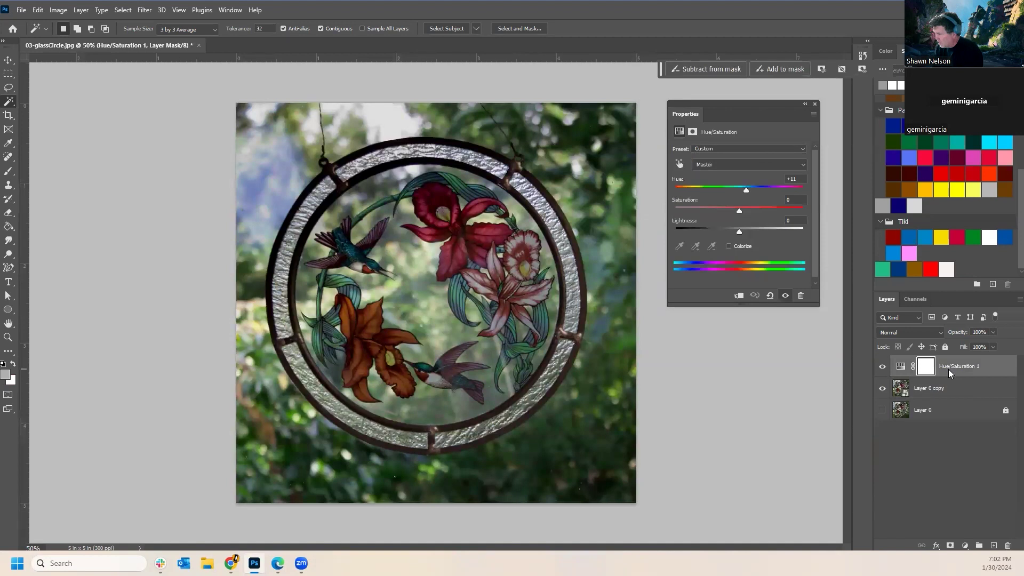
pyautogui.moveTo(748, 194); pyautogui.dragTo(710, 199)
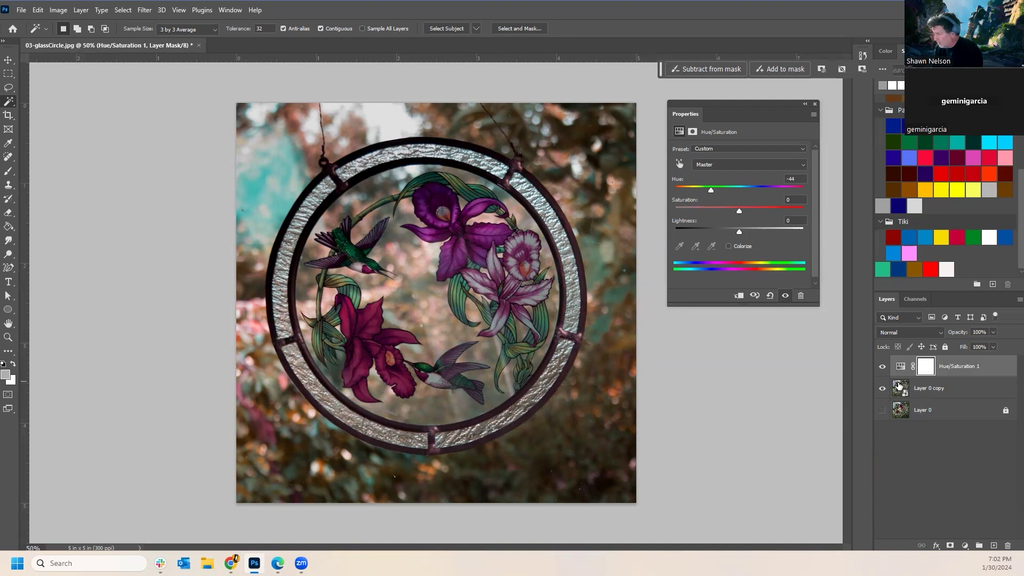
# Delete the Hue/Saturation 1 layer mask, then the Hue/Saturation 1 layer itself.
pyautogui.click(901, 393)
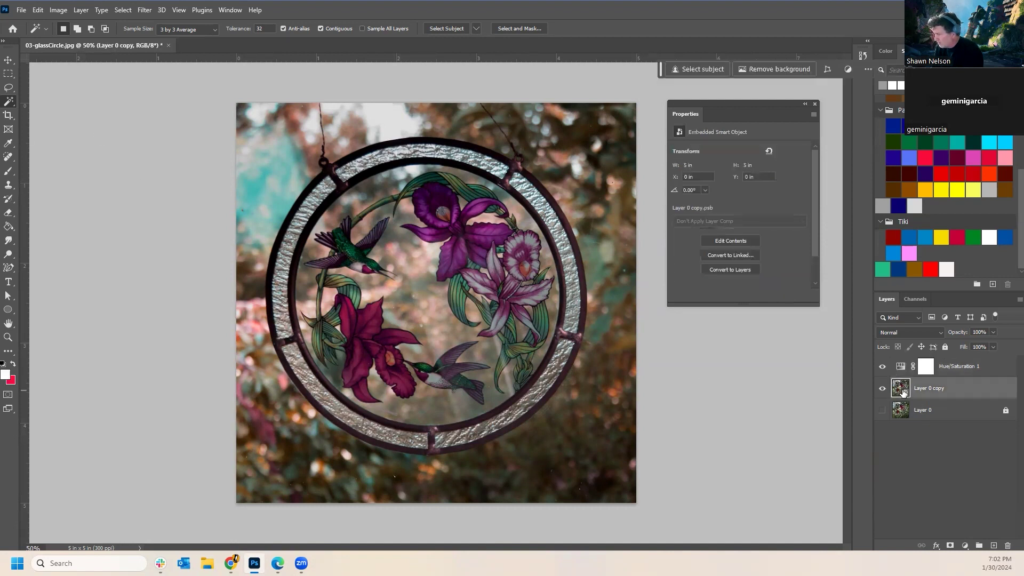
pyautogui.rightClick(902, 391)
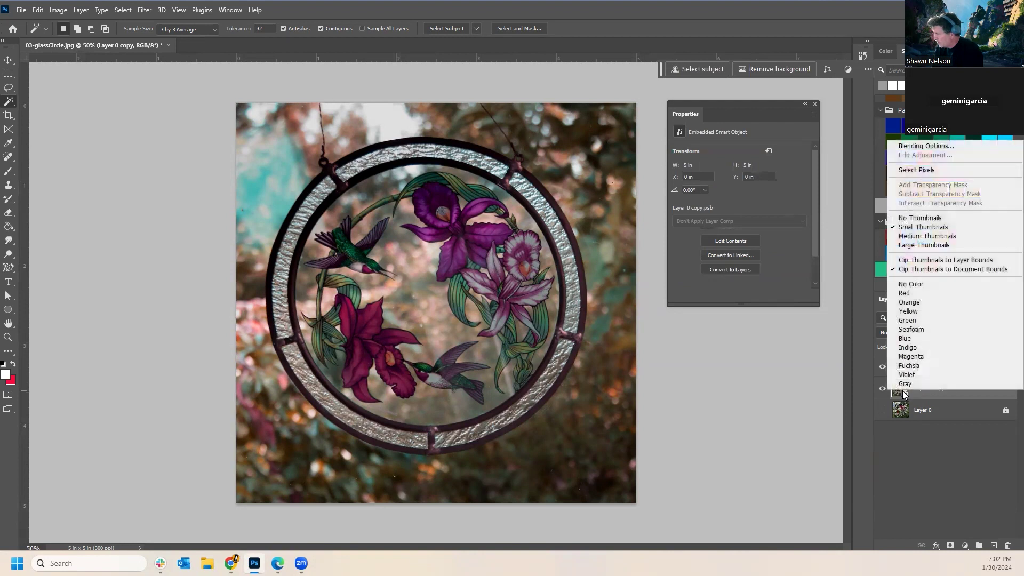
pyautogui.click(927, 445)
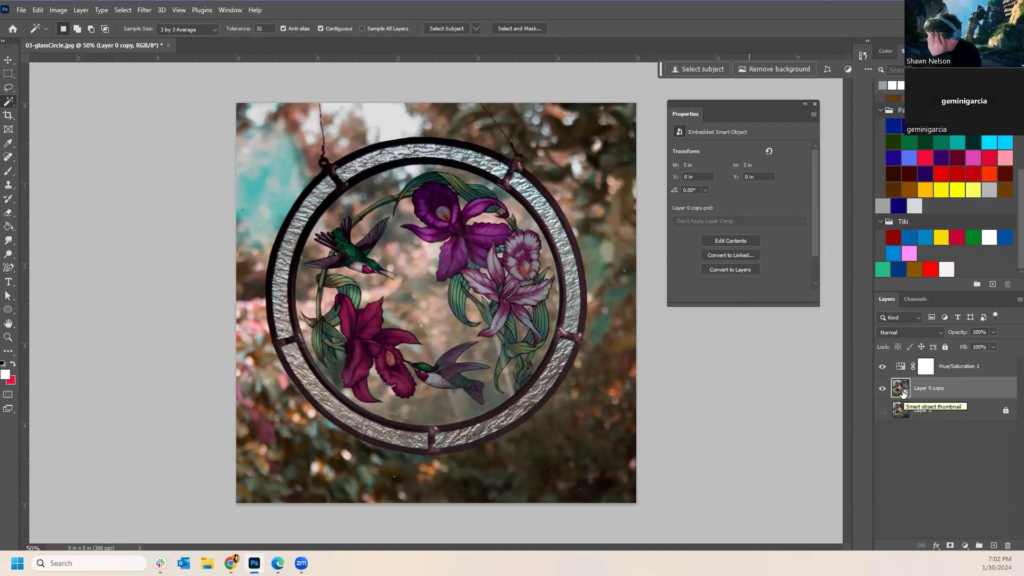
pyautogui.click(967, 372)
pyautogui.click(1006, 546)
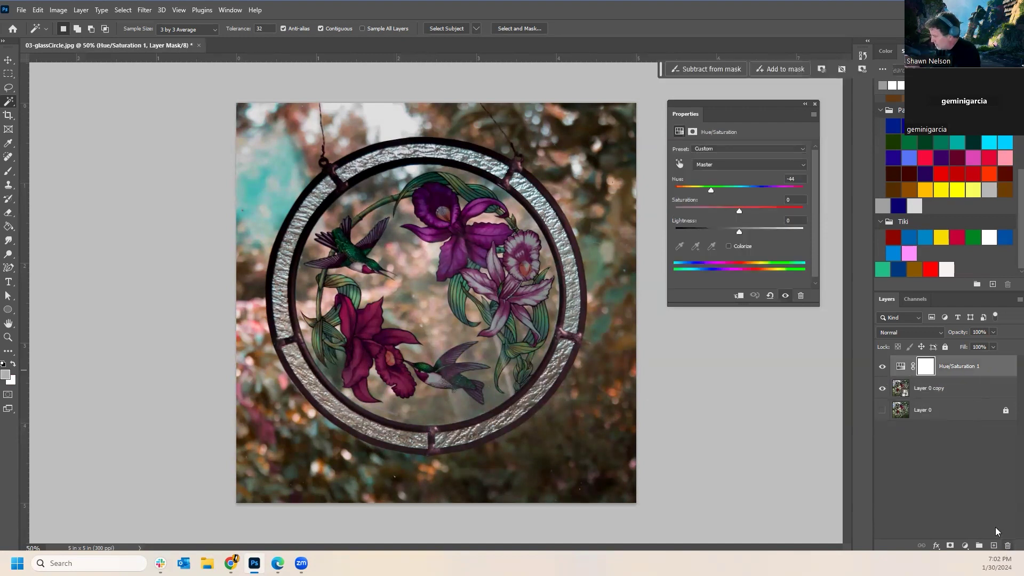
pyautogui.click(469, 211)
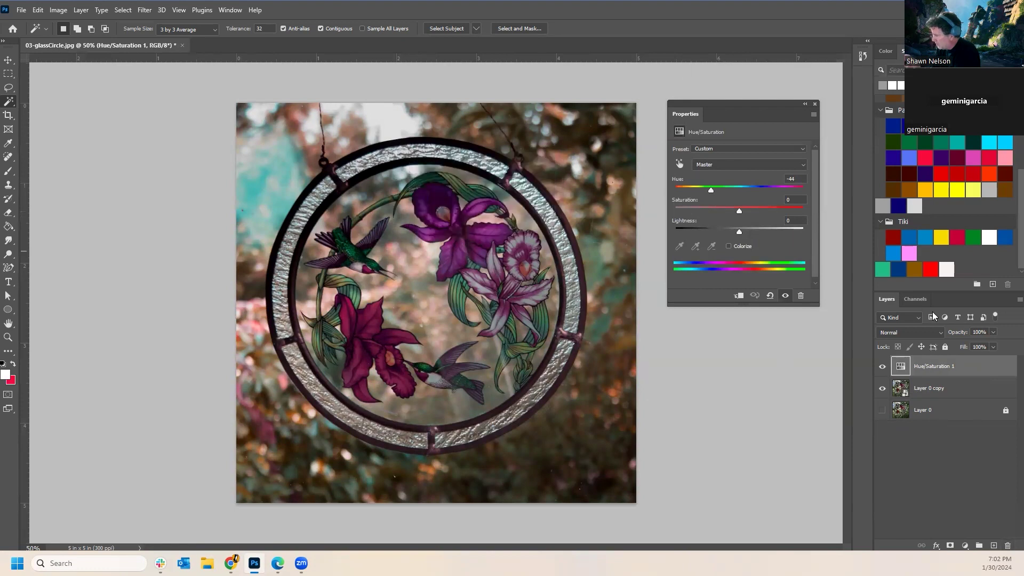
pyautogui.click(1007, 546)
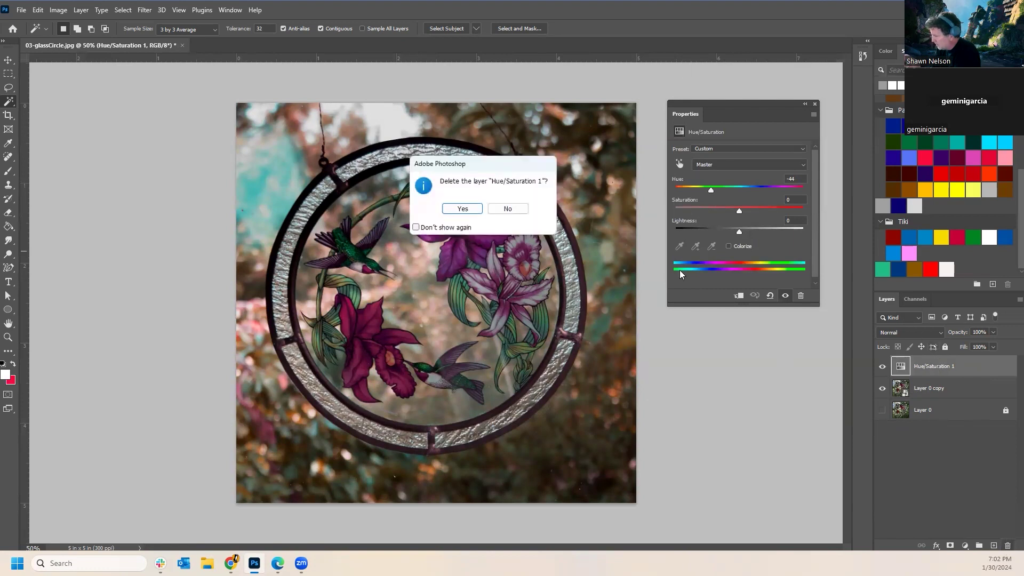
pyautogui.click(461, 211)
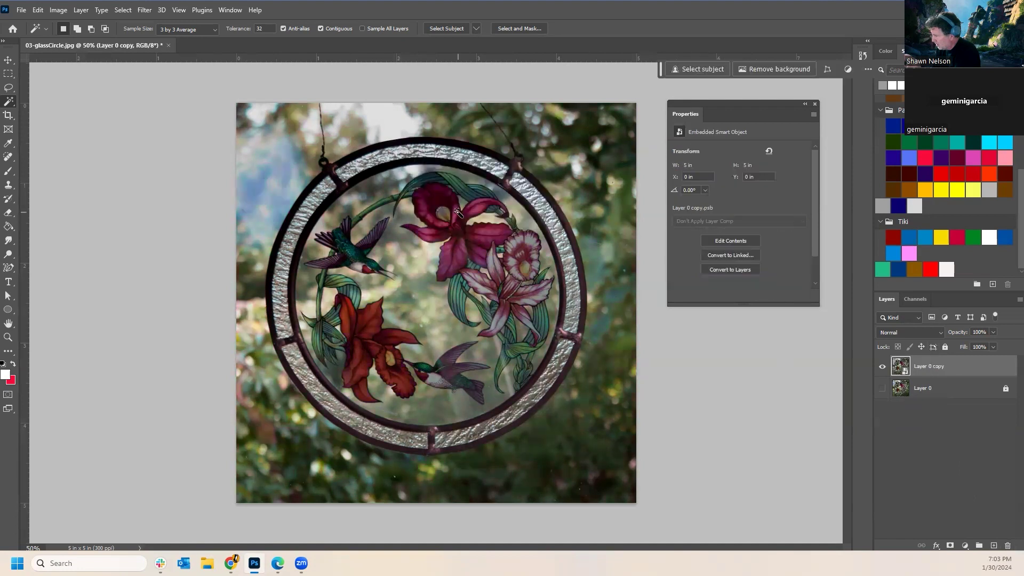
# Rasterize Layer 0 copy back to pixels and close the floating Properties panel.
pyautogui.rightClick(927, 367)
pyautogui.click(958, 441)
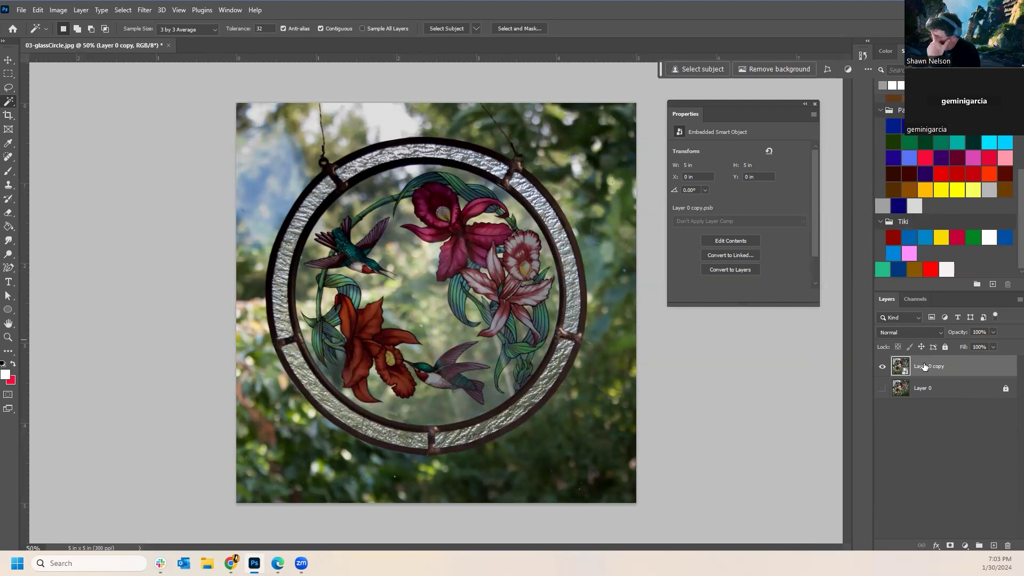
pyautogui.rightClick(958, 368)
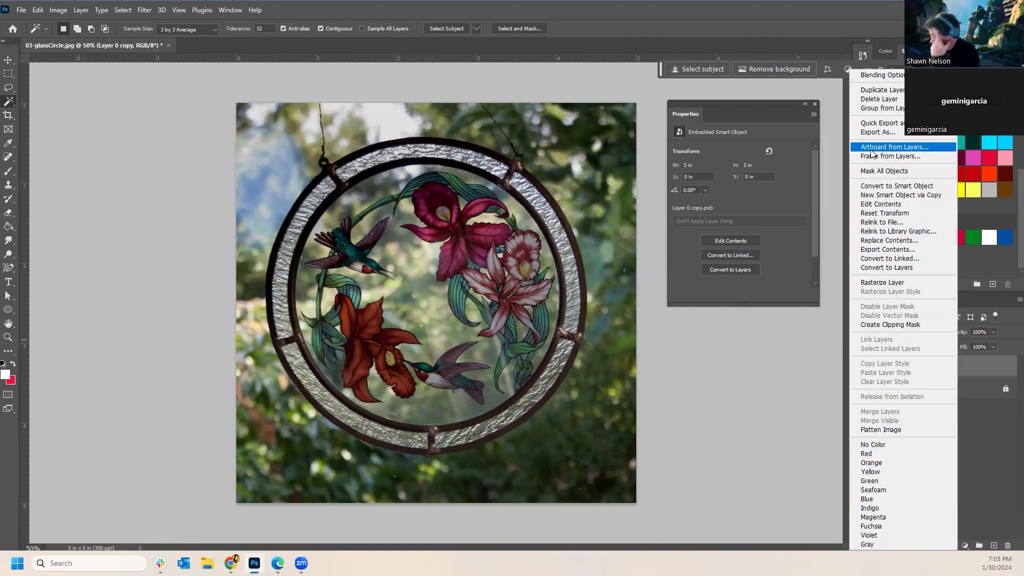
pyautogui.click(886, 281)
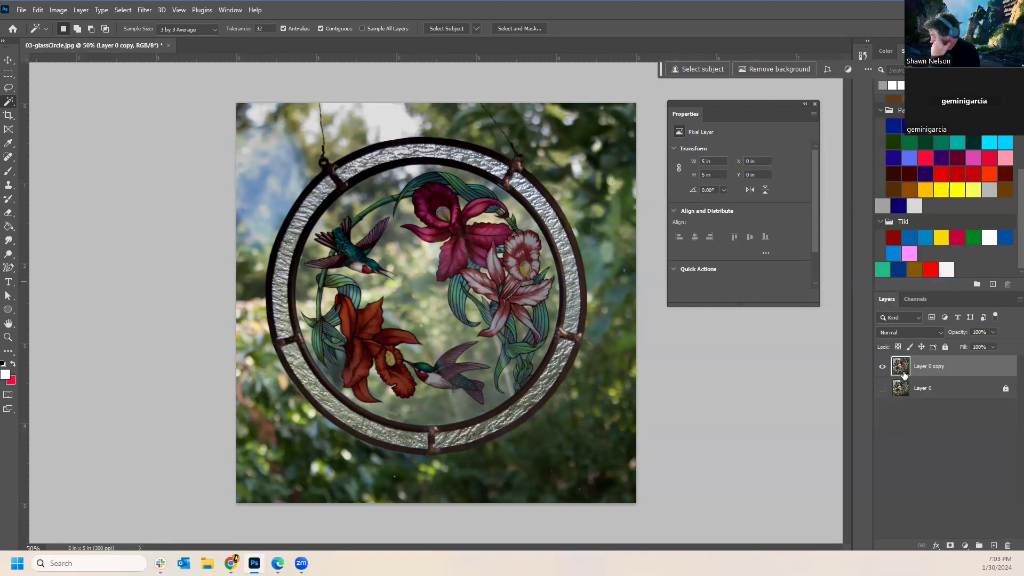
pyautogui.click(814, 104)
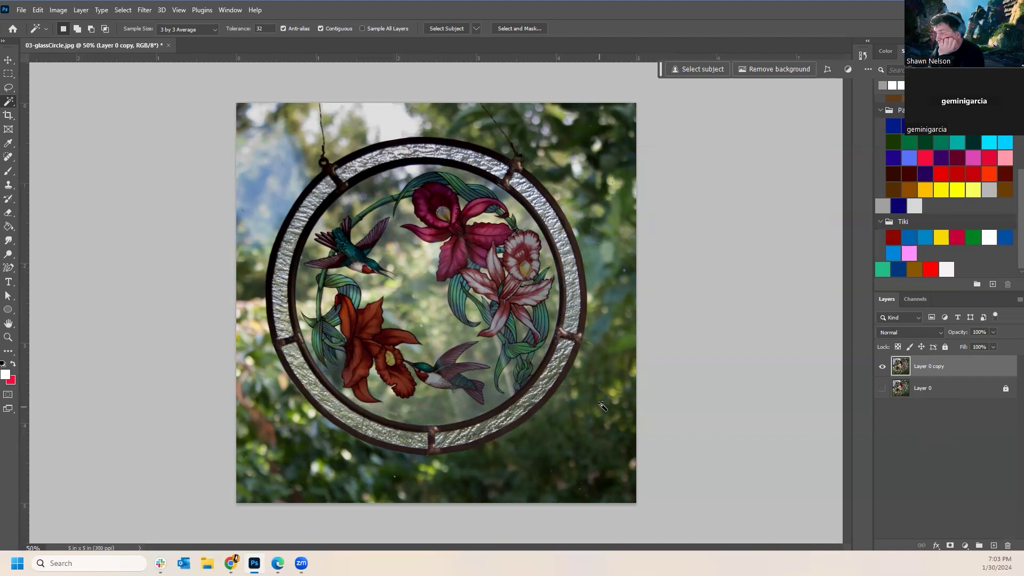
# Choose the Move tool, check Layer 0, then reselect Layer 0 copy.
pyautogui.click(7, 57)
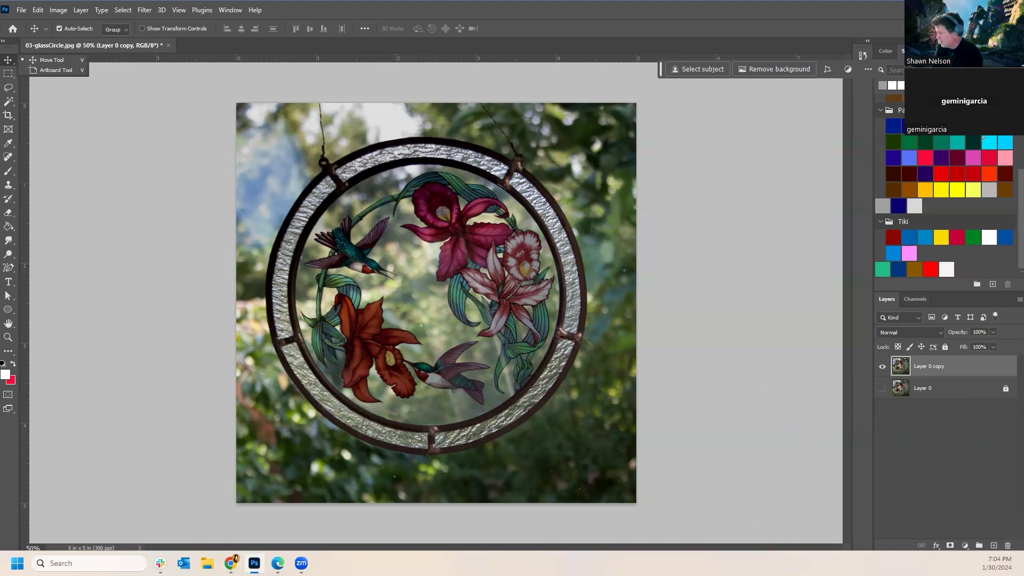
pyautogui.click(946, 389)
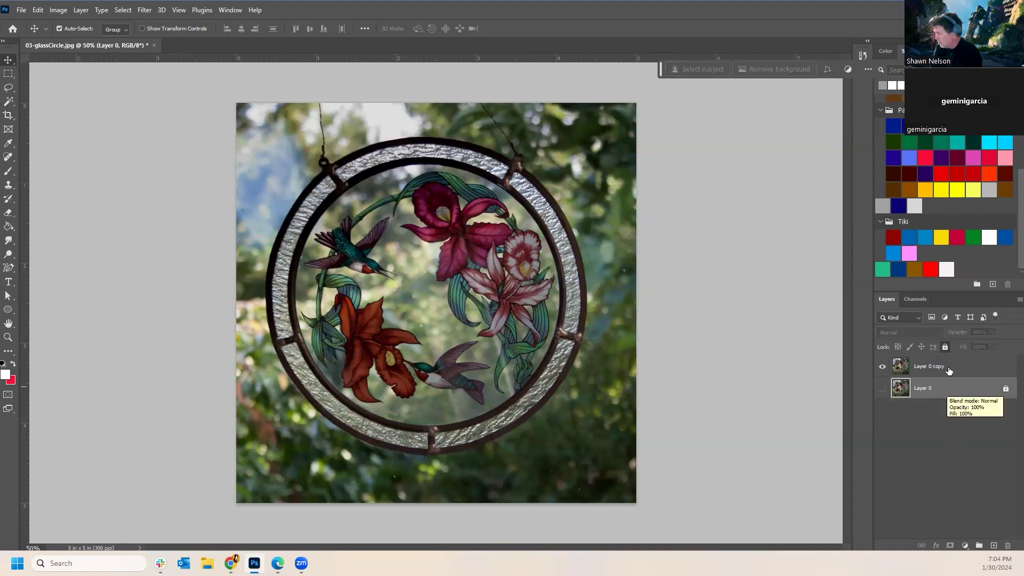
pyautogui.click(952, 368)
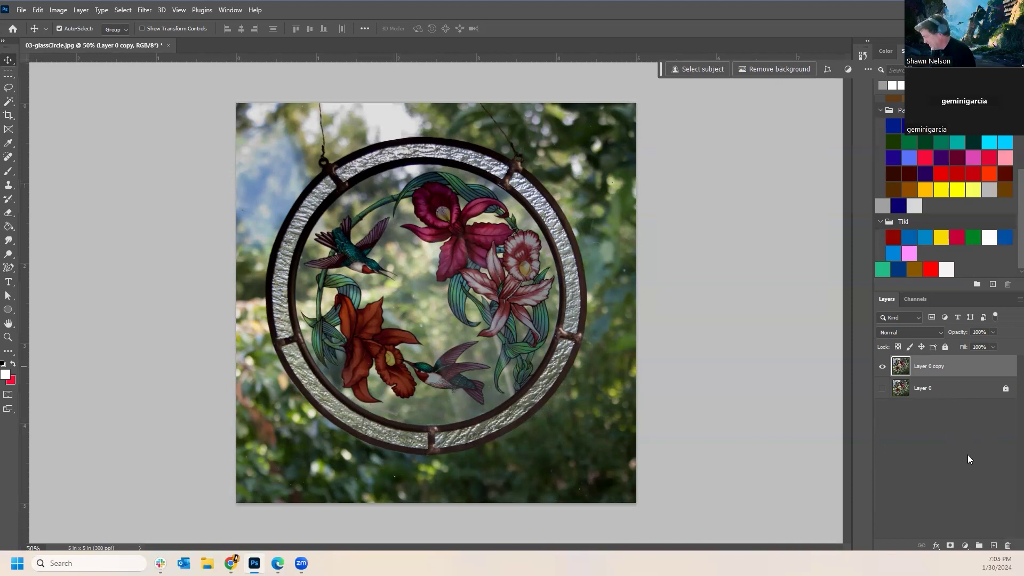
# Convert Layer 0 copy into a smart object from the Layers panel menu.
pyautogui.rightClick(909, 369)
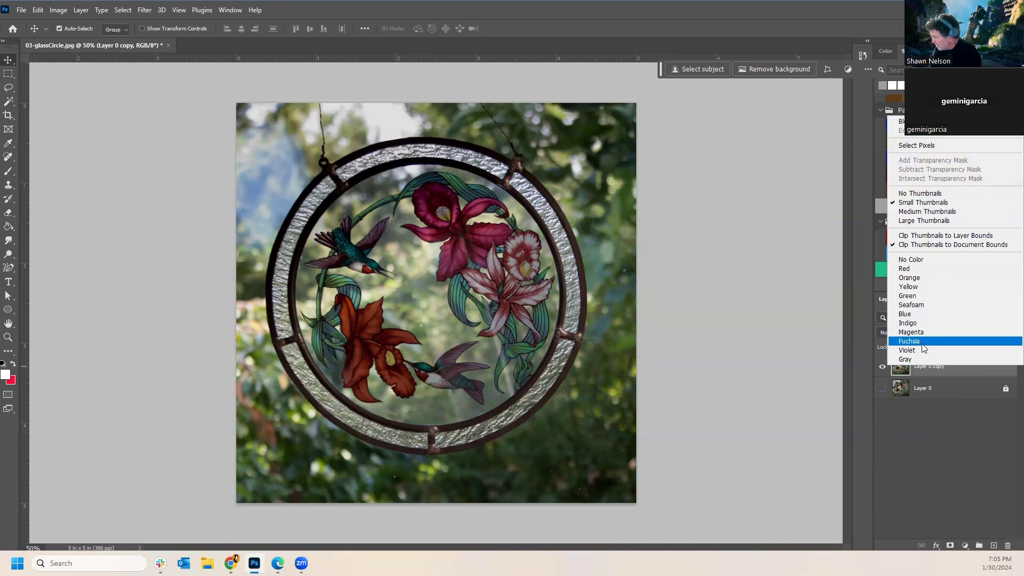
pyautogui.click(960, 449)
pyautogui.rightClick(953, 373)
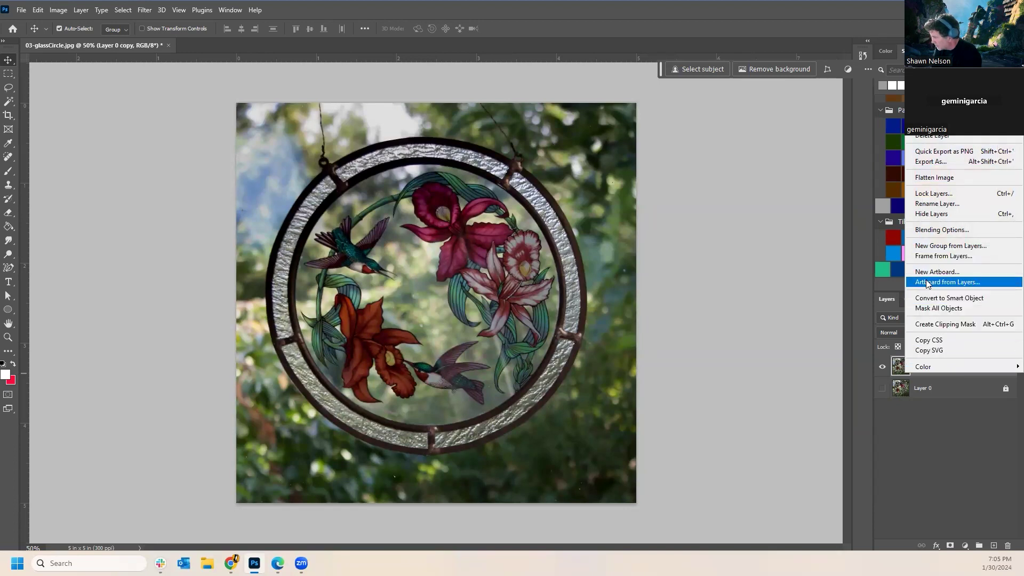
pyautogui.click(942, 456)
pyautogui.rightClick(897, 367)
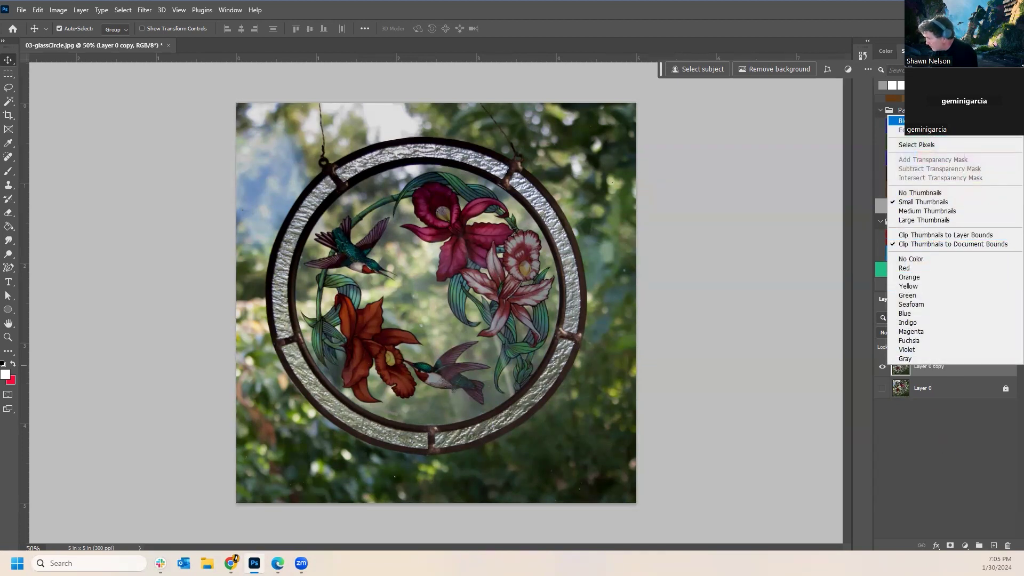
pyautogui.click(976, 474)
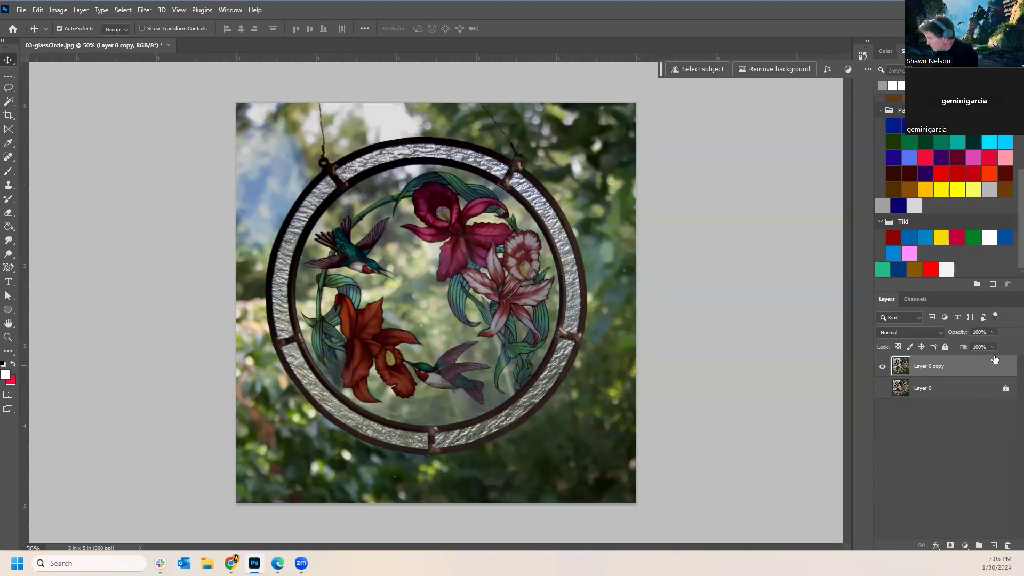
pyautogui.click(1019, 300)
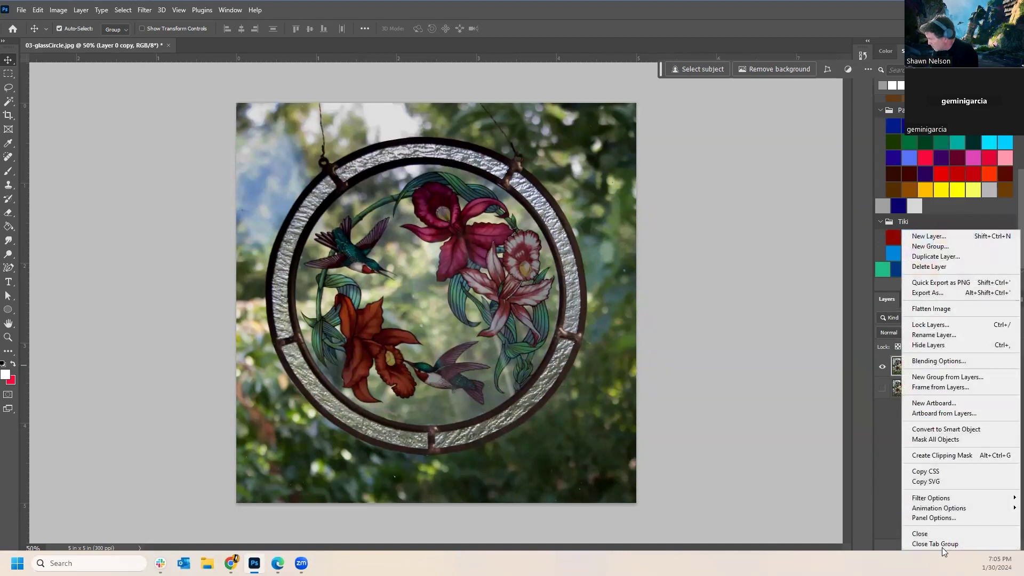
pyautogui.click(935, 432)
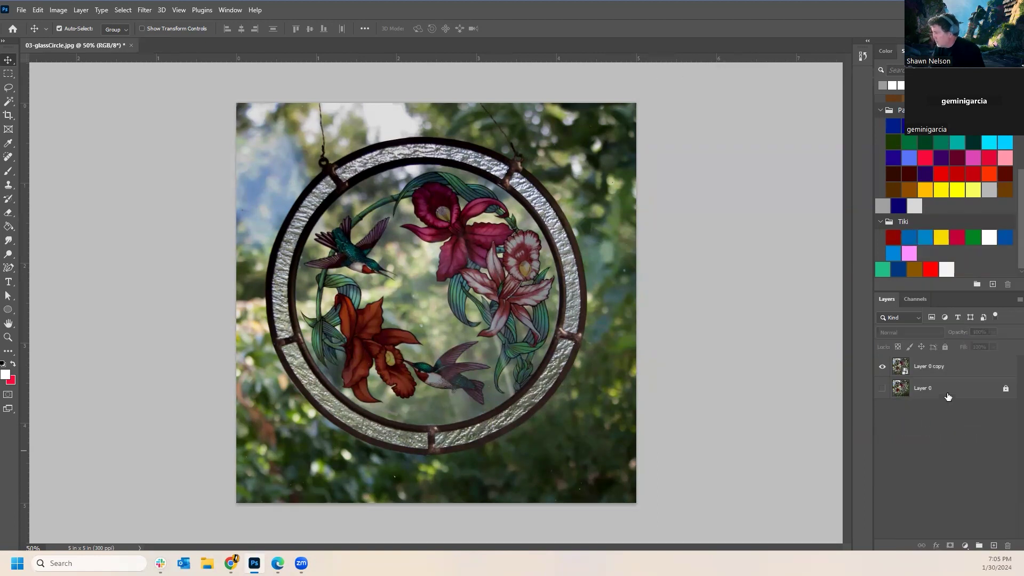
# Add a new Layer 1, move Layer 0 copy above it, and merge the two.
pyautogui.rightClick(934, 367)
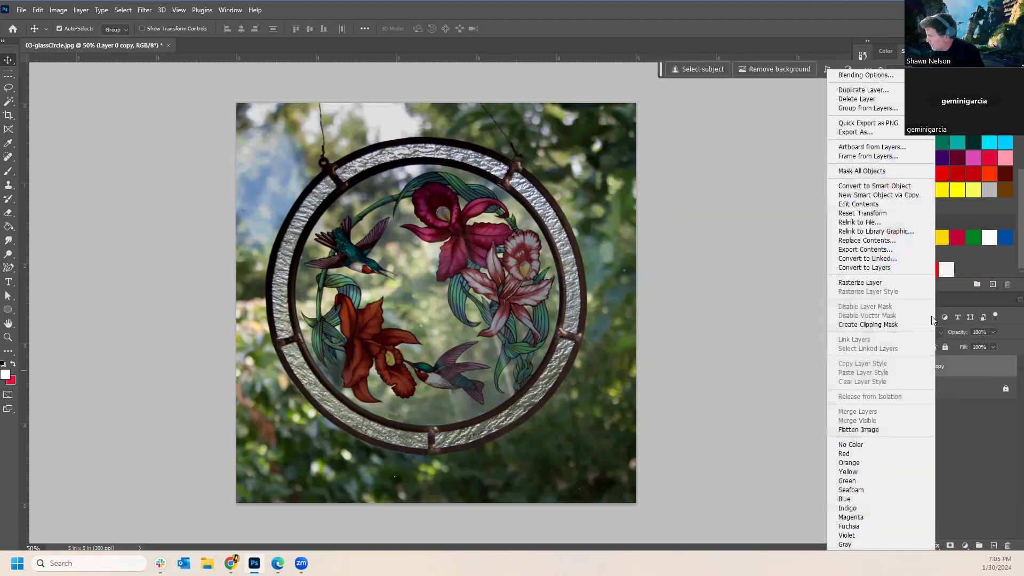
pyautogui.click(968, 440)
pyautogui.click(993, 545)
pyautogui.moveTo(938, 391); pyautogui.dragTo(938, 366)
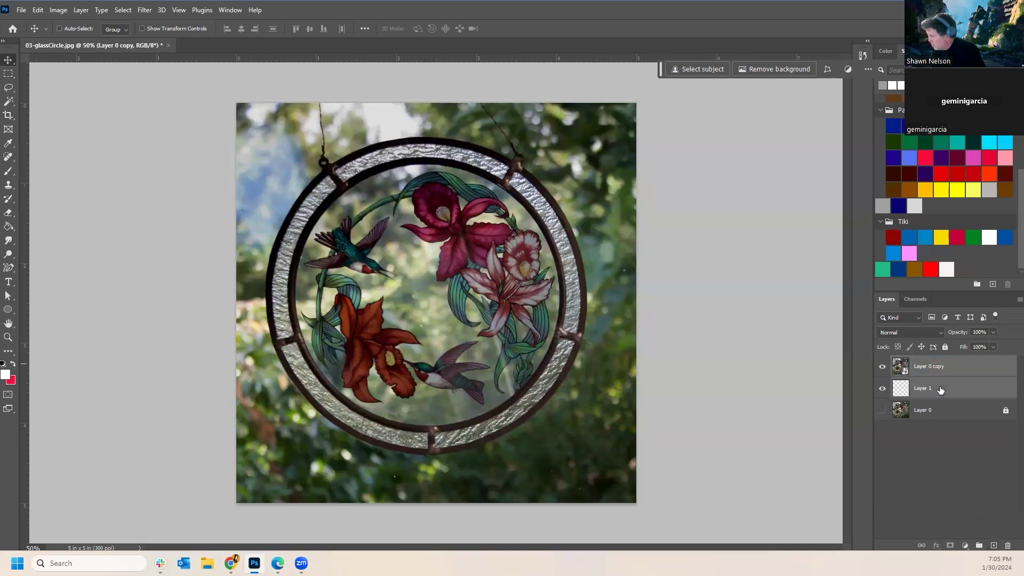
pyautogui.keyDown('ctrl'); pyautogui.click(940, 390); pyautogui.keyUp('ctrl')
pyautogui.rightClick(941, 377)
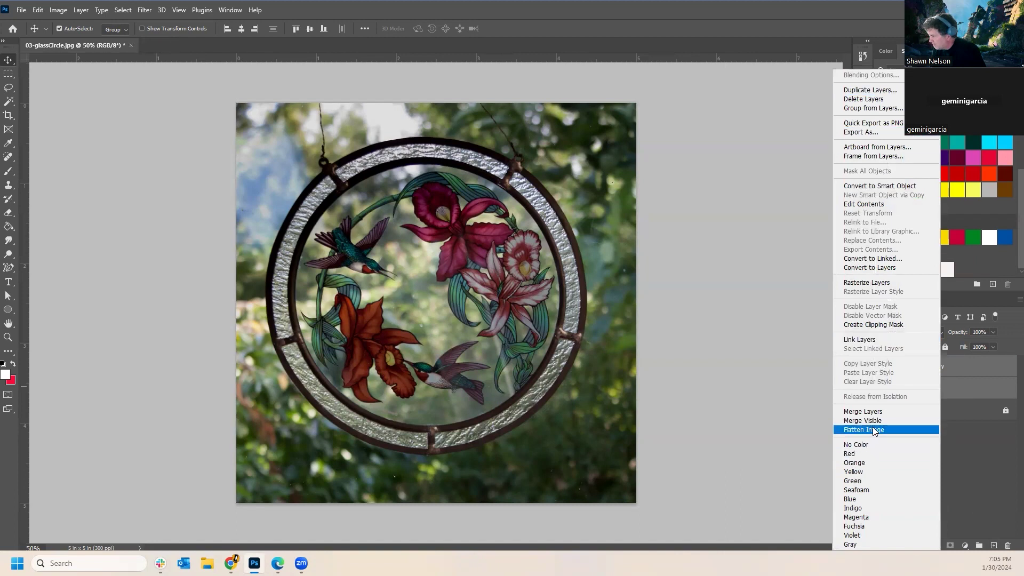
pyautogui.click(863, 411)
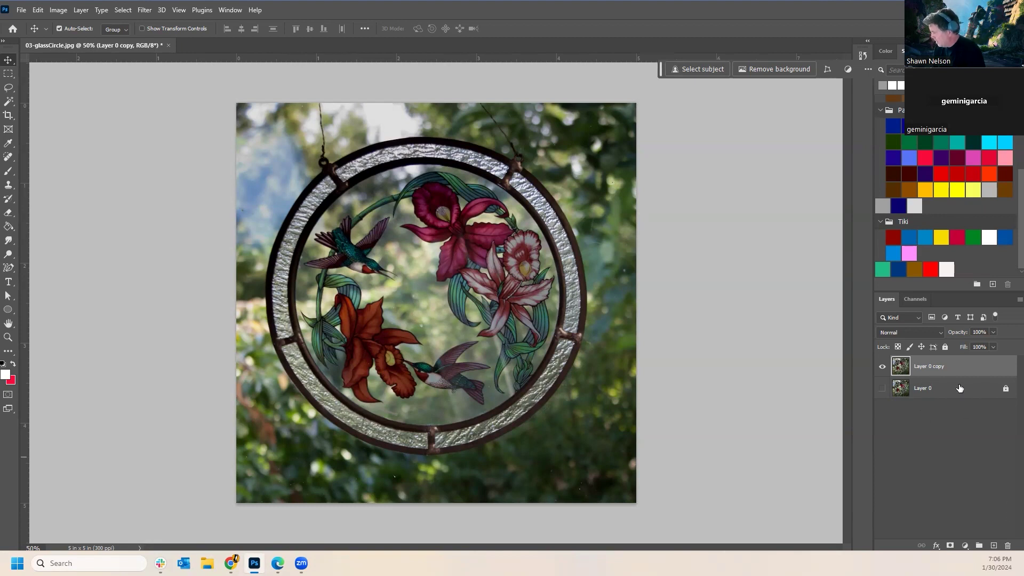
pyautogui.click(966, 547)
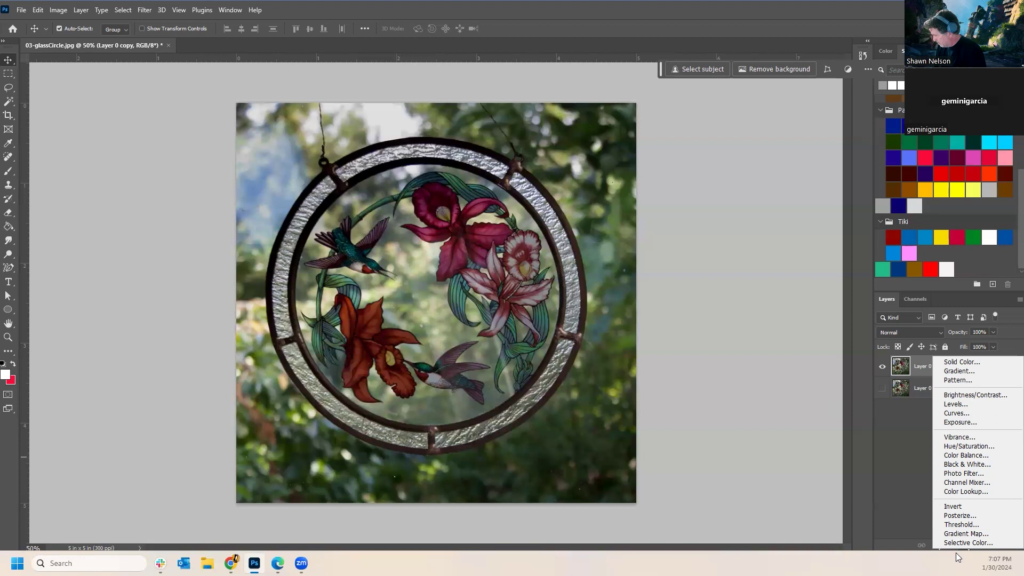
pyautogui.click(906, 453)
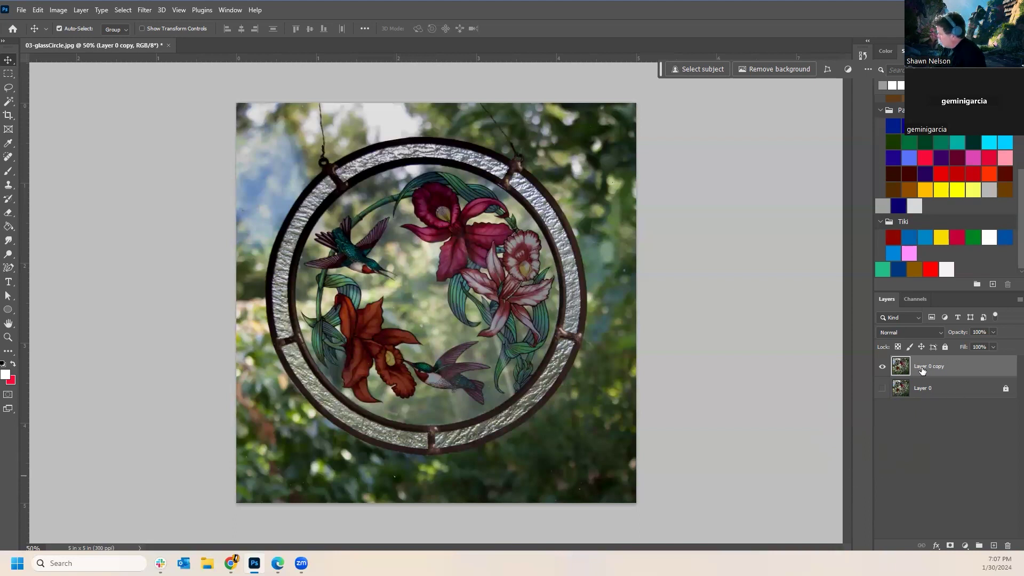
# Add a white layer mask to Layer 0 copy and reset default black/white colours.
pyautogui.click(949, 546)
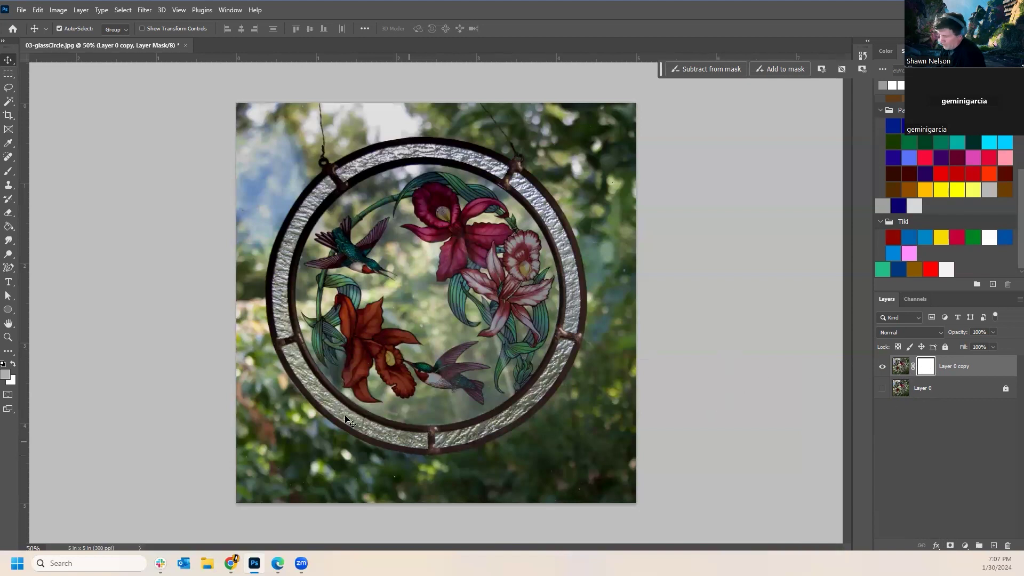
pyautogui.click(886, 50)
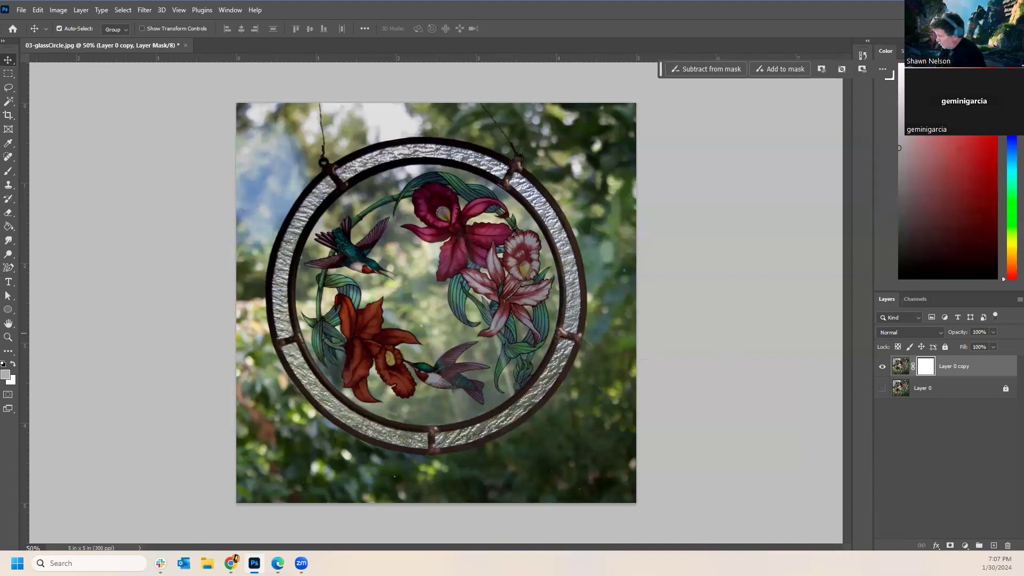
pyautogui.press('d')
pyautogui.click(901, 66)
pyautogui.click(936, 159)
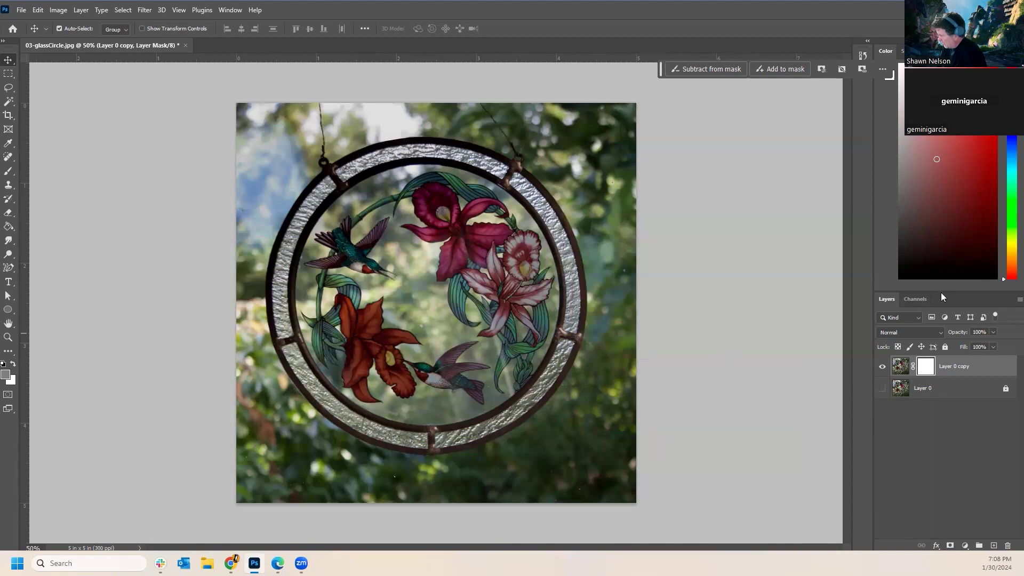
pyautogui.moveTo(941, 290); pyautogui.dragTo(935, 205)
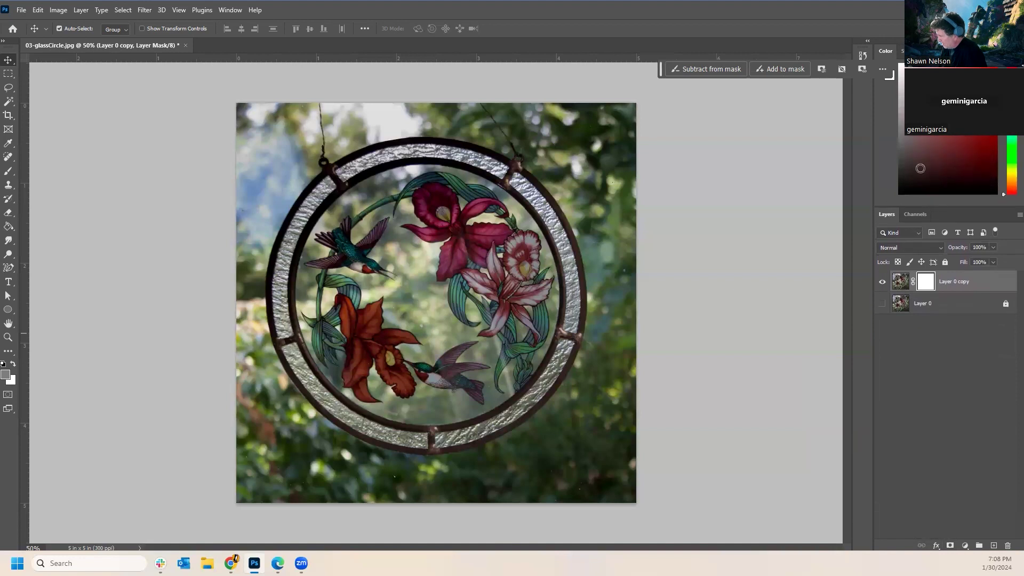
# Adjust the Color panel until the foreground colour is pure black.
pyautogui.moveTo(902, 108); pyautogui.dragTo(896, 53)
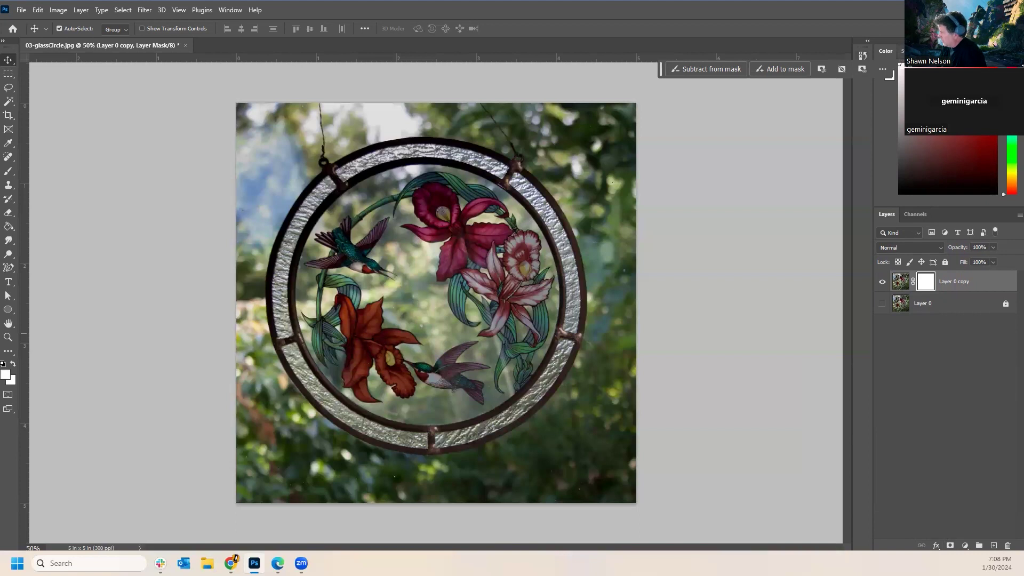
pyautogui.click(906, 51)
pyautogui.scroll(-5, 946, 137)
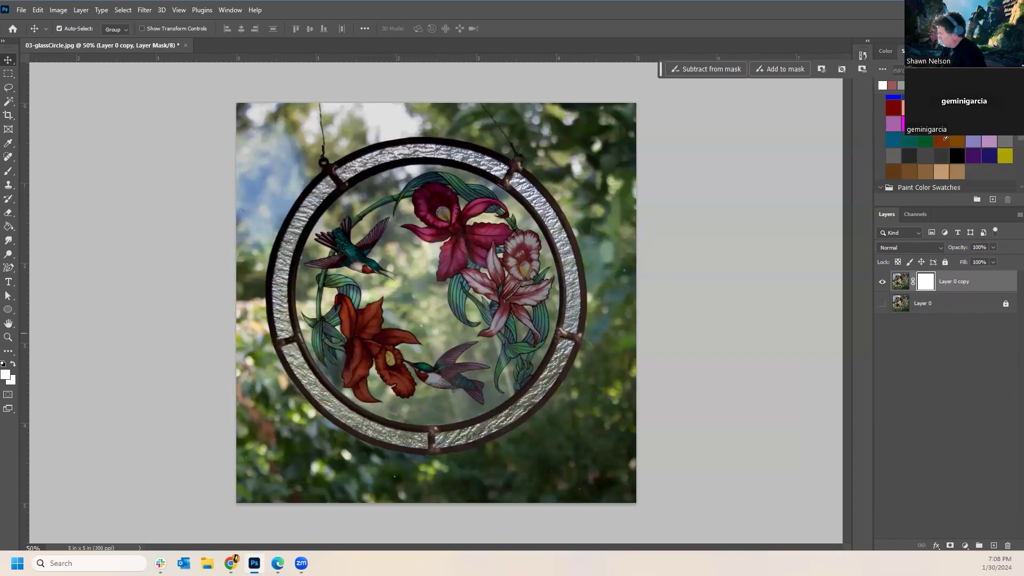
pyautogui.scroll(5, 989, 139)
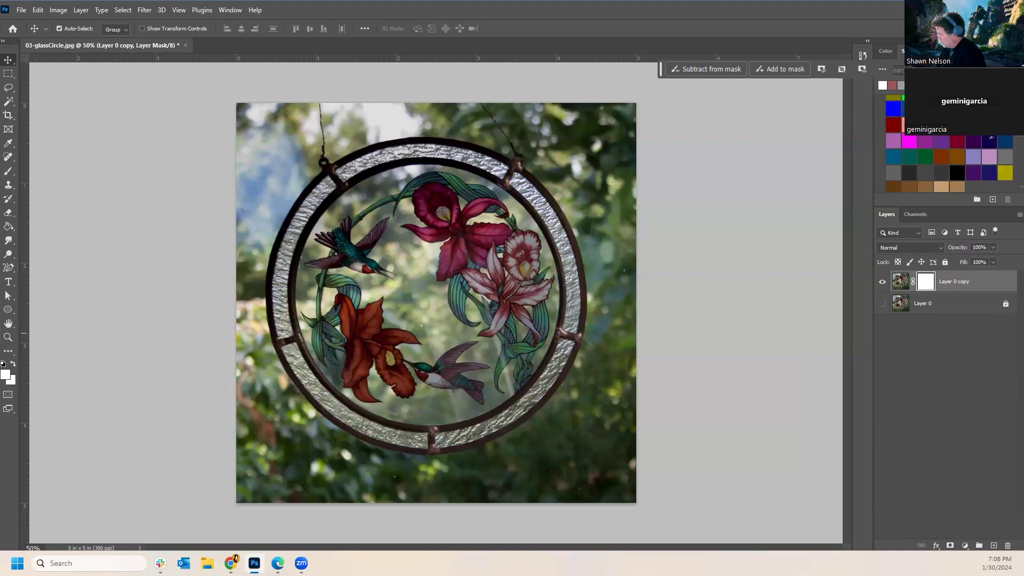
pyautogui.click(887, 51)
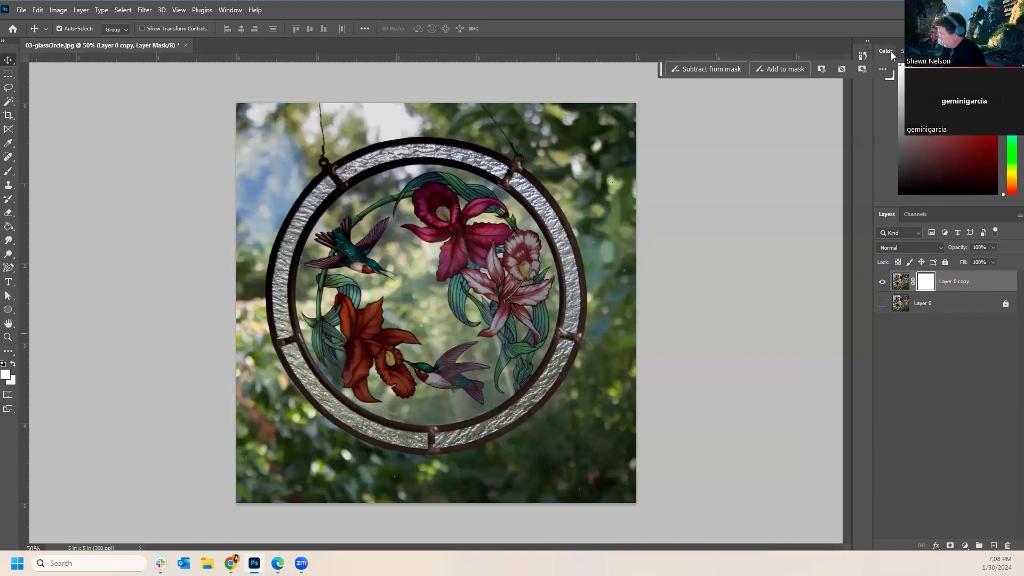
pyautogui.moveTo(1009, 193)
pyautogui.mouseDown()
pyautogui.moveTo(1012, 106)
pyautogui.moveTo(1008, 153)
pyautogui.mouseUp()
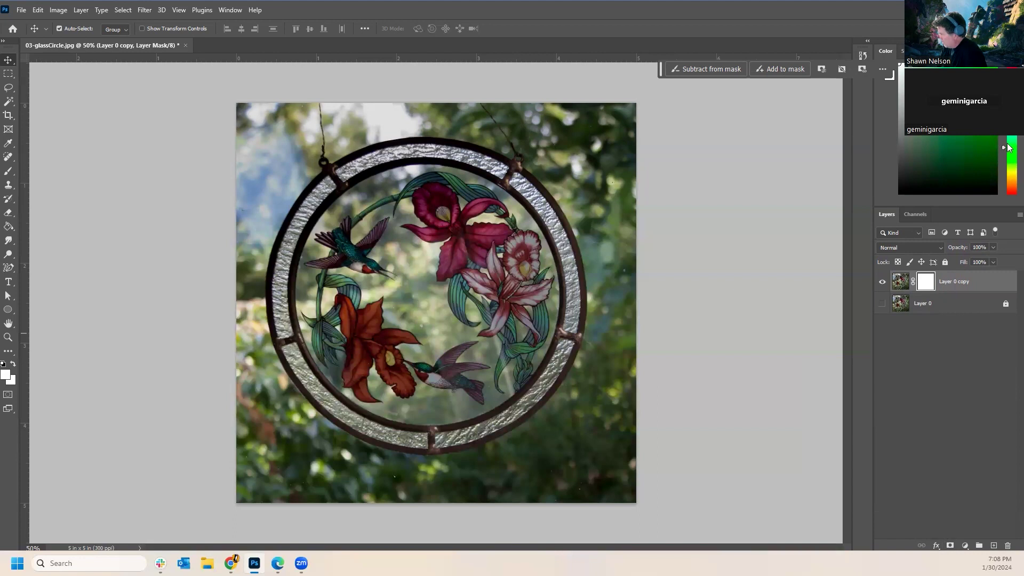
pyautogui.moveTo(1009, 164); pyautogui.dragTo(1009, 109)
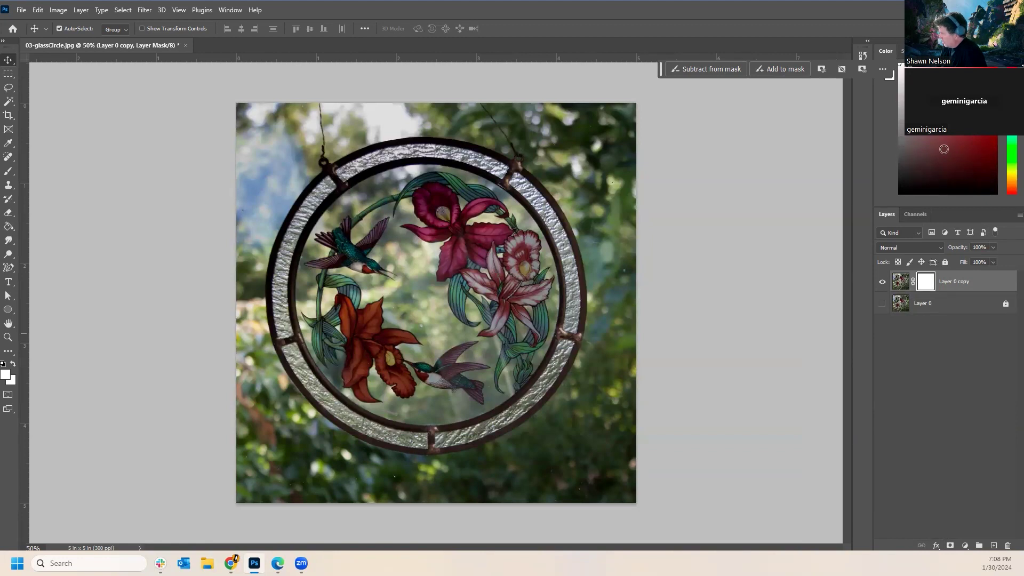
pyautogui.moveTo(913, 175); pyautogui.dragTo(909, 189)
pyautogui.click(899, 73)
pyautogui.click(903, 129)
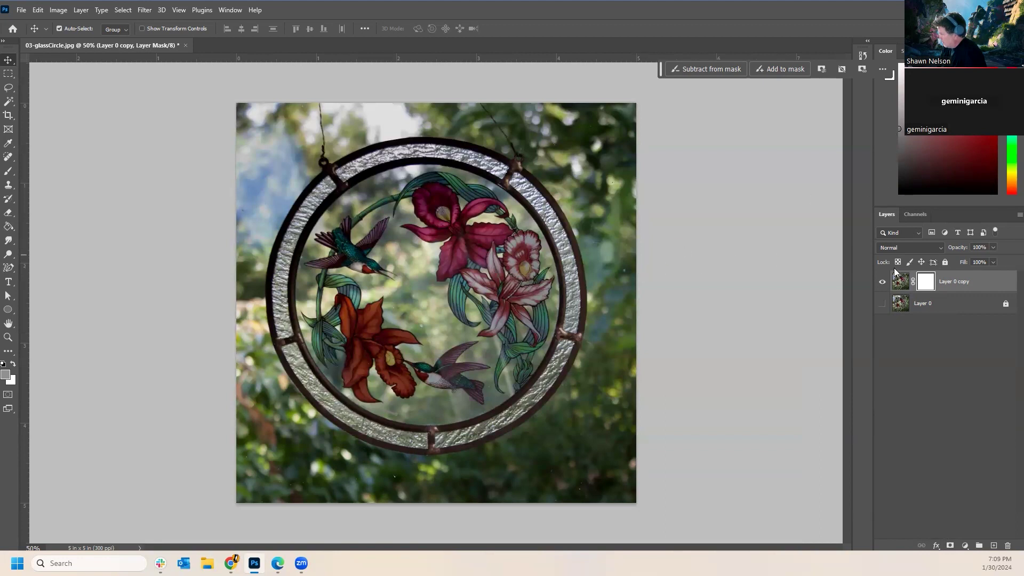
pyautogui.moveTo(903, 176); pyautogui.dragTo(893, 204)
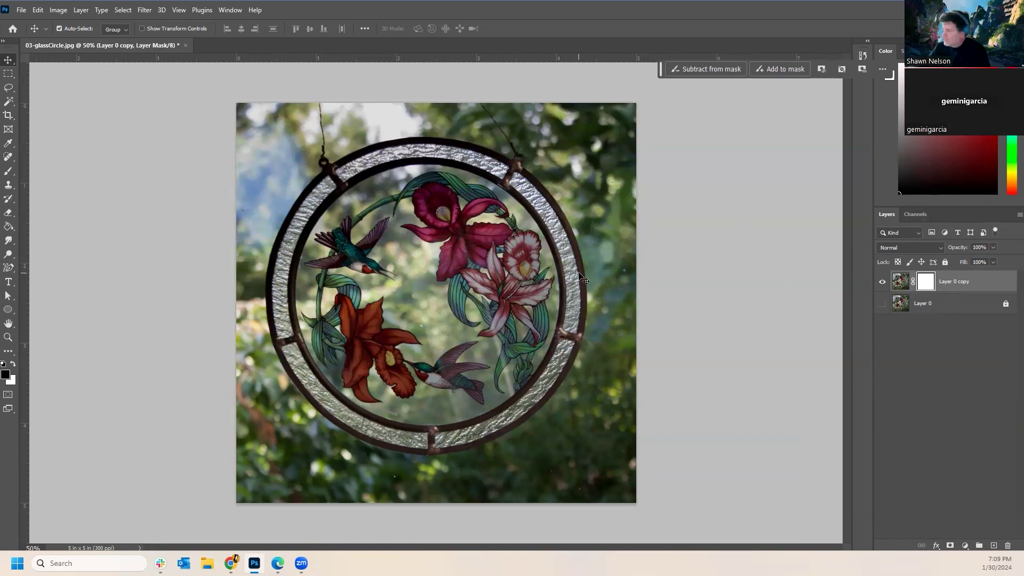
# Paint black with a size-90 brush over the foliage right of and below the glass circle.
pyautogui.click(8, 171)
pyautogui.press('[')
pyautogui.press('[')
pyautogui.press('[')
pyautogui.press('[')
pyautogui.press('[')
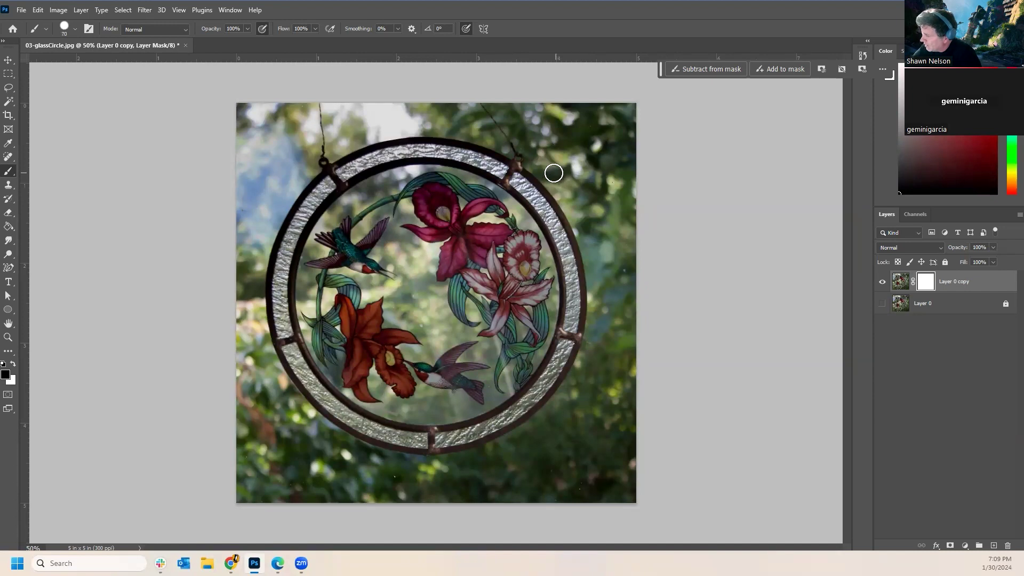
pyautogui.moveTo(600, 134); pyautogui.dragTo(616, 154)
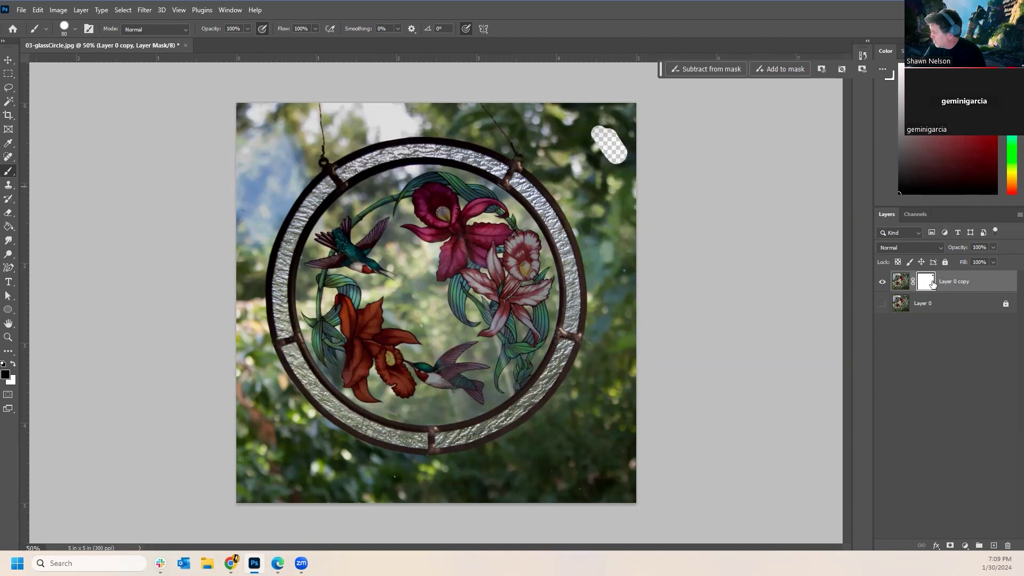
pyautogui.moveTo(549, 154)
pyautogui.mouseDown()
pyautogui.moveTo(563, 182)
pyautogui.moveTo(573, 173)
pyautogui.moveTo(545, 127)
pyautogui.moveTo(573, 152)
pyautogui.moveTo(589, 135)
pyautogui.moveTo(639, 136)
pyautogui.moveTo(624, 123)
pyautogui.moveTo(599, 181)
pyautogui.moveTo(591, 160)
pyautogui.moveTo(599, 155)
pyautogui.moveTo(589, 177)
pyautogui.moveTo(597, 188)
pyautogui.moveTo(566, 137)
pyautogui.moveTo(591, 193)
pyautogui.moveTo(571, 195)
pyautogui.mouseUp()
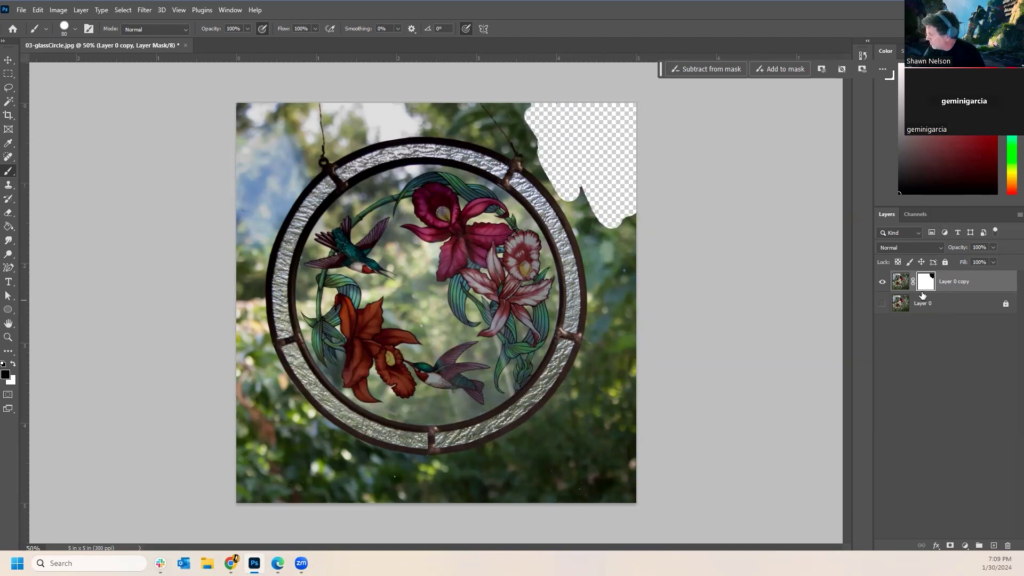
pyautogui.moveTo(541, 137)
pyautogui.mouseDown()
pyautogui.moveTo(587, 241)
pyautogui.moveTo(600, 337)
pyautogui.moveTo(585, 193)
pyautogui.moveTo(615, 318)
pyautogui.moveTo(634, 286)
pyautogui.moveTo(607, 409)
pyautogui.moveTo(622, 351)
pyautogui.moveTo(631, 352)
pyautogui.moveTo(619, 514)
pyautogui.mouseUp()
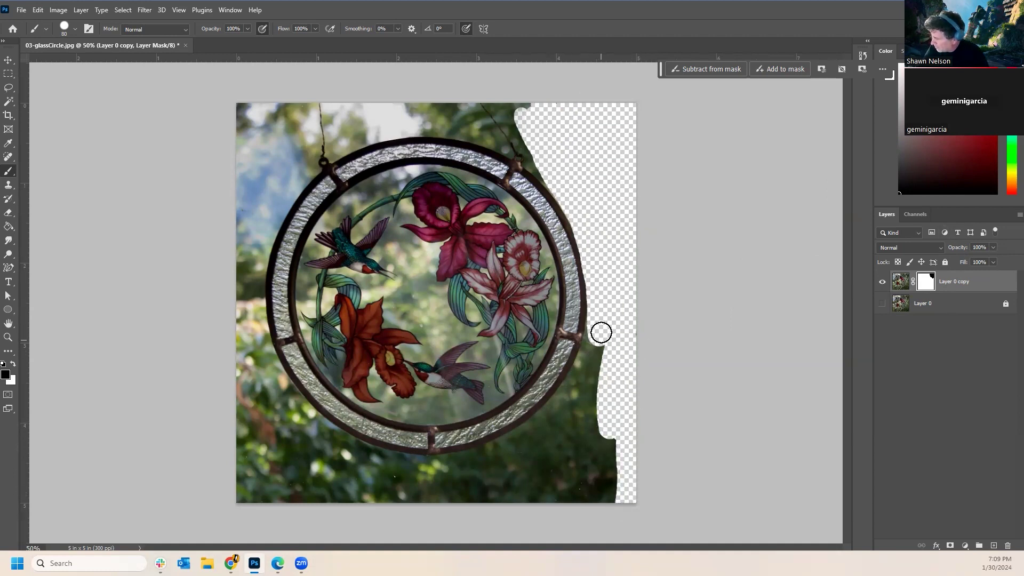
pyautogui.moveTo(587, 354)
pyautogui.mouseDown()
pyautogui.moveTo(551, 416)
pyautogui.moveTo(450, 464)
pyautogui.moveTo(539, 426)
pyautogui.moveTo(607, 346)
pyautogui.moveTo(509, 484)
pyautogui.moveTo(474, 478)
pyautogui.moveTo(489, 462)
pyautogui.moveTo(453, 507)
pyautogui.moveTo(570, 414)
pyautogui.moveTo(530, 475)
pyautogui.moveTo(525, 516)
pyautogui.moveTo(579, 466)
pyautogui.moveTo(585, 484)
pyautogui.moveTo(624, 478)
pyautogui.mouseUp()
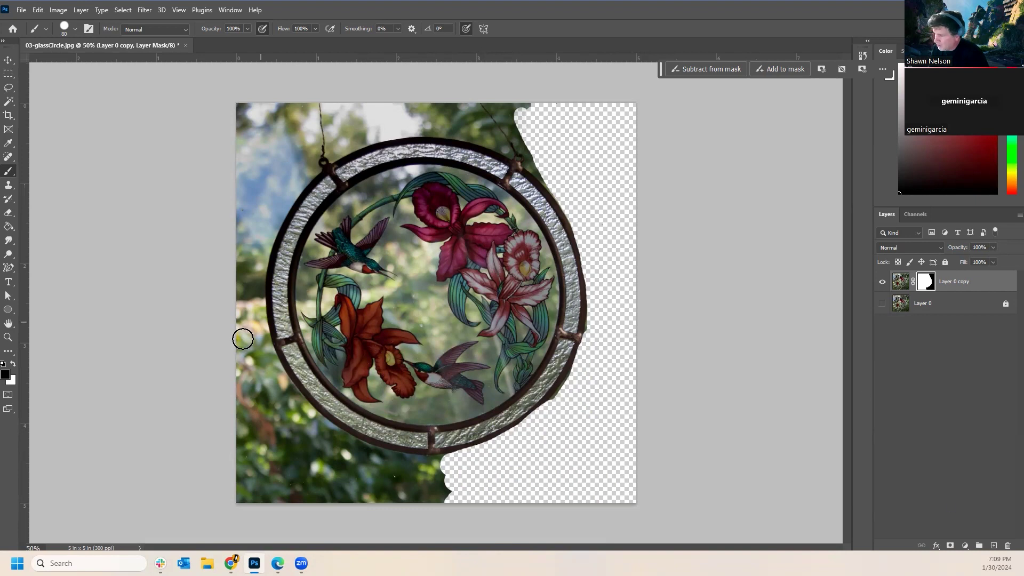
# Test Magic Wand selections on the left background and transparent areas, then deselect.
pyautogui.click(7, 105)
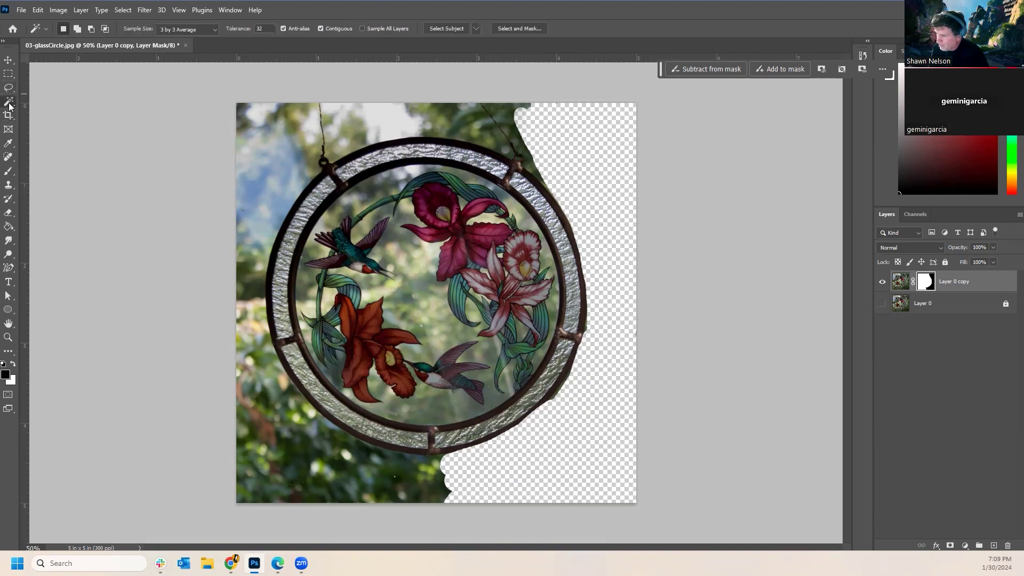
pyautogui.click(265, 176)
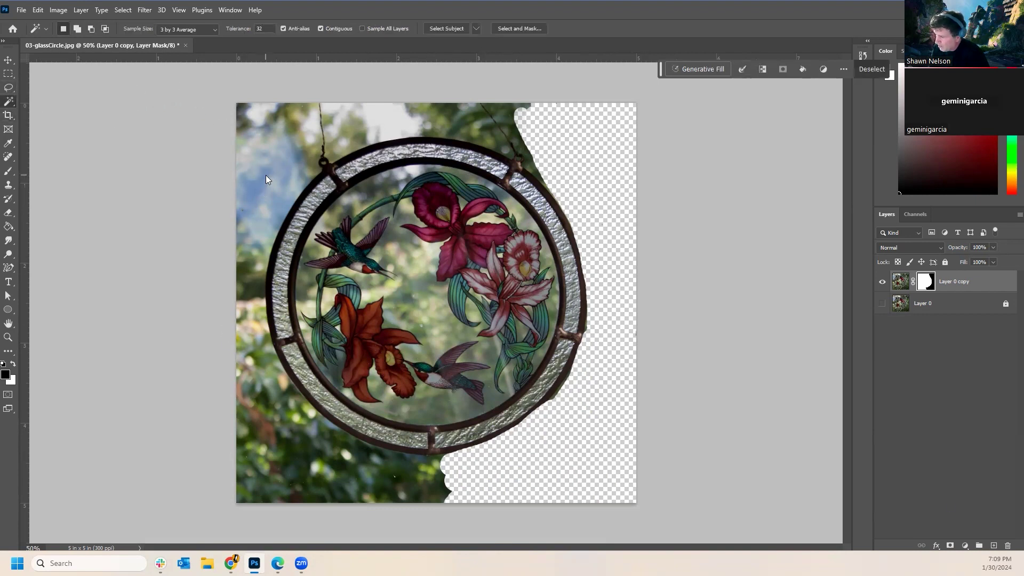
pyautogui.click(254, 266)
pyautogui.click(247, 341)
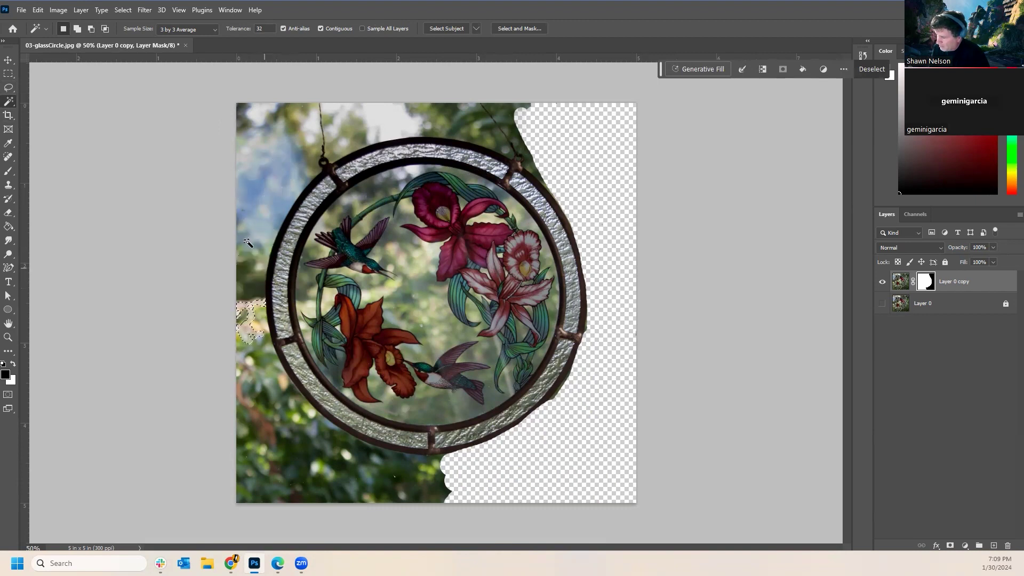
pyautogui.hotkey('ctrl', 'd')
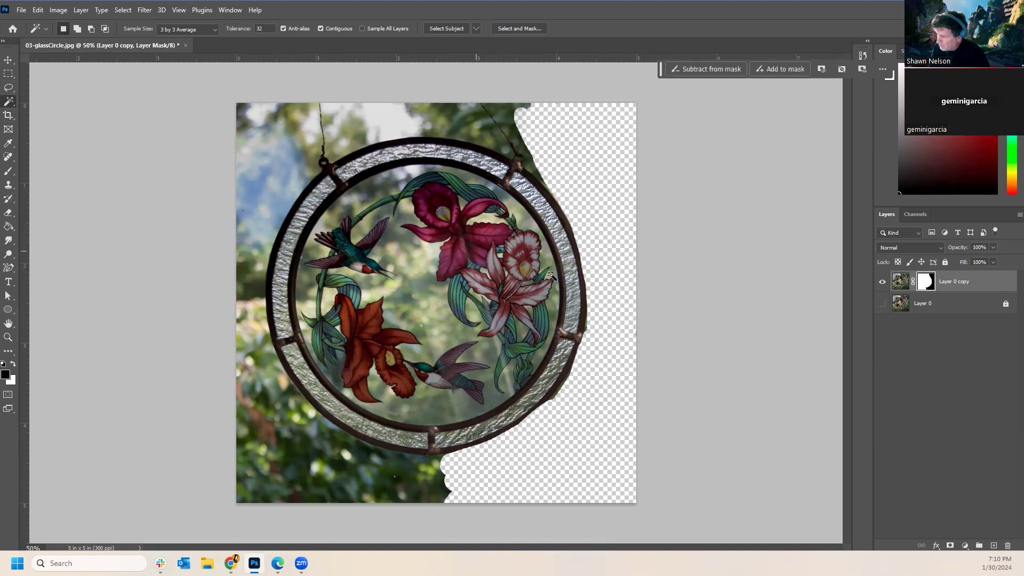
pyautogui.click(594, 234)
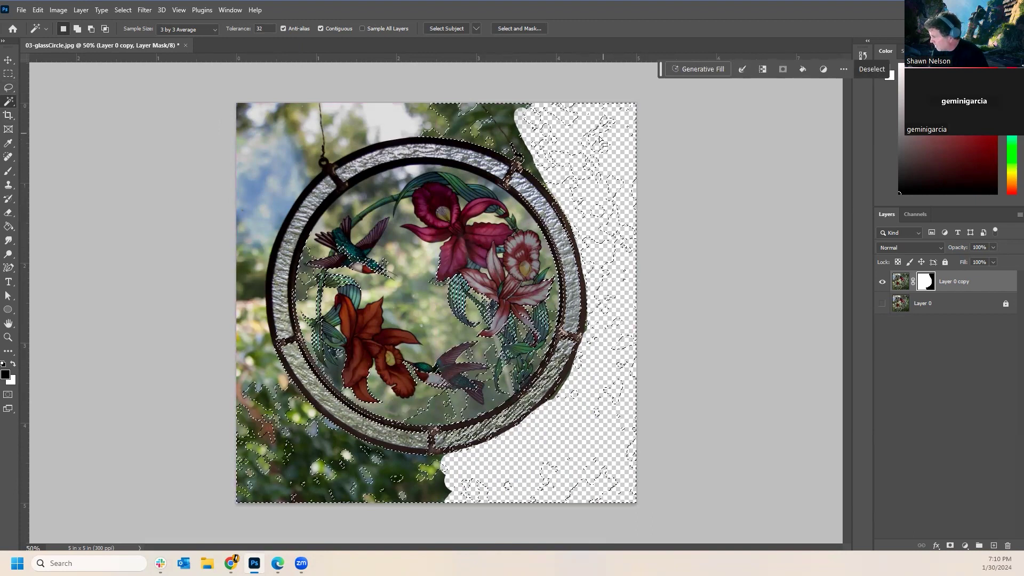
pyautogui.hotkey('ctrl', 'd')
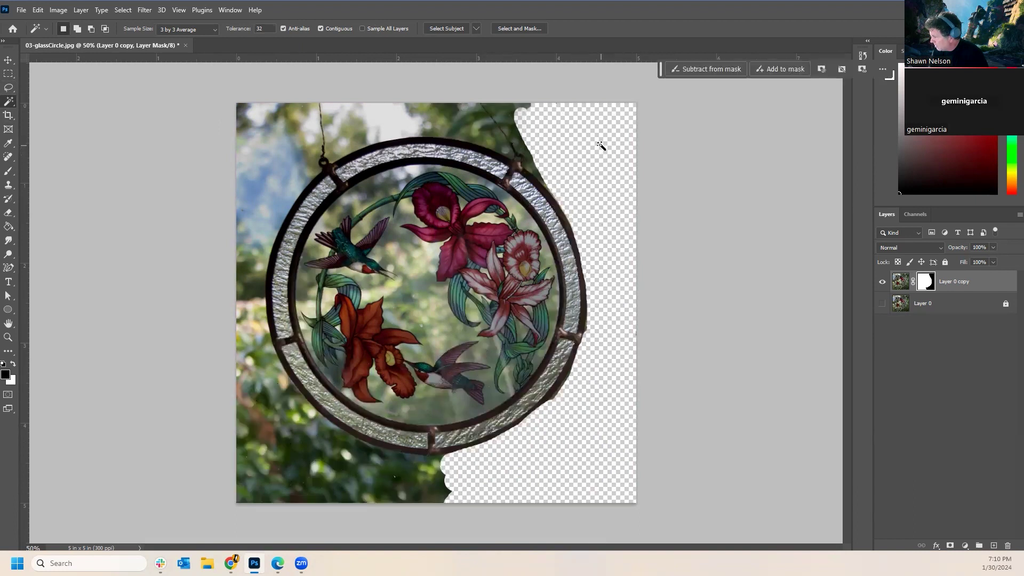
pyautogui.click(598, 144)
pyautogui.click(600, 187)
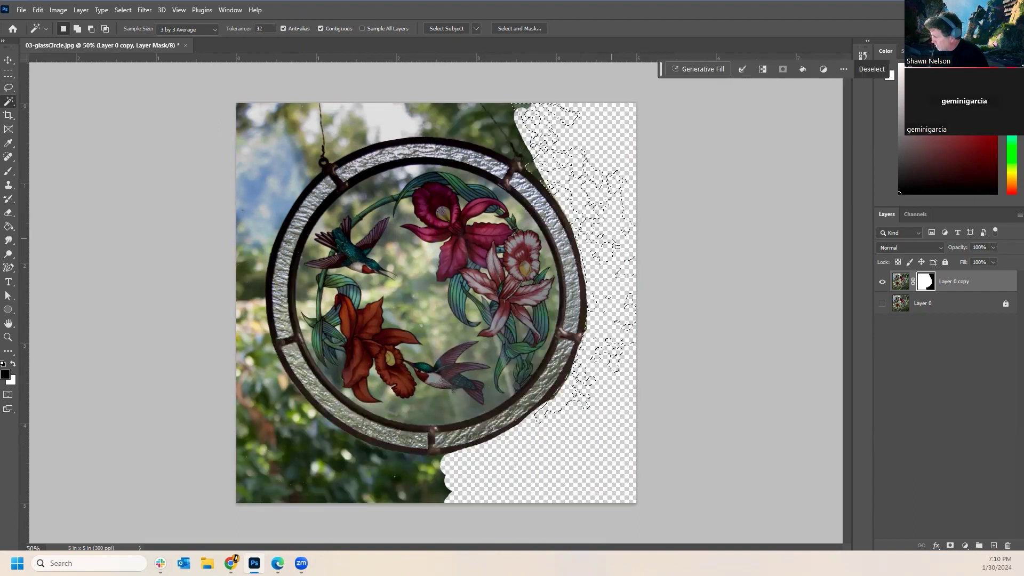
pyautogui.click(571, 458)
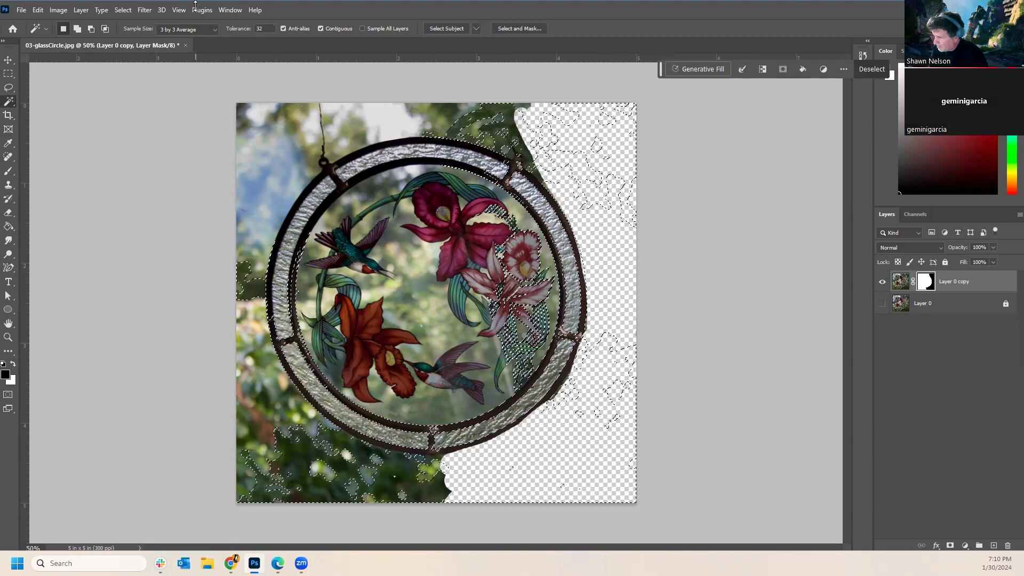
pyautogui.click(123, 10)
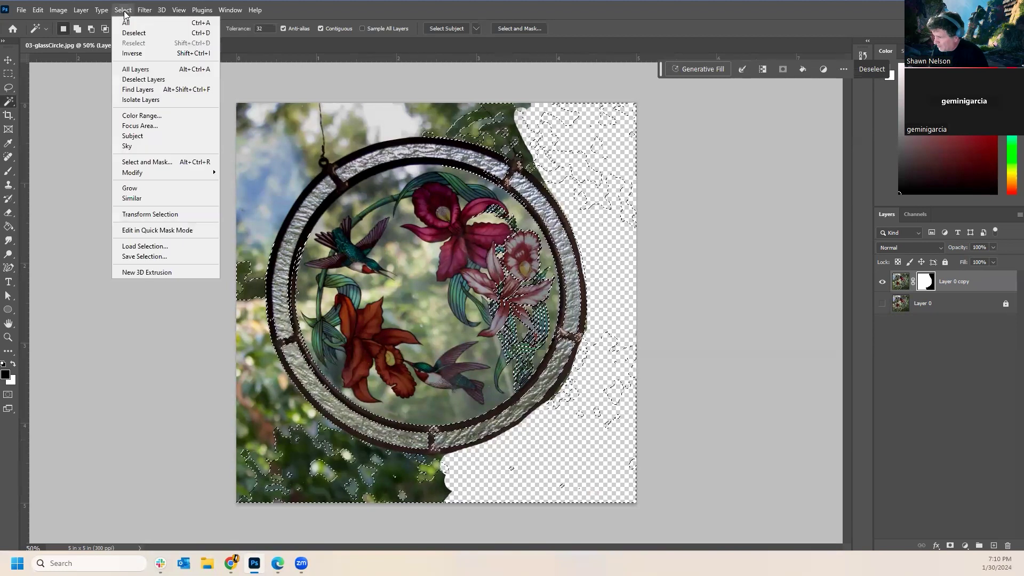
pyautogui.click(131, 33)
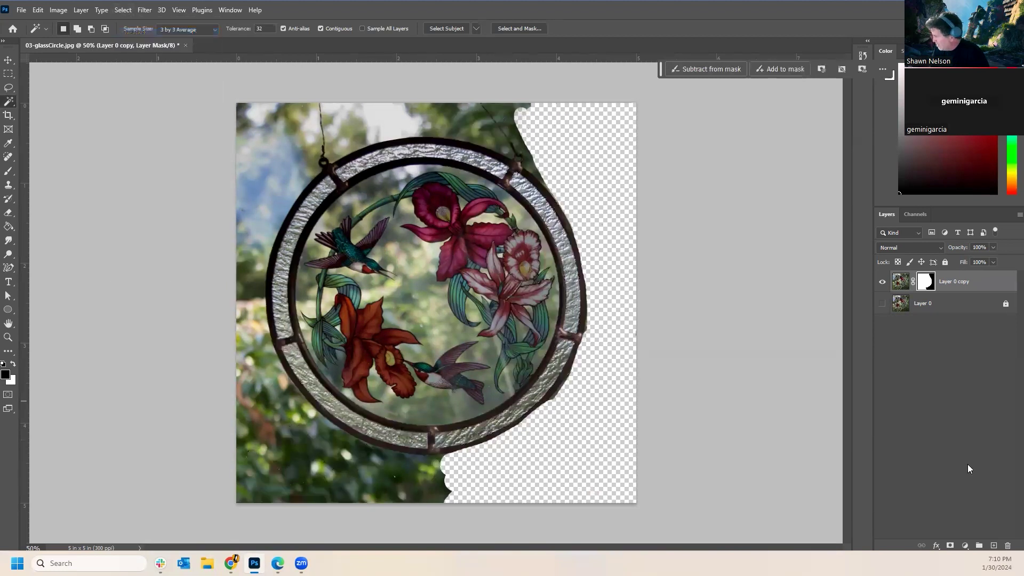
# Toggle Layer 0's visibility and select the leftover foliage patches along the right edge.
pyautogui.click(882, 304)
pyautogui.click(883, 305)
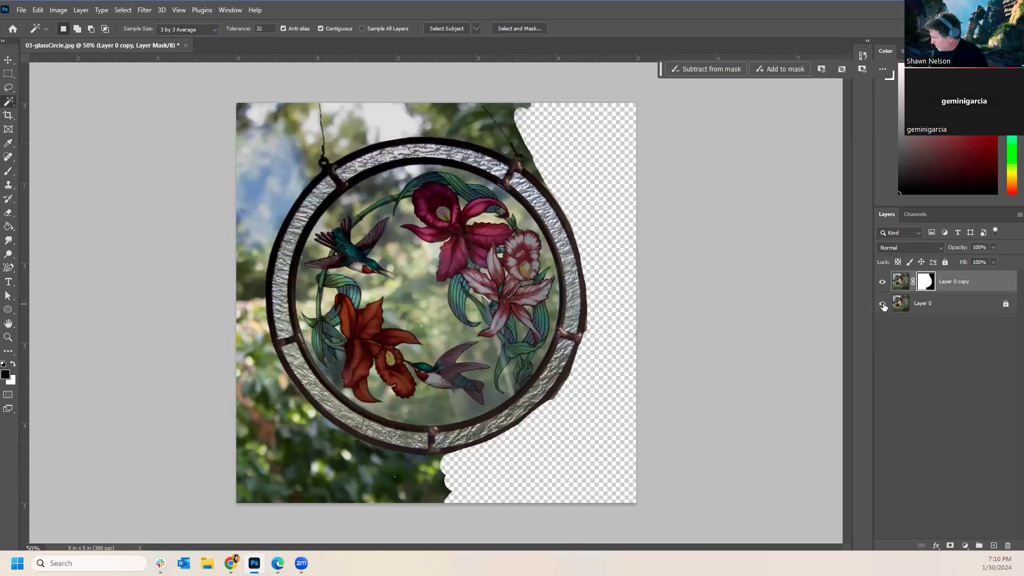
pyautogui.click(883, 304)
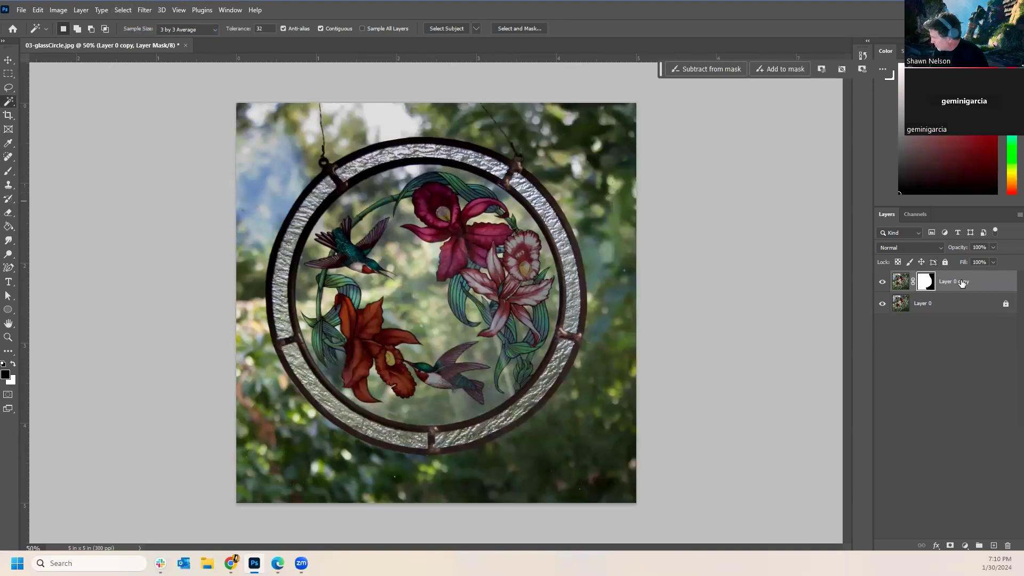
pyautogui.click(608, 153)
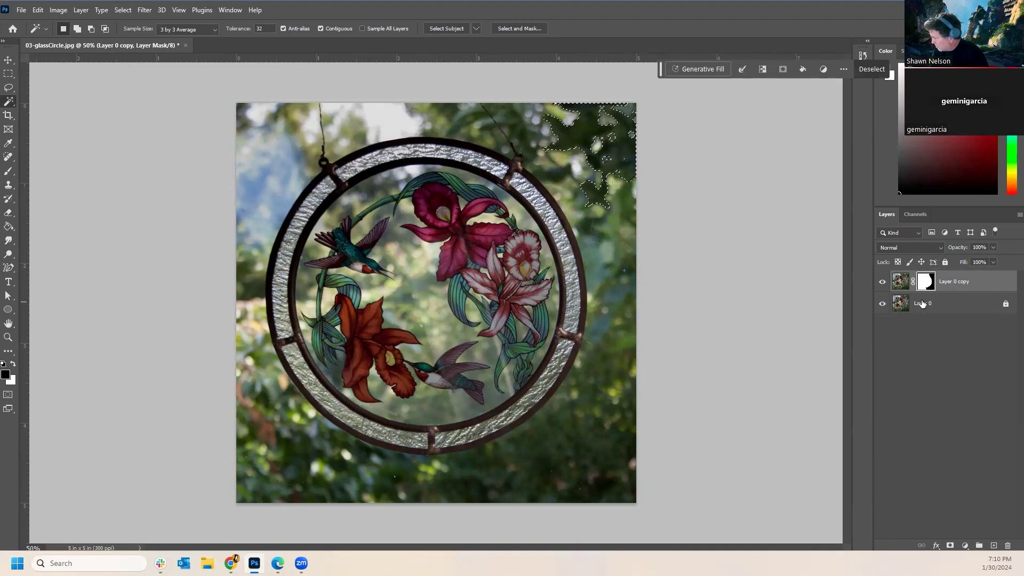
pyautogui.click(882, 303)
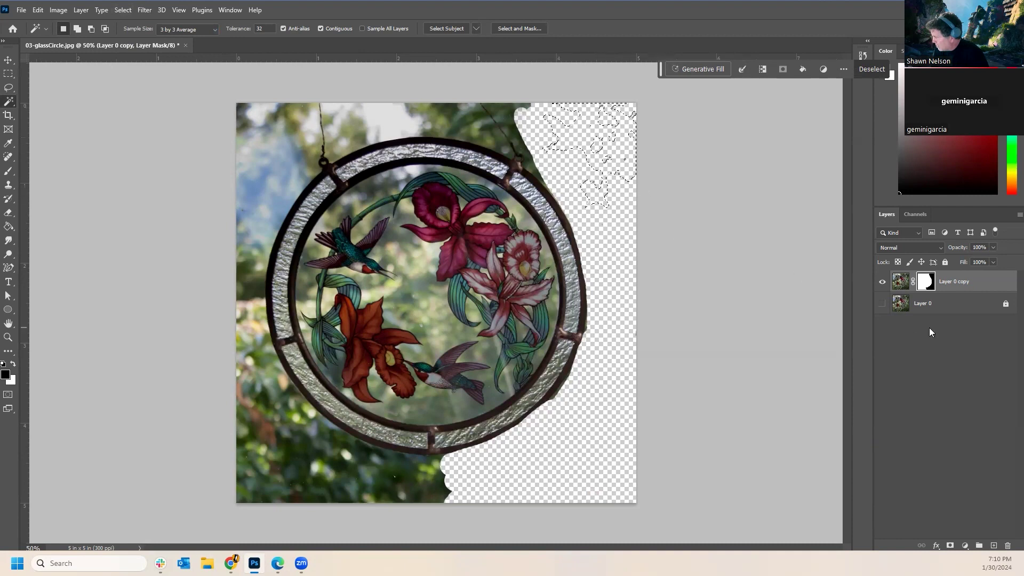
pyautogui.click(882, 304)
pyautogui.click(563, 455)
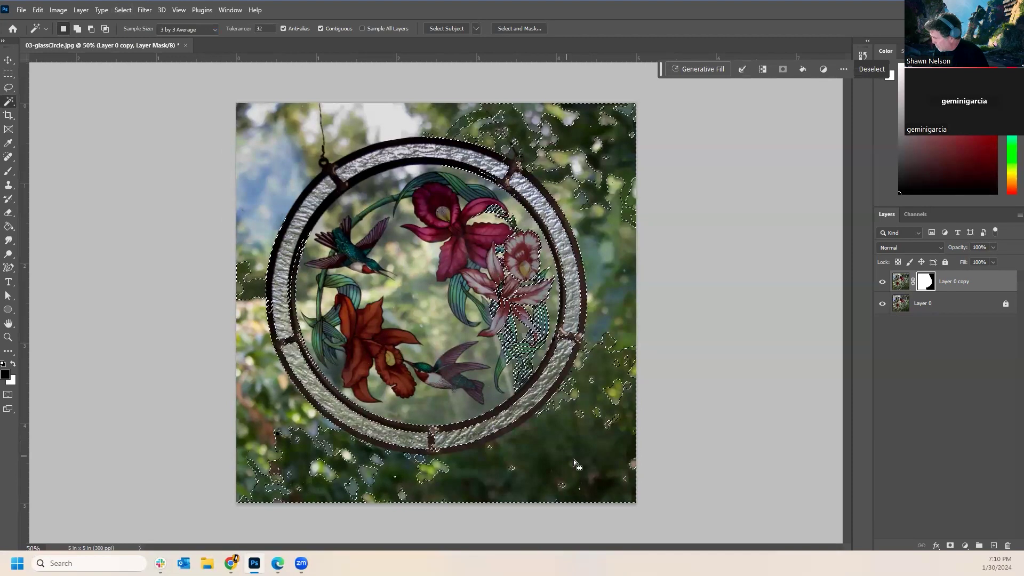
pyautogui.click(613, 300)
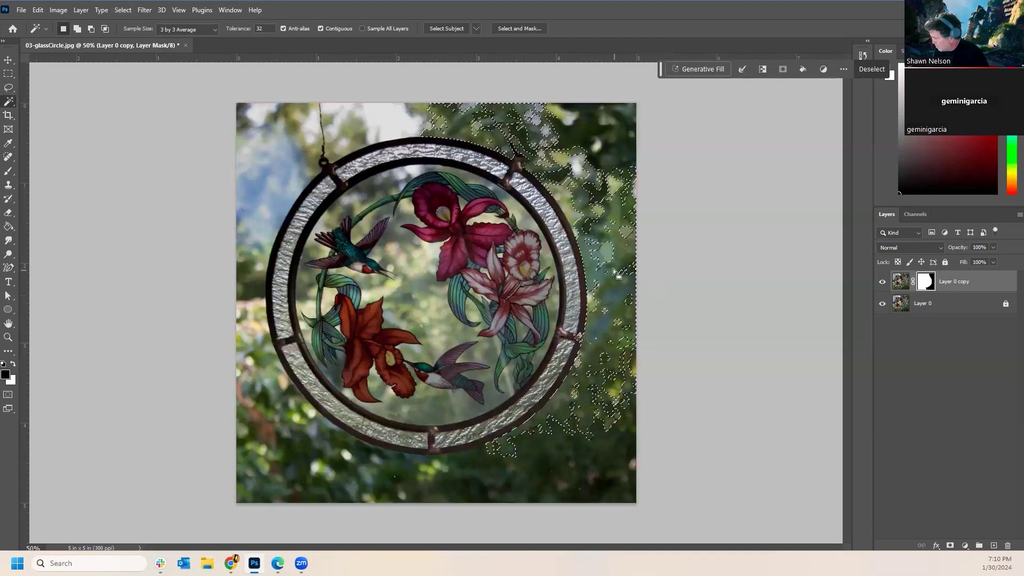
pyautogui.click(882, 304)
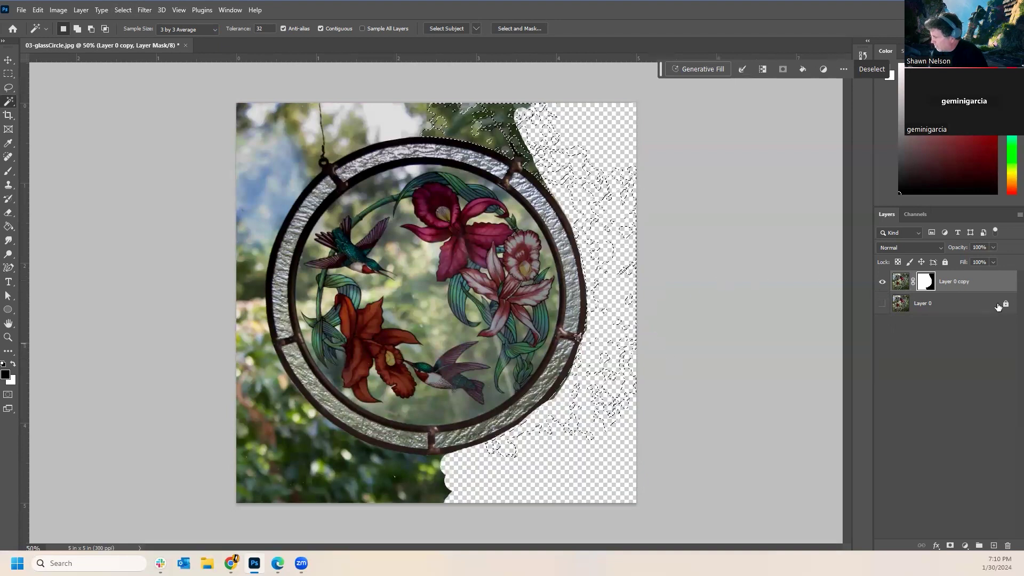
pyautogui.click(964, 357)
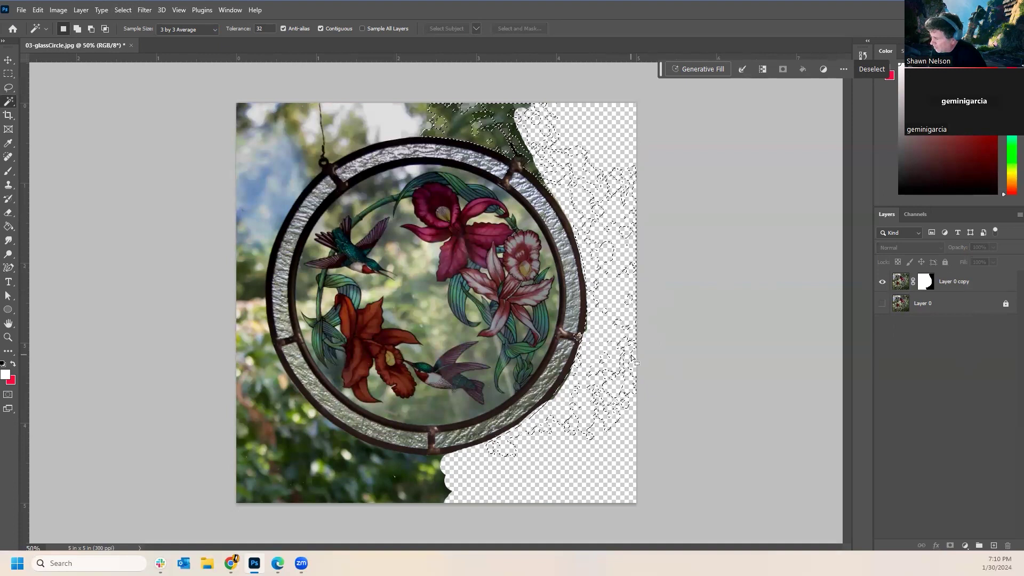
# Reselect Layer 0 copy and delete its layer mask.
pyautogui.click(970, 292)
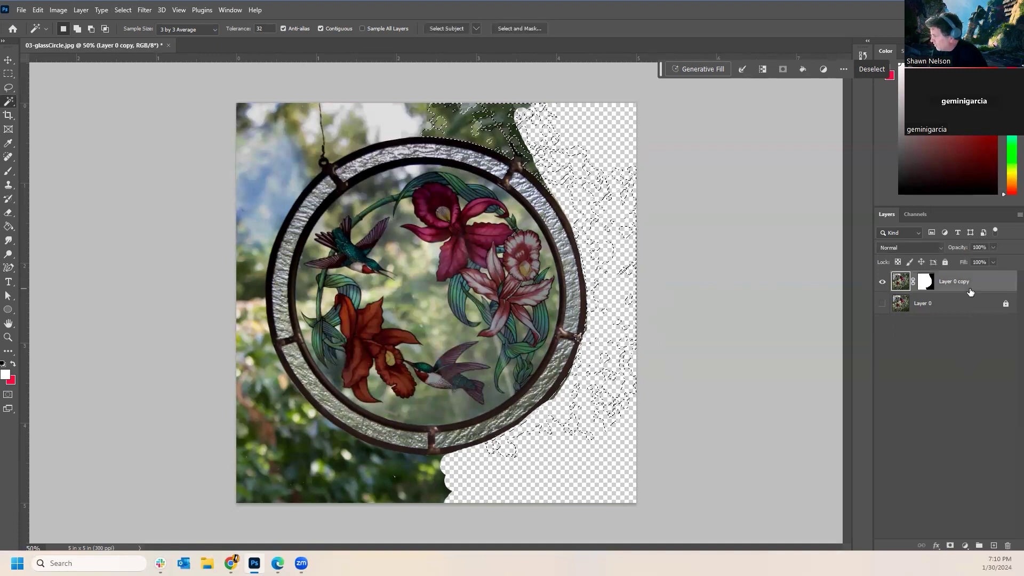
pyautogui.rightClick(925, 284)
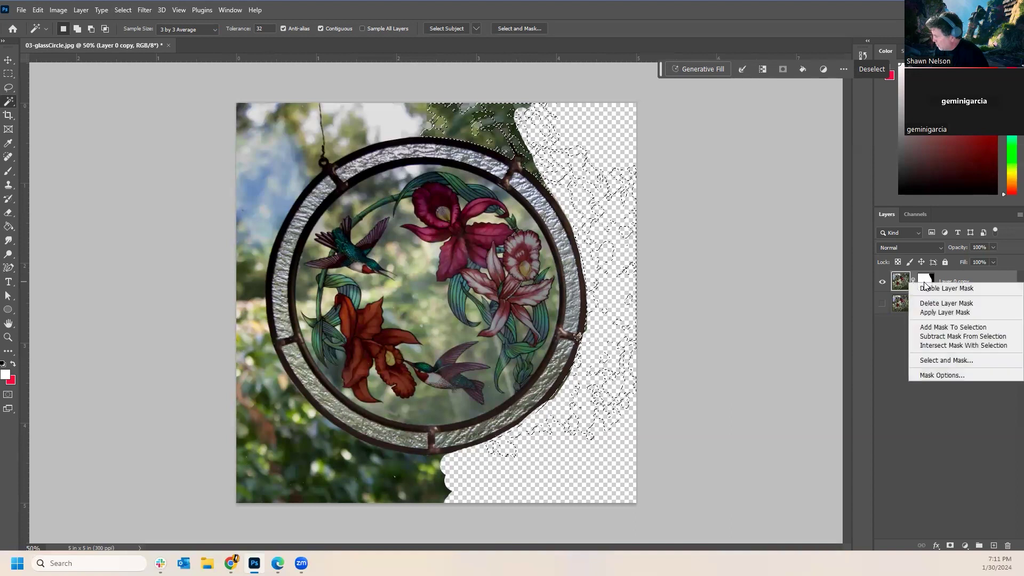
pyautogui.click(947, 304)
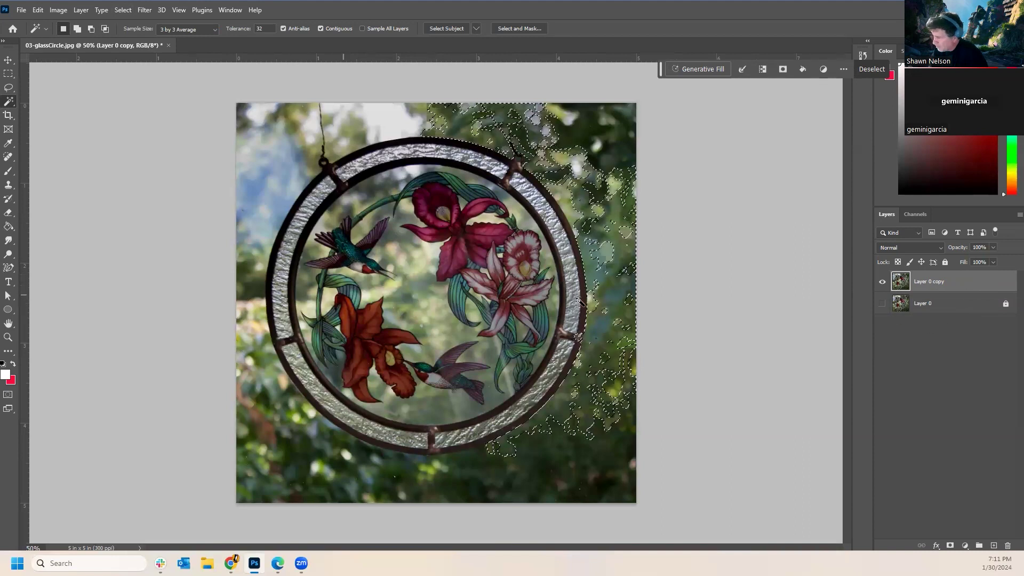
# Switch to the Move tool and remove the background selection with Select > Deselect.
pyautogui.press('v')
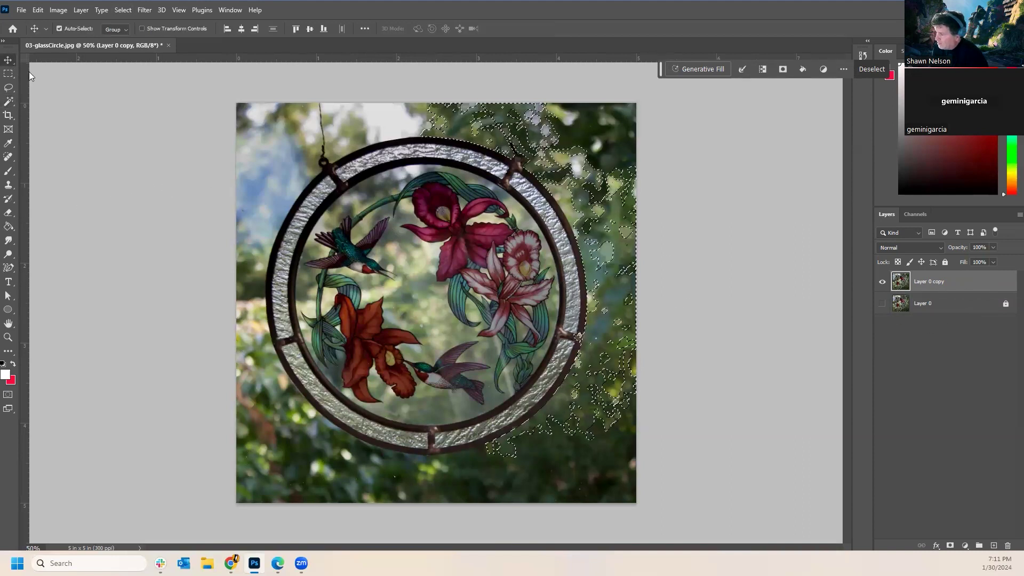
pyautogui.click(123, 9)
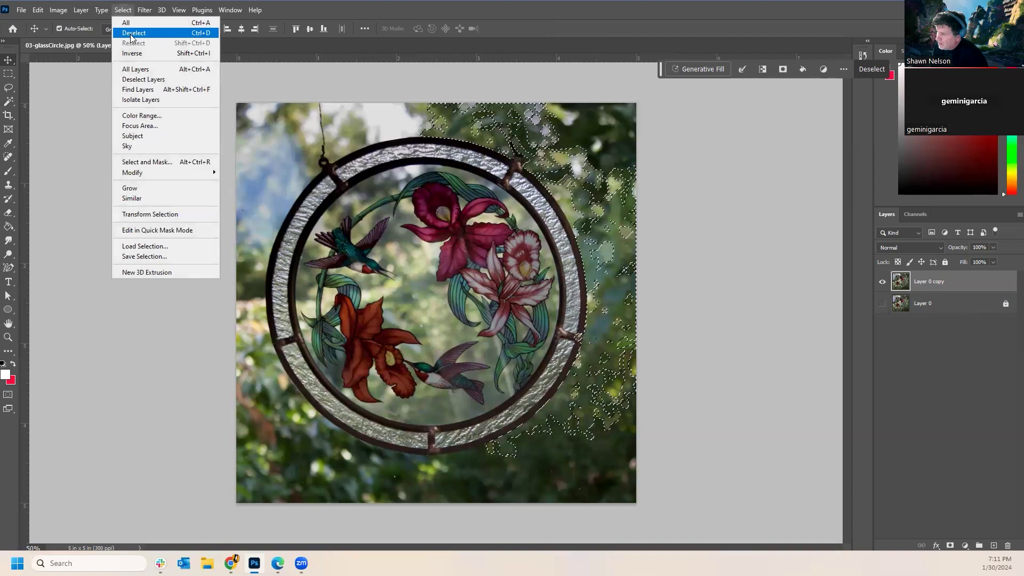
pyautogui.click(131, 30)
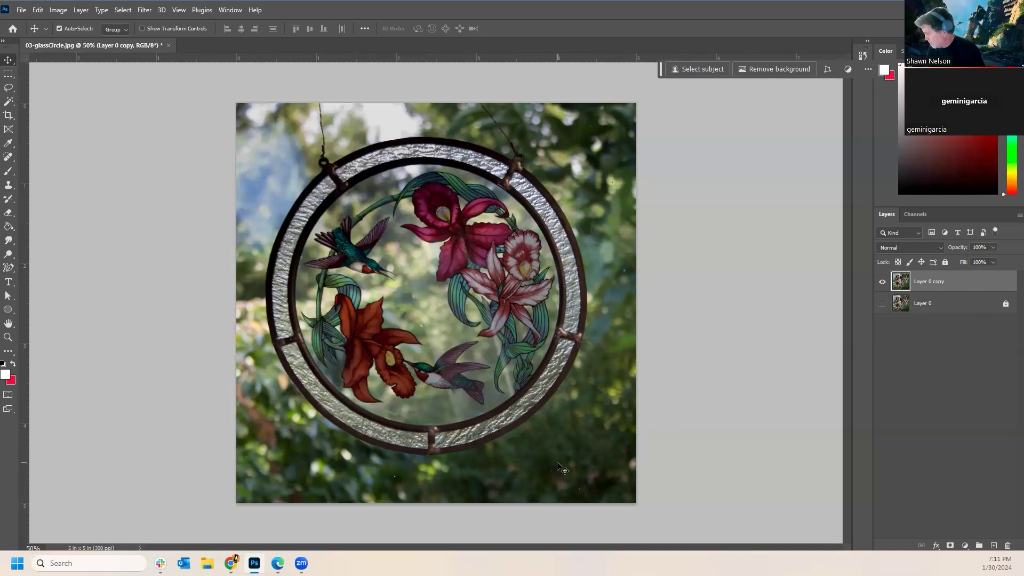
# Add a white layer mask to Layer 0 copy and paint black around the ring to hide the foliage.
pyautogui.click(965, 546)
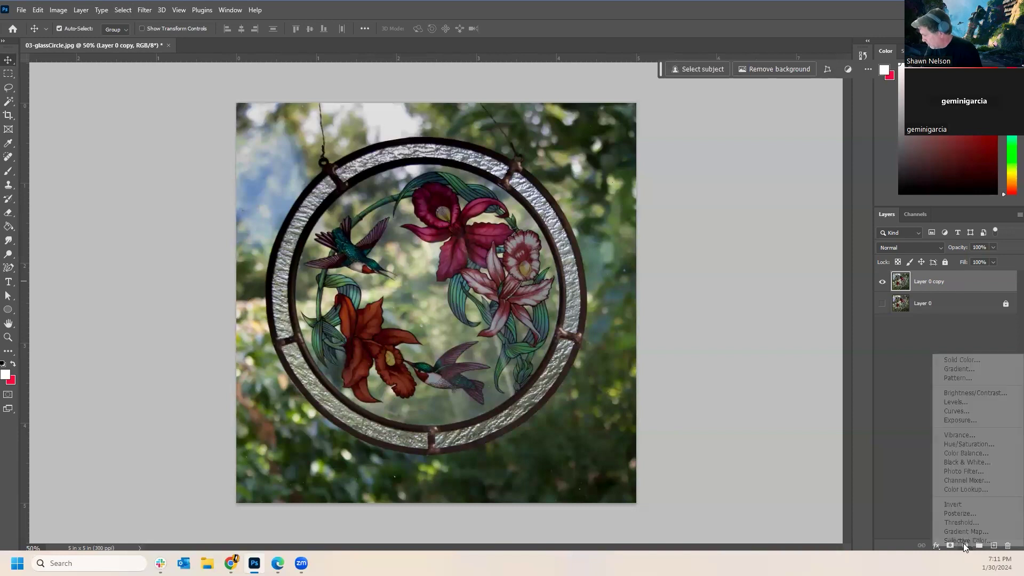
pyautogui.click(895, 544)
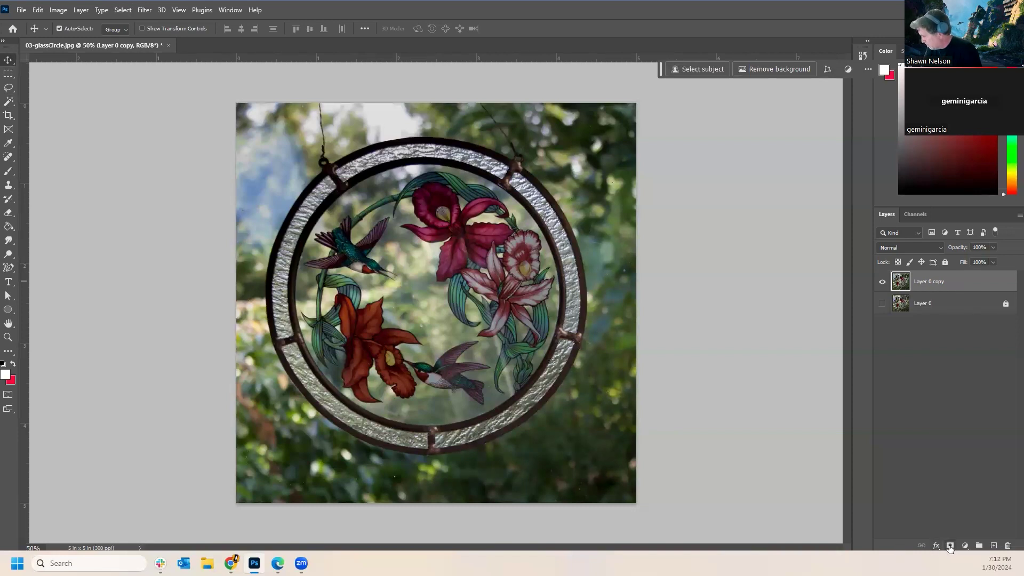
pyautogui.click(950, 546)
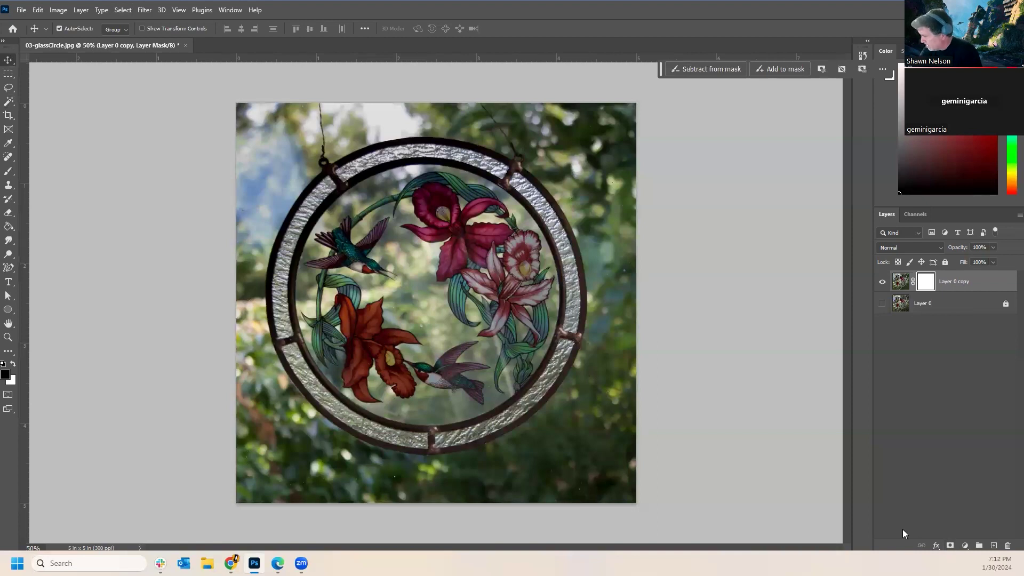
pyautogui.click(8, 170)
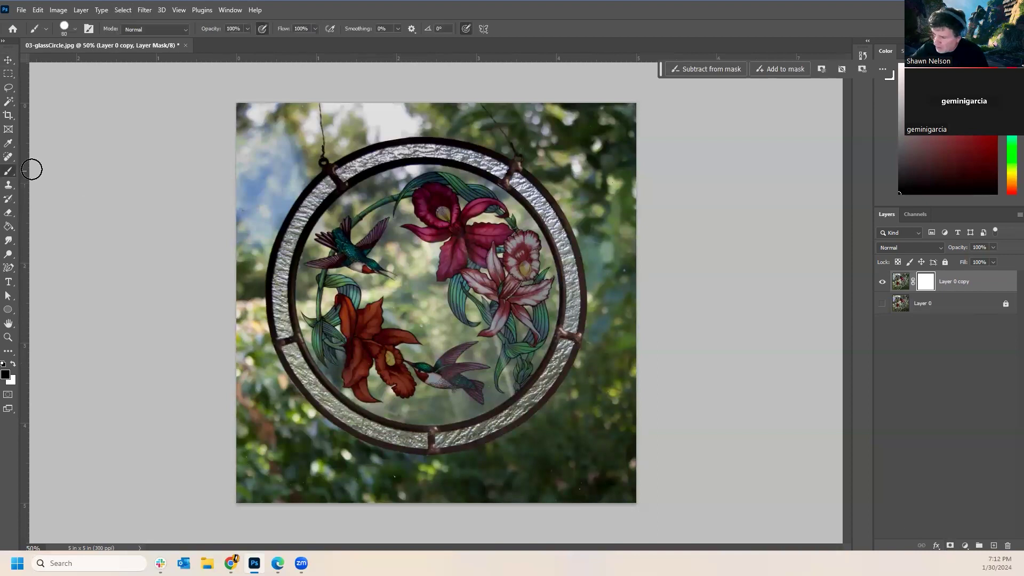
pyautogui.moveTo(537, 164)
pyautogui.mouseDown()
pyautogui.moveTo(588, 247)
pyautogui.moveTo(593, 338)
pyautogui.moveTo(563, 398)
pyautogui.moveTo(516, 438)
pyautogui.moveTo(432, 467)
pyautogui.moveTo(354, 449)
pyautogui.moveTo(297, 405)
pyautogui.moveTo(258, 326)
pyautogui.moveTo(268, 230)
pyautogui.moveTo(310, 162)
pyautogui.moveTo(288, 190)
pyautogui.moveTo(335, 148)
pyautogui.moveTo(419, 120)
pyautogui.moveTo(391, 124)
pyautogui.moveTo(463, 127)
pyautogui.moveTo(445, 122)
pyautogui.moveTo(537, 165)
pyautogui.moveTo(524, 136)
pyautogui.moveTo(540, 138)
pyautogui.moveTo(504, 95)
pyautogui.moveTo(546, 84)
pyautogui.moveTo(583, 102)
pyautogui.moveTo(547, 118)
pyautogui.moveTo(641, 151)
pyautogui.moveTo(626, 156)
pyautogui.moveTo(619, 134)
pyautogui.moveTo(619, 185)
pyautogui.moveTo(601, 218)
pyautogui.moveTo(554, 152)
pyautogui.moveTo(625, 246)
pyautogui.moveTo(600, 174)
pyautogui.moveTo(634, 240)
pyautogui.moveTo(640, 275)
pyautogui.moveTo(627, 292)
pyautogui.moveTo(600, 237)
pyautogui.moveTo(641, 410)
pyautogui.moveTo(617, 382)
pyautogui.moveTo(524, 448)
pyautogui.moveTo(523, 459)
pyautogui.moveTo(615, 479)
pyautogui.moveTo(498, 484)
pyautogui.moveTo(512, 442)
pyautogui.moveTo(567, 482)
pyautogui.moveTo(393, 507)
pyautogui.moveTo(302, 502)
pyautogui.moveTo(235, 441)
pyautogui.moveTo(249, 359)
pyautogui.moveTo(270, 498)
pyautogui.moveTo(260, 416)
pyautogui.moveTo(267, 494)
pyautogui.moveTo(297, 465)
pyautogui.moveTo(269, 402)
pyautogui.moveTo(379, 478)
pyautogui.mouseUp()
pyautogui.moveTo(241, 310)
pyautogui.mouseDown()
pyautogui.moveTo(240, 217)
pyautogui.moveTo(269, 115)
pyautogui.moveTo(243, 111)
pyautogui.moveTo(246, 84)
pyautogui.moveTo(243, 269)
pyautogui.moveTo(328, 86)
pyautogui.moveTo(263, 155)
pyautogui.moveTo(279, 126)
pyautogui.moveTo(288, 138)
pyautogui.moveTo(301, 121)
pyautogui.moveTo(376, 119)
pyautogui.moveTo(405, 101)
pyautogui.moveTo(398, 110)
pyautogui.moveTo(497, 116)
pyautogui.moveTo(452, 105)
pyautogui.moveTo(537, 132)
pyautogui.mouseUp()
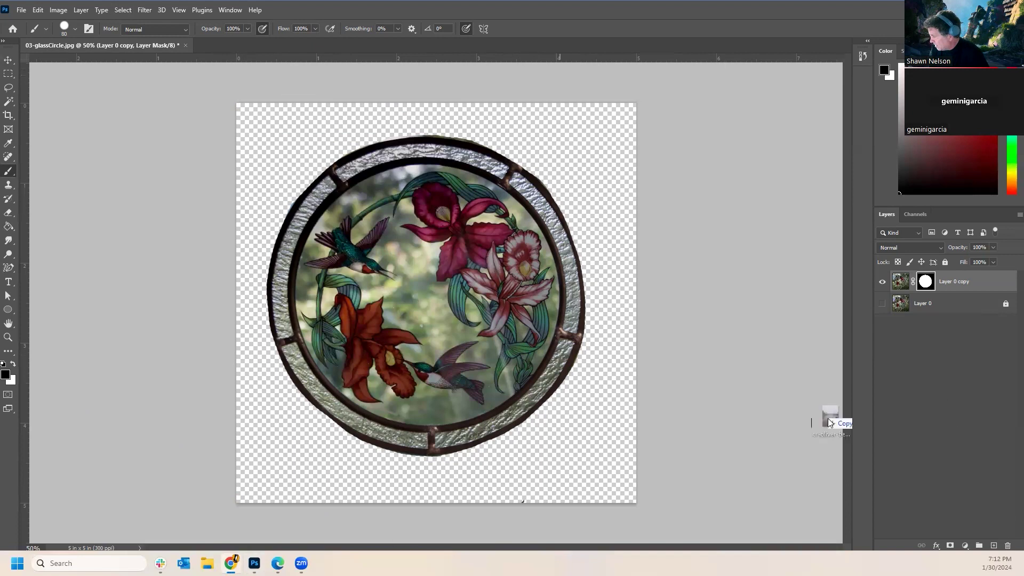
pyautogui.moveTo(673, 249); pyautogui.dragTo(430, 315)
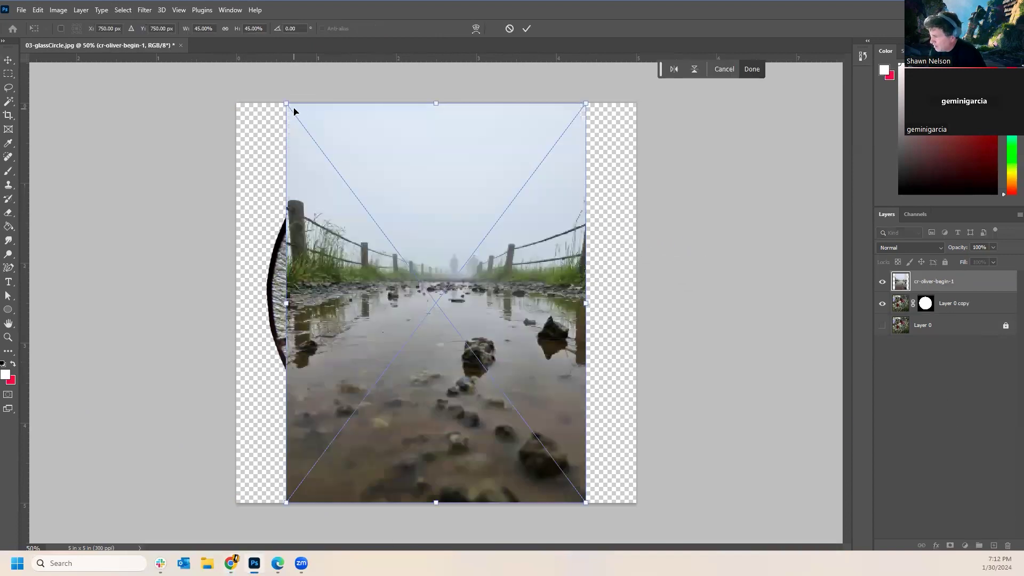
pyautogui.moveTo(285, 100); pyautogui.dragTo(223, 93)
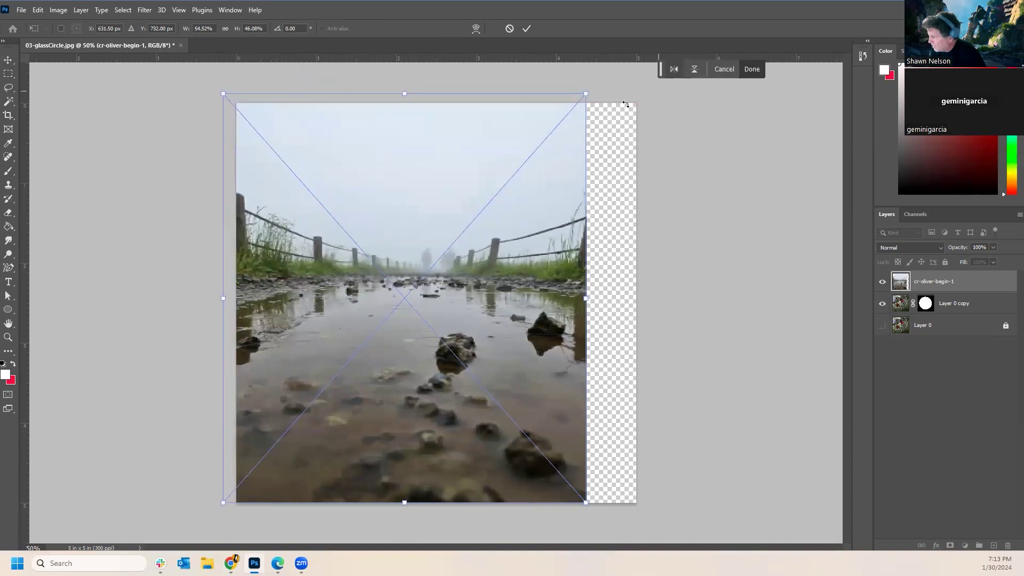
pyautogui.moveTo(585, 92); pyautogui.dragTo(647, 80)
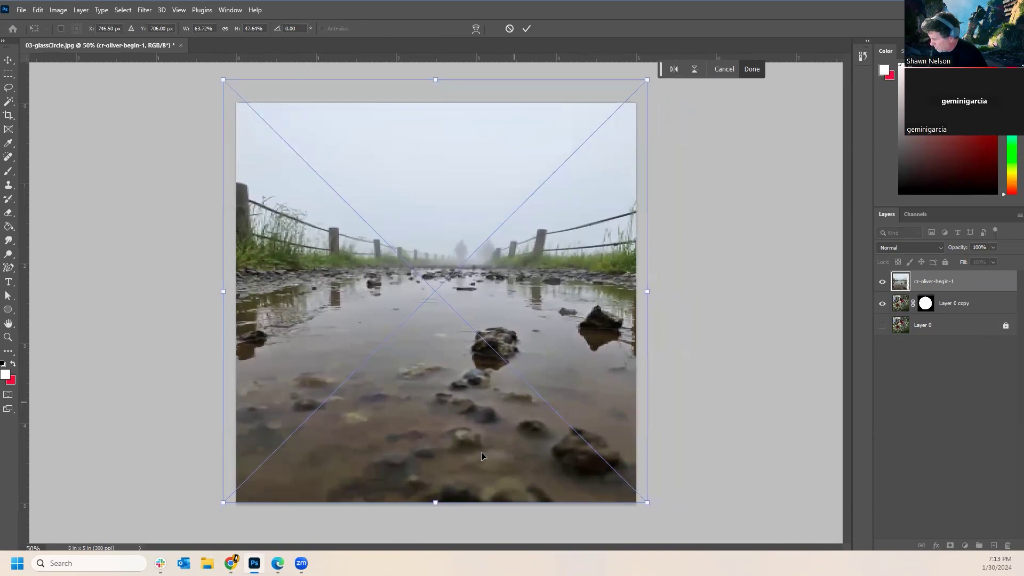
pyautogui.moveTo(437, 502); pyautogui.dragTo(439, 518)
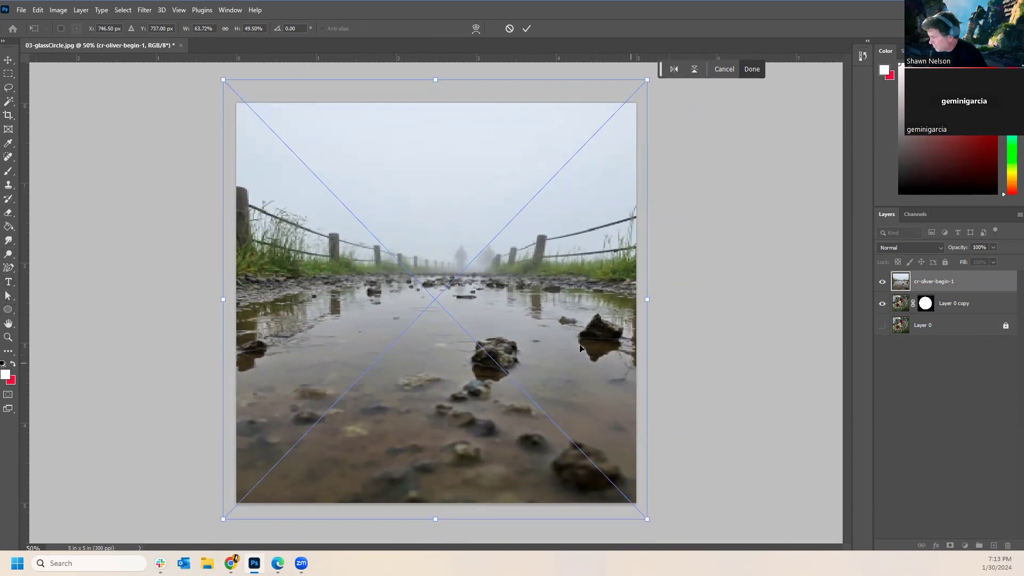
pyautogui.press('Return')
pyautogui.press('b')
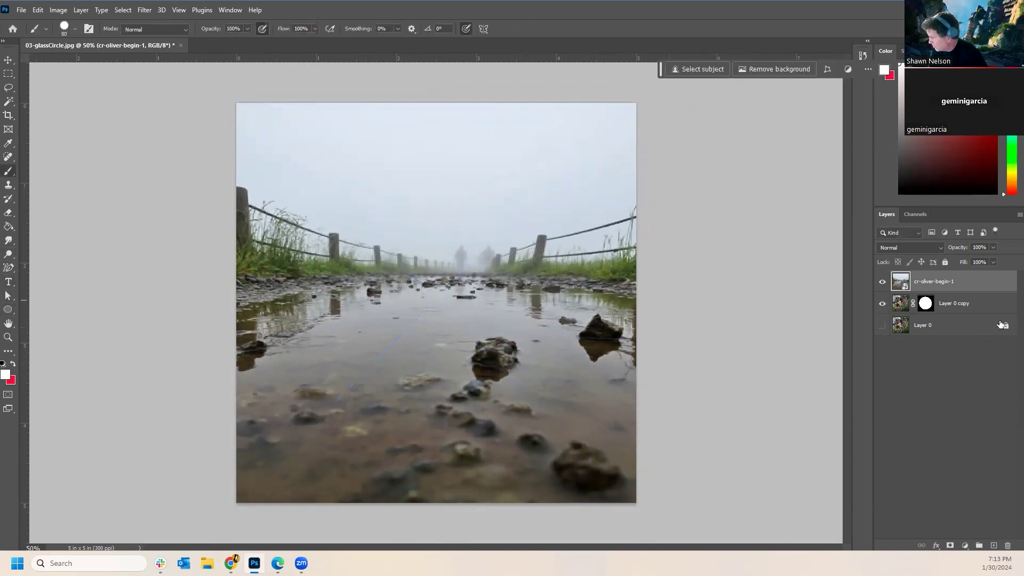
pyautogui.click(1006, 546)
pyautogui.click(458, 213)
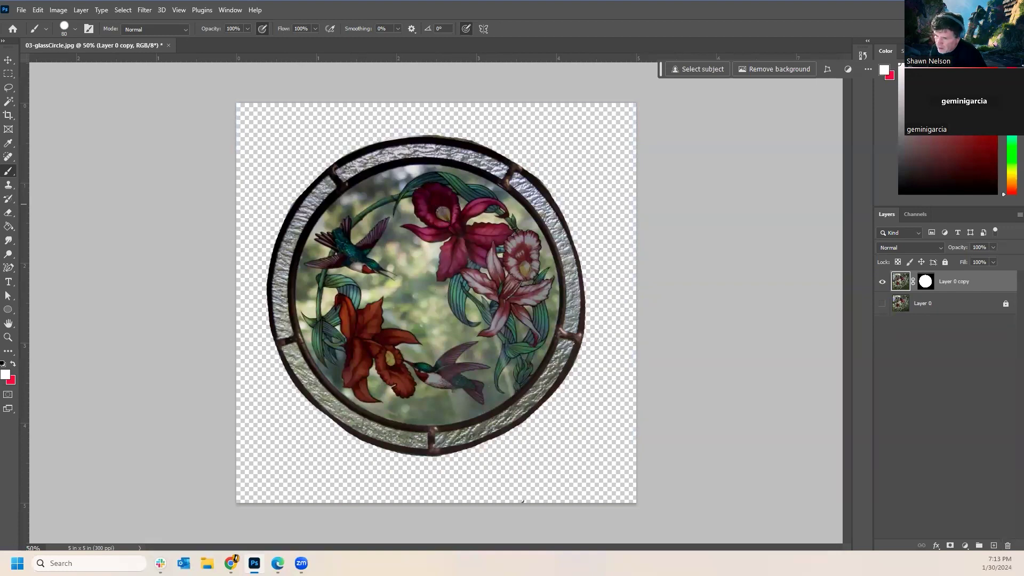
pyautogui.moveTo(160, 384); pyautogui.dragTo(426, 295)
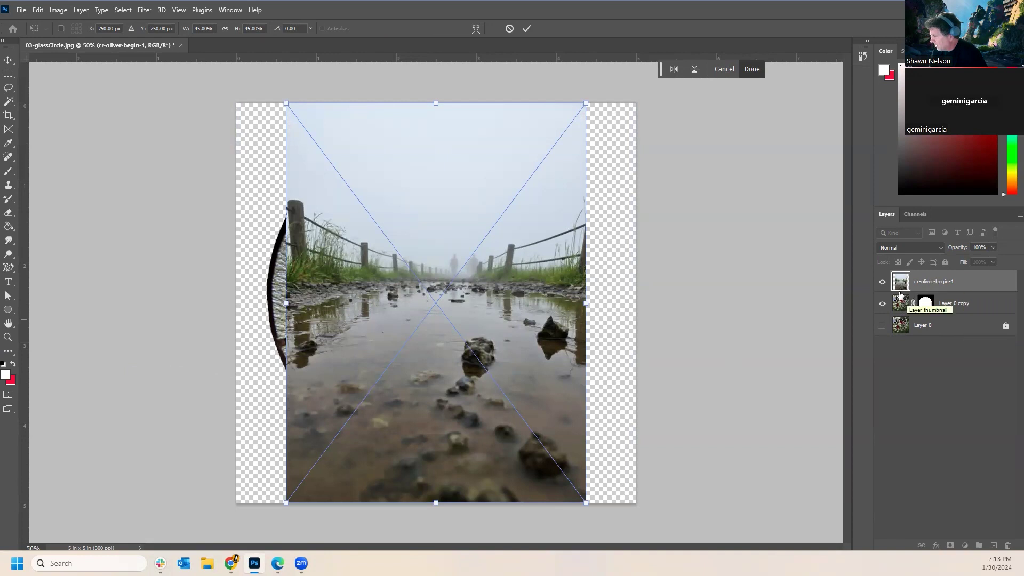
pyautogui.press('Return')
pyautogui.press('b')
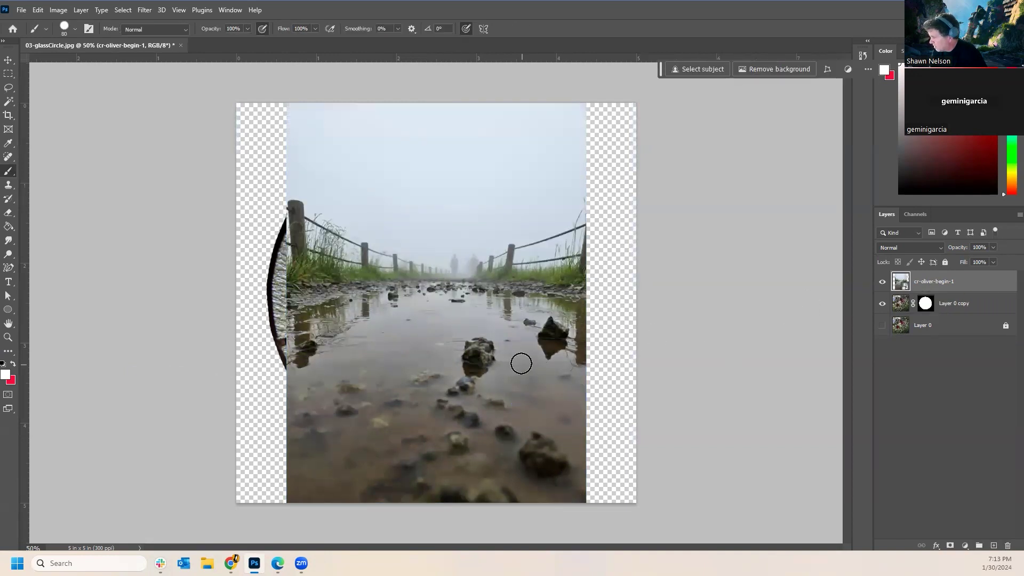
pyautogui.click(7, 61)
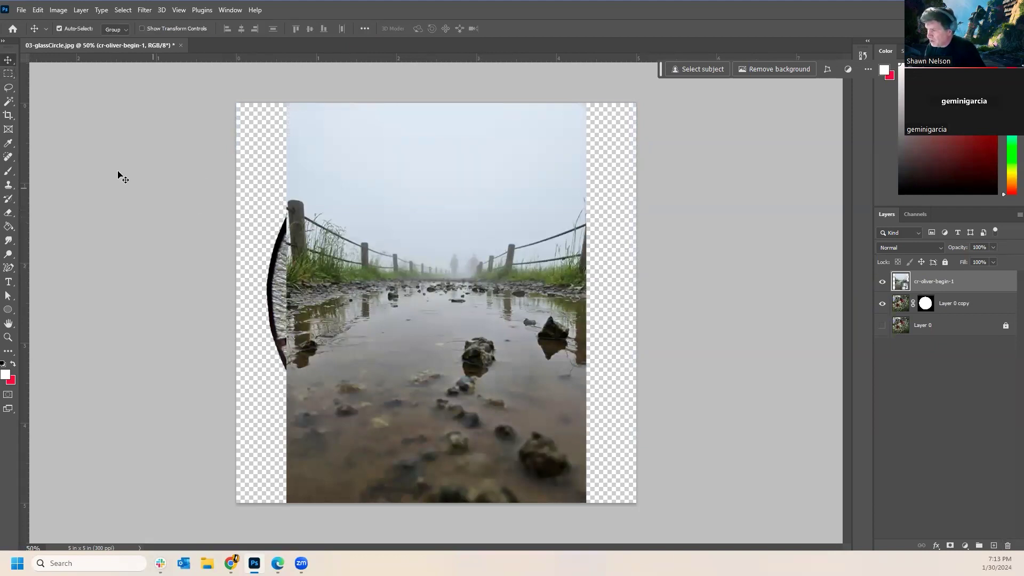
pyautogui.moveTo(366, 267); pyautogui.dragTo(373, 273)
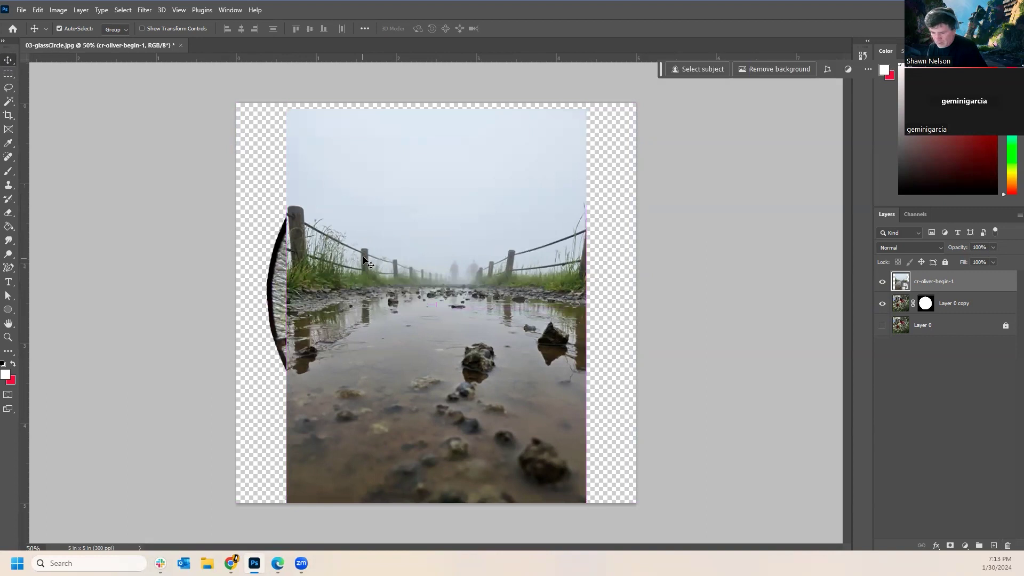
pyautogui.press('Delete')
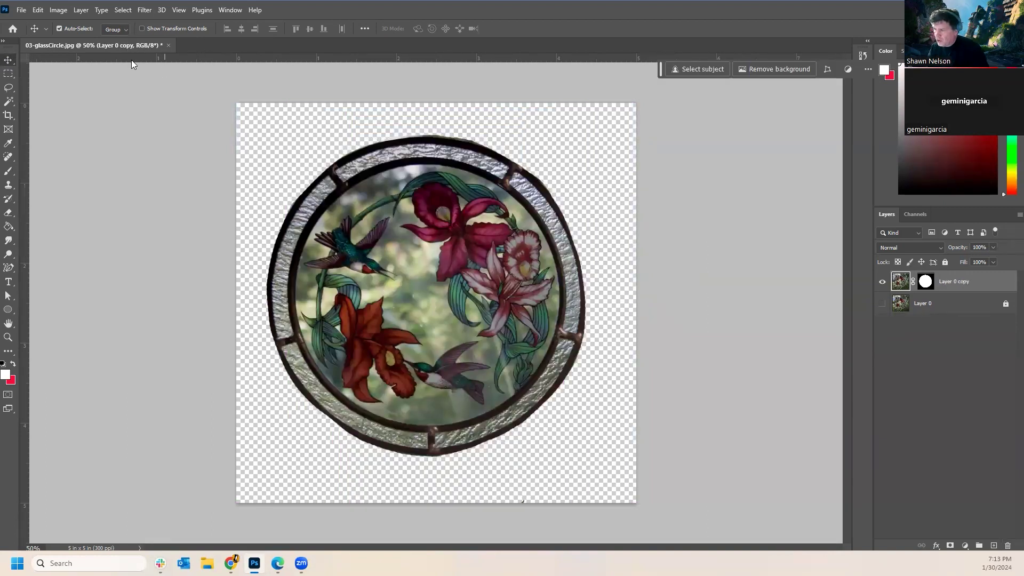
# Open cr-oliver-begin-1.jpg from the Desktop folder.
pyautogui.click(22, 10)
pyautogui.click(32, 30)
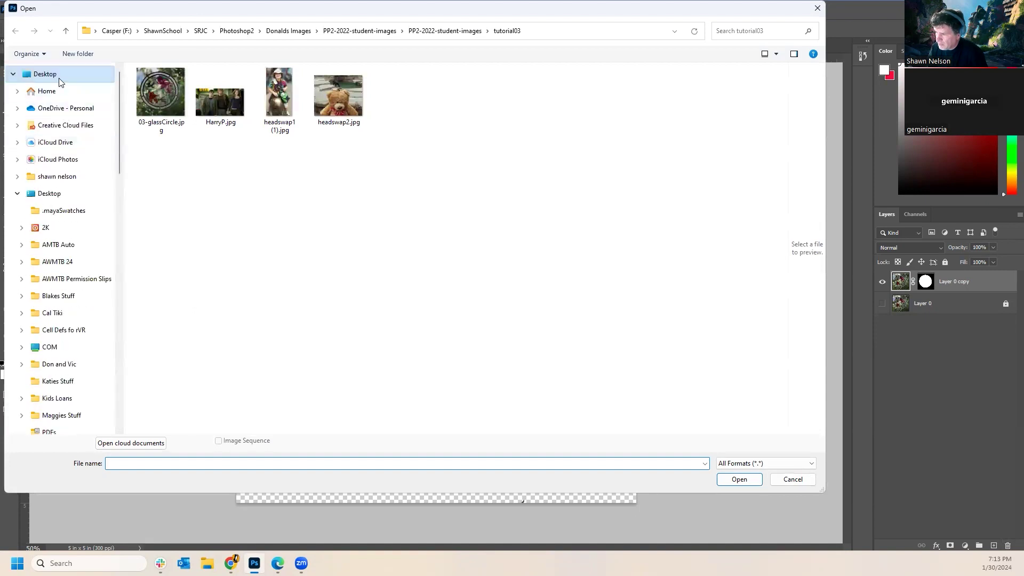
pyautogui.click(59, 78)
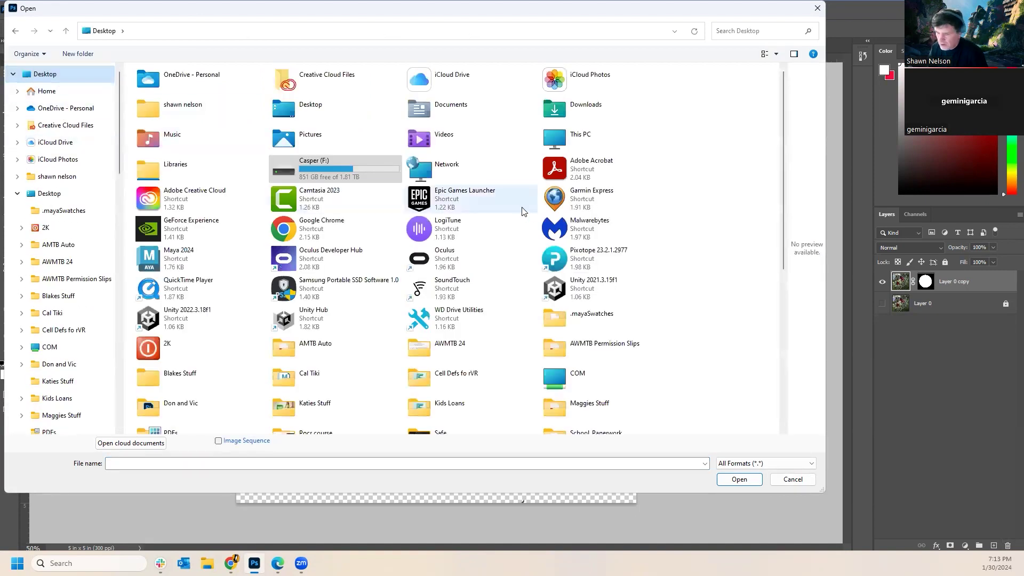
pyautogui.scroll(-5, 556, 330)
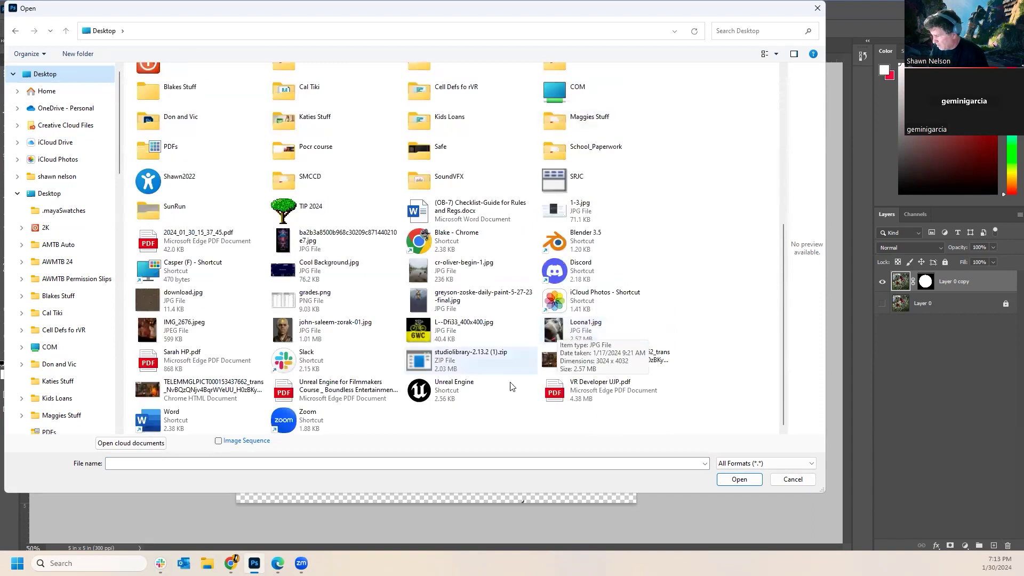
pyautogui.click(422, 276)
pyautogui.doubleClick(421, 276)
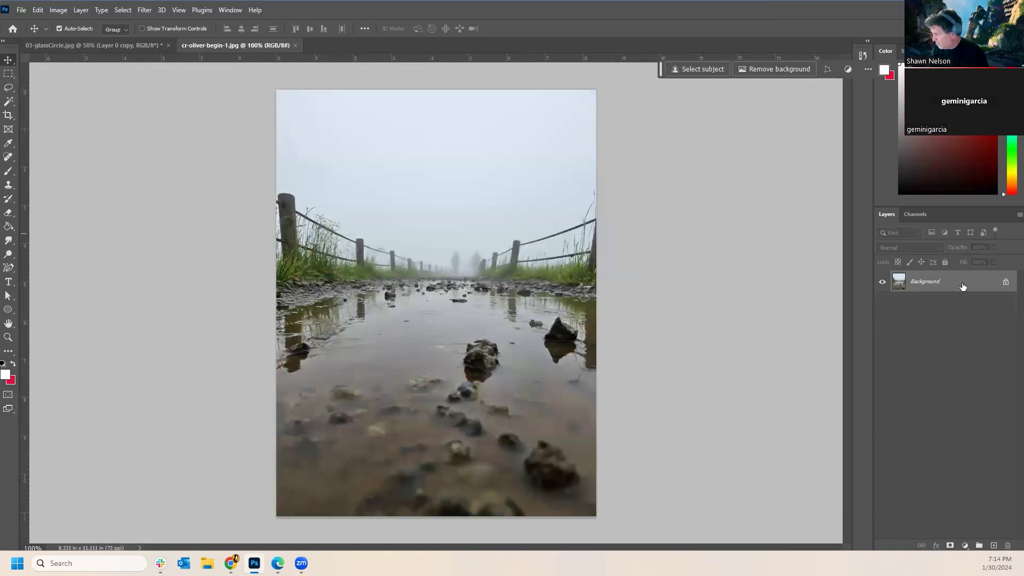
# Unlock the photo's Background layer, select the entire image and copy it.
pyautogui.click(1004, 289)
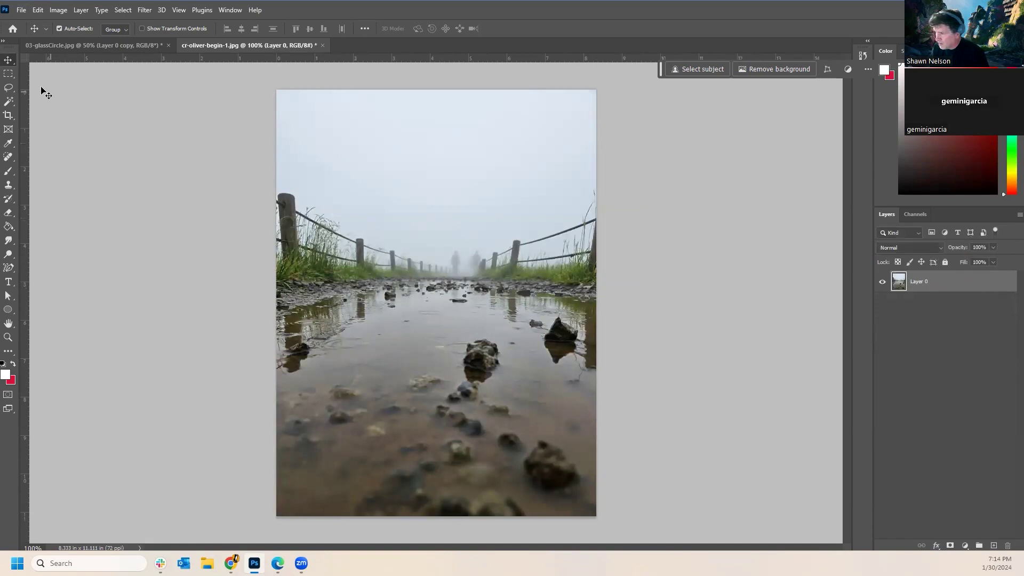
pyautogui.click(122, 10)
pyautogui.click(128, 22)
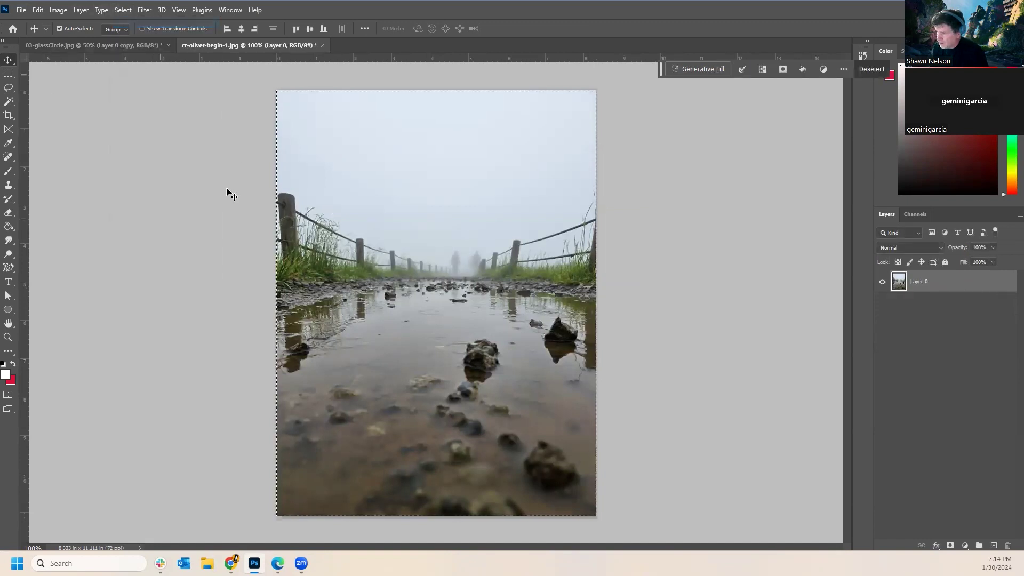
pyautogui.click(39, 10)
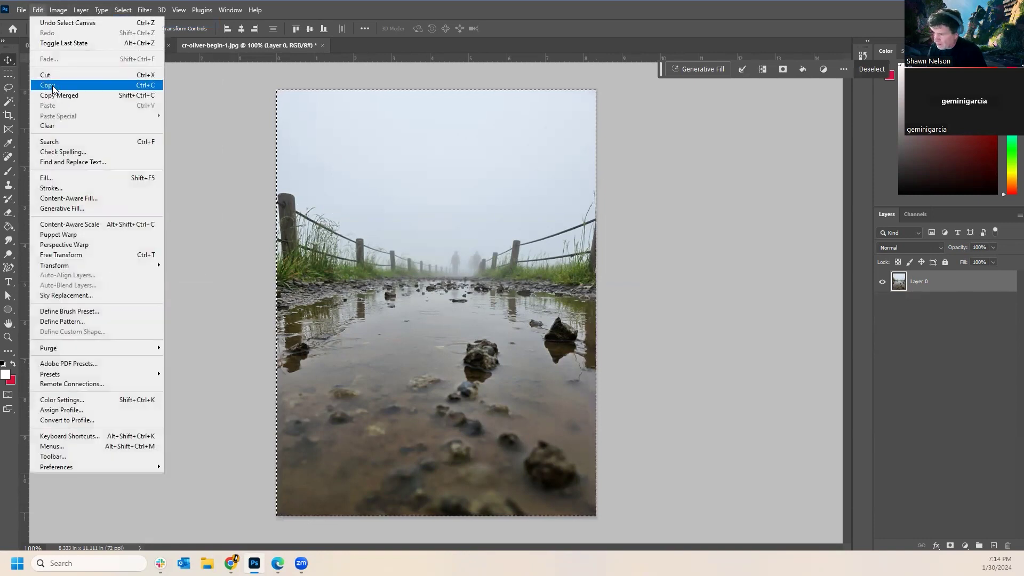
pyautogui.click(52, 85)
# Paste the path photo into the 03-glassCircle document and move it to the canvas top-left.
pyautogui.click(107, 45)
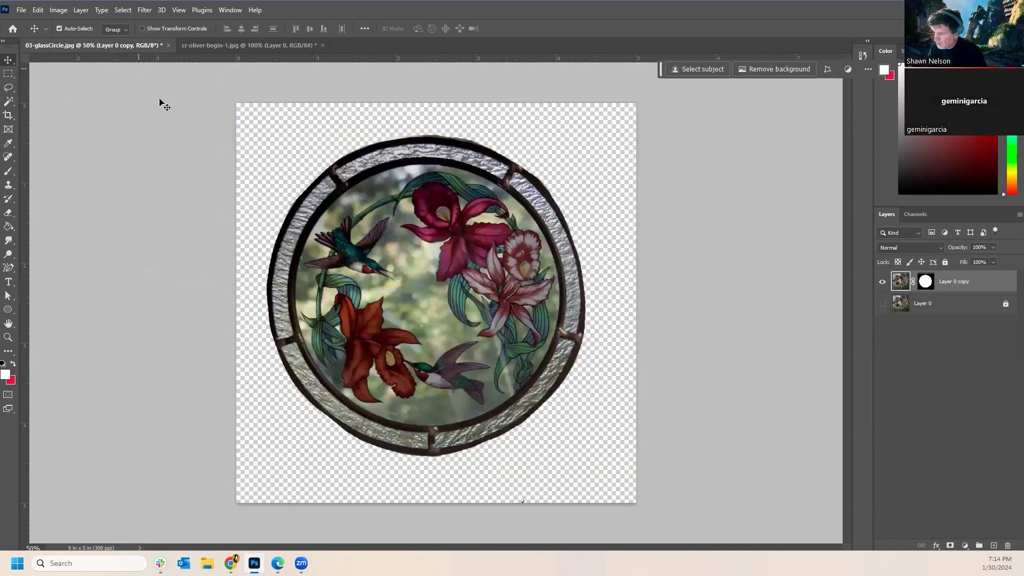
pyautogui.hotkey('ctrl', 'v')
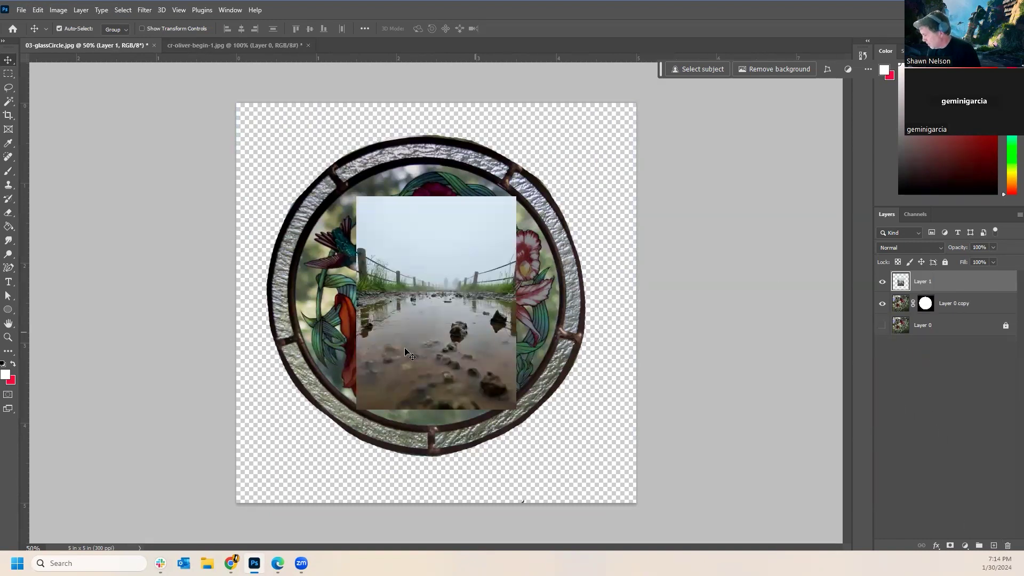
pyautogui.moveTo(482, 256); pyautogui.dragTo(592, 244)
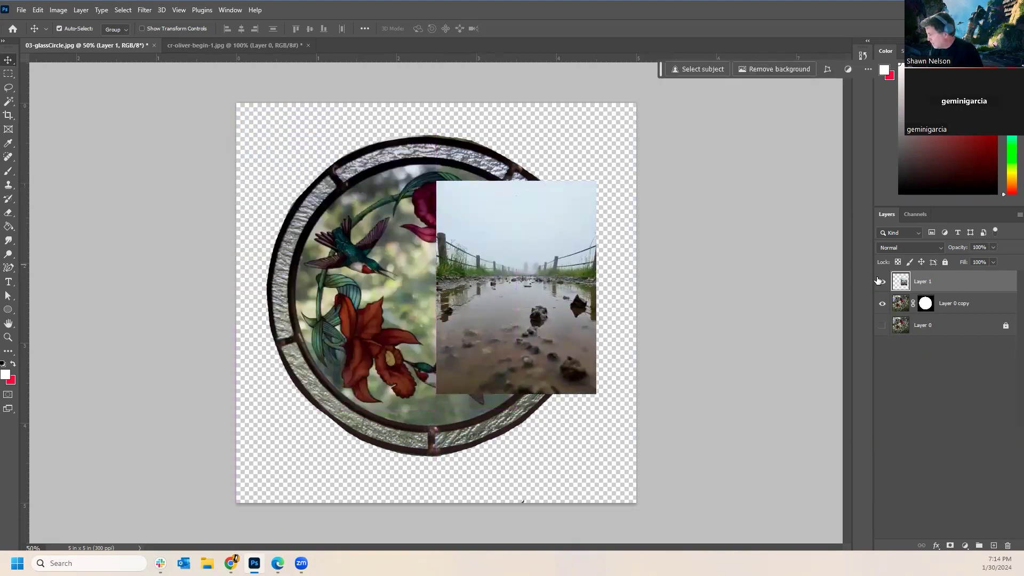
pyautogui.moveTo(528, 291); pyautogui.dragTo(337, 210)
# Scale the pasted photo to fill the canvas and place Layer 1 below Layer 0 copy.
pyautogui.hotkey('ctrl', 't')
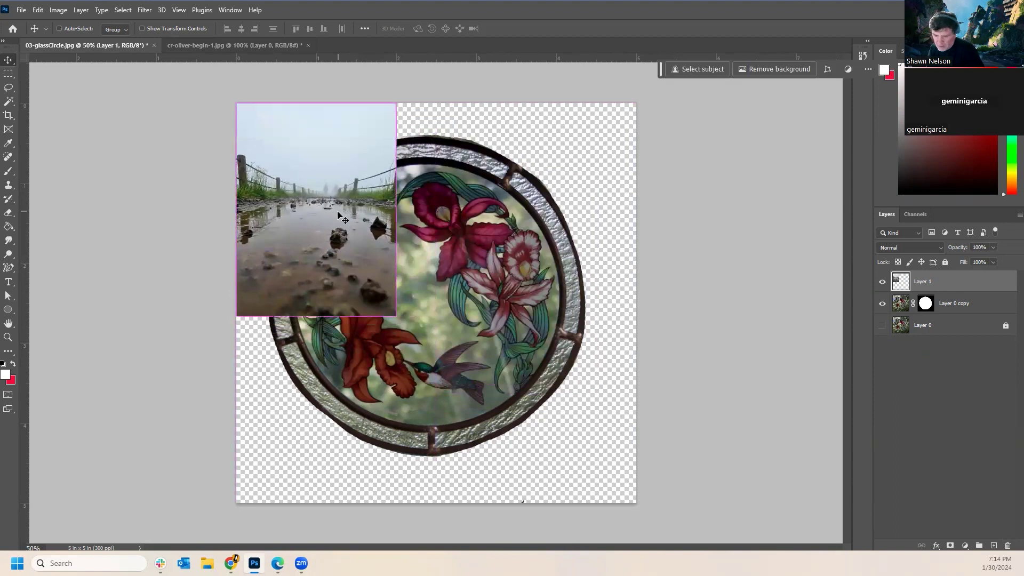
pyautogui.moveTo(396, 316); pyautogui.dragTo(592, 549)
pyautogui.moveTo(513, 493); pyautogui.dragTo(532, 387)
pyautogui.moveTo(613, 468); pyautogui.dragTo(673, 529)
pyautogui.moveTo(575, 451); pyautogui.dragTo(566, 550)
pyautogui.press('Return')
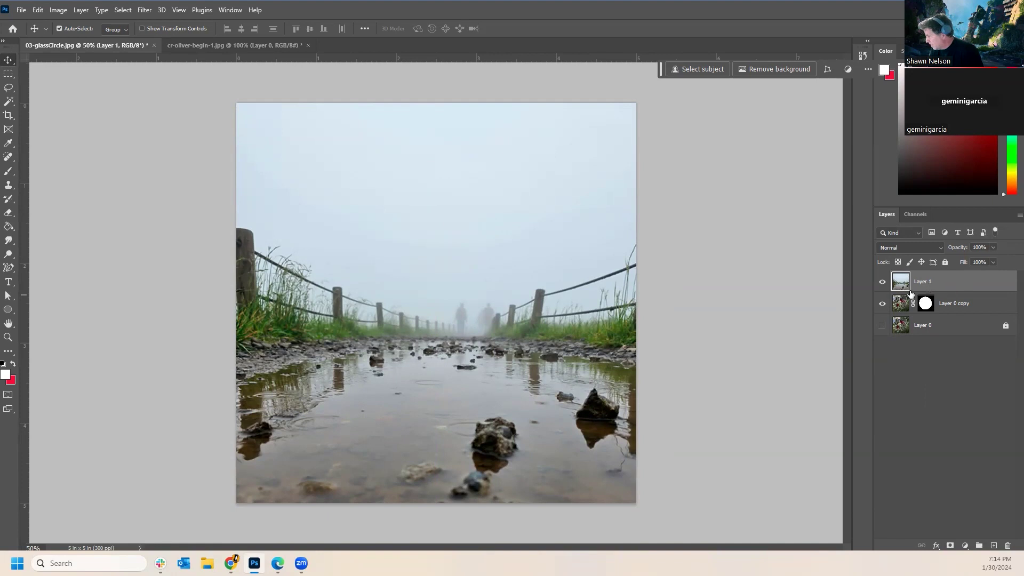
pyautogui.moveTo(942, 284); pyautogui.dragTo(955, 317)
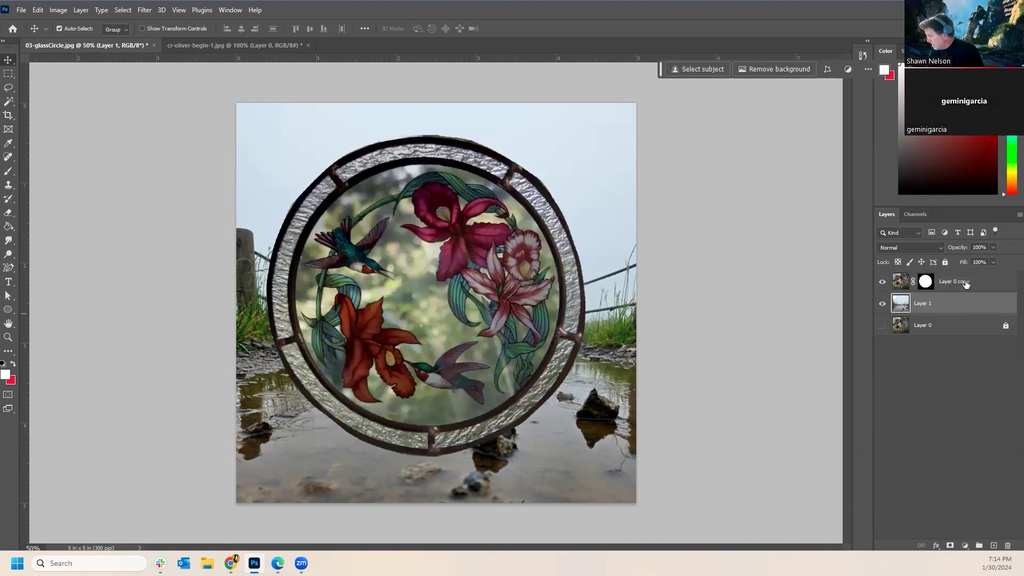
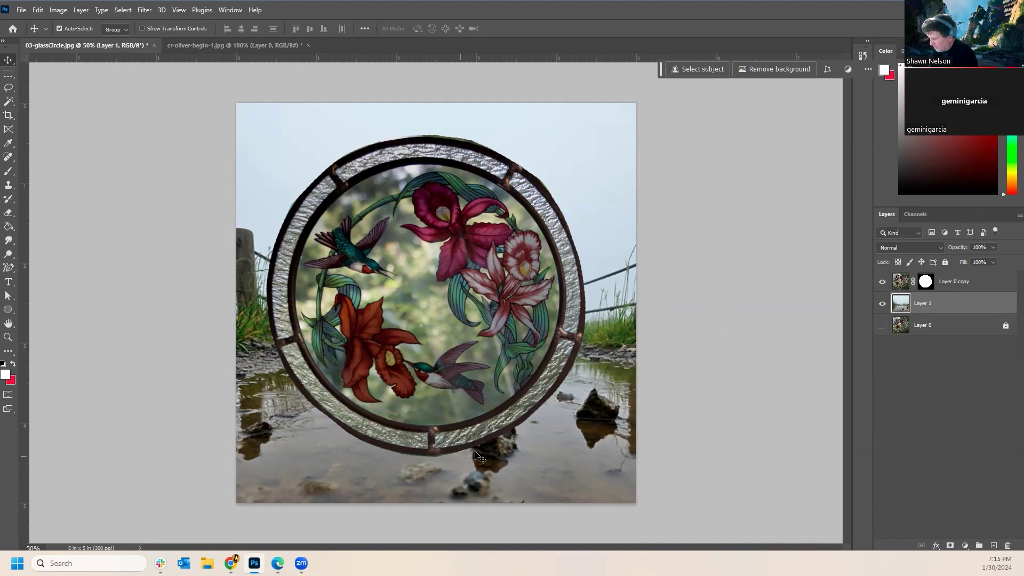
# Zoom to 400% on the circle's top edge and set a 5 px brush on Layer 0 copy.
pyautogui.click(11, 336)
pyautogui.moveTo(379, 142); pyautogui.dragTo(609, 165)
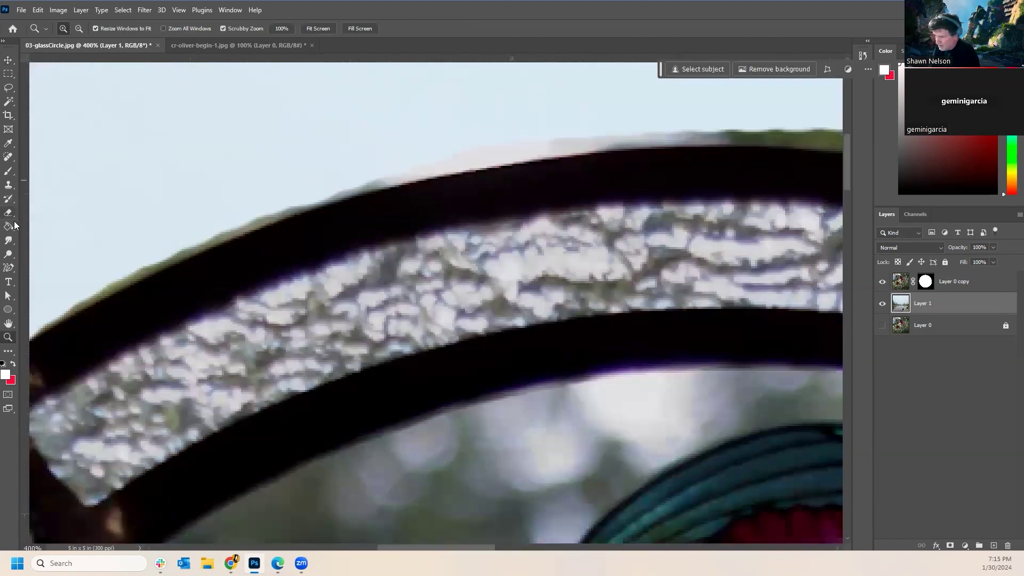
pyautogui.click(8, 171)
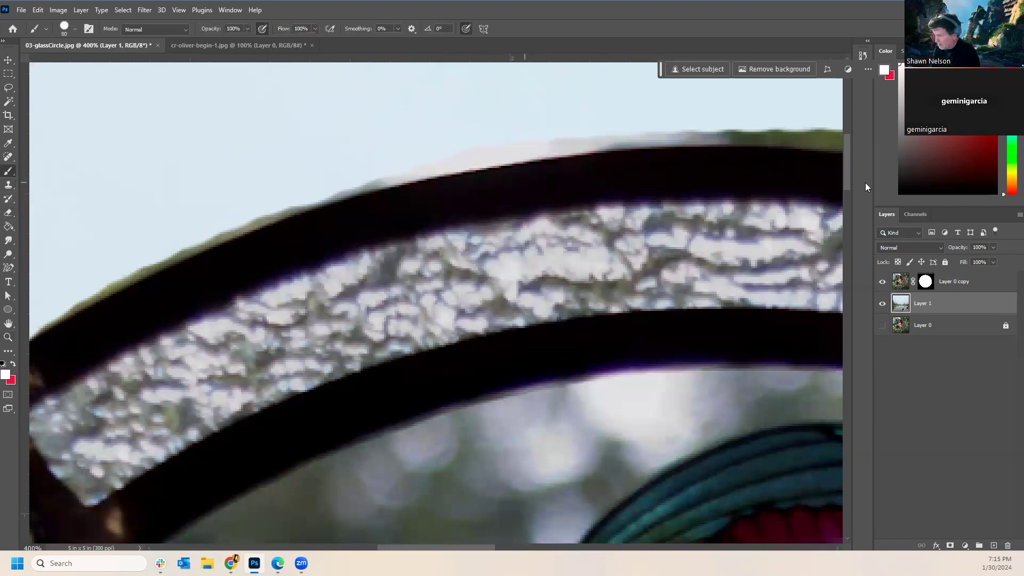
pyautogui.click(961, 283)
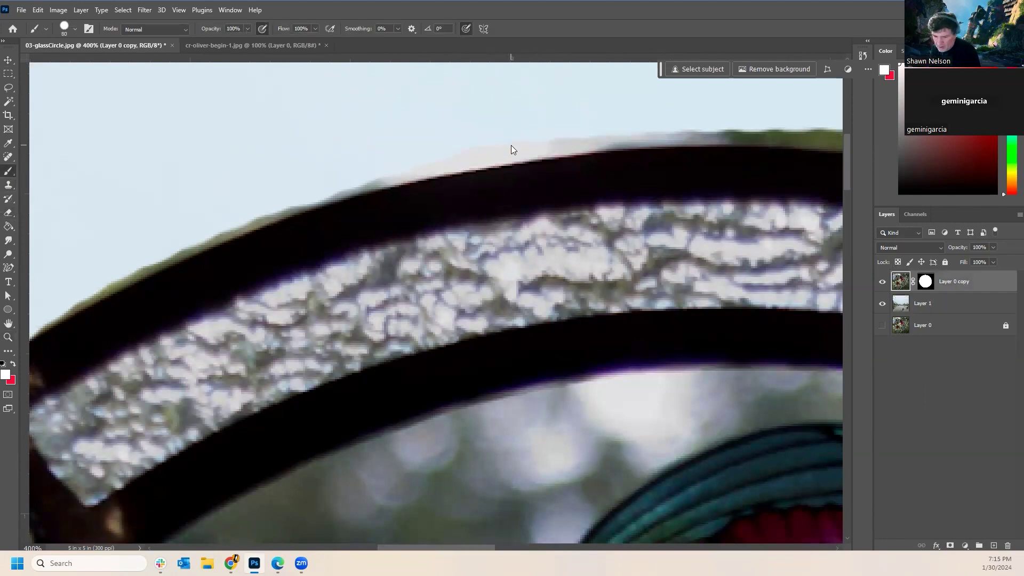
pyautogui.press('[')
pyautogui.press('[')
pyautogui.press('[')
pyautogui.press('[')
pyautogui.press('[')
pyautogui.press('[')
pyautogui.press('[')
pyautogui.press('[')
pyautogui.press('[')
pyautogui.press('[')
pyautogui.press('[')
pyautogui.press('[')
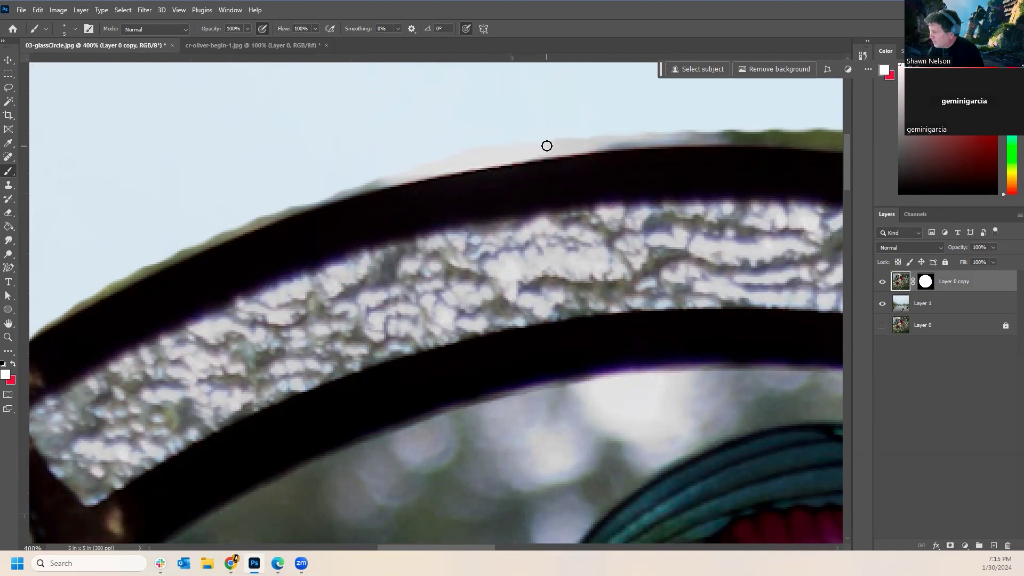
# Paint black along the rim's top and upper-right outer edge, undoing a stray white stroke.
pyautogui.moveTo(350, 192); pyautogui.dragTo(457, 159)
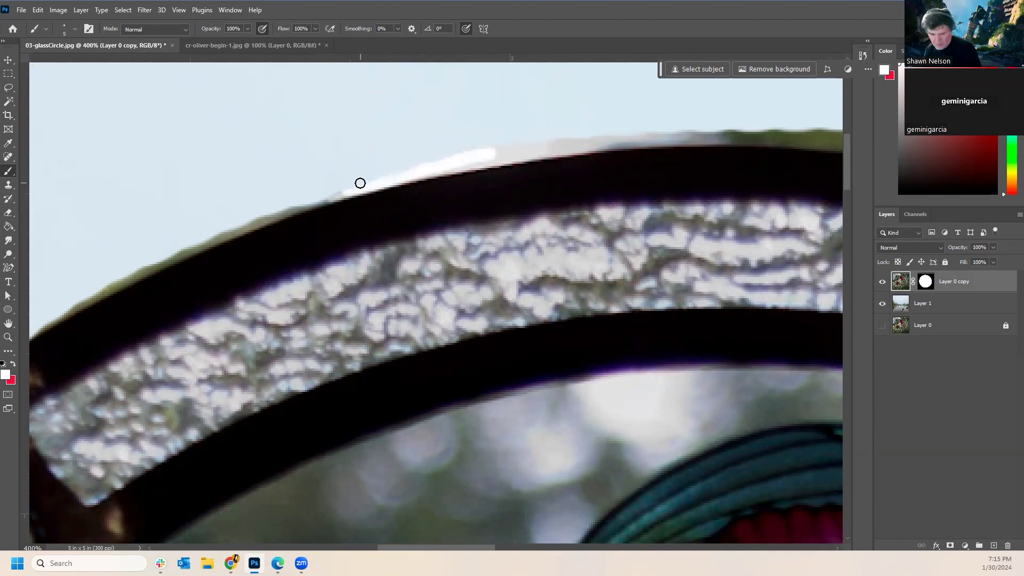
pyautogui.hotkey('ctrl', 'z')
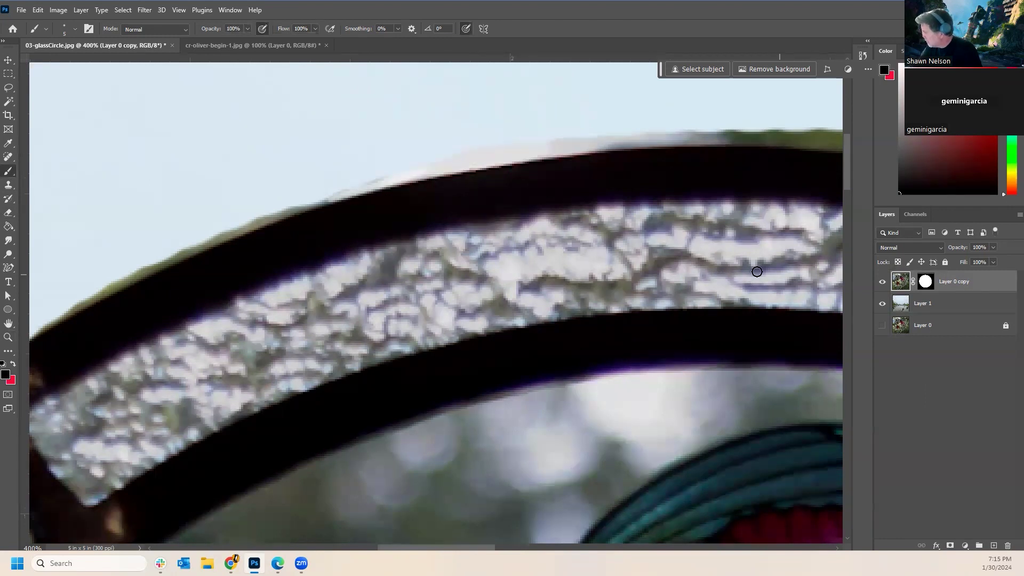
pyautogui.moveTo(331, 196)
pyautogui.mouseDown()
pyautogui.moveTo(524, 150)
pyautogui.moveTo(315, 206)
pyautogui.moveTo(609, 145)
pyautogui.moveTo(793, 136)
pyautogui.moveTo(678, 142)
pyautogui.moveTo(732, 142)
pyautogui.mouseUp()
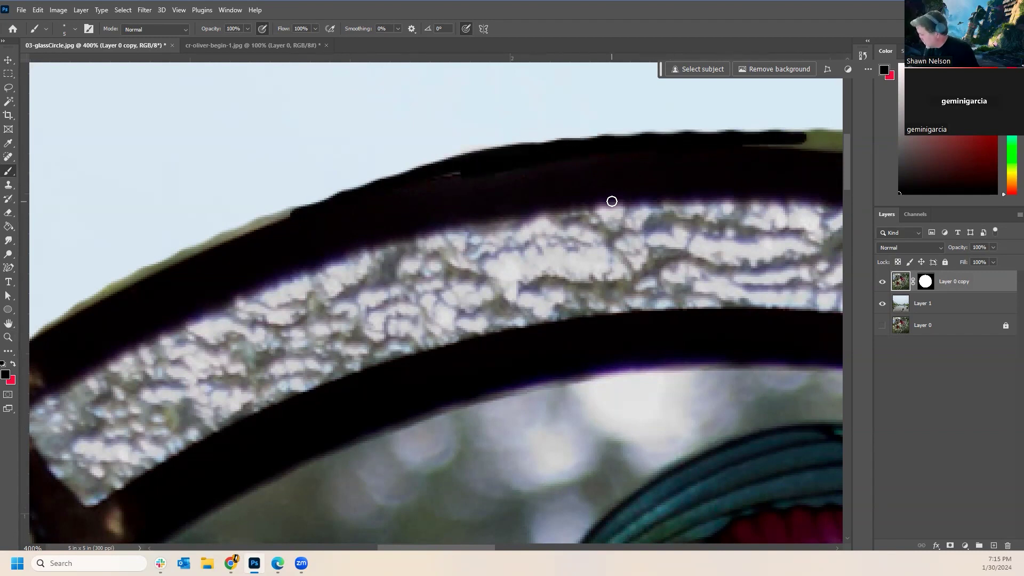
pyautogui.moveTo(481, 550); pyautogui.dragTo(525, 549)
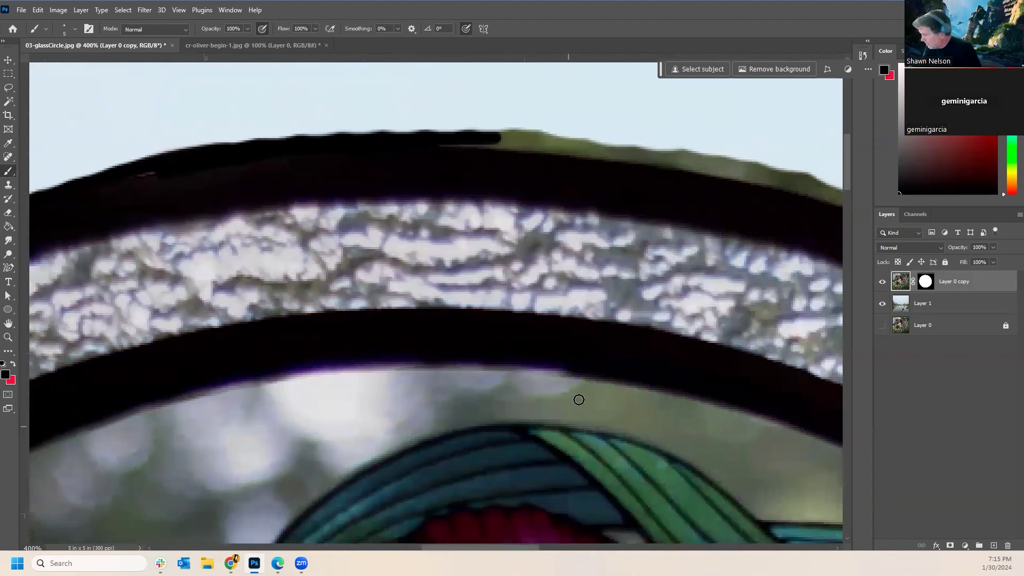
pyautogui.moveTo(526, 146)
pyautogui.mouseDown()
pyautogui.moveTo(596, 154)
pyautogui.moveTo(458, 144)
pyautogui.moveTo(565, 139)
pyautogui.moveTo(739, 165)
pyautogui.moveTo(575, 148)
pyautogui.moveTo(742, 172)
pyautogui.moveTo(622, 156)
pyautogui.moveTo(769, 187)
pyautogui.mouseUp()
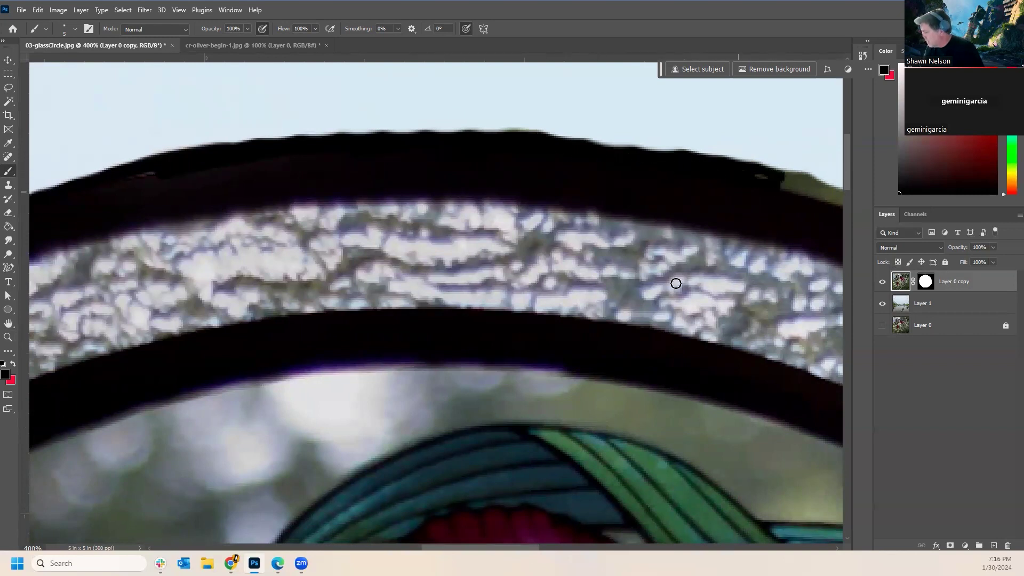
pyautogui.moveTo(532, 548)
pyautogui.mouseDown()
pyautogui.moveTo(567, 548)
pyautogui.moveTo(585, 507)
pyautogui.mouseUp()
pyautogui.moveTo(421, 180)
pyautogui.mouseDown()
pyautogui.moveTo(486, 192)
pyautogui.moveTo(613, 254)
pyautogui.moveTo(516, 202)
pyautogui.moveTo(702, 299)
pyautogui.moveTo(800, 375)
pyautogui.mouseUp()
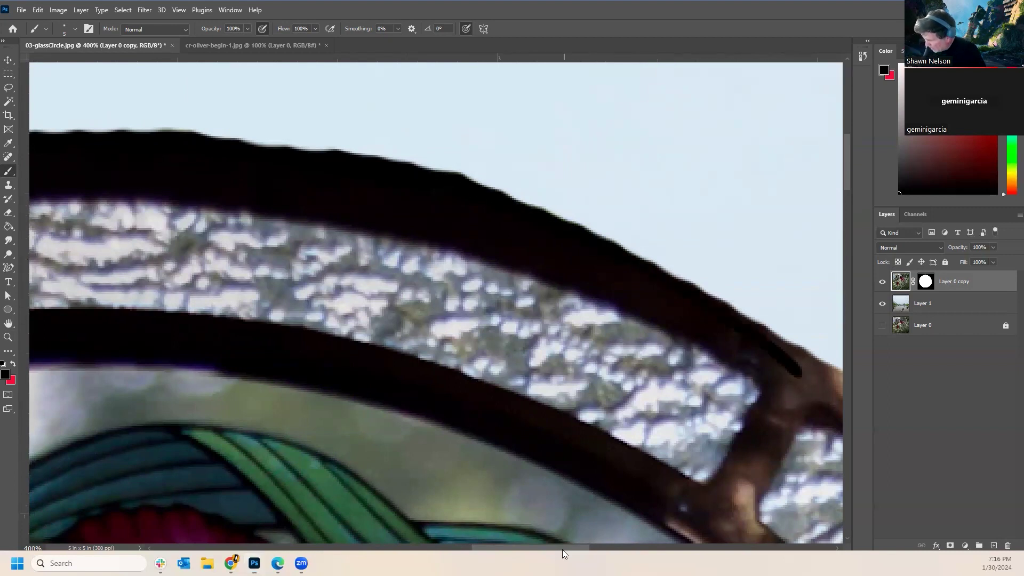
pyautogui.moveTo(526, 546); pyautogui.dragTo(557, 549)
pyautogui.moveTo(846, 184); pyautogui.dragTo(856, 209)
pyautogui.moveTo(602, 549); pyautogui.dragTo(631, 555)
pyautogui.moveTo(490, 205)
pyautogui.mouseDown()
pyautogui.moveTo(596, 289)
pyautogui.moveTo(588, 283)
pyautogui.moveTo(707, 441)
pyautogui.mouseUp()
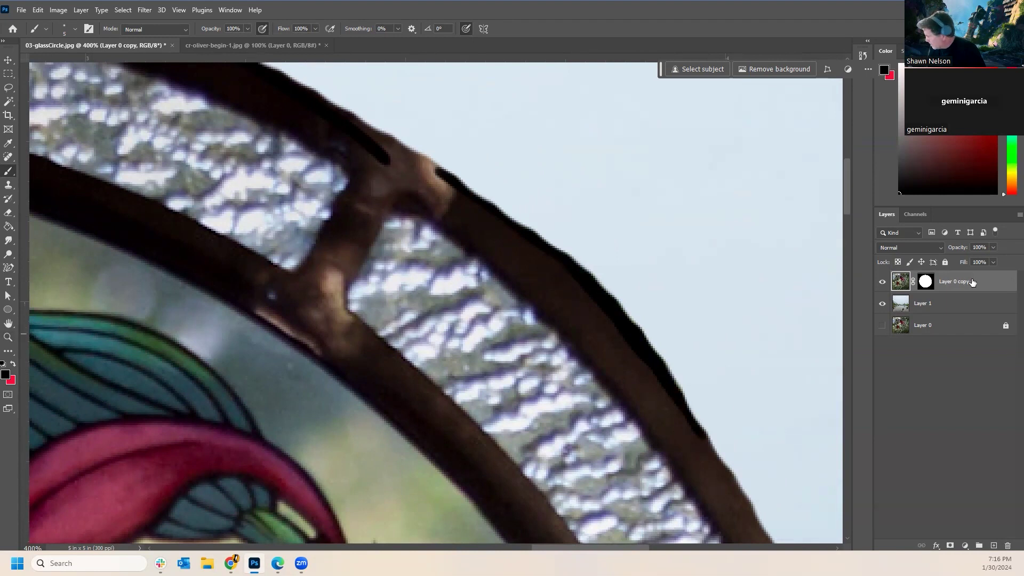
# Toggle Layer 0 copy's visibility to check the rim, then zoom back out.
pyautogui.click(882, 283)
pyautogui.click(882, 282)
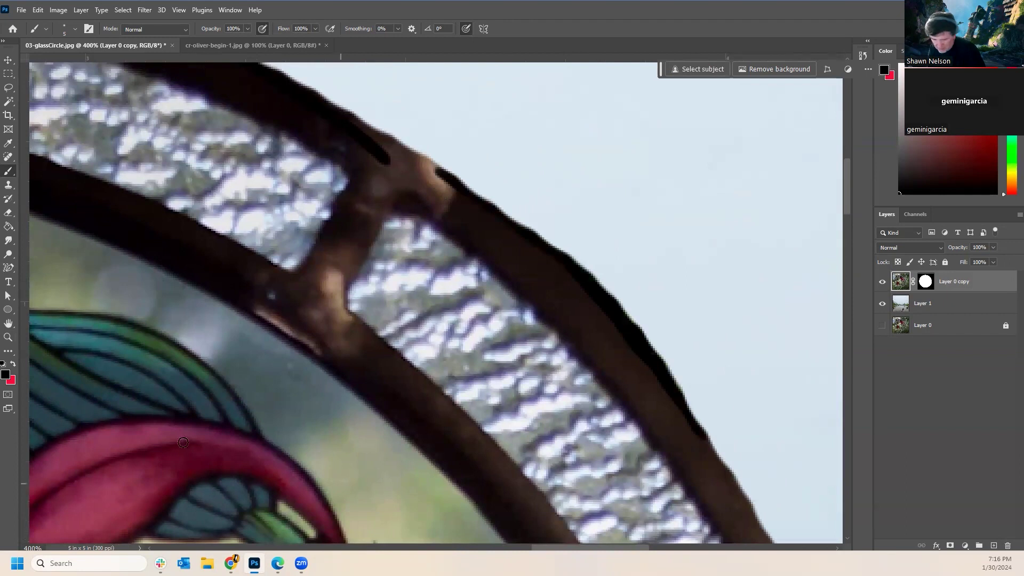
pyautogui.click(8, 337)
pyautogui.keyDown('alt'); pyautogui.click(212, 315); pyautogui.keyUp('alt')
# Zoom out toward the whole image and choose near-white as the painting colour.
pyautogui.keyDown('alt'); pyautogui.click(211, 315); pyautogui.keyUp('alt')
pyautogui.keyDown('alt'); pyautogui.click(212, 315); pyautogui.keyUp('alt')
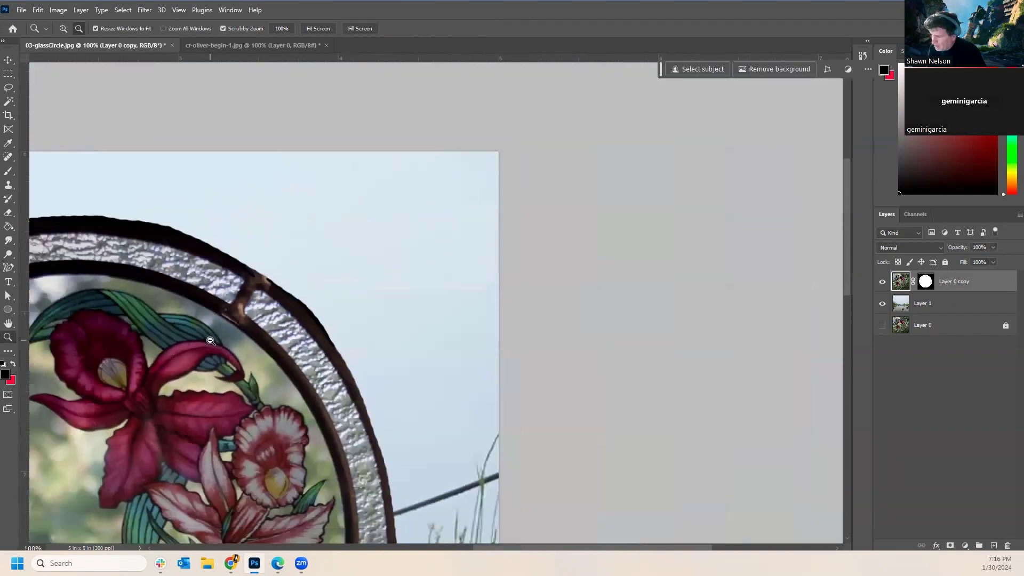
pyautogui.keyDown('alt'); pyautogui.click(211, 340); pyautogui.keyUp('alt')
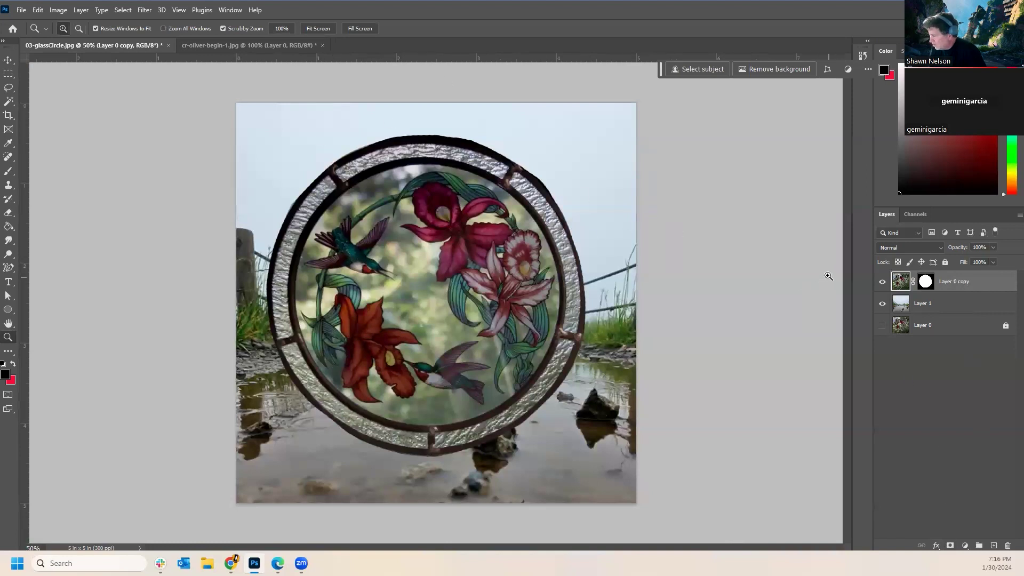
pyautogui.click(912, 122)
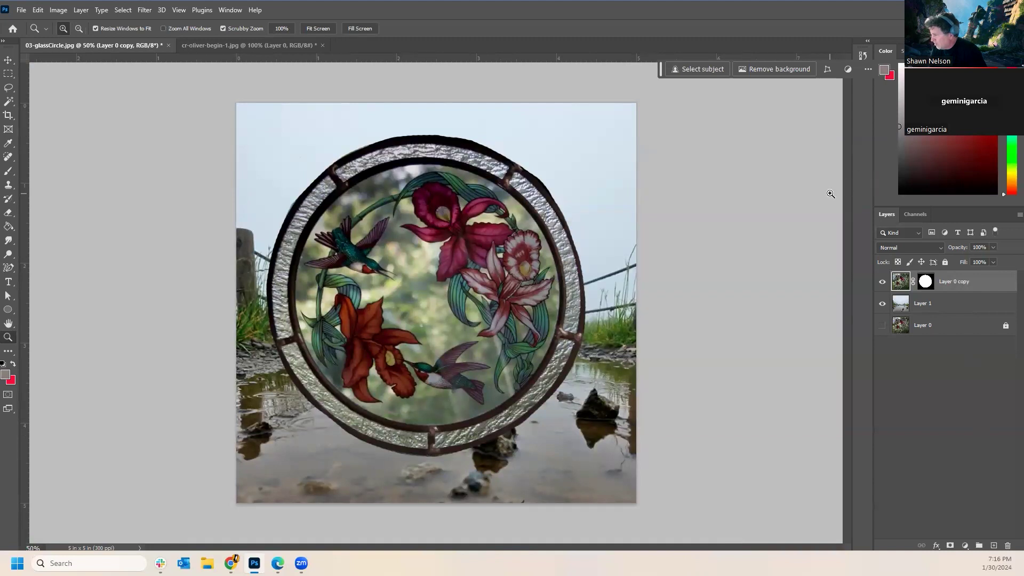
pyautogui.click(902, 65)
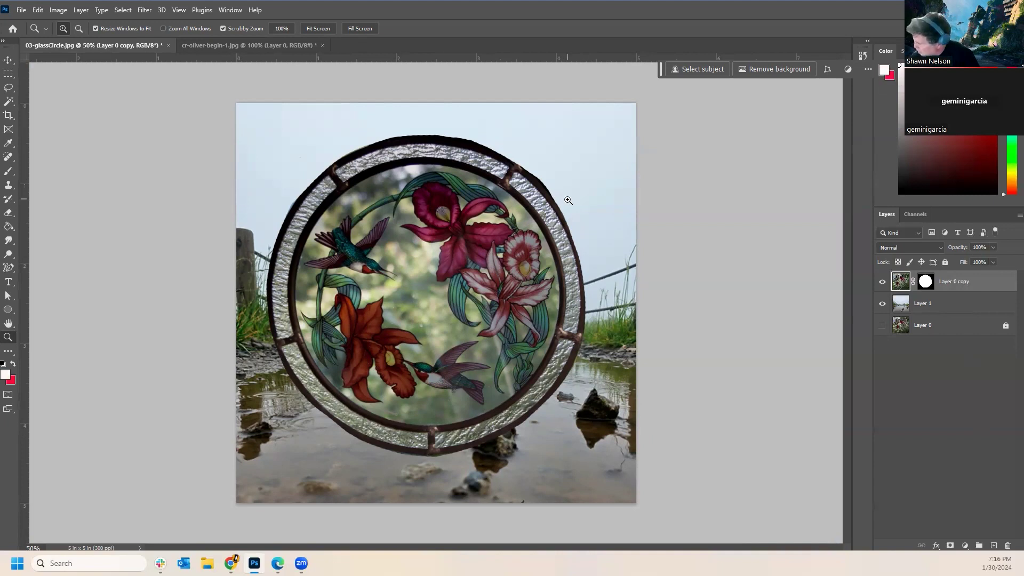
# Enlarge the brush to 40 px, undo a white test stroke, and target Layer 0 copy's mask.
pyautogui.press('b')
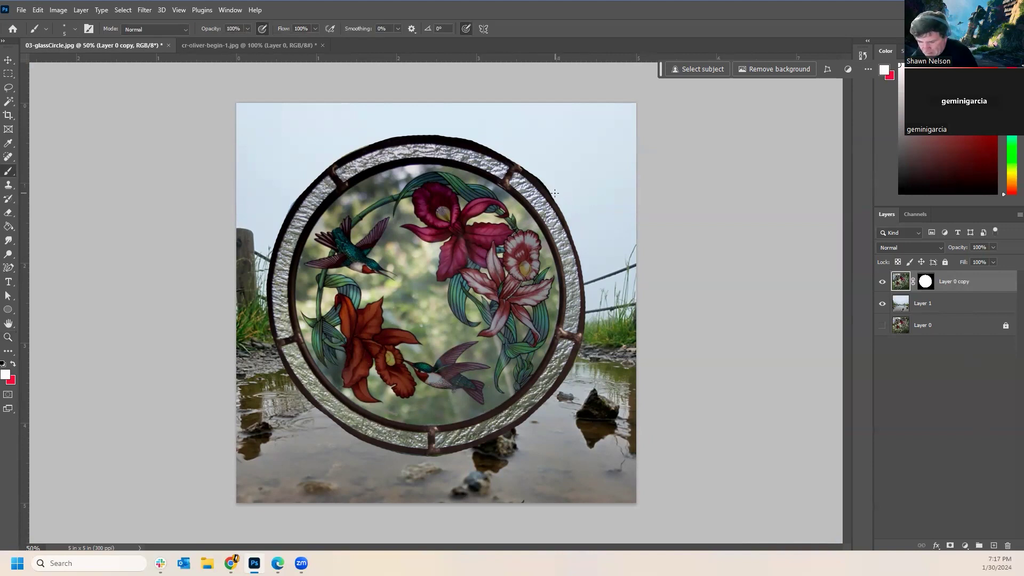
pyautogui.press(']')
pyautogui.press(']')
pyautogui.press(']')
pyautogui.press(']')
pyautogui.press(']')
pyautogui.press(']')
pyautogui.press(']')
pyautogui.press(']')
pyautogui.press(']')
pyautogui.moveTo(535, 181)
pyautogui.mouseDown()
pyautogui.moveTo(567, 224)
pyautogui.moveTo(564, 213)
pyautogui.moveTo(590, 281)
pyautogui.moveTo(571, 235)
pyautogui.moveTo(591, 340)
pyautogui.mouseUp()
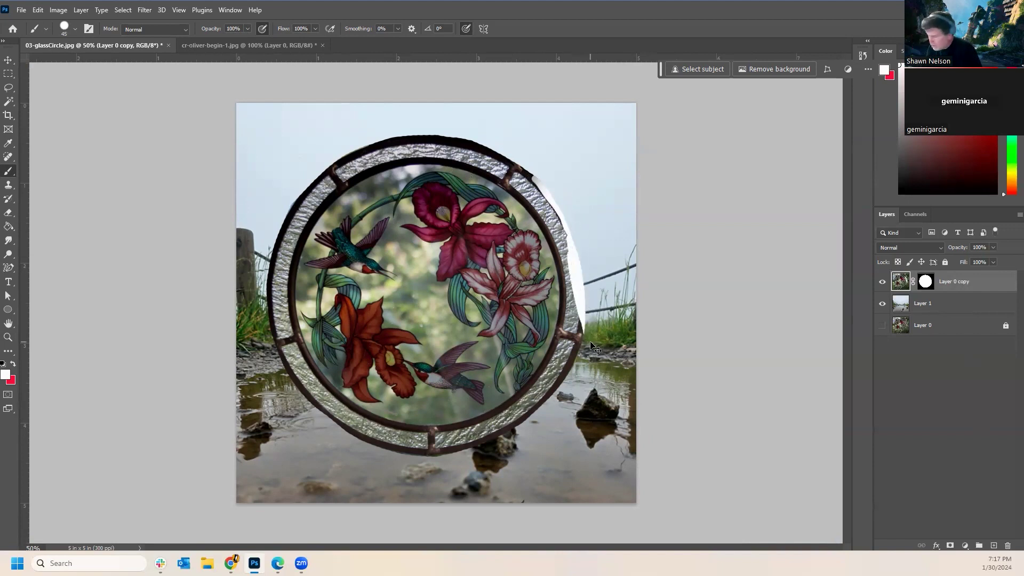
pyautogui.hotkey('ctrl', 'z')
pyautogui.click(925, 282)
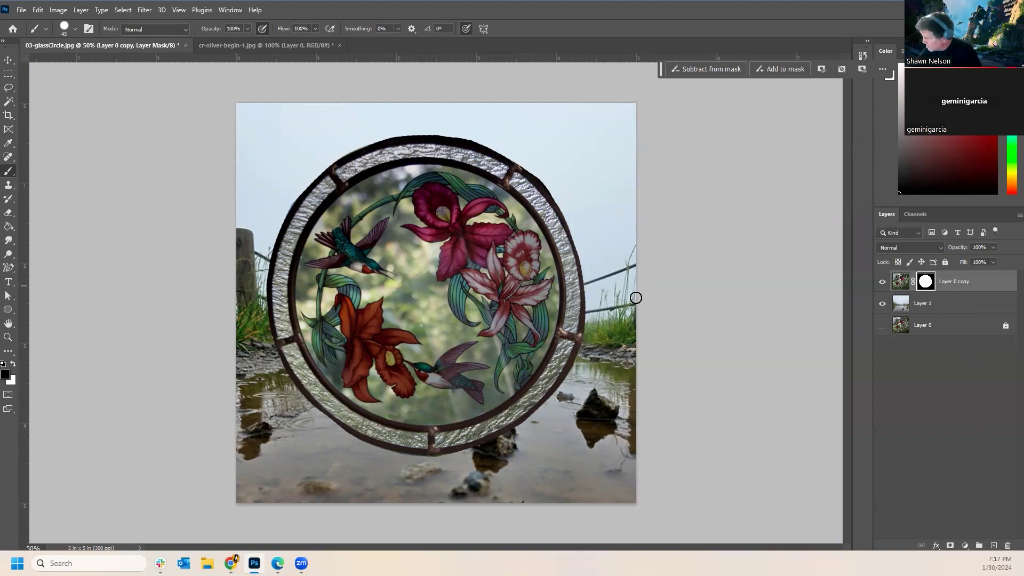
# Paint white on the mask along the circle's upper-right, lower-left and left rim.
pyautogui.moveTo(520, 161); pyautogui.dragTo(590, 258)
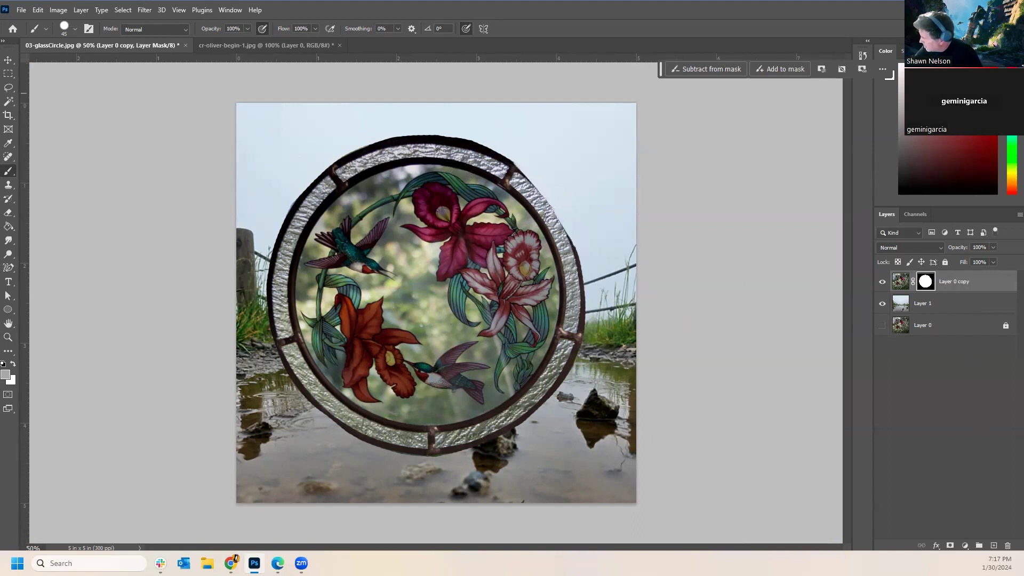
pyautogui.moveTo(509, 158)
pyautogui.mouseDown()
pyautogui.moveTo(592, 261)
pyautogui.moveTo(576, 357)
pyautogui.mouseUp()
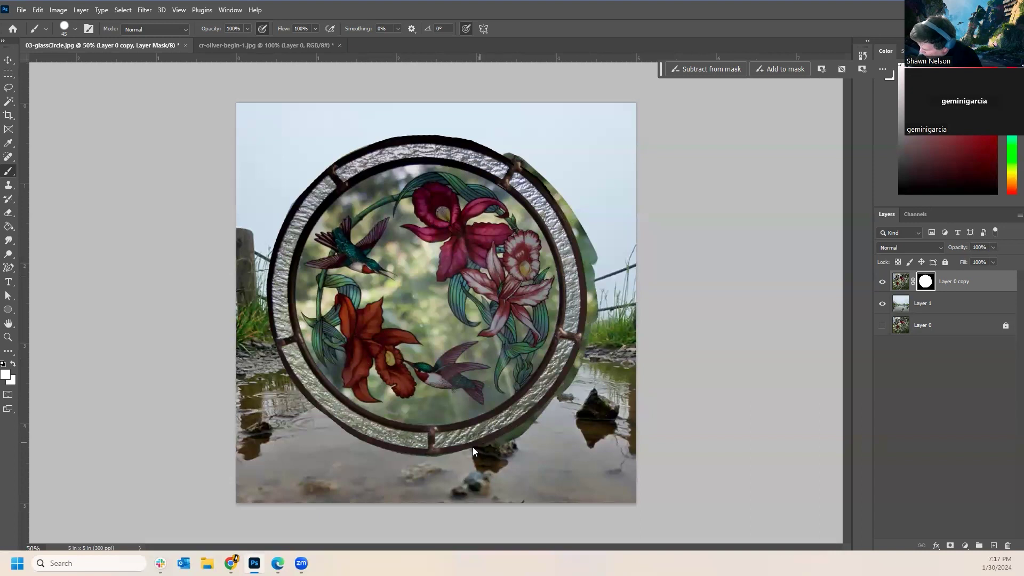
pyautogui.moveTo(291, 382); pyautogui.dragTo(266, 337)
pyautogui.moveTo(293, 378)
pyautogui.mouseDown()
pyautogui.moveTo(270, 252)
pyautogui.moveTo(266, 264)
pyautogui.moveTo(305, 184)
pyautogui.moveTo(285, 219)
pyautogui.moveTo(349, 155)
pyautogui.moveTo(303, 188)
pyautogui.moveTo(377, 142)
pyautogui.moveTo(404, 144)
pyautogui.moveTo(346, 158)
pyautogui.moveTo(376, 142)
pyautogui.moveTo(458, 142)
pyautogui.moveTo(405, 130)
pyautogui.moveTo(514, 162)
pyautogui.moveTo(559, 244)
pyautogui.mouseUp()
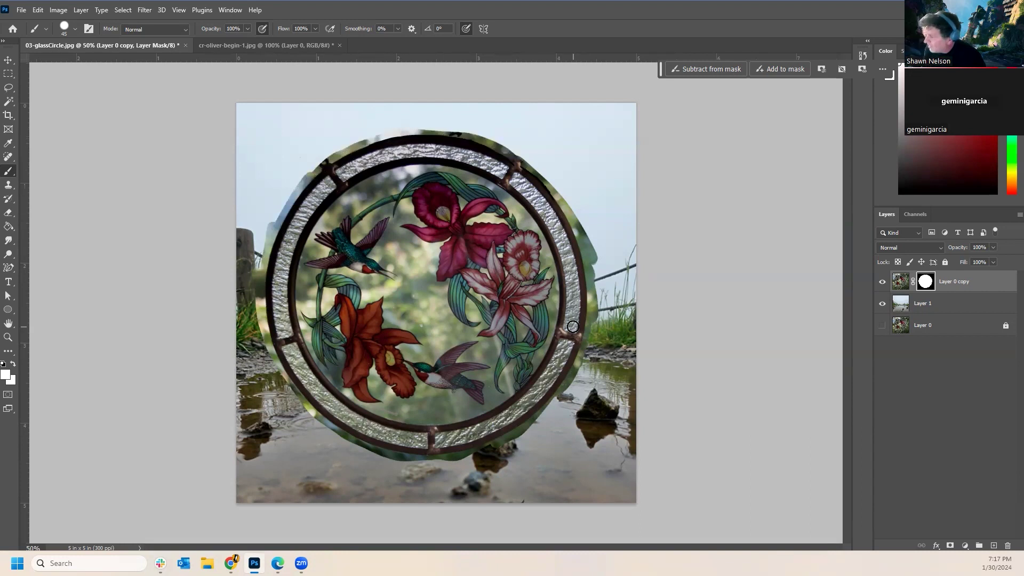
# Switch the colour to black and zoom to 200% on the right rim.
pyautogui.press('x')
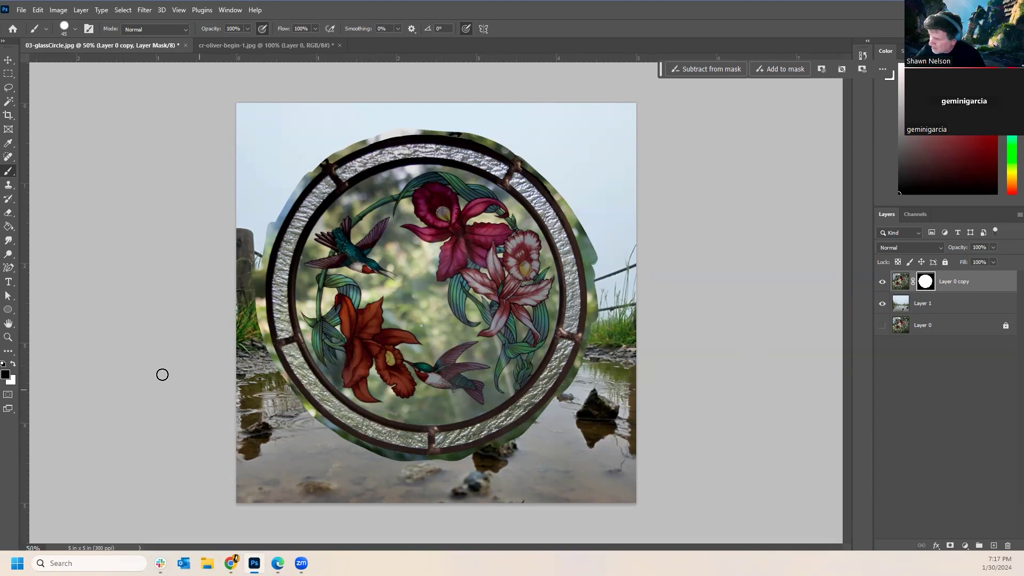
pyautogui.click(8, 337)
pyautogui.moveTo(586, 324); pyautogui.dragTo(617, 317)
# With a 20 px black brush, mask the green fringe along the rim's right and lower edges.
pyautogui.click(8, 171)
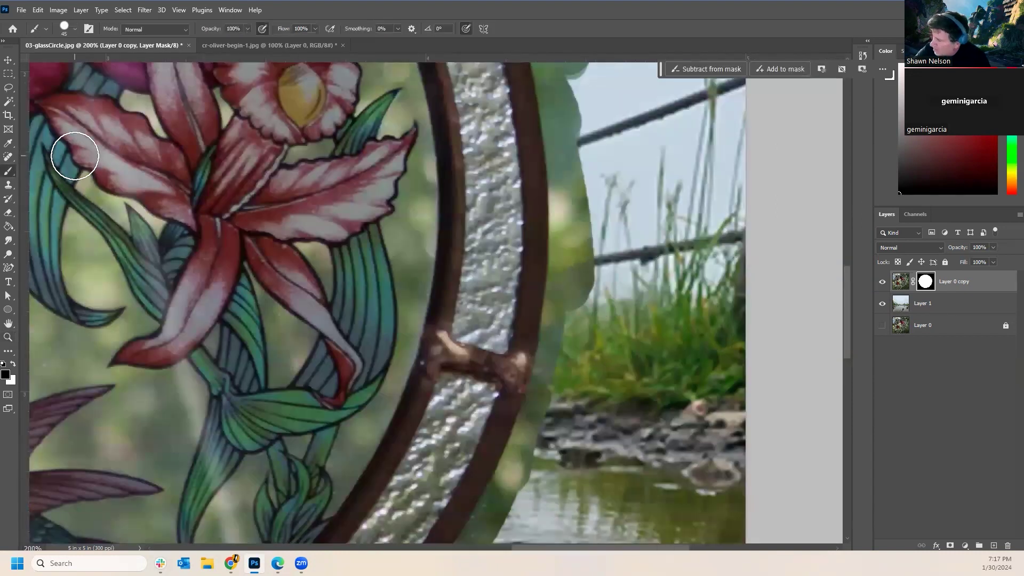
pyautogui.moveTo(567, 107)
pyautogui.mouseDown()
pyautogui.moveTo(561, 336)
pyautogui.moveTo(504, 514)
pyautogui.mouseUp()
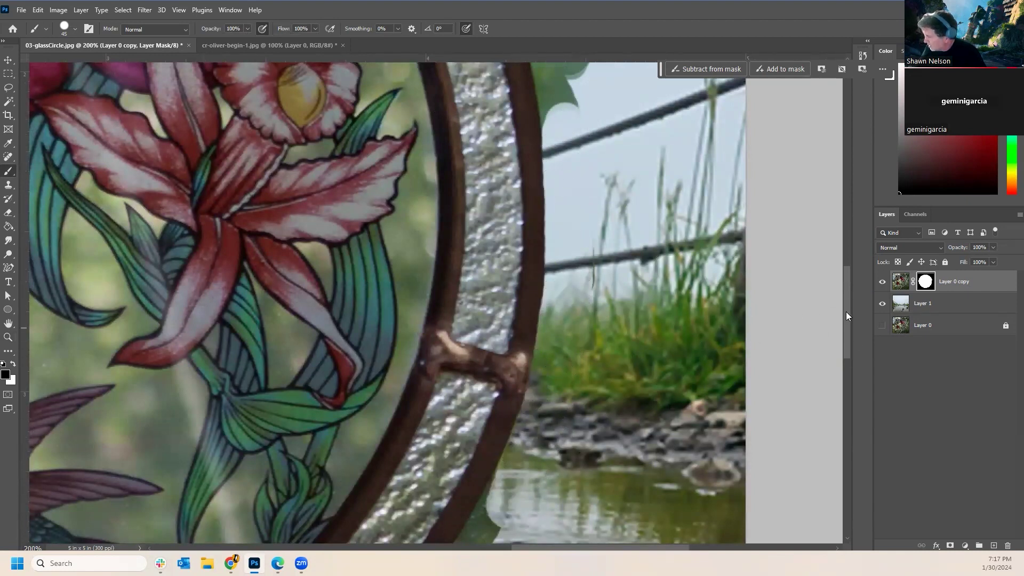
pyautogui.moveTo(845, 319); pyautogui.dragTo(844, 251)
pyautogui.press('[')
pyautogui.press('[')
pyautogui.press('[')
pyautogui.moveTo(393, 118)
pyautogui.mouseDown()
pyautogui.moveTo(373, 101)
pyautogui.moveTo(496, 287)
pyautogui.moveTo(557, 501)
pyautogui.mouseUp()
pyautogui.moveTo(379, 95)
pyautogui.mouseDown()
pyautogui.moveTo(496, 244)
pyautogui.moveTo(467, 197)
pyautogui.moveTo(548, 374)
pyautogui.moveTo(509, 257)
pyautogui.moveTo(568, 389)
pyautogui.moveTo(542, 316)
pyautogui.moveTo(580, 419)
pyautogui.moveTo(583, 403)
pyautogui.moveTo(565, 397)
pyautogui.moveTo(570, 461)
pyautogui.moveTo(560, 475)
pyautogui.moveTo(538, 358)
pyautogui.mouseUp()
pyautogui.moveTo(847, 264); pyautogui.dragTo(852, 404)
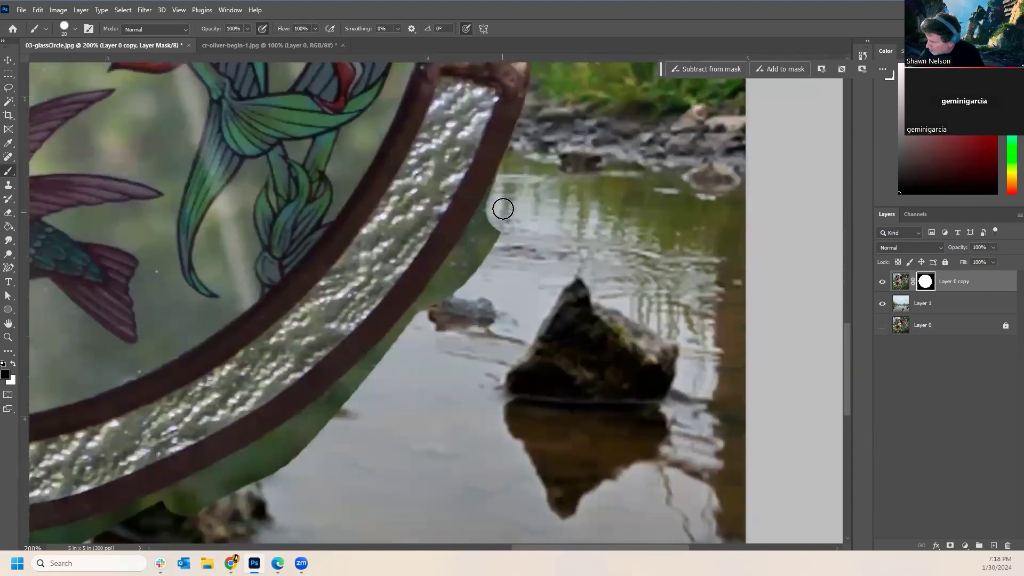
pyautogui.moveTo(508, 175)
pyautogui.mouseDown()
pyautogui.moveTo(463, 252)
pyautogui.moveTo(320, 421)
pyautogui.mouseUp()
pyautogui.moveTo(167, 499)
pyautogui.mouseDown()
pyautogui.moveTo(305, 422)
pyautogui.moveTo(416, 331)
pyautogui.mouseUp()
pyautogui.moveTo(322, 429)
pyautogui.mouseDown()
pyautogui.moveTo(258, 491)
pyautogui.moveTo(192, 506)
pyautogui.mouseUp()
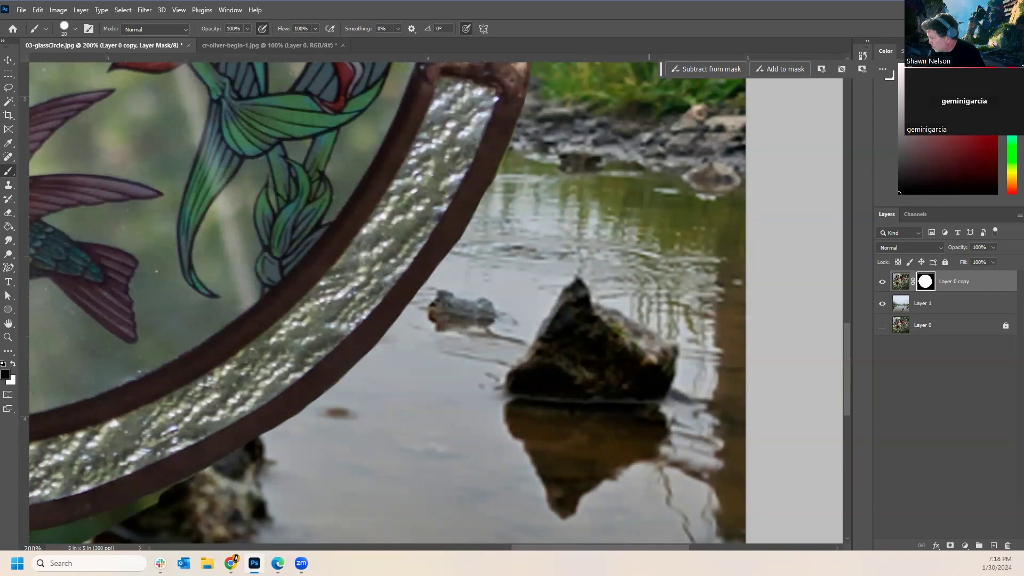
# Back on the mask, paint away the green edge below the lead frame.
pyautogui.click(902, 283)
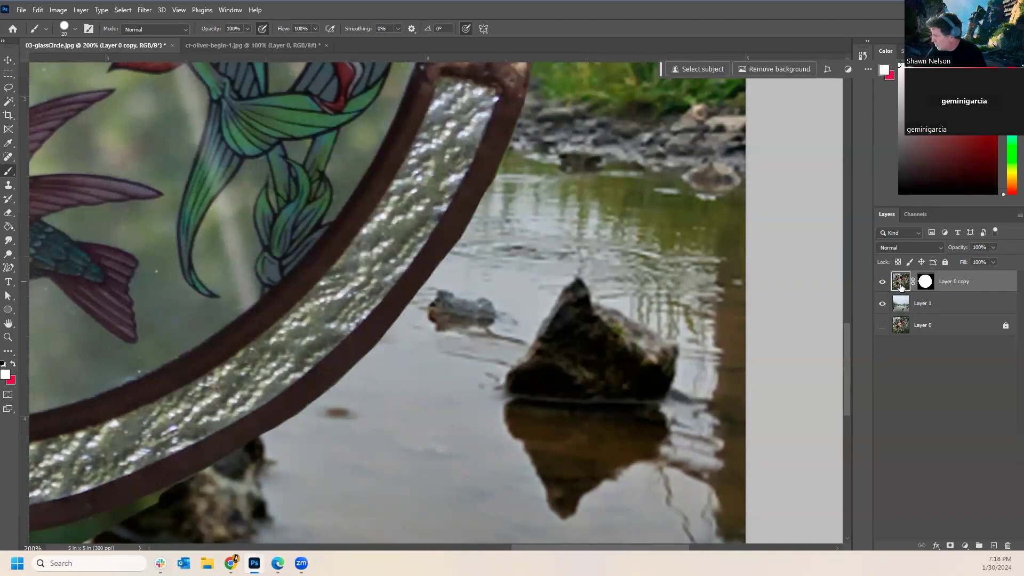
pyautogui.click(924, 283)
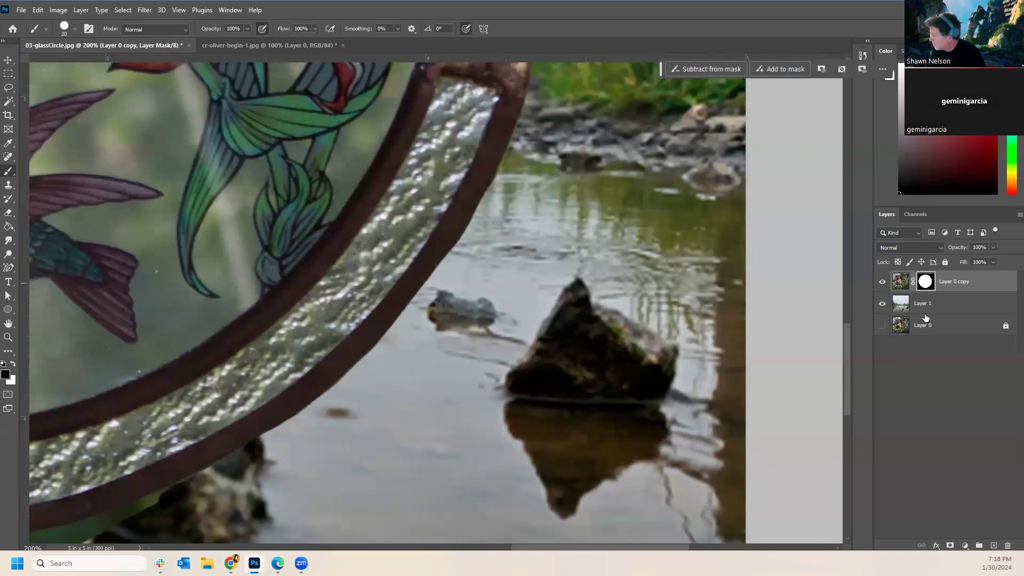
pyautogui.moveTo(843, 391); pyautogui.dragTo(848, 414)
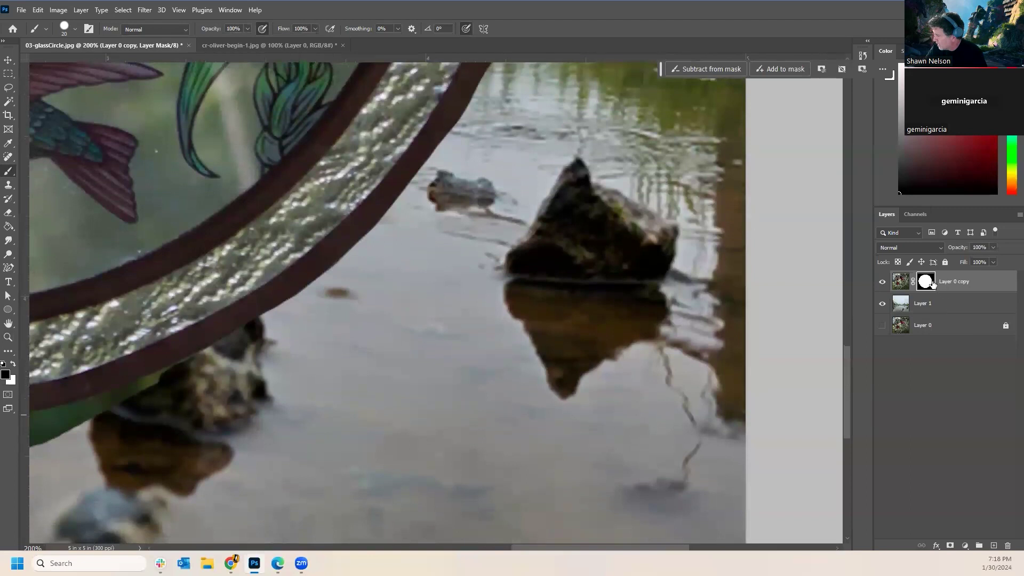
pyautogui.moveTo(659, 547); pyautogui.dragTo(587, 541)
pyautogui.moveTo(520, 366)
pyautogui.mouseDown()
pyautogui.moveTo(347, 432)
pyautogui.moveTo(390, 432)
pyautogui.moveTo(402, 408)
pyautogui.mouseUp()
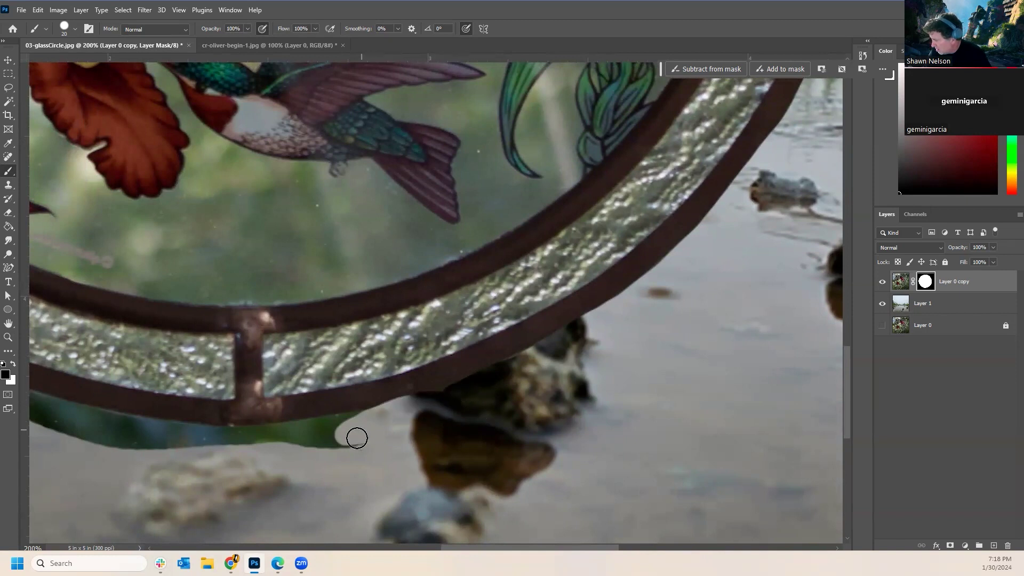
pyautogui.hscroll(-10, 374, 440)
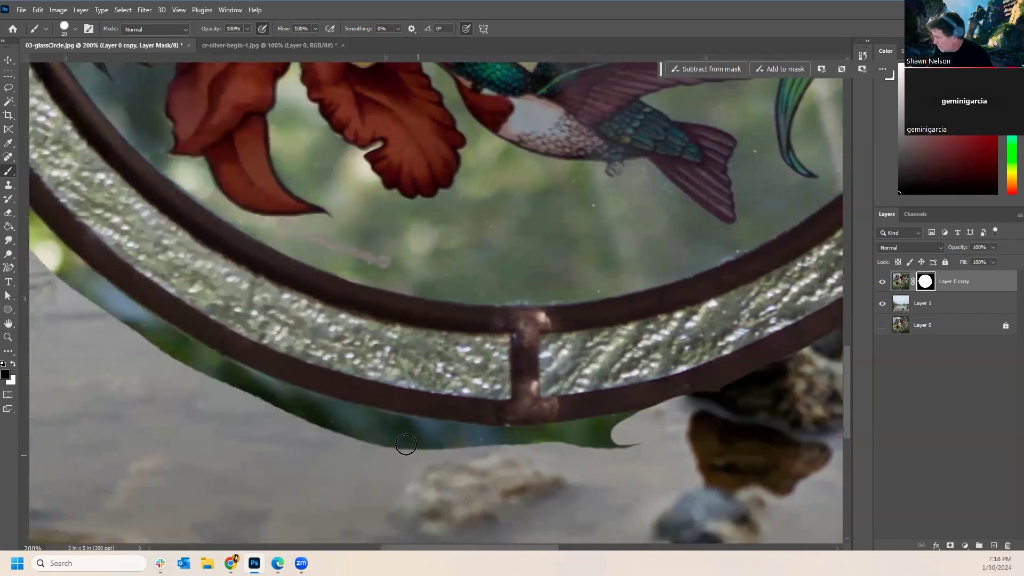
pyautogui.moveTo(397, 425)
pyautogui.mouseDown()
pyautogui.moveTo(556, 439)
pyautogui.moveTo(667, 417)
pyautogui.moveTo(522, 440)
pyautogui.mouseUp()
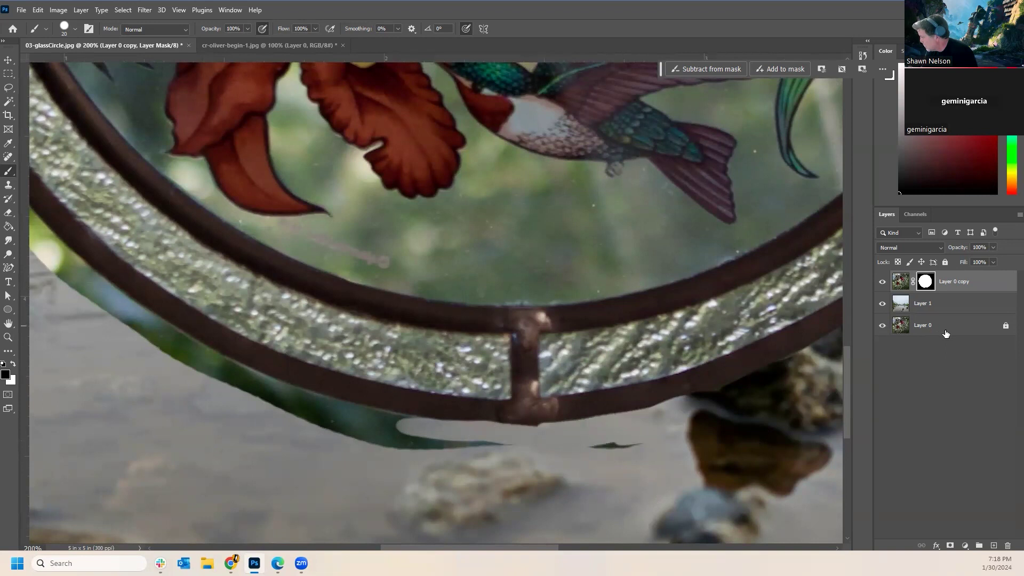
# Test moving Layer 0 to the top and a new layer stroke, then revert both.
pyautogui.moveTo(945, 333); pyautogui.dragTo(944, 277)
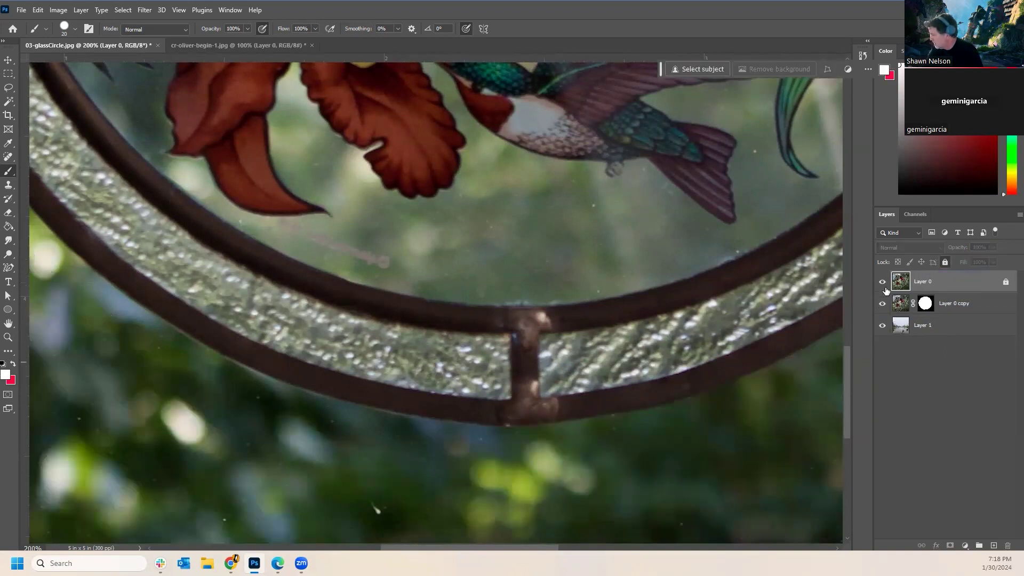
pyautogui.moveTo(951, 286); pyautogui.dragTo(947, 330)
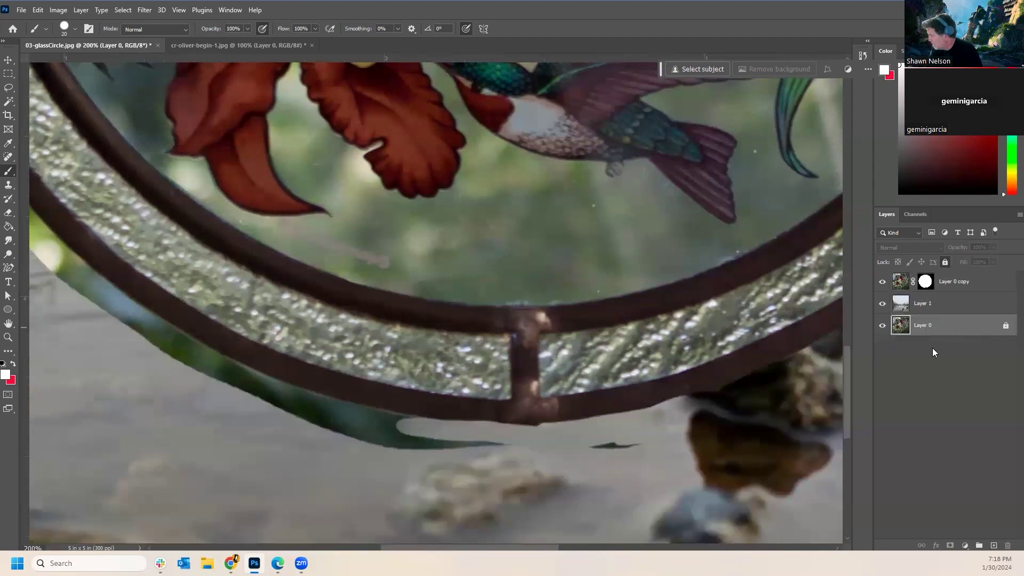
pyautogui.hotkey('ctrl', 'shift', 'alt', 'n')
pyautogui.moveTo(584, 445)
pyautogui.mouseDown()
pyautogui.moveTo(640, 441)
pyautogui.moveTo(621, 464)
pyautogui.mouseUp()
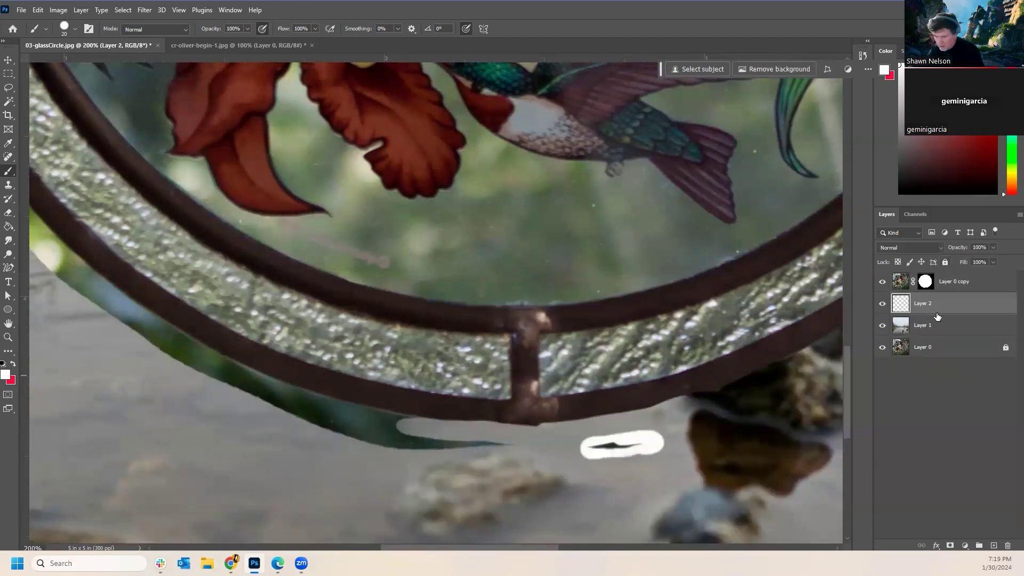
pyautogui.hotkey('ctrl', 'z')
pyautogui.hotkey('ctrl', 'z')
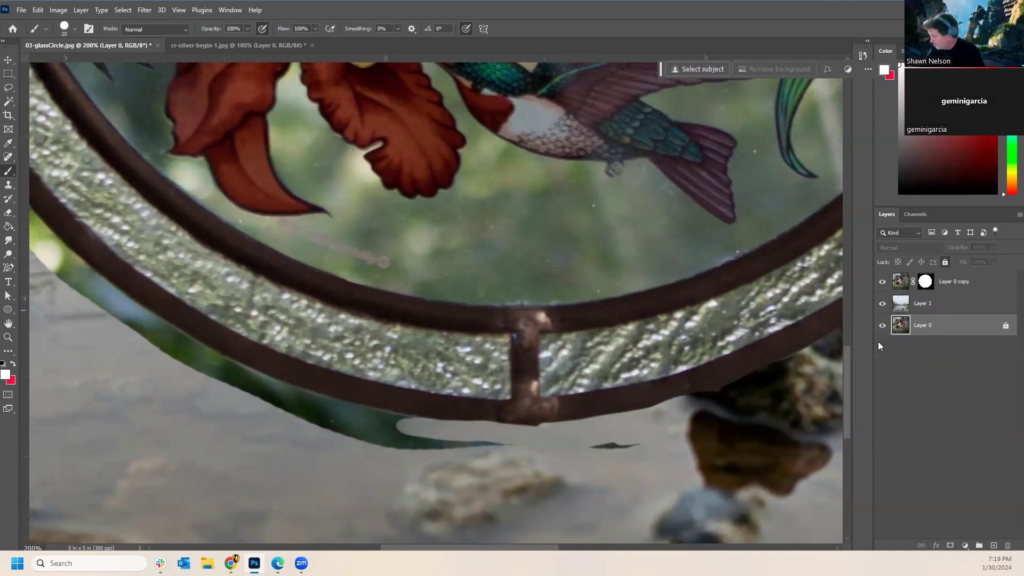
# Zoom out to the whole image and hide the original Layer 0.
pyautogui.click(882, 327)
pyautogui.click(882, 326)
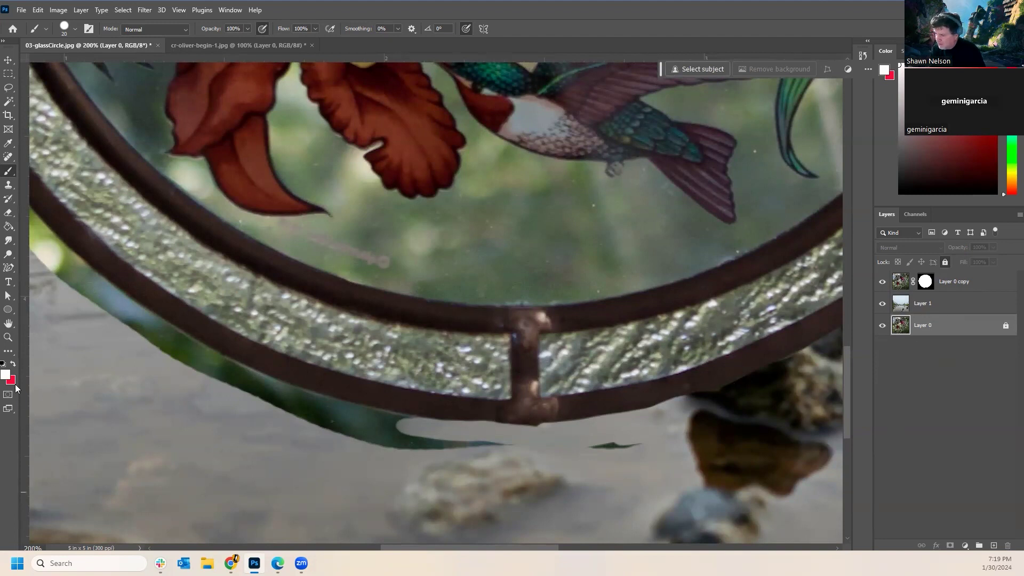
pyautogui.click(8, 337)
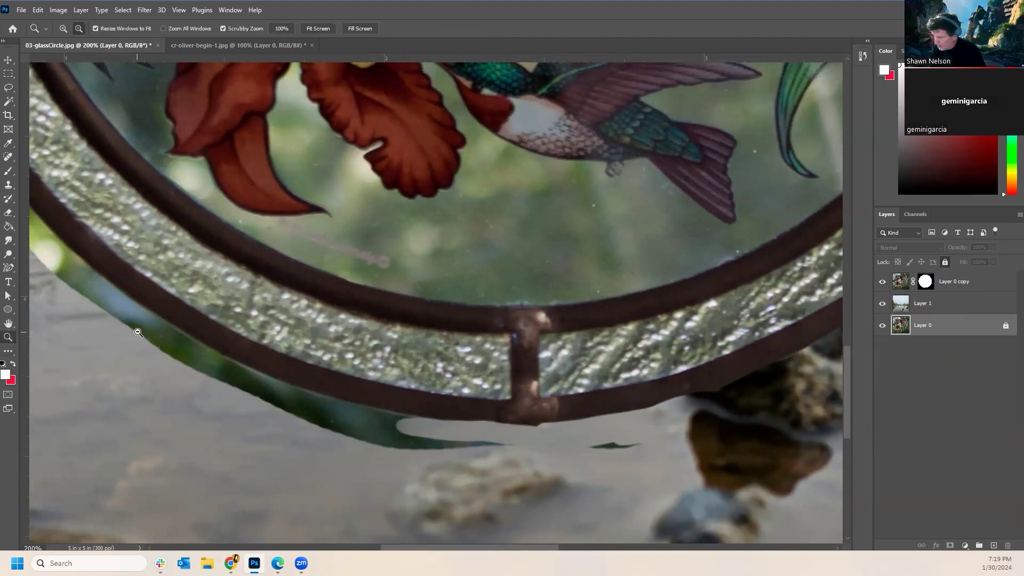
pyautogui.keyDown('alt'); pyautogui.click(111, 316); pyautogui.keyUp('alt')
pyautogui.keyDown('alt'); pyautogui.click(221, 182); pyautogui.keyUp('alt')
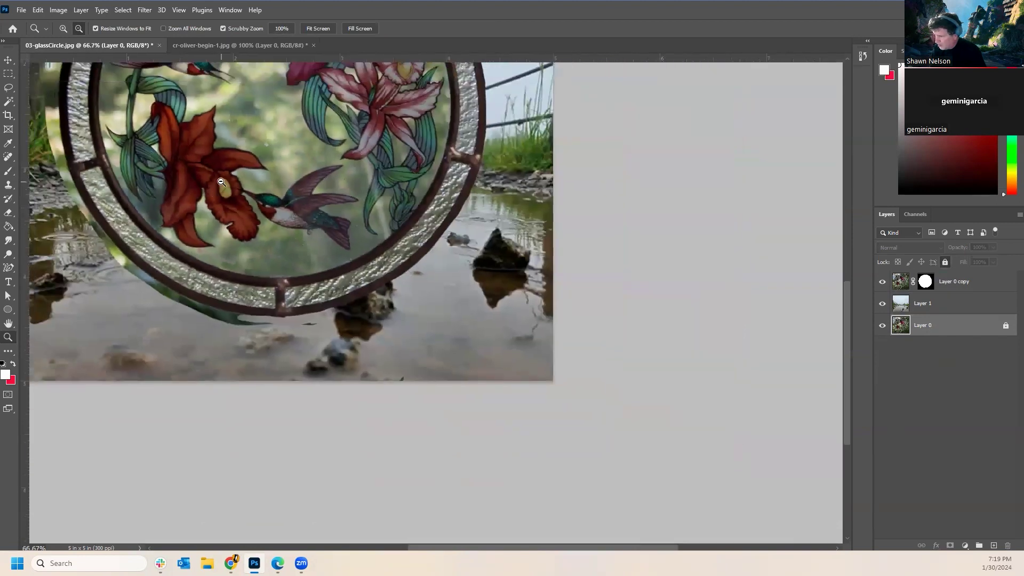
pyautogui.keyDown('alt'); pyautogui.click(221, 182); pyautogui.keyUp('alt')
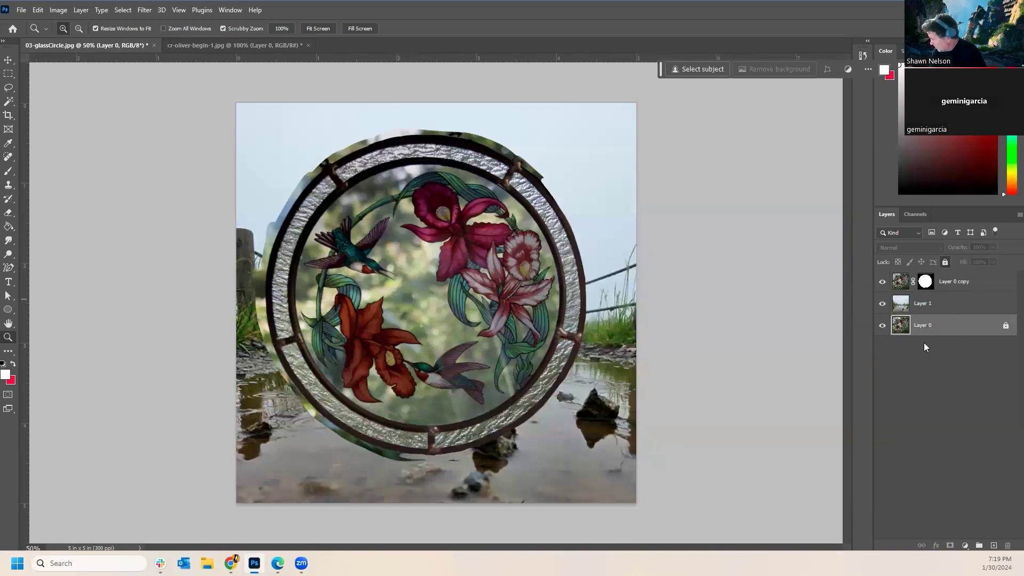
pyautogui.click(881, 326)
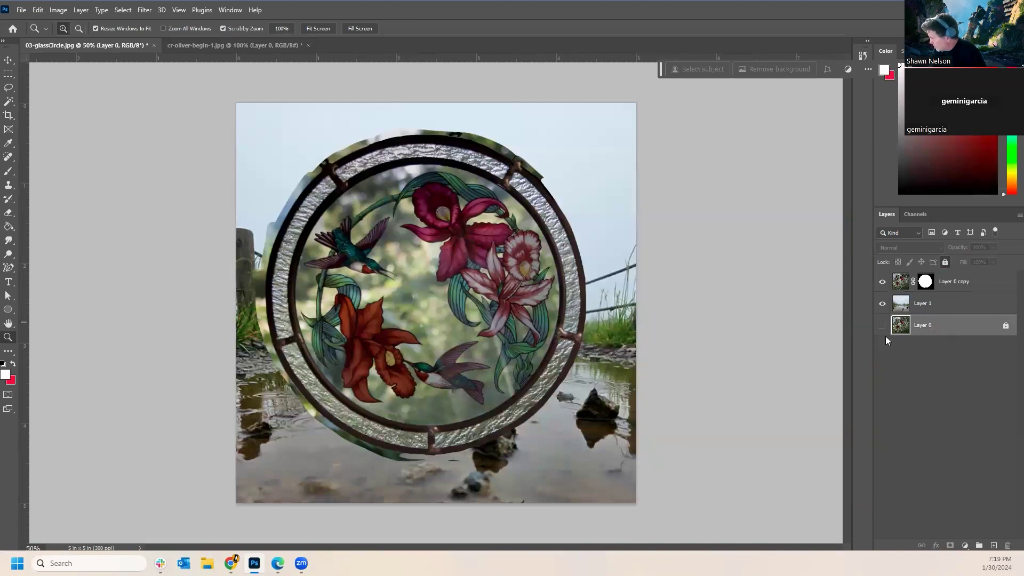
pyautogui.click(881, 303)
pyautogui.click(880, 303)
pyautogui.click(881, 304)
pyautogui.click(881, 303)
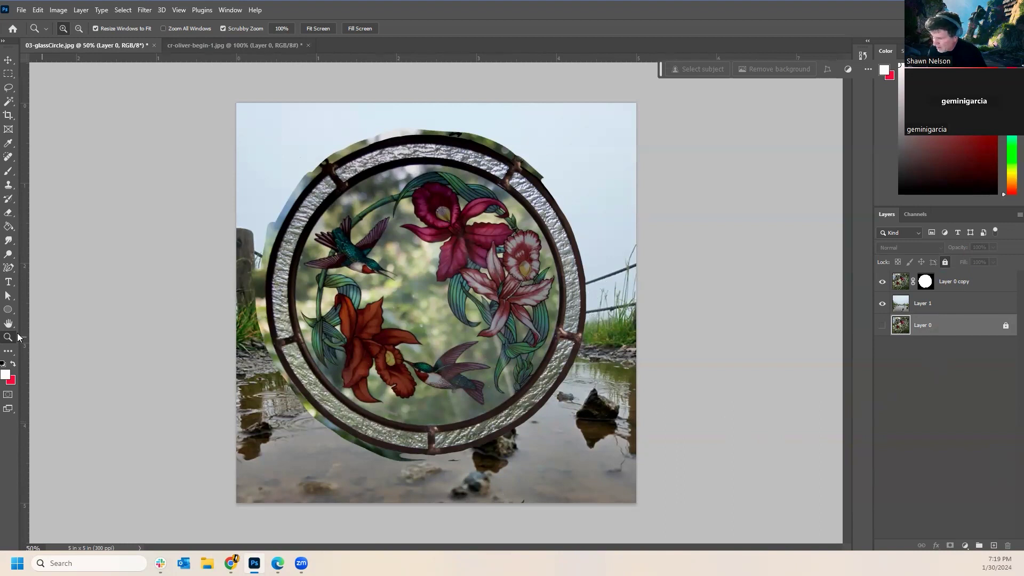
# Zoom in on the upper-left glass edge and set the 20 px Brush to 0% hardness.
pyautogui.click(282, 203)
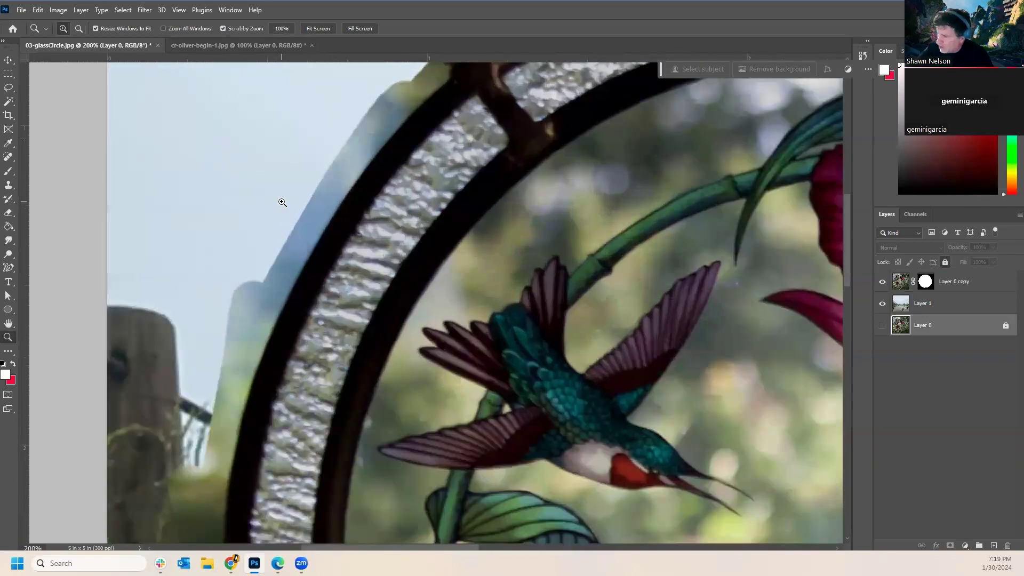
pyautogui.rightClick(68, 91)
pyautogui.press('Escape')
pyautogui.press('b')
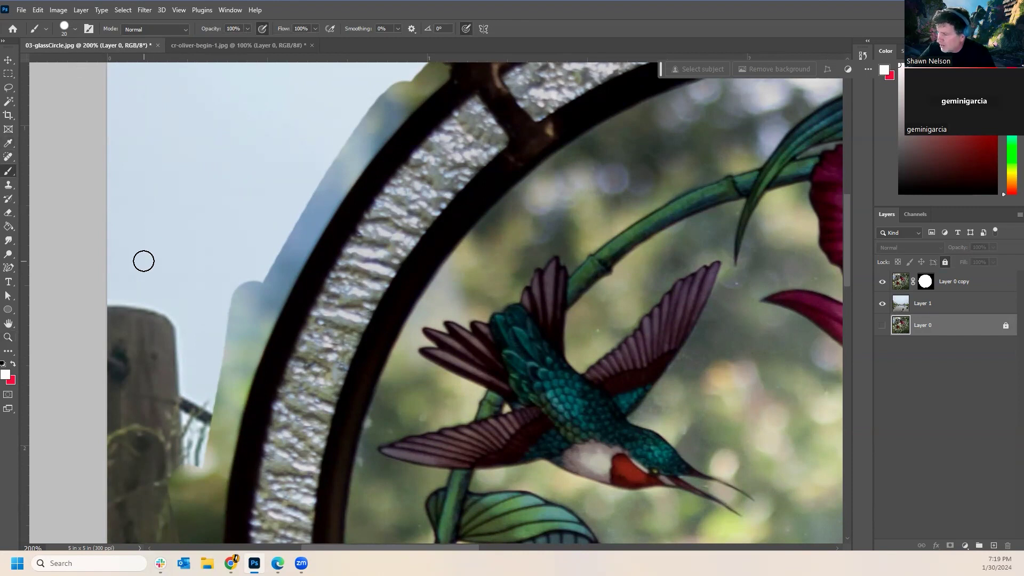
pyautogui.click(78, 32)
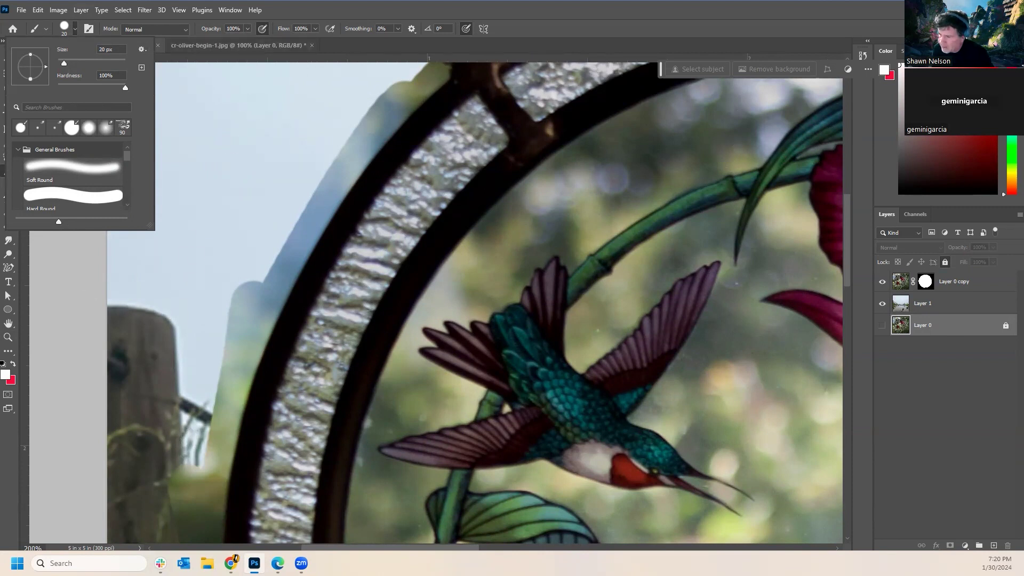
pyautogui.moveTo(124, 86)
pyautogui.mouseDown()
pyautogui.moveTo(58, 92)
pyautogui.moveTo(149, 92)
pyautogui.moveTo(51, 98)
pyautogui.moveTo(183, 90)
pyautogui.mouseUp()
pyautogui.moveTo(54, 92)
pyautogui.mouseDown()
pyautogui.moveTo(187, 96)
pyautogui.moveTo(45, 91)
pyautogui.moveTo(217, 83)
pyautogui.mouseUp()
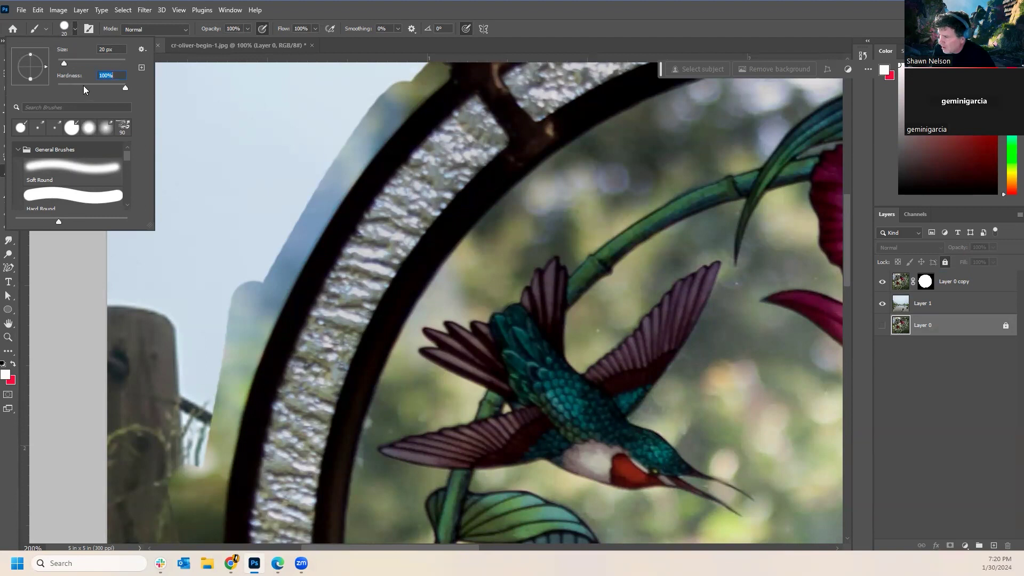
pyautogui.write('0')
pyautogui.press('Return')
pyautogui.click(378, 14)
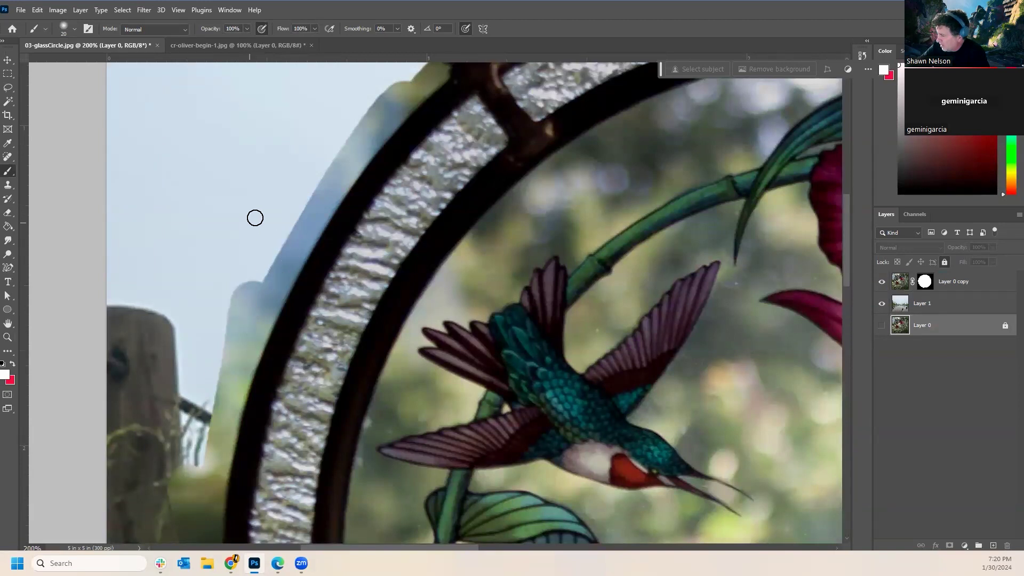
# Add Layer 2 with a grey 35 px test stroke, then paint the glass mask beside the lead line.
pyautogui.click(899, 128)
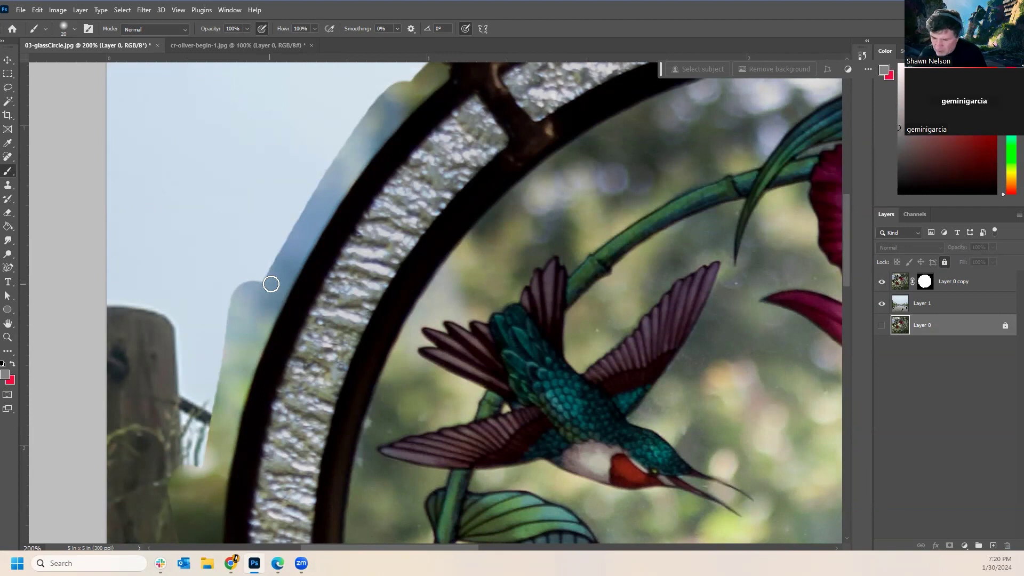
pyautogui.hotkey('ctrl', 'shift', 'alt', 'n')
pyautogui.press(']')
pyautogui.press(']')
pyautogui.press(']')
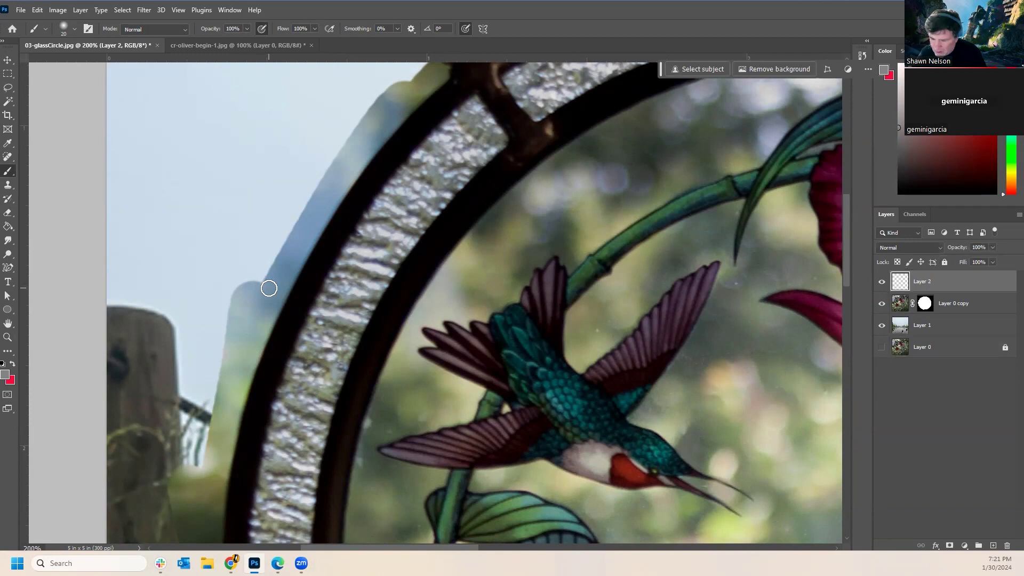
pyautogui.moveTo(268, 272)
pyautogui.mouseDown()
pyautogui.moveTo(294, 222)
pyautogui.moveTo(306, 238)
pyautogui.mouseUp()
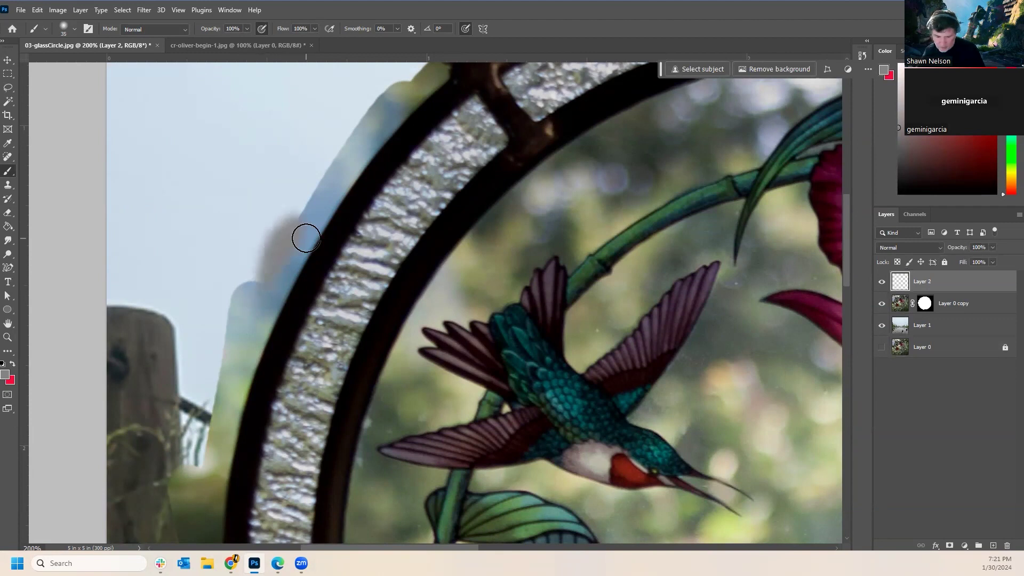
pyautogui.hotkey('ctrl', 'z')
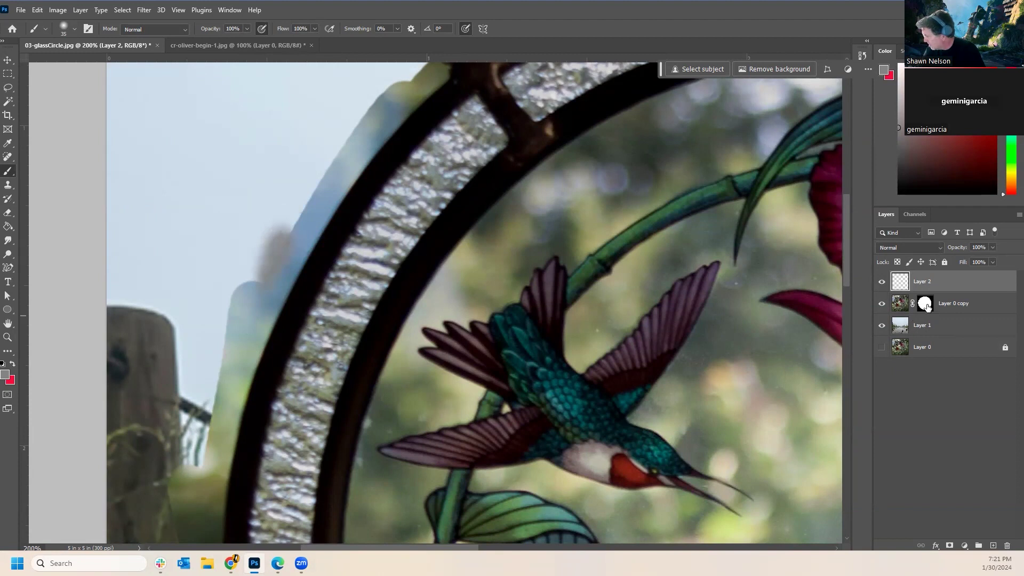
pyautogui.click(925, 304)
pyautogui.moveTo(272, 263); pyautogui.dragTo(357, 113)
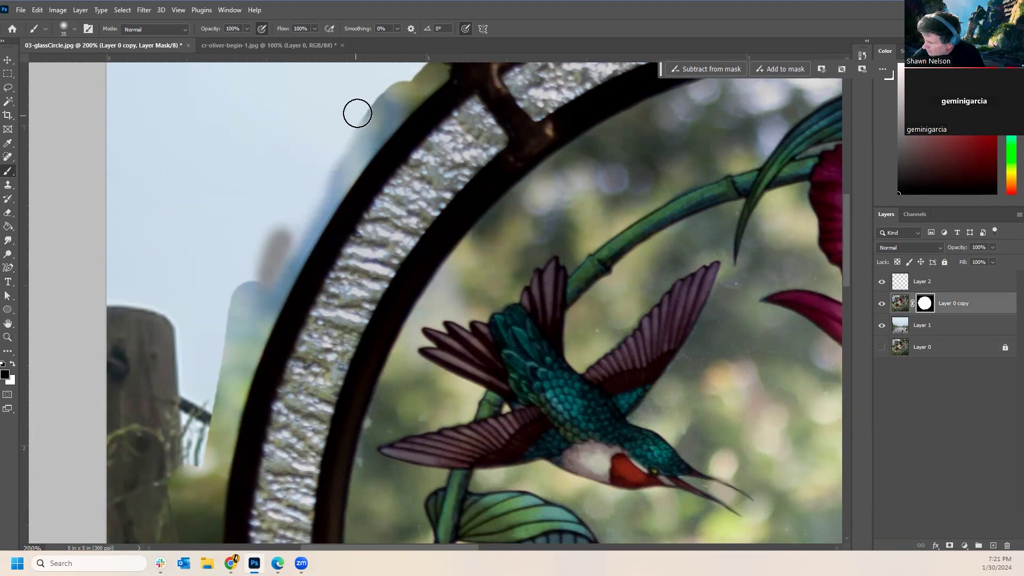
# At 29% brush opacity, softly mask the green edge near the fence post and above the frame.
pyautogui.click(247, 29)
pyautogui.moveTo(249, 41); pyautogui.dragTo(213, 40)
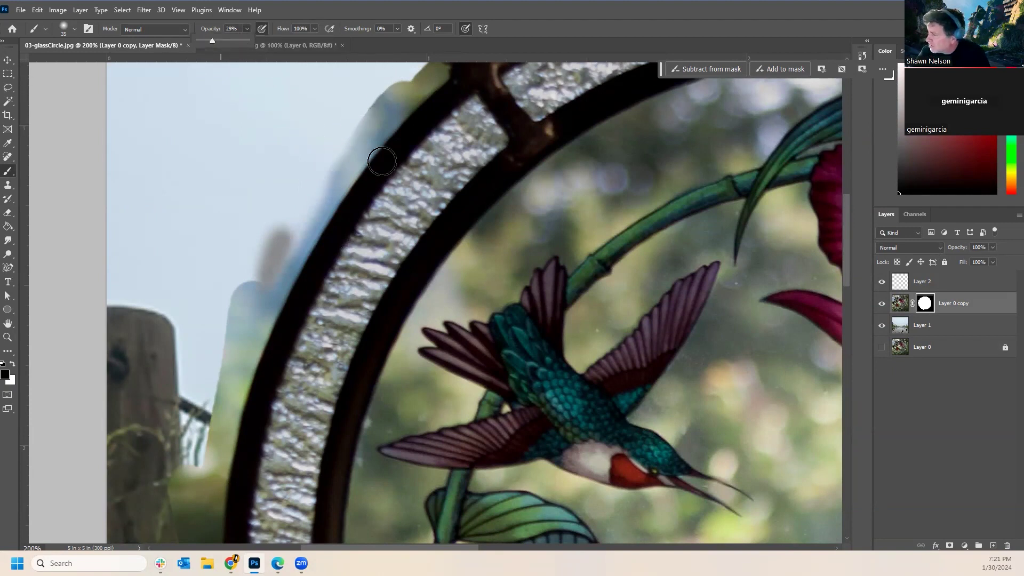
pyautogui.moveTo(231, 336)
pyautogui.mouseDown()
pyautogui.moveTo(245, 281)
pyautogui.moveTo(224, 314)
pyautogui.moveTo(241, 289)
pyautogui.moveTo(214, 413)
pyautogui.moveTo(232, 327)
pyautogui.moveTo(208, 372)
pyautogui.moveTo(211, 422)
pyautogui.moveTo(222, 358)
pyautogui.moveTo(208, 449)
pyautogui.moveTo(244, 317)
pyautogui.moveTo(236, 365)
pyautogui.moveTo(249, 316)
pyautogui.moveTo(227, 361)
pyautogui.moveTo(271, 268)
pyautogui.moveTo(390, 86)
pyautogui.mouseUp()
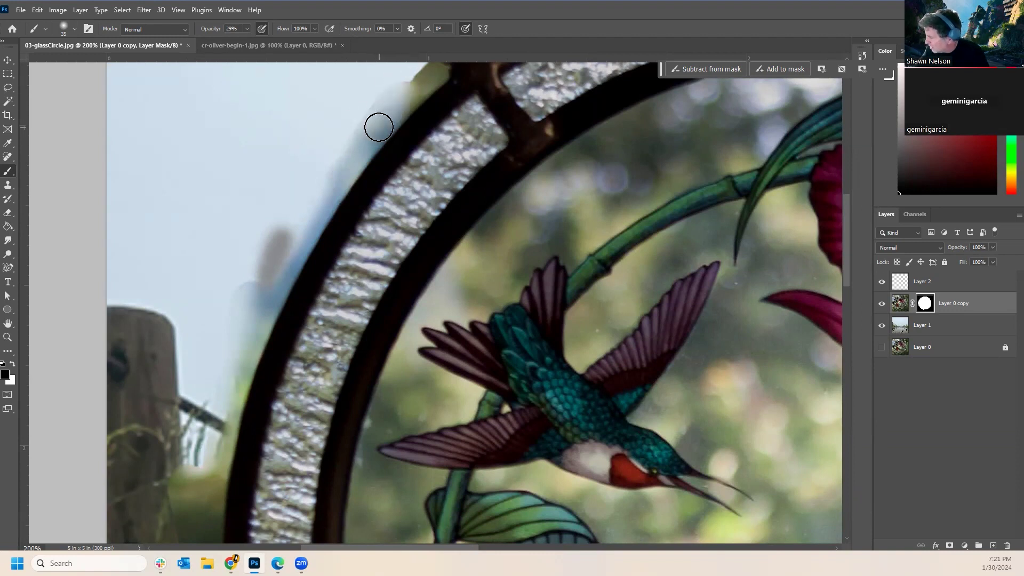
pyautogui.moveTo(848, 271); pyautogui.dragTo(823, 205)
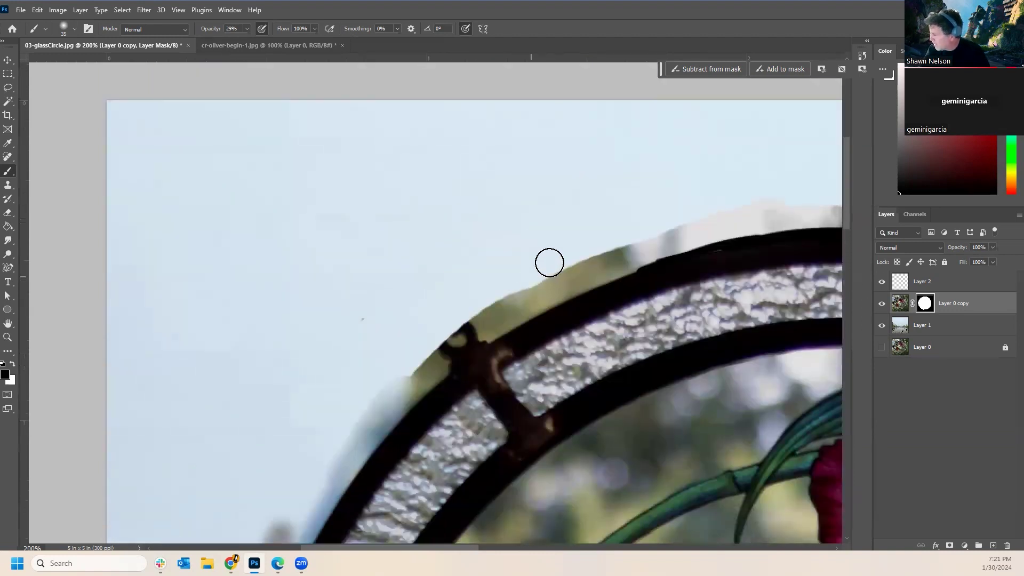
pyautogui.moveTo(614, 243)
pyautogui.mouseDown()
pyautogui.moveTo(453, 315)
pyautogui.moveTo(482, 309)
pyautogui.moveTo(401, 381)
pyautogui.moveTo(437, 330)
pyautogui.moveTo(453, 324)
pyautogui.moveTo(425, 350)
pyautogui.moveTo(570, 254)
pyautogui.moveTo(475, 323)
pyautogui.moveTo(648, 238)
pyautogui.moveTo(529, 286)
pyautogui.moveTo(596, 255)
pyautogui.moveTo(731, 217)
pyautogui.mouseUp()
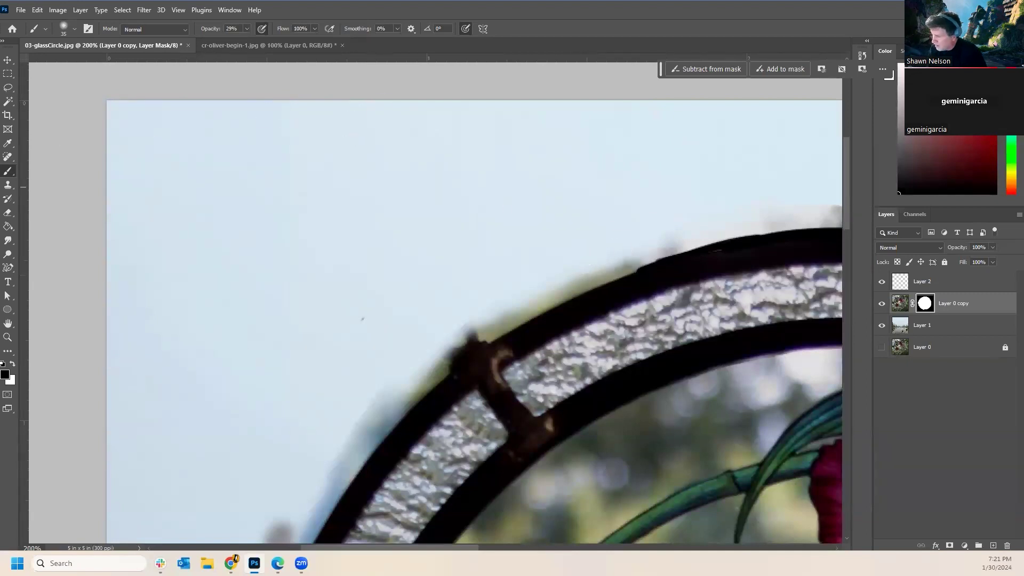
pyautogui.click(8, 337)
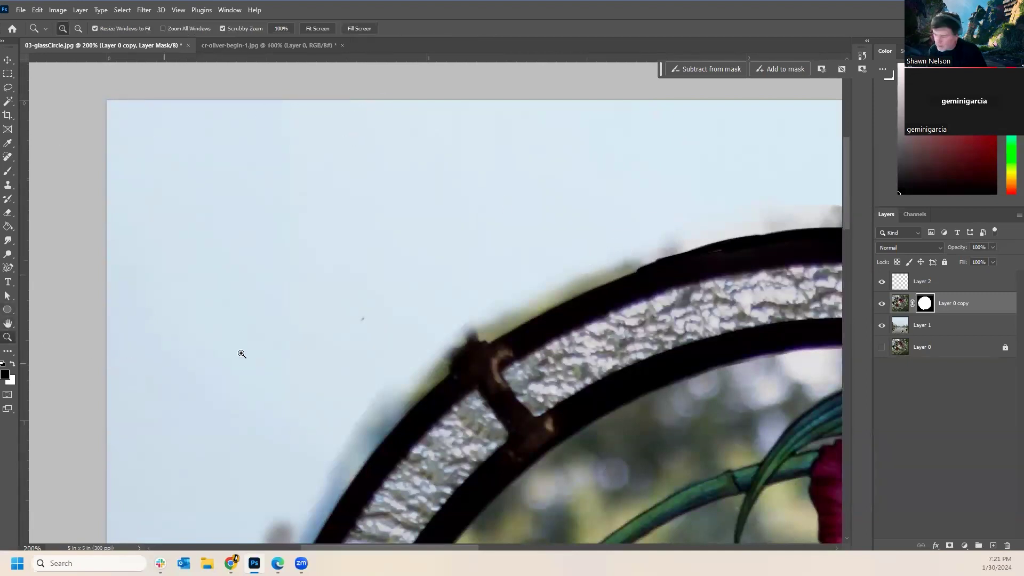
# Zoom out to the whole glass circle, then select Layer 2 and Layer 0 copy together.
pyautogui.click(563, 381)
pyautogui.click(602, 416)
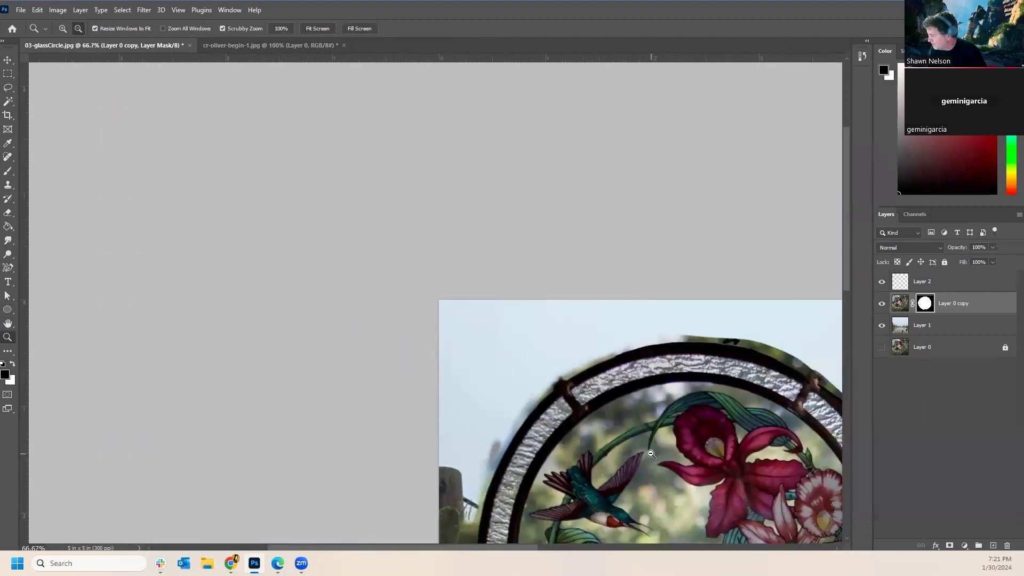
pyautogui.click(648, 454)
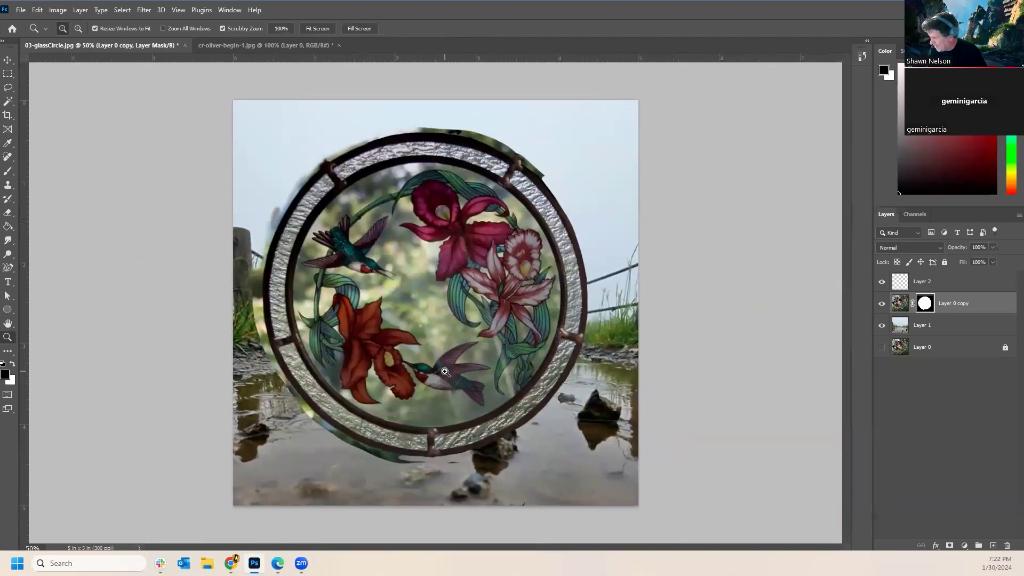
pyautogui.click(445, 371)
pyautogui.keyDown('alt'); pyautogui.click(446, 370); pyautogui.keyUp('alt')
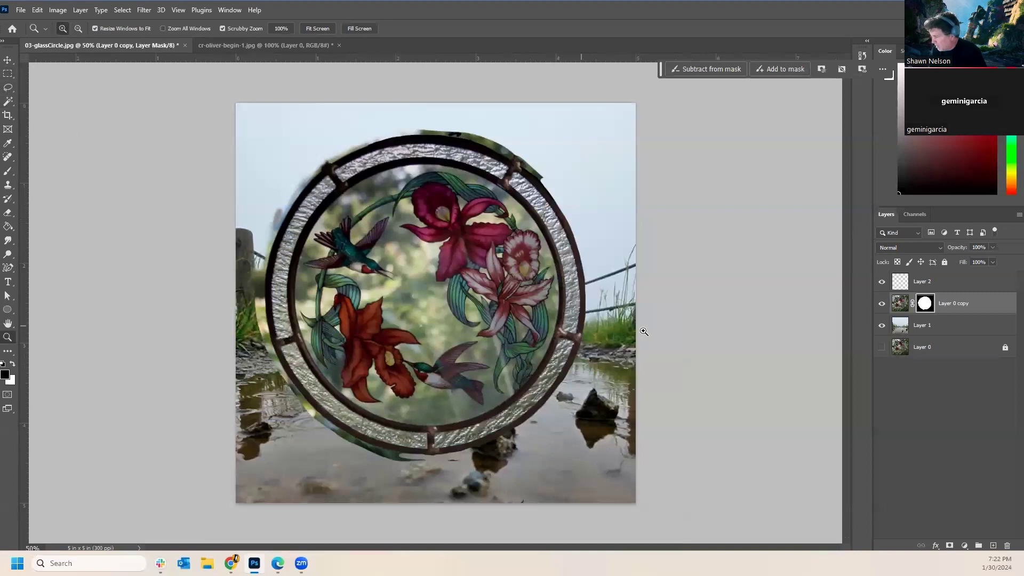
pyautogui.click(963, 288)
pyautogui.keyDown('shift'); pyautogui.click(968, 304); pyautogui.keyUp('shift')
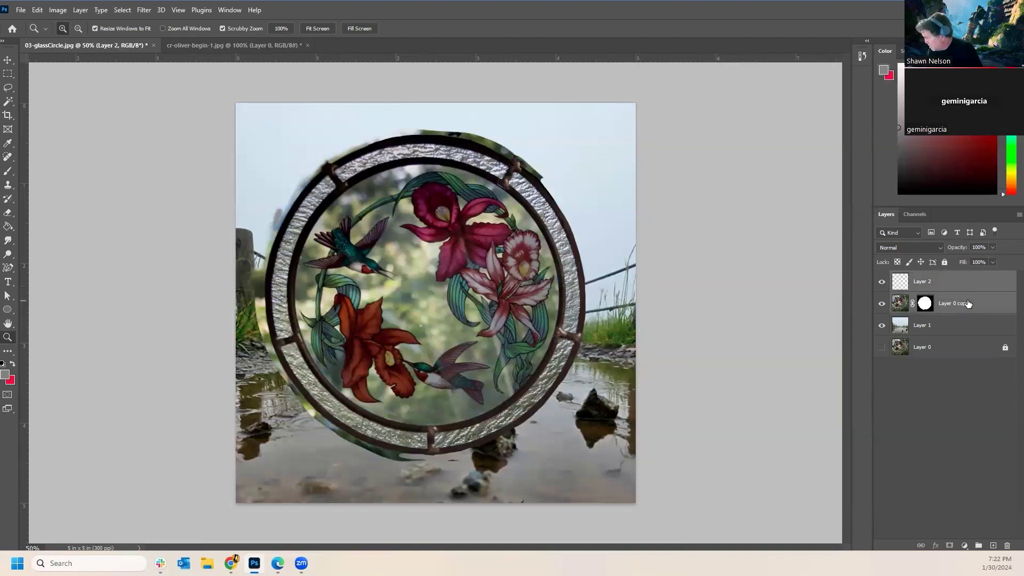
# Delete Layer 2 and the masked Layer 0 copy, and make Layer 0 visible again.
pyautogui.click(1007, 545)
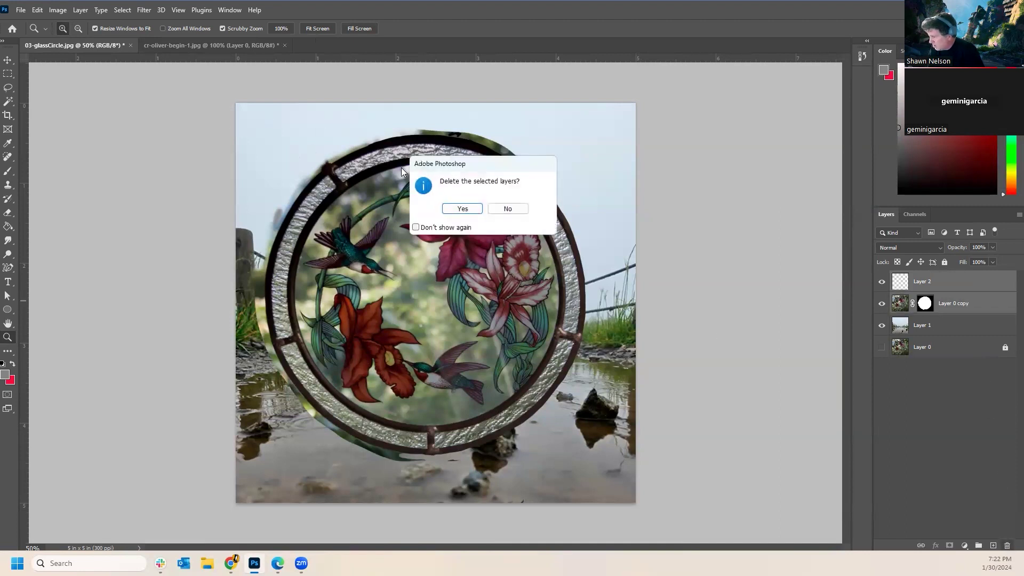
pyautogui.click(459, 208)
pyautogui.click(882, 304)
# Duplicate Layer 0, unlock the copy, and move it above Layer 1.
pyautogui.rightClick(936, 305)
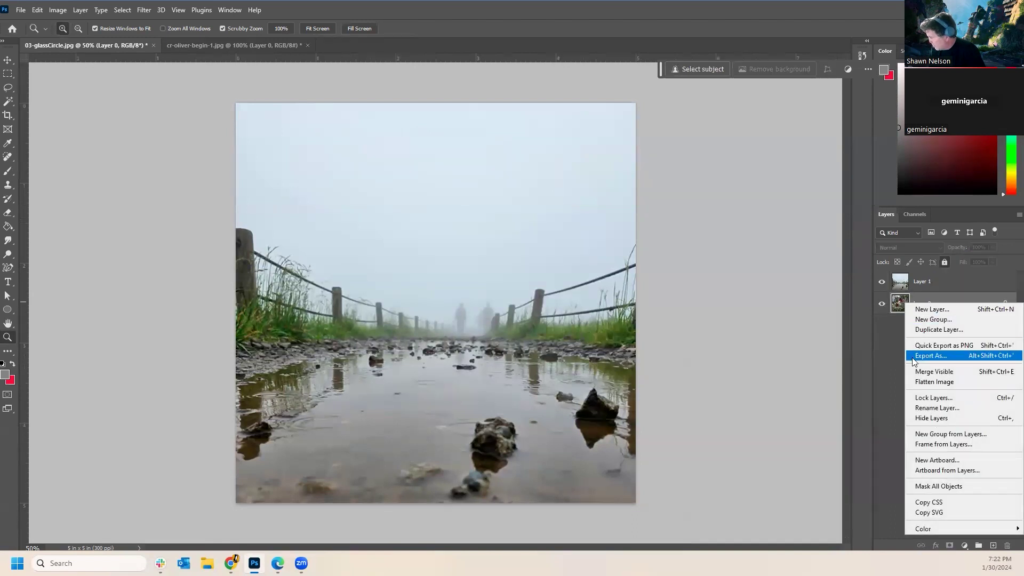
pyautogui.click(930, 330)
pyautogui.click(515, 178)
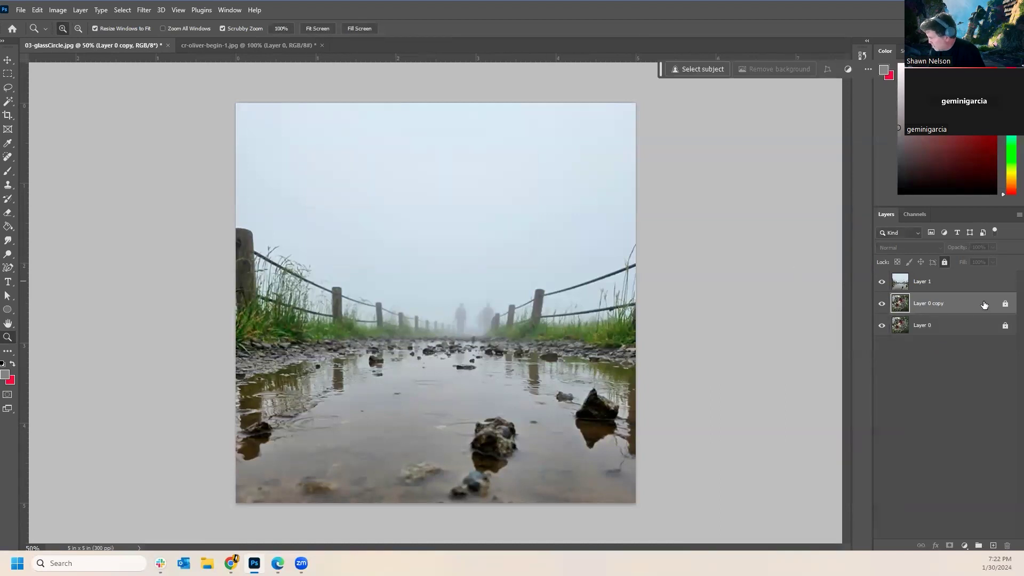
pyautogui.click(1004, 303)
pyautogui.moveTo(932, 305); pyautogui.dragTo(927, 279)
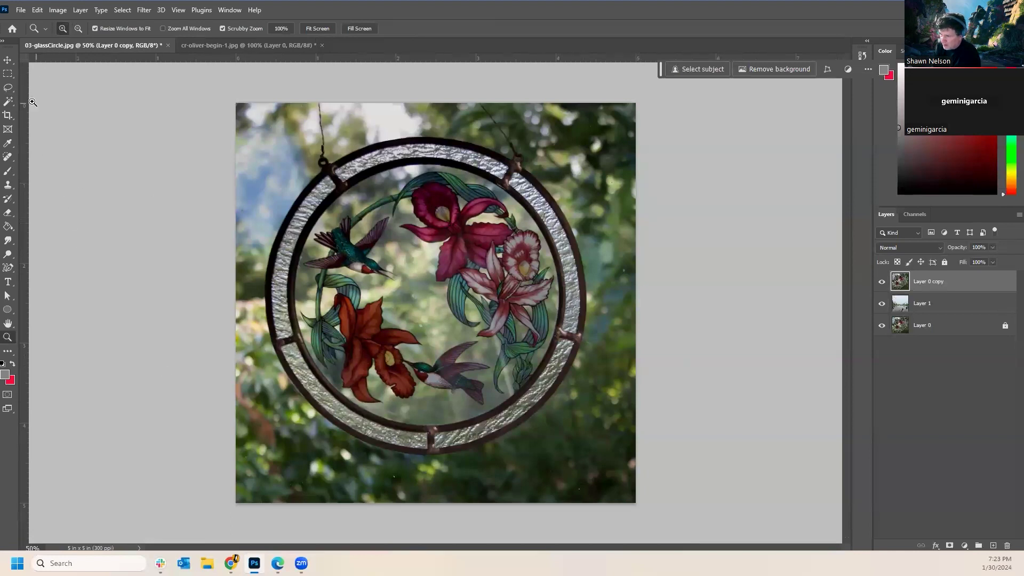
# Switch to the Quick Selection Tool in Add mode with a 45-pixel brush.
pyautogui.click(9, 101)
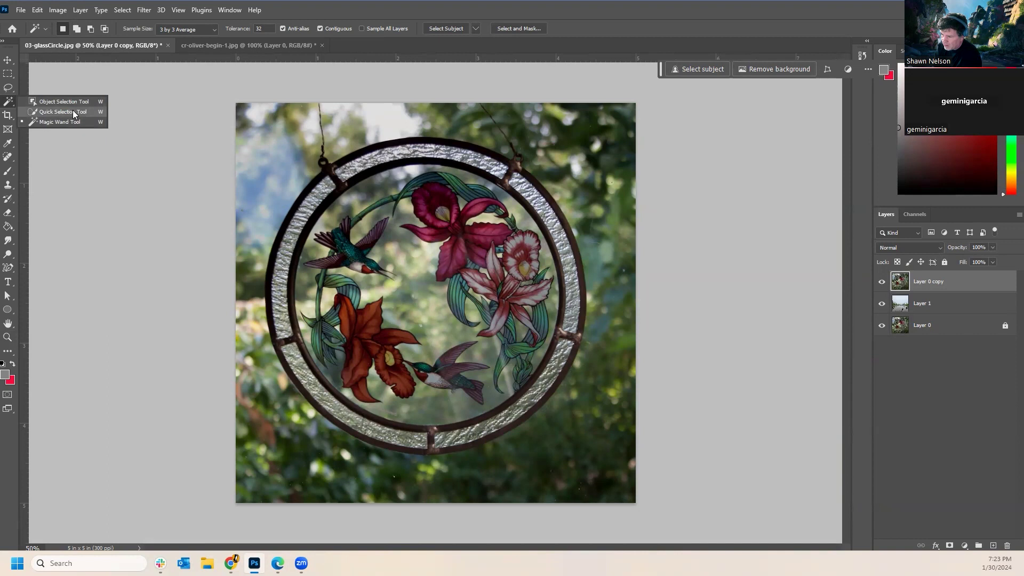
pyautogui.click(27, 97)
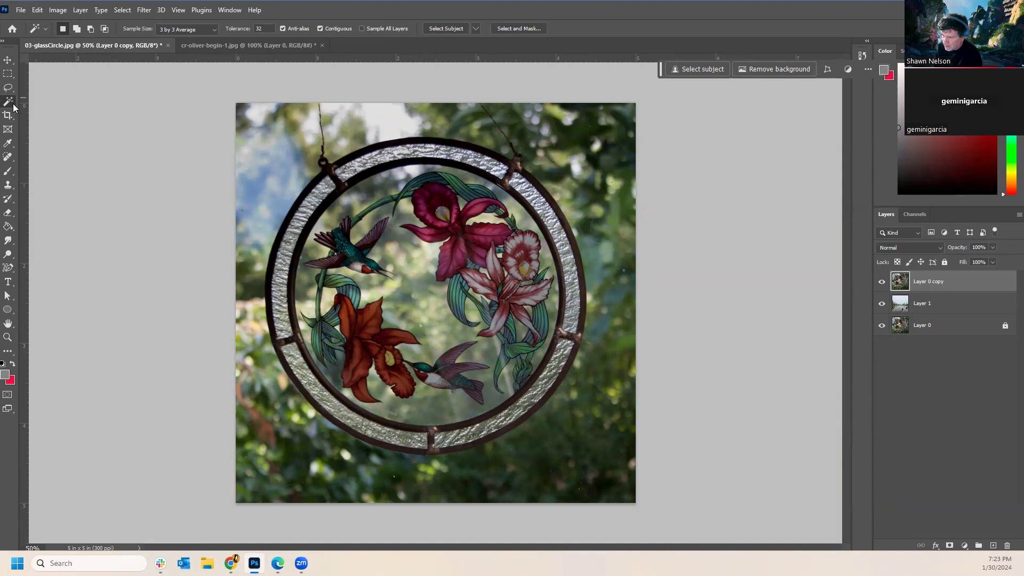
pyautogui.rightClick(12, 107)
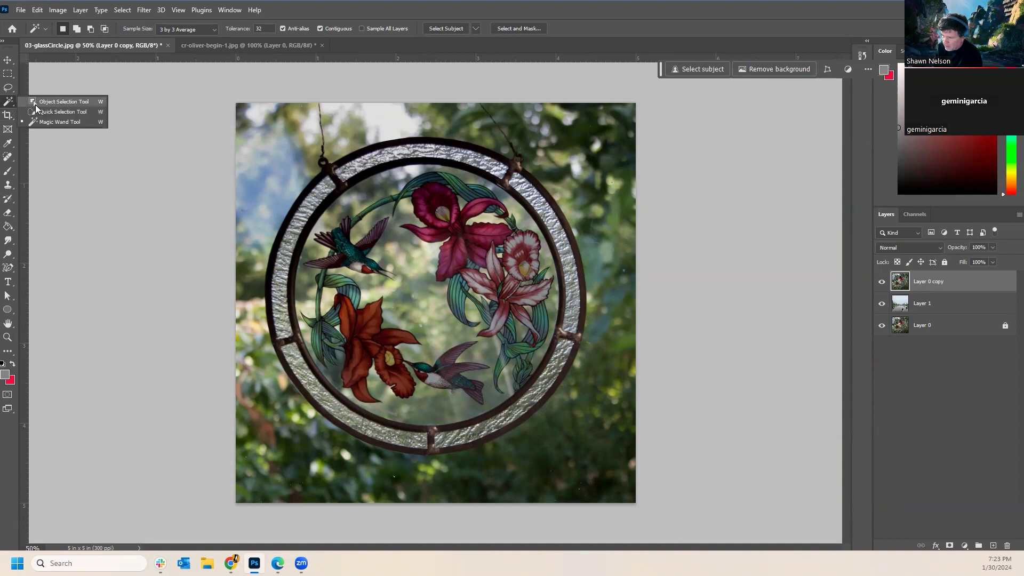
pyautogui.click(49, 113)
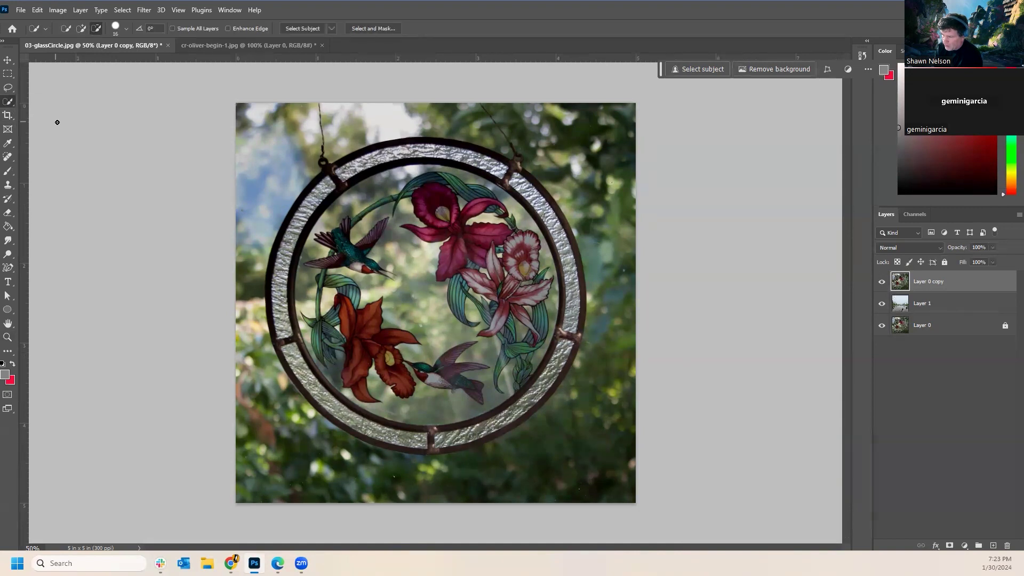
pyautogui.click(79, 29)
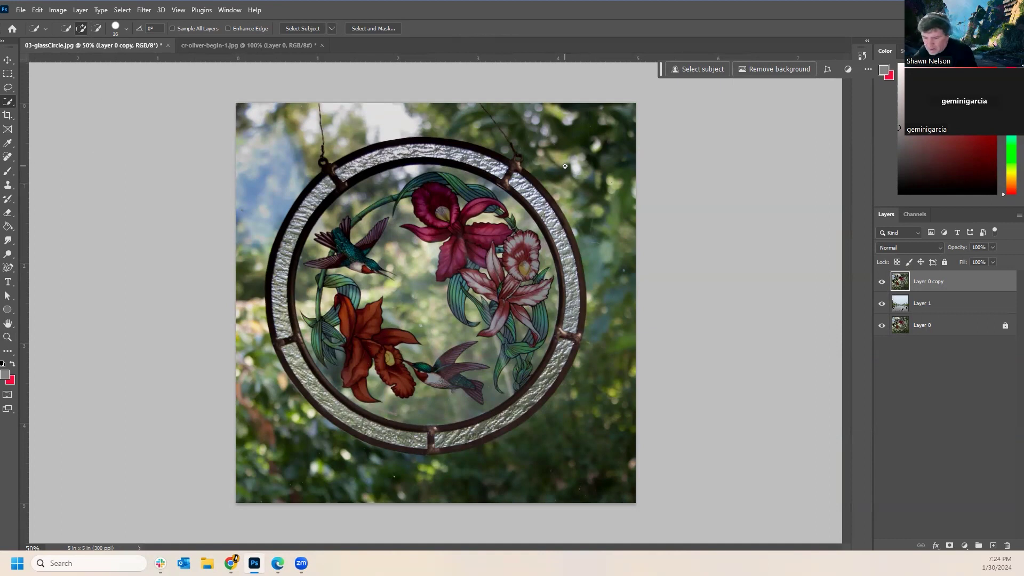
pyautogui.press(']')
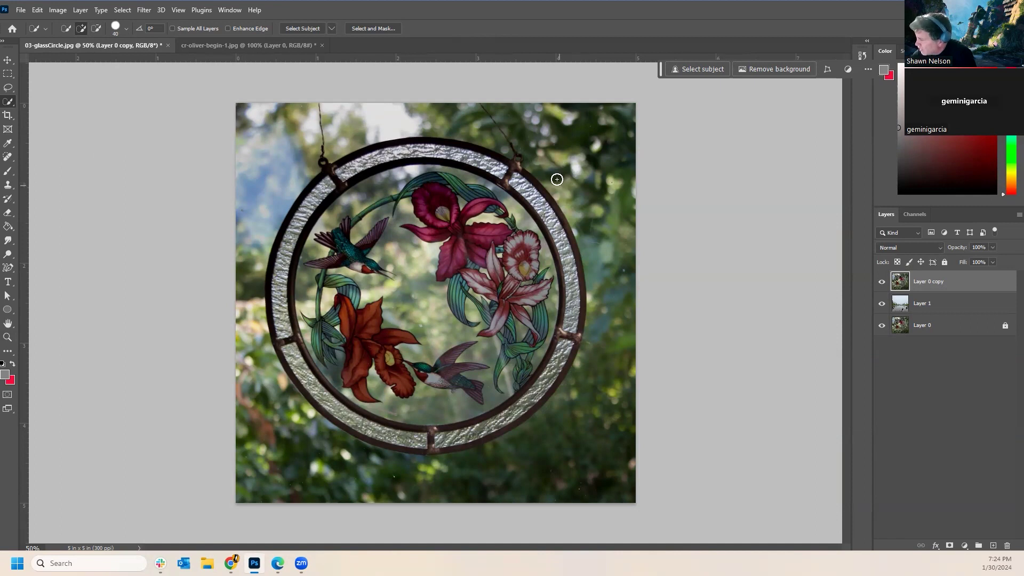
# Paint a trial selection along the ring's right rim and top, then clear it.
pyautogui.moveTo(530, 161)
pyautogui.mouseDown()
pyautogui.moveTo(577, 222)
pyautogui.moveTo(592, 272)
pyautogui.moveTo(591, 349)
pyautogui.moveTo(533, 421)
pyautogui.moveTo(439, 470)
pyautogui.moveTo(397, 471)
pyautogui.moveTo(346, 450)
pyautogui.moveTo(278, 393)
pyautogui.moveTo(250, 272)
pyautogui.moveTo(258, 228)
pyautogui.moveTo(289, 173)
pyautogui.mouseUp()
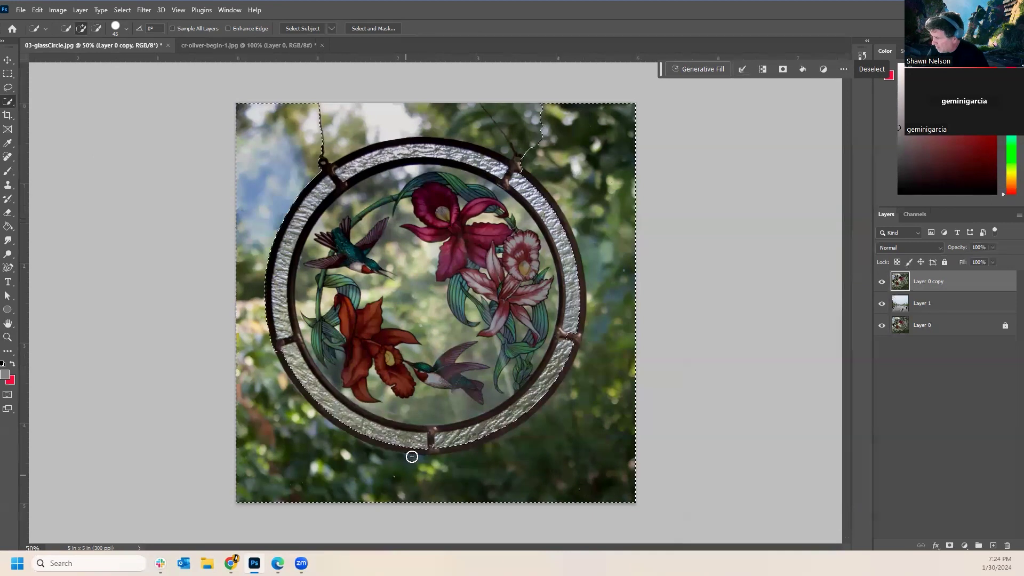
pyautogui.moveTo(315, 157); pyautogui.dragTo(372, 130)
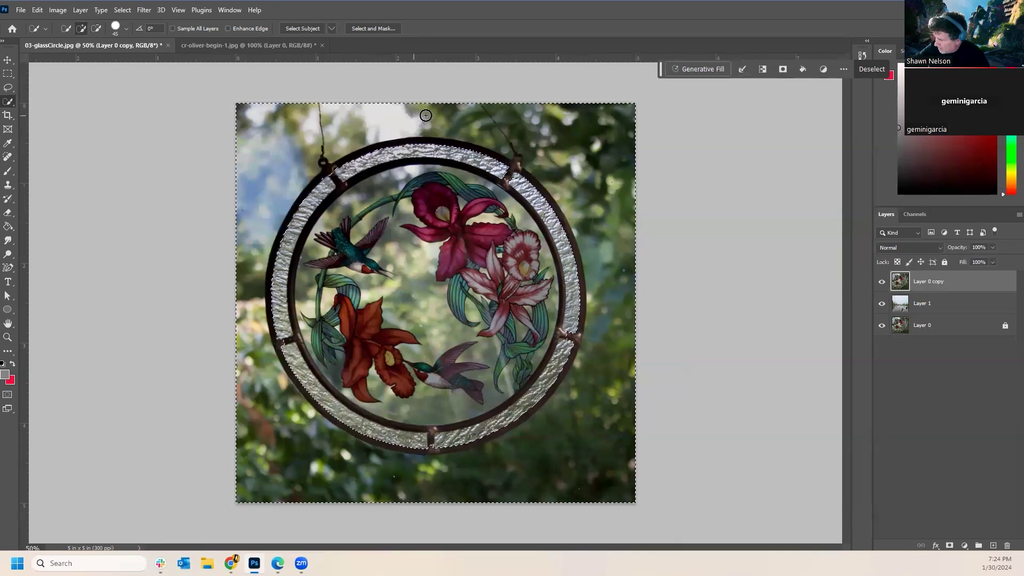
pyautogui.click(576, 202)
pyautogui.hotkey('ctrl', 'd')
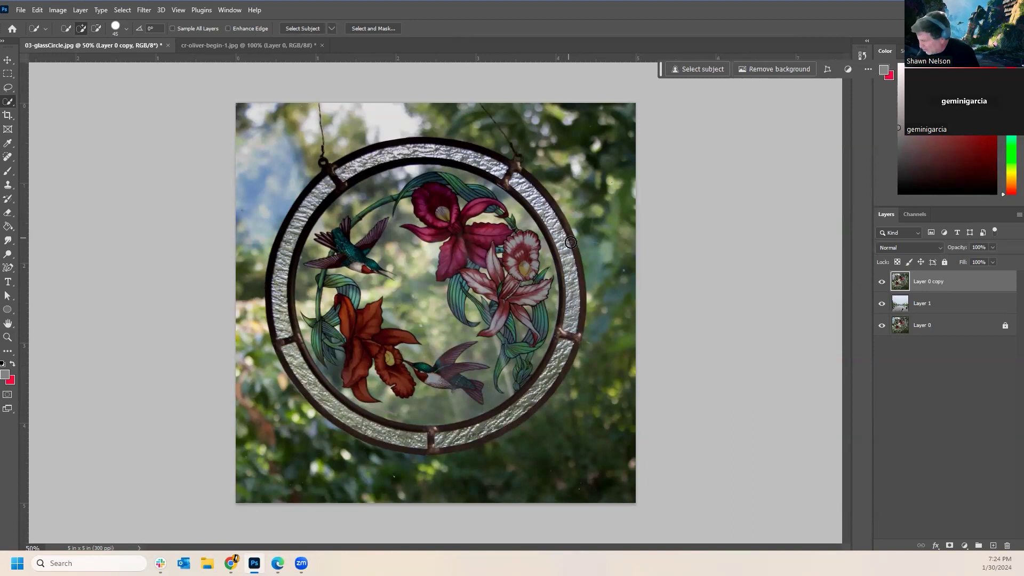
# With a 40-pixel brush, select the background down the ring's right edge.
pyautogui.press('[')
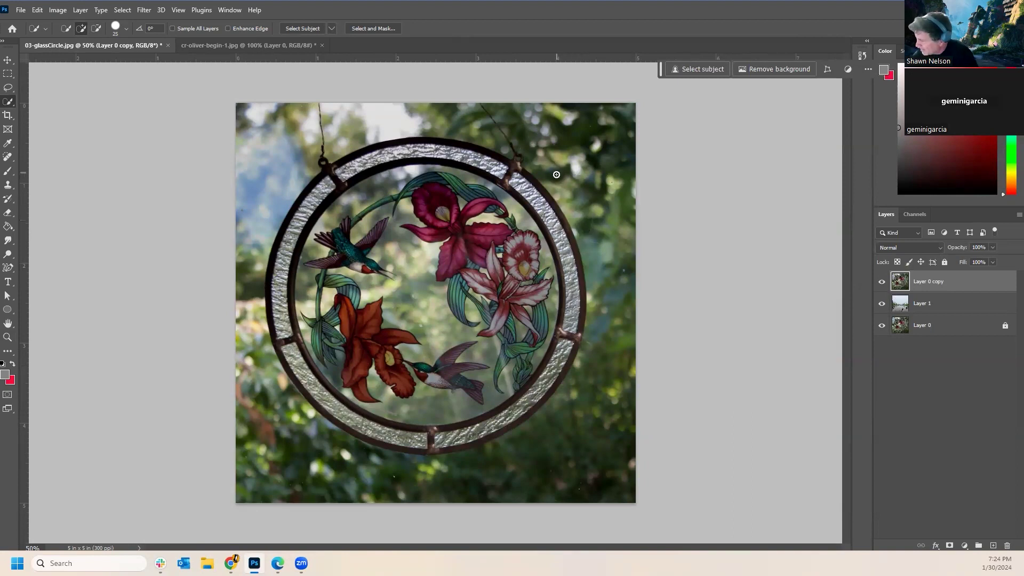
pyautogui.moveTo(528, 166)
pyautogui.mouseDown()
pyautogui.moveTo(577, 226)
pyautogui.moveTo(570, 213)
pyautogui.moveTo(589, 263)
pyautogui.moveTo(584, 350)
pyautogui.mouseUp()
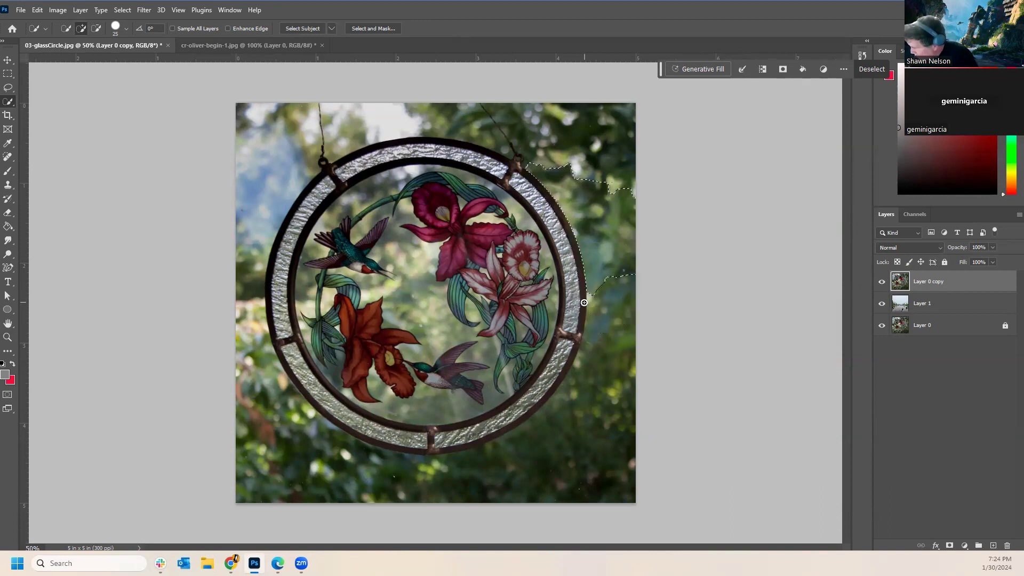
pyautogui.moveTo(582, 355); pyautogui.dragTo(578, 373)
pyautogui.hotkey('ctrl', 'z')
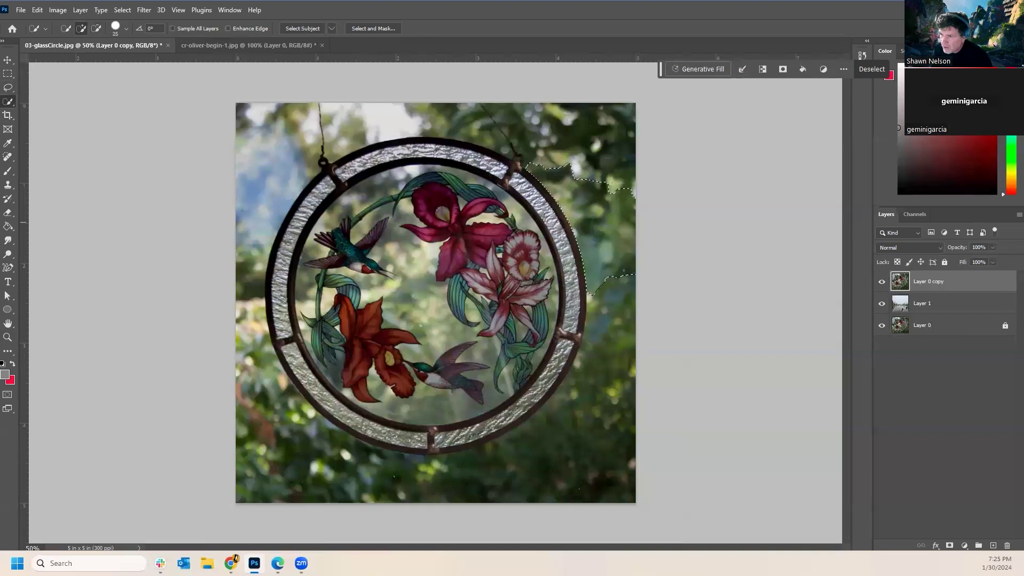
pyautogui.moveTo(349, 10); pyautogui.dragTo(427, 15)
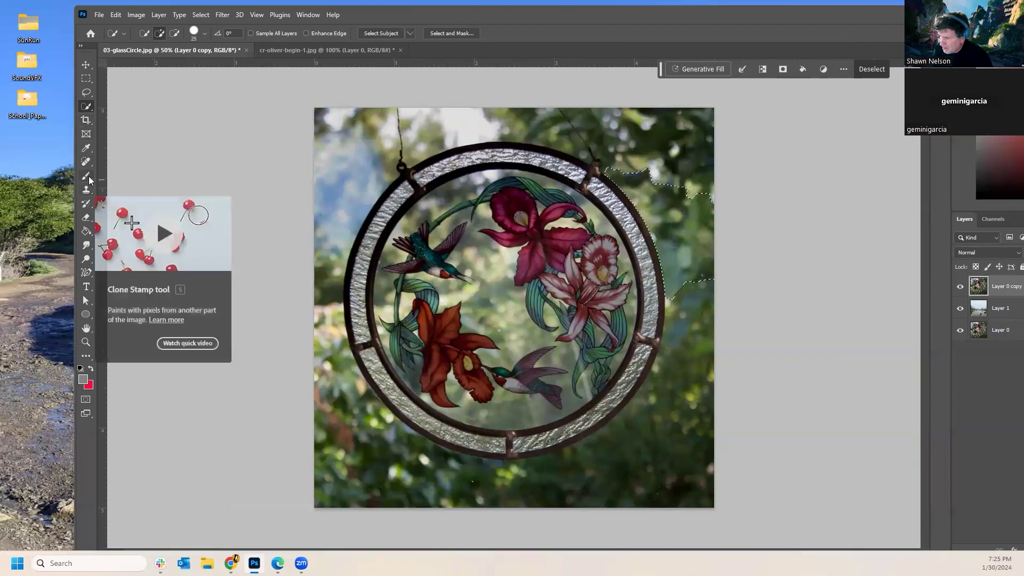
# Switch to the Magic Wand and add sky and foliage patches around the image.
pyautogui.rightClick(86, 106)
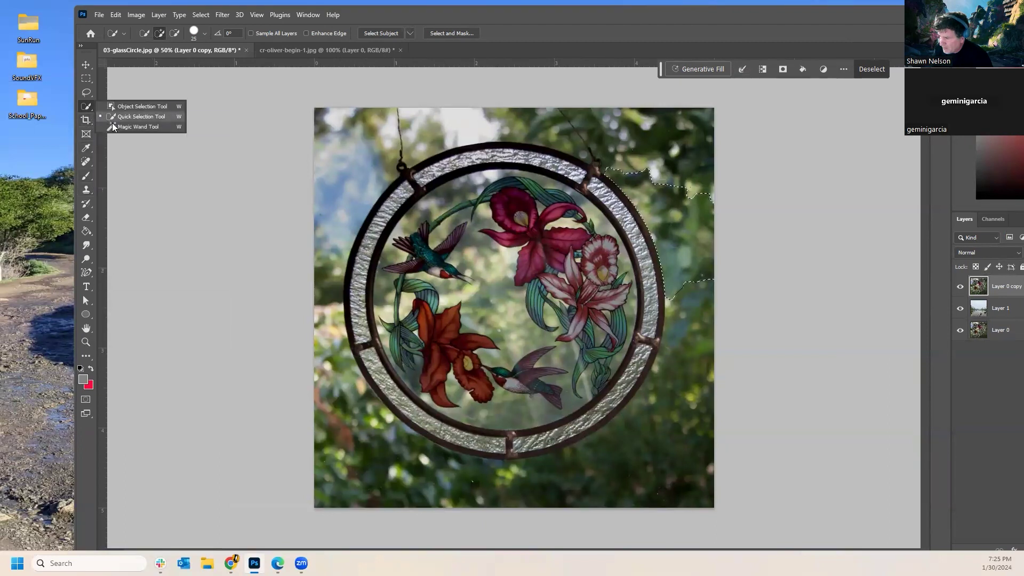
pyautogui.click(125, 127)
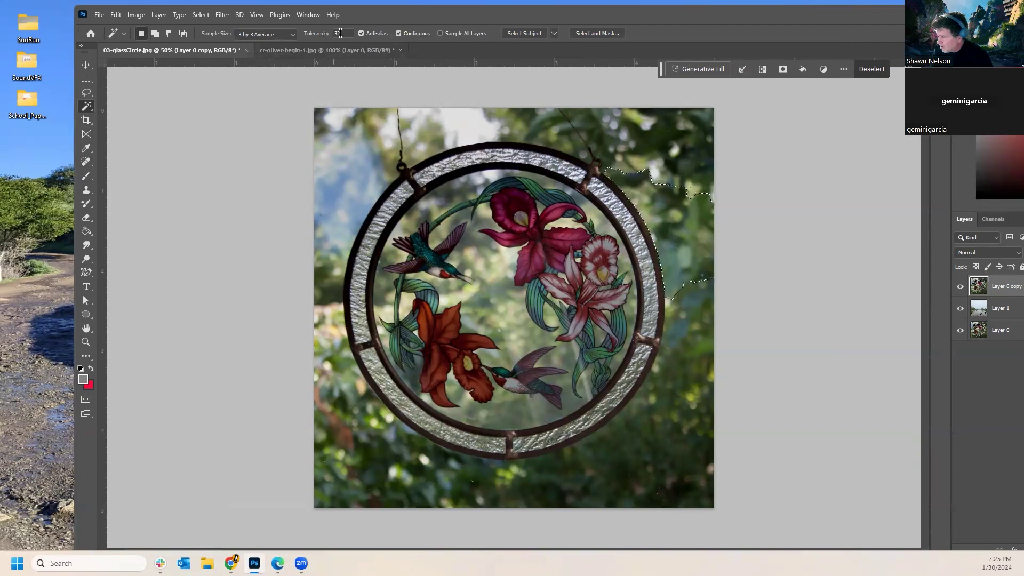
pyautogui.click(341, 33)
pyautogui.click(343, 192)
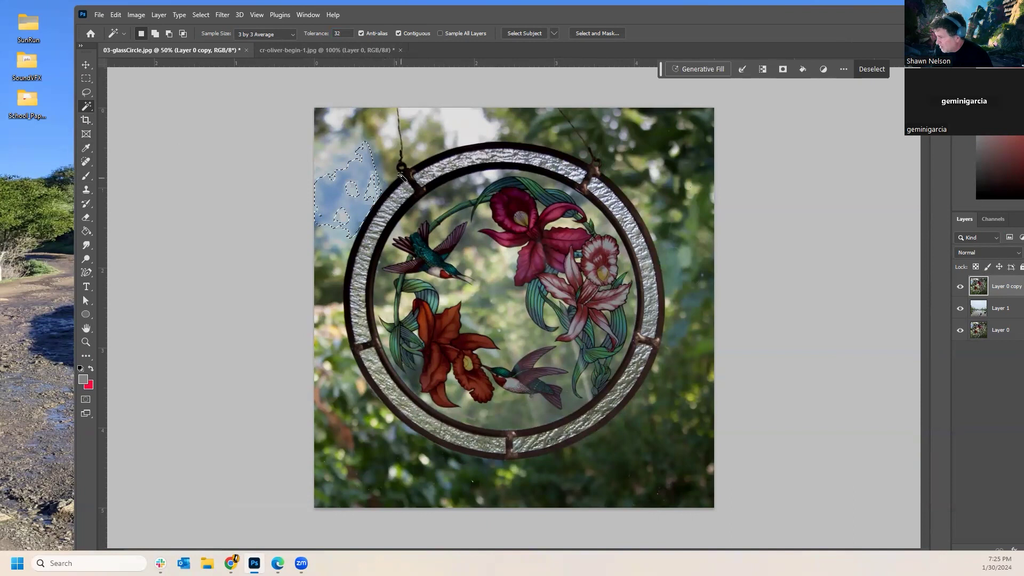
pyautogui.click(372, 186)
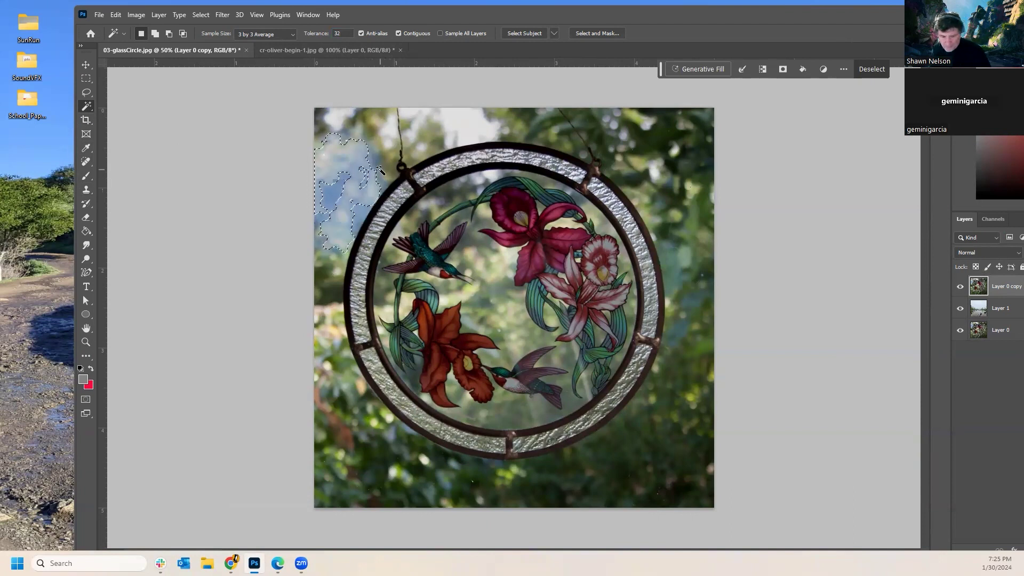
pyautogui.click(449, 144)
pyautogui.keyDown('shift'); pyautogui.click(433, 153); pyautogui.keyUp('shift')
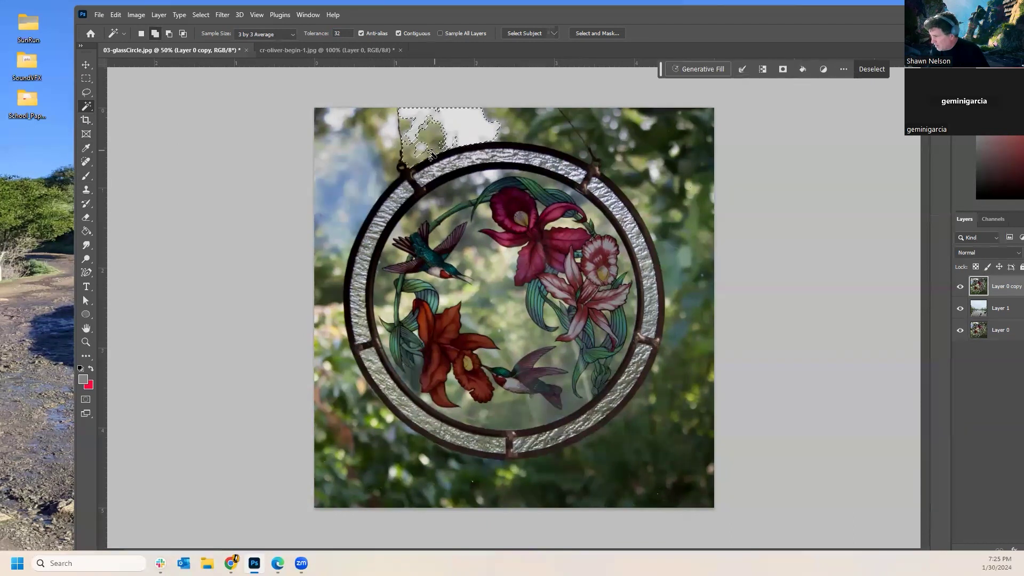
pyautogui.click(528, 132)
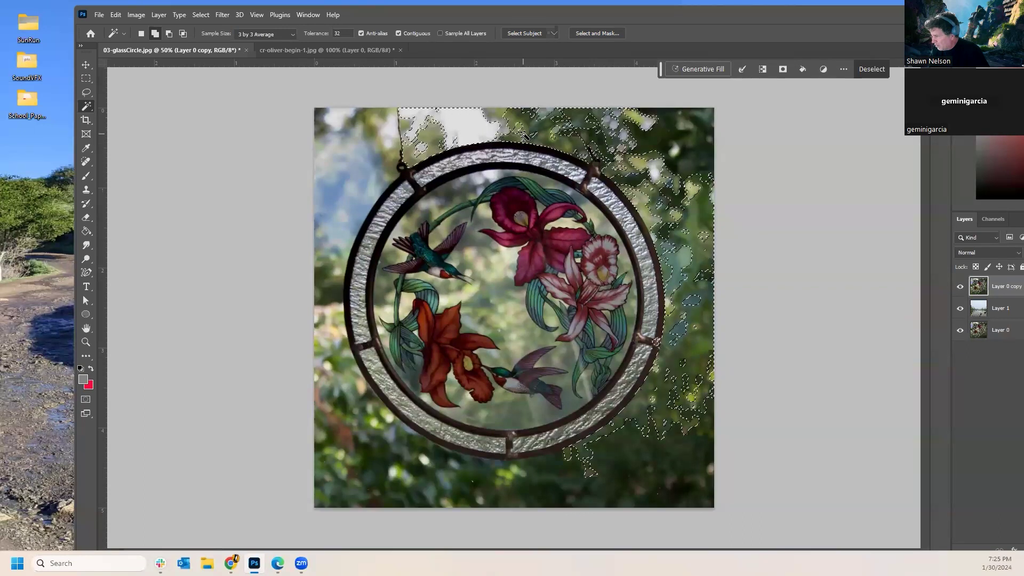
pyautogui.keyDown('shift'); pyautogui.click(543, 472); pyautogui.keyUp('shift')
pyautogui.keyDown('shift'); pyautogui.click(475, 474); pyautogui.keyUp('shift')
pyautogui.keyDown('shift'); pyautogui.click(339, 395); pyautogui.keyUp('shift')
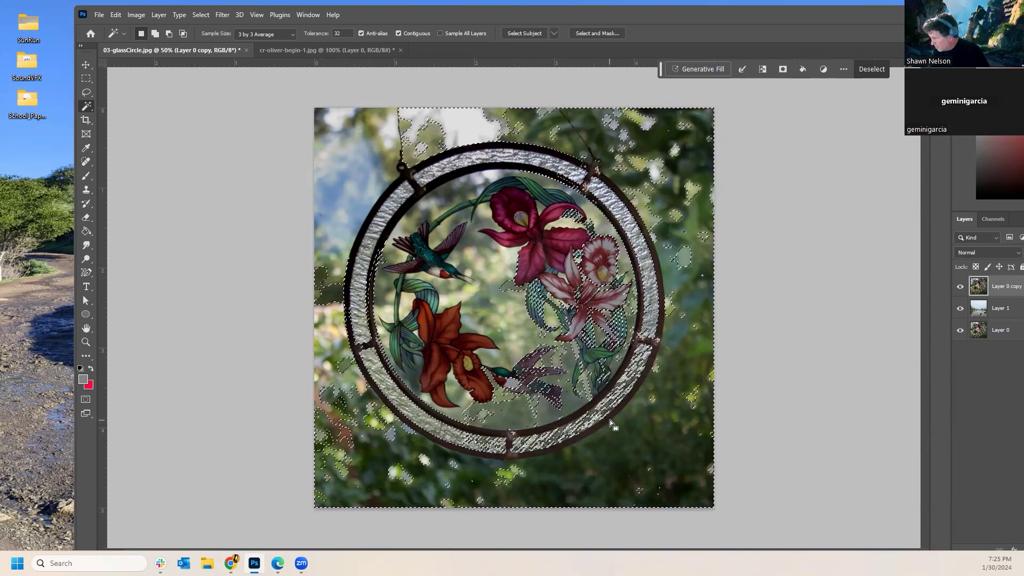
# Resample at tolerance 3, then 15, along the ring's right rim, and maximize the window.
pyautogui.click(337, 33)
pyautogui.write('3')
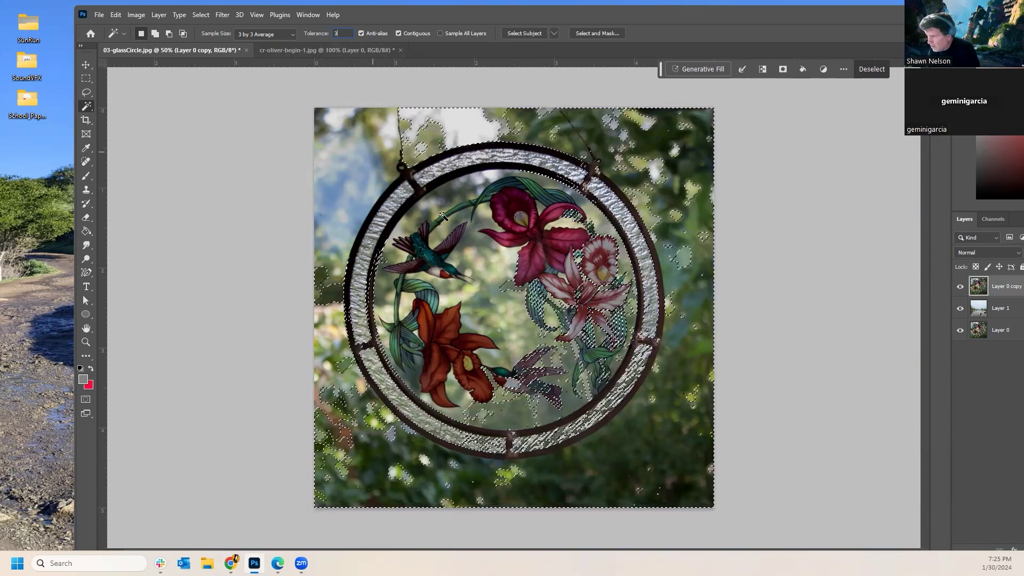
pyautogui.click(333, 177)
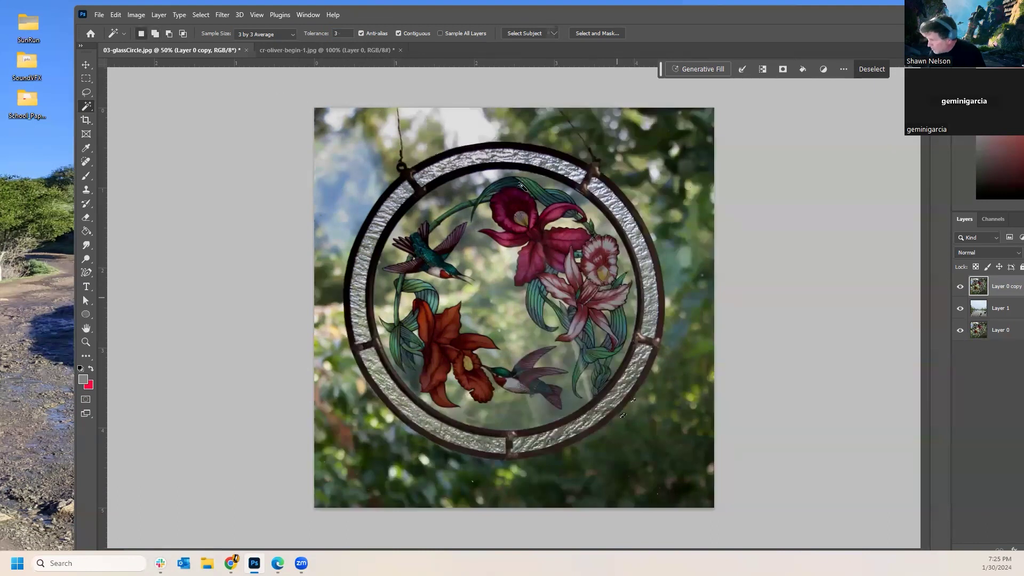
pyautogui.doubleClick(341, 33)
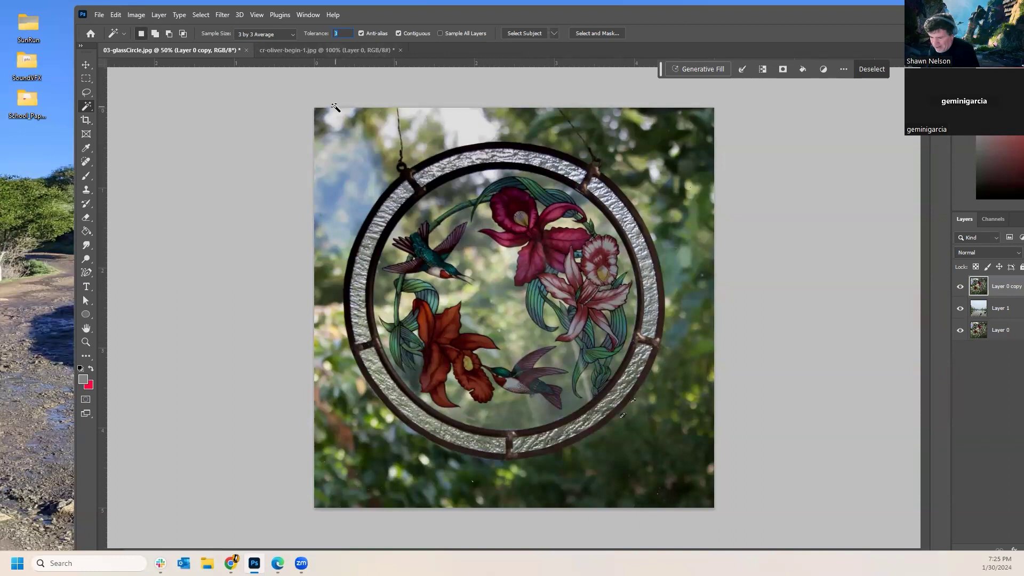
pyautogui.write('15')
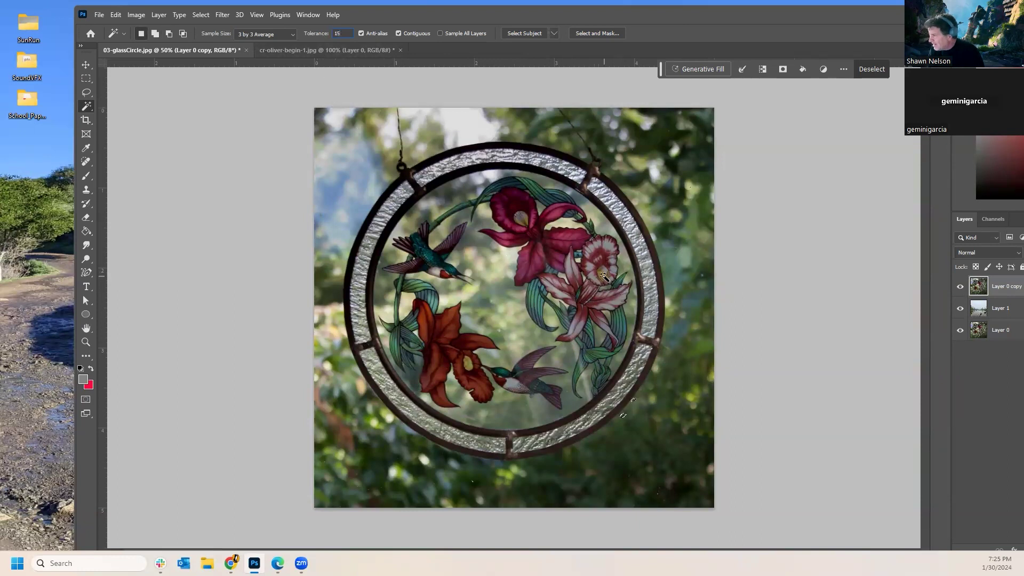
pyautogui.click(669, 285)
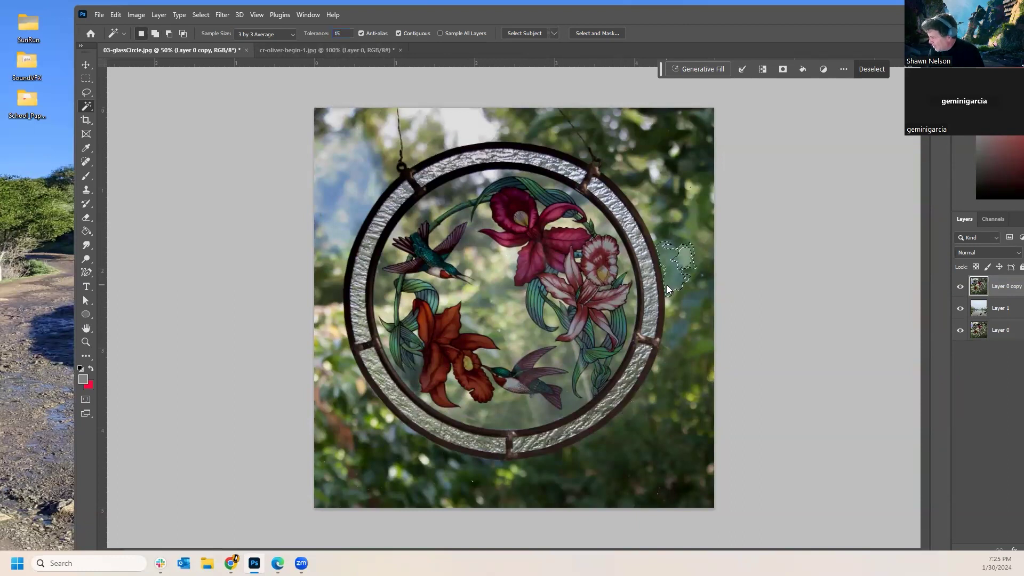
pyautogui.keyDown('shift'); pyautogui.click(654, 235); pyautogui.keyUp('shift')
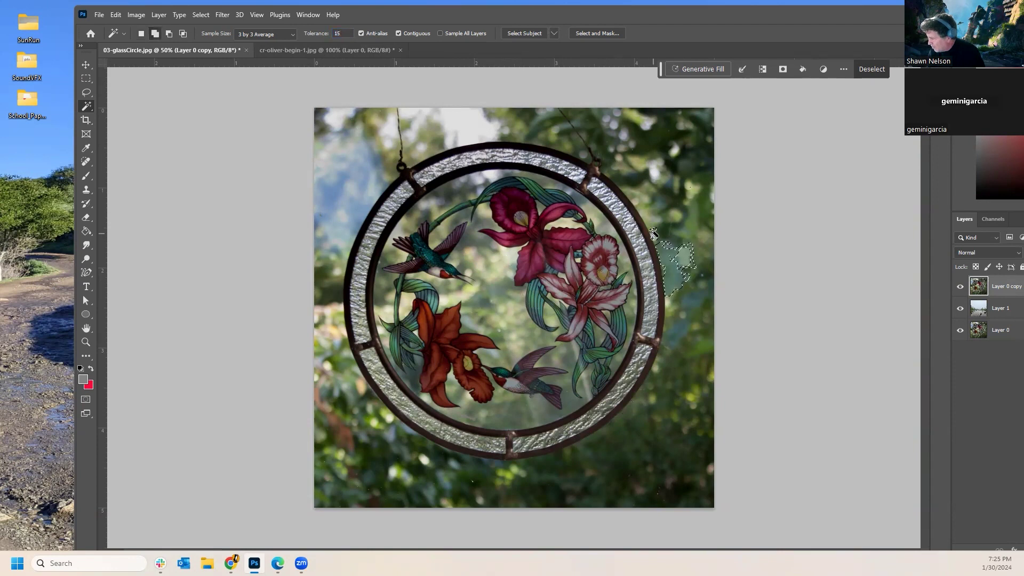
pyautogui.keyDown('shift'); pyautogui.click(672, 330); pyautogui.keyUp('shift')
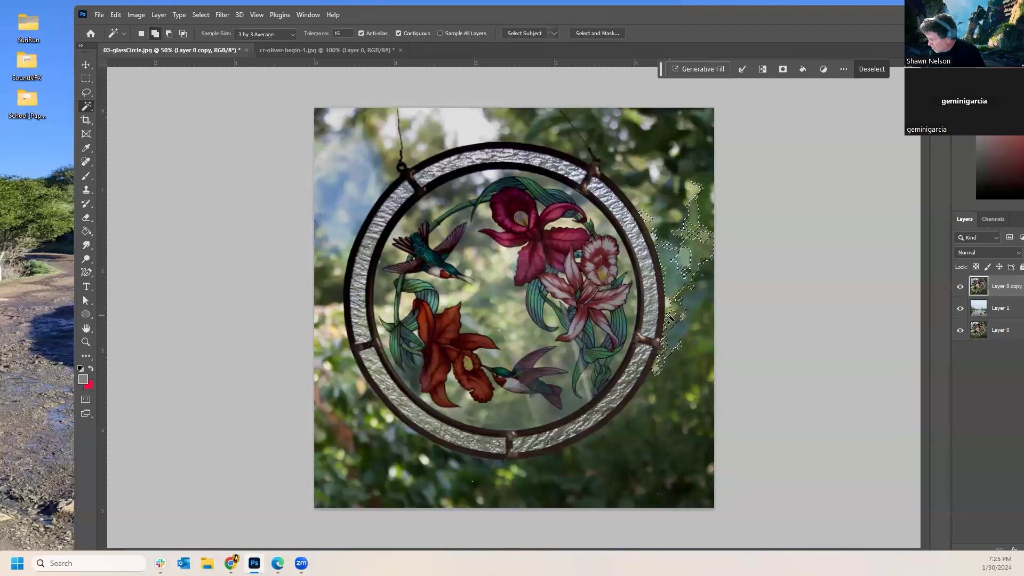
pyautogui.keyDown('shift'); pyautogui.click(658, 349); pyautogui.keyUp('shift')
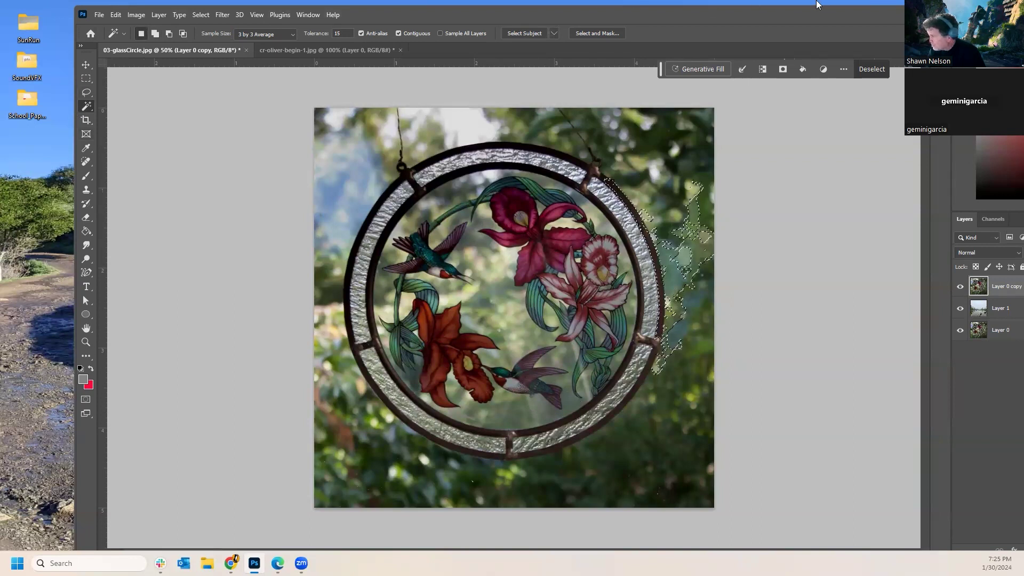
pyautogui.doubleClick(852, 15)
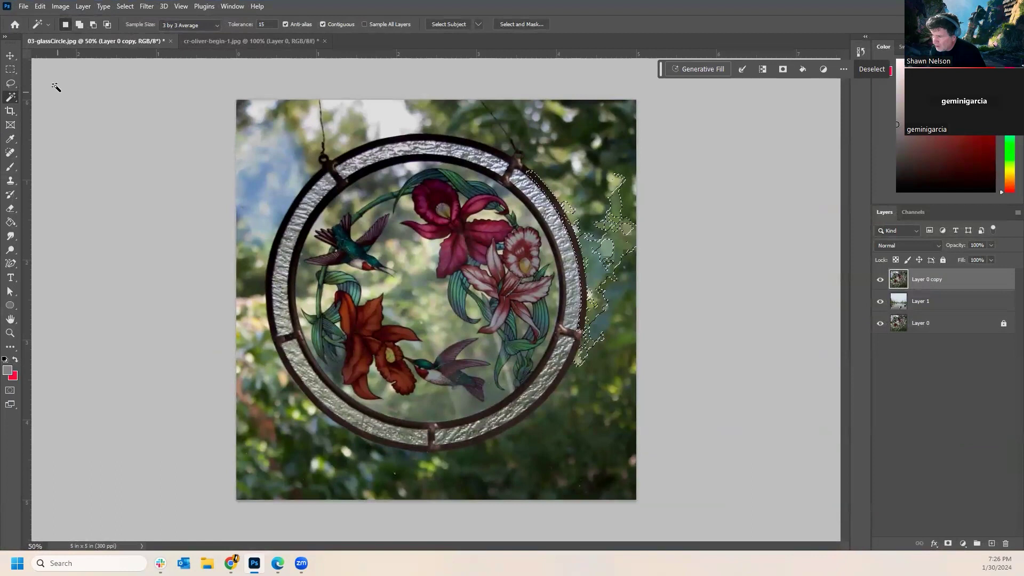
# Deselect the rim selection and switch to the Elliptical Marquee Tool.
pyautogui.click(125, 5)
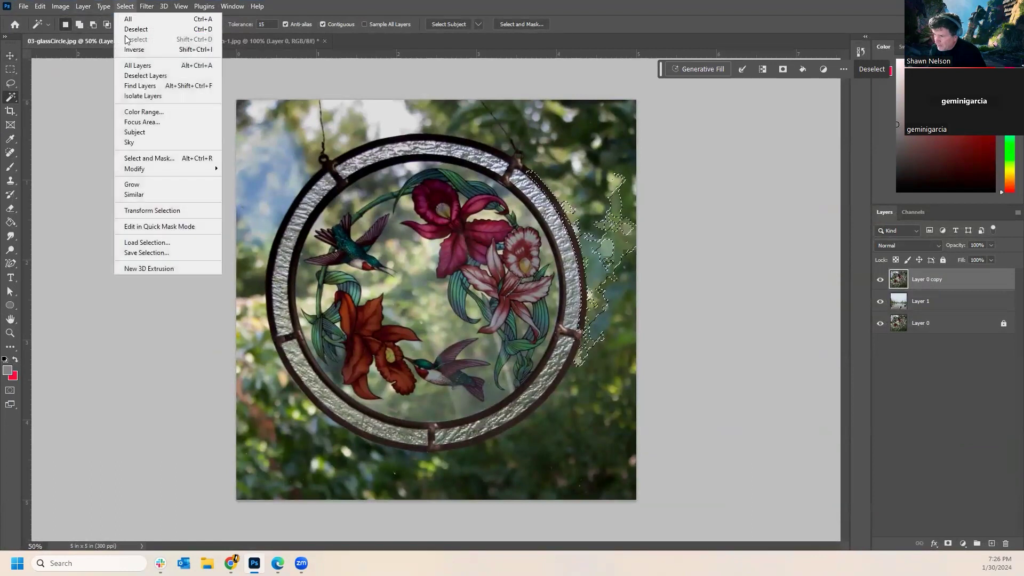
pyautogui.click(131, 27)
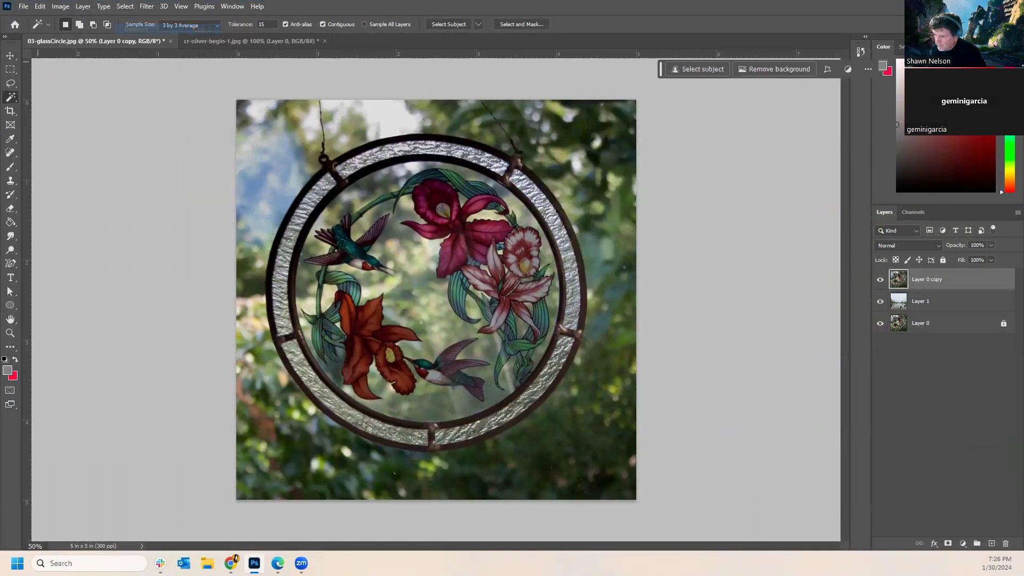
pyautogui.rightClick(10, 98)
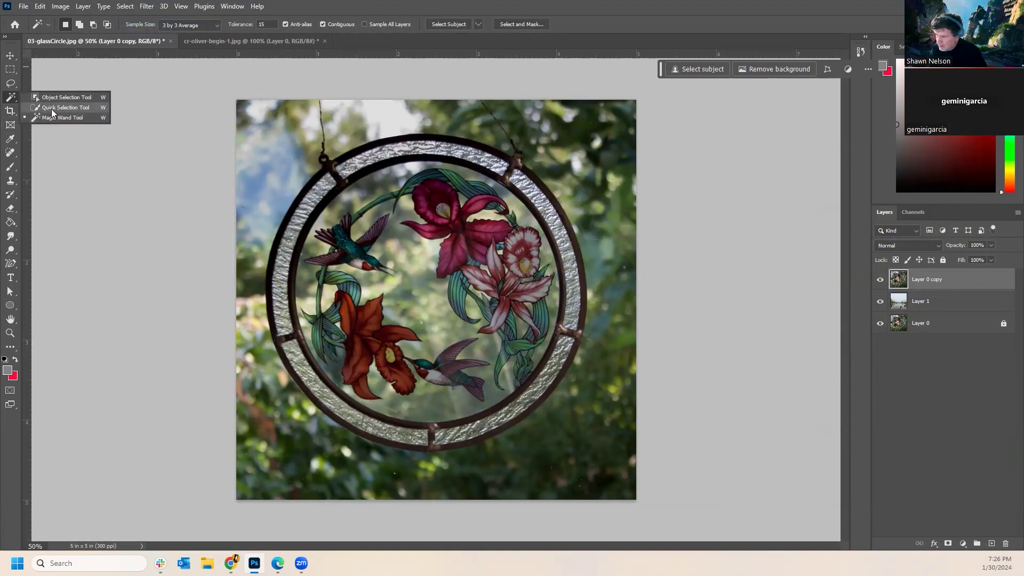
pyautogui.click(52, 107)
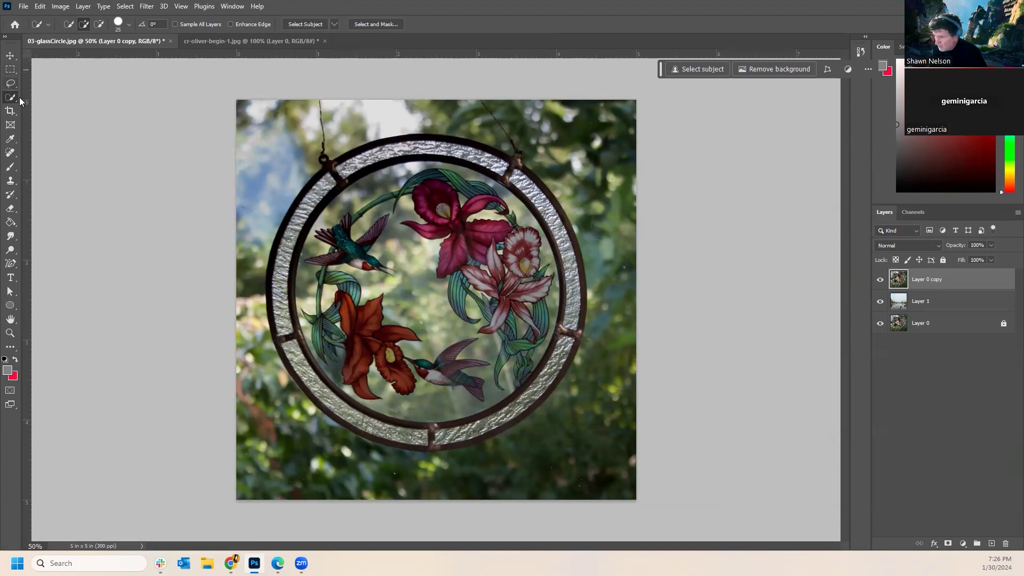
pyautogui.click(13, 73)
pyautogui.rightClick(13, 72)
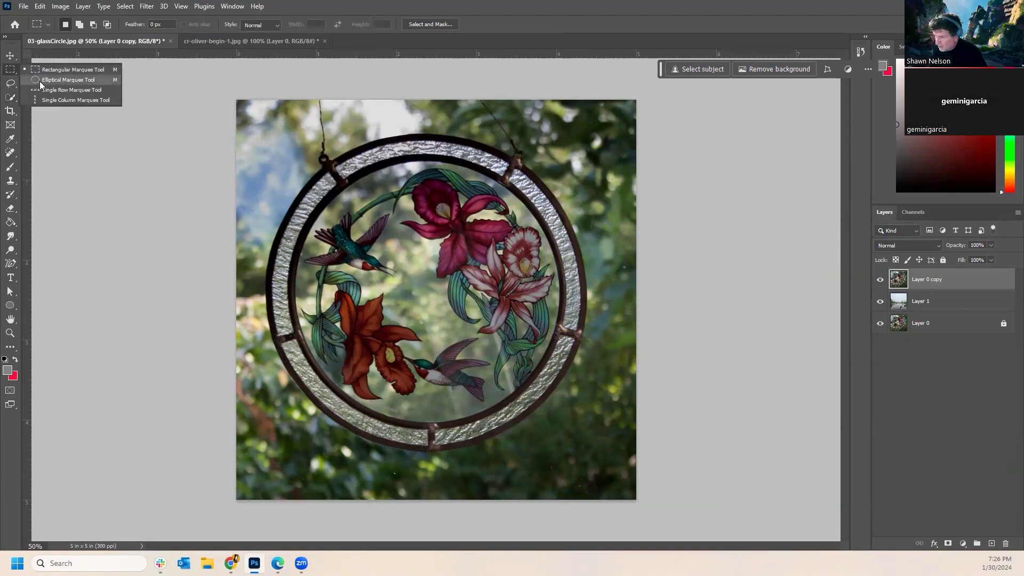
pyautogui.click(45, 80)
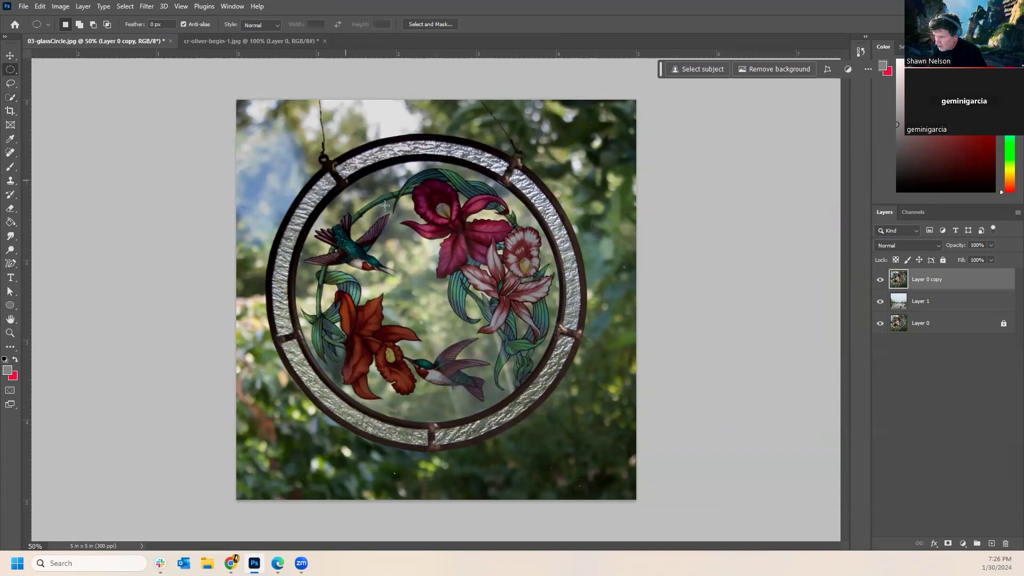
# Draw a circular selection around the glass ring, redrawing and repositioning it to fit the outer rim.
pyautogui.moveTo(252, 141); pyautogui.dragTo(599, 471)
pyautogui.moveTo(437, 347); pyautogui.dragTo(444, 332)
pyautogui.click(272, 148)
pyautogui.moveTo(291, 191); pyautogui.dragTo(528, 373)
pyautogui.click(530, 356)
pyautogui.moveTo(274, 168); pyautogui.dragTo(593, 499)
pyautogui.moveTo(452, 372); pyautogui.dragTo(443, 338)
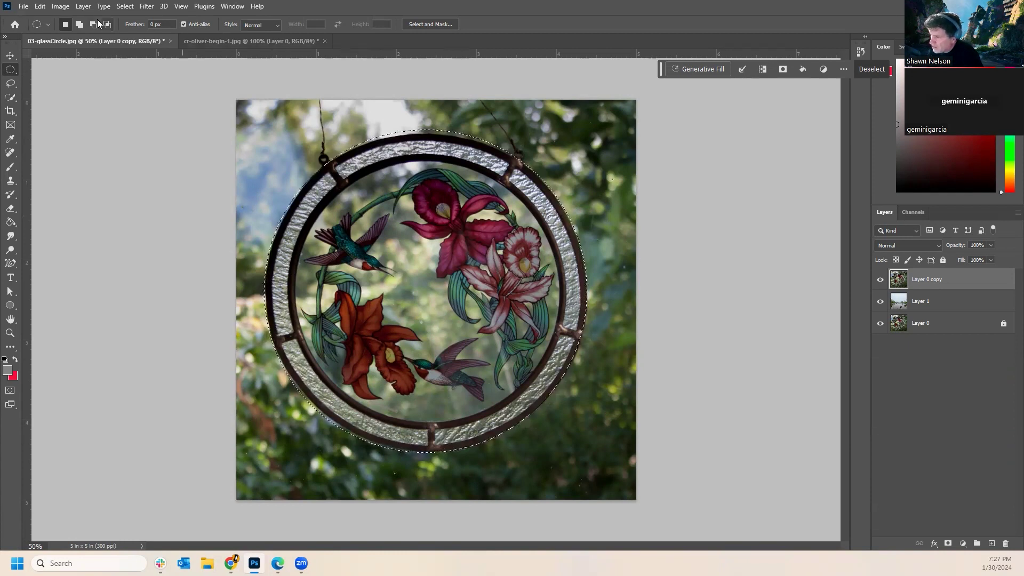
# Contract the circular selection by 2 pixels with Select > Modify > Contract.
pyautogui.click(126, 6)
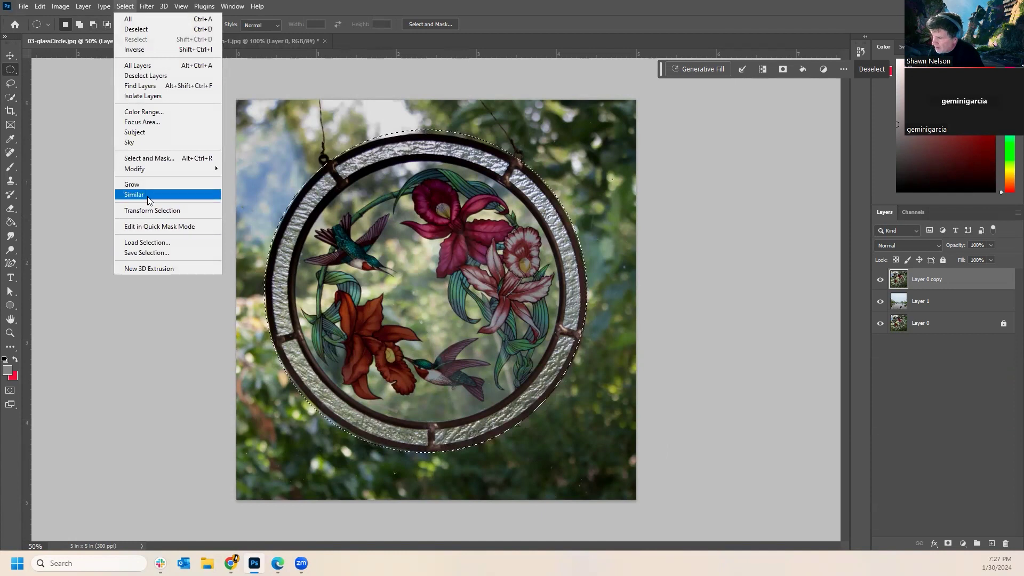
pyautogui.moveTo(151, 174)
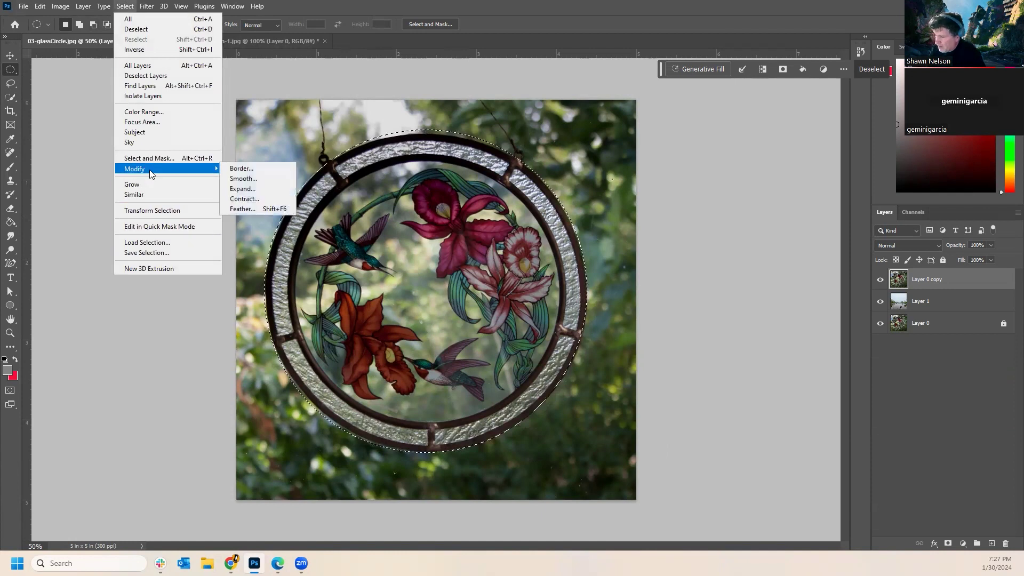
pyautogui.click(244, 199)
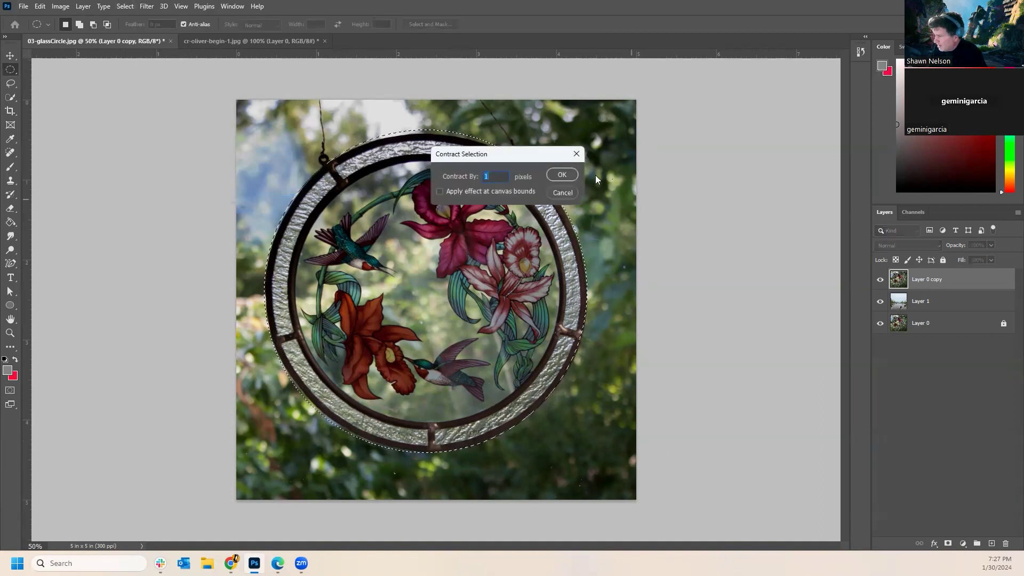
pyautogui.moveTo(533, 153); pyautogui.dragTo(691, 158)
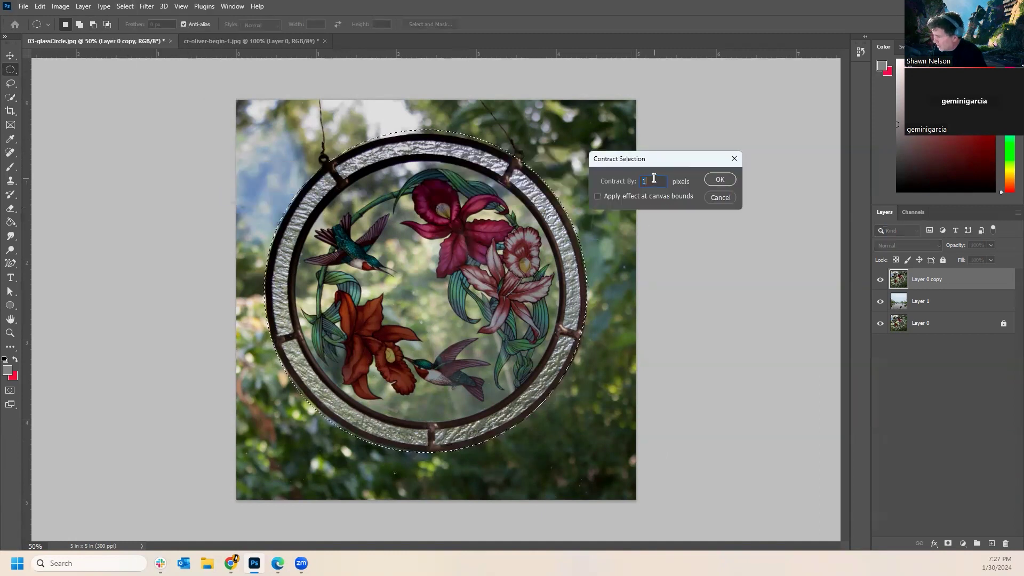
pyautogui.write('2')
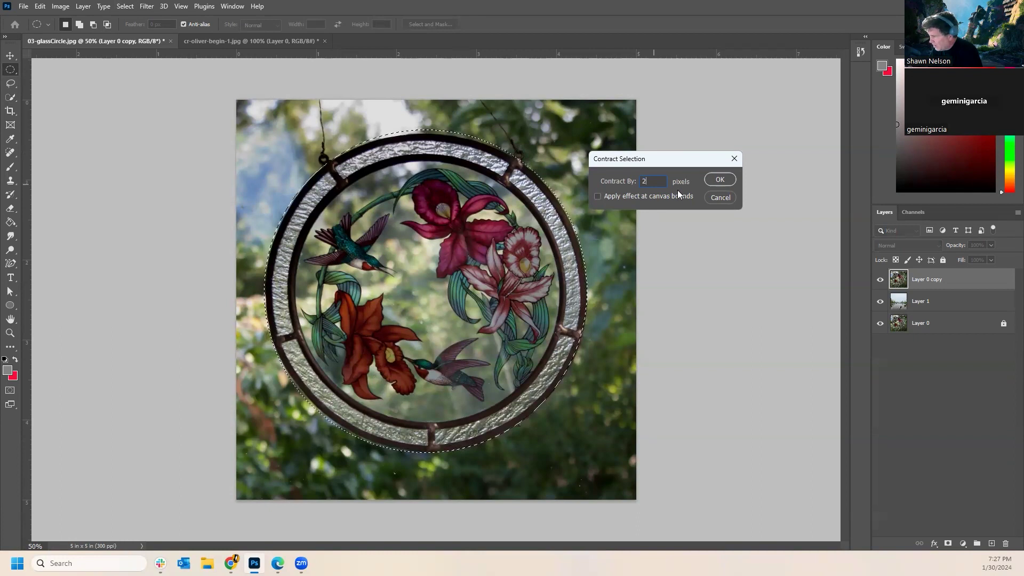
pyautogui.click(720, 180)
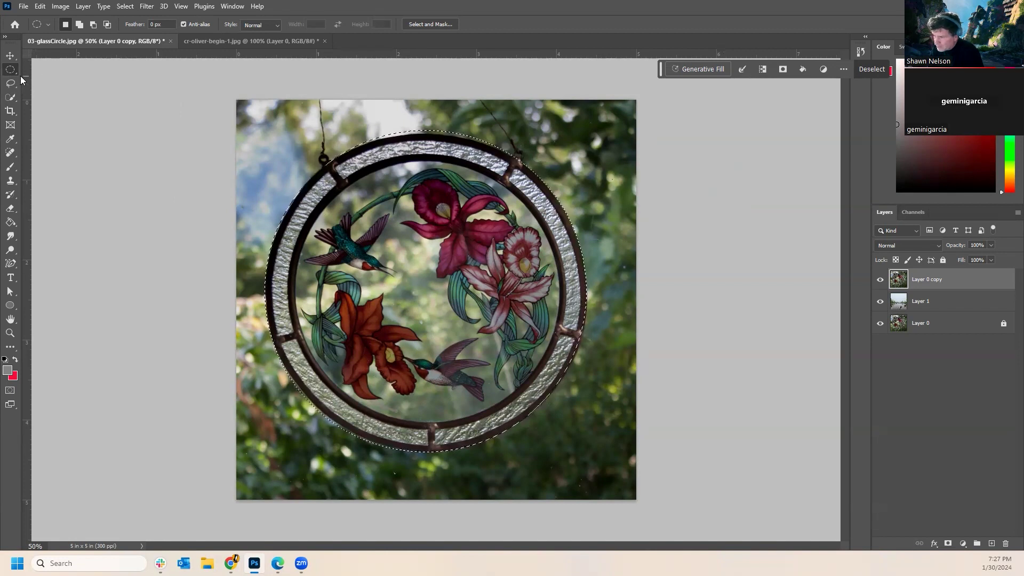
# Nudge the elliptical selection slightly right and cut the glass circle from Layer 0 copy.
pyautogui.click(10, 55)
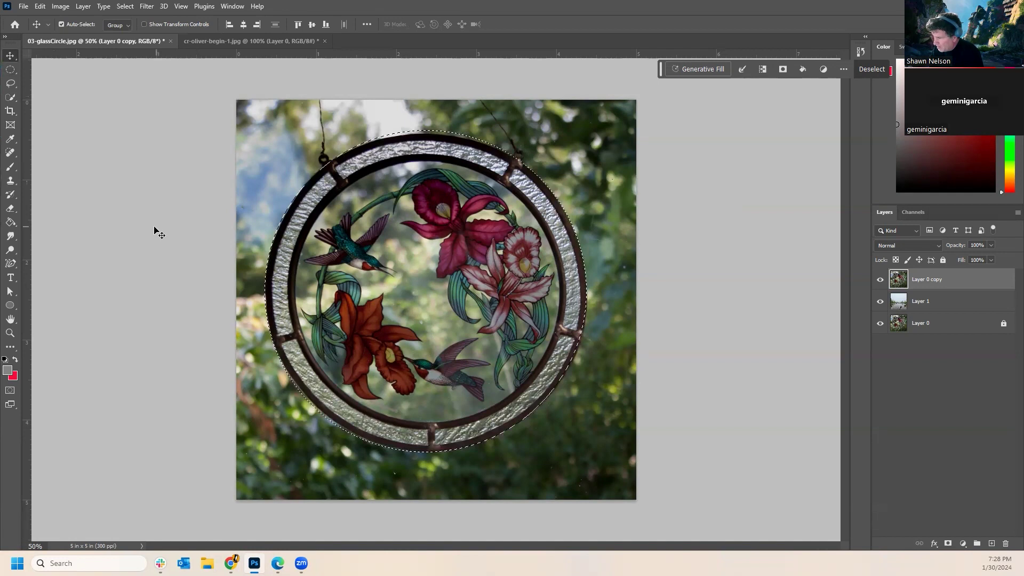
pyautogui.press('ctrl')
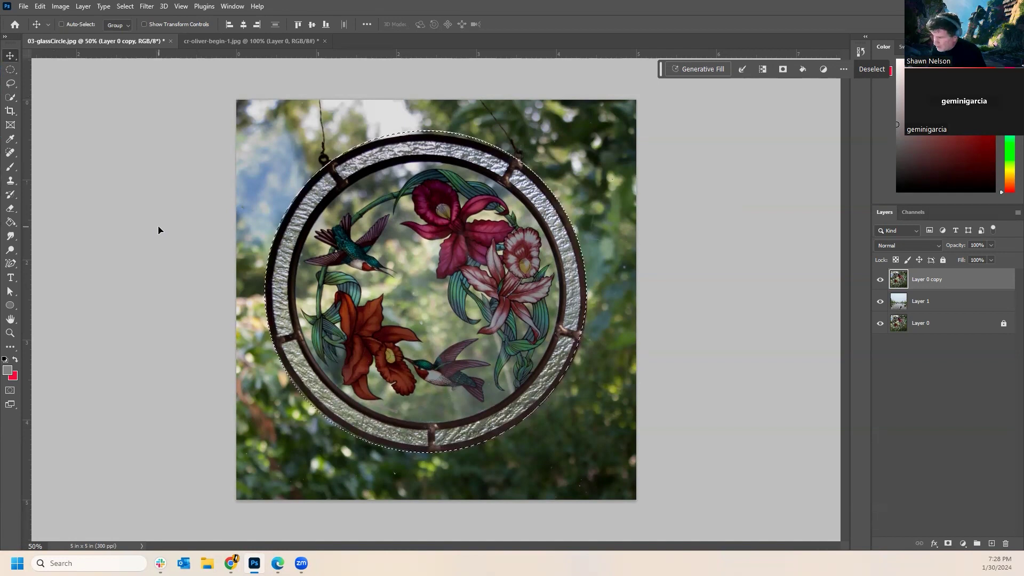
pyautogui.click(12, 70)
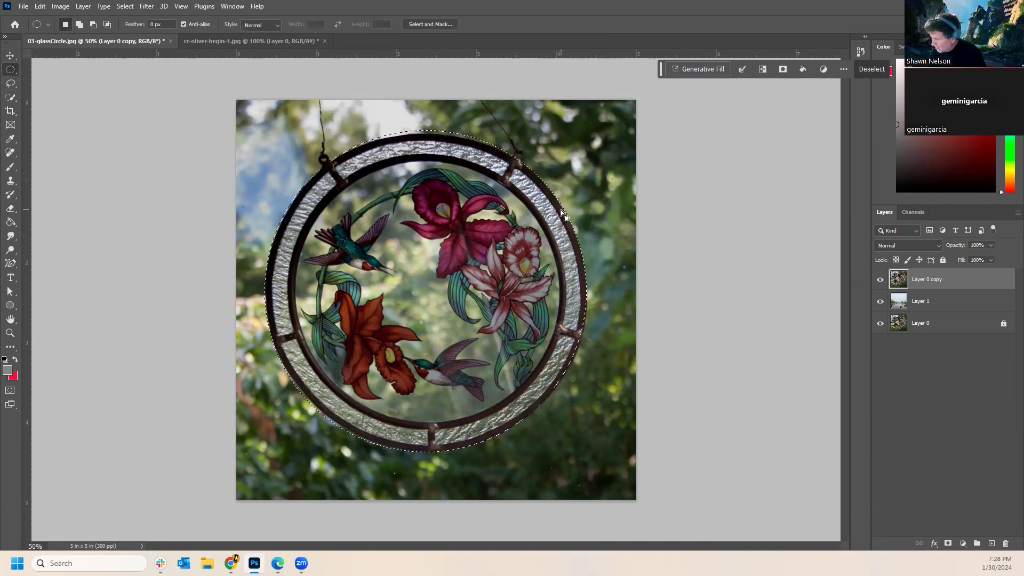
pyautogui.moveTo(486, 261); pyautogui.dragTo(487, 267)
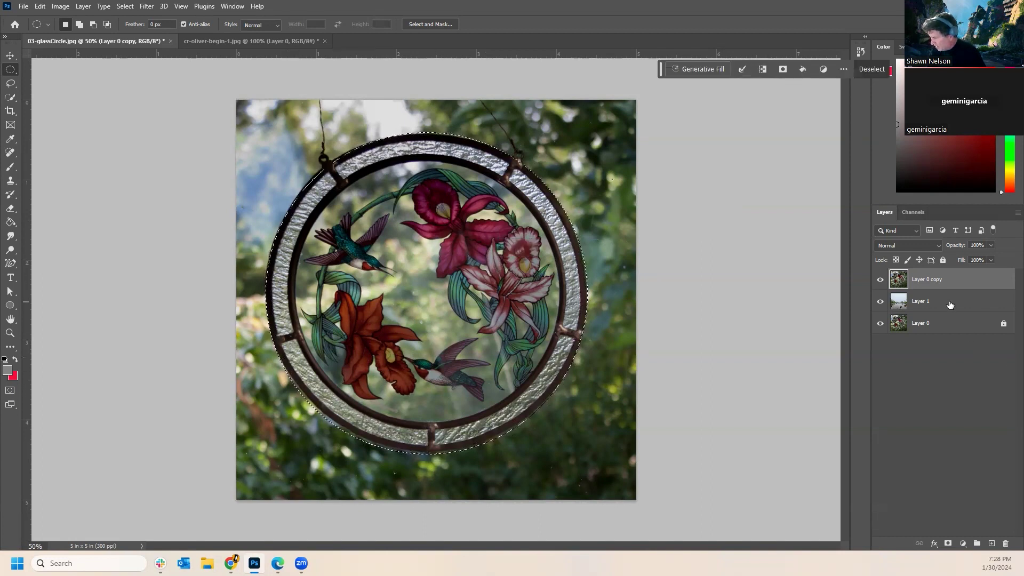
pyautogui.hotkey('ctrl', 'x')
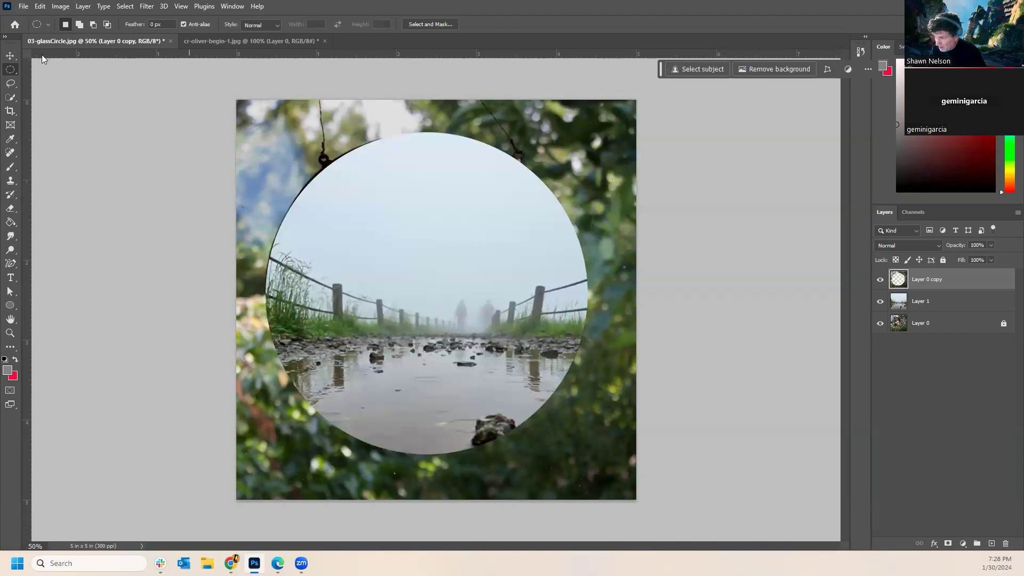
pyautogui.click(40, 7)
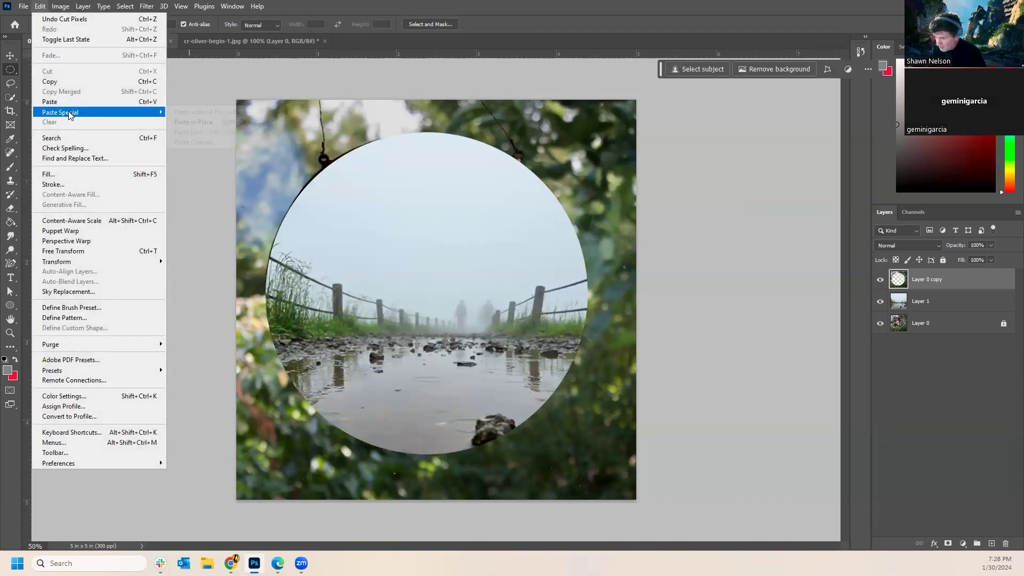
# Paste the glass circle in place as Layer 2, hide Layer 0 copy, and select both layers.
pyautogui.moveTo(73, 113)
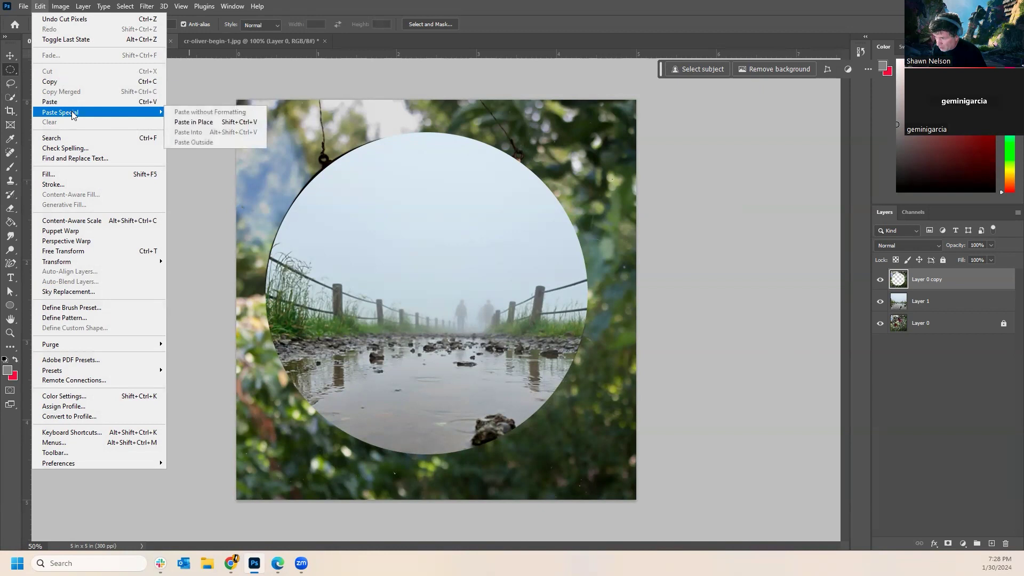
pyautogui.click(225, 122)
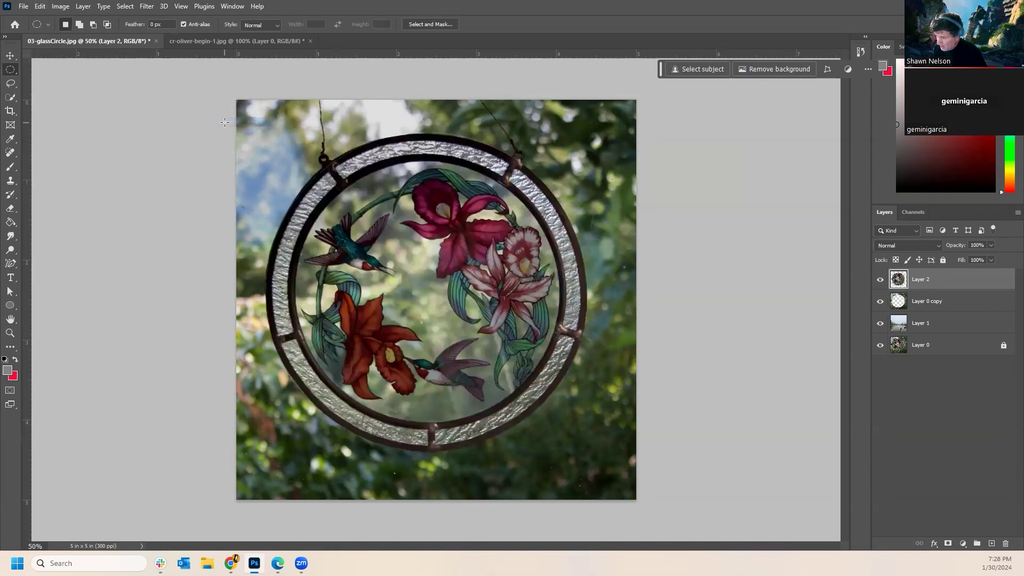
pyautogui.click(880, 302)
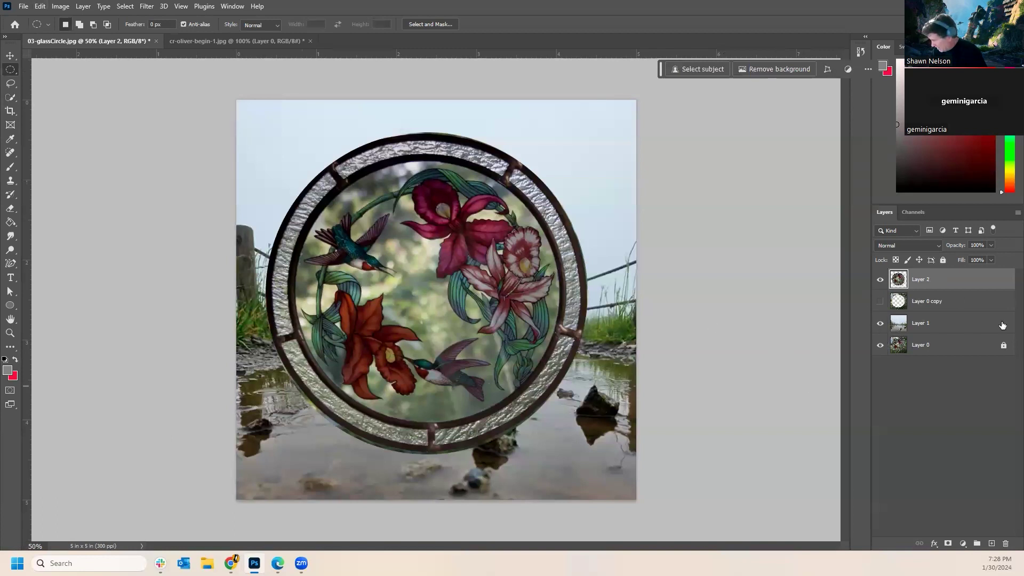
pyautogui.keyDown('ctrl'); pyautogui.click(937, 303); pyautogui.keyUp('ctrl')
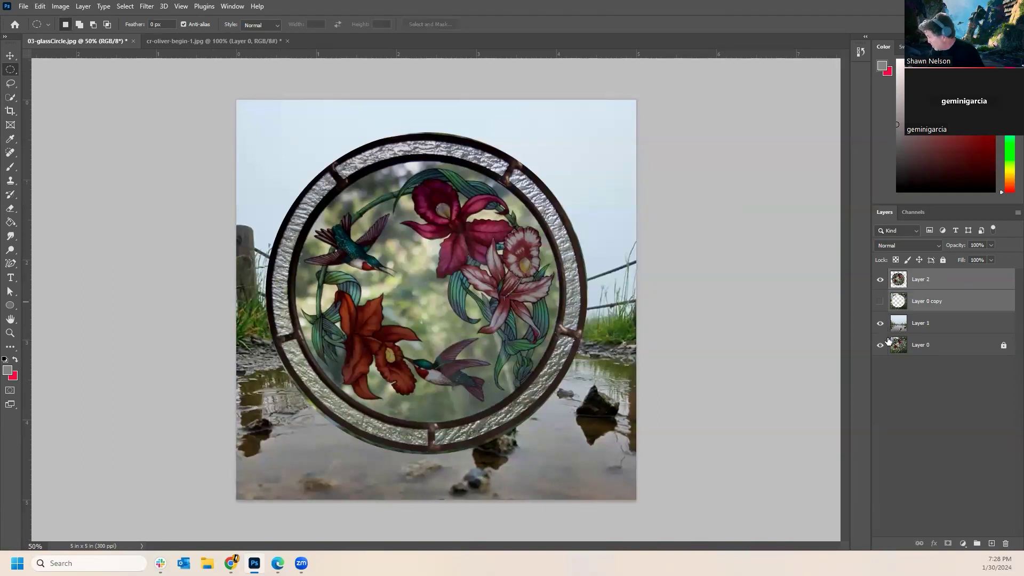
# Delete Layer 2 and Layer 0 copy, then unlock Layer 0.
pyautogui.click(1004, 544)
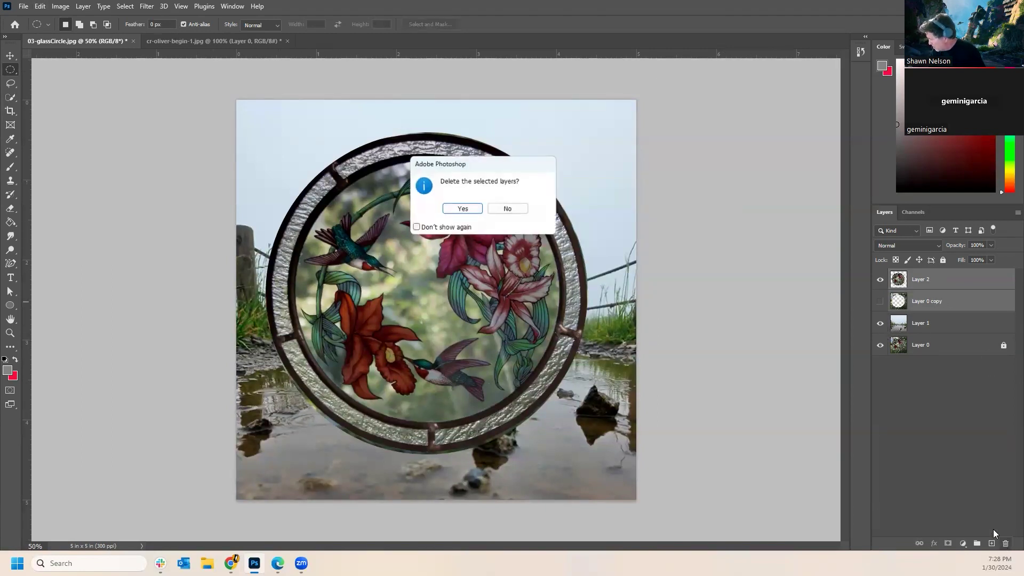
pyautogui.click(462, 208)
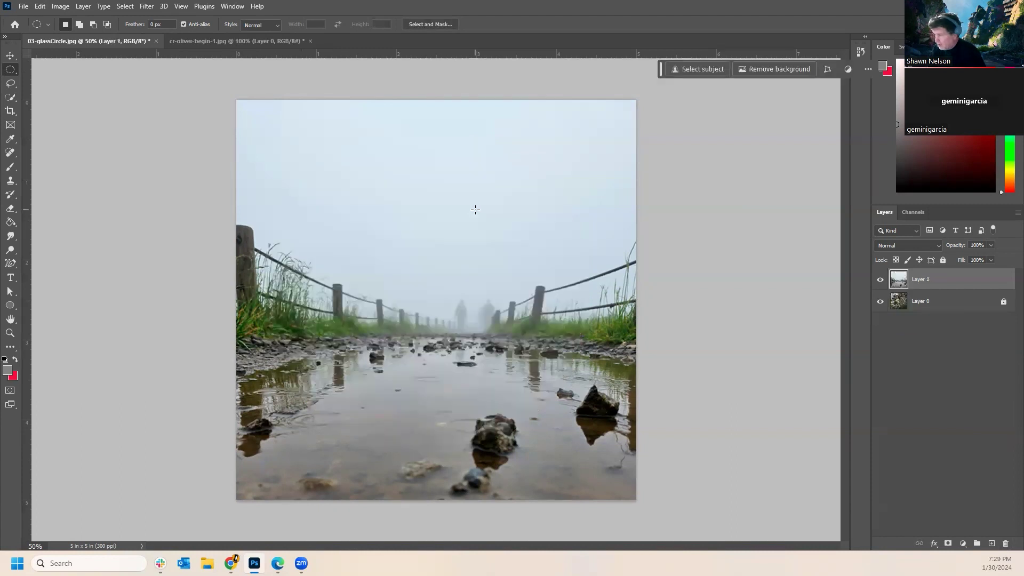
pyautogui.click(934, 302)
pyautogui.click(1003, 302)
# Duplicate Layer 0 and move the new Layer 0 copy to the top of the stack.
pyautogui.rightClick(917, 304)
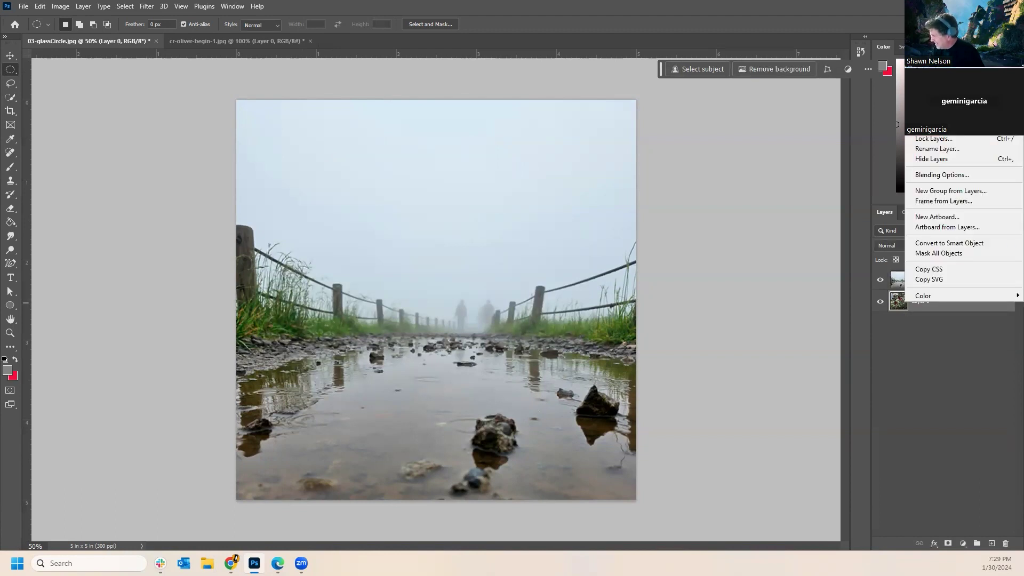
pyautogui.click(939, 96)
pyautogui.click(527, 179)
pyautogui.moveTo(930, 302); pyautogui.dragTo(923, 272)
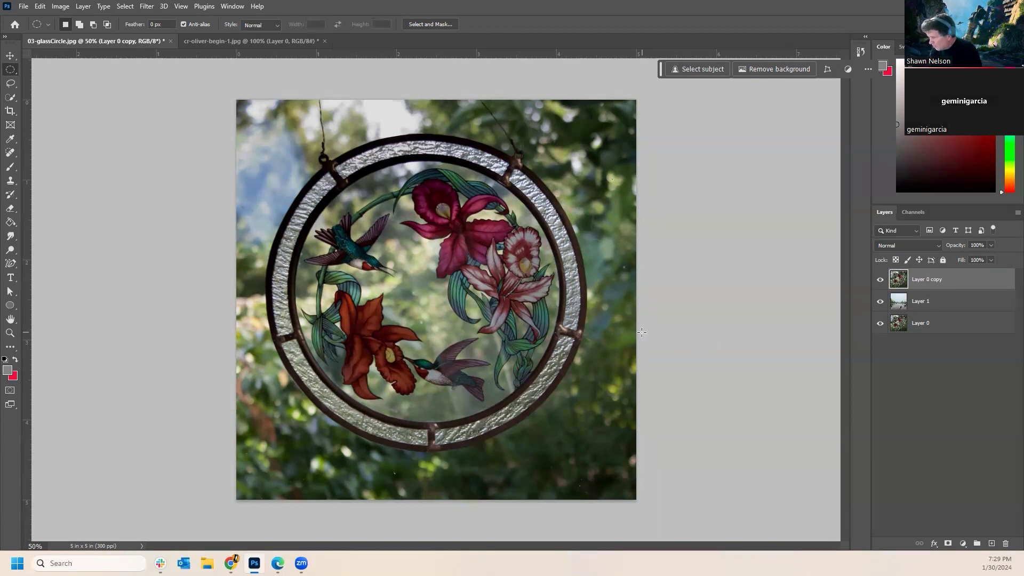
# Draw a 4 × 4 in circle with the Ellipse Tool over the stained-glass disc.
pyautogui.click(11, 309)
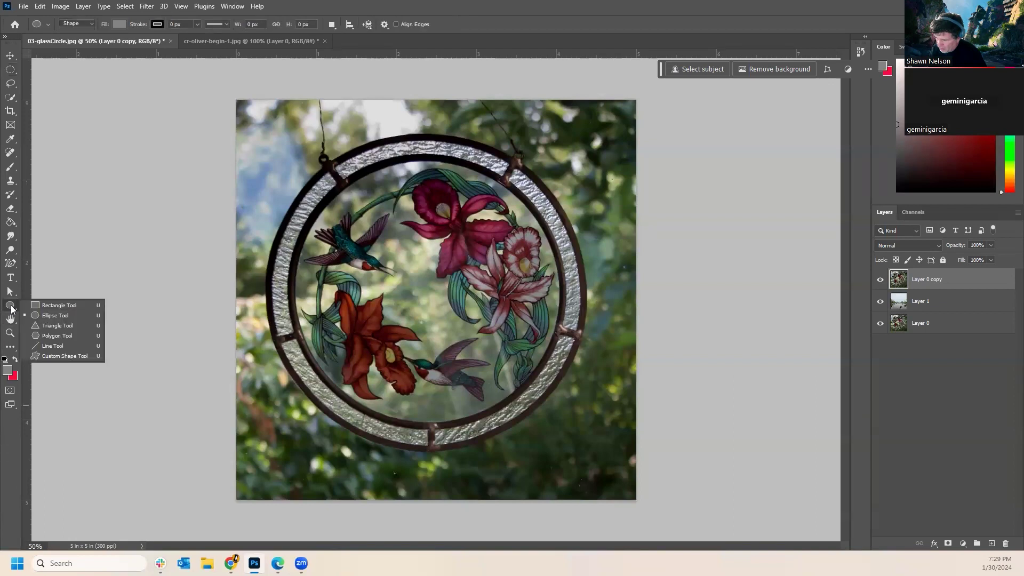
pyautogui.click(43, 315)
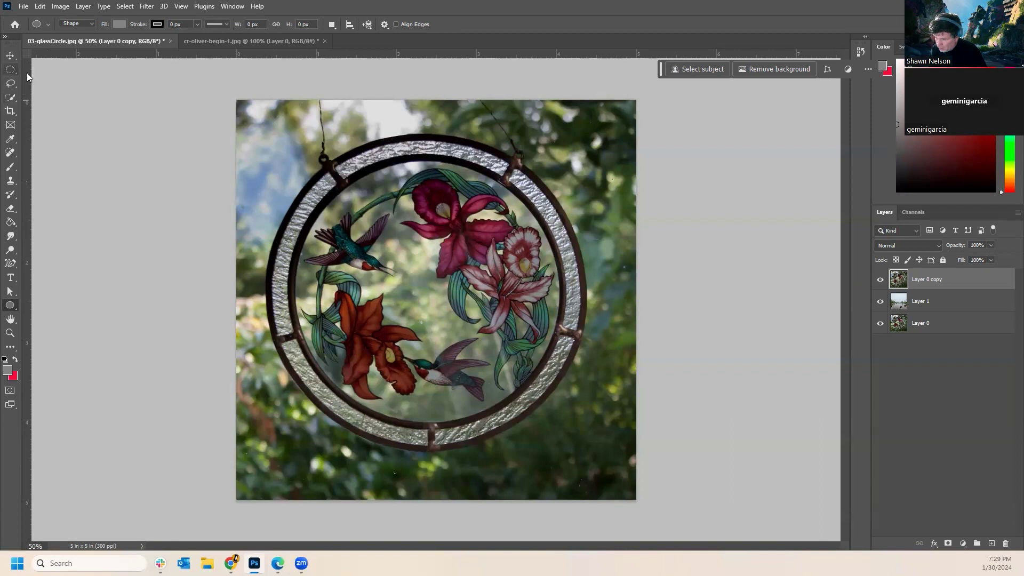
pyautogui.moveTo(250, 141); pyautogui.dragTo(672, 462)
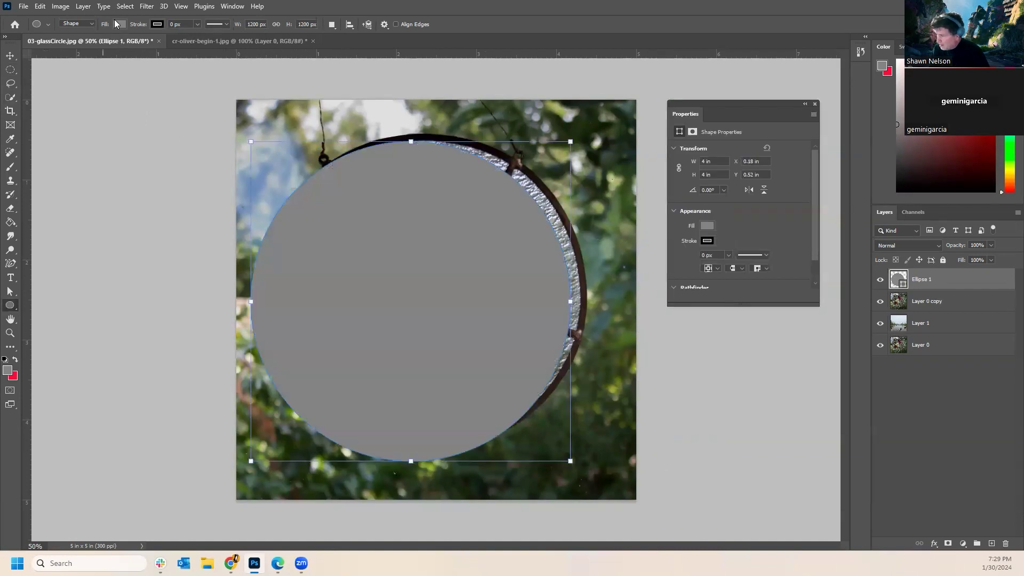
# Remove the circle's stroke and give it a bright red fill.
pyautogui.click(158, 24)
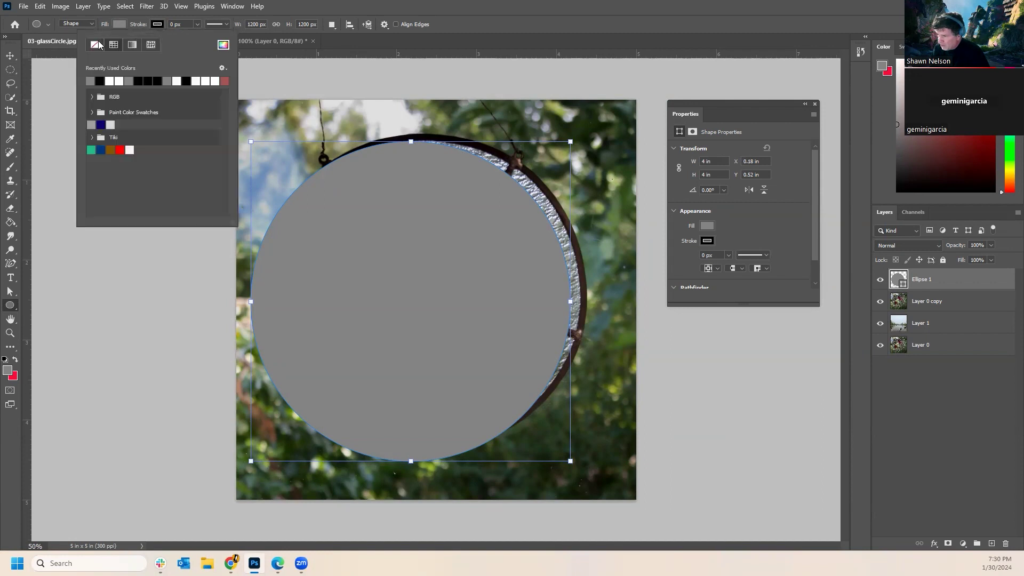
pyautogui.click(95, 45)
pyautogui.click(119, 23)
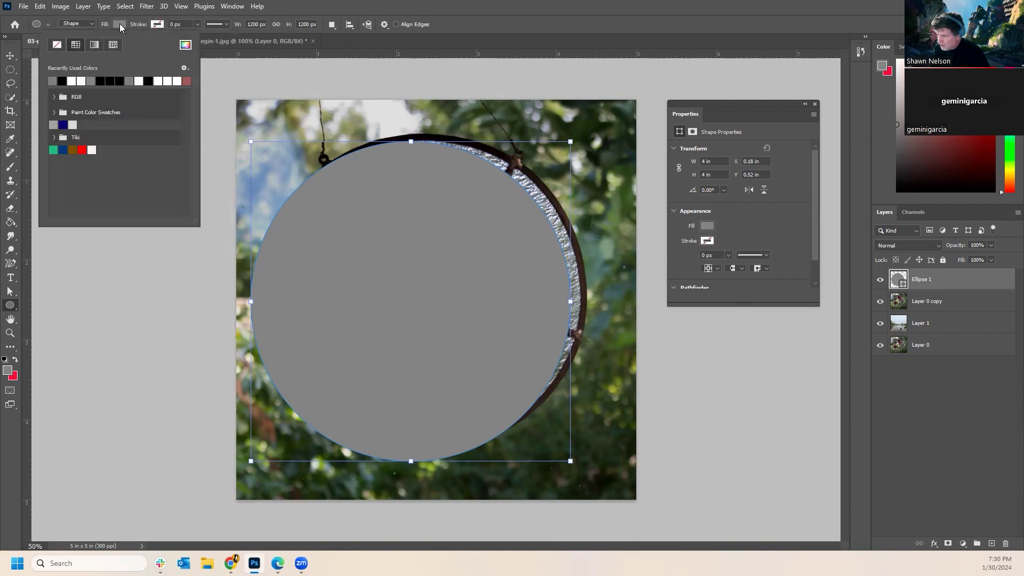
pyautogui.click(186, 46)
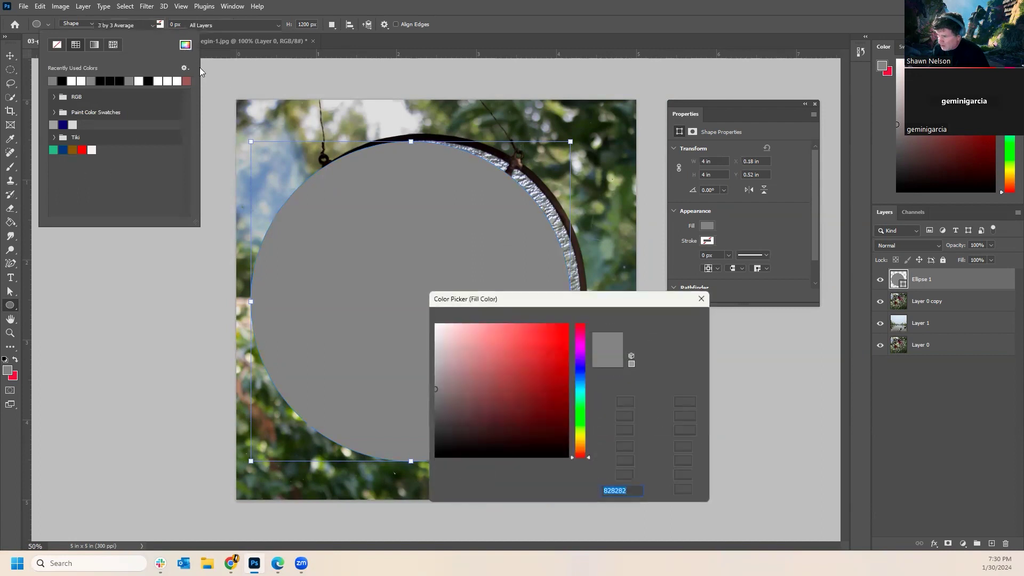
pyautogui.moveTo(502, 341); pyautogui.dragTo(536, 337)
pyautogui.click(675, 318)
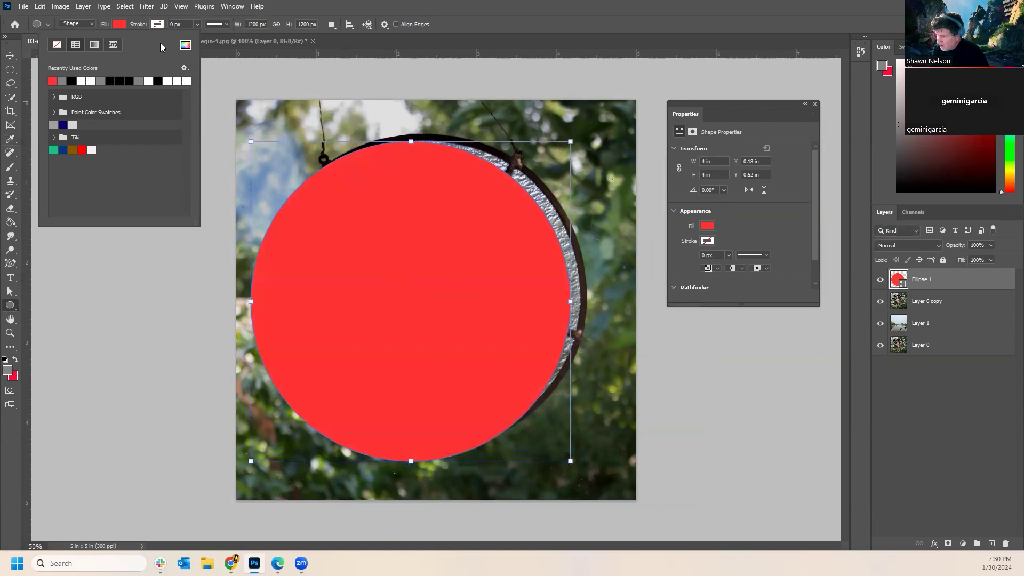
pyautogui.click(116, 27)
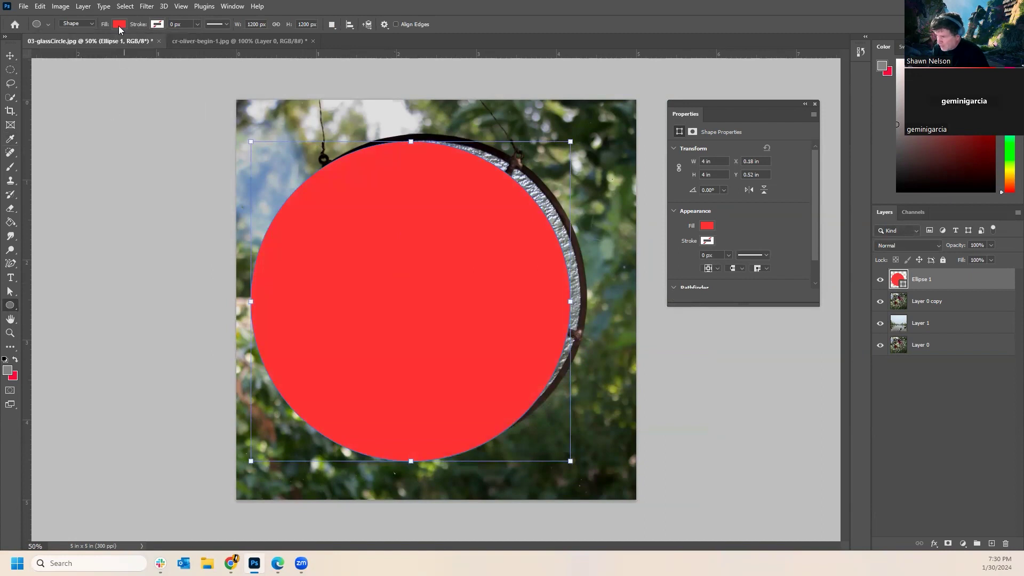
# Change the fill to muted pink ad8888 and move the circle to X 0.39 in, Y 0.45 in.
pyautogui.click(118, 25)
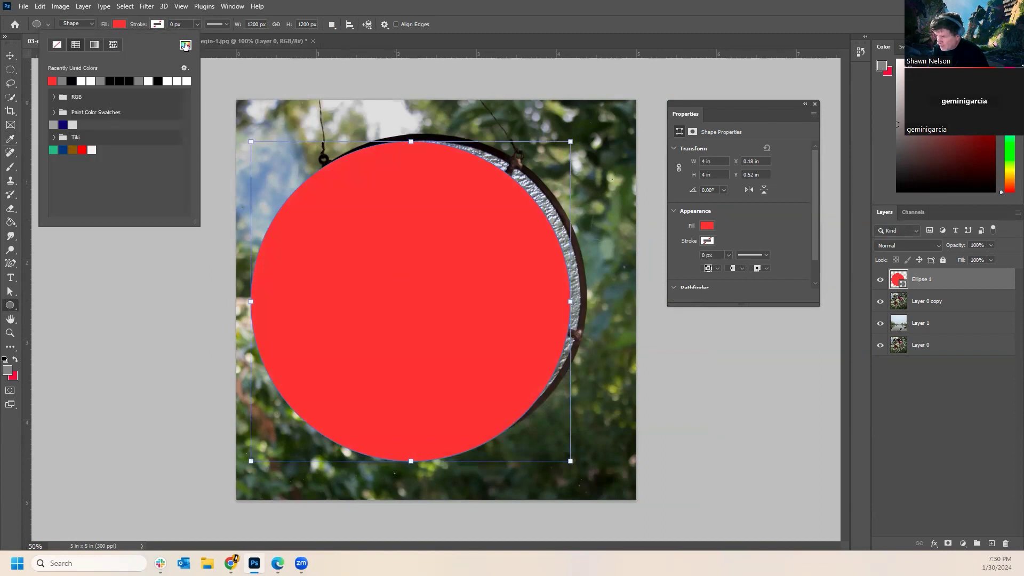
pyautogui.click(185, 44)
pyautogui.moveTo(522, 404); pyautogui.dragTo(470, 393)
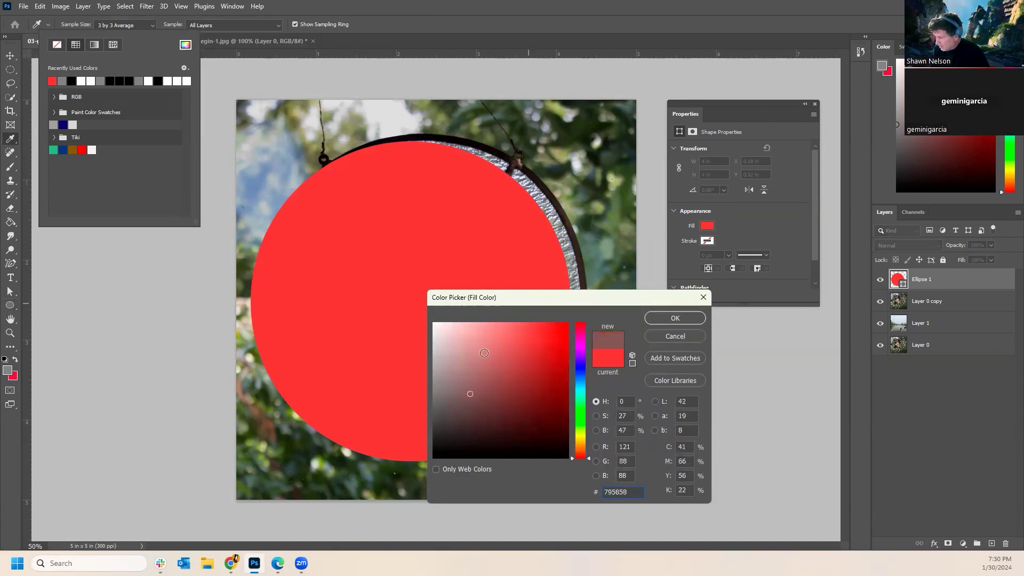
pyautogui.click(462, 365)
pyautogui.click(690, 322)
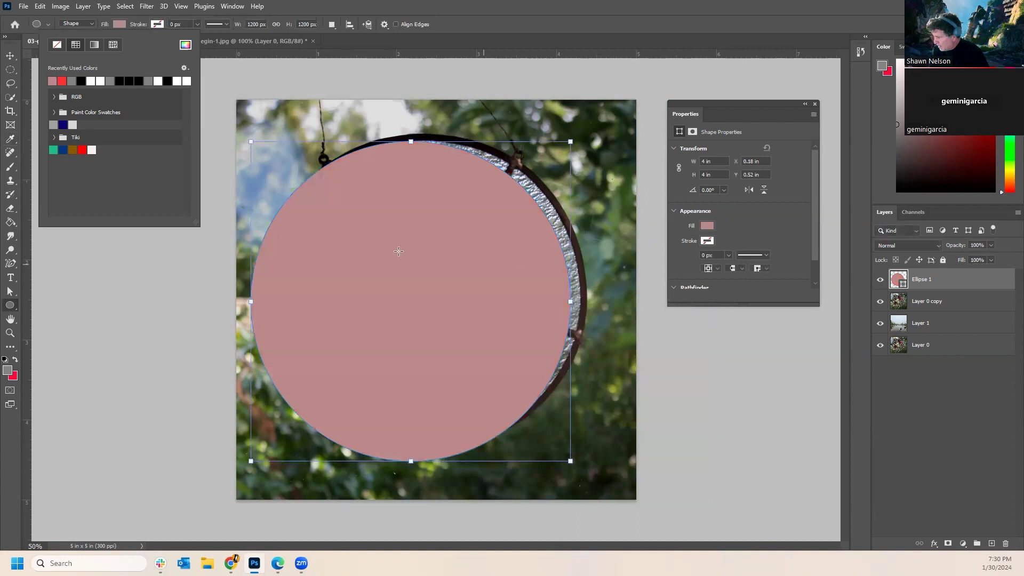
pyautogui.click(10, 56)
pyautogui.moveTo(428, 285)
pyautogui.mouseDown()
pyautogui.moveTo(462, 310)
pyautogui.moveTo(400, 272)
pyautogui.moveTo(444, 297)
pyautogui.mouseUp()
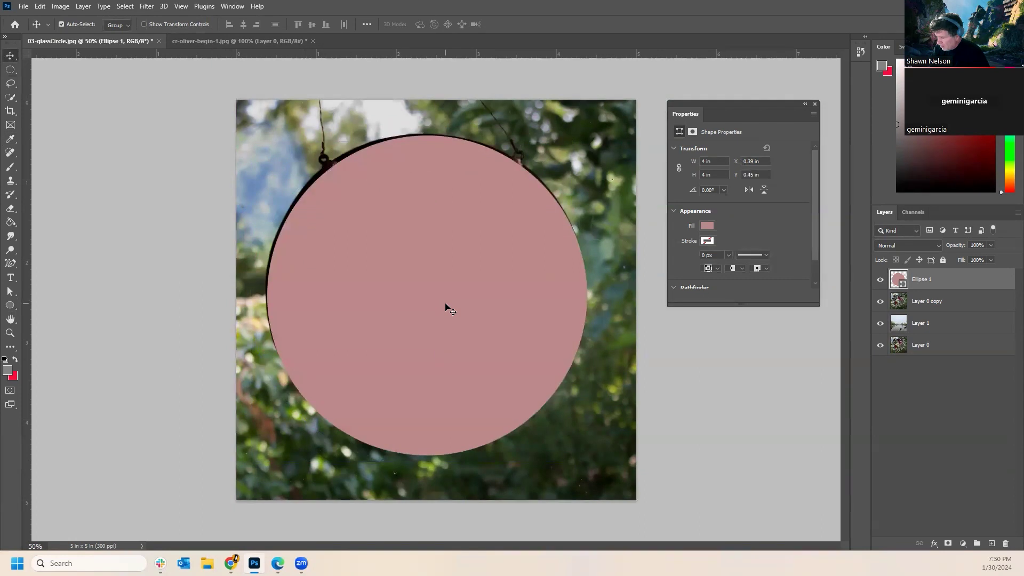
pyautogui.click(10, 333)
pyautogui.moveTo(579, 367); pyautogui.dragTo(555, 356)
pyautogui.press('alt')
pyautogui.press('alt')
pyautogui.moveTo(575, 372); pyautogui.dragTo(574, 369)
pyautogui.moveTo(212, 141); pyautogui.dragTo(210, 155)
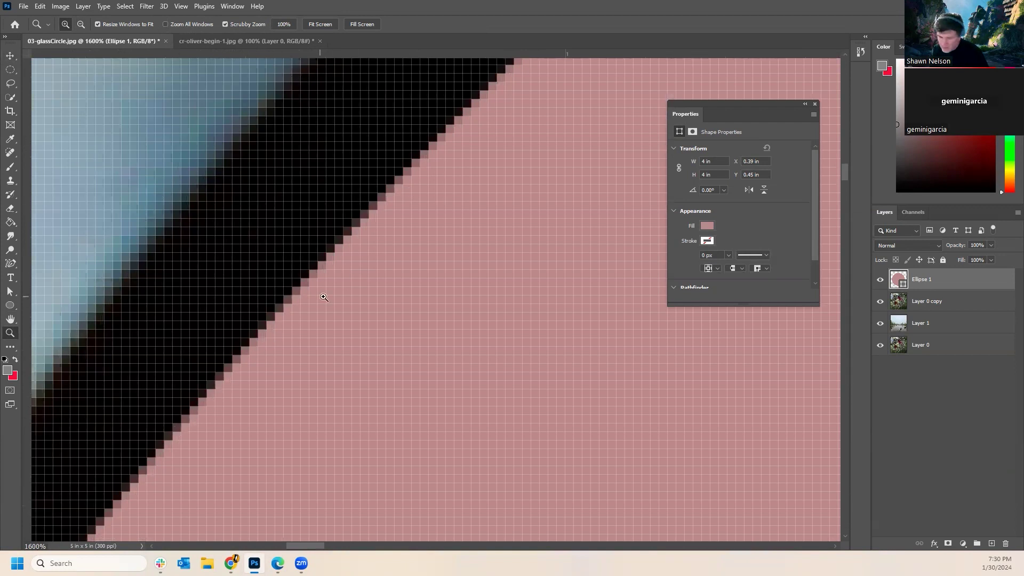
pyautogui.keyDown('alt'); pyautogui.click(389, 297); pyautogui.keyUp('alt')
pyautogui.keyDown('alt'); pyautogui.click(393, 300); pyautogui.keyUp('alt')
pyautogui.keyDown('alt'); pyautogui.click(393, 300); pyautogui.keyUp('alt')
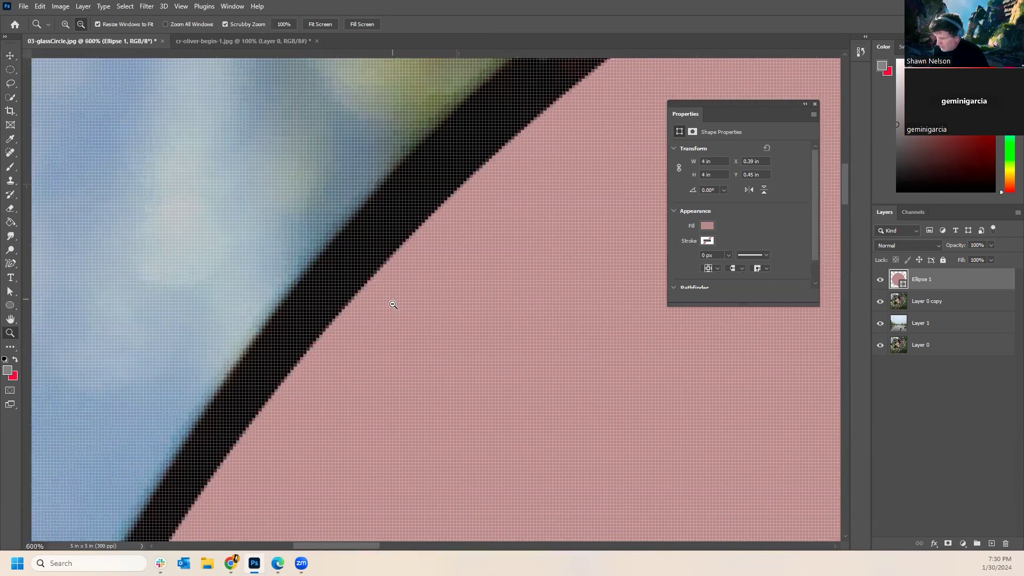
pyautogui.keyDown('alt'); pyautogui.click(392, 300); pyautogui.keyUp('alt')
pyautogui.keyDown('alt'); pyautogui.click(392, 300); pyautogui.keyUp('alt')
pyautogui.keyDown('alt'); pyautogui.click(393, 303); pyautogui.keyUp('alt')
pyautogui.keyDown('alt'); pyautogui.click(393, 304); pyautogui.keyUp('alt')
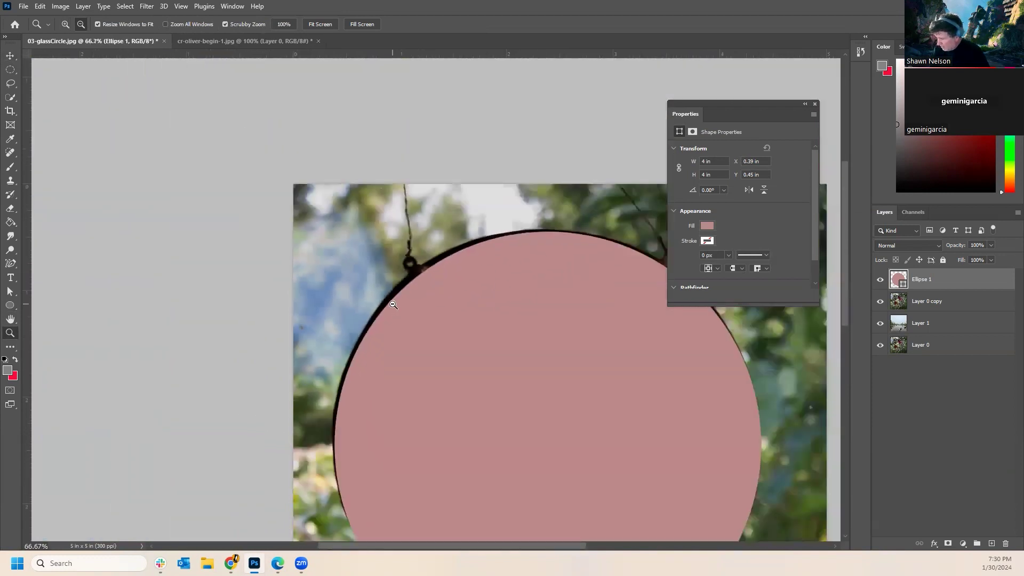
pyautogui.keyDown('alt'); pyautogui.click(393, 303); pyautogui.keyUp('alt')
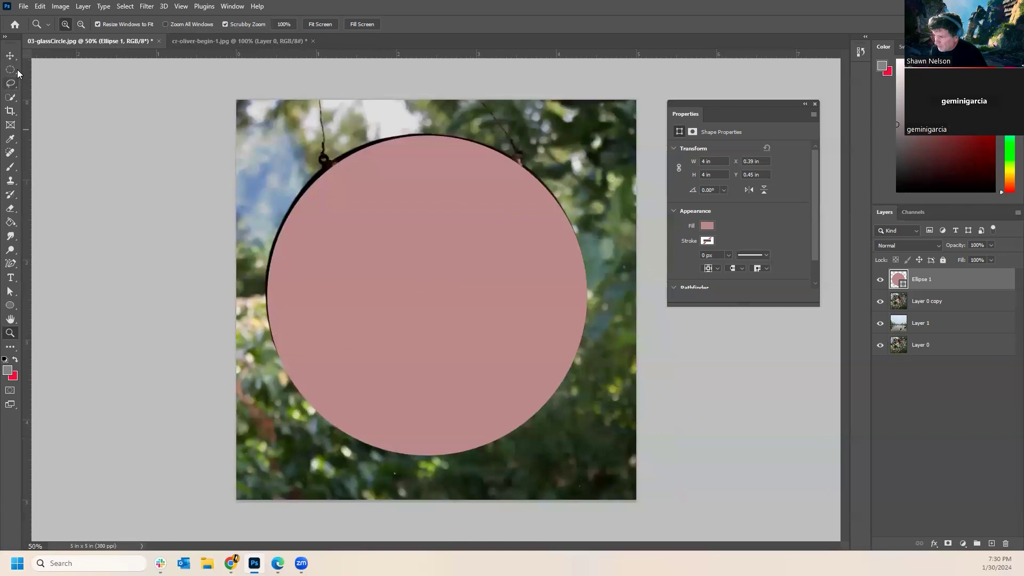
pyautogui.click(13, 56)
# Scale the pink ellipse to about 100.42% and shift it over the glass disc's dark rim.
pyautogui.moveTo(470, 305); pyautogui.dragTo(469, 303)
pyautogui.hotkey('ctrl', 't')
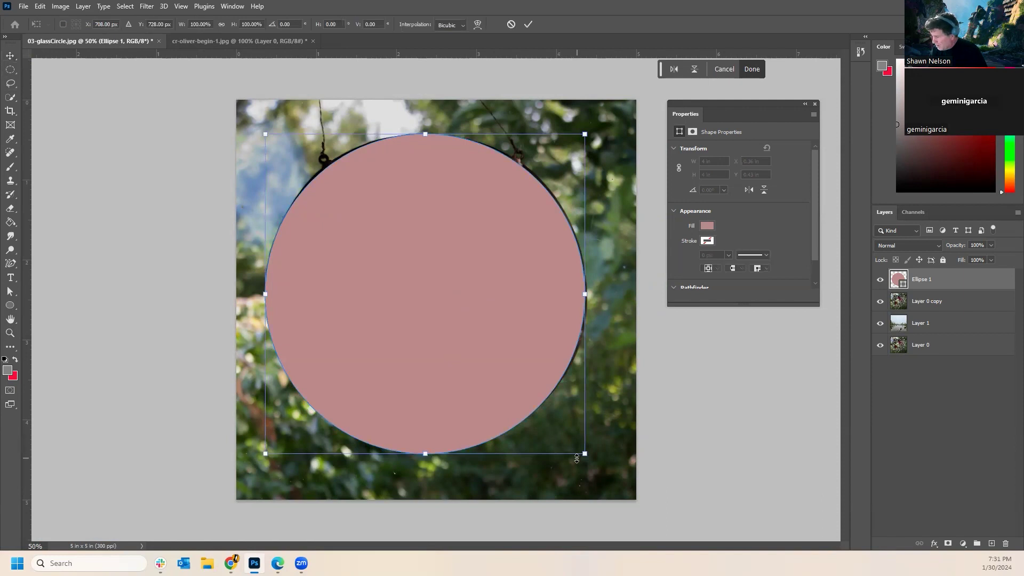
pyautogui.moveTo(584, 454)
pyautogui.mouseDown()
pyautogui.moveTo(316, 167)
pyautogui.moveTo(584, 451)
pyautogui.moveTo(622, 512)
pyautogui.moveTo(542, 413)
pyautogui.moveTo(553, 472)
pyautogui.moveTo(580, 448)
pyautogui.mouseUp()
pyautogui.moveTo(431, 332); pyautogui.dragTo(434, 335)
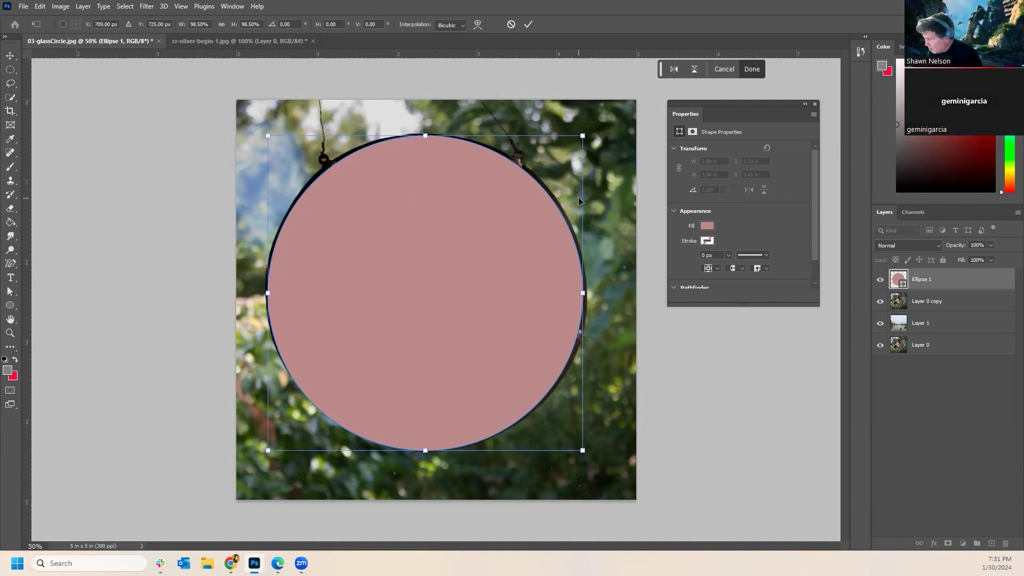
pyautogui.moveTo(476, 216); pyautogui.dragTo(181, 359)
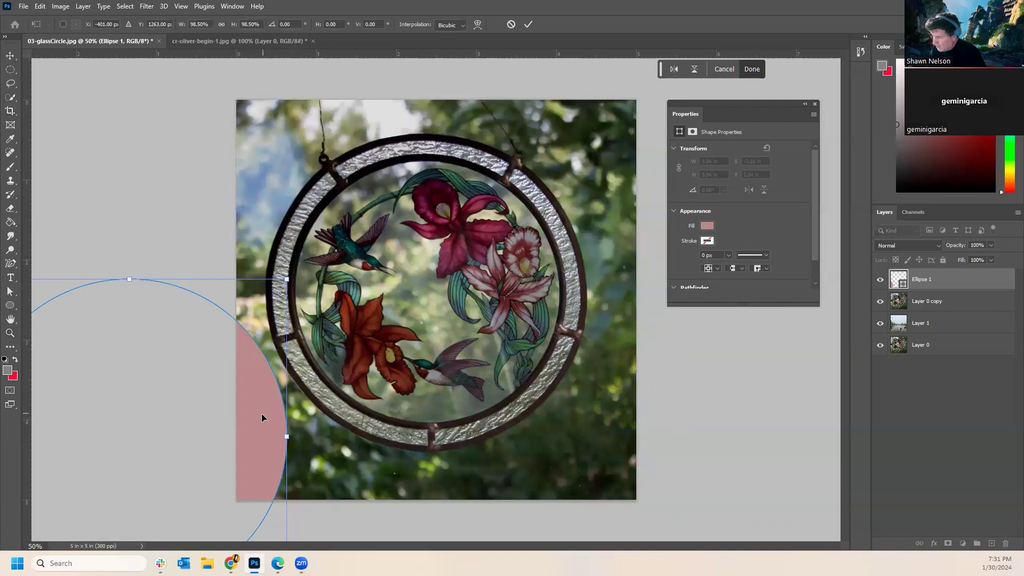
pyautogui.moveTo(261, 417); pyautogui.dragTo(558, 270)
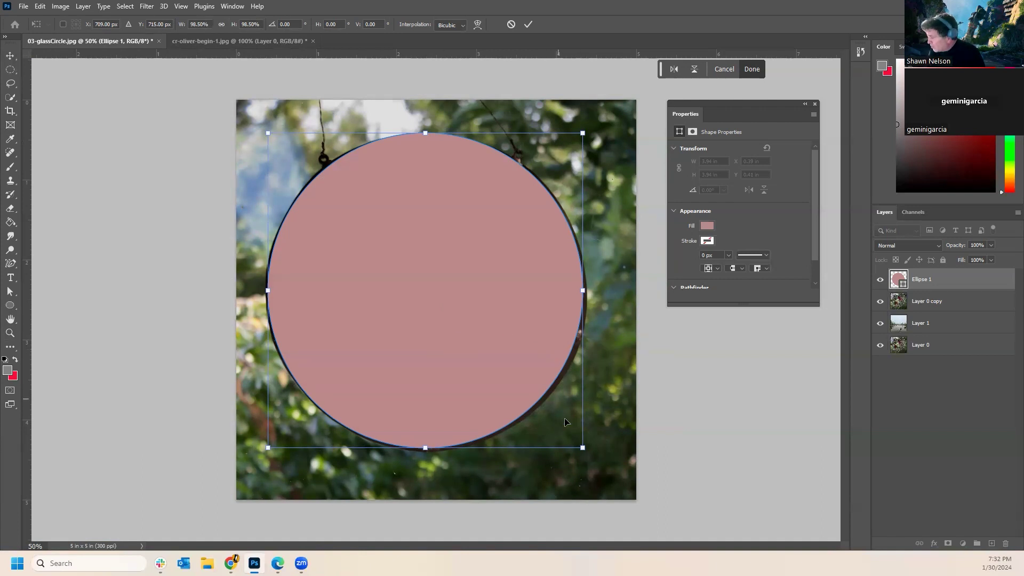
pyautogui.click(581, 451)
pyautogui.moveTo(582, 451); pyautogui.dragTo(588, 454)
pyautogui.moveTo(512, 357)
pyautogui.mouseDown()
pyautogui.moveTo(502, 353)
pyautogui.moveTo(513, 347)
pyautogui.moveTo(510, 357)
pyautogui.mouseUp()
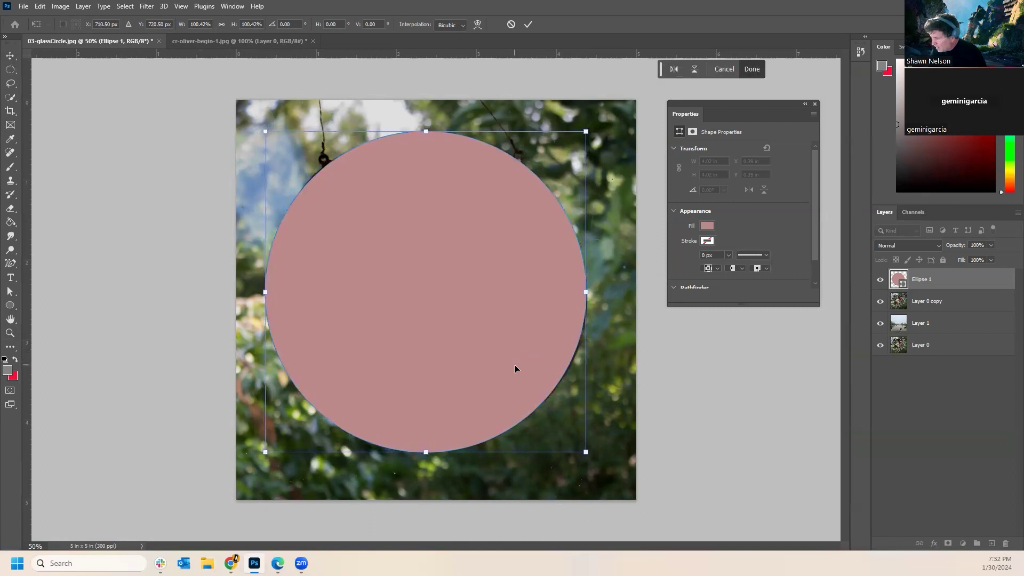
# Set Ellipse 1's opacity to 62% and zoom in on the circle.
pyautogui.click(992, 246)
pyautogui.click(972, 257)
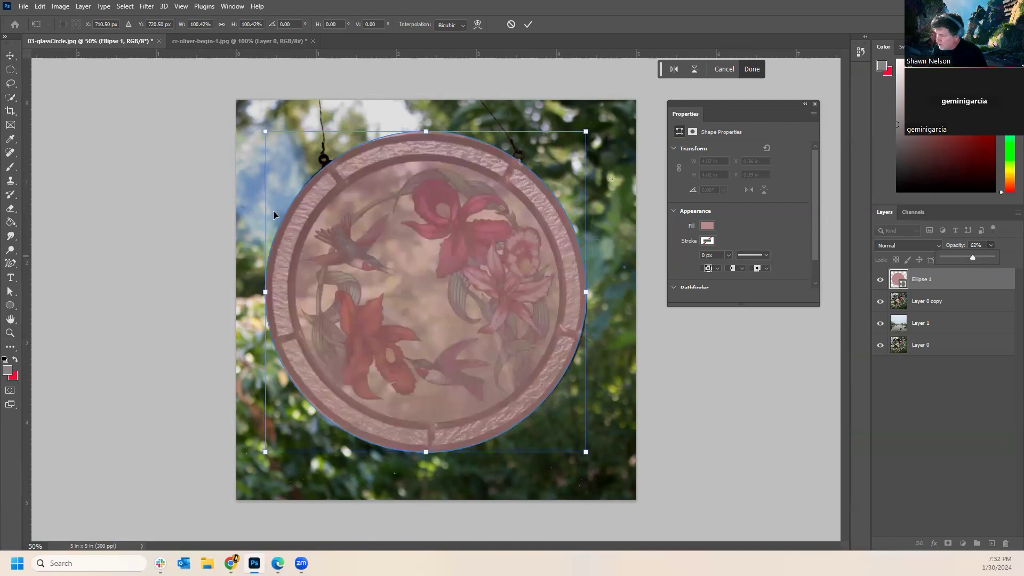
pyautogui.click(10, 333)
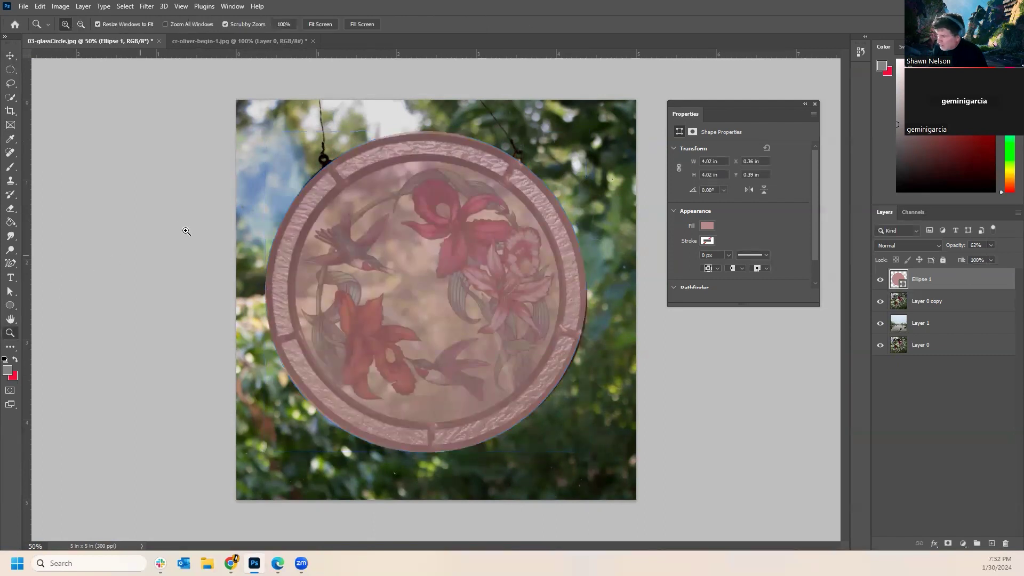
pyautogui.click(320, 182)
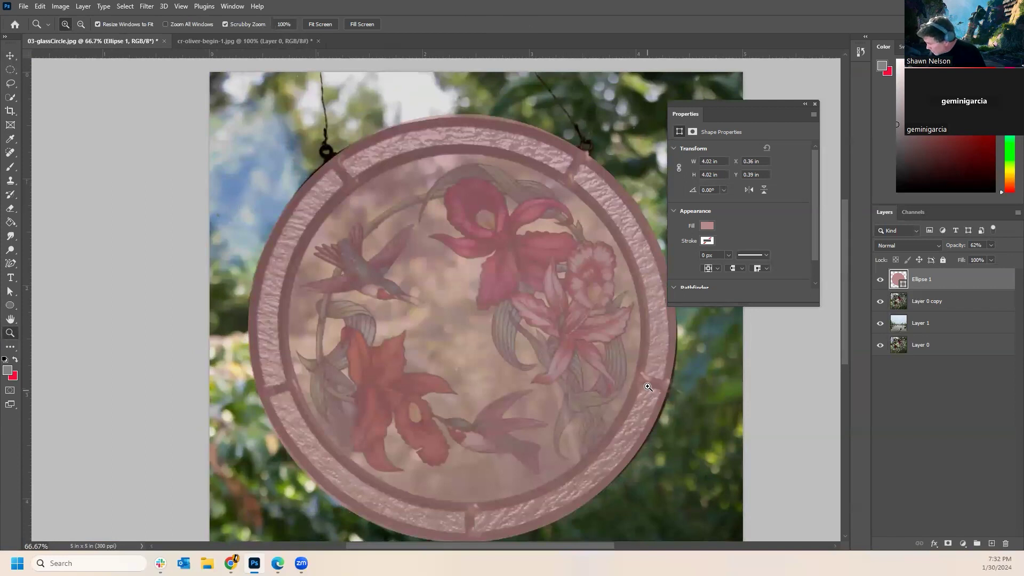
# Nudge the ellipse into alignment with the arrow keys and close the Properties panel.
pyautogui.click(11, 58)
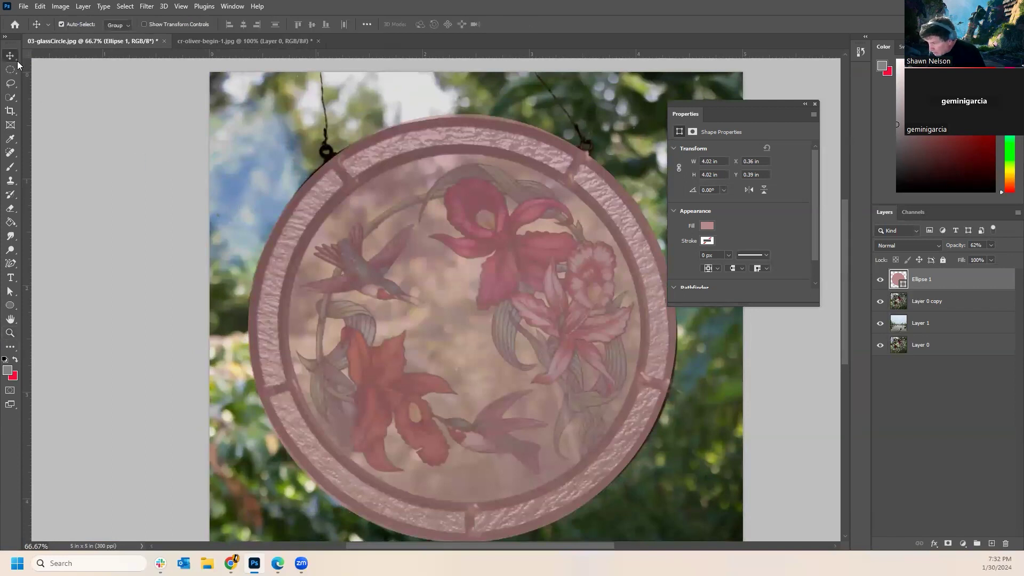
pyautogui.press('Right')
pyautogui.press('Right')
pyautogui.press('Right')
pyautogui.press('Left')
pyautogui.press('Up')
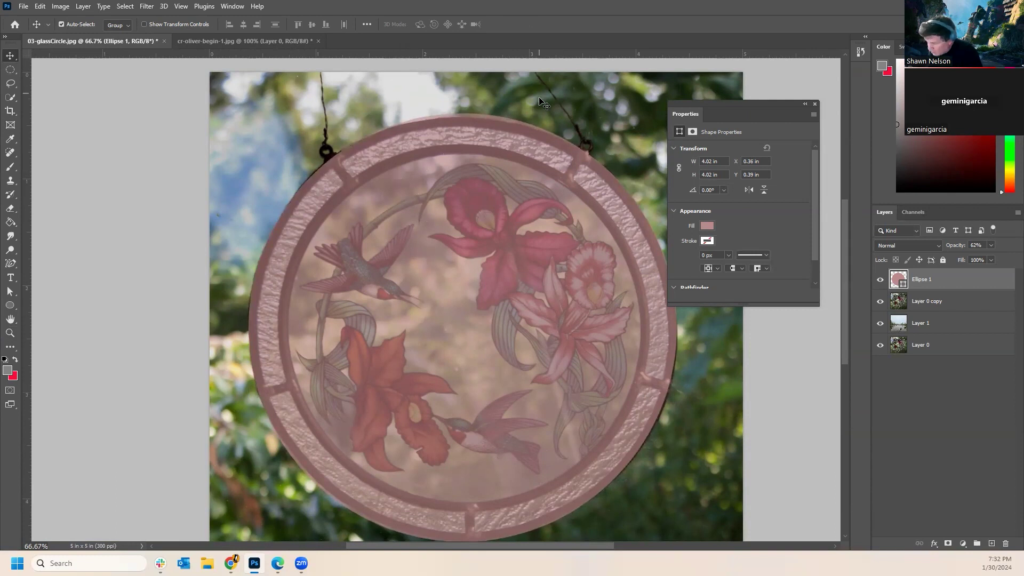
pyautogui.press('Down')
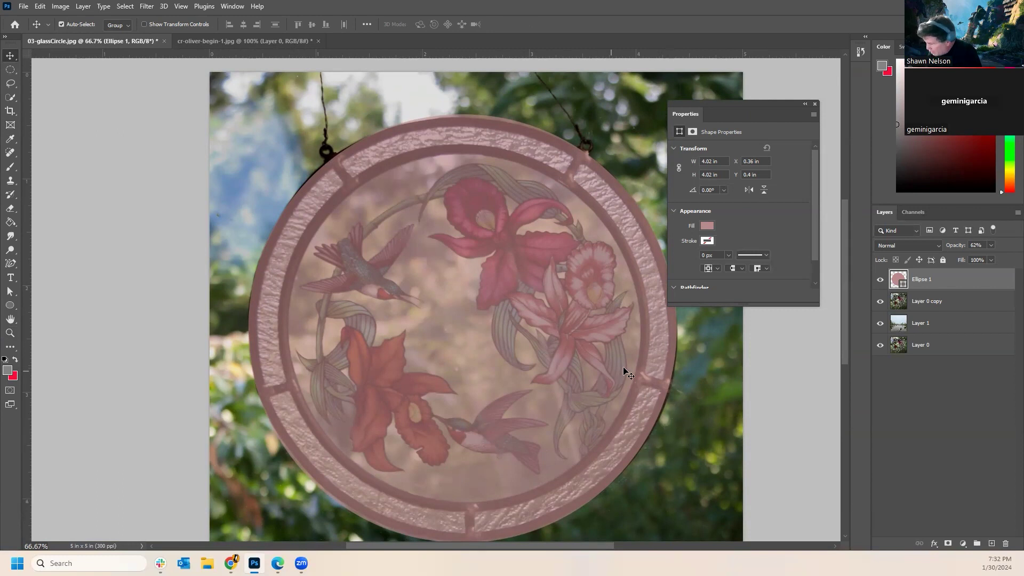
pyautogui.press('Right')
pyautogui.press('Left')
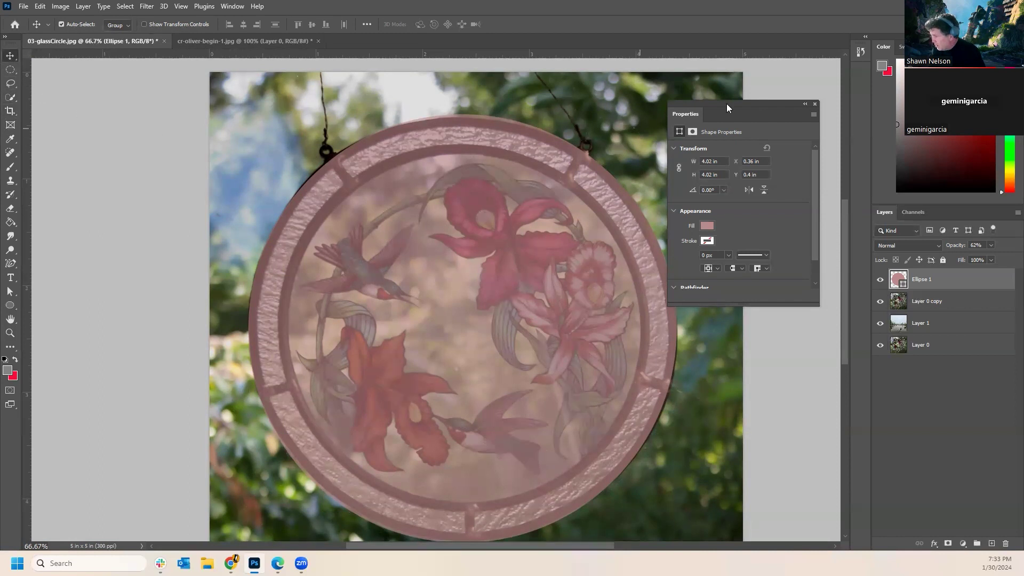
pyautogui.click(815, 104)
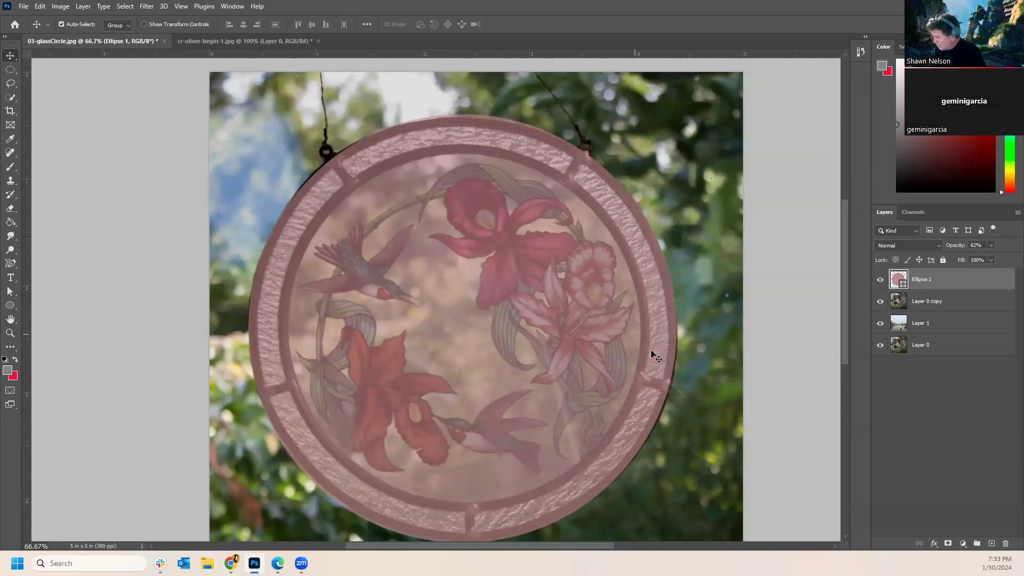
# Rasterize Ellipse 1, select its circle, hide it, and make Layer 0 copy active.
pyautogui.click(954, 309)
pyautogui.rightClick(933, 279)
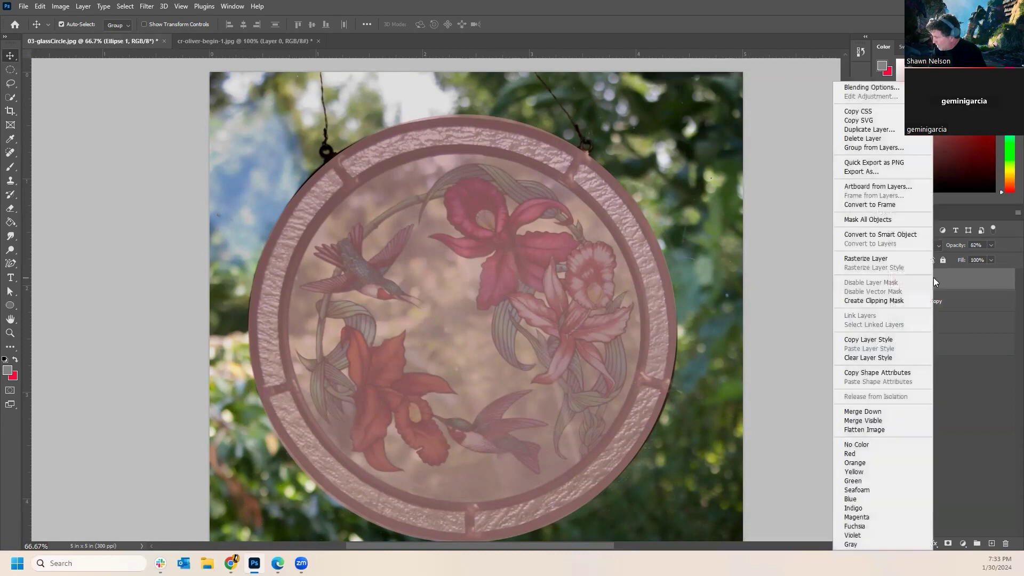
pyautogui.click(887, 260)
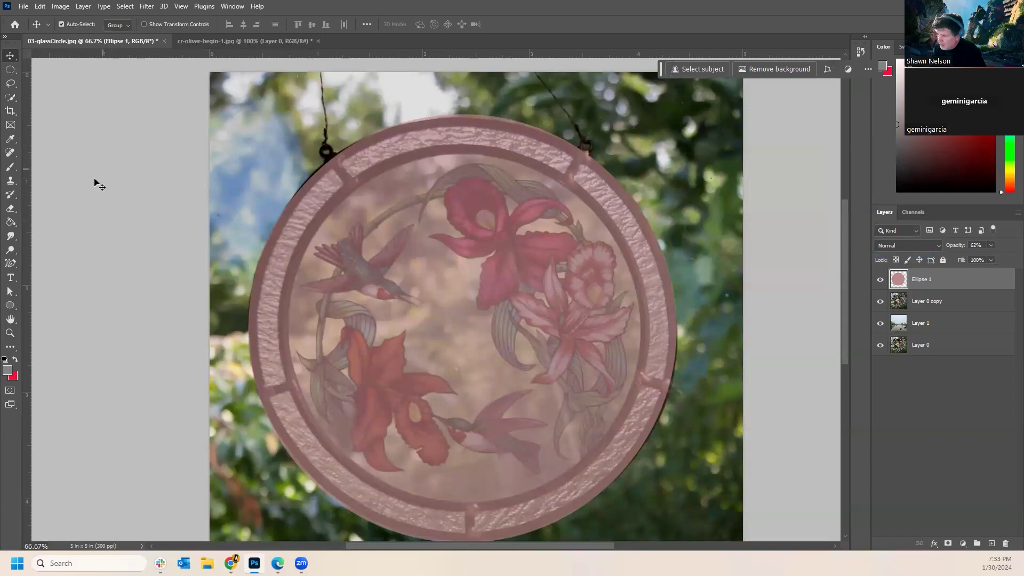
pyautogui.click(705, 68)
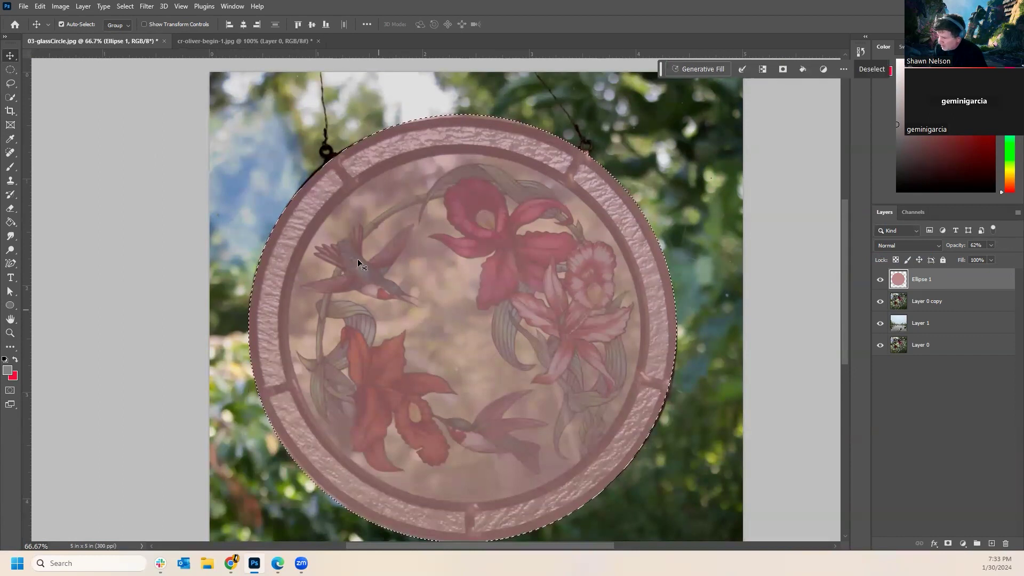
pyautogui.click(880, 286)
pyautogui.click(957, 307)
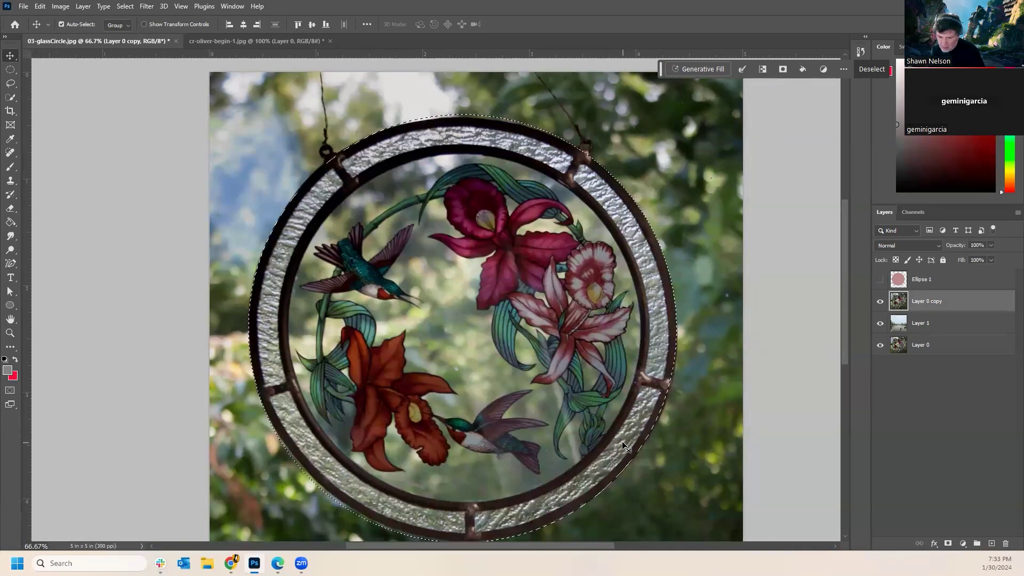
# Clear the circle from Layer 0 copy, test-paste the stained glass, then undo the paste.
pyautogui.press('Delete')
pyautogui.hotkey('ctrl', 'd')
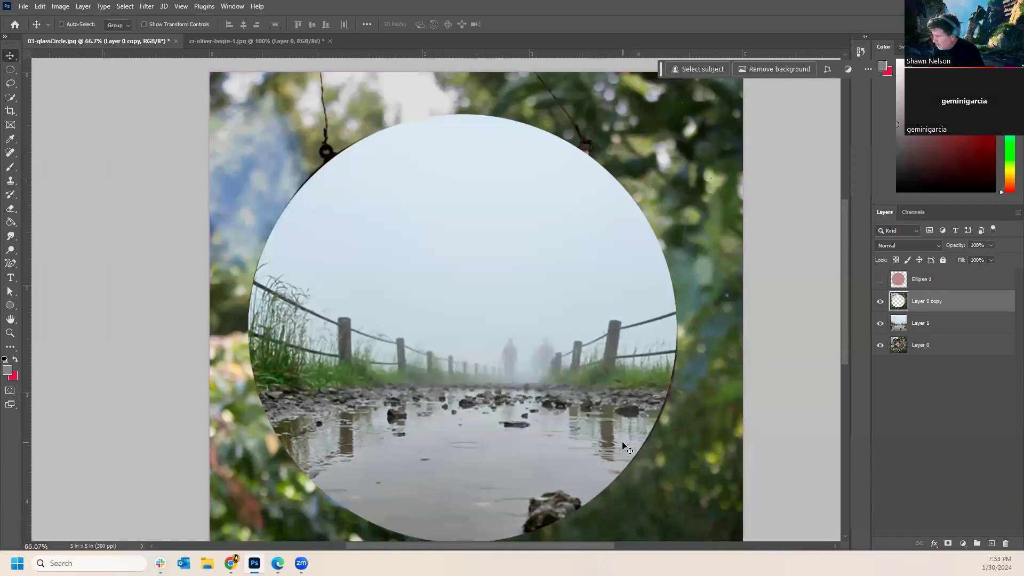
pyautogui.hotkey('ctrl', 'v')
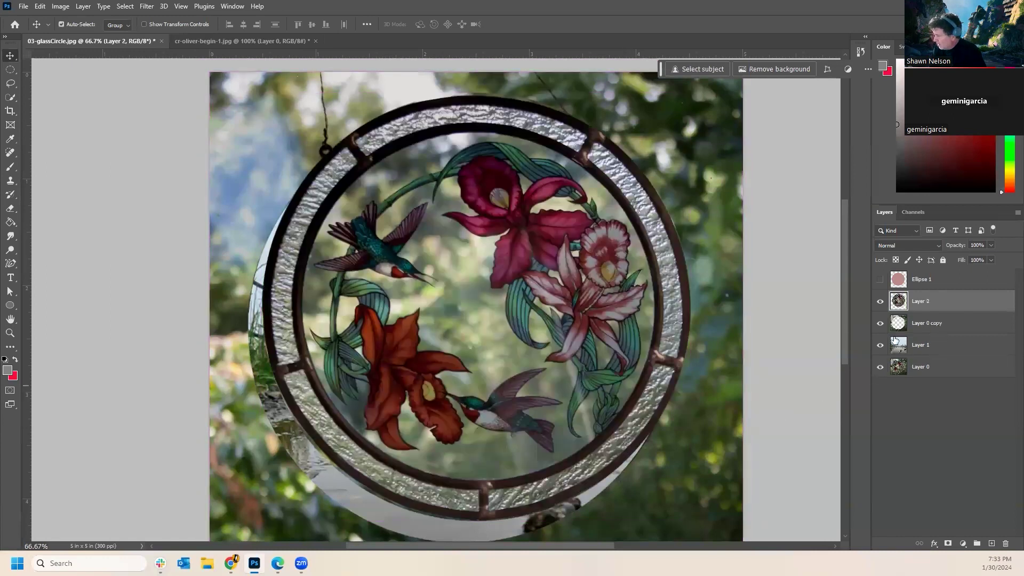
pyautogui.click(879, 323)
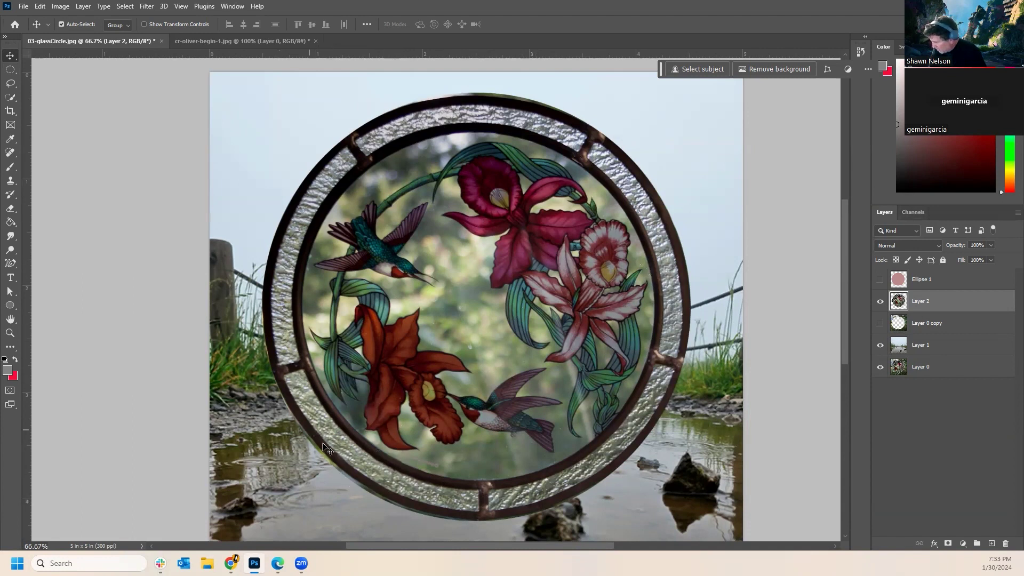
pyautogui.hotkey('ctrl', 'z')
pyautogui.hotkey('ctrl', 'z')
pyautogui.hotkey('ctrl', 'z')
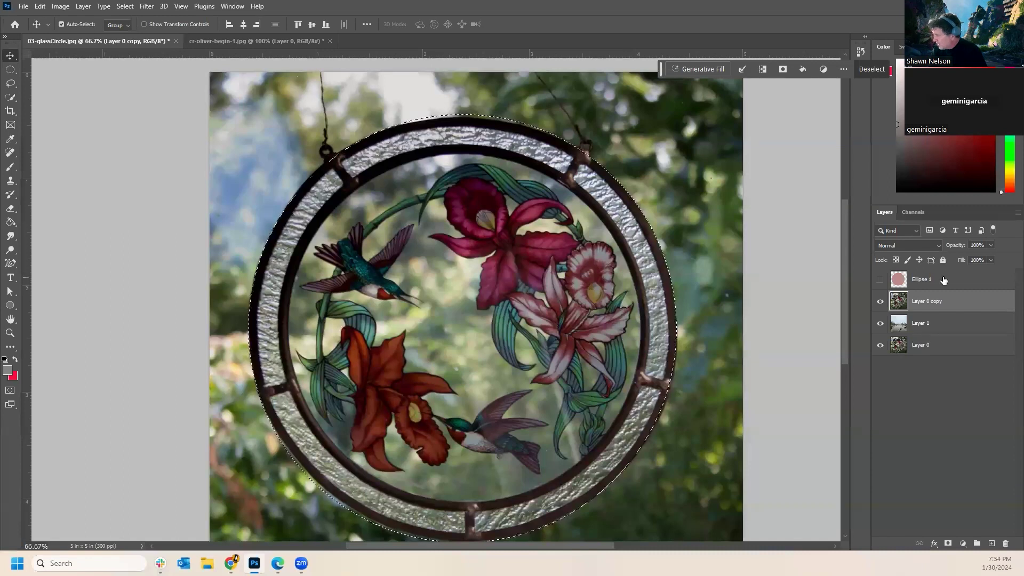
# Delete the circle from Layer 0 copy again and make Ellipse 1 visible and active.
pyautogui.press('ctrl')
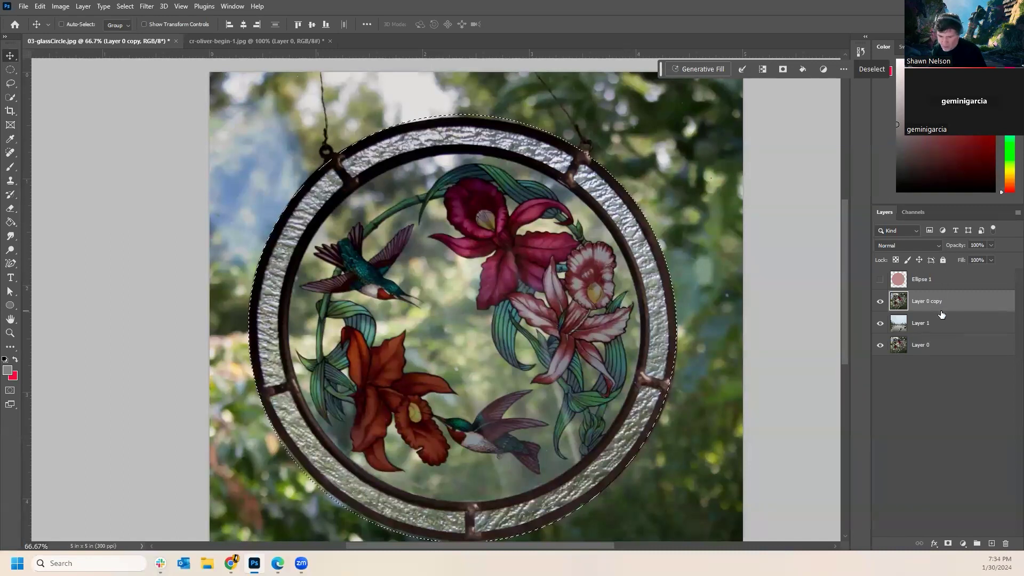
pyautogui.press('Delete')
pyautogui.hotkey('ctrl', 'd')
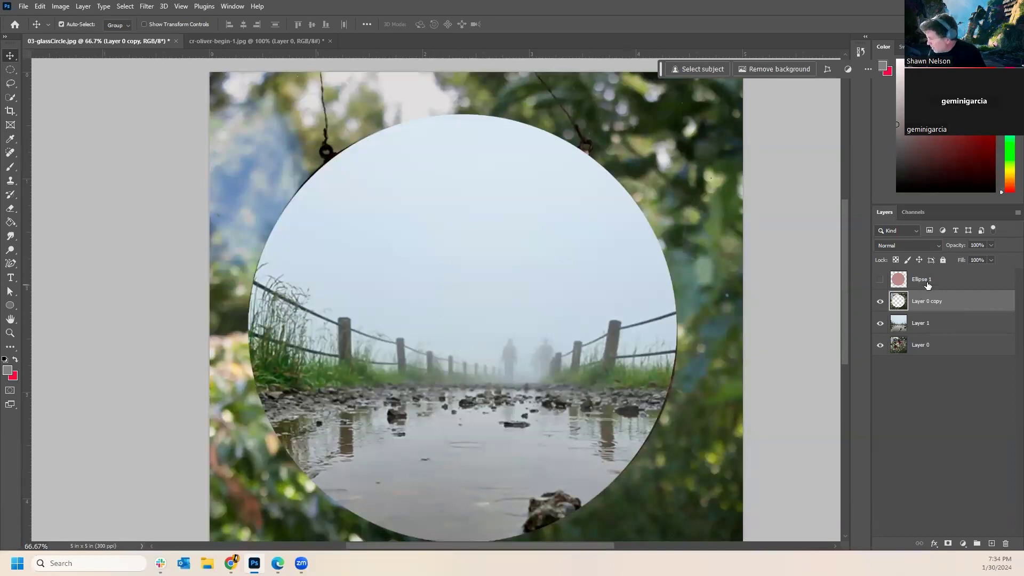
pyautogui.click(881, 280)
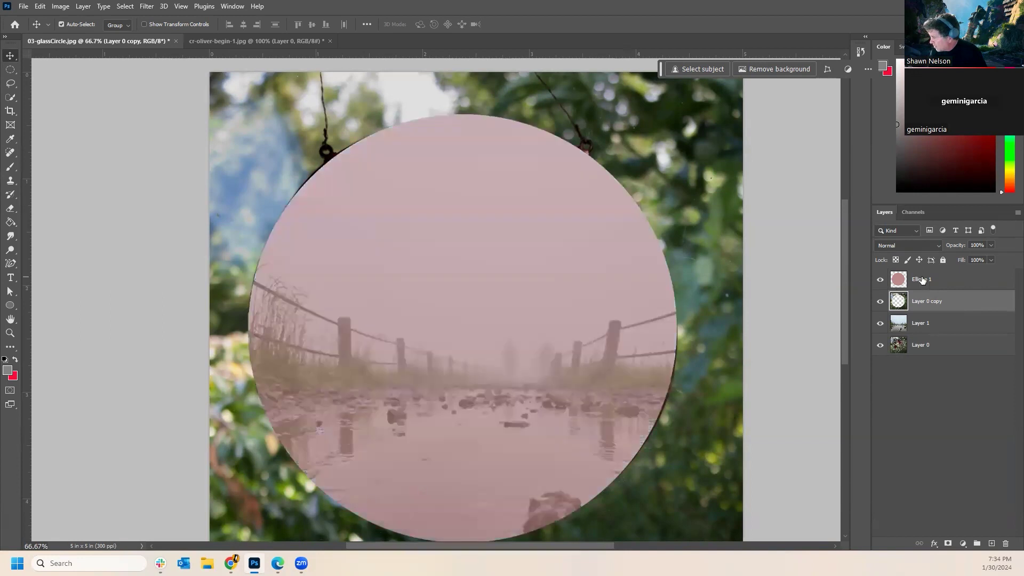
pyautogui.click(951, 283)
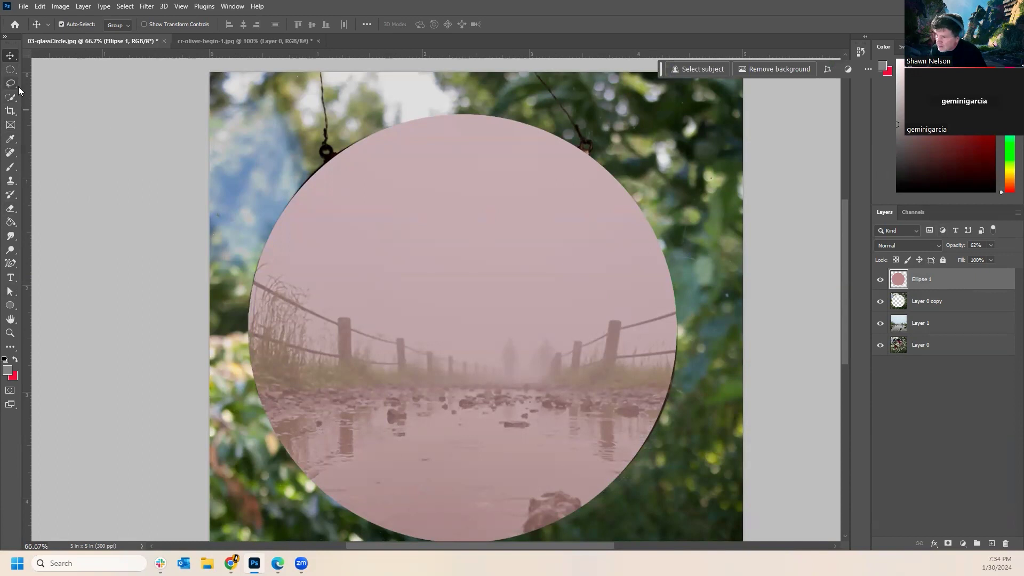
# Magic-wand select the pink circle, then hide Layer 0 copy and Ellipse 1.
pyautogui.click(8, 102)
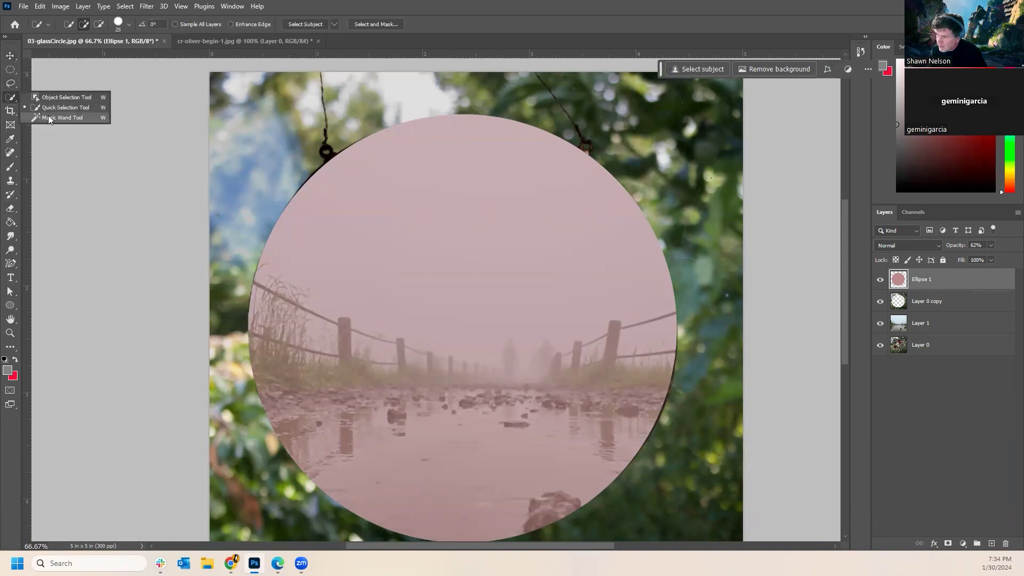
pyautogui.click(48, 115)
pyautogui.click(325, 226)
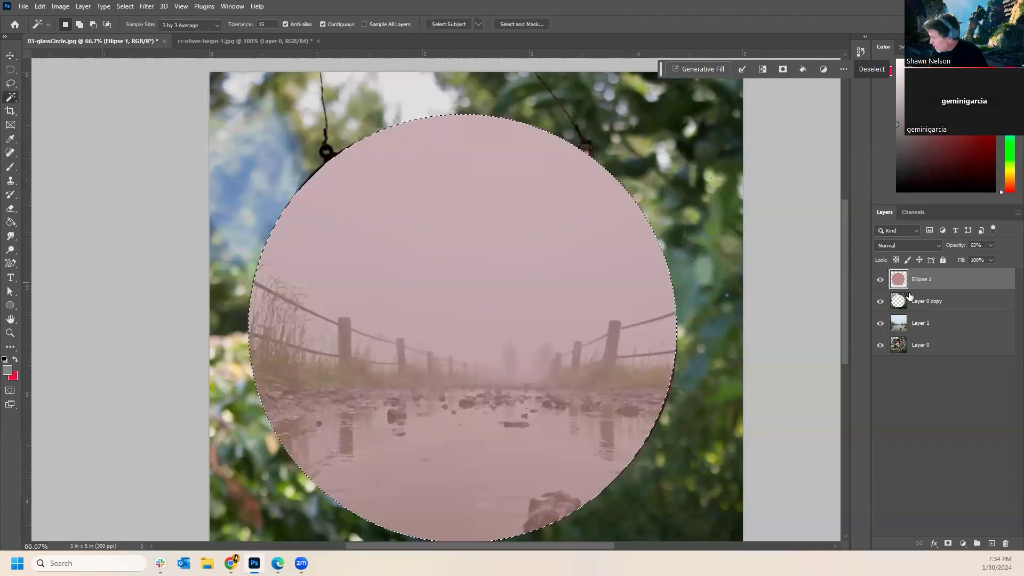
pyautogui.click(880, 302)
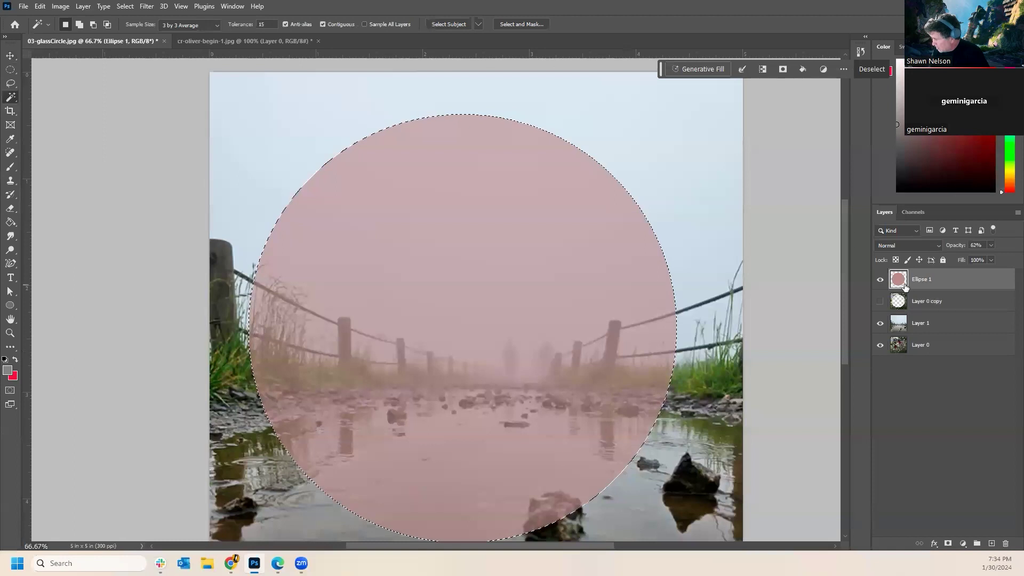
pyautogui.click(879, 279)
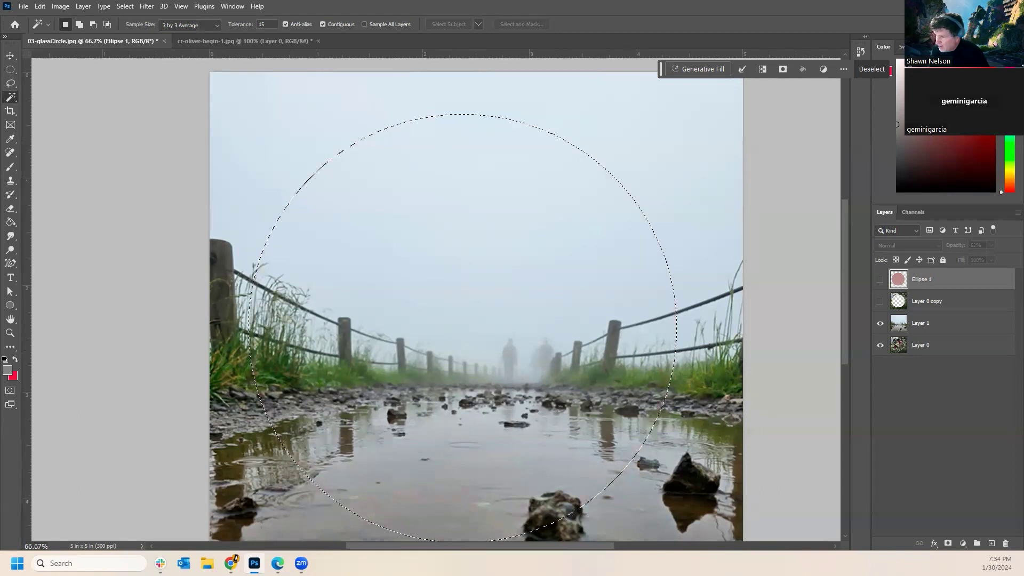
# Paste the stained-glass image in place, then Paste Into the circular selection as masked Layer 3.
pyautogui.click(40, 6)
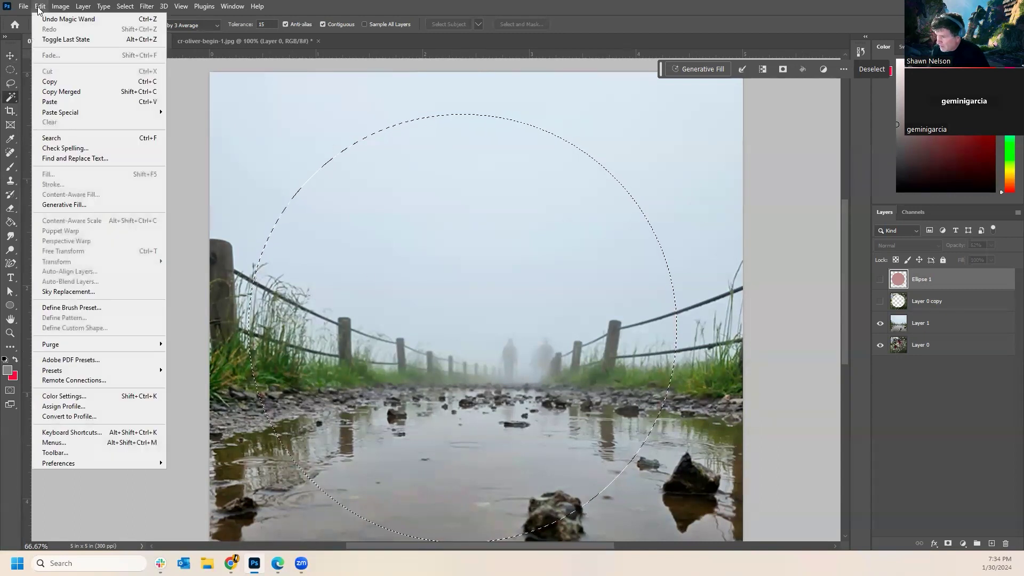
pyautogui.moveTo(99, 116)
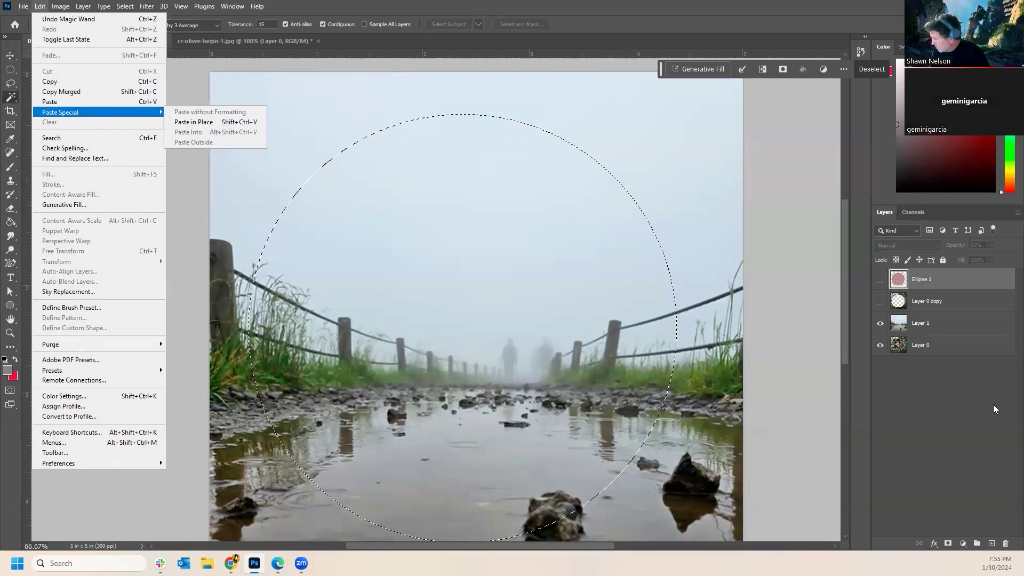
pyautogui.click(991, 544)
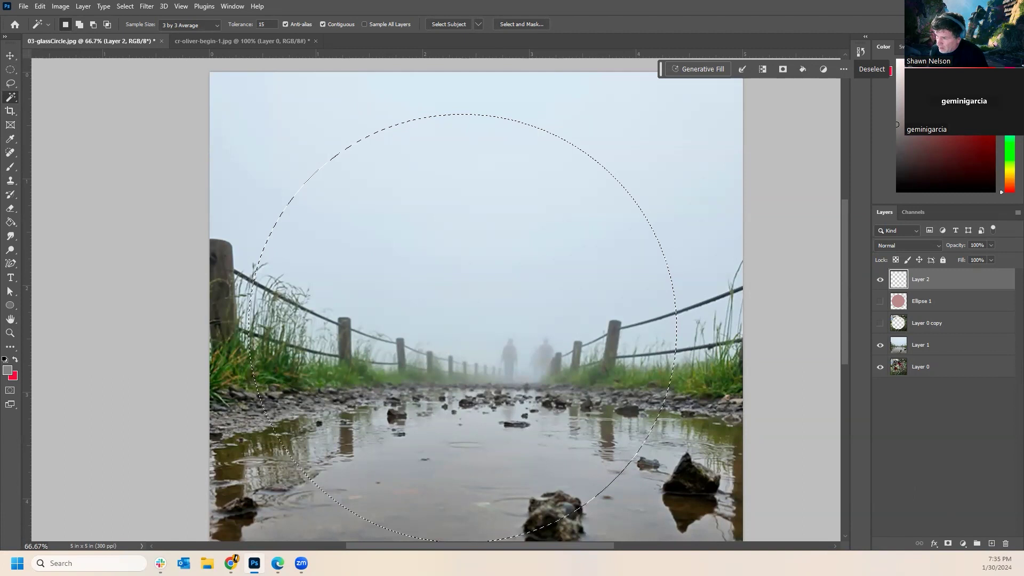
pyautogui.click(40, 6)
pyautogui.moveTo(101, 119)
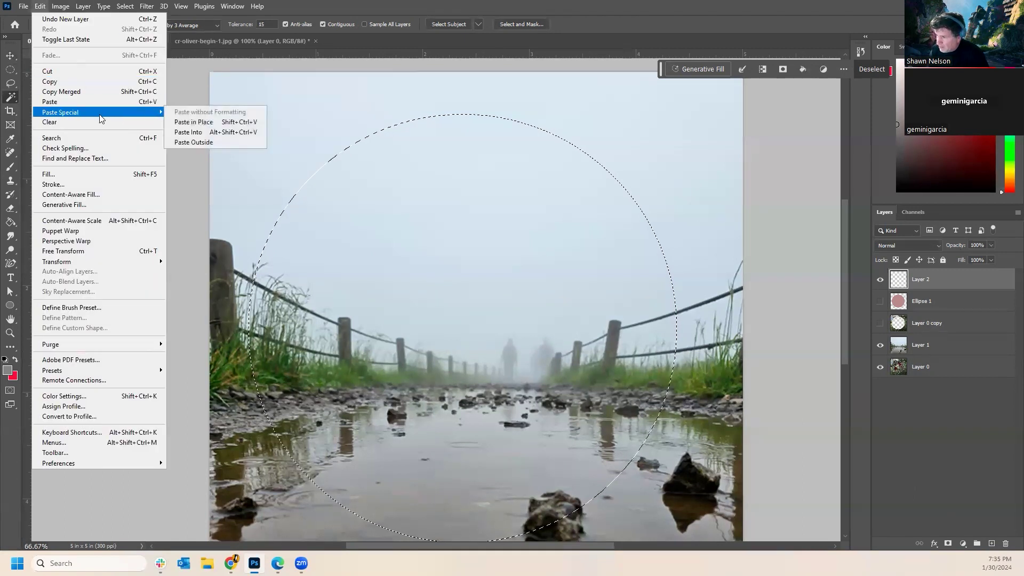
pyautogui.click(213, 133)
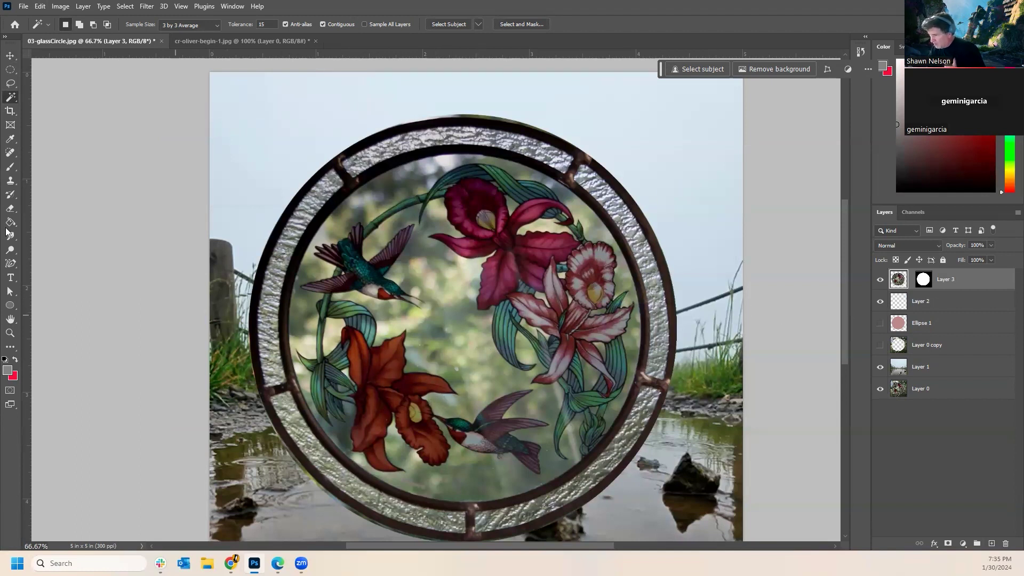
pyautogui.moveTo(10, 69); pyautogui.dragTo(43, 70)
pyautogui.moveTo(623, 100); pyautogui.dragTo(725, 173)
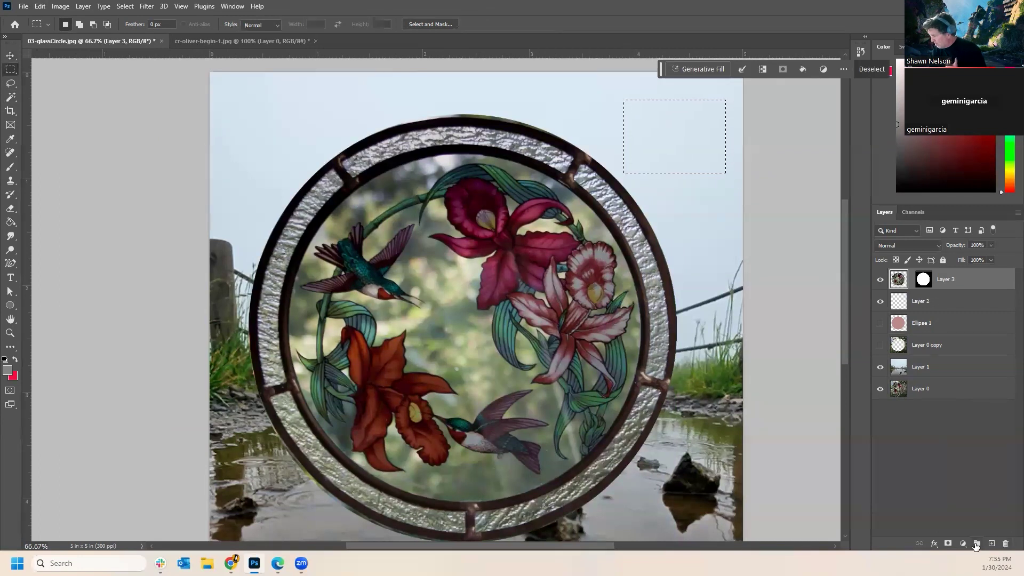
pyautogui.click(991, 543)
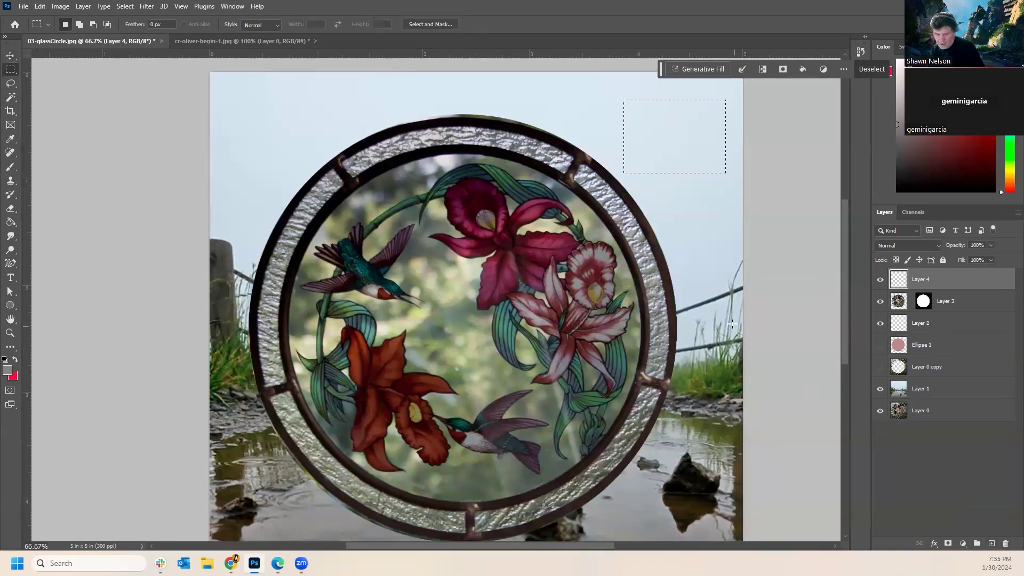
pyautogui.click(40, 6)
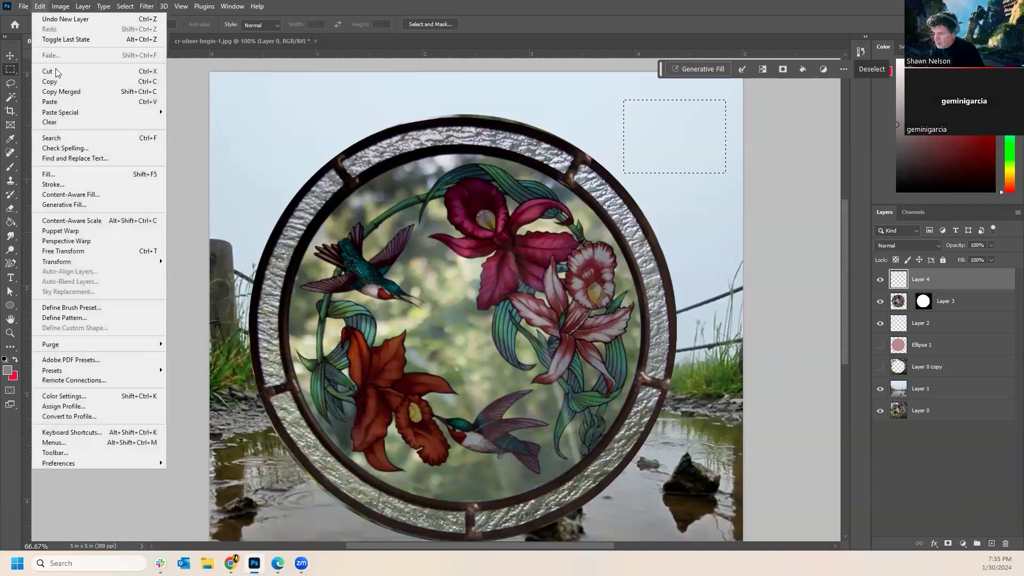
pyautogui.moveTo(73, 115)
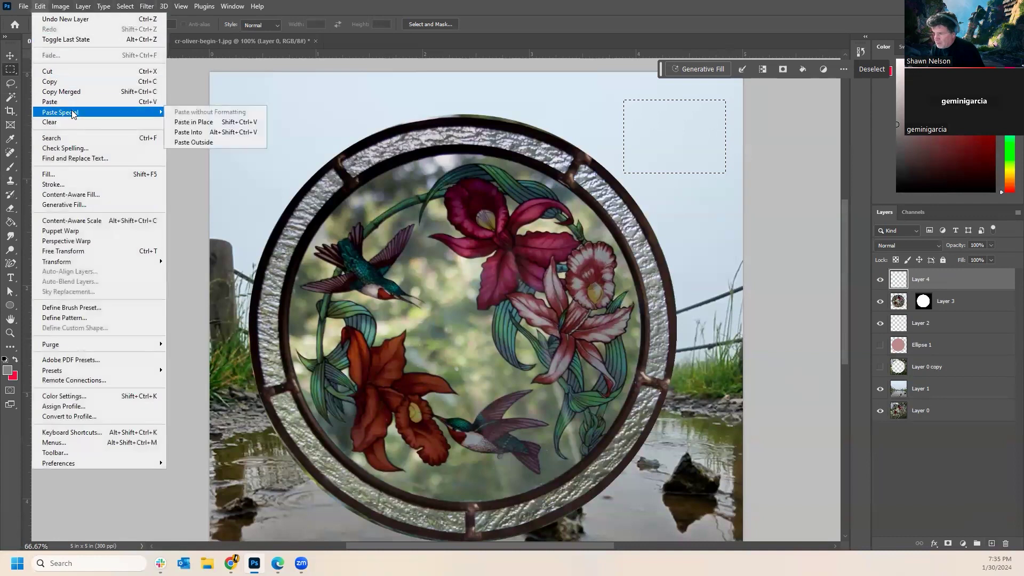
pyautogui.click(202, 131)
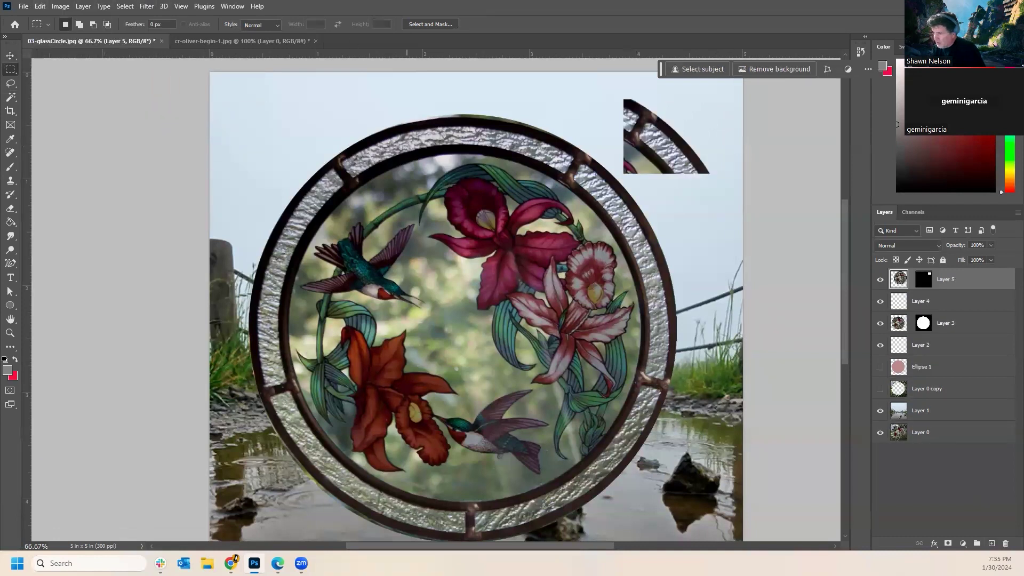
pyautogui.click(13, 57)
pyautogui.moveTo(642, 143)
pyautogui.mouseDown()
pyautogui.moveTo(663, 155)
pyautogui.moveTo(665, 133)
pyautogui.moveTo(659, 152)
pyautogui.mouseUp()
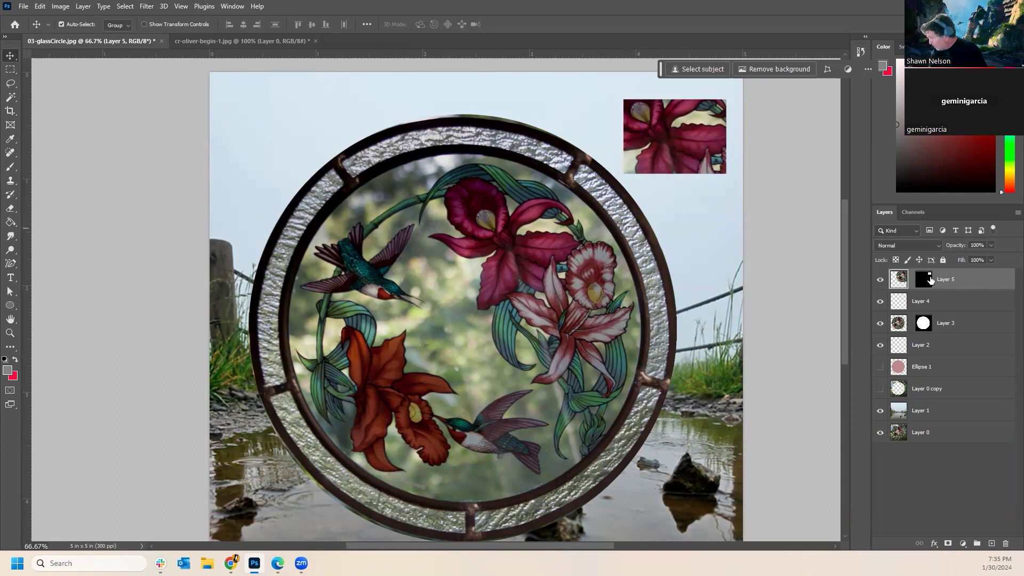
pyautogui.moveTo(681, 145); pyautogui.dragTo(651, 206)
pyautogui.hotkey('ctrl', 't')
pyautogui.moveTo(386, 77); pyautogui.dragTo(651, 96)
pyautogui.moveTo(720, 187); pyautogui.dragTo(675, 151)
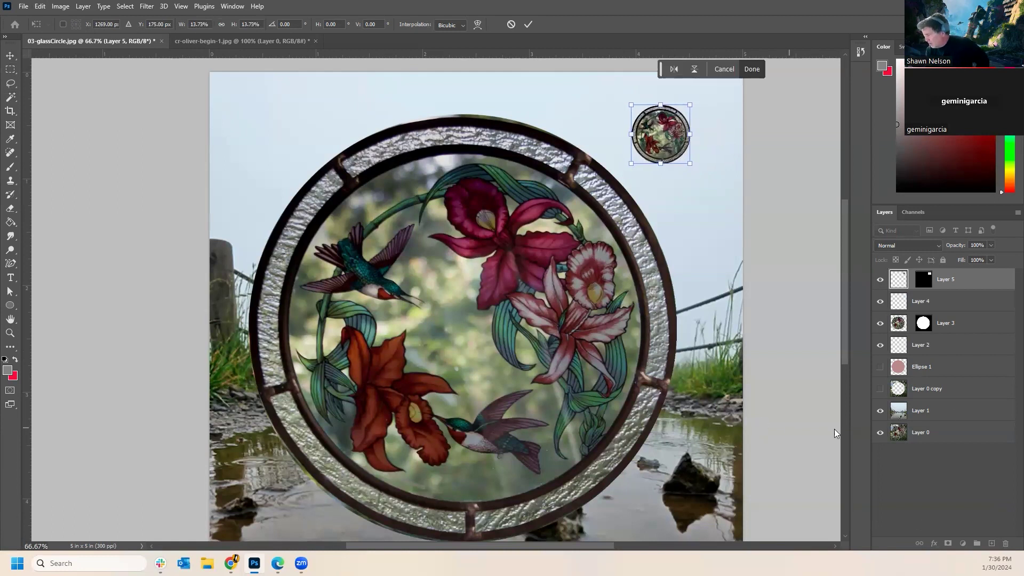
pyautogui.click(933, 308)
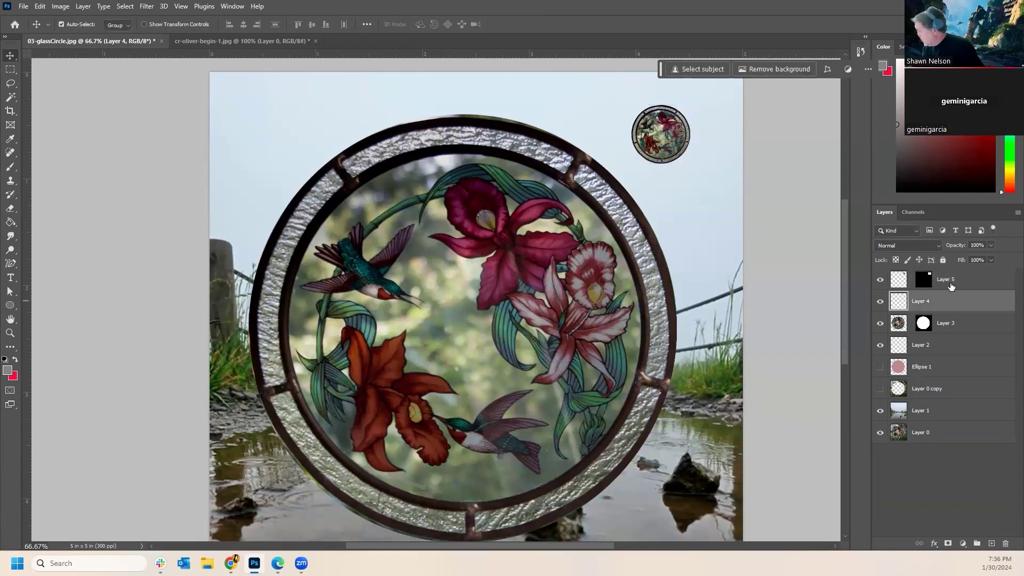
pyautogui.keyDown('shift'); pyautogui.click(950, 282); pyautogui.keyUp('shift')
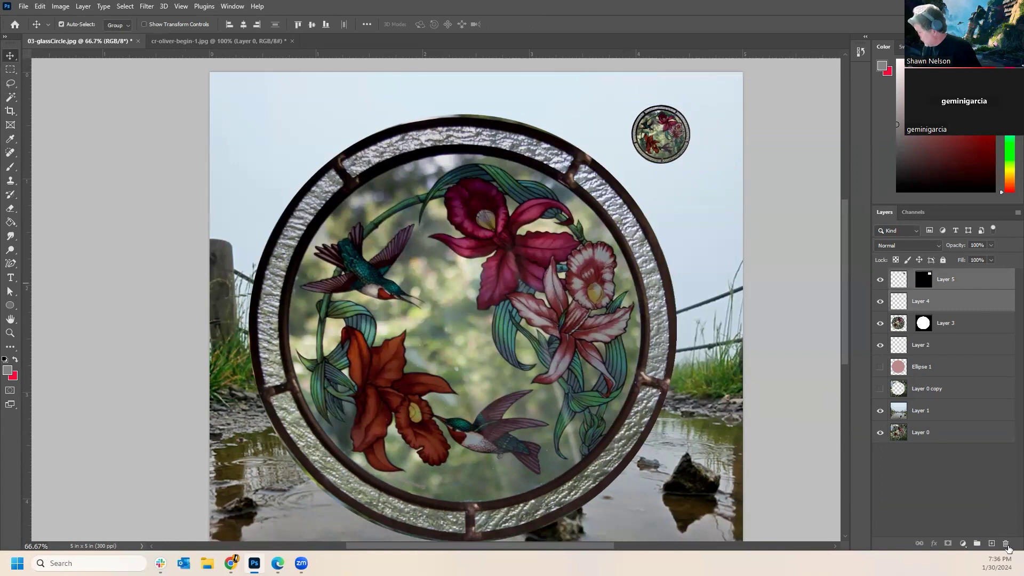
pyautogui.click(1003, 549)
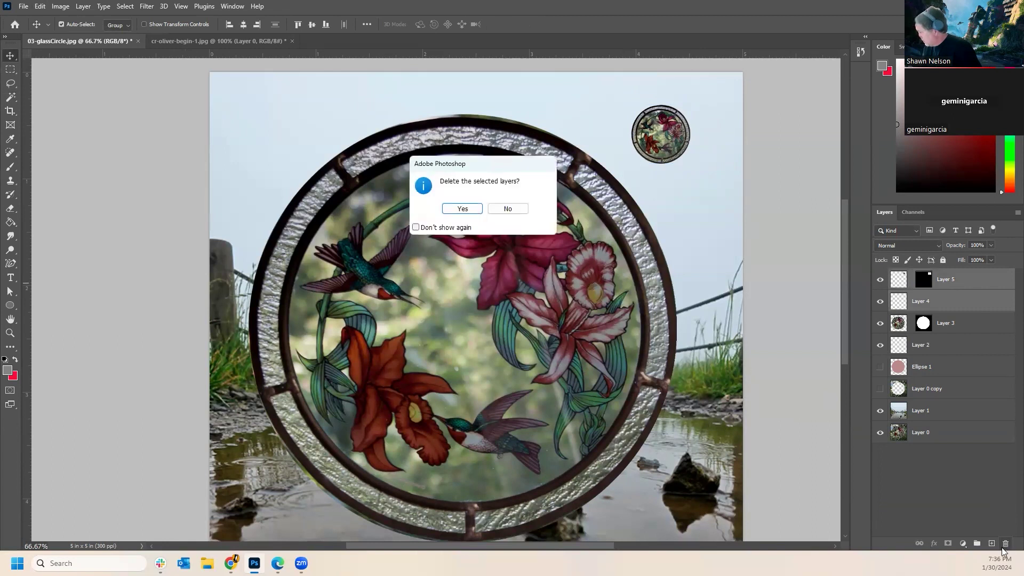
pyautogui.click(469, 208)
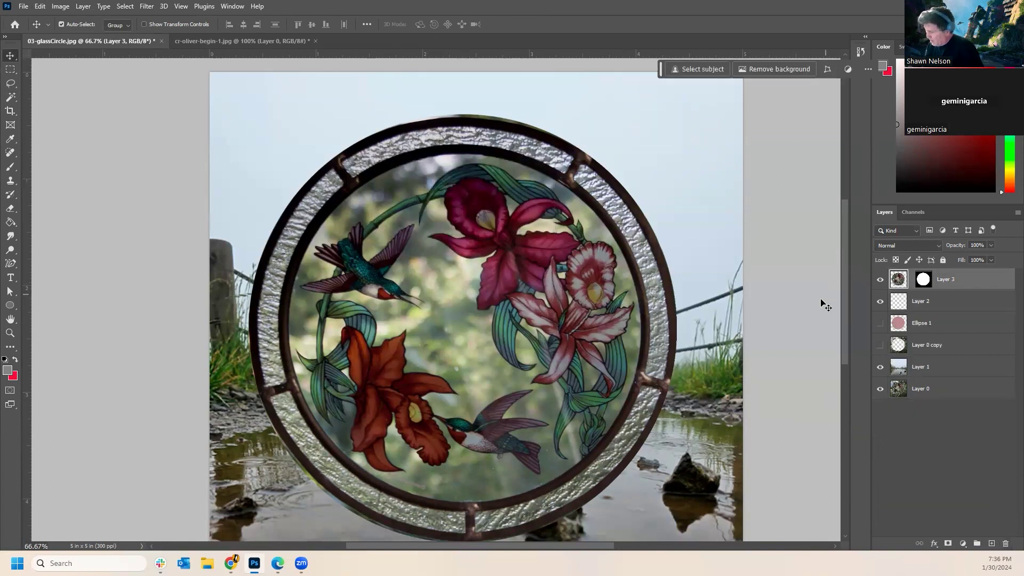
# Position the stained-glass circle over the pond, nudging it pixel by pixel in Free Transform.
pyautogui.moveTo(464, 342)
pyautogui.mouseDown()
pyautogui.moveTo(475, 322)
pyautogui.moveTo(469, 356)
pyautogui.moveTo(471, 336)
pyautogui.moveTo(477, 349)
pyautogui.mouseUp()
pyautogui.moveTo(484, 333); pyautogui.dragTo(465, 345)
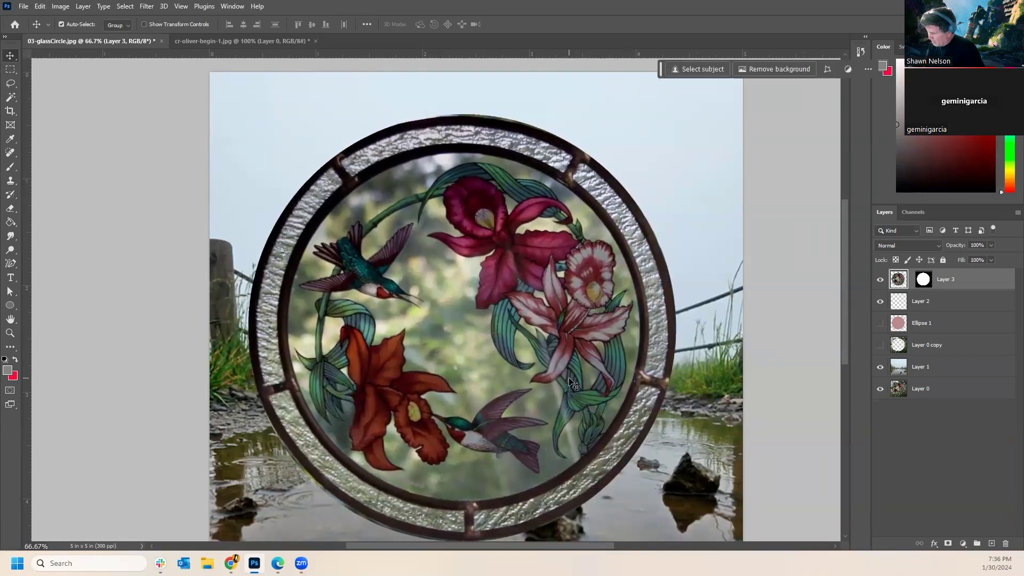
pyautogui.hotkey('ctrl', 't')
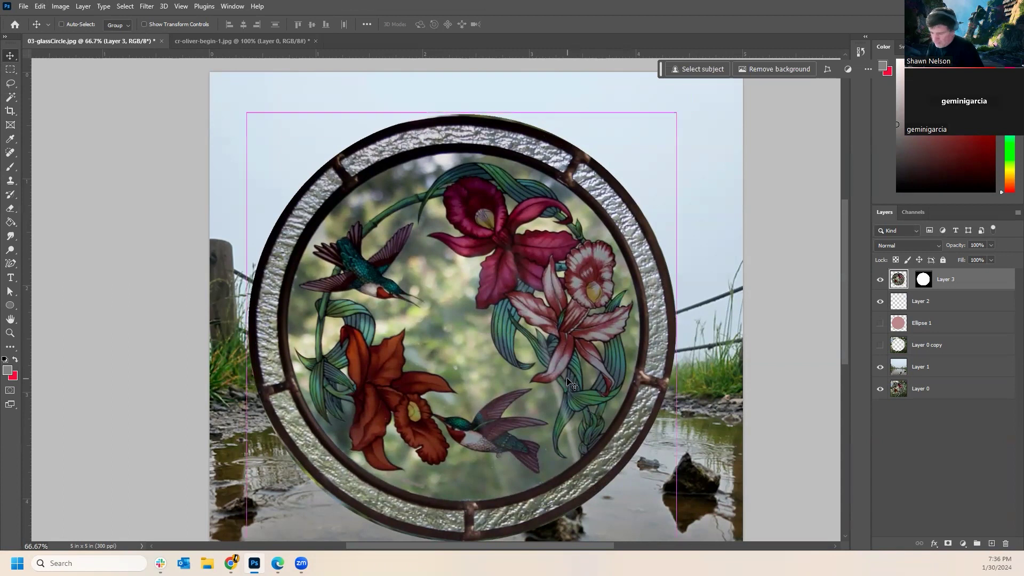
pyautogui.moveTo(243, 114); pyautogui.dragTo(239, 111)
pyautogui.moveTo(389, 305); pyautogui.dragTo(391, 309)
pyautogui.press('Up')
pyautogui.press('Up')
pyautogui.press('Up')
pyautogui.press('Up')
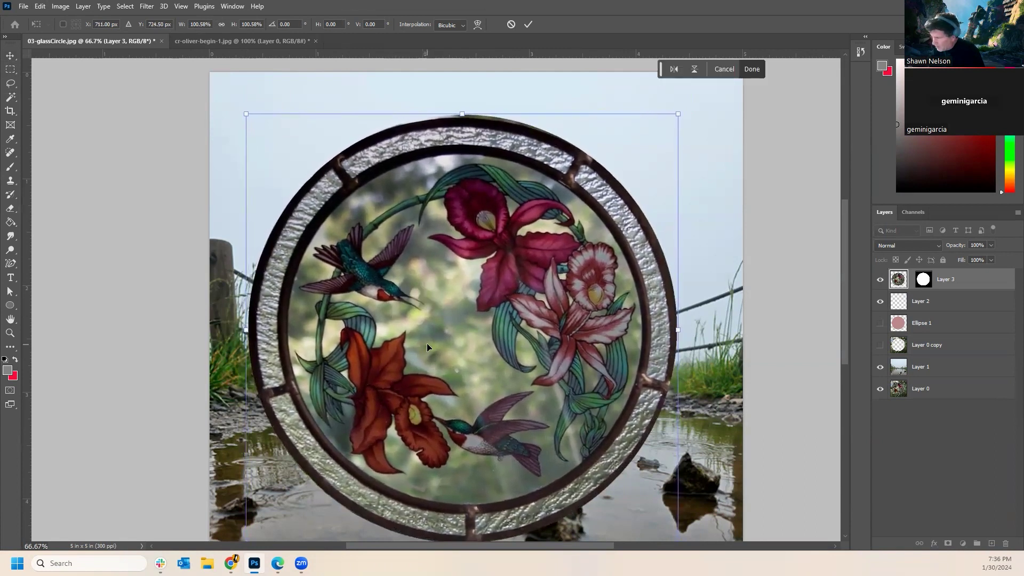
pyautogui.press('Right')
pyautogui.press('Right')
pyautogui.press('Right')
pyautogui.press('Down')
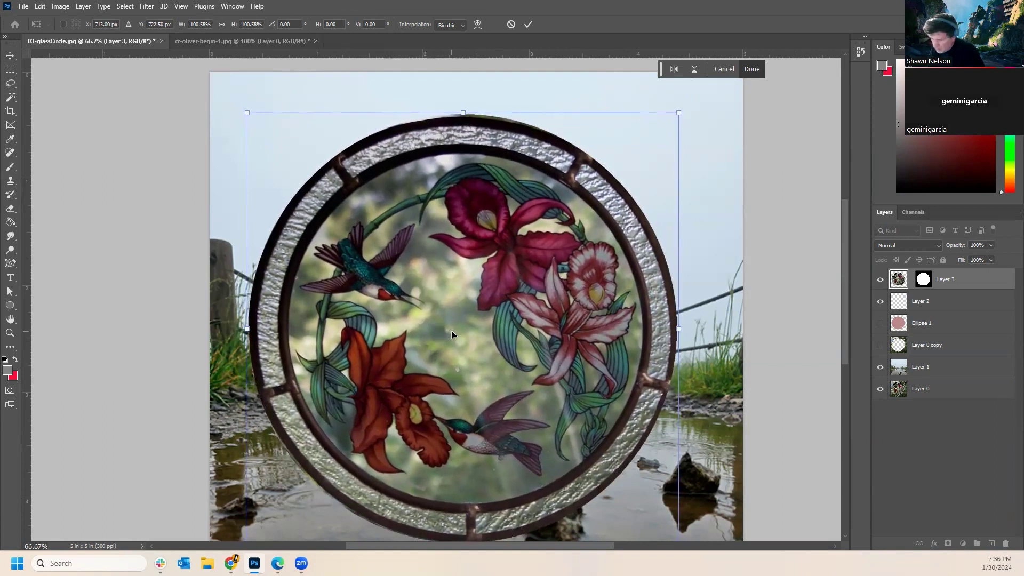
pyautogui.press('Up')
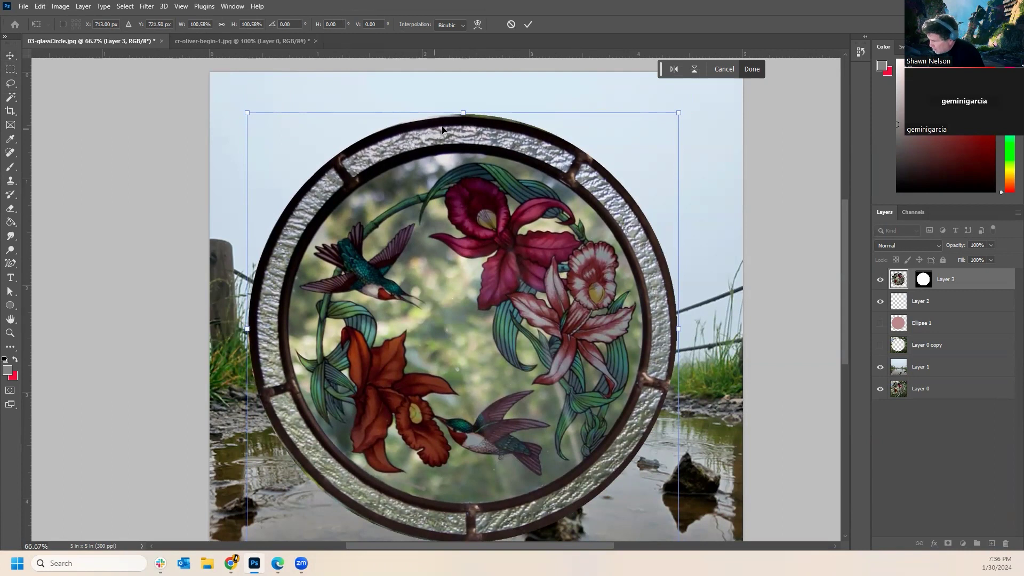
# Rotate and skew the glass circle slightly, then commit the transform.
pyautogui.moveTo(460, 111); pyautogui.dragTo(451, 108)
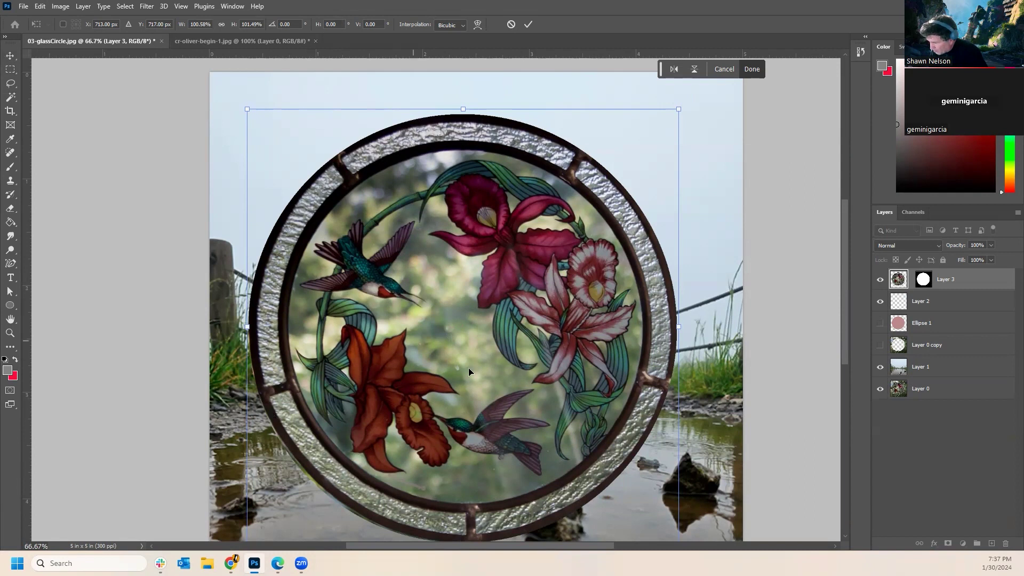
pyautogui.scroll(-3, 523, 386)
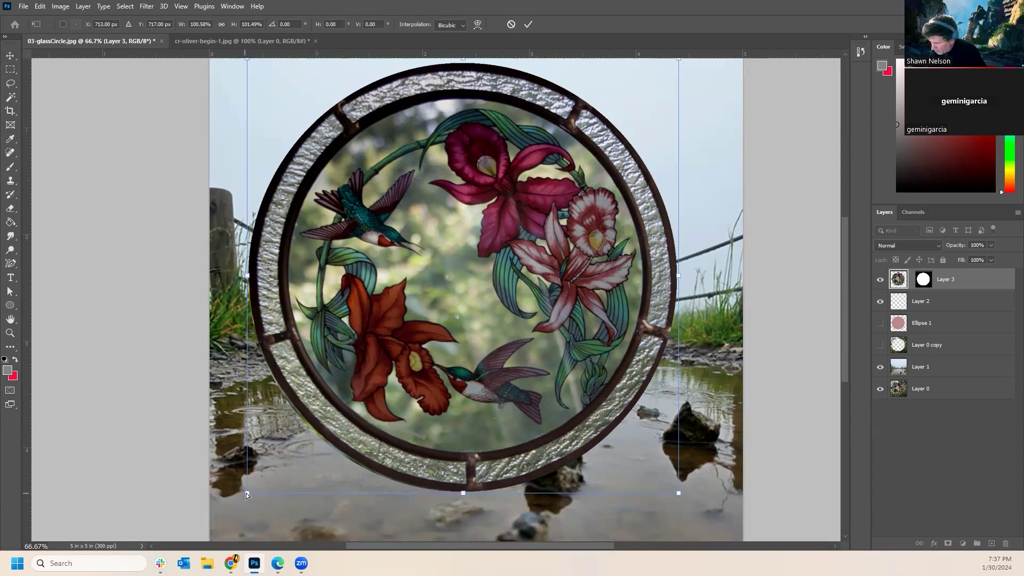
pyautogui.moveTo(245, 495); pyautogui.dragTo(241, 495)
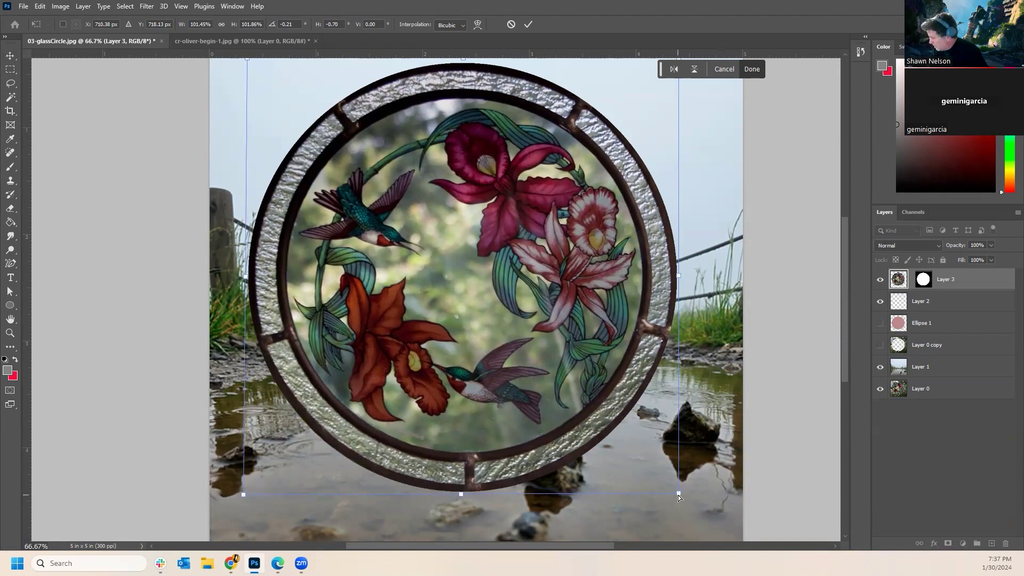
pyautogui.moveTo(678, 495)
pyautogui.mouseDown()
pyautogui.moveTo(664, 502)
pyautogui.moveTo(587, 432)
pyautogui.moveTo(689, 492)
pyautogui.moveTo(671, 495)
pyautogui.mouseUp()
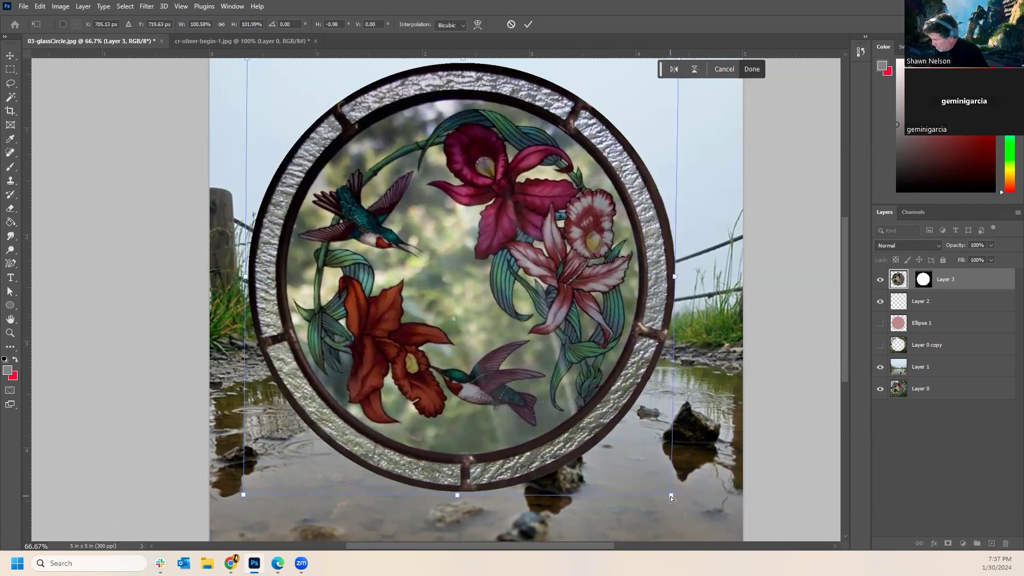
pyautogui.press('Return')
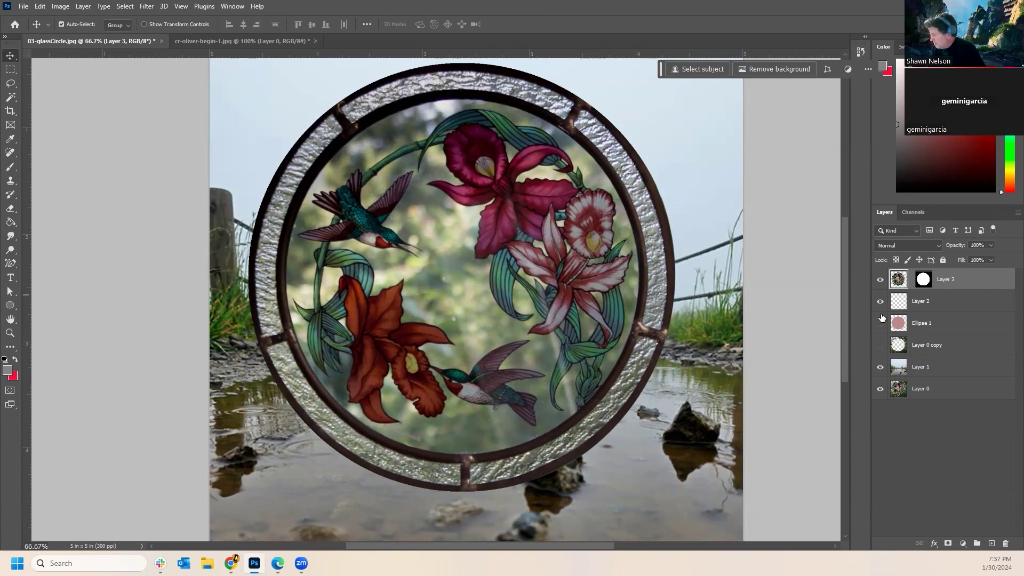
# Delete the Ellipse 1, Layer 0 copy and Layer 2 layers.
pyautogui.click(928, 327)
pyautogui.keyDown('shift'); pyautogui.click(930, 346); pyautogui.keyUp('shift')
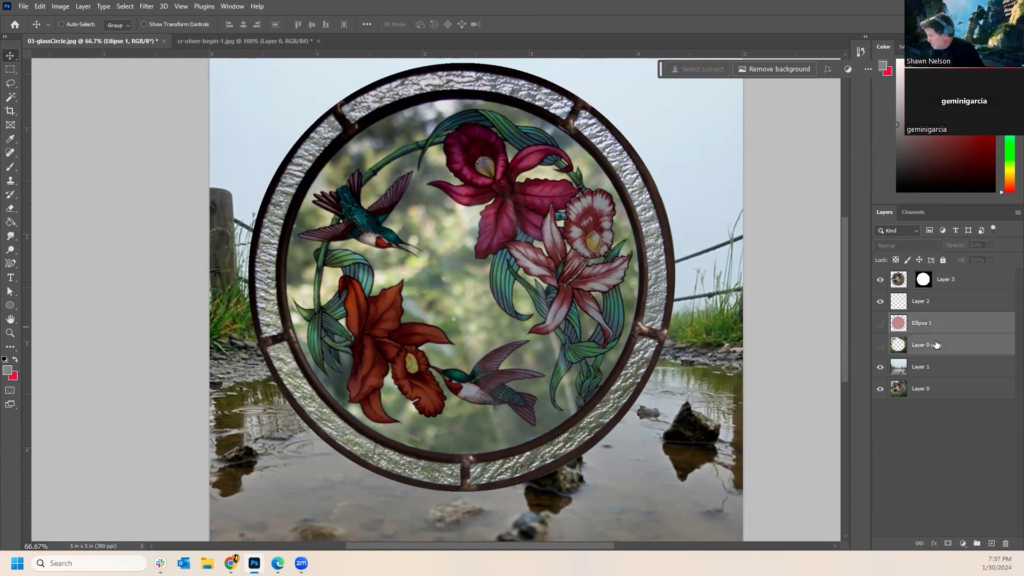
pyautogui.click(1005, 543)
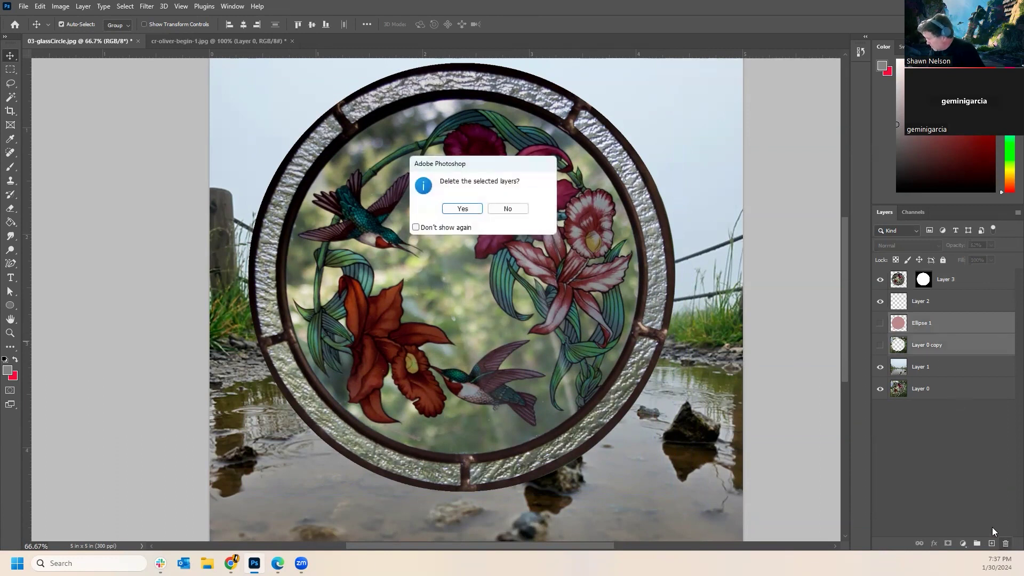
pyautogui.click(462, 209)
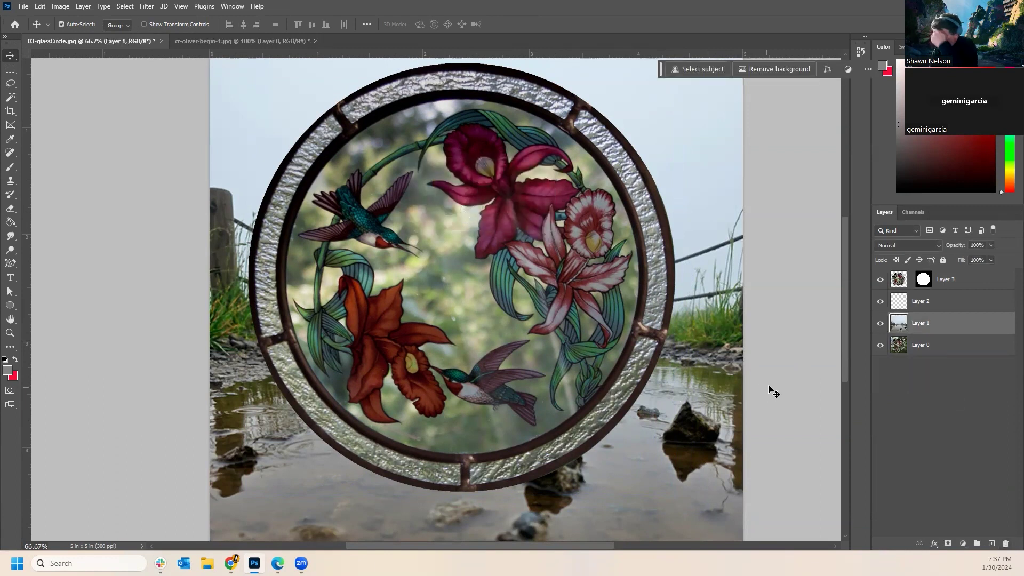
pyautogui.click(939, 305)
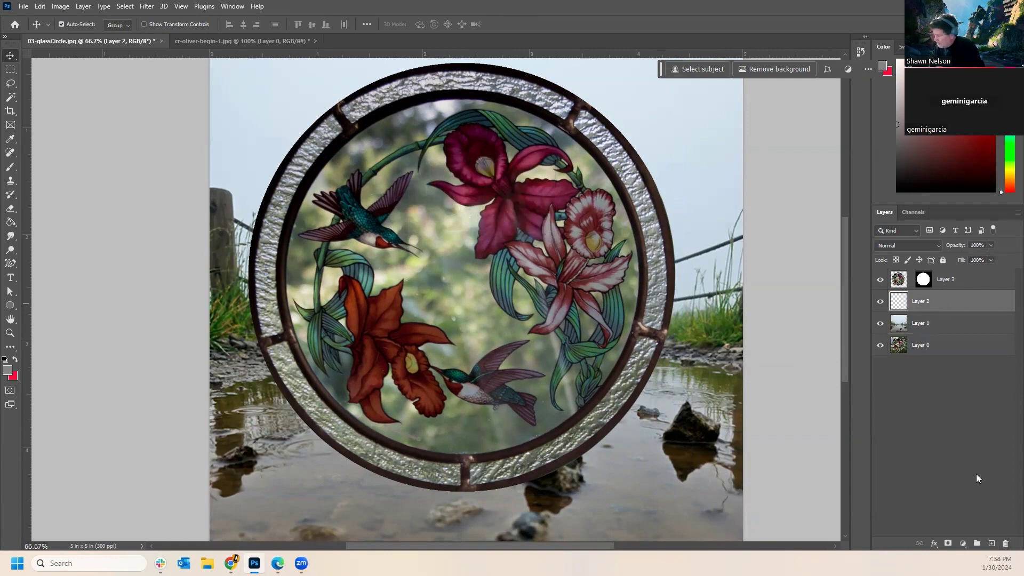
pyautogui.click(1005, 544)
pyautogui.click(461, 208)
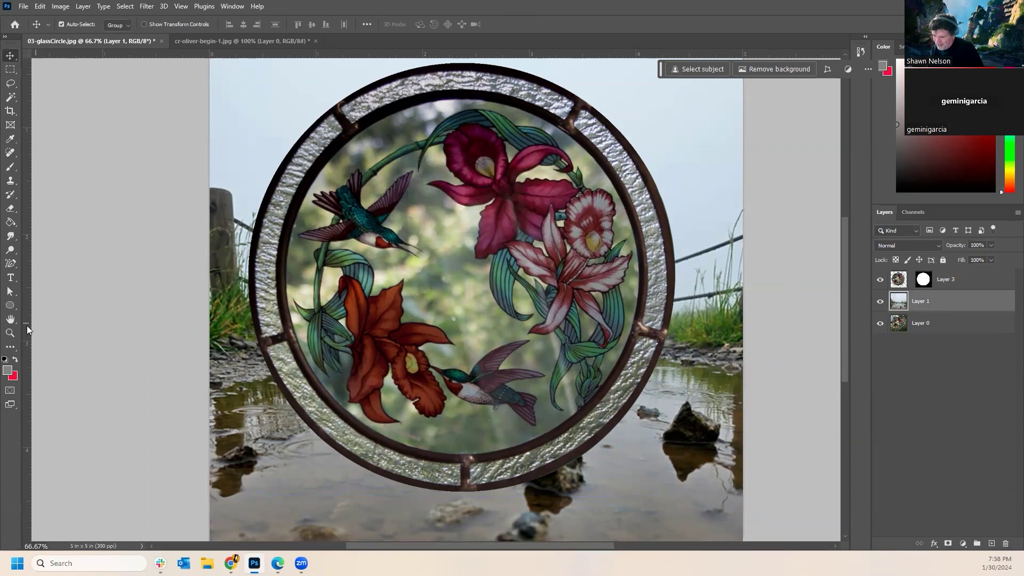
# Zoom out, then try shrinking Layer 3's glass circle and undo it.
pyautogui.click(12, 333)
pyautogui.keyDown('alt'); pyautogui.click(454, 290); pyautogui.keyUp('alt')
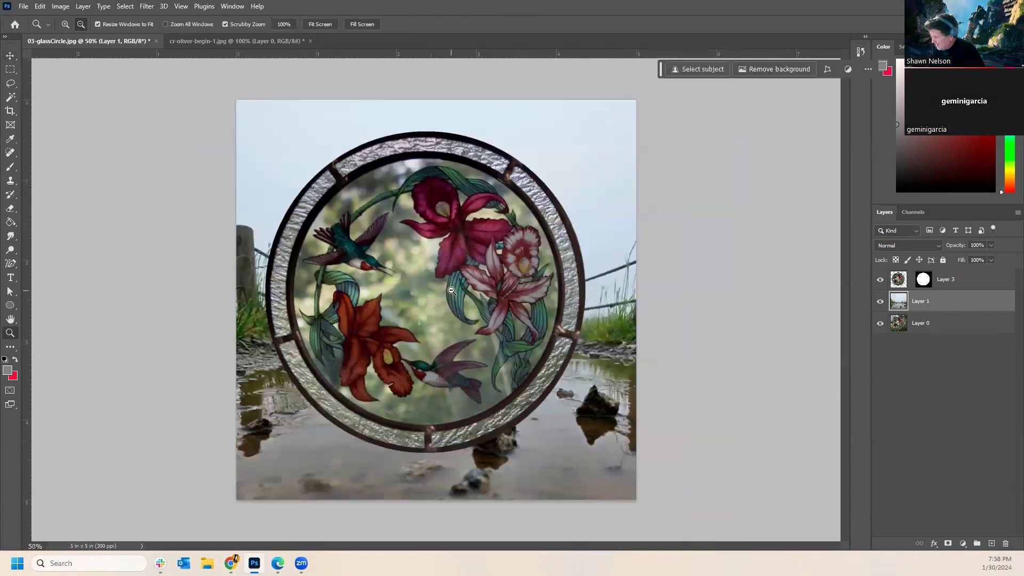
pyautogui.click(979, 283)
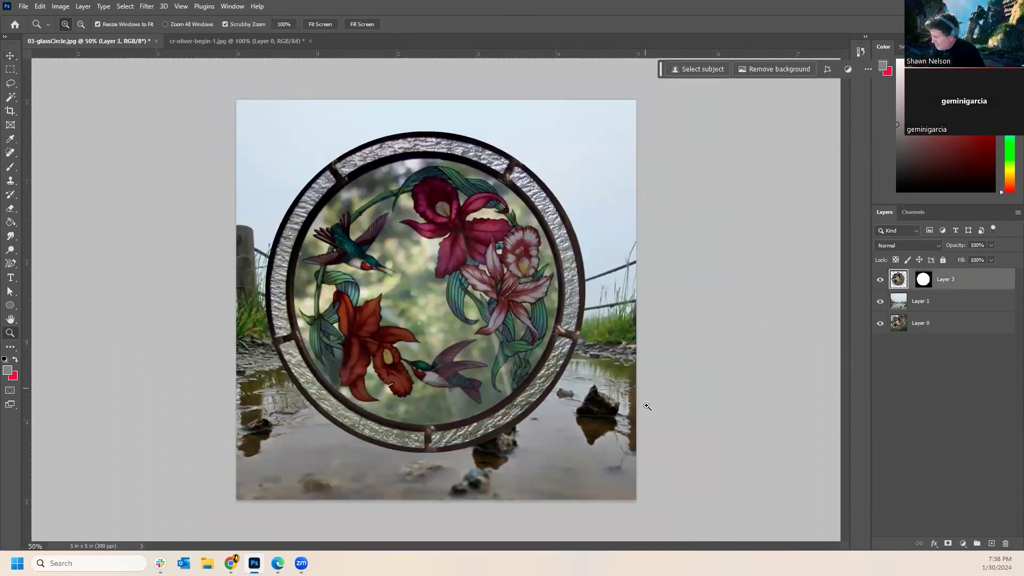
pyautogui.hotkey('ctrl', 't')
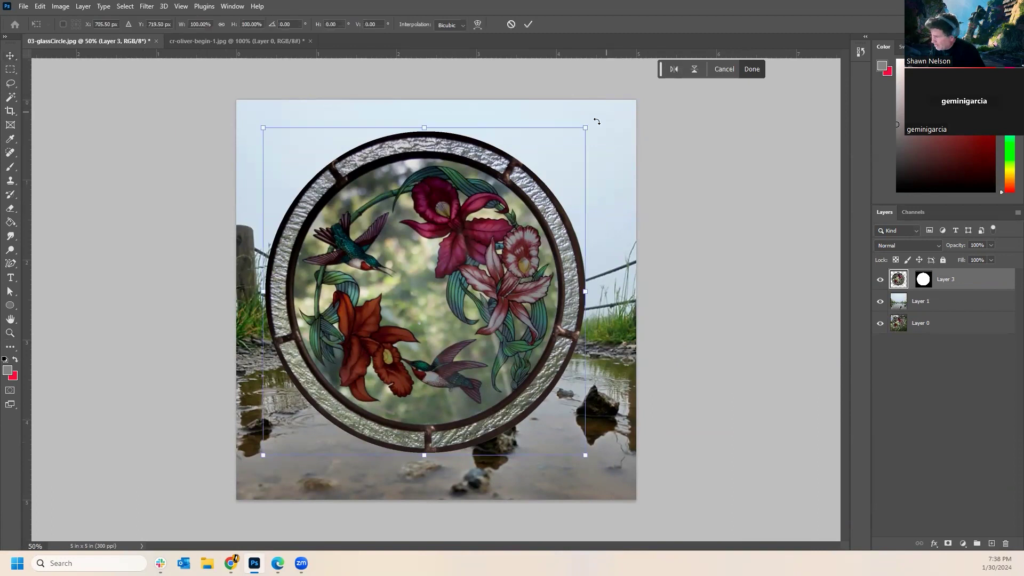
pyautogui.moveTo(582, 128); pyautogui.dragTo(394, 267)
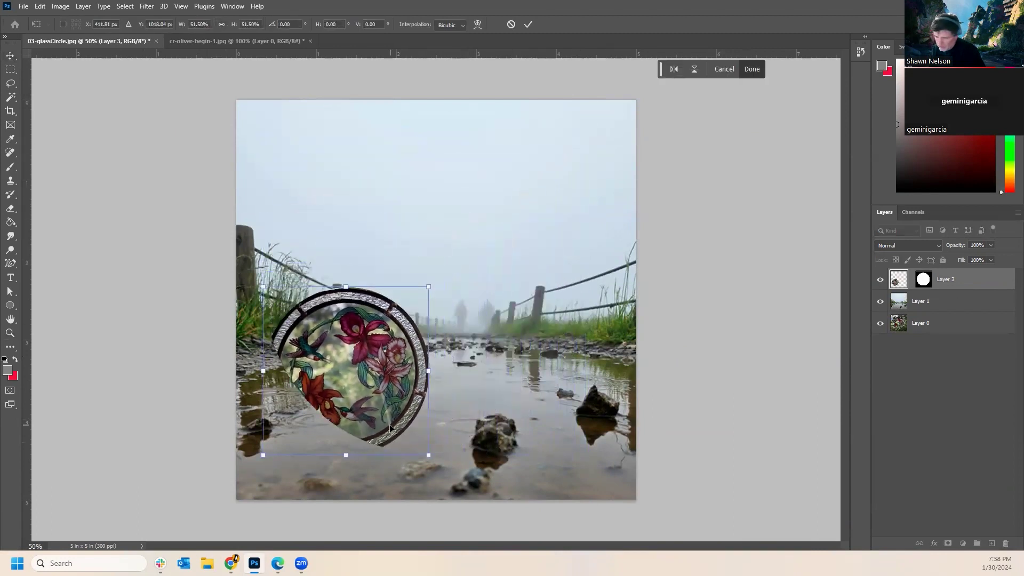
pyautogui.hotkey('ctrl', 'z')
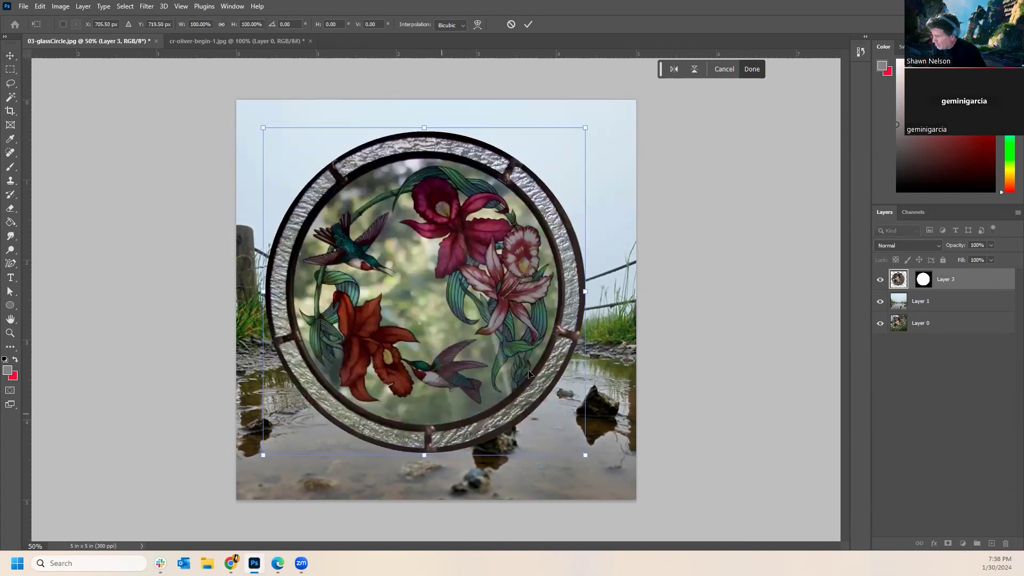
# Merge a new empty layer into Layer 3 to bake its mask, then nudge the circle down.
pyautogui.click(946, 301)
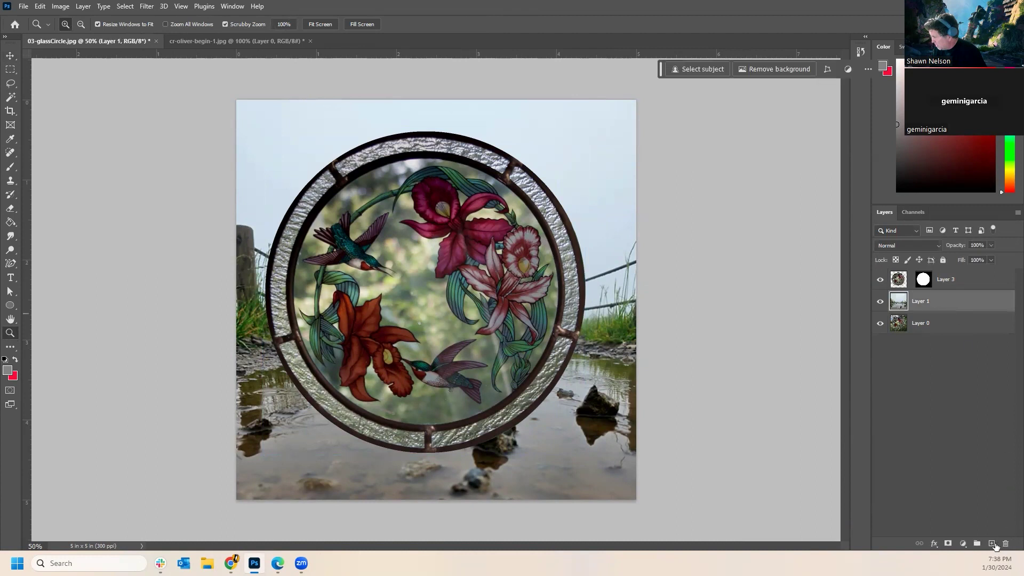
pyautogui.click(994, 544)
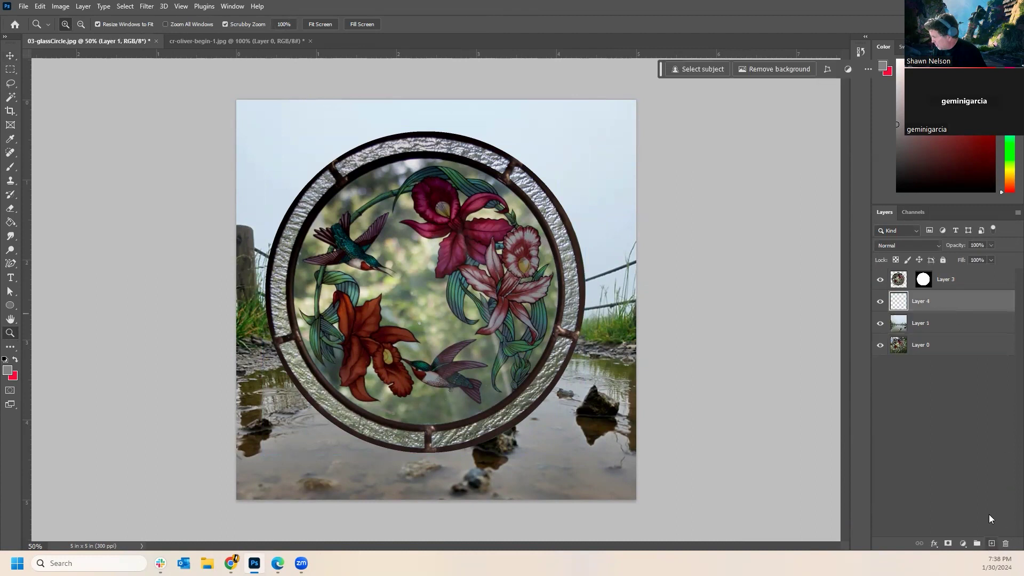
pyautogui.keyDown('shift'); pyautogui.click(950, 280); pyautogui.keyUp('shift')
pyautogui.rightClick(950, 277)
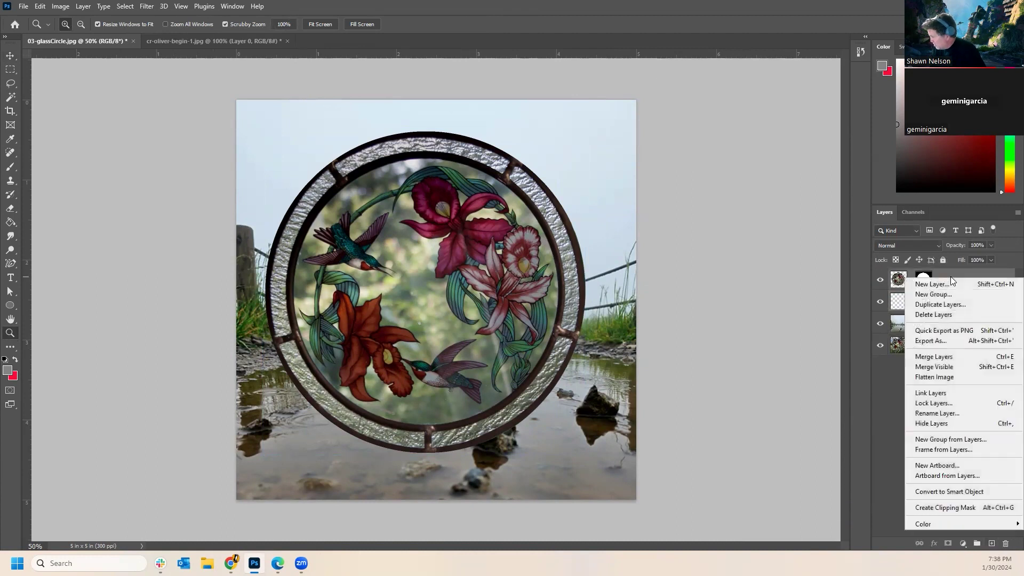
pyautogui.click(931, 356)
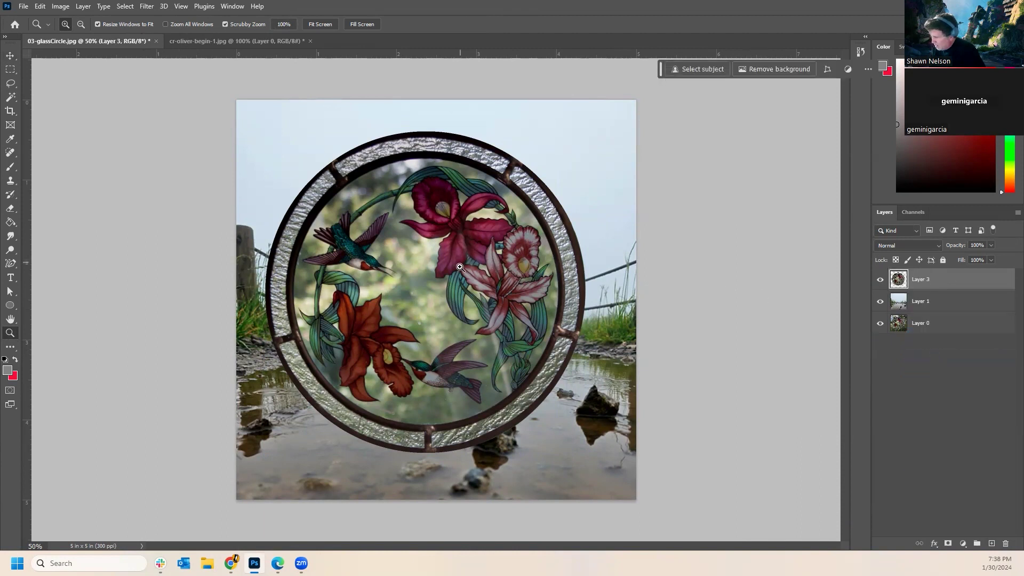
pyautogui.click(10, 56)
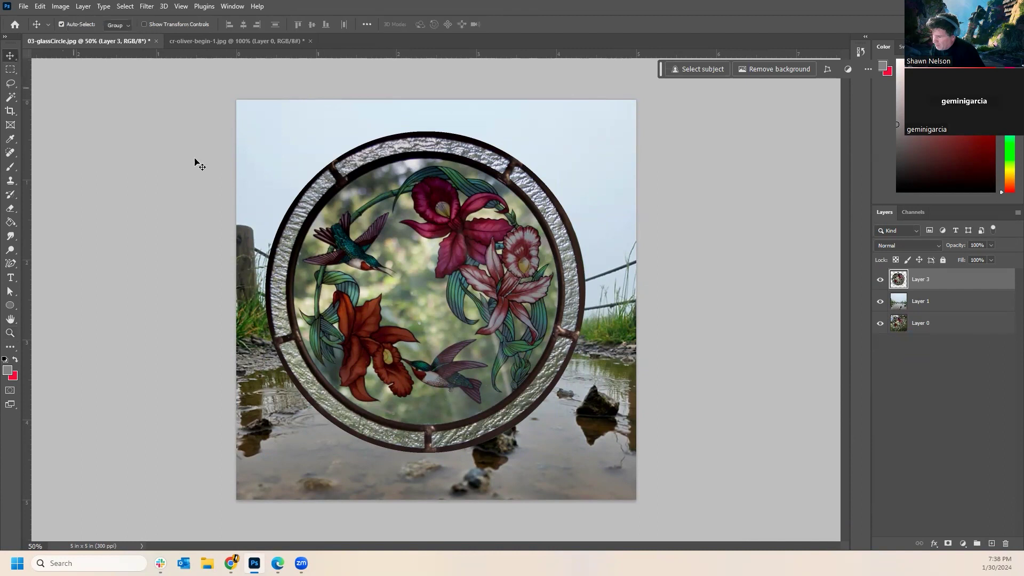
pyautogui.moveTo(443, 344)
pyautogui.mouseDown()
pyautogui.moveTo(474, 354)
pyautogui.moveTo(408, 335)
pyautogui.moveTo(449, 363)
pyautogui.mouseUp()
# Scale the glass circle to 69.80% and place it between the fence rails above the water.
pyautogui.hotkey('ctrl', 't')
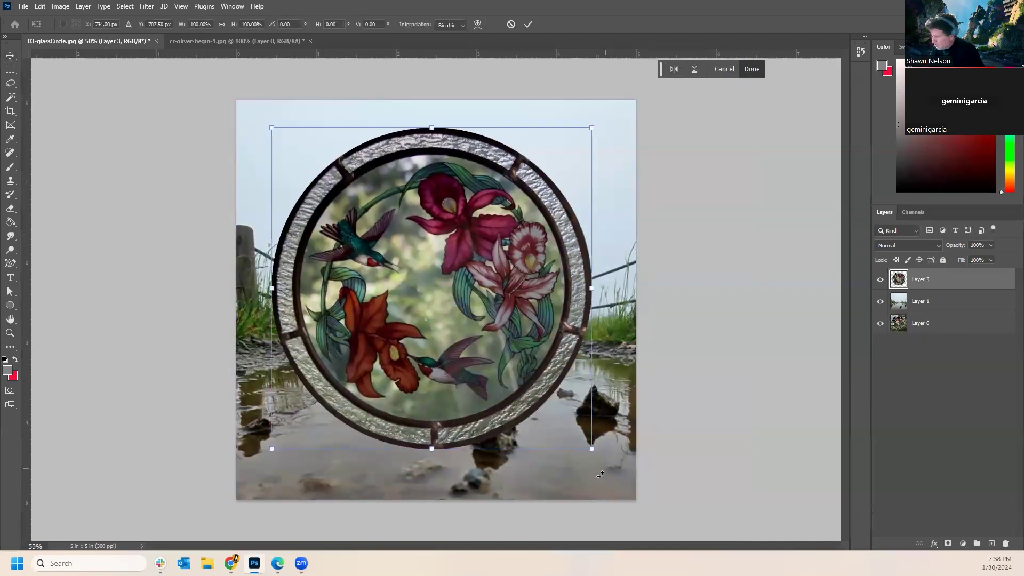
pyautogui.moveTo(591, 453); pyautogui.dragTo(478, 369)
pyautogui.moveTo(403, 238); pyautogui.dragTo(456, 265)
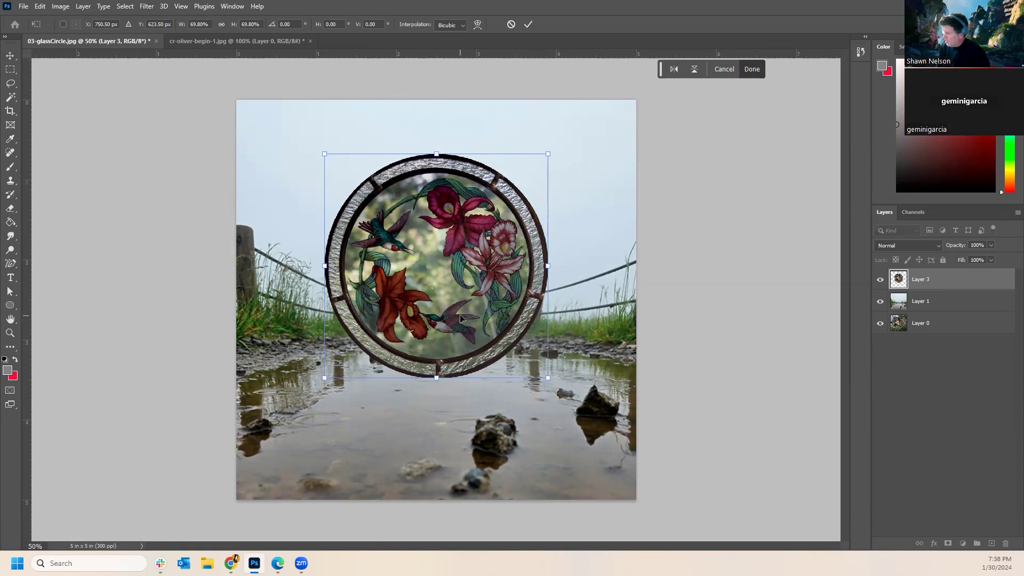
pyautogui.click(965, 334)
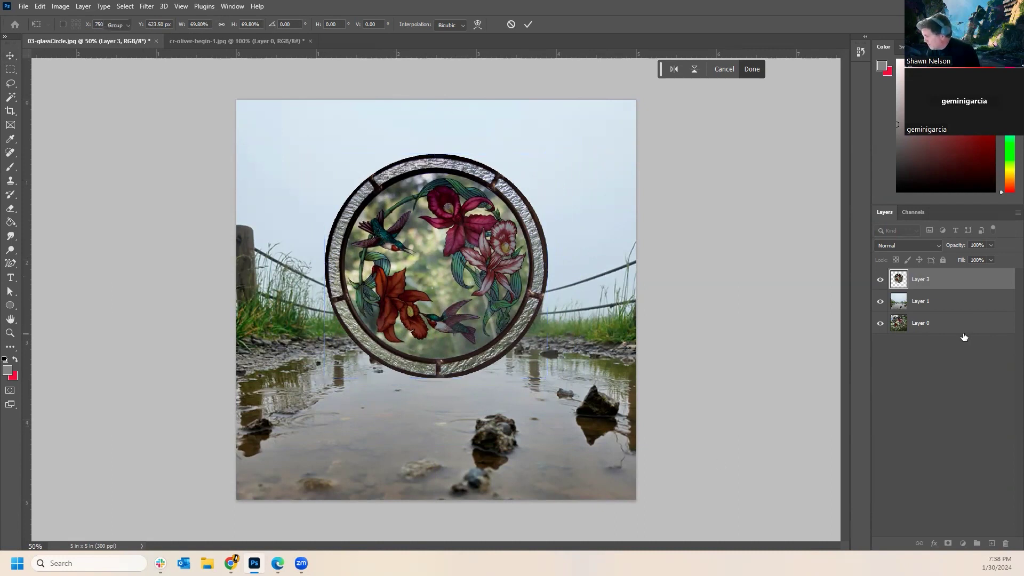
# Select Layer 3 and drag the glass circle slightly up and left over the pond.
pyautogui.click(948, 280)
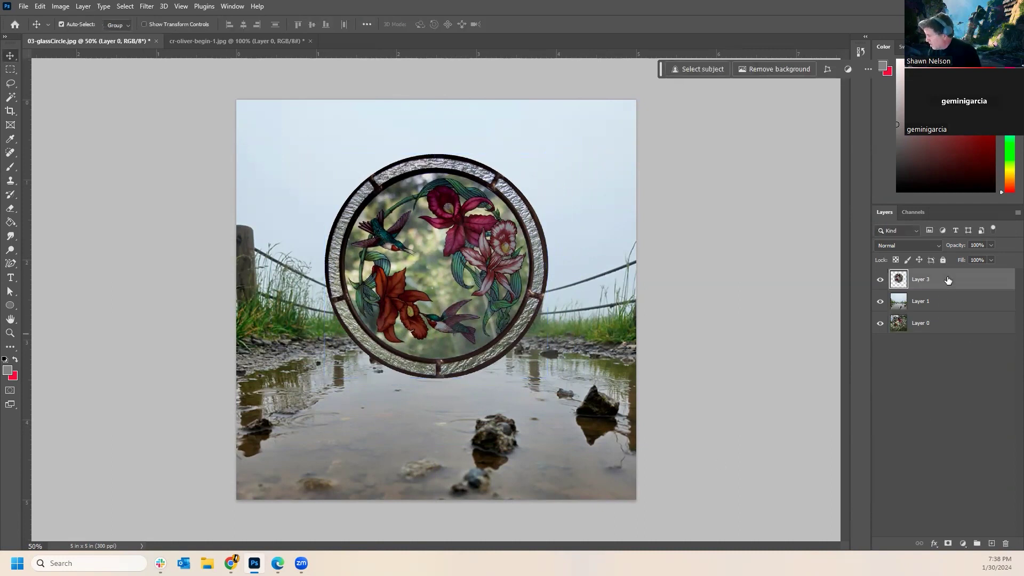
pyautogui.click(948, 331)
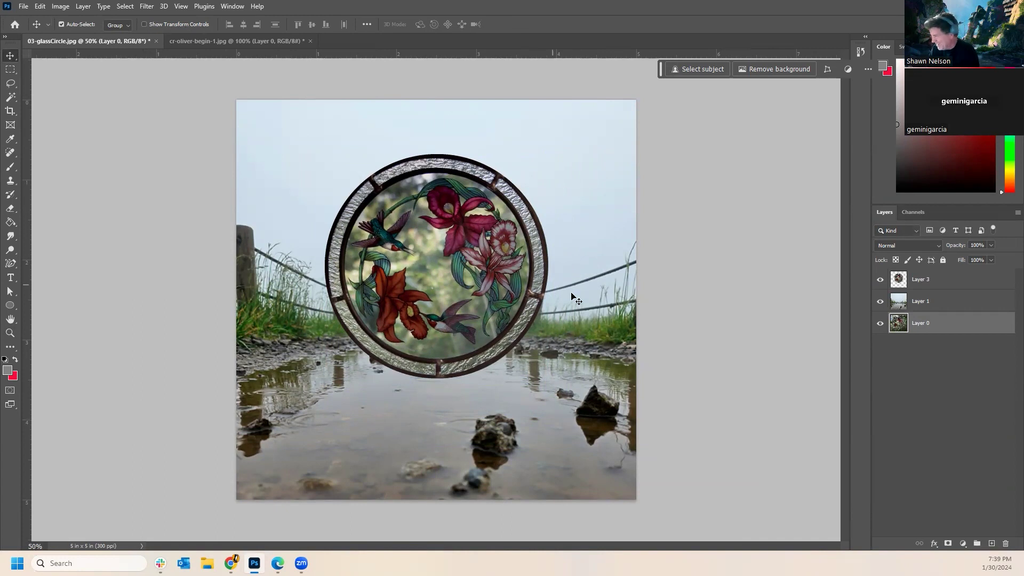
pyautogui.click(968, 285)
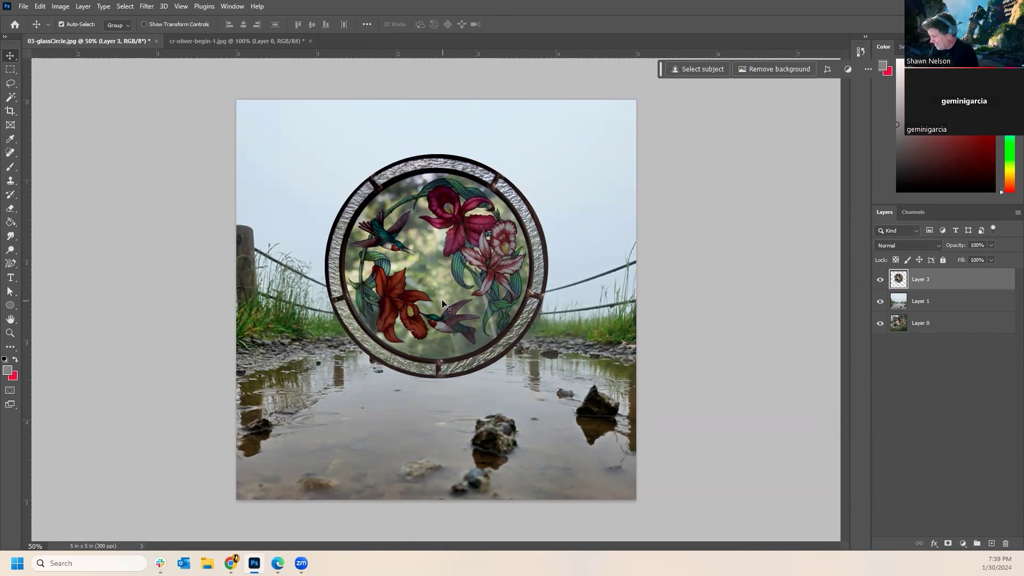
pyautogui.moveTo(443, 285)
pyautogui.mouseDown()
pyautogui.moveTo(449, 299)
pyautogui.moveTo(388, 432)
pyautogui.moveTo(427, 482)
pyautogui.moveTo(462, 312)
pyautogui.moveTo(454, 299)
pyautogui.mouseUp()
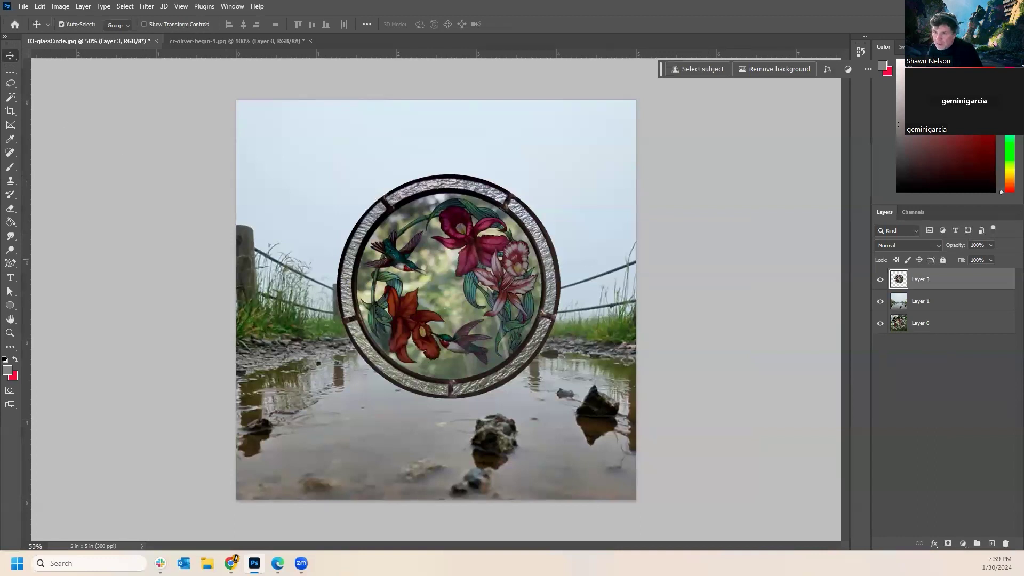
pyautogui.moveTo(467, 297)
pyautogui.mouseDown()
pyautogui.moveTo(453, 284)
pyautogui.moveTo(459, 277)
pyautogui.mouseUp()
pyautogui.moveTo(530, 281); pyautogui.dragTo(533, 284)
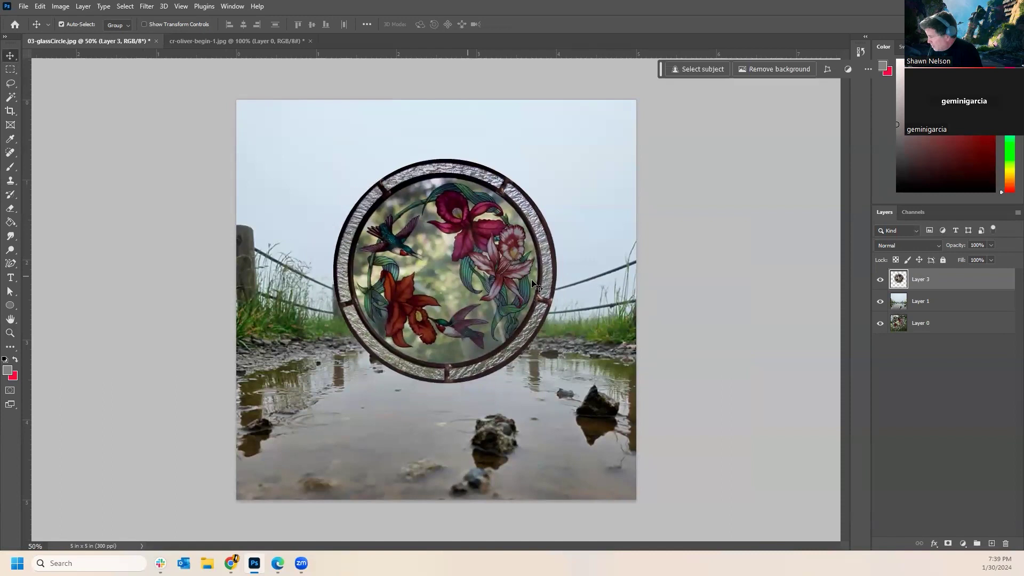
# Hide Layer 3 and place the monster painting over the pond scene at about 12% scale.
pyautogui.click(879, 279)
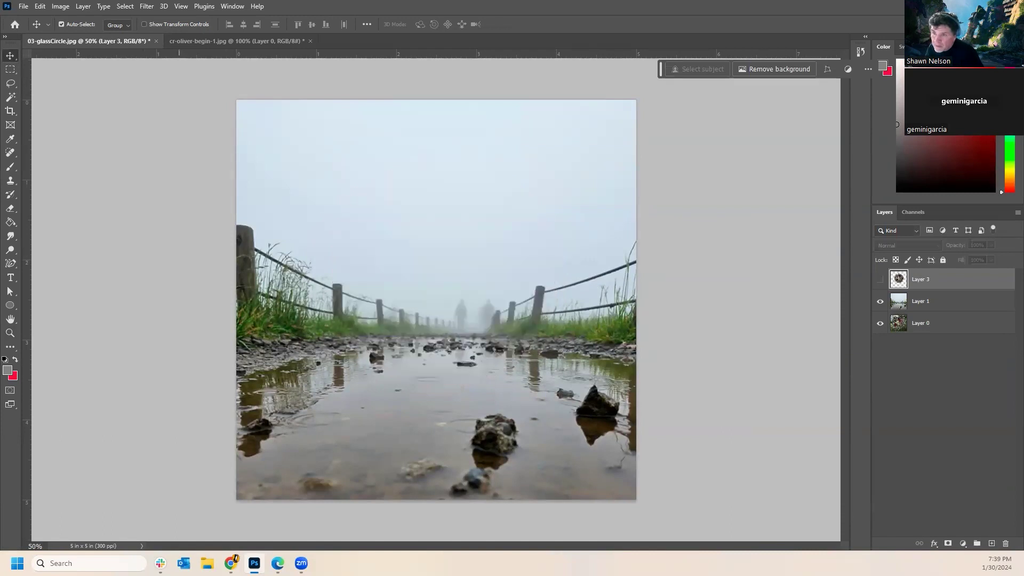
pyautogui.moveTo(840, 267); pyautogui.dragTo(469, 281)
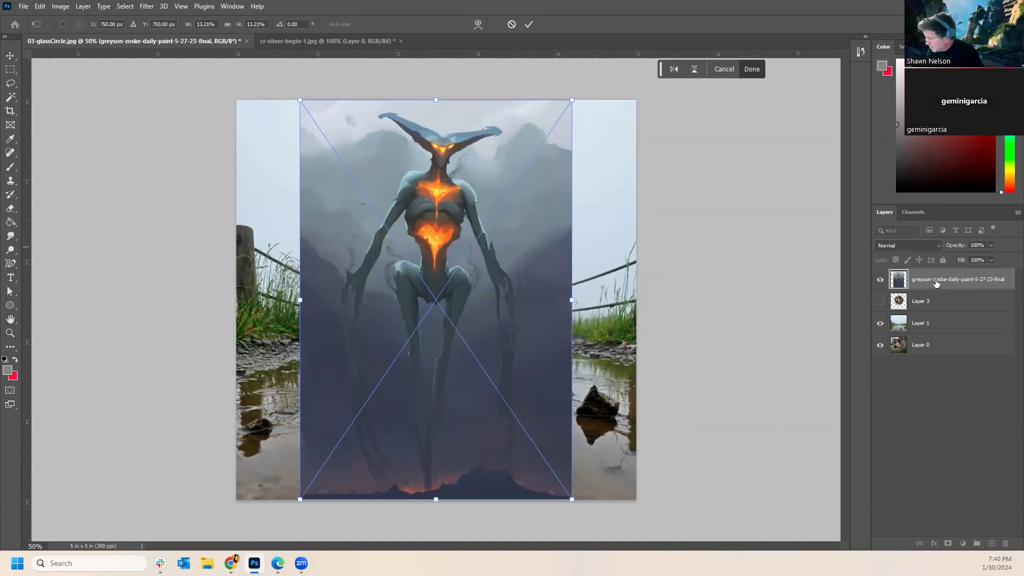
pyautogui.moveTo(571, 498); pyautogui.dragTo(546, 461)
pyautogui.moveTo(469, 378)
pyautogui.mouseDown()
pyautogui.moveTo(512, 404)
pyautogui.moveTo(477, 378)
pyautogui.mouseUp()
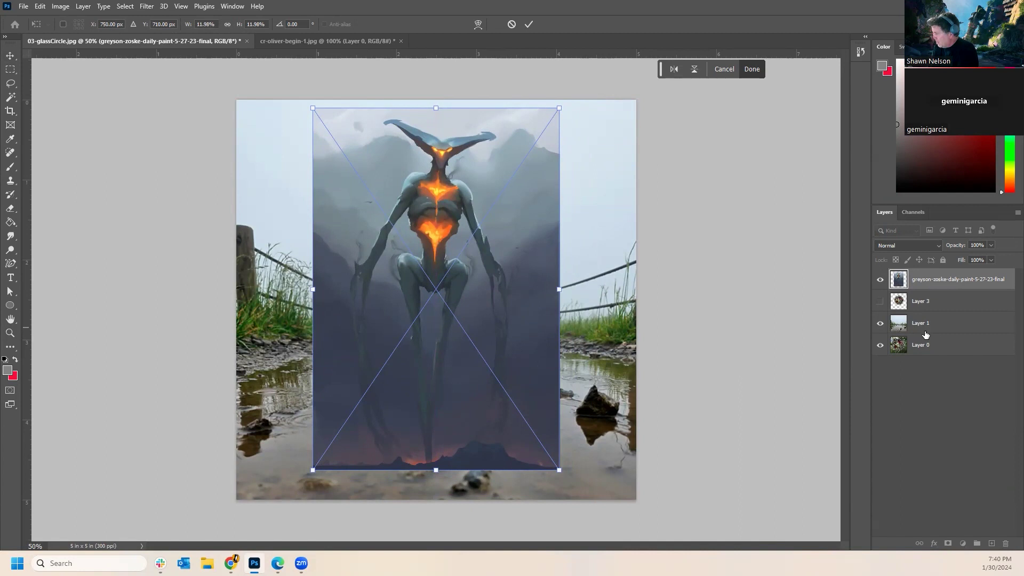
pyautogui.click(942, 304)
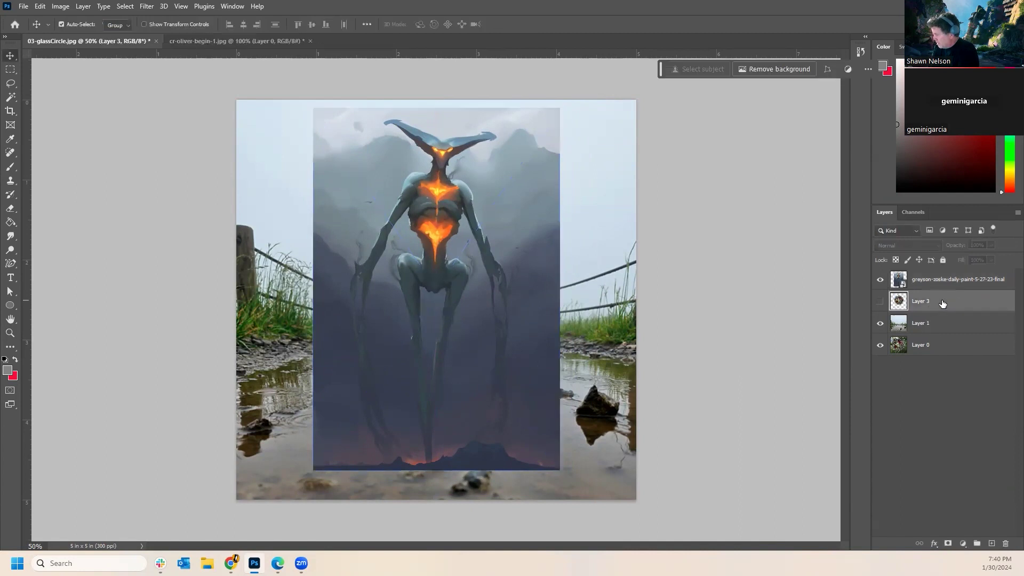
# Delete Layer 3 and move the monster painting to the canvas centre.
pyautogui.click(1005, 543)
pyautogui.click(461, 209)
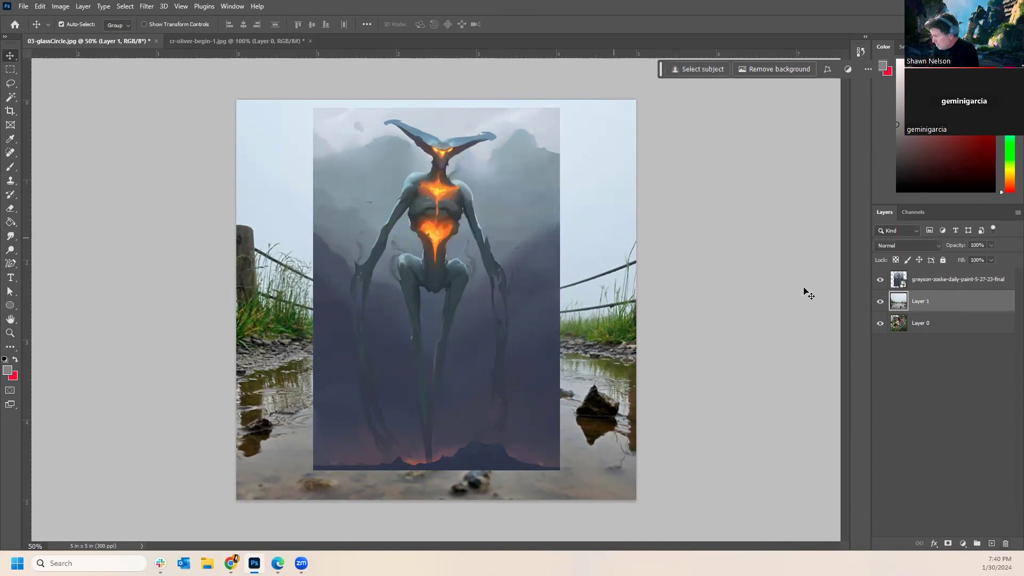
pyautogui.moveTo(477, 267)
pyautogui.mouseDown()
pyautogui.moveTo(515, 268)
pyautogui.moveTo(216, 365)
pyautogui.mouseUp()
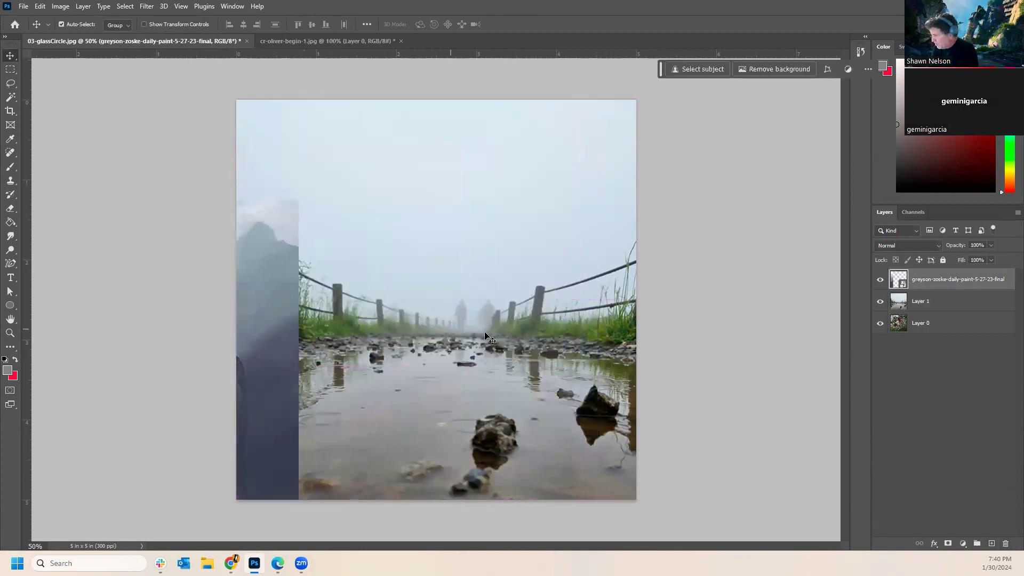
pyautogui.moveTo(280, 367)
pyautogui.mouseDown()
pyautogui.moveTo(552, 266)
pyautogui.moveTo(558, 280)
pyautogui.mouseUp()
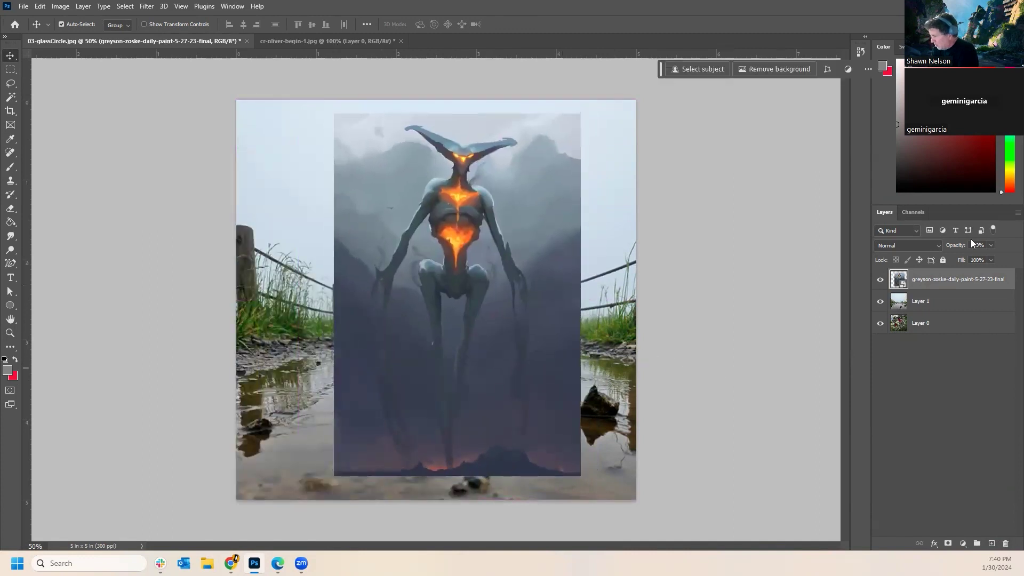
# Trial a lower opacity, shift the painting up and right, then restore 100% opacity.
pyautogui.click(991, 260)
pyautogui.moveTo(974, 257); pyautogui.dragTo(965, 258)
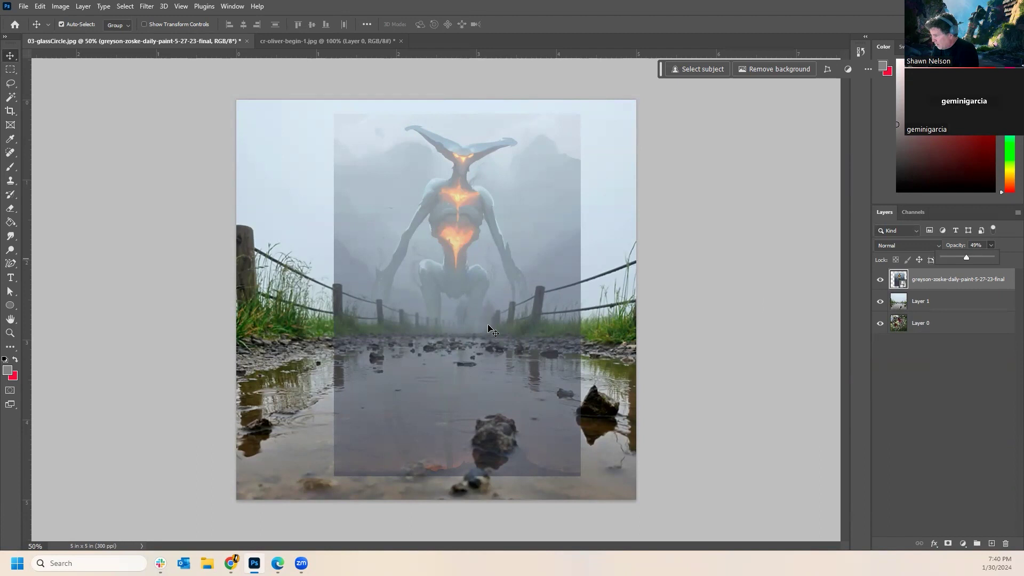
pyautogui.moveTo(471, 282); pyautogui.dragTo(478, 244)
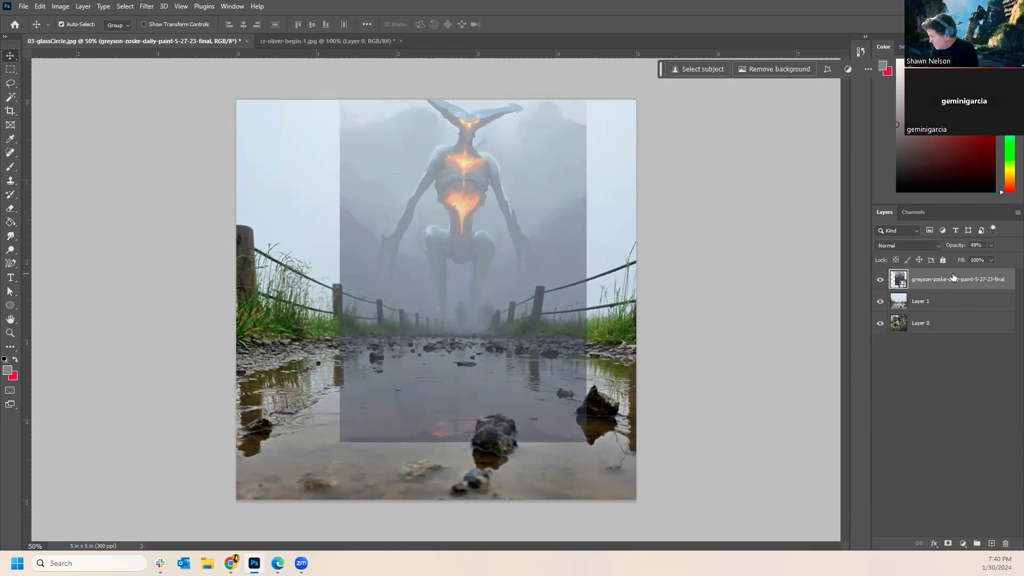
pyautogui.moveTo(993, 257); pyautogui.dragTo(1016, 258)
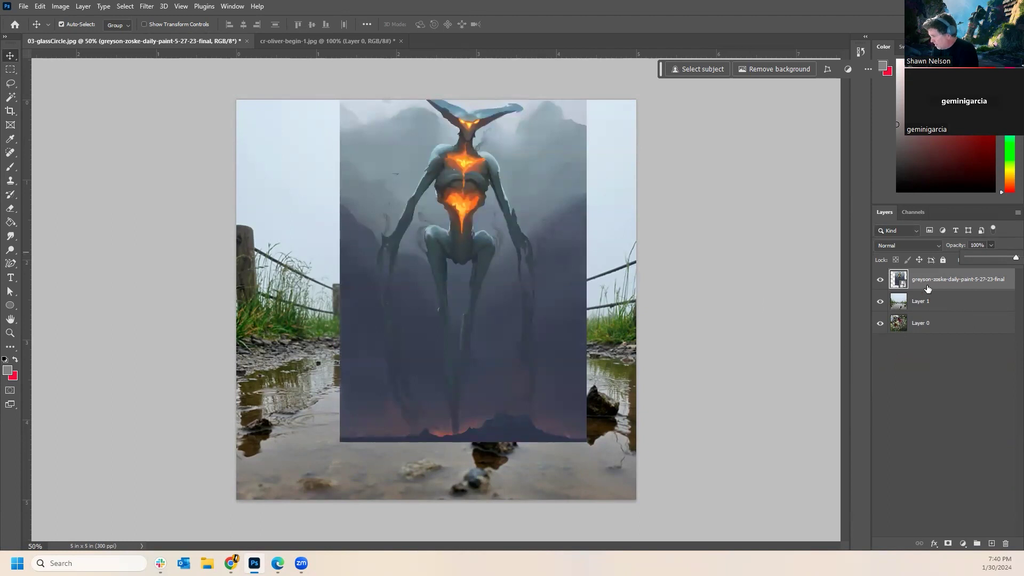
# Add an empty layer above Layer 1 and merge it into the monster painting layer.
pyautogui.rightClick(905, 286)
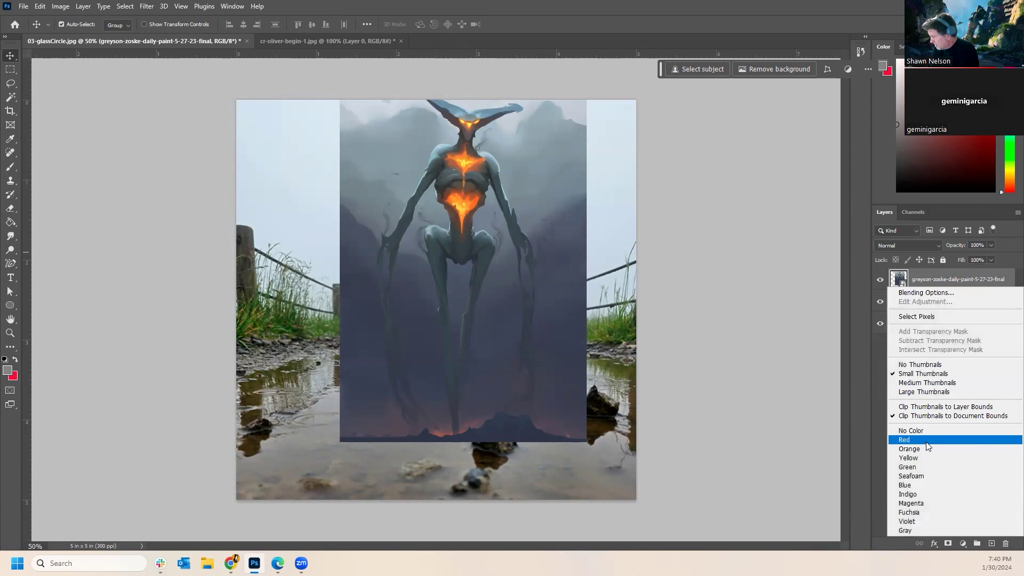
pyautogui.click(880, 523)
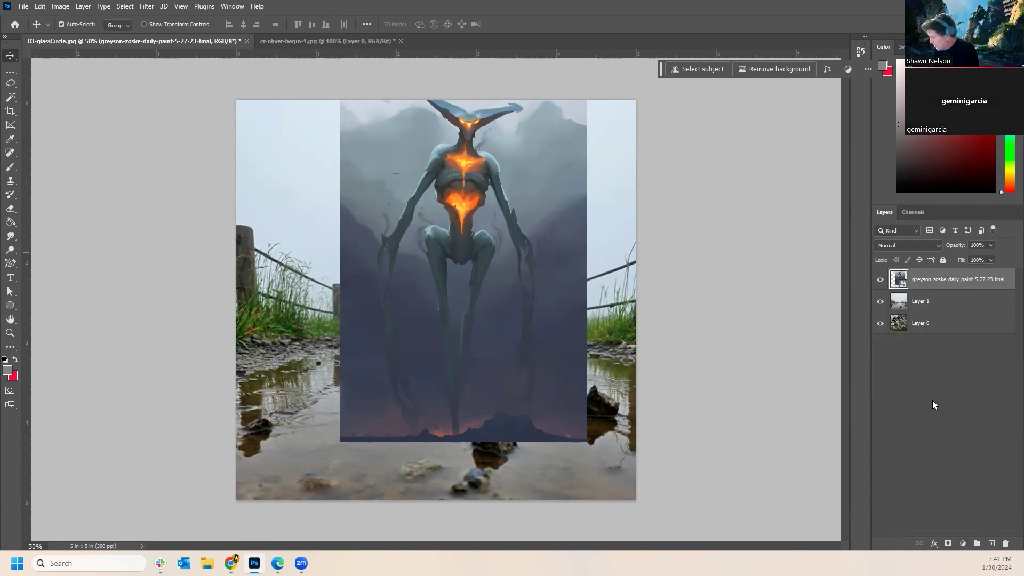
pyautogui.click(918, 301)
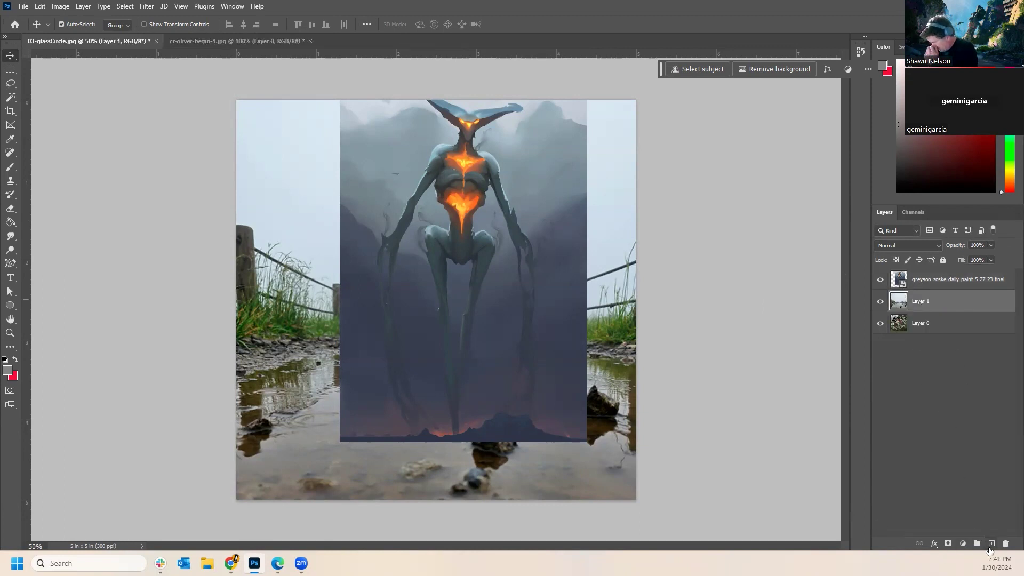
pyautogui.click(991, 543)
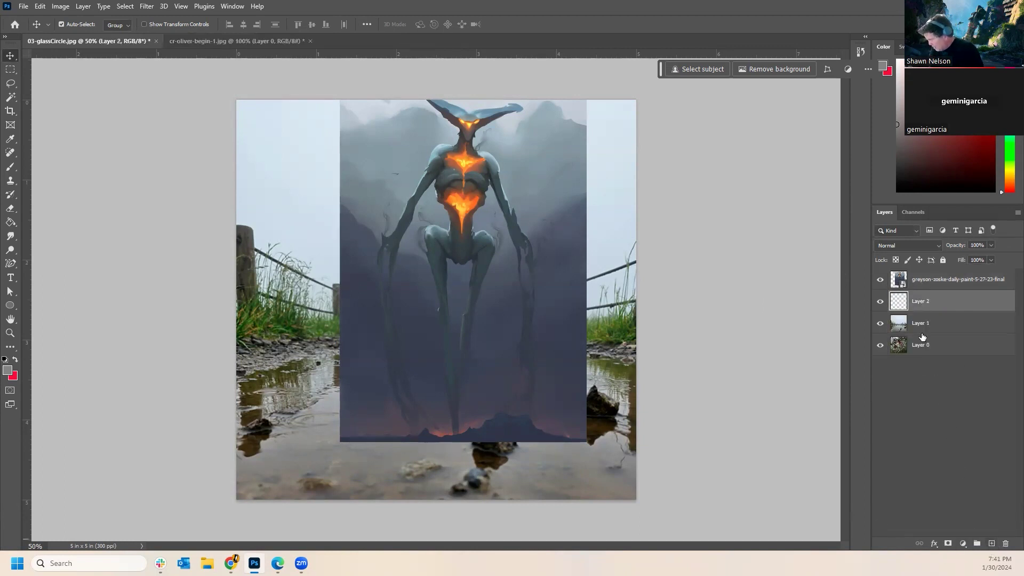
pyautogui.keyDown('ctrl'); pyautogui.click(937, 281); pyautogui.keyUp('ctrl')
pyautogui.rightClick(937, 279)
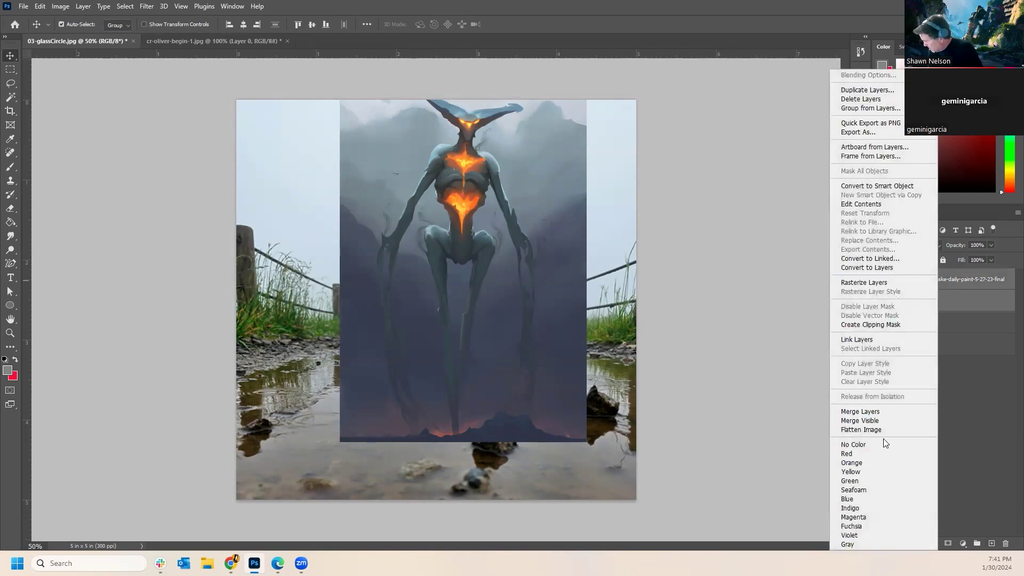
pyautogui.click(876, 412)
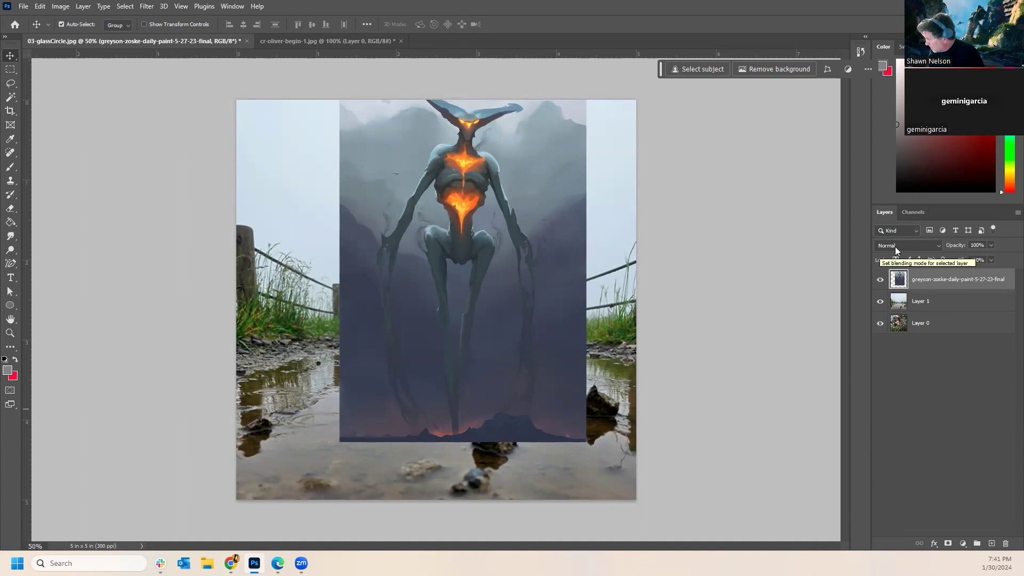
pyautogui.click(894, 246)
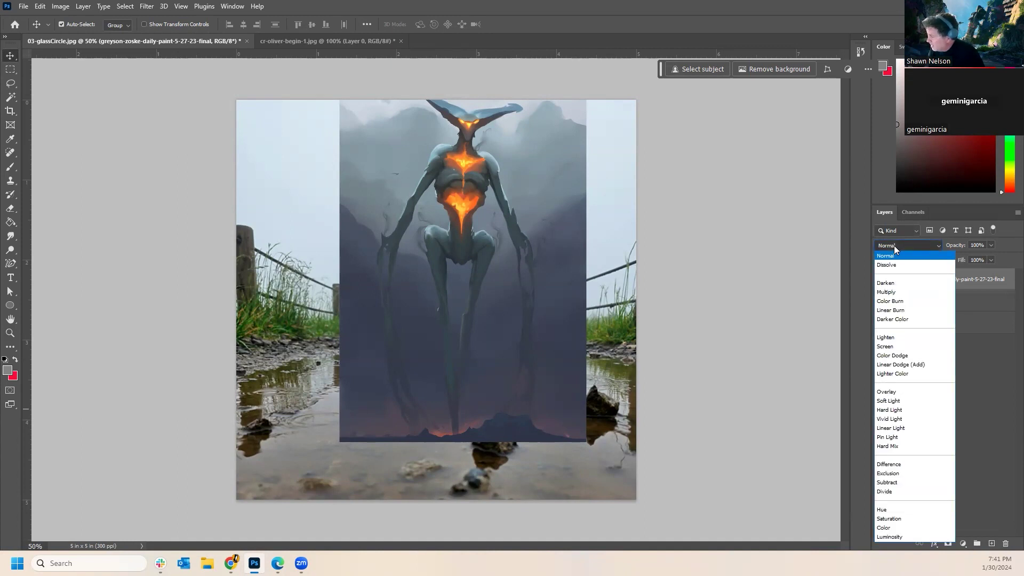
# Try Multiply on the painting, then Dissolve with opacity lowered and raised again.
pyautogui.click(987, 343)
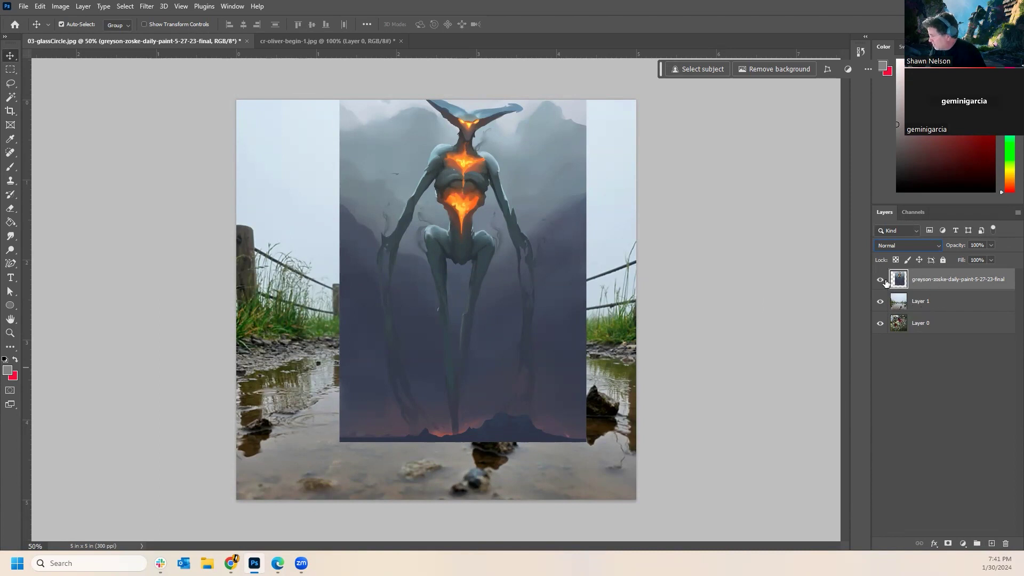
pyautogui.click(900, 243)
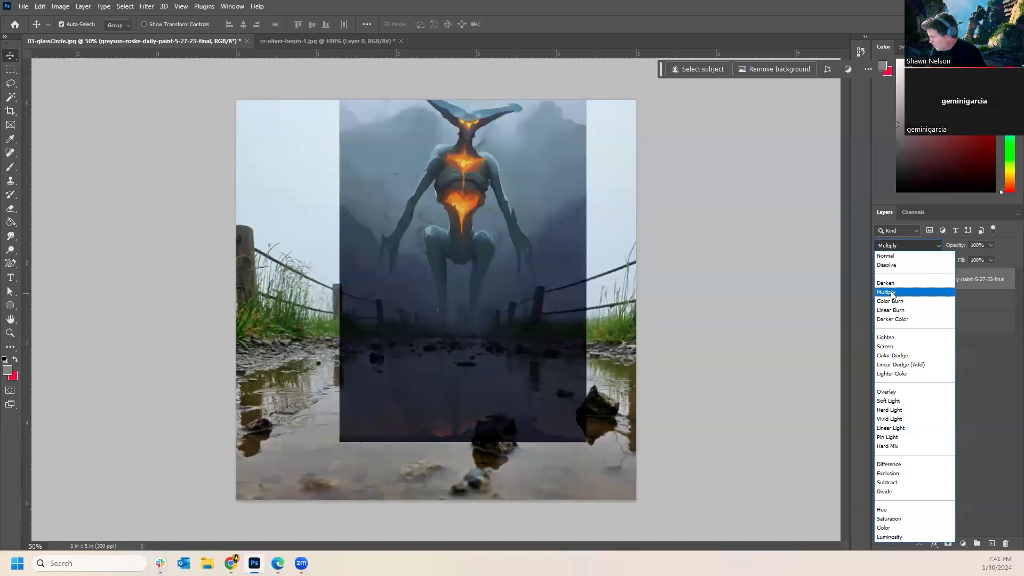
pyautogui.click(893, 293)
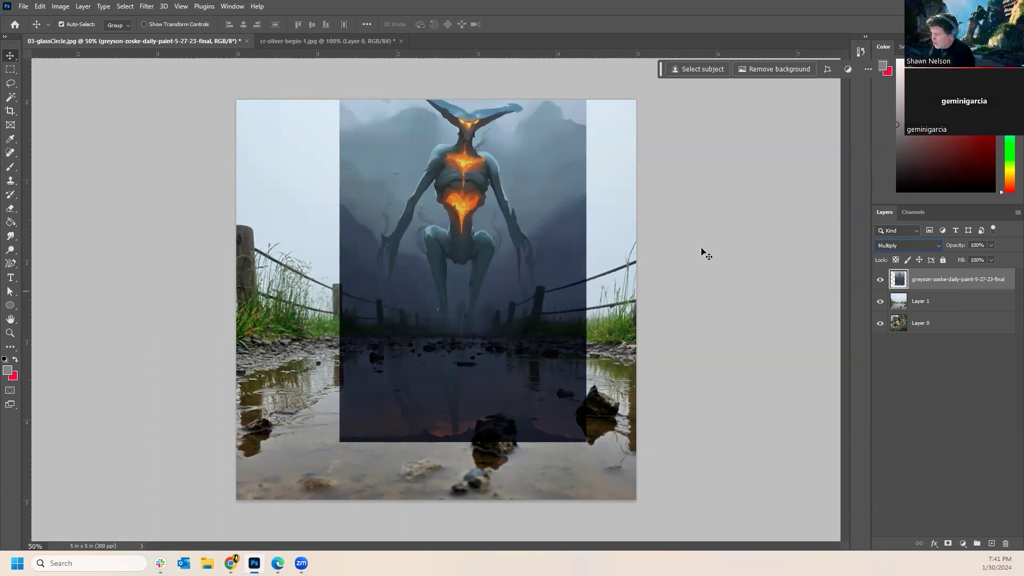
pyautogui.click(892, 246)
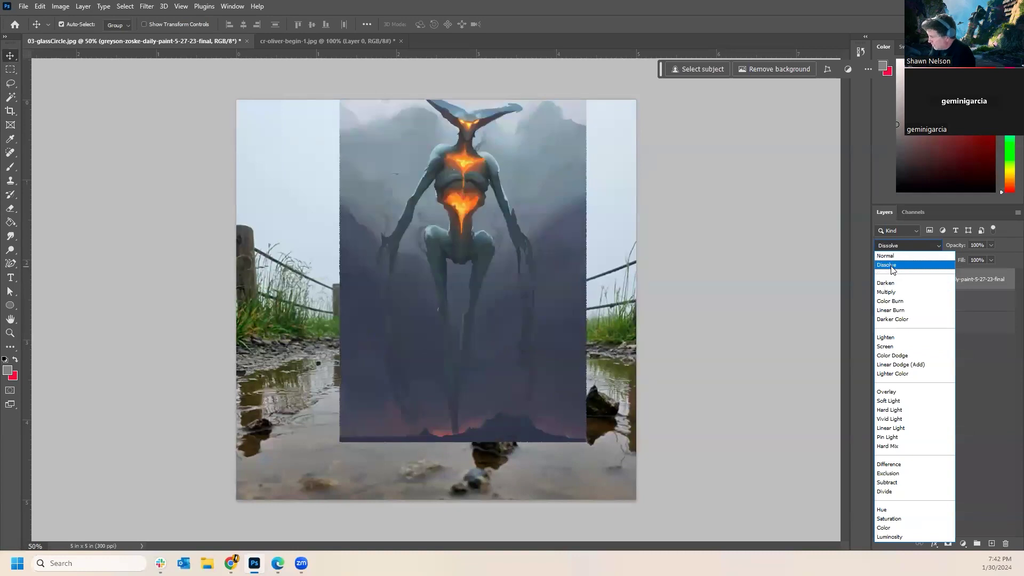
pyautogui.click(891, 266)
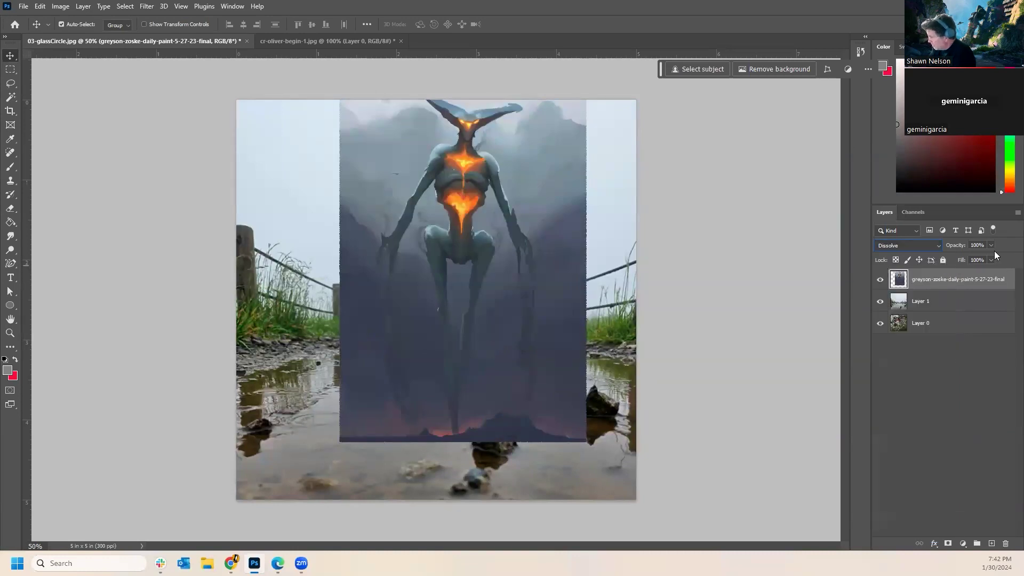
pyautogui.click(991, 246)
pyautogui.moveTo(990, 260)
pyautogui.mouseDown()
pyautogui.moveTo(973, 259)
pyautogui.moveTo(993, 253)
pyautogui.mouseUp()
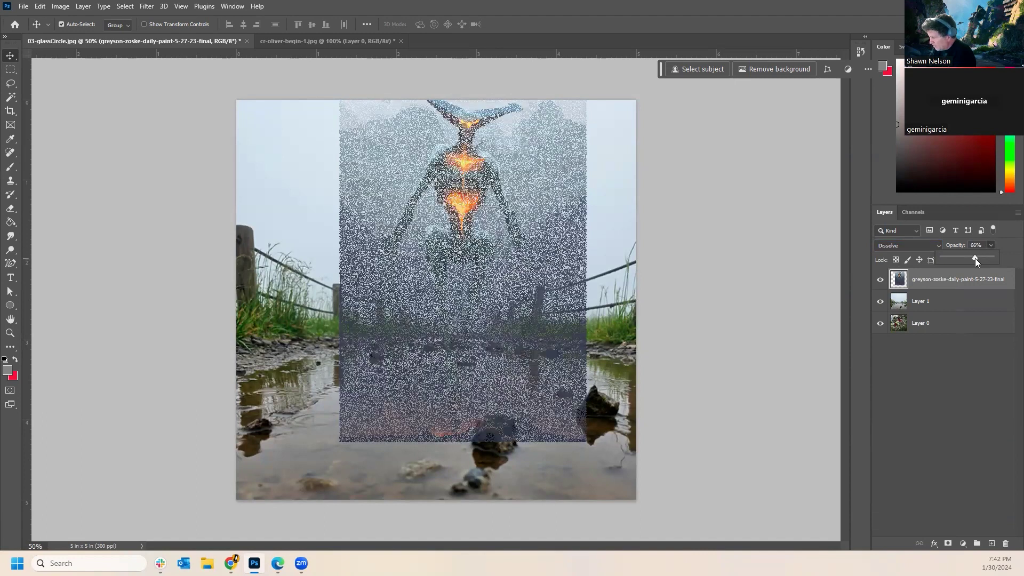
pyautogui.moveTo(975, 258); pyautogui.dragTo(1008, 259)
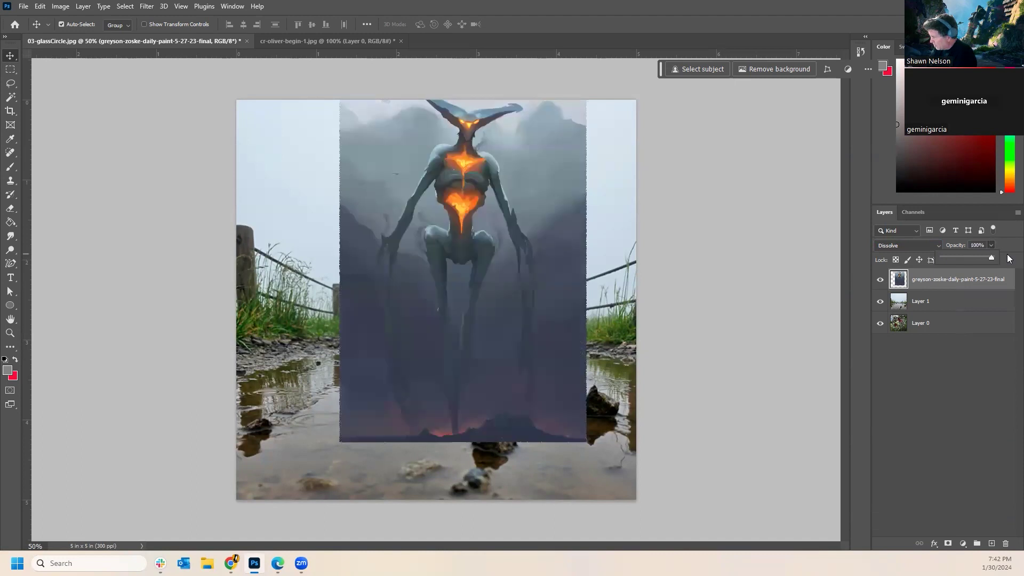
# Try Darken, then settle on Multiply, testing 28% and 72% before returning to 100% opacity.
pyautogui.click(941, 244)
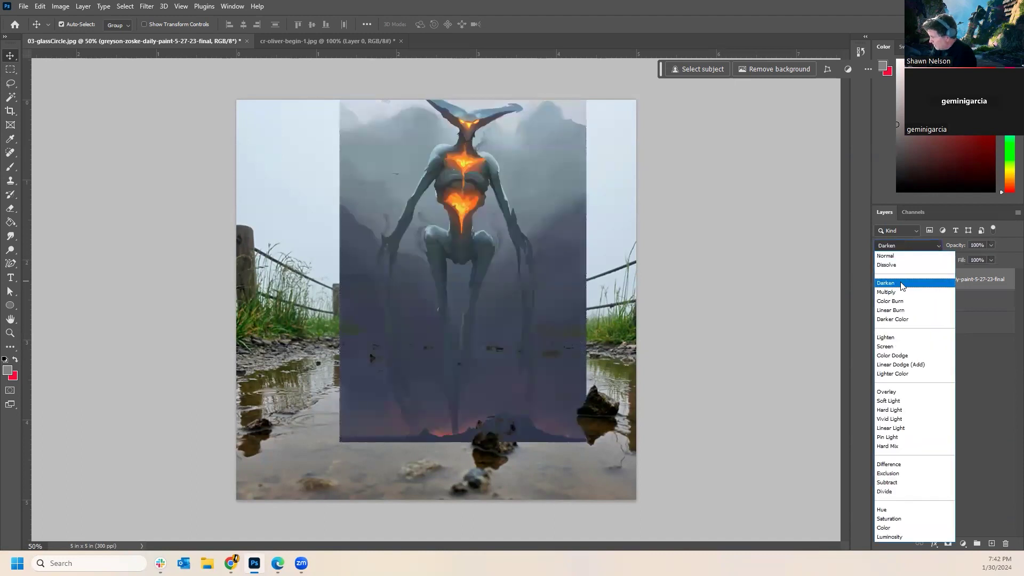
pyautogui.click(900, 283)
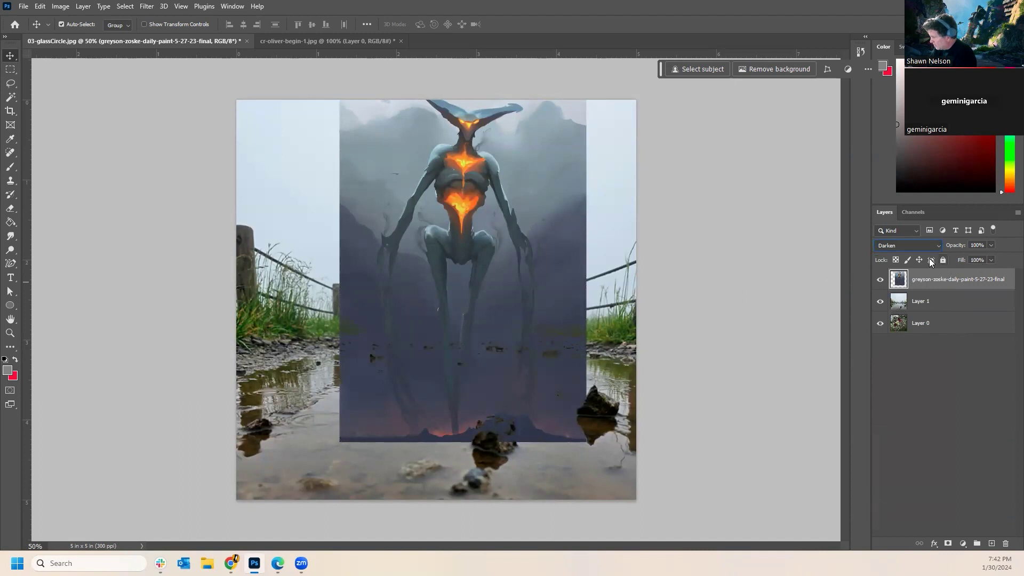
pyautogui.click(906, 246)
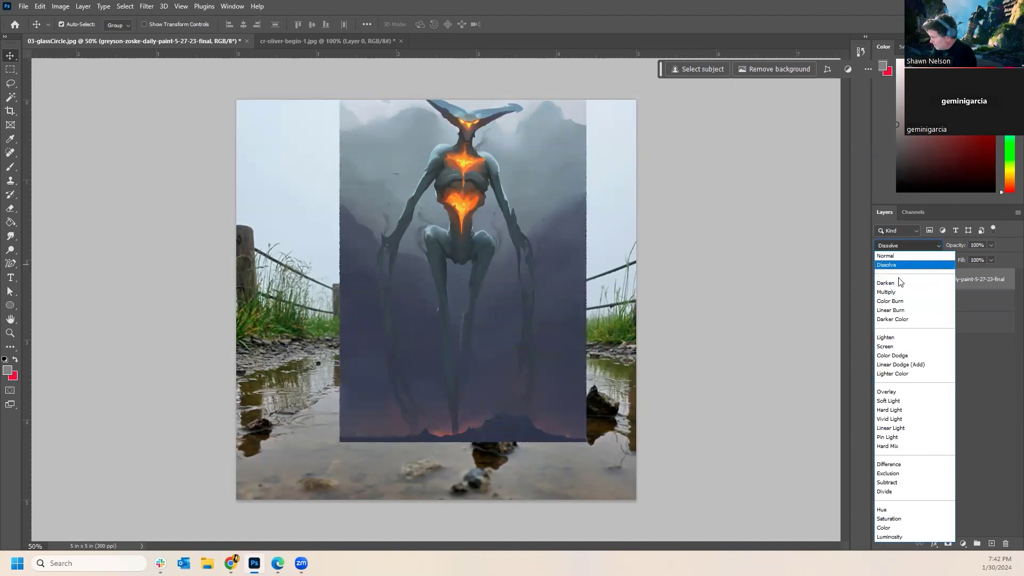
pyautogui.click(900, 292)
pyautogui.click(991, 246)
pyautogui.click(955, 258)
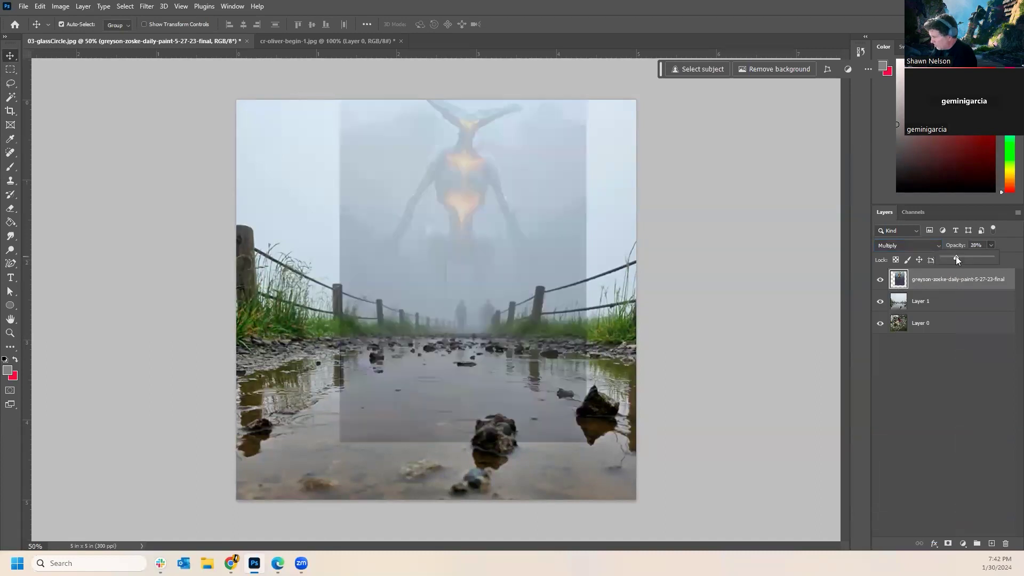
pyautogui.click(976, 258)
pyautogui.moveTo(977, 258); pyautogui.dragTo(1008, 250)
pyautogui.click(909, 248)
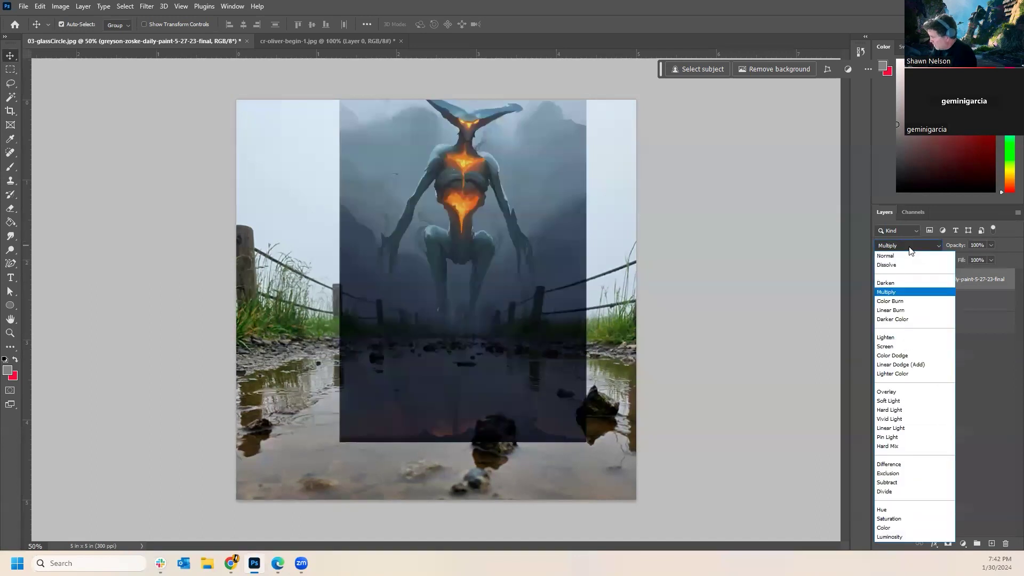
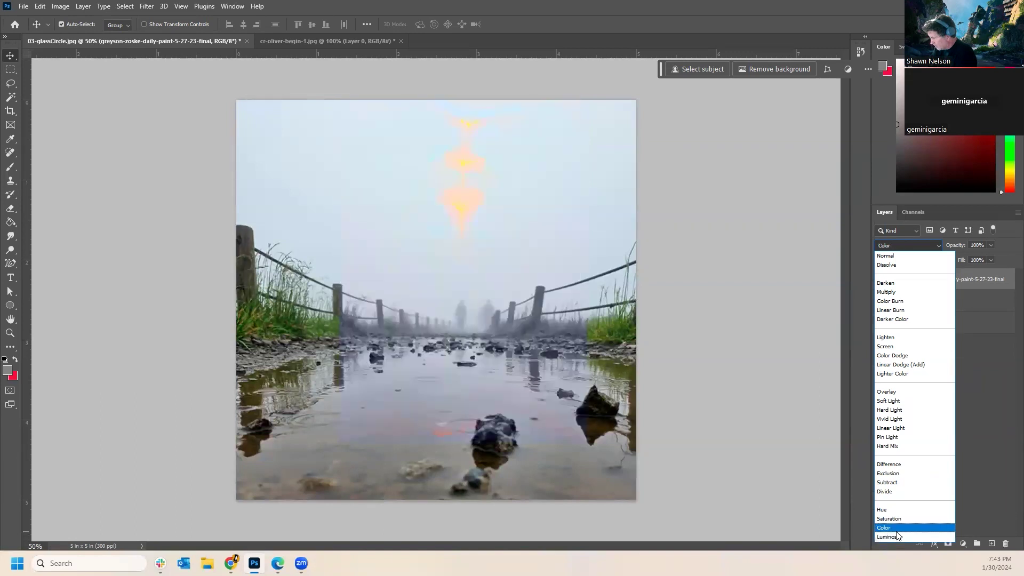
# Leave the greyson-zoske creature layer's blend mode set to Multiply.
pyautogui.click(995, 440)
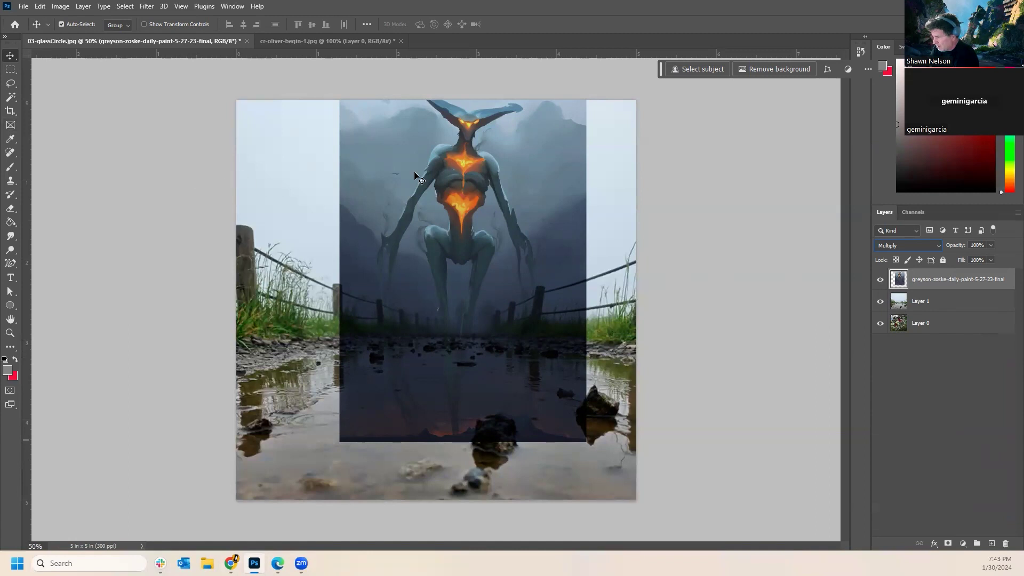
# Scale the creature painting to about 67%, tilt it 2°, and place it above the puddle.
pyautogui.moveTo(469, 186)
pyautogui.mouseDown()
pyautogui.moveTo(452, 187)
pyautogui.moveTo(464, 181)
pyautogui.moveTo(464, 192)
pyautogui.mouseUp()
pyautogui.hotkey('ctrl', 't')
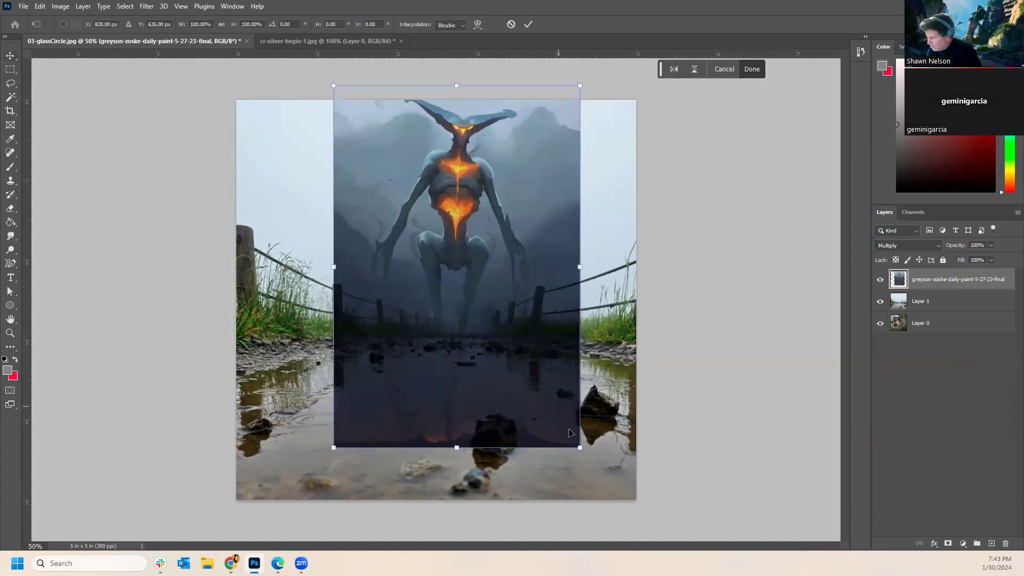
pyautogui.moveTo(580, 456); pyautogui.dragTo(502, 339)
pyautogui.moveTo(404, 191); pyautogui.dragTo(425, 215)
pyautogui.moveTo(542, 126); pyautogui.dragTo(545, 132)
pyautogui.moveTo(467, 247); pyautogui.dragTo(462, 241)
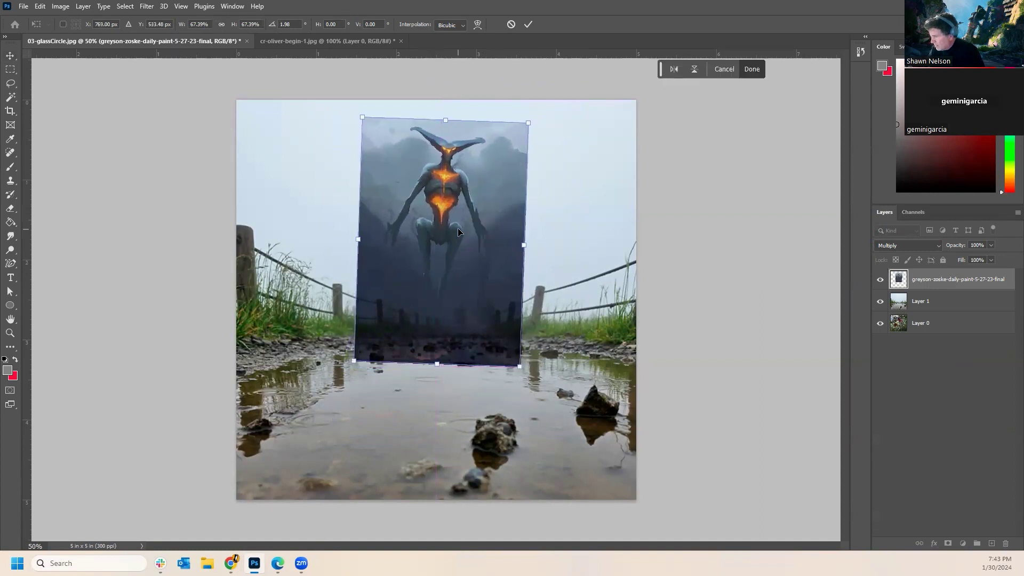
pyautogui.press('Return')
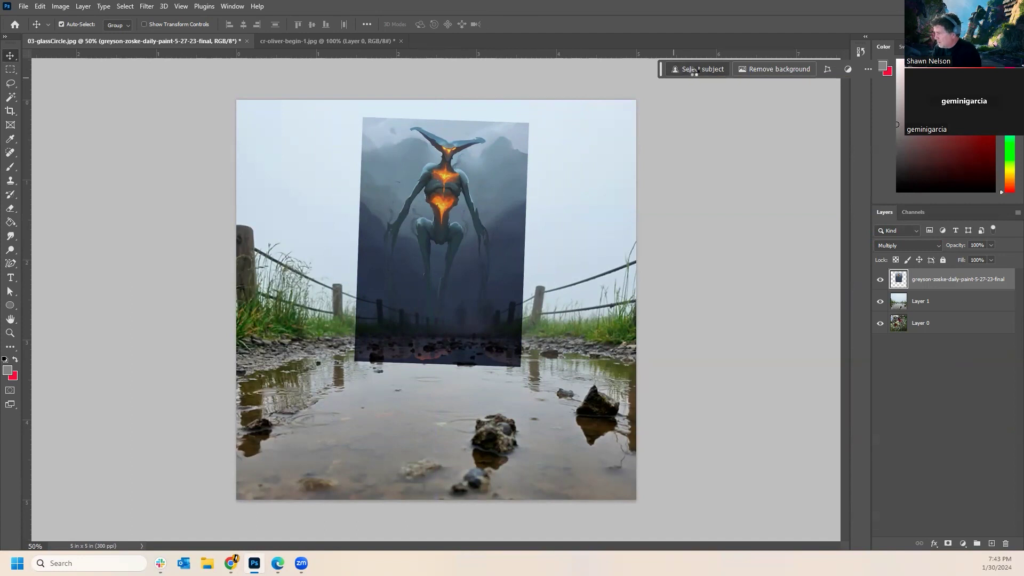
pyautogui.click(691, 69)
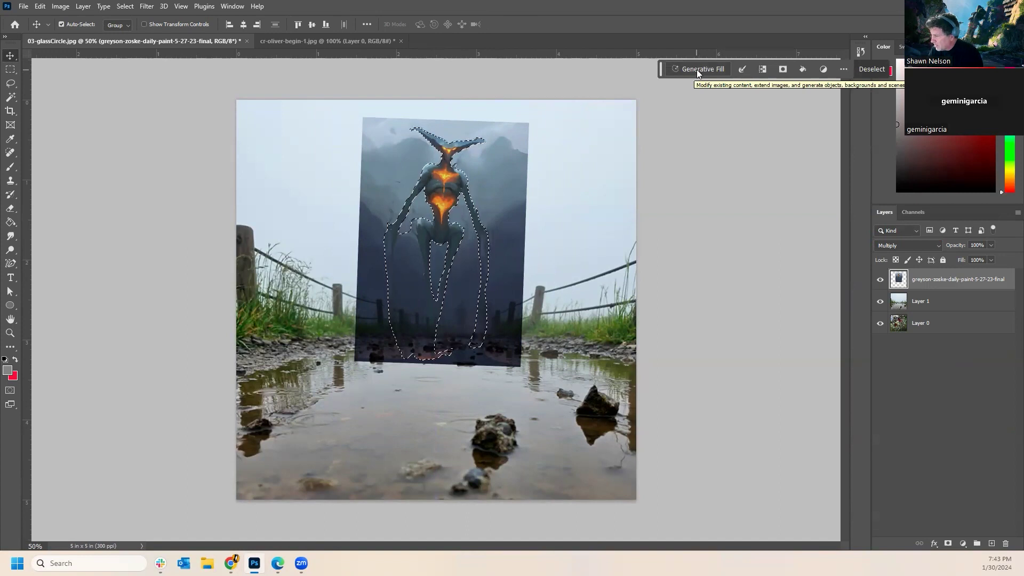
pyautogui.click(697, 146)
pyautogui.click(125, 6)
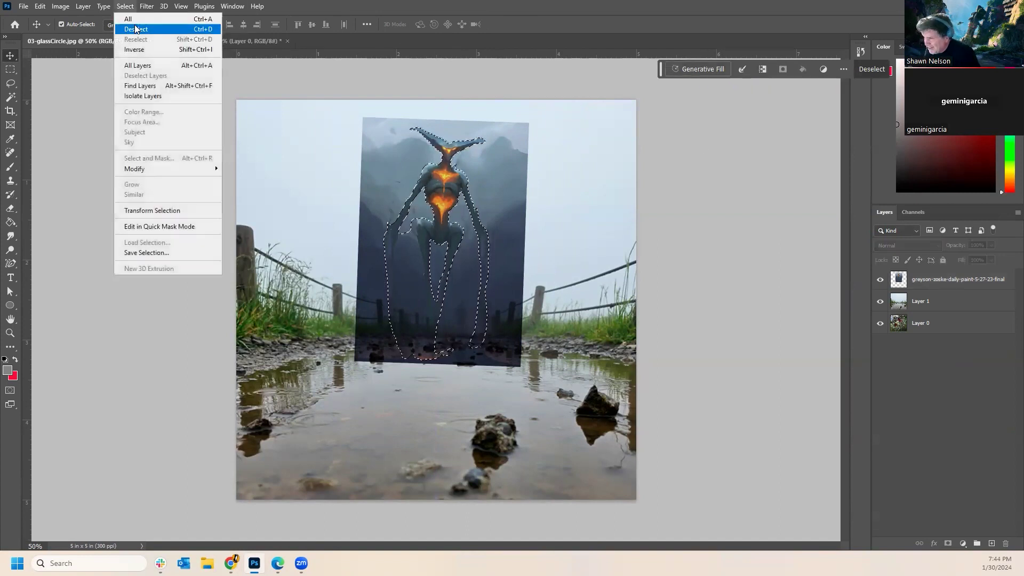
pyautogui.click(134, 27)
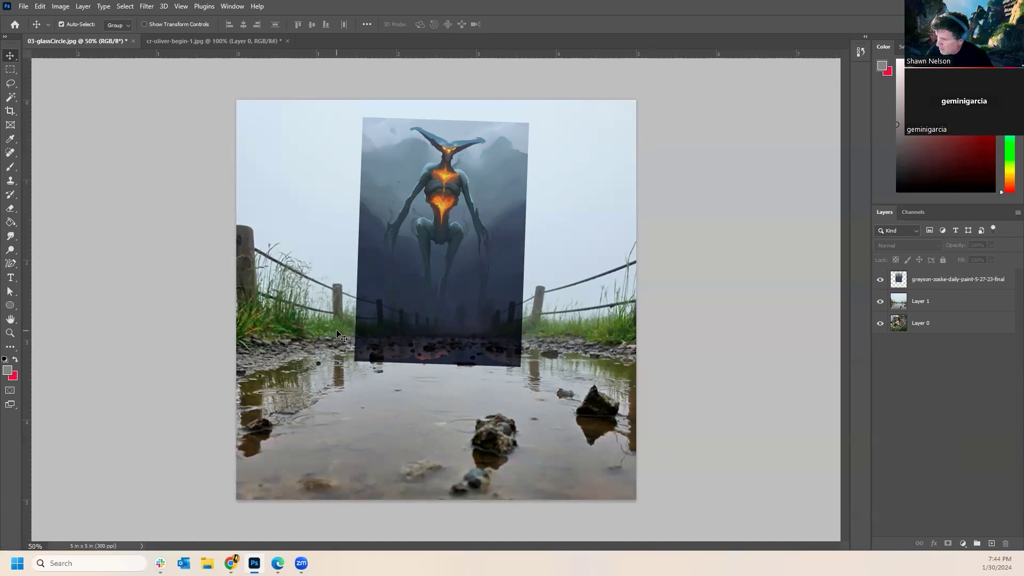
# Erase the creature painting's bottom edge on the greyson layer with an enlarged eraser.
pyautogui.click(10, 209)
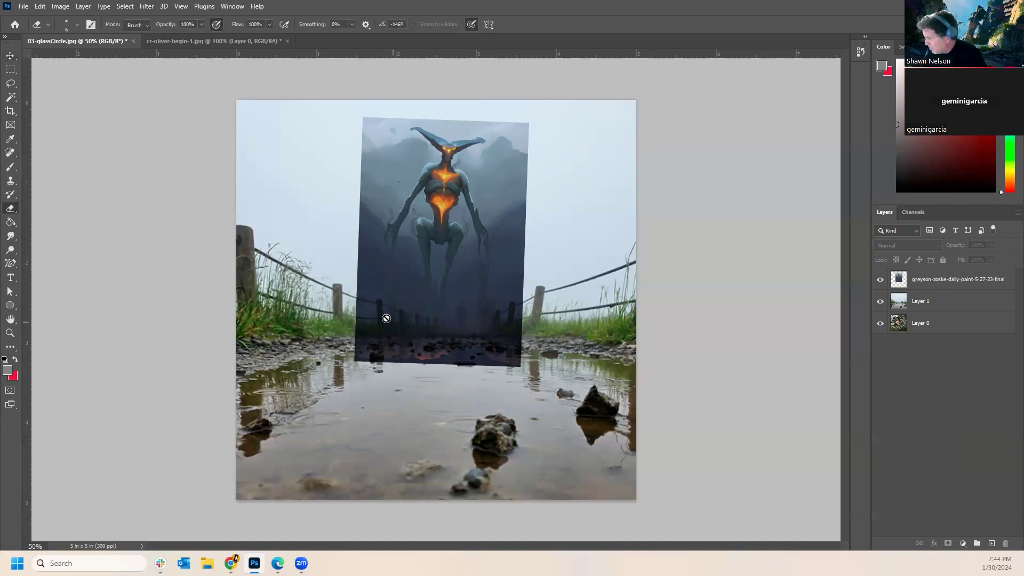
pyautogui.click(359, 338)
pyautogui.click(471, 207)
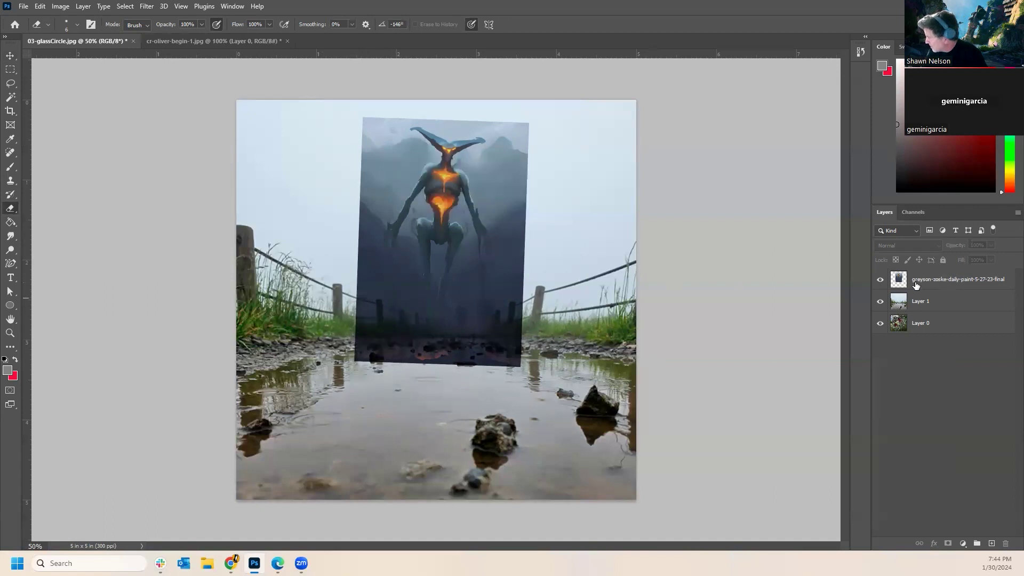
pyautogui.click(947, 285)
pyautogui.moveTo(362, 332)
pyautogui.mouseDown()
pyautogui.moveTo(436, 354)
pyautogui.moveTo(367, 360)
pyautogui.moveTo(389, 356)
pyautogui.moveTo(354, 334)
pyautogui.moveTo(501, 345)
pyautogui.moveTo(451, 350)
pyautogui.moveTo(519, 341)
pyautogui.moveTo(517, 331)
pyautogui.moveTo(494, 336)
pyautogui.moveTo(515, 352)
pyautogui.moveTo(476, 368)
pyautogui.moveTo(470, 358)
pyautogui.moveTo(431, 369)
pyautogui.moveTo(356, 341)
pyautogui.moveTo(354, 327)
pyautogui.moveTo(411, 340)
pyautogui.mouseUp()
pyautogui.press(']')
pyautogui.press(']')
pyautogui.press(']')
pyautogui.press(']')
pyautogui.press(']')
pyautogui.press(']')
pyautogui.press(']')
pyautogui.press(']')
pyautogui.press(']')
pyautogui.press(']')
pyautogui.press(']')
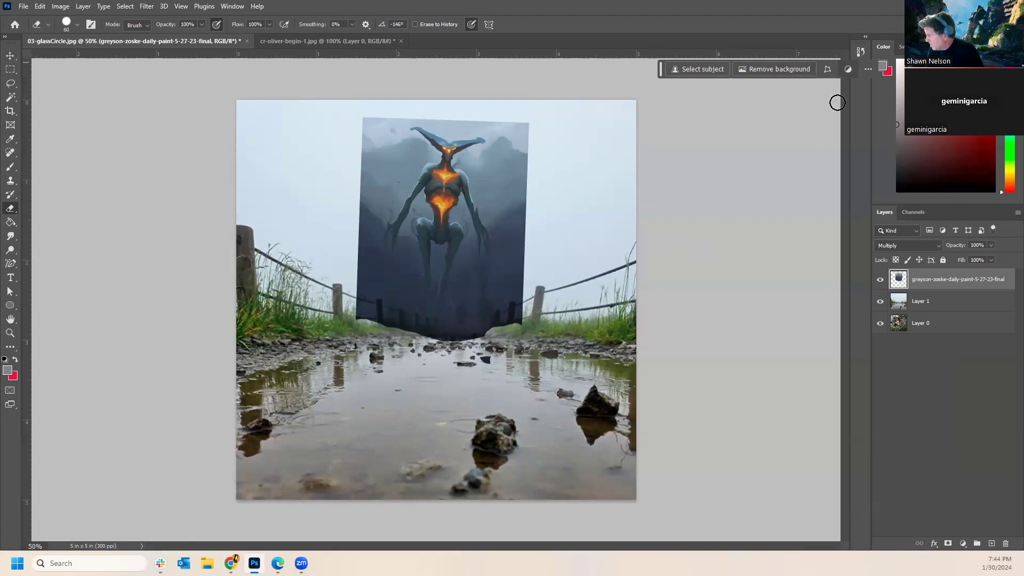
pyautogui.keyDown('shift'); pyautogui.click(946, 302); pyautogui.keyUp('shift')
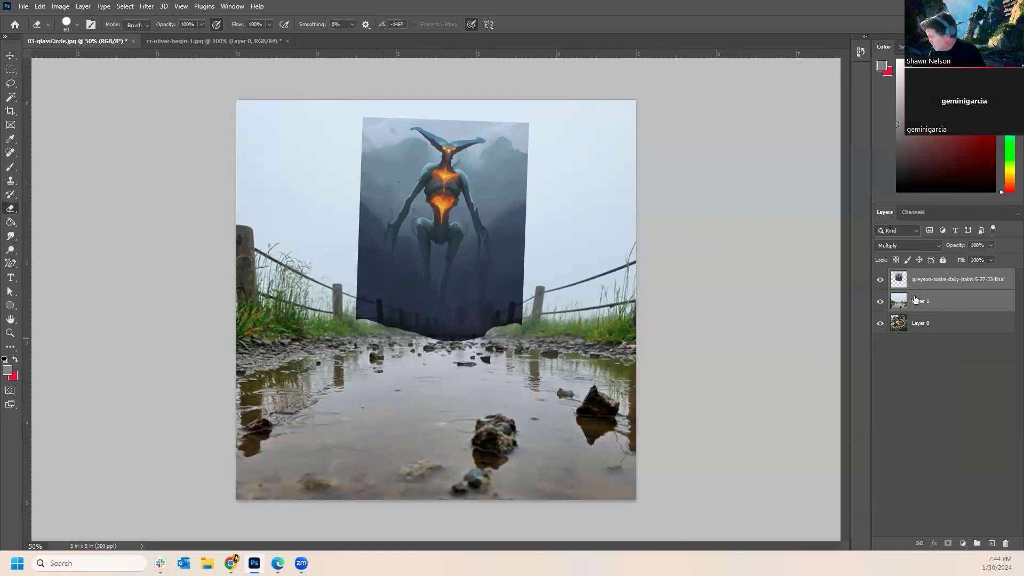
# Duplicate the creature and Layer 1, hide the original creature layer, and merge the copies.
pyautogui.rightClick(944, 302)
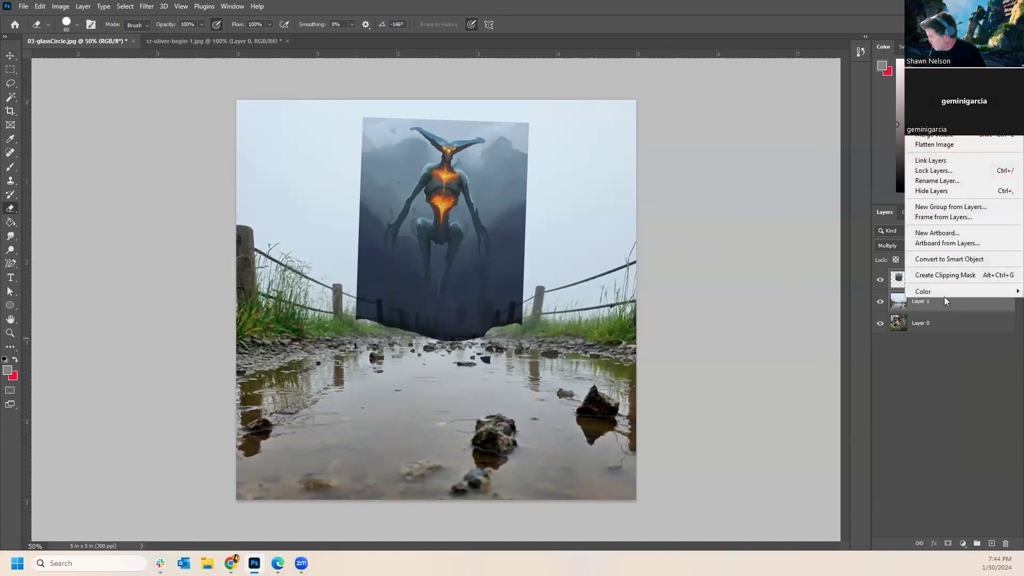
pyautogui.click(934, 80)
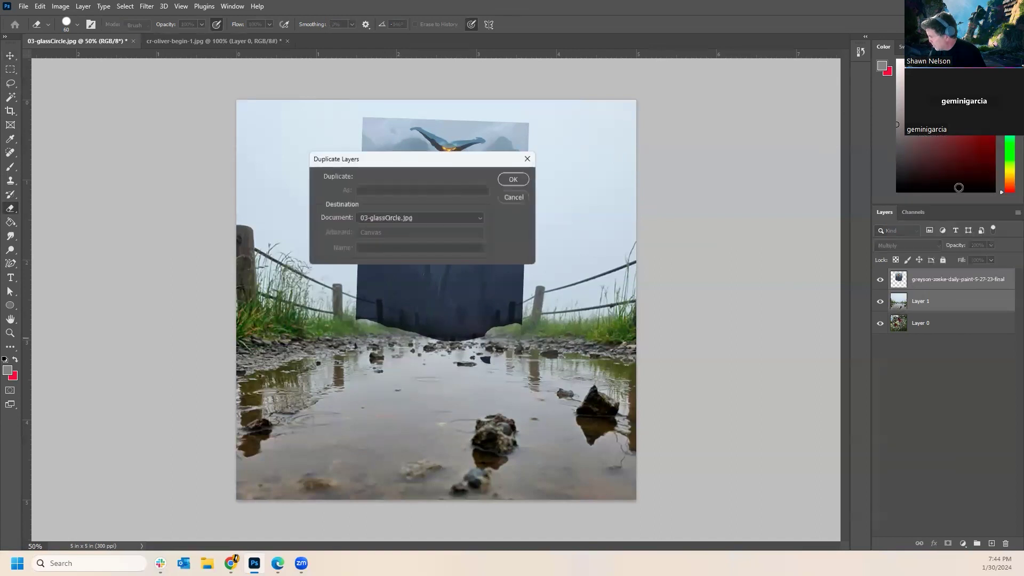
pyautogui.click(514, 179)
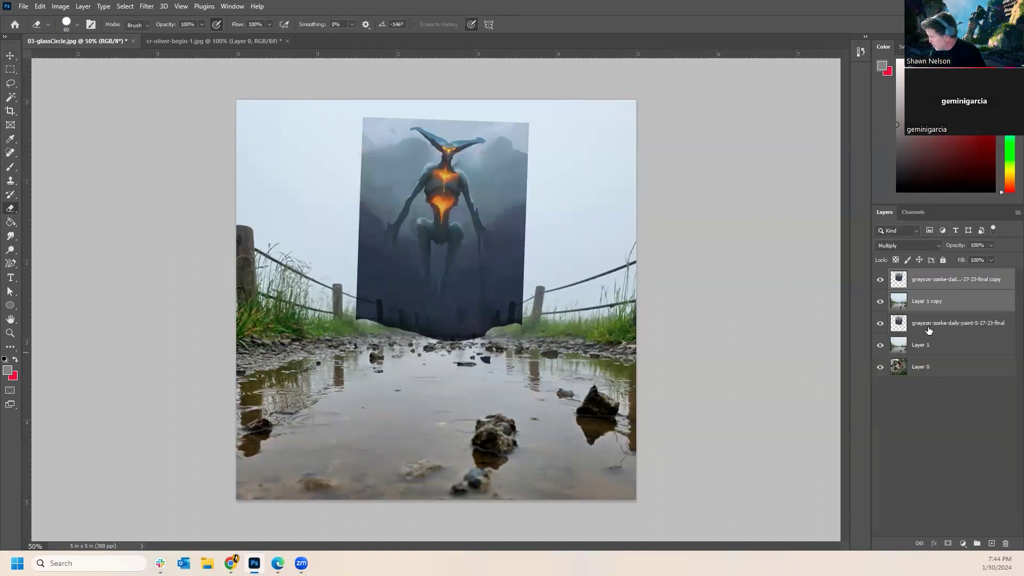
pyautogui.click(881, 322)
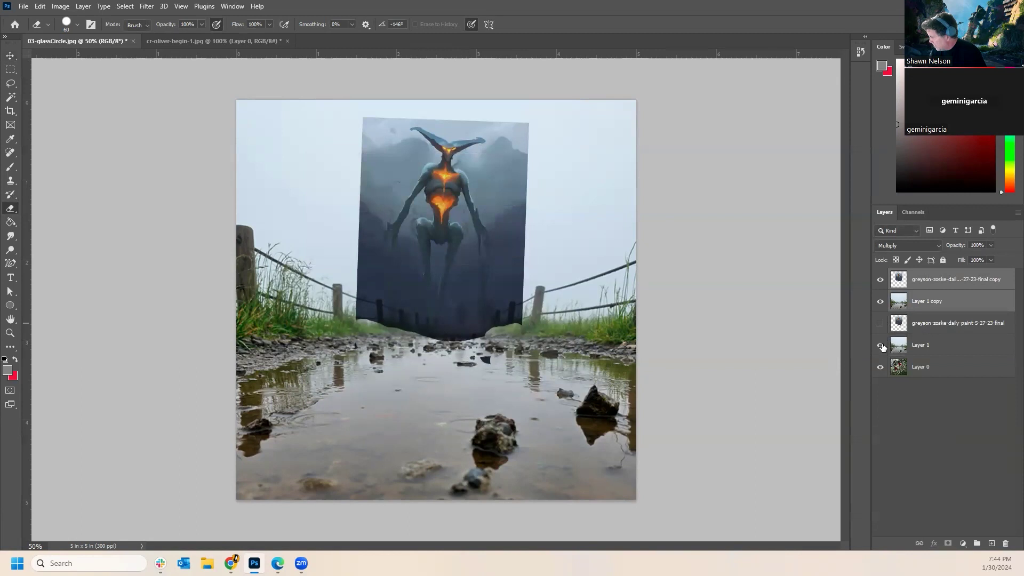
pyautogui.rightClick(943, 292)
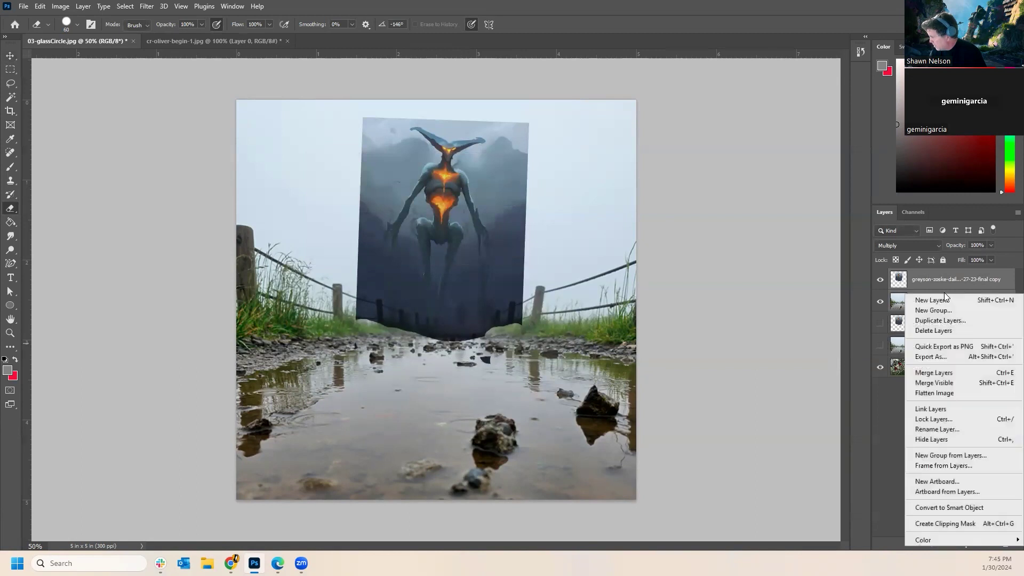
pyautogui.click(946, 372)
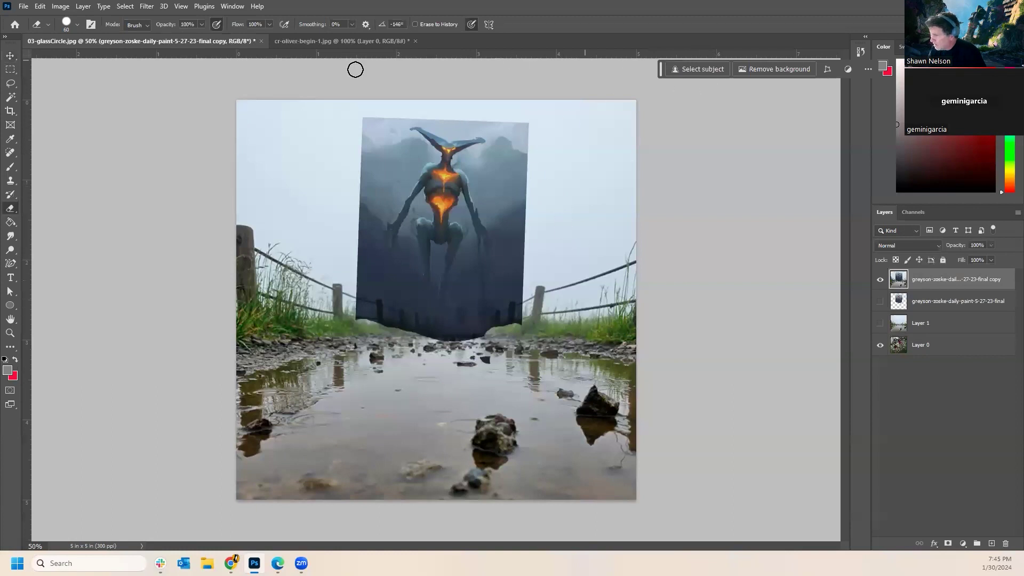
pyautogui.click(11, 70)
pyautogui.moveTo(200, 94); pyautogui.dragTo(673, 335)
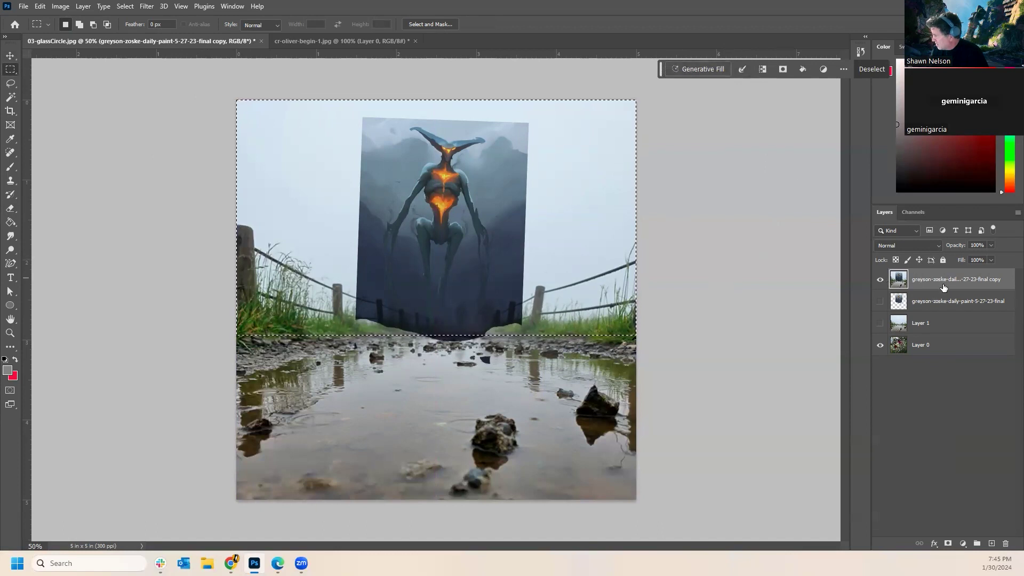
pyautogui.click(712, 70)
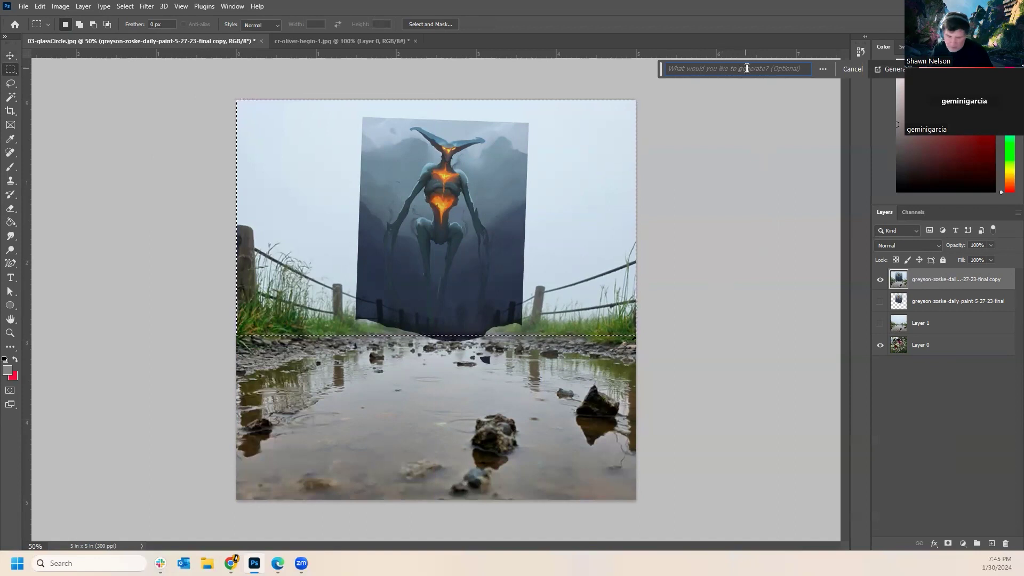
pyautogui.write('add mountains')
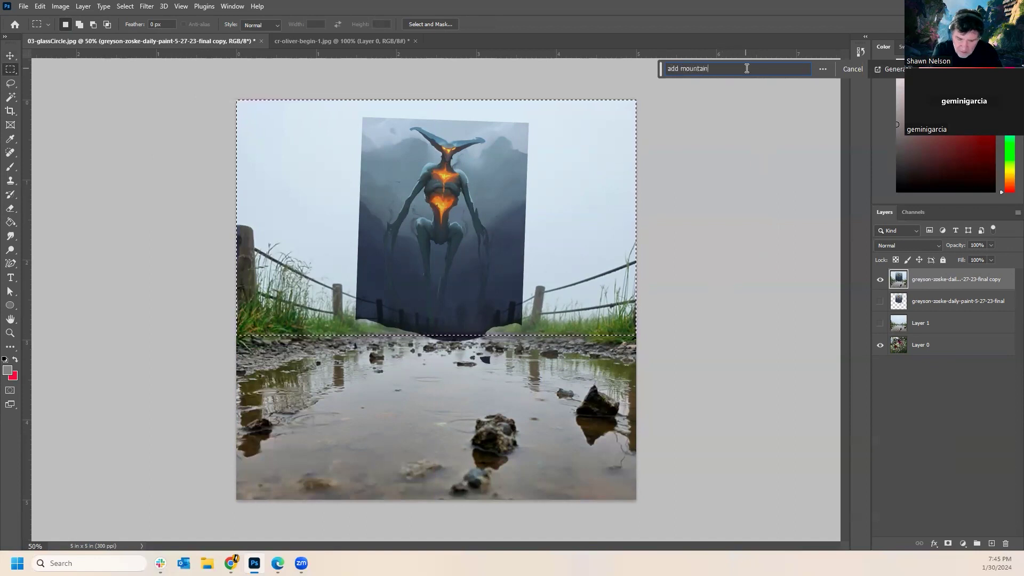
pyautogui.press('Return')
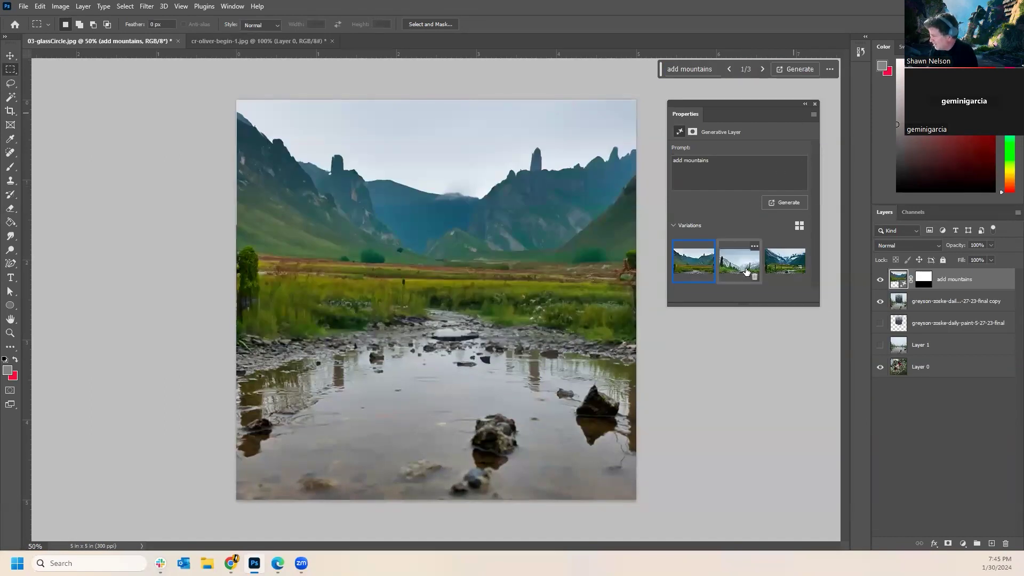
pyautogui.click(745, 272)
pyautogui.click(781, 263)
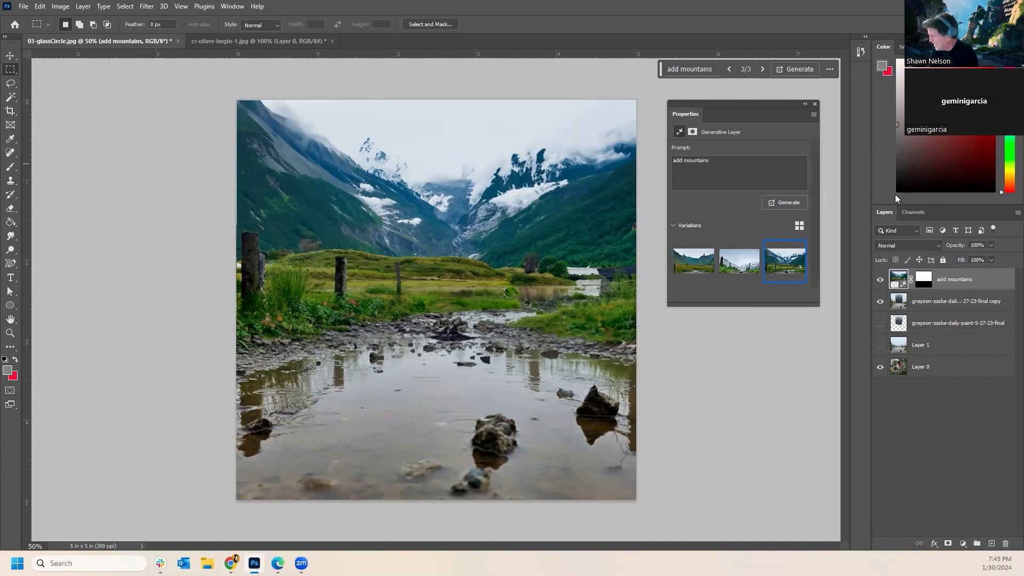
pyautogui.click(814, 105)
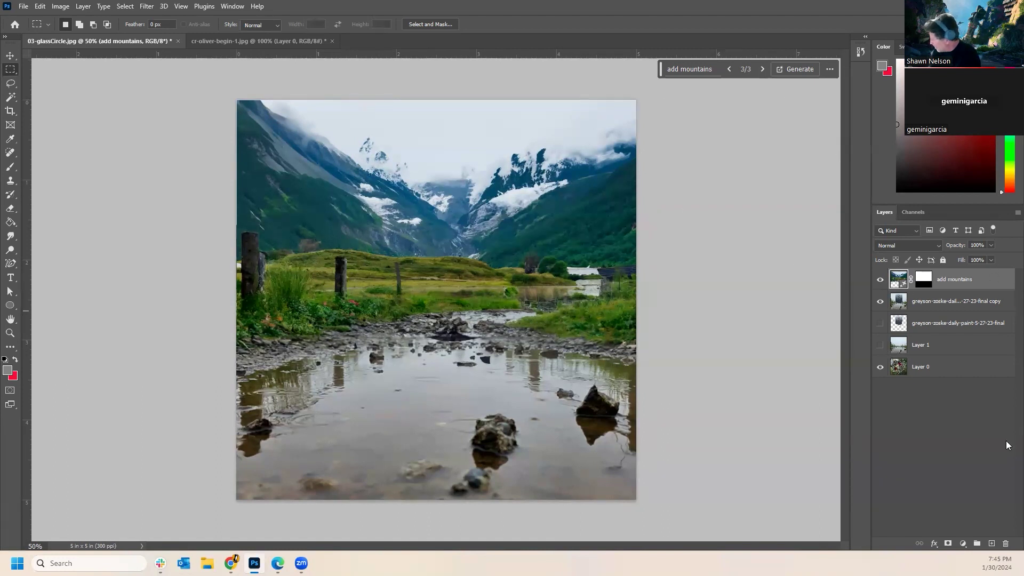
pyautogui.click(1004, 545)
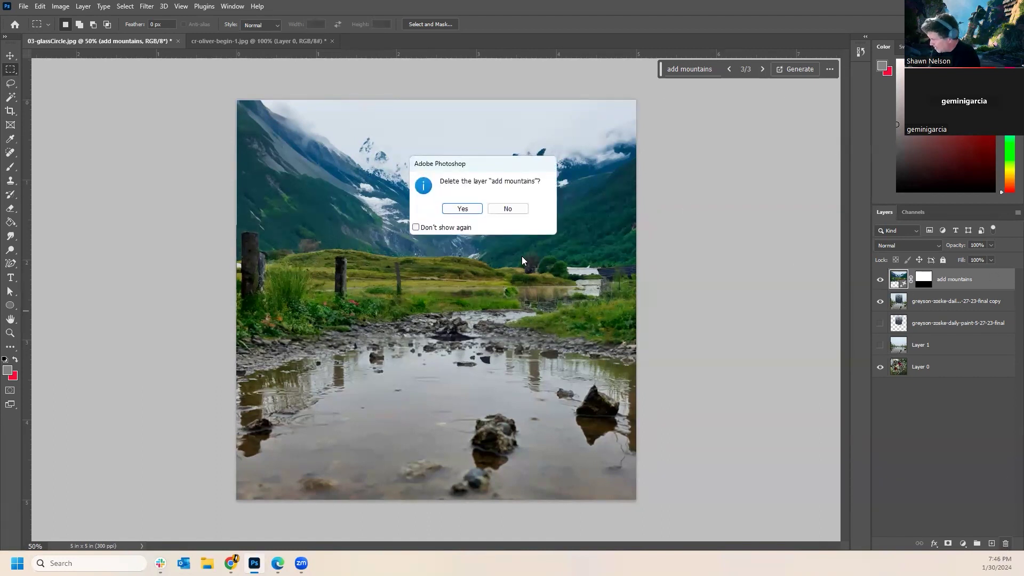
pyautogui.click(462, 208)
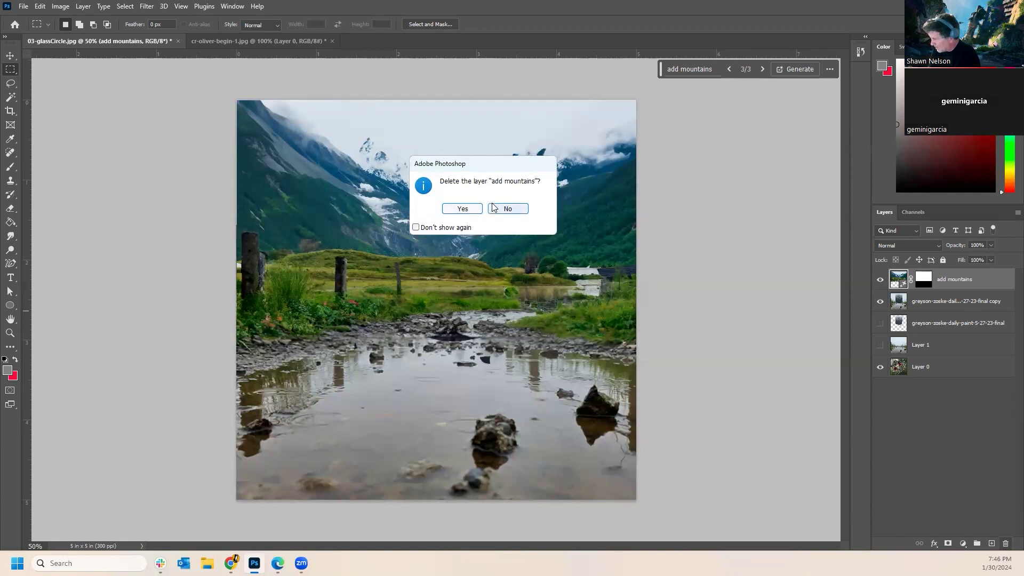
pyautogui.click(473, 209)
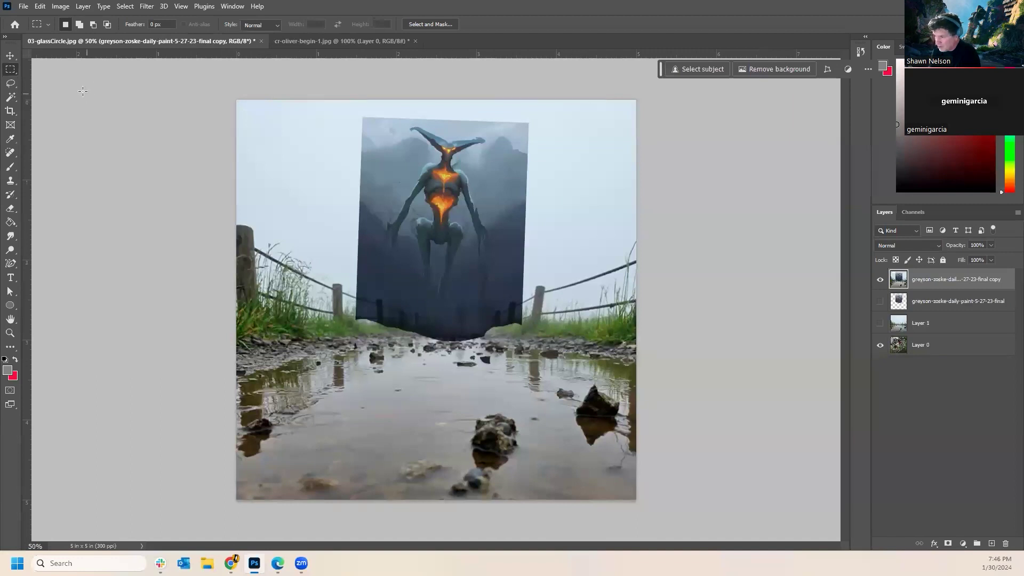
# Lasso the area right of the creature panel and generate a 'dark color' fill there.
pyautogui.click(11, 84)
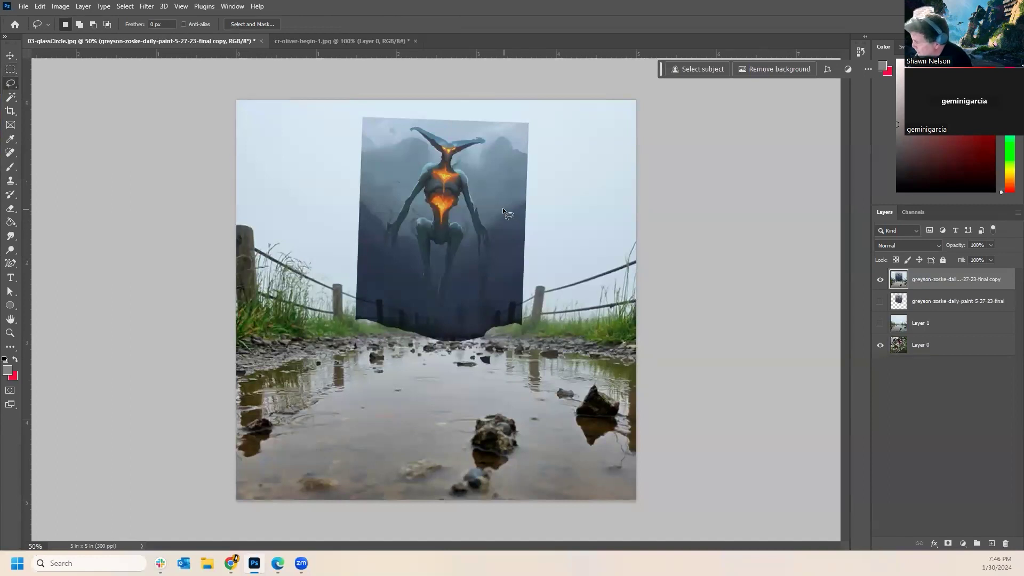
pyautogui.moveTo(499, 215)
pyautogui.mouseDown()
pyautogui.moveTo(616, 170)
pyautogui.moveTo(676, 214)
pyautogui.moveTo(674, 249)
pyautogui.moveTo(655, 313)
pyautogui.moveTo(626, 337)
pyautogui.moveTo(490, 337)
pyautogui.moveTo(492, 278)
pyautogui.mouseUp()
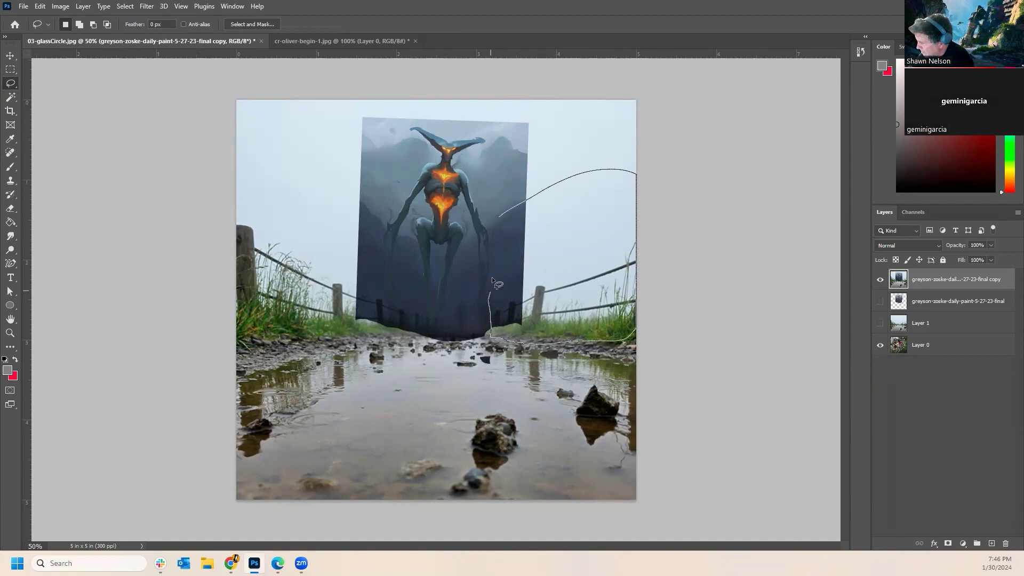
pyautogui.moveTo(489, 231); pyautogui.dragTo(499, 215)
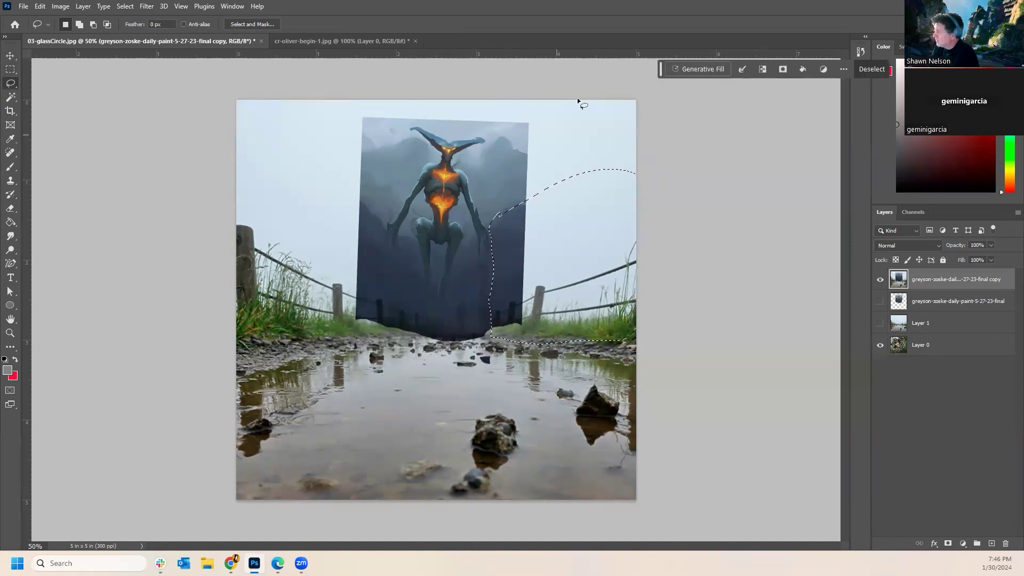
pyautogui.click(709, 64)
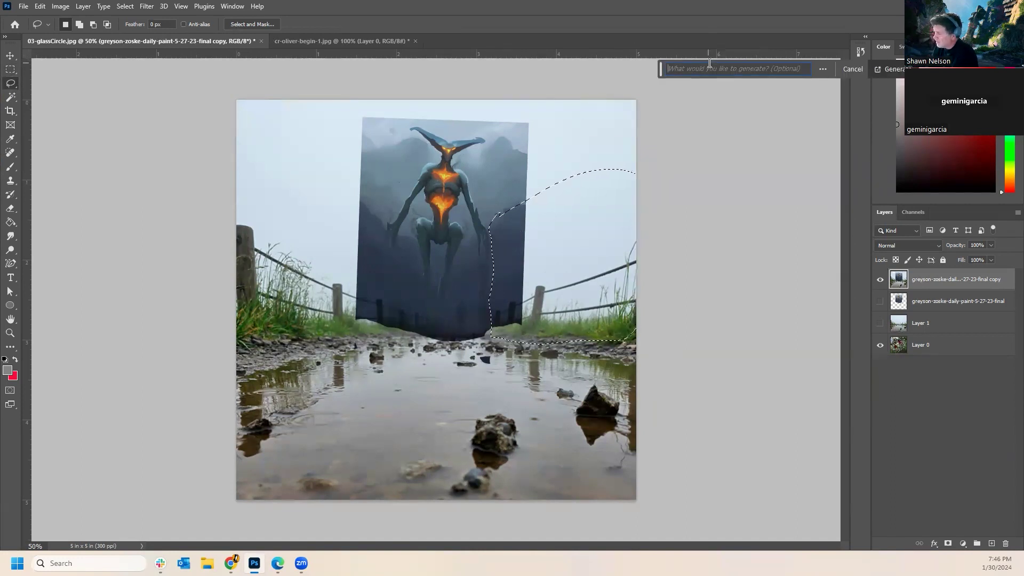
pyautogui.write('dark c')
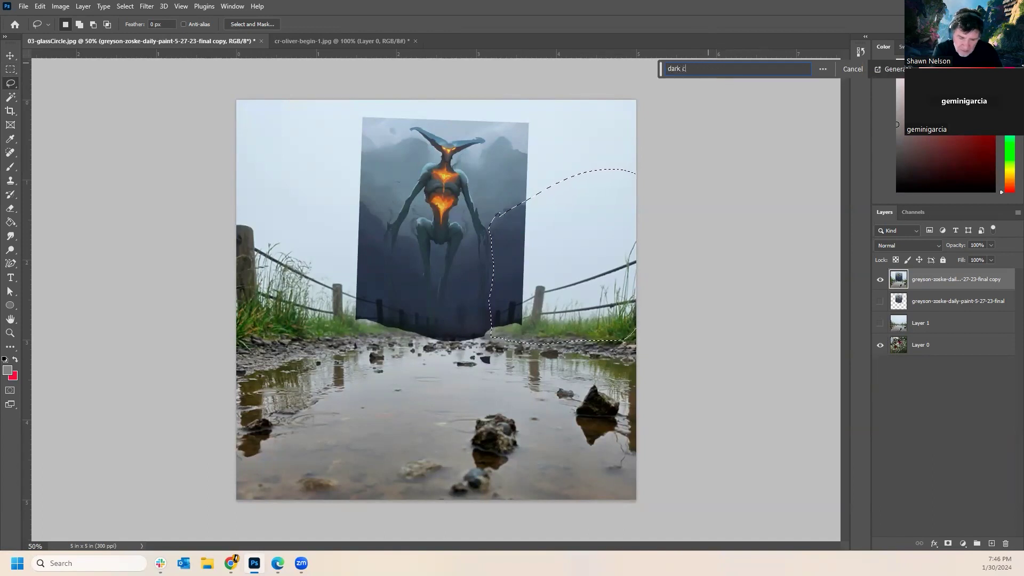
pyautogui.write('olor')
pyautogui.press('Return')
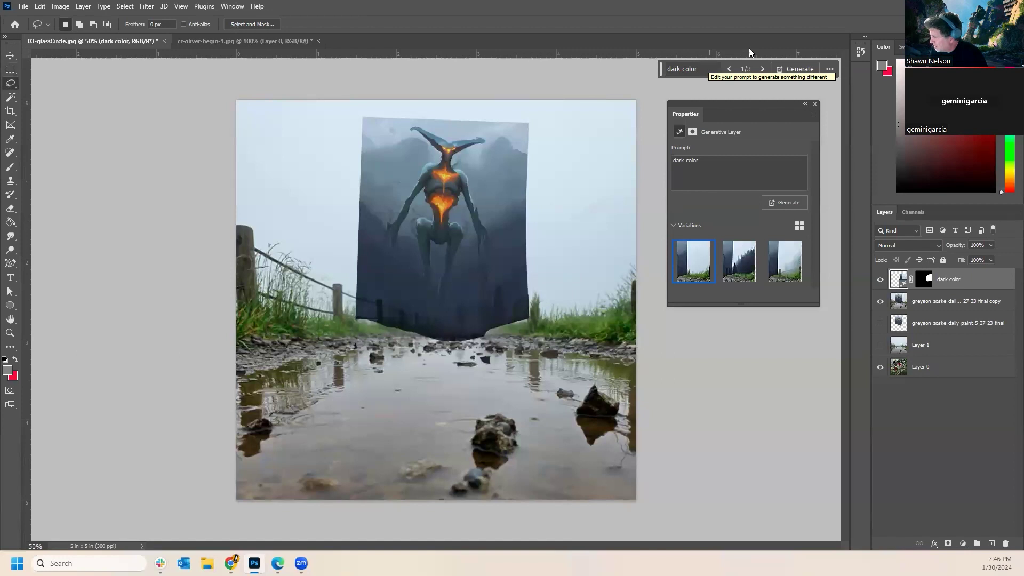
# Compare the three 'dark color' variations, then delete that generative layer.
pyautogui.click(738, 273)
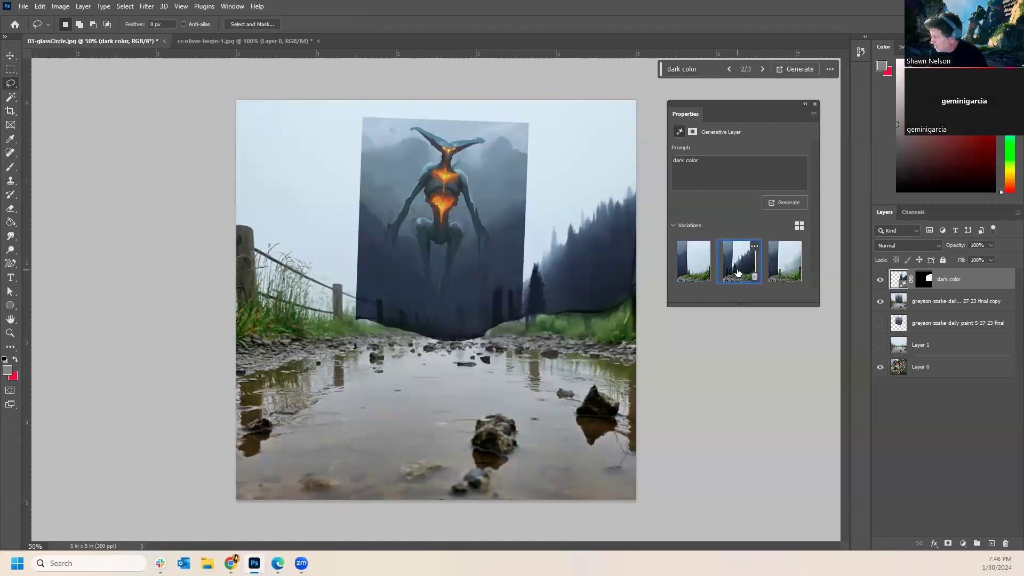
pyautogui.click(793, 273)
pyautogui.click(693, 270)
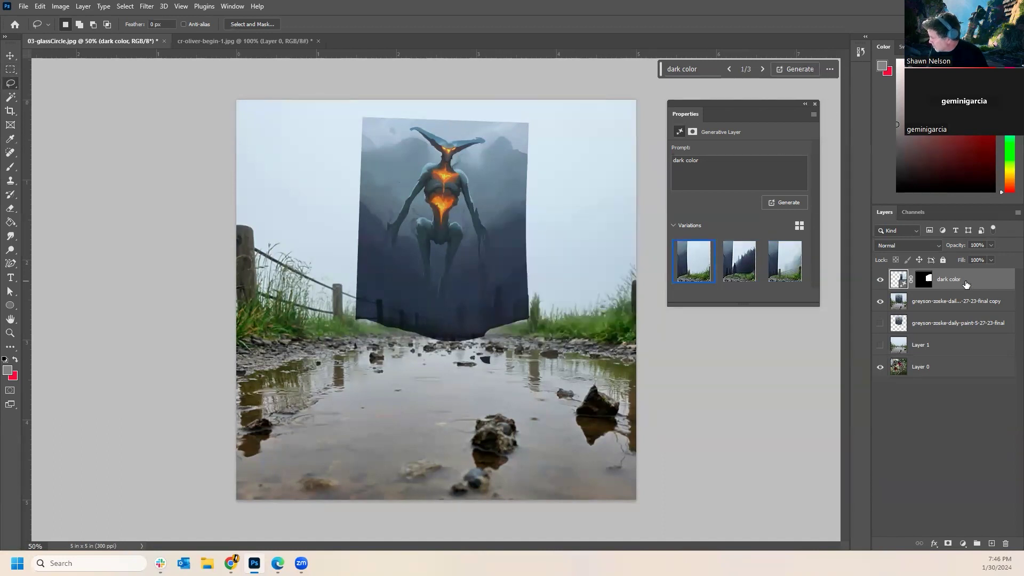
pyautogui.click(1006, 543)
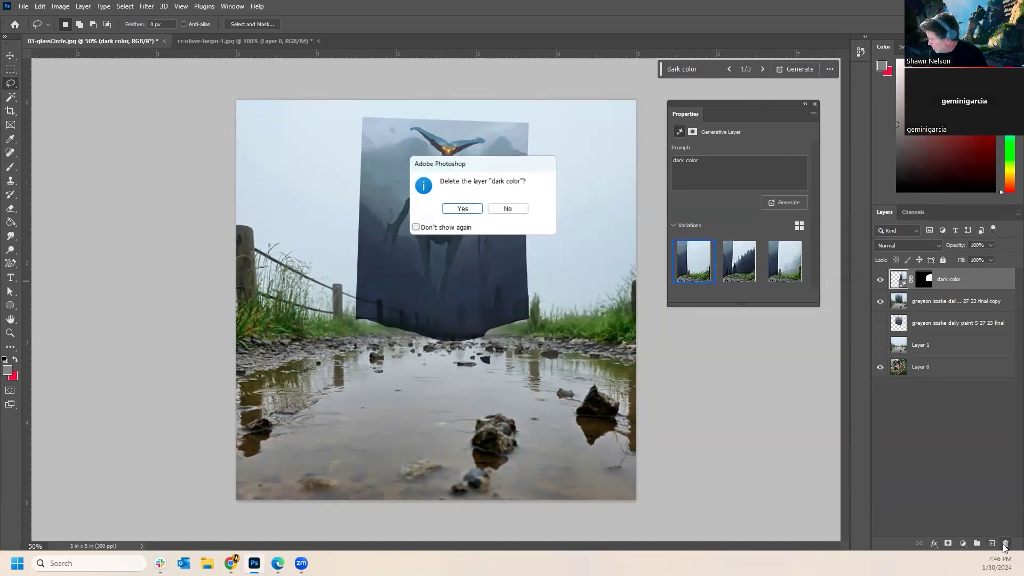
pyautogui.click(462, 209)
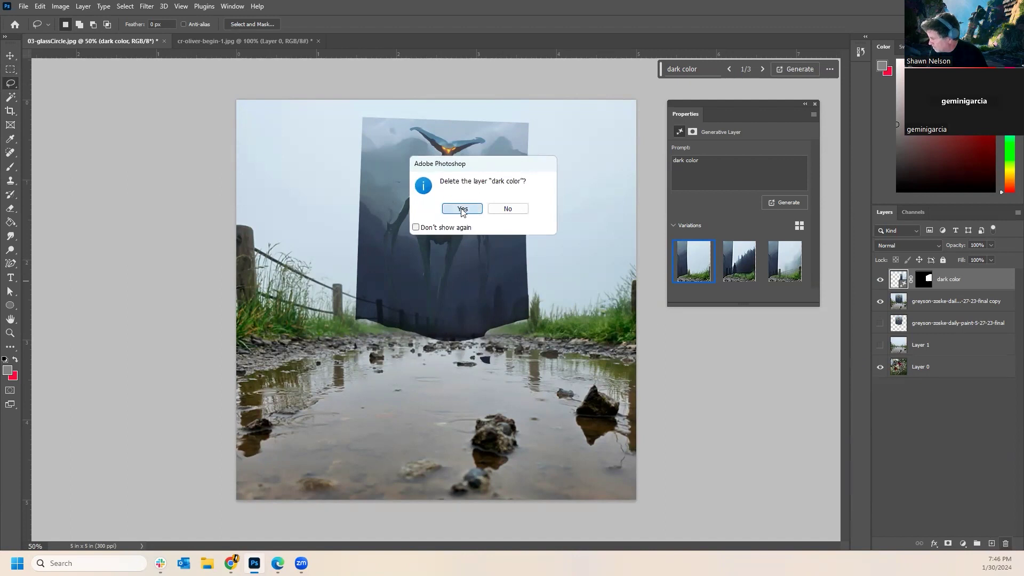
pyautogui.click(880, 302)
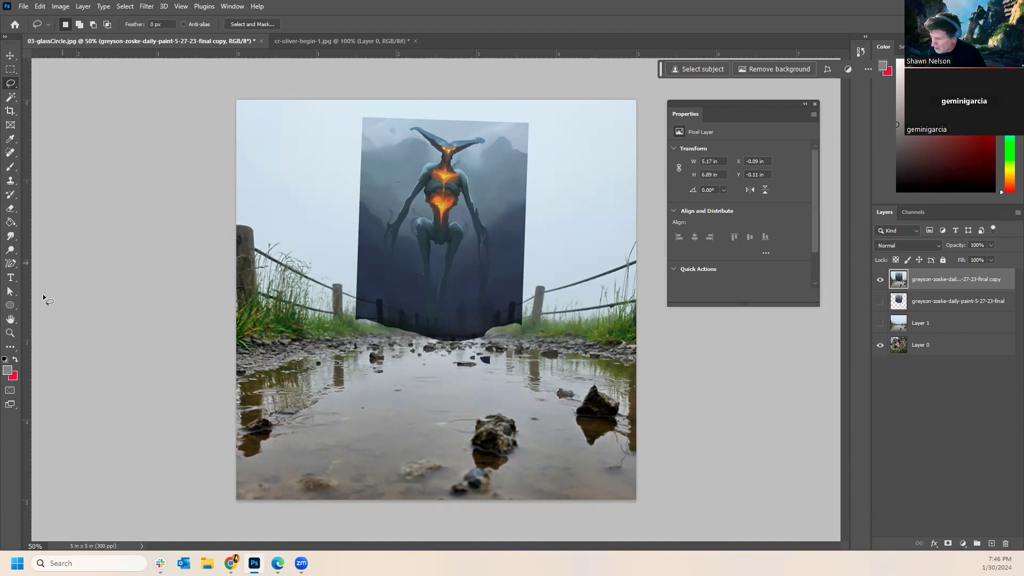
# Zoom in and lasso the horned creature's outline from its horns down to its legs.
pyautogui.click(16, 332)
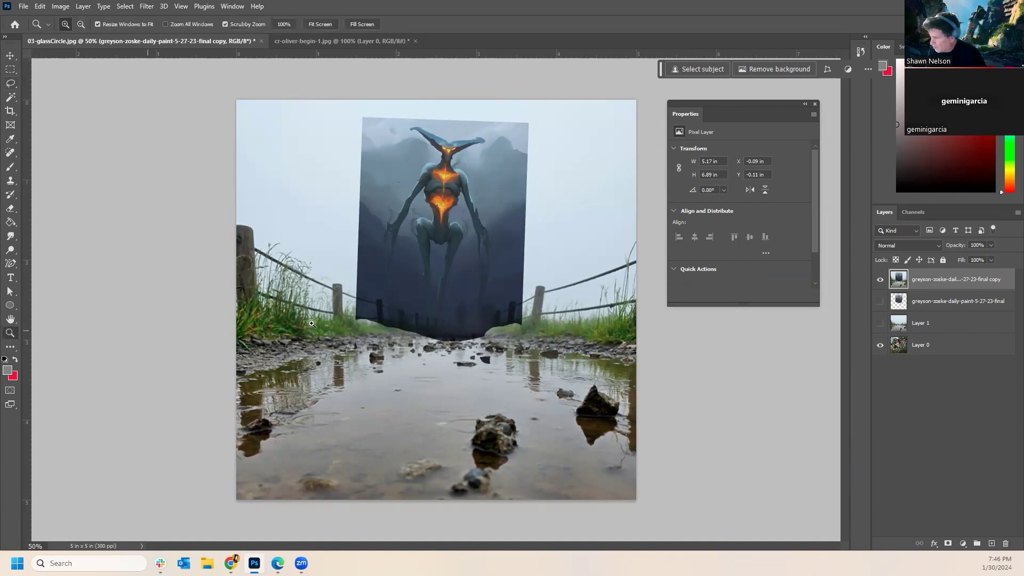
pyautogui.click(493, 289)
pyautogui.scroll(3, 530, 178)
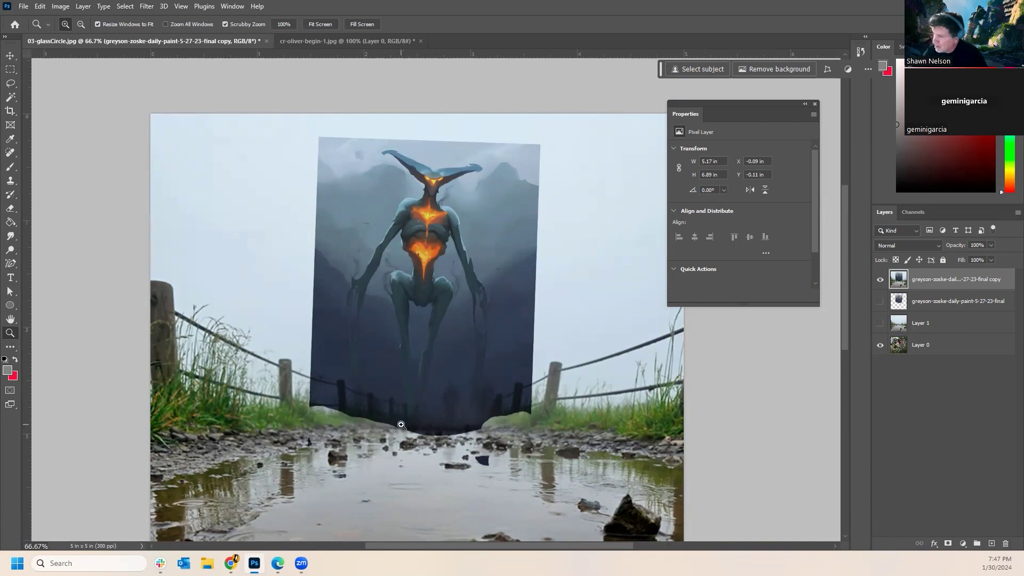
pyautogui.click(10, 83)
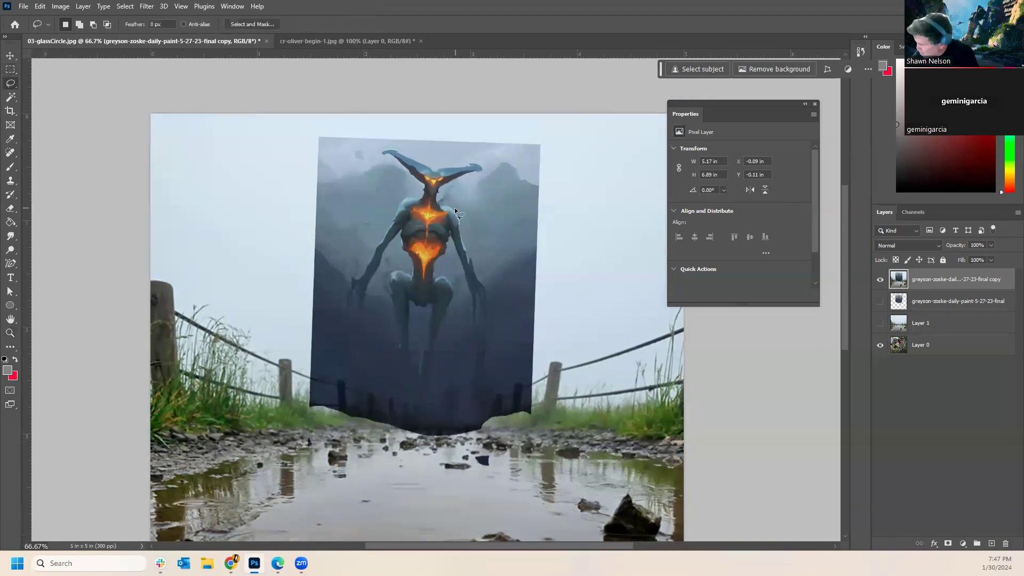
pyautogui.moveTo(498, 403)
pyautogui.mouseDown()
pyautogui.moveTo(483, 364)
pyautogui.moveTo(485, 285)
pyautogui.moveTo(457, 216)
pyautogui.mouseUp()
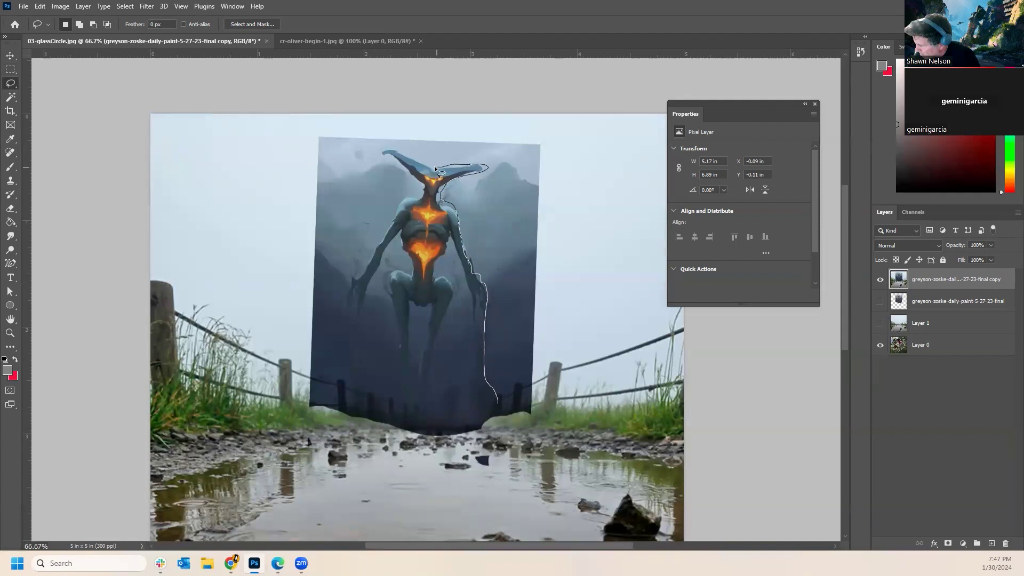
pyautogui.moveTo(390, 147)
pyautogui.mouseDown()
pyautogui.moveTo(425, 192)
pyautogui.moveTo(404, 199)
pyautogui.moveTo(350, 291)
pyautogui.moveTo(358, 398)
pyautogui.moveTo(363, 290)
pyautogui.moveTo(400, 233)
pyautogui.moveTo(414, 274)
pyautogui.moveTo(390, 274)
pyautogui.moveTo(389, 296)
pyautogui.moveTo(406, 424)
pyautogui.moveTo(410, 304)
pyautogui.moveTo(427, 308)
pyautogui.moveTo(413, 396)
pyautogui.moveTo(421, 414)
pyautogui.moveTo(454, 286)
pyautogui.moveTo(435, 279)
pyautogui.moveTo(450, 236)
pyautogui.moveTo(473, 304)
pyautogui.moveTo(478, 416)
pyautogui.moveTo(498, 403)
pyautogui.moveTo(512, 427)
pyautogui.mouseUp()
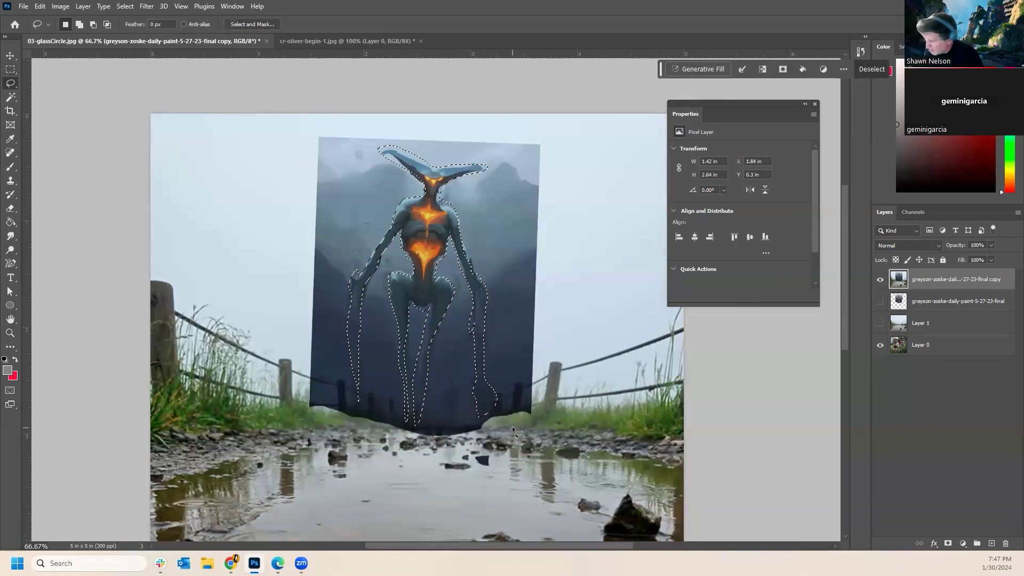
# Move the selected creature onto a hidden Layer 2, then request deleting the painting copy layer.
pyautogui.press('Delete')
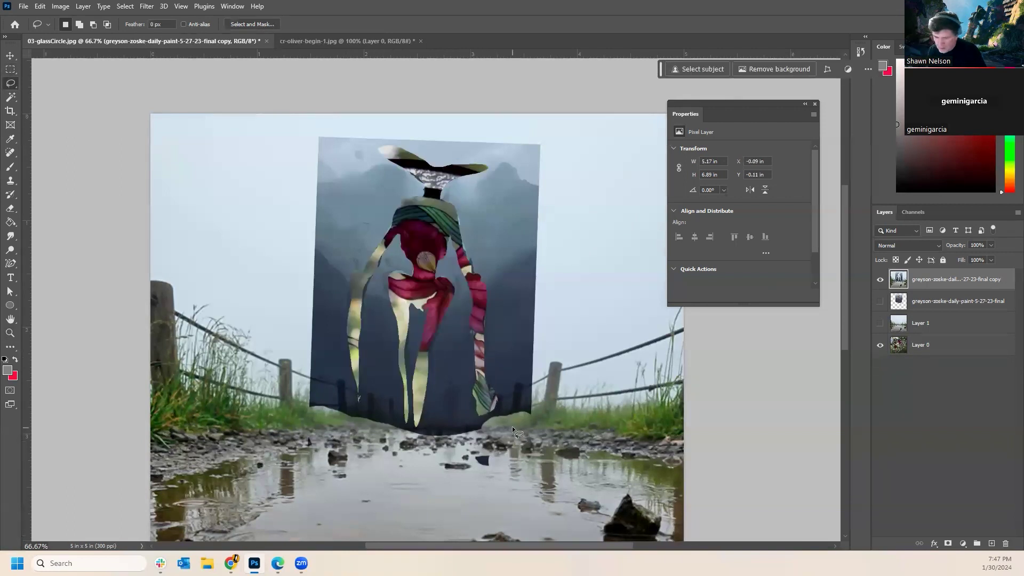
pyautogui.hotkey('ctrl', 'v')
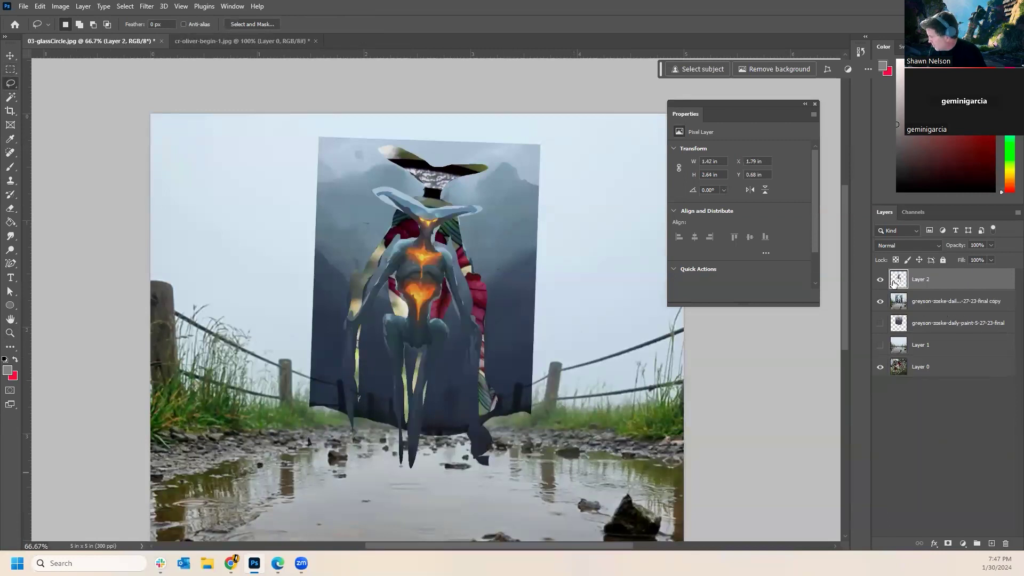
pyautogui.click(880, 279)
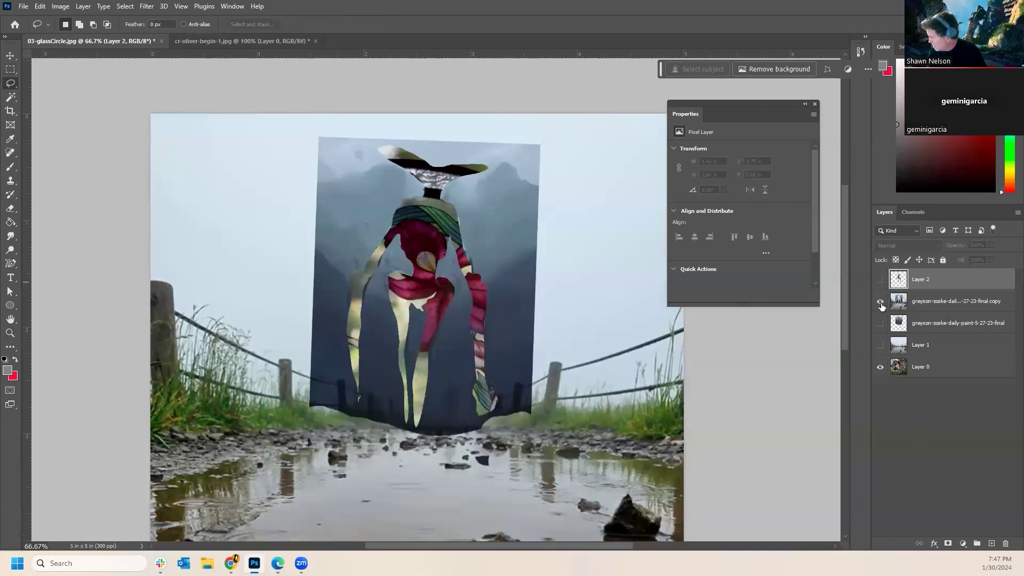
pyautogui.click(939, 308)
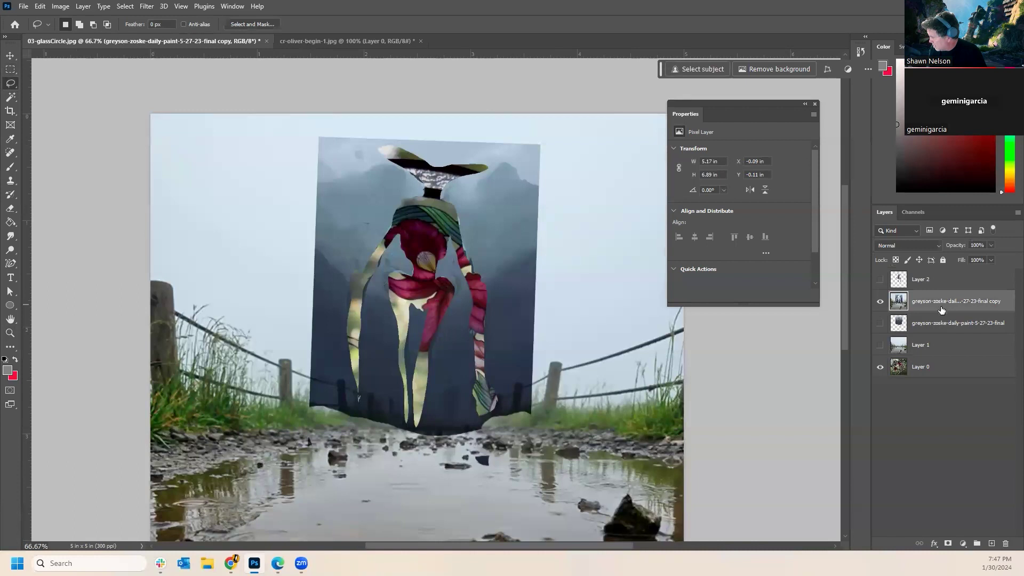
pyautogui.click(1007, 542)
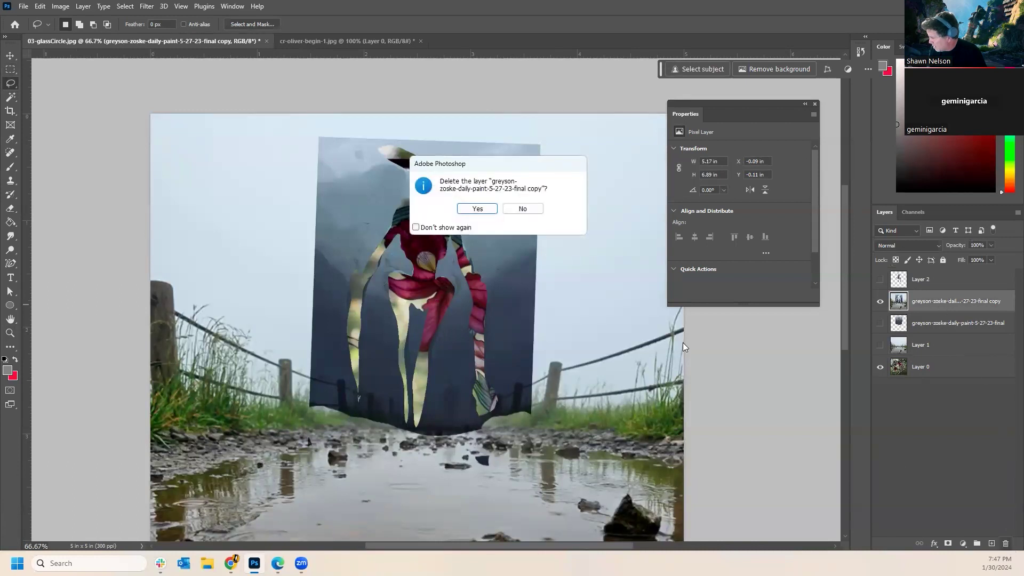
pyautogui.click(478, 209)
pyautogui.click(882, 300)
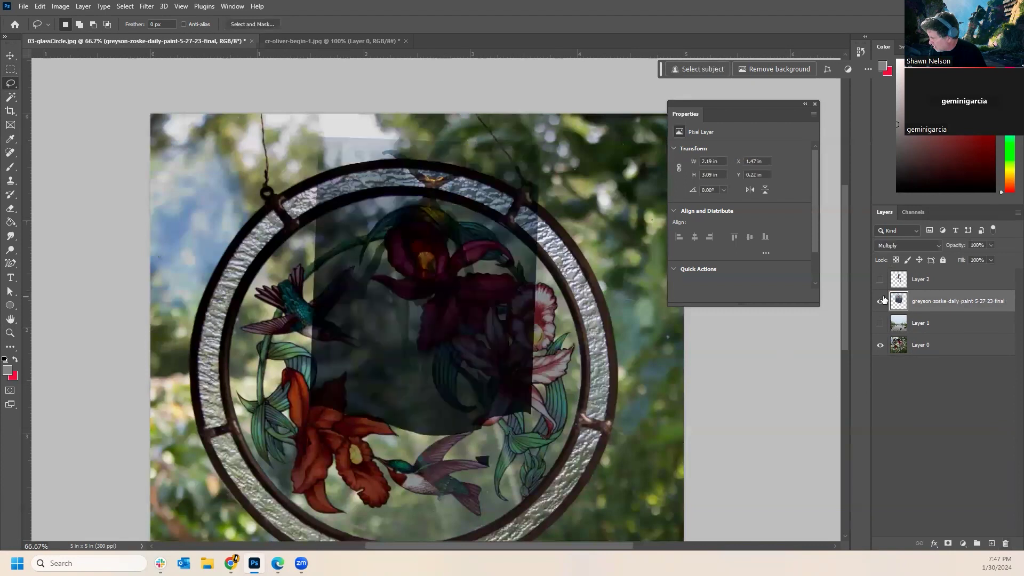
pyautogui.click(880, 324)
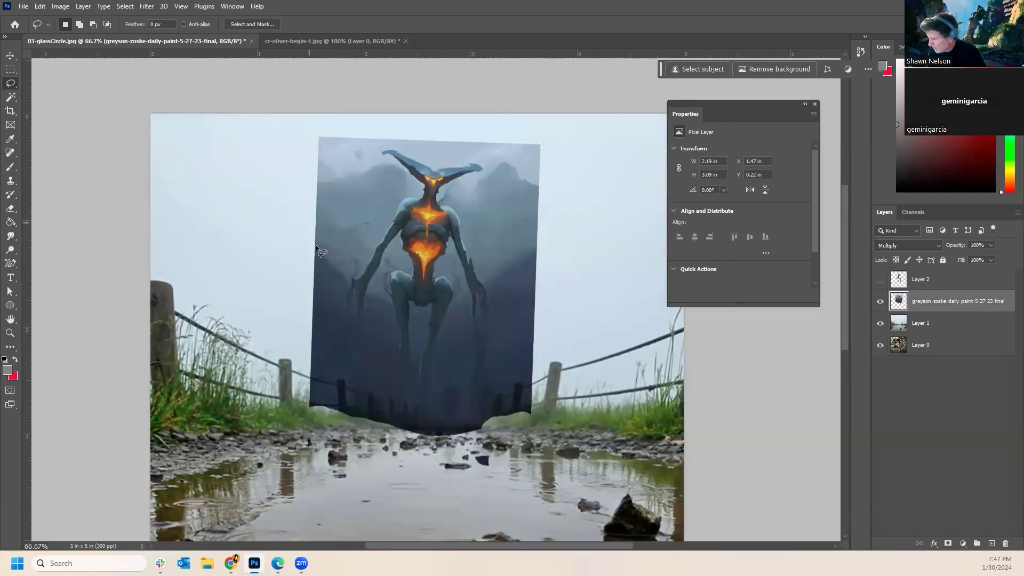
pyautogui.click(13, 70)
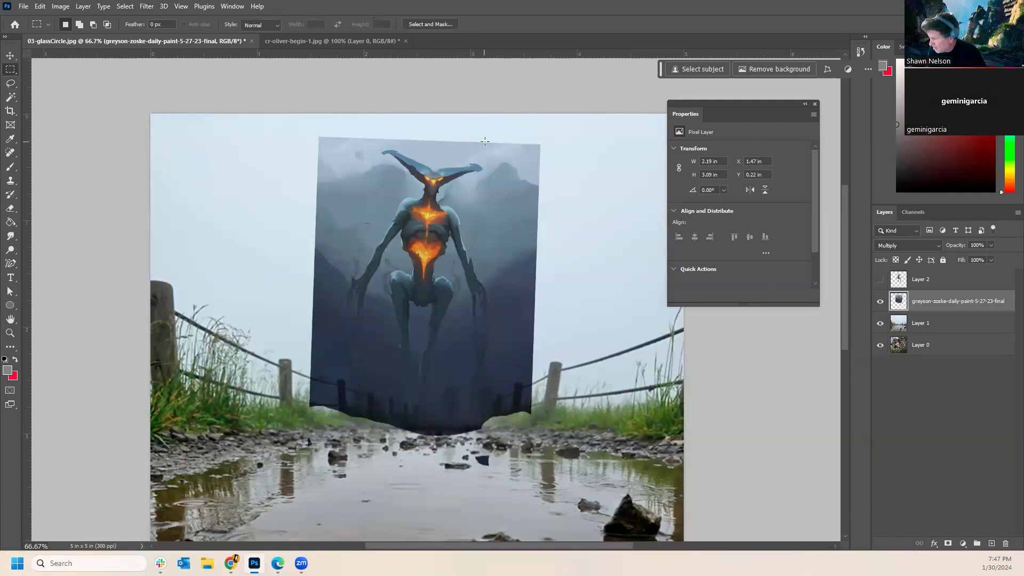
# Generative-fill the sky right of the painting with 'extend the mountains', keeping variation 3.
pyautogui.moveTo(484, 141); pyautogui.dragTo(699, 418)
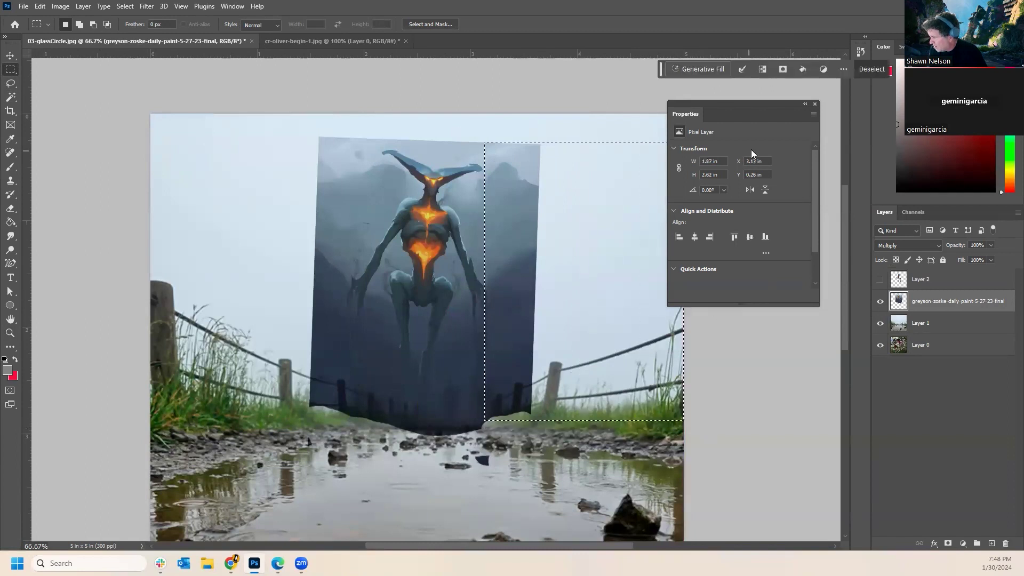
pyautogui.click(715, 71)
pyautogui.write('exten')
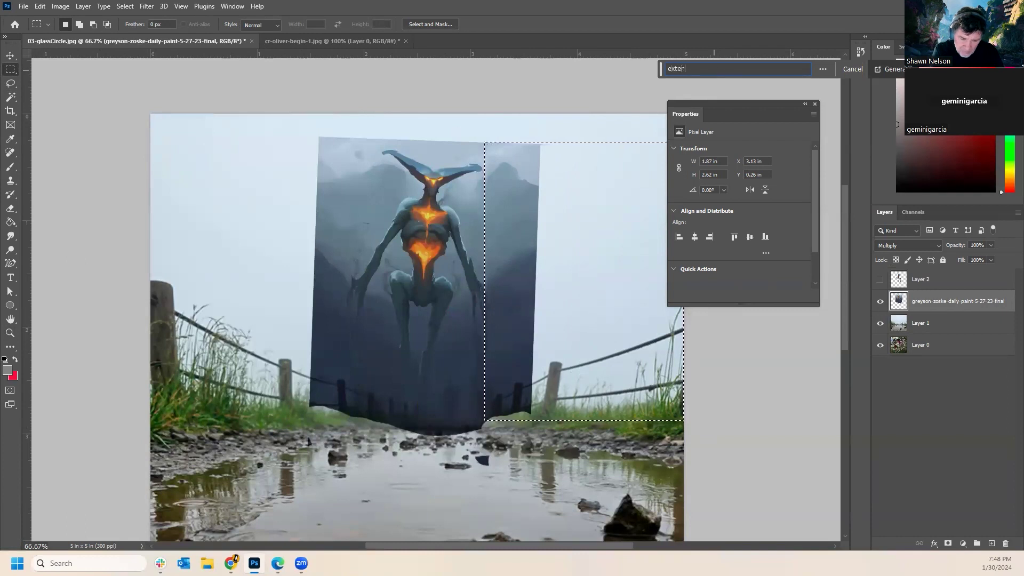
pyautogui.write('d the mount')
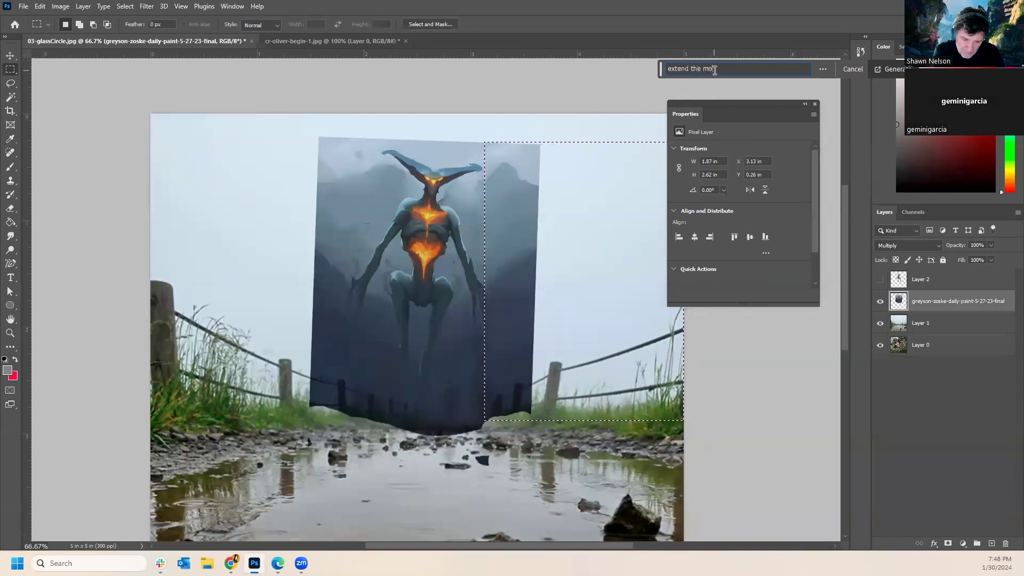
pyautogui.write('ains')
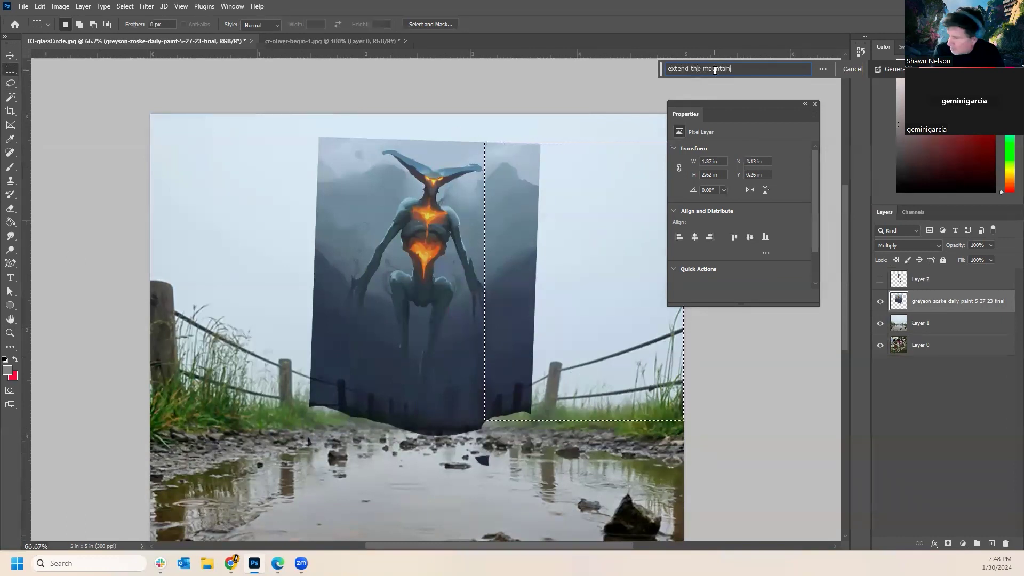
pyautogui.press('Return')
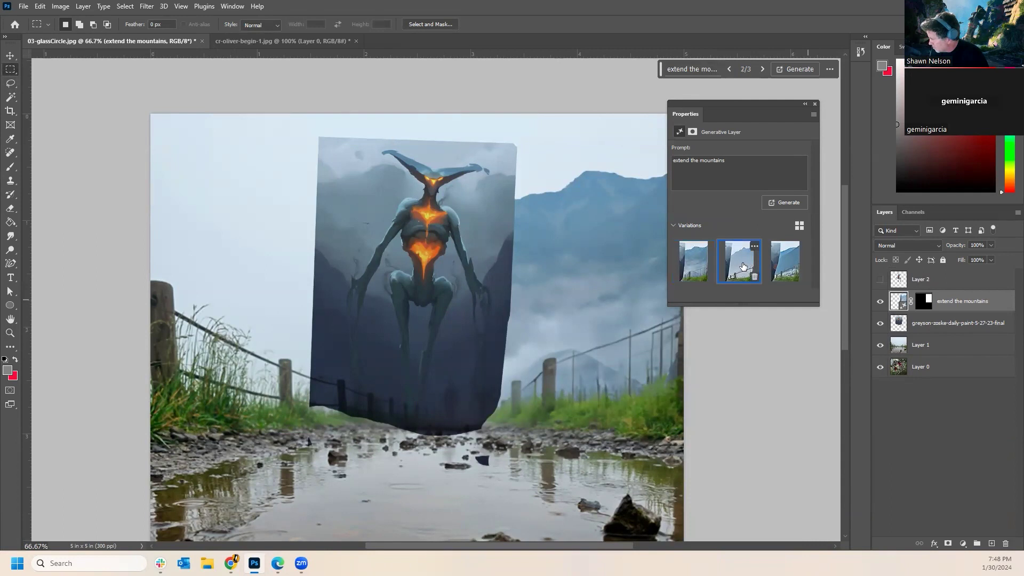
pyautogui.click(788, 263)
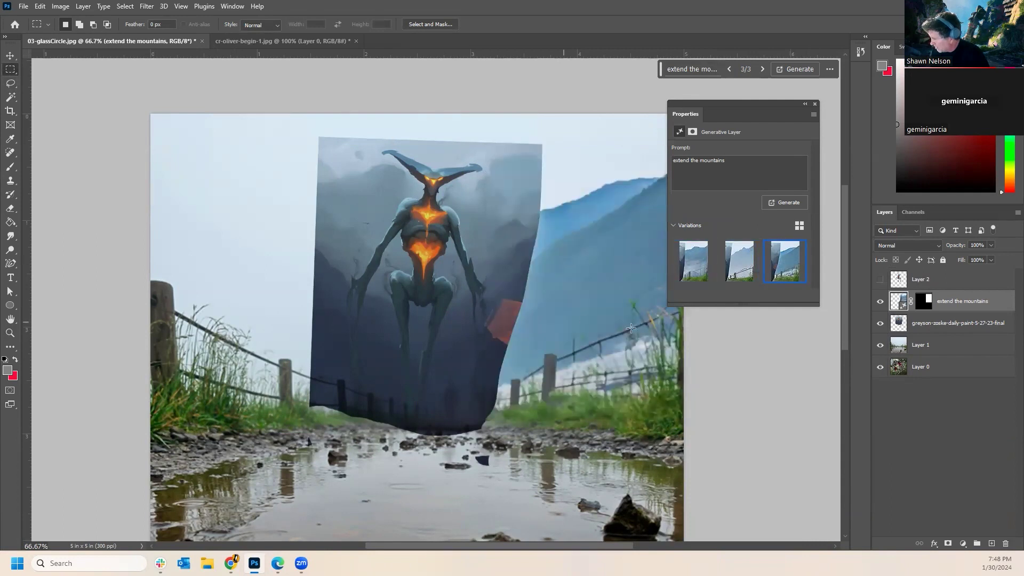
pyautogui.click(698, 266)
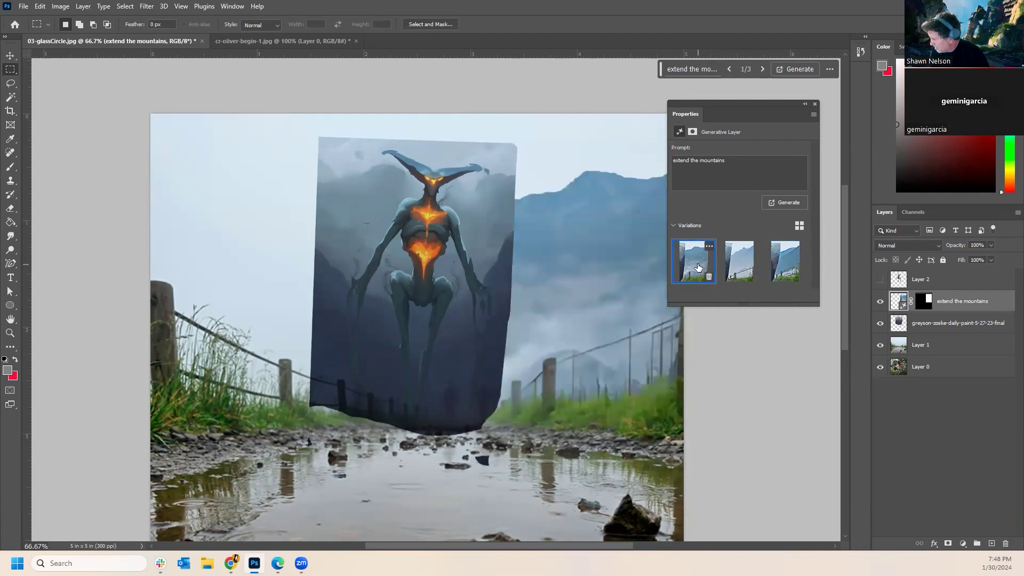
pyautogui.click(785, 264)
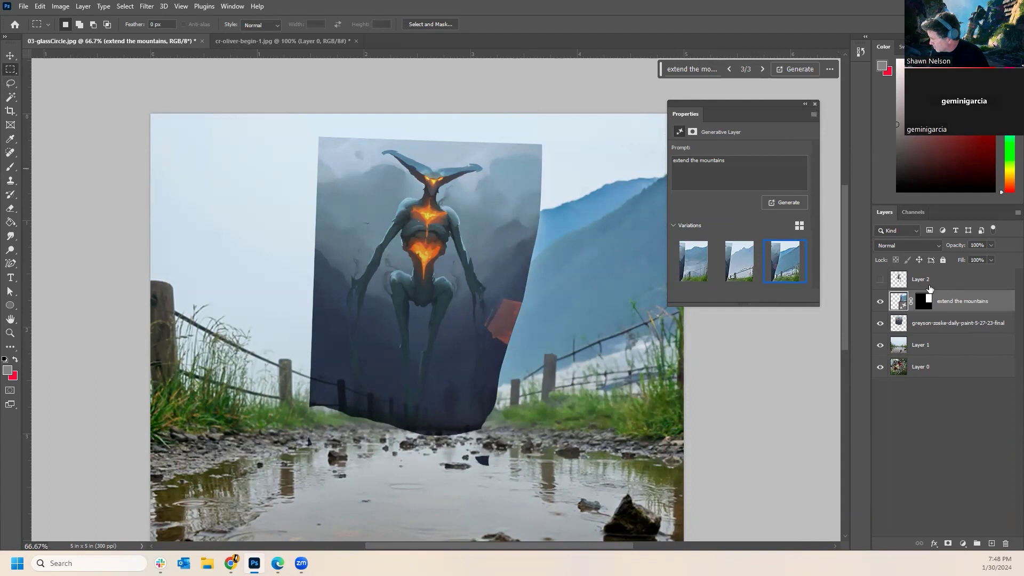
# Add an empty Layer 3 above the creature painting and merge it with 'extend the mountains'.
pyautogui.click(952, 325)
pyautogui.click(992, 544)
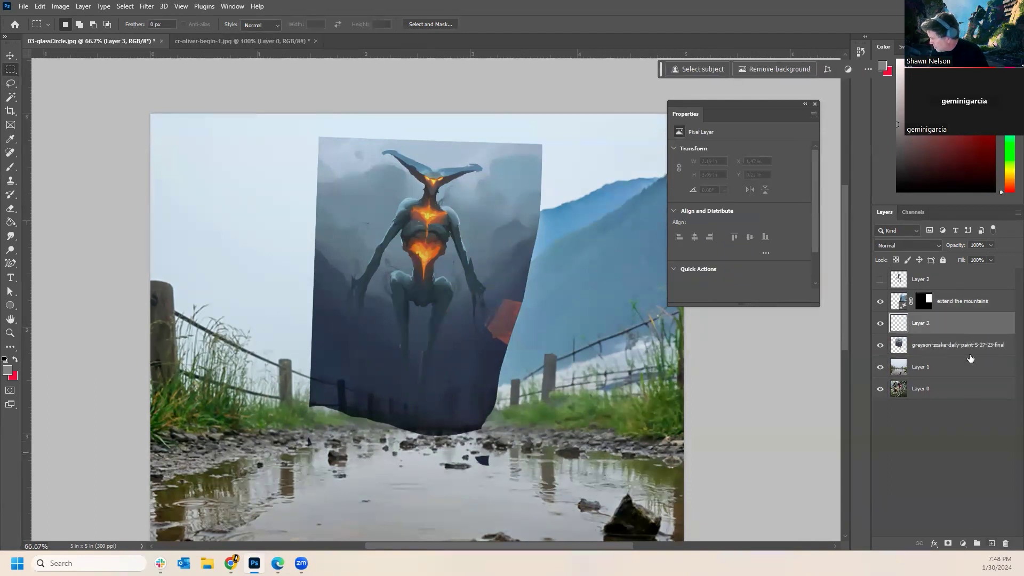
pyautogui.keyDown('shift'); pyautogui.click(970, 310); pyautogui.keyUp('shift')
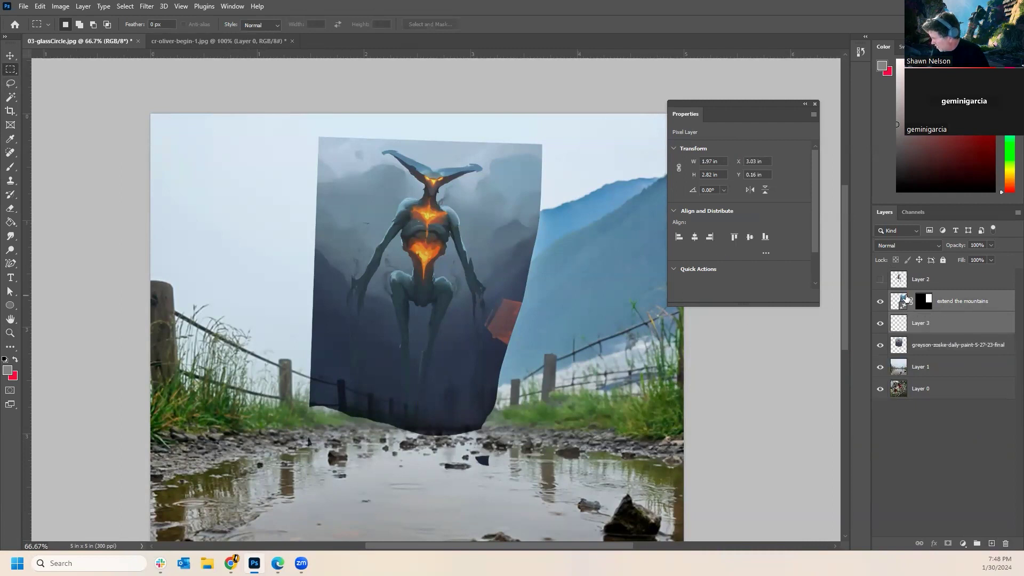
pyautogui.rightClick(929, 319)
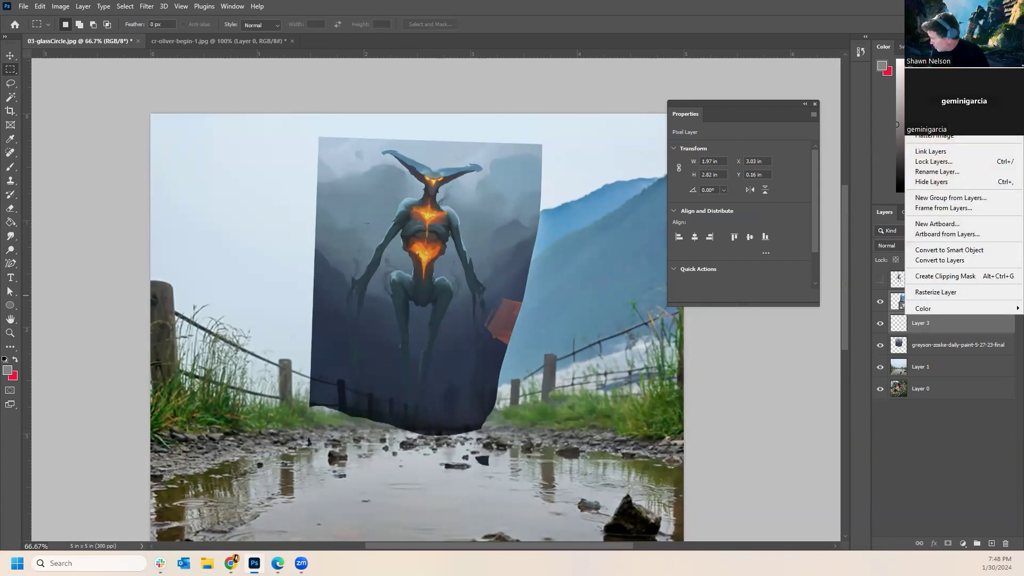
pyautogui.click(933, 115)
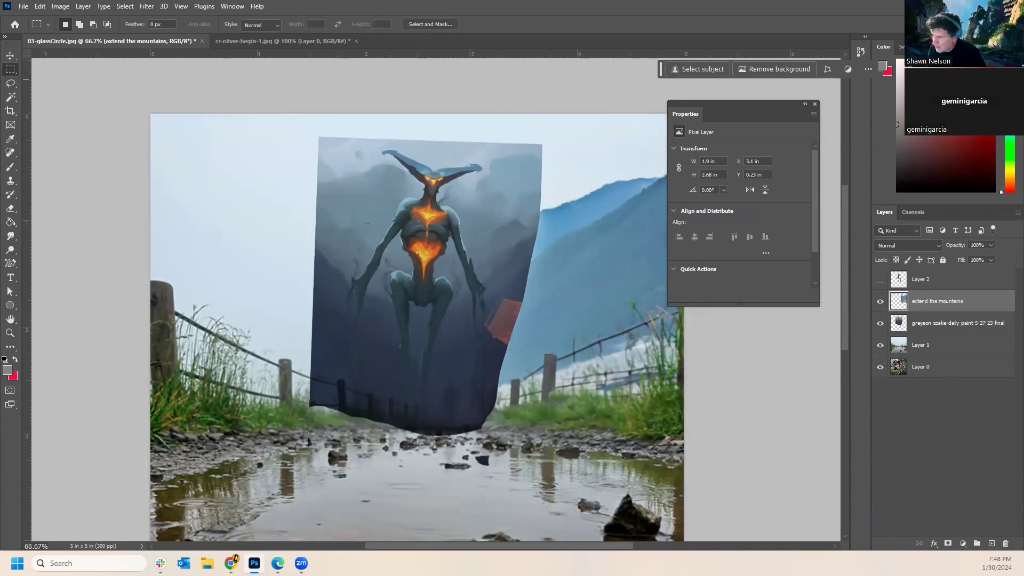
# Apply Hue/Saturation to the mountain strip with Hue +4, Saturation +6 and Lightness -16.
pyautogui.click(60, 7)
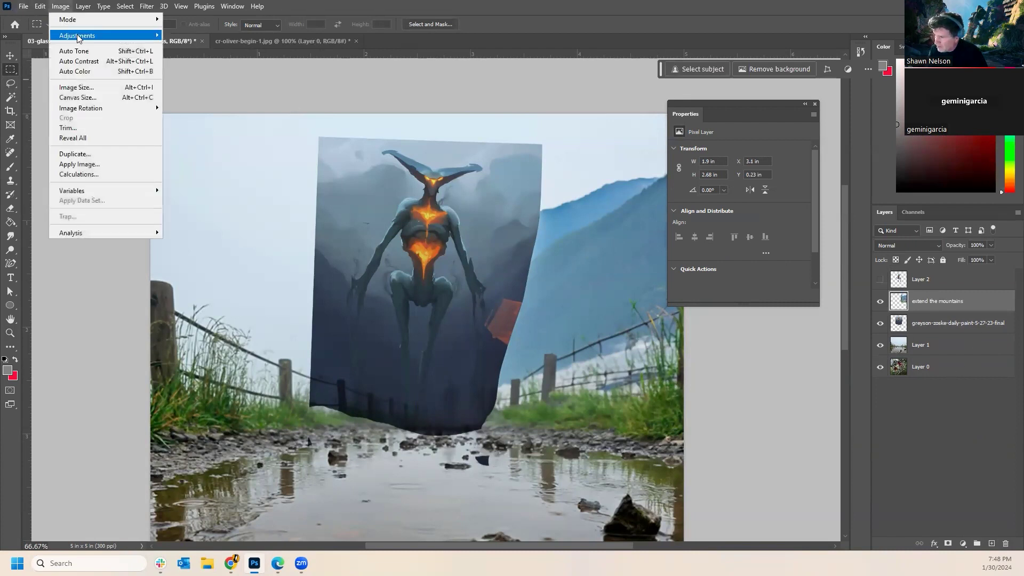
pyautogui.moveTo(79, 38)
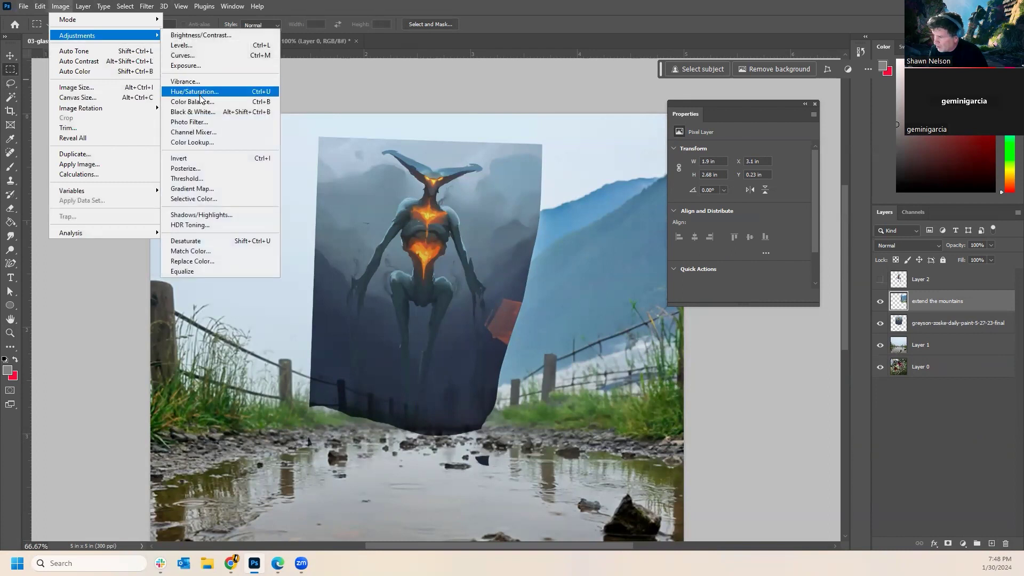
pyautogui.click(197, 92)
pyautogui.moveTo(634, 163); pyautogui.dragTo(748, 321)
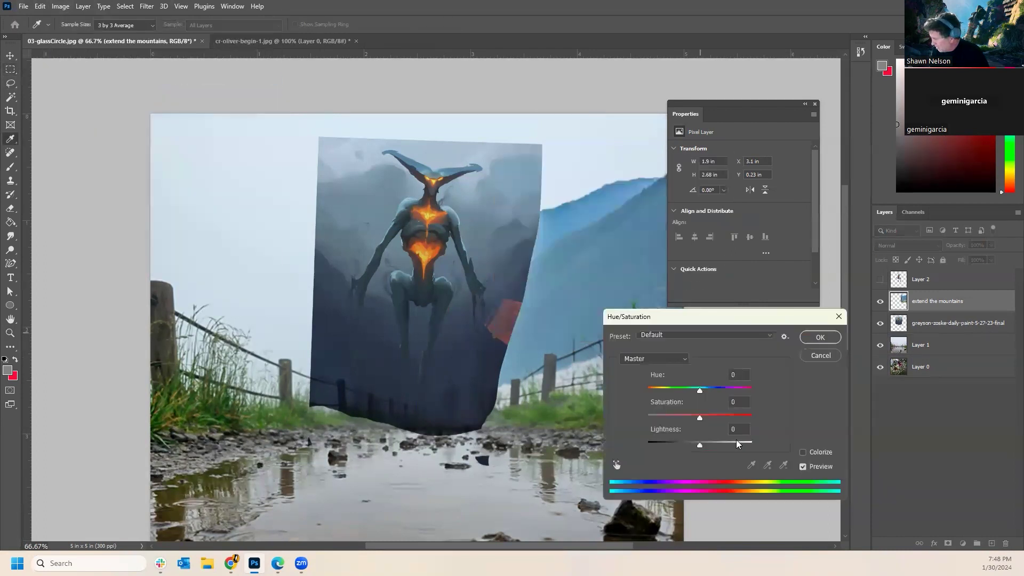
pyautogui.moveTo(699, 445); pyautogui.dragTo(689, 444)
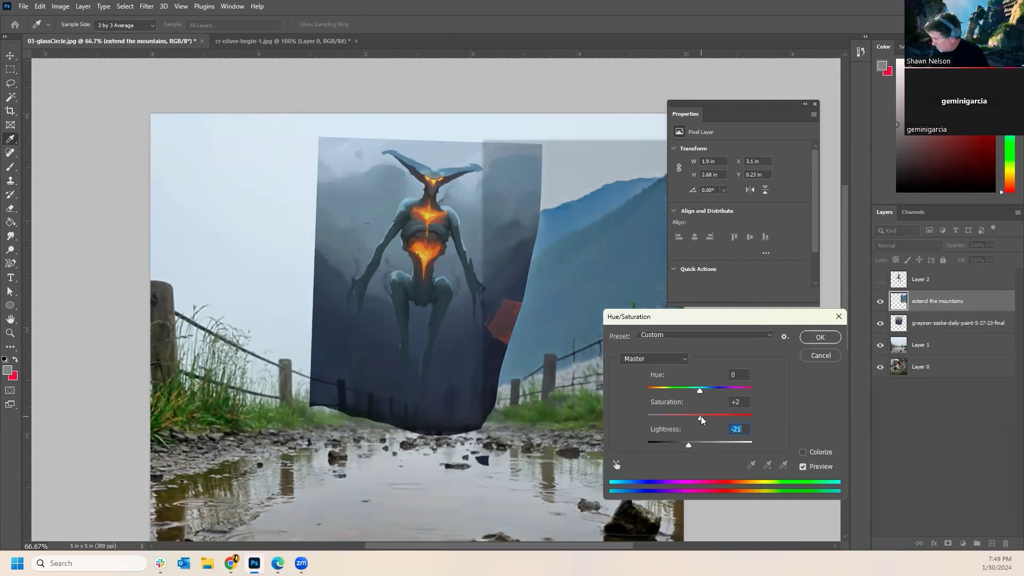
pyautogui.click(703, 416)
pyautogui.moveTo(701, 391)
pyautogui.mouseDown()
pyautogui.moveTo(715, 399)
pyautogui.moveTo(705, 409)
pyautogui.mouseUp()
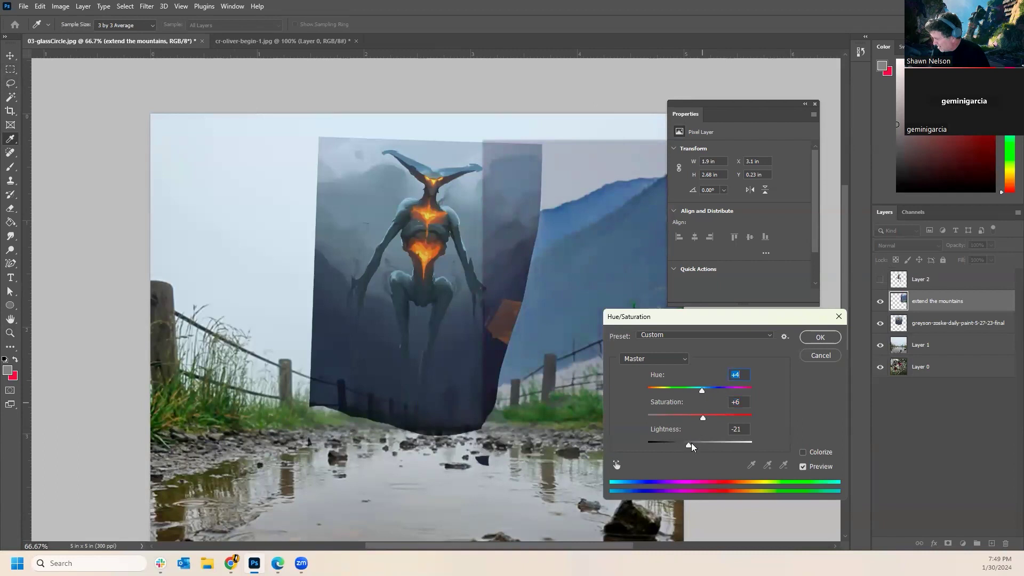
pyautogui.moveTo(688, 445); pyautogui.dragTo(691, 444)
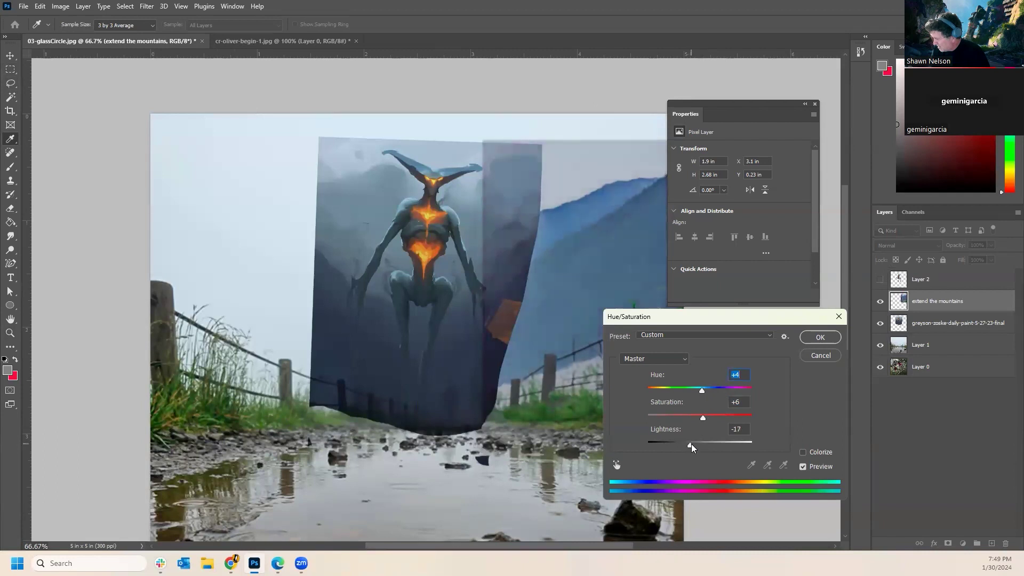
pyautogui.click(808, 338)
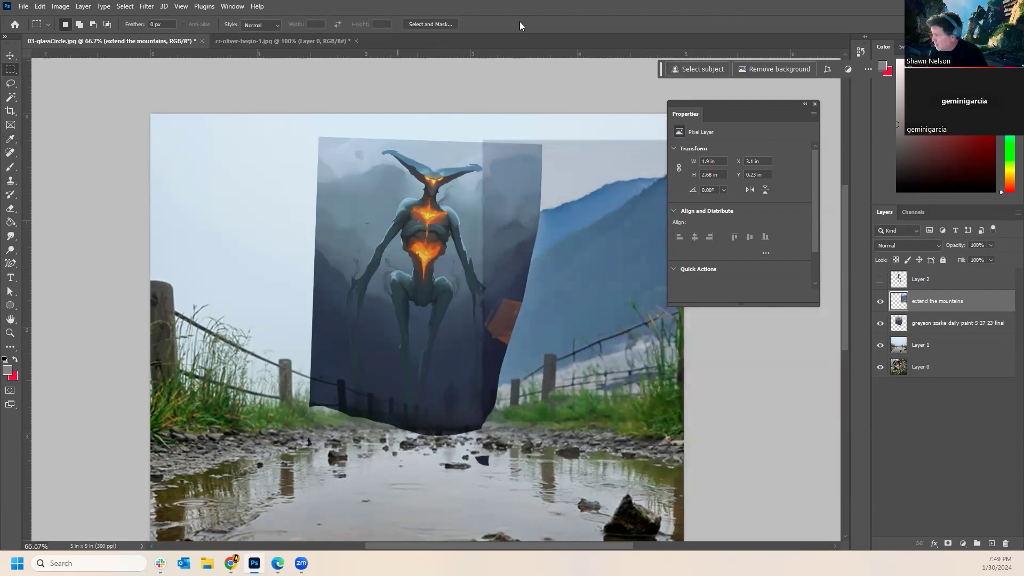
# Close the Properties panel, then try an eraser stroke on the dark panel and undo it.
pyautogui.click(814, 105)
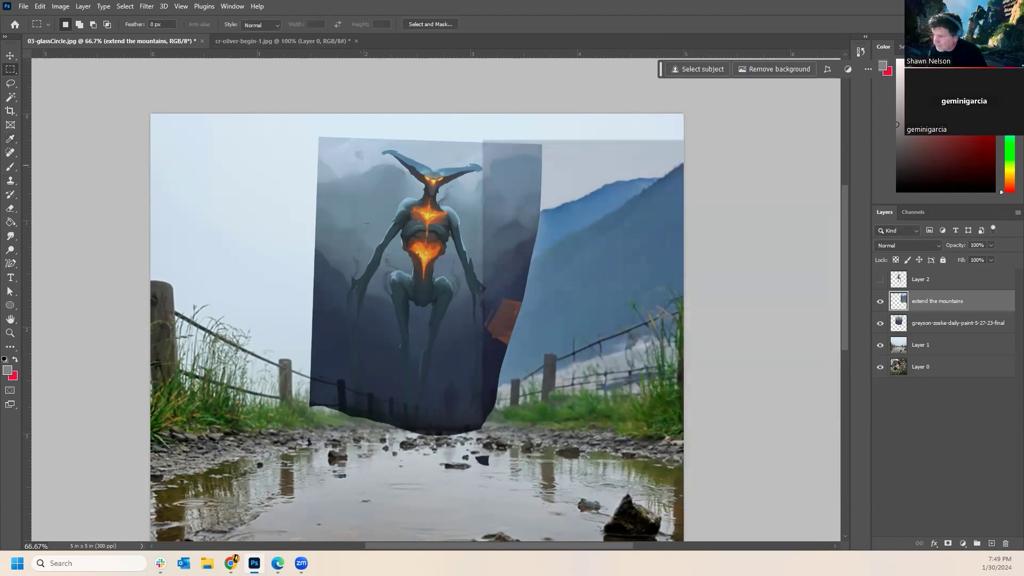
pyautogui.click(10, 208)
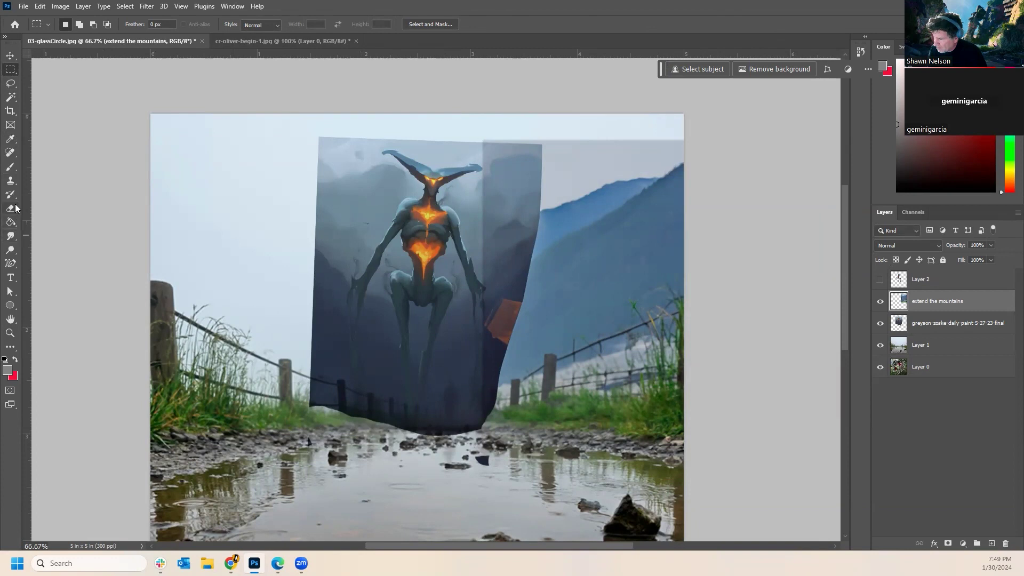
pyautogui.moveTo(537, 151); pyautogui.dragTo(545, 209)
pyautogui.hotkey('ctrl', 'z')
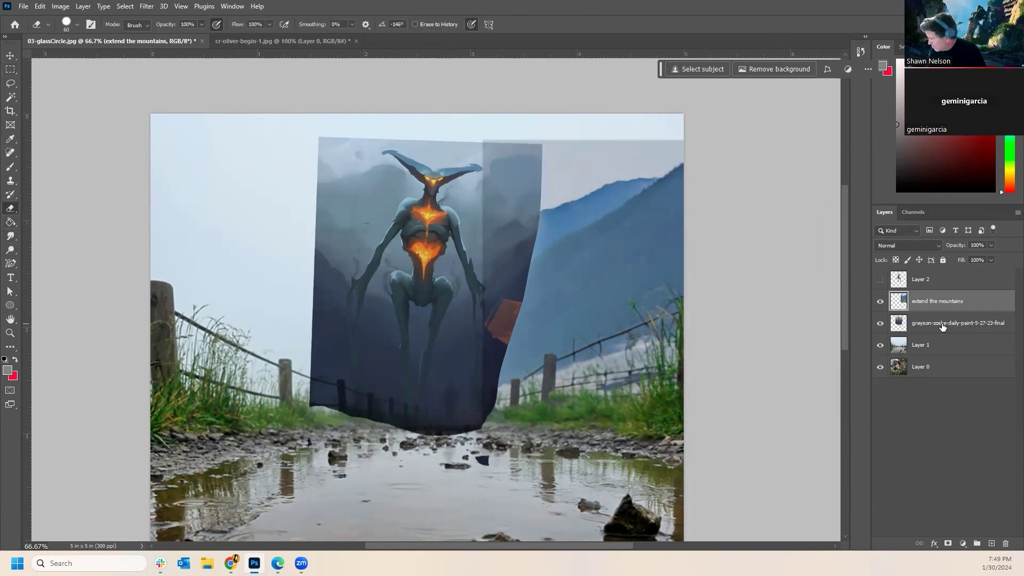
# Show Layer 2's cut-out creature, hide the dark painting, and select the extend the mountains layer.
pyautogui.click(942, 328)
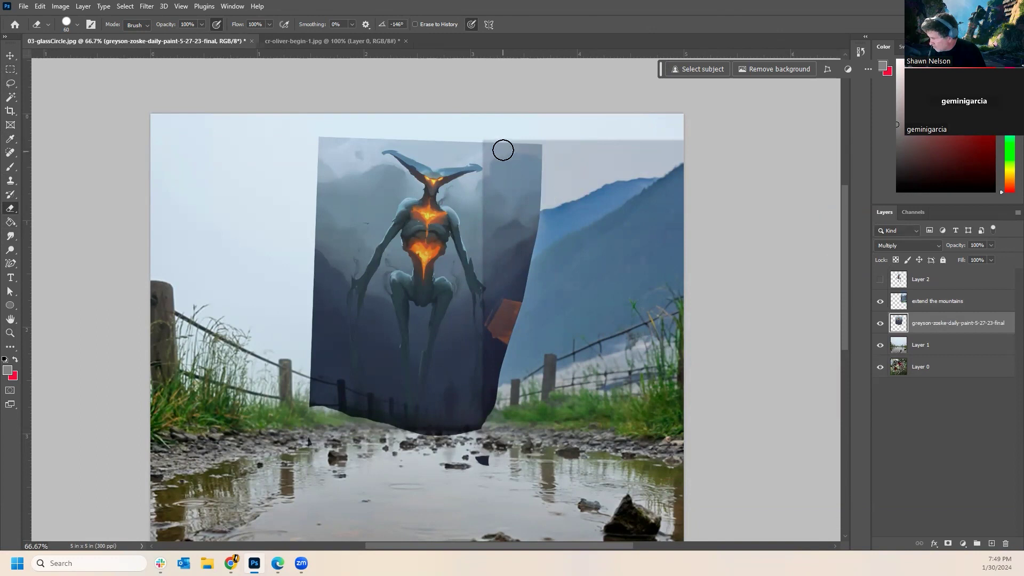
pyautogui.click(880, 302)
pyautogui.click(880, 302)
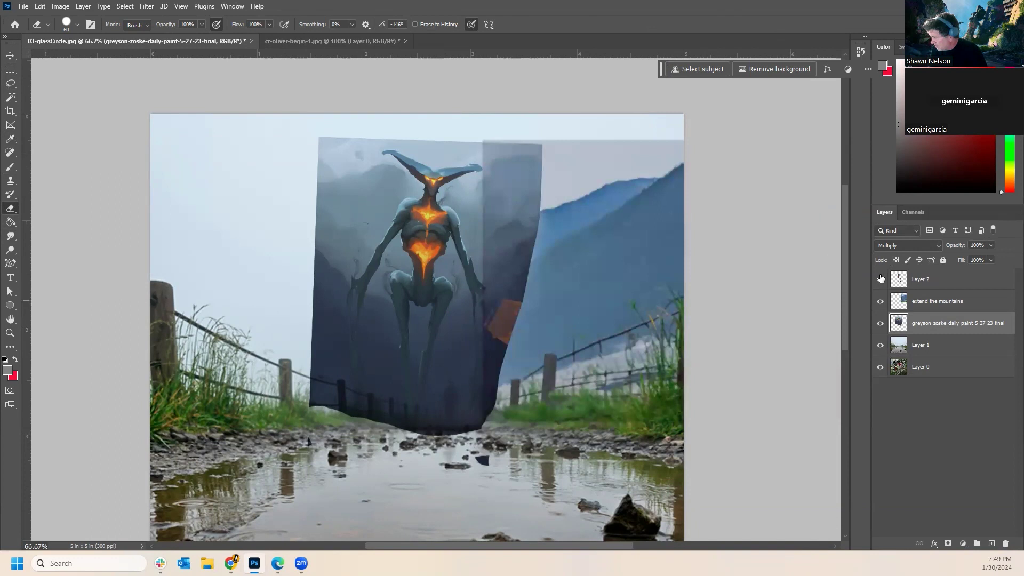
pyautogui.click(880, 279)
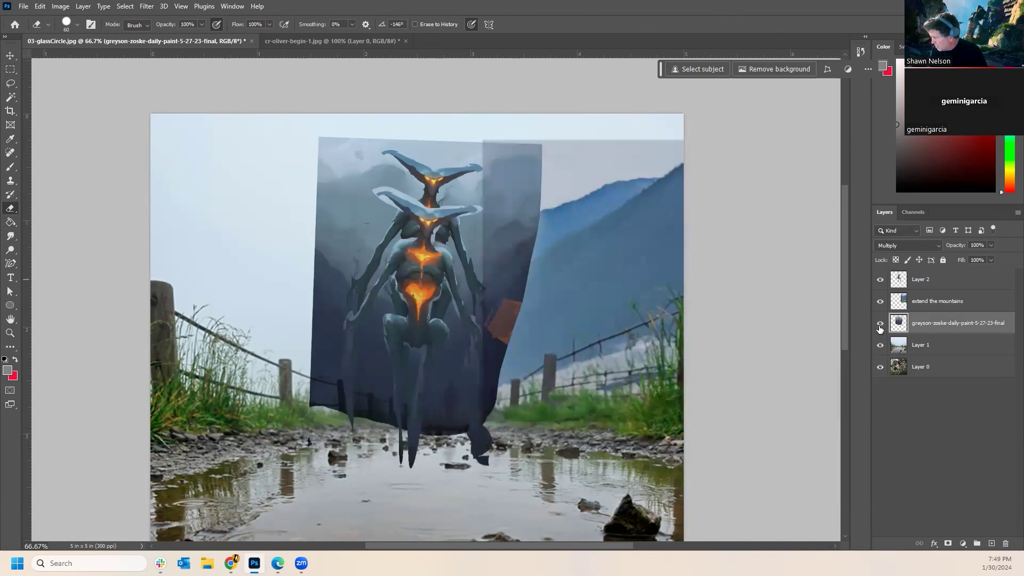
pyautogui.click(880, 323)
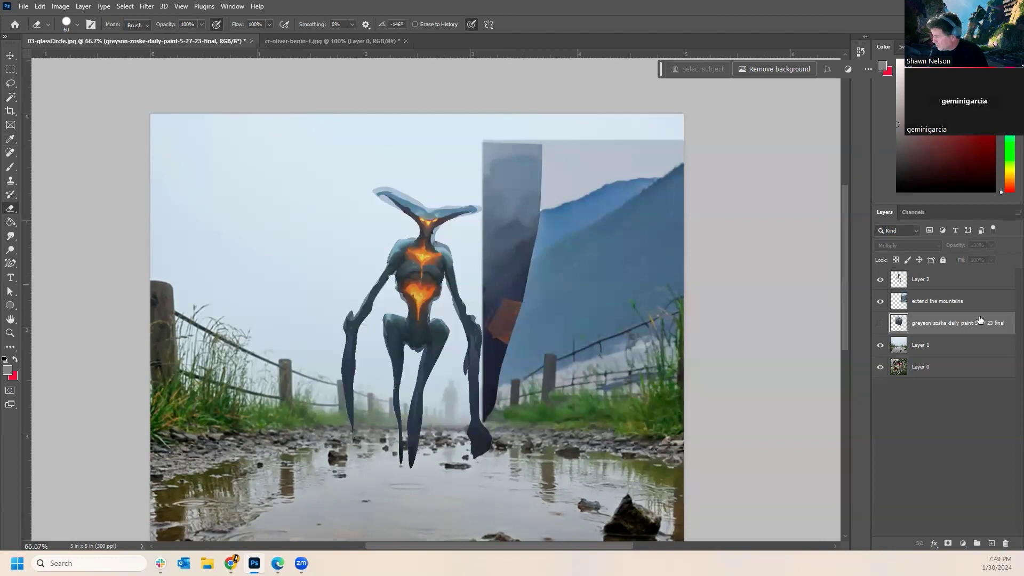
pyautogui.click(10, 70)
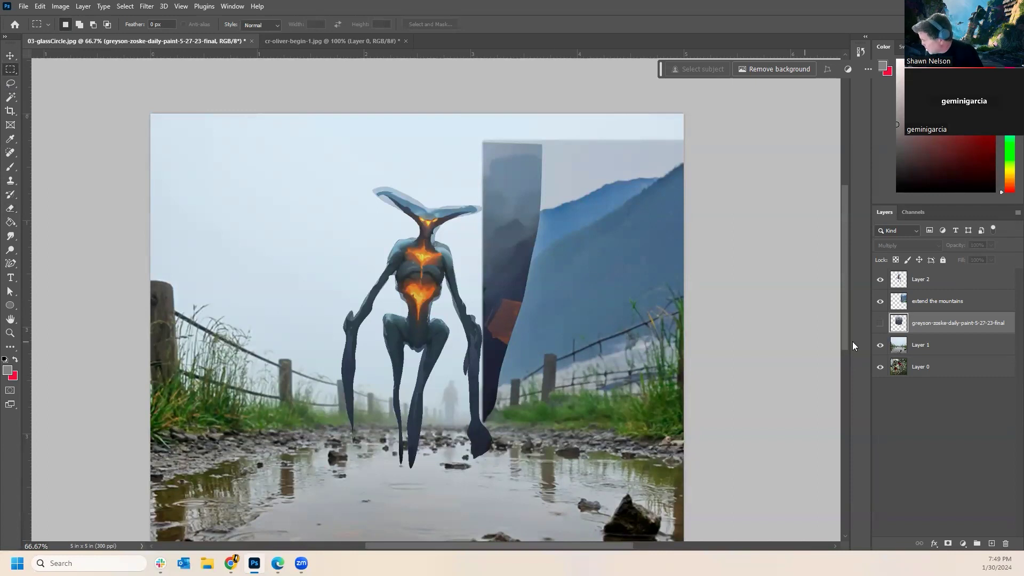
pyautogui.click(950, 302)
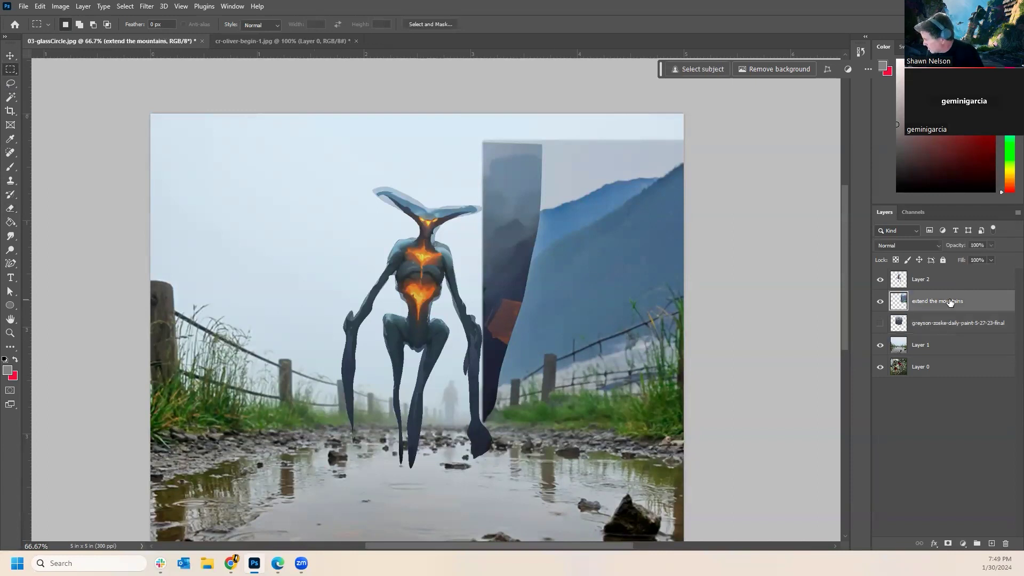
# Delete the 'extend the mountains' layer with the Layers trash icon, confirming with Yes.
pyautogui.click(1005, 544)
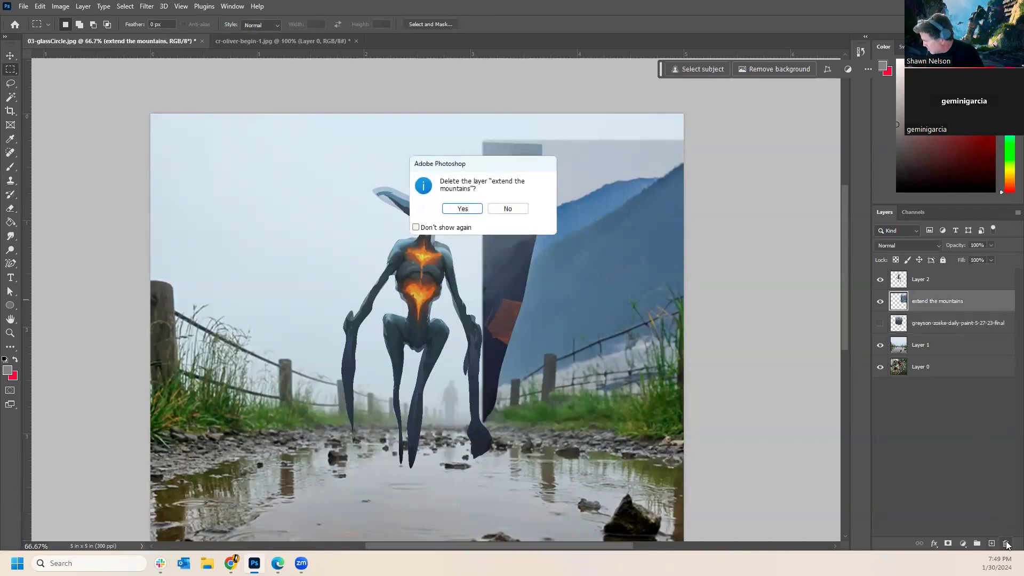
pyautogui.click(506, 208)
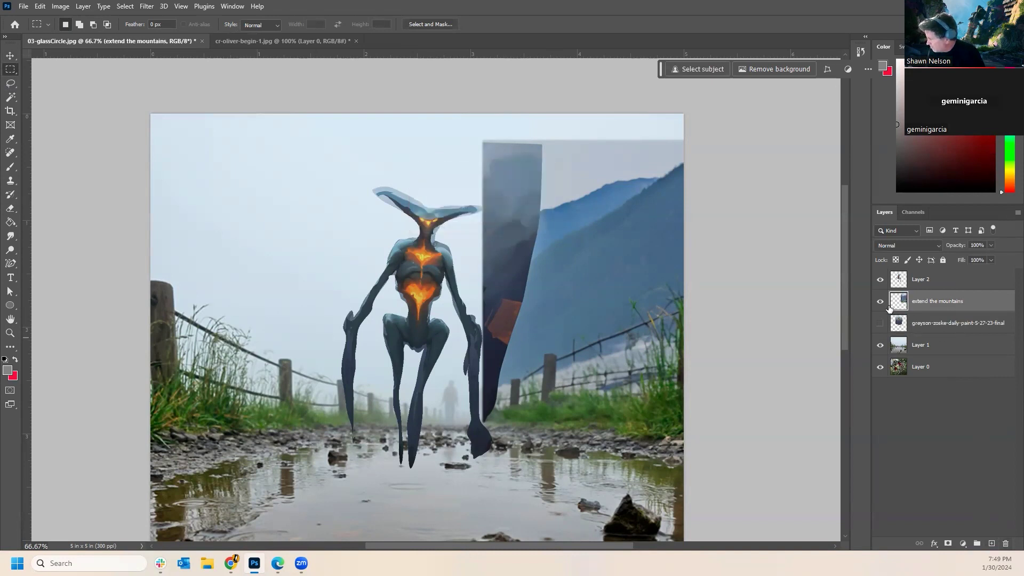
pyautogui.click(1006, 543)
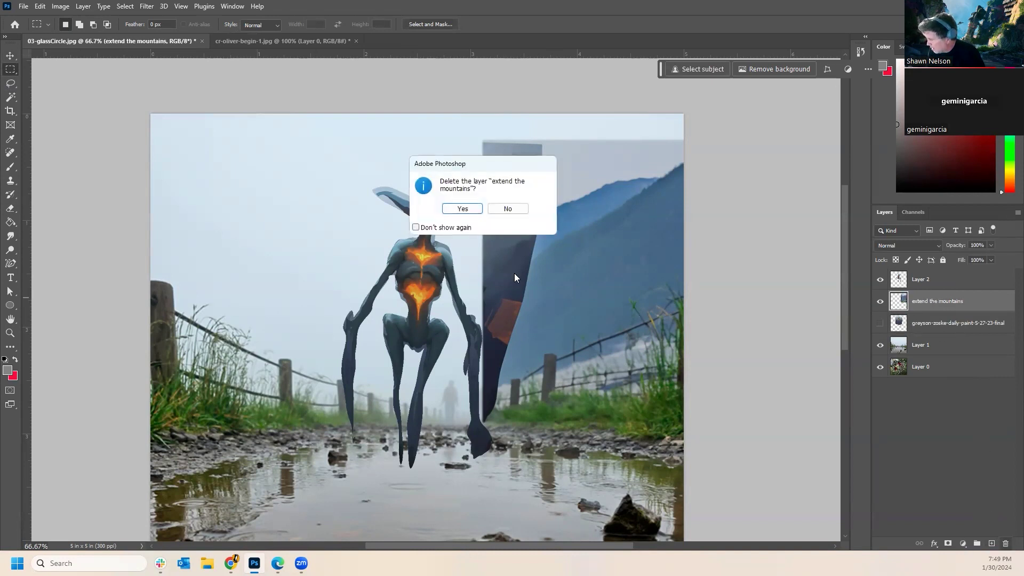
pyautogui.click(457, 209)
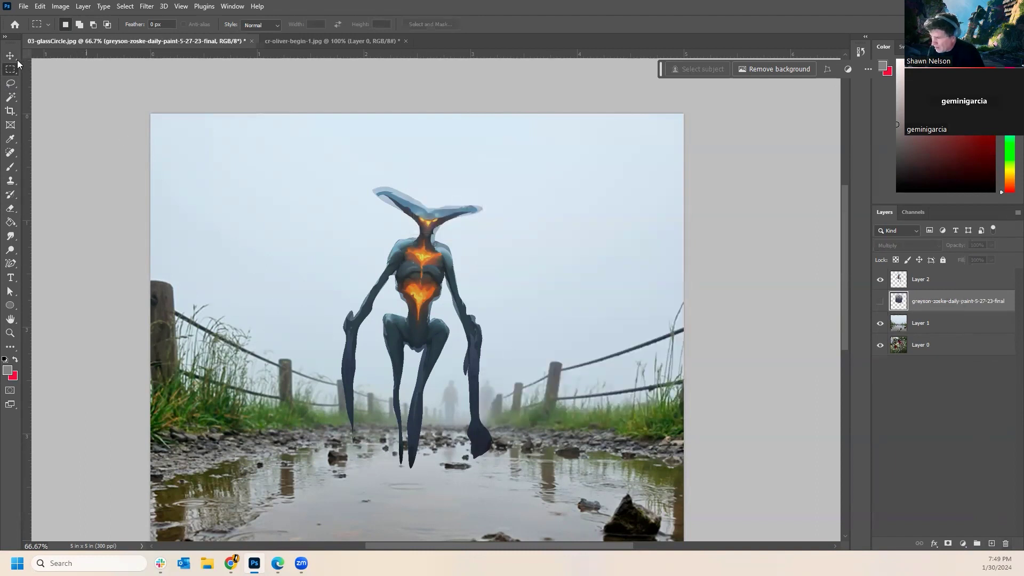
# Marquee the sky above the puddle on Layer 1 and Generative Fill it with 'dark blue mountains'.
pyautogui.click(940, 322)
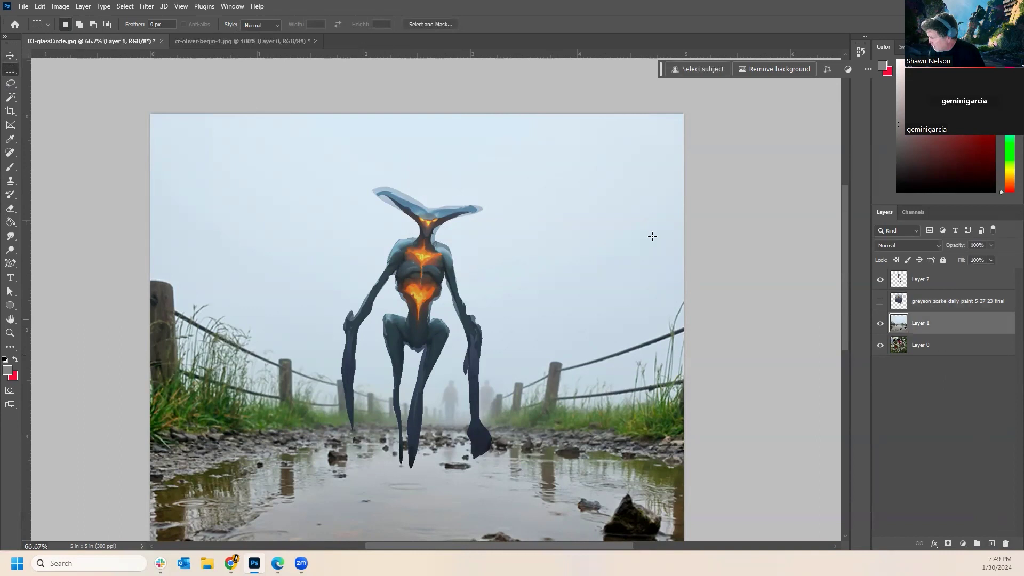
pyautogui.moveTo(121, 139); pyautogui.dragTo(747, 424)
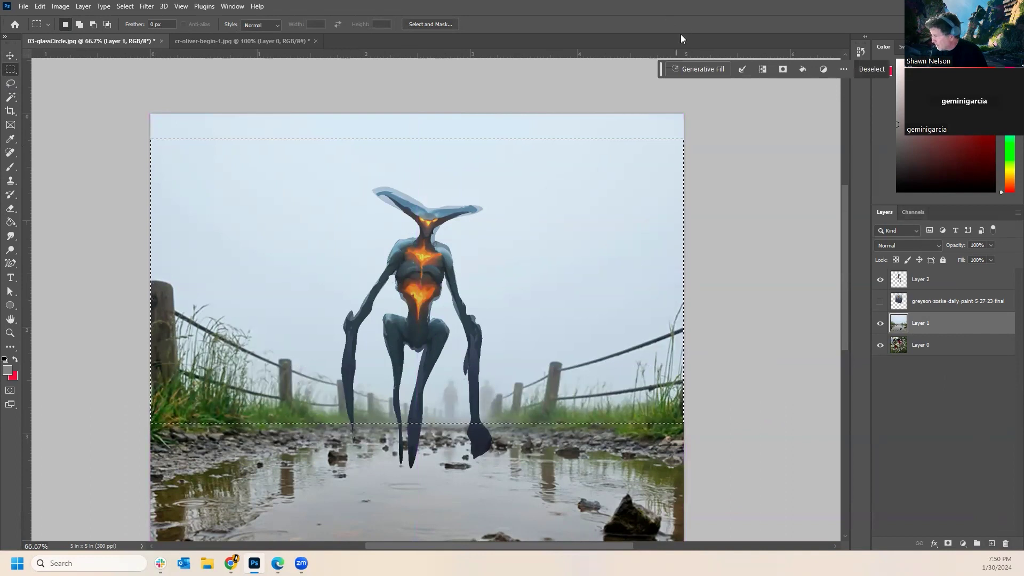
pyautogui.click(697, 68)
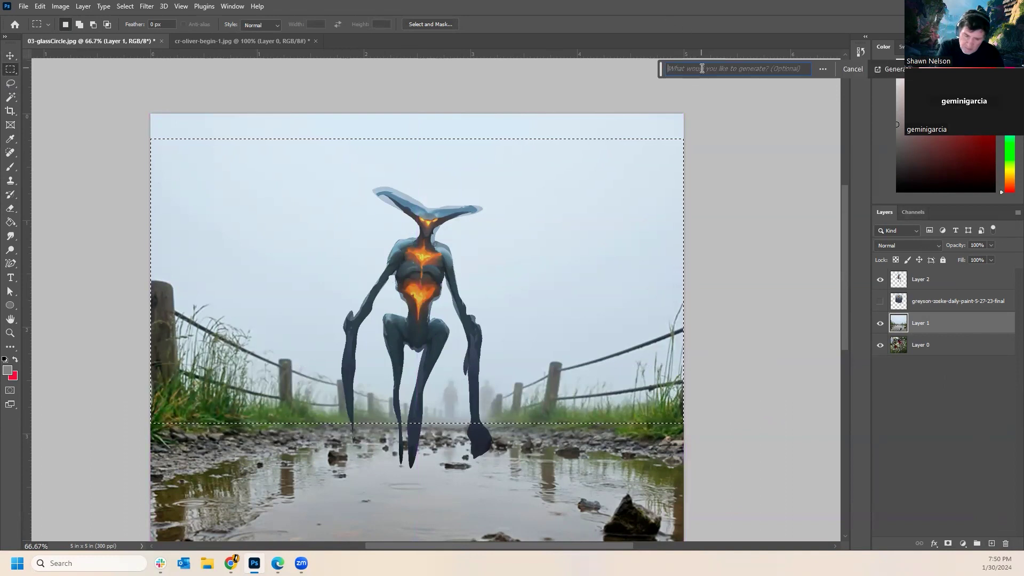
pyautogui.write('dark ')
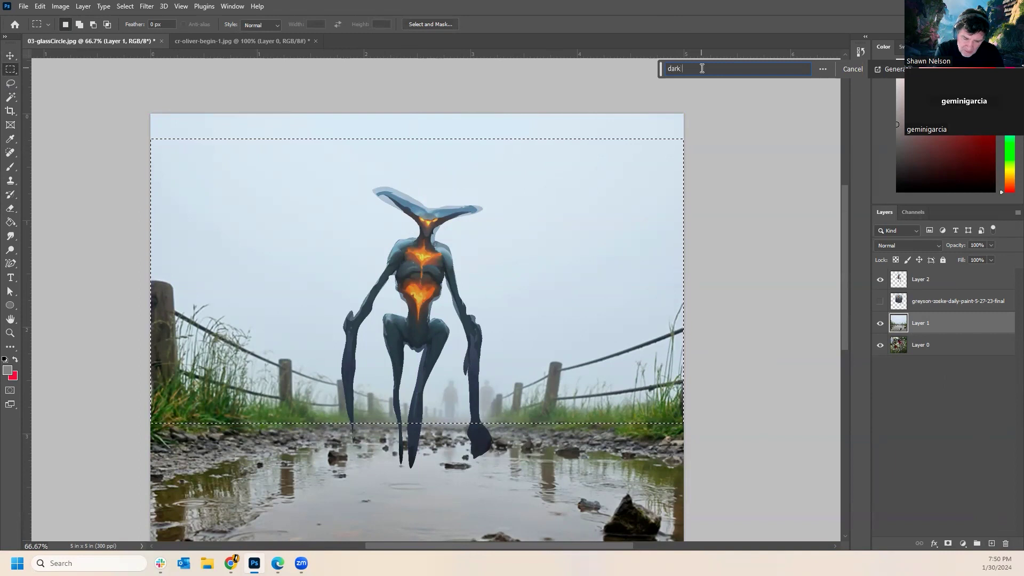
pyautogui.write('blue mo')
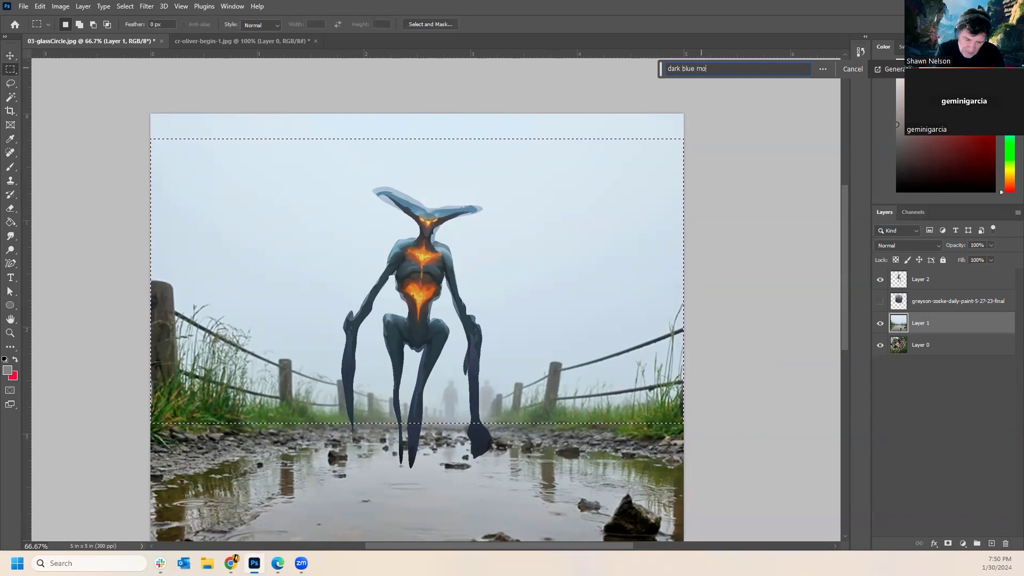
pyautogui.write('untains')
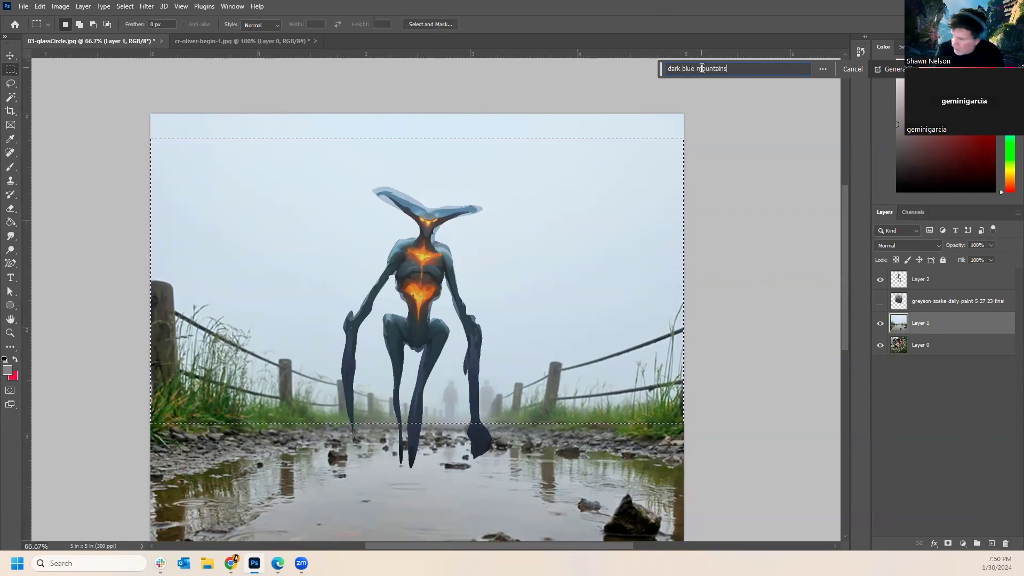
pyautogui.press('Return')
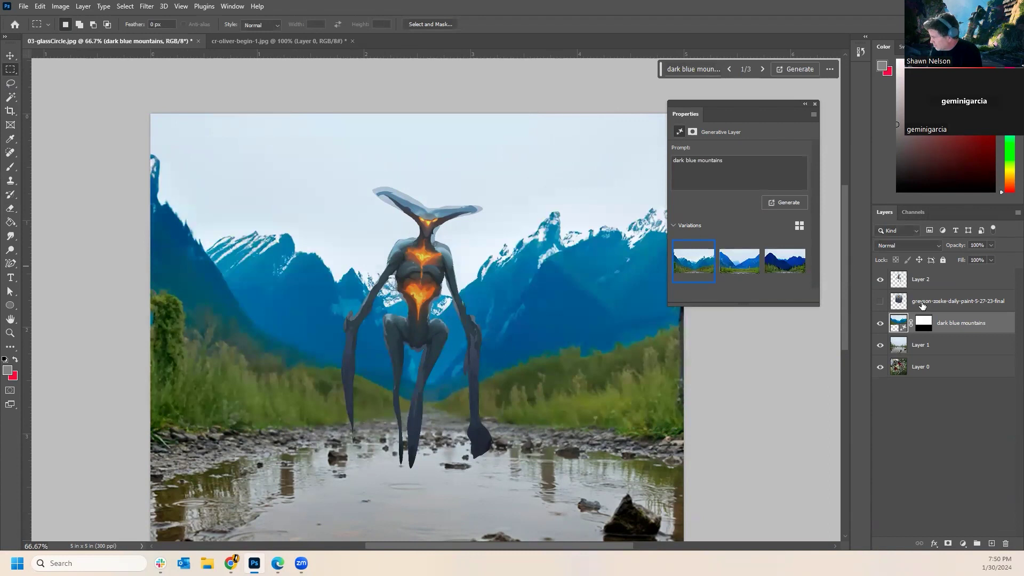
# Compare the generated mountain variations and keep the snowy first one.
pyautogui.click(742, 270)
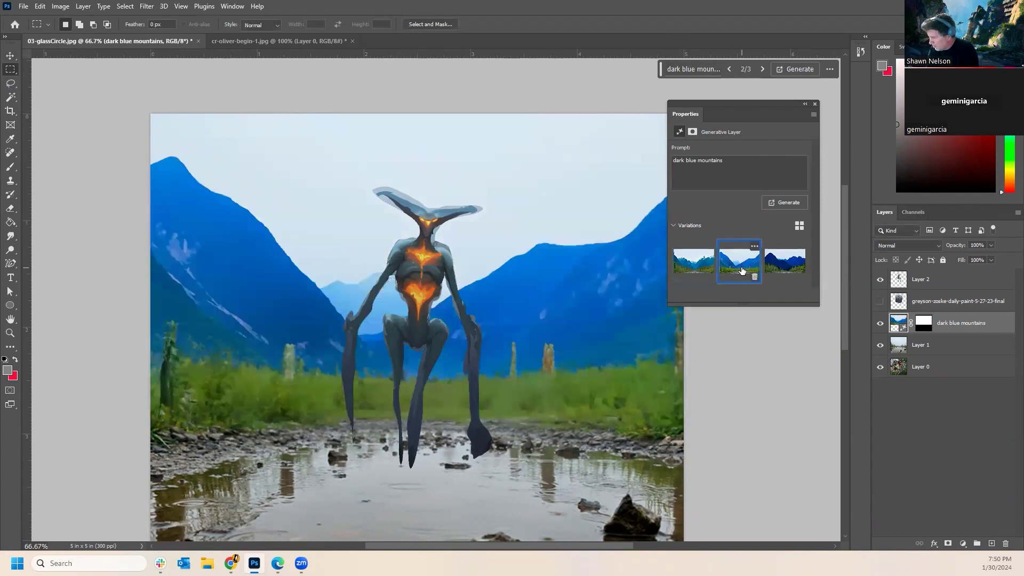
pyautogui.click(788, 277)
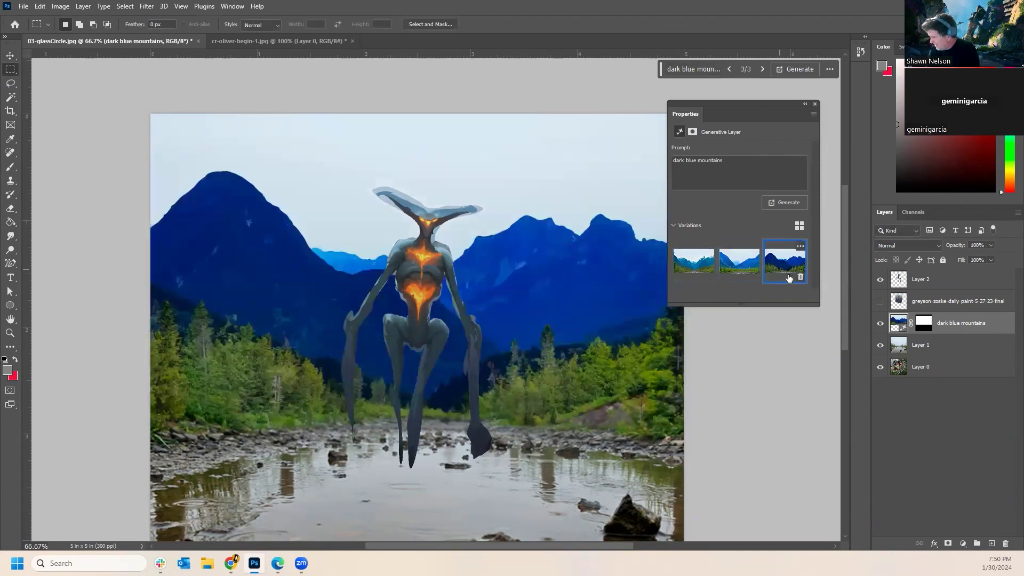
pyautogui.click(706, 269)
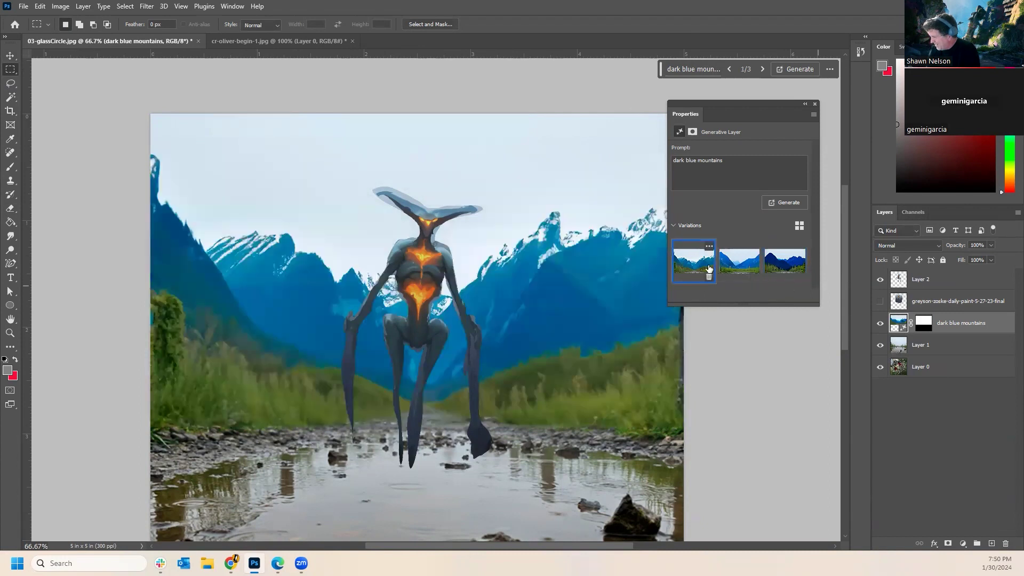
pyautogui.click(946, 408)
# Preview blend modes on Layer 1, keep it at Normal, and move dark blue mountains above it.
pyautogui.moveTo(930, 347); pyautogui.dragTo(933, 313)
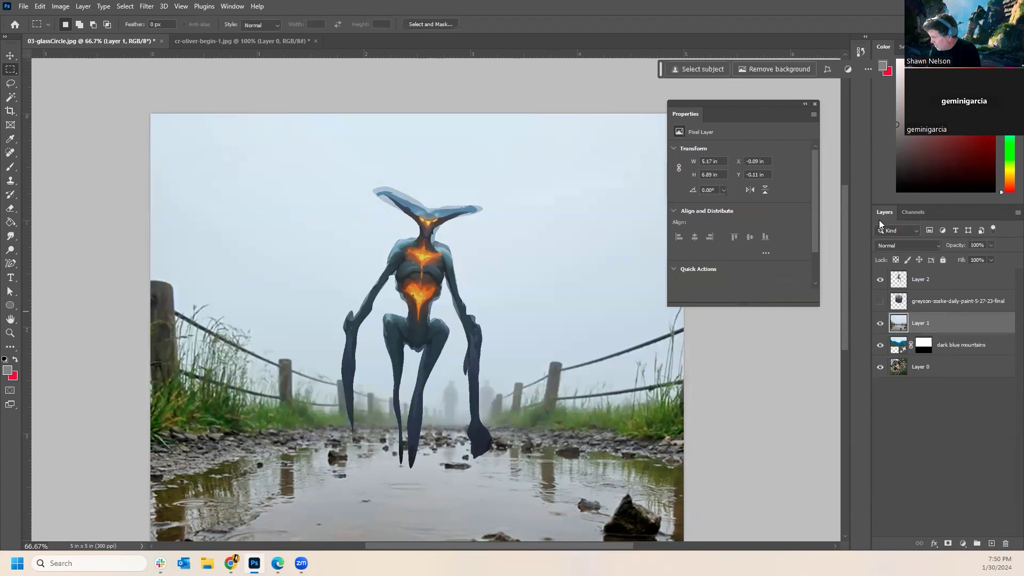
pyautogui.click(892, 245)
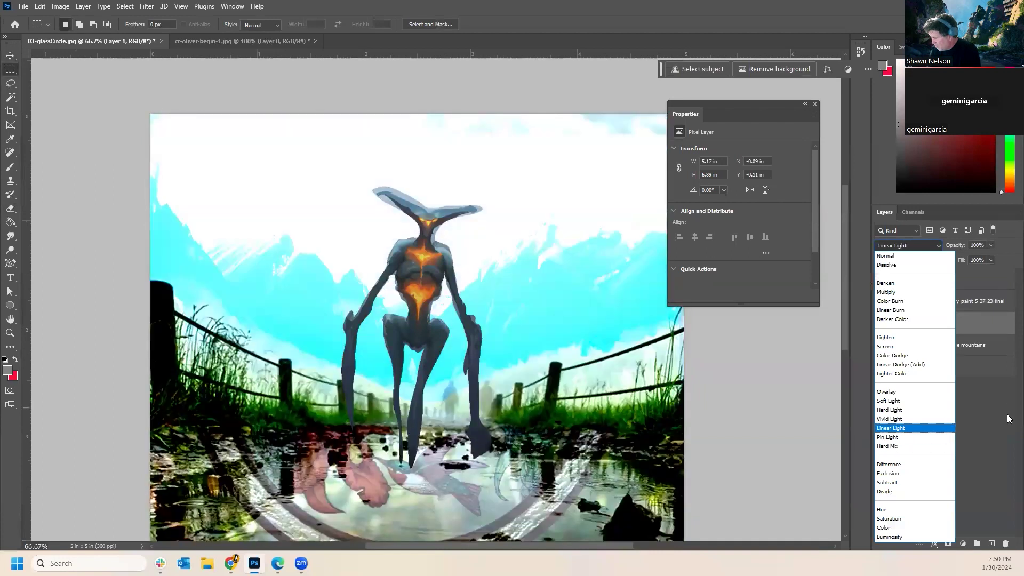
pyautogui.click(1006, 414)
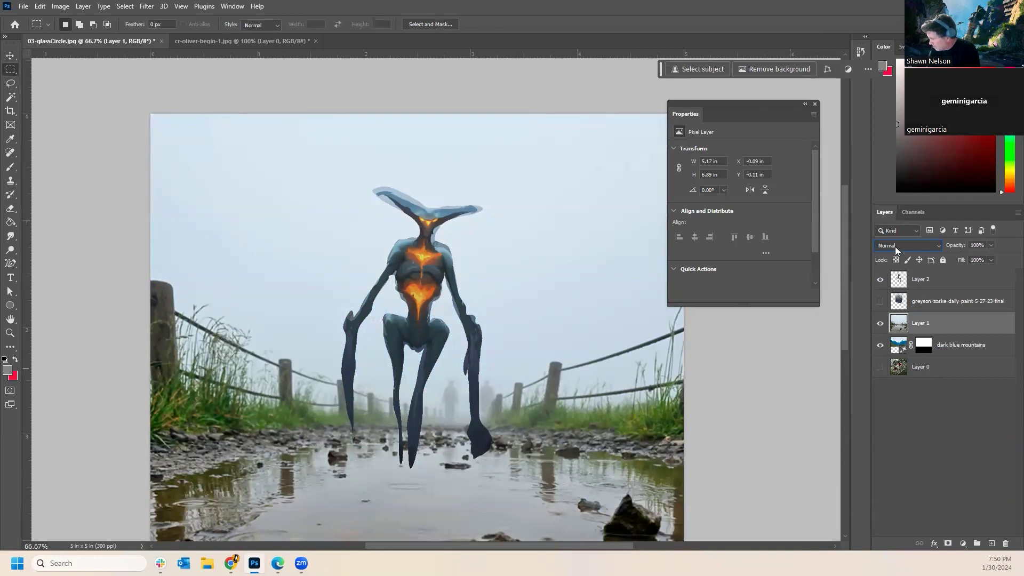
pyautogui.click(887, 249)
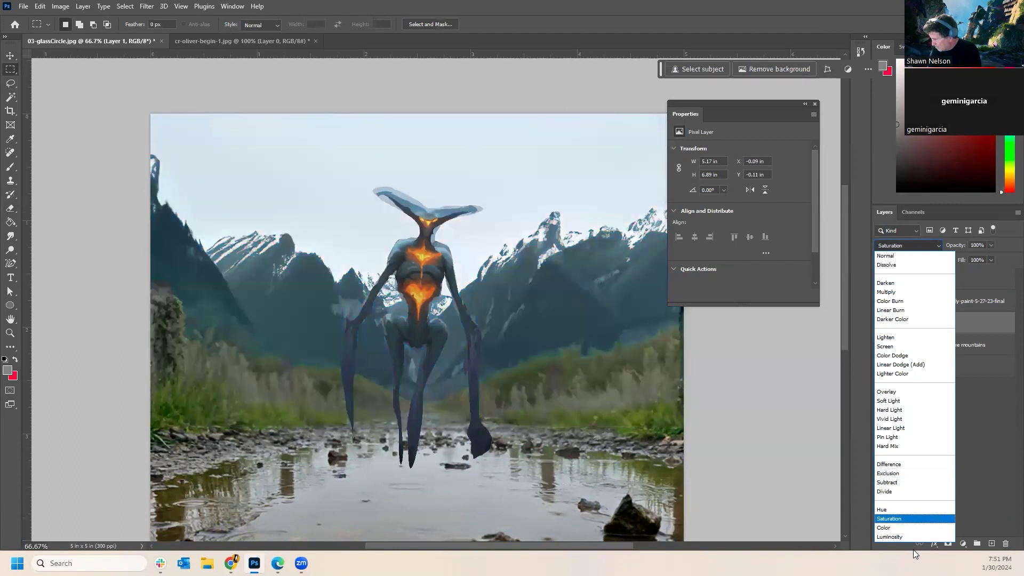
pyautogui.press('Escape')
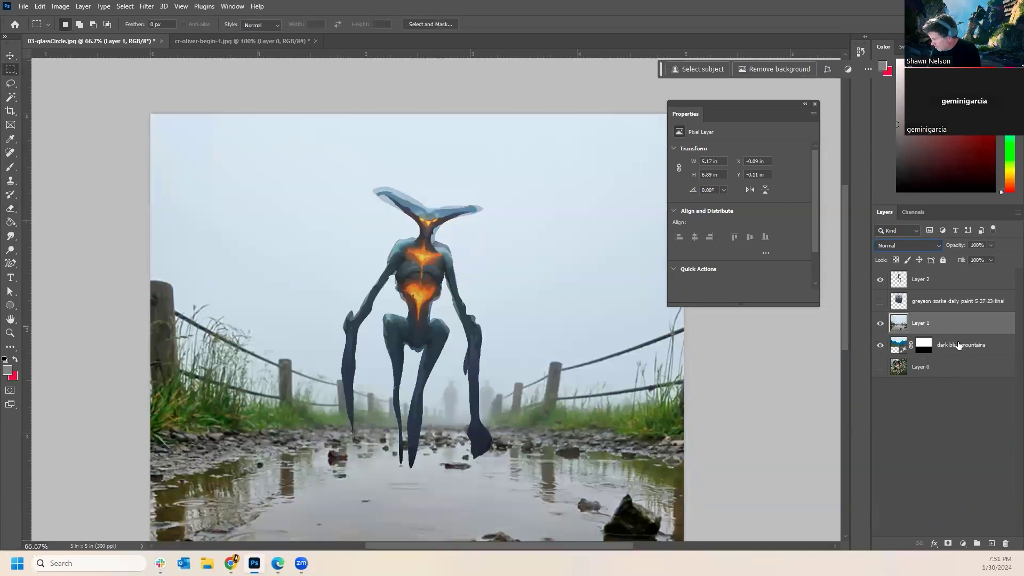
pyautogui.moveTo(958, 344); pyautogui.dragTo(953, 320)
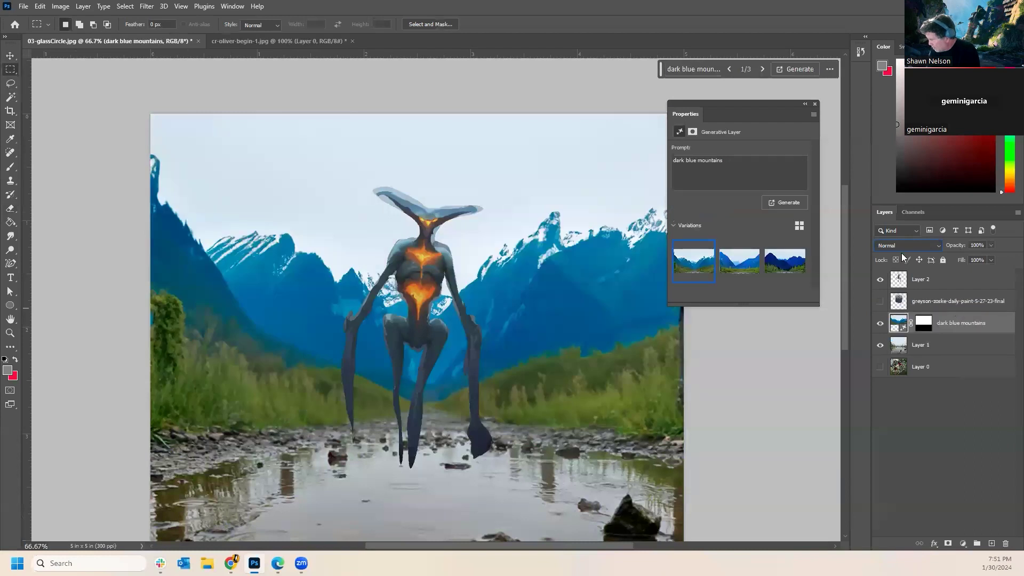
# Set the dark blue mountains layer to Lighten and creature Layer 2 to Pin Light.
pyautogui.click(901, 247)
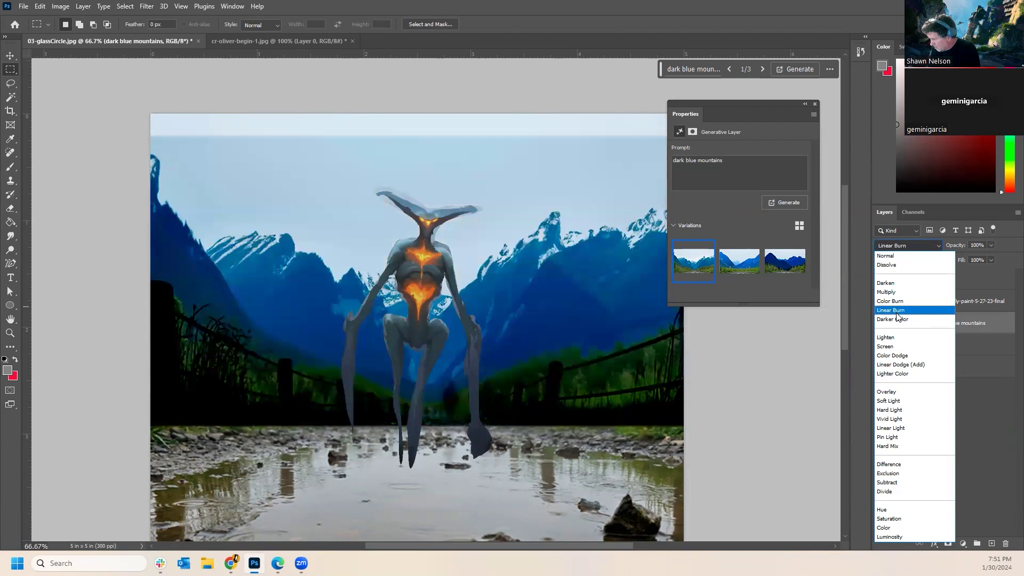
pyautogui.click(904, 340)
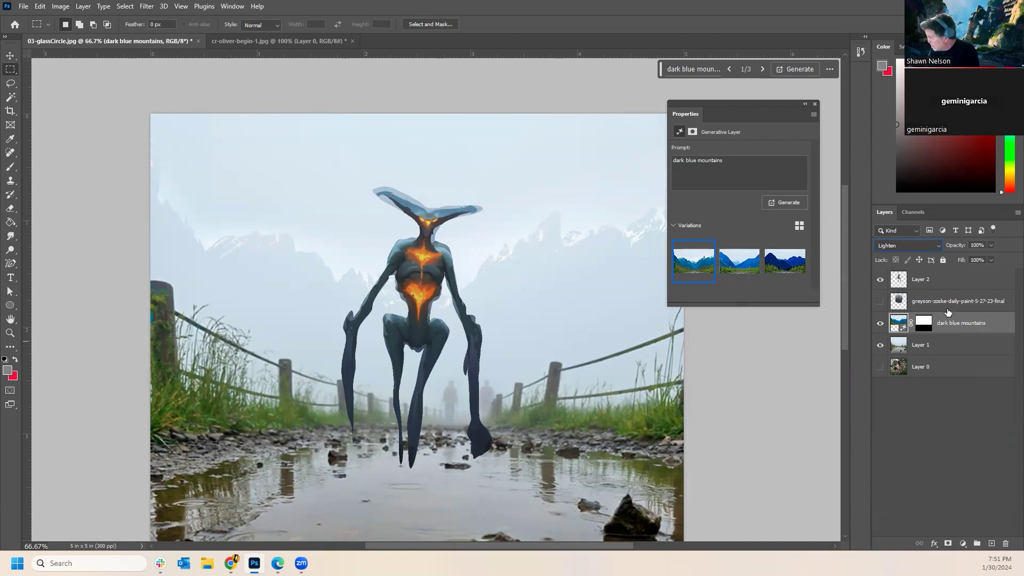
pyautogui.click(945, 281)
pyautogui.click(902, 246)
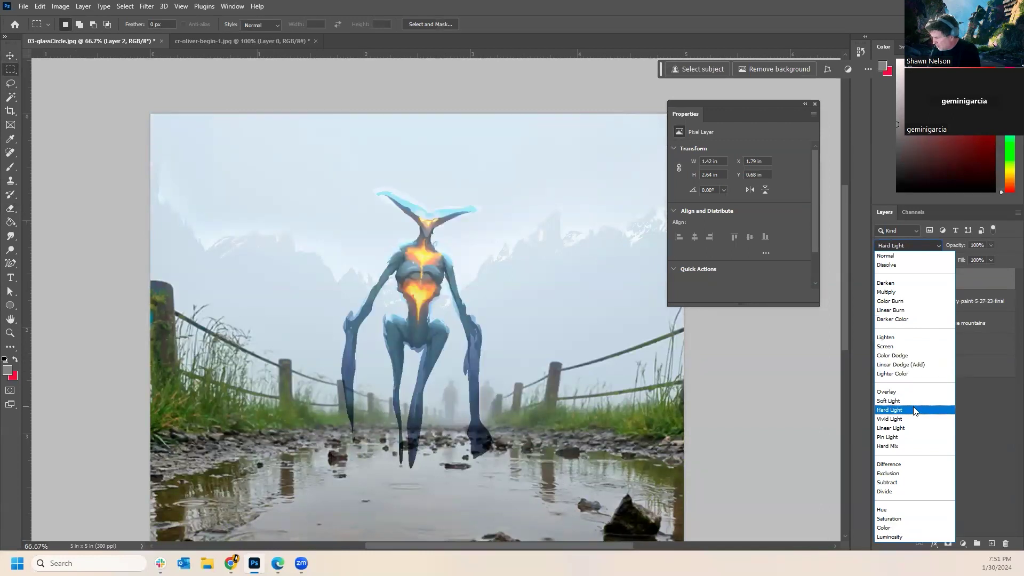
pyautogui.click(918, 439)
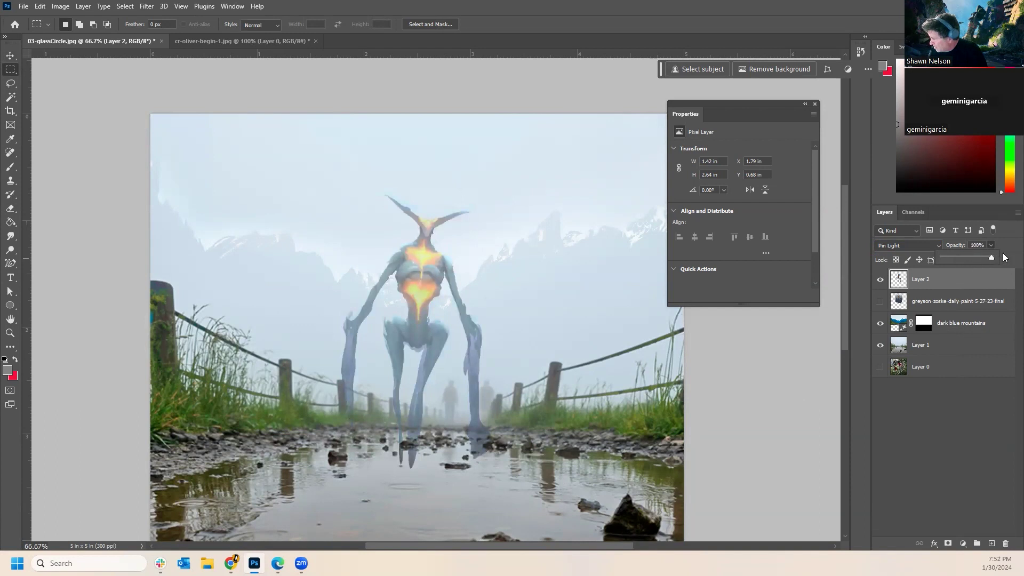
# Apply Hue/Saturation to Layer 2's creature with Lightness +15 and Saturation -3.
pyautogui.click(60, 6)
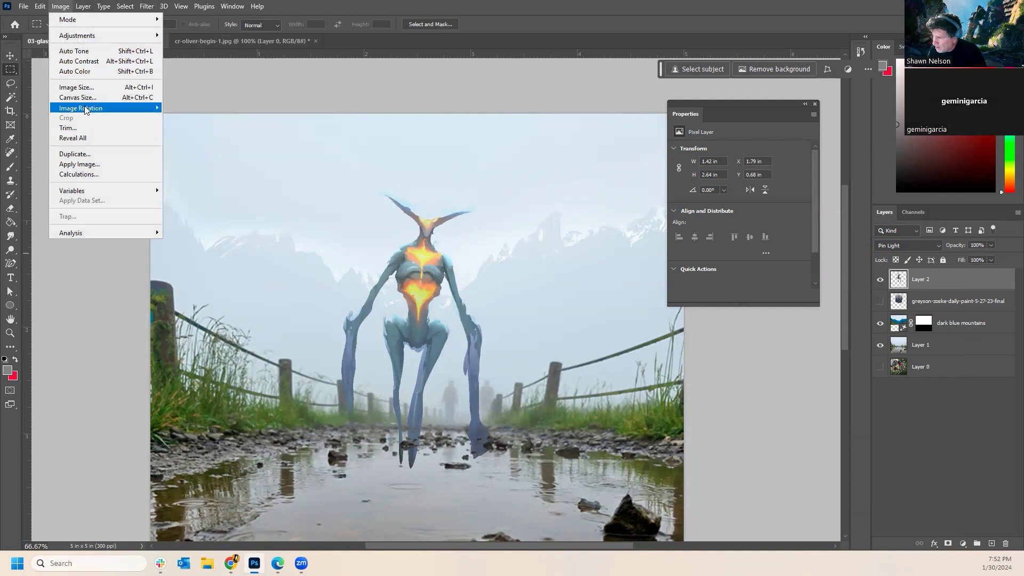
pyautogui.moveTo(75, 36)
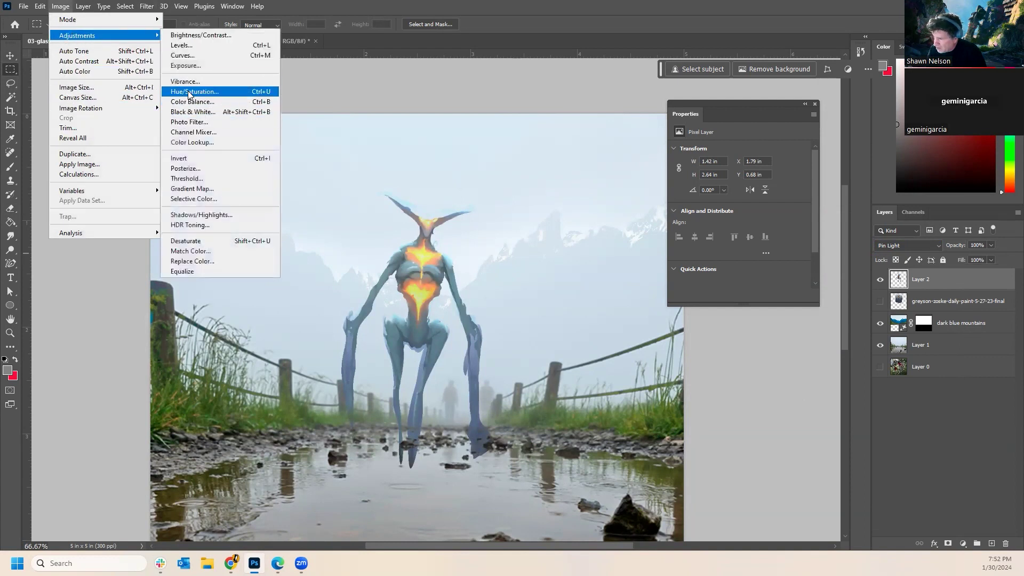
pyautogui.click(240, 91)
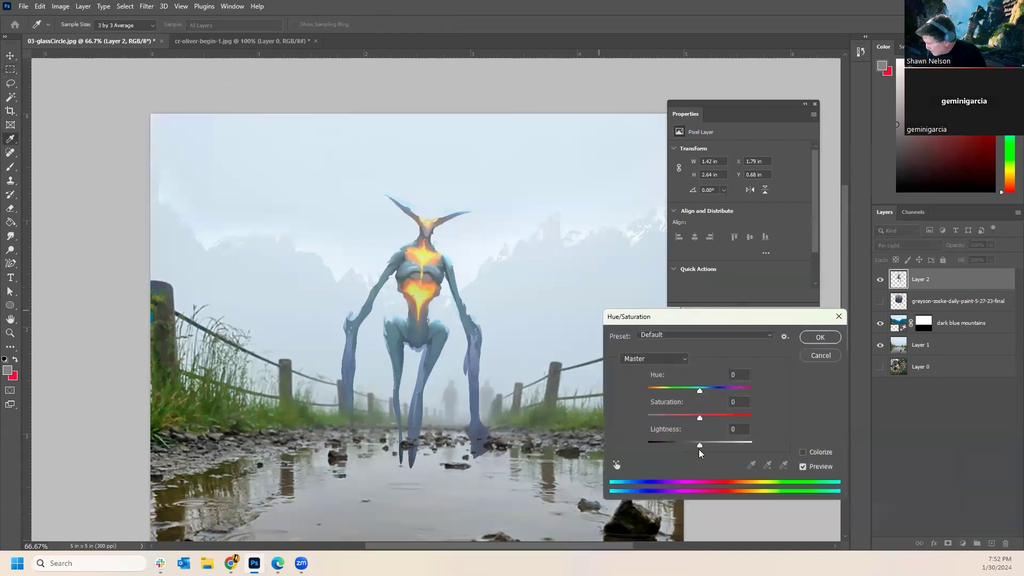
pyautogui.moveTo(699, 449); pyautogui.dragTo(698, 423)
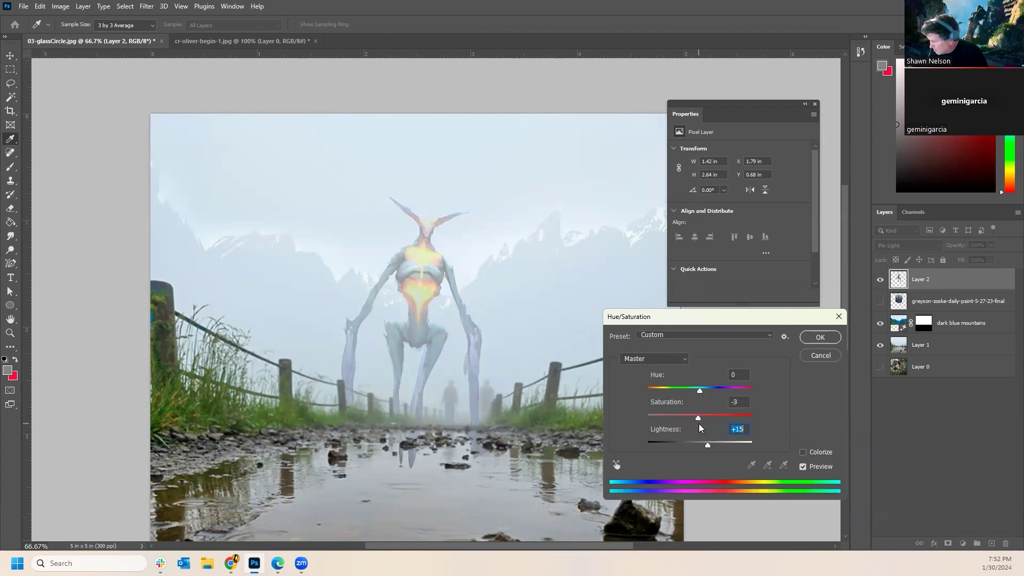
pyautogui.click(820, 338)
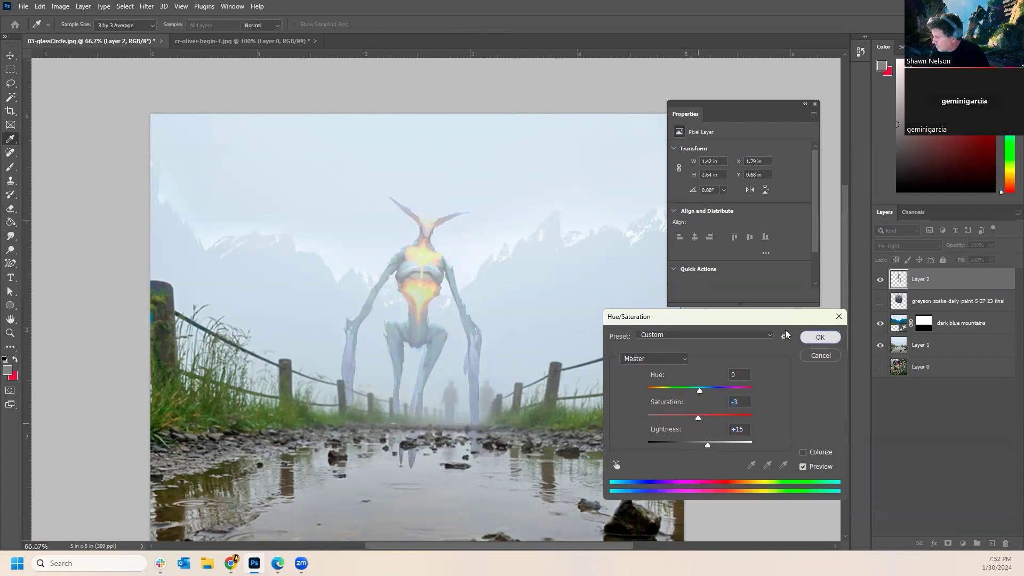
pyautogui.press('m')
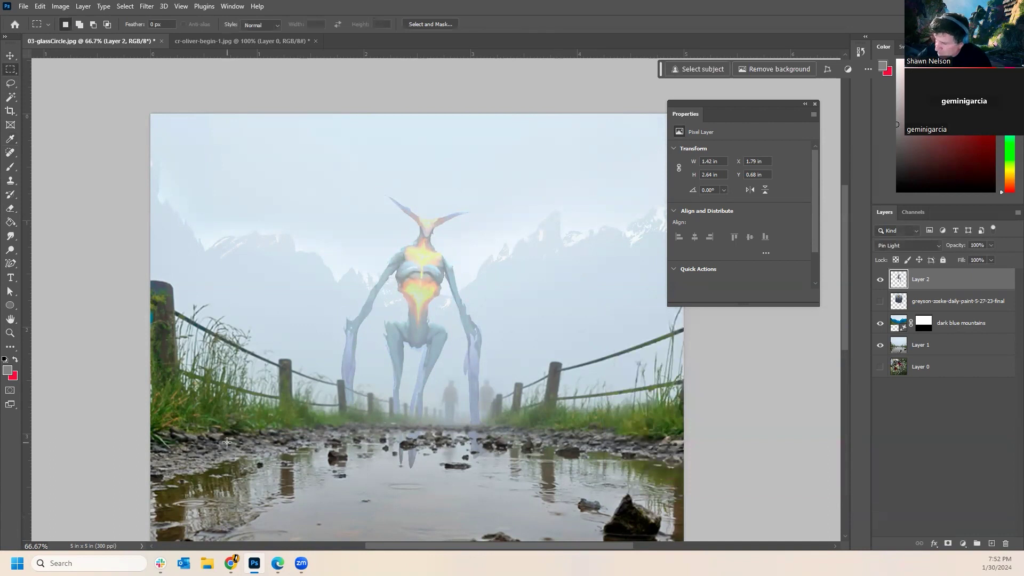
# Erase around the creature's lower legs with the Eraser, setting its opacity to 46%.
pyautogui.click(15, 208)
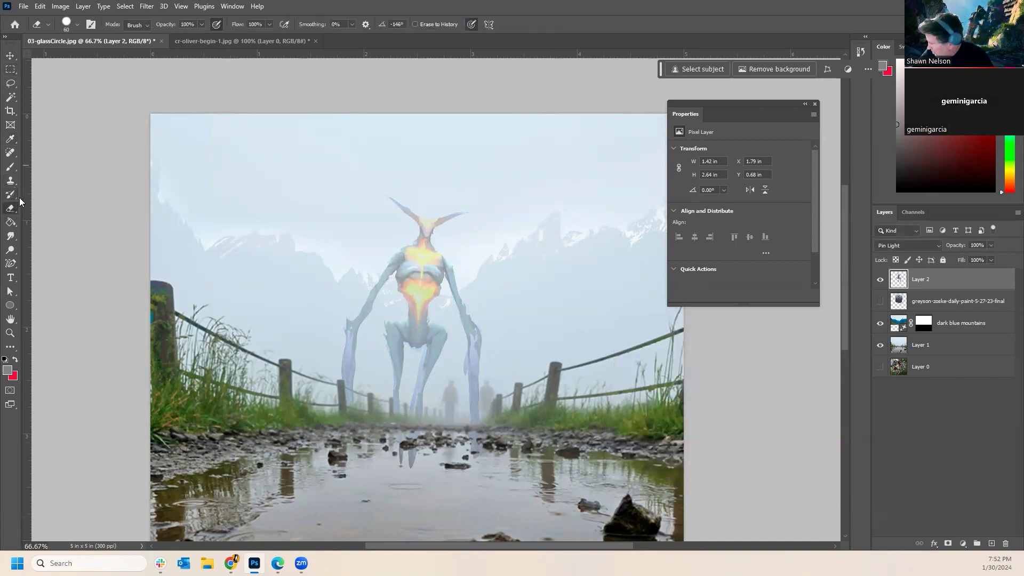
pyautogui.moveTo(467, 443); pyautogui.dragTo(474, 430)
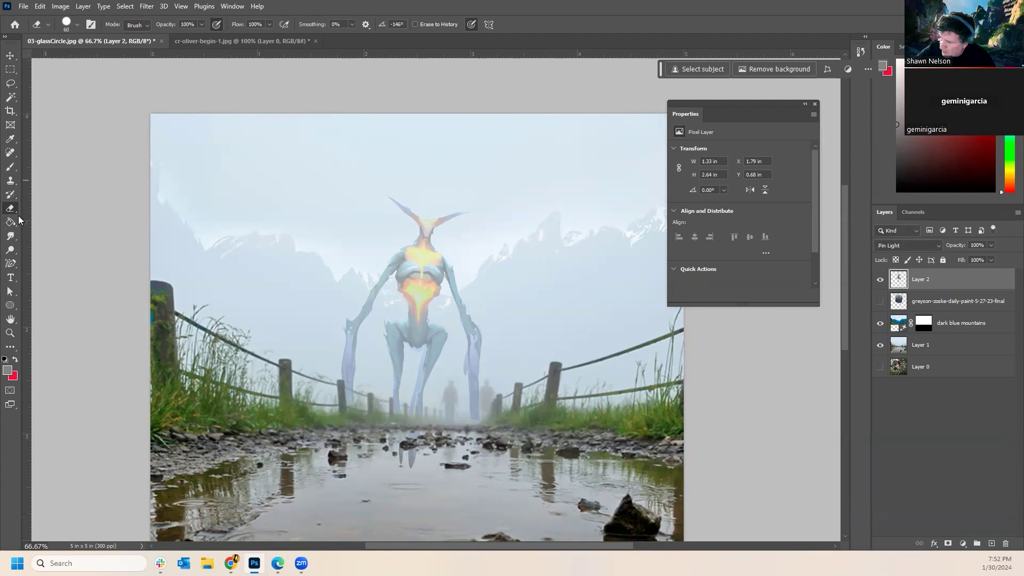
pyautogui.click(77, 24)
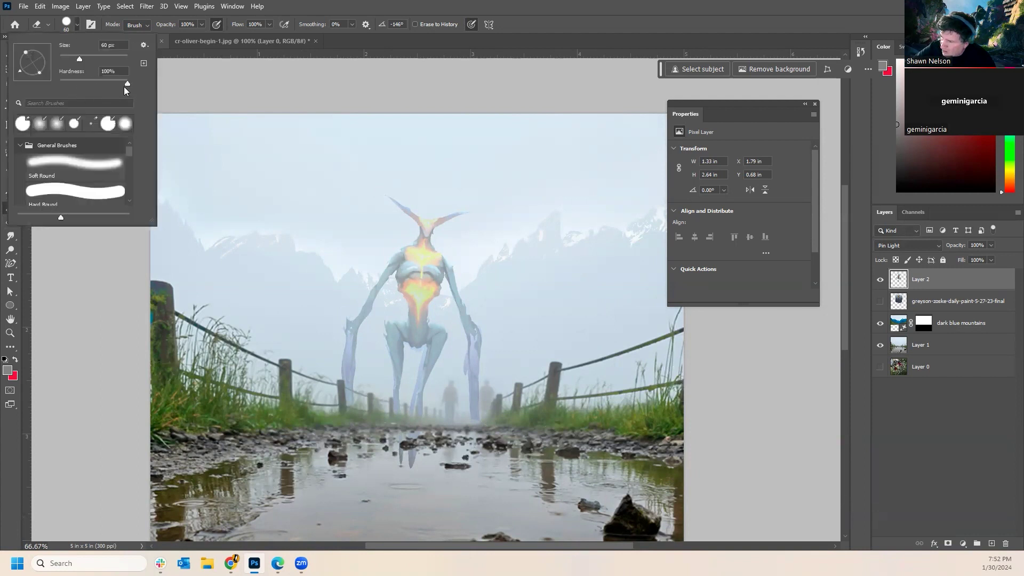
pyautogui.press('Escape')
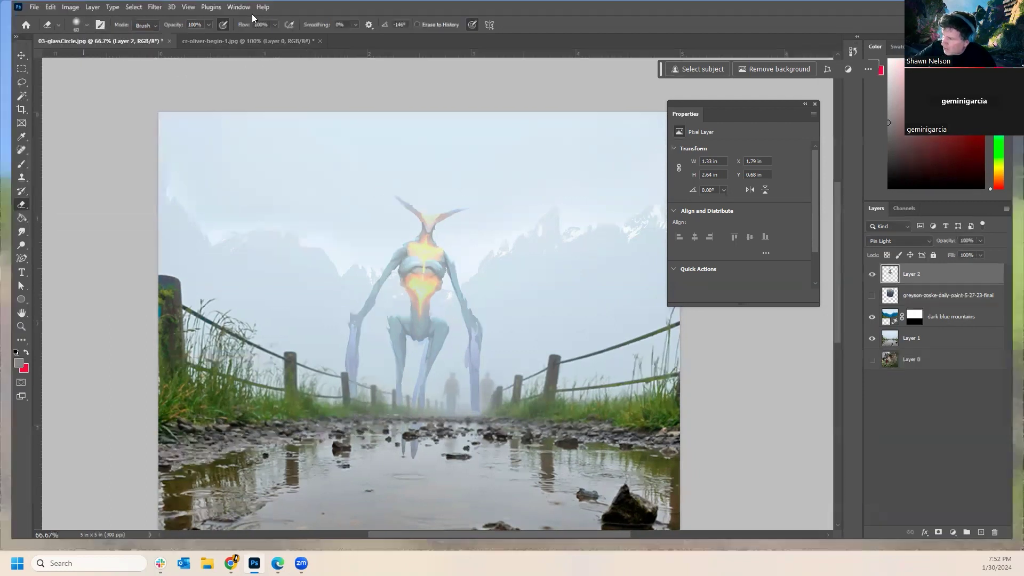
pyautogui.click(202, 25)
pyautogui.moveTo(201, 36); pyautogui.dragTo(176, 36)
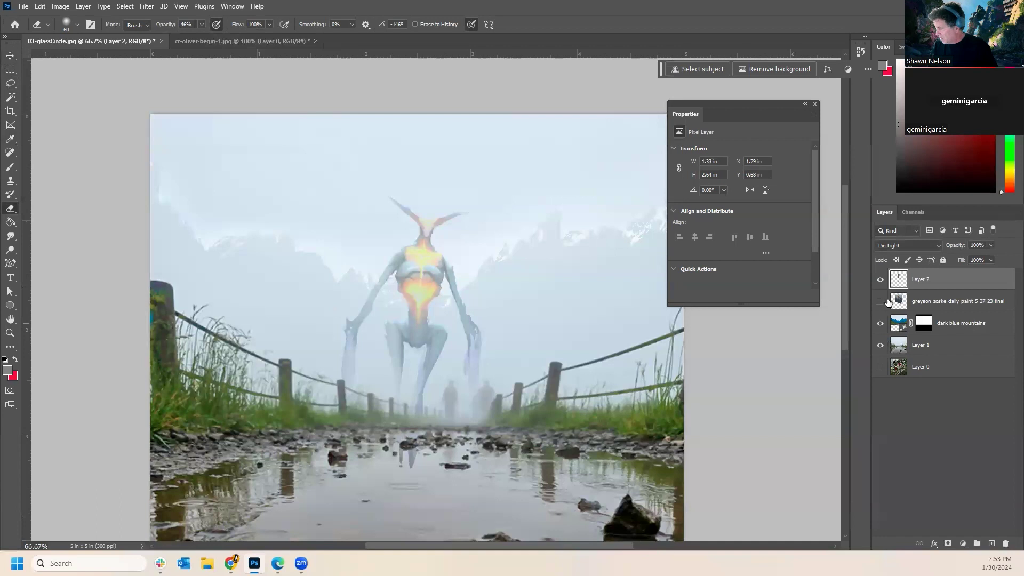
# Toggle the original creature painting layer's visibility on, then off again so it stays hidden.
pyautogui.click(880, 301)
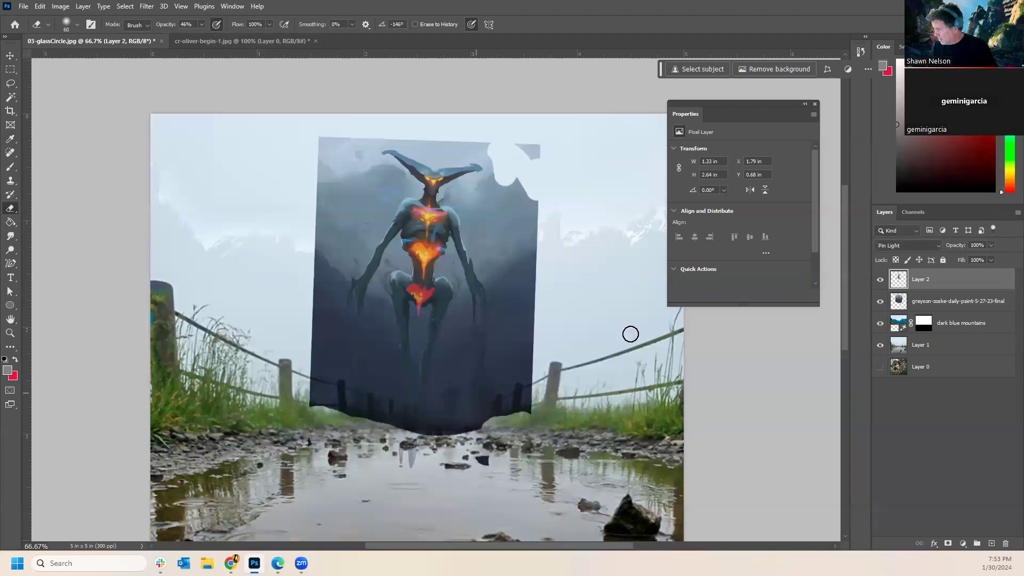
pyautogui.click(955, 416)
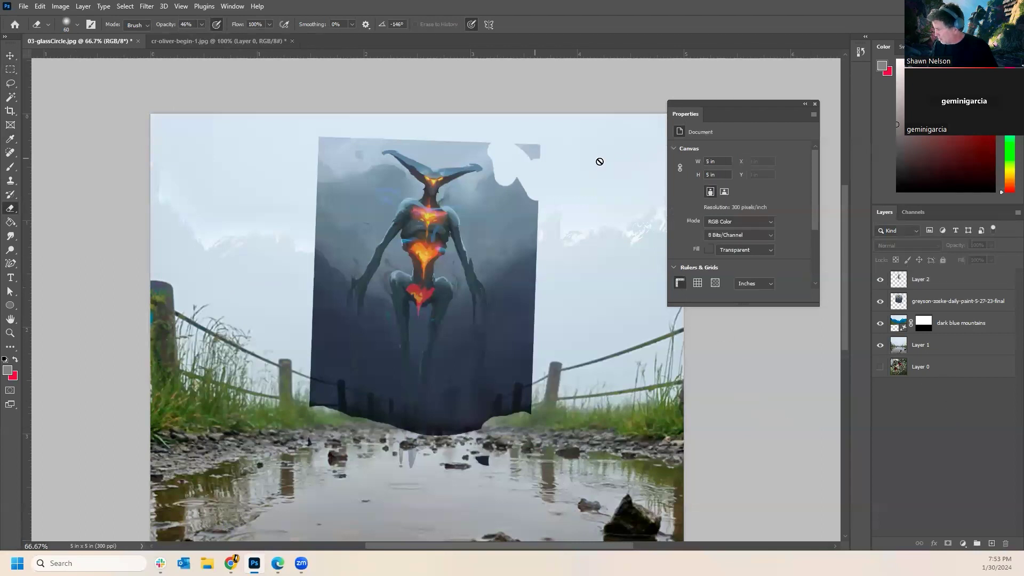
pyautogui.click(880, 301)
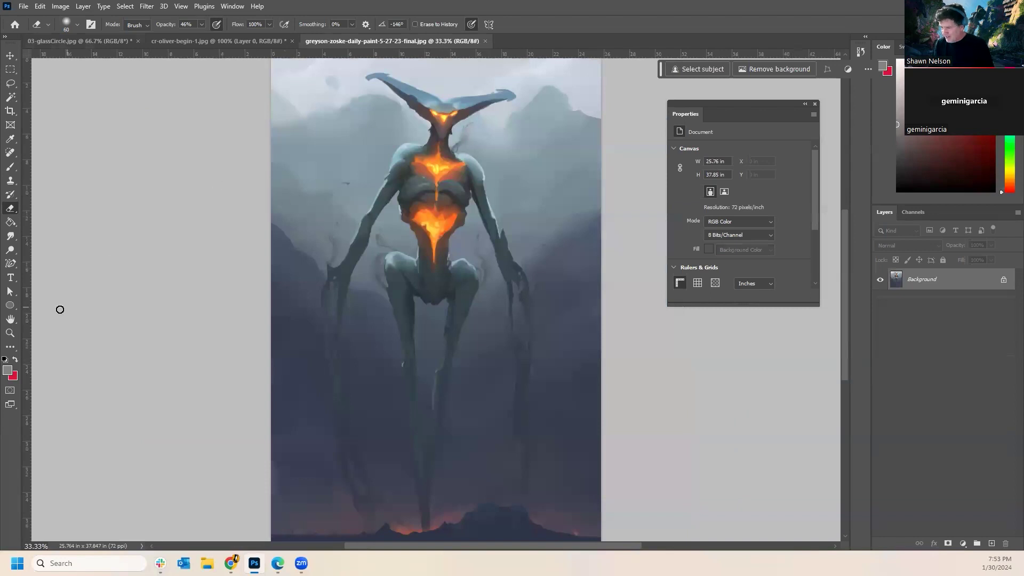
# Zoom out and crop-extend the painting's canvas left, right and top to 99.67 × 48.33 in.
pyautogui.click(10, 333)
pyautogui.keyDown('alt'); pyautogui.click(458, 301); pyautogui.keyUp('alt')
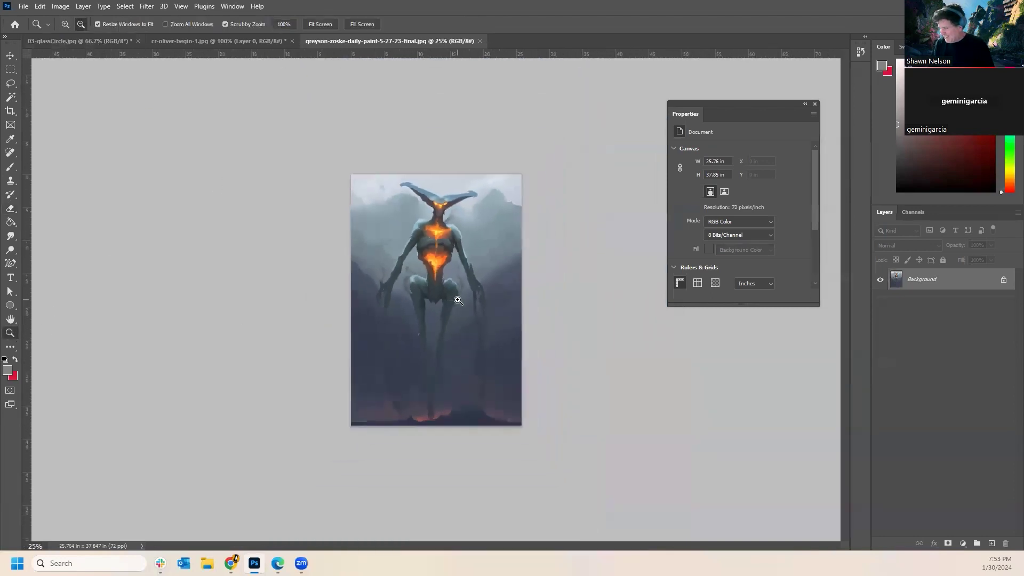
pyautogui.keyDown('alt'); pyautogui.click(458, 300); pyautogui.keyUp('alt')
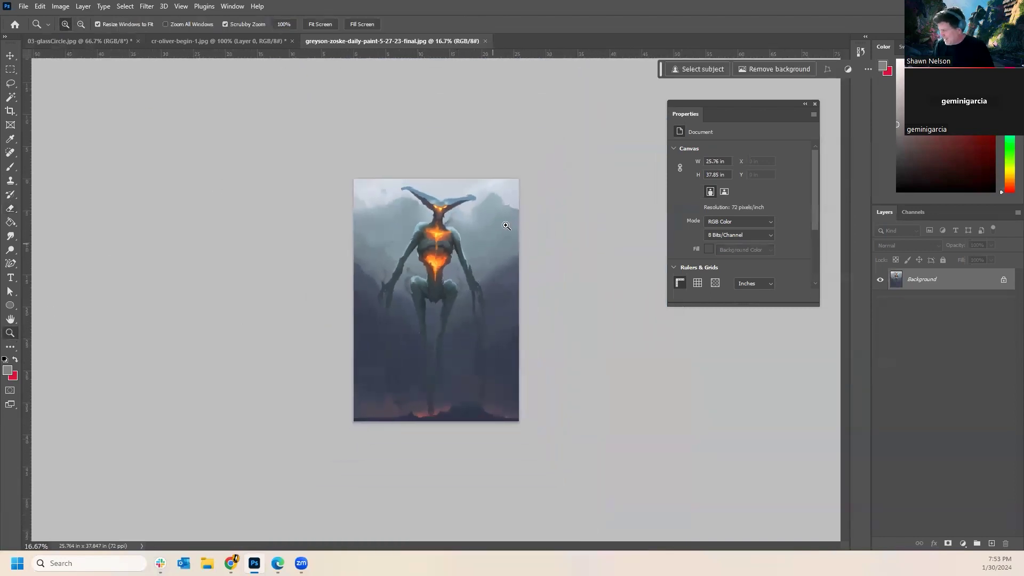
pyautogui.click(11, 112)
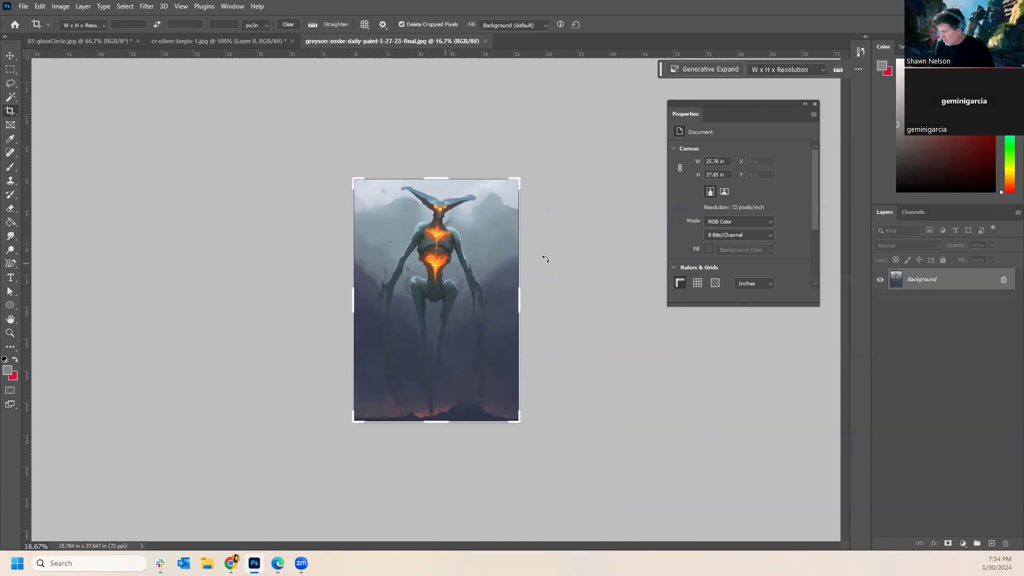
pyautogui.moveTo(522, 304); pyautogui.dragTo(641, 302)
pyautogui.moveTo(234, 299); pyautogui.dragTo(118, 299)
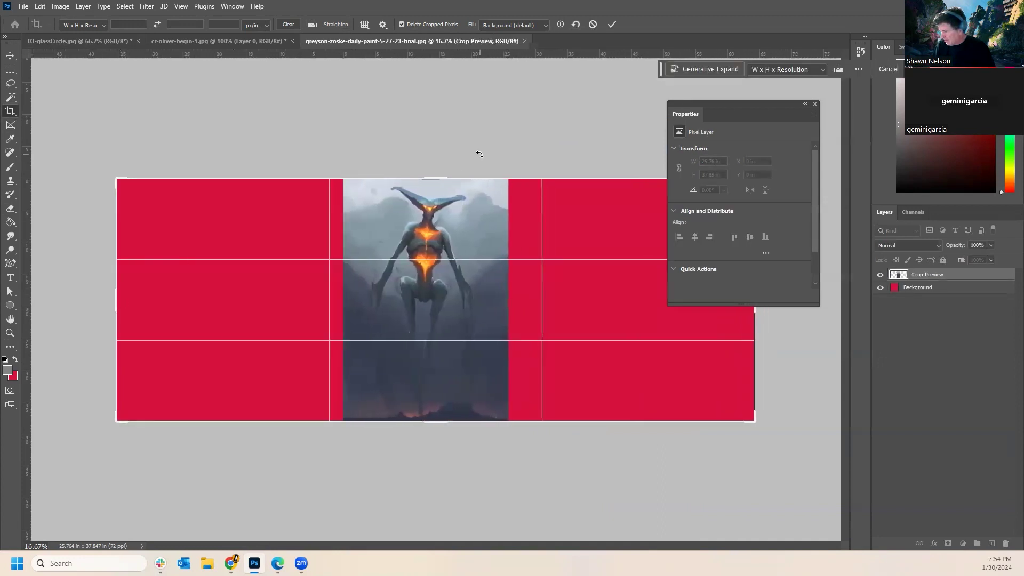
pyautogui.moveTo(439, 176); pyautogui.dragTo(429, 141)
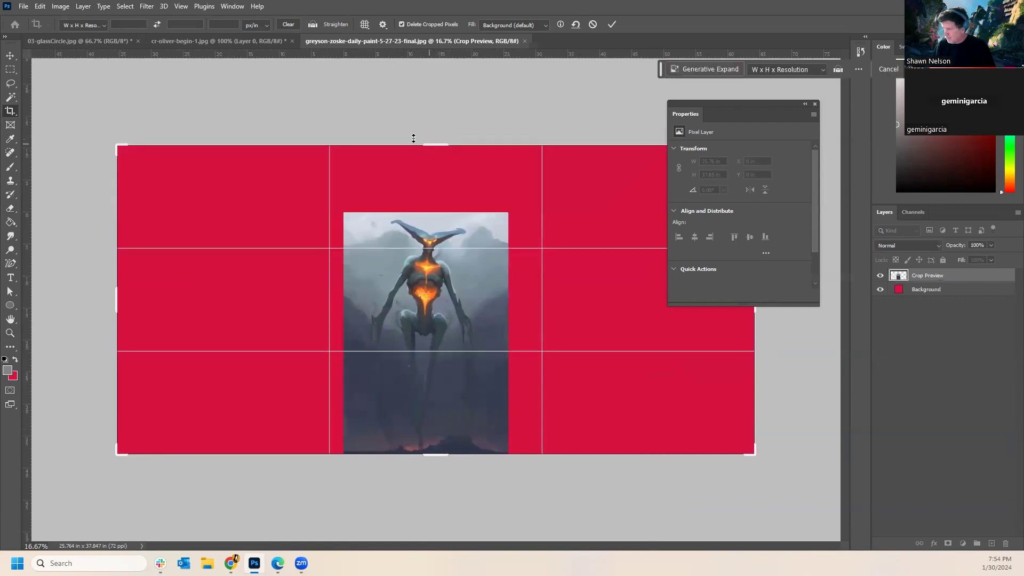
pyautogui.click(10, 56)
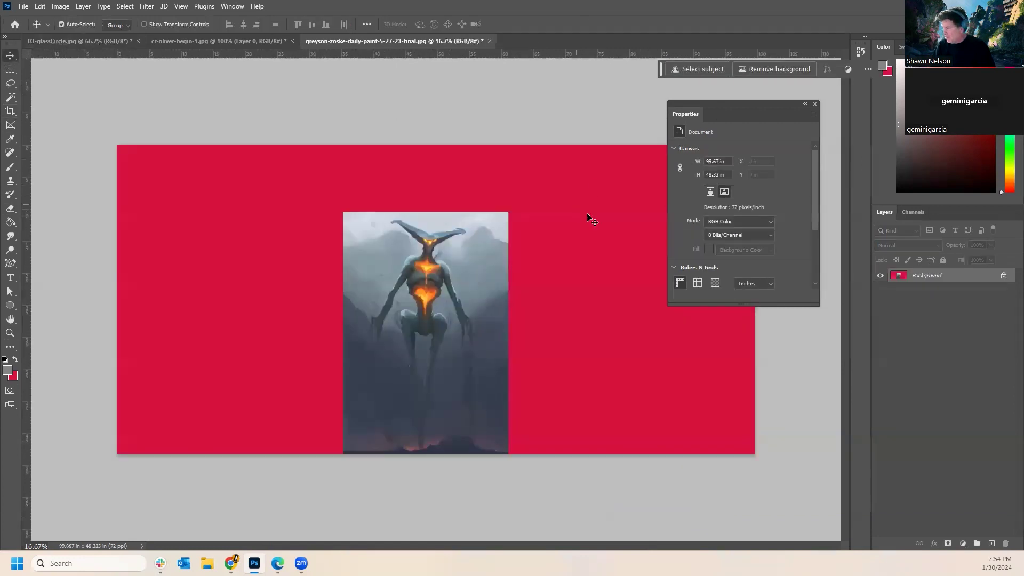
# Magic-wand select the red filled area and generate new content into it.
pyautogui.click(16, 99)
pyautogui.click(222, 224)
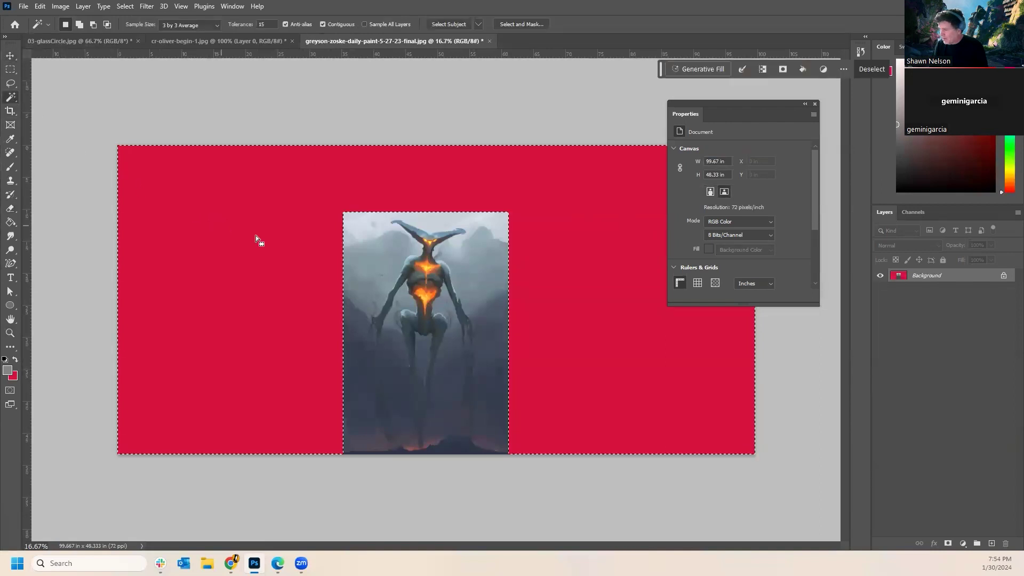
pyautogui.click(690, 70)
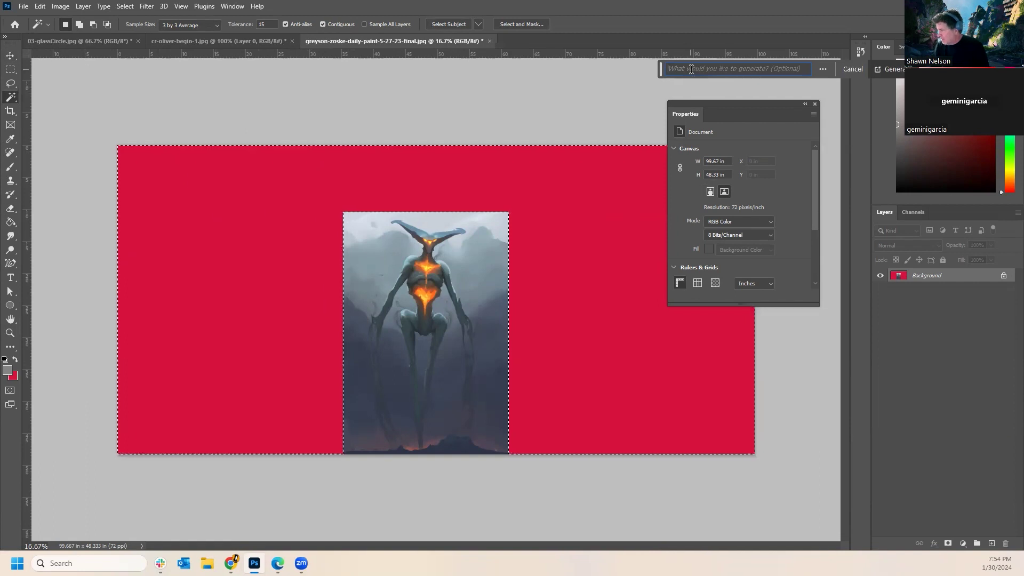
pyautogui.click(895, 71)
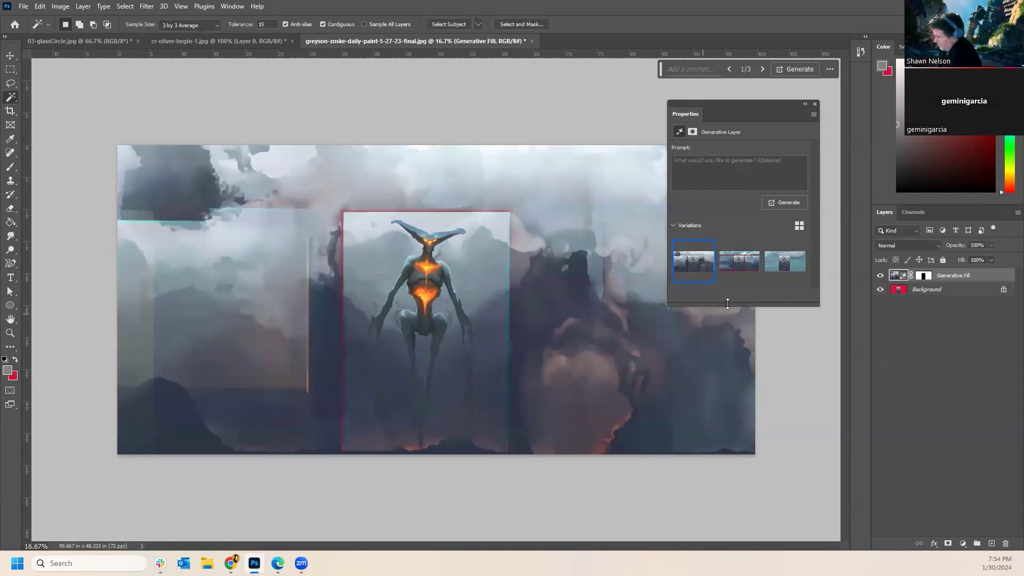
# Keep generative variation 2 with the painted sky, then add an empty Layer 1 on top.
pyautogui.moveTo(782, 263)
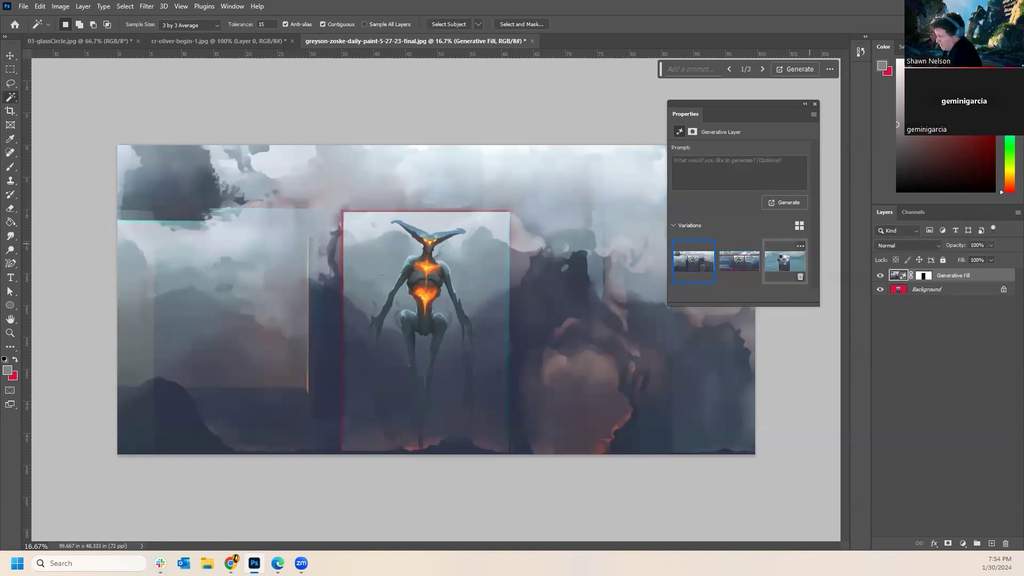
pyautogui.click(785, 259)
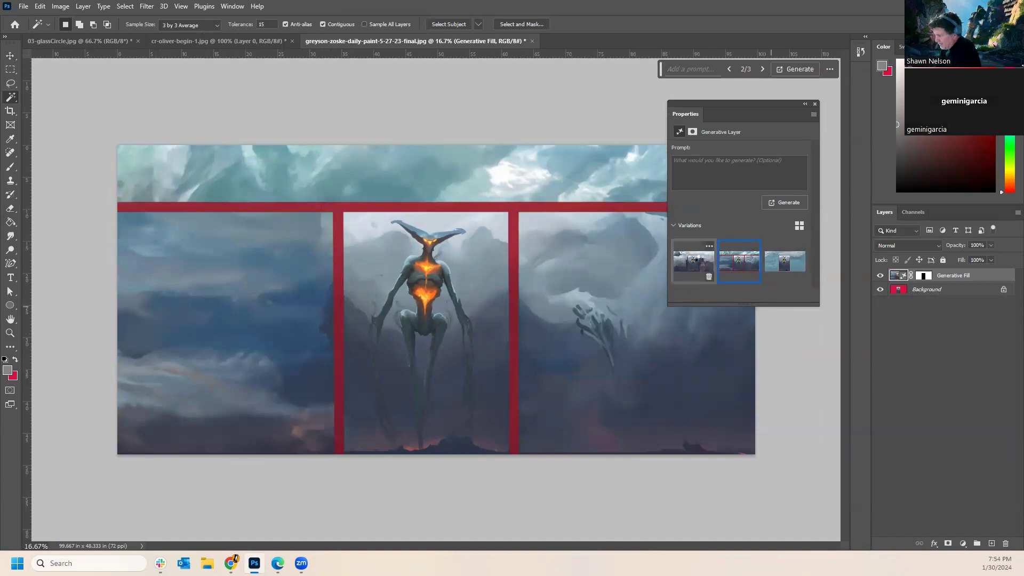
pyautogui.click(693, 263)
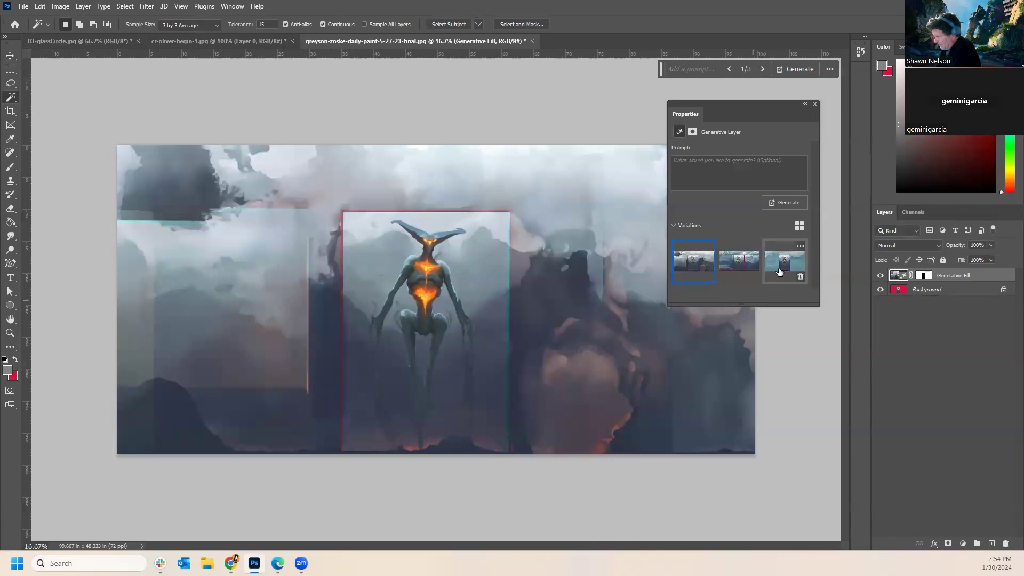
pyautogui.click(728, 264)
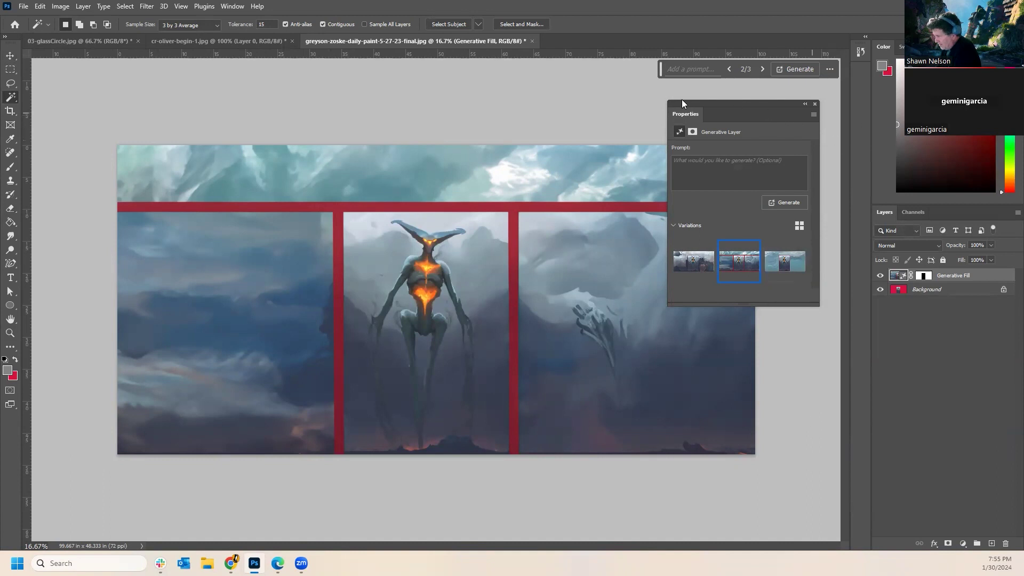
pyautogui.click(814, 105)
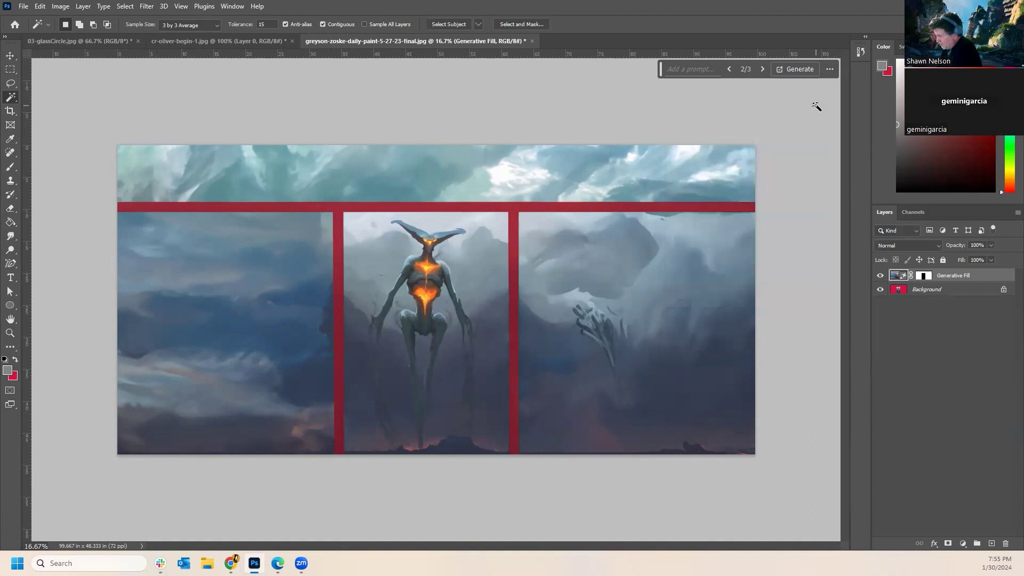
pyautogui.click(990, 543)
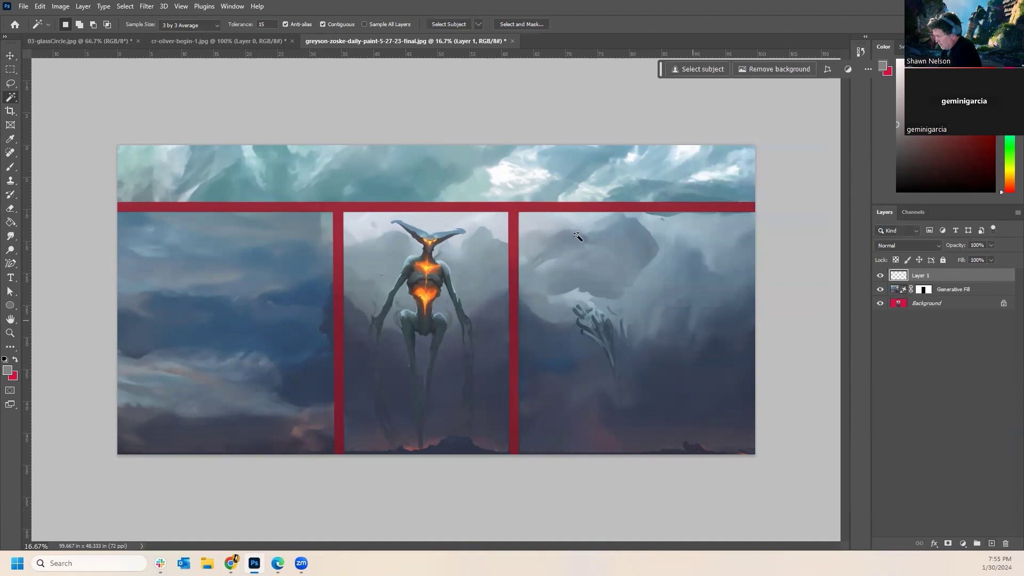
# Sample the sky with the Clone Stamp and rasterize the Generative Fill layer.
pyautogui.click(11, 167)
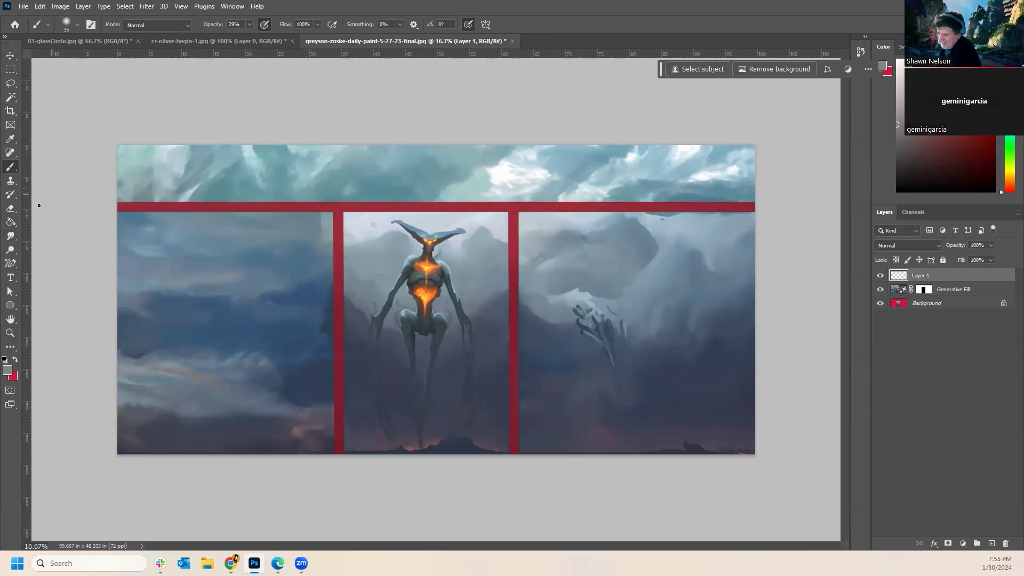
pyautogui.click(11, 180)
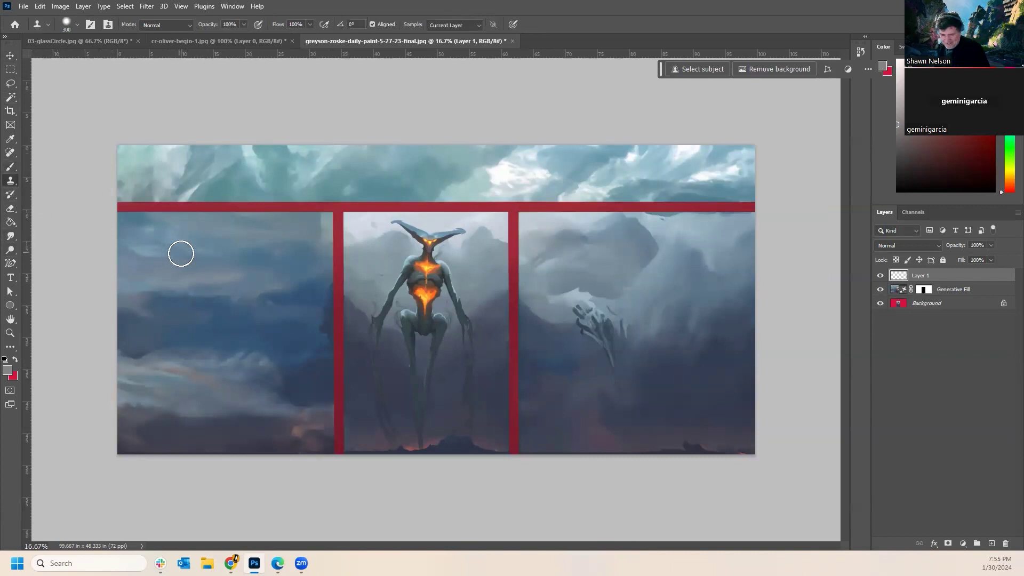
pyautogui.keyDown('alt'); pyautogui.click(165, 242); pyautogui.keyUp('alt')
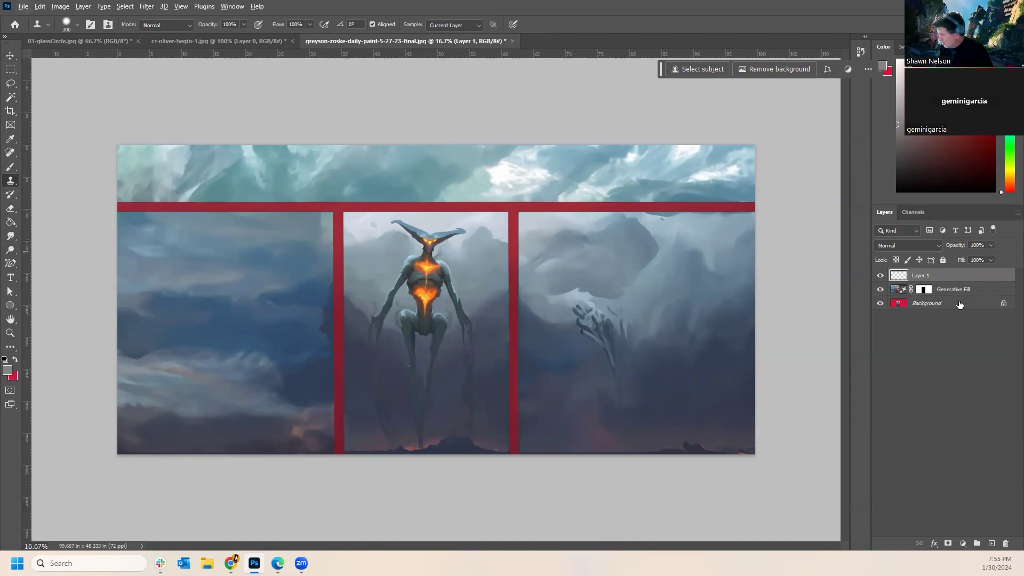
pyautogui.click(982, 288)
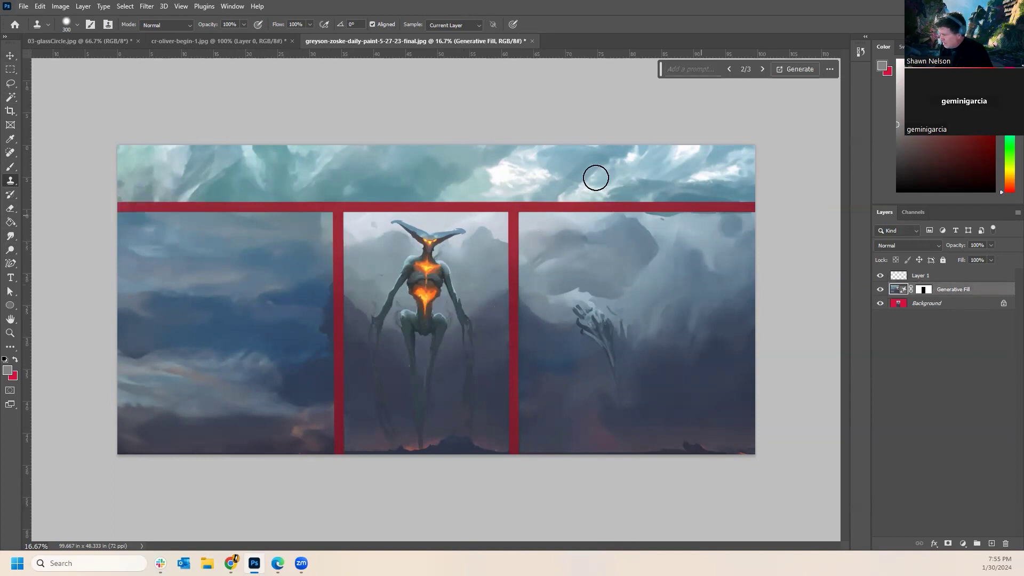
pyautogui.click(112, 202)
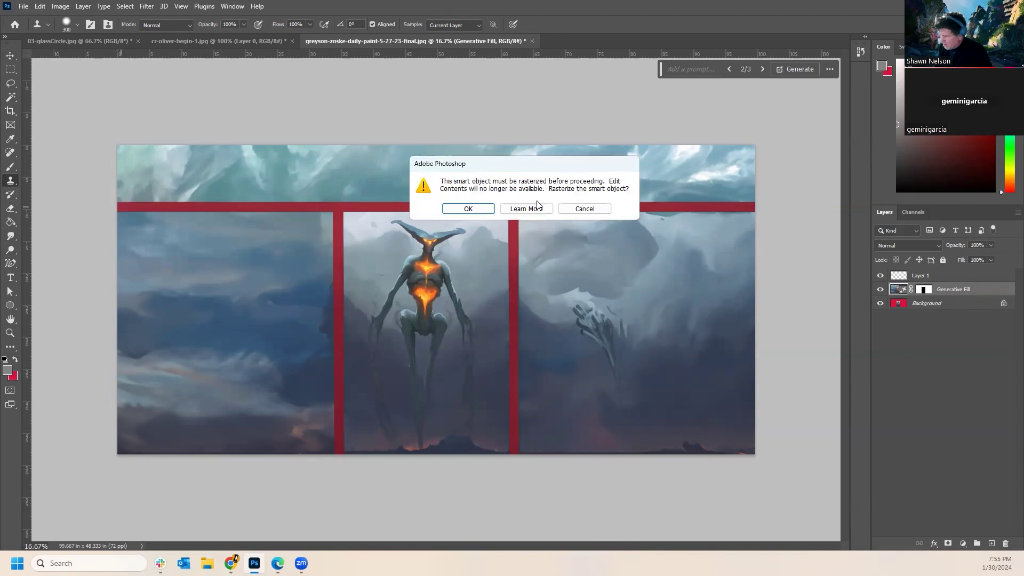
pyautogui.click(469, 208)
# Clone sky over the red top bar, then undo the last two strokes.
pyautogui.moveTo(154, 204); pyautogui.dragTo(205, 210)
pyautogui.keyDown('alt'); pyautogui.click(204, 236); pyautogui.keyUp('alt')
pyautogui.moveTo(322, 210)
pyautogui.mouseDown()
pyautogui.moveTo(222, 209)
pyautogui.moveTo(259, 208)
pyautogui.moveTo(229, 213)
pyautogui.mouseUp()
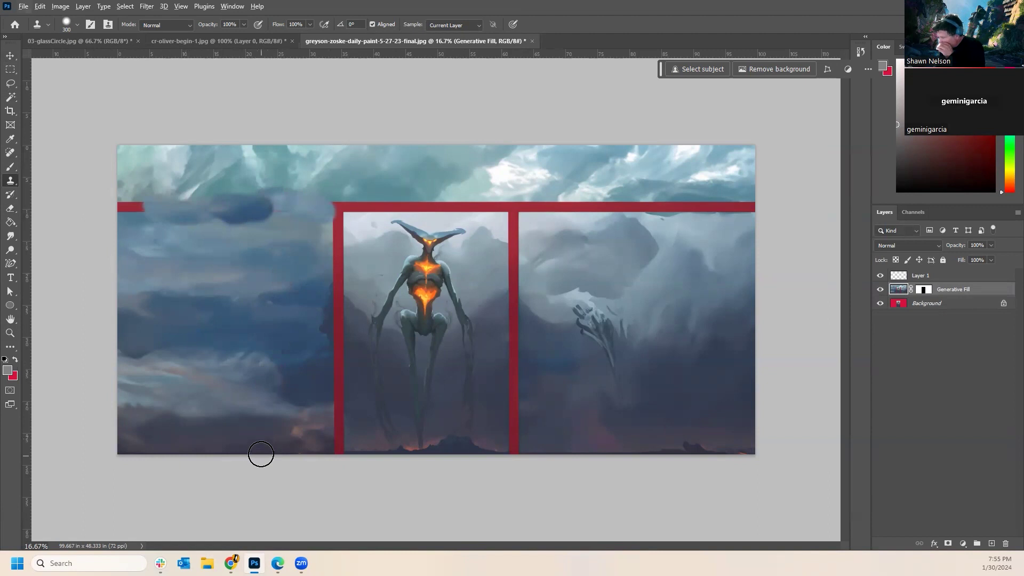
pyautogui.hotkey('ctrl', 'z')
pyautogui.hotkey('ctrl', 'z')
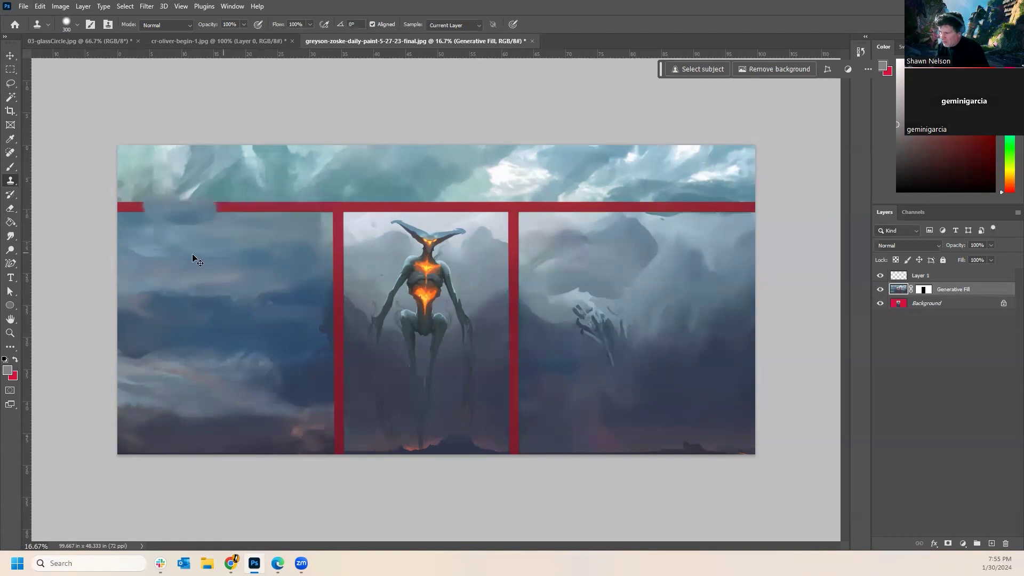
pyautogui.hotkey('ctrl', 'z')
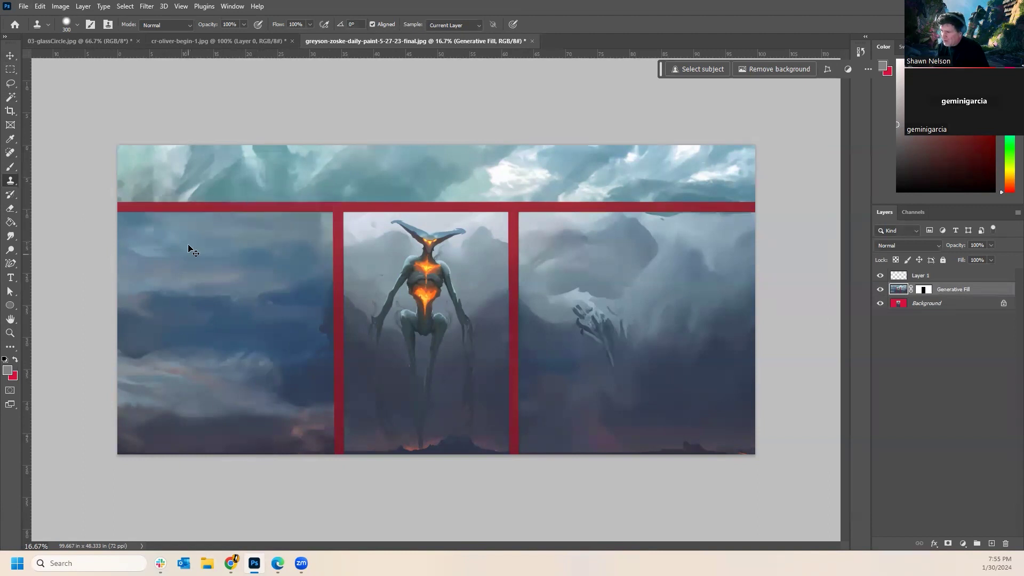
pyautogui.click(11, 98)
pyautogui.click(136, 210)
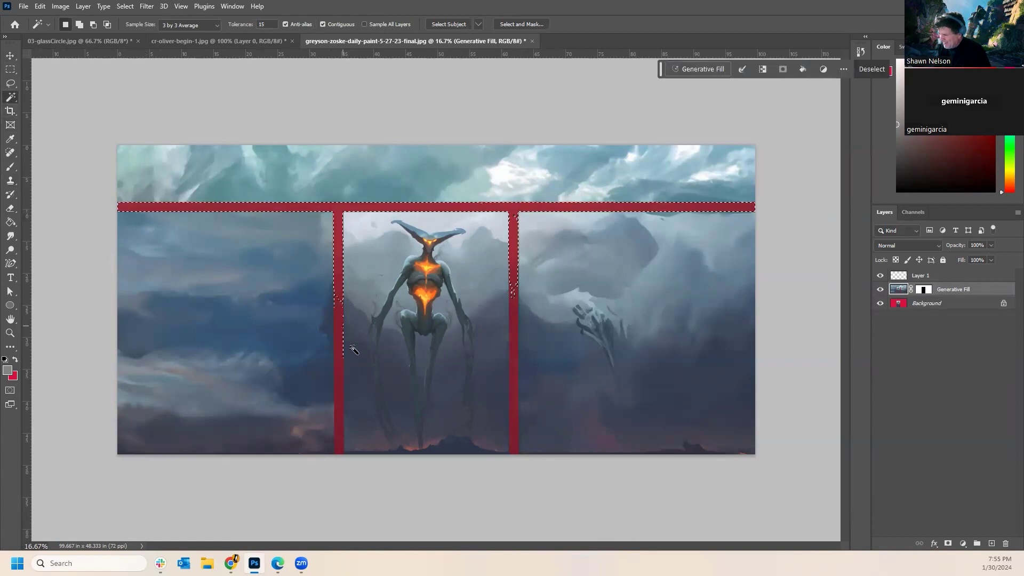
pyautogui.keyDown('shift'); pyautogui.click(338, 320); pyautogui.keyUp('shift')
pyautogui.keyDown('shift'); pyautogui.click(516, 423); pyautogui.keyUp('shift')
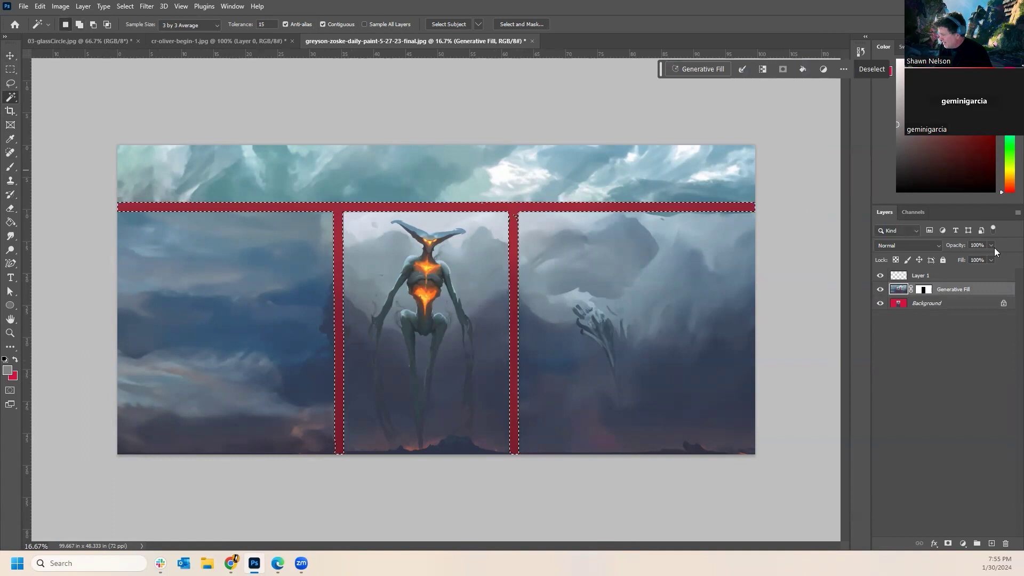
pyautogui.click(692, 68)
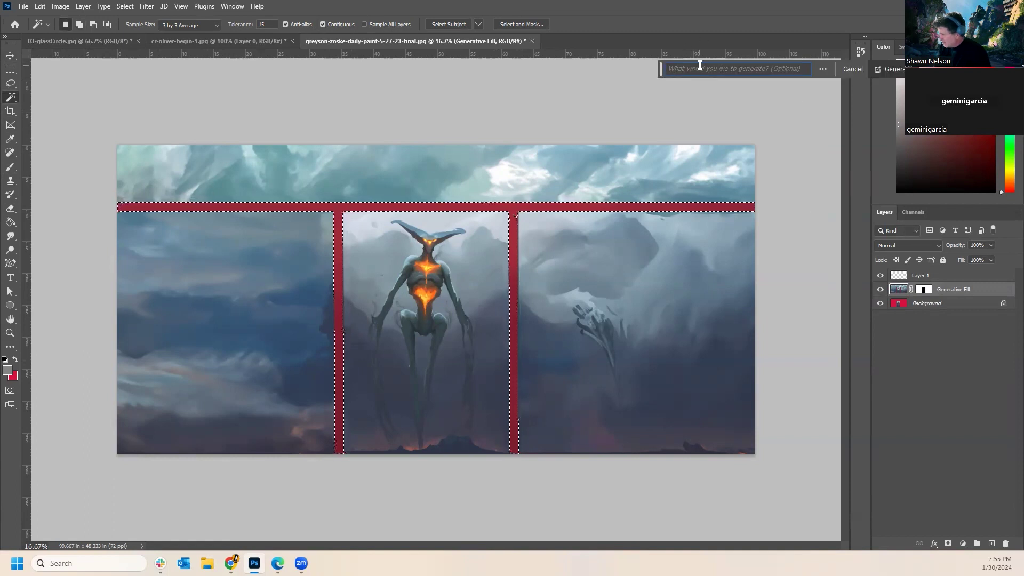
pyautogui.click(887, 71)
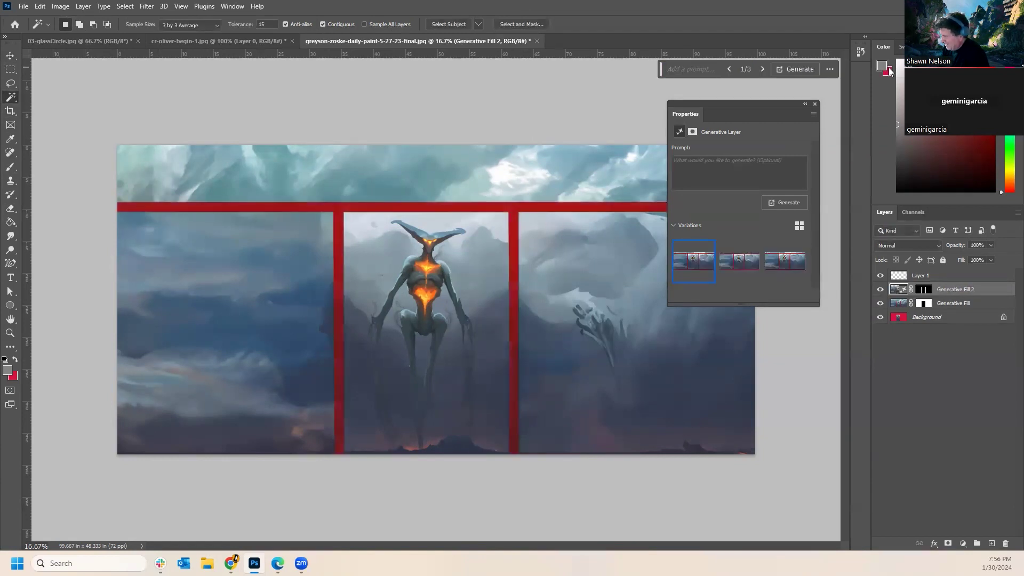
pyautogui.click(800, 260)
pyautogui.click(738, 262)
pyautogui.click(693, 262)
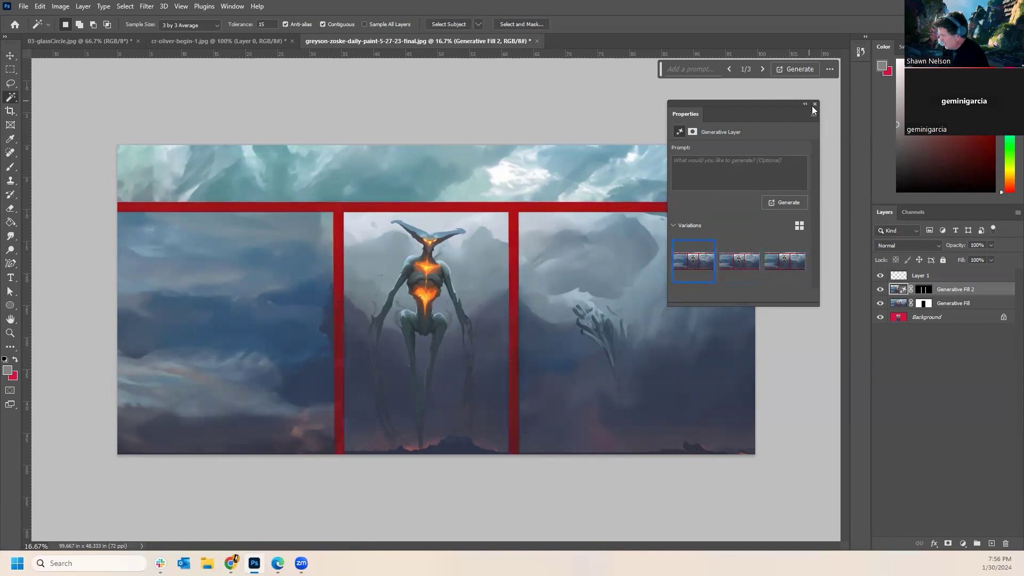
pyautogui.click(814, 104)
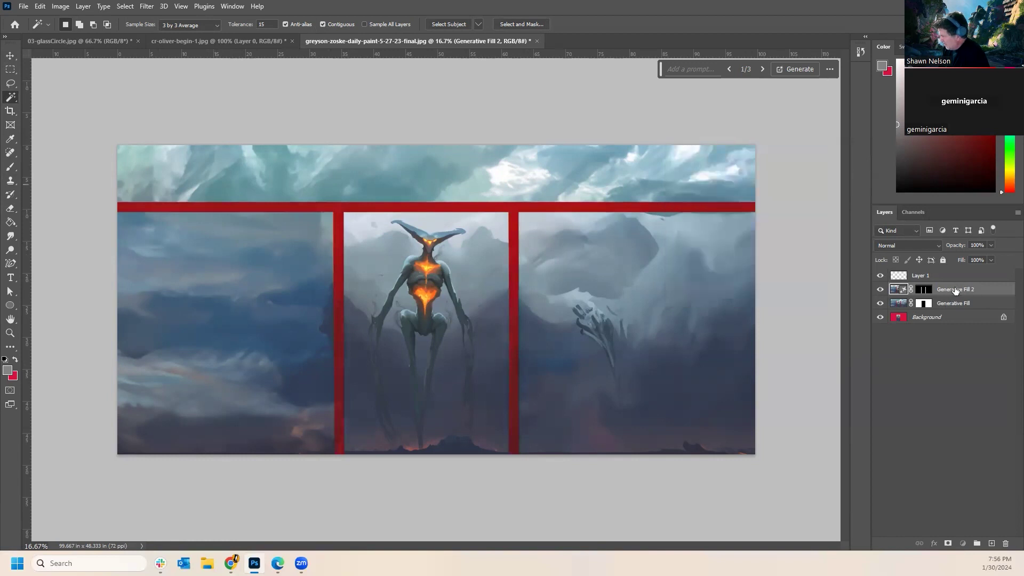
pyautogui.click(1006, 546)
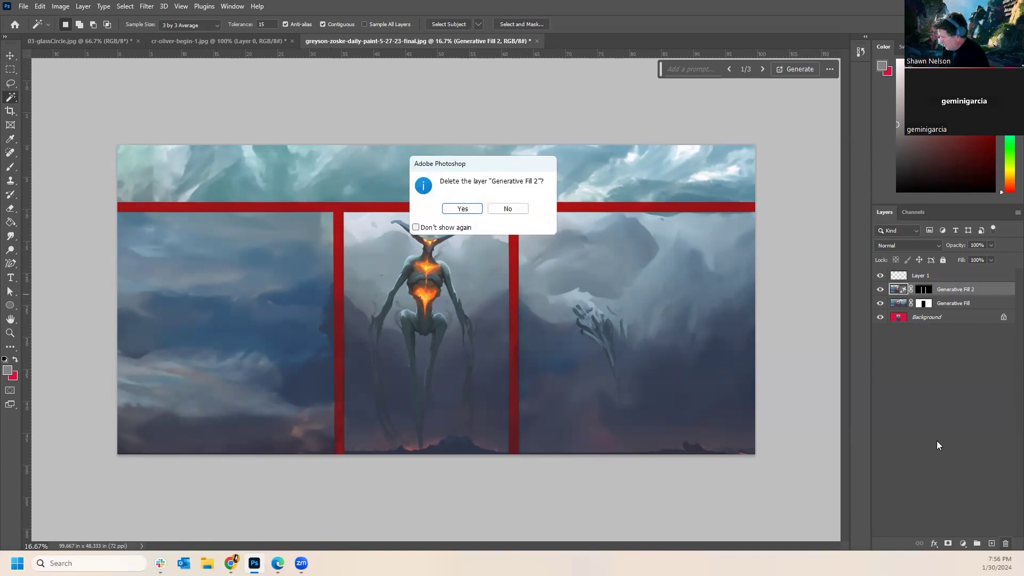
pyautogui.click(465, 209)
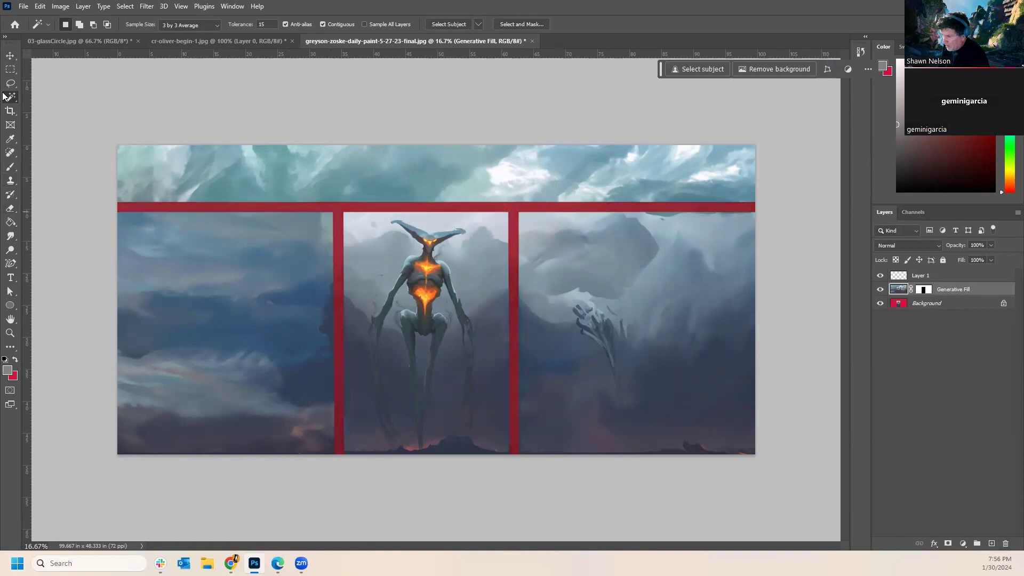
# Add a new layer above Background and merge it into the Generative Fill layer.
pyautogui.press('m')
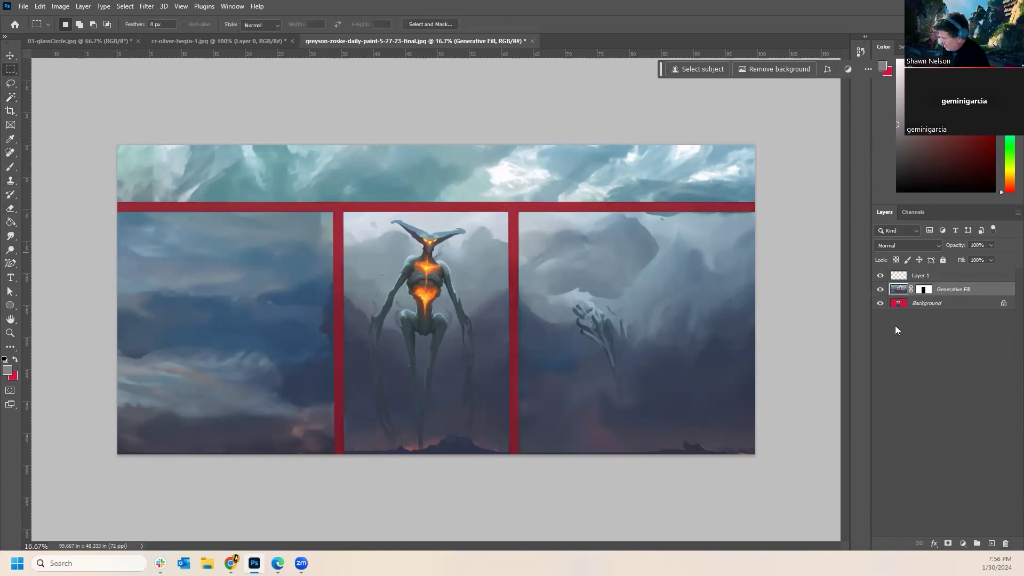
pyautogui.click(941, 304)
pyautogui.click(991, 544)
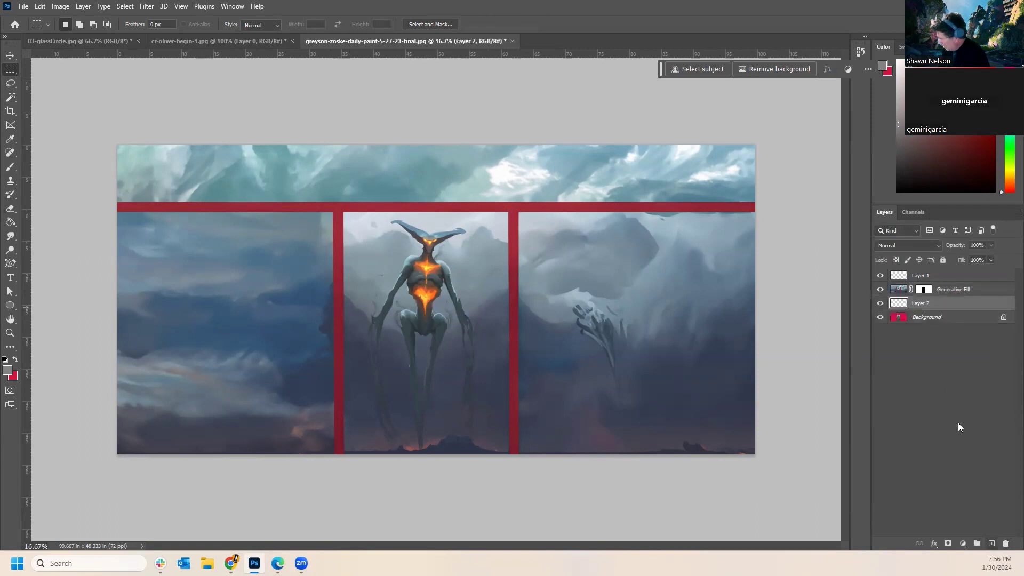
pyautogui.keyDown('shift'); pyautogui.click(946, 295); pyautogui.keyUp('shift')
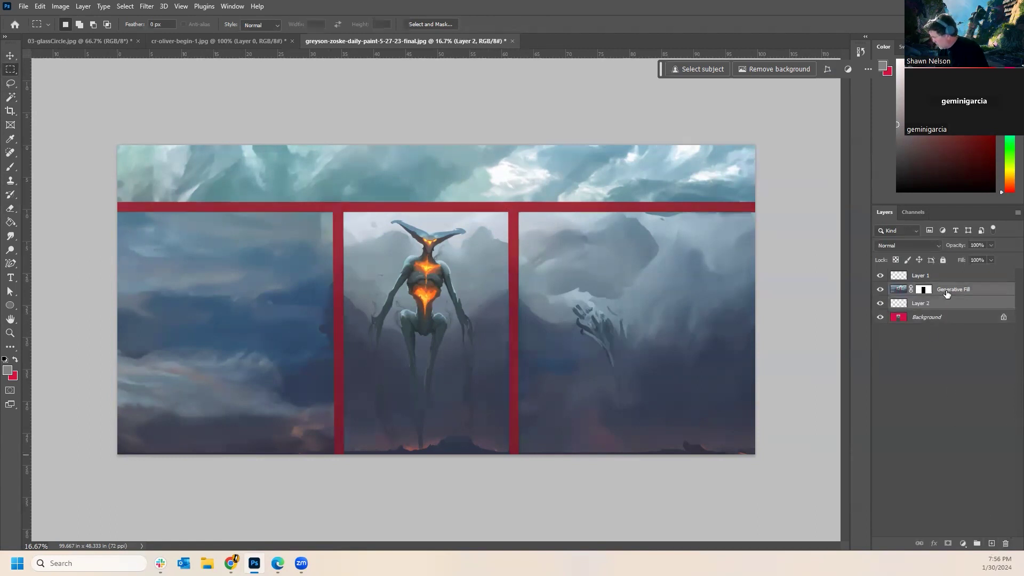
pyautogui.rightClick(947, 296)
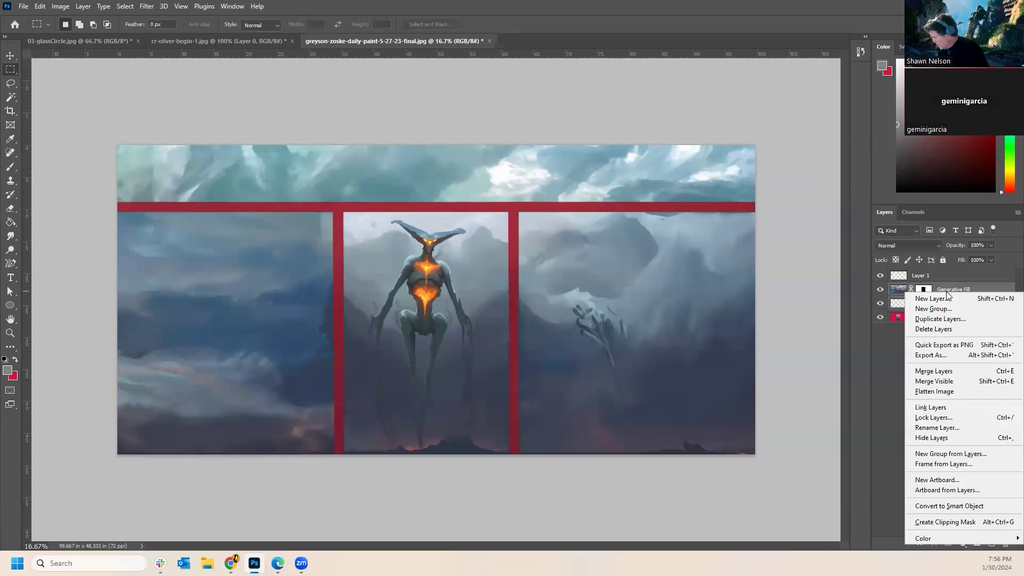
pyautogui.click(952, 373)
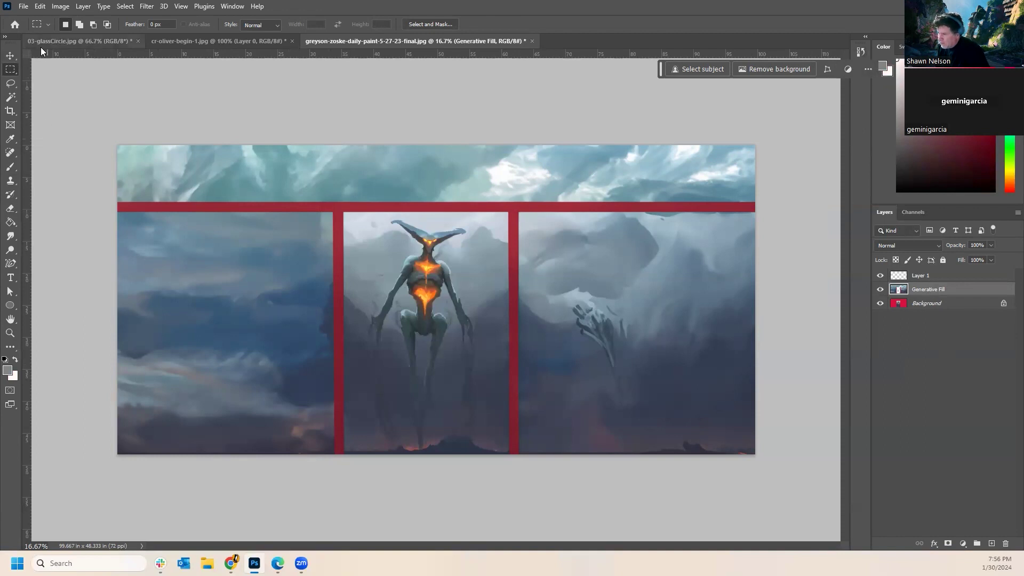
# Stretch the left and right panels over the red vertical divider with Free Transform.
pyautogui.moveTo(113, 211); pyautogui.dragTo(333, 454)
pyautogui.hotkey('ctrl', 't')
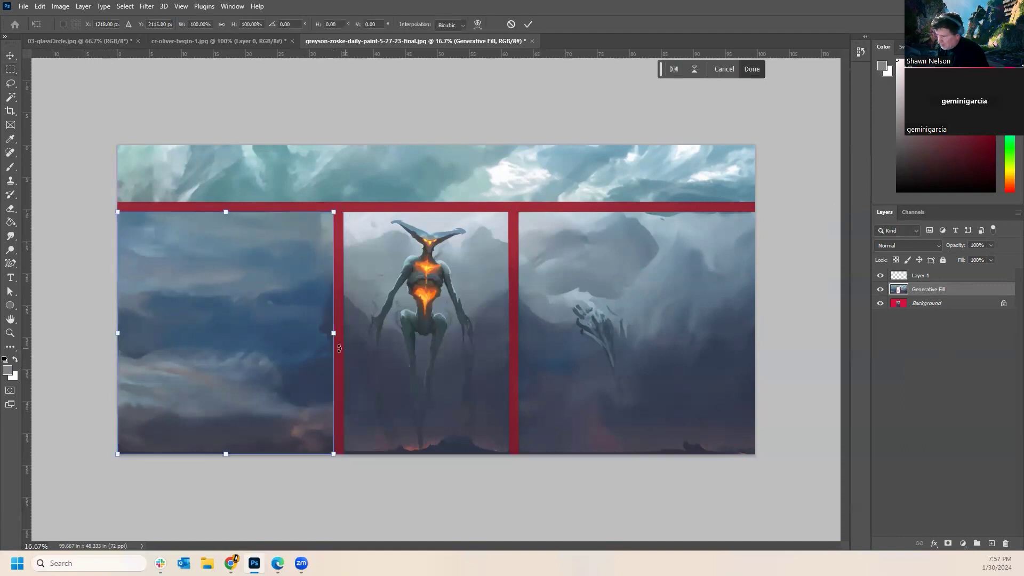
pyautogui.moveTo(332, 332); pyautogui.dragTo(346, 347)
pyautogui.press('Return')
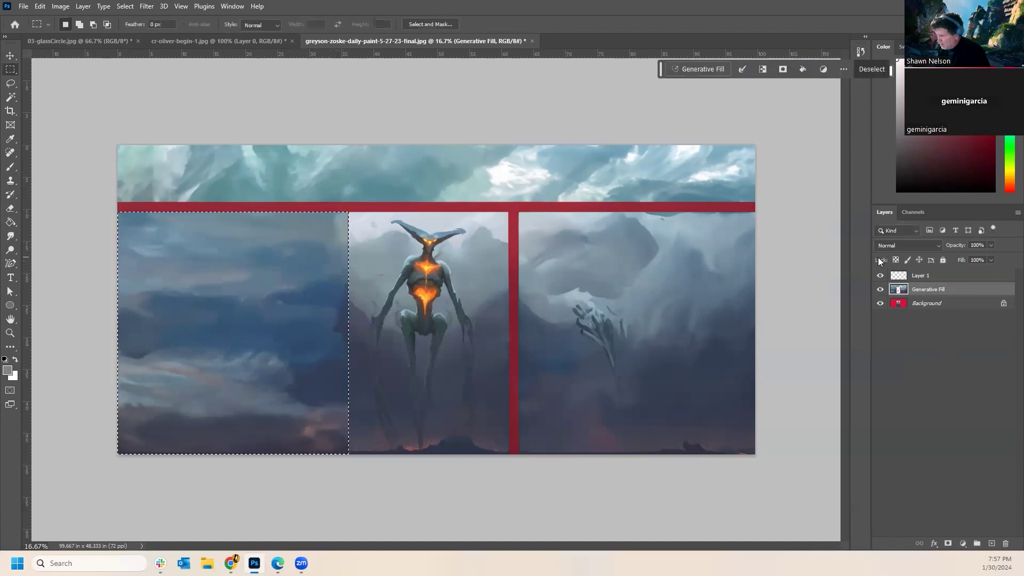
pyautogui.moveTo(754, 212); pyautogui.dragTo(521, 479)
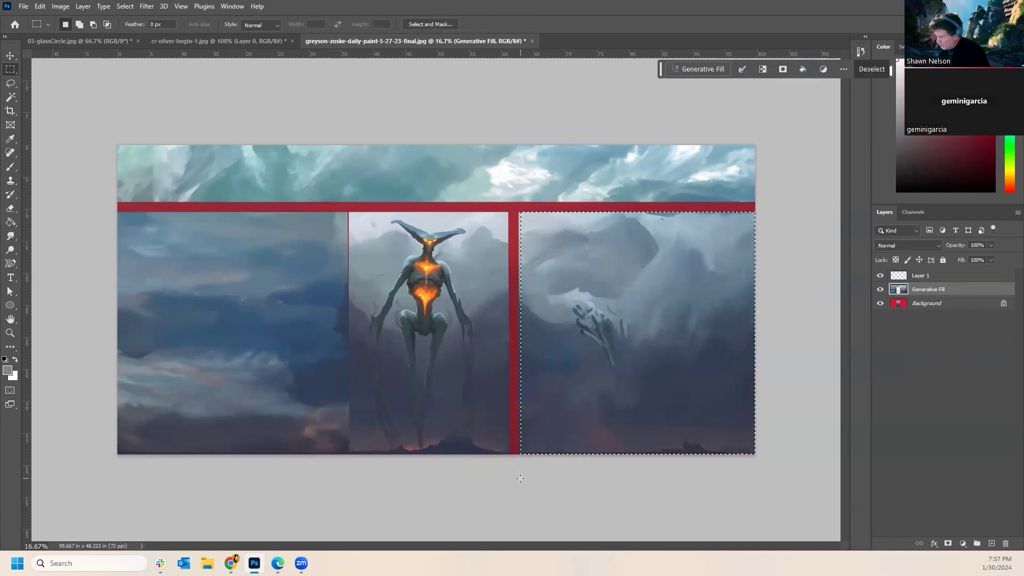
pyautogui.hotkey('ctrl', 't')
pyautogui.moveTo(520, 334); pyautogui.dragTo(507, 334)
pyautogui.press('Return')
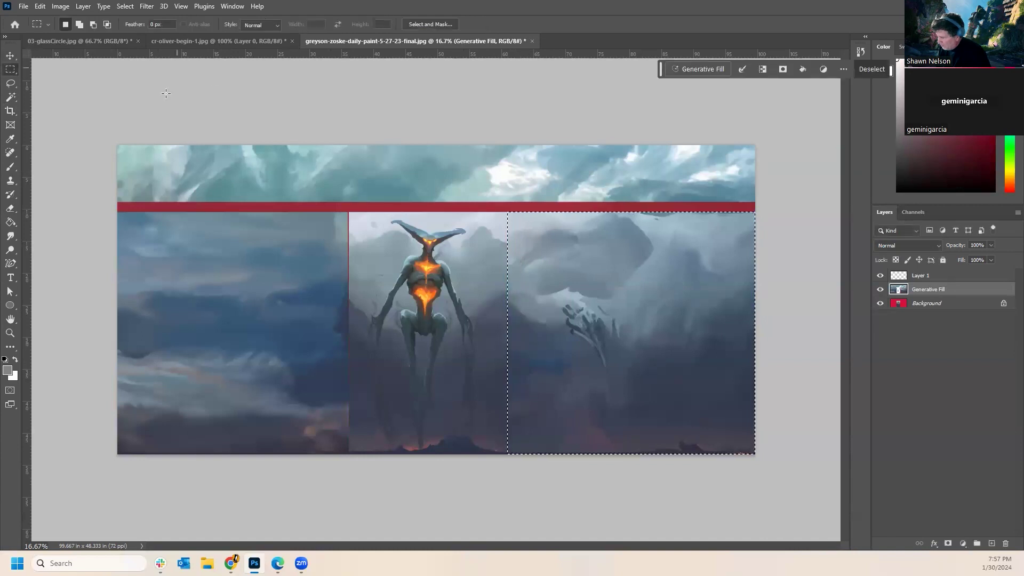
# Stretch the top sky strip down to 126.67% height over the red band.
pyautogui.moveTo(118, 195); pyautogui.dragTo(754, 198)
pyautogui.moveTo(106, 113); pyautogui.dragTo(869, 200)
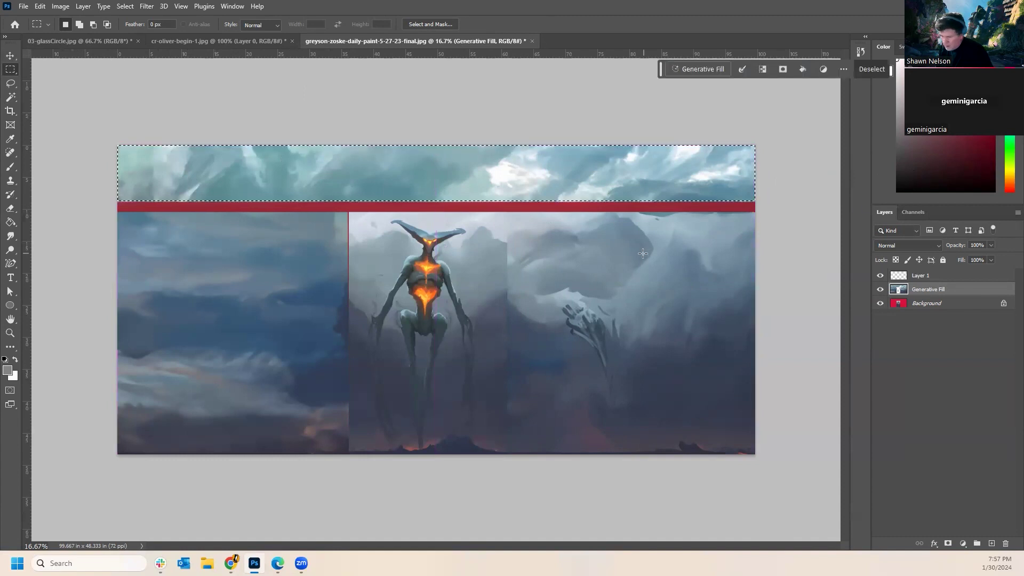
pyautogui.hotkey('ctrl', 't')
pyautogui.moveTo(435, 203); pyautogui.dragTo(437, 215)
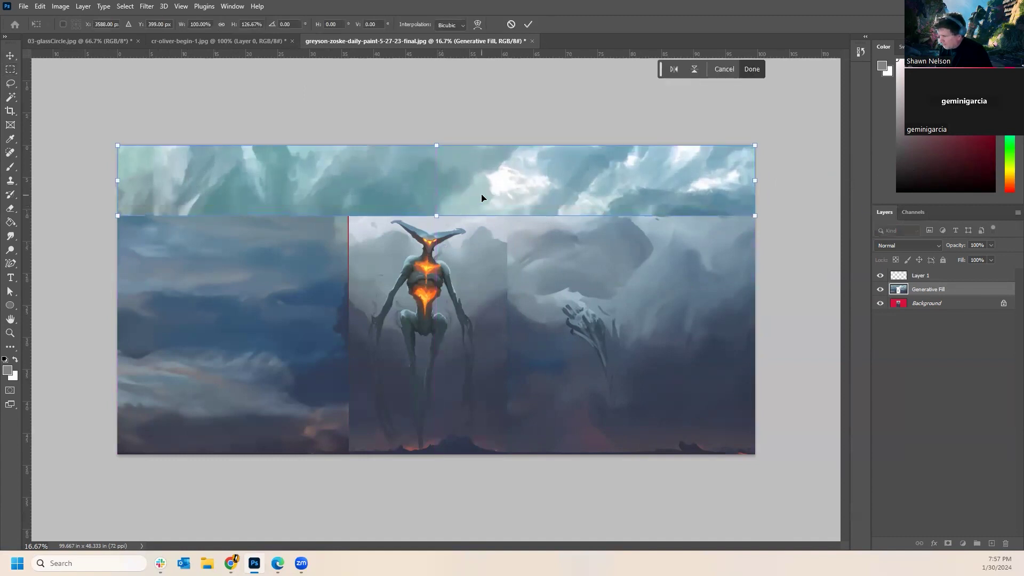
pyautogui.press('Return')
# Spot-heal the seams under the sky strip, between the panels and around the creature's left horn.
pyautogui.click(9, 156)
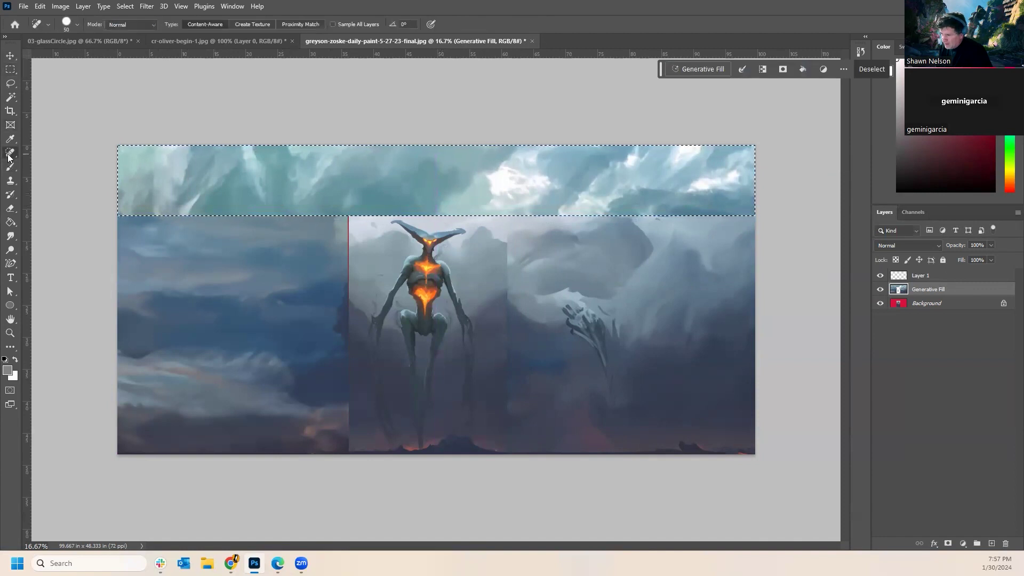
pyautogui.press(']')
pyautogui.press(']')
pyautogui.press(']')
pyautogui.moveTo(119, 213)
pyautogui.mouseDown()
pyautogui.moveTo(249, 212)
pyautogui.moveTo(235, 224)
pyautogui.moveTo(274, 214)
pyautogui.mouseUp()
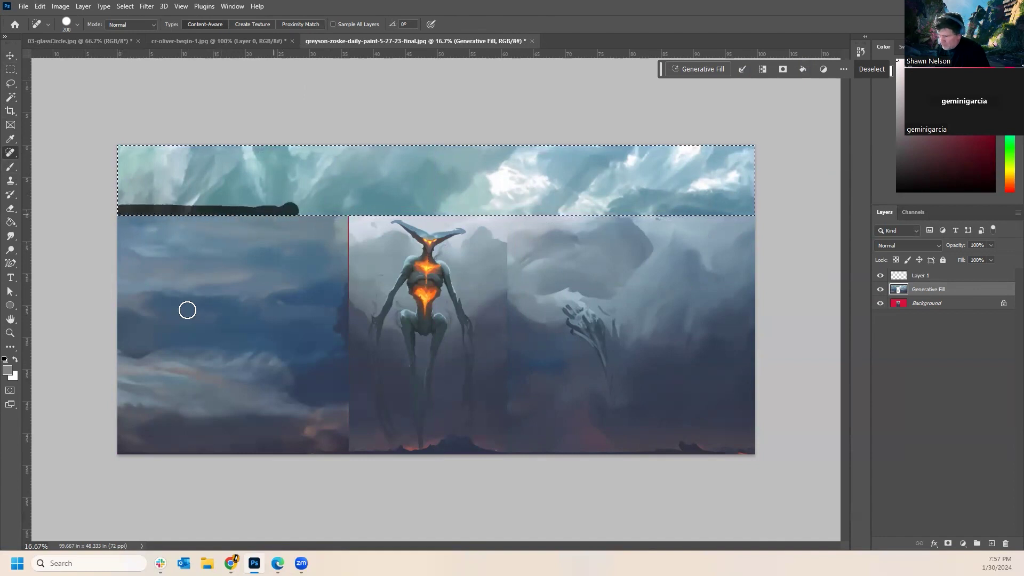
pyautogui.click(125, 6)
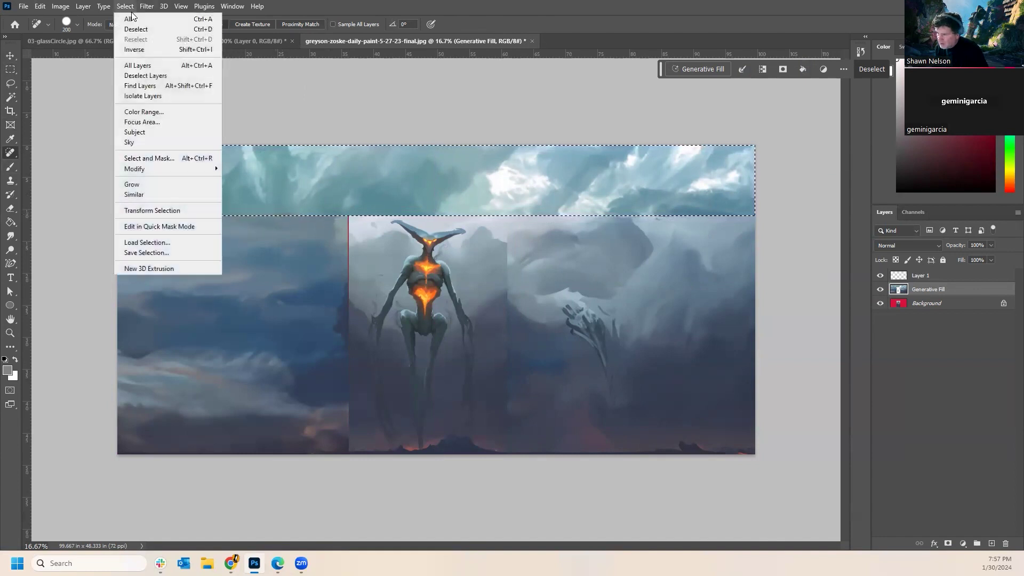
pyautogui.click(137, 33)
pyautogui.moveTo(124, 216)
pyautogui.mouseDown()
pyautogui.moveTo(199, 225)
pyautogui.moveTo(267, 227)
pyautogui.moveTo(212, 213)
pyautogui.moveTo(305, 217)
pyautogui.moveTo(345, 233)
pyautogui.moveTo(368, 319)
pyautogui.moveTo(362, 349)
pyautogui.moveTo(343, 299)
pyautogui.moveTo(334, 344)
pyautogui.moveTo(349, 447)
pyautogui.mouseUp()
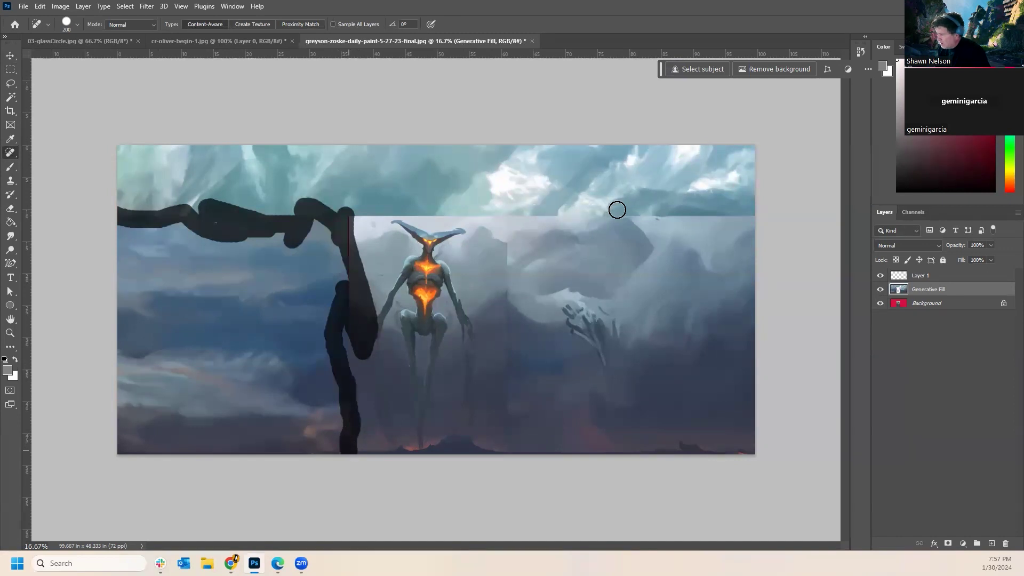
pyautogui.moveTo(354, 224)
pyautogui.mouseDown()
pyautogui.moveTo(364, 214)
pyautogui.moveTo(564, 208)
pyautogui.moveTo(752, 218)
pyautogui.mouseUp()
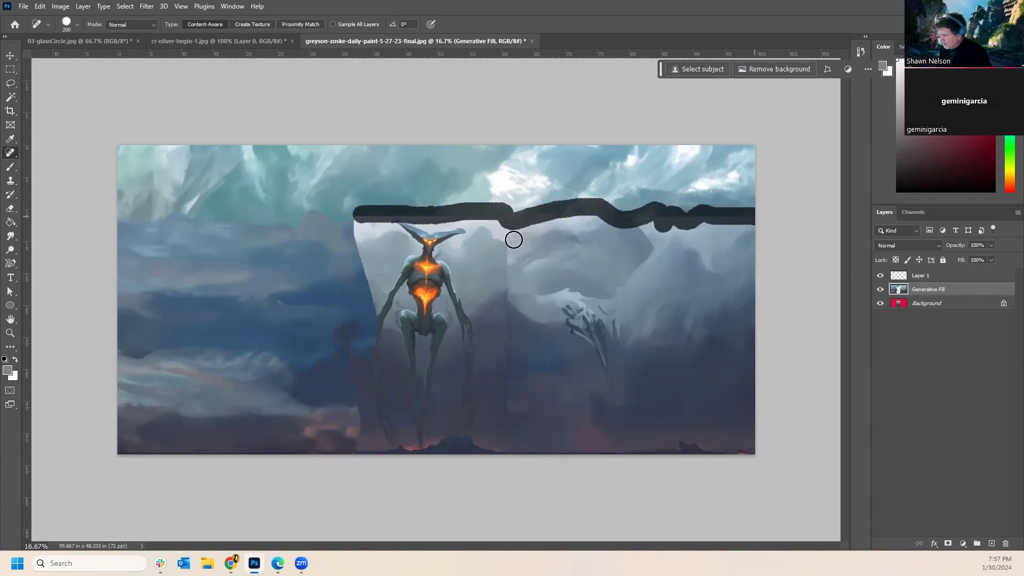
pyautogui.moveTo(508, 233); pyautogui.dragTo(509, 427)
pyautogui.moveTo(351, 222)
pyautogui.mouseDown()
pyautogui.moveTo(377, 231)
pyautogui.moveTo(363, 238)
pyautogui.moveTo(373, 214)
pyautogui.mouseUp()
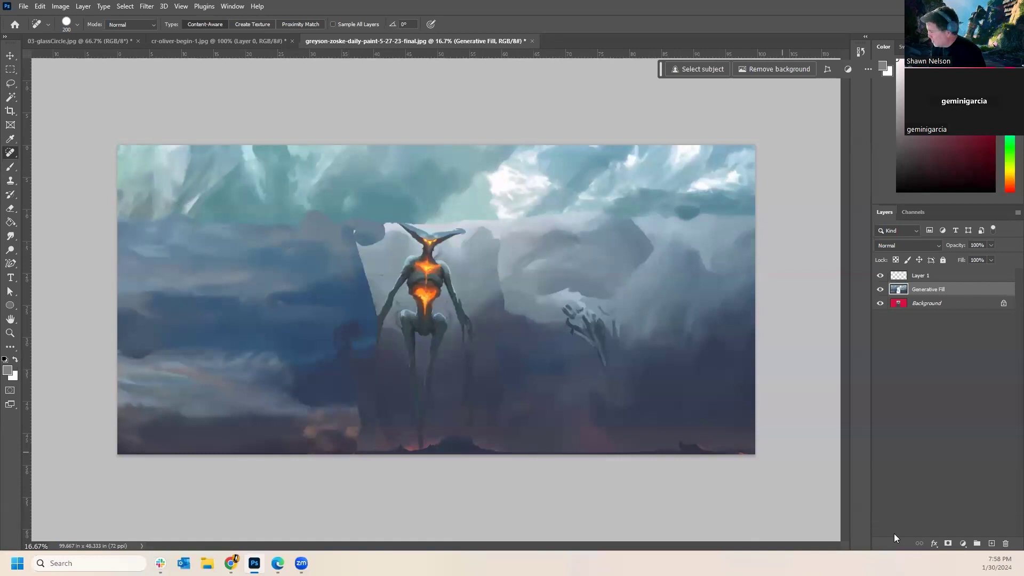
# Close the composite without saving and zoom out on the reopened creature painting.
pyautogui.click(531, 41)
pyautogui.click(506, 210)
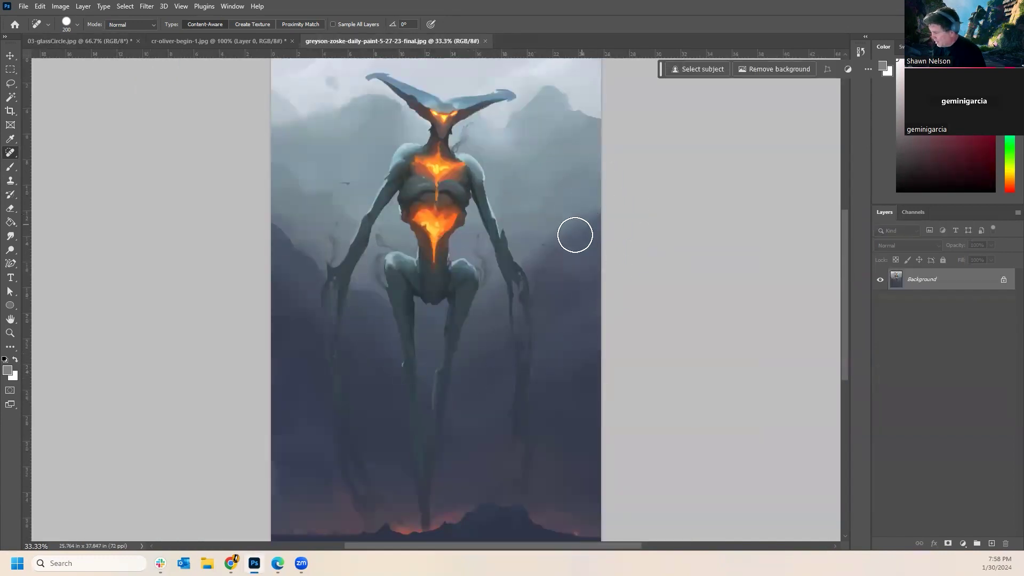
pyautogui.click(10, 345)
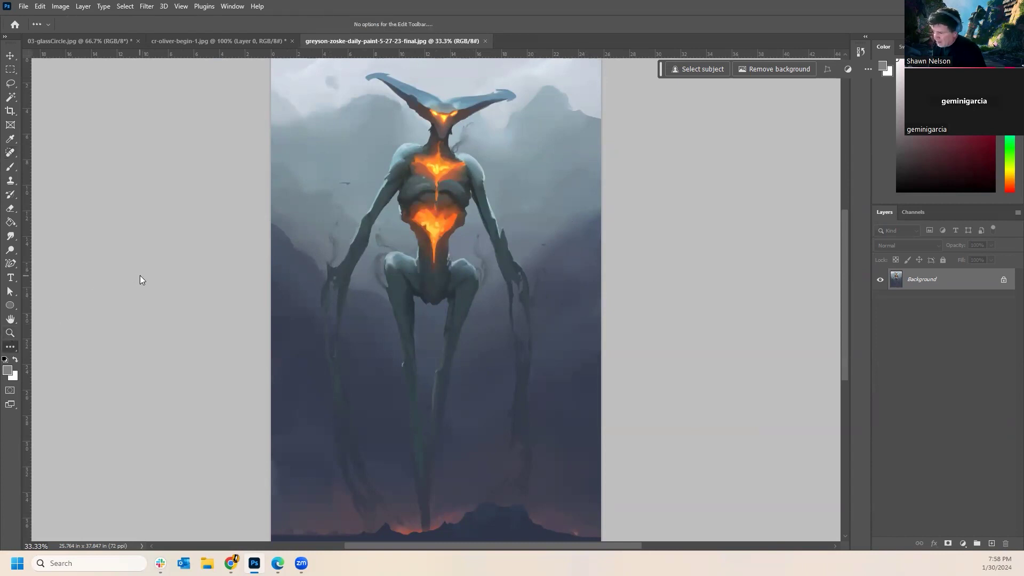
pyautogui.click(11, 332)
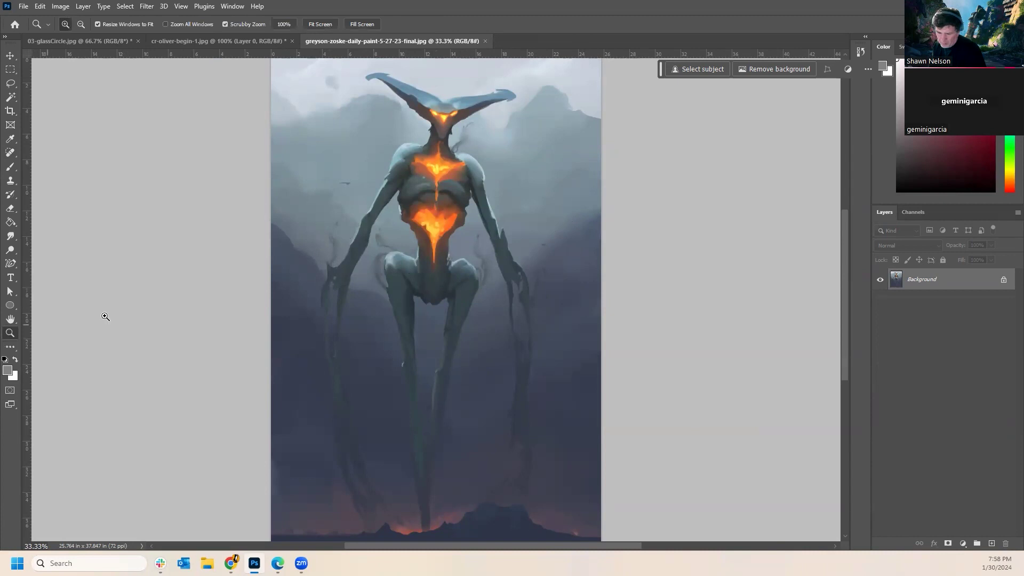
pyautogui.keyDown('alt'); pyautogui.click(519, 276); pyautogui.keyUp('alt')
pyautogui.keyDown('alt'); pyautogui.click(487, 231); pyautogui.keyUp('alt')
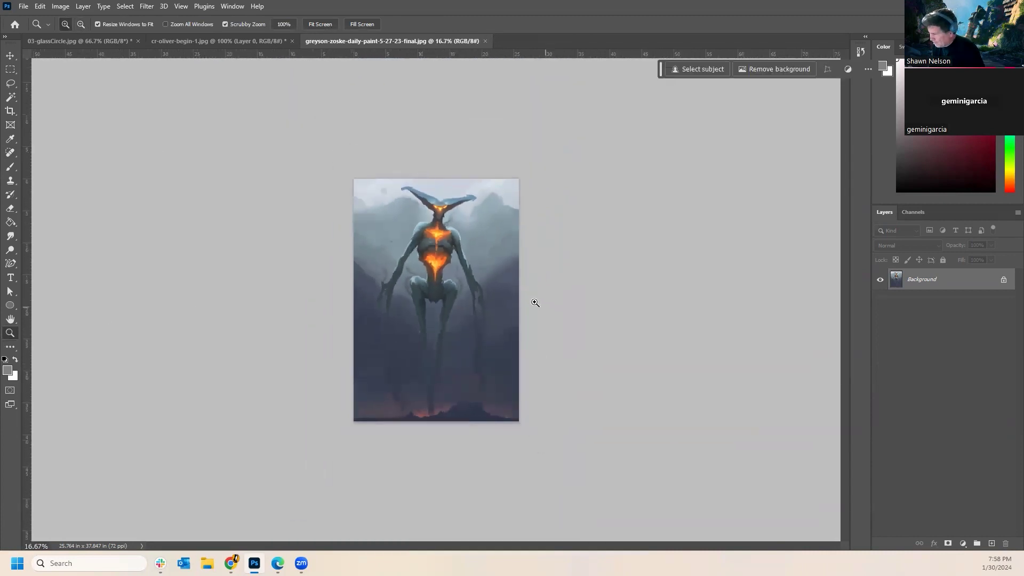
pyautogui.click(10, 68)
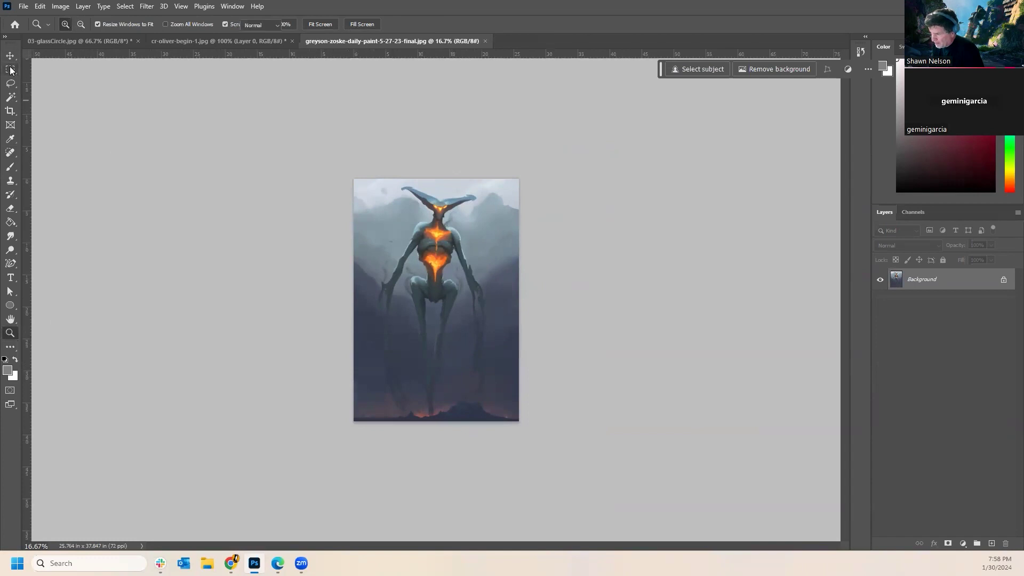
# Stretch the painting wider and crop the canvas out to 43.722 × 37.847 in.
pyautogui.moveTo(520, 144); pyautogui.dragTo(254, 485)
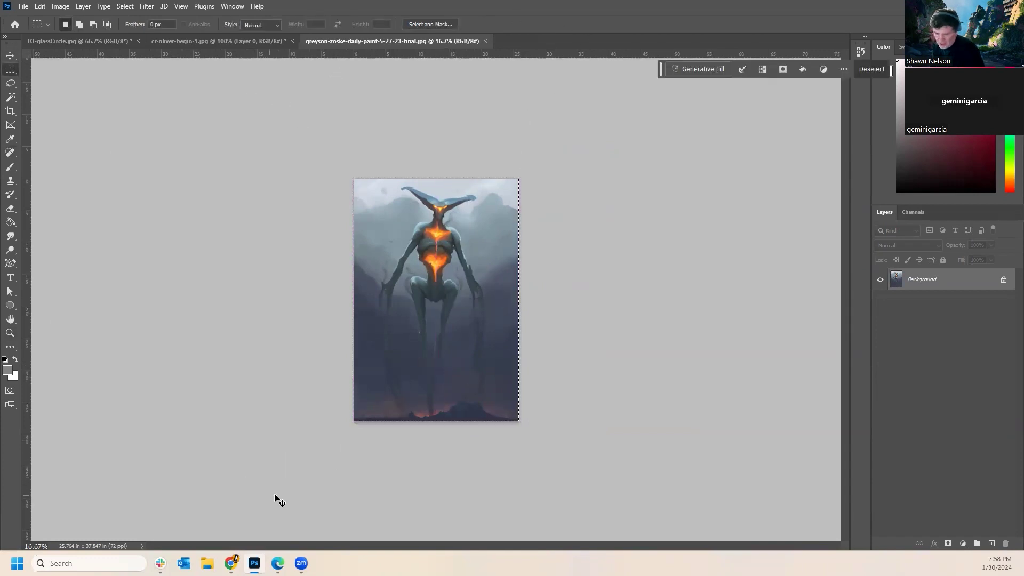
pyautogui.hotkey('ctrl', 't')
pyautogui.moveTo(519, 300); pyautogui.dragTo(570, 308)
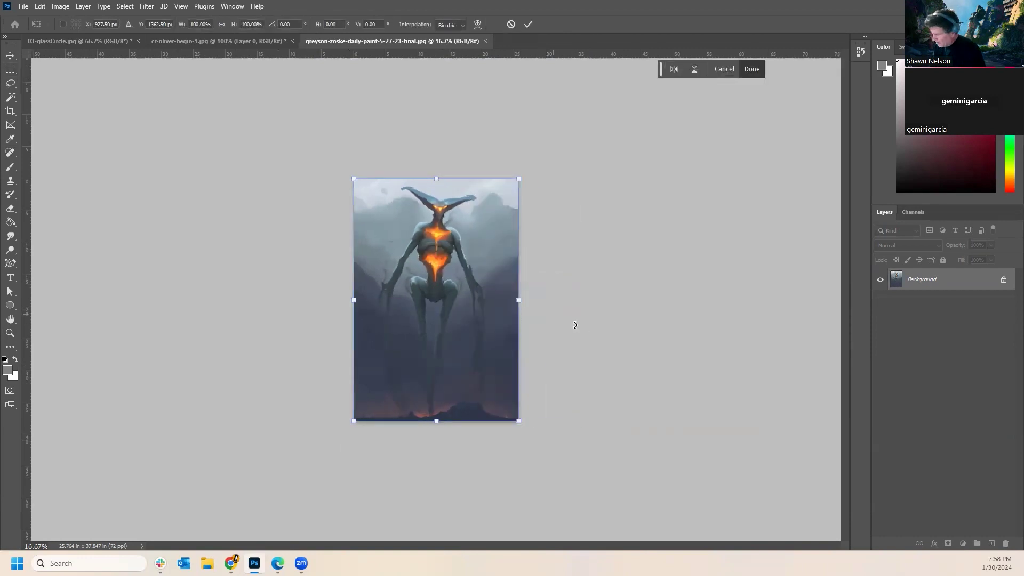
pyautogui.click(9, 112)
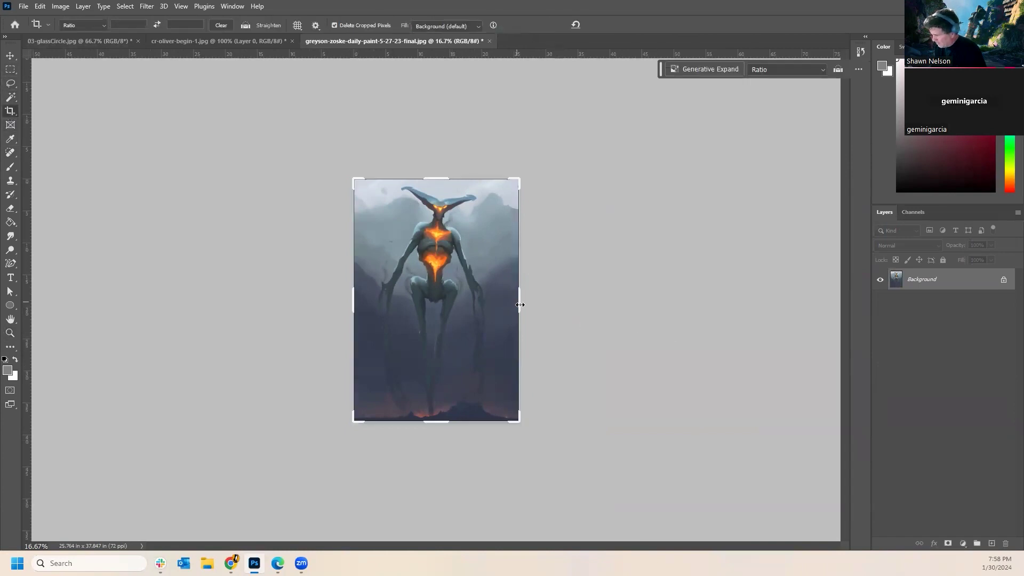
pyautogui.moveTo(519, 304); pyautogui.dragTo(580, 326)
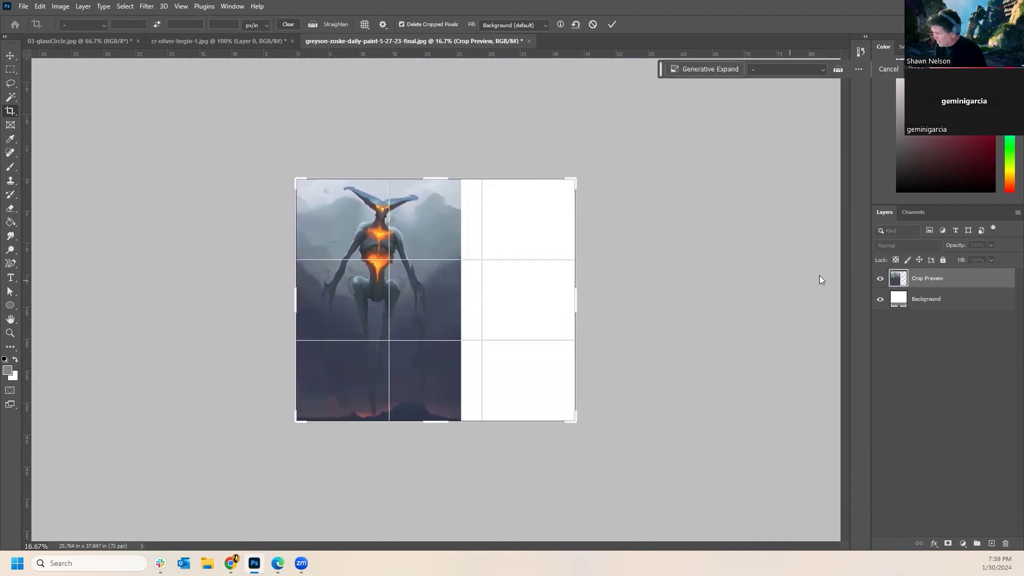
pyautogui.click(10, 70)
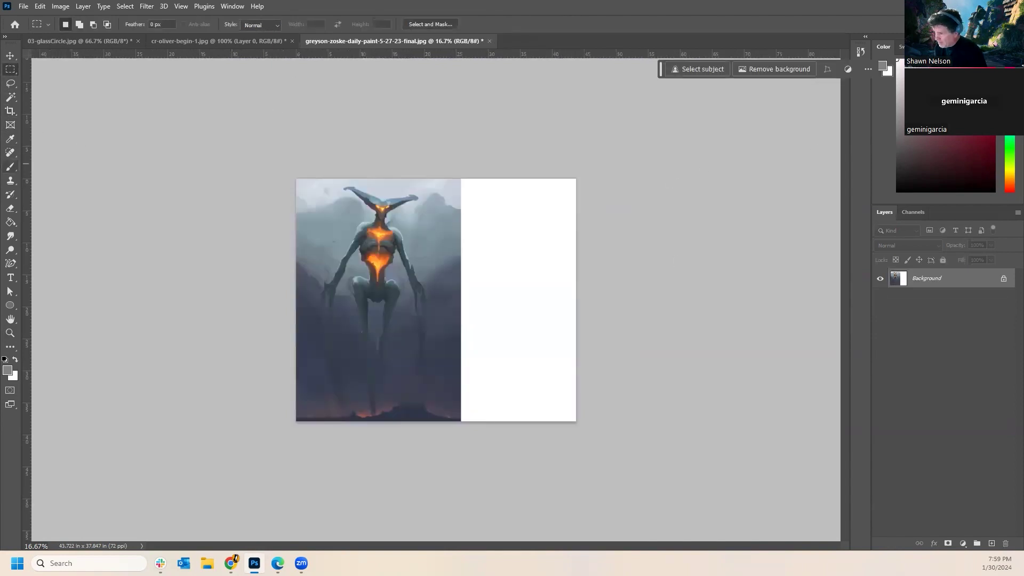
# Set the background colour to a pale sky tone sampled from the painting.
pyautogui.click(10, 97)
pyautogui.click(492, 272)
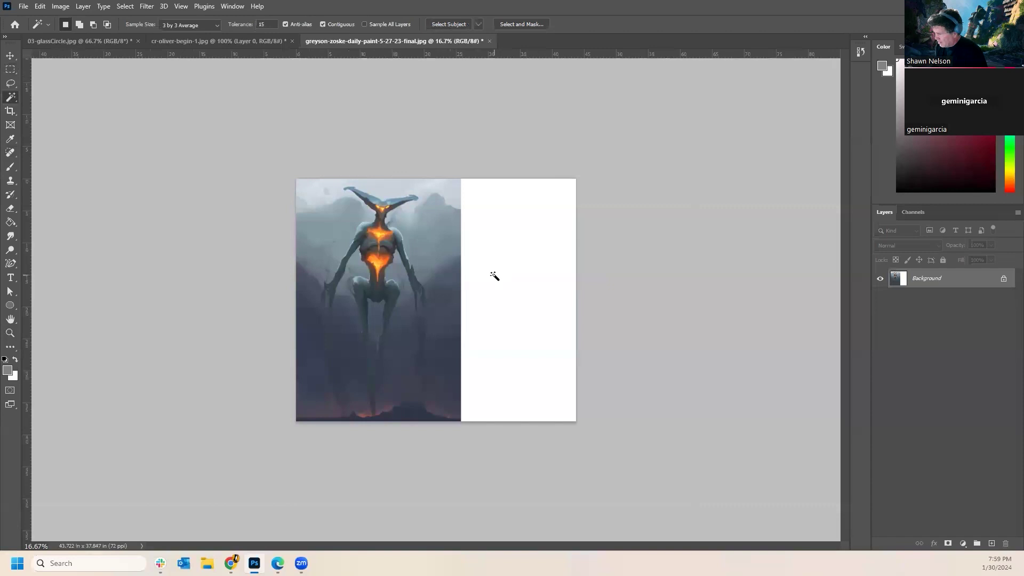
pyautogui.click(903, 48)
pyautogui.click(883, 47)
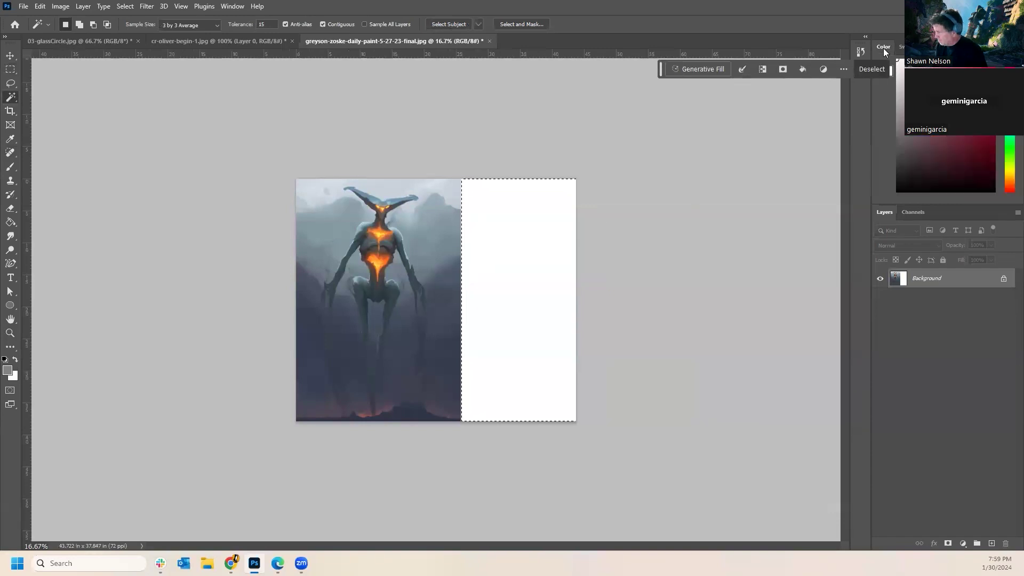
pyautogui.click(868, 76)
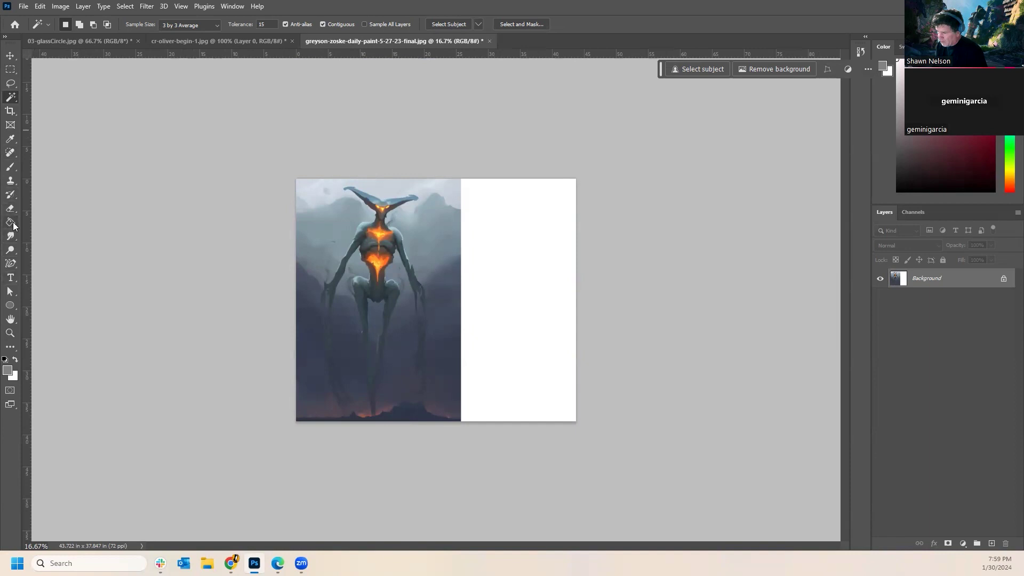
pyautogui.click(10, 138)
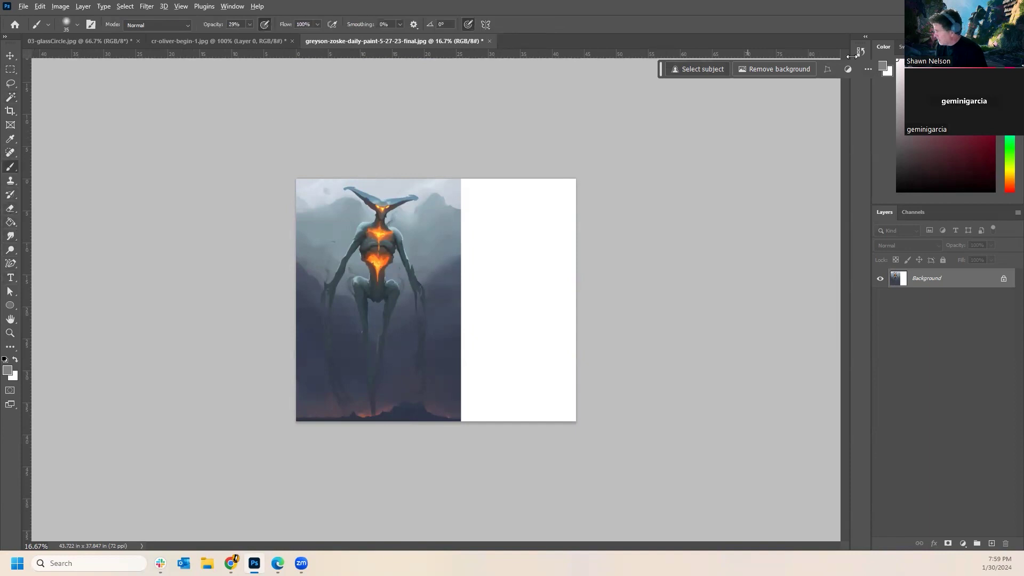
pyautogui.click(887, 71)
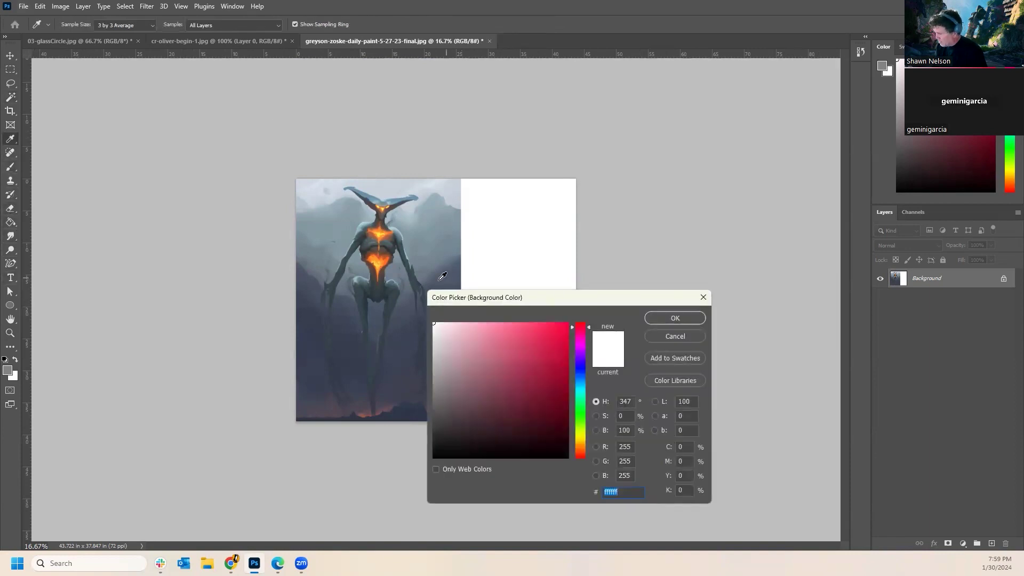
pyautogui.click(455, 191)
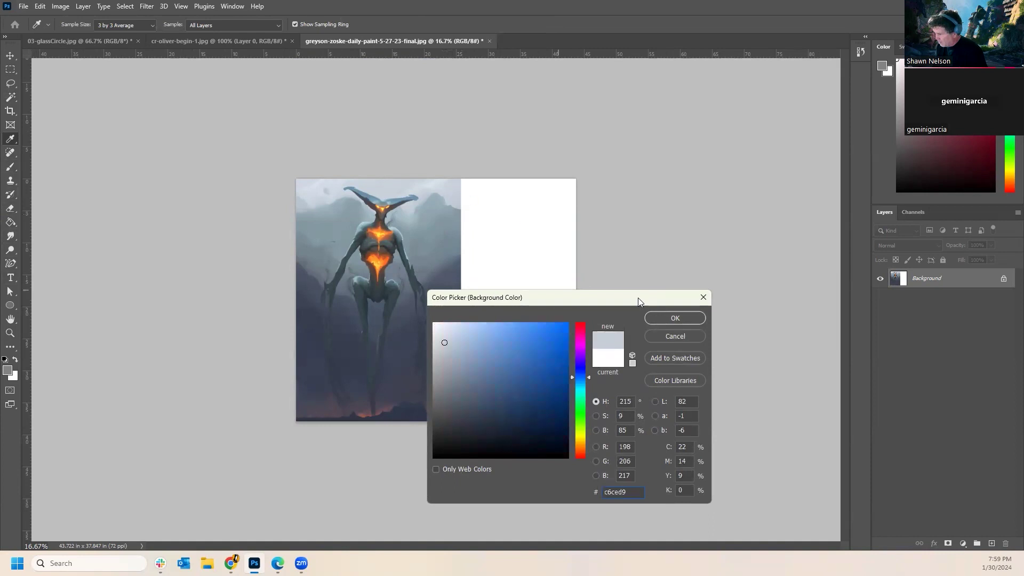
pyautogui.click(675, 318)
pyautogui.press('b')
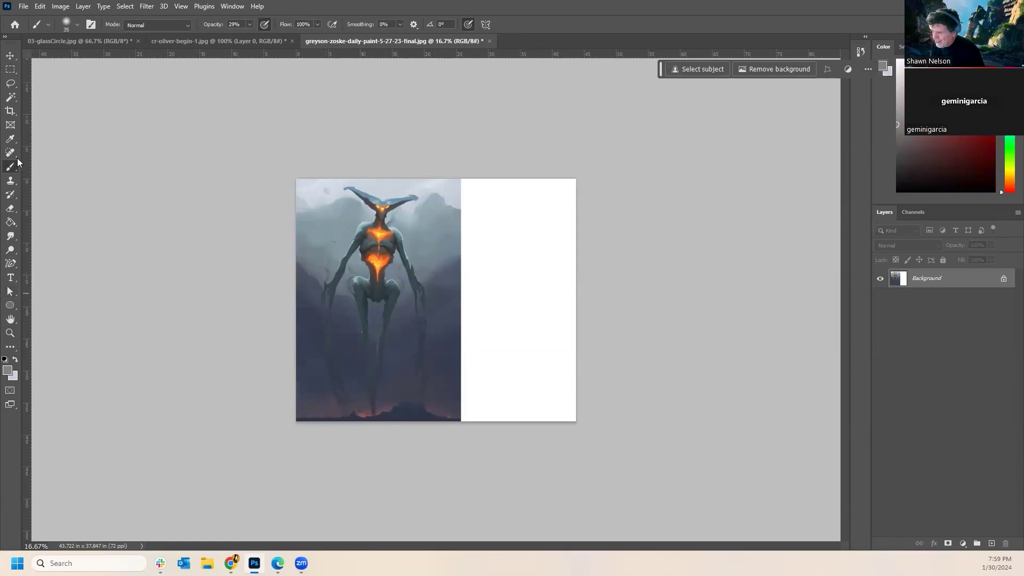
# Magic-wand select the empty white strip and generate new scenery into it.
pyautogui.click(11, 97)
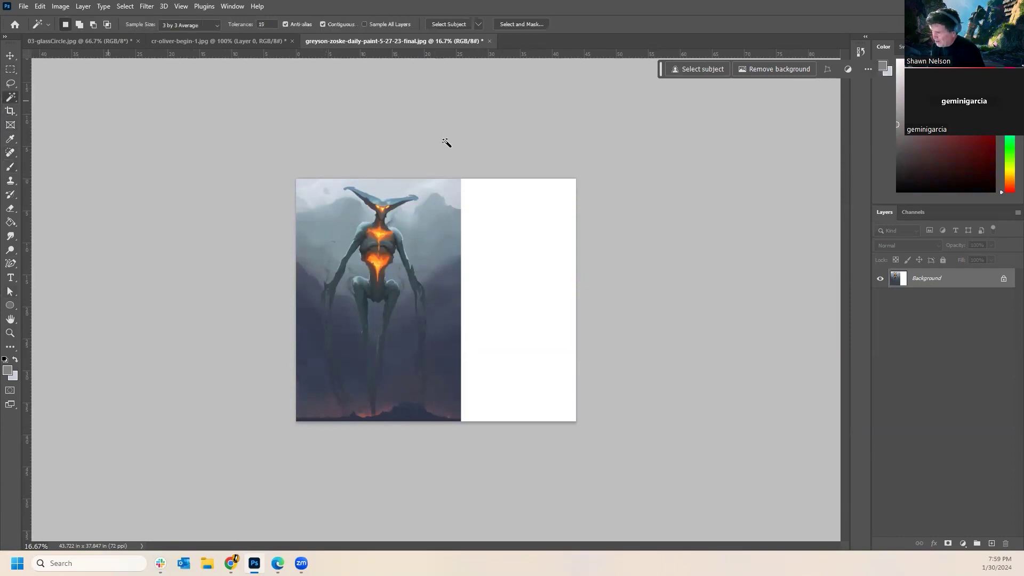
pyautogui.click(477, 197)
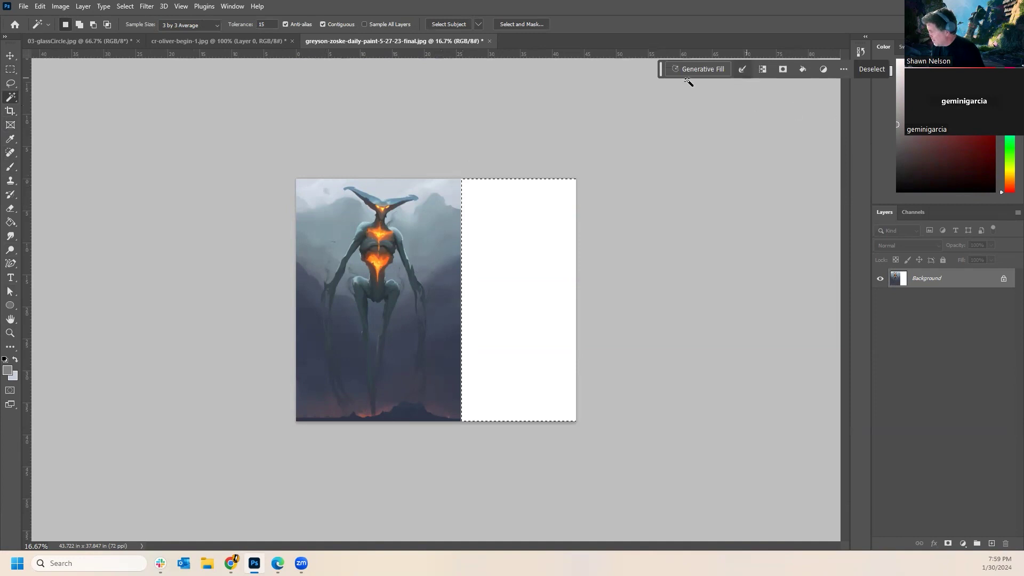
pyautogui.click(717, 68)
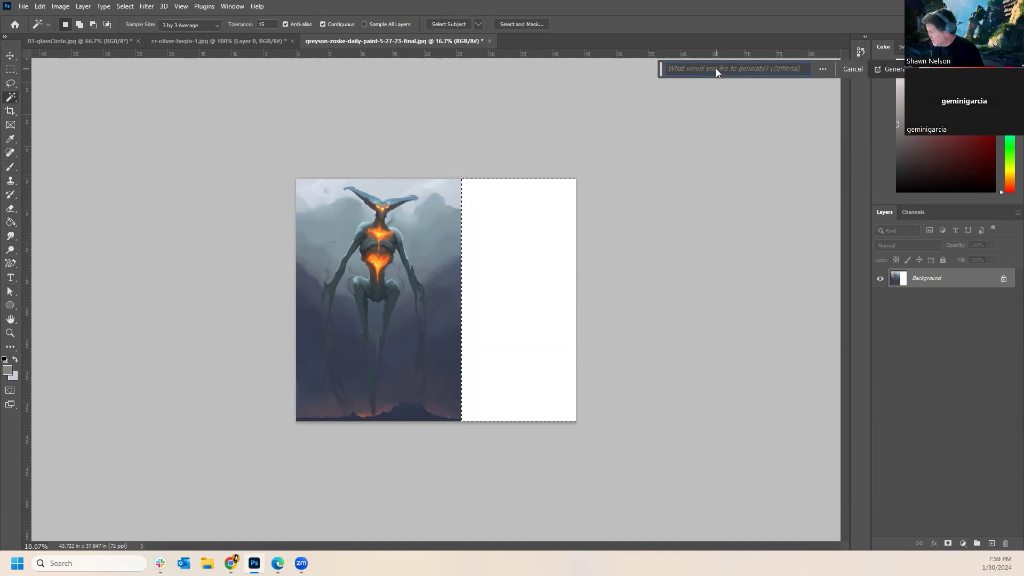
pyautogui.click(890, 69)
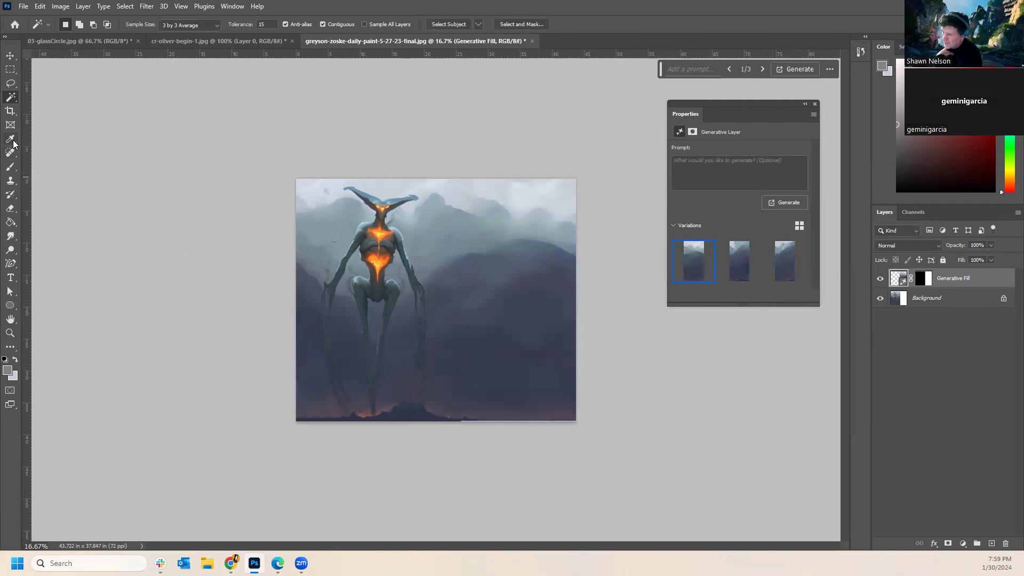
# Duplicate the Generative Fill layer and move the copy down-left over the creature's lower body.
pyautogui.rightClick(968, 282)
pyautogui.click(889, 130)
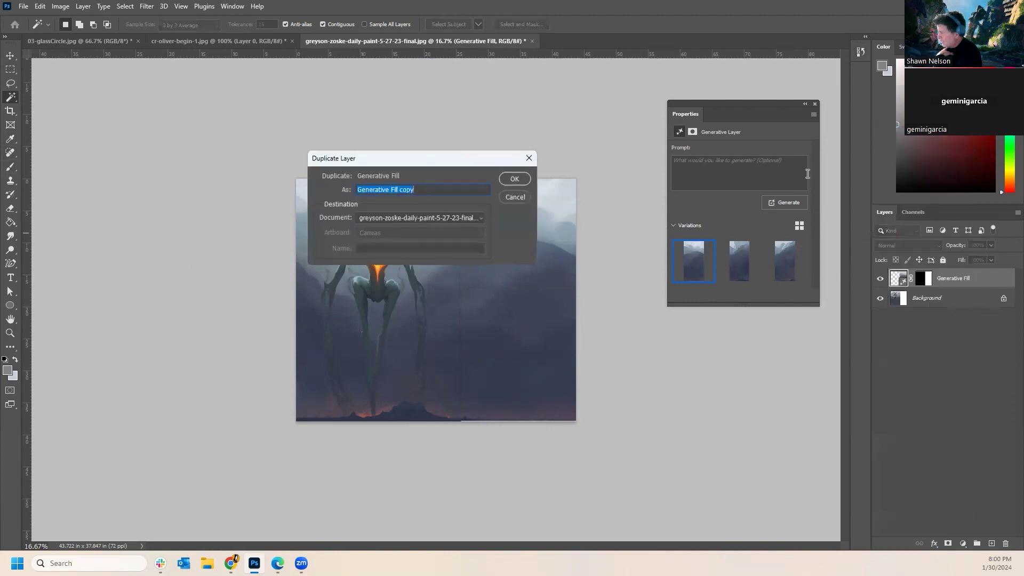
pyautogui.click(508, 183)
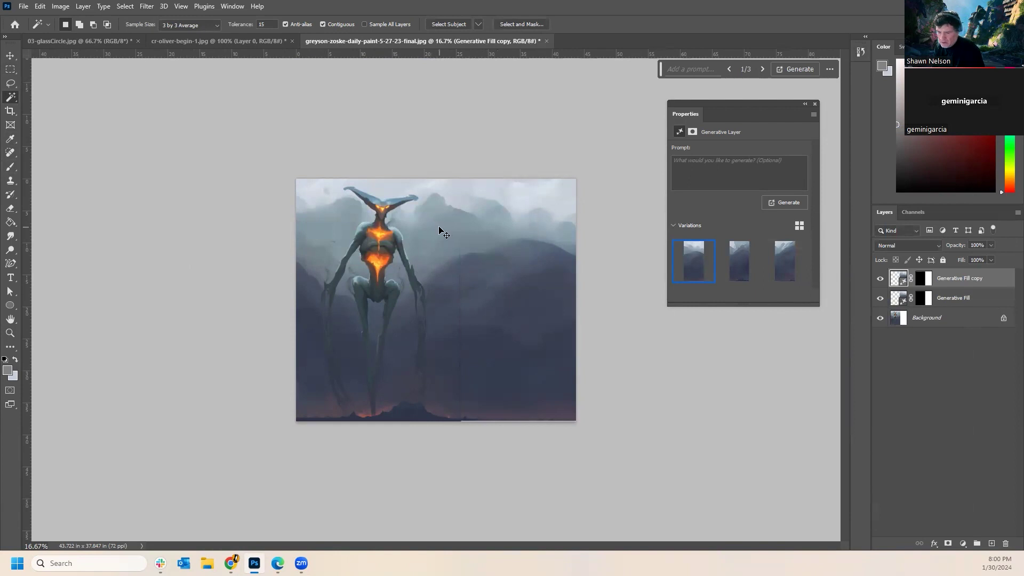
pyautogui.hotkey('ctrl', 't')
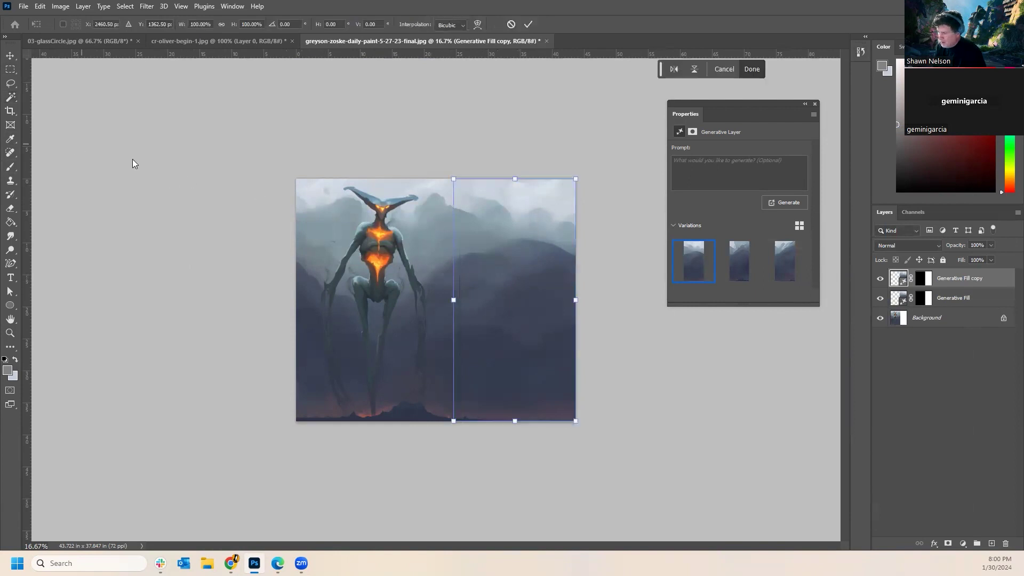
pyautogui.moveTo(528, 280); pyautogui.dragTo(395, 367)
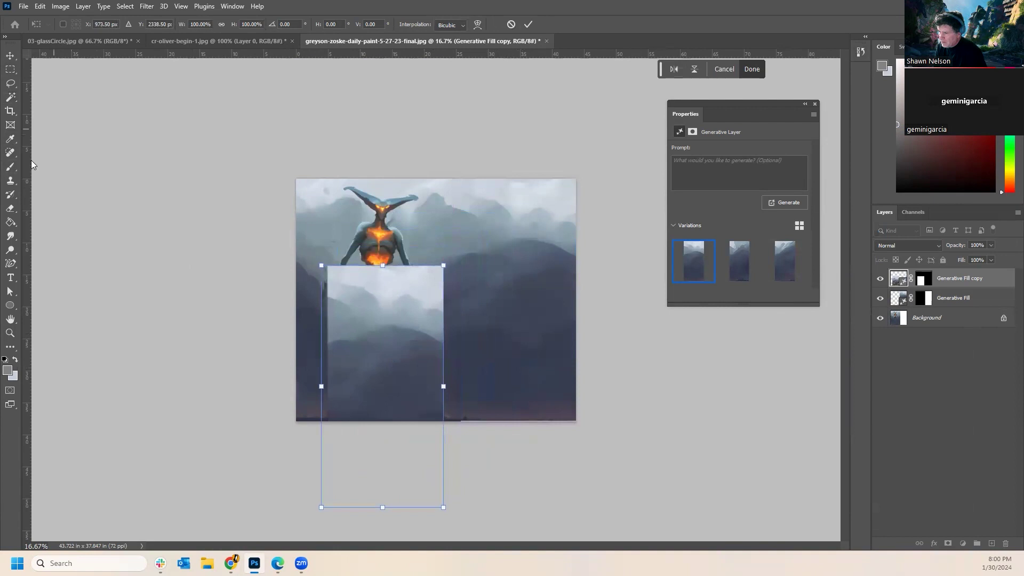
pyautogui.click(8, 112)
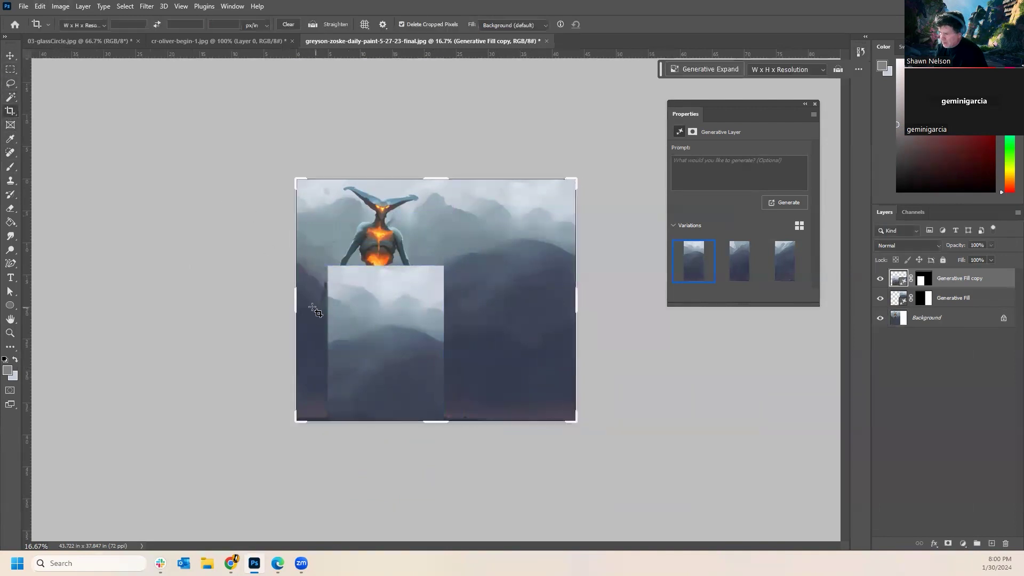
# Extend the canvas to the left, then delete the Generative Fill copy layer.
pyautogui.moveTo(295, 301); pyautogui.dragTo(225, 287)
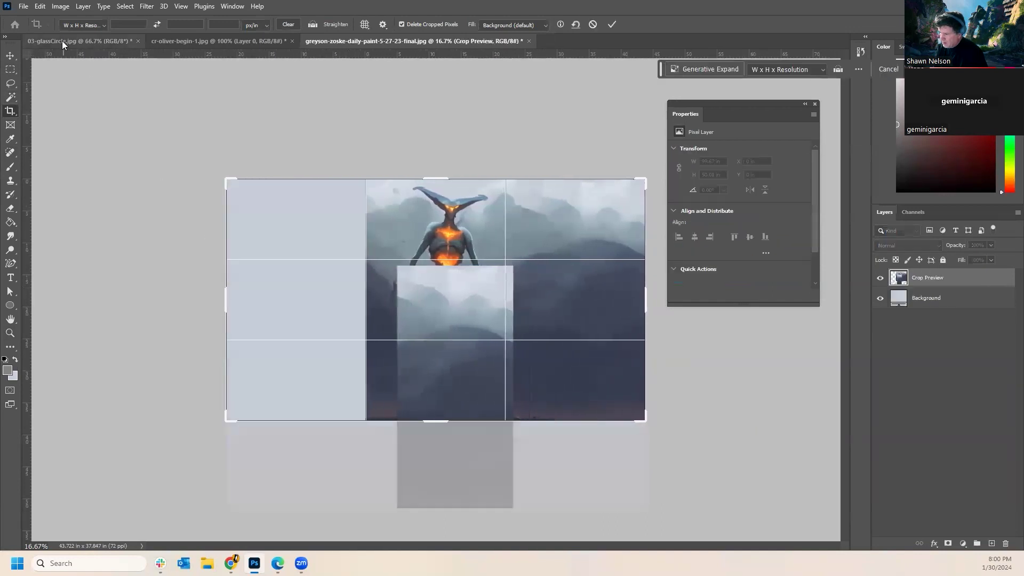
pyautogui.click(16, 56)
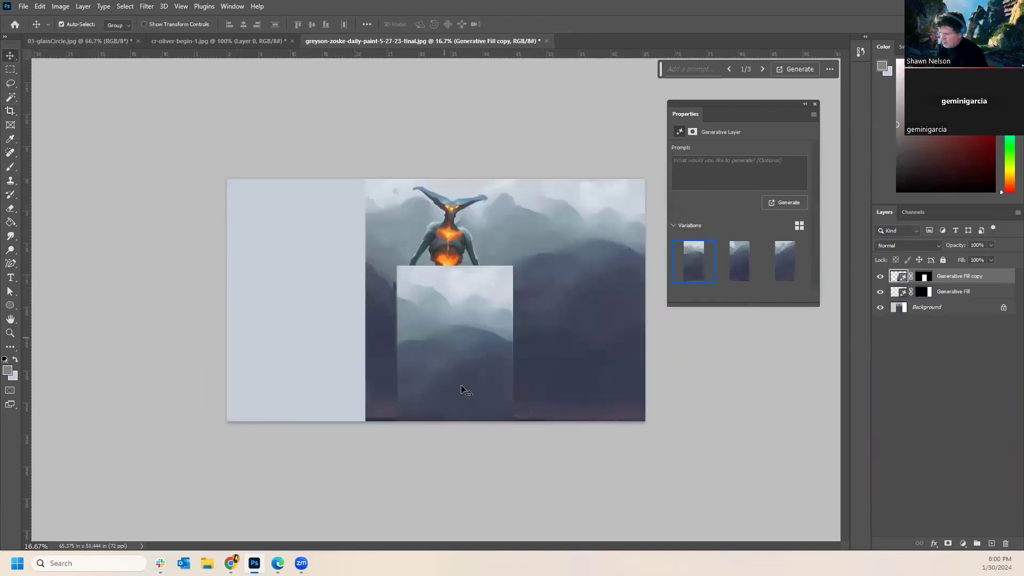
pyautogui.moveTo(452, 360); pyautogui.dragTo(533, 299)
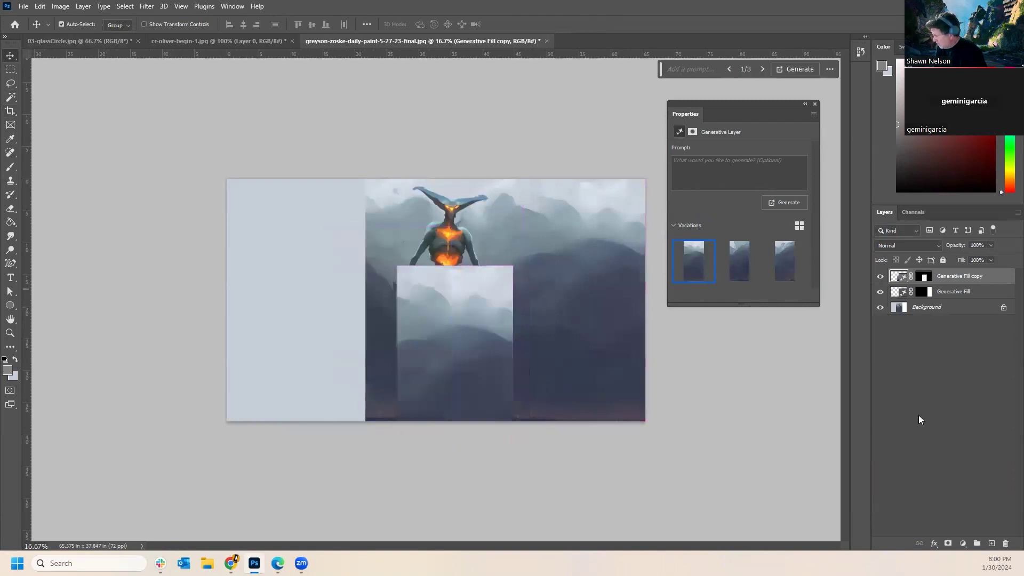
pyautogui.moveTo(452, 366); pyautogui.dragTo(462, 348)
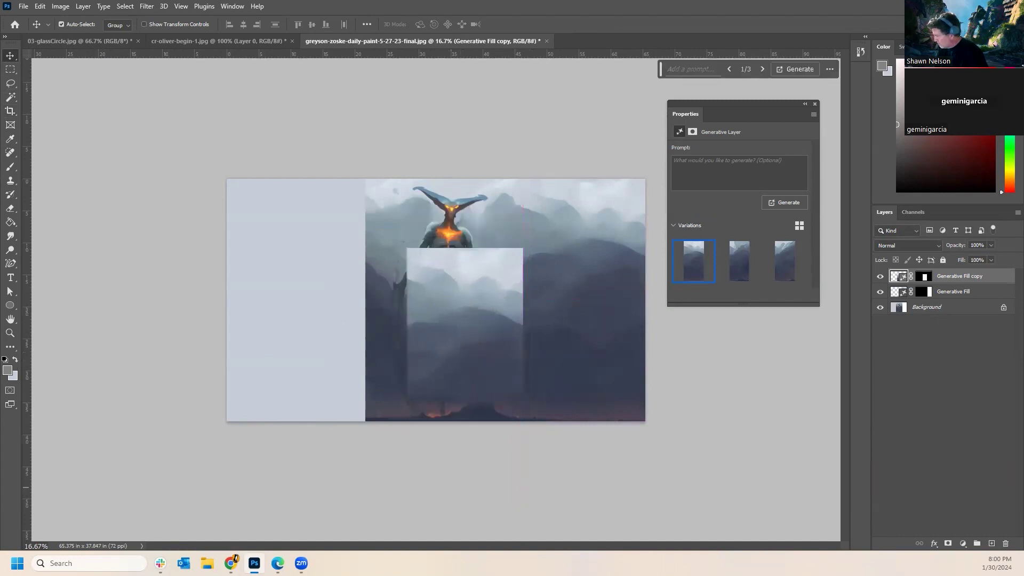
pyautogui.click(1005, 544)
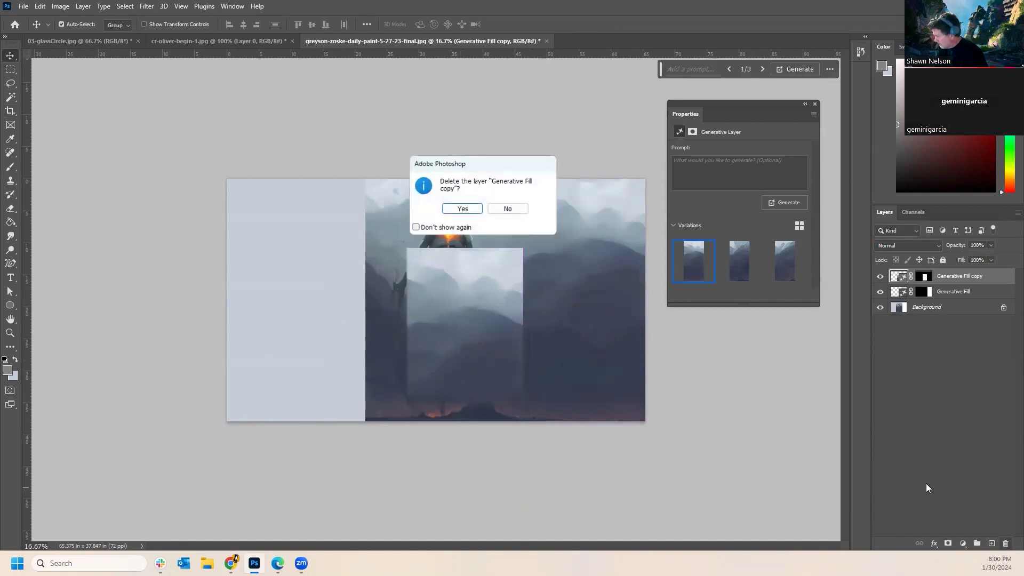
pyautogui.click(462, 209)
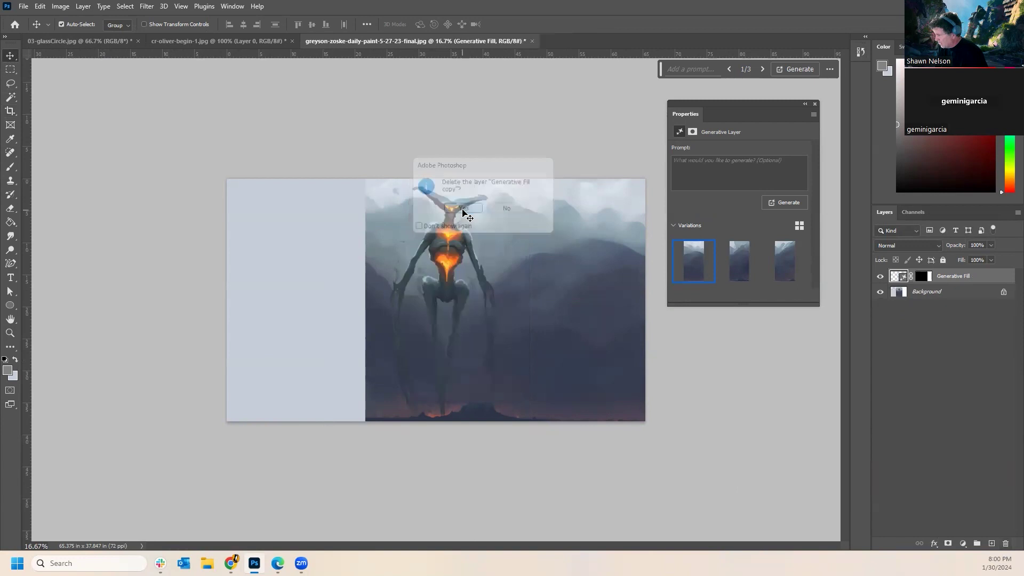
# Duplicate the Generative Fill layer and shift the copy left into the empty canvas area.
pyautogui.rightClick(968, 279)
pyautogui.click(897, 129)
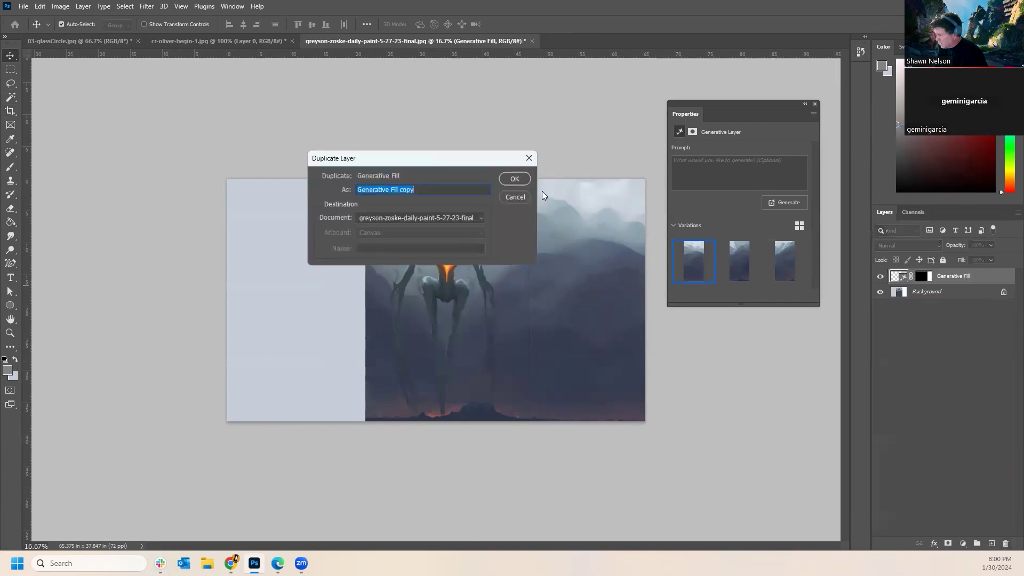
pyautogui.click(517, 177)
pyautogui.moveTo(607, 334); pyautogui.dragTo(334, 354)
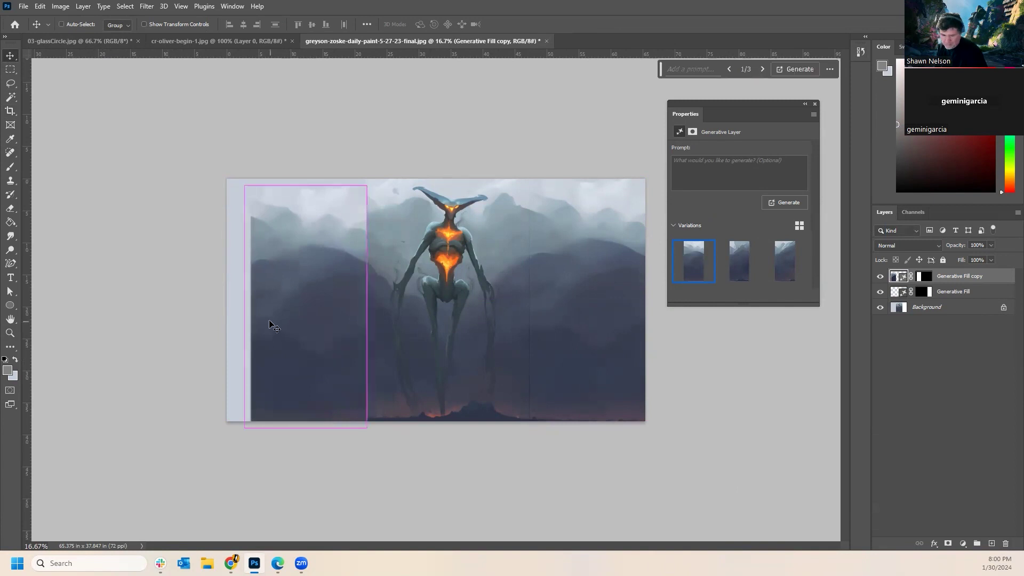
# Stretch the copy about 129% tall, tilted 1.5°, to cover the blank left strip.
pyautogui.hotkey('ctrl', 't')
pyautogui.moveTo(244, 305); pyautogui.dragTo(215, 301)
pyautogui.moveTo(291, 185); pyautogui.dragTo(281, 174)
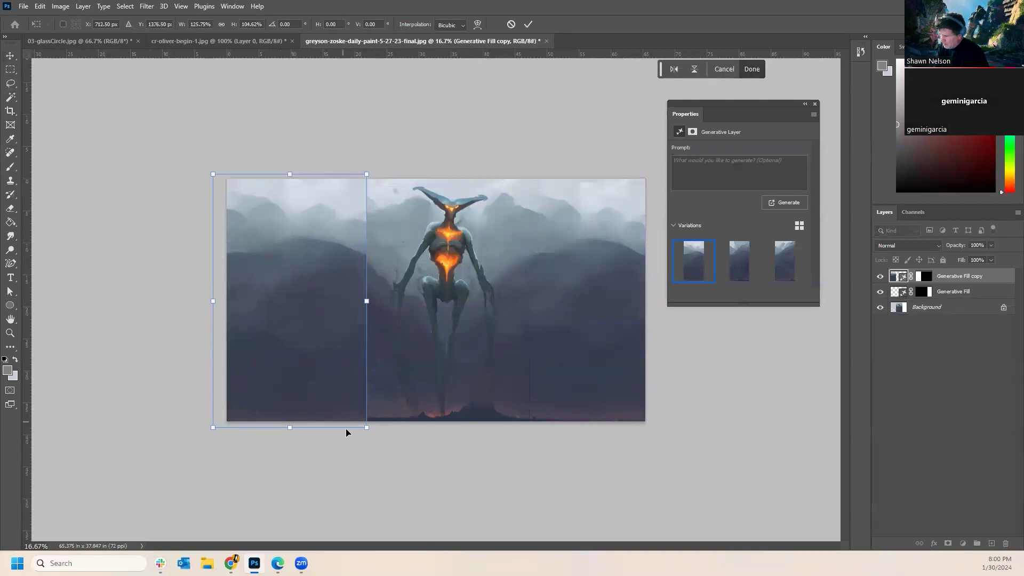
pyautogui.moveTo(368, 306); pyautogui.dragTo(370, 305)
pyautogui.press('Return')
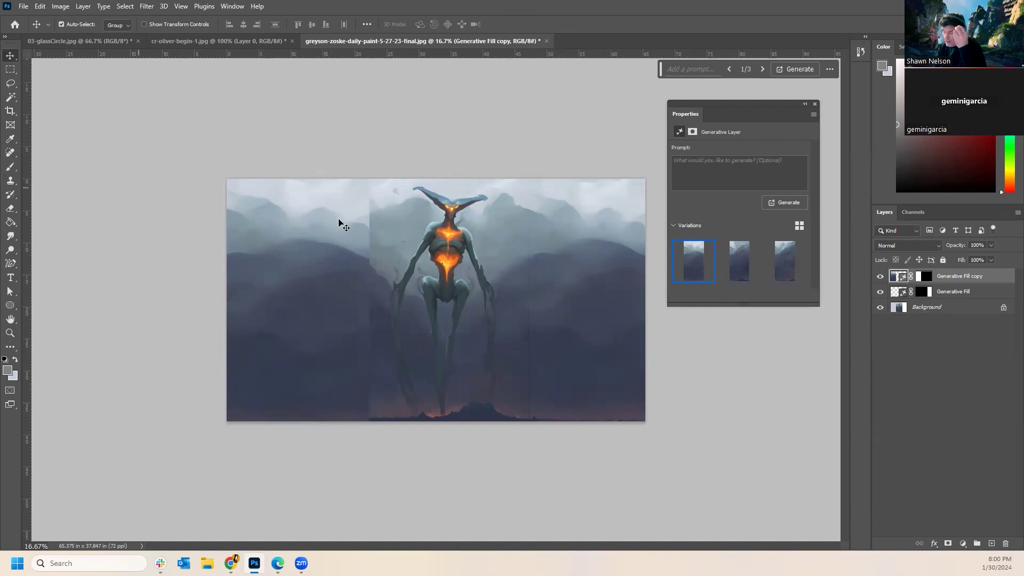
# Add a new layer above Background and merge the three layers above Background into one.
pyautogui.click(966, 312)
pyautogui.click(992, 543)
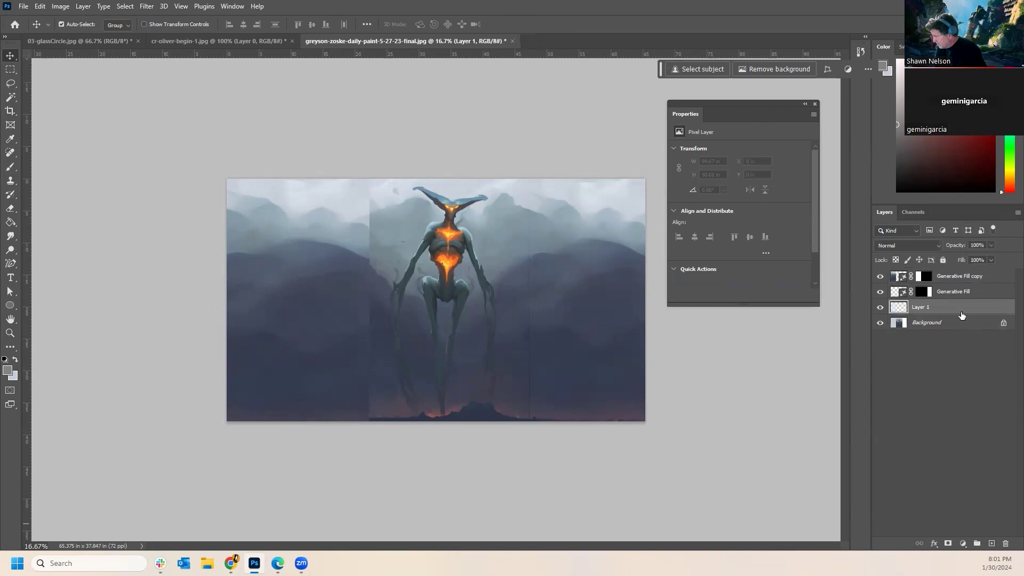
pyautogui.keyDown('shift'); pyautogui.click(961, 281); pyautogui.keyUp('shift')
pyautogui.rightClick(961, 284)
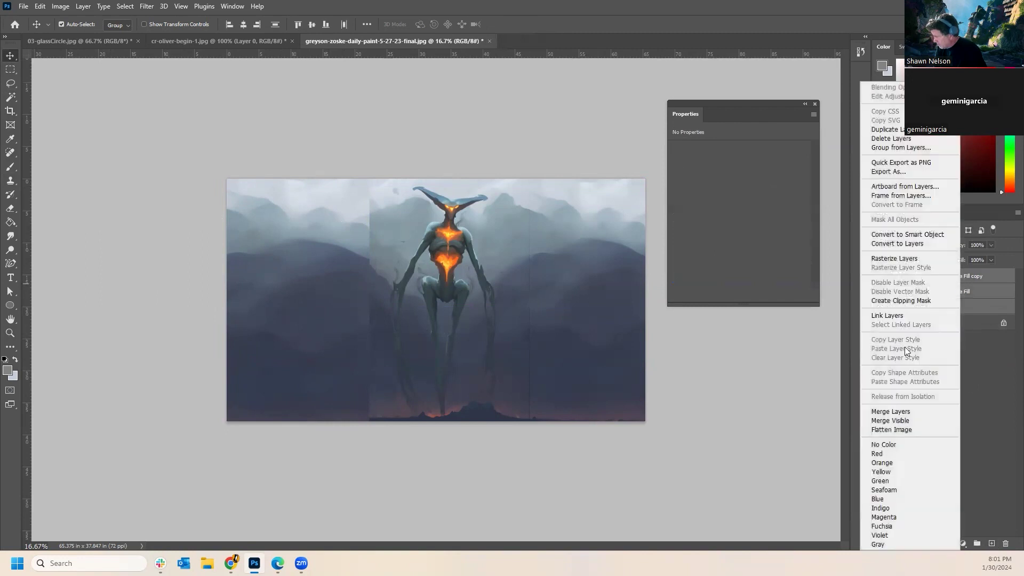
pyautogui.click(910, 412)
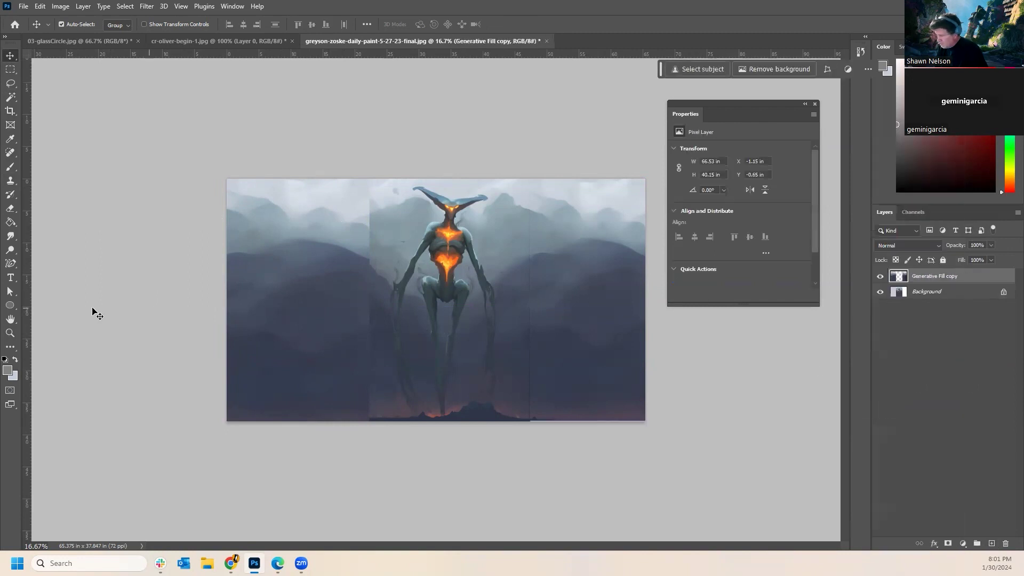
# Spot-heal the top seam beside the creature using a 0% hardness brush sampling all layers.
pyautogui.click(11, 153)
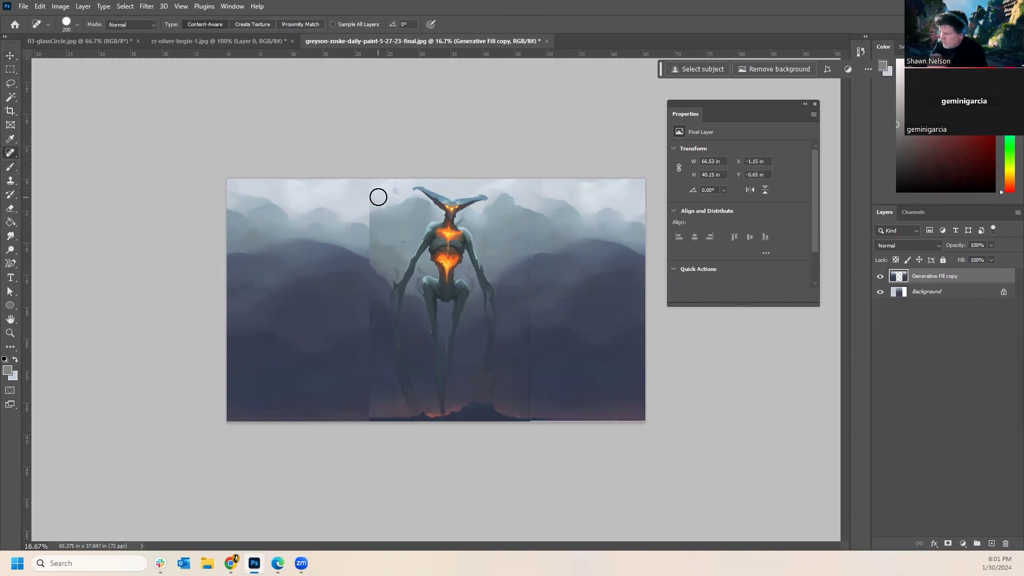
pyautogui.moveTo(375, 191); pyautogui.dragTo(374, 214)
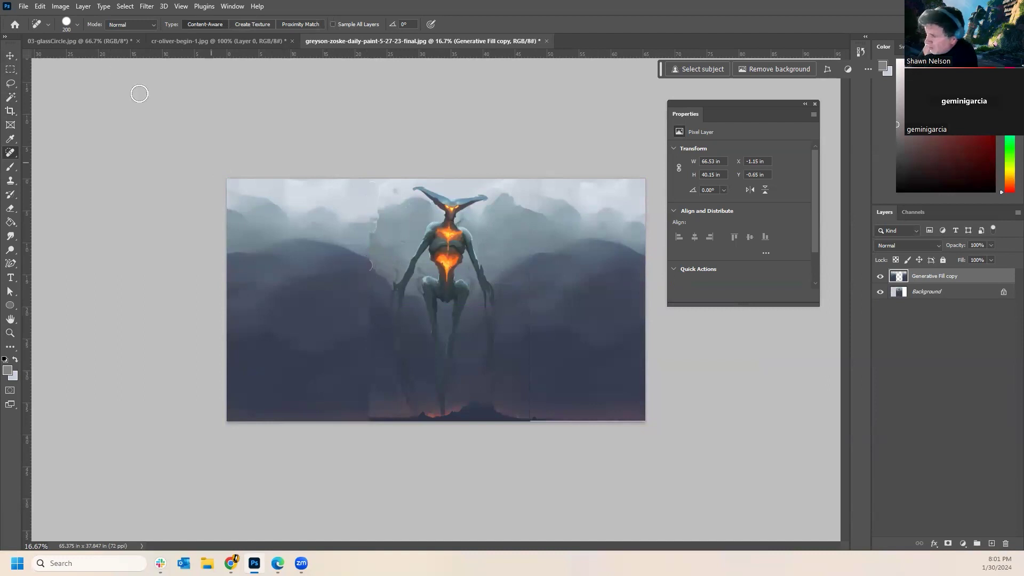
pyautogui.click(76, 24)
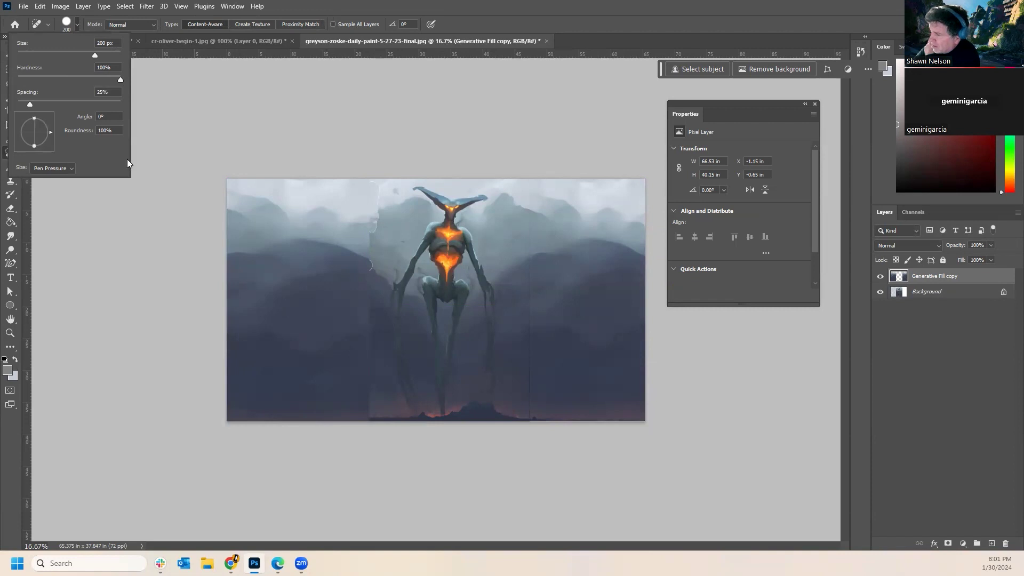
pyautogui.moveTo(55, 80); pyautogui.dragTo(34, 76)
pyautogui.click(466, 10)
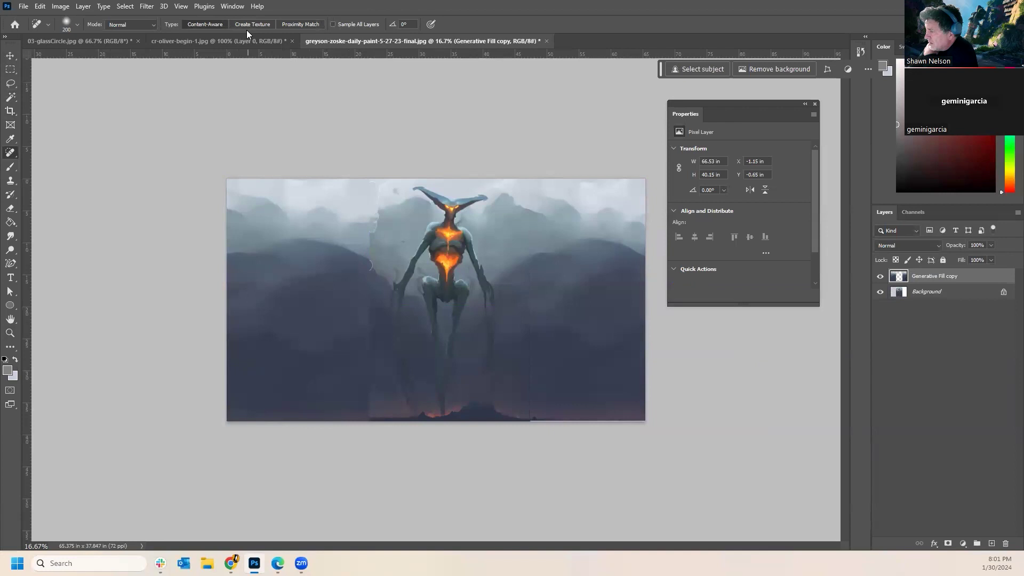
pyautogui.click(299, 23)
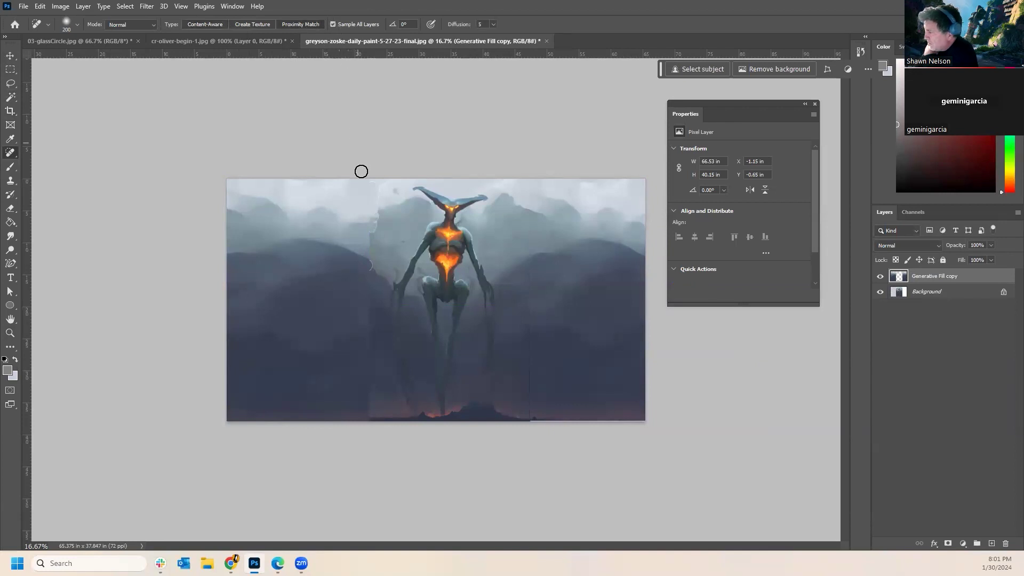
# Heal the ridge seam left of the creature and the vertical seam to its right.
pyautogui.moveTo(373, 267)
pyautogui.mouseDown()
pyautogui.moveTo(370, 285)
pyautogui.moveTo(386, 182)
pyautogui.mouseUp()
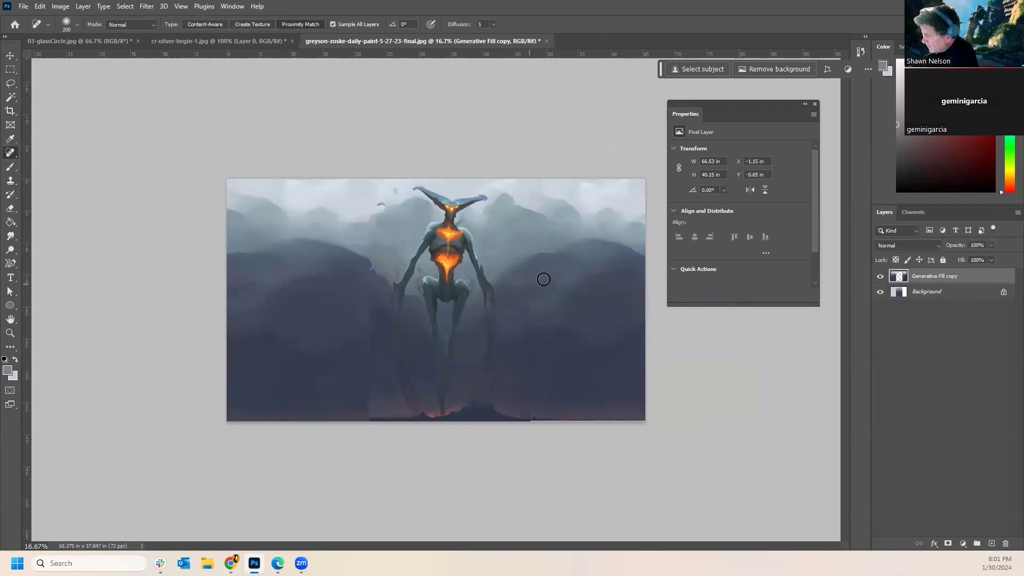
pyautogui.moveTo(528, 267)
pyautogui.mouseDown()
pyautogui.moveTo(525, 419)
pyautogui.moveTo(528, 328)
pyautogui.mouseUp()
pyautogui.moveTo(526, 410); pyautogui.dragTo(531, 292)
pyautogui.moveTo(534, 331); pyautogui.dragTo(537, 262)
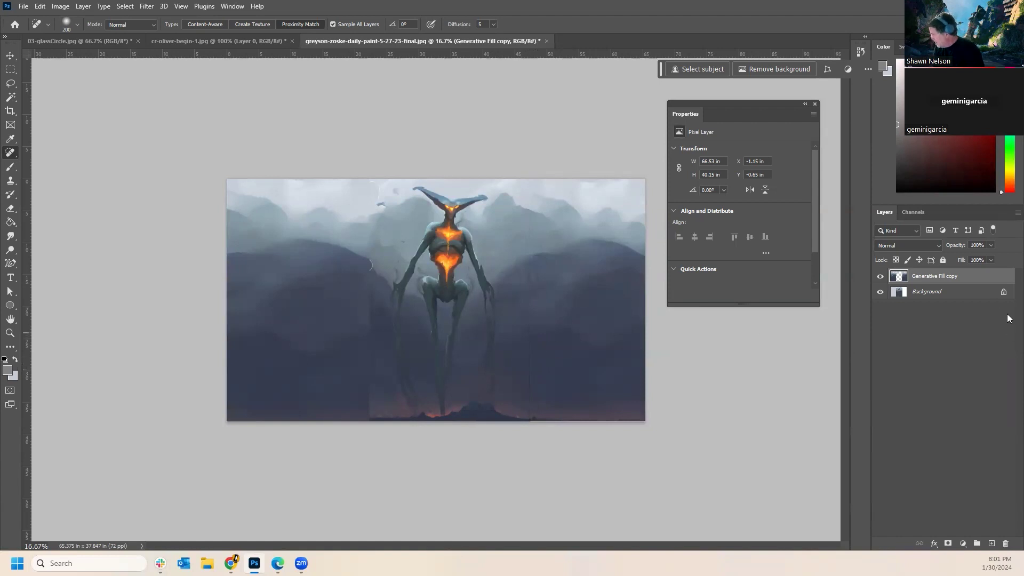
# Select the Background and merged layer together for merging.
pyautogui.click(987, 297)
pyautogui.keyDown('shift'); pyautogui.click(938, 276); pyautogui.keyUp('shift')
pyautogui.rightClick(907, 282)
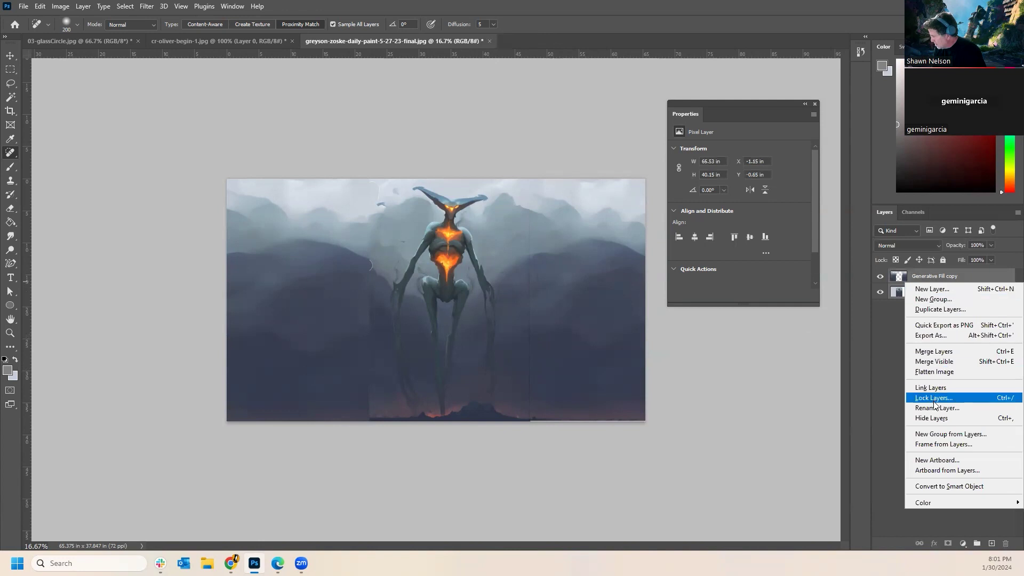
# Merge both layers into one, then heal the seams right and left of the creature down to the bottom edge.
pyautogui.click(939, 352)
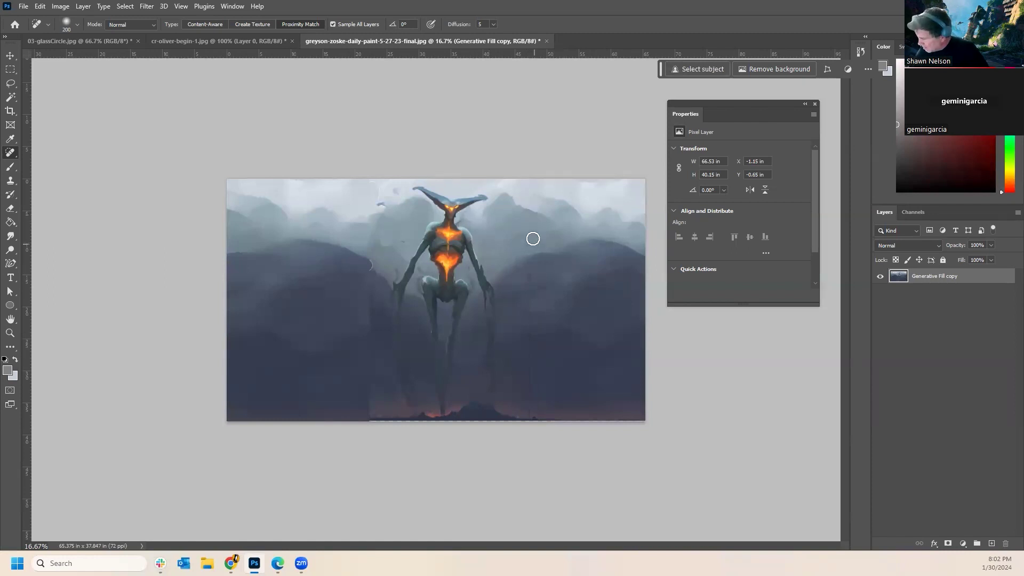
pyautogui.moveTo(529, 262); pyautogui.dragTo(531, 429)
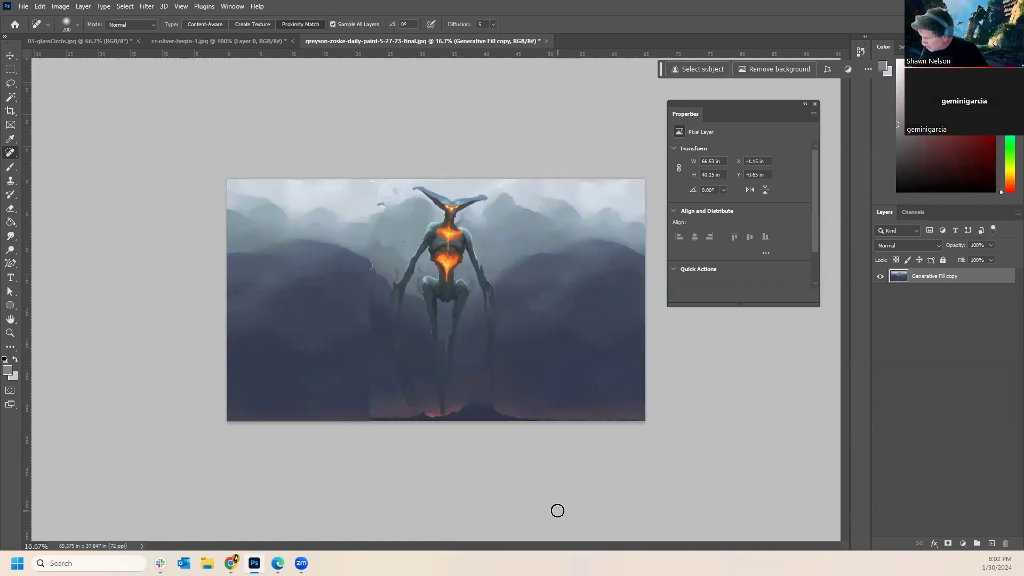
pyautogui.moveTo(370, 271)
pyautogui.mouseDown()
pyautogui.moveTo(375, 434)
pyautogui.moveTo(371, 391)
pyautogui.moveTo(368, 404)
pyautogui.mouseUp()
# Heal the leftover seam marks beside the creature's legs and arm.
pyautogui.click(372, 403)
pyautogui.moveTo(372, 360)
pyautogui.mouseDown()
pyautogui.moveTo(372, 304)
pyautogui.moveTo(371, 326)
pyautogui.mouseUp()
pyautogui.moveTo(368, 284)
pyautogui.mouseDown()
pyautogui.moveTo(366, 265)
pyautogui.moveTo(344, 243)
pyautogui.mouseUp()
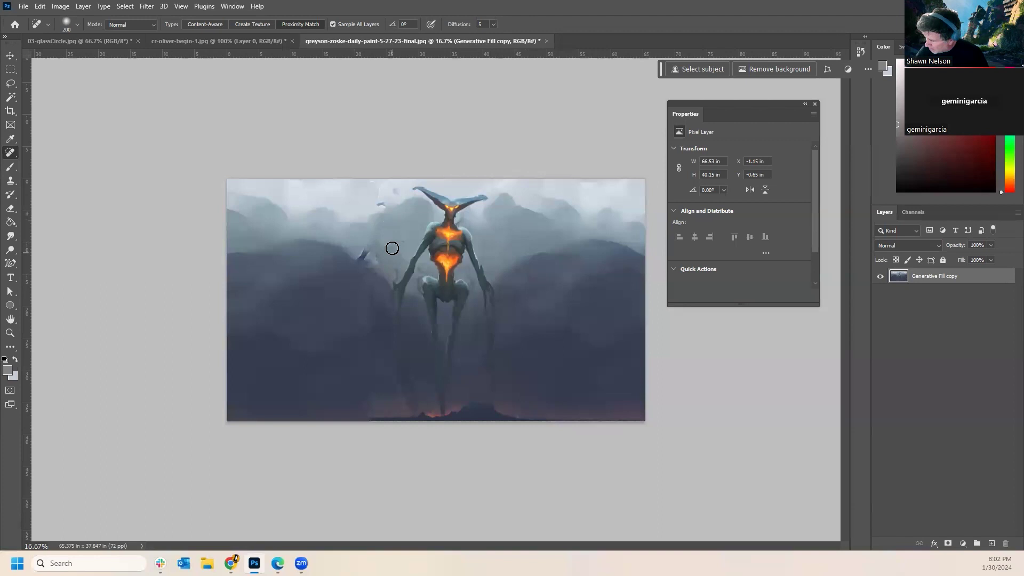
pyautogui.moveTo(369, 241)
pyautogui.mouseDown()
pyautogui.moveTo(376, 264)
pyautogui.moveTo(363, 253)
pyautogui.mouseUp()
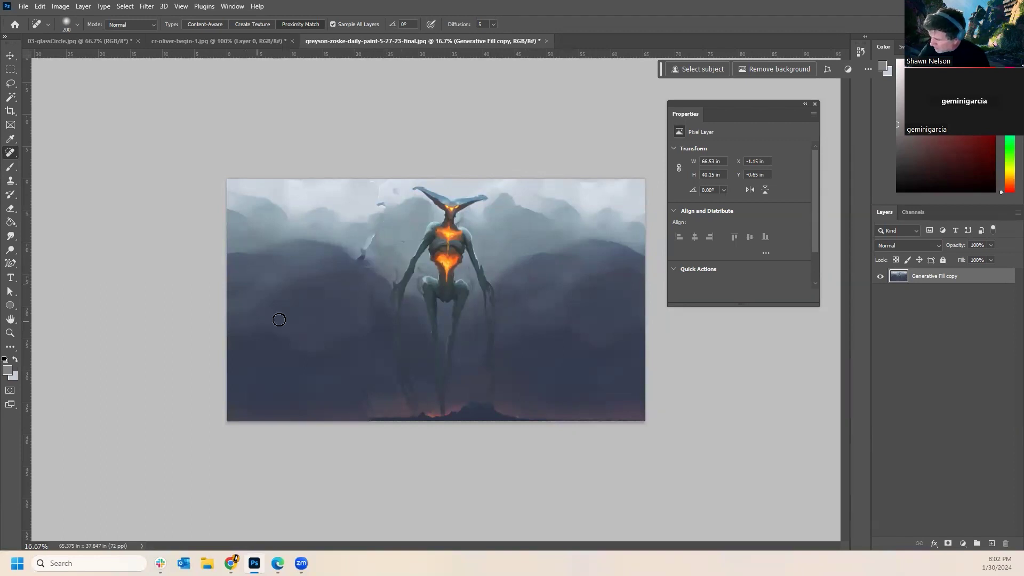
pyautogui.click(12, 181)
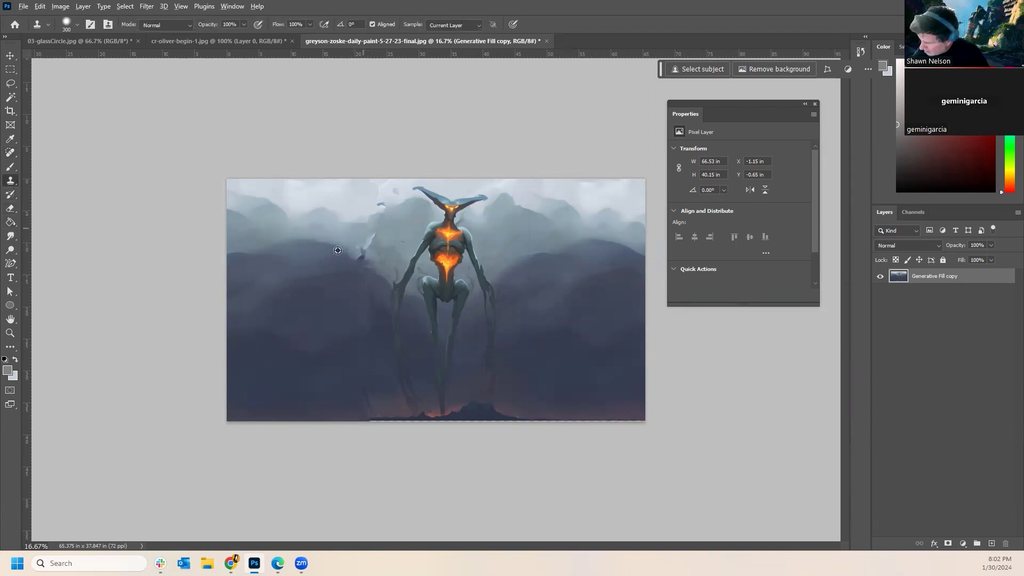
# Clone-stamp misty sky over the fog left of the creature's horns and arm.
pyautogui.keyDown('alt'); pyautogui.click(316, 242); pyautogui.keyUp('alt')
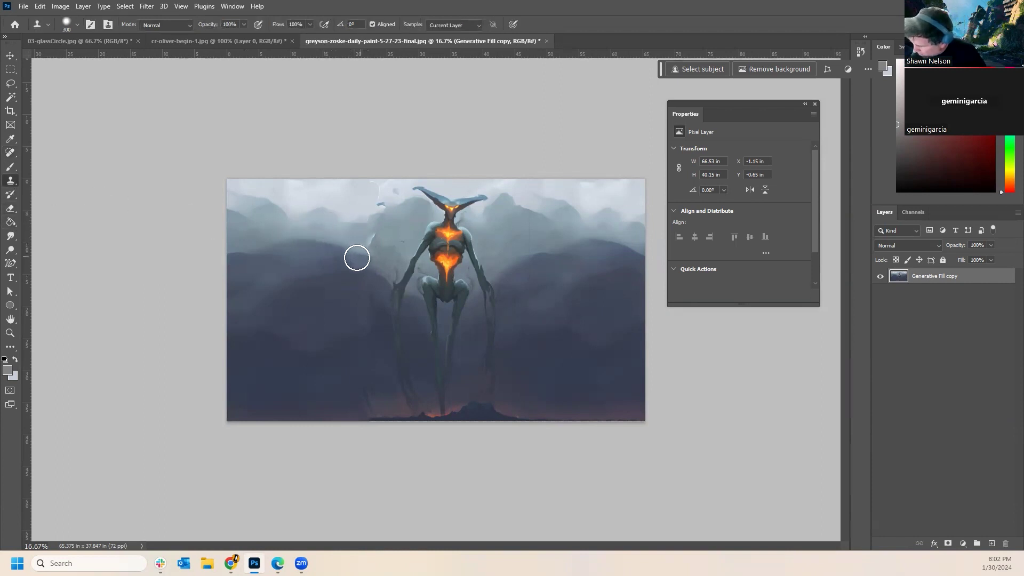
pyautogui.moveTo(358, 255); pyautogui.dragTo(386, 240)
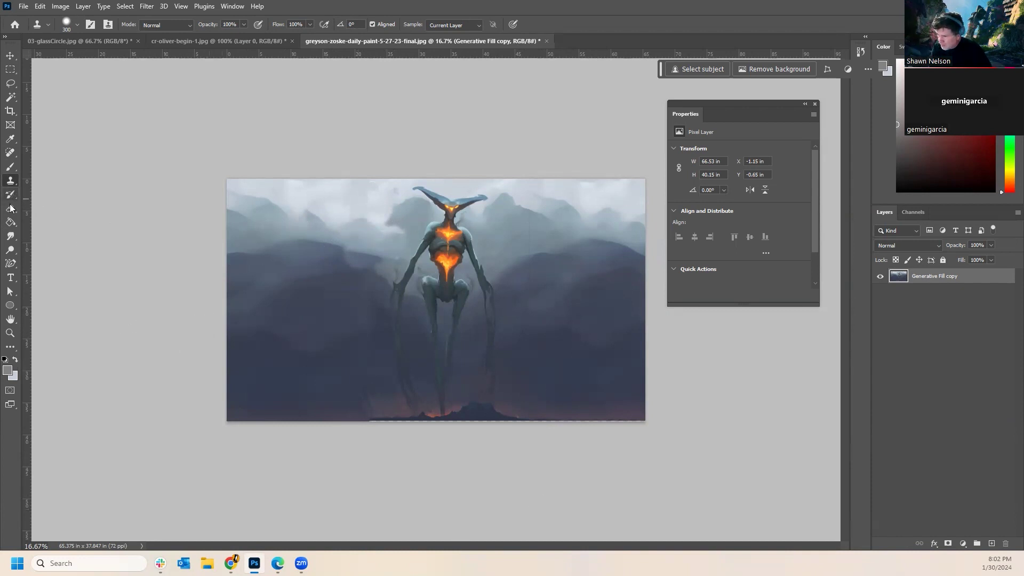
pyautogui.click(15, 168)
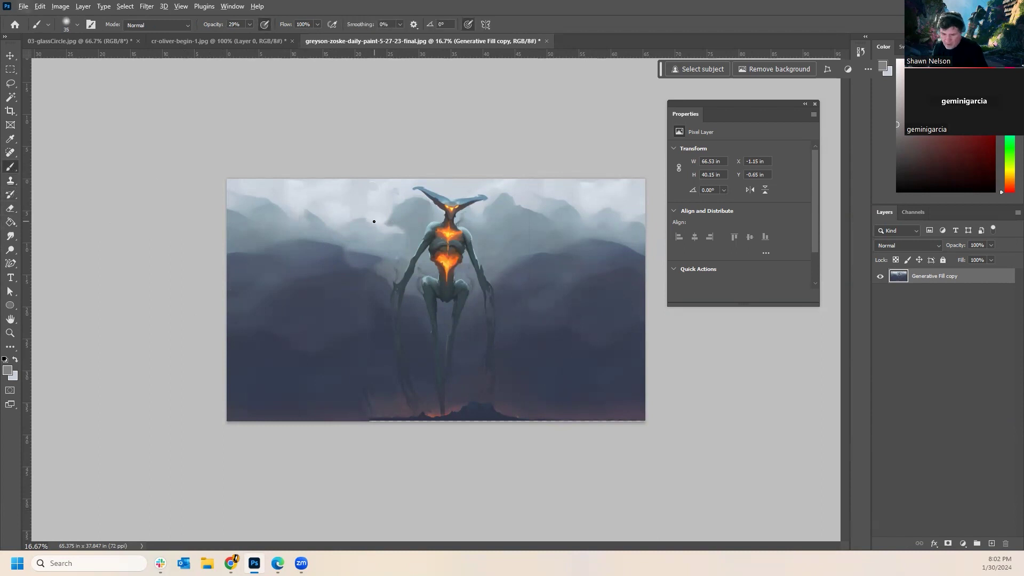
# With a 600 brush, paint sampled blue-grey sky colour over the dark peak.
pyautogui.press(']')
pyautogui.press(']')
pyautogui.press(']')
pyautogui.press(']')
pyautogui.press(']')
pyautogui.press(']')
pyautogui.press(']')
pyautogui.press(']')
pyautogui.press(']')
pyautogui.press(']')
pyautogui.press(']')
pyautogui.press(']')
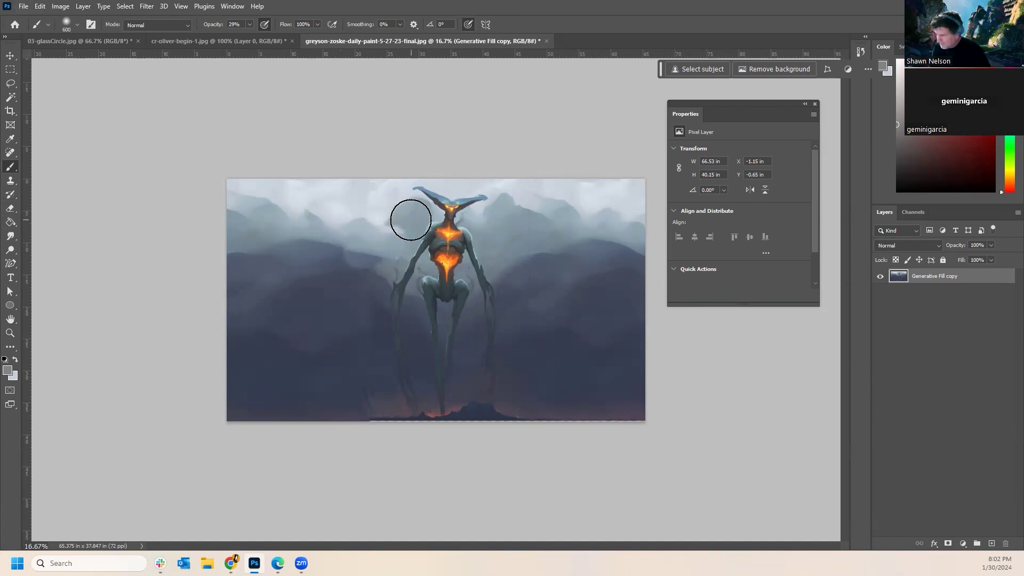
pyautogui.keyDown('alt'); pyautogui.click(389, 215); pyautogui.keyUp('alt')
pyautogui.moveTo(384, 215); pyautogui.dragTo(385, 212)
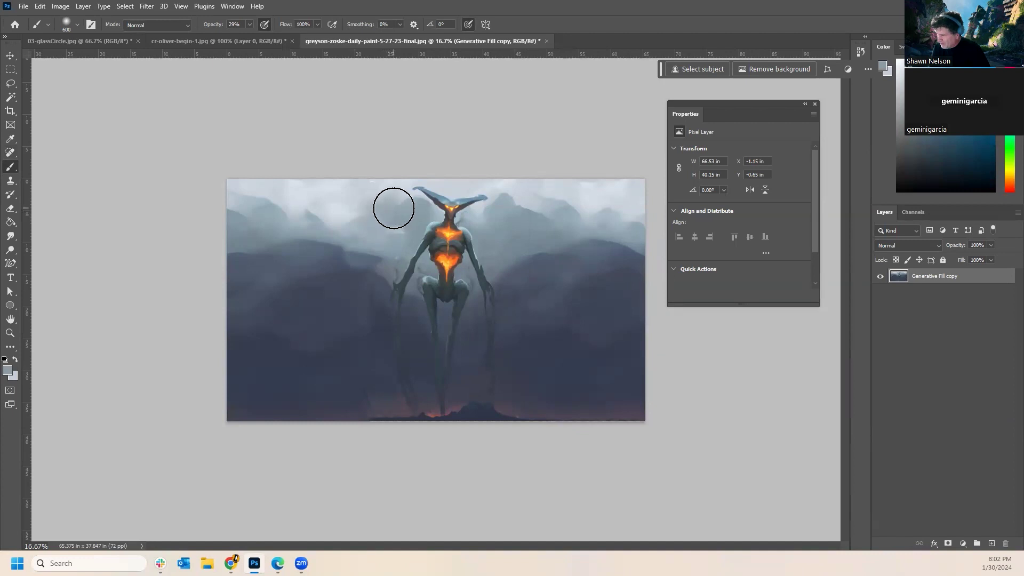
pyautogui.moveTo(322, 213); pyautogui.dragTo(299, 210)
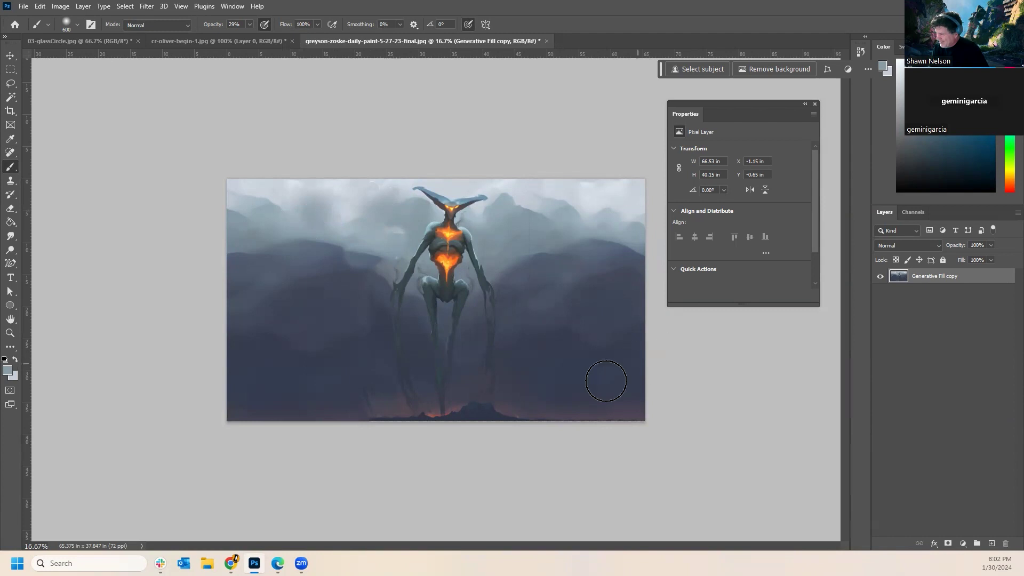
# Darken the fog and hill edges around the creature with navy sampled from the hills.
pyautogui.keyDown('alt'); pyautogui.click(344, 387); pyautogui.keyUp('alt')
pyautogui.moveTo(361, 396)
pyautogui.mouseDown()
pyautogui.moveTo(383, 427)
pyautogui.moveTo(372, 405)
pyautogui.mouseUp()
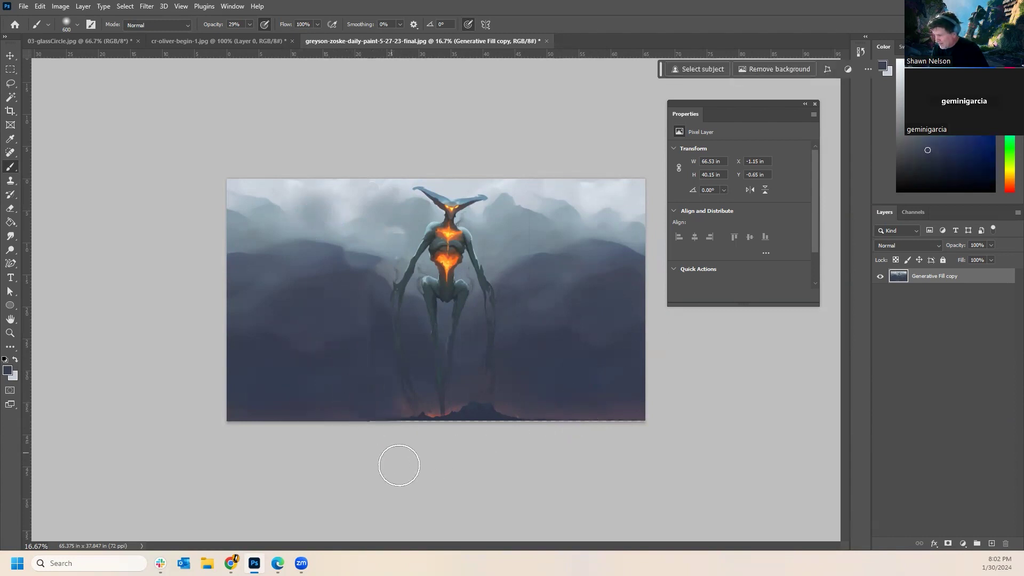
pyautogui.moveTo(361, 293)
pyautogui.mouseDown()
pyautogui.moveTo(353, 257)
pyautogui.moveTo(350, 266)
pyautogui.moveTo(301, 256)
pyautogui.moveTo(329, 253)
pyautogui.mouseUp()
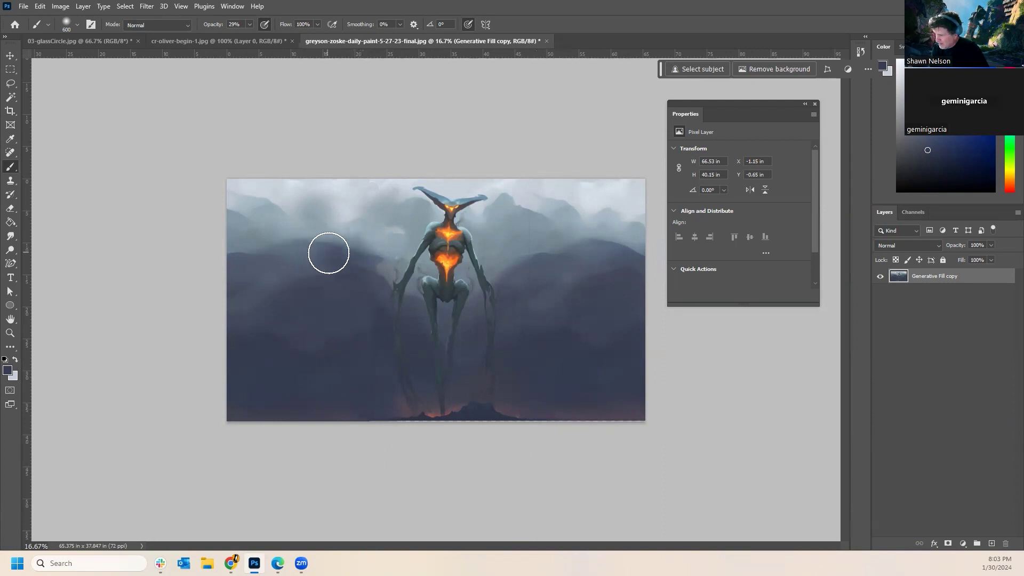
pyautogui.keyDown('alt'); pyautogui.click(608, 282); pyautogui.keyUp('alt')
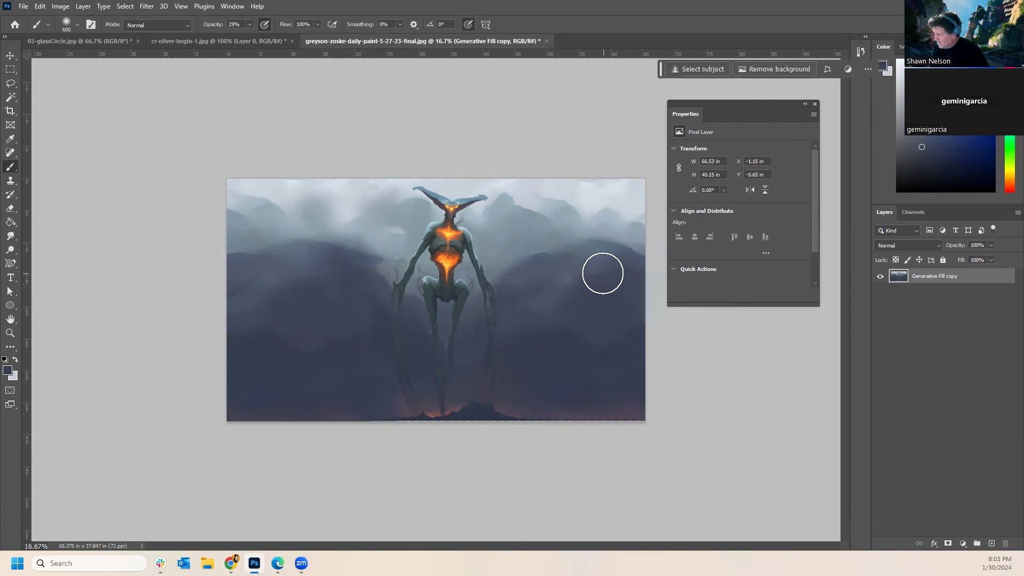
pyautogui.moveTo(391, 299)
pyautogui.mouseDown()
pyautogui.moveTo(362, 252)
pyautogui.moveTo(312, 245)
pyautogui.moveTo(258, 257)
pyautogui.moveTo(235, 311)
pyautogui.mouseUp()
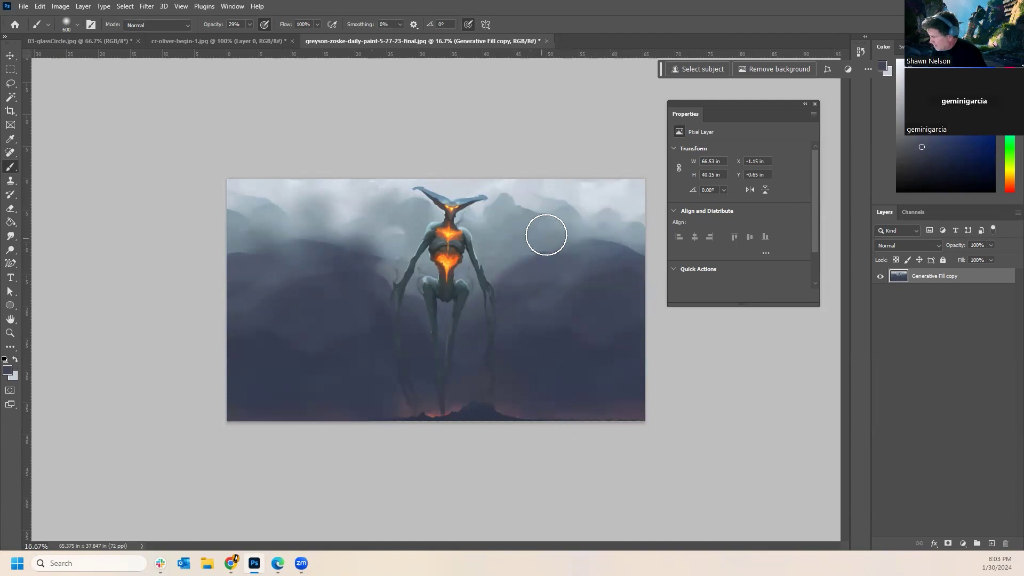
# Sample the reddish lava colour and brush a faint red glow along the bottom edge.
pyautogui.keyDown('alt'); pyautogui.click(540, 230); pyautogui.keyUp('alt')
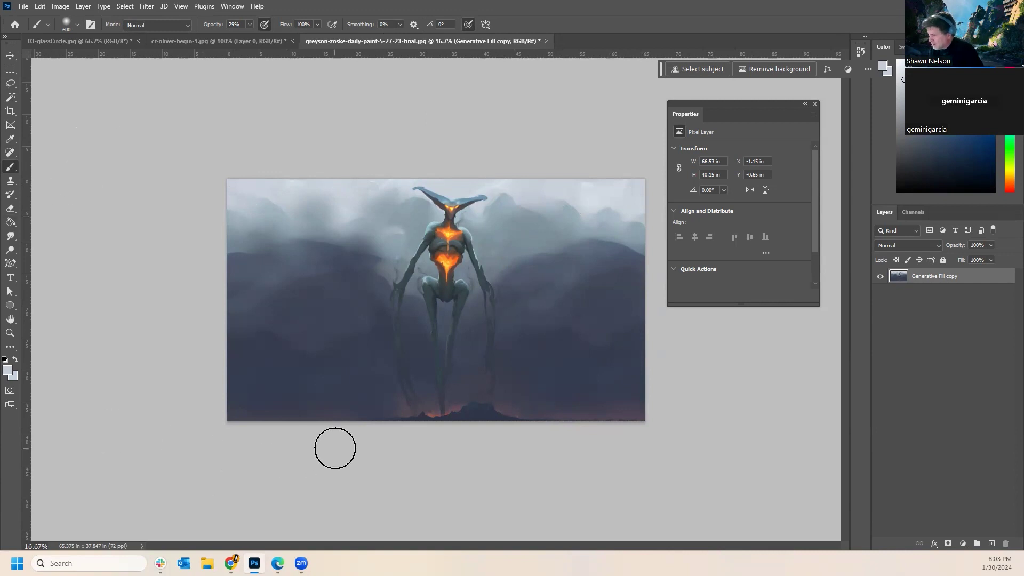
pyautogui.keyDown('alt'); pyautogui.click(364, 406); pyautogui.keyUp('alt')
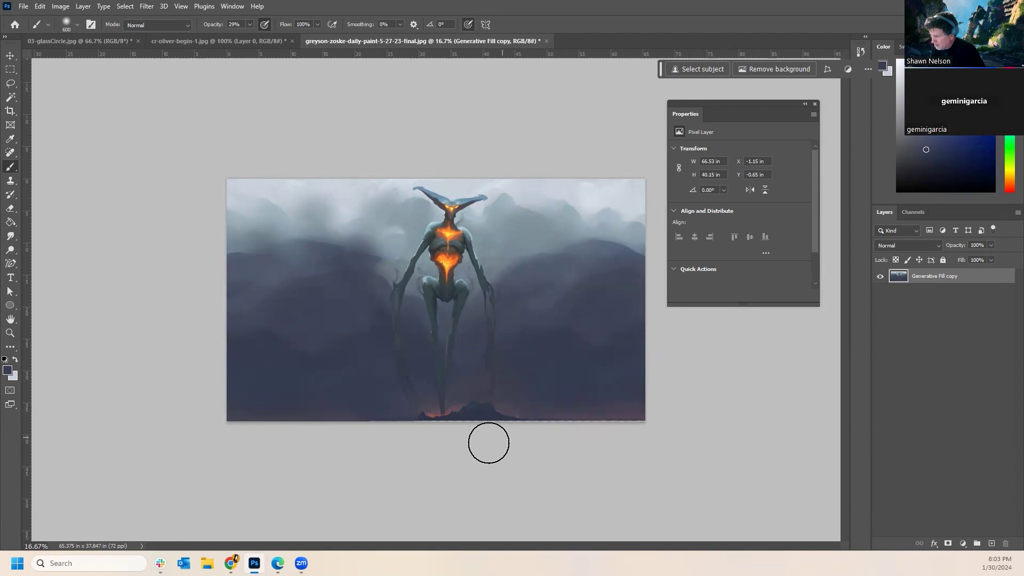
pyautogui.keyDown('alt'); pyautogui.click(437, 414); pyautogui.keyUp('alt')
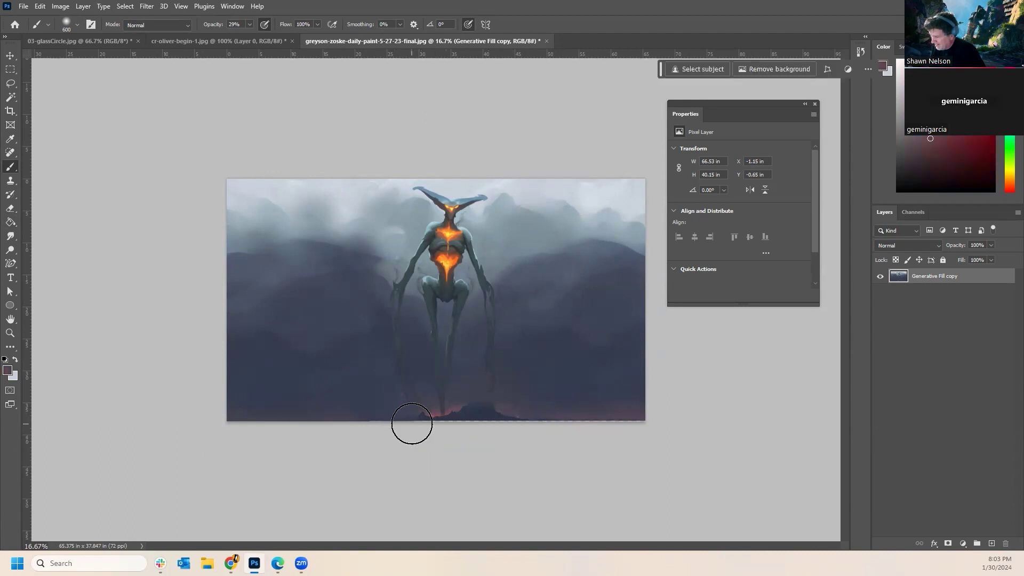
pyautogui.moveTo(402, 423)
pyautogui.mouseDown()
pyautogui.moveTo(385, 437)
pyautogui.moveTo(391, 430)
pyautogui.moveTo(417, 443)
pyautogui.moveTo(424, 435)
pyautogui.moveTo(510, 432)
pyautogui.mouseUp()
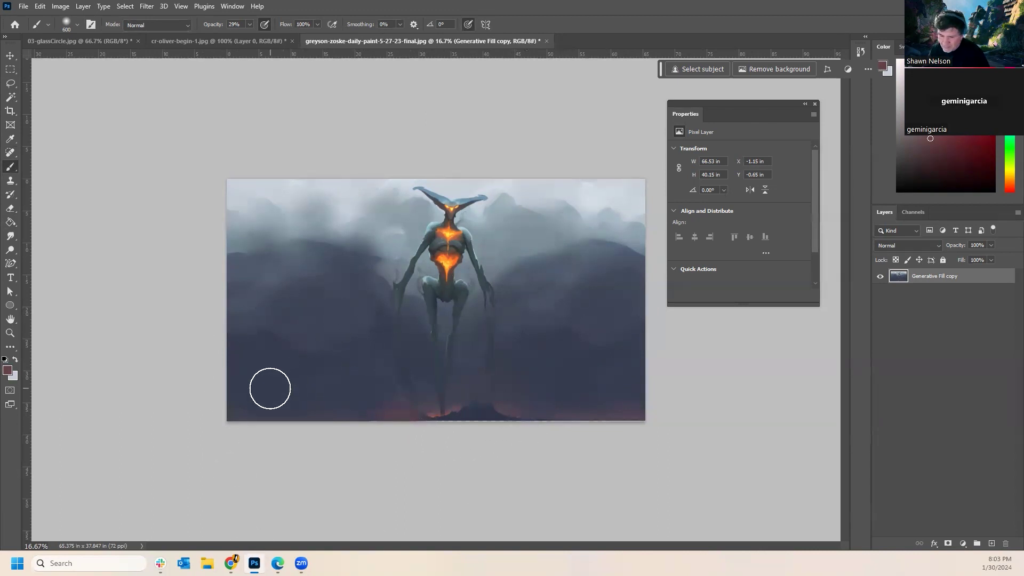
# Resize the brush to 125 and sample darker blues near the creature's arm.
pyautogui.press('[')
pyautogui.press('[')
pyautogui.press('[')
pyautogui.press('[')
pyautogui.press('[')
pyautogui.press('[')
pyautogui.press('[')
pyautogui.press('[')
pyautogui.press('[')
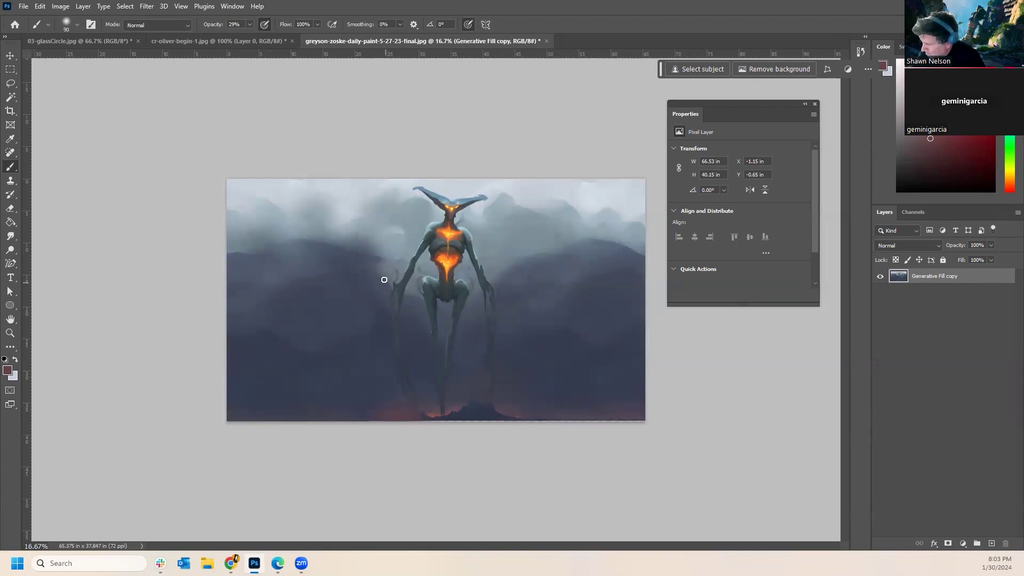
pyautogui.press(']')
pyautogui.keyDown('alt'); pyautogui.click(395, 280); pyautogui.keyUp('alt')
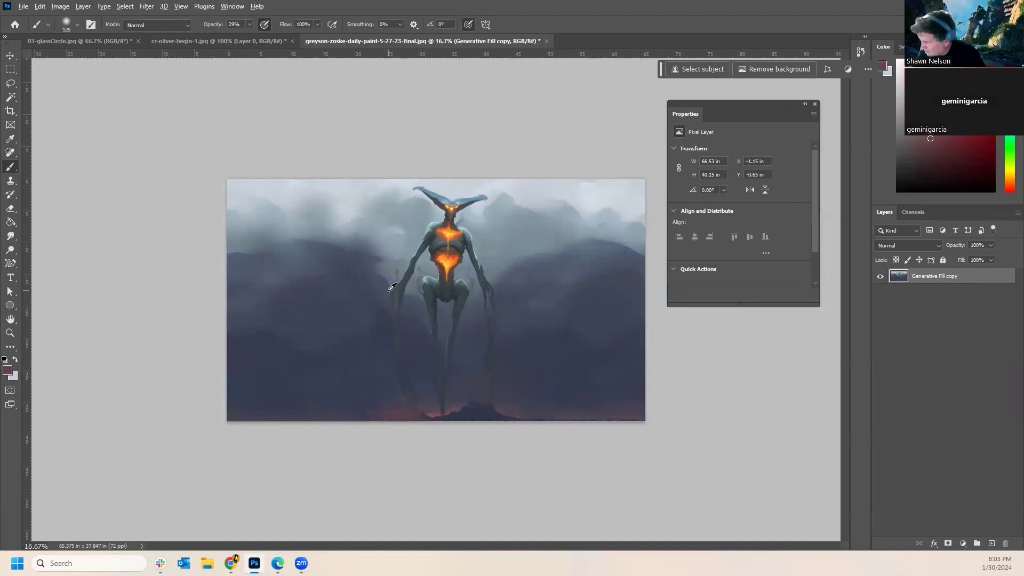
pyautogui.keyDown('alt'); pyautogui.click(369, 260); pyautogui.keyUp('alt')
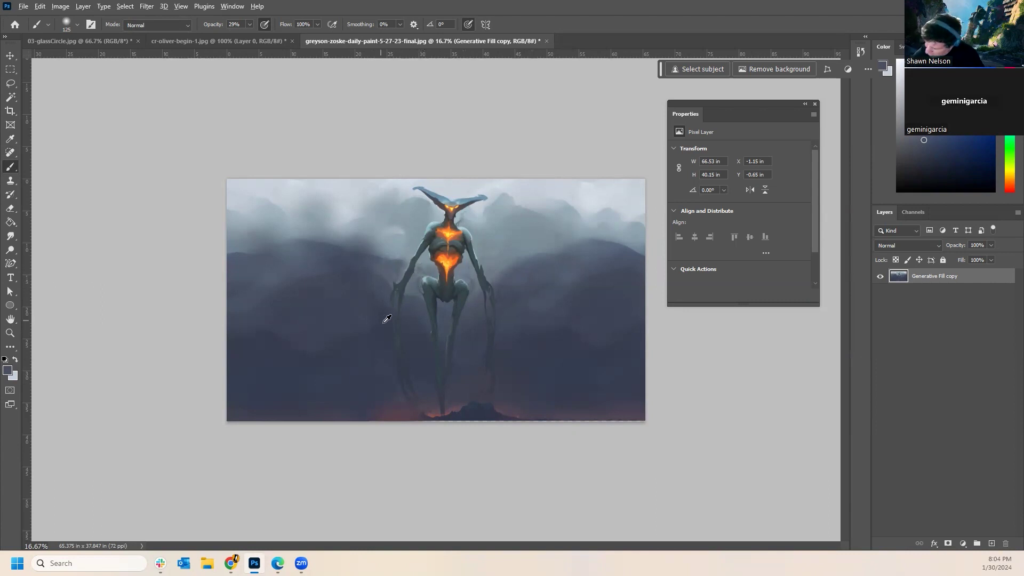
pyautogui.keyDown('alt'); pyautogui.click(412, 275); pyautogui.keyUp('alt')
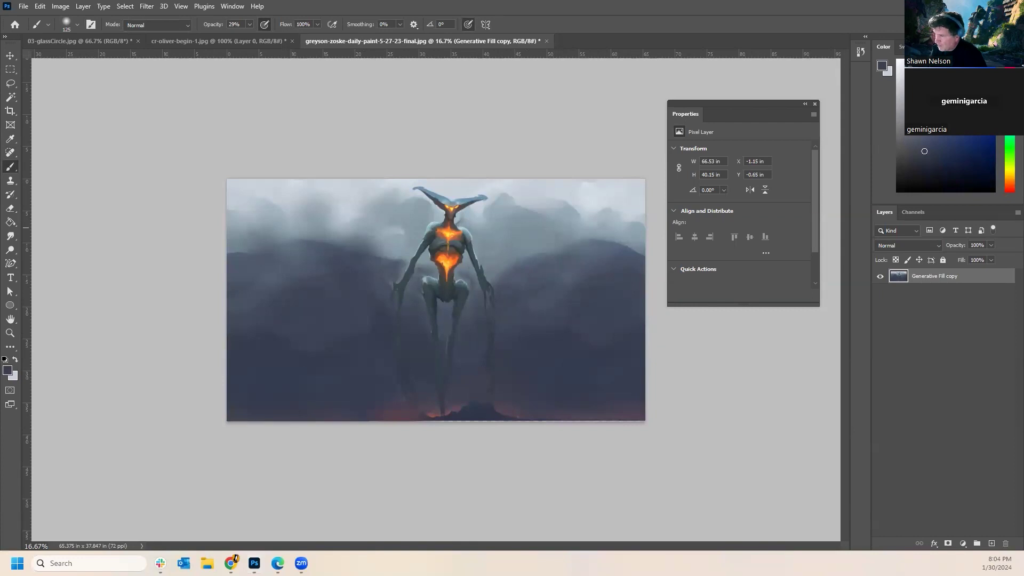
pyautogui.hotkey('alt', 'Tab')
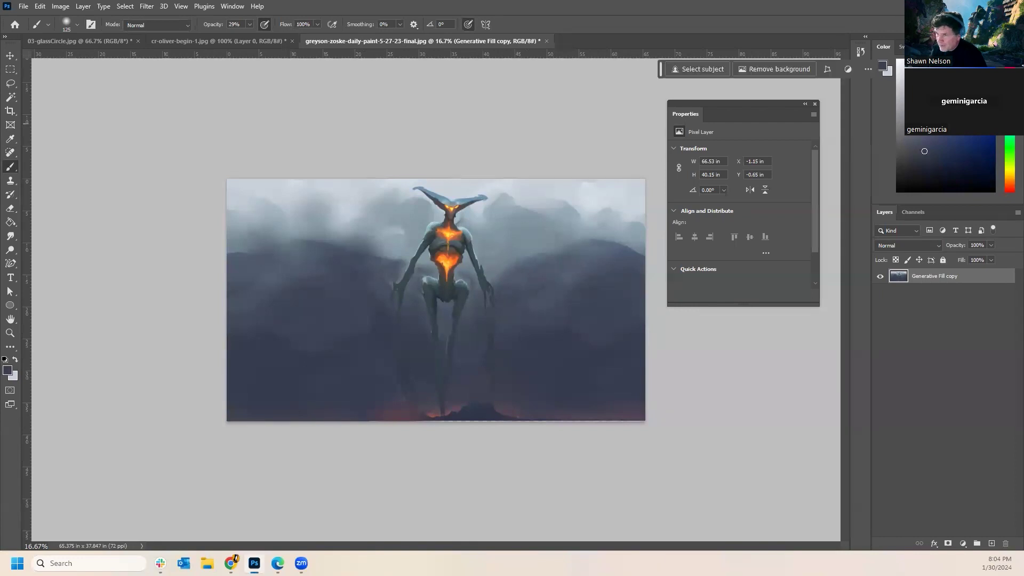
# Close the widened creature painting without saving, returning to the 03-glassCircle composite.
pyautogui.click(547, 42)
pyautogui.click(511, 209)
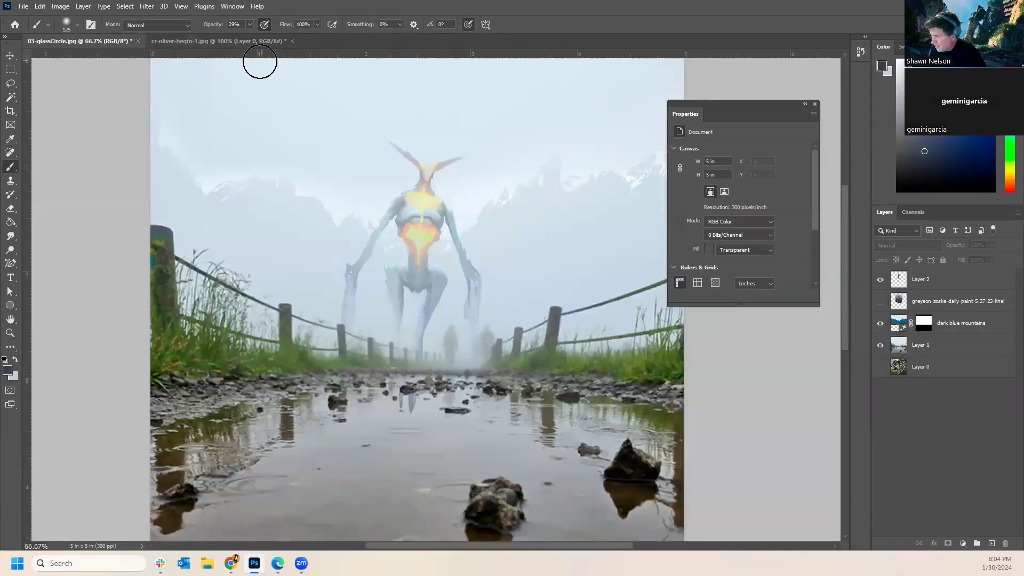
pyautogui.scroll(-3, 446, 373)
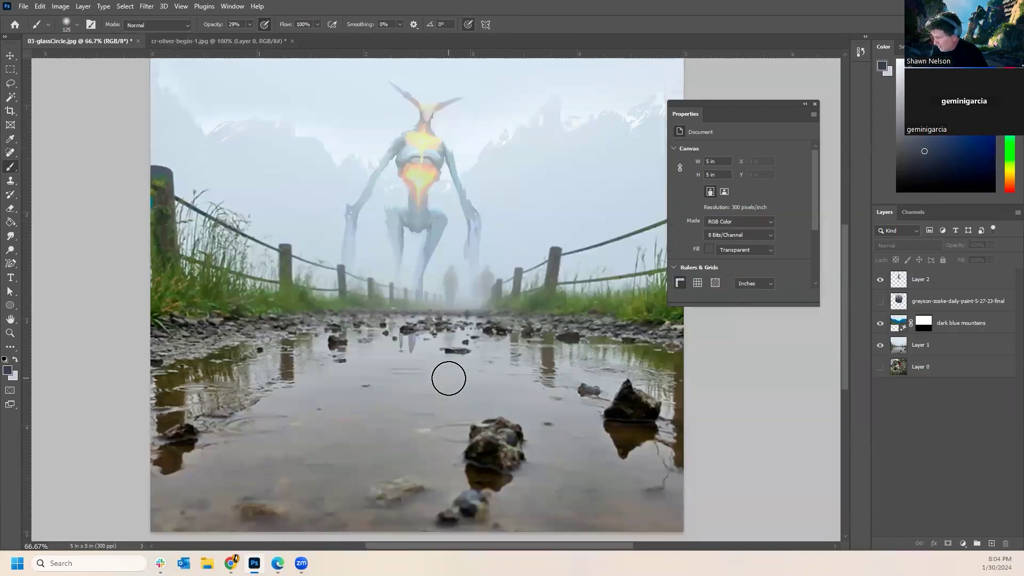
pyautogui.scroll(1, 448, 378)
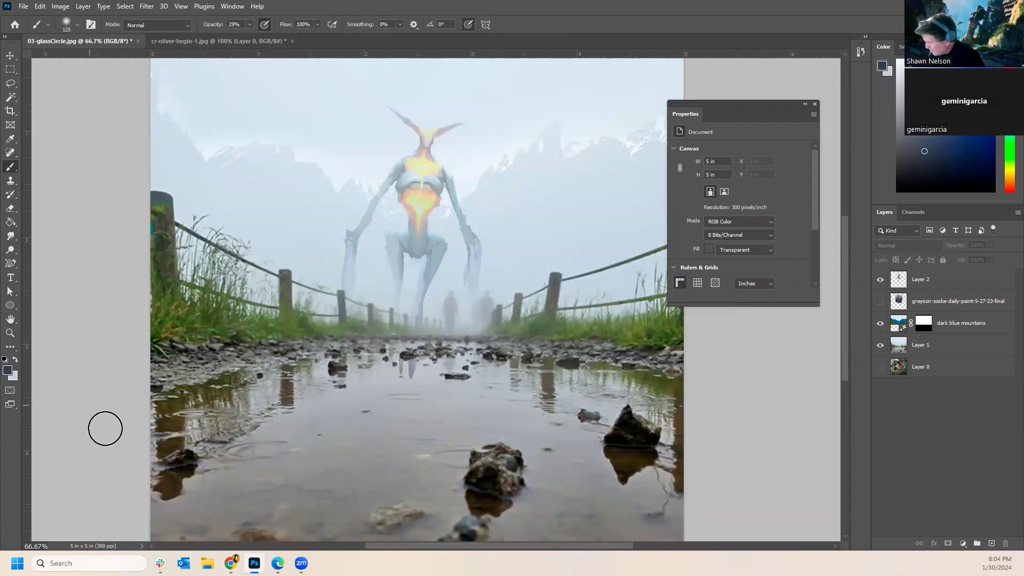
pyautogui.click(23, 6)
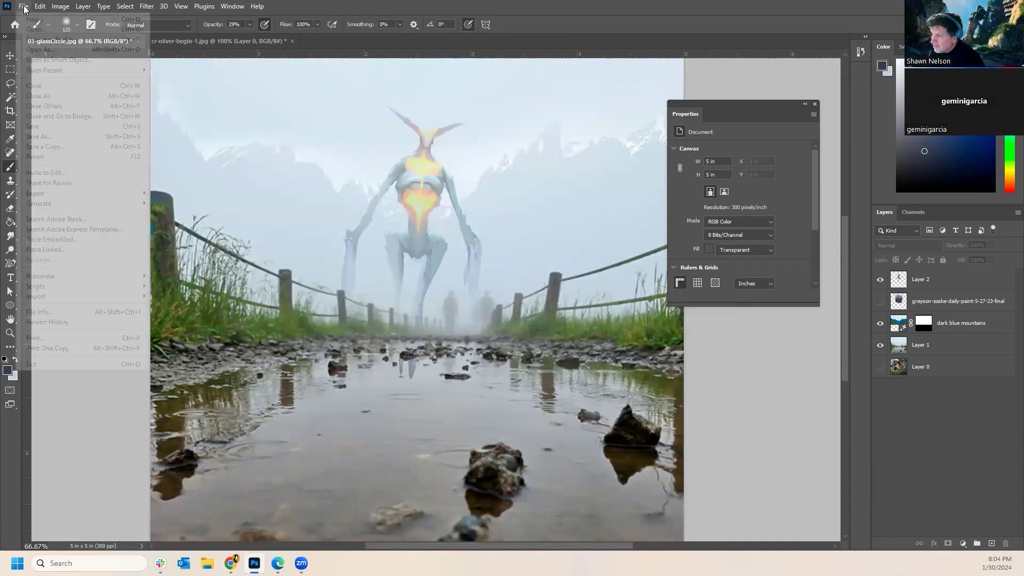
# Save the composite as layered PSD 'Monster in the grass.psd' in the tutorial03 folder.
pyautogui.click(46, 138)
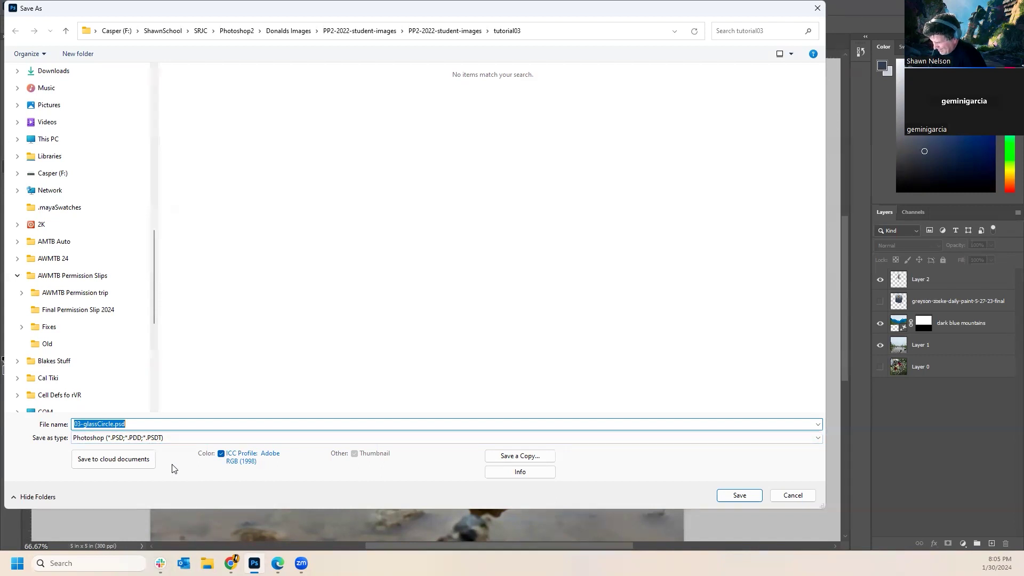
pyautogui.click(135, 423)
pyautogui.moveTo(135, 423); pyautogui.dragTo(36, 423)
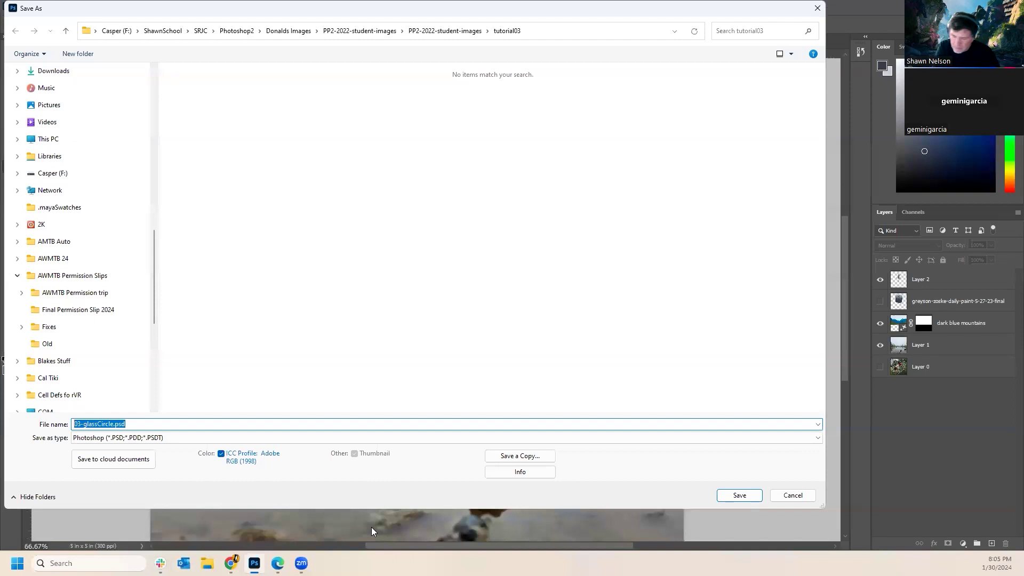
pyautogui.write('Mon')
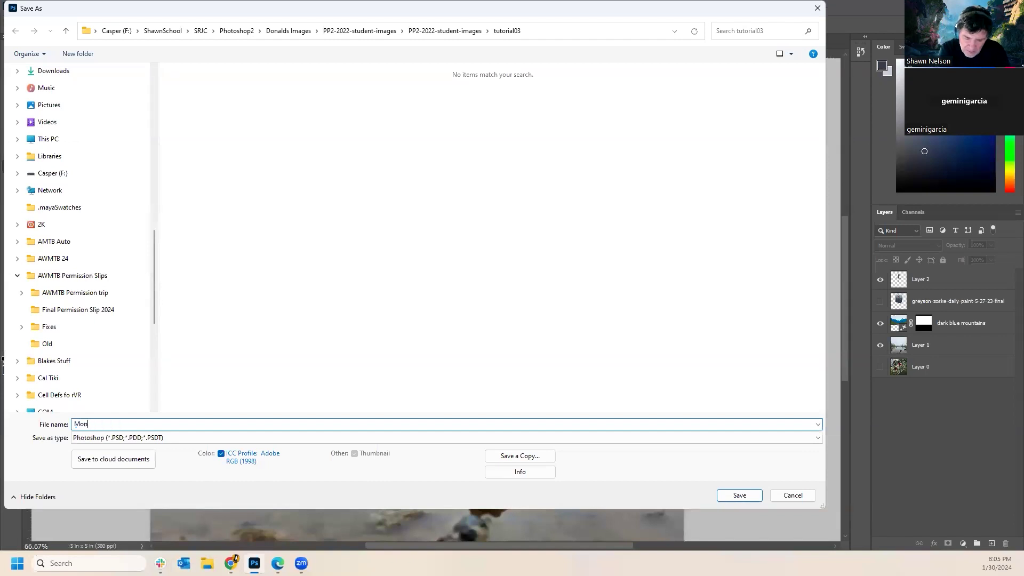
pyautogui.write('ster in ')
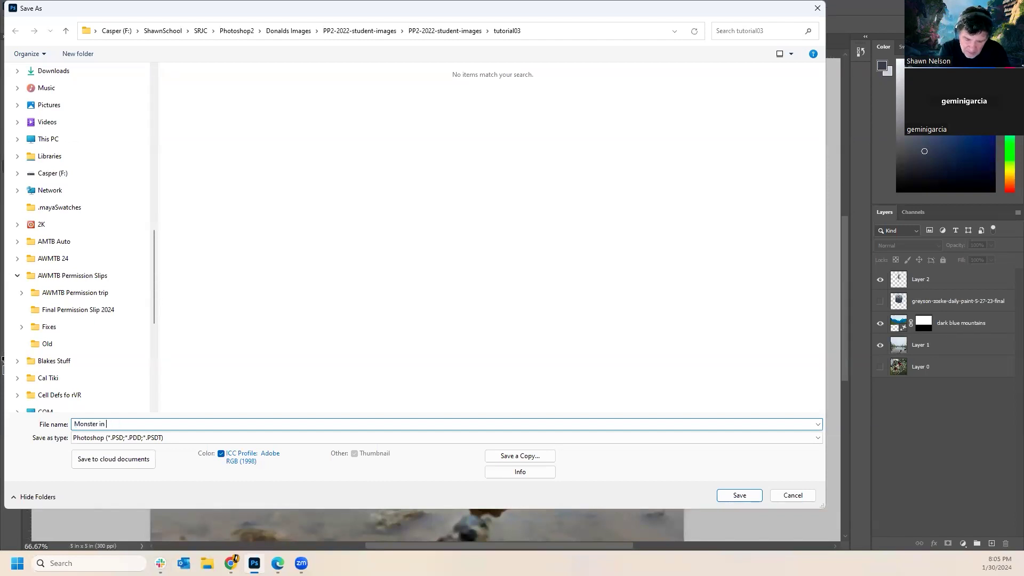
pyautogui.write('the grass')
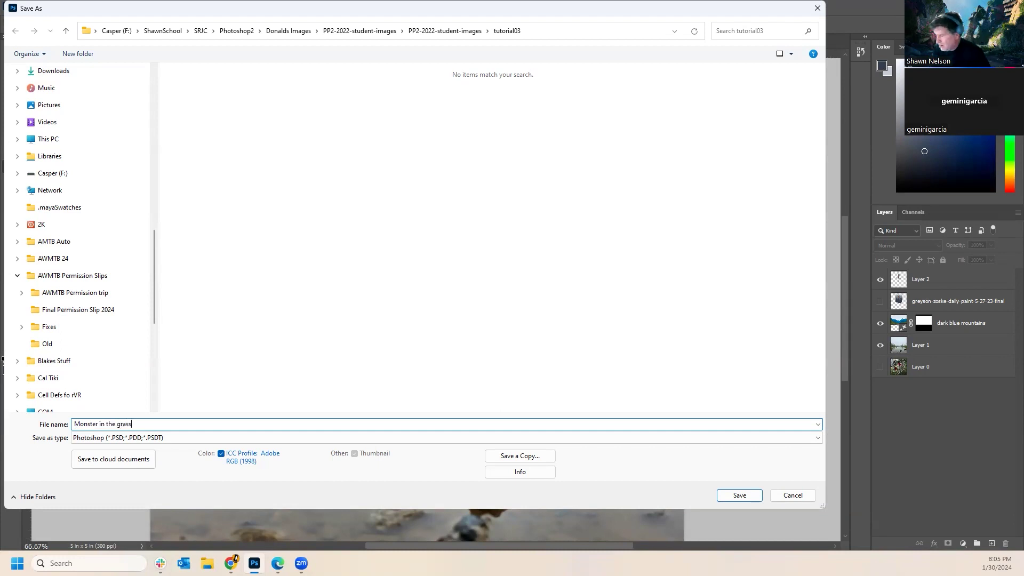
pyautogui.click(743, 501)
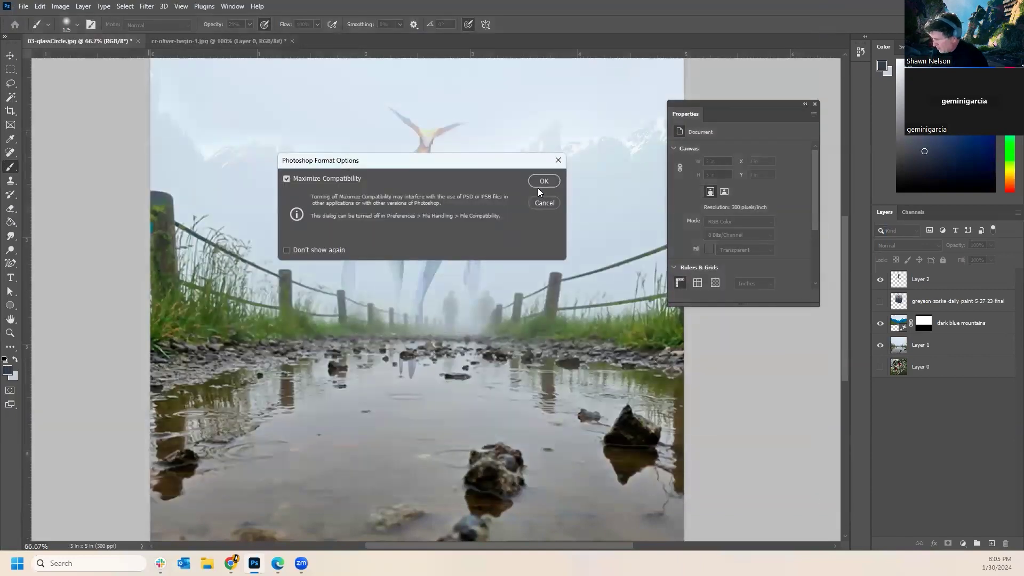
pyautogui.click(537, 185)
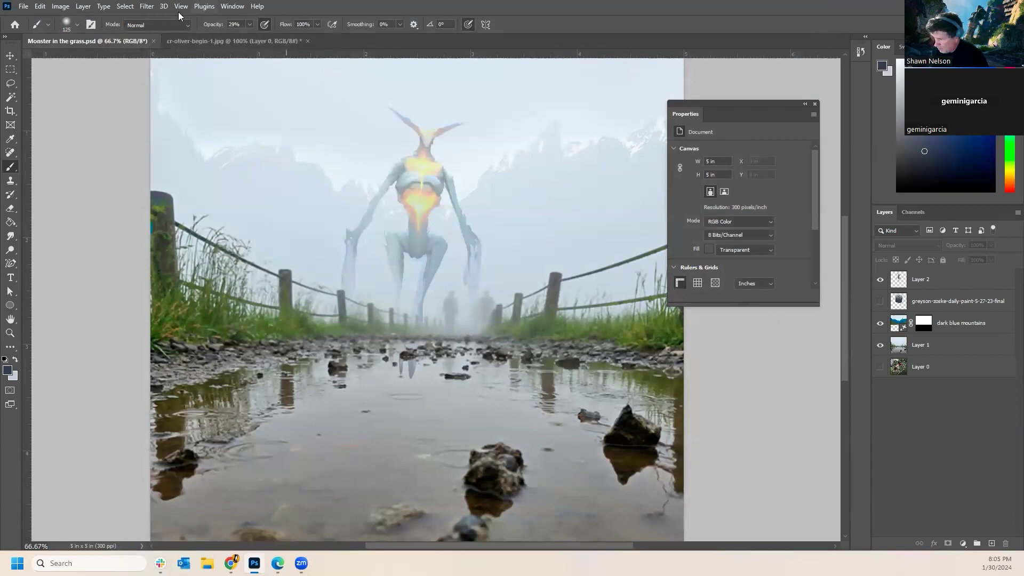
# Set up a PNG copy named 'Monster in the grass copy.png' in the Donalds Images folder.
pyautogui.click(24, 7)
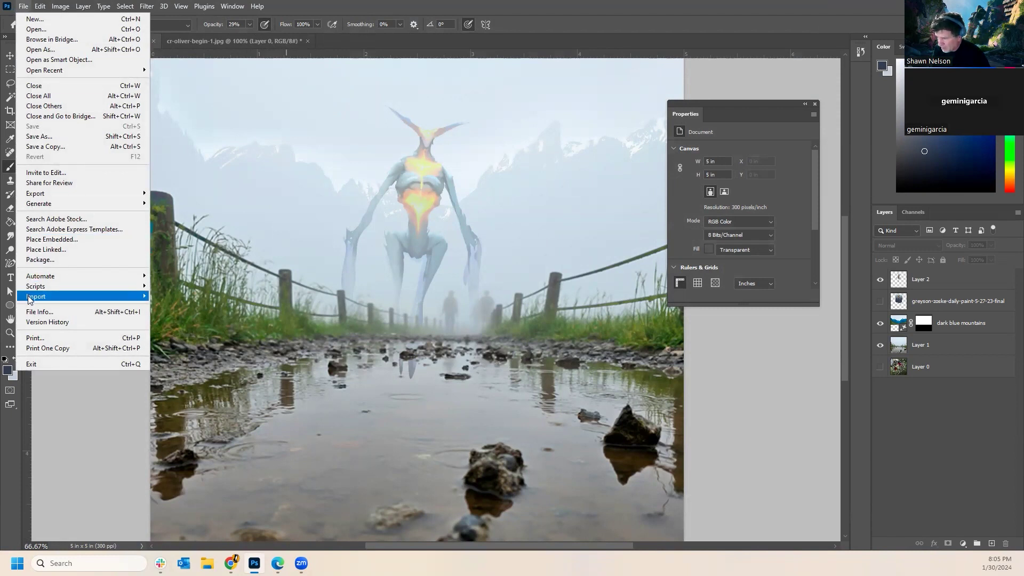
pyautogui.click(39, 137)
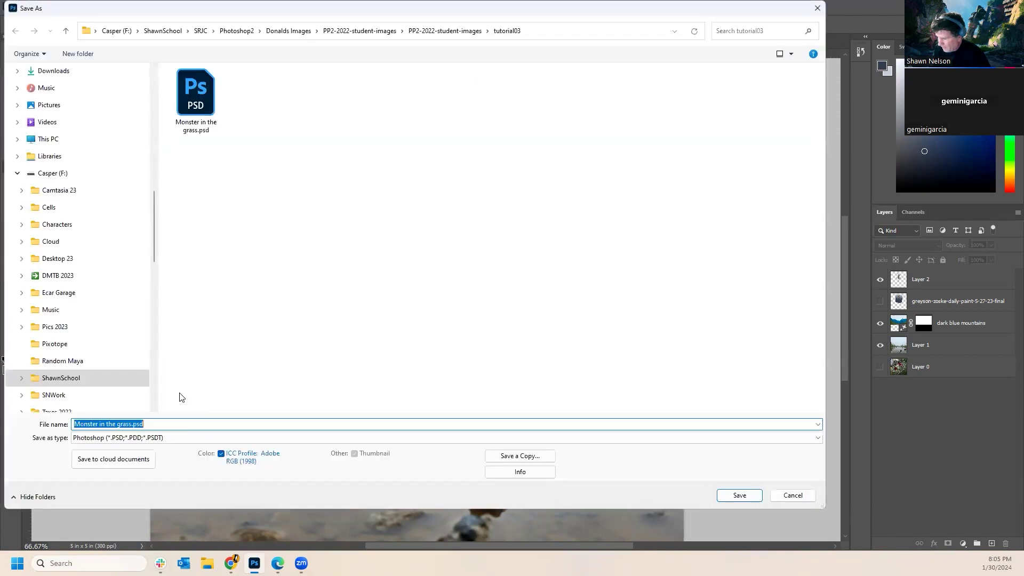
pyautogui.click(150, 441)
pyautogui.click(149, 441)
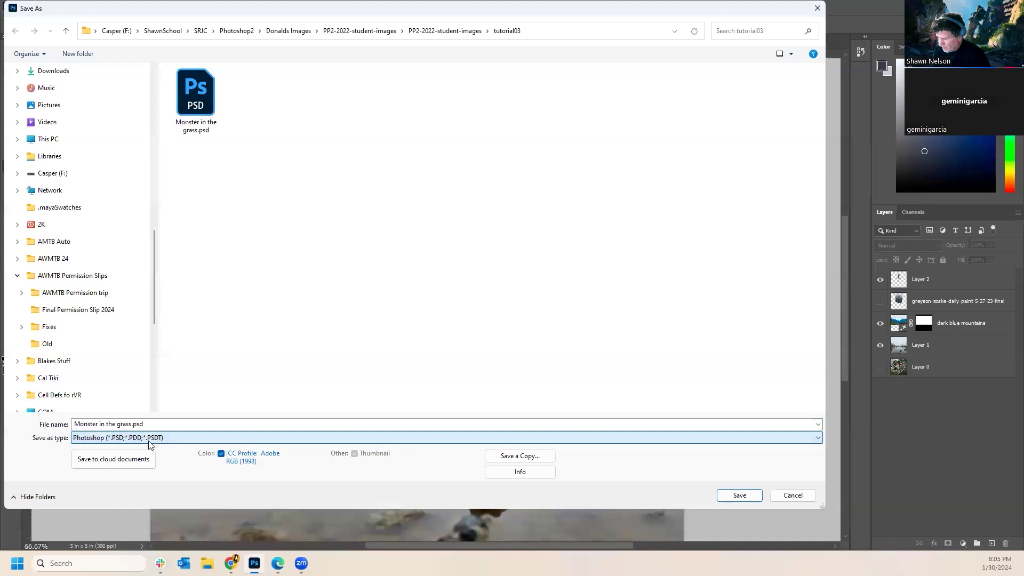
pyautogui.click(503, 457)
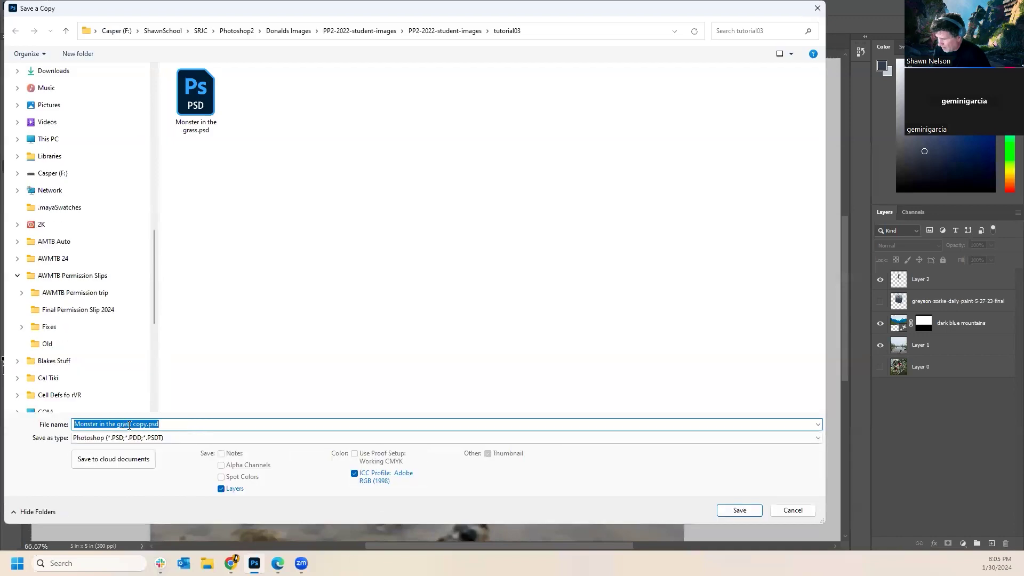
pyautogui.click(107, 437)
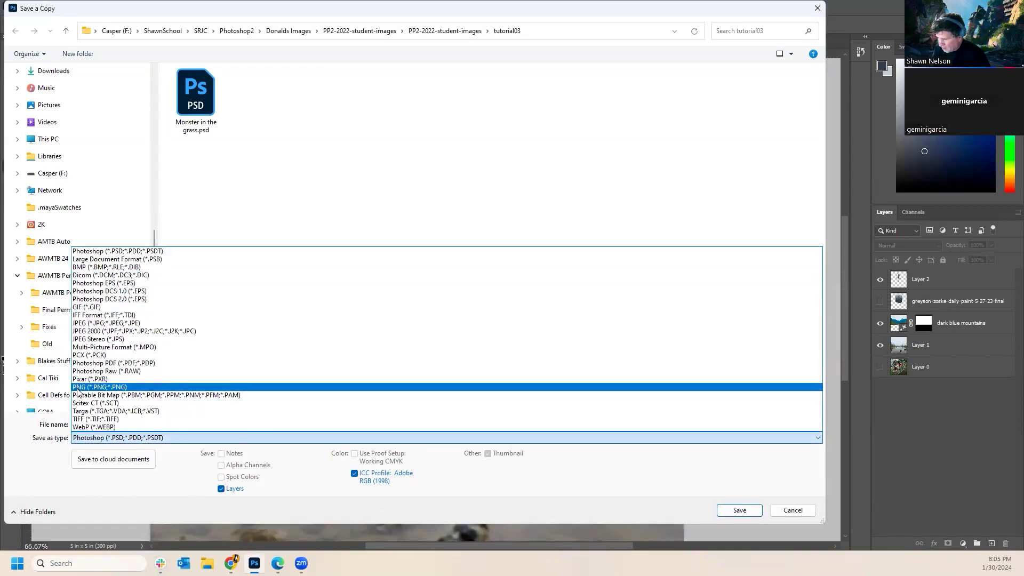
pyautogui.click(78, 388)
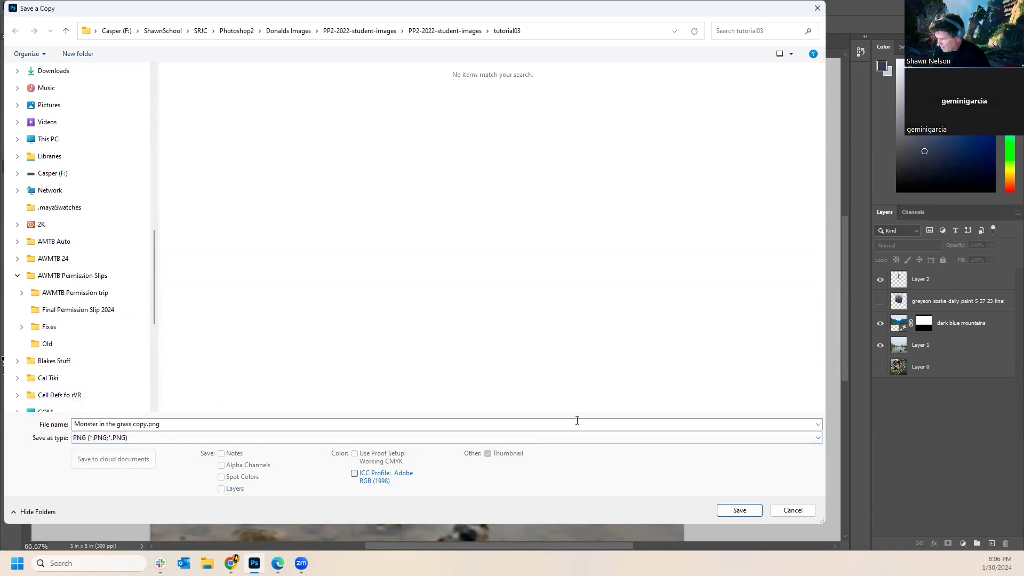
pyautogui.click(275, 34)
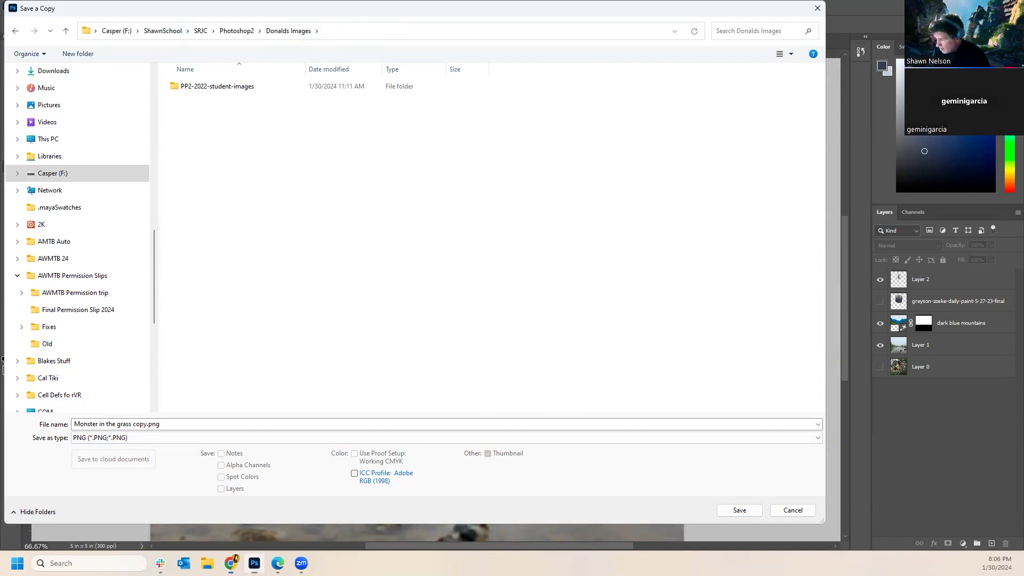
pyautogui.hotkey('alt', 'Tab')
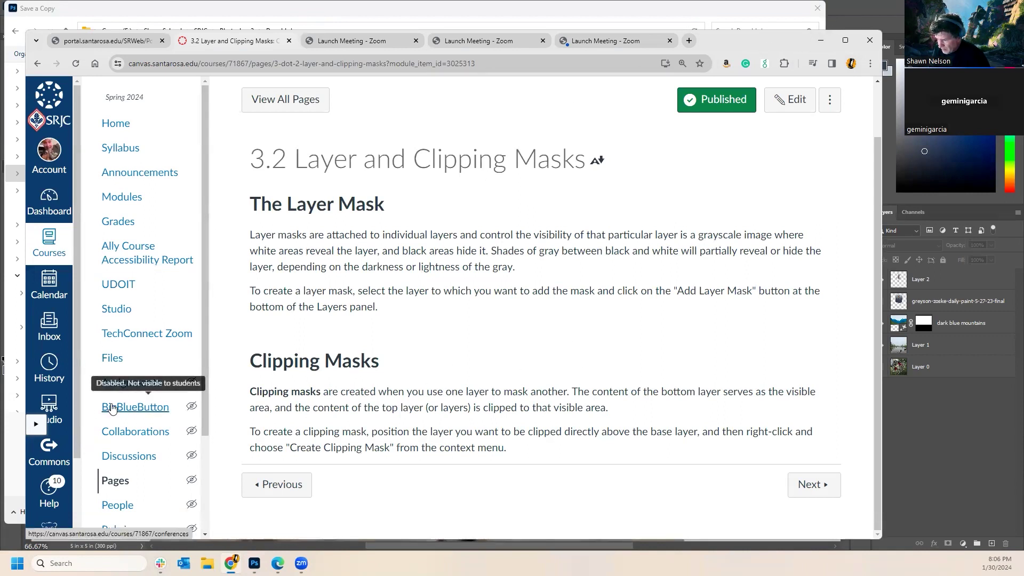
# Advance to the 3.3a Stained Glass assignment page, then go back to Photoshop.
pyautogui.click(808, 486)
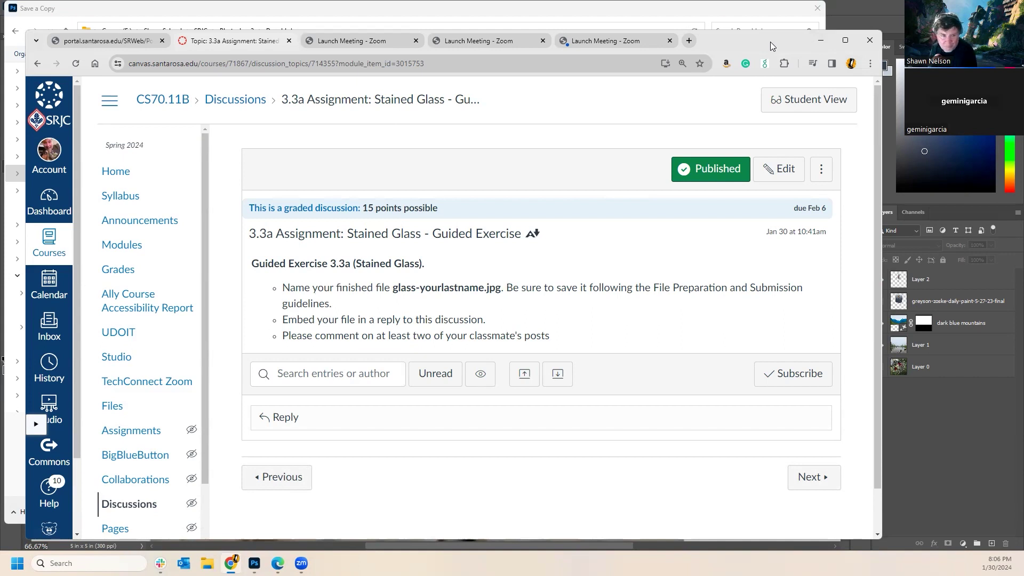
pyautogui.hotkey('alt', 'Tab')
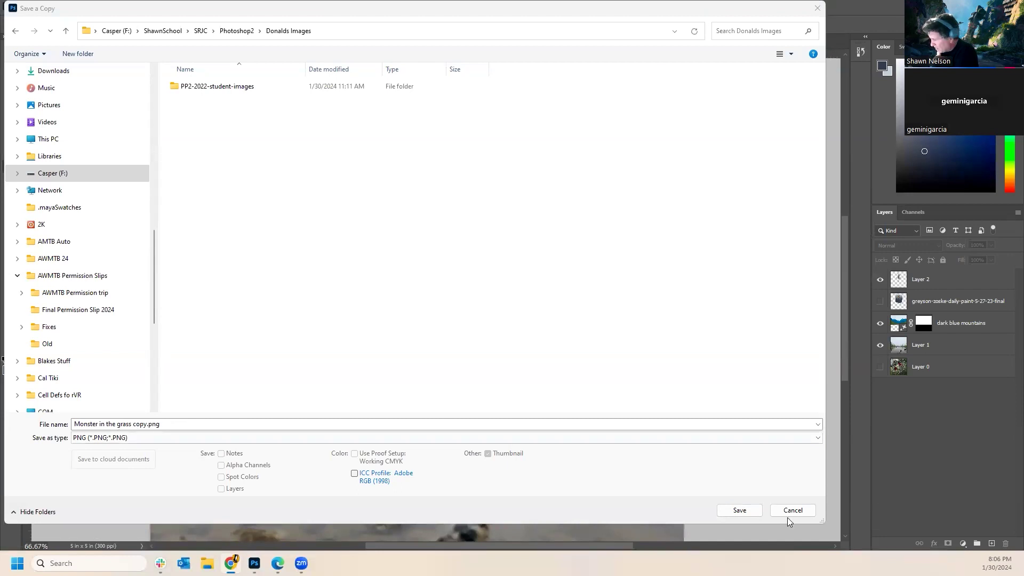
# Save the PNG copy of the composite to the Desktop.
pyautogui.scroll(10, 80, 144)
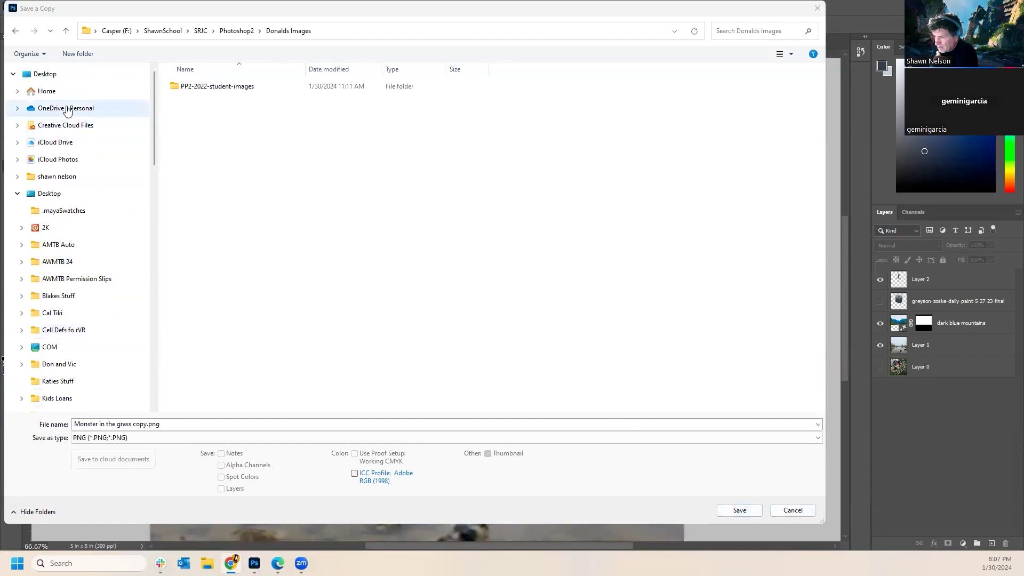
pyautogui.click(60, 74)
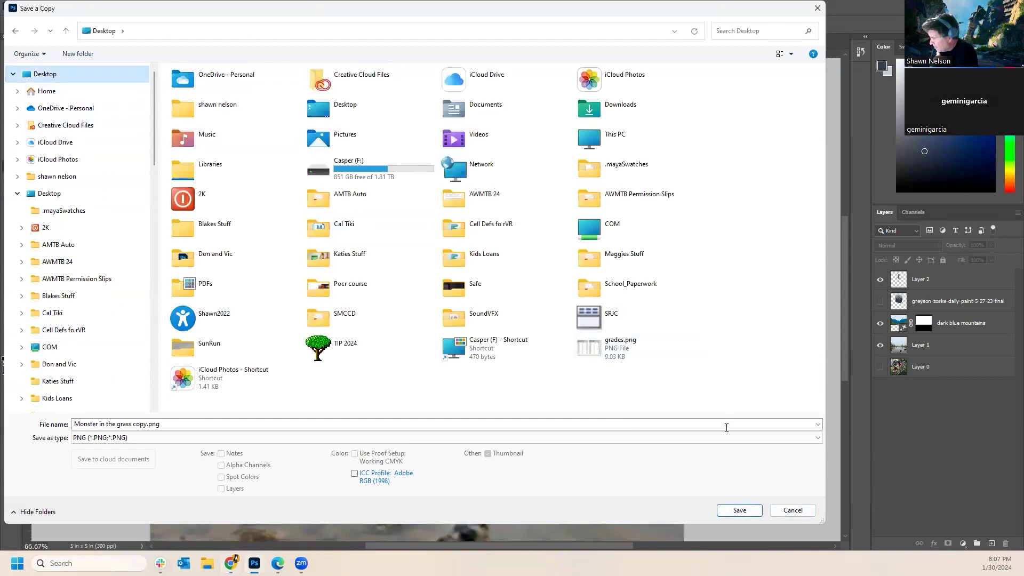
pyautogui.click(738, 510)
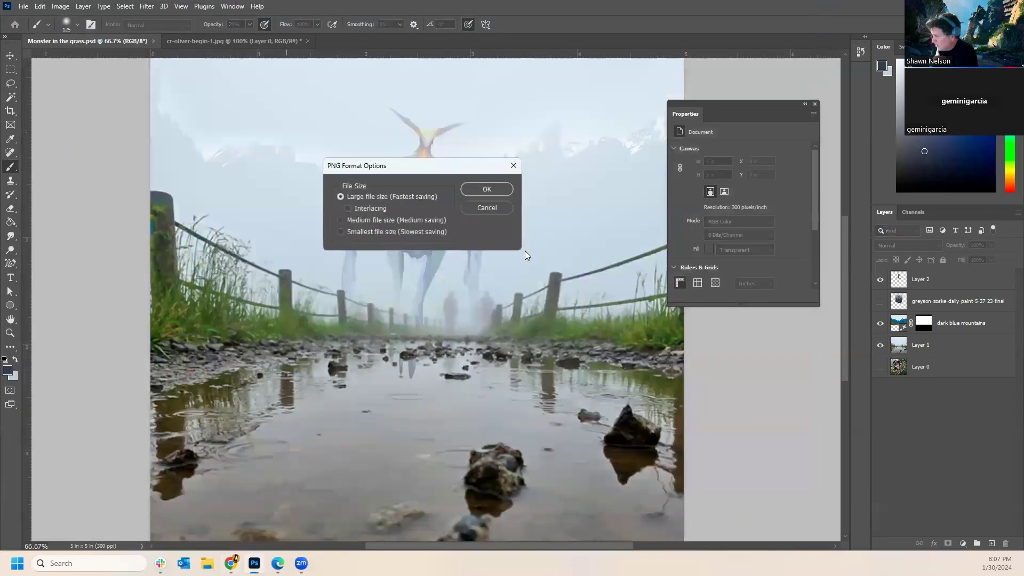
pyautogui.click(482, 188)
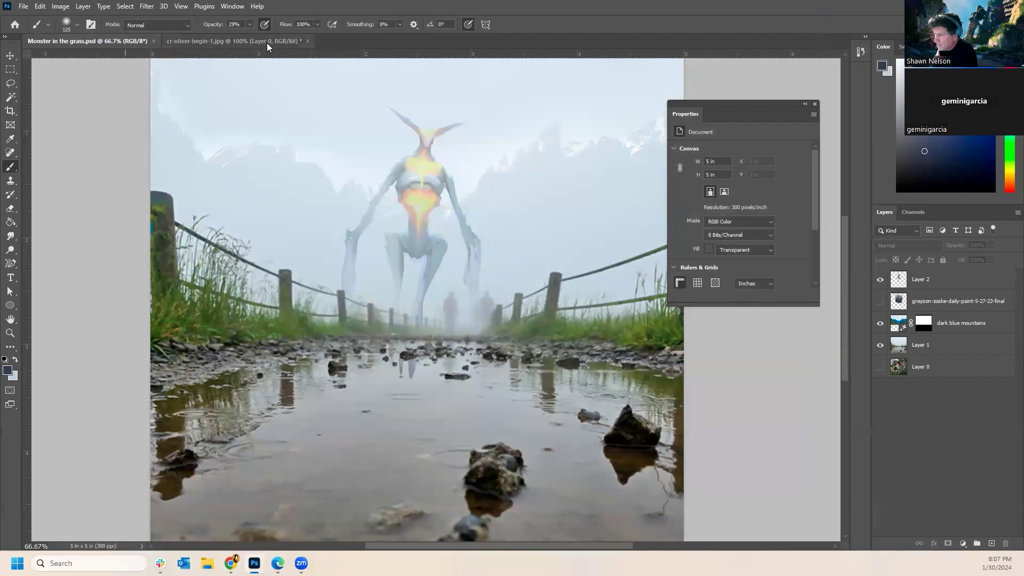
# Close cr-oliver-begin-1.jpg without saving its changes.
pyautogui.click(183, 41)
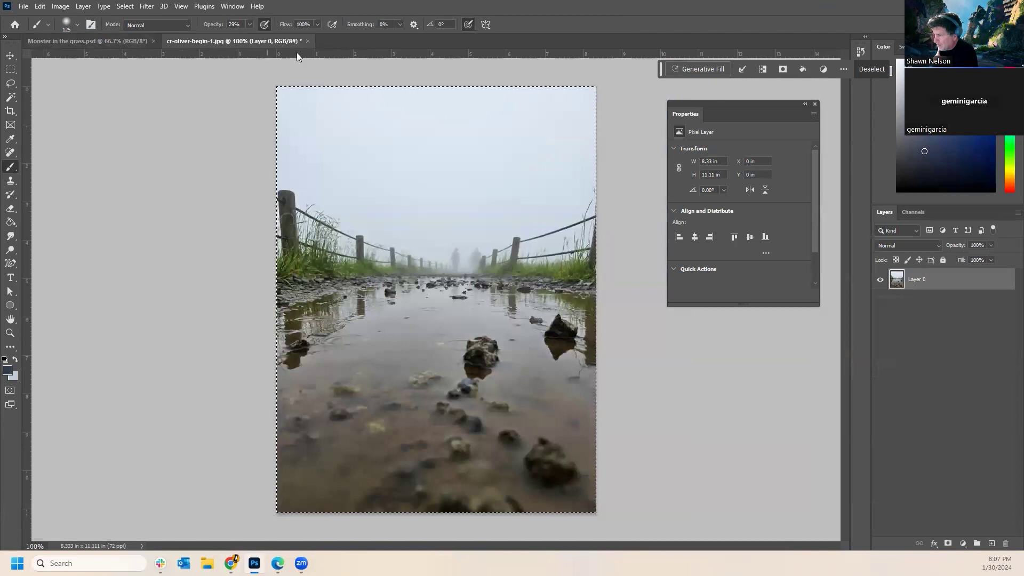
pyautogui.click(308, 42)
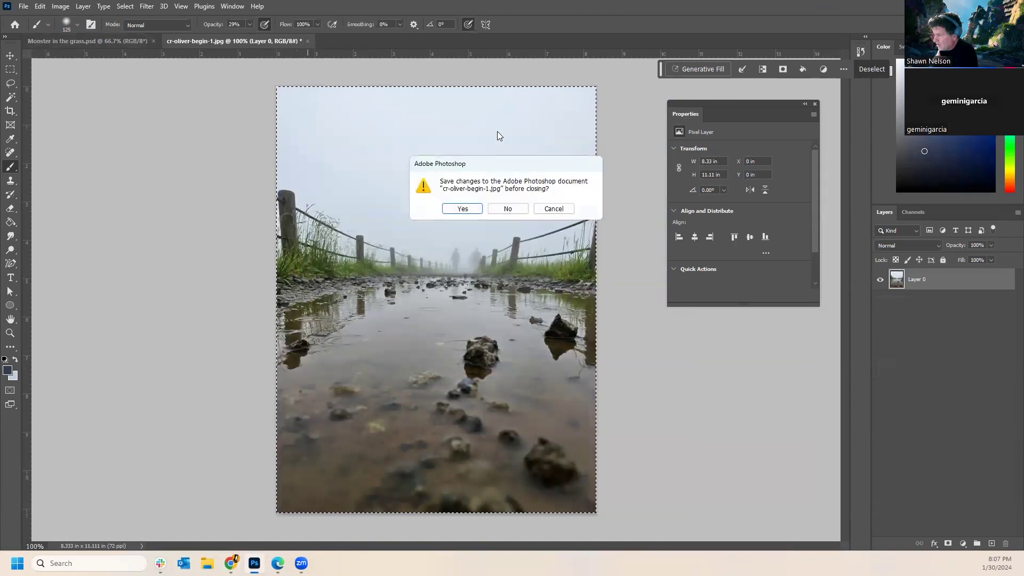
pyautogui.click(510, 207)
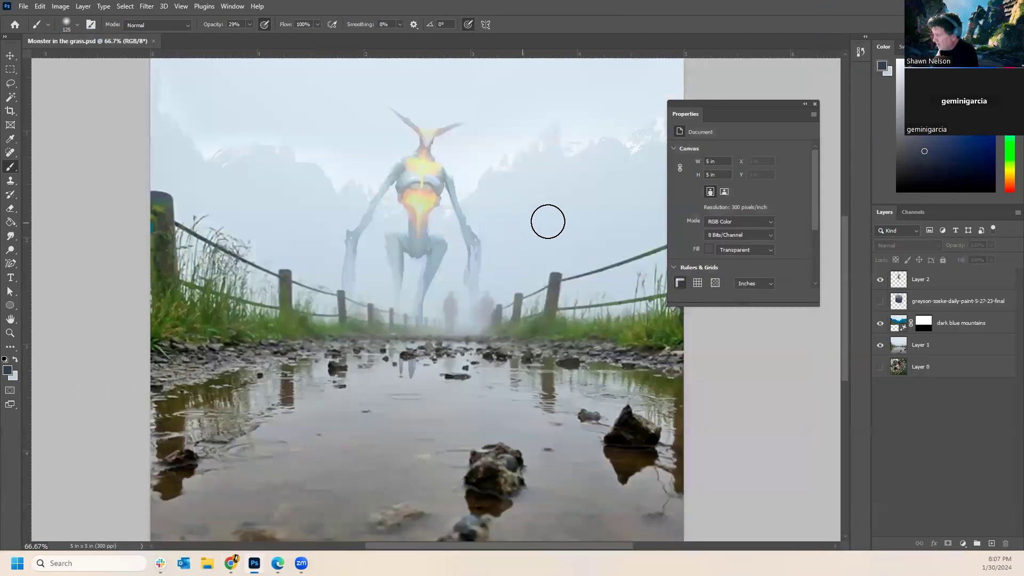
# Hide Layer 2, the monster painting, Layer 1 and dark blue mountains, keeping Layer 0 visible and selected.
pyautogui.click(880, 279)
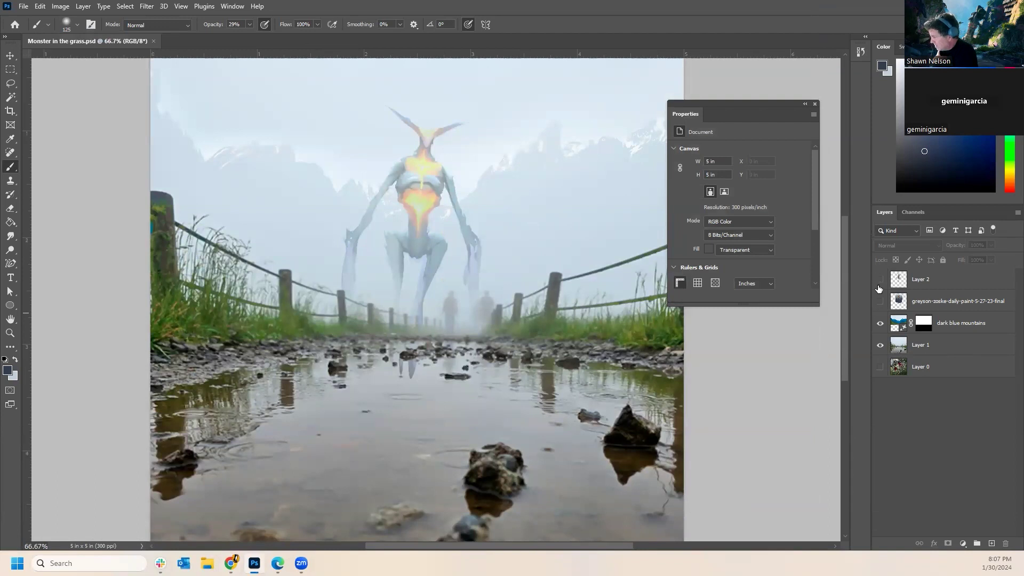
pyautogui.click(880, 301)
pyautogui.click(880, 301)
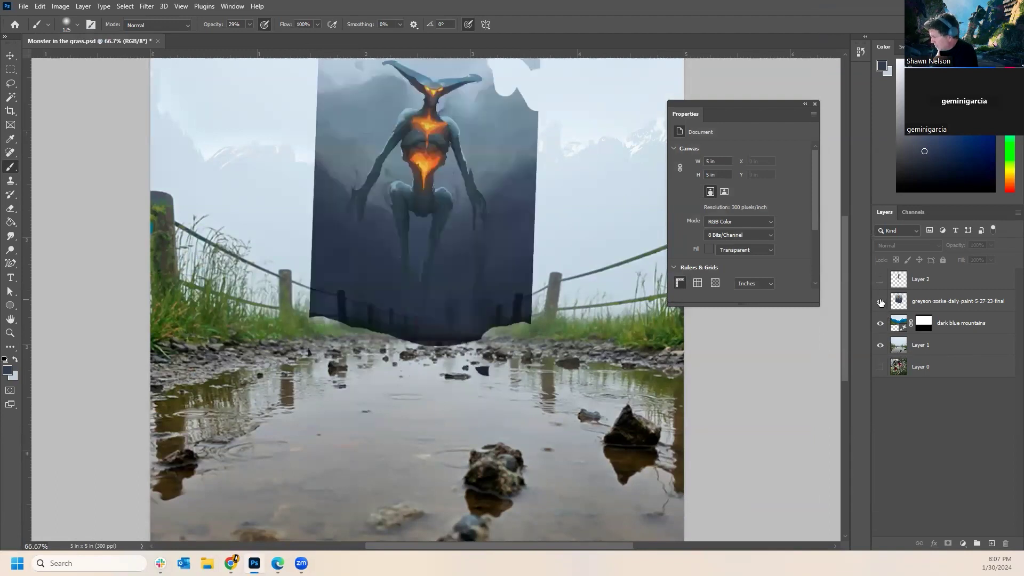
pyautogui.click(881, 302)
pyautogui.click(880, 344)
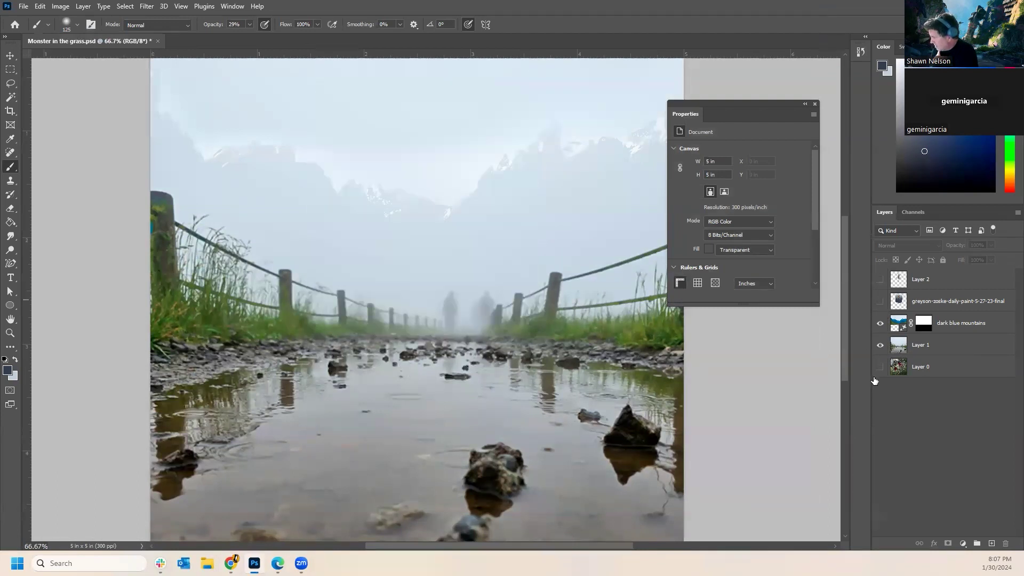
pyautogui.click(878, 371)
pyautogui.click(948, 376)
pyautogui.click(880, 345)
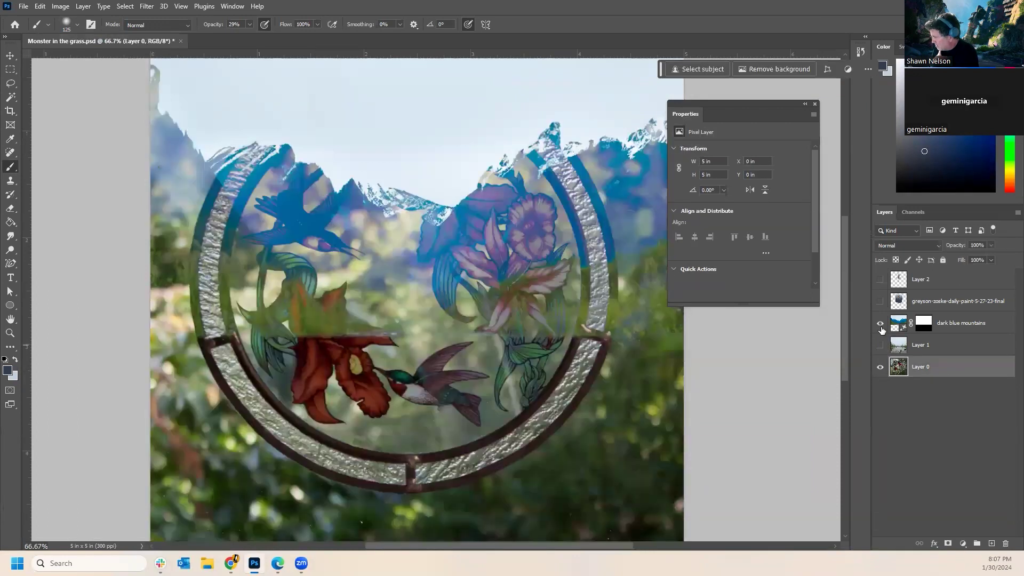
pyautogui.click(880, 324)
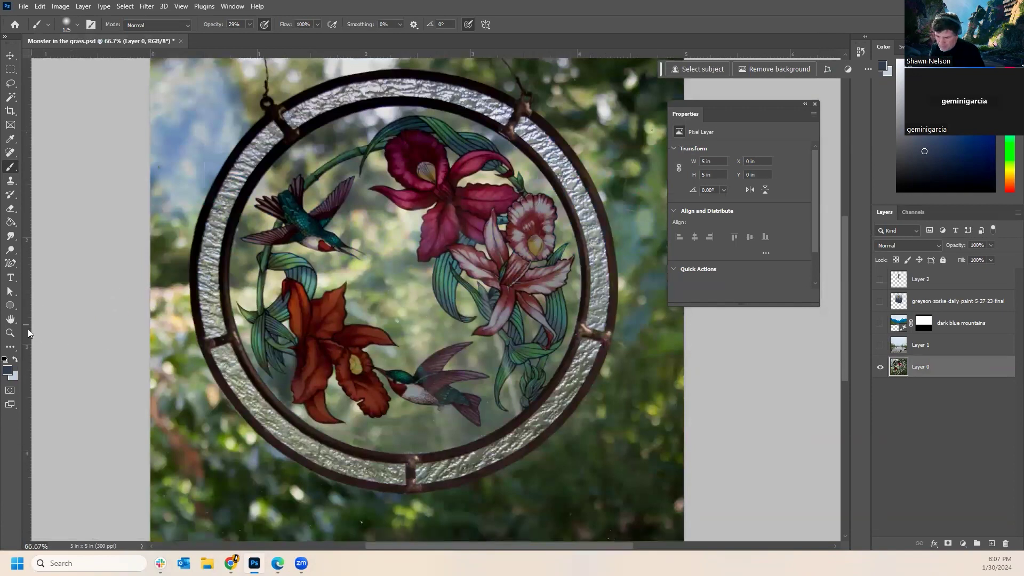
# Zoom out to show the whole stained-glass hummingbird window, keep Layer 1 hidden, and capture a screenshot.
pyautogui.click(9, 333)
pyautogui.keyDown('alt'); pyautogui.click(415, 294); pyautogui.keyUp('alt')
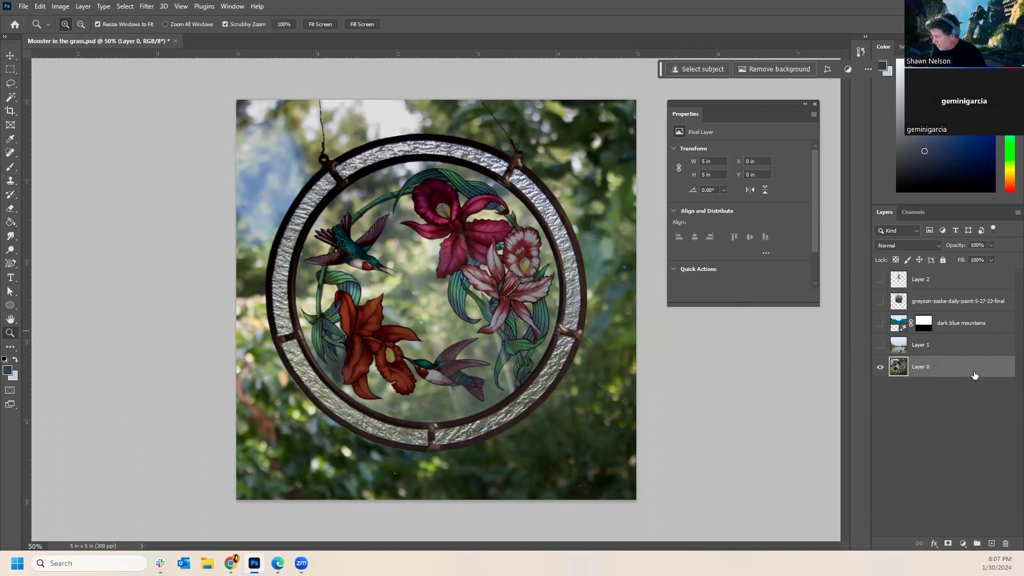
pyautogui.click(880, 347)
pyautogui.click(880, 345)
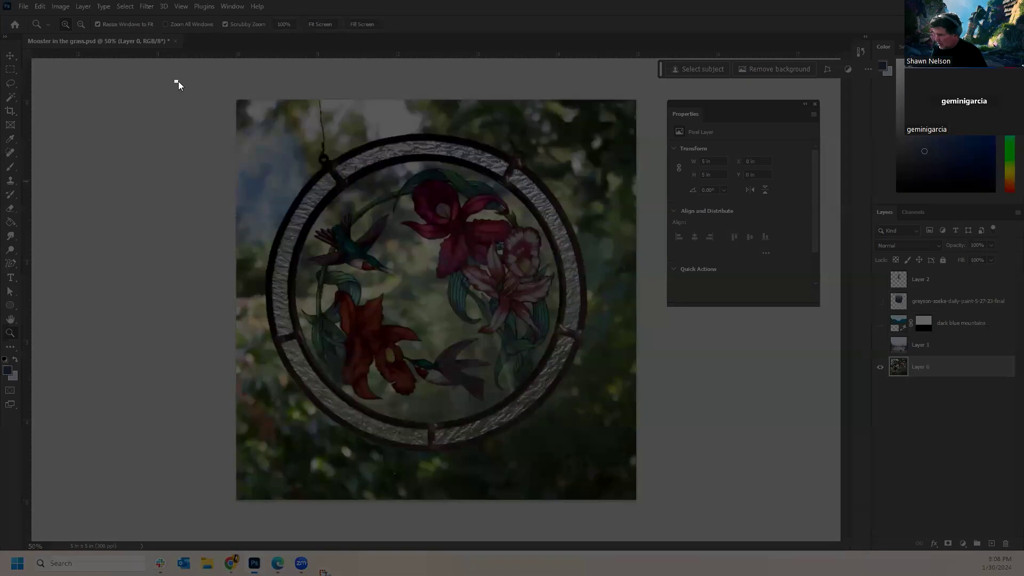
pyautogui.moveTo(176, 81); pyautogui.dragTo(1008, 495)
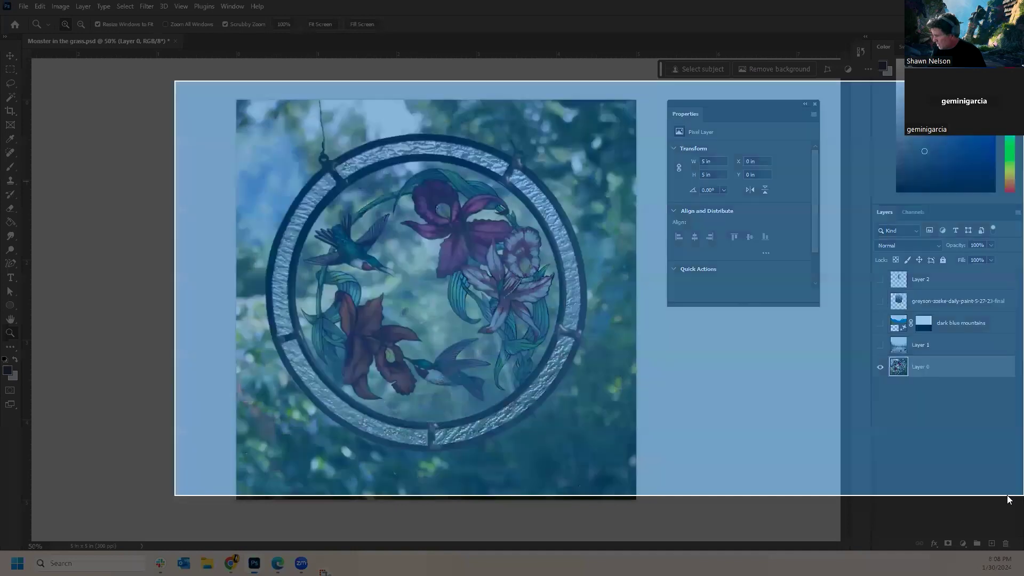
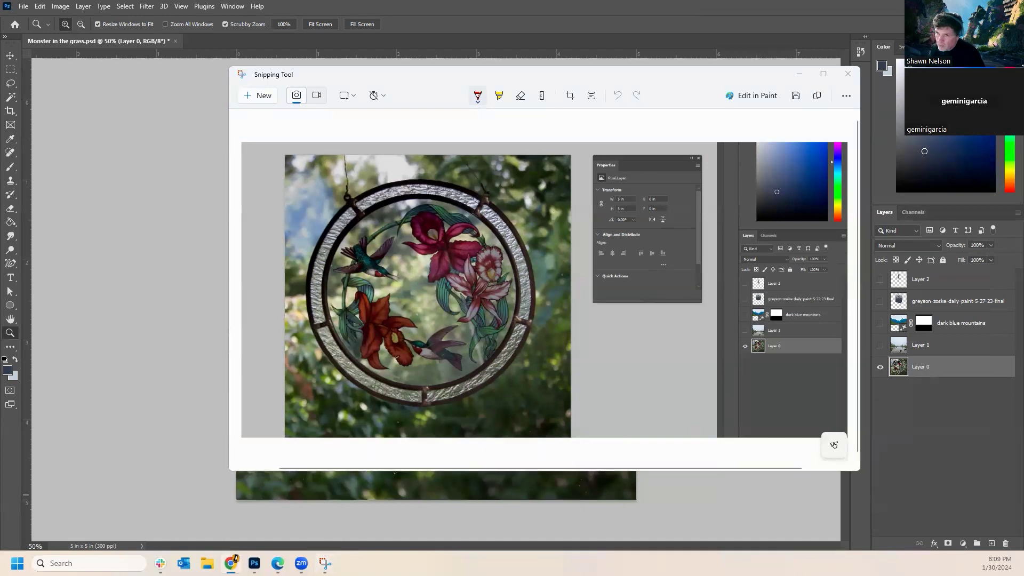
# Switch from Photoshop to the Canvas 3.3a Stained Glass discussion page in Chrome.
pyautogui.hotkey('alt', 'Tab')
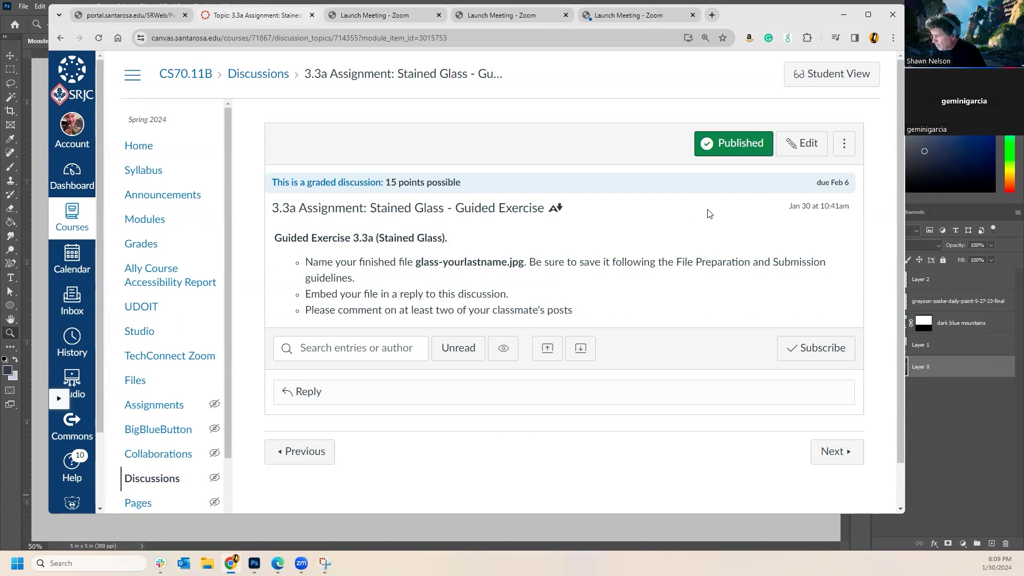
# Open the discussion for editing and rename the requested file to glass-yourlastname1.jpg.
pyautogui.click(802, 145)
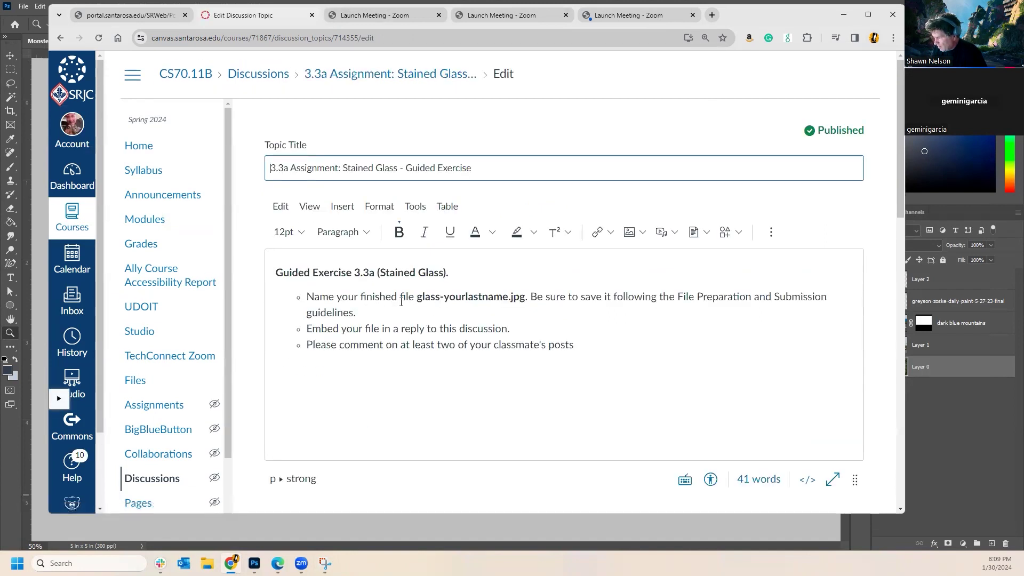
pyautogui.click(413, 297)
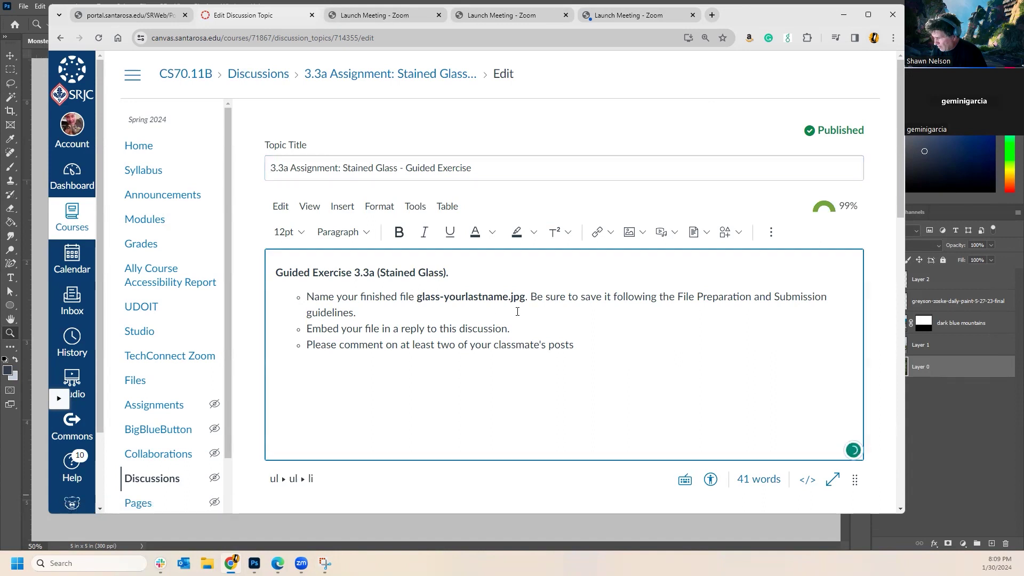
pyautogui.click(507, 297)
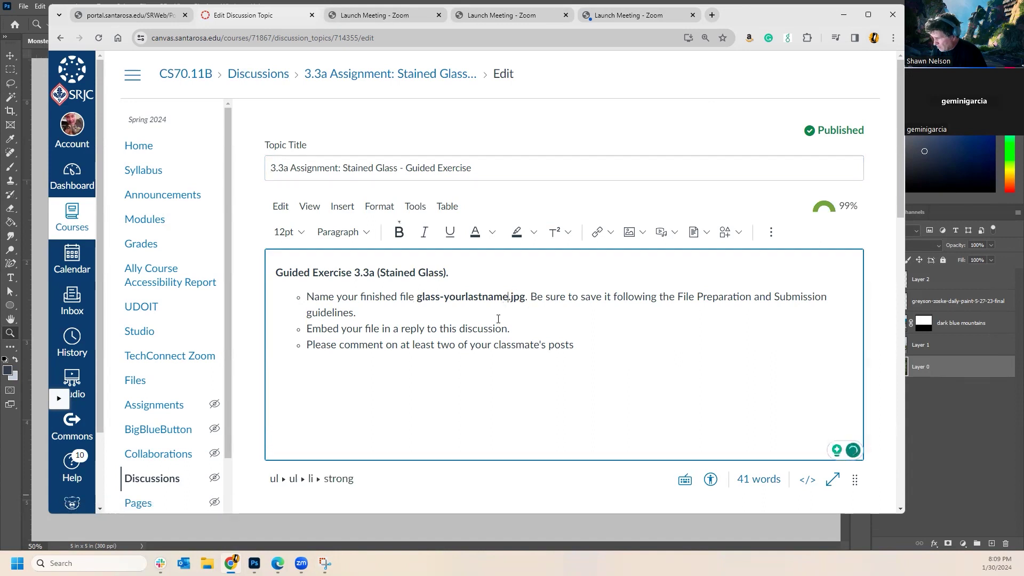
pyautogui.write('1')
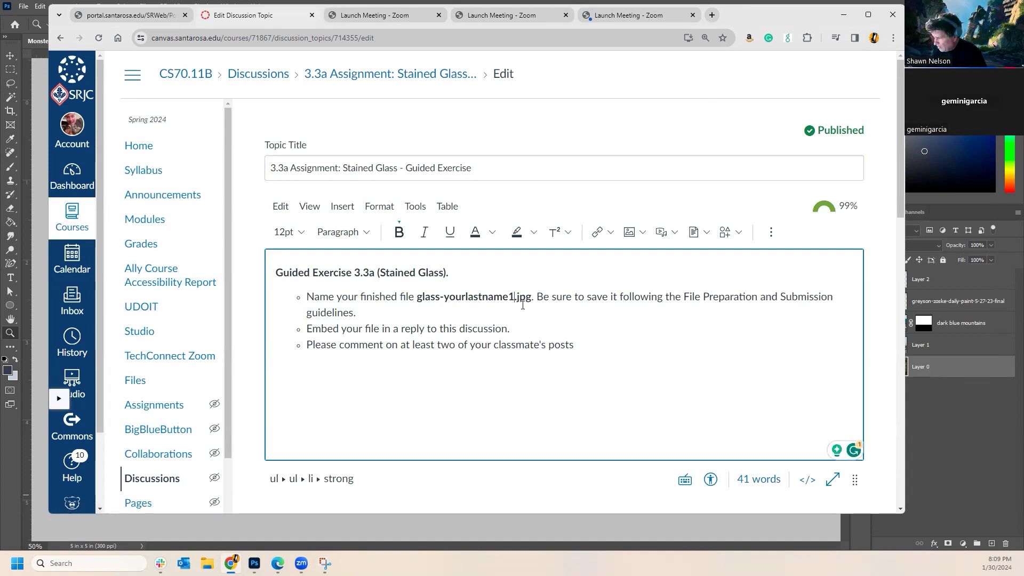
pyautogui.click(538, 297)
# Add 'and glass-yourlastname2.jpg' after the first filename as a second required file.
pyautogui.moveTo(420, 298); pyautogui.dragTo(538, 299)
pyautogui.hotkey('ctrl', 'c')
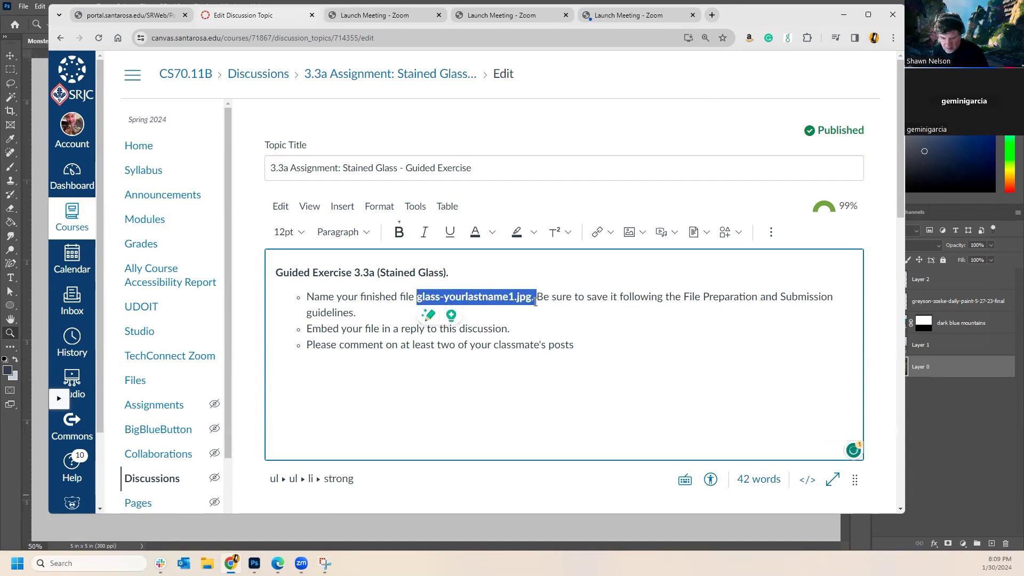
pyautogui.click(540, 296)
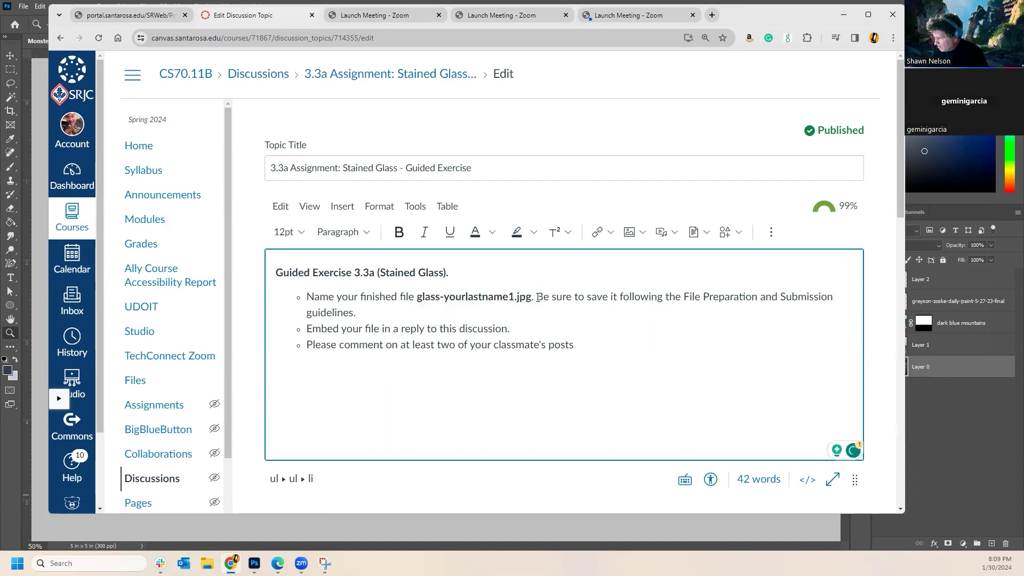
pyautogui.write('an')
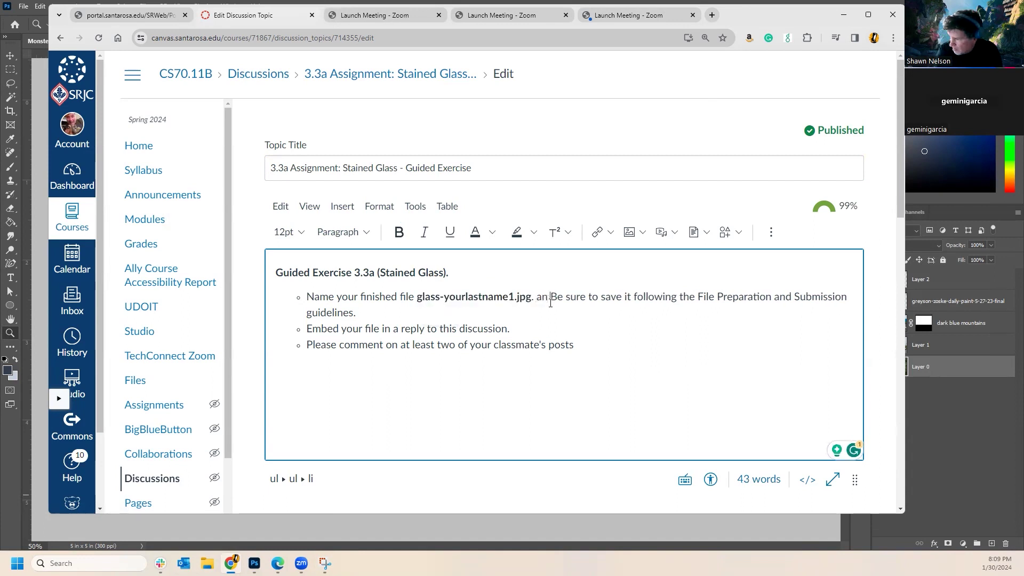
pyautogui.hotkey('ctrl', 'v')
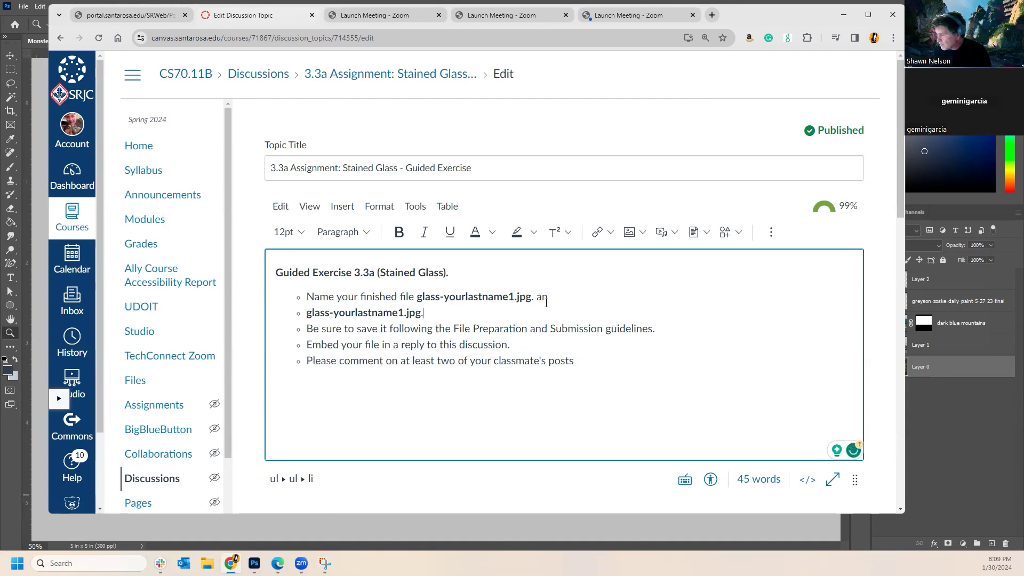
pyautogui.click(404, 315)
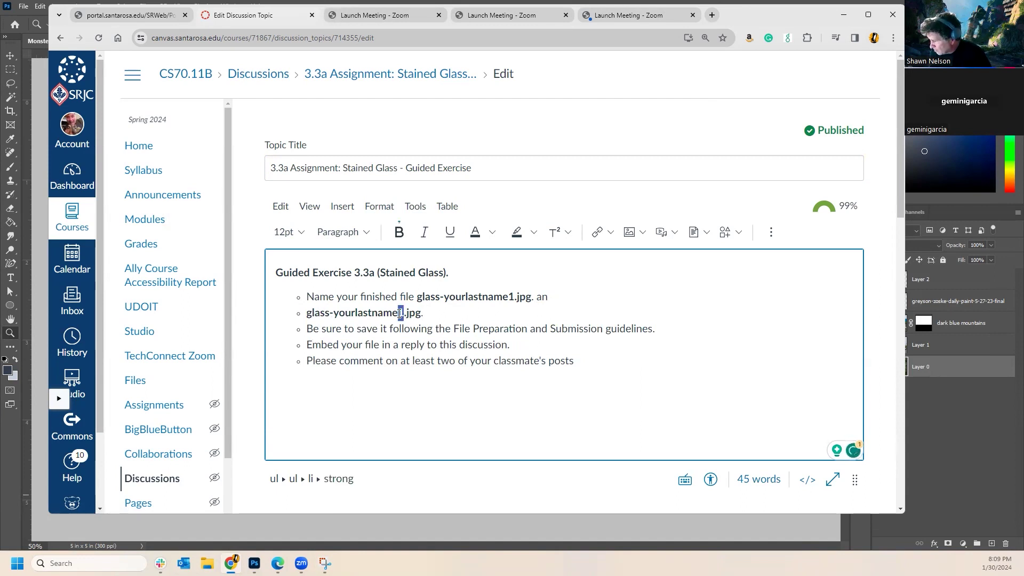
pyautogui.press('BackSpace')
pyautogui.write('2.jpg.')
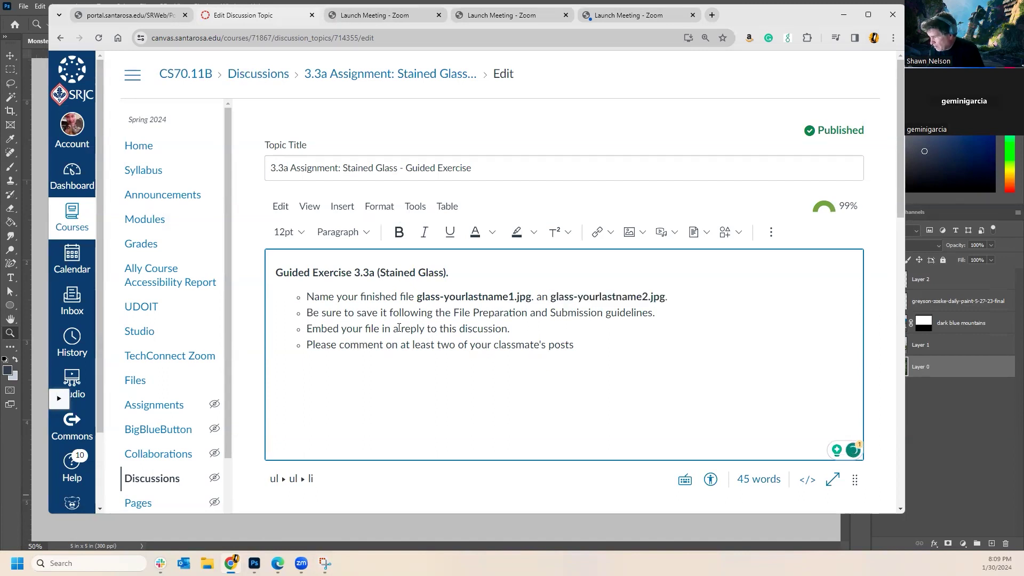
pyautogui.click(547, 298)
pyautogui.write('d')
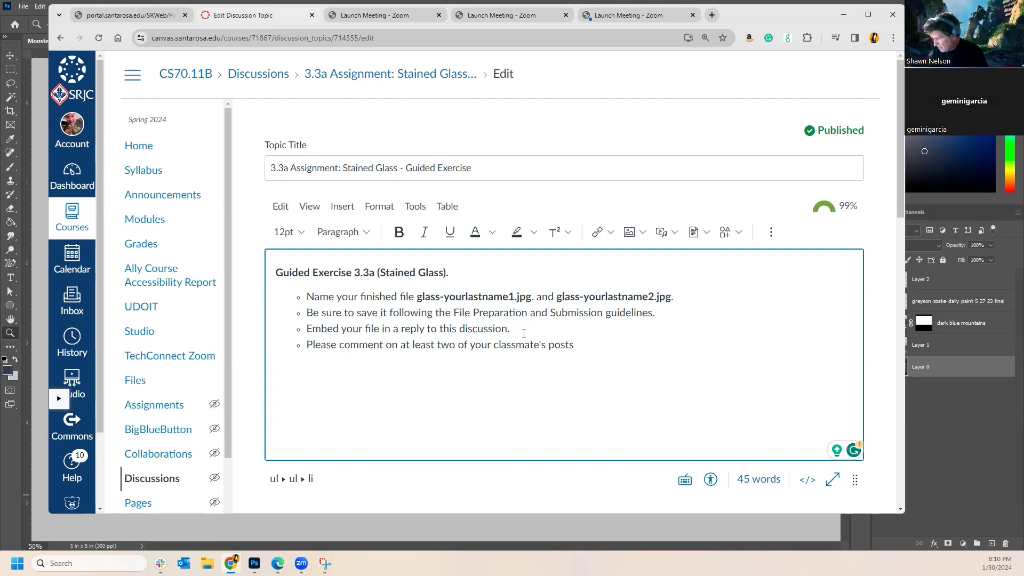
# Append 'SAve one Layer Mask and on as a' to the end of the heading.
pyautogui.click(476, 276)
pyautogui.write('SAve ')
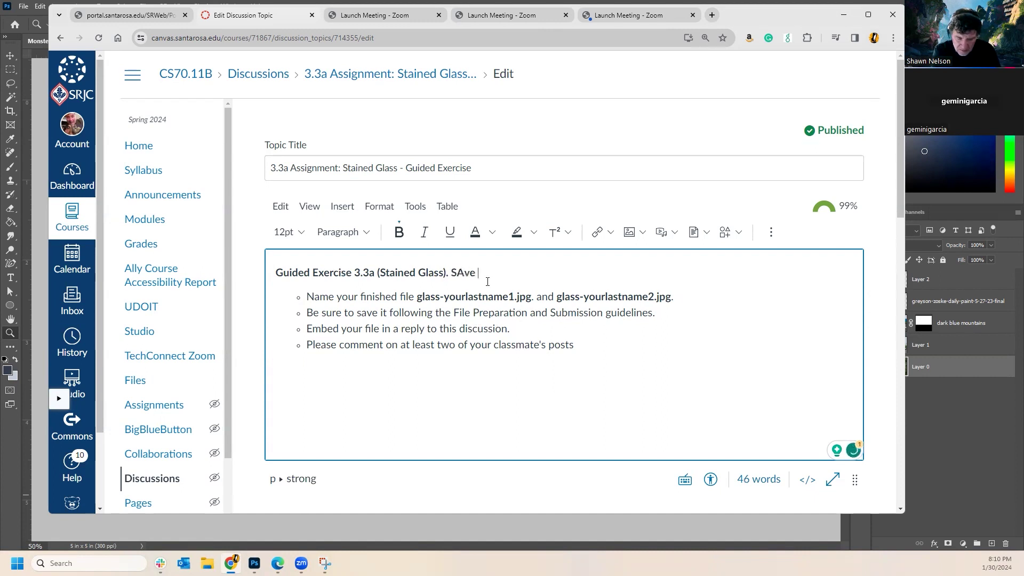
pyautogui.write('one La')
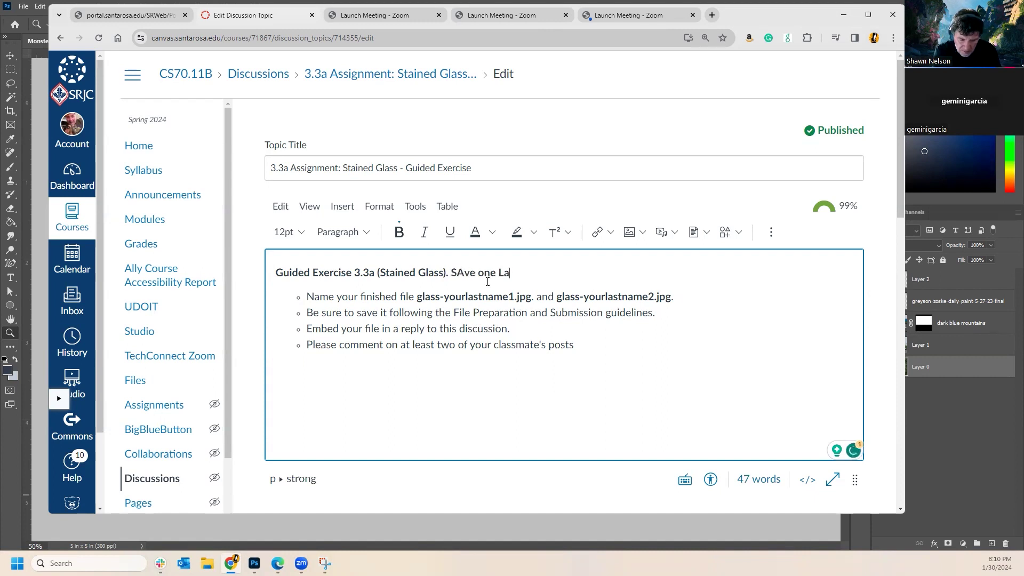
pyautogui.write('yer Mask and on')
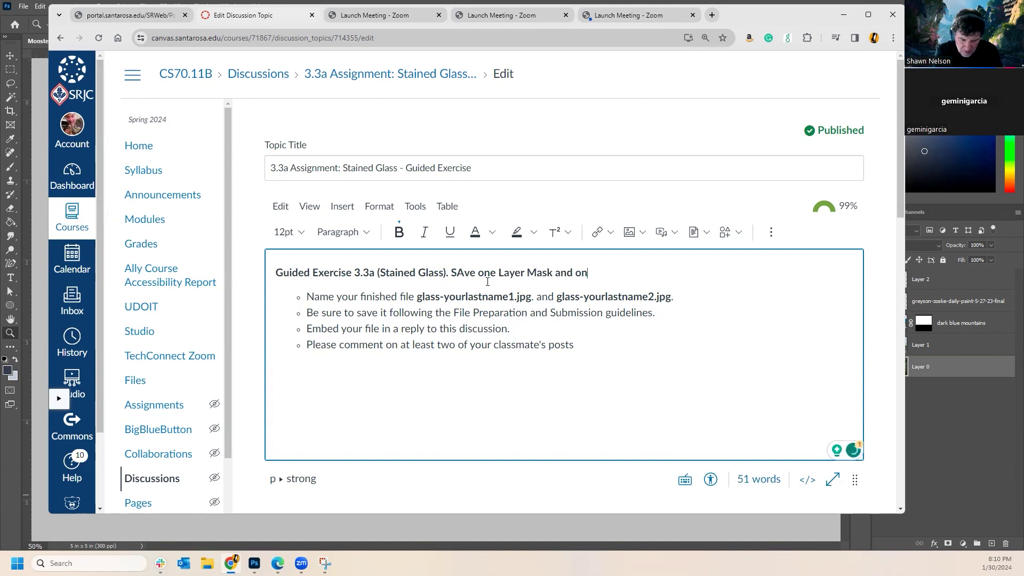
pyautogui.write(' as a')
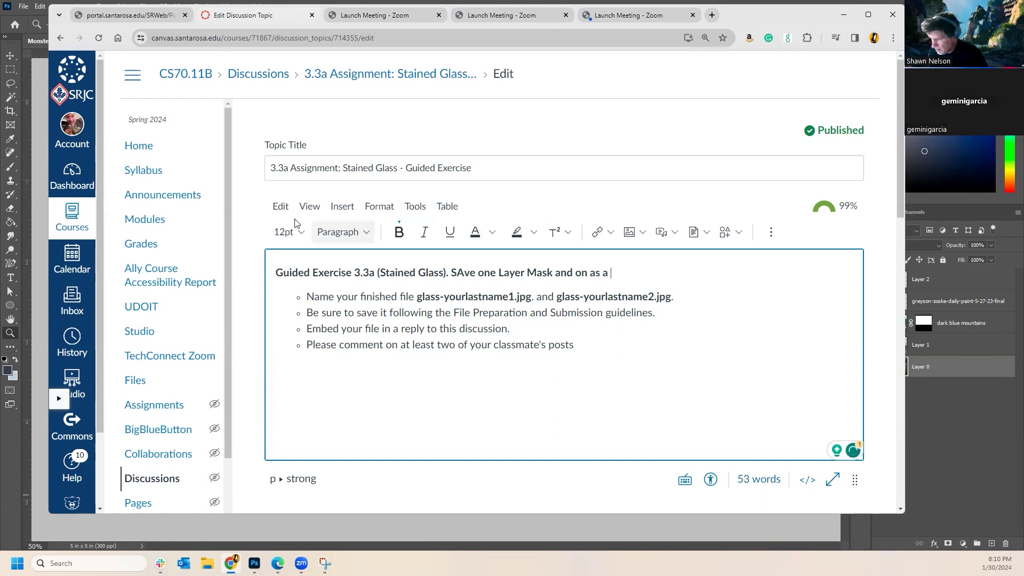
pyautogui.rightClick(264, 14)
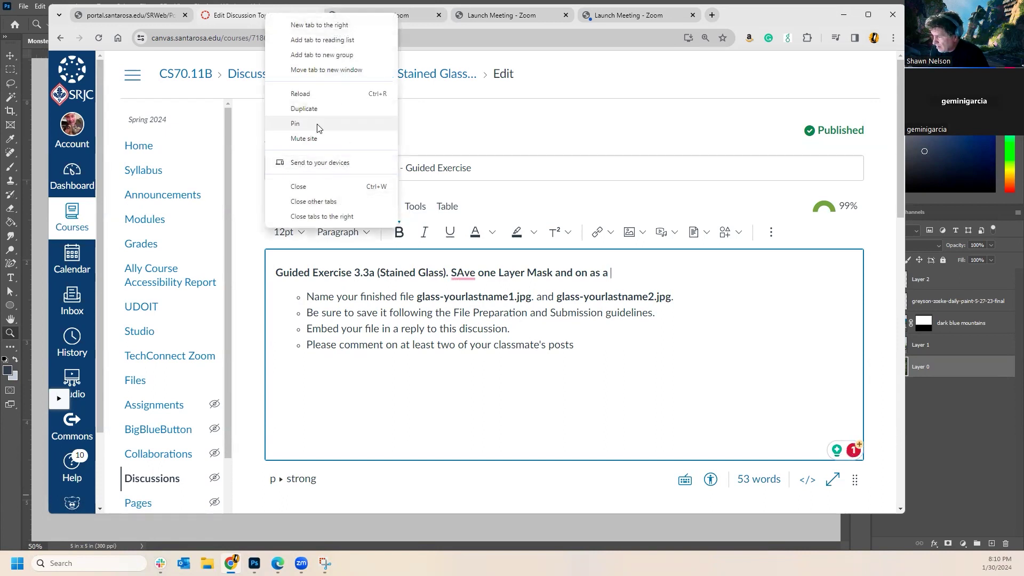
pyautogui.click(304, 108)
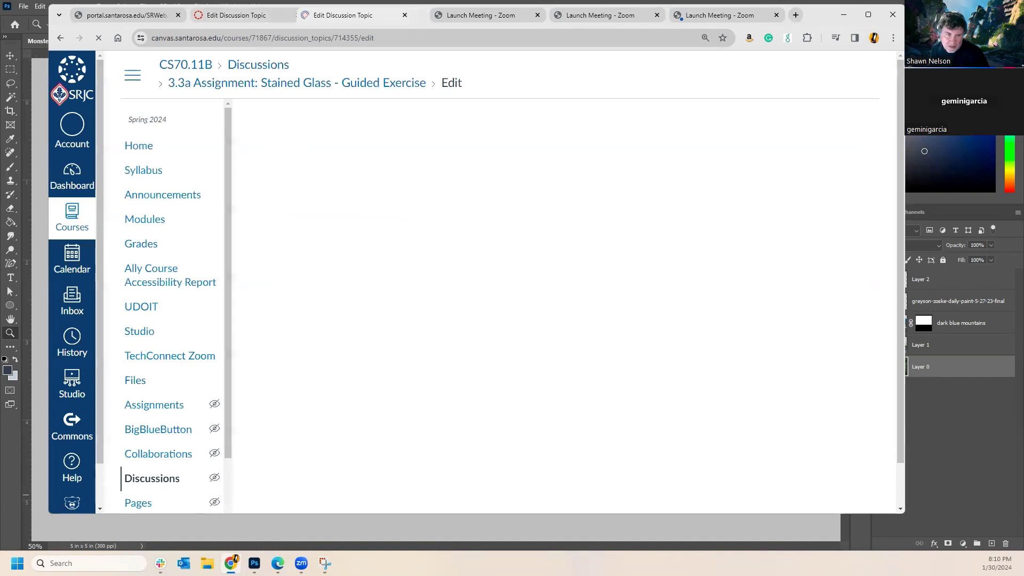
pyautogui.hotkey('ctrl', 'w')
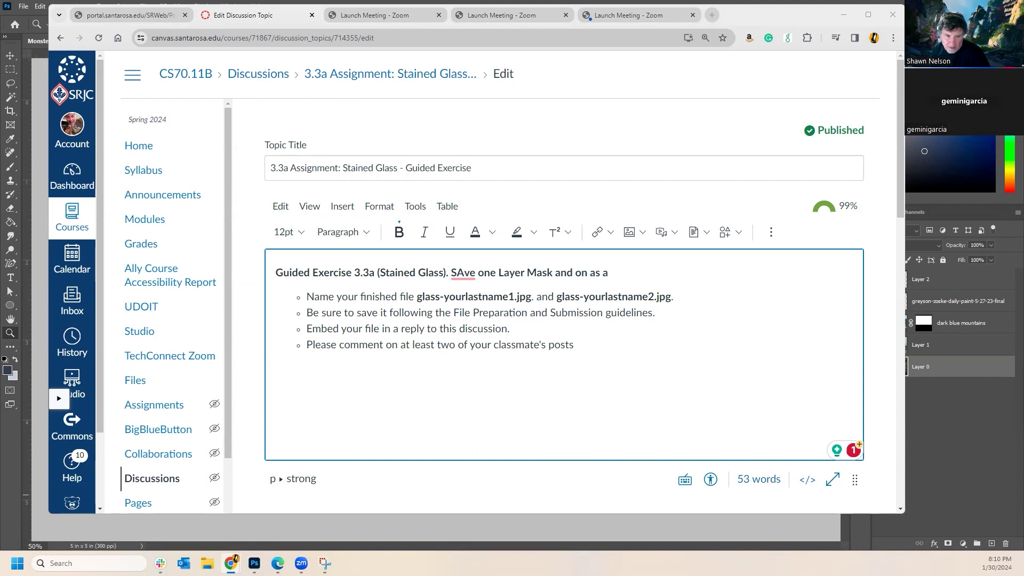
# Fix it to read 'Save one Layer Mask and one as a Clipping Mask. Please show your layers'.
pyautogui.click(463, 270)
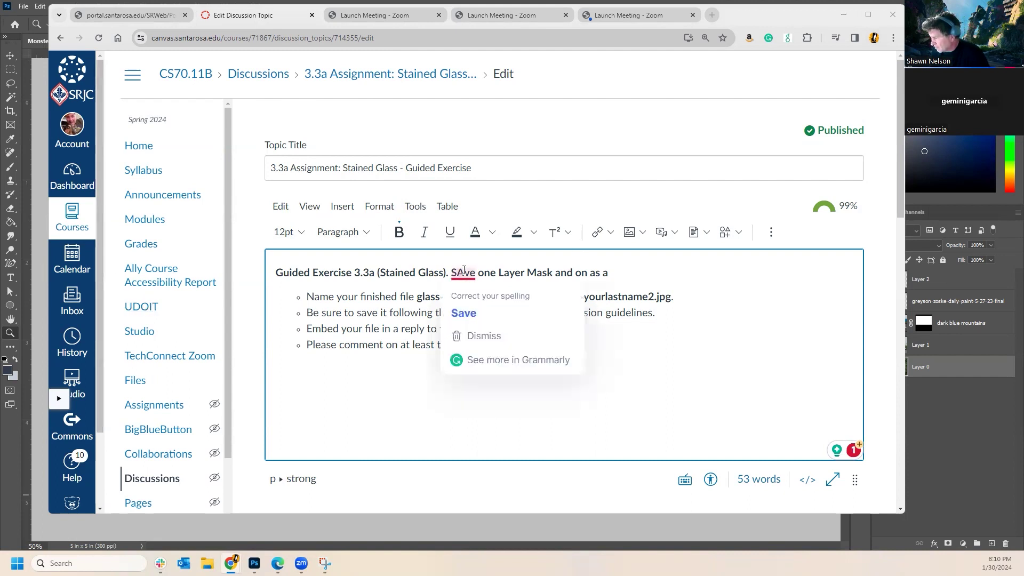
pyautogui.click(463, 313)
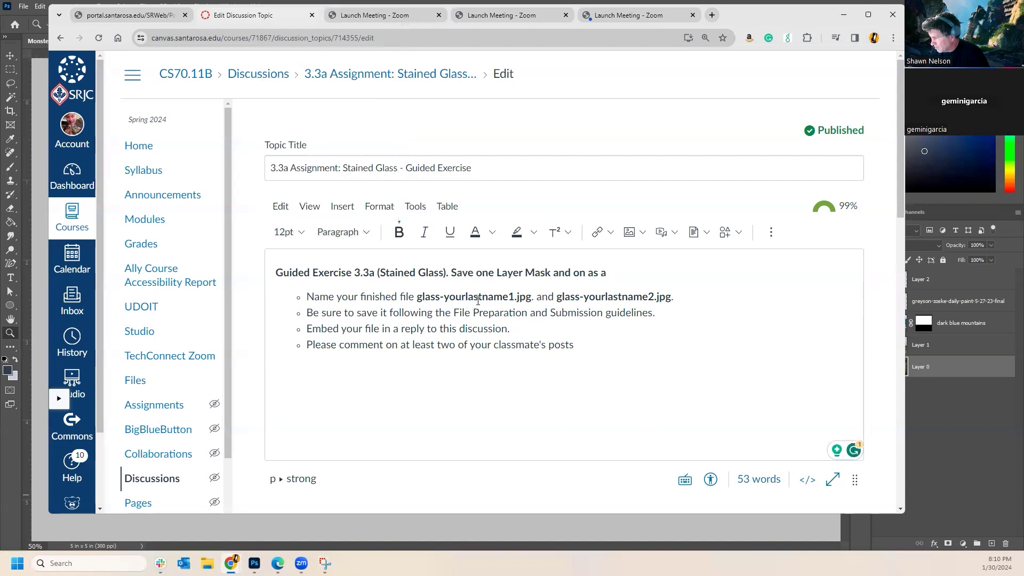
pyautogui.click(583, 273)
pyautogui.write('e as a cli')
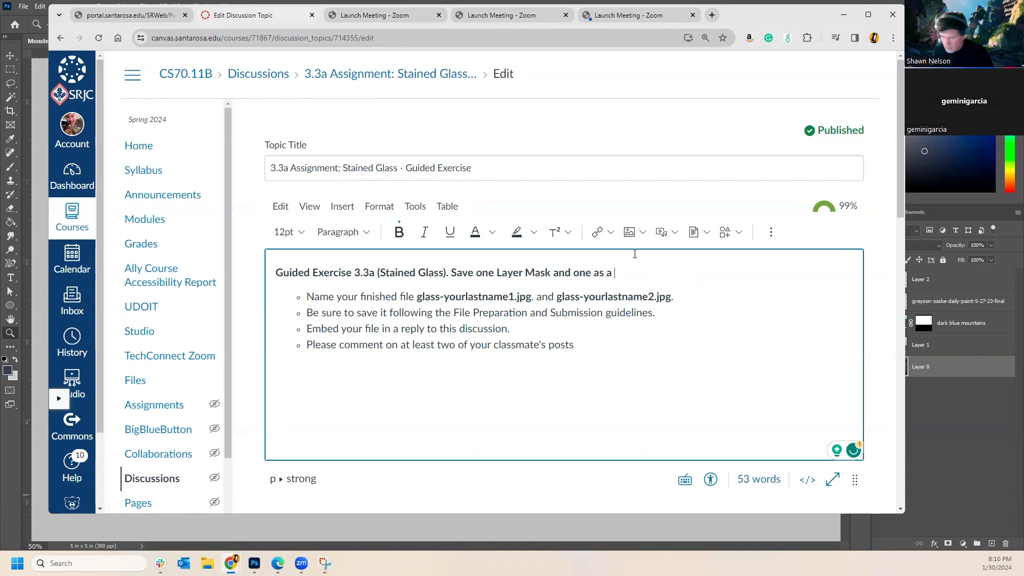
pyautogui.write('pping mask')
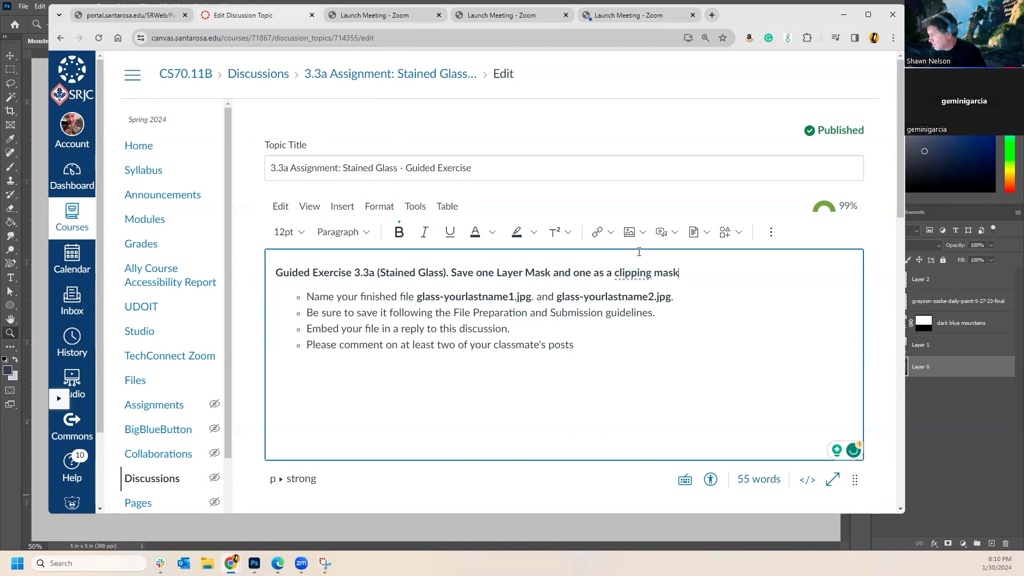
pyautogui.moveTo(620, 273)
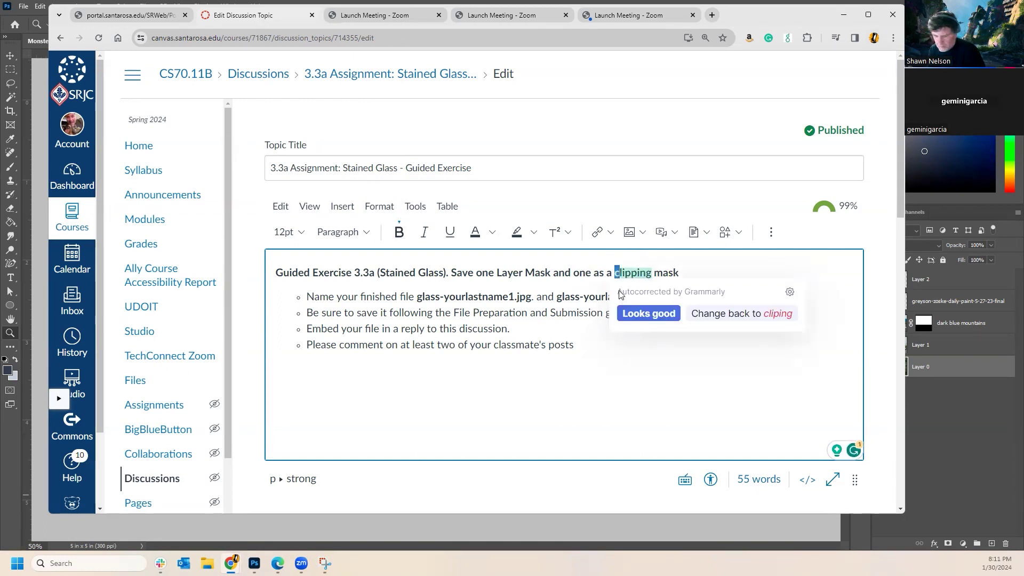
pyautogui.write('C')
pyautogui.moveTo(655, 275); pyautogui.dragTo(661, 276)
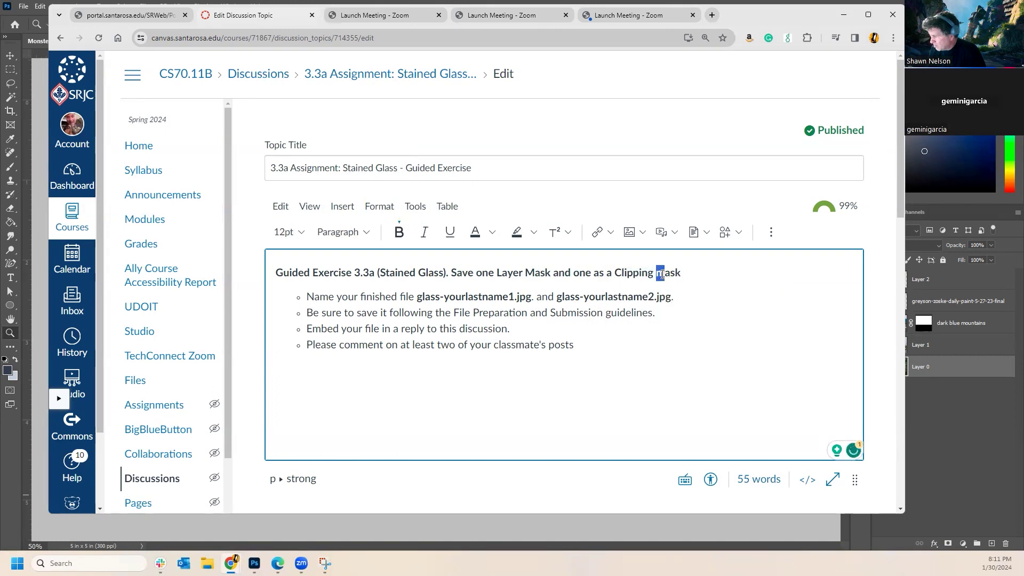
pyautogui.write('Mask')
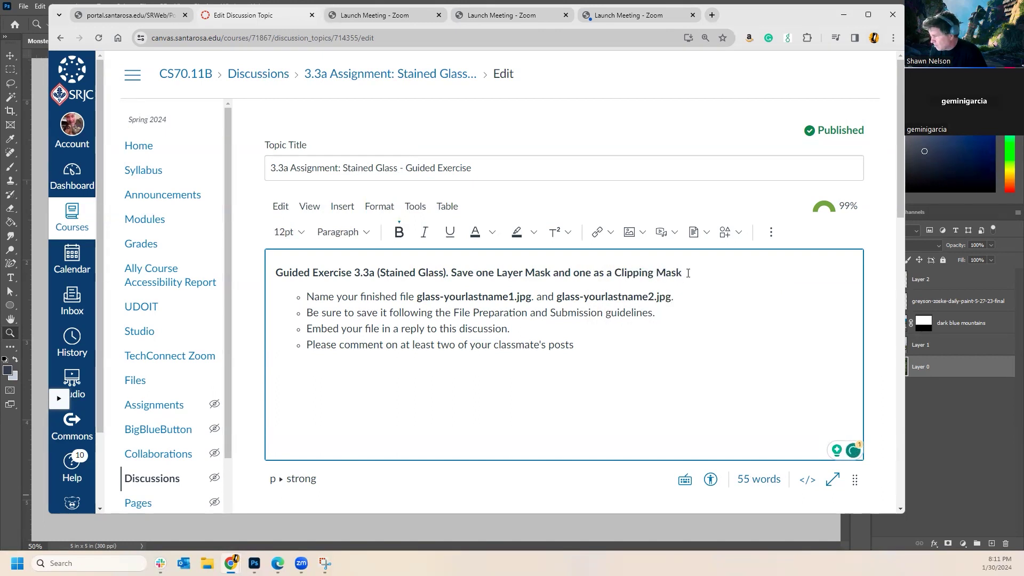
pyautogui.write('. ')
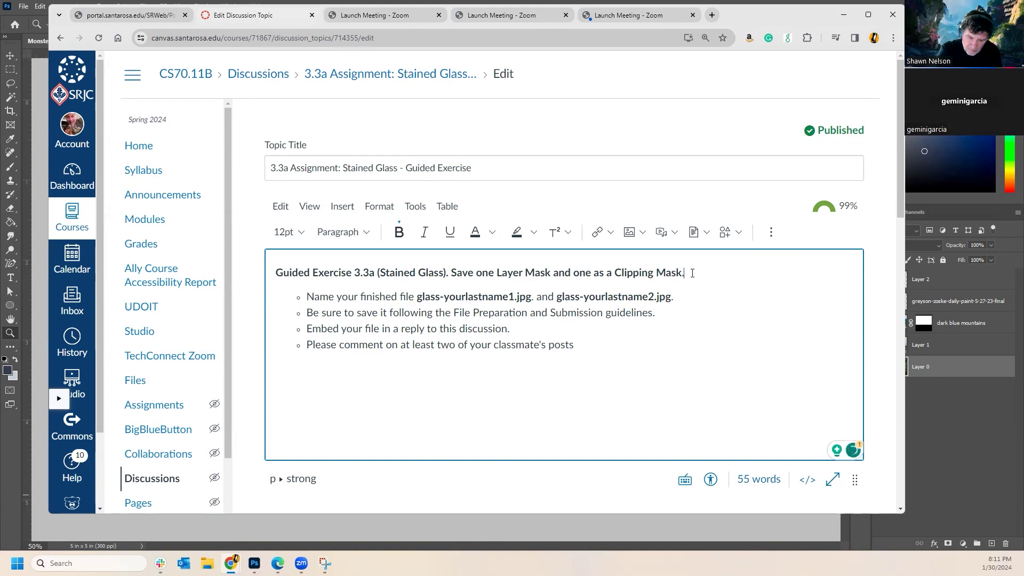
pyautogui.write('Please')
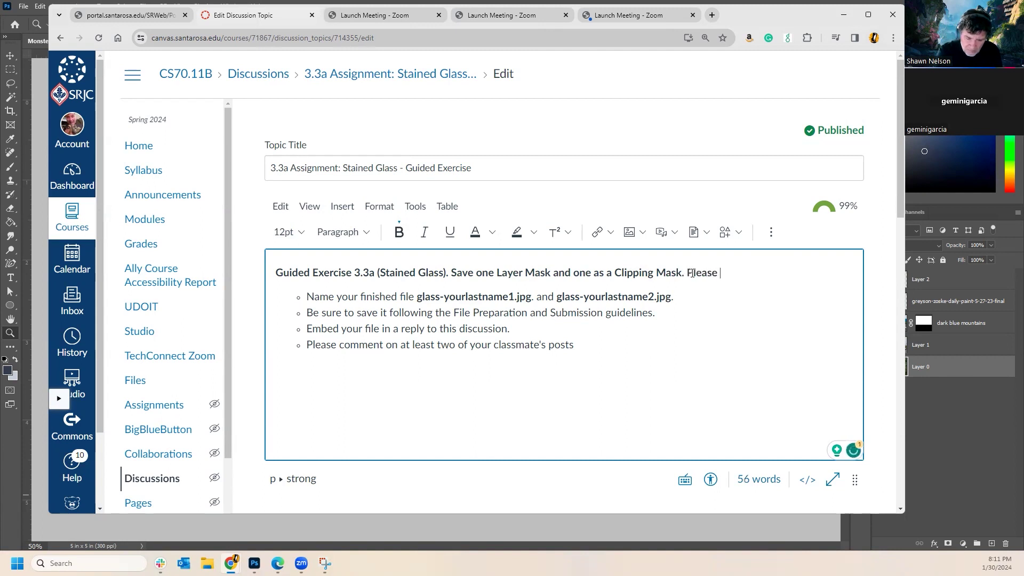
pyautogui.write(' show your ')
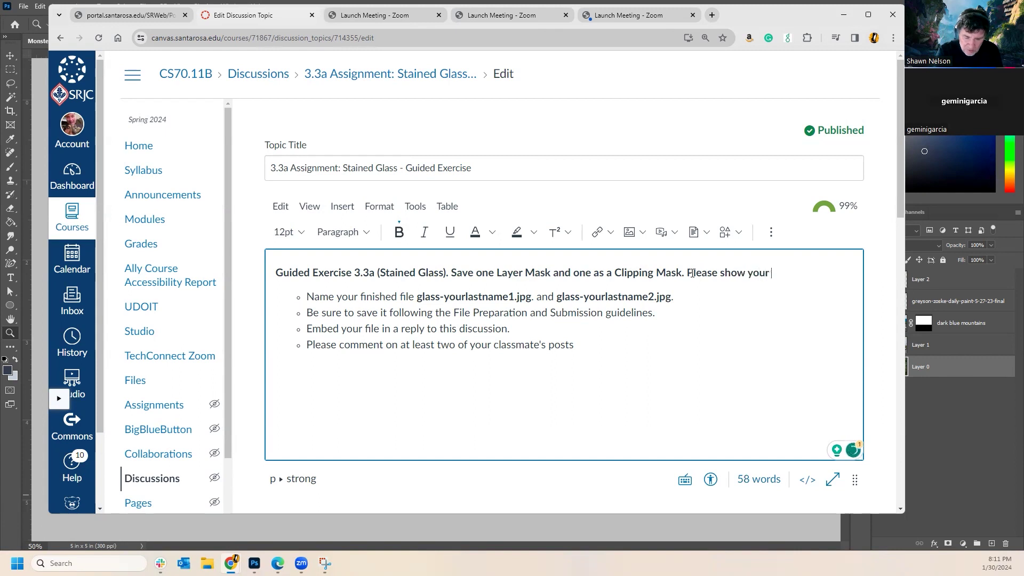
pyautogui.write('layers')
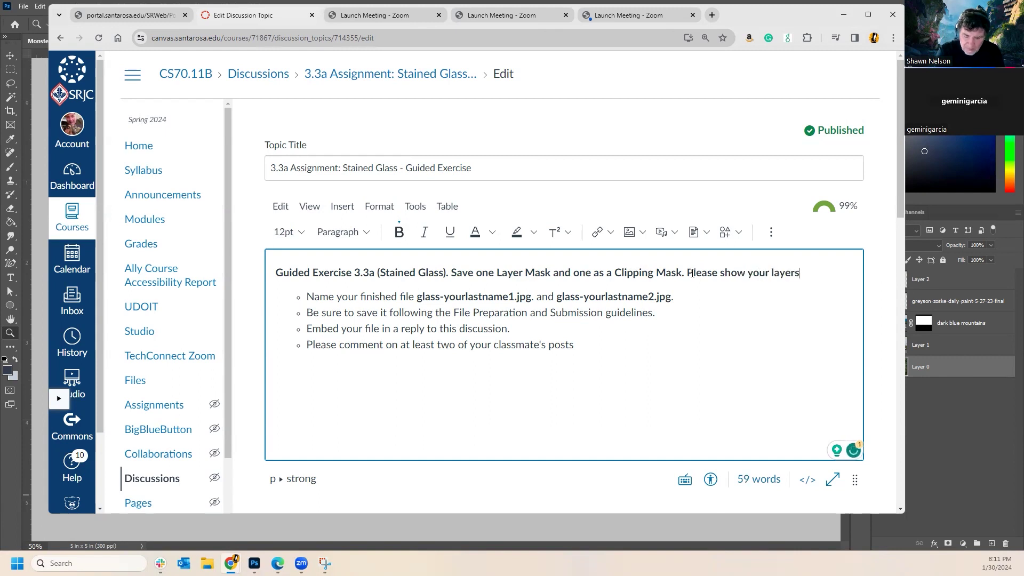
pyautogui.press('Return')
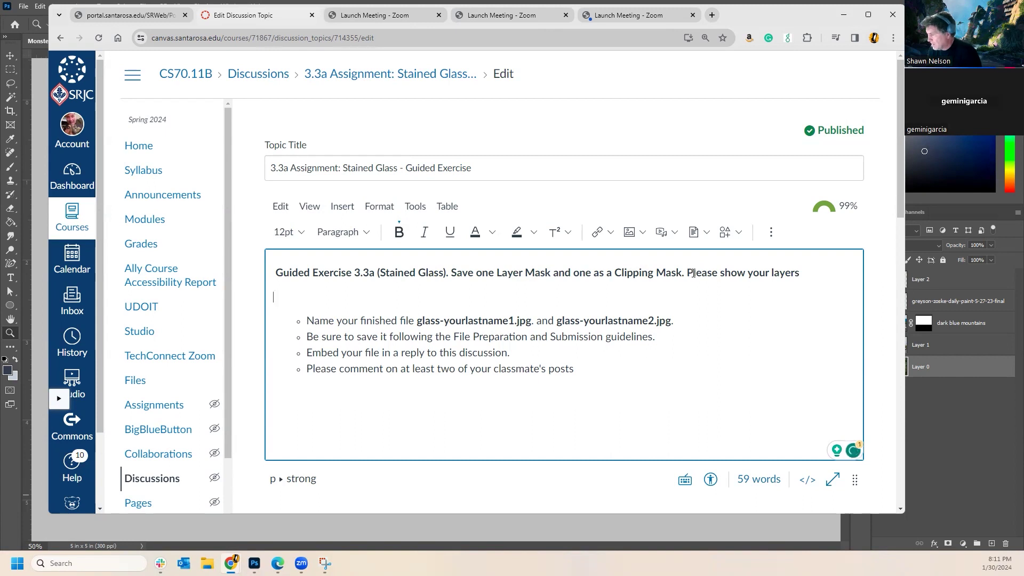
pyautogui.scroll(-15, 799, 373)
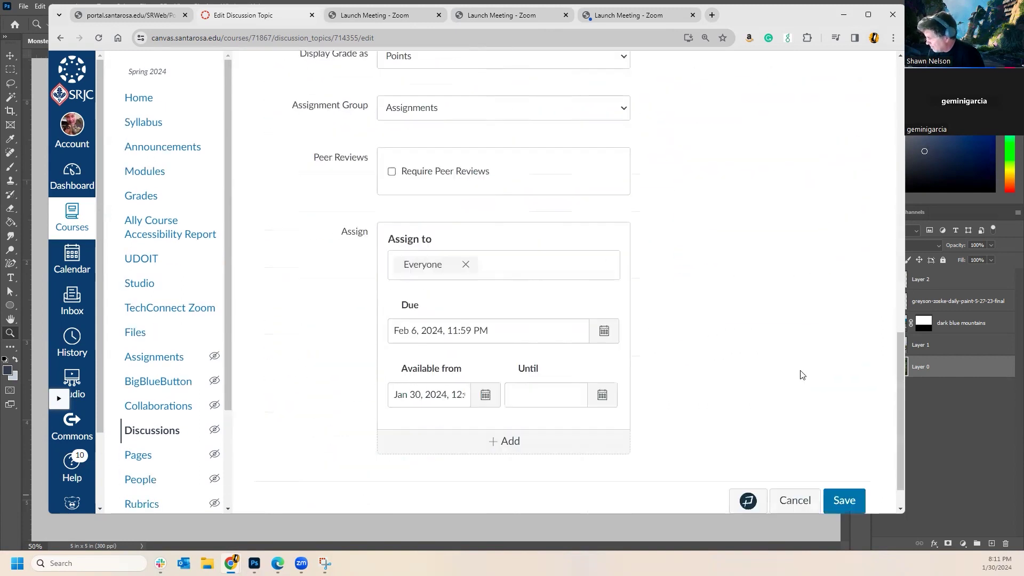
# Save the edited discussion and scroll through the published instructions to check them.
pyautogui.click(844, 501)
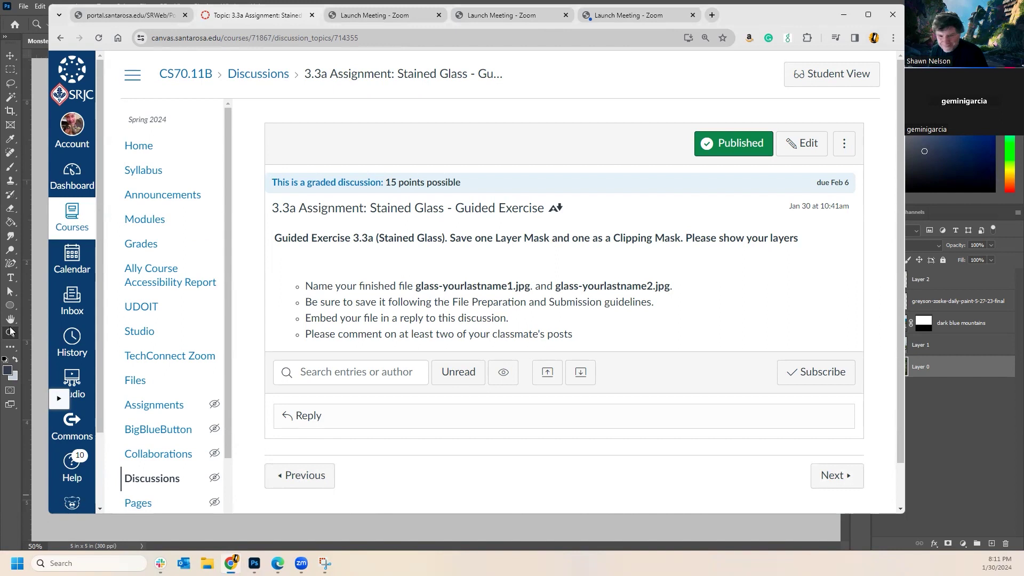
pyautogui.scroll(-1, 427, 257)
pyautogui.scroll(1, 418, 258)
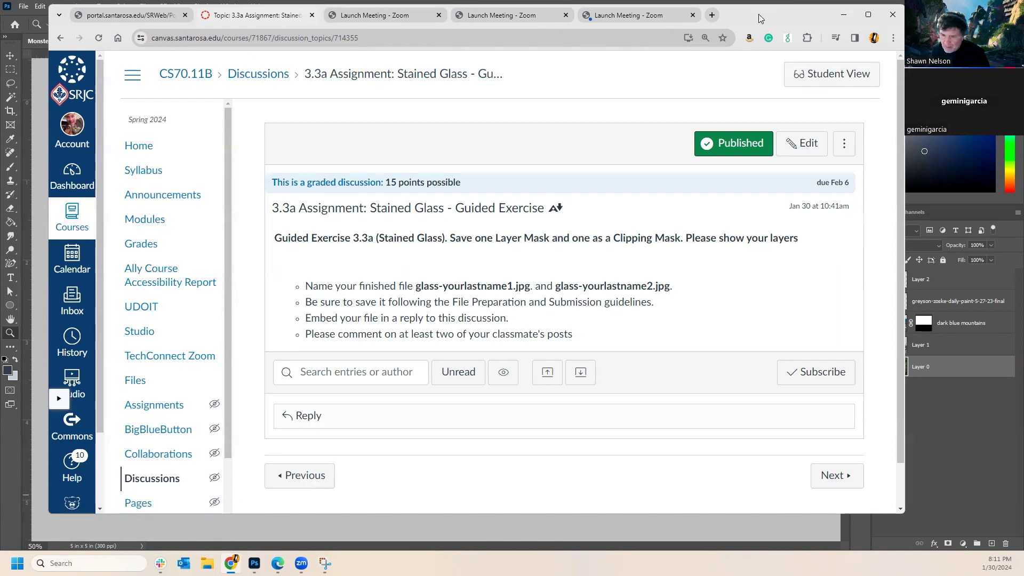
# Minimize Chrome and close the Snipping Tool window with the stained-glass screenshot.
pyautogui.click(843, 15)
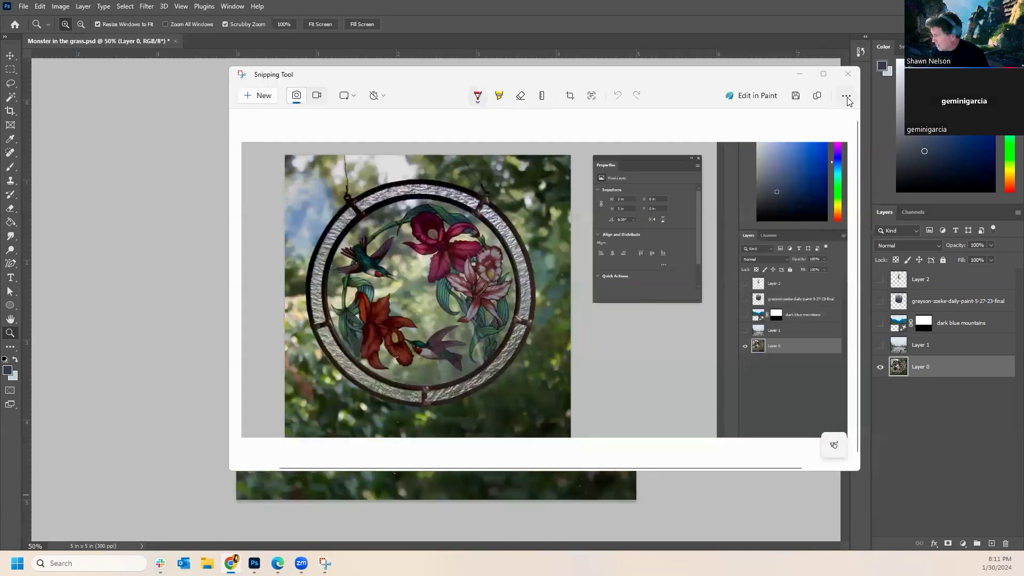
pyautogui.click(848, 74)
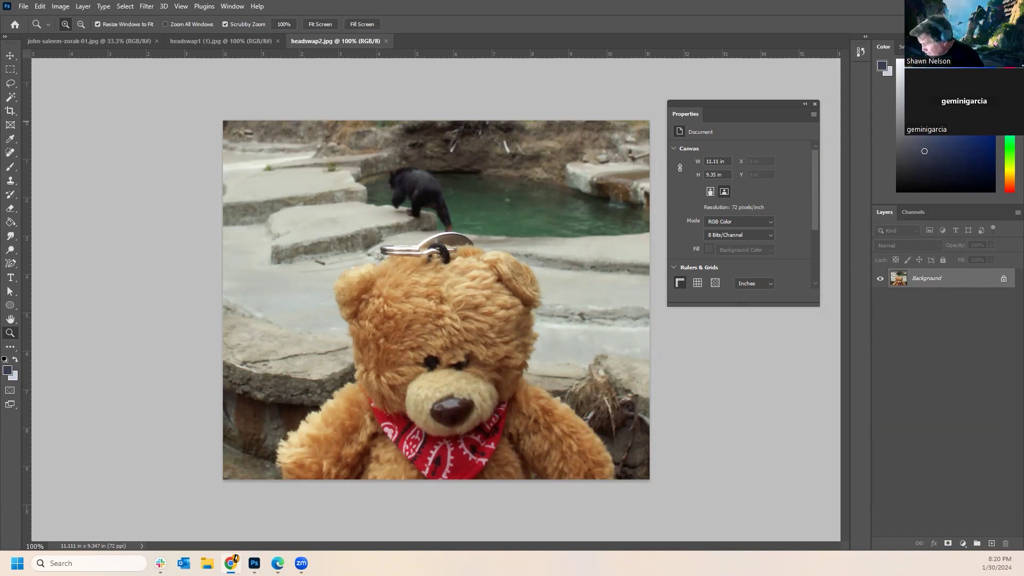
pyautogui.hotkey('alt', 'Tab')
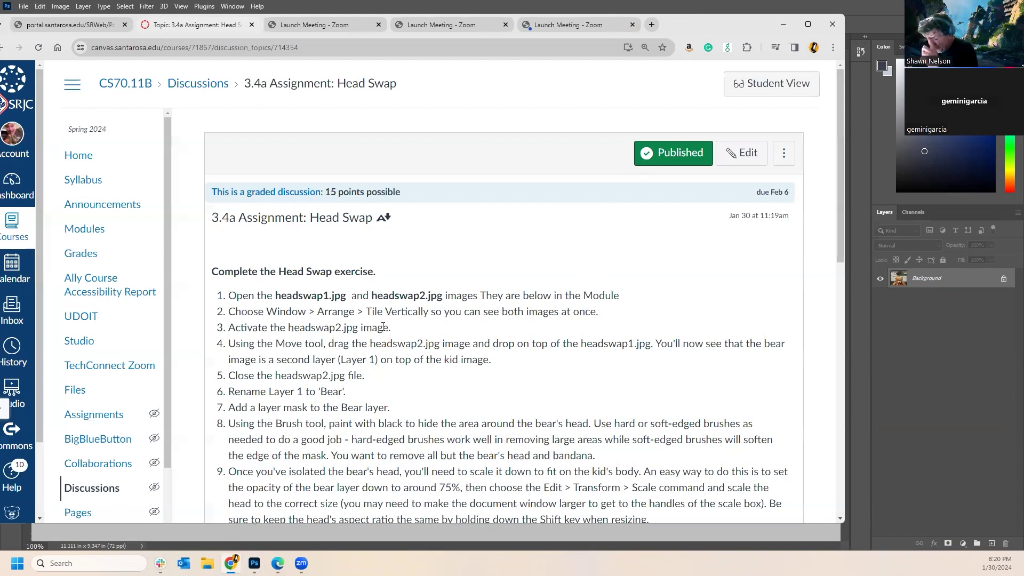
pyautogui.scroll(-4, 364, 363)
pyautogui.scroll(3, 366, 303)
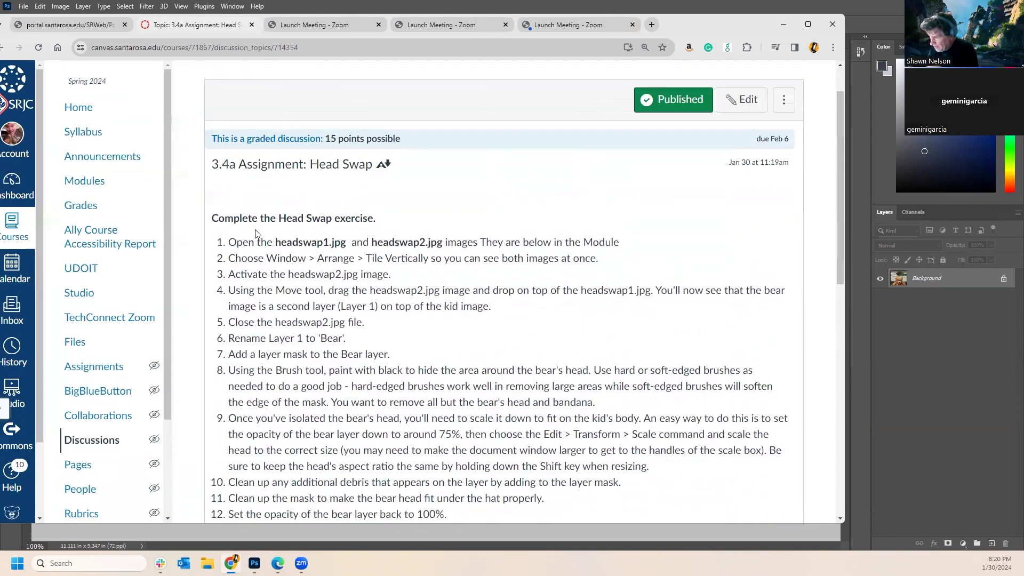
pyautogui.scroll(-2, 320, 306)
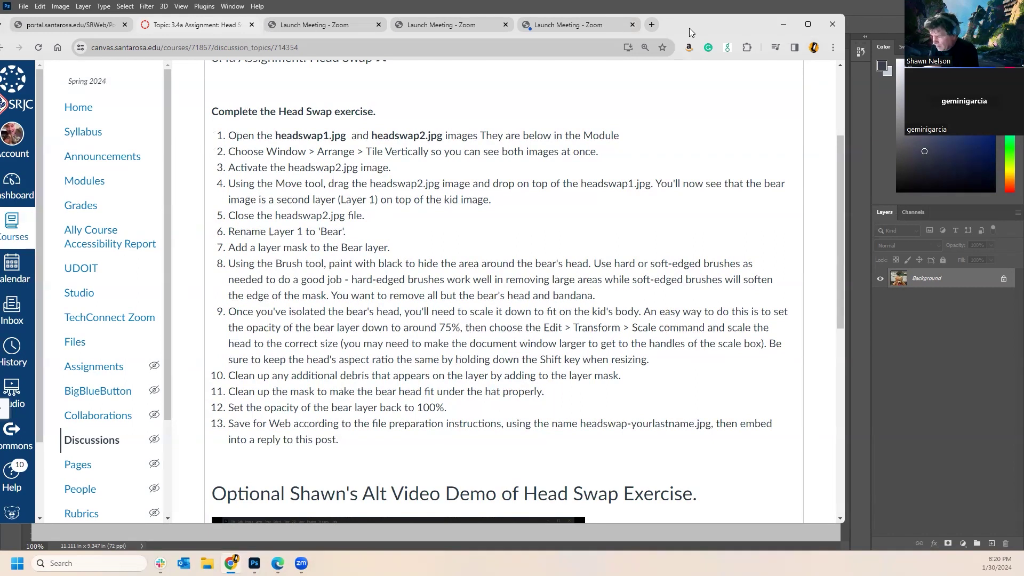
pyautogui.moveTo(689, 28); pyautogui.dragTo(694, 93)
pyautogui.click(91, 246)
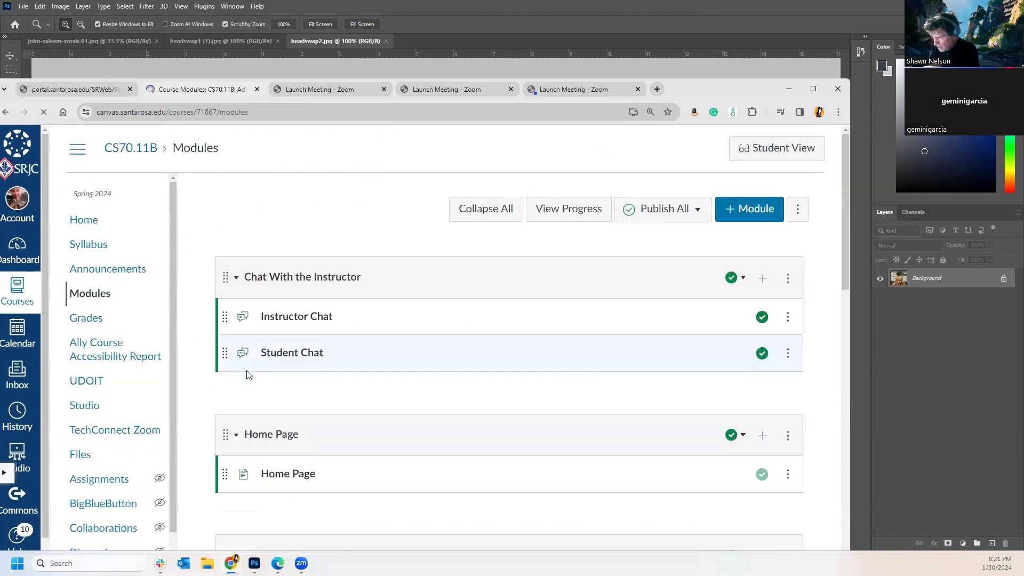
pyautogui.scroll(-10, 269, 347)
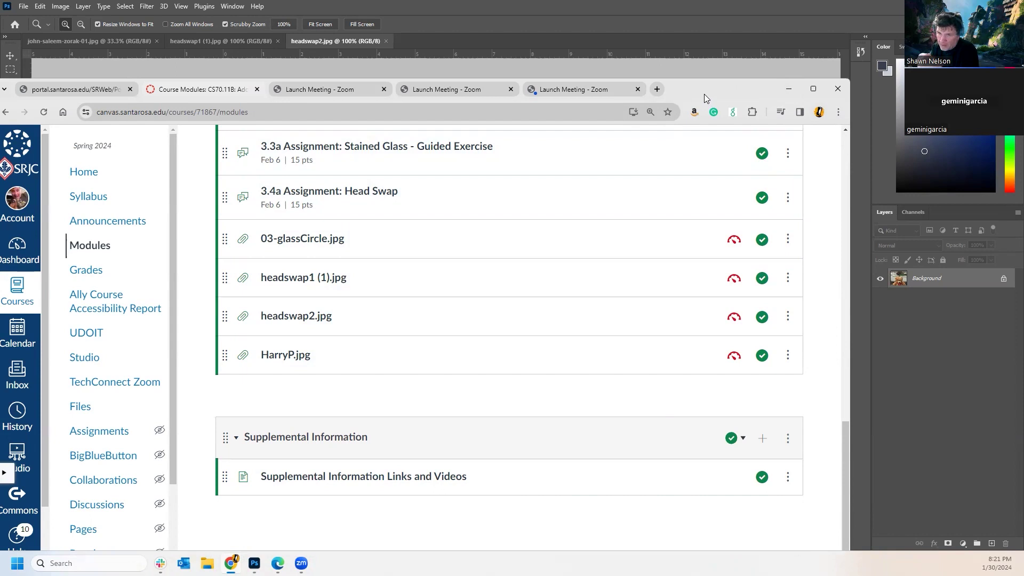
pyautogui.hotkey('alt', 'Tab')
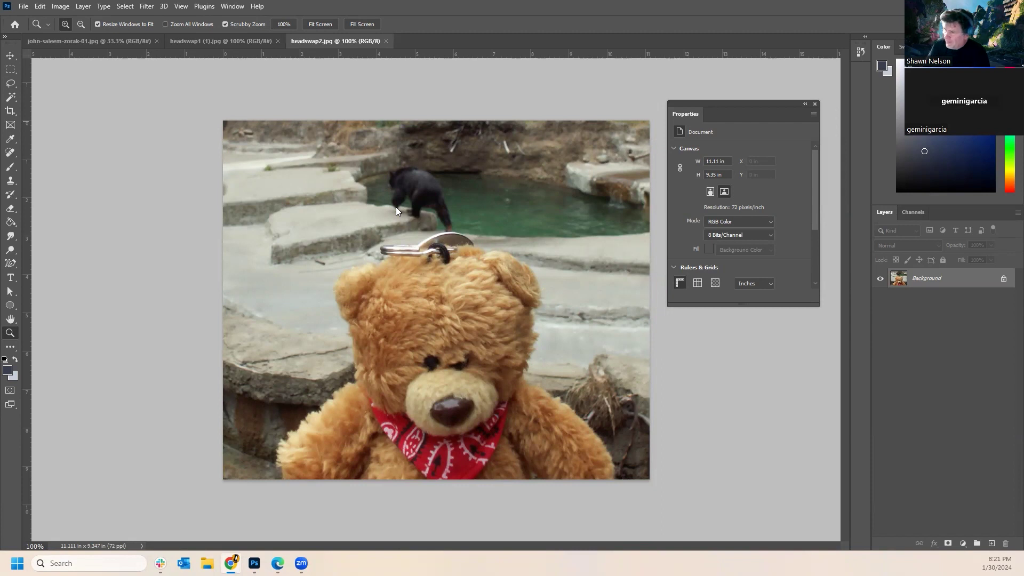
pyautogui.press('l')
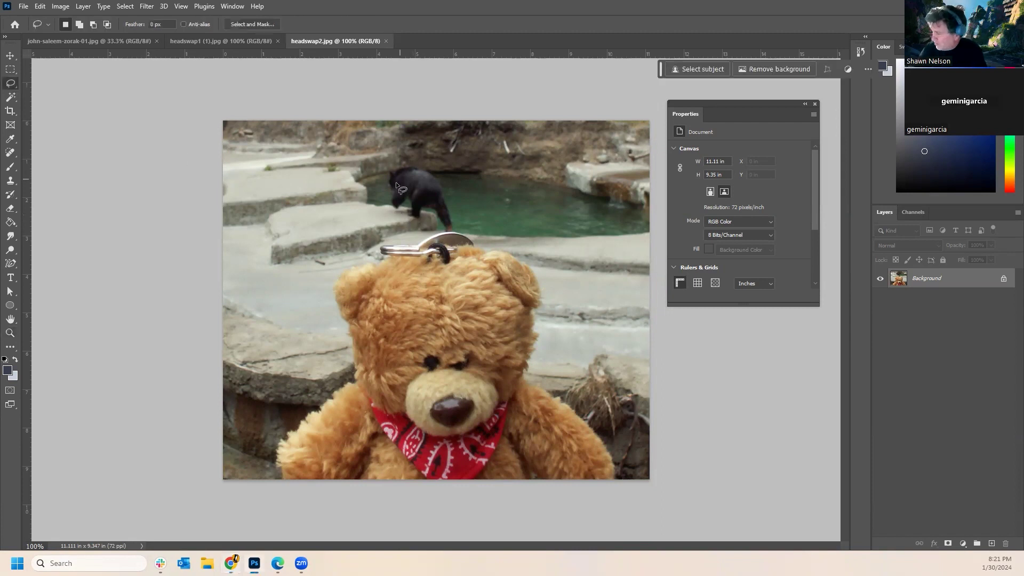
# Remove the black bear by the water with Generative Fill.
pyautogui.moveTo(386, 163)
pyautogui.mouseDown()
pyautogui.moveTo(391, 218)
pyautogui.moveTo(461, 230)
pyautogui.moveTo(458, 199)
pyautogui.moveTo(411, 147)
pyautogui.moveTo(373, 162)
pyautogui.mouseUp()
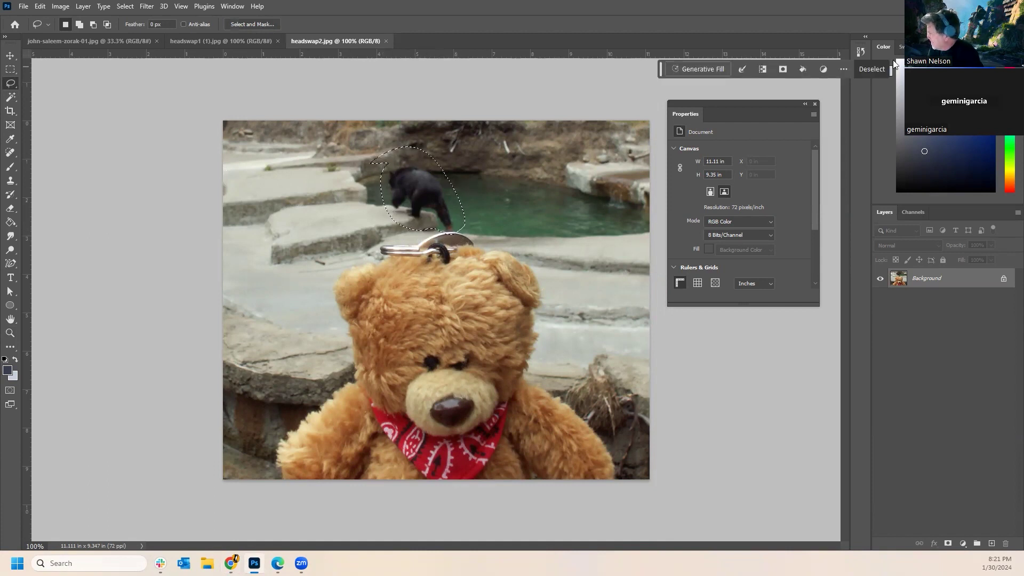
pyautogui.click(701, 71)
pyautogui.click(879, 74)
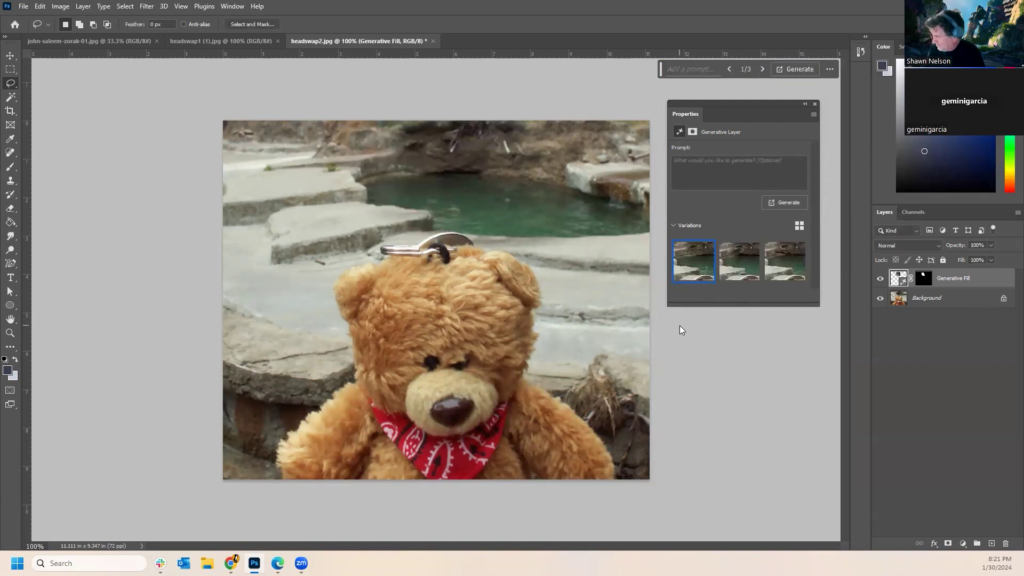
# Erase the metal ring on the teddy's head with Generative Fill, then unlock Background as Layer 0.
pyautogui.hotkey('alt', '[')
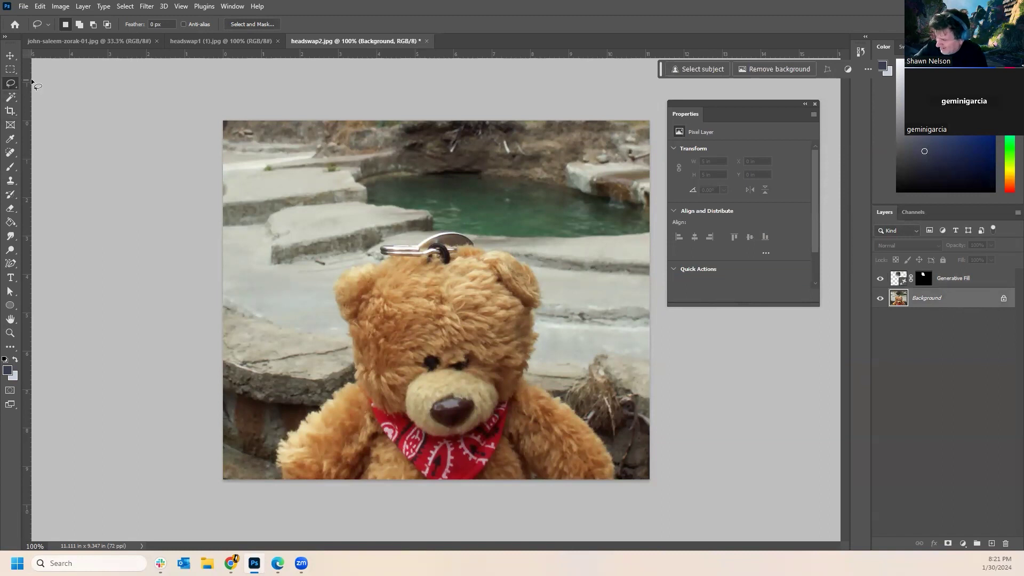
pyautogui.moveTo(377, 252)
pyautogui.mouseDown()
pyautogui.moveTo(459, 264)
pyautogui.moveTo(478, 245)
pyautogui.moveTo(444, 232)
pyautogui.moveTo(376, 251)
pyautogui.mouseUp()
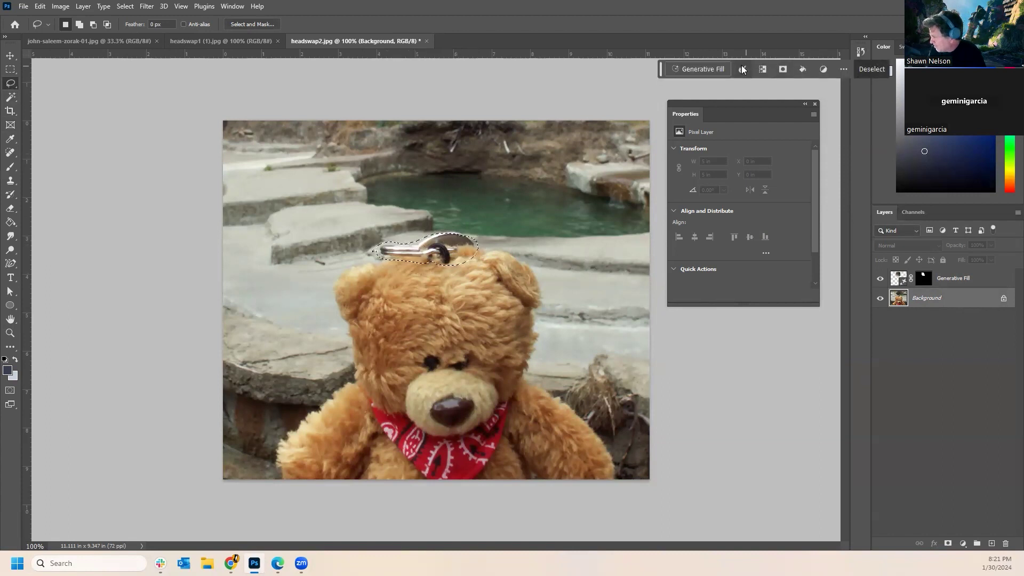
pyautogui.click(700, 70)
pyautogui.click(891, 69)
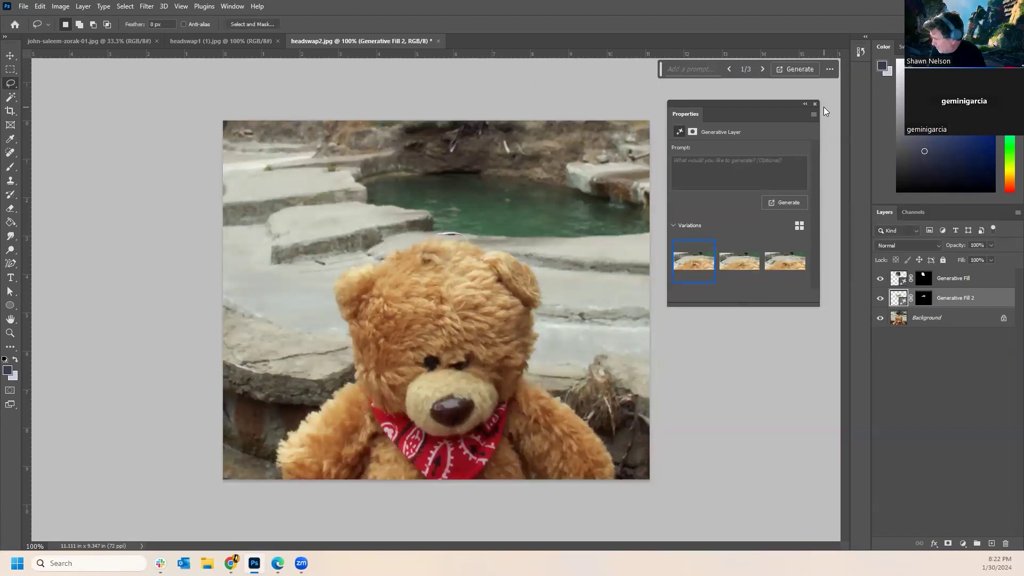
pyautogui.click(1004, 319)
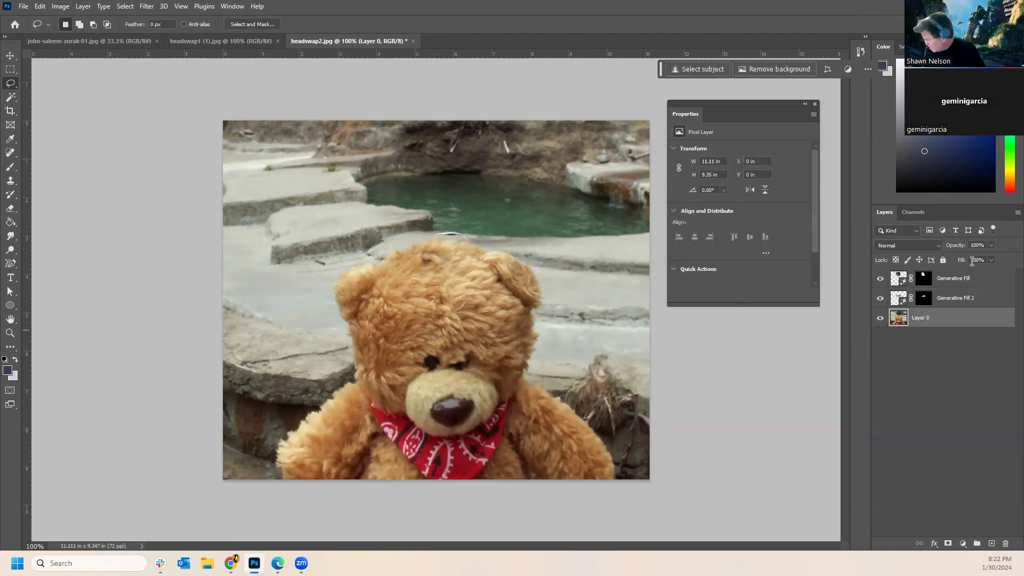
pyautogui.keyDown('shift'); pyautogui.click(974, 284); pyautogui.keyUp('shift')
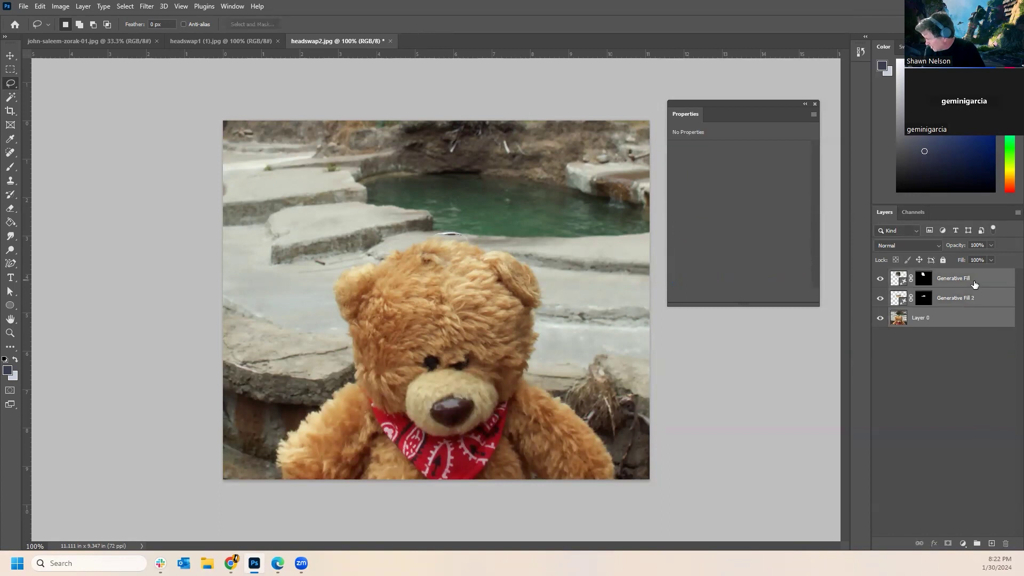
pyautogui.rightClick(973, 286)
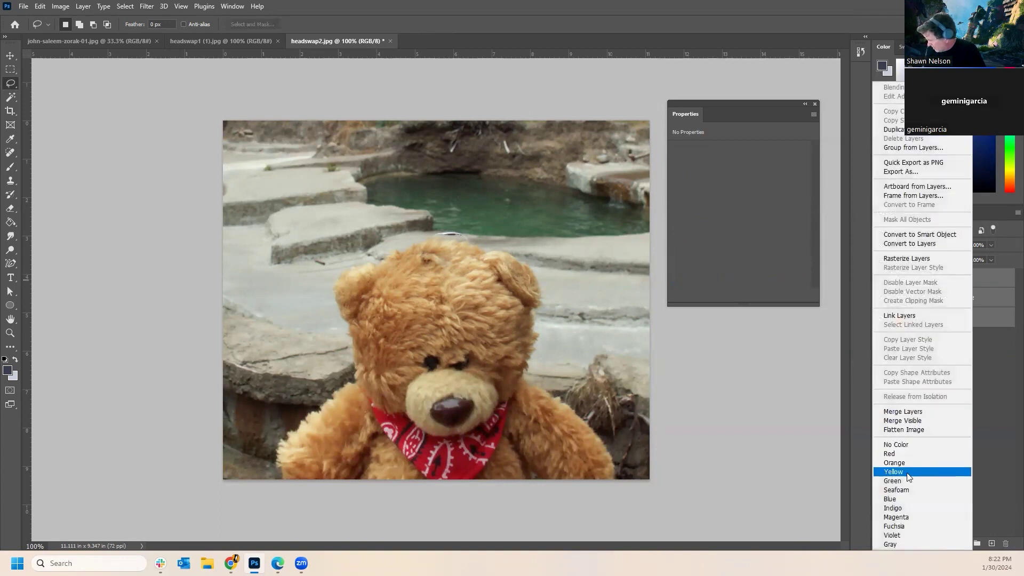
pyautogui.click(902, 411)
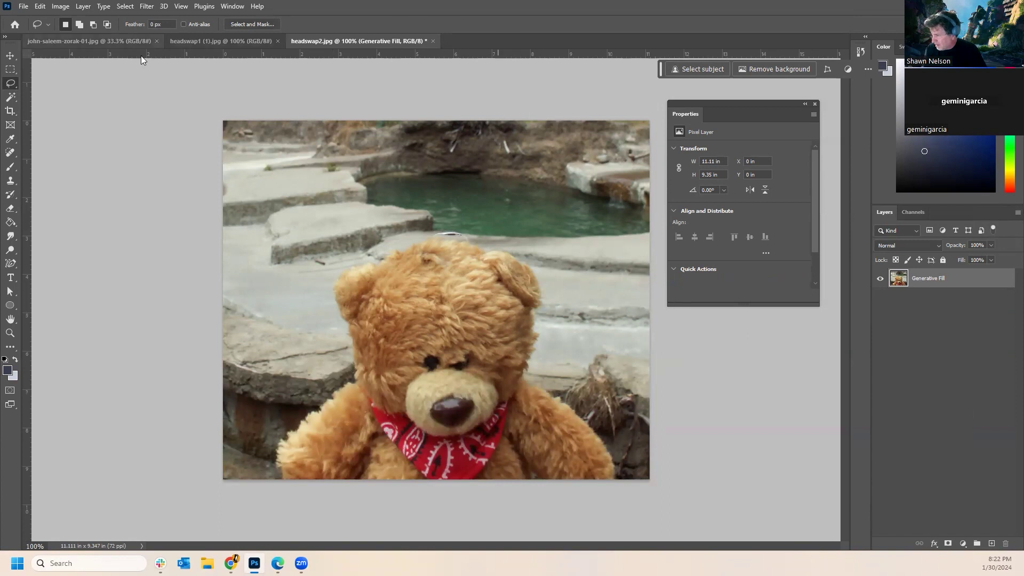
pyautogui.click(218, 41)
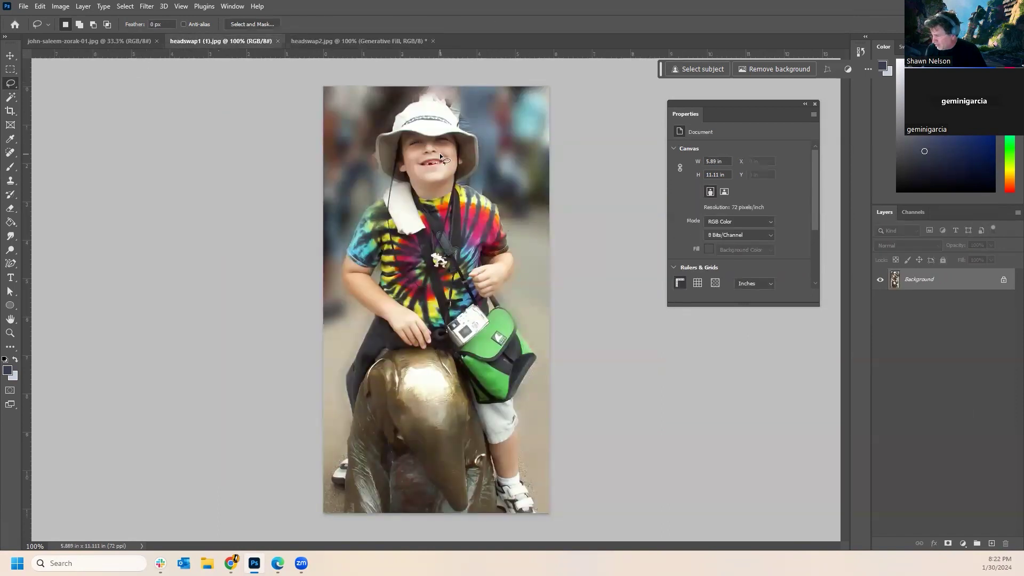
pyautogui.click(343, 44)
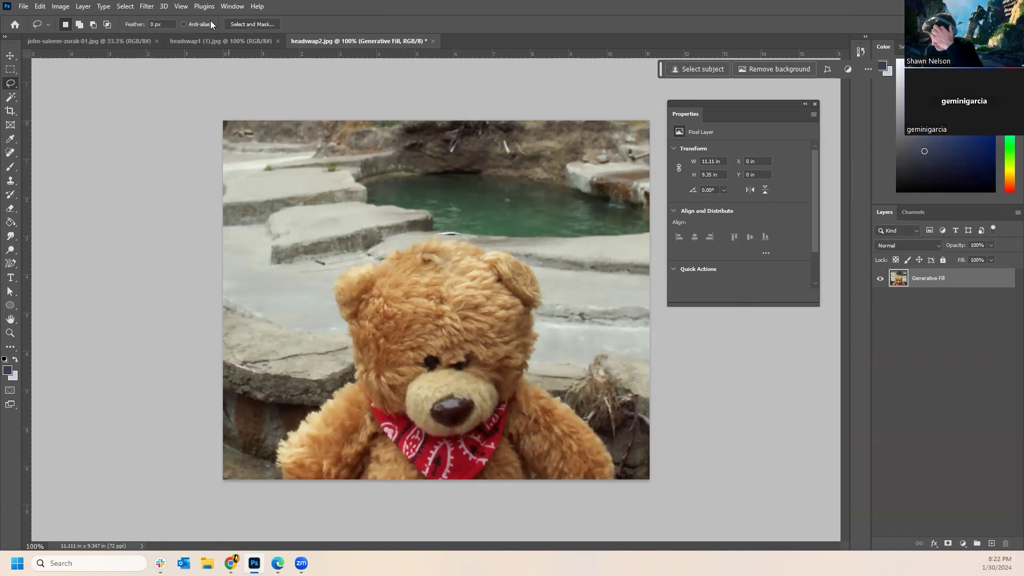
pyautogui.click(222, 40)
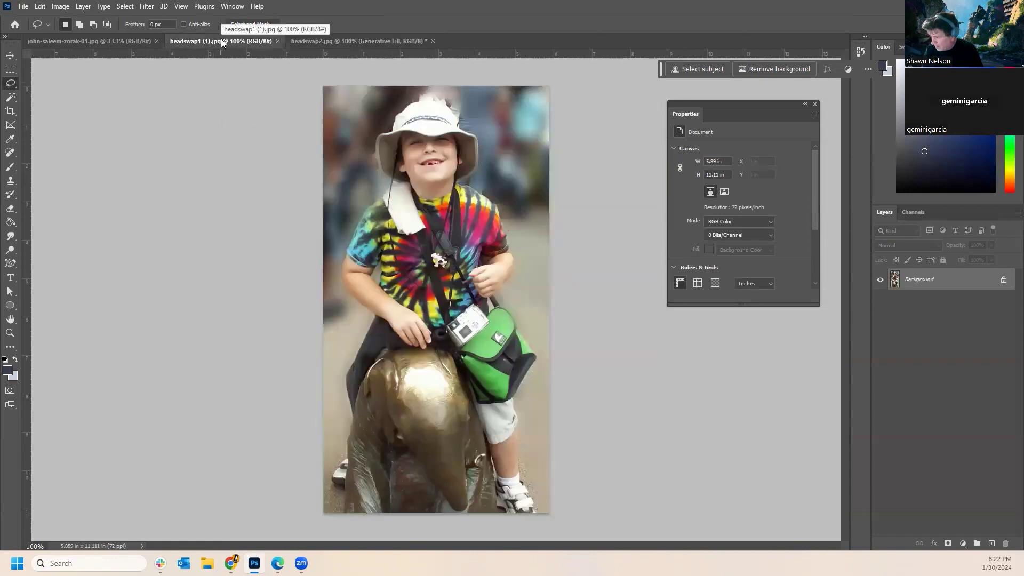
pyautogui.click(351, 45)
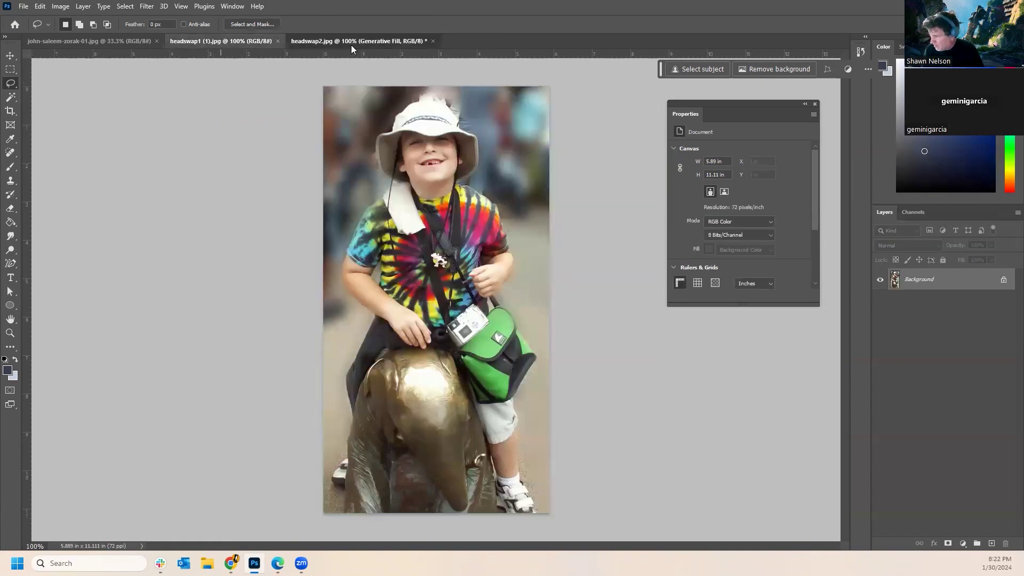
pyautogui.click(246, 38)
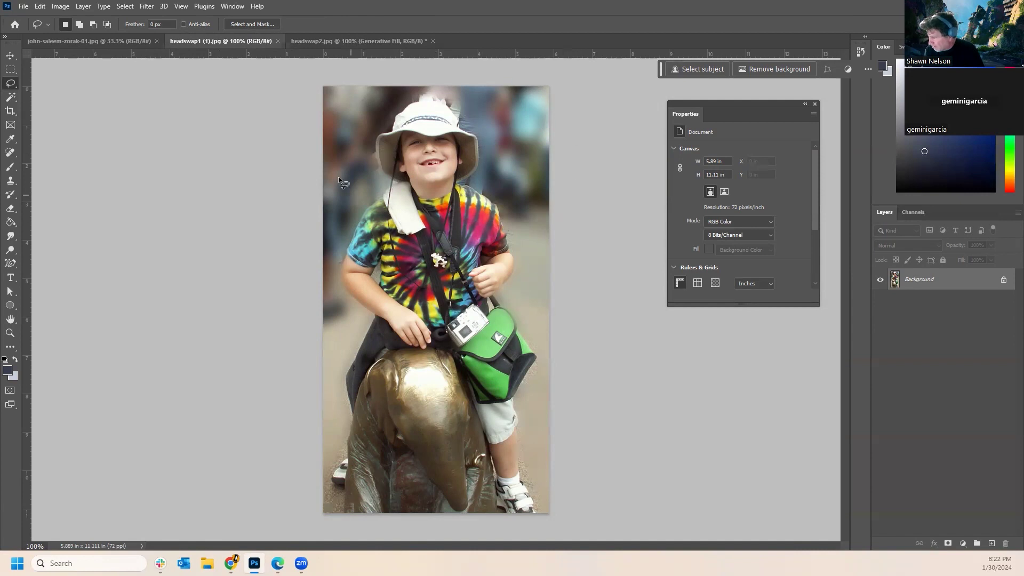
pyautogui.click(363, 41)
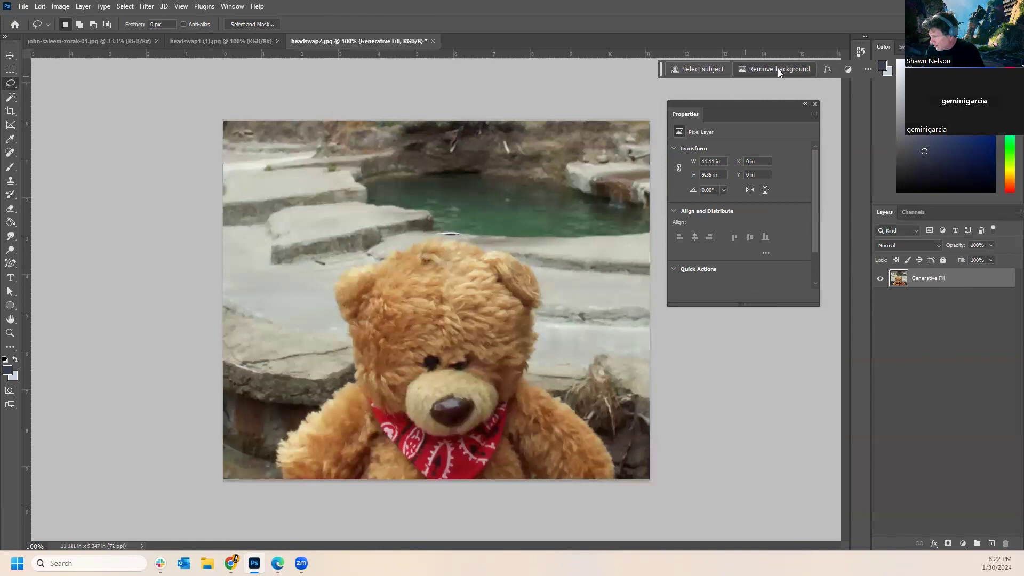
pyautogui.click(10, 55)
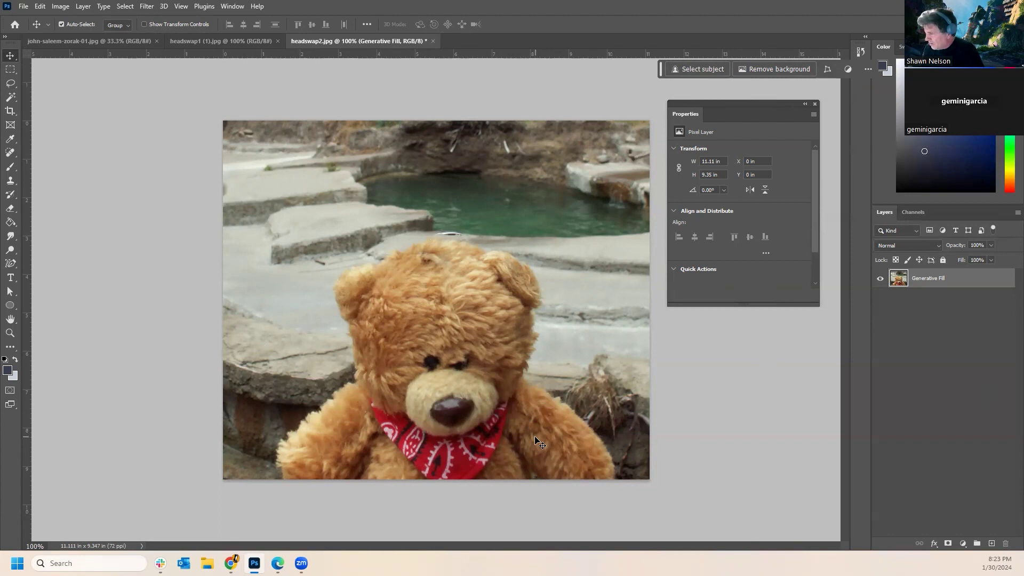
# Select the whole teddy bear image and paste it into the boy picture as a new layer.
pyautogui.click(16, 69)
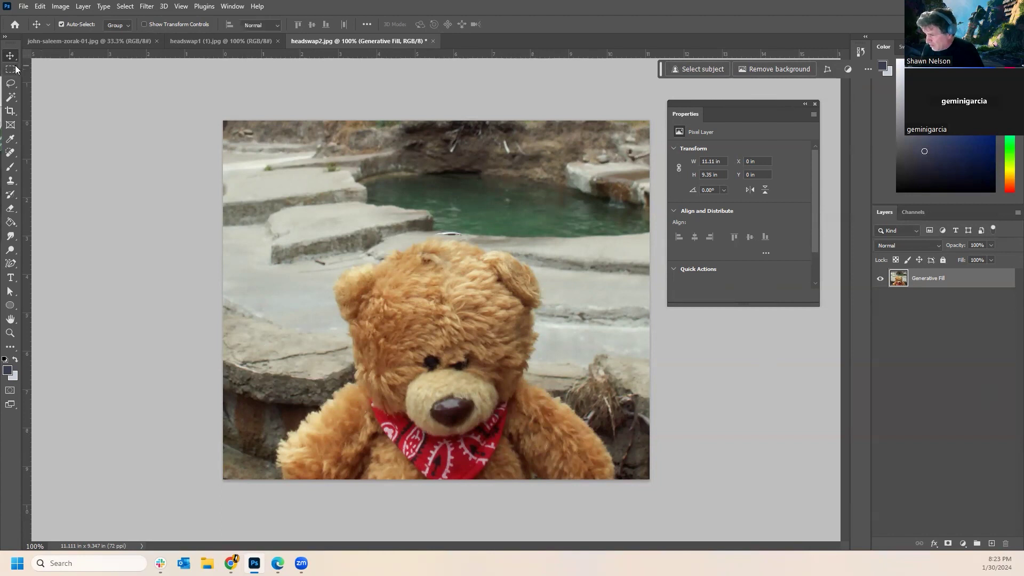
pyautogui.moveTo(203, 113); pyautogui.dragTo(658, 511)
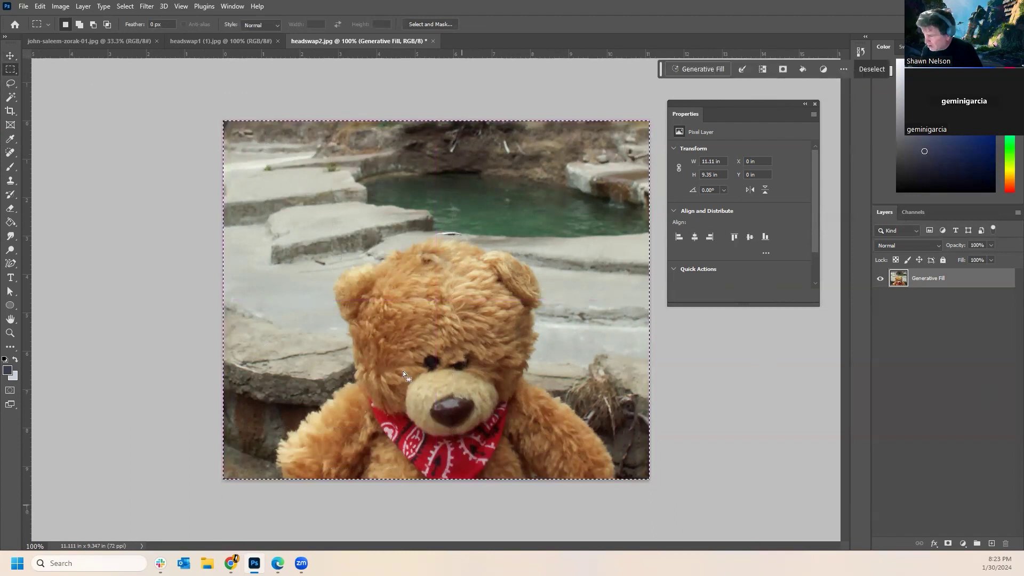
pyautogui.click(209, 41)
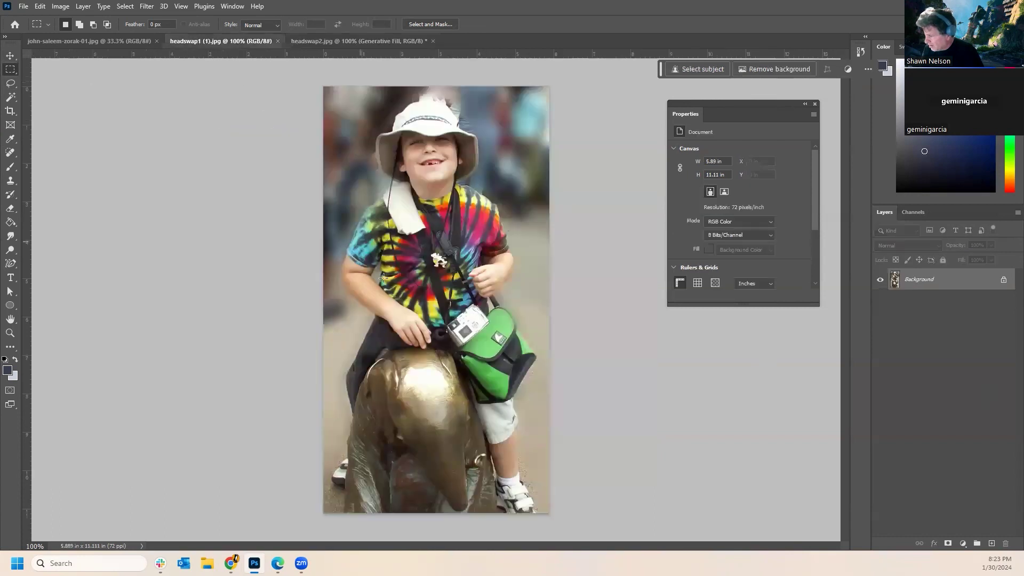
pyautogui.hotkey('ctrl', 'v')
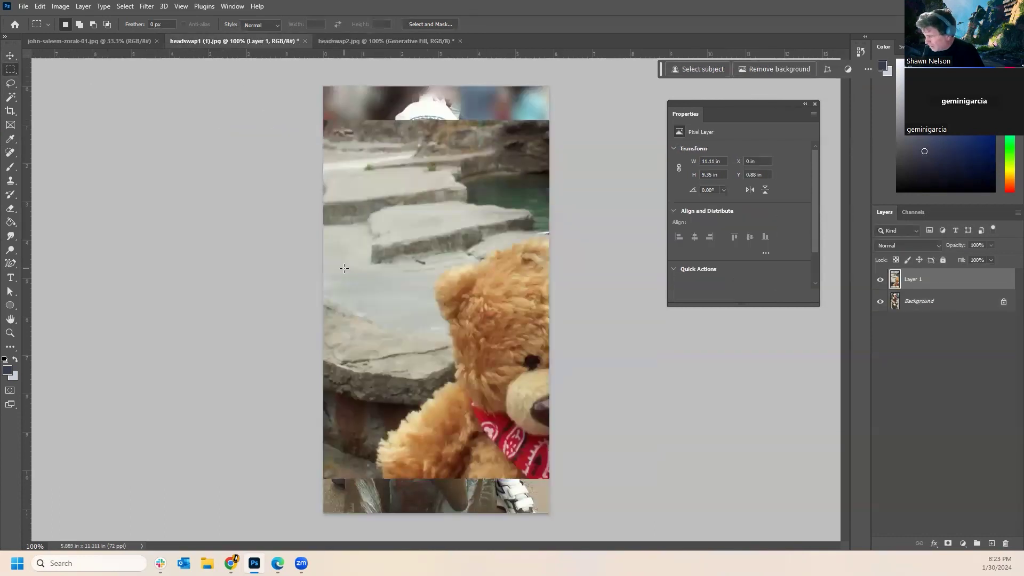
# Free-transform the pasted bear layer down to about 59% of its size.
pyautogui.hotkey('ctrl', 't')
pyautogui.moveTo(321, 131); pyautogui.dragTo(455, 243)
pyautogui.moveTo(508, 358); pyautogui.dragTo(338, 306)
pyautogui.moveTo(582, 439); pyautogui.dragTo(555, 415)
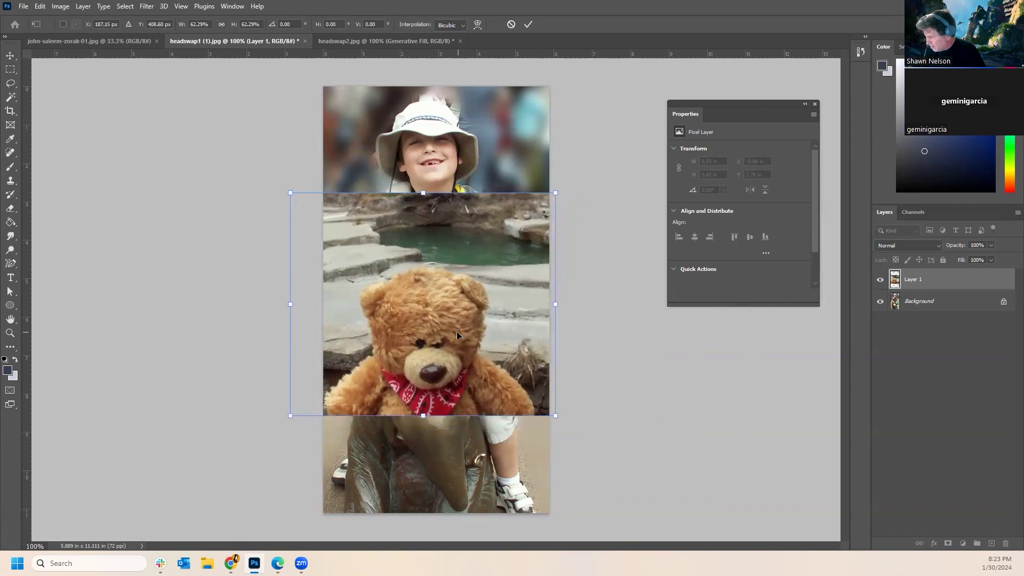
pyautogui.moveTo(457, 333); pyautogui.dragTo(458, 323)
pyautogui.moveTo(555, 408); pyautogui.dragTo(542, 391)
pyautogui.moveTo(483, 355); pyautogui.dragTo(503, 325)
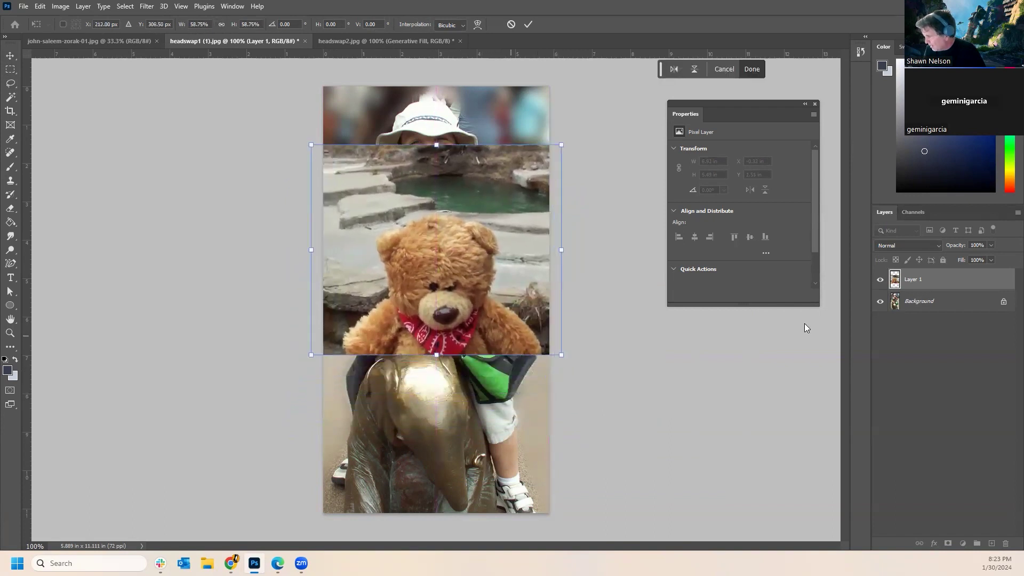
# At reduced opacity, move the bear up over the boy's head, restore full opacity and commit at 58.75%.
pyautogui.click(992, 245)
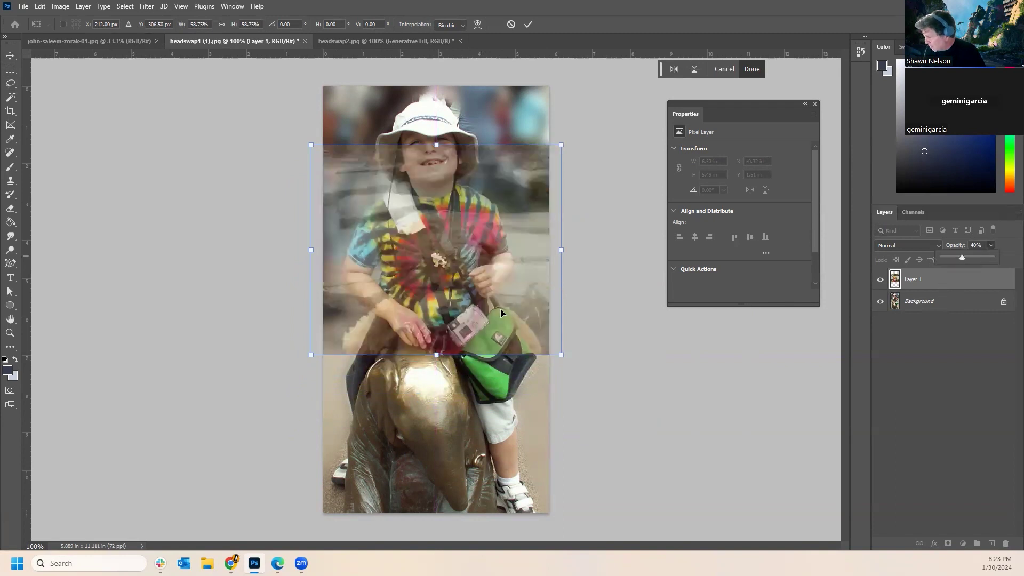
pyautogui.click(980, 258)
pyautogui.moveTo(441, 302); pyautogui.dragTo(448, 178)
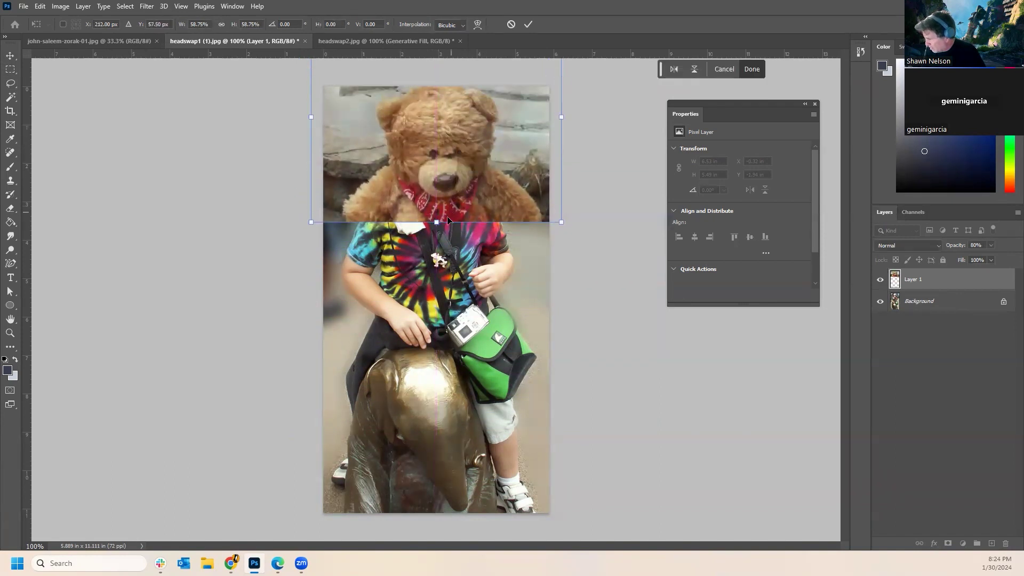
pyautogui.click(990, 246)
pyautogui.moveTo(991, 257); pyautogui.dragTo(1011, 264)
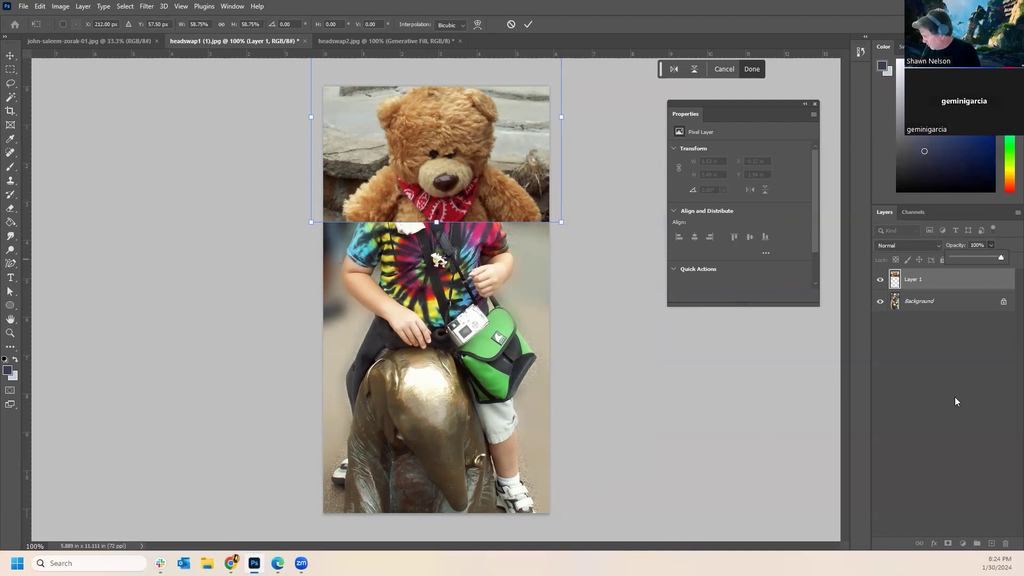
pyautogui.press('Return')
# Add a layer mask to Layer 1 and set up a hard 30 px brush at 100% opacity.
pyautogui.press('m')
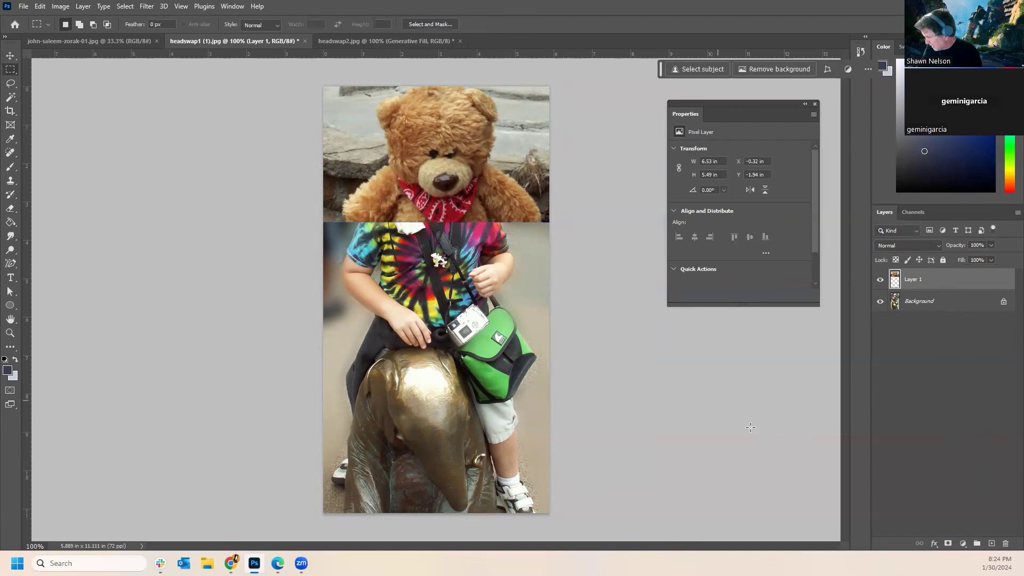
pyautogui.click(948, 543)
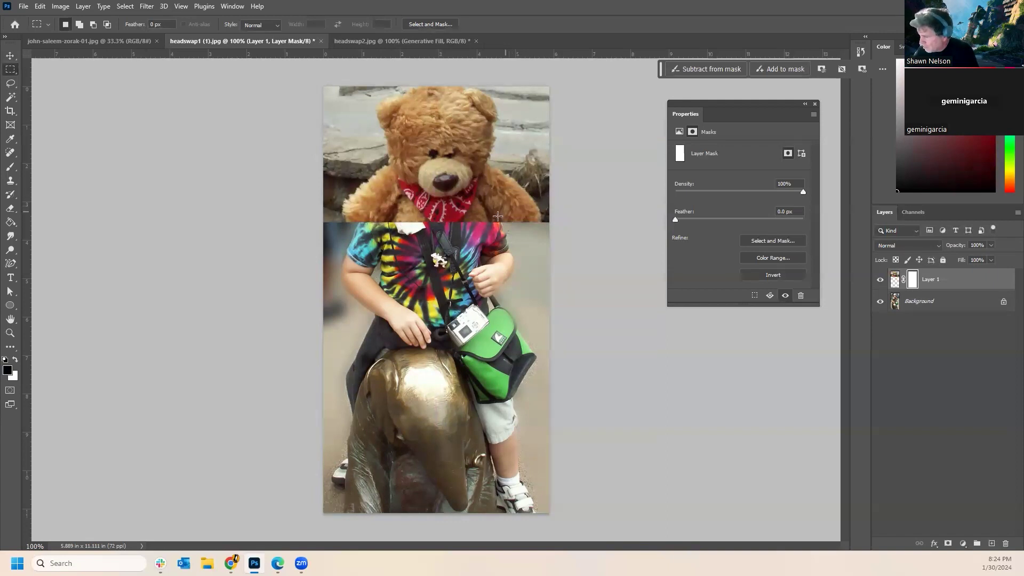
pyautogui.click(10, 167)
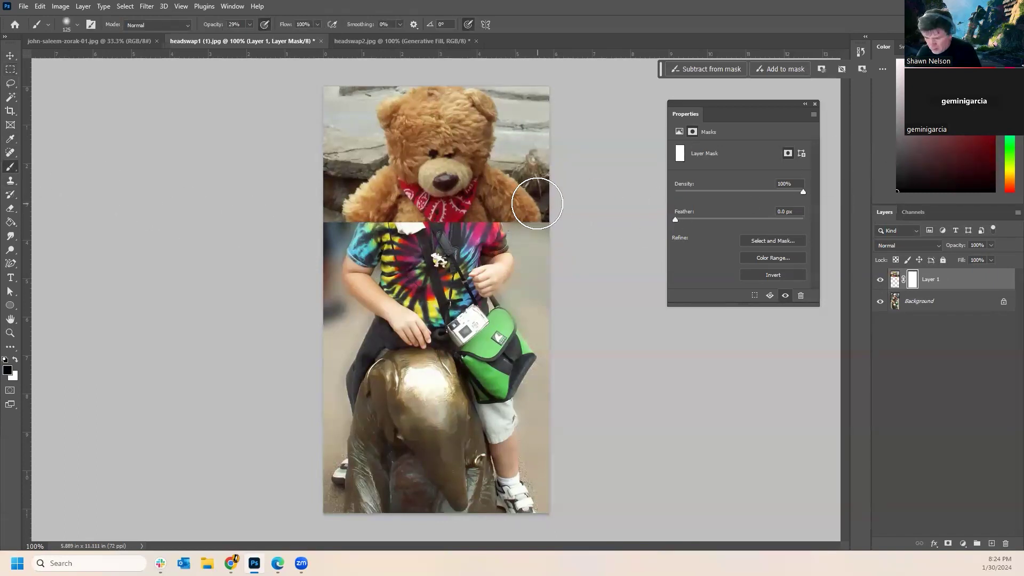
pyautogui.press('[')
pyautogui.press('[')
pyautogui.press('[')
pyautogui.press('[')
pyautogui.press('[')
pyautogui.press('[')
pyautogui.press('[')
pyautogui.press('[')
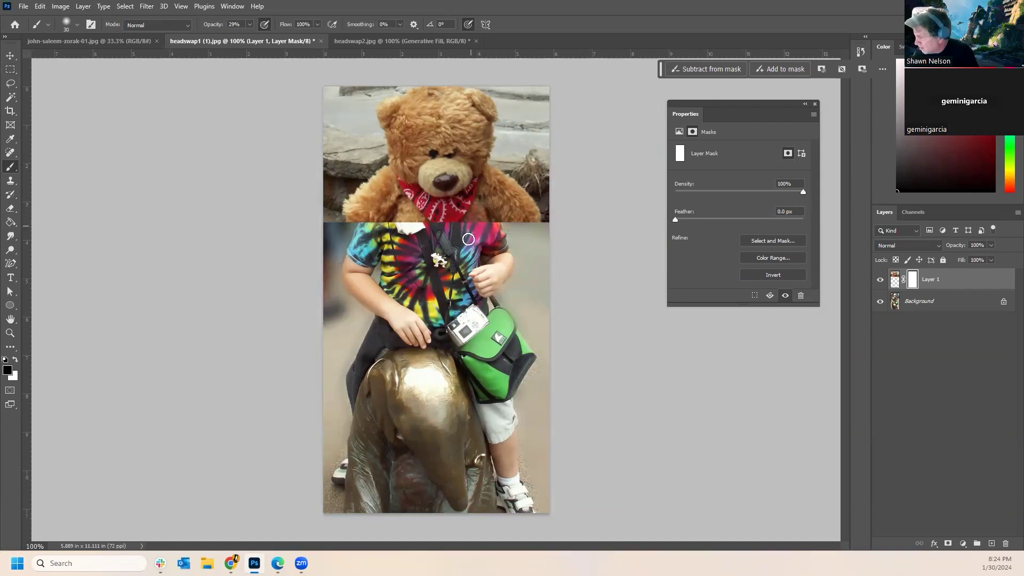
pyautogui.click(249, 26)
pyautogui.moveTo(252, 36); pyautogui.dragTo(312, 37)
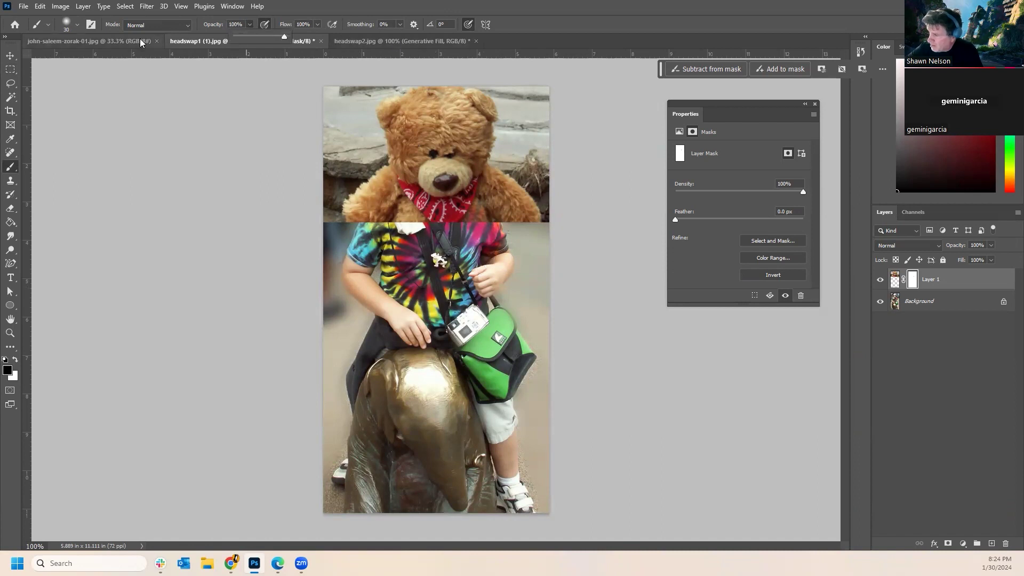
pyautogui.click(78, 25)
pyautogui.moveTo(59, 84); pyautogui.dragTo(128, 85)
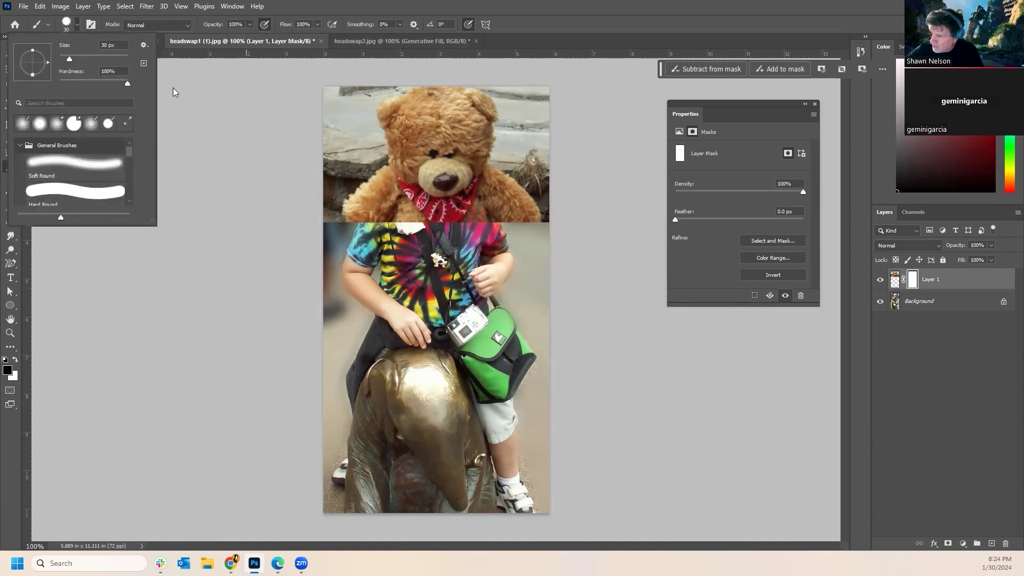
pyautogui.click(460, 234)
# Paint black on the mask around the bear's head and bandana, revealing the boy's shirt and collar.
pyautogui.moveTo(460, 234); pyautogui.dragTo(485, 192)
pyautogui.moveTo(493, 175)
pyautogui.mouseDown()
pyautogui.moveTo(506, 176)
pyautogui.moveTo(496, 181)
pyautogui.moveTo(522, 233)
pyautogui.moveTo(500, 215)
pyautogui.moveTo(514, 229)
pyautogui.moveTo(541, 168)
pyautogui.moveTo(543, 90)
pyautogui.mouseUp()
pyautogui.moveTo(472, 80)
pyautogui.mouseDown()
pyautogui.moveTo(504, 111)
pyautogui.moveTo(493, 170)
pyautogui.moveTo(516, 120)
pyautogui.moveTo(528, 179)
pyautogui.moveTo(541, 161)
pyautogui.moveTo(501, 77)
pyautogui.moveTo(557, 98)
pyautogui.mouseUp()
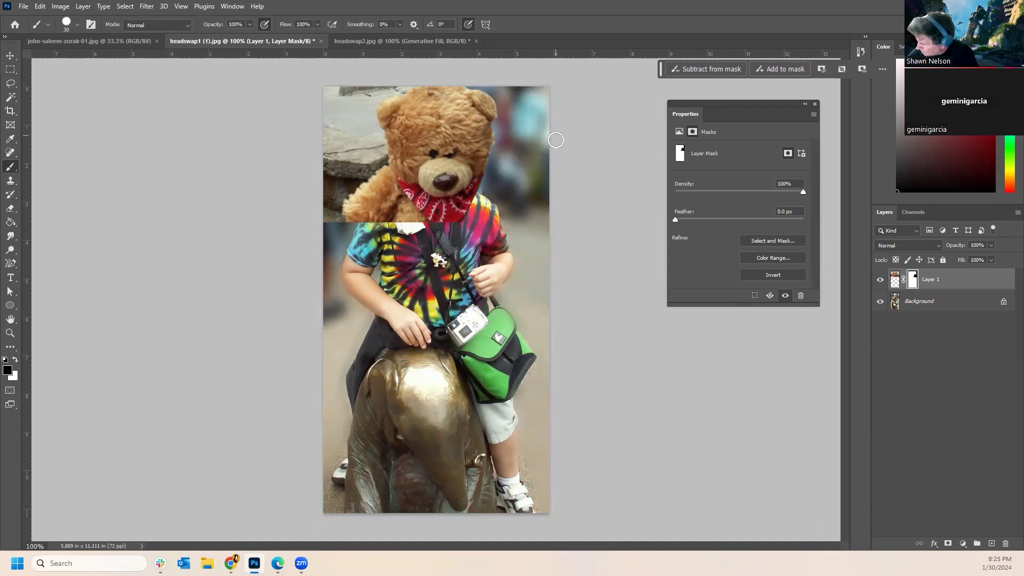
pyautogui.moveTo(335, 225)
pyautogui.mouseDown()
pyautogui.moveTo(418, 221)
pyautogui.moveTo(379, 168)
pyautogui.moveTo(319, 237)
pyautogui.moveTo(333, 123)
pyautogui.moveTo(325, 240)
pyautogui.moveTo(380, 191)
pyautogui.moveTo(405, 230)
pyautogui.moveTo(378, 189)
pyautogui.moveTo(366, 241)
pyautogui.moveTo(354, 191)
pyautogui.moveTo(377, 129)
pyautogui.moveTo(385, 153)
pyautogui.moveTo(353, 166)
pyautogui.moveTo(342, 101)
pyautogui.moveTo(339, 143)
pyautogui.moveTo(323, 140)
pyautogui.moveTo(339, 94)
pyautogui.moveTo(350, 144)
pyautogui.moveTo(378, 78)
pyautogui.moveTo(418, 66)
pyautogui.moveTo(419, 79)
pyautogui.moveTo(374, 102)
pyautogui.moveTo(368, 120)
pyautogui.moveTo(380, 154)
pyautogui.moveTo(362, 156)
pyautogui.moveTo(353, 135)
pyautogui.moveTo(367, 80)
pyautogui.mouseUp()
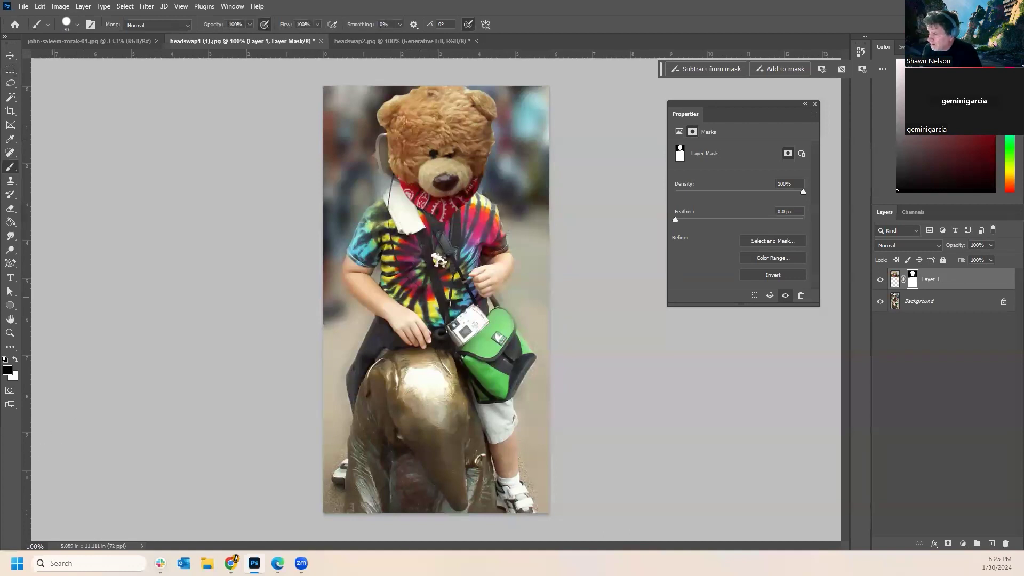
pyautogui.click(11, 55)
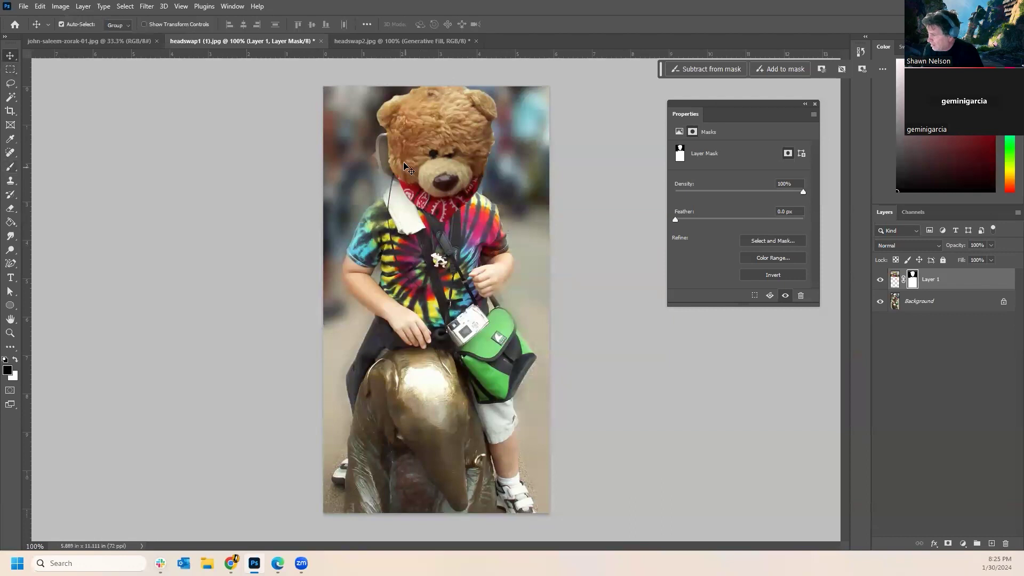
pyautogui.moveTo(427, 128); pyautogui.dragTo(430, 139)
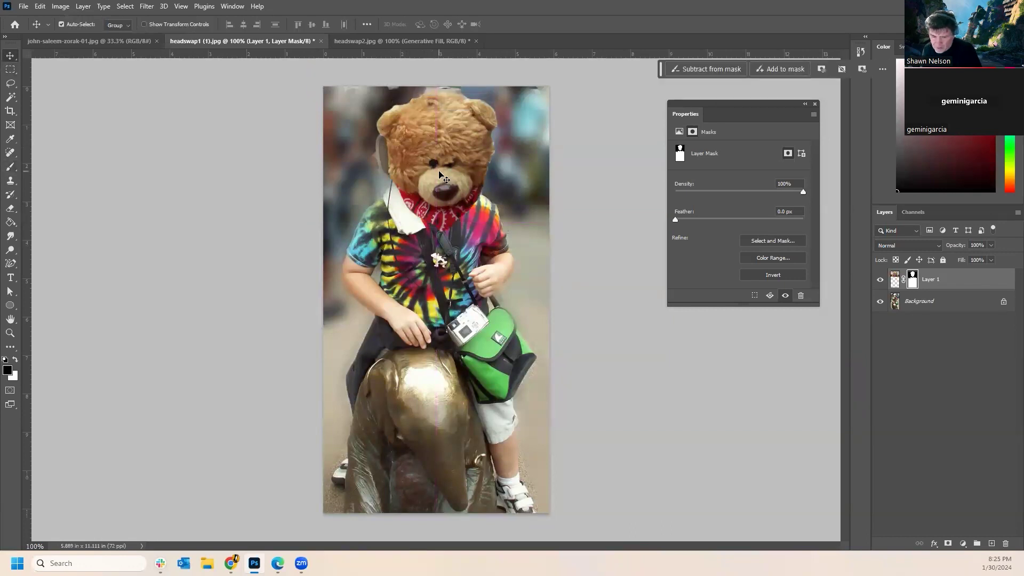
pyautogui.hotkey('ctrl', 't')
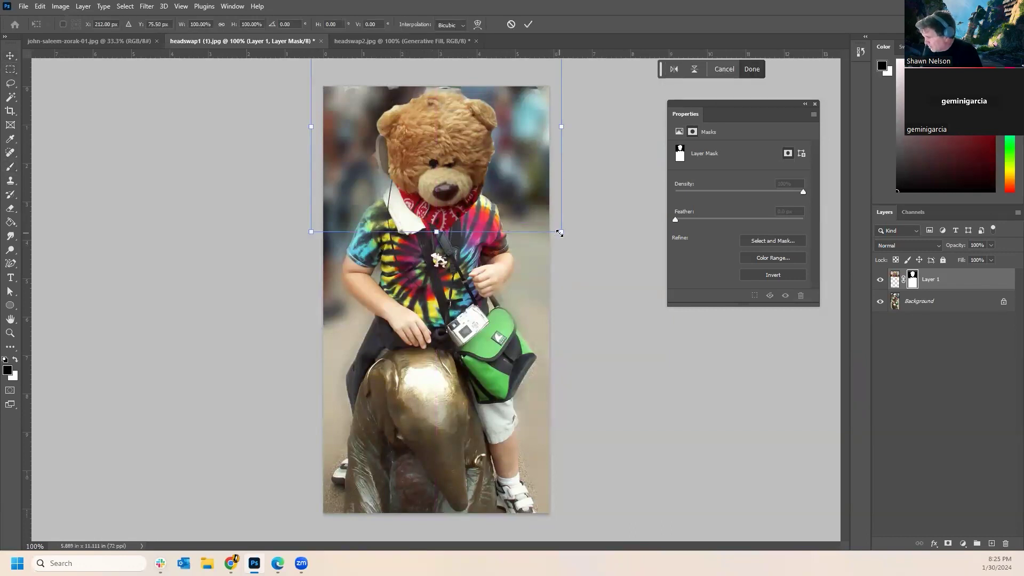
pyautogui.moveTo(561, 233); pyautogui.dragTo(588, 254)
pyautogui.moveTo(490, 183); pyautogui.dragTo(469, 169)
pyautogui.press('Return')
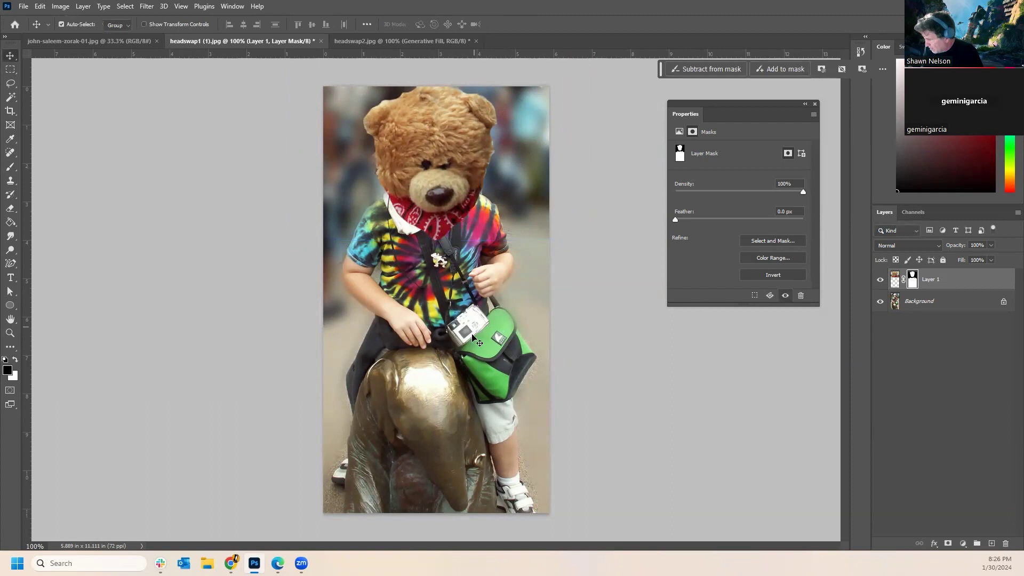
pyautogui.click(9, 333)
pyautogui.click(449, 112)
pyautogui.click(449, 112)
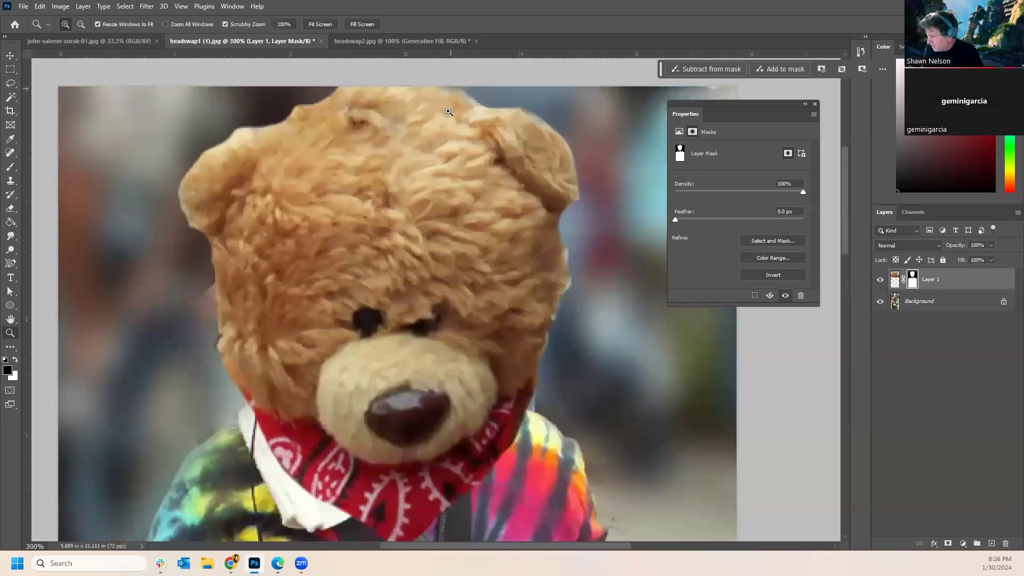
pyautogui.keyDown('alt'); pyautogui.click(419, 296); pyautogui.keyUp('alt')
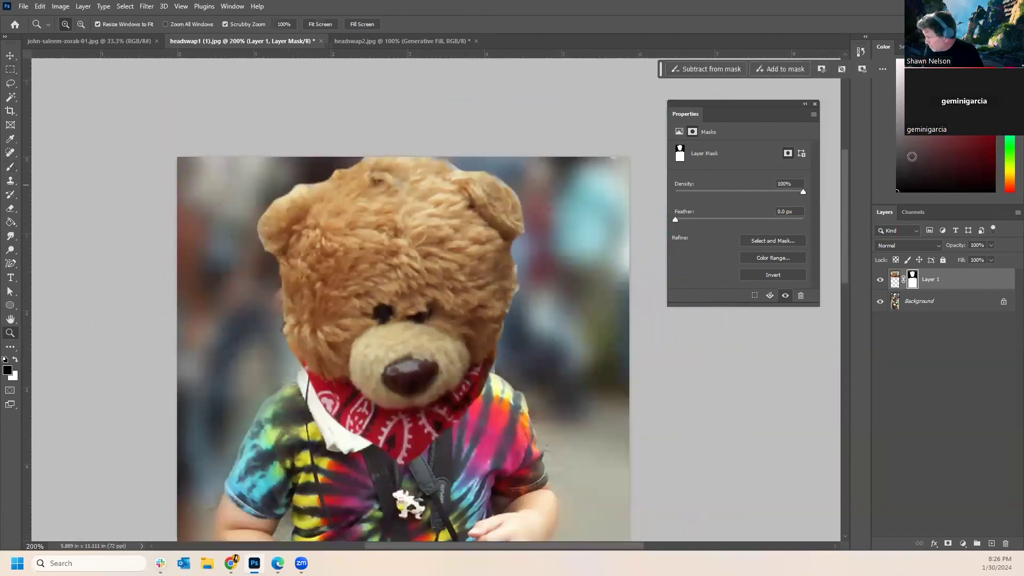
pyautogui.moveTo(901, 146); pyautogui.dragTo(895, 139)
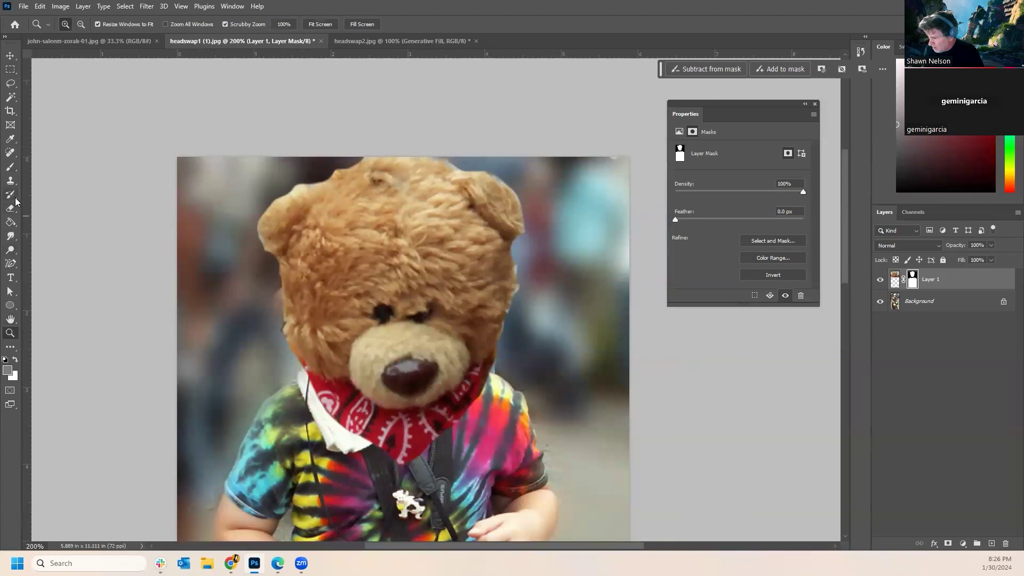
pyautogui.click(11, 167)
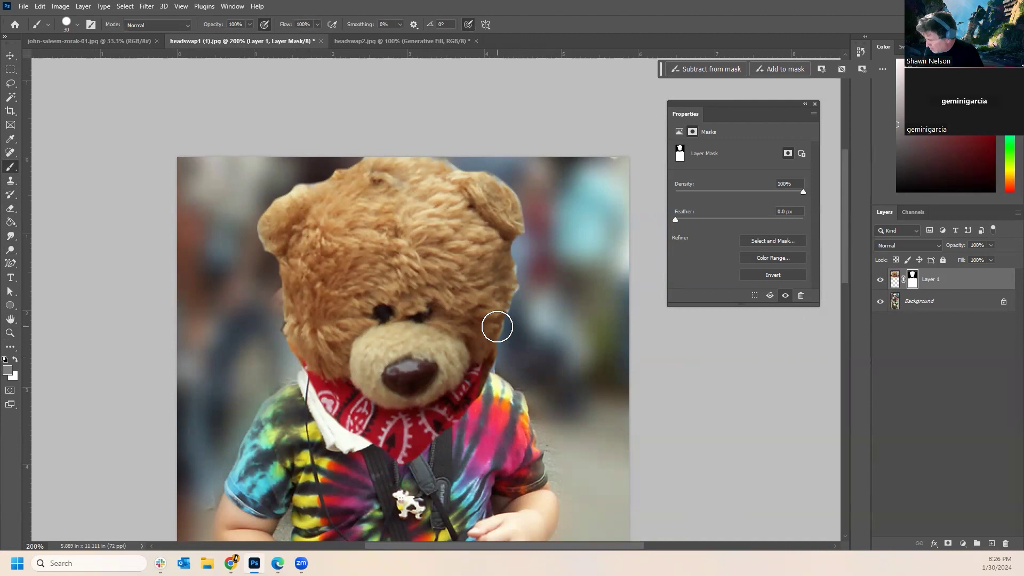
pyautogui.press('[')
pyautogui.press('[')
pyautogui.press('[')
pyautogui.press('[')
pyautogui.press('[')
pyautogui.press('[')
pyautogui.press('[')
pyautogui.press('[')
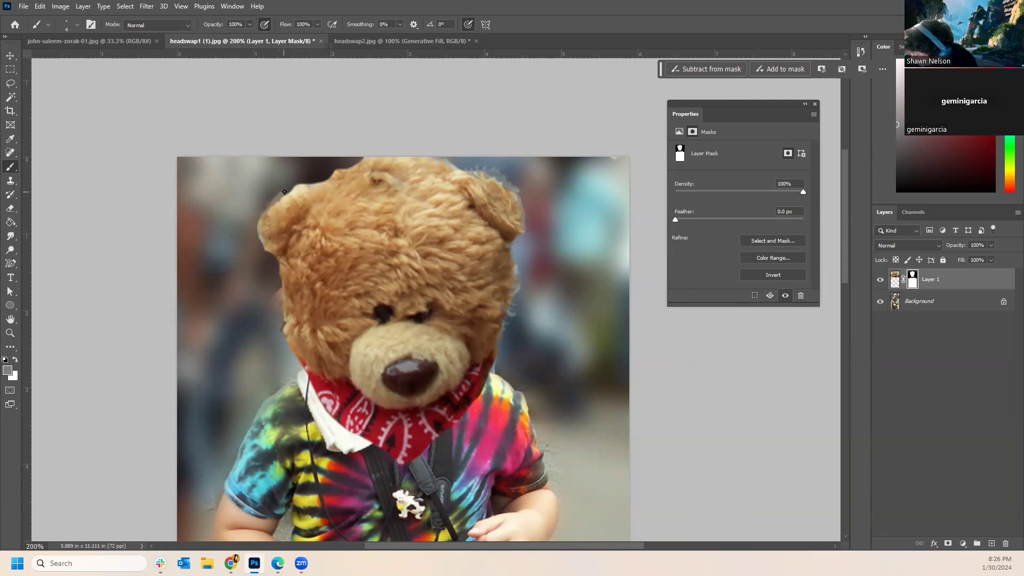
pyautogui.moveTo(293, 190); pyautogui.dragTo(272, 224)
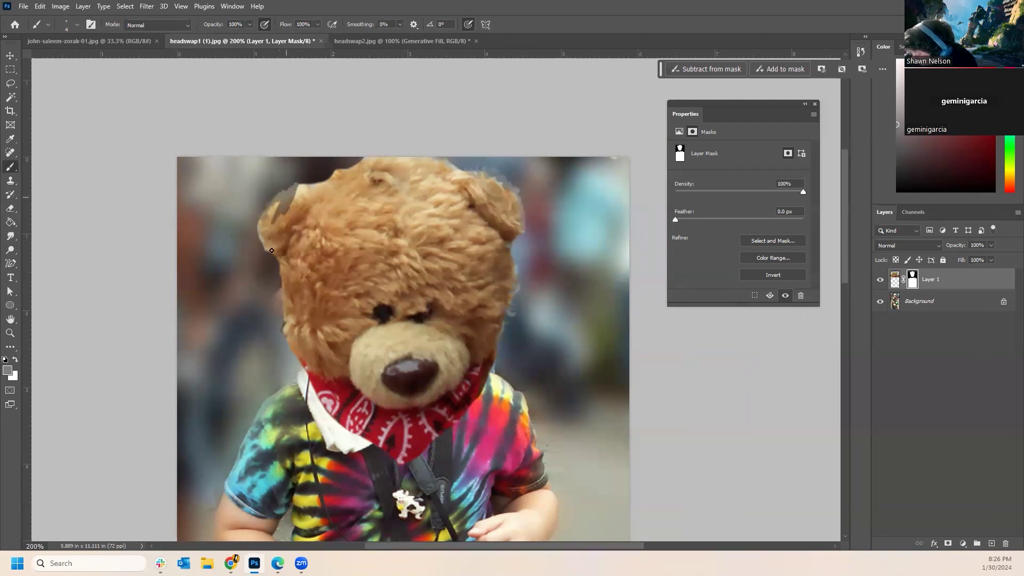
pyautogui.hotkey('ctrl', 'z')
pyautogui.hotkey('ctrl', 'z')
pyautogui.hotkey('ctrl', 'z')
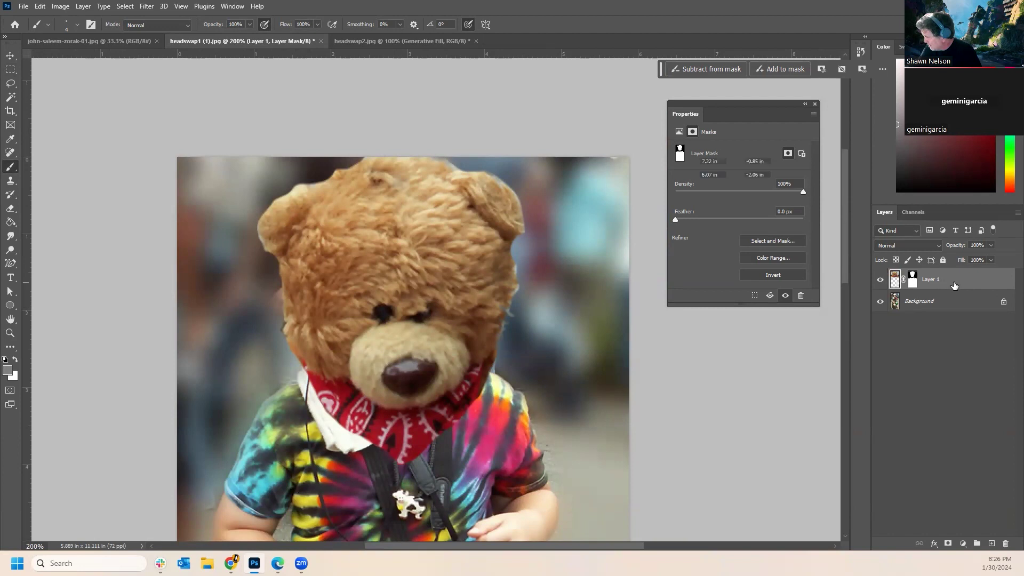
pyautogui.click(949, 302)
pyautogui.click(922, 286)
pyautogui.click(913, 283)
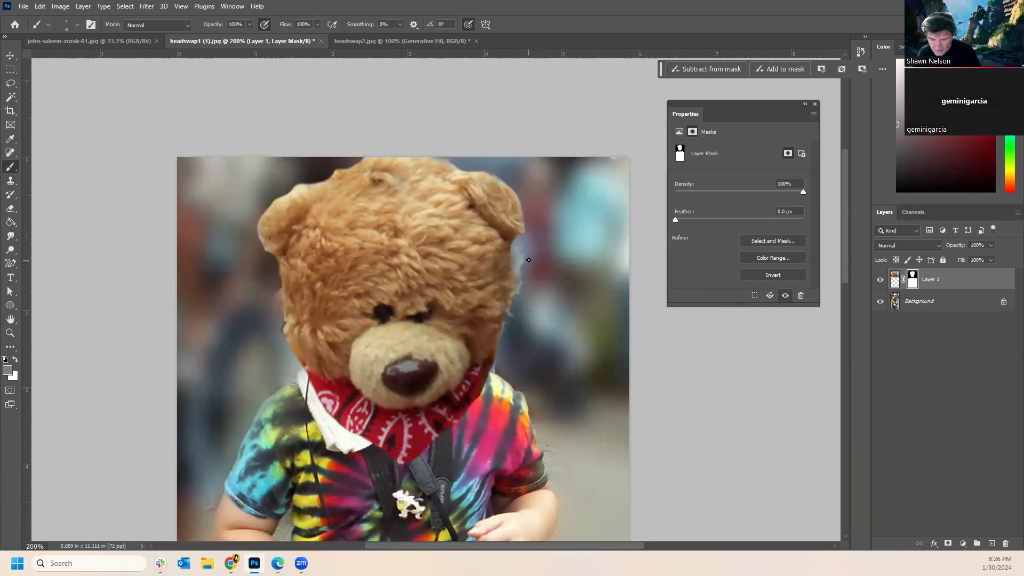
pyautogui.press(']')
pyautogui.press(']')
pyautogui.press(']')
pyautogui.press(']')
pyautogui.press(']')
pyautogui.press(']')
pyautogui.press(']')
pyautogui.moveTo(523, 260)
pyautogui.mouseDown()
pyautogui.moveTo(595, 230)
pyautogui.moveTo(539, 274)
pyautogui.mouseUp()
pyautogui.hotkey('ctrl', 'z')
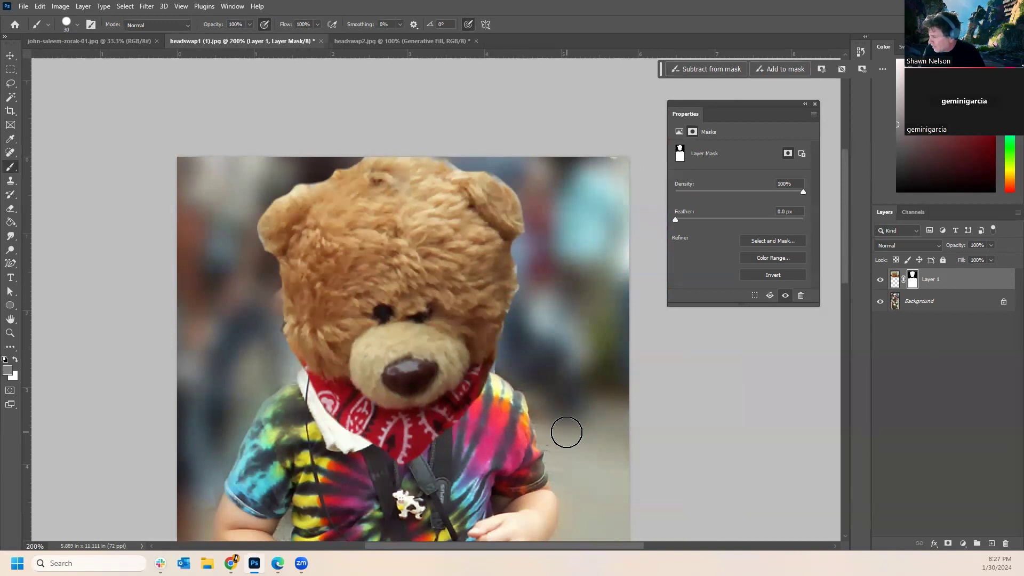
pyautogui.press('[')
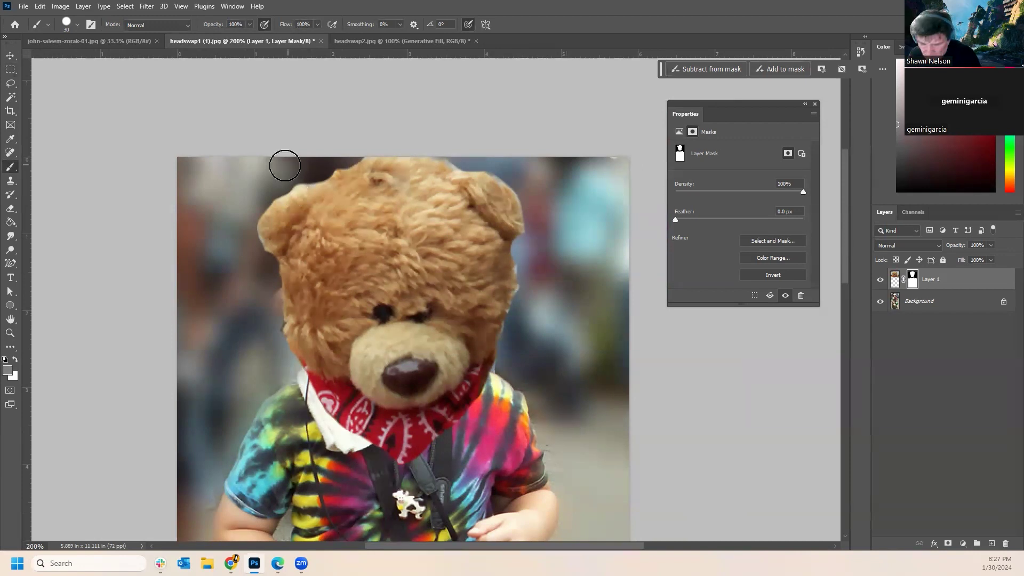
pyautogui.press('[')
pyautogui.press('[')
pyautogui.press('[')
pyautogui.press('[')
pyautogui.press('[')
pyautogui.press('[')
pyautogui.press('[')
pyautogui.press('[')
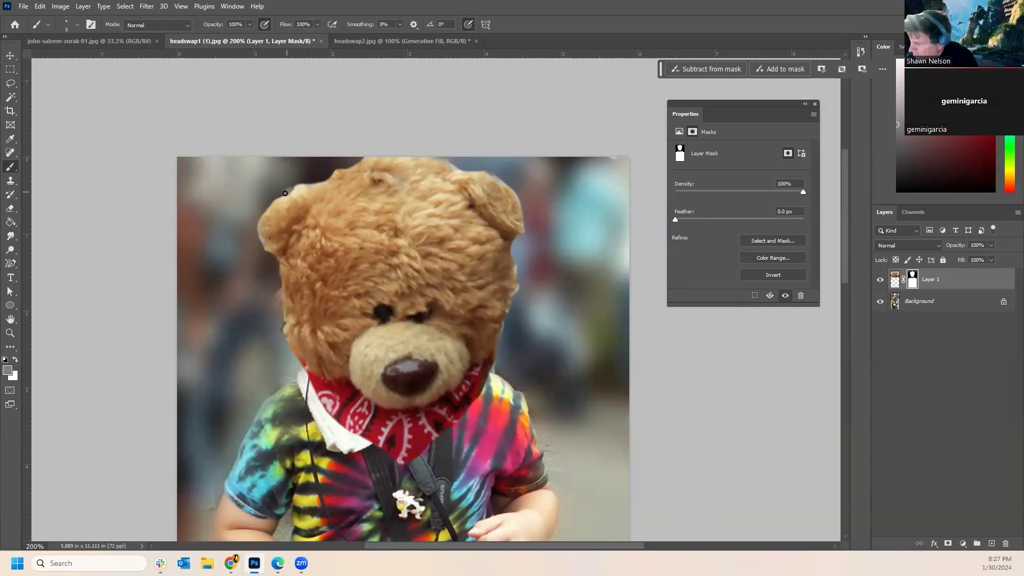
pyautogui.moveTo(269, 204)
pyautogui.mouseDown()
pyautogui.moveTo(263, 252)
pyautogui.moveTo(301, 183)
pyautogui.moveTo(266, 228)
pyautogui.moveTo(281, 275)
pyautogui.mouseUp()
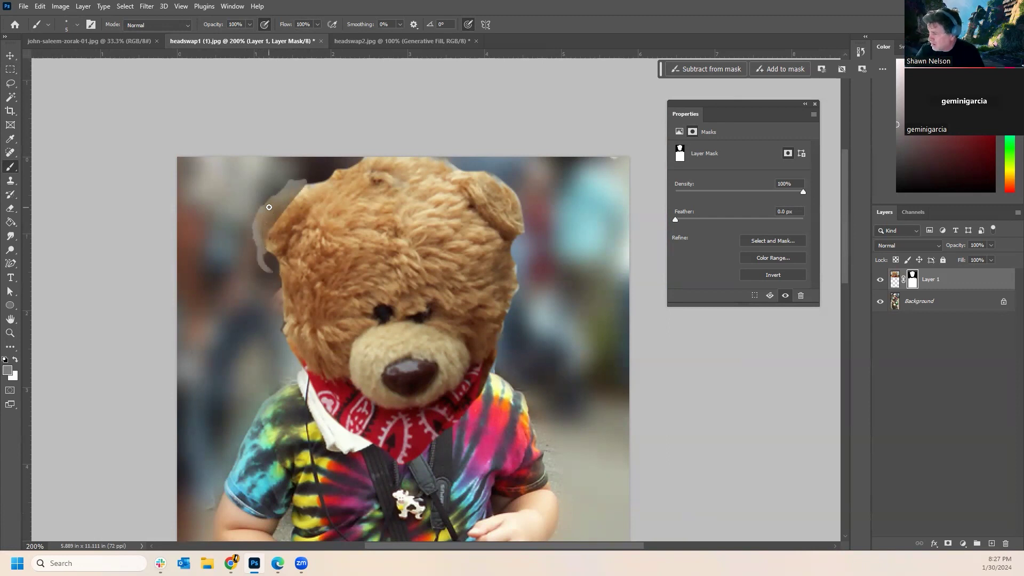
pyautogui.hotkey('ctrl', 'z')
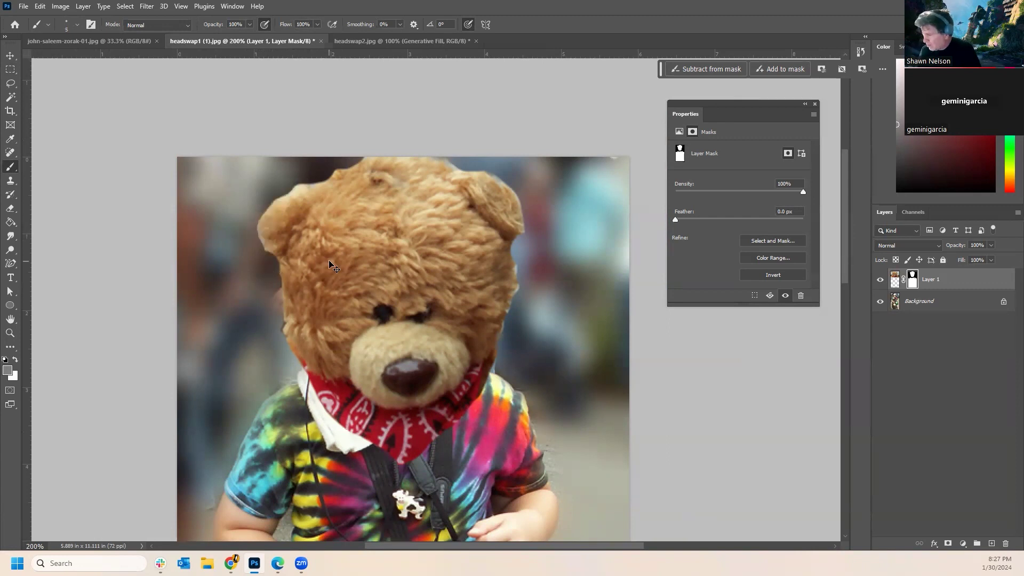
pyautogui.press('x')
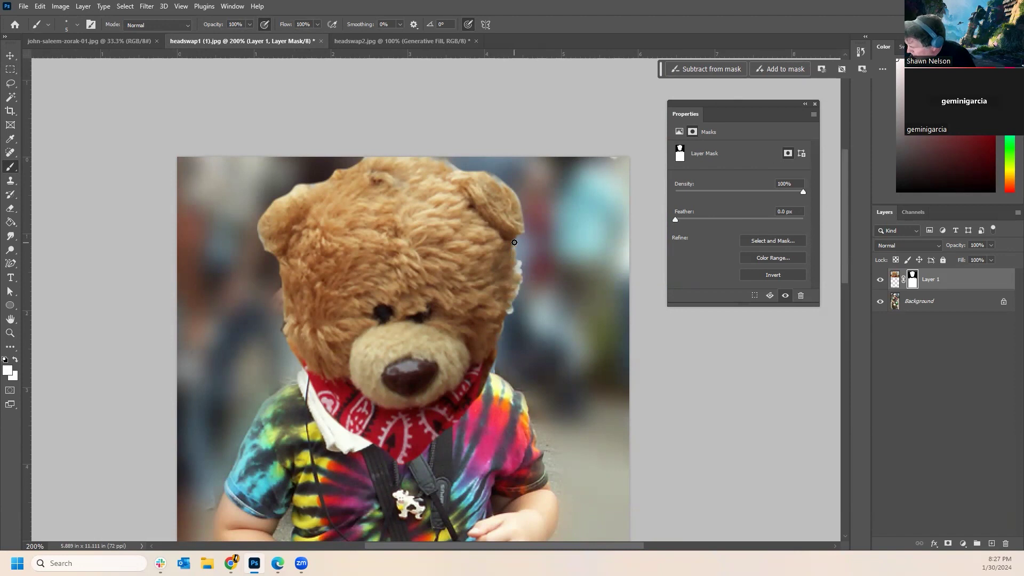
# Paint white on the mask to reveal fur along the ears and head, then black to hide stray top fur.
pyautogui.moveTo(526, 219)
pyautogui.mouseDown()
pyautogui.moveTo(512, 181)
pyautogui.moveTo(452, 168)
pyautogui.mouseUp()
pyautogui.moveTo(257, 243)
pyautogui.mouseDown()
pyautogui.moveTo(268, 193)
pyautogui.moveTo(308, 178)
pyautogui.moveTo(323, 185)
pyautogui.moveTo(365, 160)
pyautogui.mouseUp()
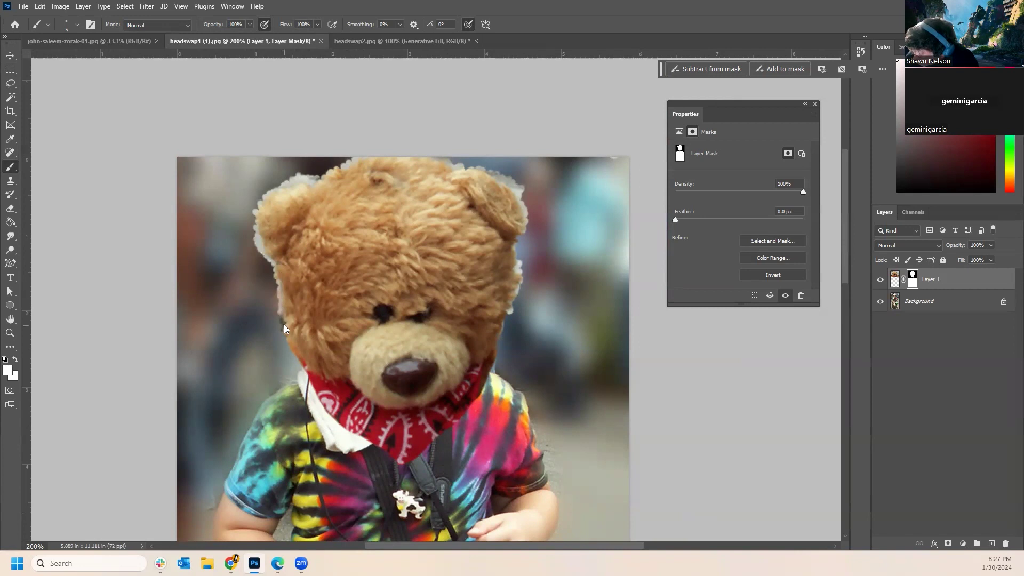
pyautogui.press('x')
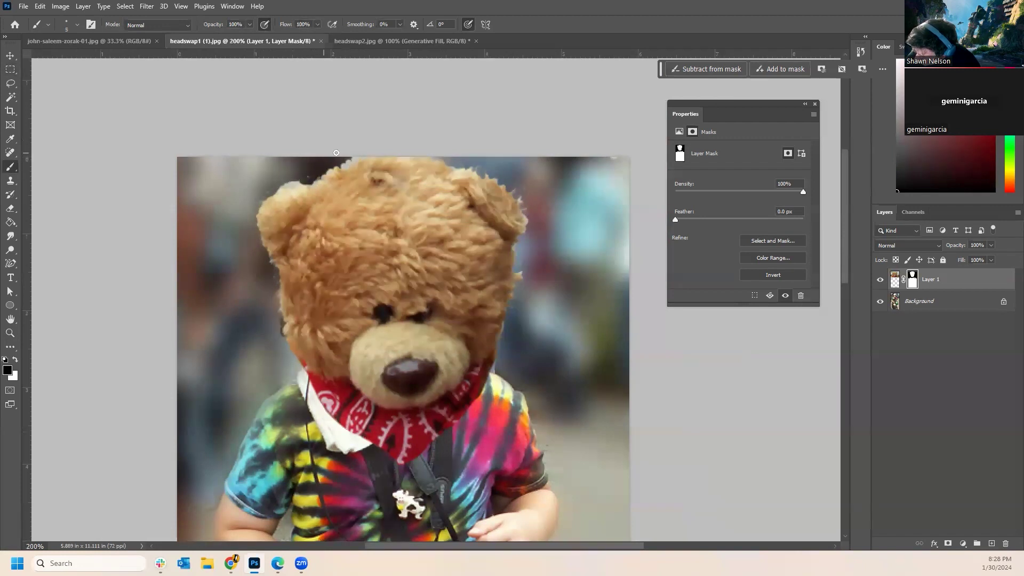
pyautogui.moveTo(362, 152); pyautogui.dragTo(341, 169)
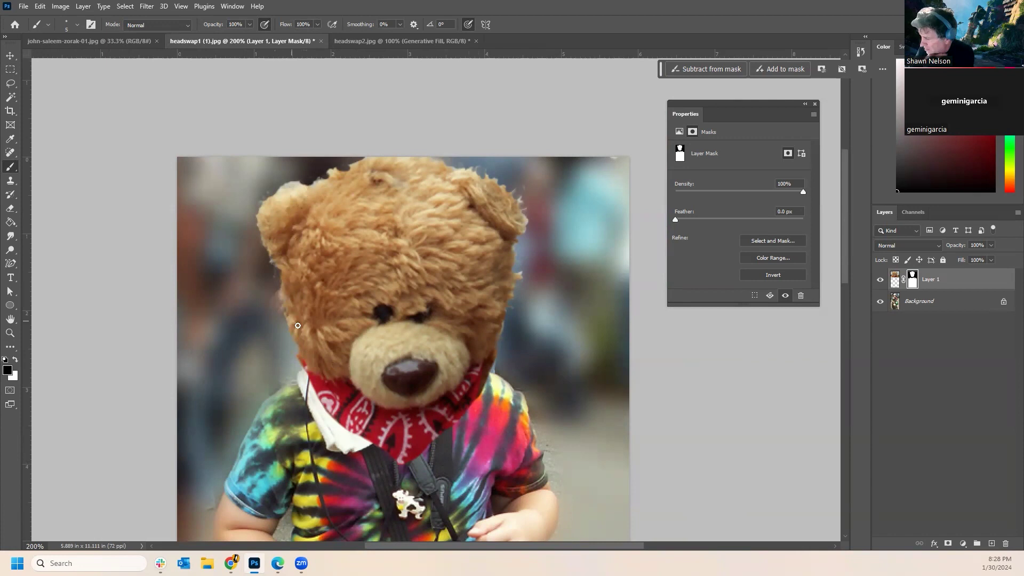
pyautogui.click(934, 303)
# Unlock the Background as Layer 0 and add a new empty layer above Layer 1.
pyautogui.click(1003, 302)
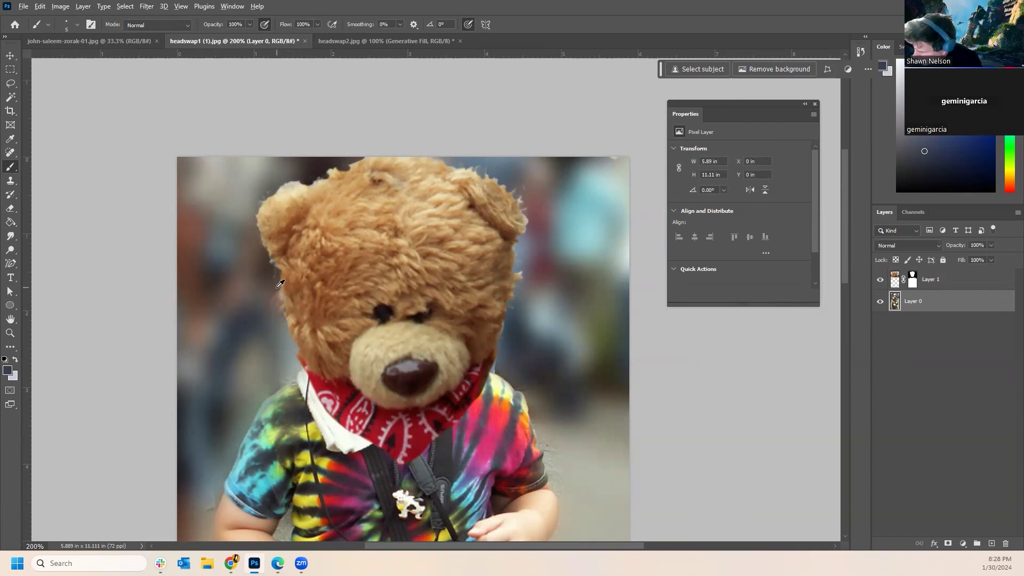
pyautogui.keyDown('alt'); pyautogui.click(279, 290); pyautogui.keyUp('alt')
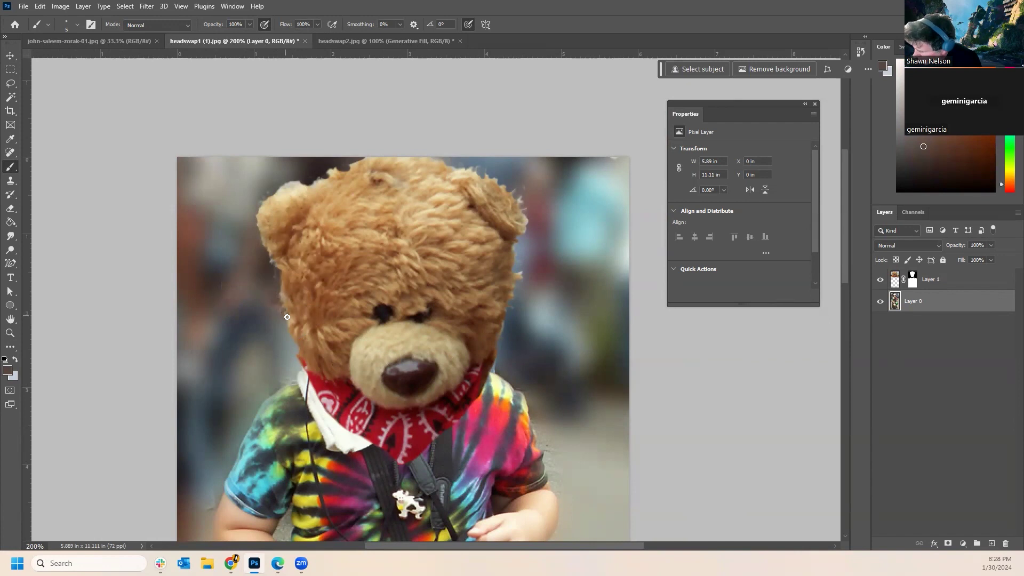
pyautogui.keyDown('alt'); pyautogui.click(273, 297); pyautogui.keyUp('alt')
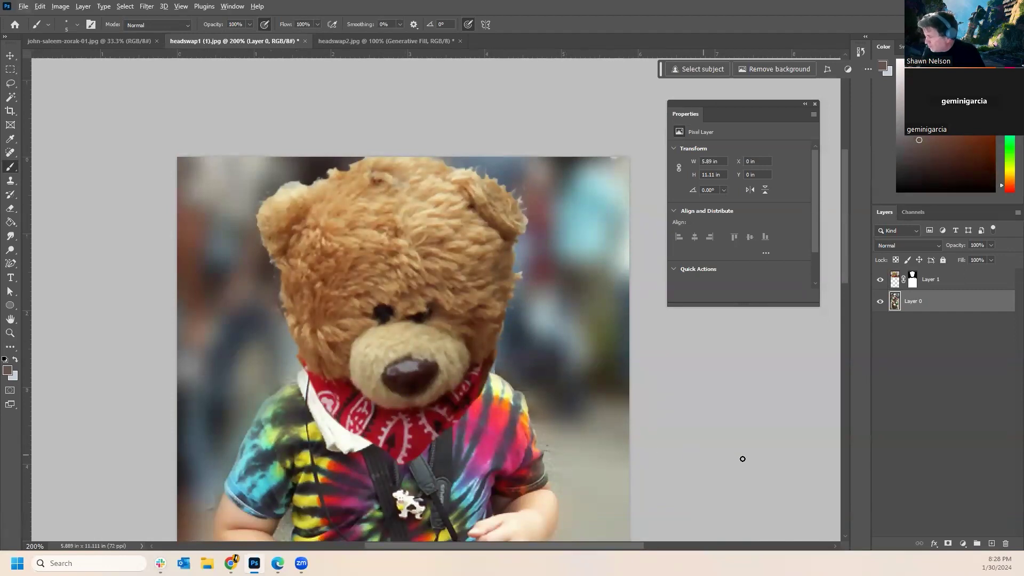
pyautogui.click(956, 284)
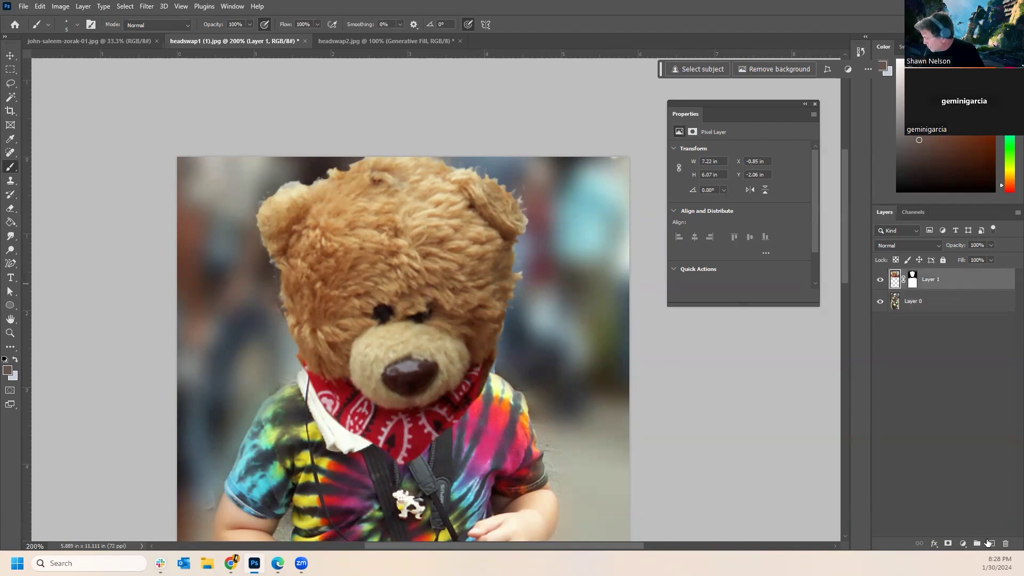
pyautogui.click(989, 543)
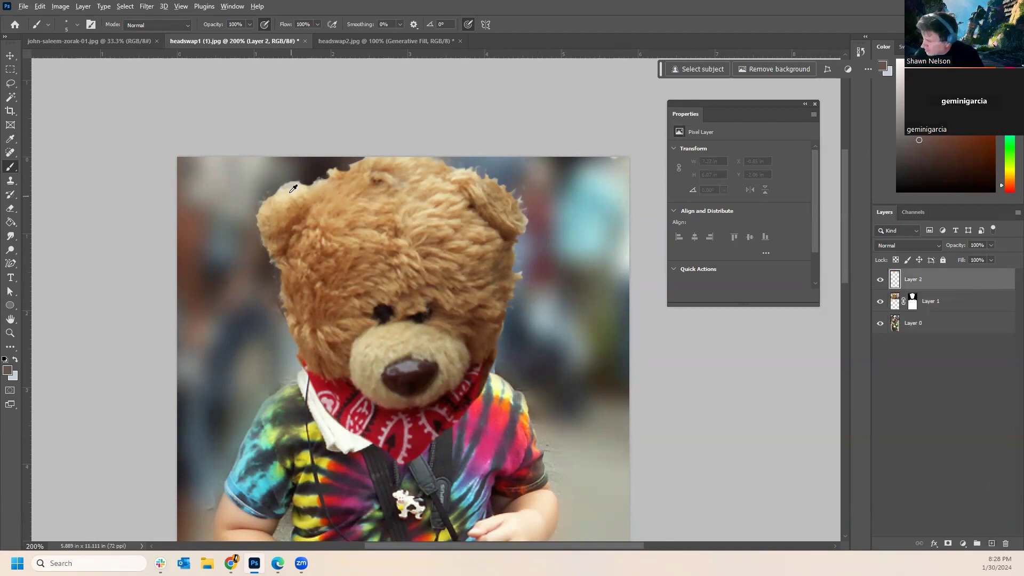
# Paint sampled tan and dark brown fur strokes around the bear head's edges, then add an empty layer above Layer 0.
pyautogui.keyDown('alt'); pyautogui.click(272, 202); pyautogui.keyUp('alt')
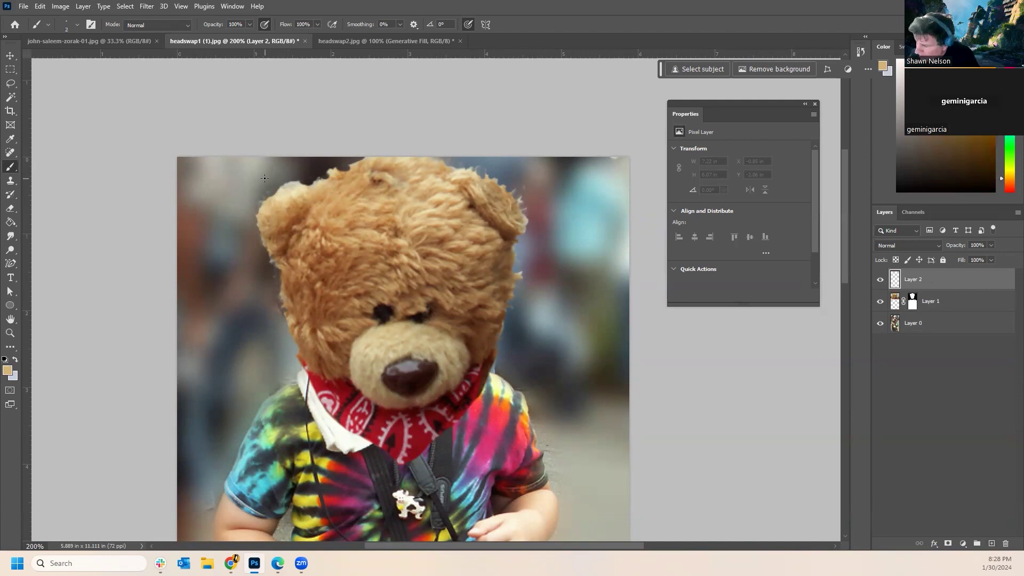
pyautogui.click(264, 208)
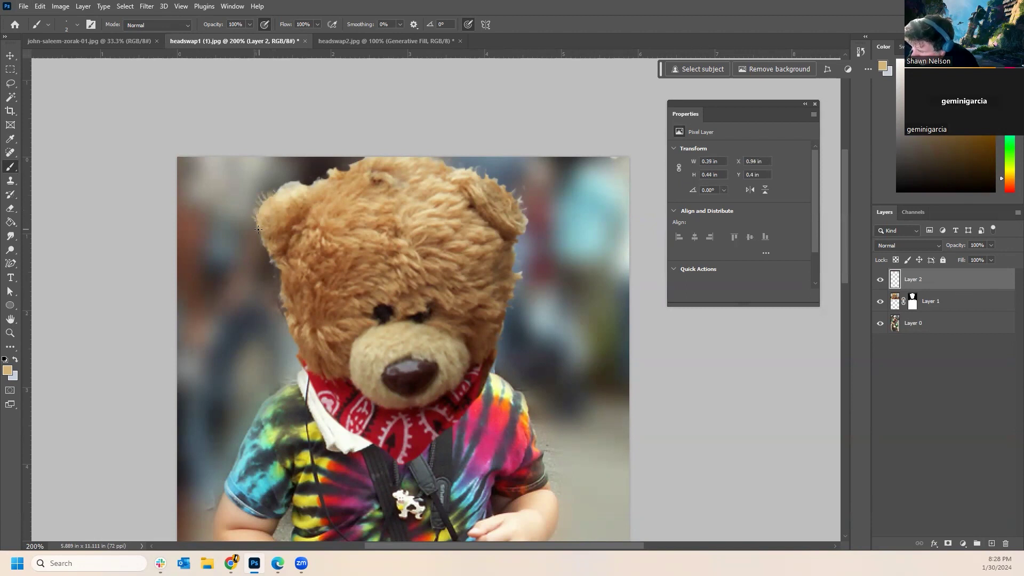
pyautogui.moveTo(279, 293); pyautogui.dragTo(282, 295)
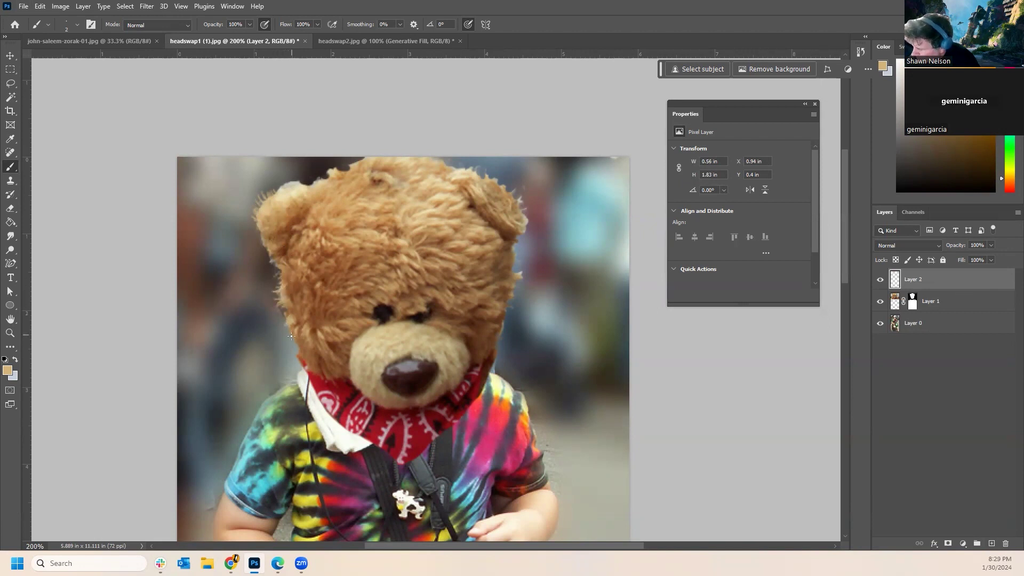
pyautogui.moveTo(292, 348); pyautogui.dragTo(300, 336)
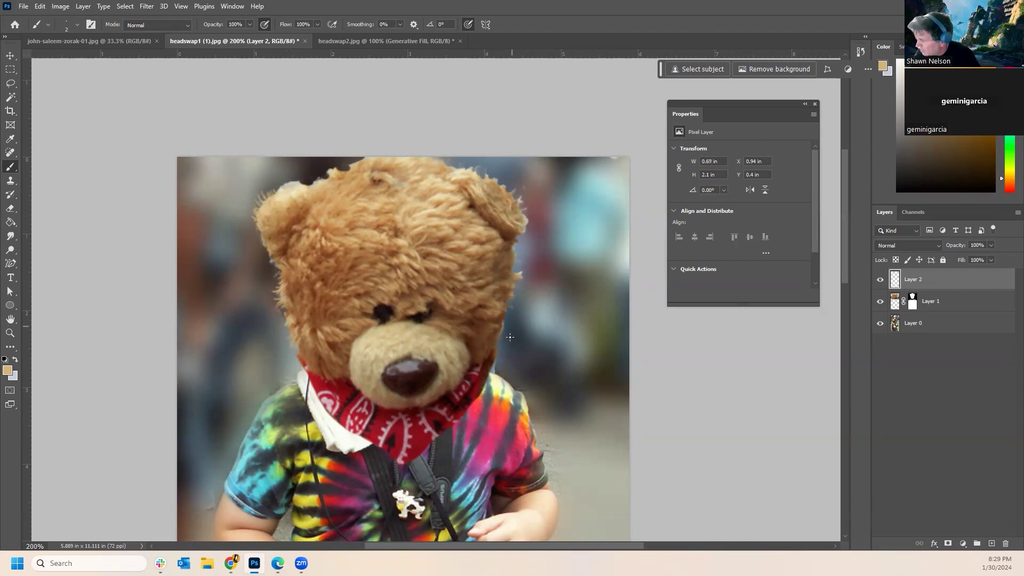
pyautogui.click(502, 321)
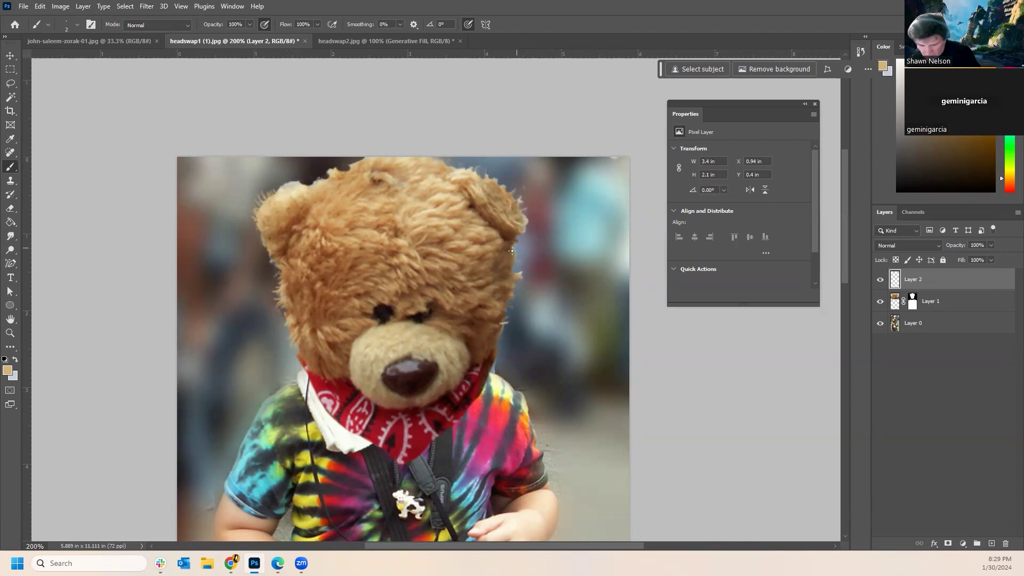
pyautogui.keyDown('alt'); pyautogui.click(498, 336); pyautogui.keyUp('alt')
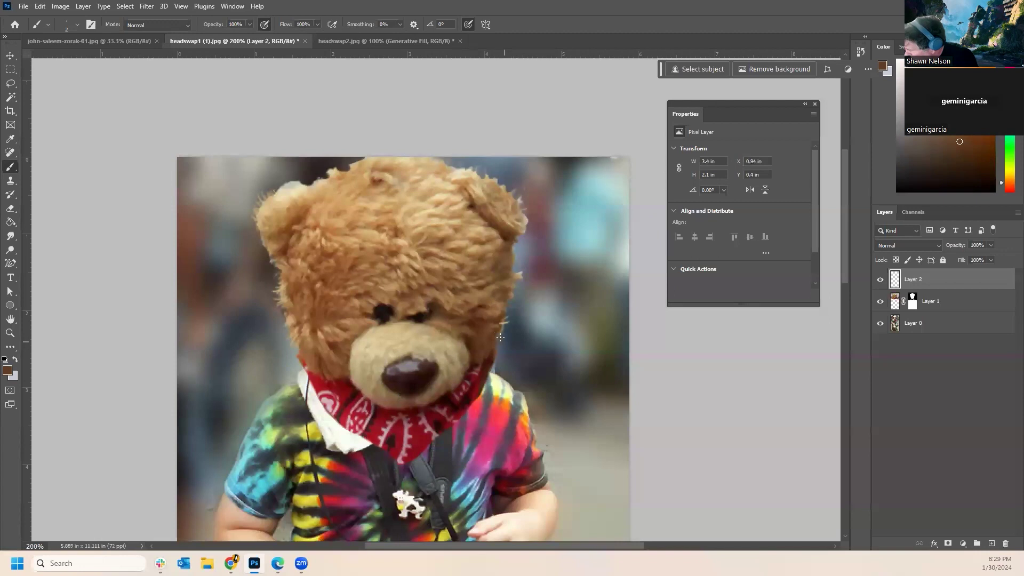
pyautogui.moveTo(508, 320); pyautogui.dragTo(503, 315)
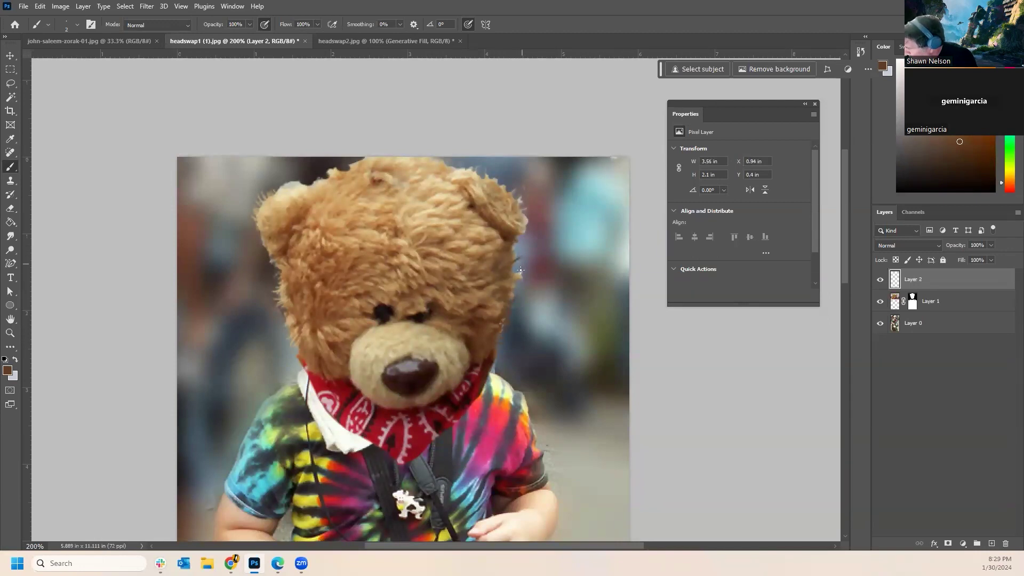
pyautogui.moveTo(469, 165); pyautogui.dragTo(470, 176)
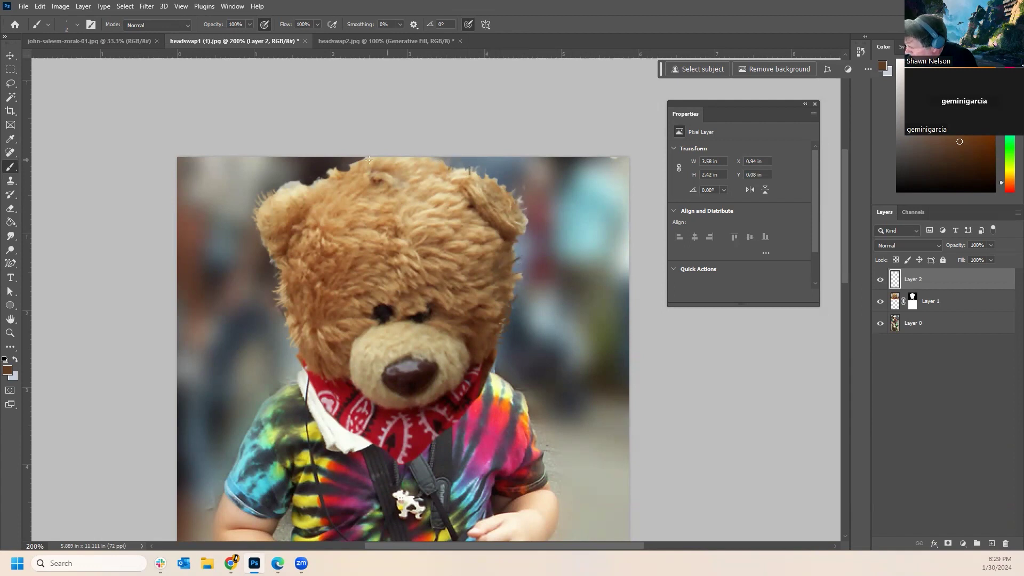
pyautogui.keyDown('alt'); pyautogui.click(317, 178); pyautogui.keyUp('alt')
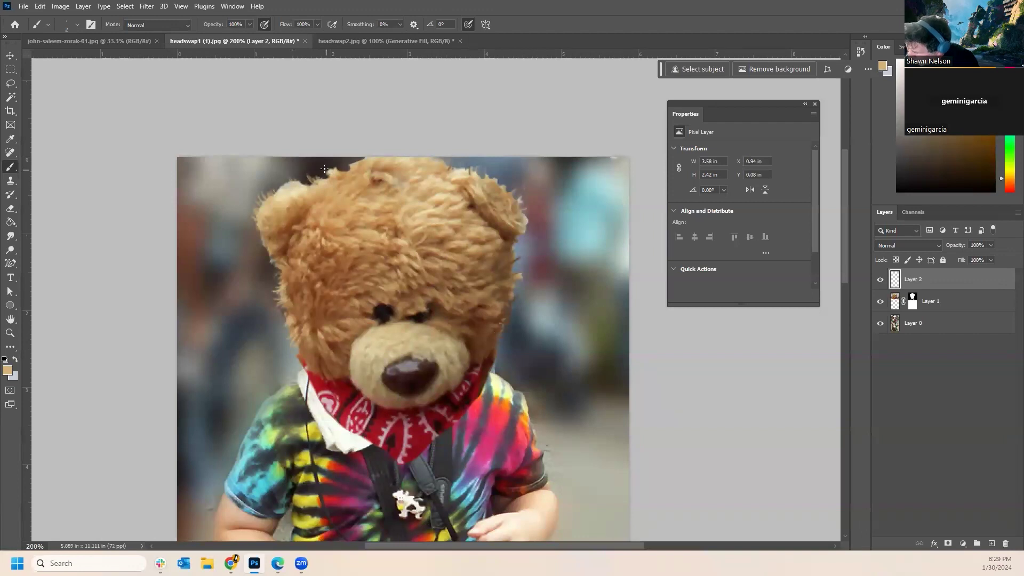
pyautogui.moveTo(341, 163); pyautogui.dragTo(470, 171)
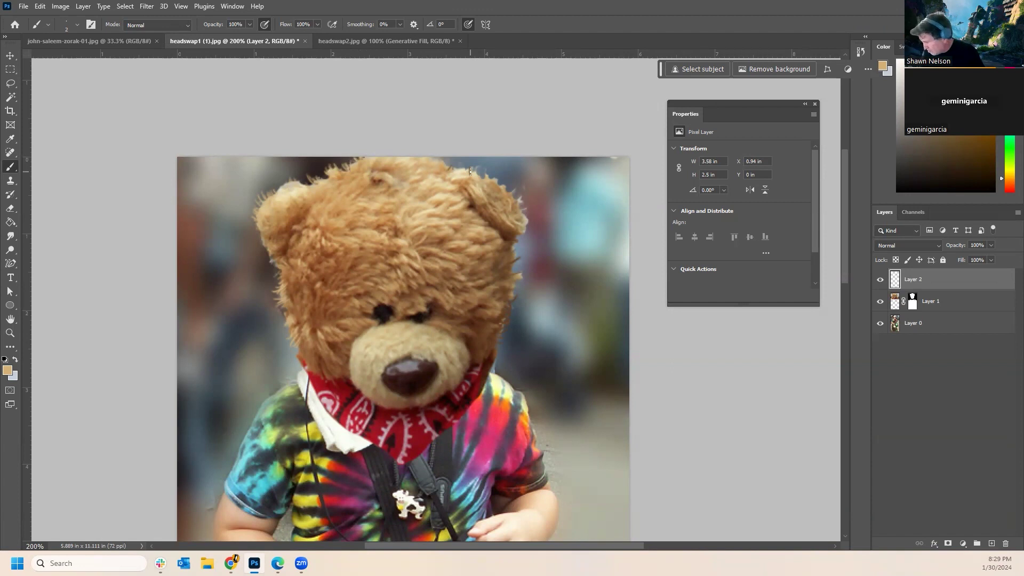
pyautogui.click(938, 326)
pyautogui.click(992, 543)
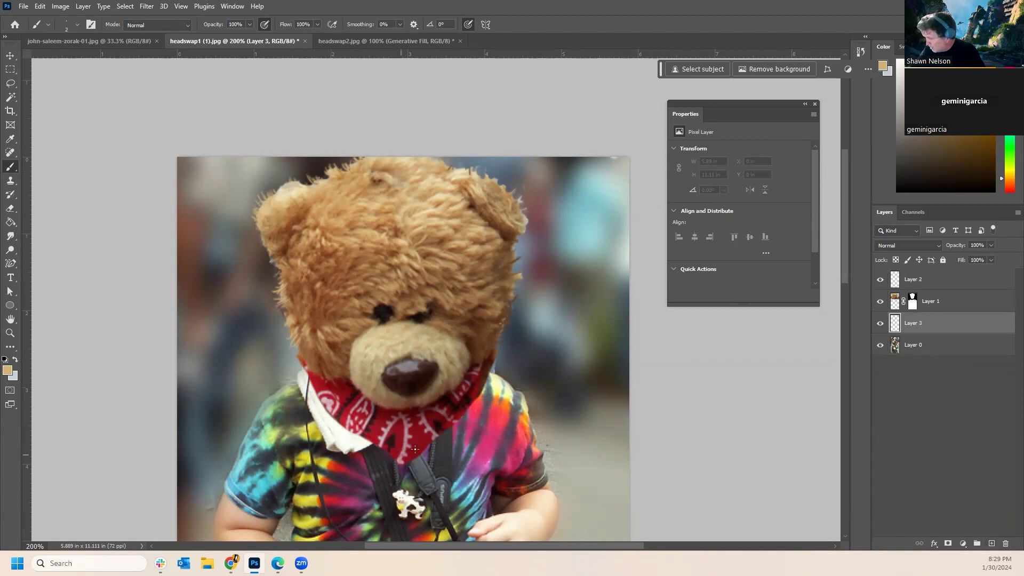
# Paint a dark blue stroke along the collar edge and the bandana's right side.
pyautogui.click(902, 46)
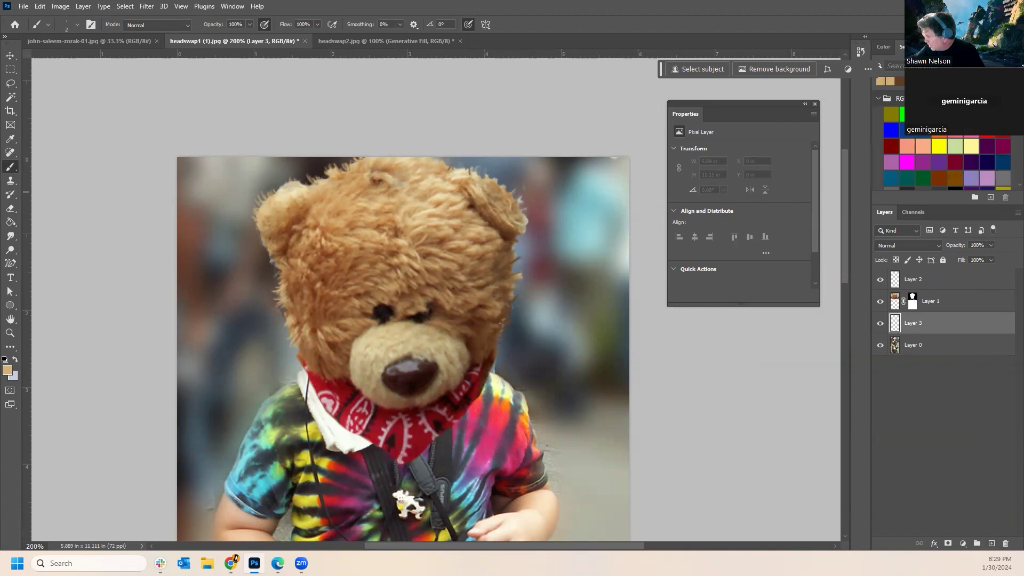
pyautogui.click(1003, 162)
pyautogui.click(883, 46)
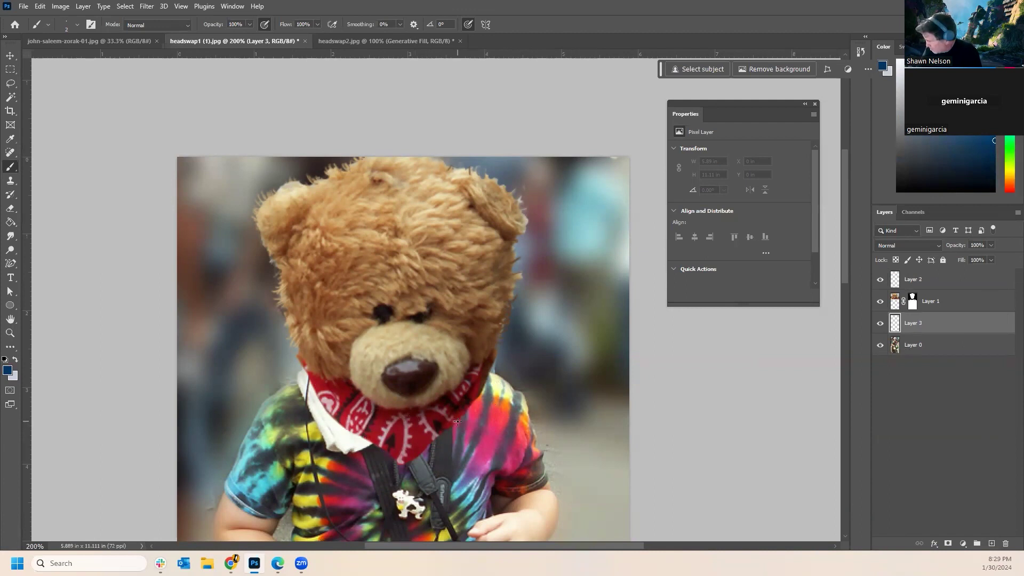
pyautogui.moveTo(938, 335)
pyautogui.mouseDown()
pyautogui.moveTo(941, 301)
pyautogui.moveTo(940, 323)
pyautogui.mouseUp()
pyautogui.press(']')
pyautogui.press(']')
pyautogui.press(']')
pyautogui.press(']')
pyautogui.press(']')
pyautogui.press(']')
pyautogui.press(']')
pyautogui.moveTo(307, 374)
pyautogui.mouseDown()
pyautogui.moveTo(340, 423)
pyautogui.moveTo(397, 463)
pyautogui.mouseUp()
pyautogui.moveTo(486, 372)
pyautogui.mouseDown()
pyautogui.moveTo(424, 454)
pyautogui.moveTo(480, 413)
pyautogui.moveTo(490, 380)
pyautogui.moveTo(468, 417)
pyautogui.mouseUp()
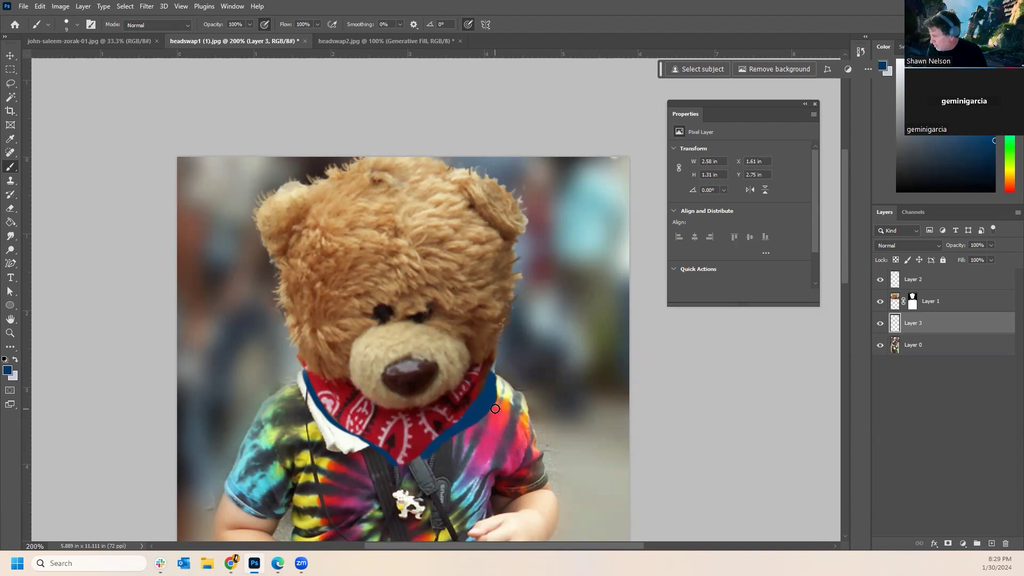
# Set the stroke layer to Multiply blend mode at about 48% opacity.
pyautogui.click(891, 247)
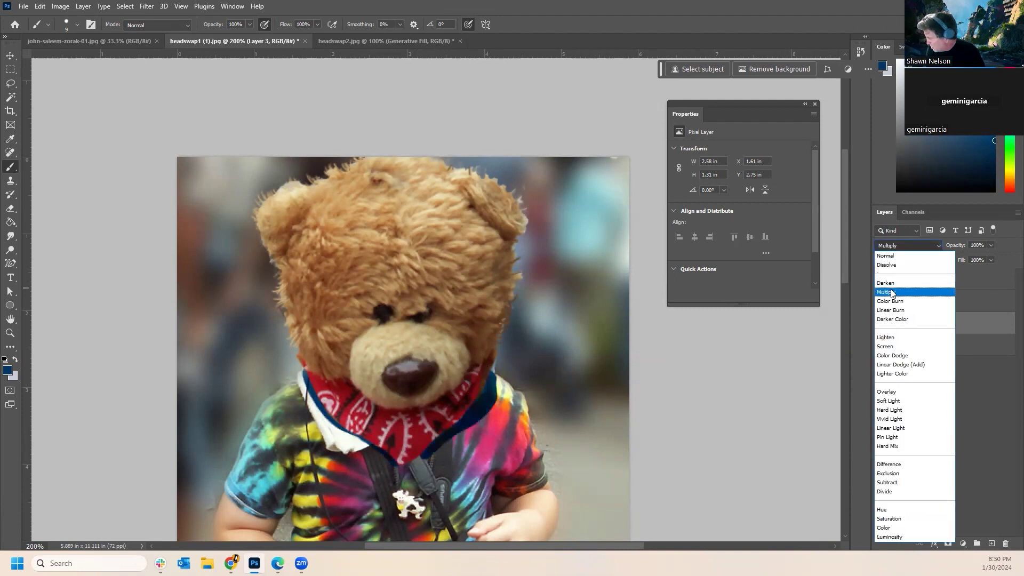
pyautogui.click(891, 293)
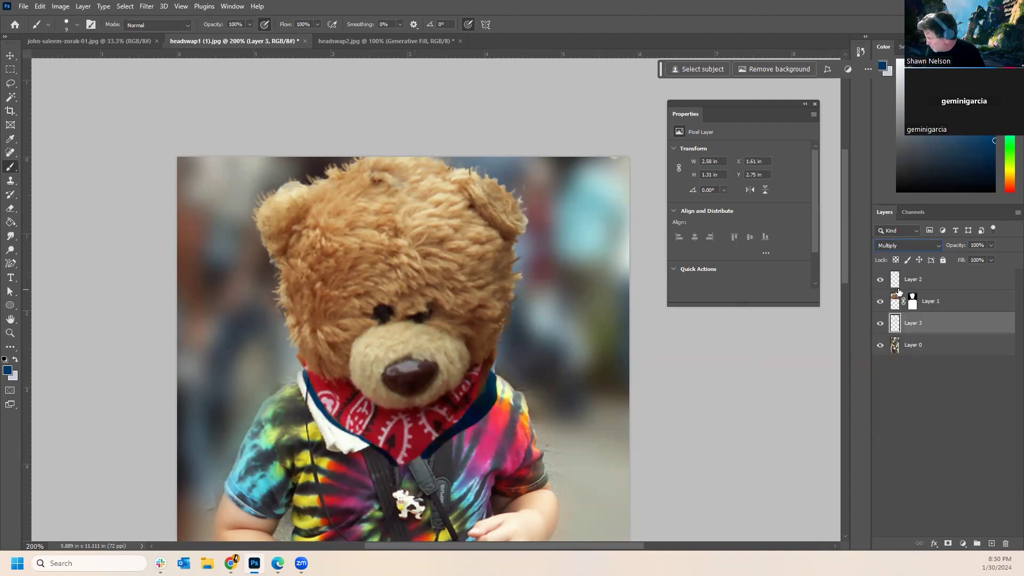
pyautogui.click(991, 244)
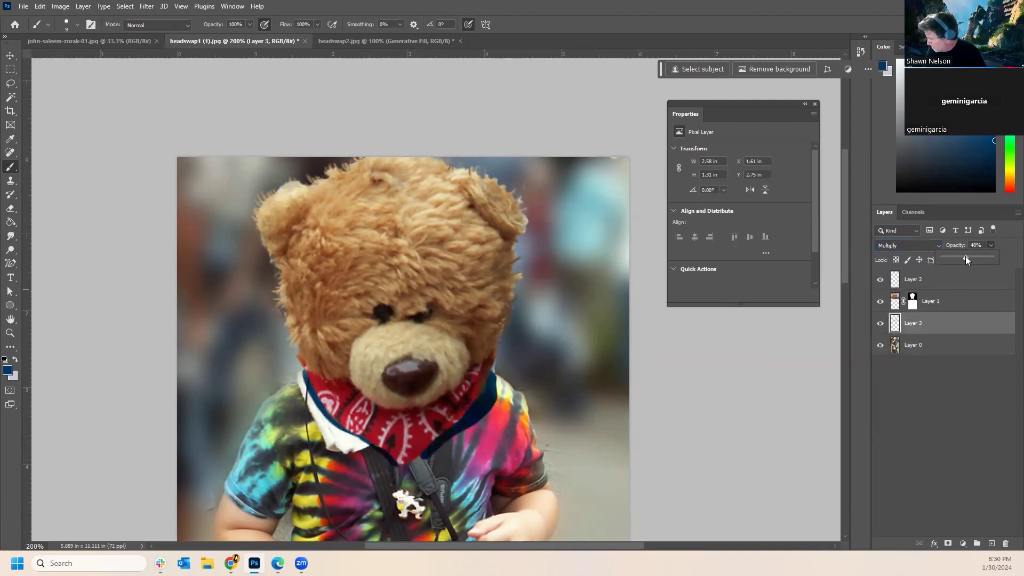
pyautogui.moveTo(965, 257); pyautogui.dragTo(964, 257)
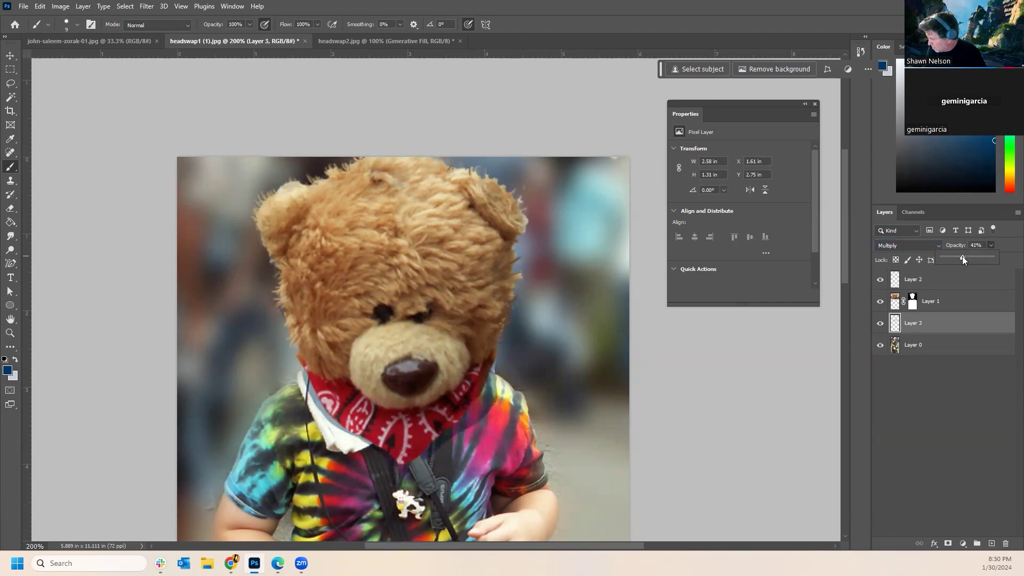
pyautogui.moveTo(966, 258); pyautogui.dragTo(969, 259)
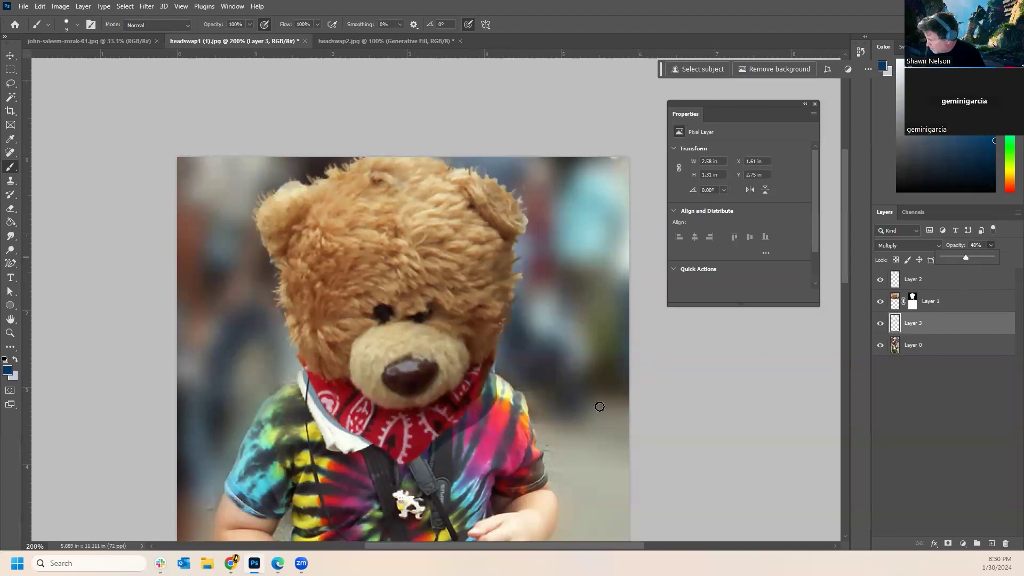
pyautogui.click(931, 179)
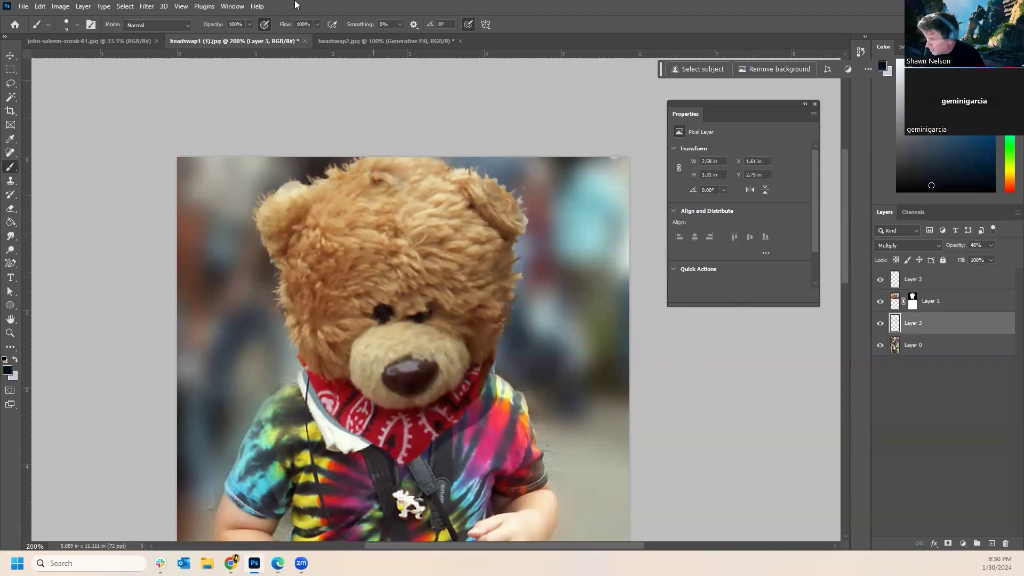
pyautogui.click(60, 6)
# Apply Hue/Saturation to the stroke layer: Hue -137, Saturation -26, Lightness -22.
pyautogui.moveTo(65, 39)
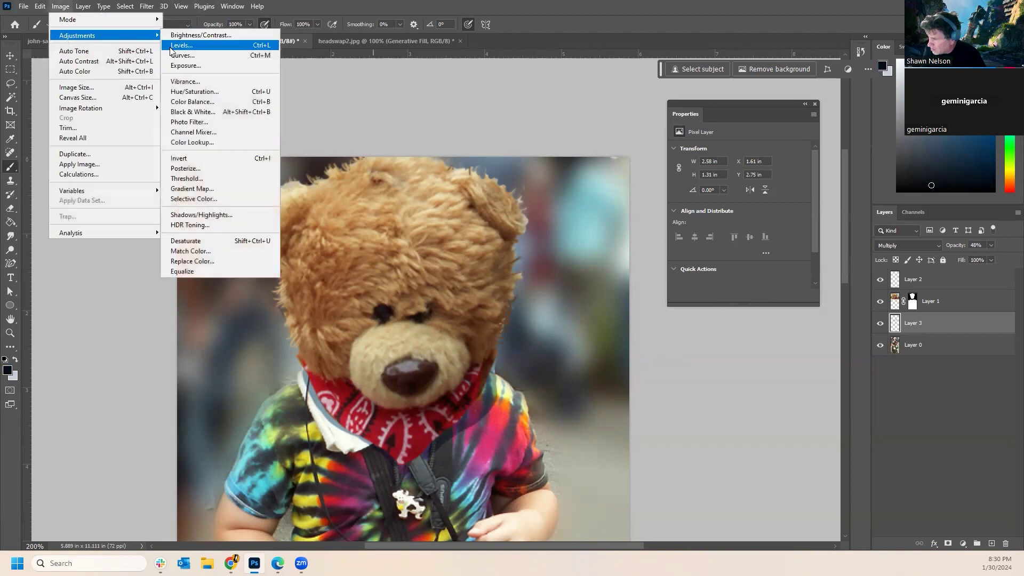
pyautogui.click(179, 92)
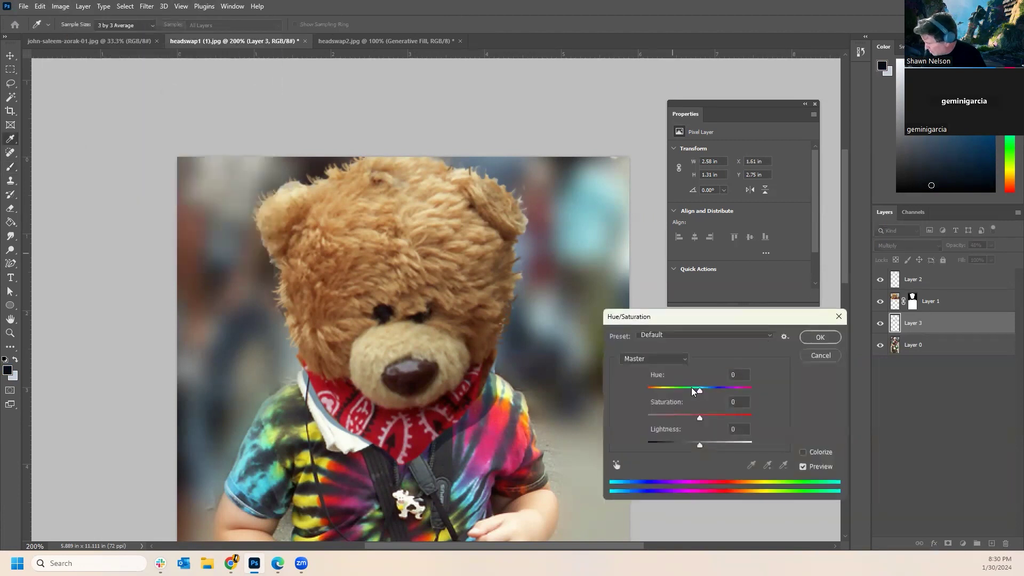
pyautogui.moveTo(699, 445); pyautogui.dragTo(687, 418)
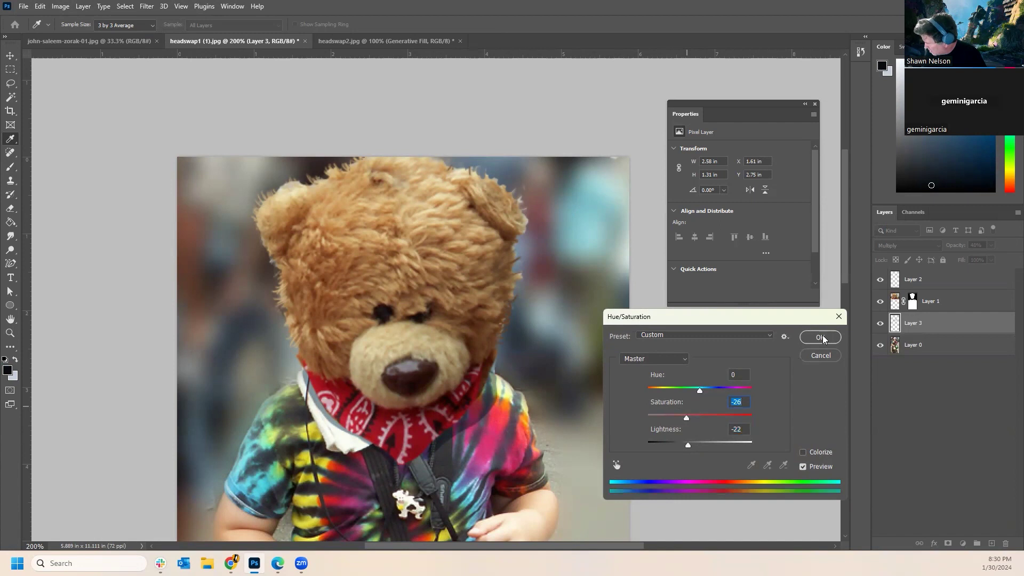
pyautogui.moveTo(699, 391); pyautogui.dragTo(657, 396)
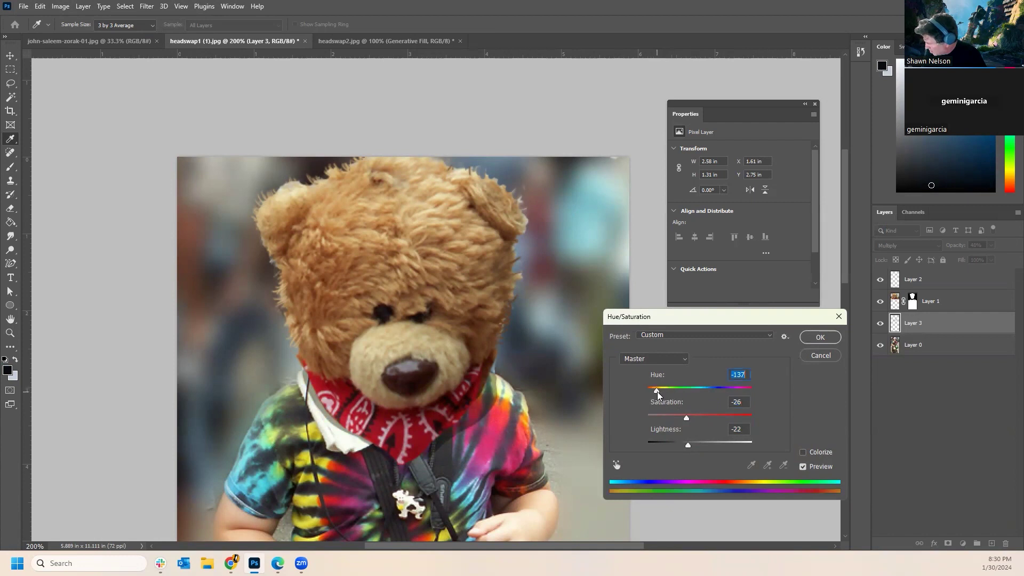
pyautogui.click(820, 338)
# With the eraser shrunk to size 15, erase the dark tint spilling onto the shirt.
pyautogui.press('b')
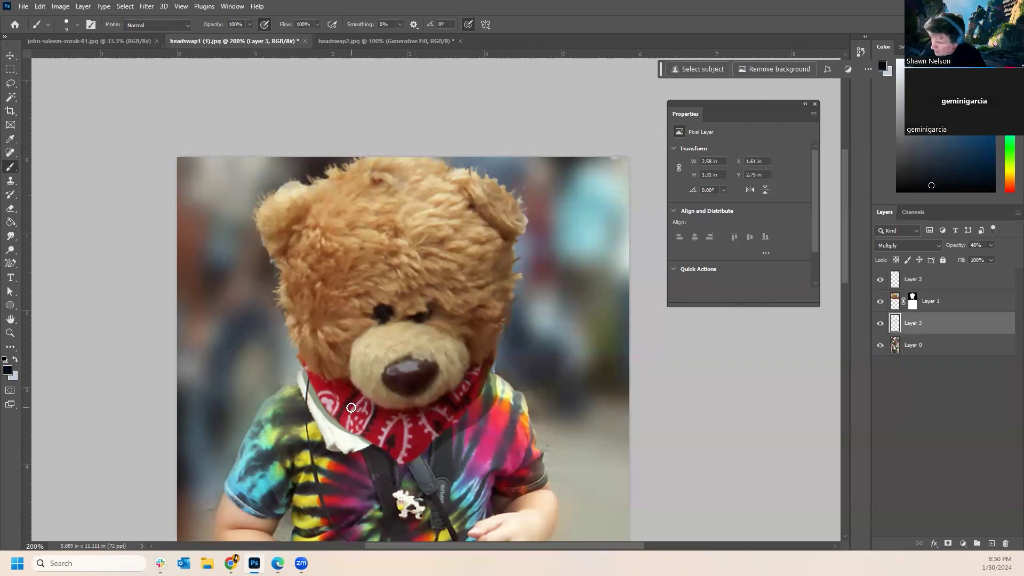
pyautogui.press('e')
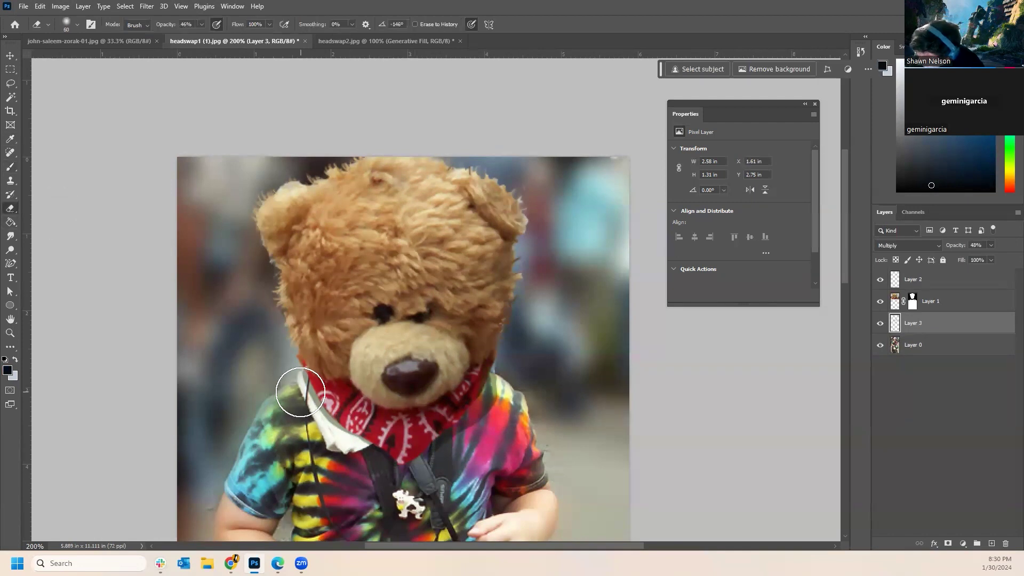
pyautogui.press('[')
pyautogui.press('[')
pyautogui.press('[')
pyautogui.press('[')
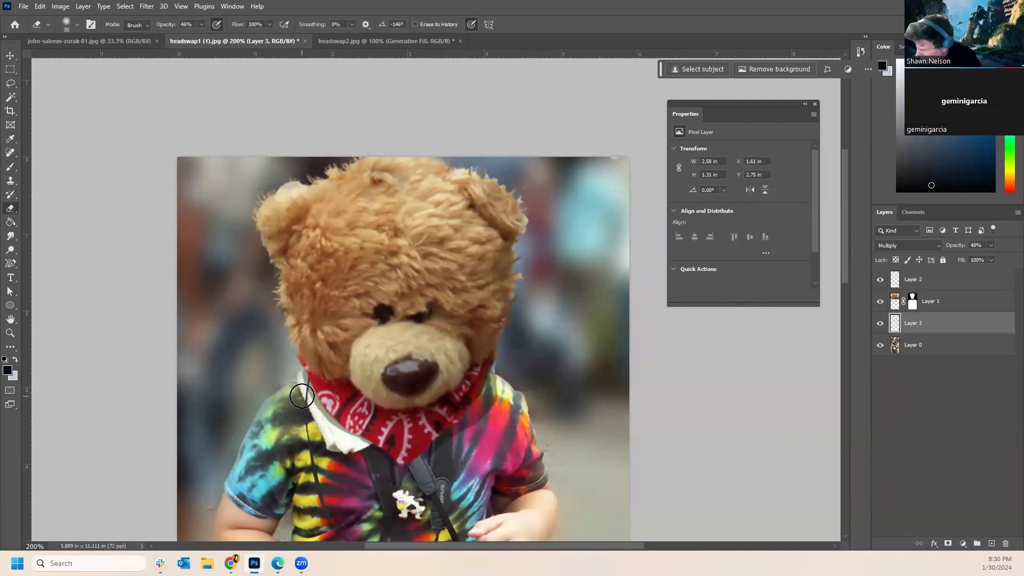
pyautogui.press('[')
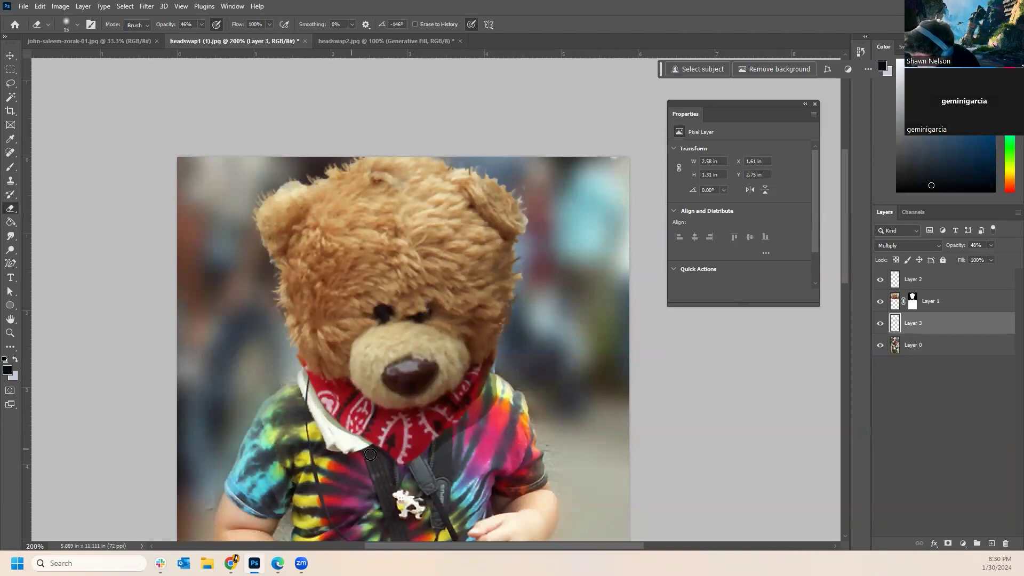
pyautogui.moveTo(494, 378); pyautogui.dragTo(485, 406)
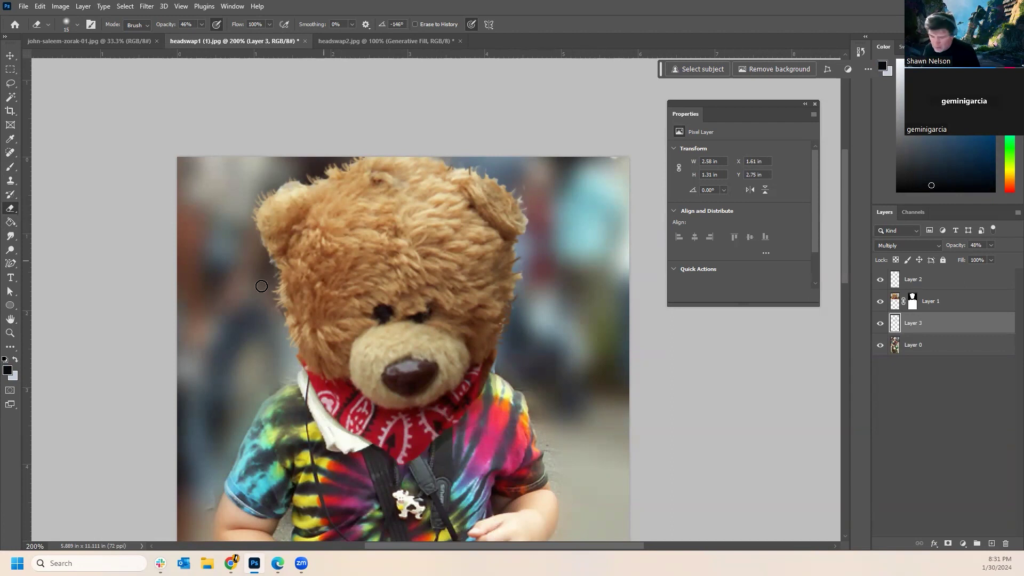
# Zoom in to inspect the bear head's edges, then back out to the whole photo.
pyautogui.click(9, 333)
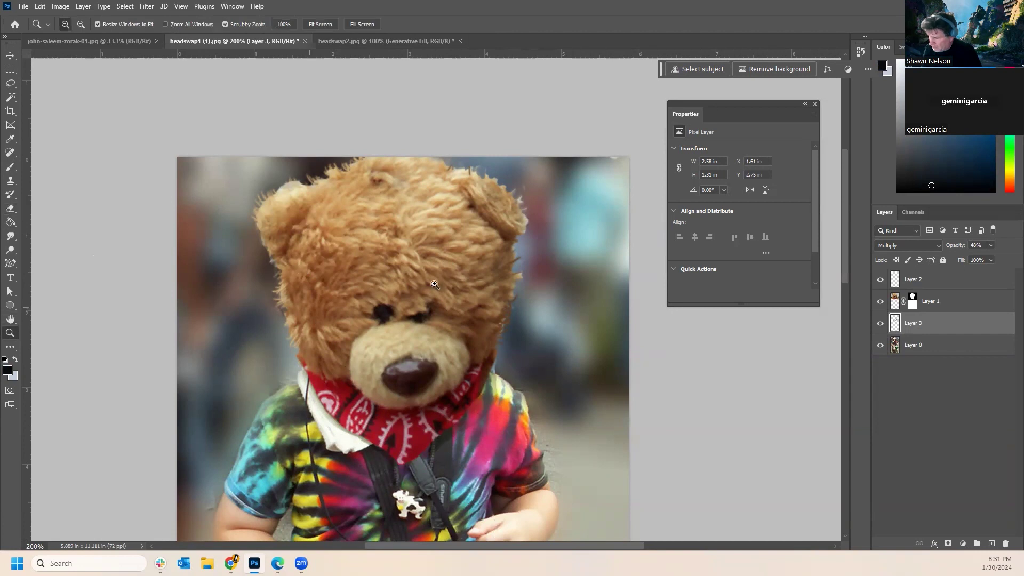
pyautogui.keyDown('alt'); pyautogui.click(422, 289); pyautogui.keyUp('alt')
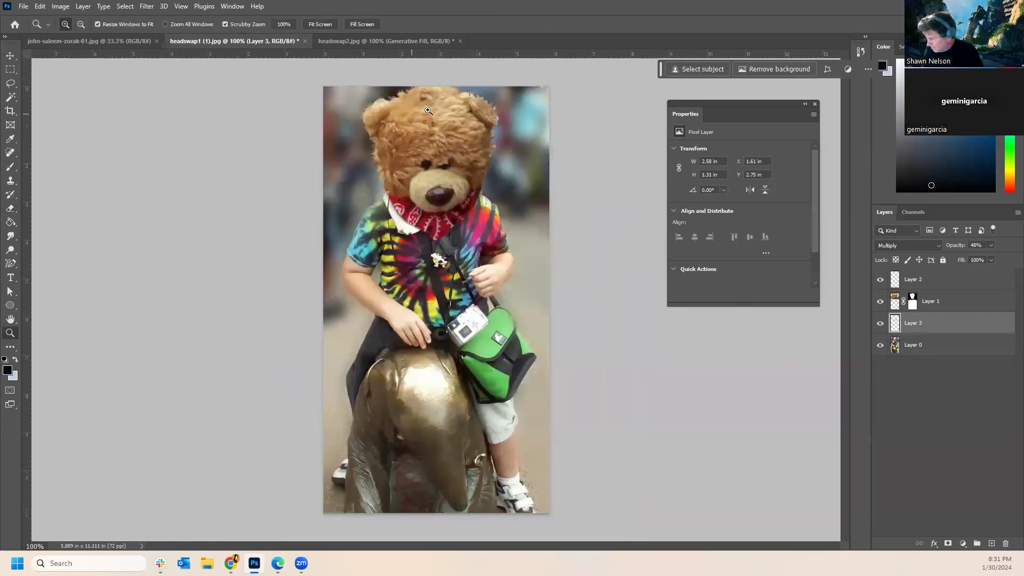
pyautogui.click(478, 132)
pyautogui.click(400, 151)
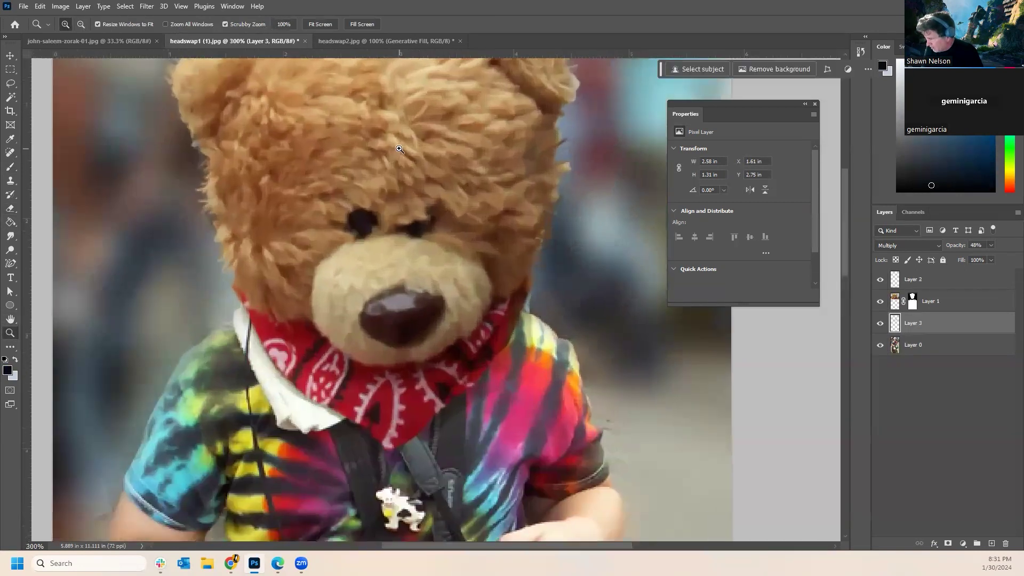
pyautogui.keyDown('alt'); pyautogui.click(399, 149); pyautogui.keyUp('alt')
pyautogui.keyDown('alt'); pyautogui.click(399, 149); pyautogui.keyUp('alt')
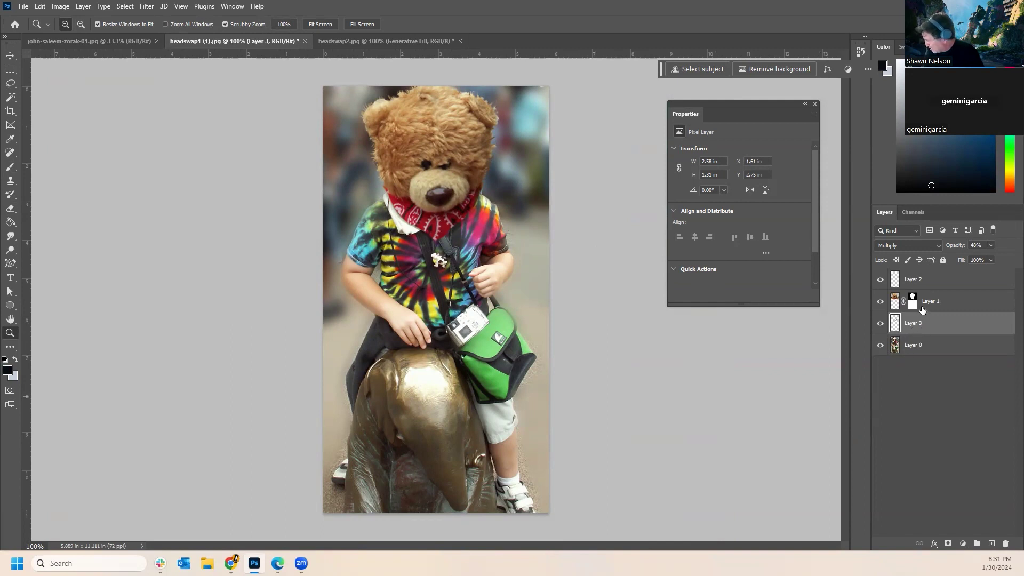
# Delete Layers 2, 1 and 3 and bring the headswap2.jpg image to the front.
pyautogui.keyDown('shift'); pyautogui.click(925, 286); pyautogui.keyUp('shift')
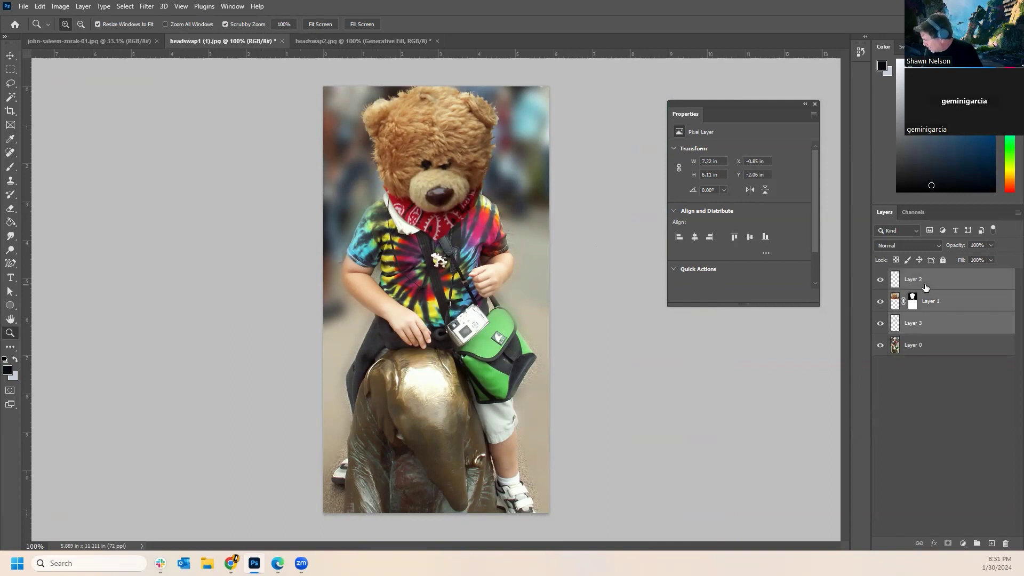
pyautogui.click(1005, 544)
pyautogui.click(460, 208)
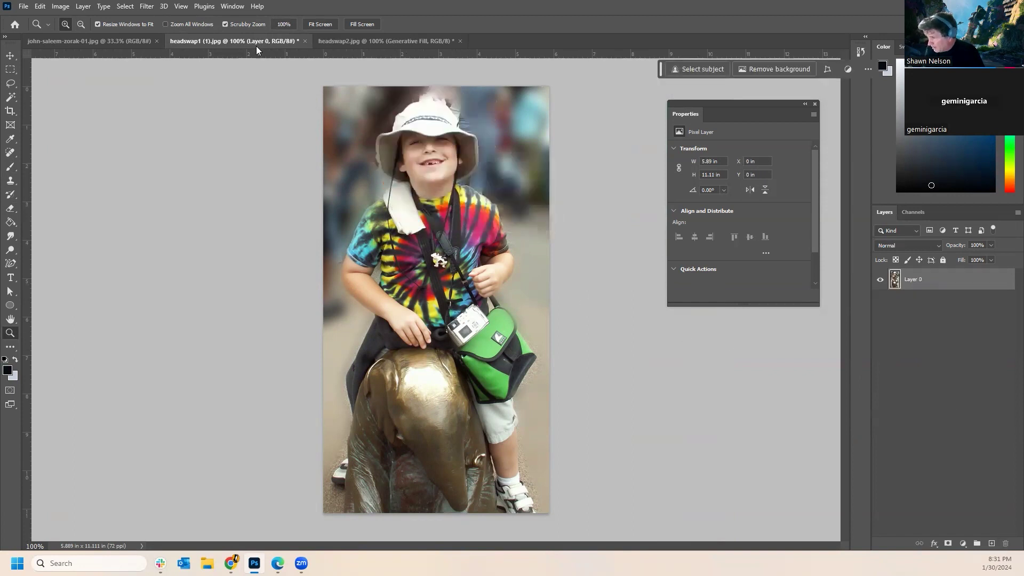
pyautogui.click(345, 43)
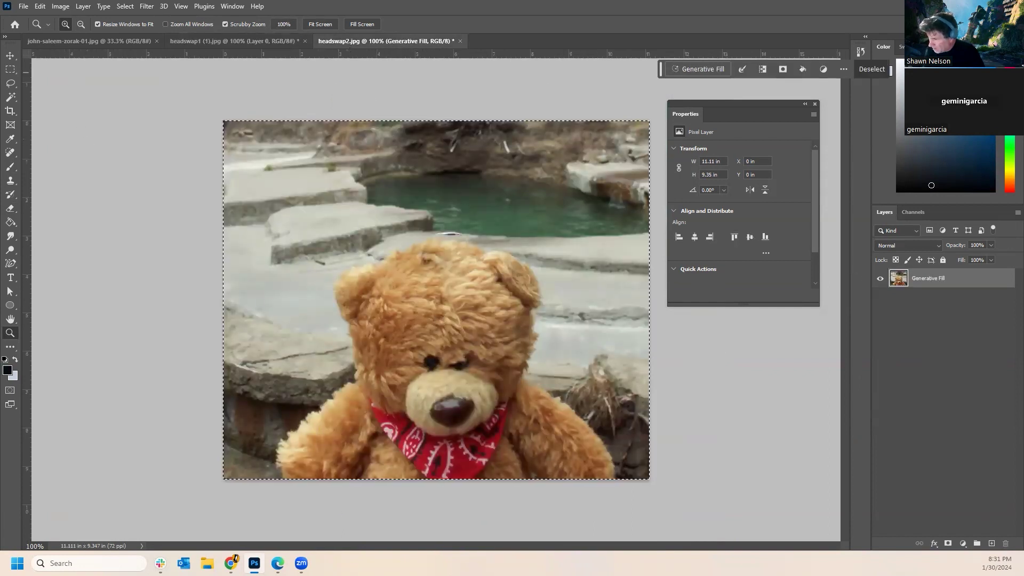
# Lasso-select the teddy bear's head and bandana in headswap2.jpg.
pyautogui.click(10, 69)
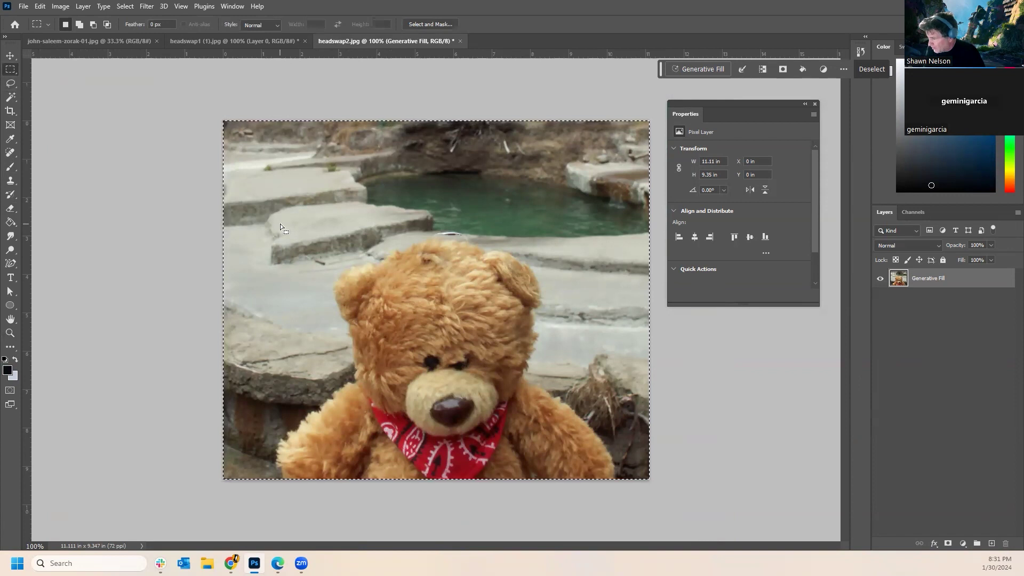
pyautogui.click(15, 83)
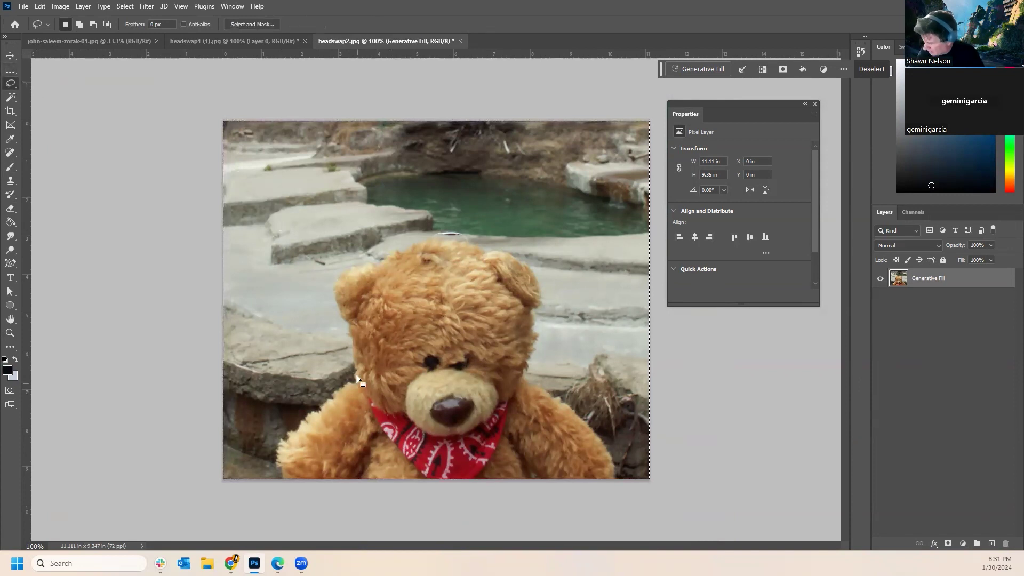
pyautogui.moveTo(344, 370); pyautogui.dragTo(341, 342)
pyautogui.click(581, 328)
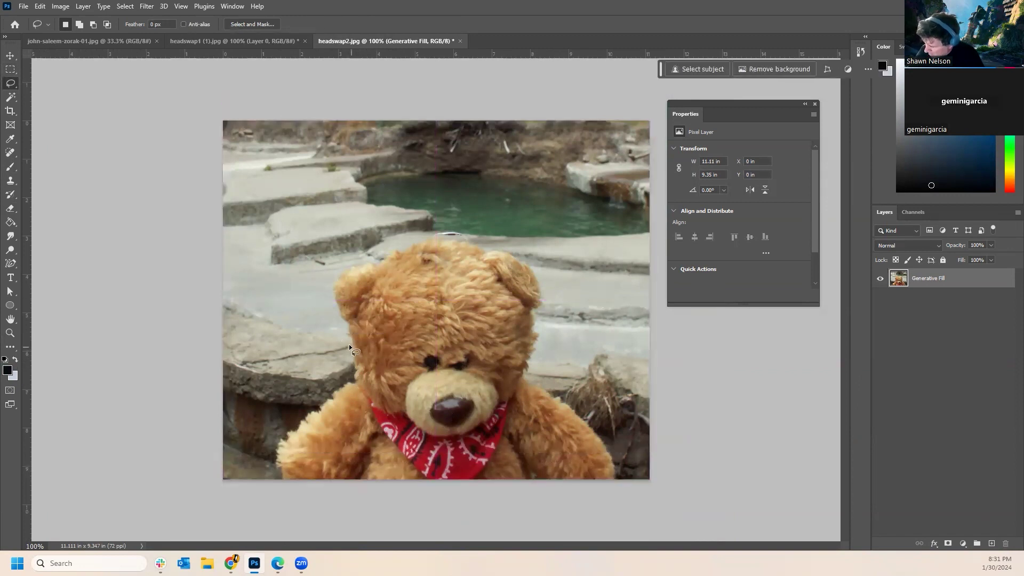
pyautogui.moveTo(331, 280)
pyautogui.mouseDown()
pyautogui.moveTo(327, 309)
pyautogui.moveTo(346, 341)
pyautogui.moveTo(352, 392)
pyautogui.mouseUp()
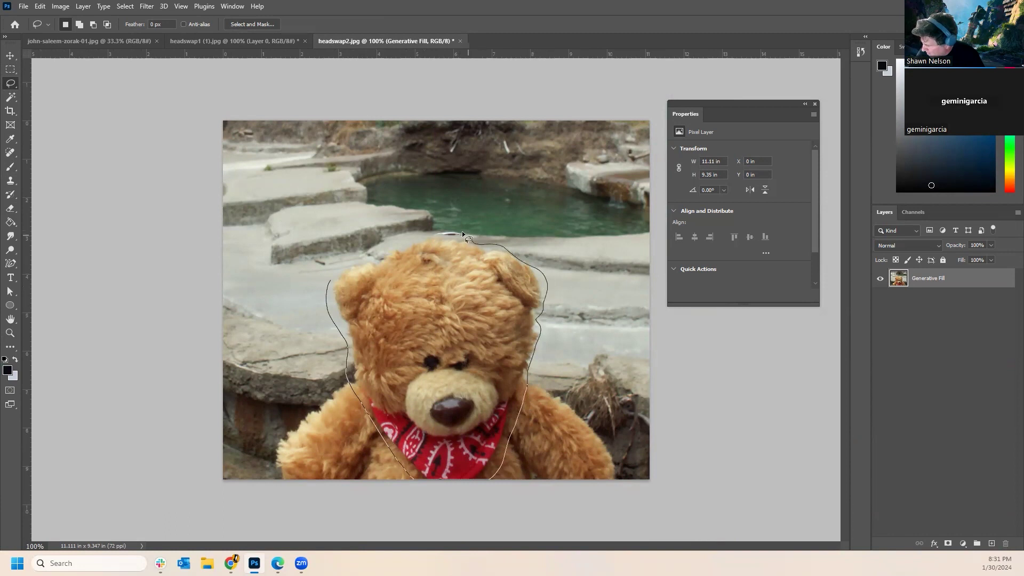
pyautogui.moveTo(327, 298); pyautogui.dragTo(326, 299)
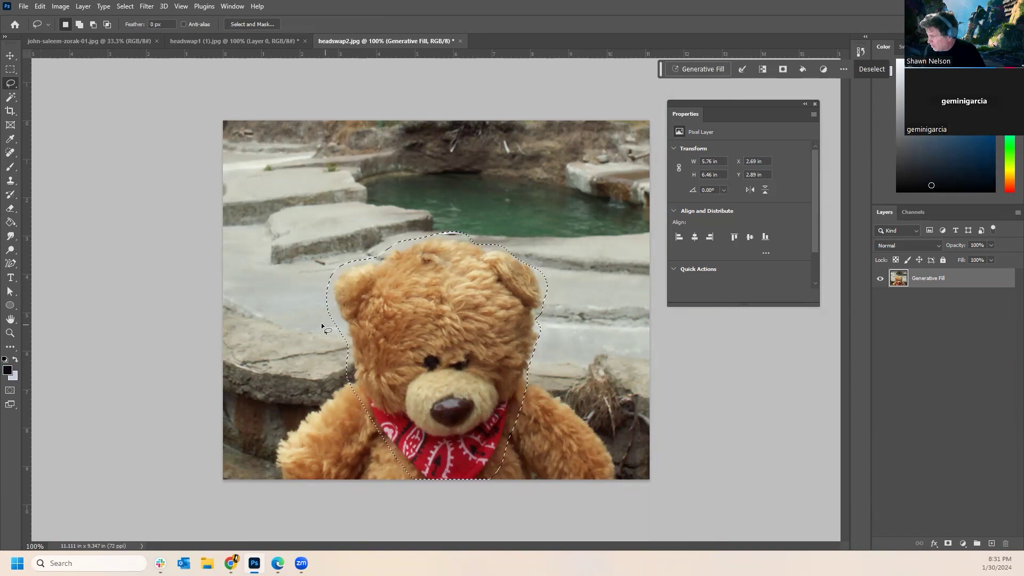
# Copy the bear head and paste it into the boy photo as a new layer.
pyautogui.click(40, 6)
pyautogui.click(58, 81)
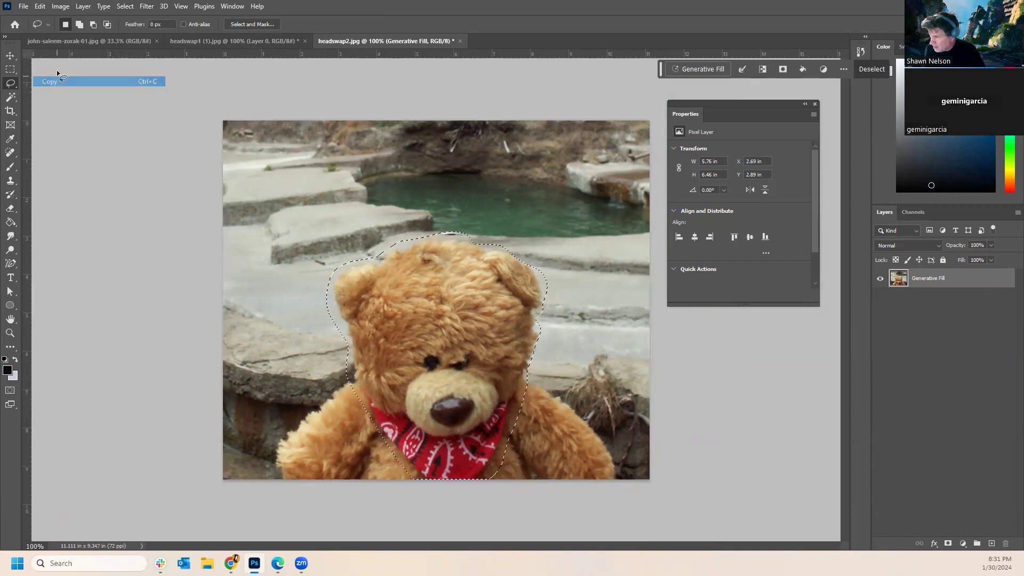
pyautogui.click(255, 41)
pyautogui.hotkey('ctrl', 'v')
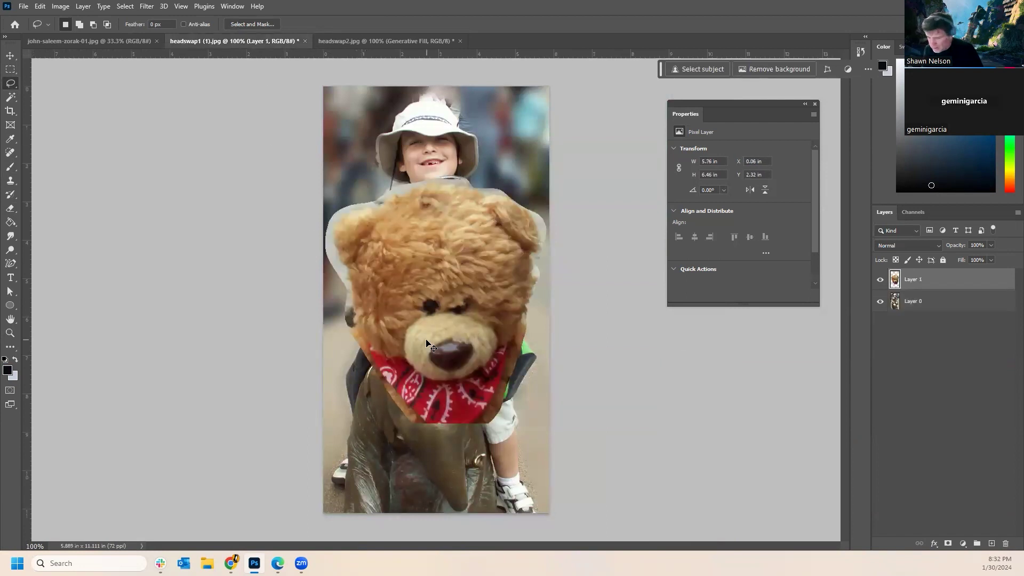
# Scale the pasted bear head to about 60% and move it over the boy's head.
pyautogui.hotkey('ctrl', 't')
pyautogui.moveTo(542, 423); pyautogui.dragTo(440, 304)
pyautogui.moveTo(394, 220); pyautogui.dragTo(439, 133)
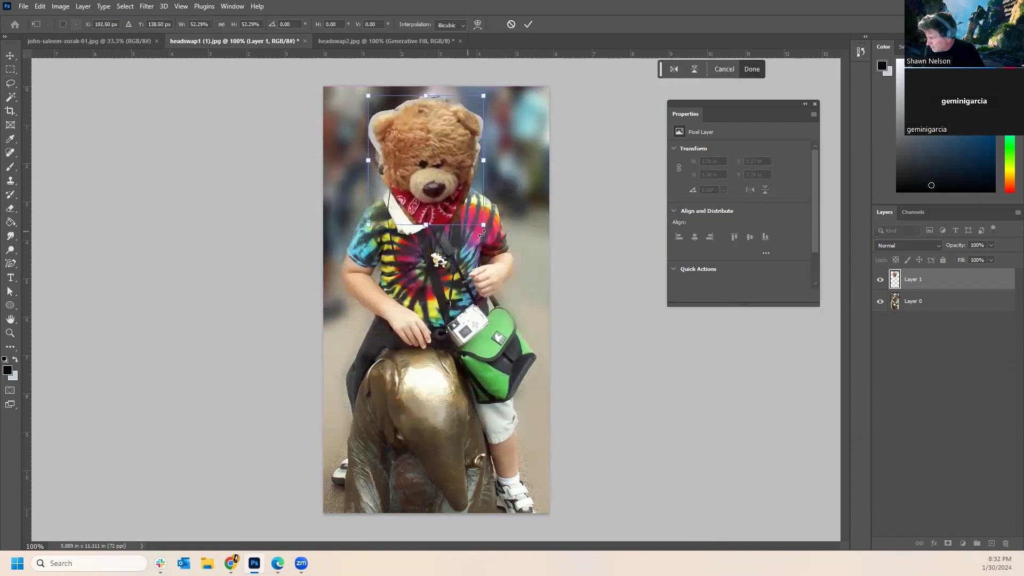
pyautogui.moveTo(482, 224); pyautogui.dragTo(501, 245)
pyautogui.moveTo(466, 191); pyautogui.dragTo(447, 174)
pyautogui.press('Return')
# Nudge the bear head into place and enlarge it to about 104%.
pyautogui.press('l')
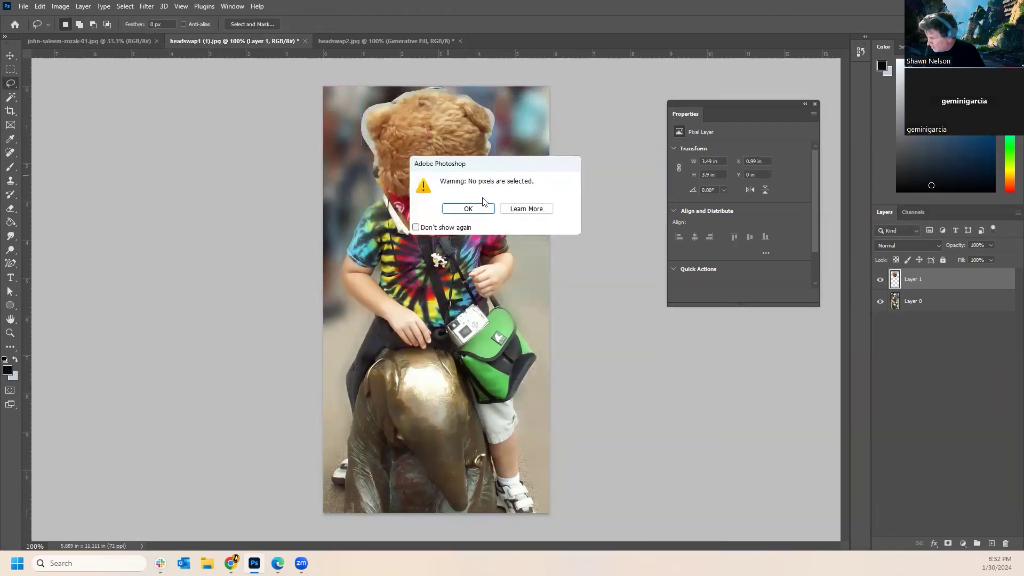
pyautogui.click(468, 209)
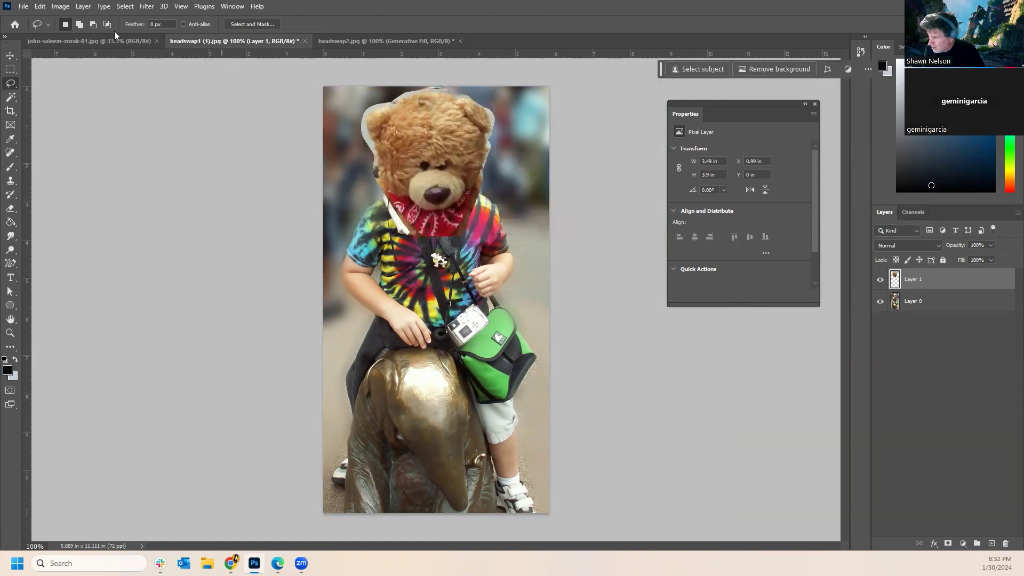
pyautogui.press('v')
pyautogui.moveTo(439, 133)
pyautogui.mouseDown()
pyautogui.moveTo(439, 142)
pyautogui.moveTo(440, 132)
pyautogui.mouseUp()
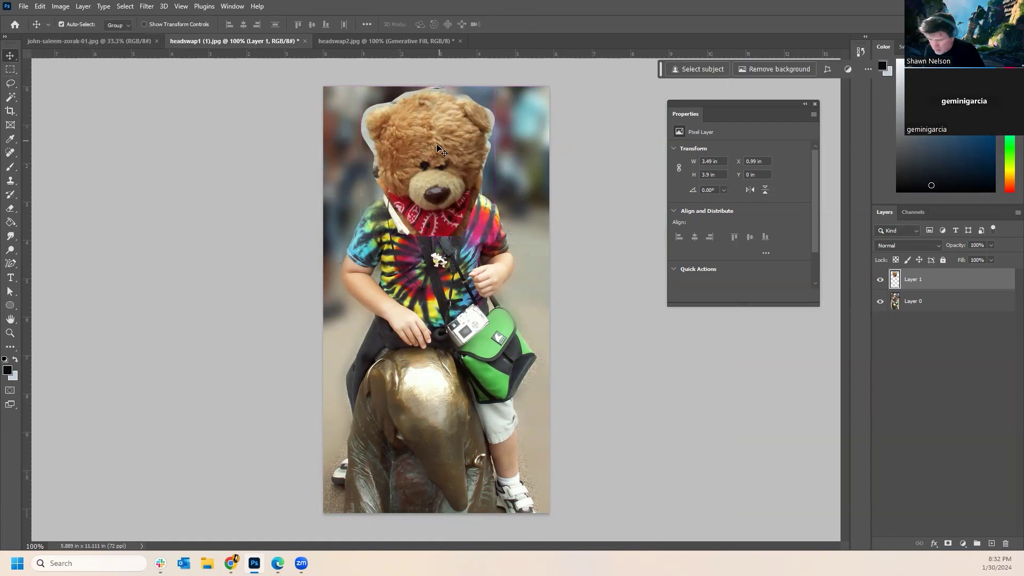
pyautogui.hotkey('ctrl', 't')
pyautogui.moveTo(493, 234); pyautogui.dragTo(499, 242)
pyautogui.moveTo(437, 152); pyautogui.dragTo(436, 146)
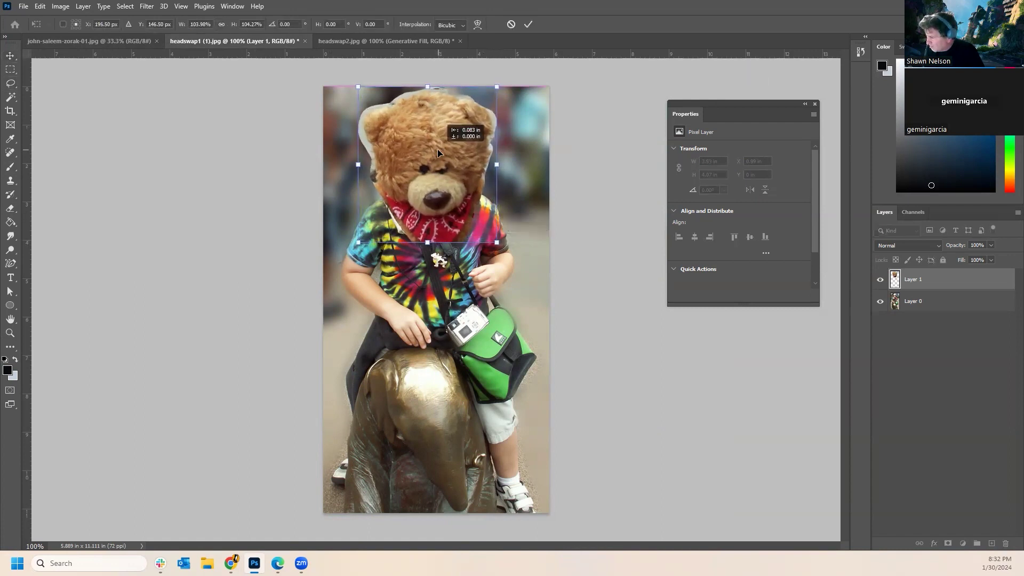
pyautogui.press('Return')
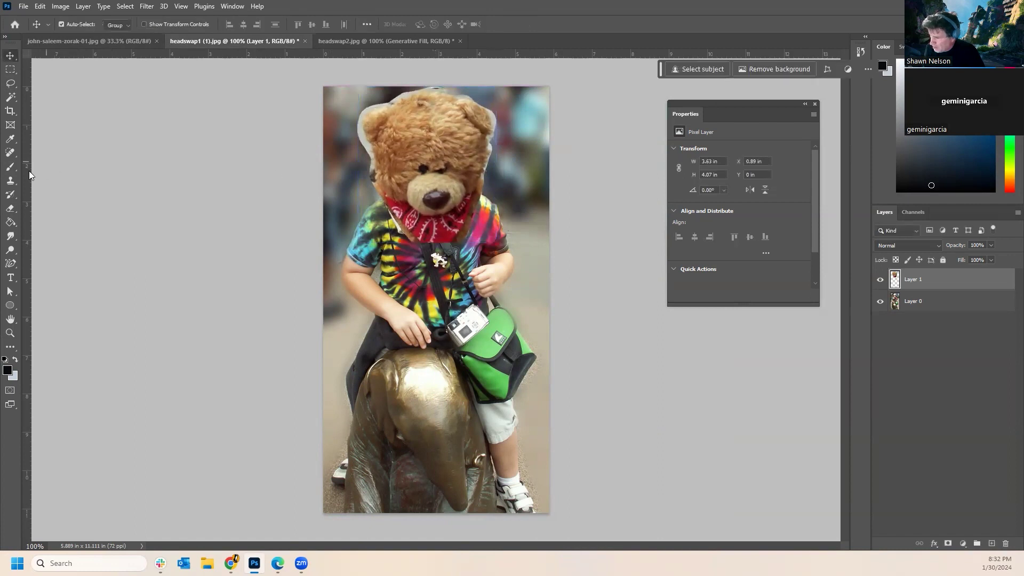
# Erase the leftover background on both sides of the bandana.
pyautogui.click(10, 208)
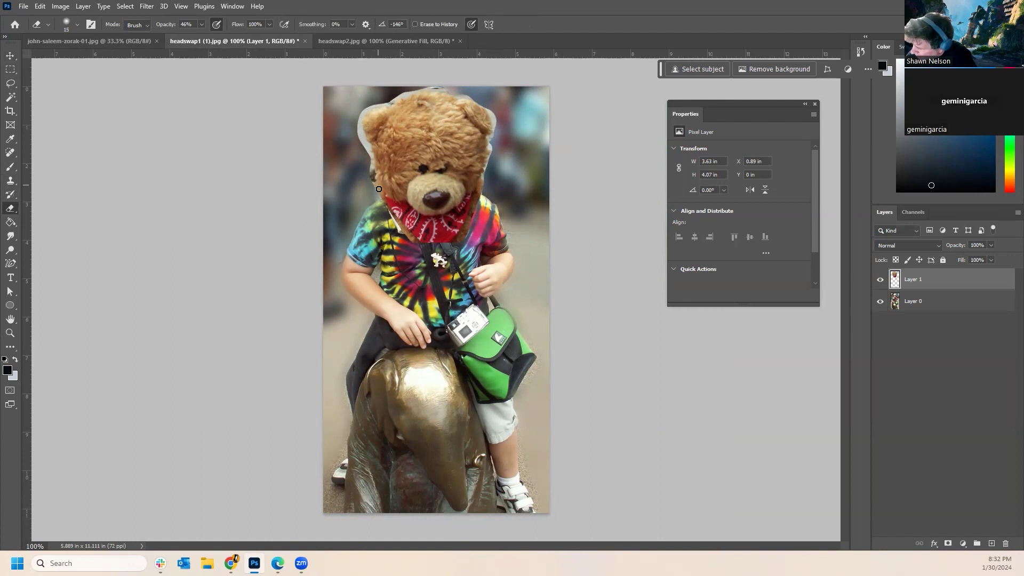
pyautogui.moveTo(394, 222); pyautogui.dragTo(420, 249)
pyautogui.moveTo(388, 207); pyautogui.dragTo(408, 232)
pyautogui.moveTo(468, 221); pyautogui.dragTo(485, 189)
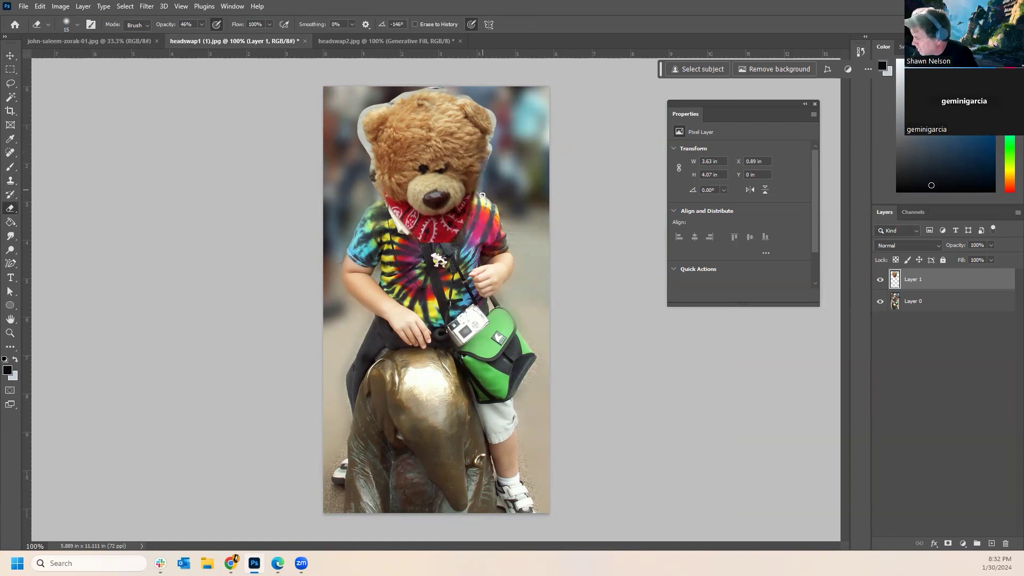
# Erase the pale halo beside the right ear, along the crown and down the left edge.
pyautogui.moveTo(481, 99)
pyautogui.mouseDown()
pyautogui.moveTo(497, 134)
pyautogui.moveTo(497, 120)
pyautogui.moveTo(462, 95)
pyautogui.mouseUp()
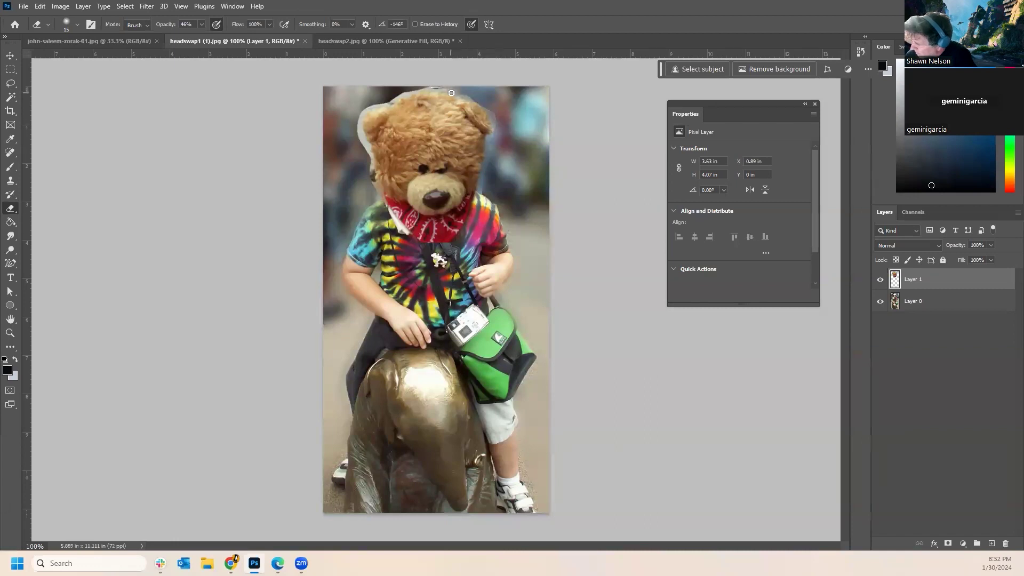
pyautogui.moveTo(391, 100); pyautogui.dragTo(437, 87)
pyautogui.moveTo(375, 107)
pyautogui.mouseDown()
pyautogui.moveTo(359, 143)
pyautogui.moveTo(368, 172)
pyautogui.mouseUp()
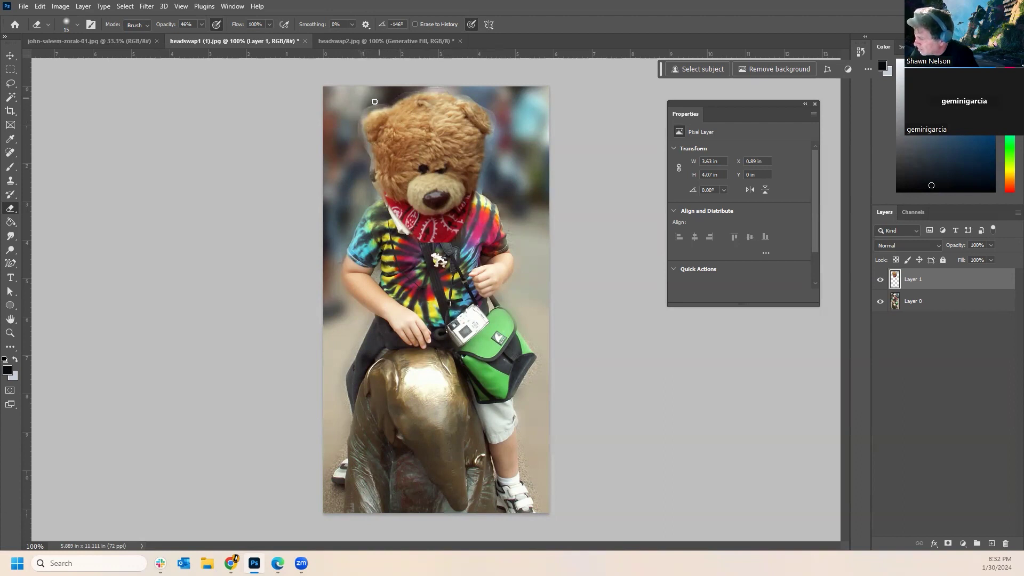
pyautogui.moveTo(350, 134)
pyautogui.mouseDown()
pyautogui.moveTo(361, 133)
pyautogui.moveTo(375, 166)
pyautogui.mouseUp()
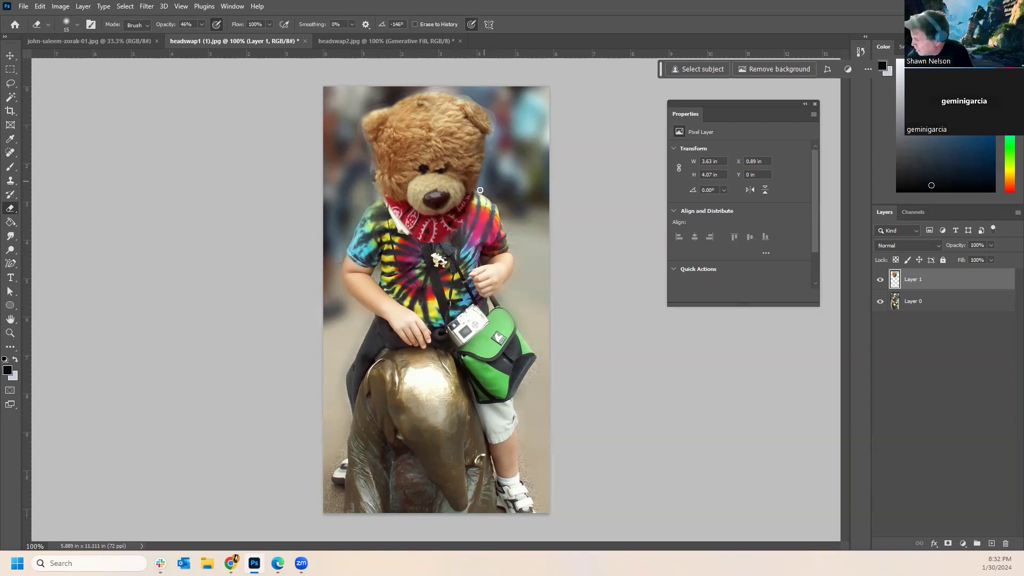
# Zoom in to 400% and erase the rough edge below the bandana.
pyautogui.click(10, 333)
pyautogui.click(484, 147)
pyautogui.click(512, 251)
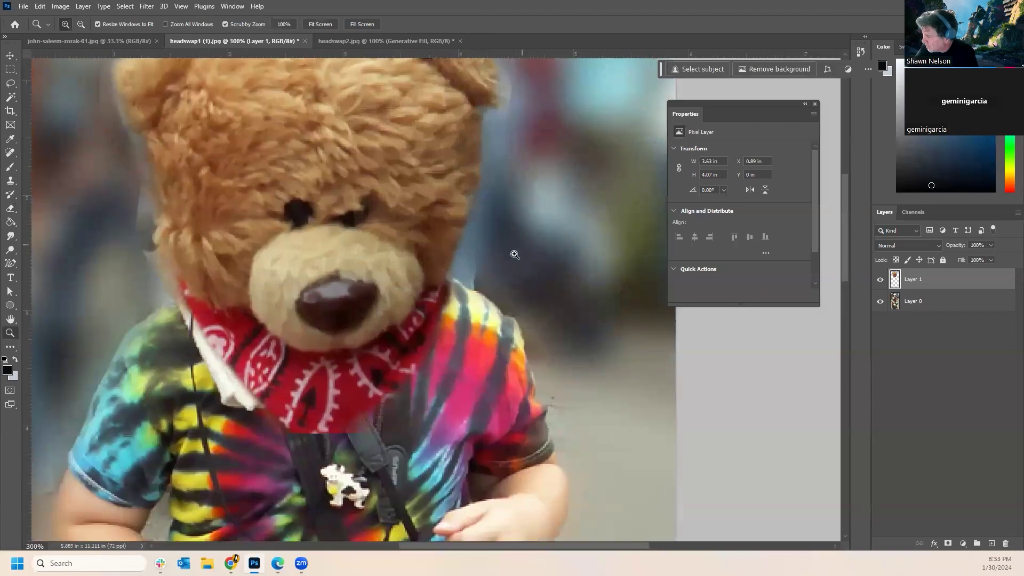
pyautogui.click(515, 255)
pyautogui.click(10, 166)
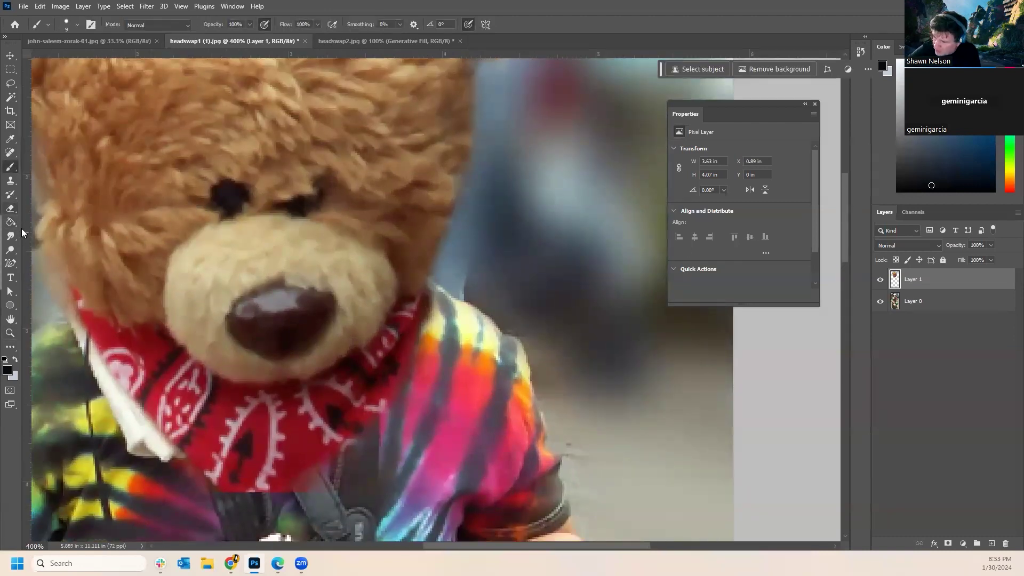
pyautogui.click(11, 209)
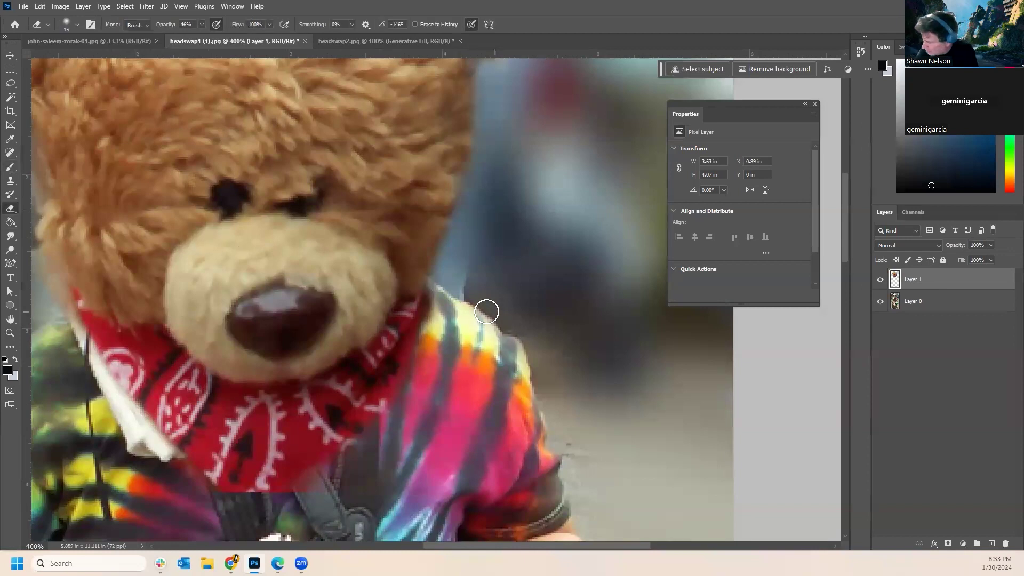
pyautogui.moveTo(416, 354)
pyautogui.mouseDown()
pyautogui.moveTo(398, 395)
pyautogui.moveTo(347, 448)
pyautogui.moveTo(273, 496)
pyautogui.moveTo(300, 493)
pyautogui.moveTo(292, 496)
pyautogui.moveTo(315, 459)
pyautogui.mouseUp()
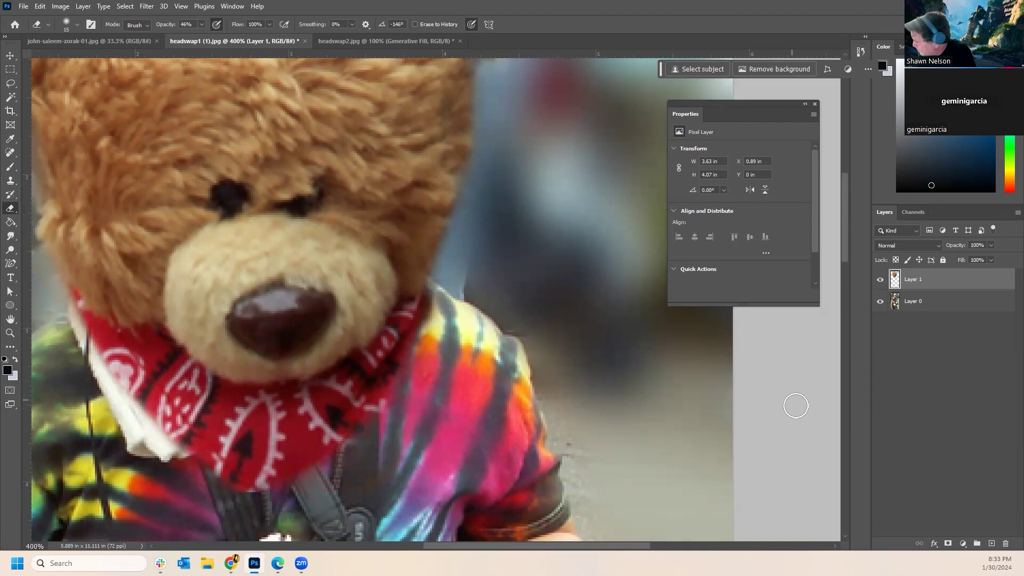
# Erase the pale halo above the bear's head and add a horizontal guide near the top.
pyautogui.scroll(5, 849, 247)
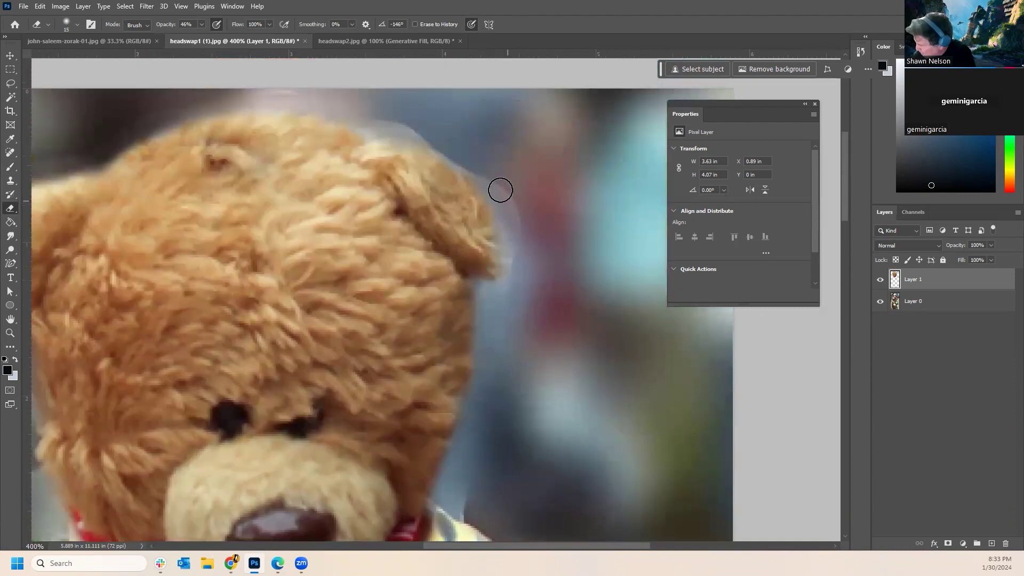
pyautogui.moveTo(384, 130)
pyautogui.mouseDown()
pyautogui.moveTo(358, 114)
pyautogui.moveTo(434, 132)
pyautogui.moveTo(448, 150)
pyautogui.mouseUp()
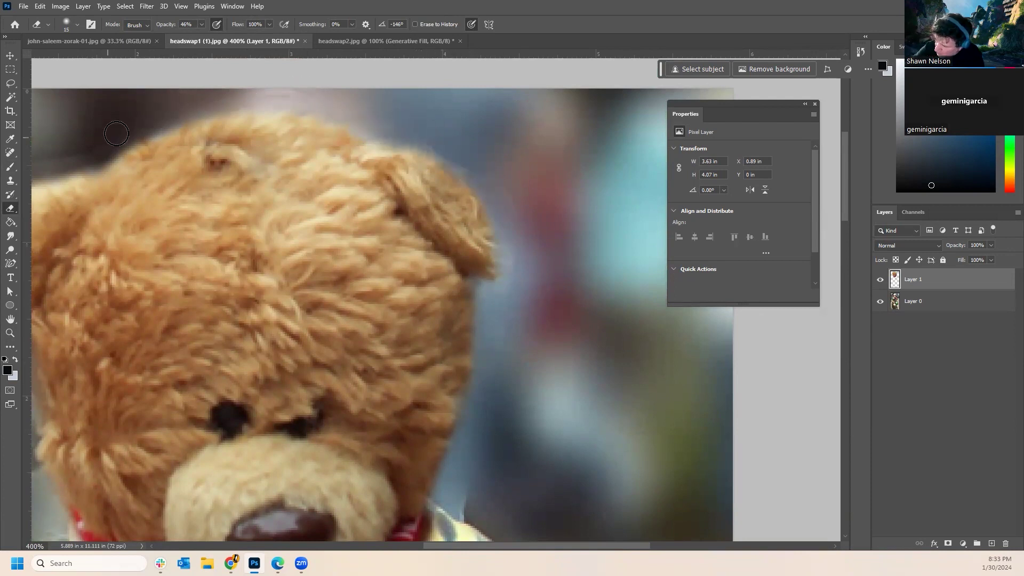
pyautogui.moveTo(574, 546); pyautogui.dragTo(489, 546)
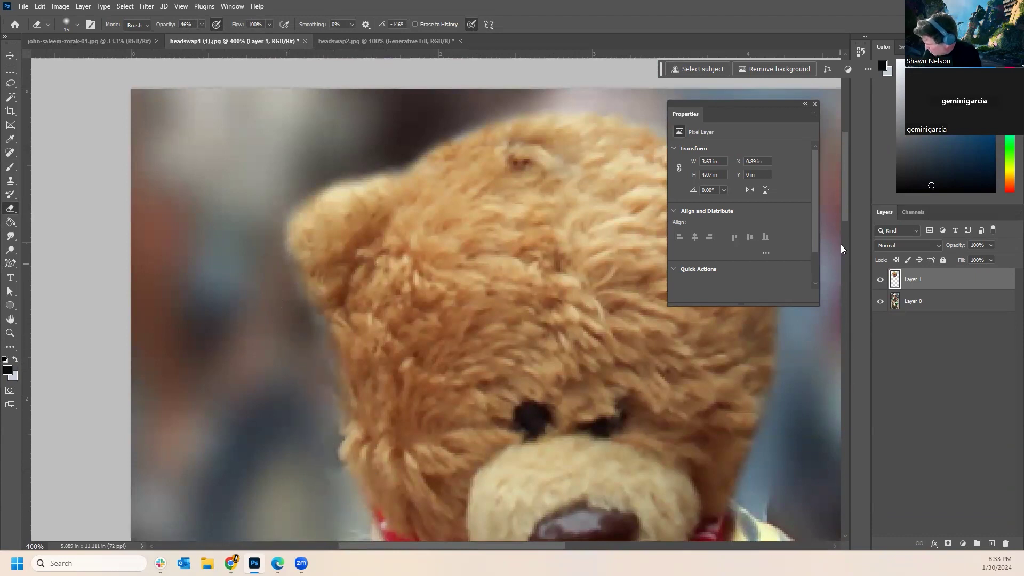
pyautogui.scroll(-5, 840, 244)
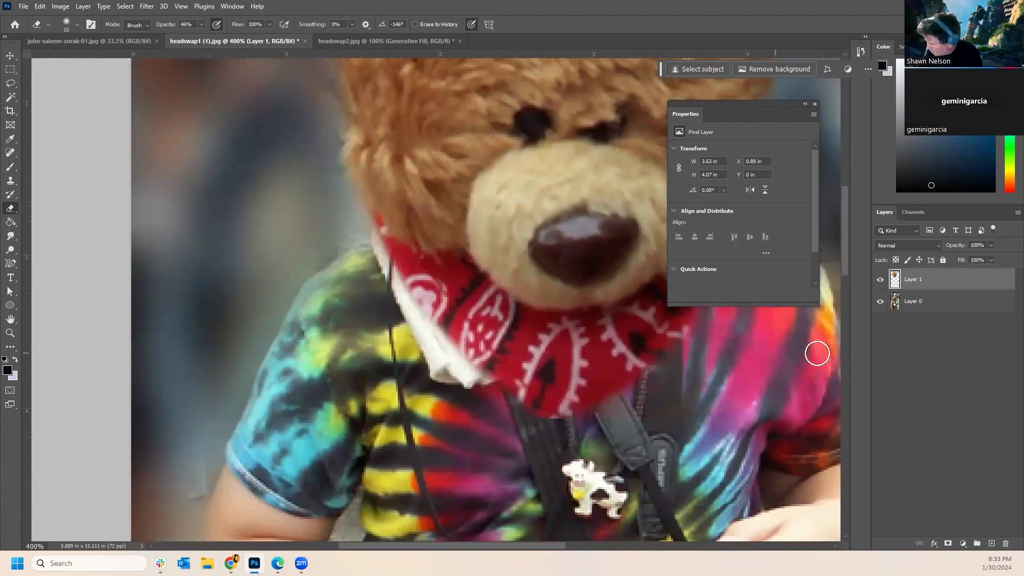
pyautogui.scroll(5, 843, 236)
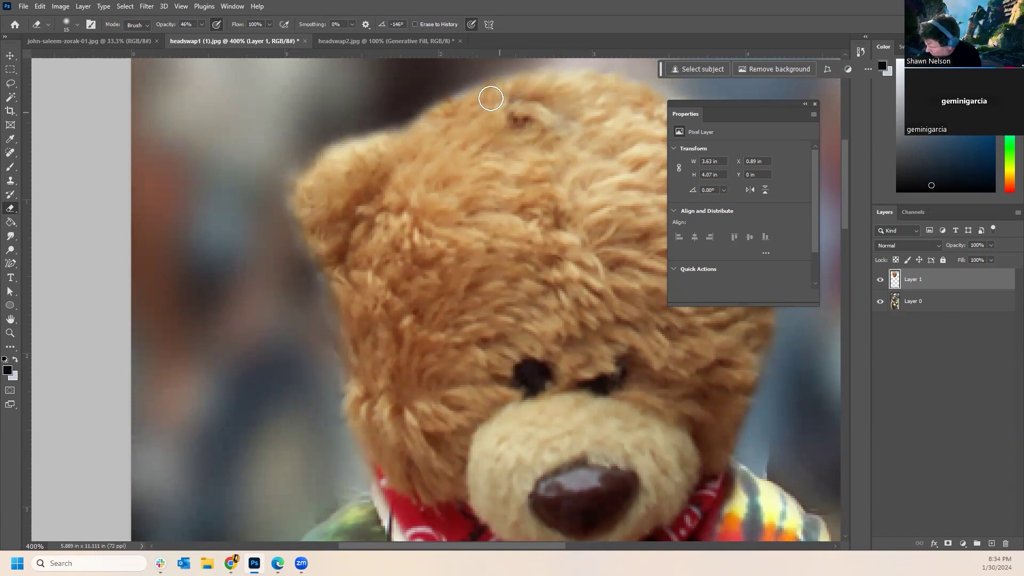
pyautogui.moveTo(521, 53); pyautogui.dragTo(548, 77)
# Zoom out to 66.67% and drag the horizontal guide off the canvas.
pyautogui.click(10, 332)
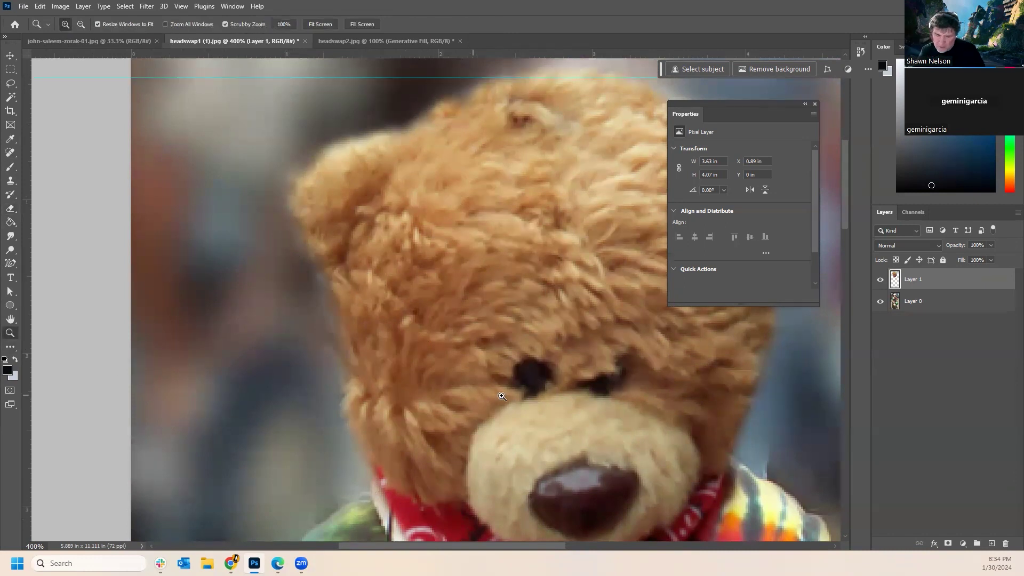
pyautogui.keyDown('alt'); pyautogui.click(563, 368); pyautogui.keyUp('alt')
pyautogui.keyDown('alt'); pyautogui.click(563, 369); pyautogui.keyUp('alt')
pyautogui.keyDown('alt'); pyautogui.click(563, 369); pyautogui.keyUp('alt')
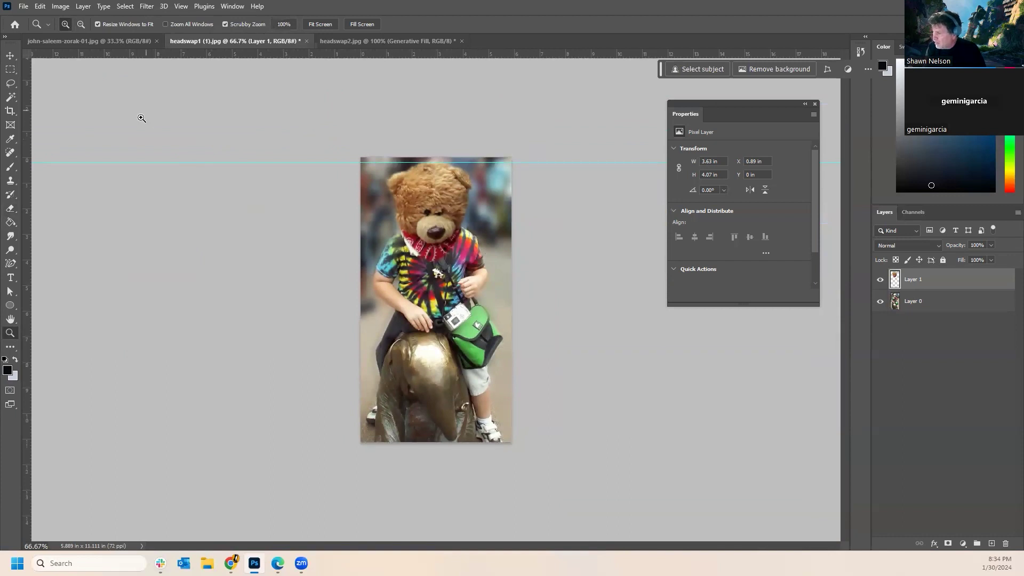
pyautogui.click(10, 57)
pyautogui.moveTo(81, 161); pyautogui.dragTo(112, 32)
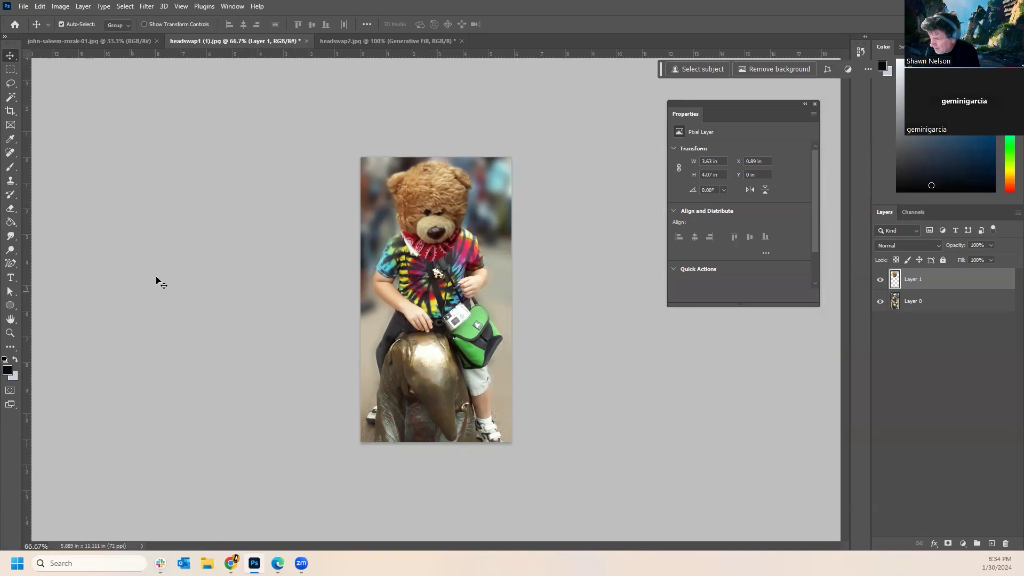
# Hide bear-head Layer 1 and select the original photo, Layer 0.
pyautogui.click(10, 333)
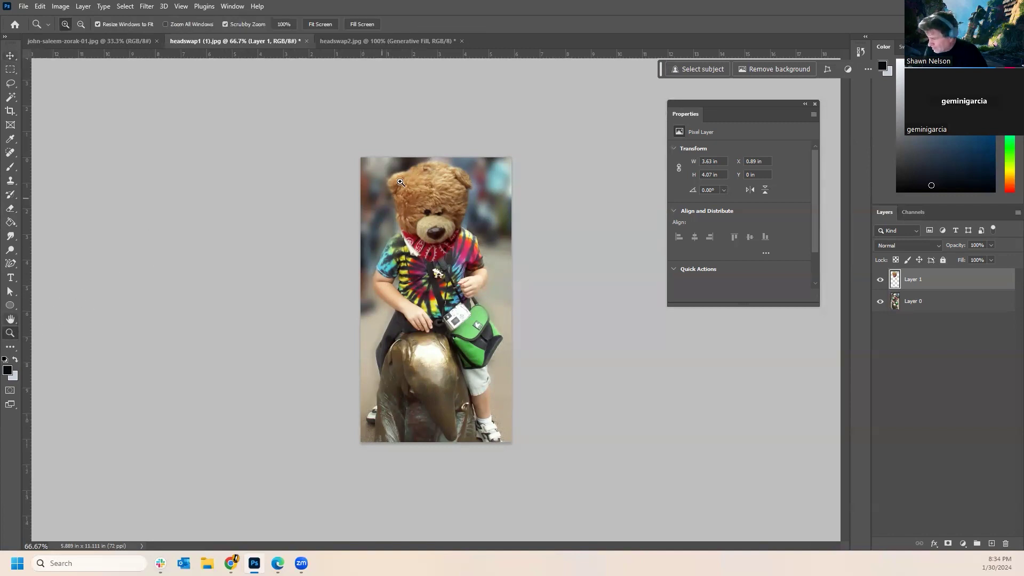
pyautogui.click(880, 279)
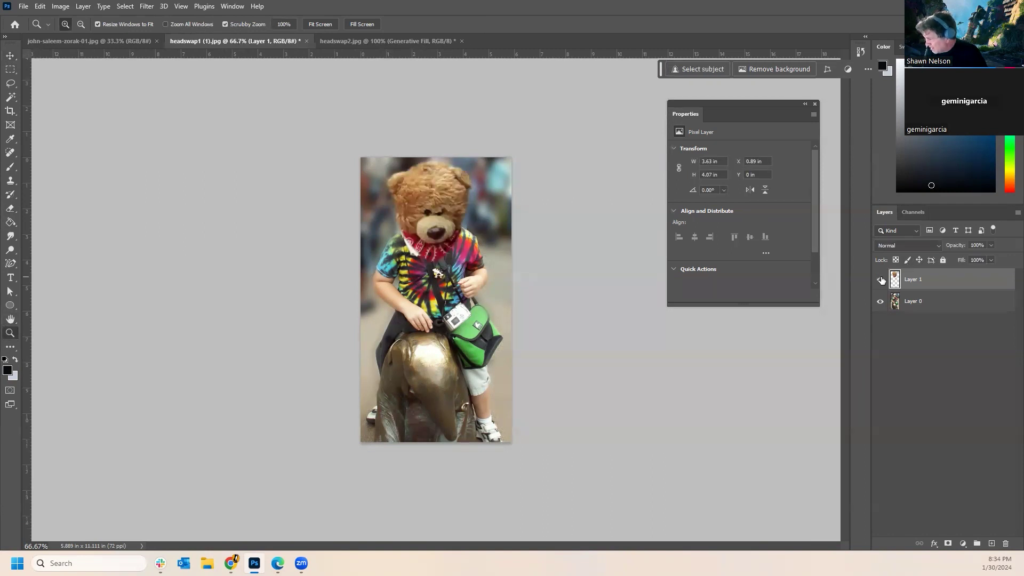
pyautogui.click(880, 279)
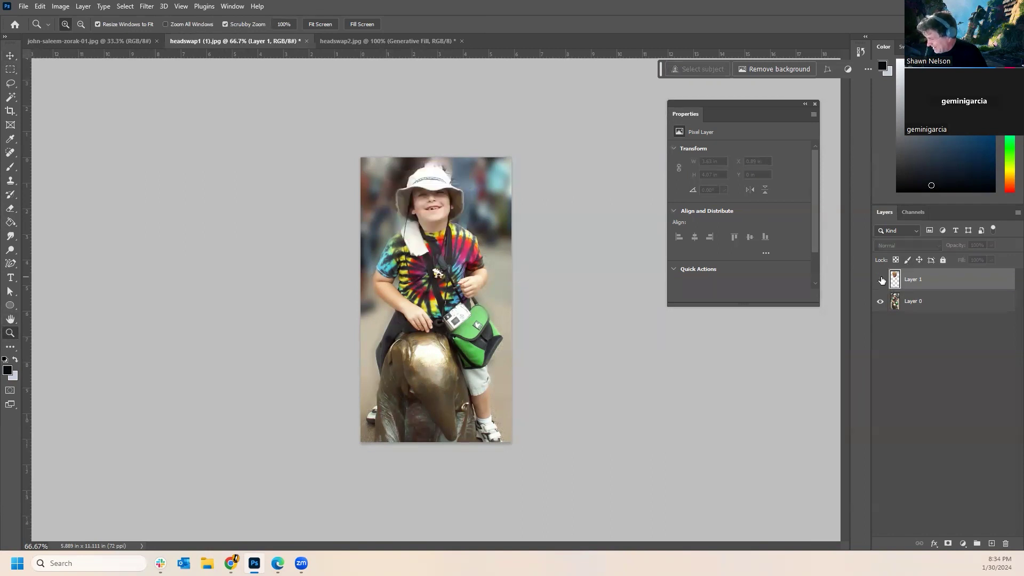
pyautogui.click(930, 302)
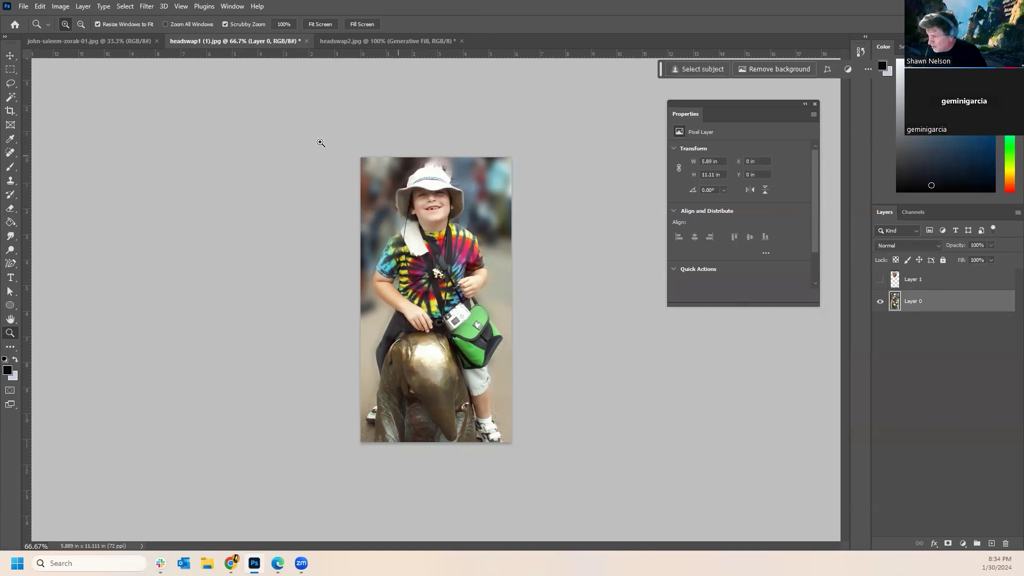
# Copy a rectangle around the boy's hatted head to a new layer, then reveal Layer 1.
pyautogui.click(10, 69)
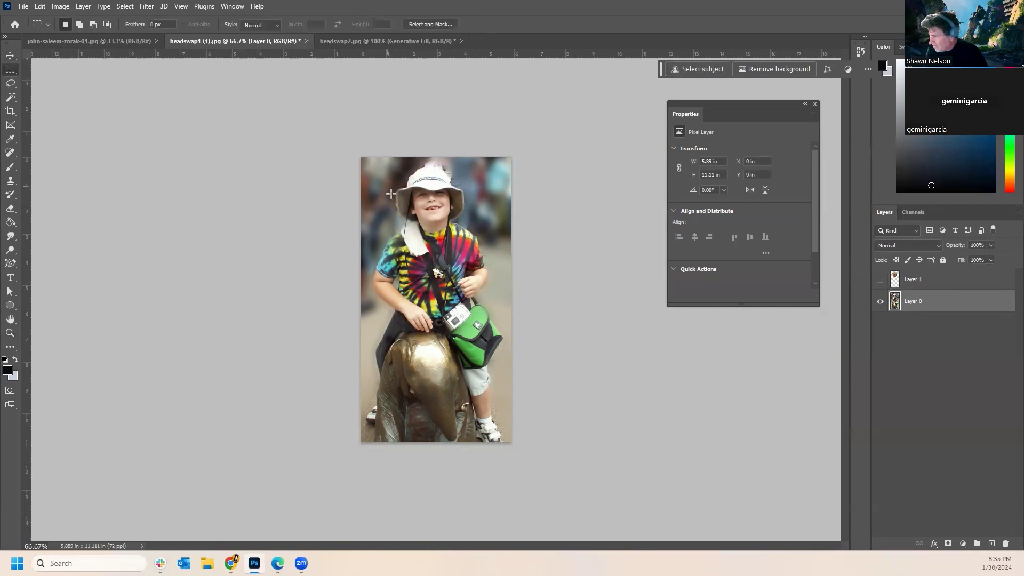
pyautogui.moveTo(387, 152); pyautogui.dragTo(472, 223)
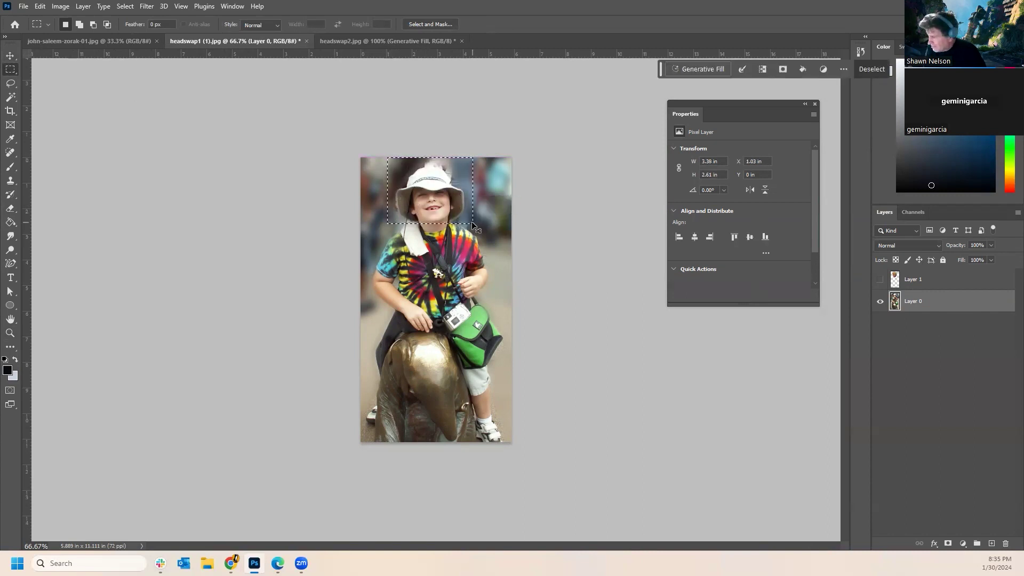
pyautogui.hotkey('ctrl', 'j')
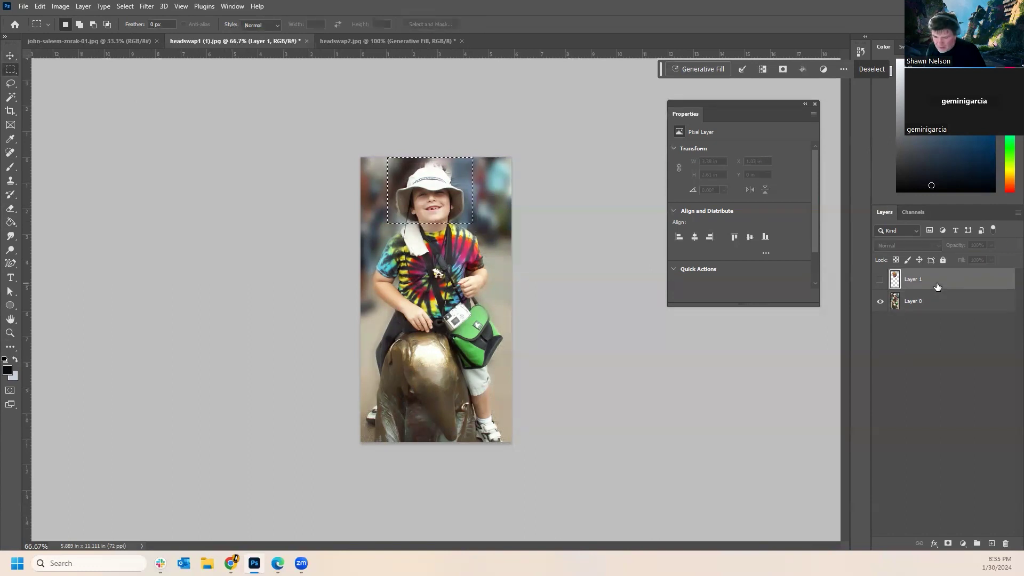
pyautogui.click(880, 301)
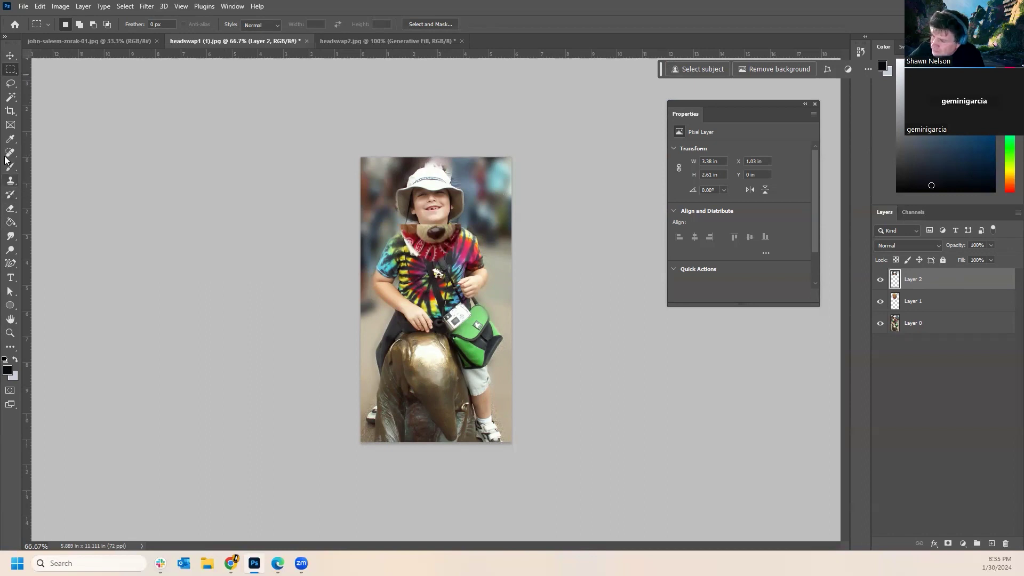
# Erase the boy's face and cheek at 100% eraser opacity to reveal the bear fur.
pyautogui.click(11, 208)
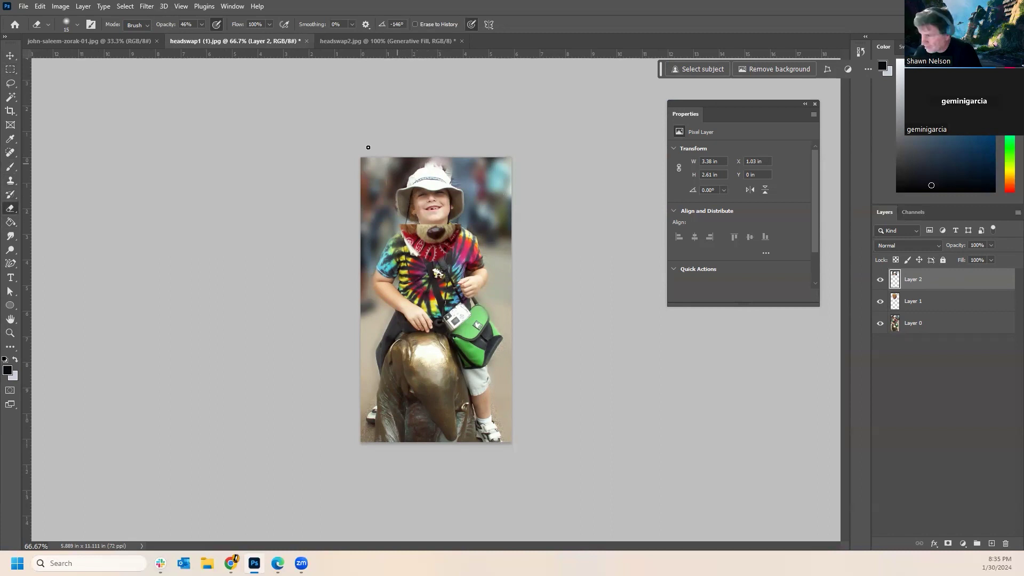
pyautogui.moveTo(210, 36); pyautogui.dragTo(230, 36)
pyautogui.moveTo(426, 214); pyautogui.dragTo(433, 206)
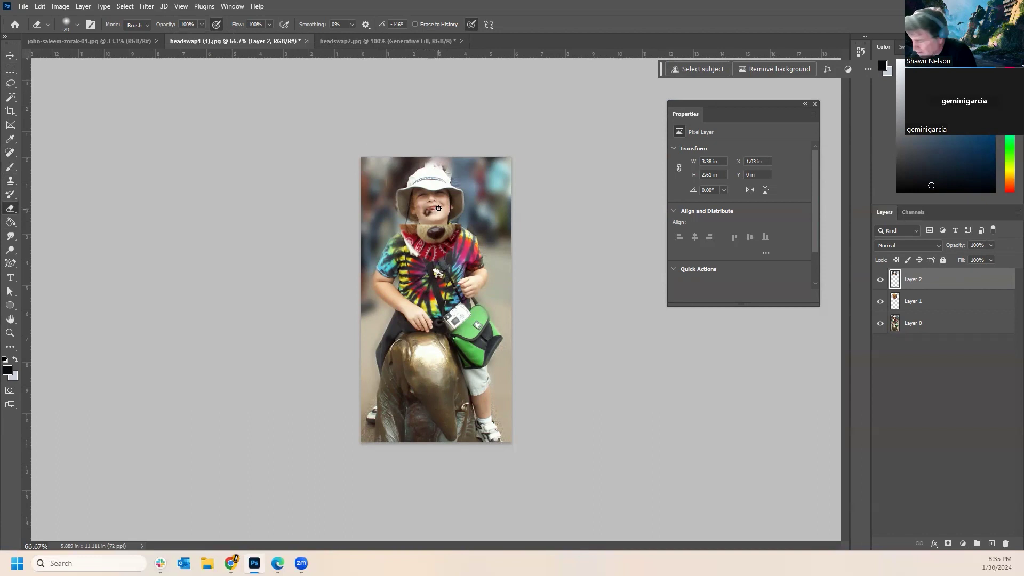
pyautogui.press(']')
pyautogui.press(']')
pyautogui.press(']')
pyautogui.moveTo(426, 221)
pyautogui.mouseDown()
pyautogui.moveTo(412, 208)
pyautogui.moveTo(421, 198)
pyautogui.moveTo(436, 199)
pyautogui.moveTo(443, 215)
pyautogui.moveTo(433, 210)
pyautogui.moveTo(445, 203)
pyautogui.moveTo(419, 227)
pyautogui.moveTo(407, 229)
pyautogui.moveTo(416, 215)
pyautogui.moveTo(406, 224)
pyautogui.mouseUp()
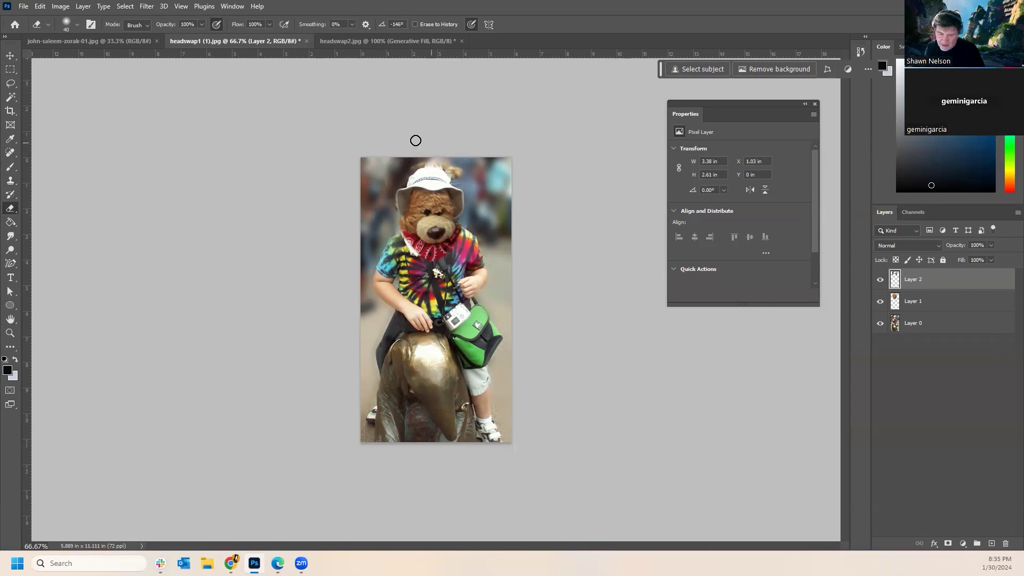
# Stretch the hat layer wider on both sides and taller, to about 4.99 × 3.04 in.
pyautogui.hotkey('ctrl', 't')
pyautogui.moveTo(474, 191); pyautogui.dragTo(492, 191)
pyautogui.moveTo(385, 190); pyautogui.dragTo(362, 183)
pyautogui.moveTo(429, 158)
pyautogui.mouseDown()
pyautogui.moveTo(427, 146)
pyautogui.moveTo(429, 171)
pyautogui.mouseUp()
pyautogui.press('Return')
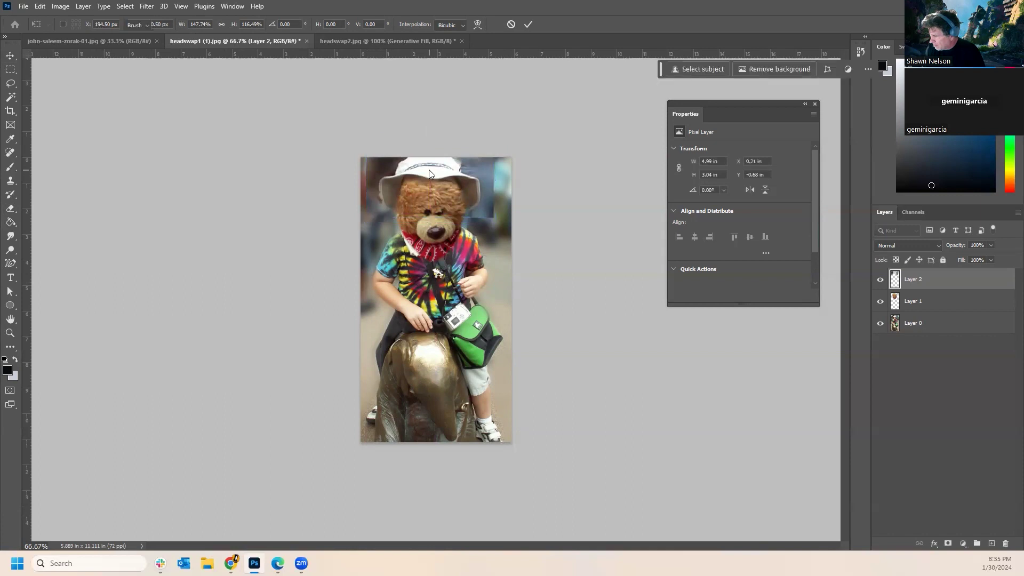
pyautogui.press('e')
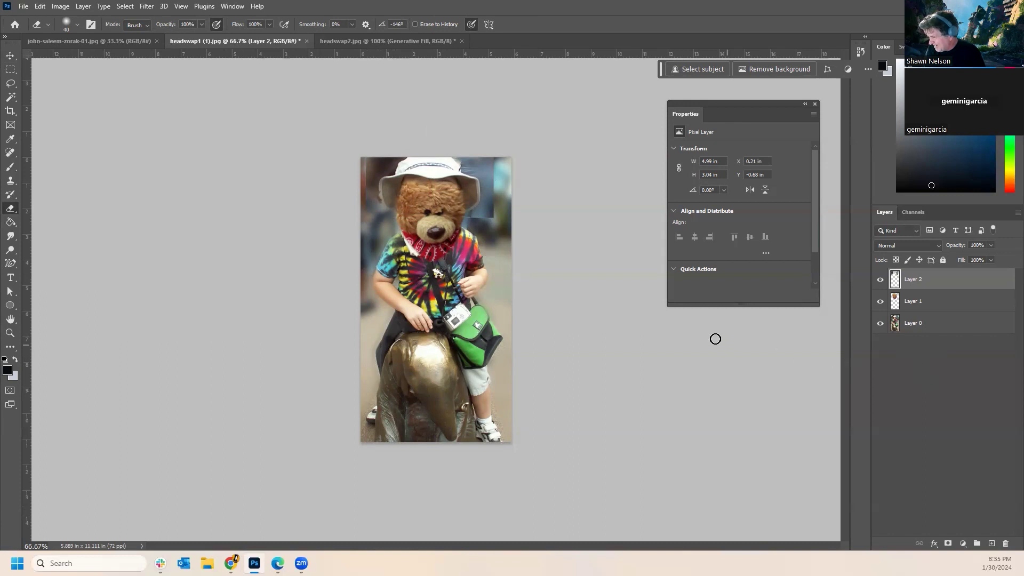
pyautogui.rightClick(933, 281)
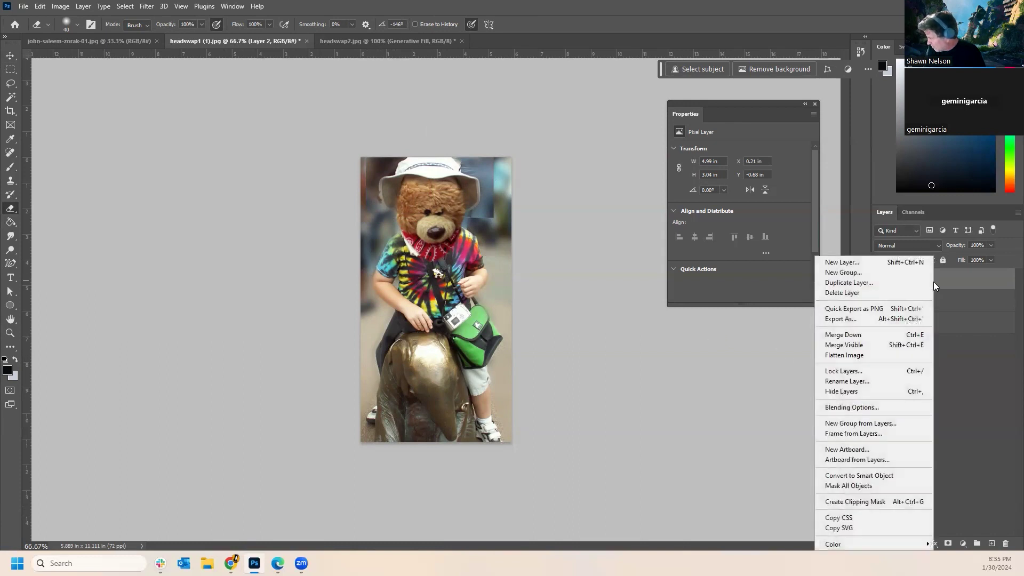
pyautogui.click(962, 358)
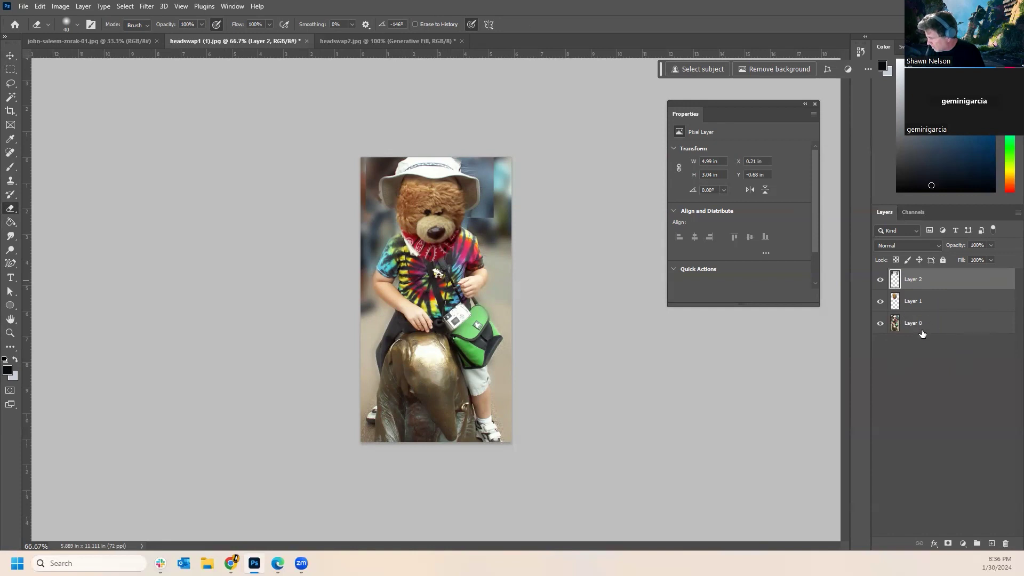
pyautogui.rightClick(913, 282)
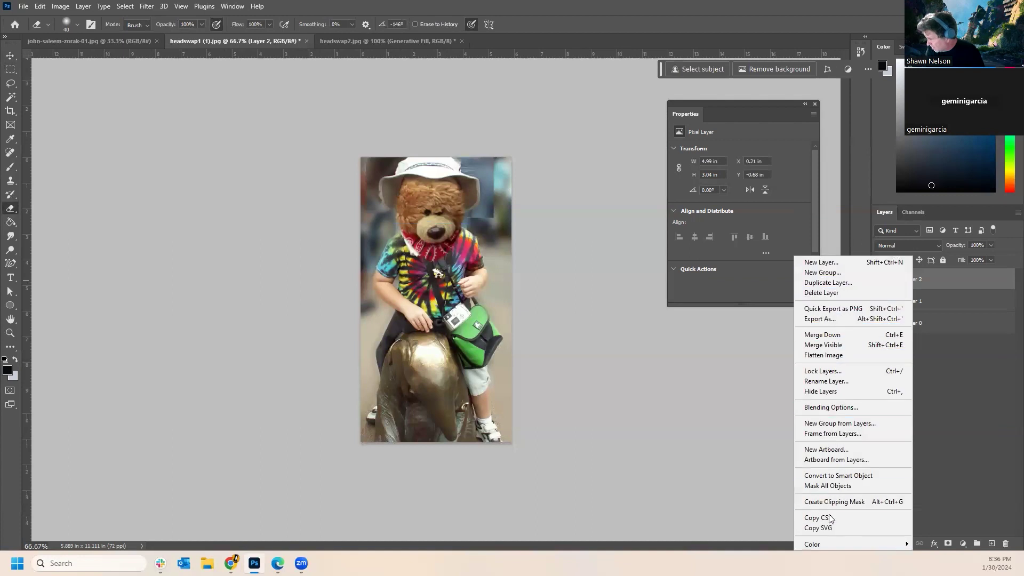
pyautogui.click(826, 407)
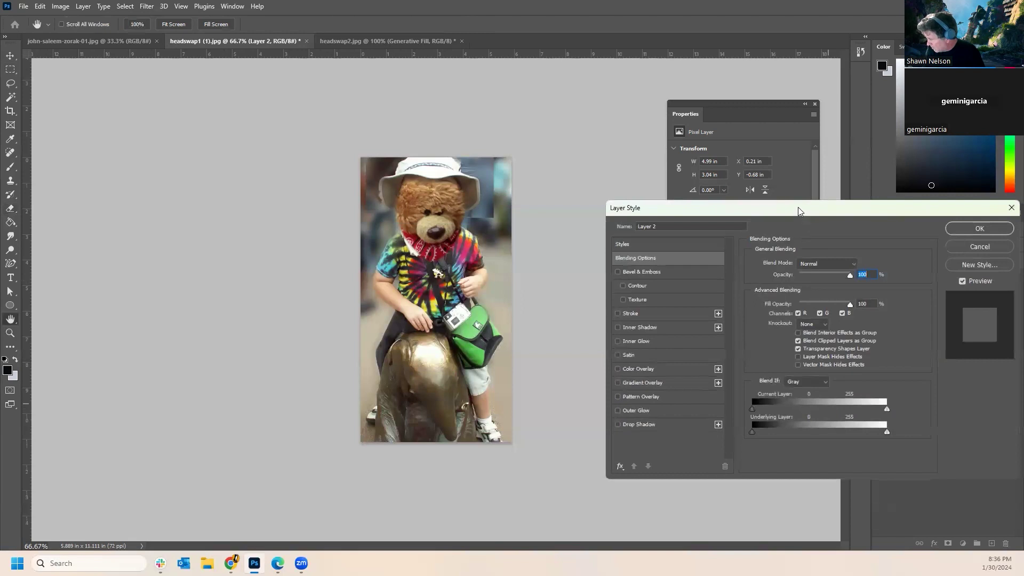
pyautogui.moveTo(798, 207); pyautogui.dragTo(767, 181)
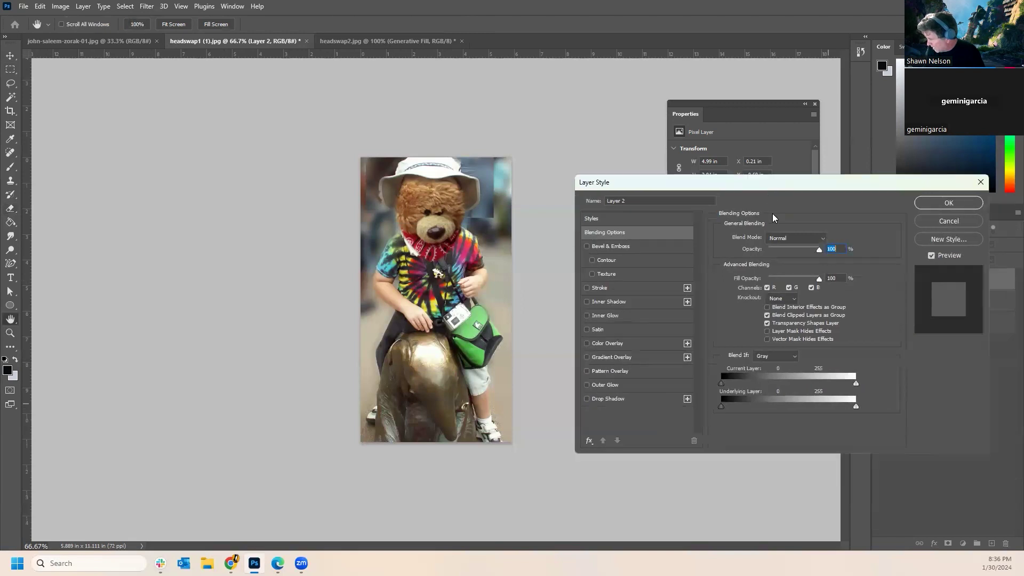
pyautogui.click(587, 399)
pyautogui.click(605, 400)
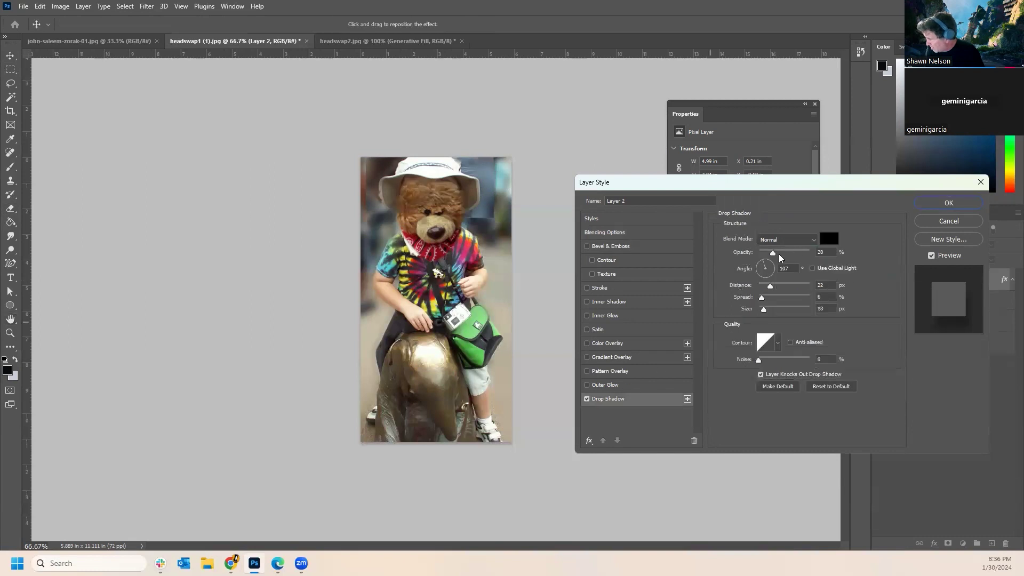
pyautogui.moveTo(769, 291)
pyautogui.mouseDown()
pyautogui.moveTo(748, 285)
pyautogui.moveTo(782, 300)
pyautogui.moveTo(762, 306)
pyautogui.mouseUp()
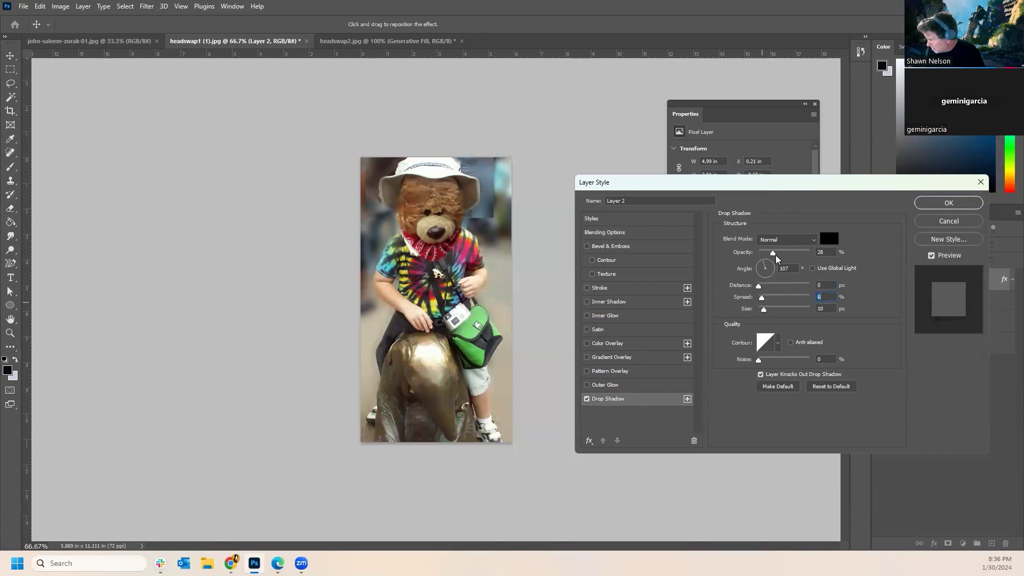
pyautogui.moveTo(772, 253); pyautogui.dragTo(822, 254)
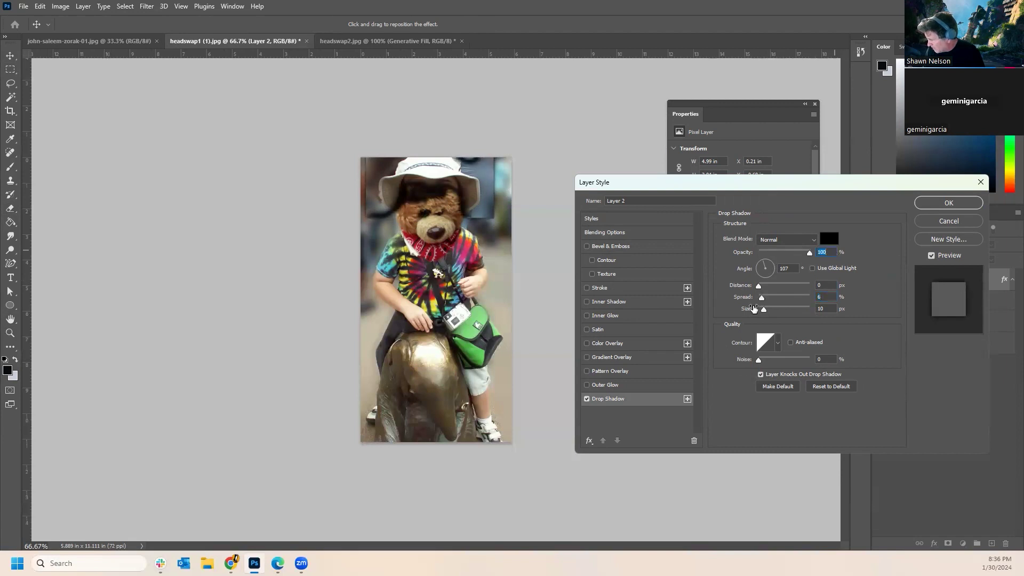
pyautogui.moveTo(763, 309); pyautogui.dragTo(764, 311)
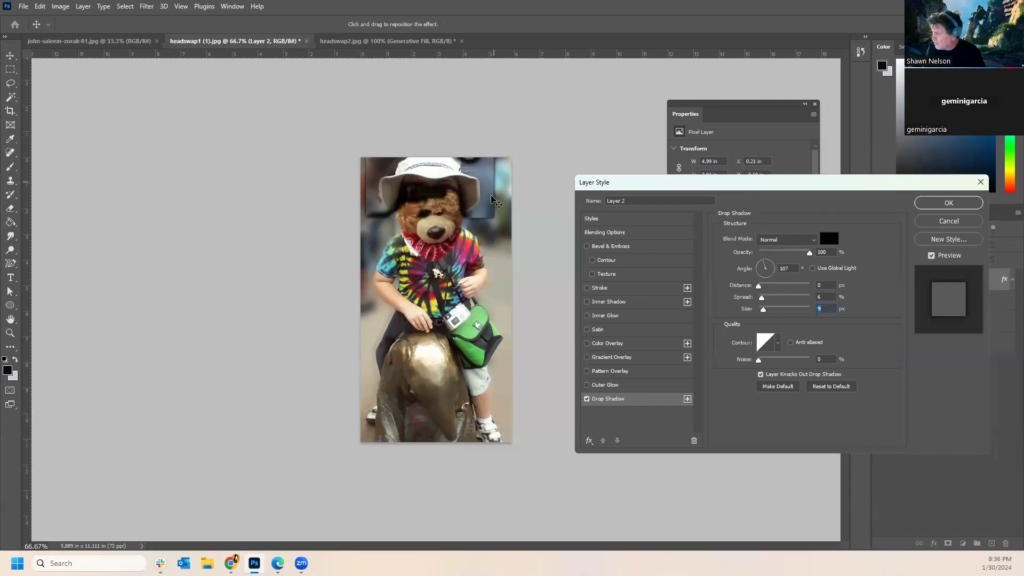
pyautogui.click(950, 222)
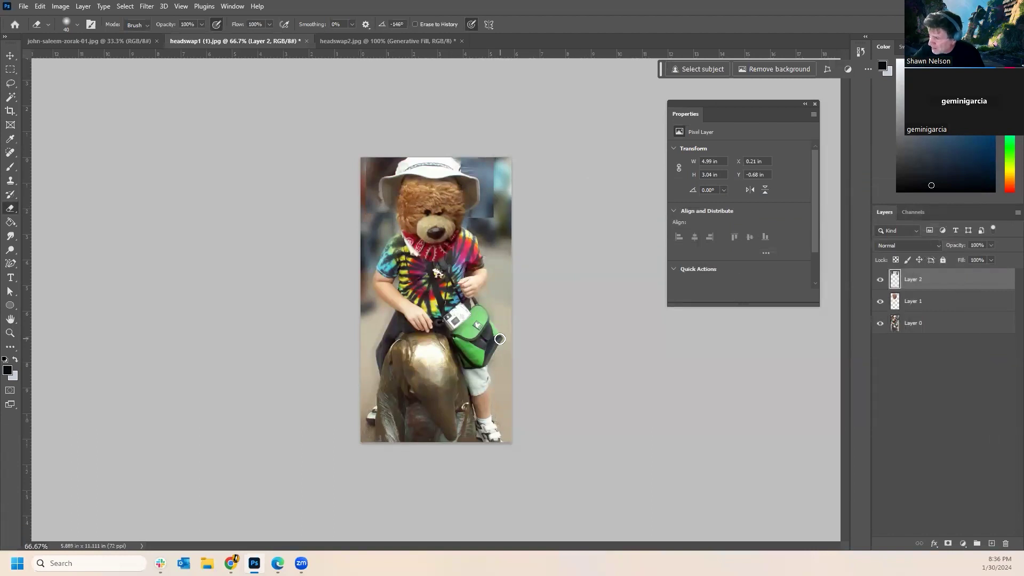
# Lasso and delete the stray background patches beside the hat, then add an empty Layer 3.
pyautogui.click(10, 83)
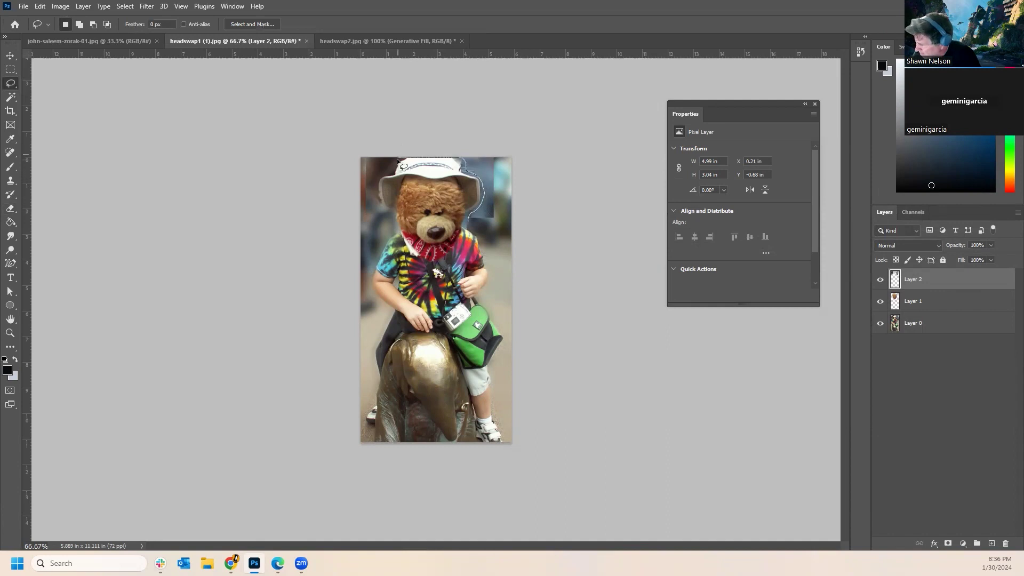
pyautogui.moveTo(535, 203)
pyautogui.mouseDown()
pyautogui.moveTo(494, 235)
pyautogui.moveTo(464, 220)
pyautogui.moveTo(483, 187)
pyautogui.mouseUp()
pyautogui.press('Delete')
pyautogui.hotkey('ctrl', 'd')
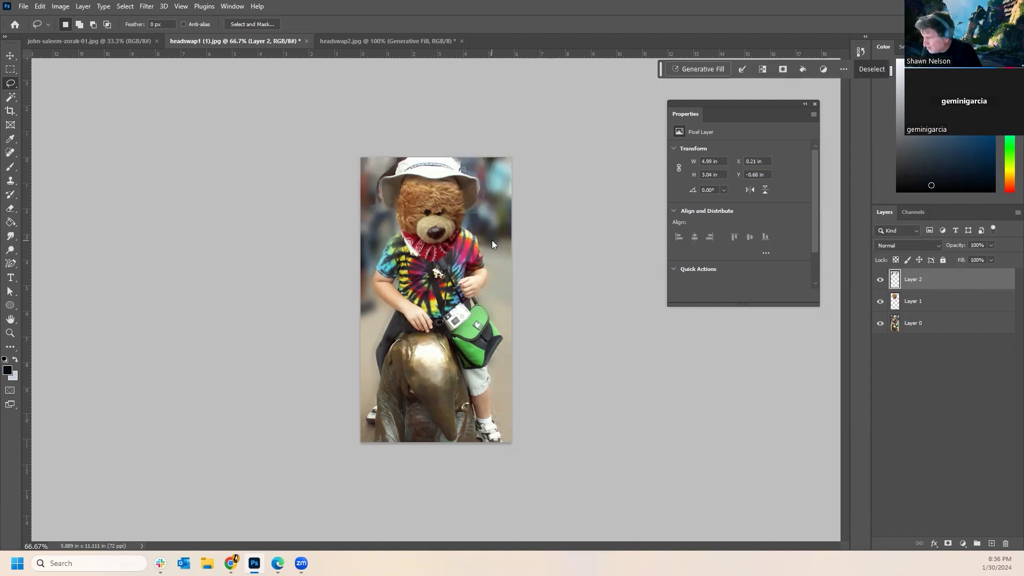
pyautogui.moveTo(406, 154)
pyautogui.mouseDown()
pyautogui.moveTo(376, 205)
pyautogui.moveTo(409, 133)
pyautogui.mouseUp()
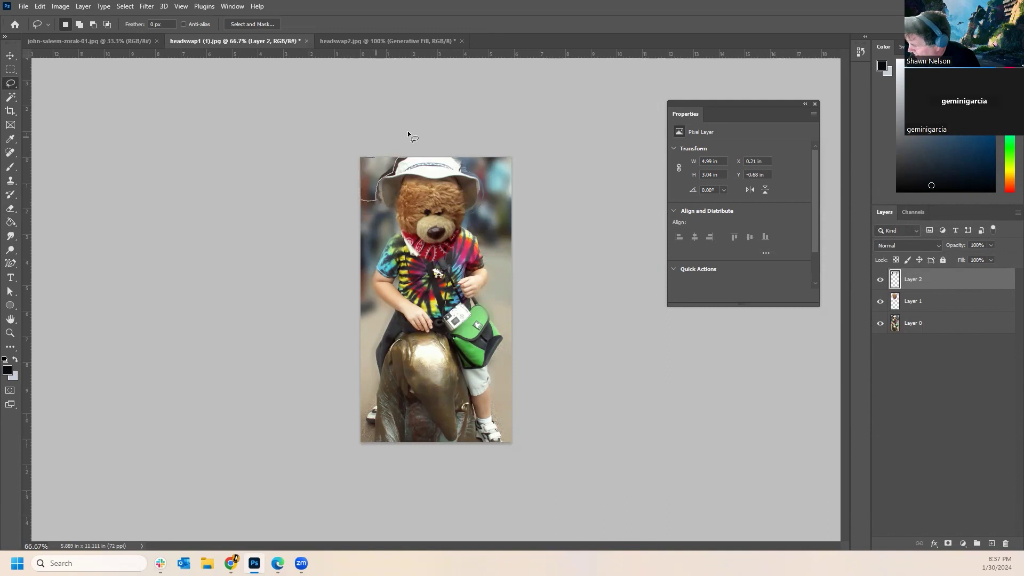
pyautogui.hotkey('ctrl', 'd')
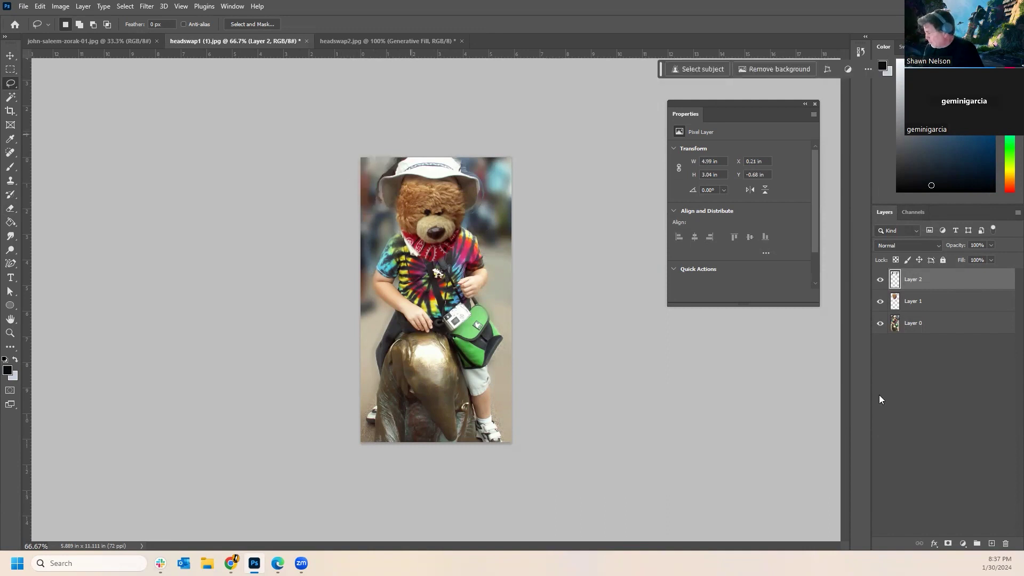
pyautogui.click(990, 544)
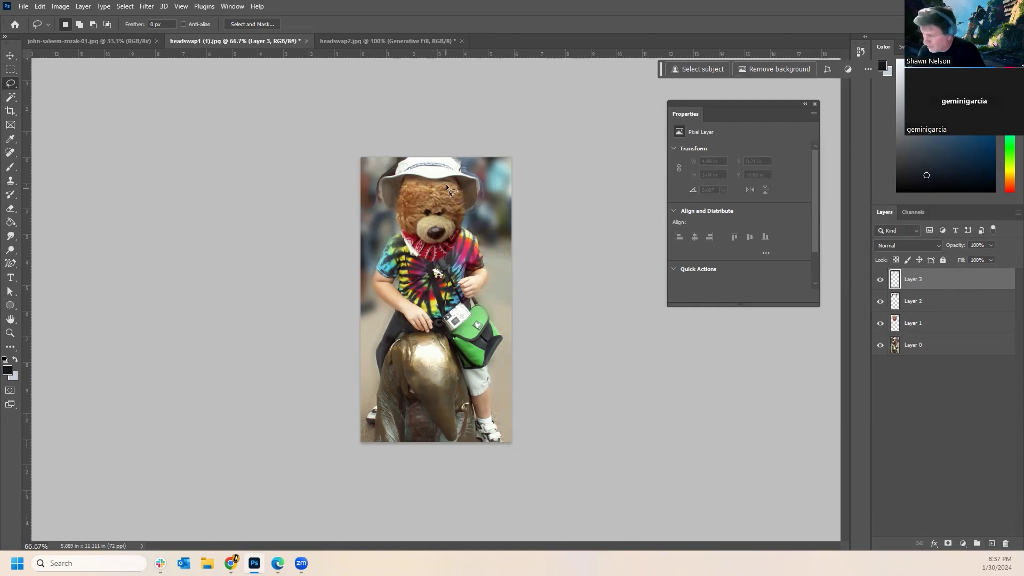
# Move the new Layer 3 below the hat Layer 2.
pyautogui.click(11, 166)
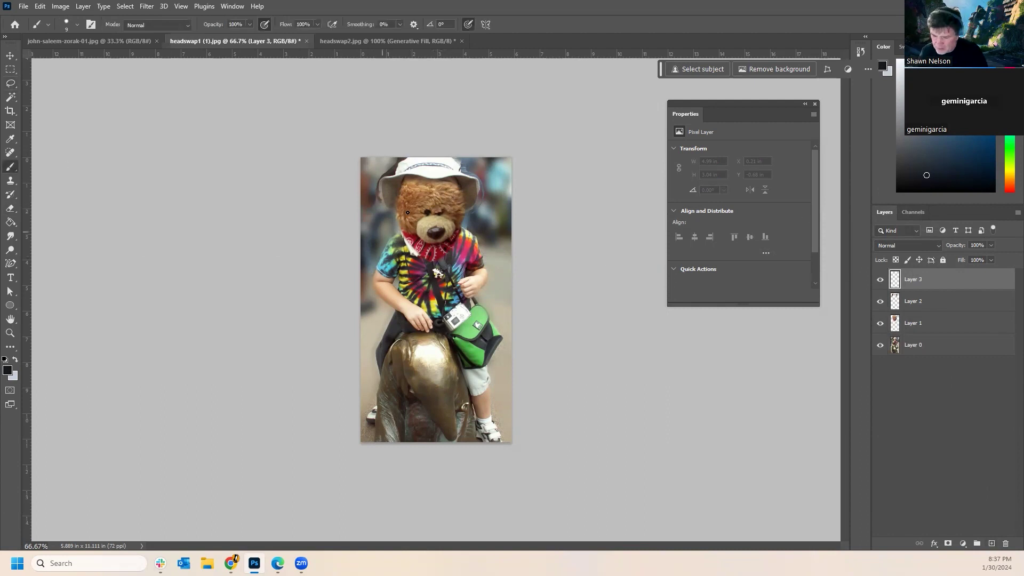
pyautogui.press('p')
pyautogui.moveTo(949, 288); pyautogui.dragTo(939, 319)
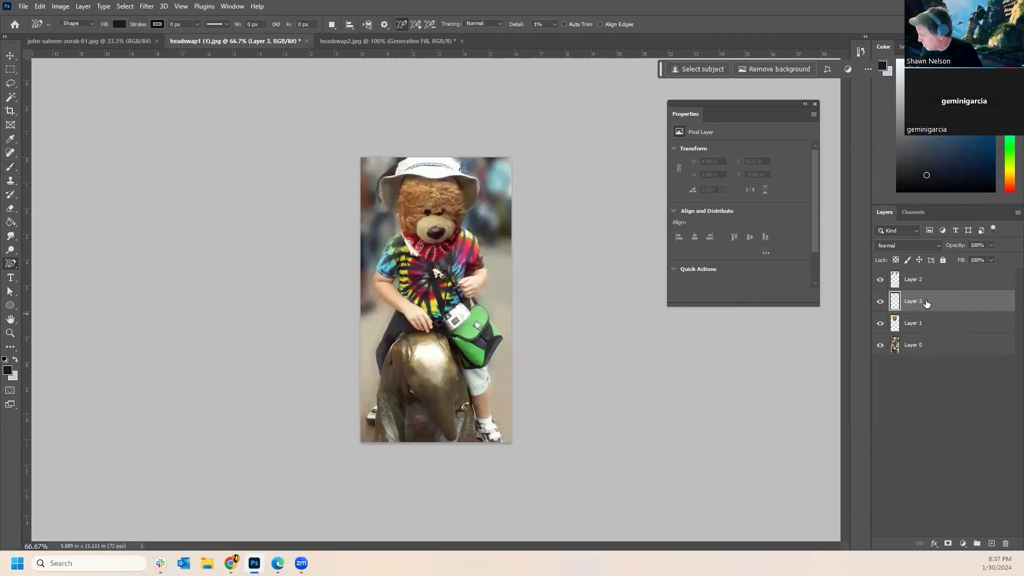
# Paint faint strokes over the bear's head on Layer 3 with a size-40 brush, setting its opacity to 49%.
pyautogui.click(16, 169)
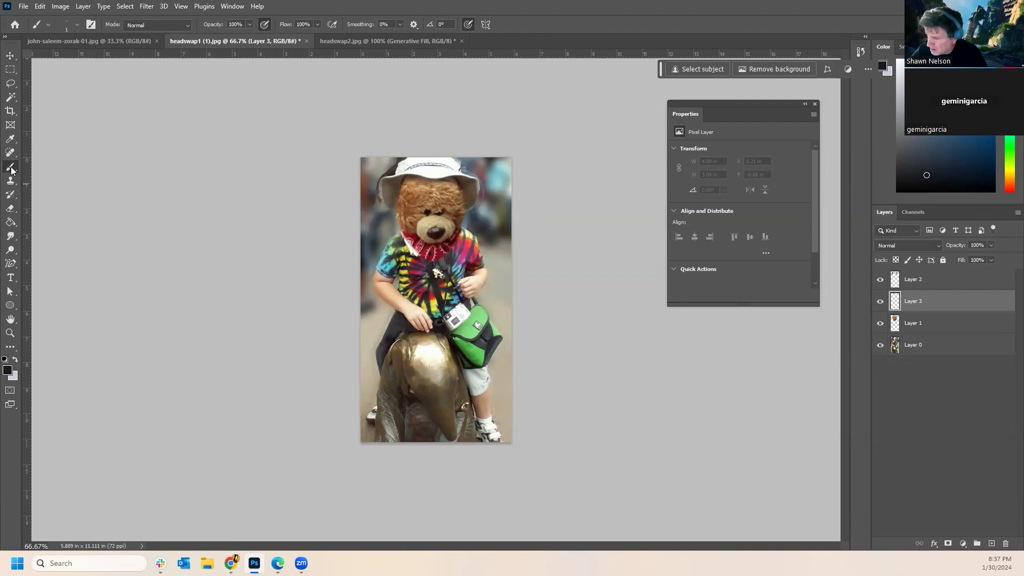
pyautogui.click(417, 190)
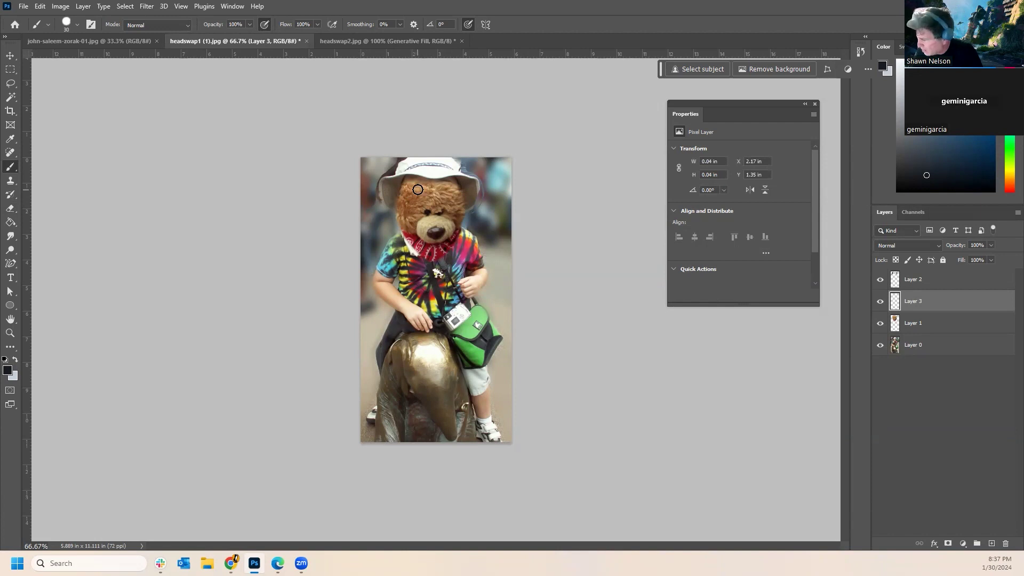
pyautogui.press(']')
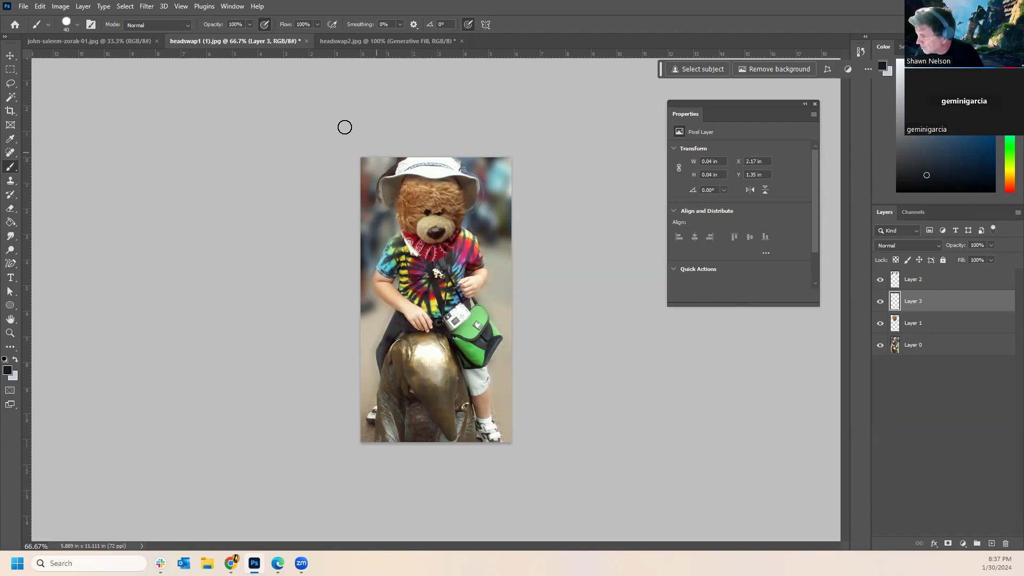
pyautogui.click(248, 25)
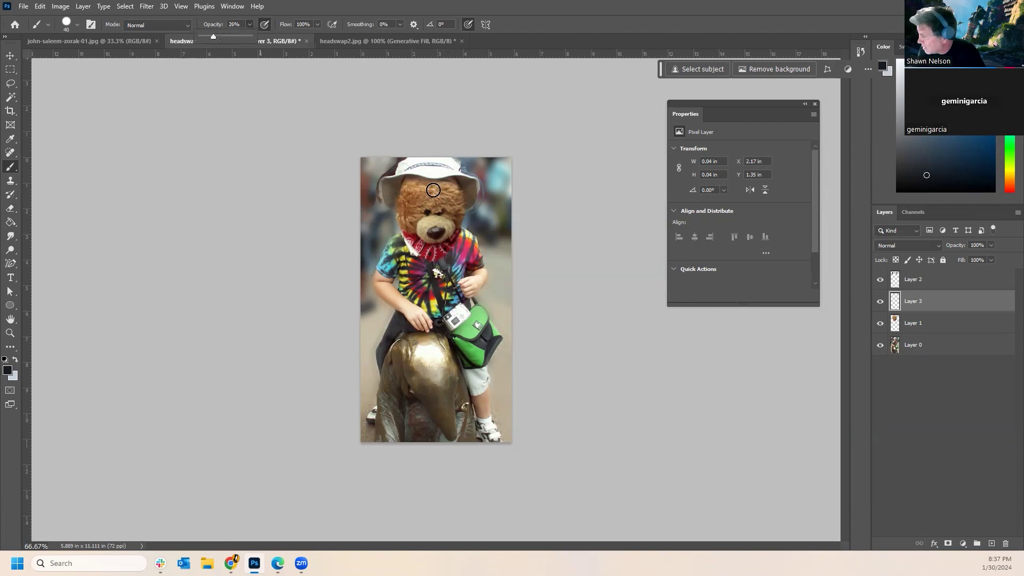
pyautogui.moveTo(429, 179)
pyautogui.mouseDown()
pyautogui.moveTo(403, 189)
pyautogui.moveTo(443, 181)
pyautogui.moveTo(455, 185)
pyautogui.moveTo(410, 184)
pyautogui.moveTo(465, 194)
pyautogui.moveTo(408, 181)
pyautogui.moveTo(461, 194)
pyautogui.moveTo(403, 185)
pyautogui.moveTo(395, 203)
pyautogui.moveTo(412, 182)
pyautogui.moveTo(394, 206)
pyautogui.moveTo(418, 181)
pyautogui.moveTo(440, 188)
pyautogui.moveTo(457, 178)
pyautogui.moveTo(442, 176)
pyautogui.moveTo(467, 199)
pyautogui.moveTo(450, 182)
pyautogui.moveTo(462, 215)
pyautogui.moveTo(432, 192)
pyautogui.moveTo(457, 224)
pyautogui.moveTo(430, 188)
pyautogui.moveTo(455, 207)
pyautogui.moveTo(426, 187)
pyautogui.moveTo(470, 211)
pyautogui.moveTo(448, 179)
pyautogui.moveTo(465, 187)
pyautogui.moveTo(458, 180)
pyautogui.moveTo(467, 196)
pyautogui.moveTo(408, 177)
pyautogui.moveTo(399, 192)
pyautogui.moveTo(423, 185)
pyautogui.mouseUp()
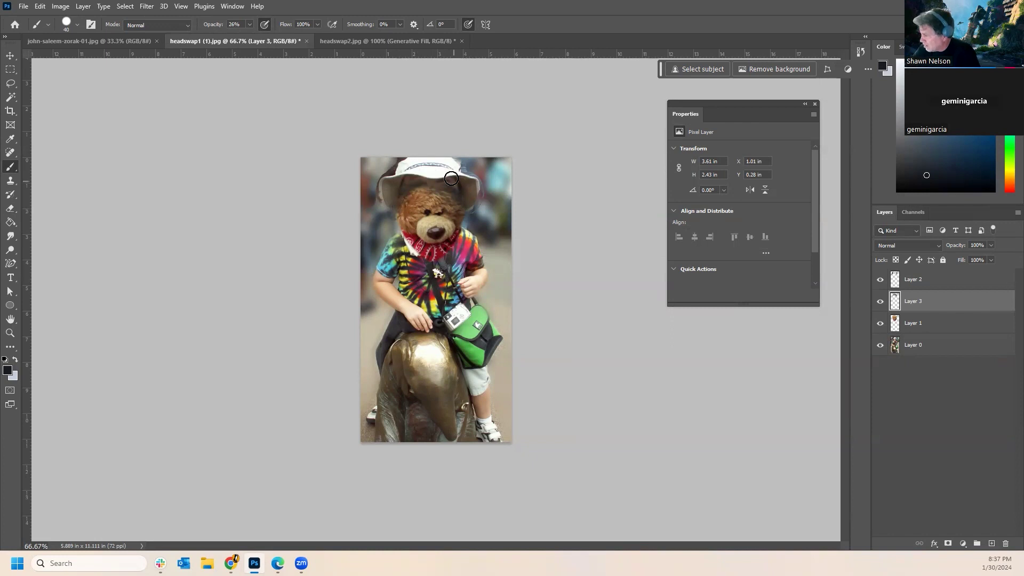
pyautogui.click(989, 245)
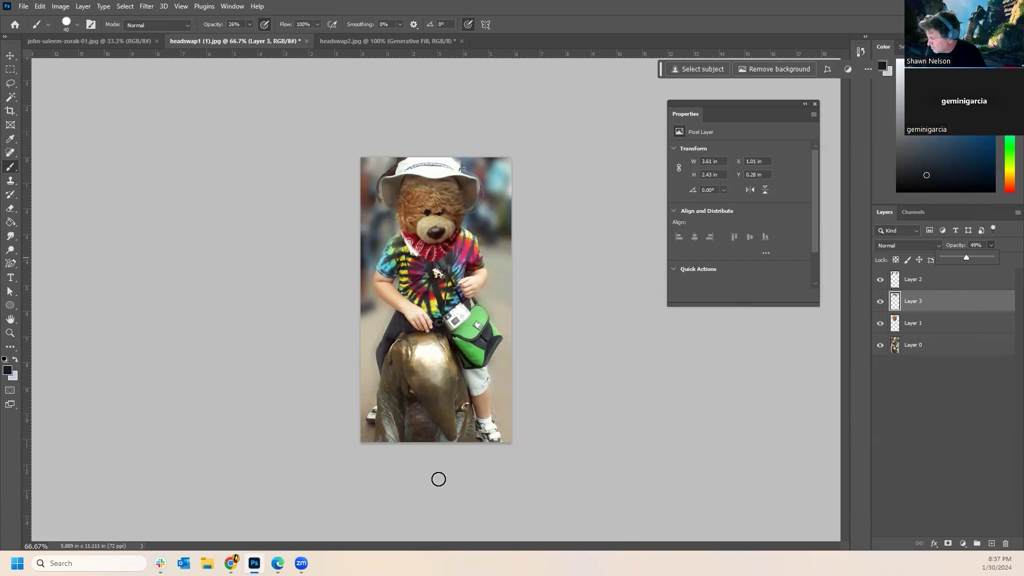
# Select the orc as the subject in the orc portrait and paste it into the teddy-bear composite.
pyautogui.click(112, 43)
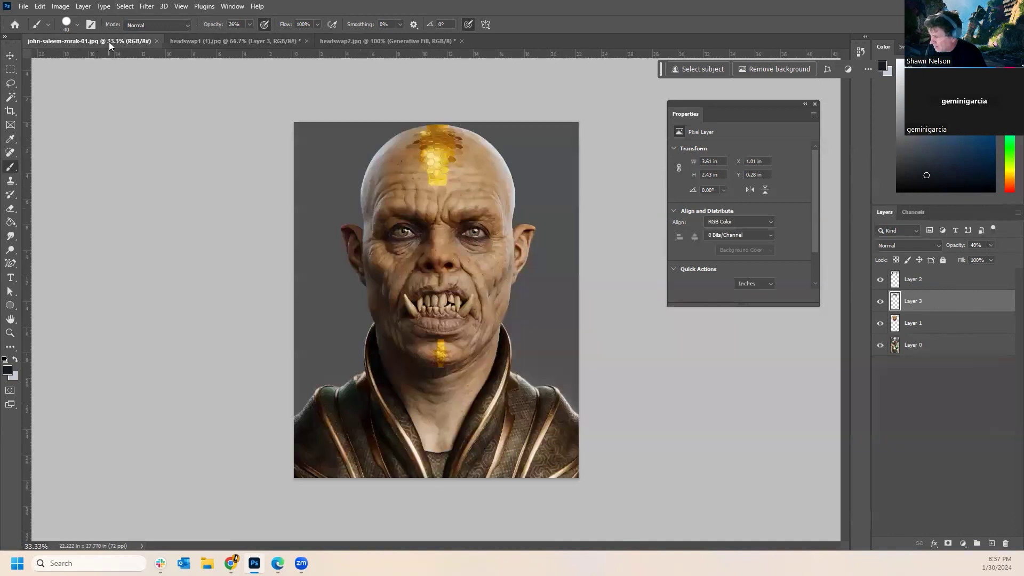
pyautogui.click(691, 70)
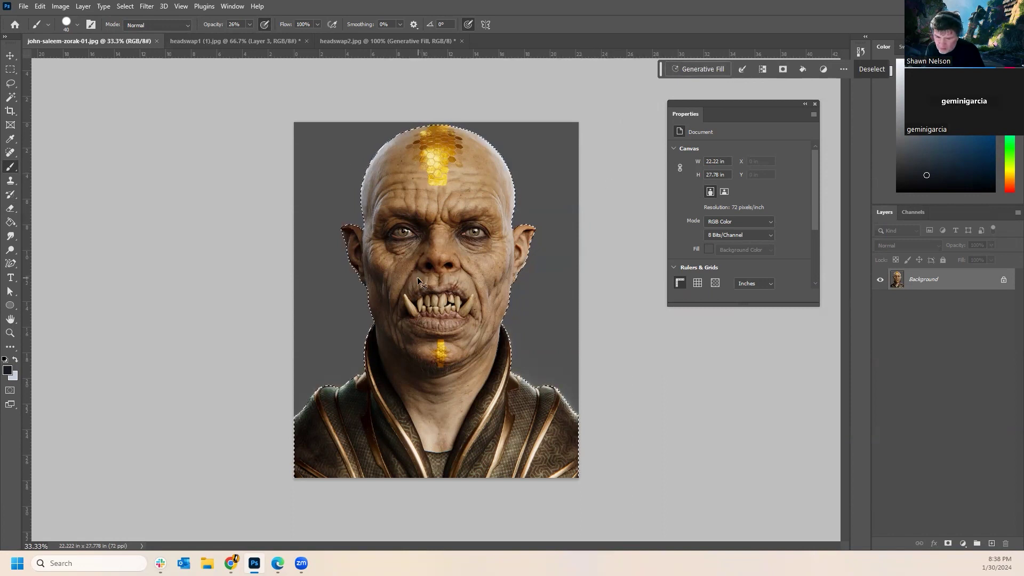
pyautogui.click(219, 41)
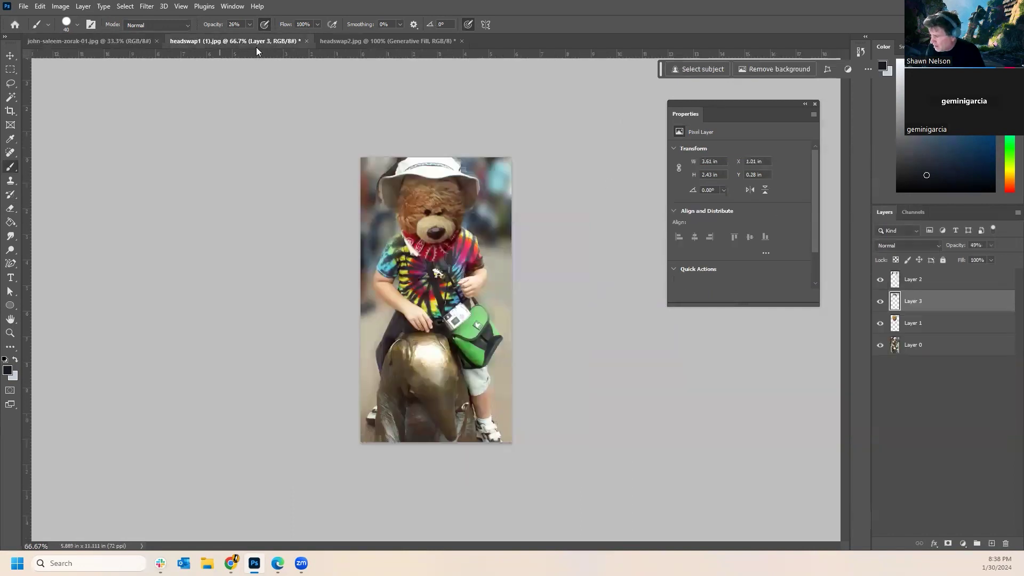
pyautogui.hotkey('ctrl', 'v')
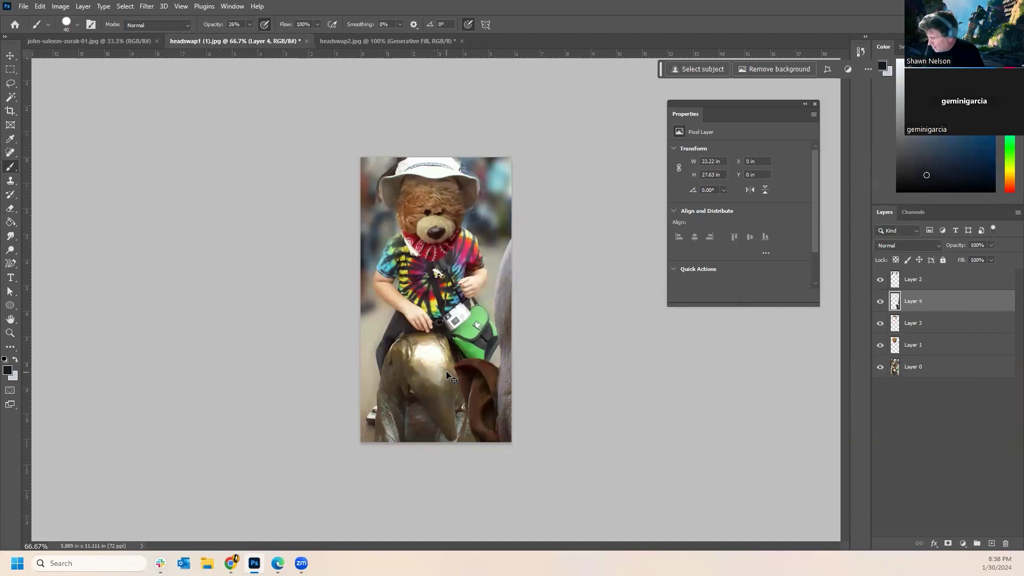
# Scale the pasted orc head down to about 30% and position it beneath the boy.
pyautogui.hotkey('ctrl', 't')
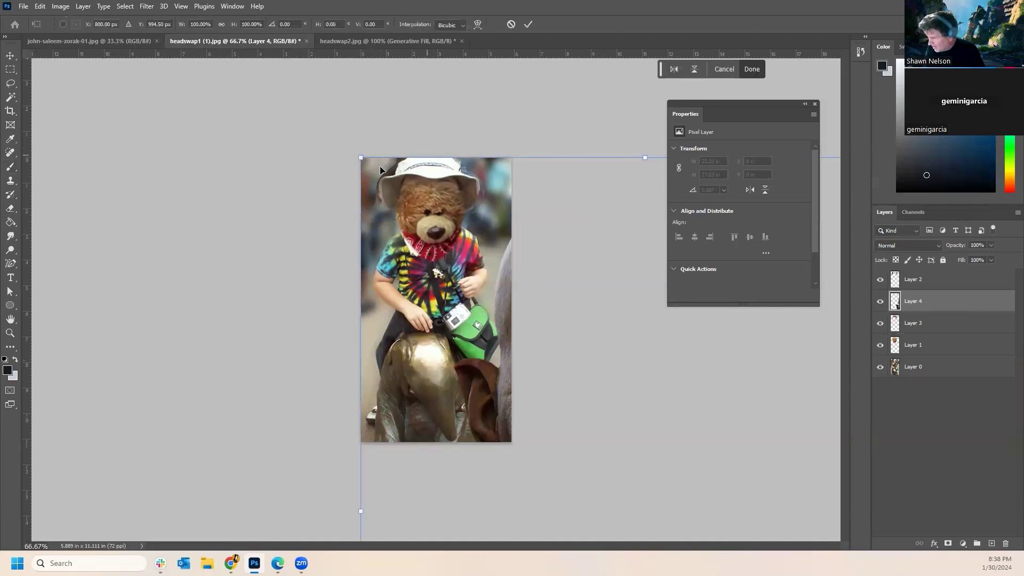
pyautogui.moveTo(356, 158); pyautogui.dragTo(651, 441)
pyautogui.moveTo(764, 498); pyautogui.dragTo(374, 214)
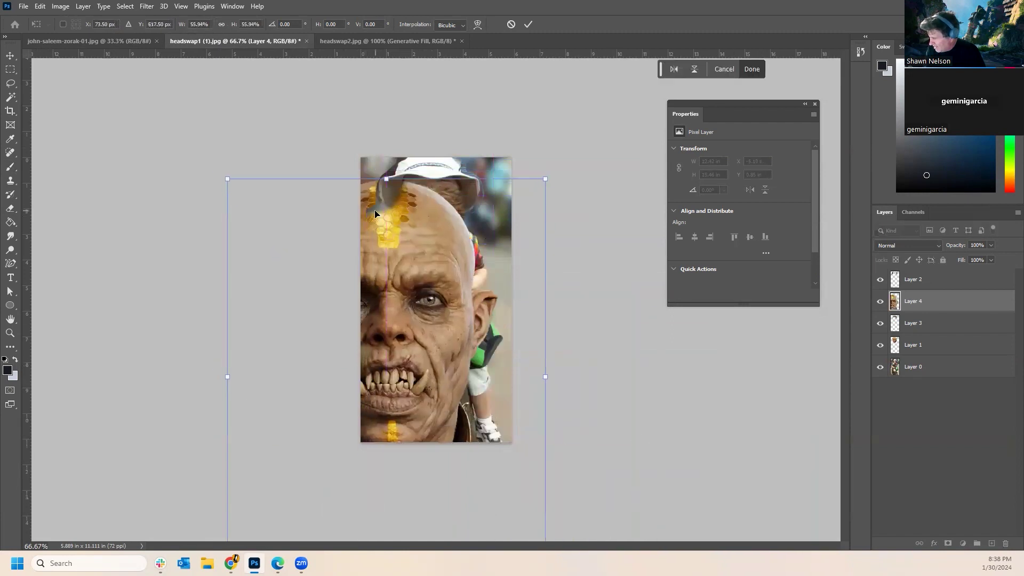
pyautogui.moveTo(543, 178); pyautogui.dragTo(428, 320)
pyautogui.moveTo(373, 365); pyautogui.dragTo(463, 356)
pyautogui.moveTo(530, 313); pyautogui.dragTo(496, 355)
pyautogui.moveTo(429, 386); pyautogui.dragTo(441, 359)
pyautogui.press('Return')
pyautogui.press('b')
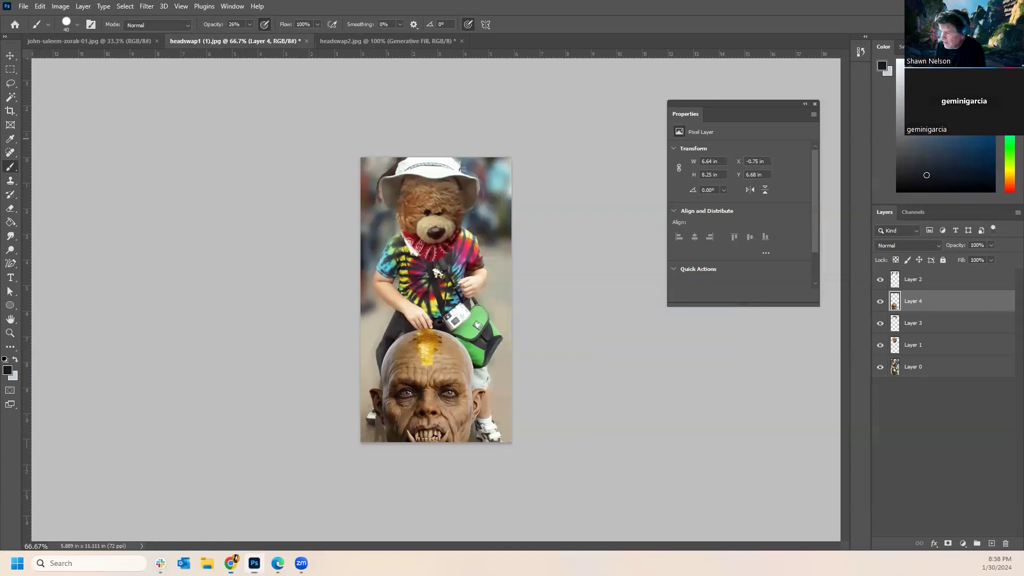
# Read steps 10–13 of the 3.4a Assignment: Head Swap page in Canvas, then return to Photoshop.
pyautogui.hotkey('alt', 'Tab')
pyautogui.scroll(5, 594, 228)
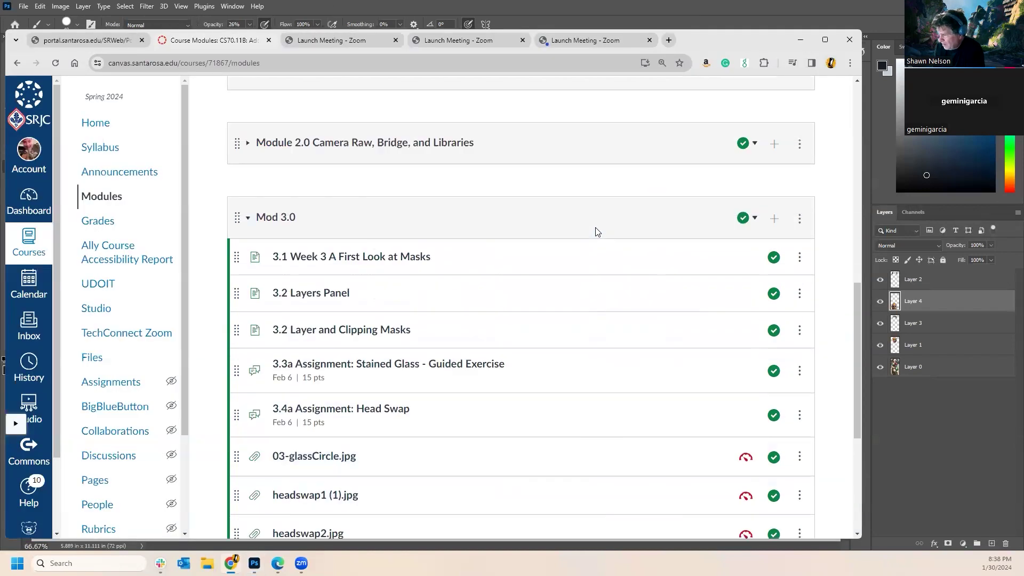
pyautogui.scroll(1, 359, 291)
pyautogui.scroll(-4, 360, 290)
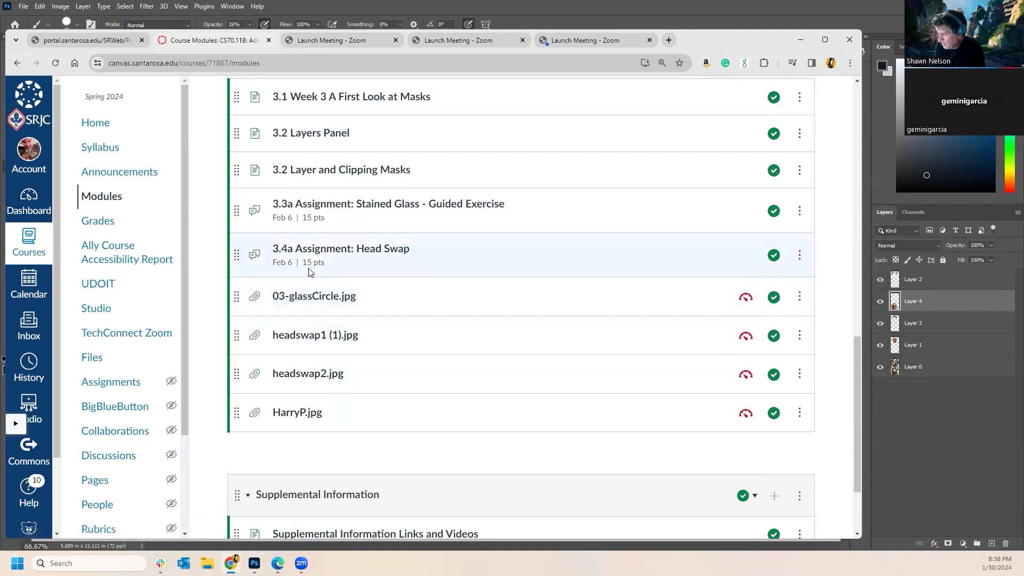
pyautogui.click(355, 256)
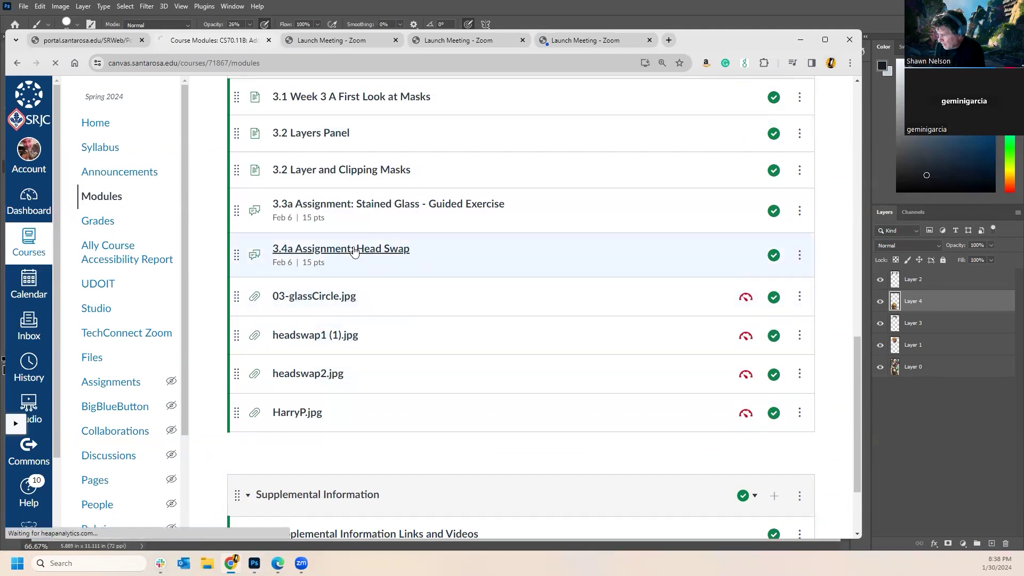
pyautogui.scroll(-10, 308, 323)
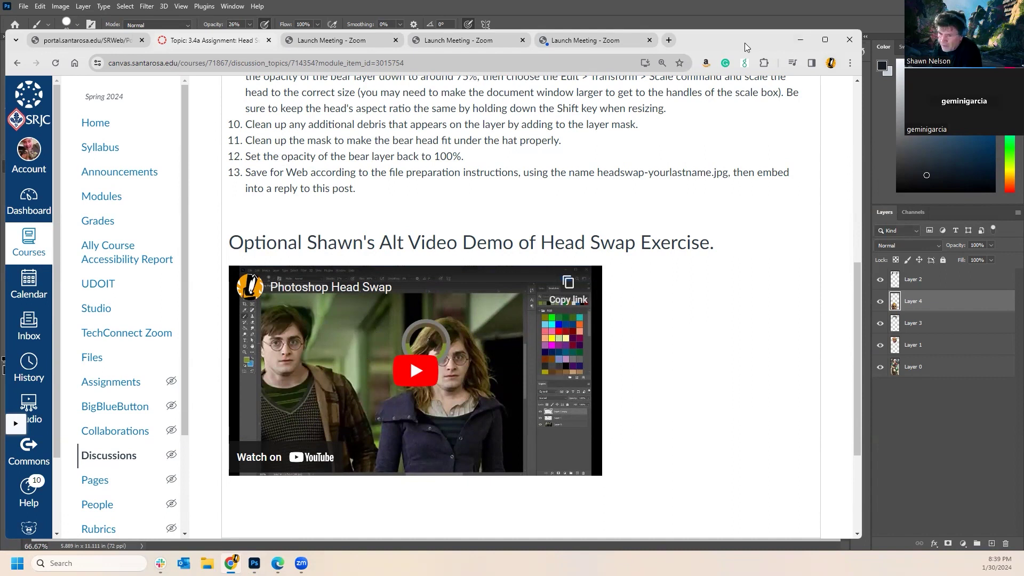
pyautogui.click(799, 39)
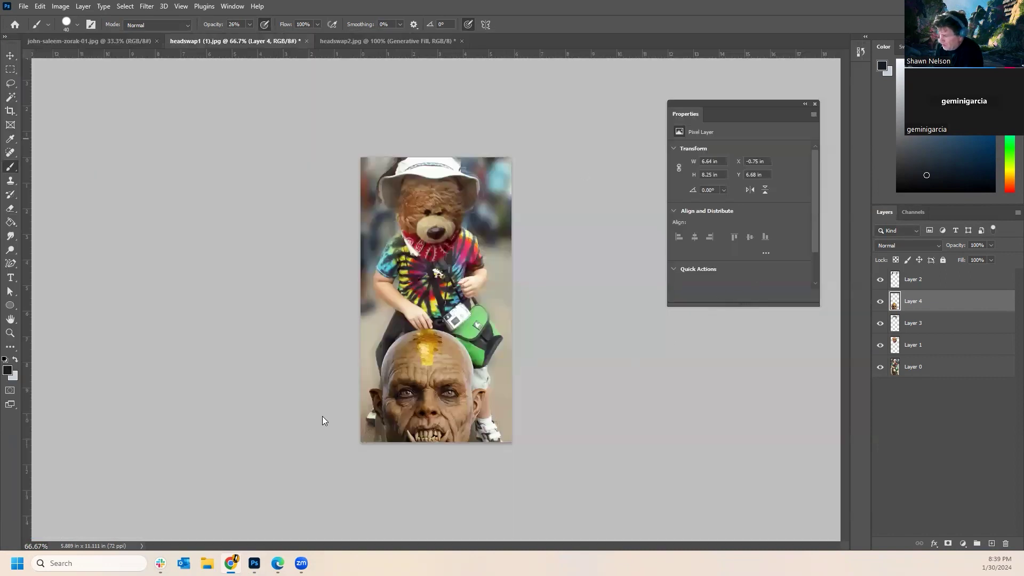
pyautogui.click(378, 41)
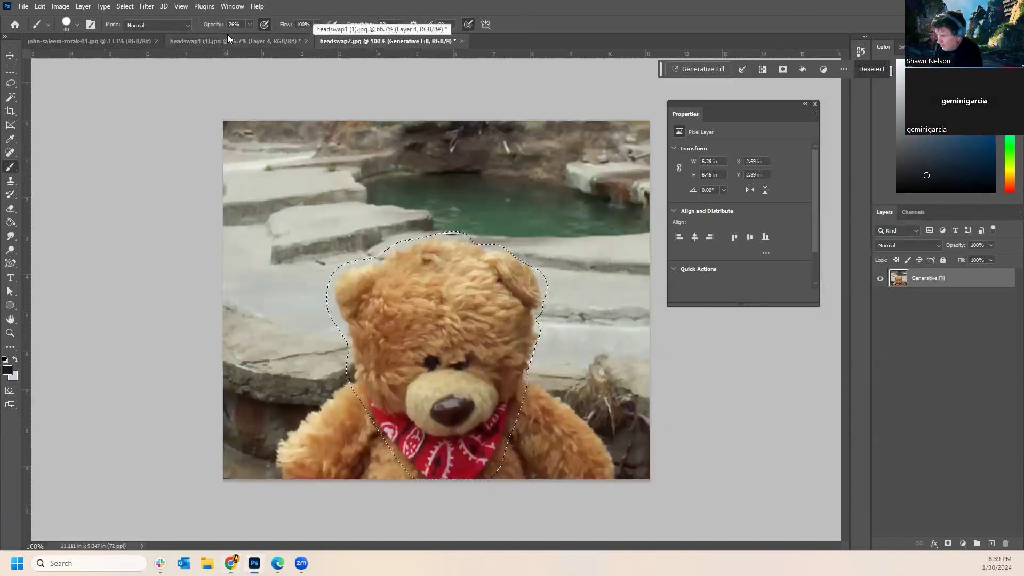
pyautogui.click(113, 40)
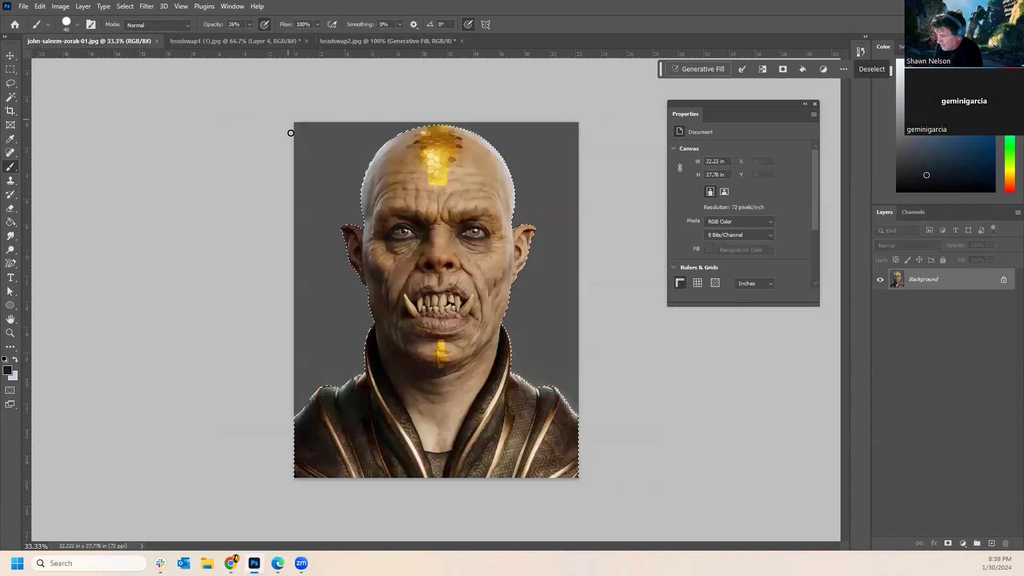
pyautogui.click(246, 41)
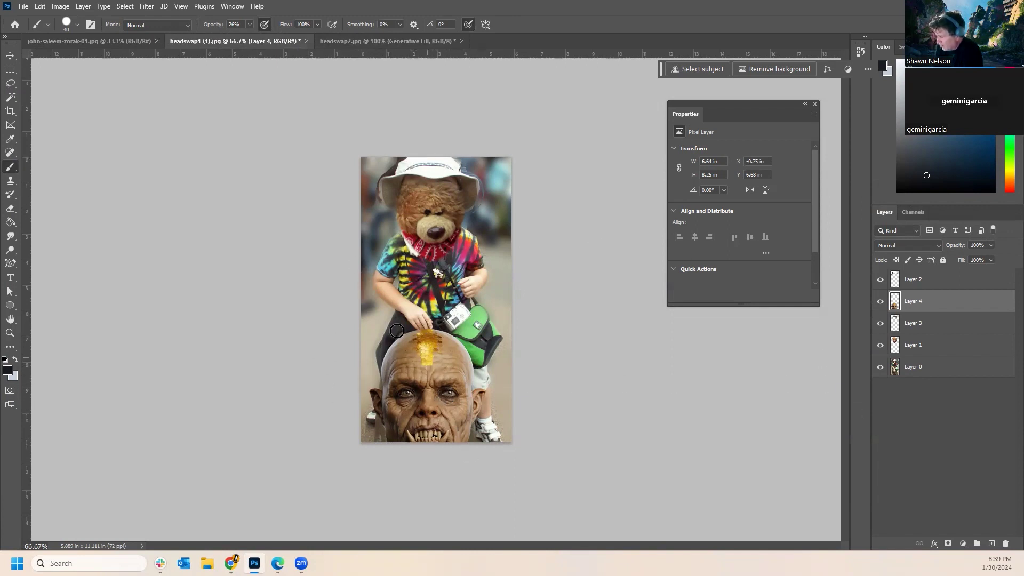
pyautogui.click(345, 40)
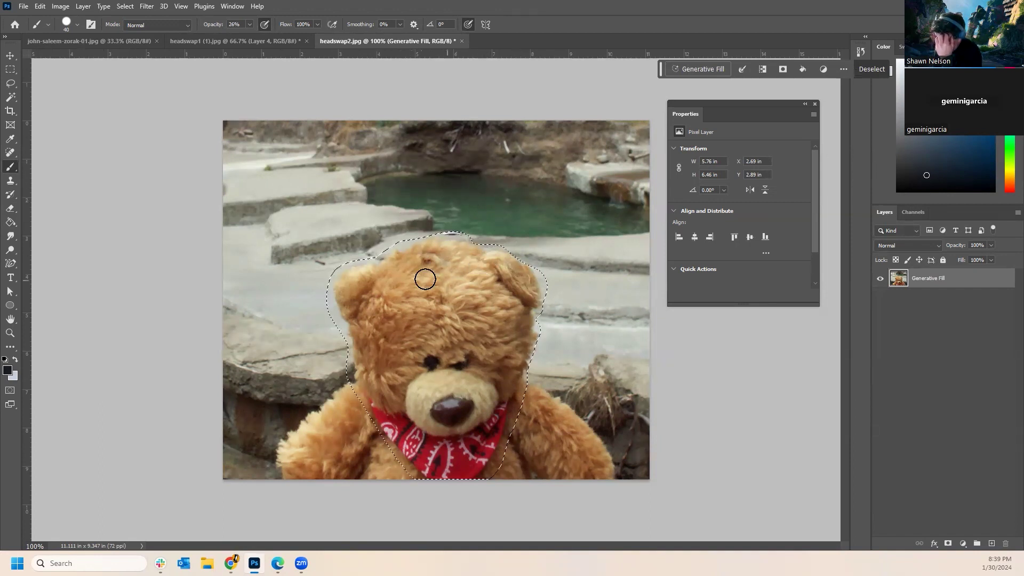
pyautogui.click(260, 40)
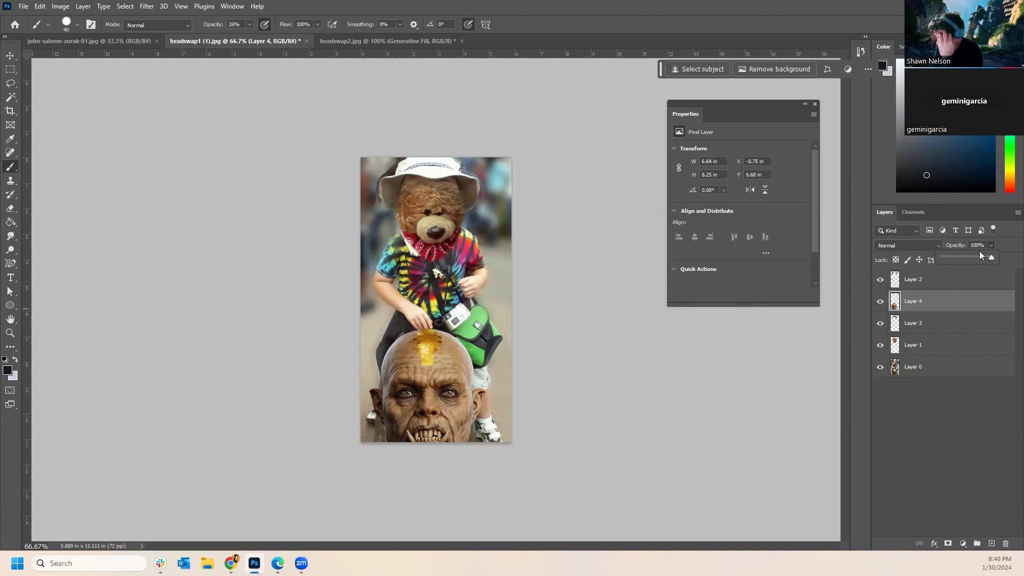
# Lower the orc Layer 4 opacity to 46% and look through the Image and Window menus.
pyautogui.click(971, 257)
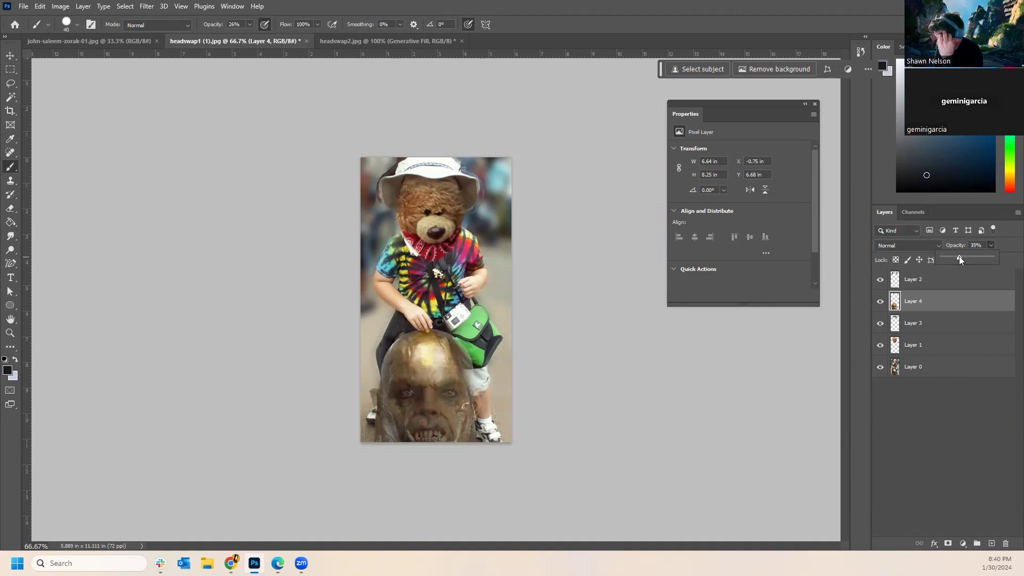
pyautogui.moveTo(960, 255); pyautogui.dragTo(960, 255)
pyautogui.click(61, 6)
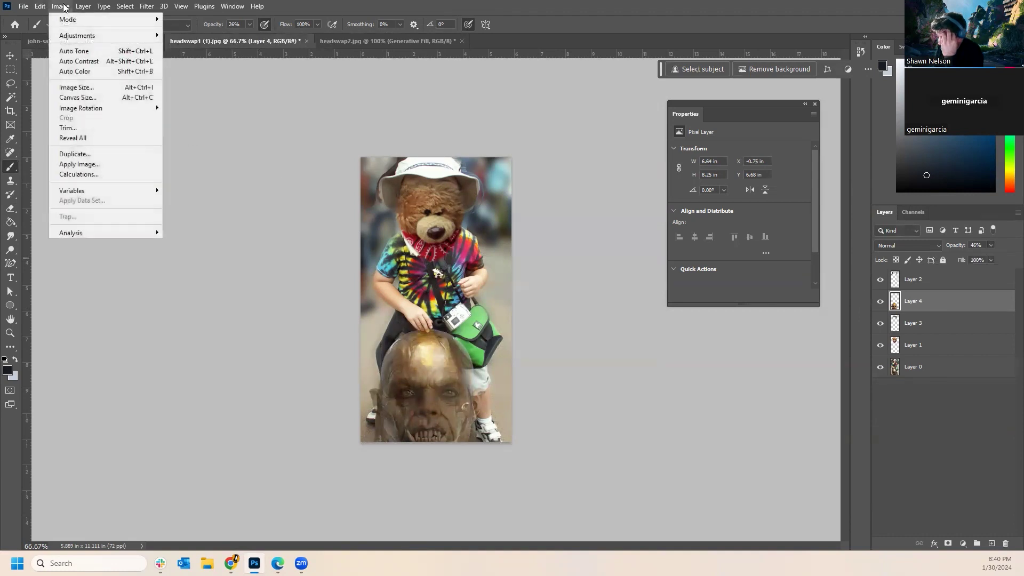
pyautogui.moveTo(80, 7)
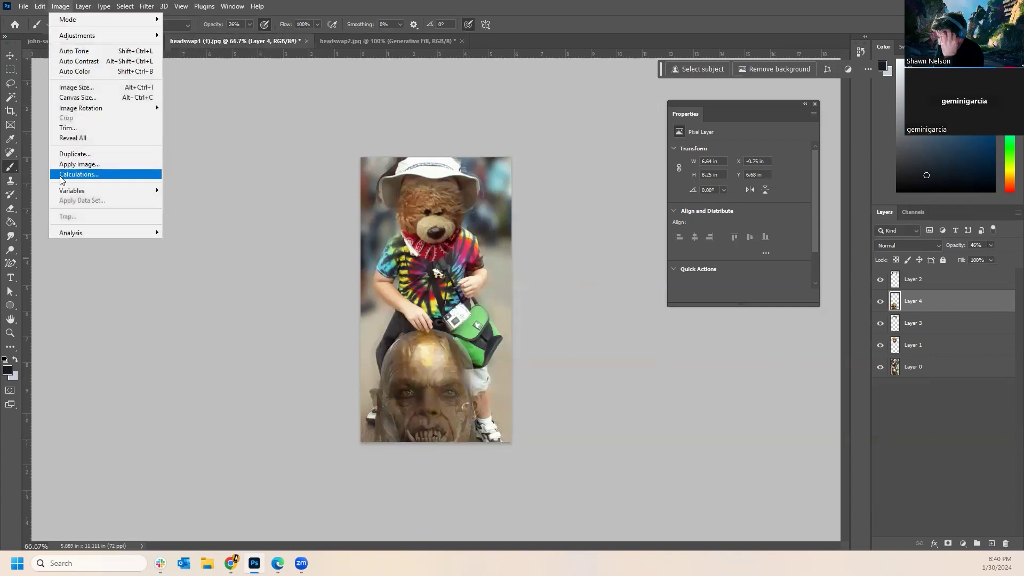
pyautogui.moveTo(106, 113)
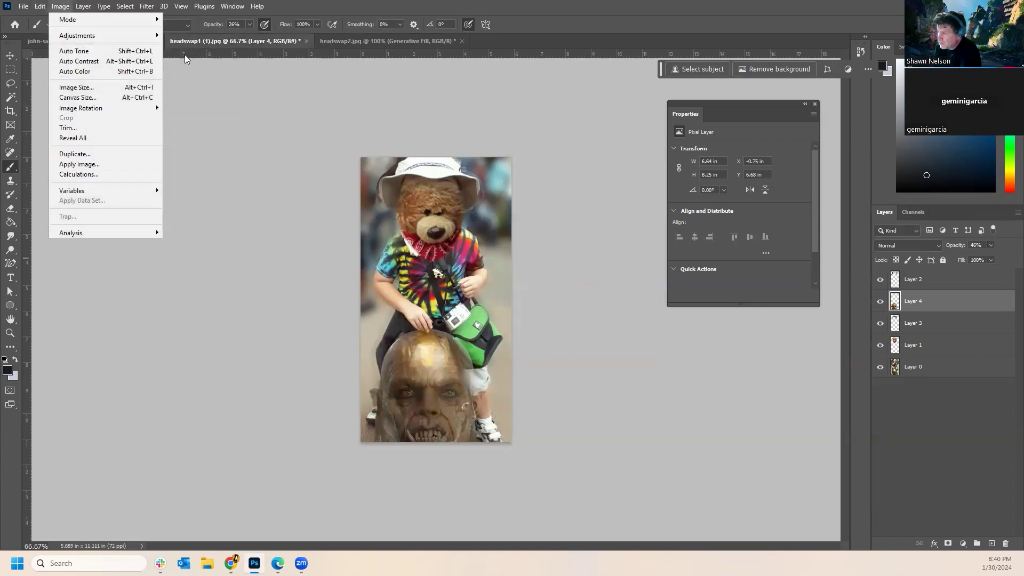
pyautogui.moveTo(232, 6)
pyautogui.click(341, 6)
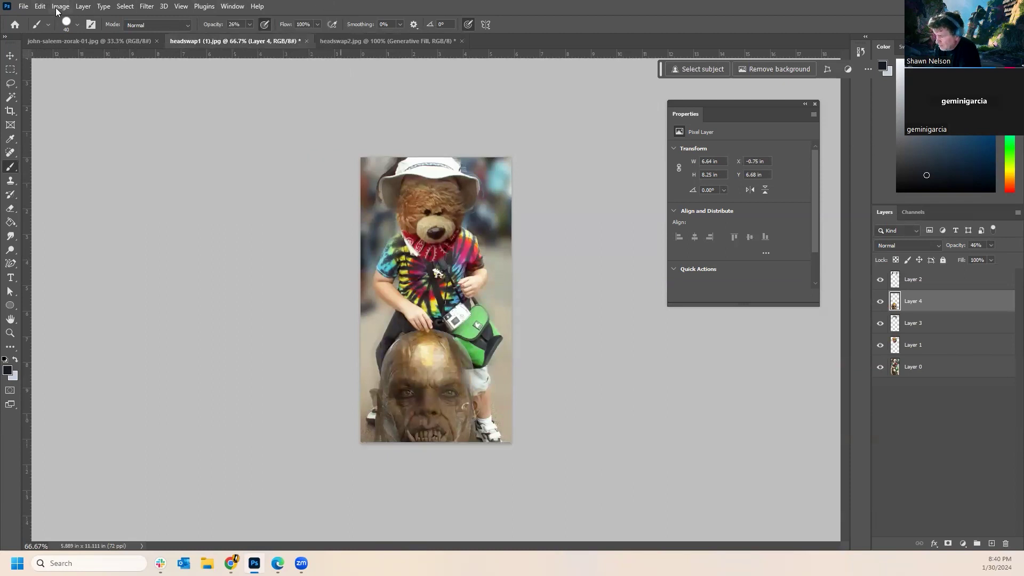
# Browse the Image, Layer and Image > Adjustments commands without choosing one.
pyautogui.click(56, 9)
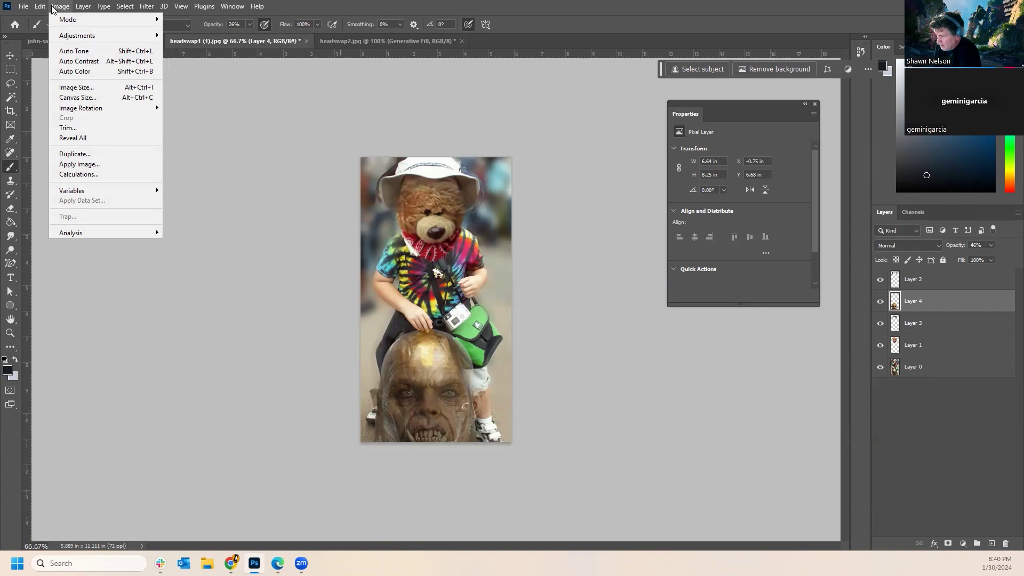
pyautogui.moveTo(83, 6)
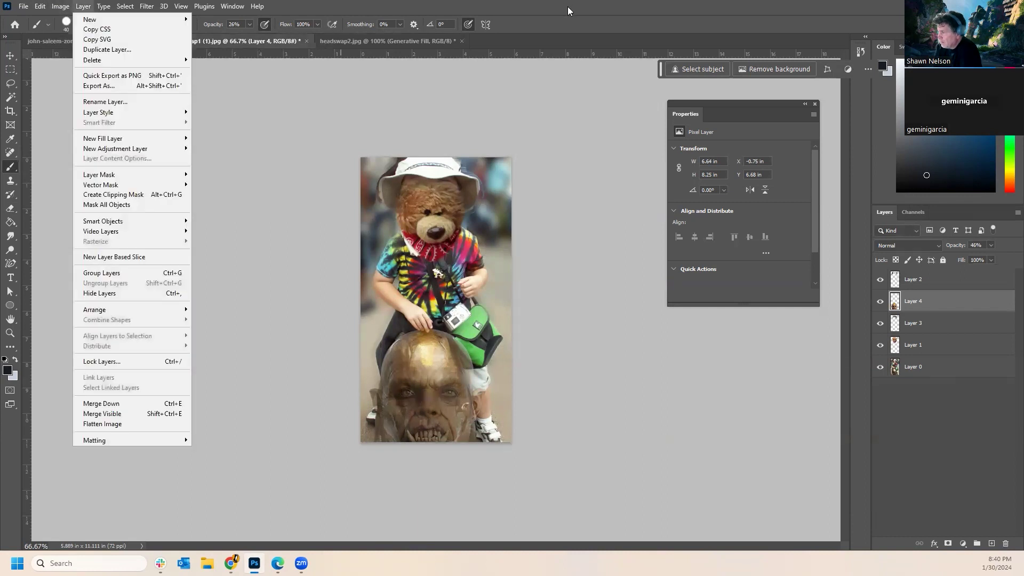
pyautogui.click(569, 5)
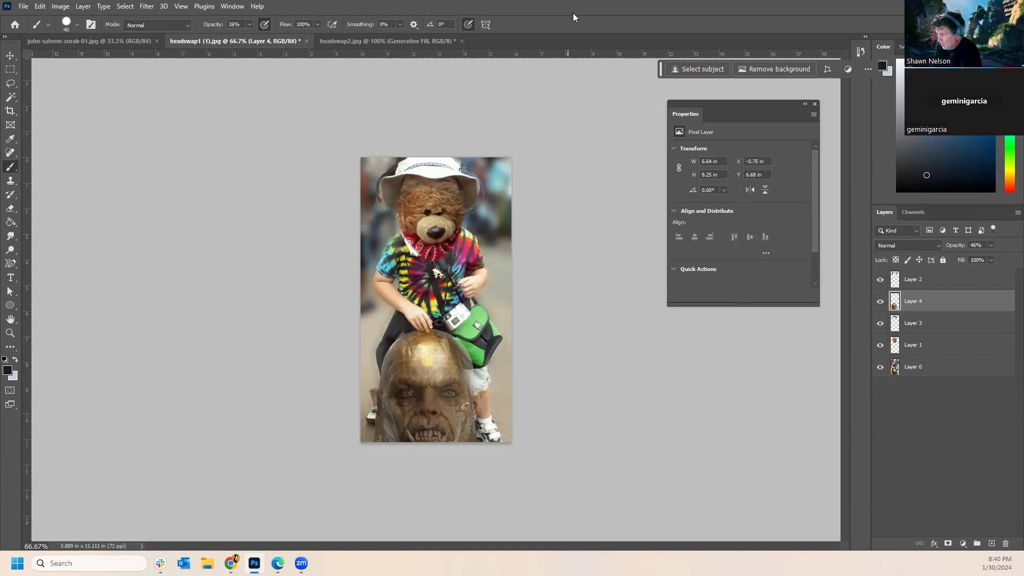
pyautogui.click(66, 7)
pyautogui.moveTo(83, 37)
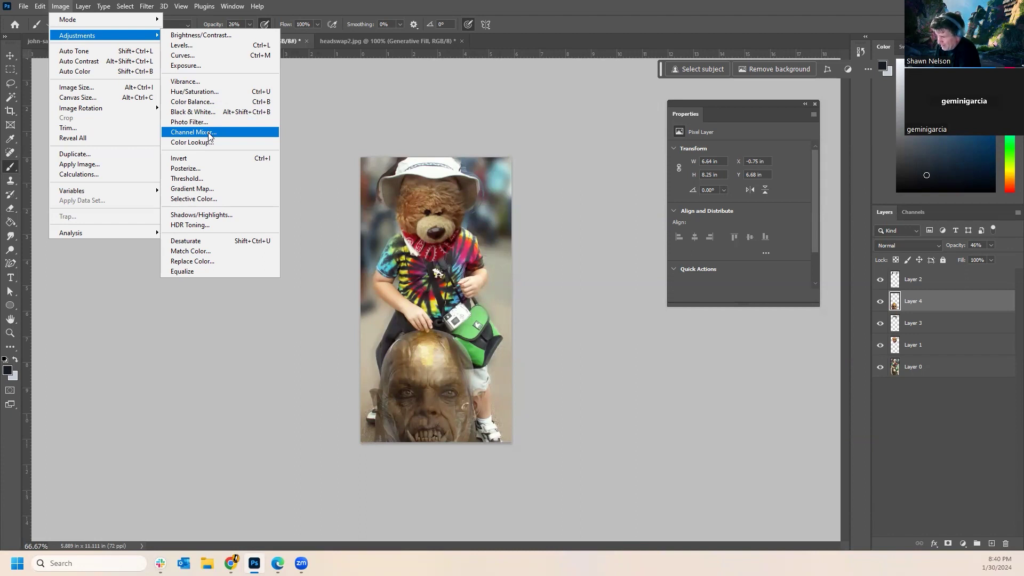
pyautogui.click(604, 13)
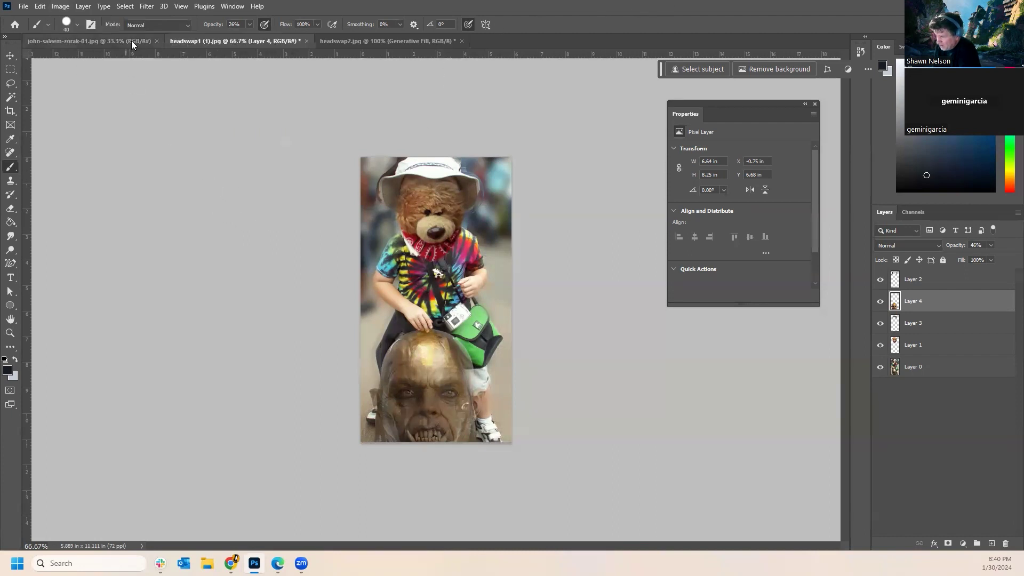
pyautogui.click(64, 7)
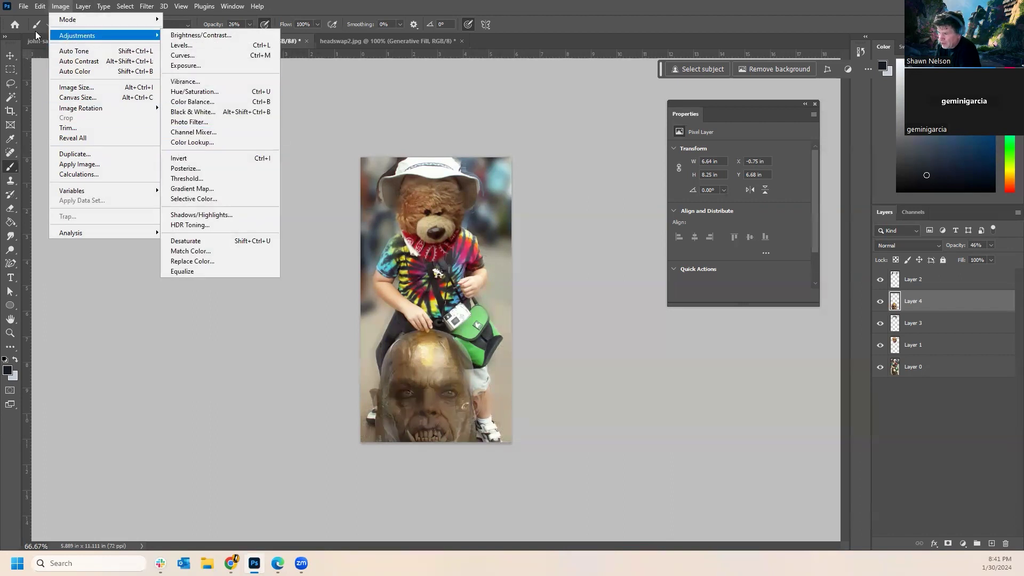
# Start an Edit > Transform > Warp on the orc head and bulge its left and right sides outward.
pyautogui.moveTo(40, 6)
pyautogui.moveTo(80, 264)
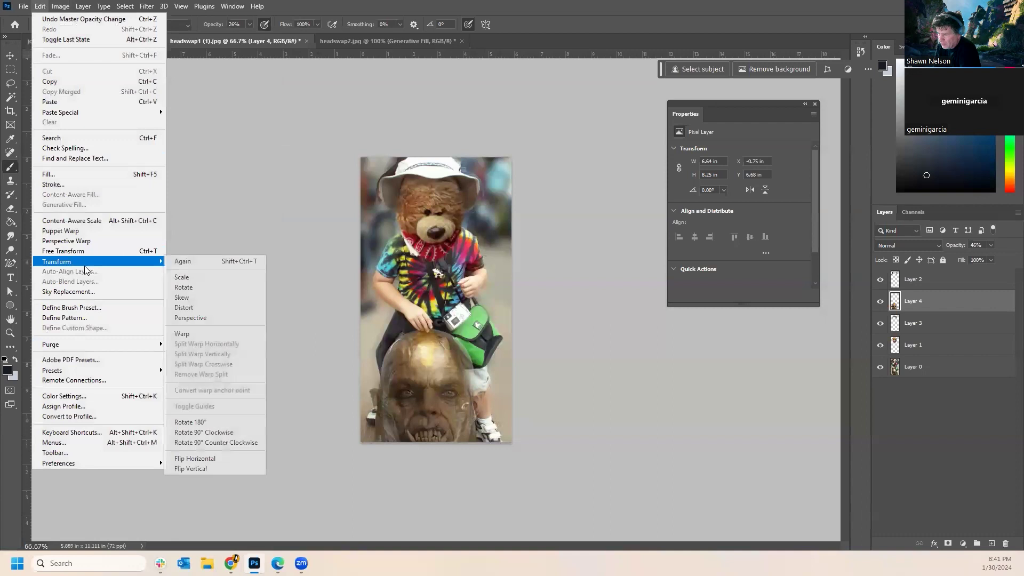
pyautogui.click(193, 335)
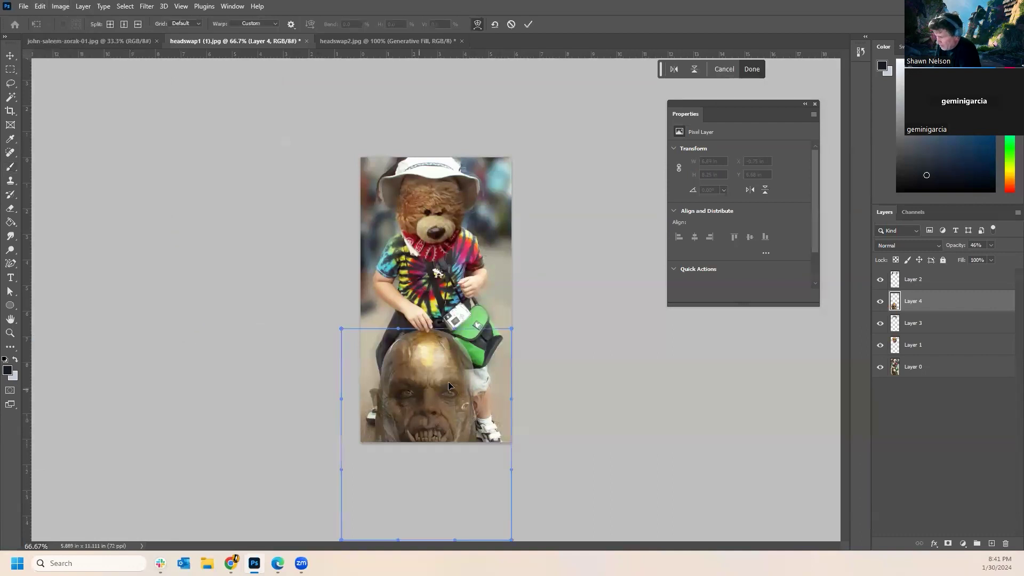
pyautogui.moveTo(474, 387)
pyautogui.mouseDown()
pyautogui.moveTo(473, 399)
pyautogui.moveTo(468, 390)
pyautogui.mouseUp()
pyautogui.moveTo(390, 372); pyautogui.dragTo(392, 358)
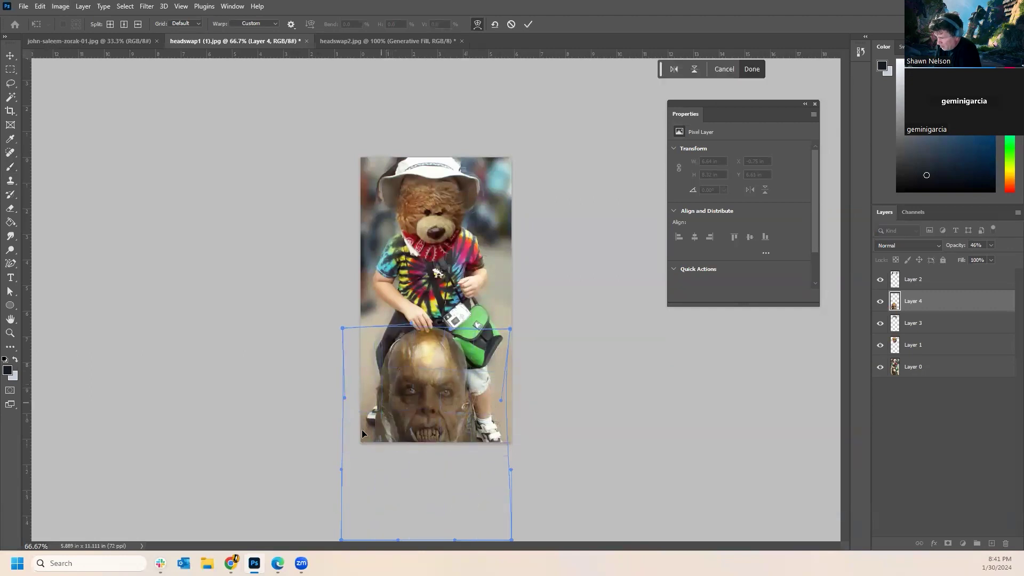
pyautogui.moveTo(342, 469); pyautogui.dragTo(317, 465)
pyautogui.moveTo(507, 469); pyautogui.dragTo(540, 470)
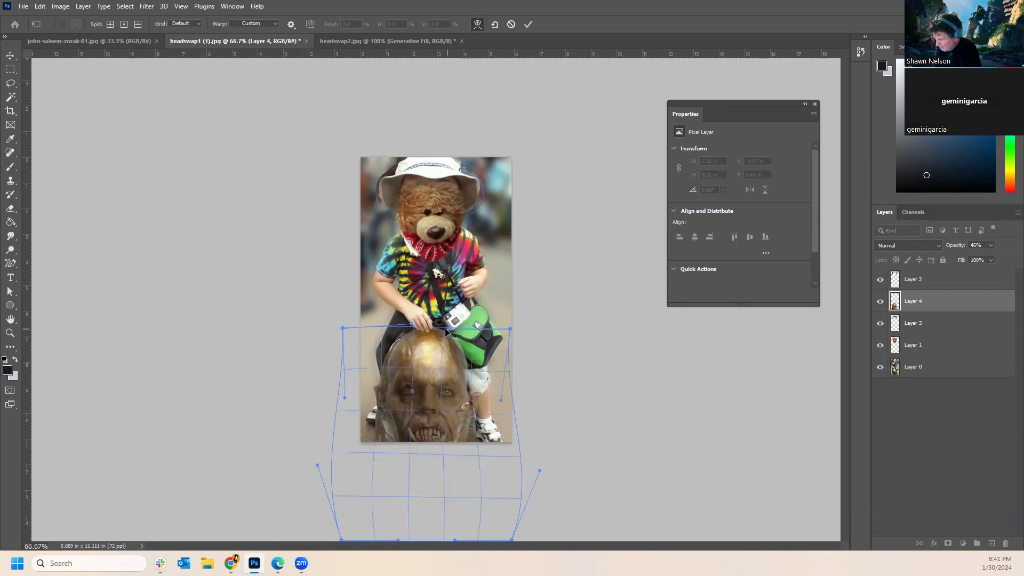
pyautogui.click(439, 332)
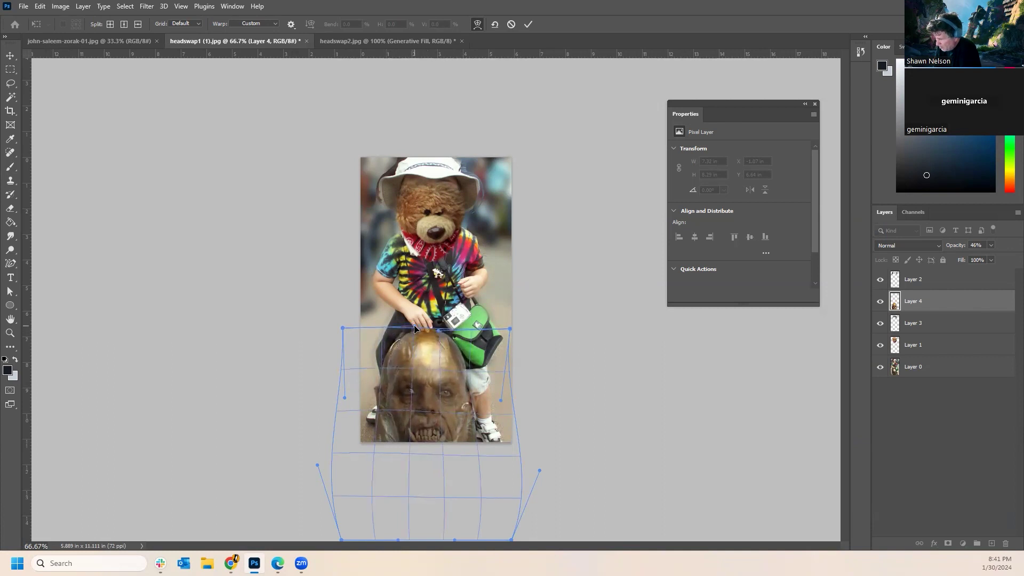
pyautogui.click(411, 328)
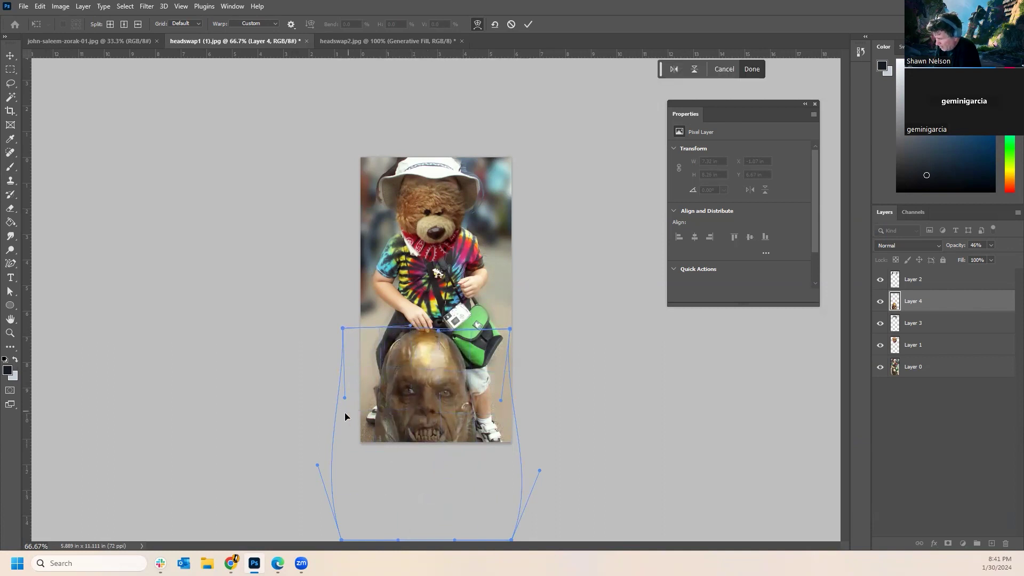
pyautogui.moveTo(344, 399)
pyautogui.mouseDown()
pyautogui.moveTo(336, 395)
pyautogui.moveTo(350, 407)
pyautogui.moveTo(334, 403)
pyautogui.mouseUp()
pyautogui.moveTo(370, 463); pyautogui.dragTo(359, 458)
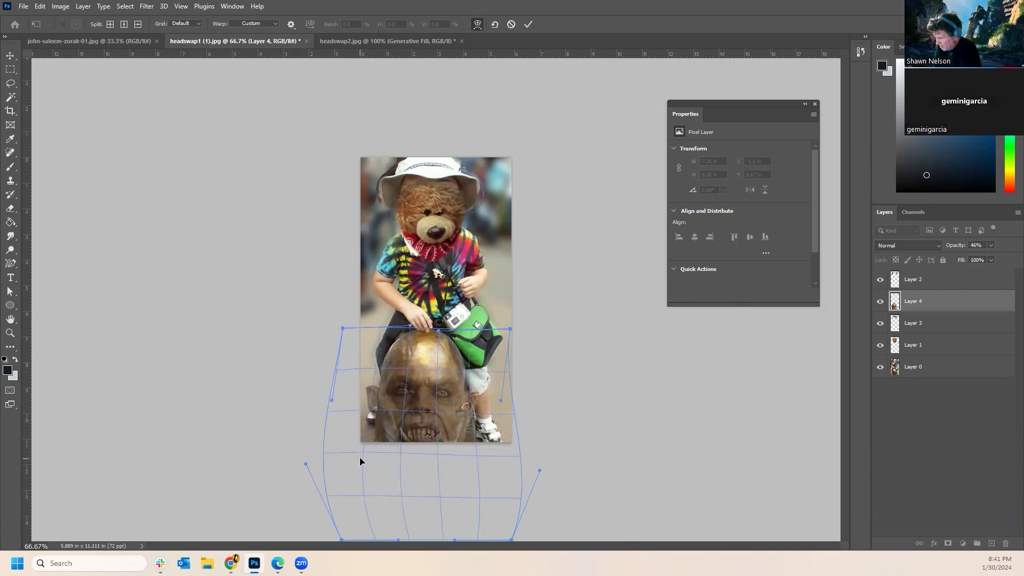
pyautogui.moveTo(483, 424); pyautogui.dragTo(487, 423)
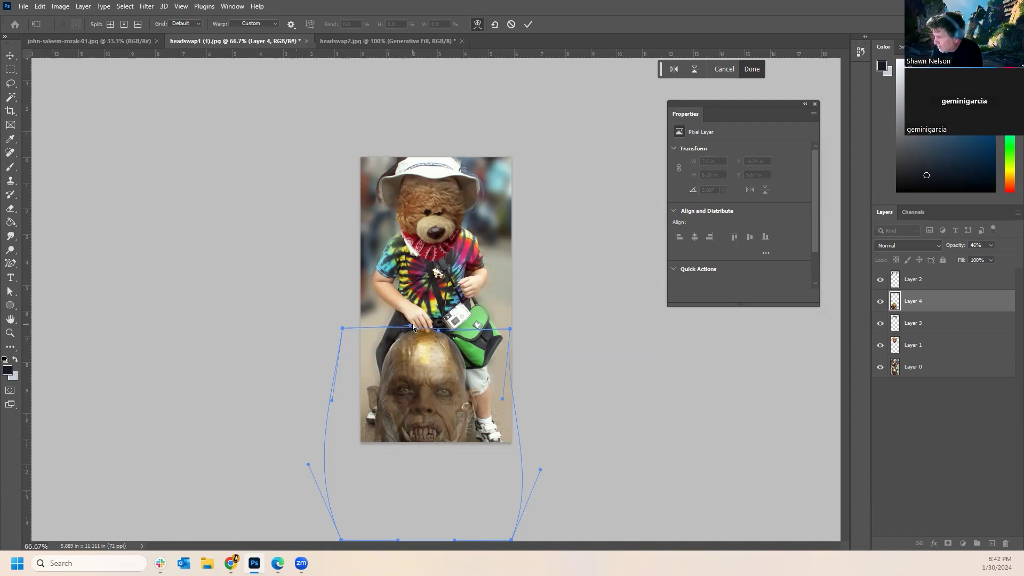
# Refine the warp, widening the lower right side and adjusting the top edge, then commit it.
pyautogui.moveTo(414, 328)
pyautogui.mouseDown()
pyautogui.moveTo(423, 319)
pyautogui.moveTo(415, 318)
pyautogui.mouseUp()
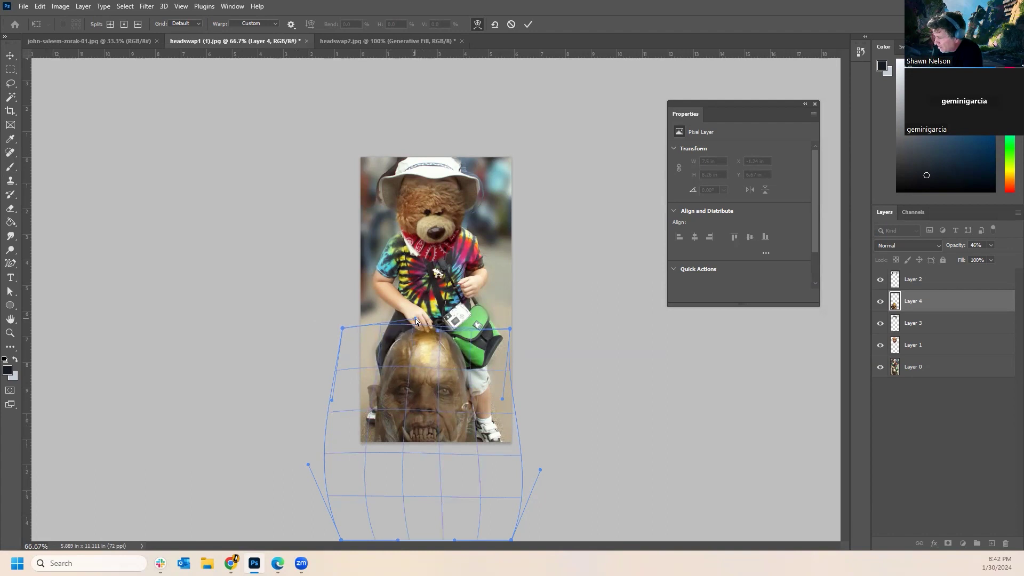
pyautogui.moveTo(476, 480); pyautogui.dragTo(477, 468)
pyautogui.moveTo(502, 399); pyautogui.dragTo(491, 394)
pyautogui.moveTo(461, 434); pyautogui.dragTo(400, 429)
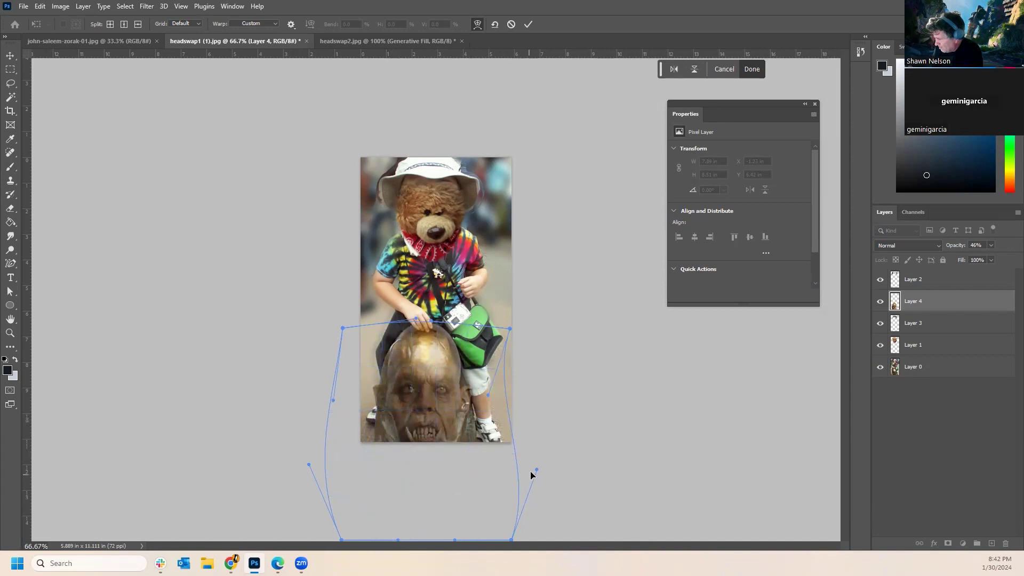
pyautogui.moveTo(536, 470); pyautogui.dragTo(587, 470)
pyautogui.moveTo(506, 466); pyautogui.dragTo(507, 464)
pyautogui.moveTo(384, 461)
pyautogui.mouseDown()
pyautogui.moveTo(379, 453)
pyautogui.moveTo(380, 469)
pyautogui.mouseUp()
pyautogui.moveTo(426, 427); pyautogui.dragTo(433, 408)
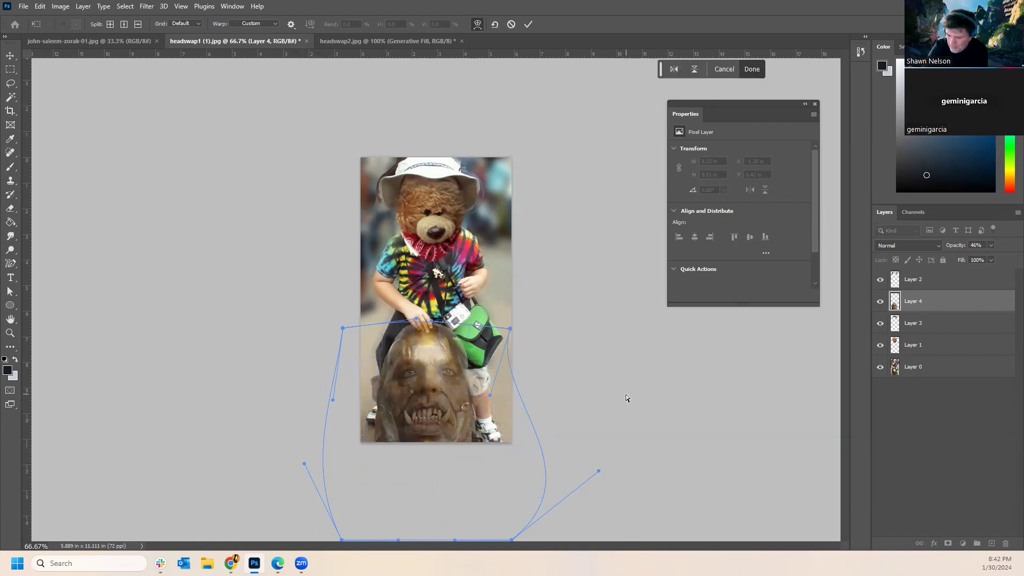
pyautogui.press('Return')
pyautogui.press('b')
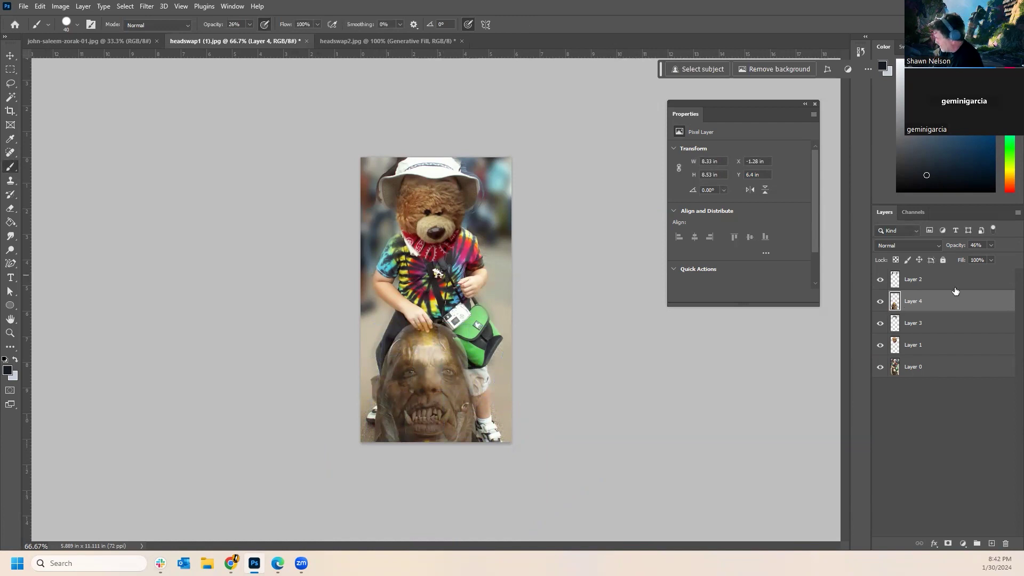
# Set the orc Layer 4 opacity to 68%.
pyautogui.click(990, 245)
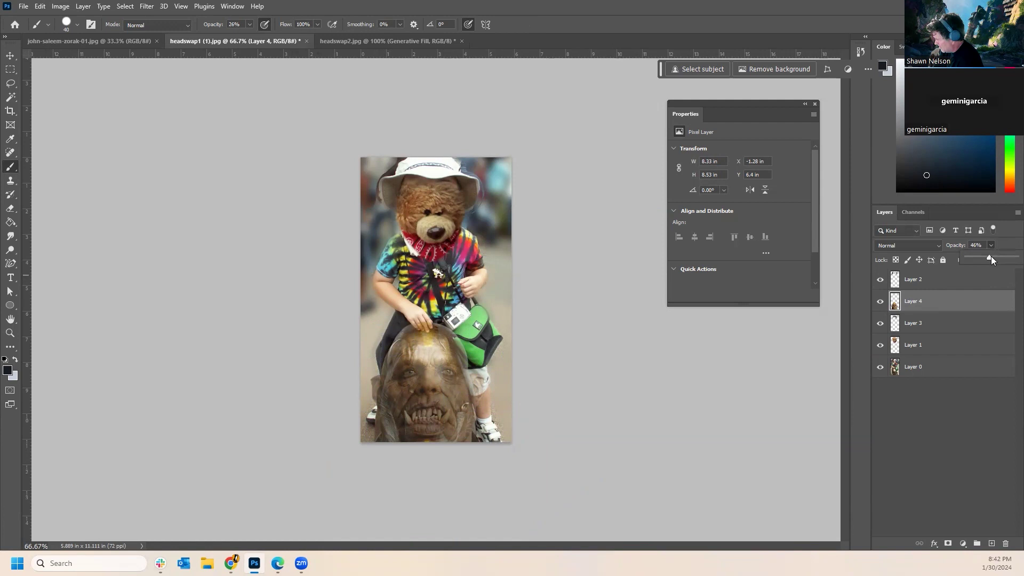
pyautogui.moveTo(996, 257); pyautogui.dragTo(999, 257)
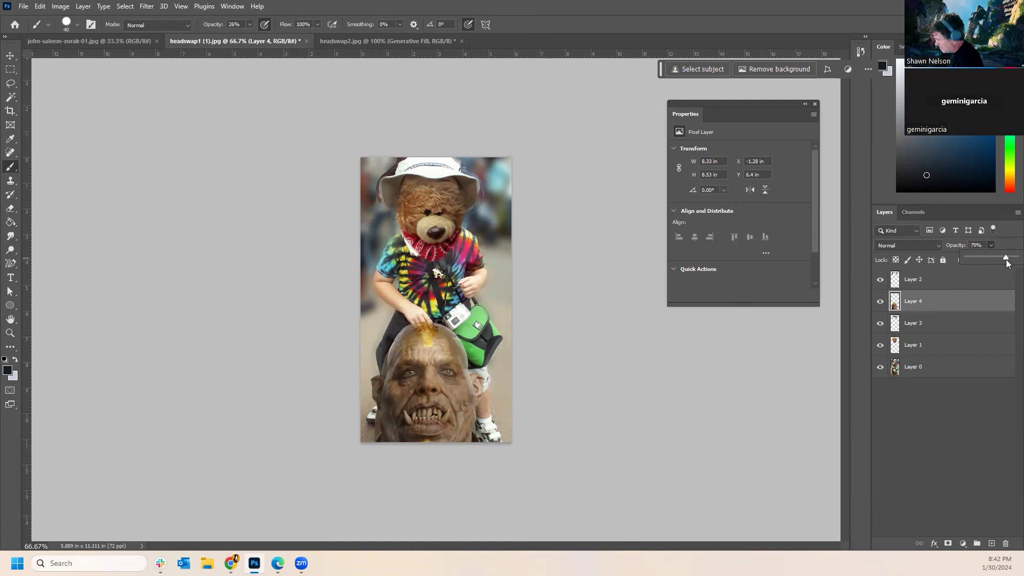
pyautogui.moveTo(1006, 261); pyautogui.dragTo(1001, 260)
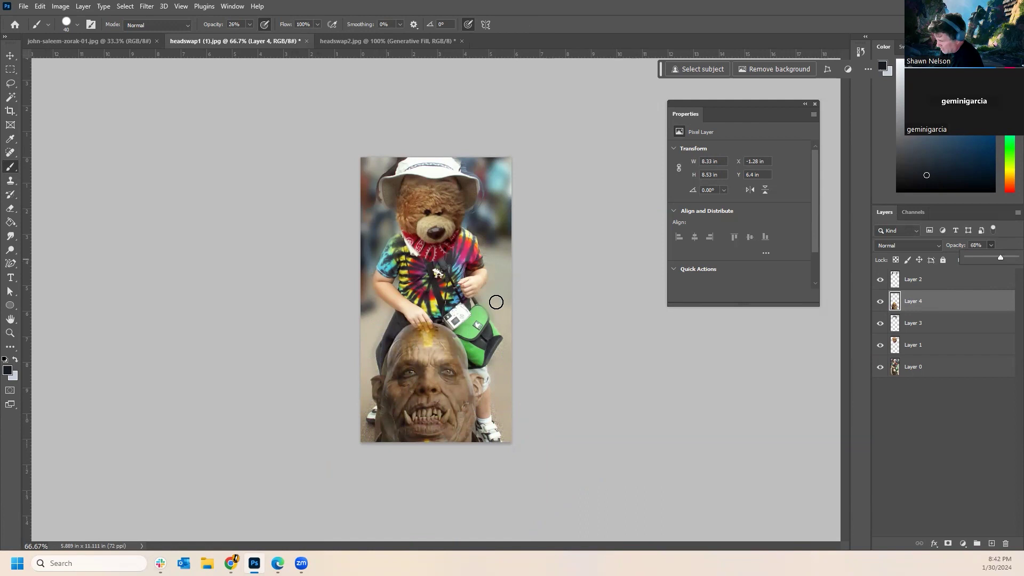
# Erase the orc head from over the boy's fingertips with a size-8 eraser.
pyautogui.click(7, 335)
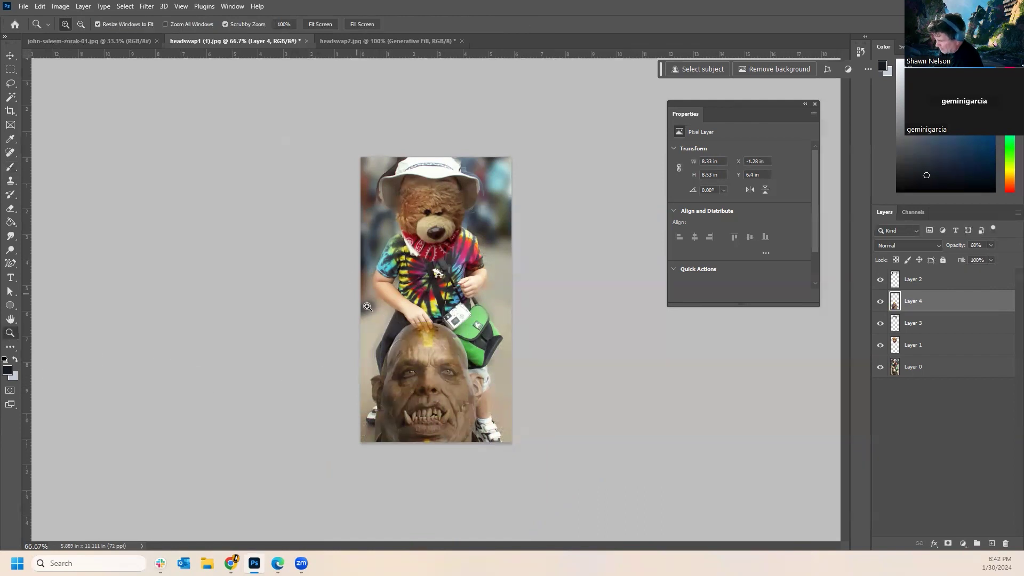
pyautogui.click(427, 324)
pyautogui.click(424, 343)
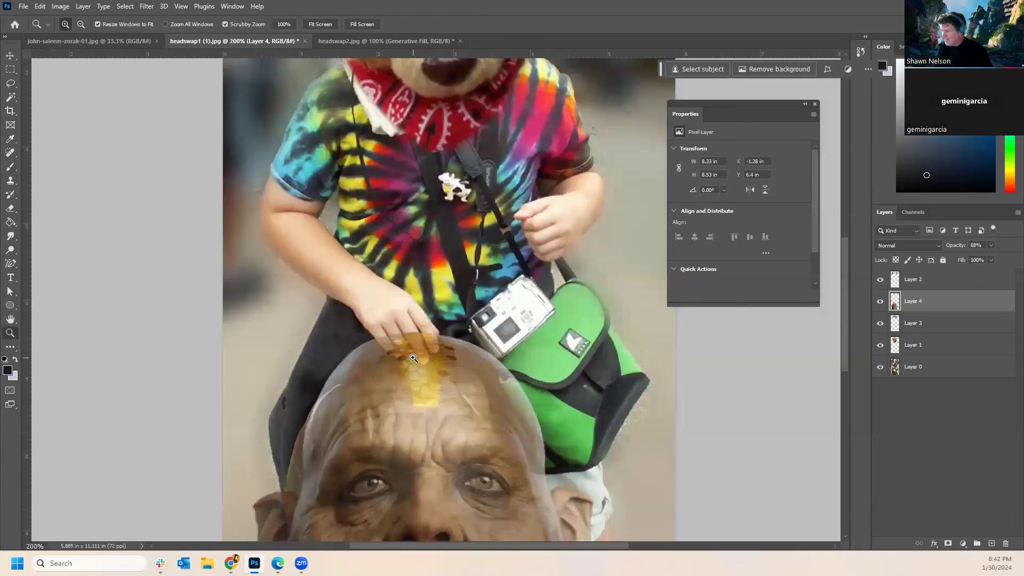
pyautogui.click(427, 344)
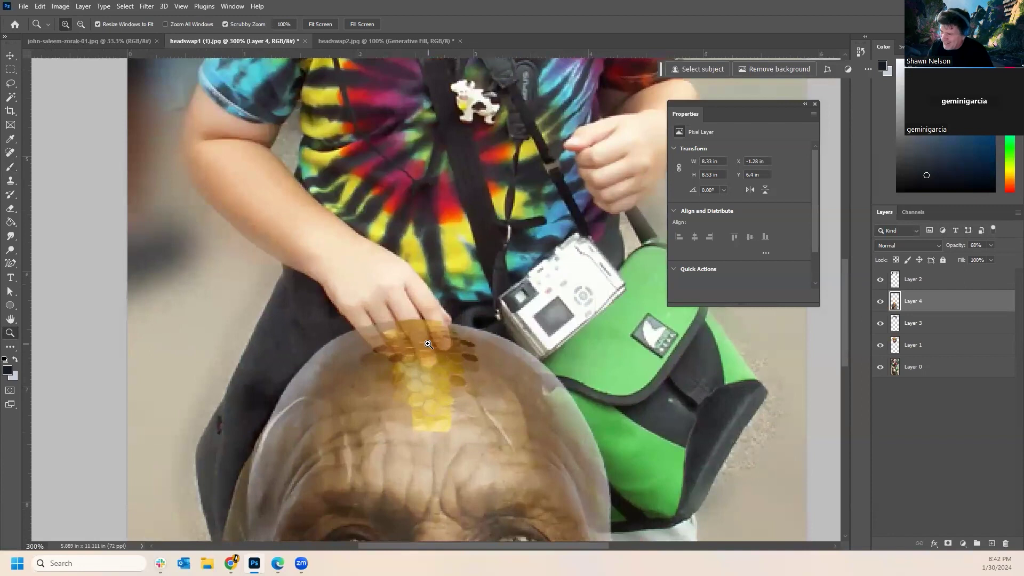
pyautogui.press('e')
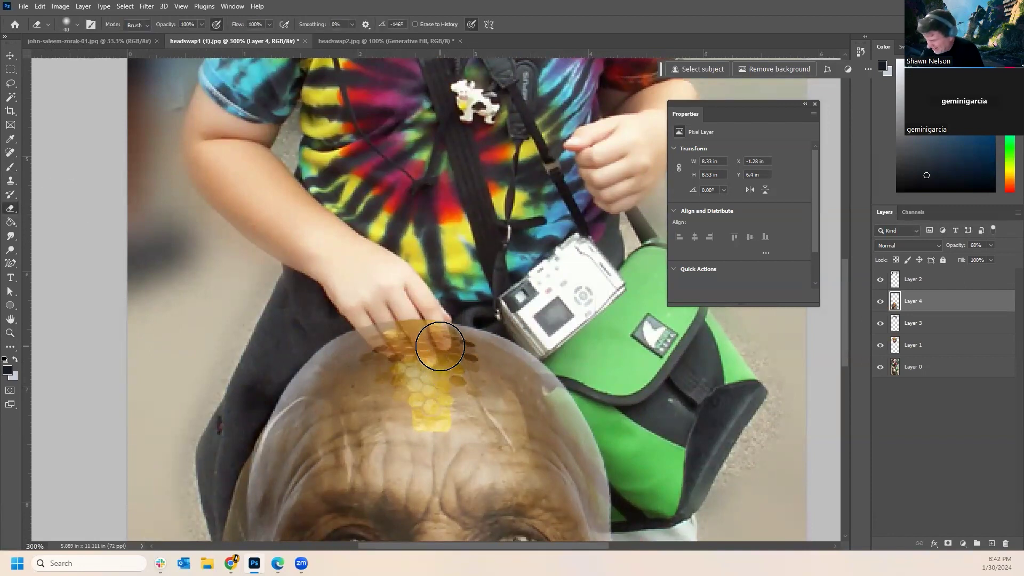
pyautogui.press('[')
pyautogui.press('[')
pyautogui.press('[')
pyautogui.press('[')
pyautogui.press('[')
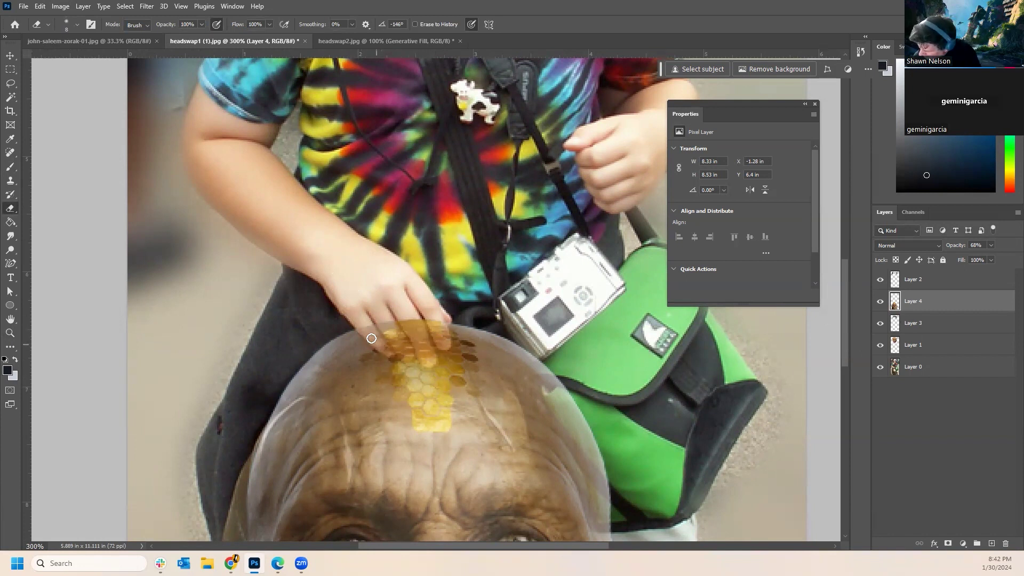
pyautogui.moveTo(390, 322)
pyautogui.mouseDown()
pyautogui.moveTo(405, 351)
pyautogui.moveTo(389, 337)
pyautogui.moveTo(397, 322)
pyautogui.moveTo(423, 357)
pyautogui.moveTo(432, 357)
pyautogui.moveTo(421, 325)
pyautogui.moveTo(405, 322)
pyautogui.moveTo(443, 342)
pyautogui.moveTo(389, 350)
pyautogui.mouseUp()
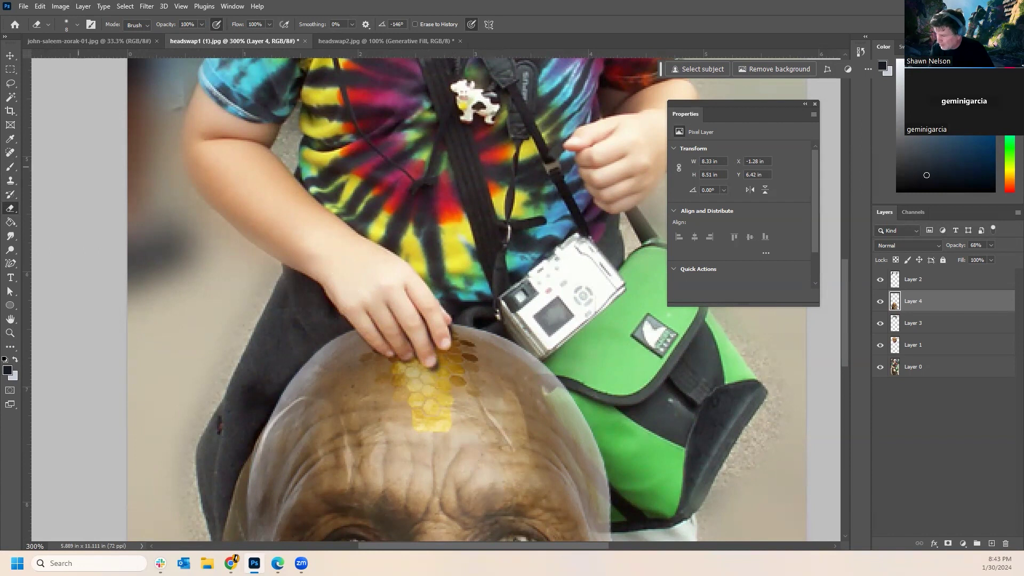
pyautogui.click(10, 332)
pyautogui.press('alt')
pyautogui.keyDown('alt'); pyautogui.click(457, 383); pyautogui.keyUp('alt')
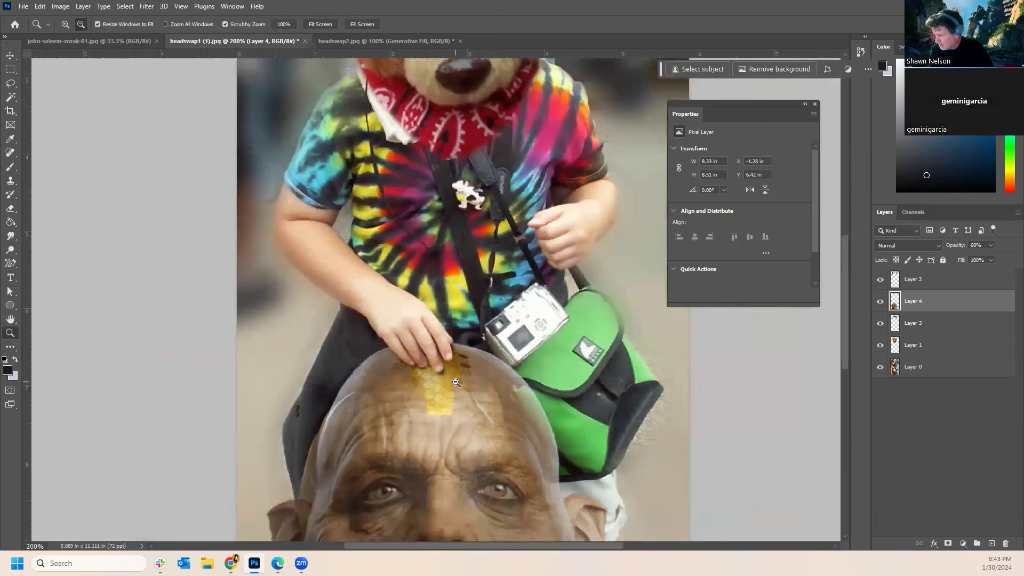
pyautogui.keyDown('alt'); pyautogui.click(456, 383); pyautogui.keyUp('alt')
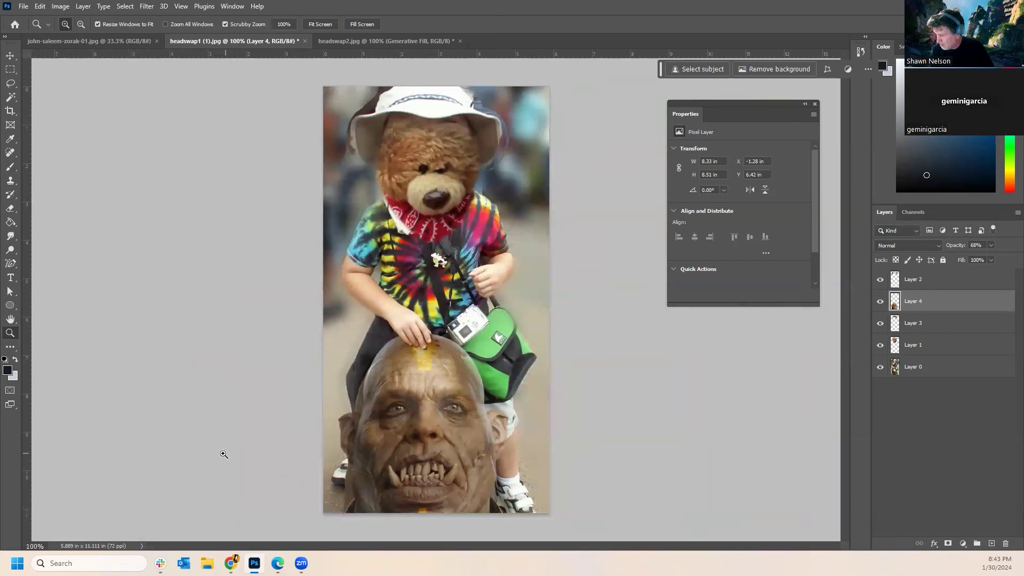